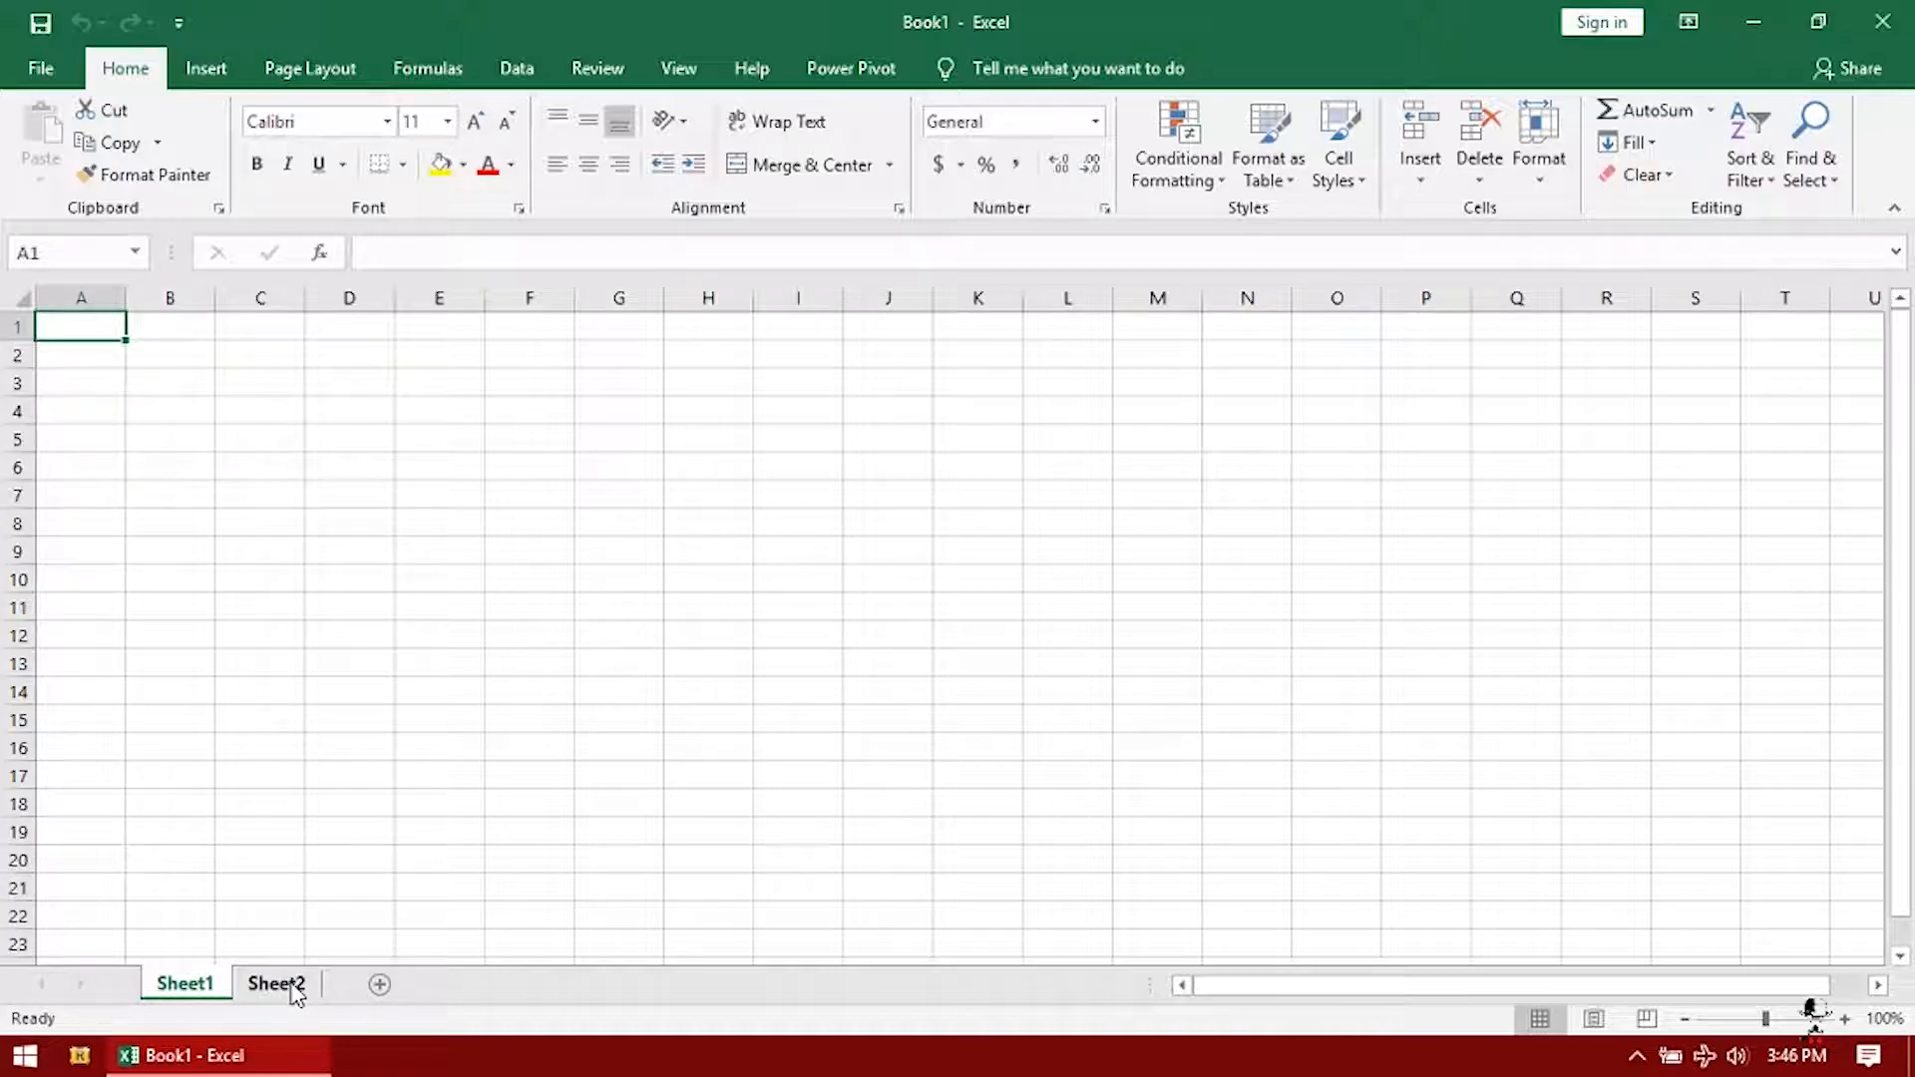
Create a PivotTable on a new worksheet from the game sales data in A1:D25 of Sheet2
left_click(200, 78)
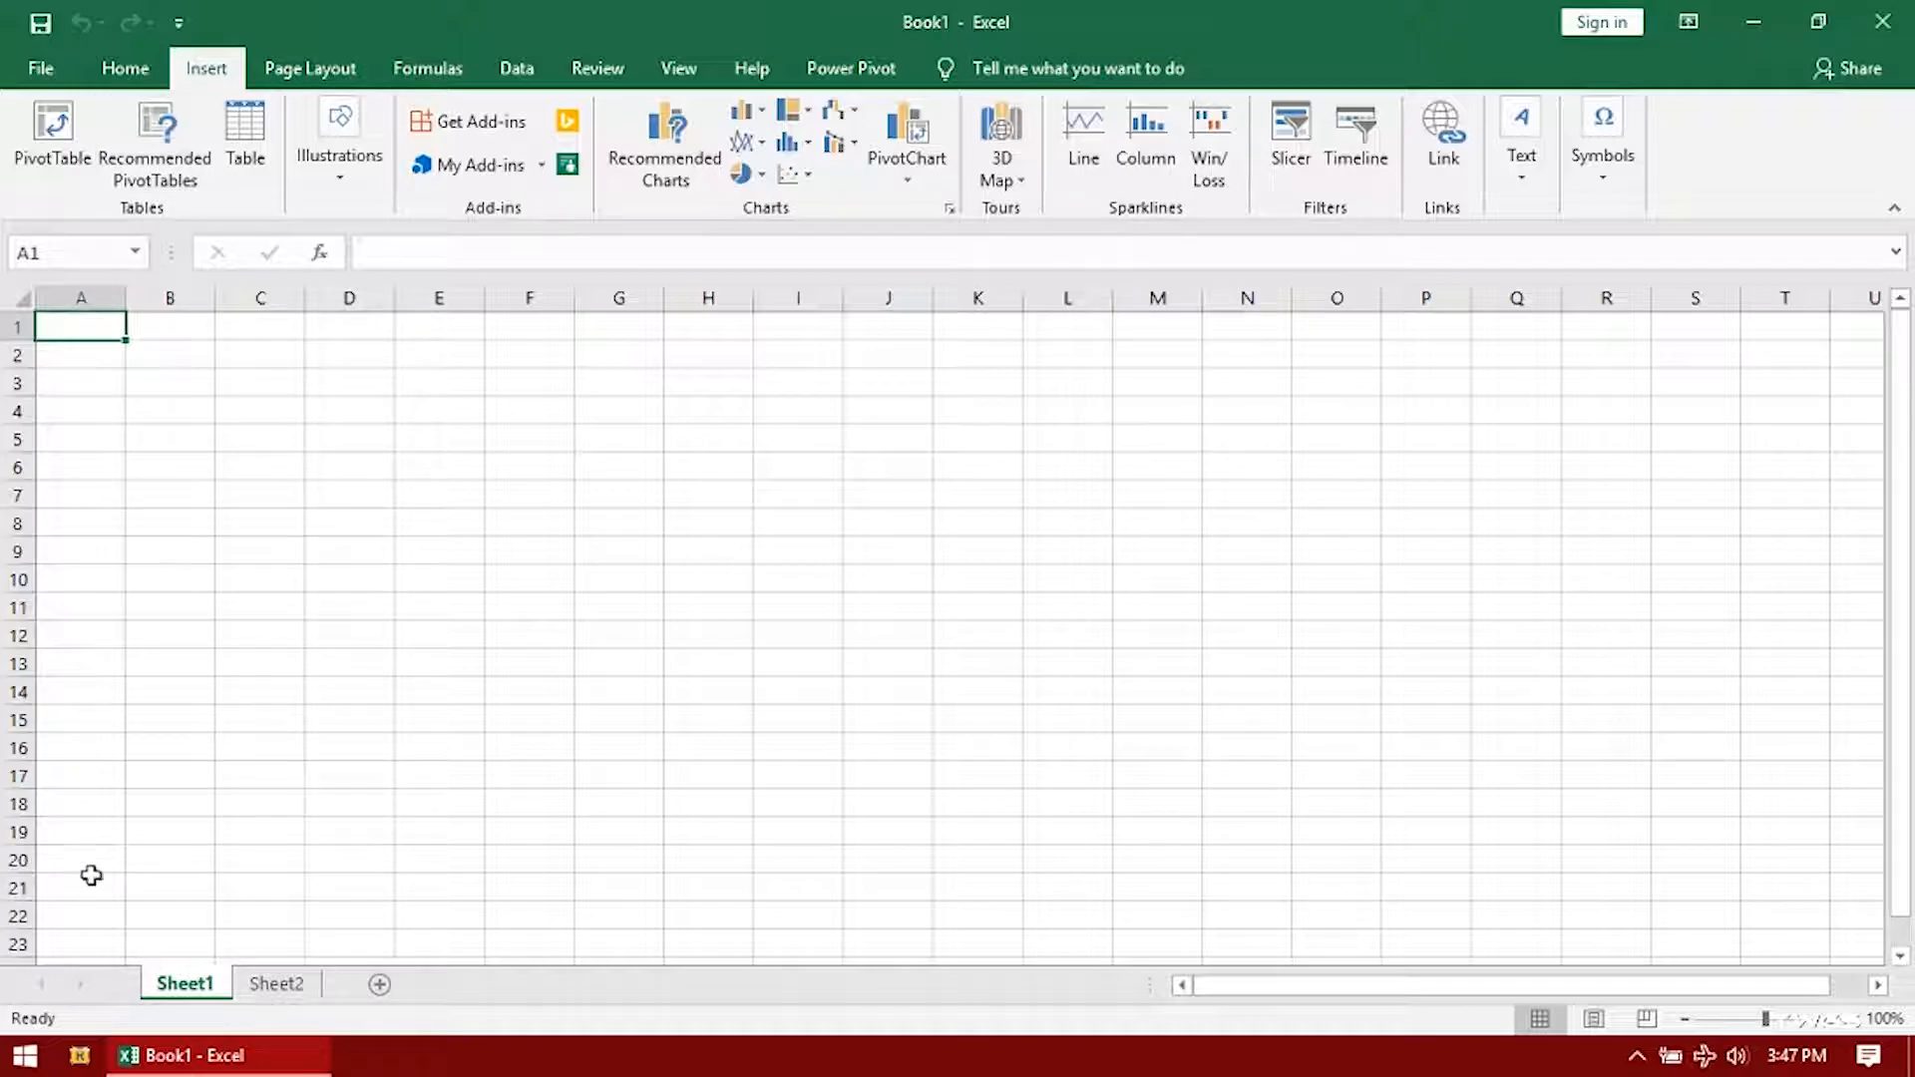
left_click(276, 986)
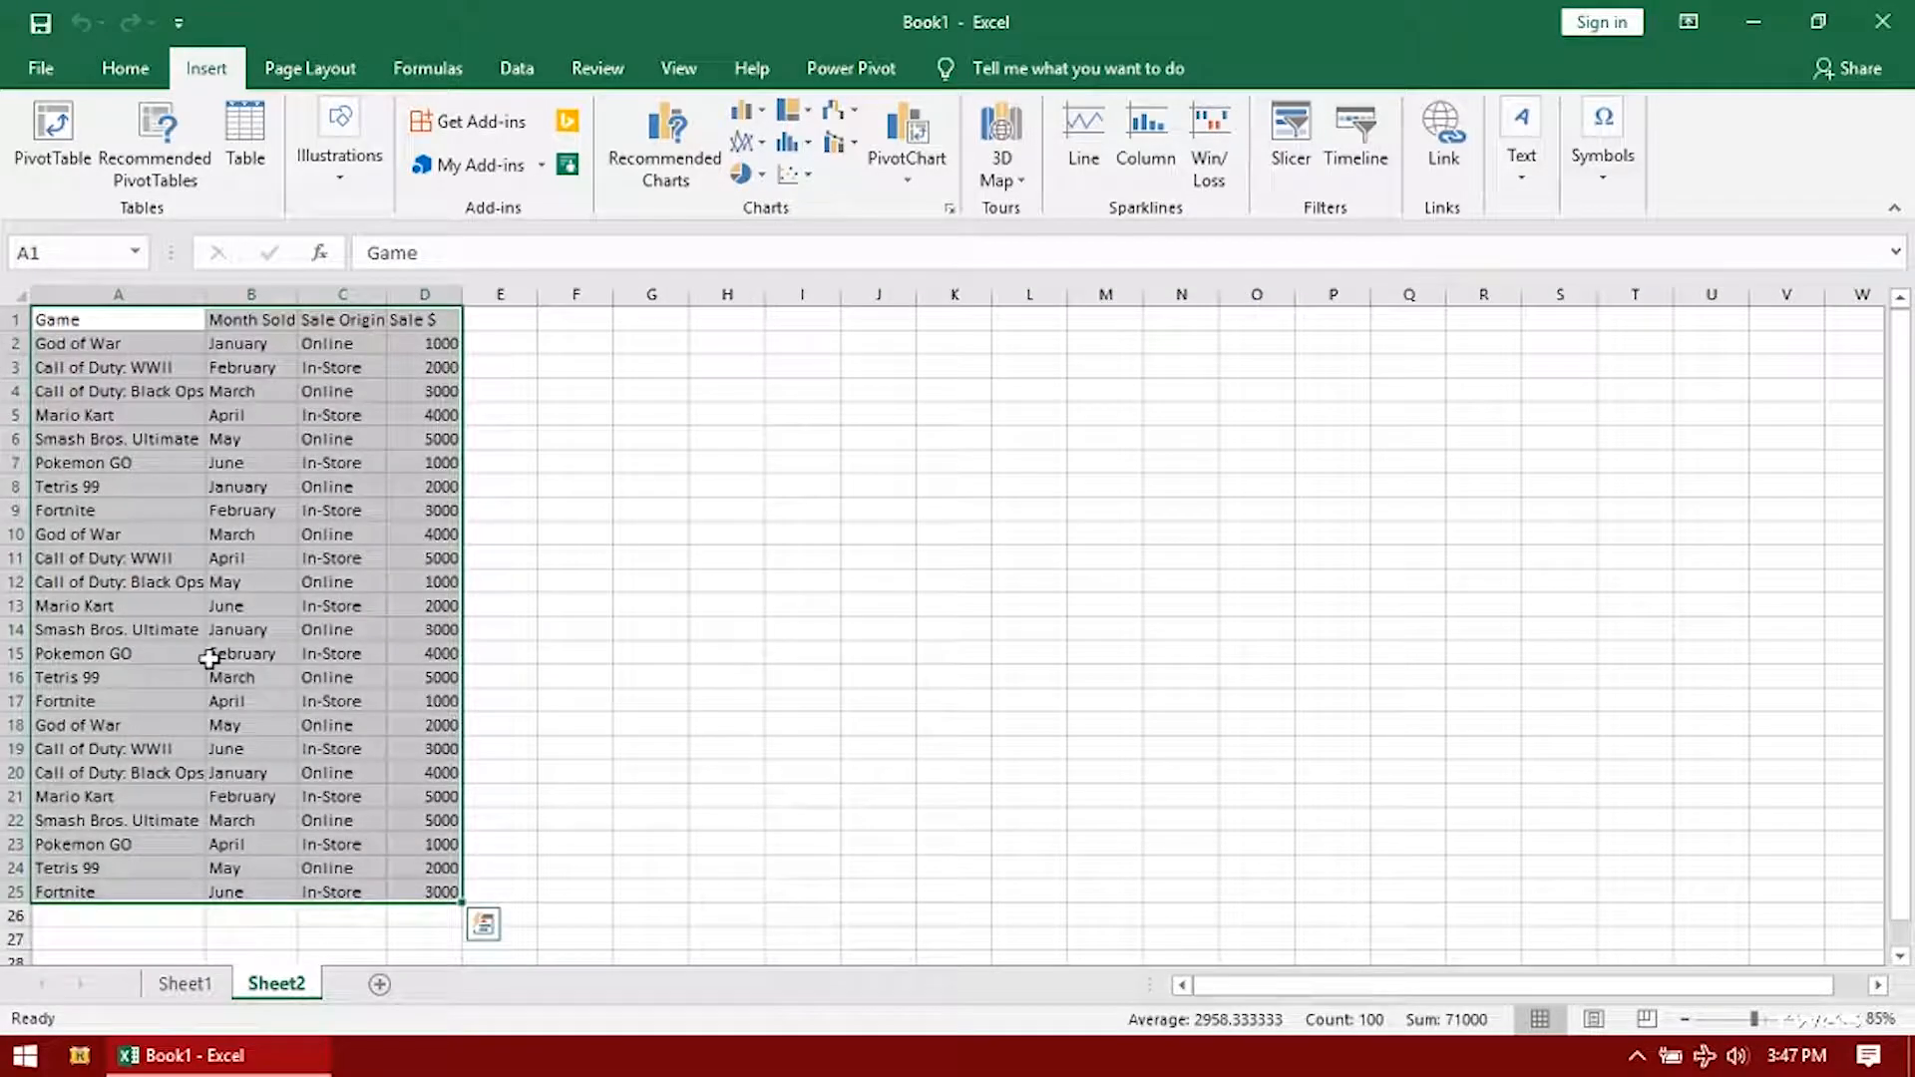
left_click(191, 352)
left_click(104, 319)
left_click_drag(206, 325, 425, 882)
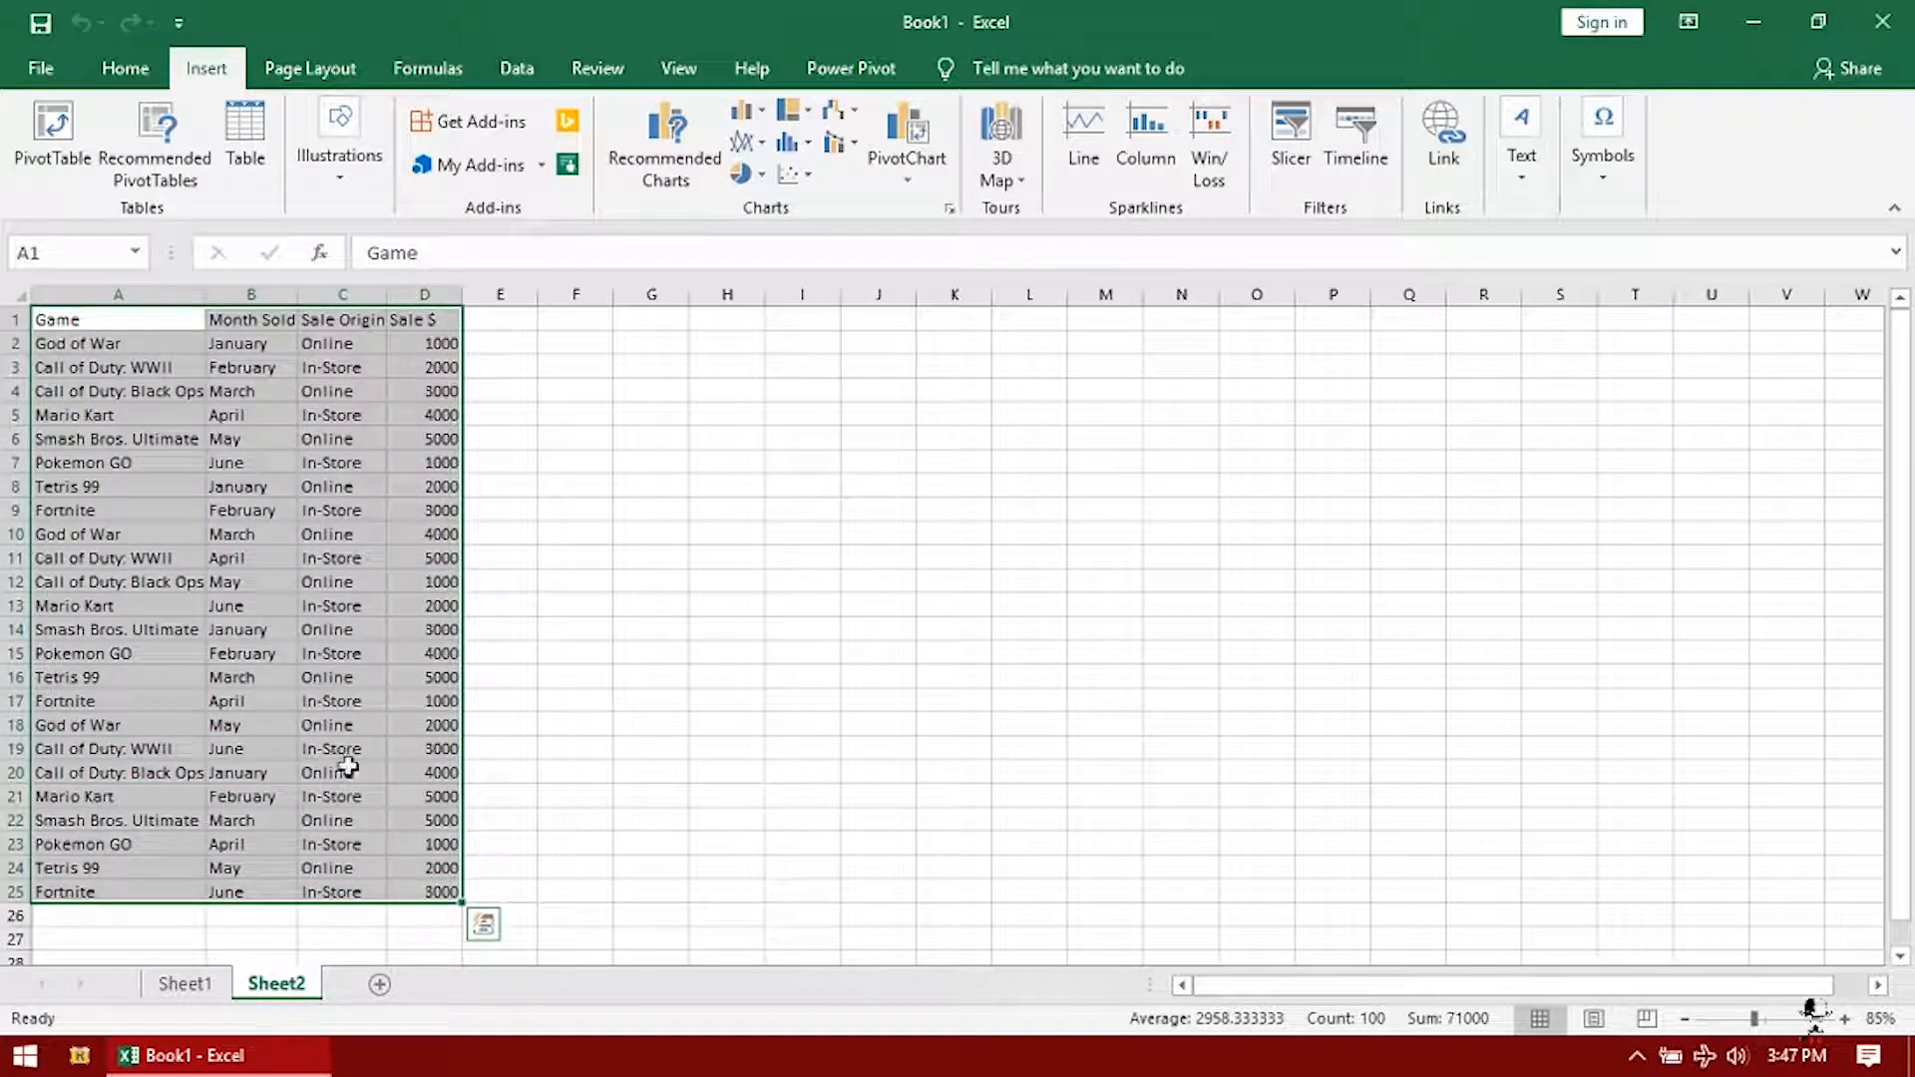
left_click(434, 349)
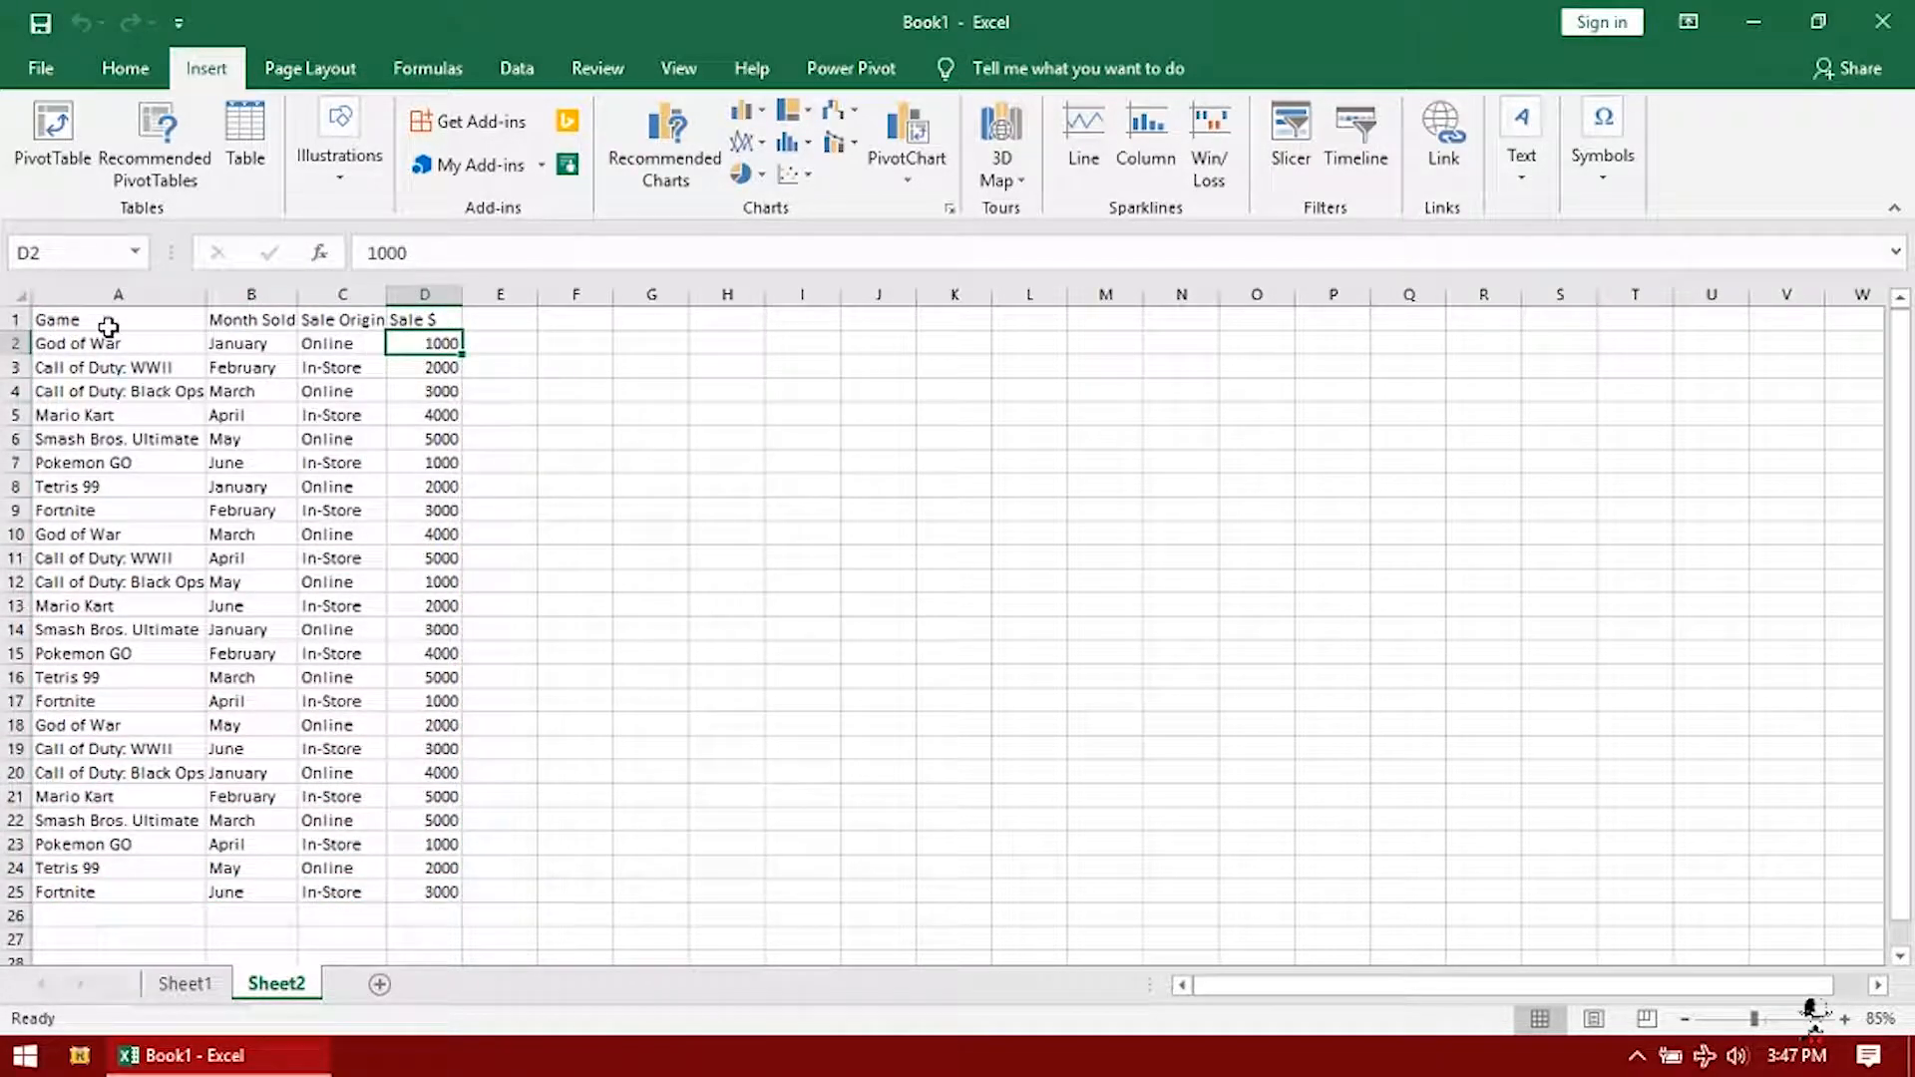
left_click_drag(64, 325, 440, 898)
left_click(66, 159)
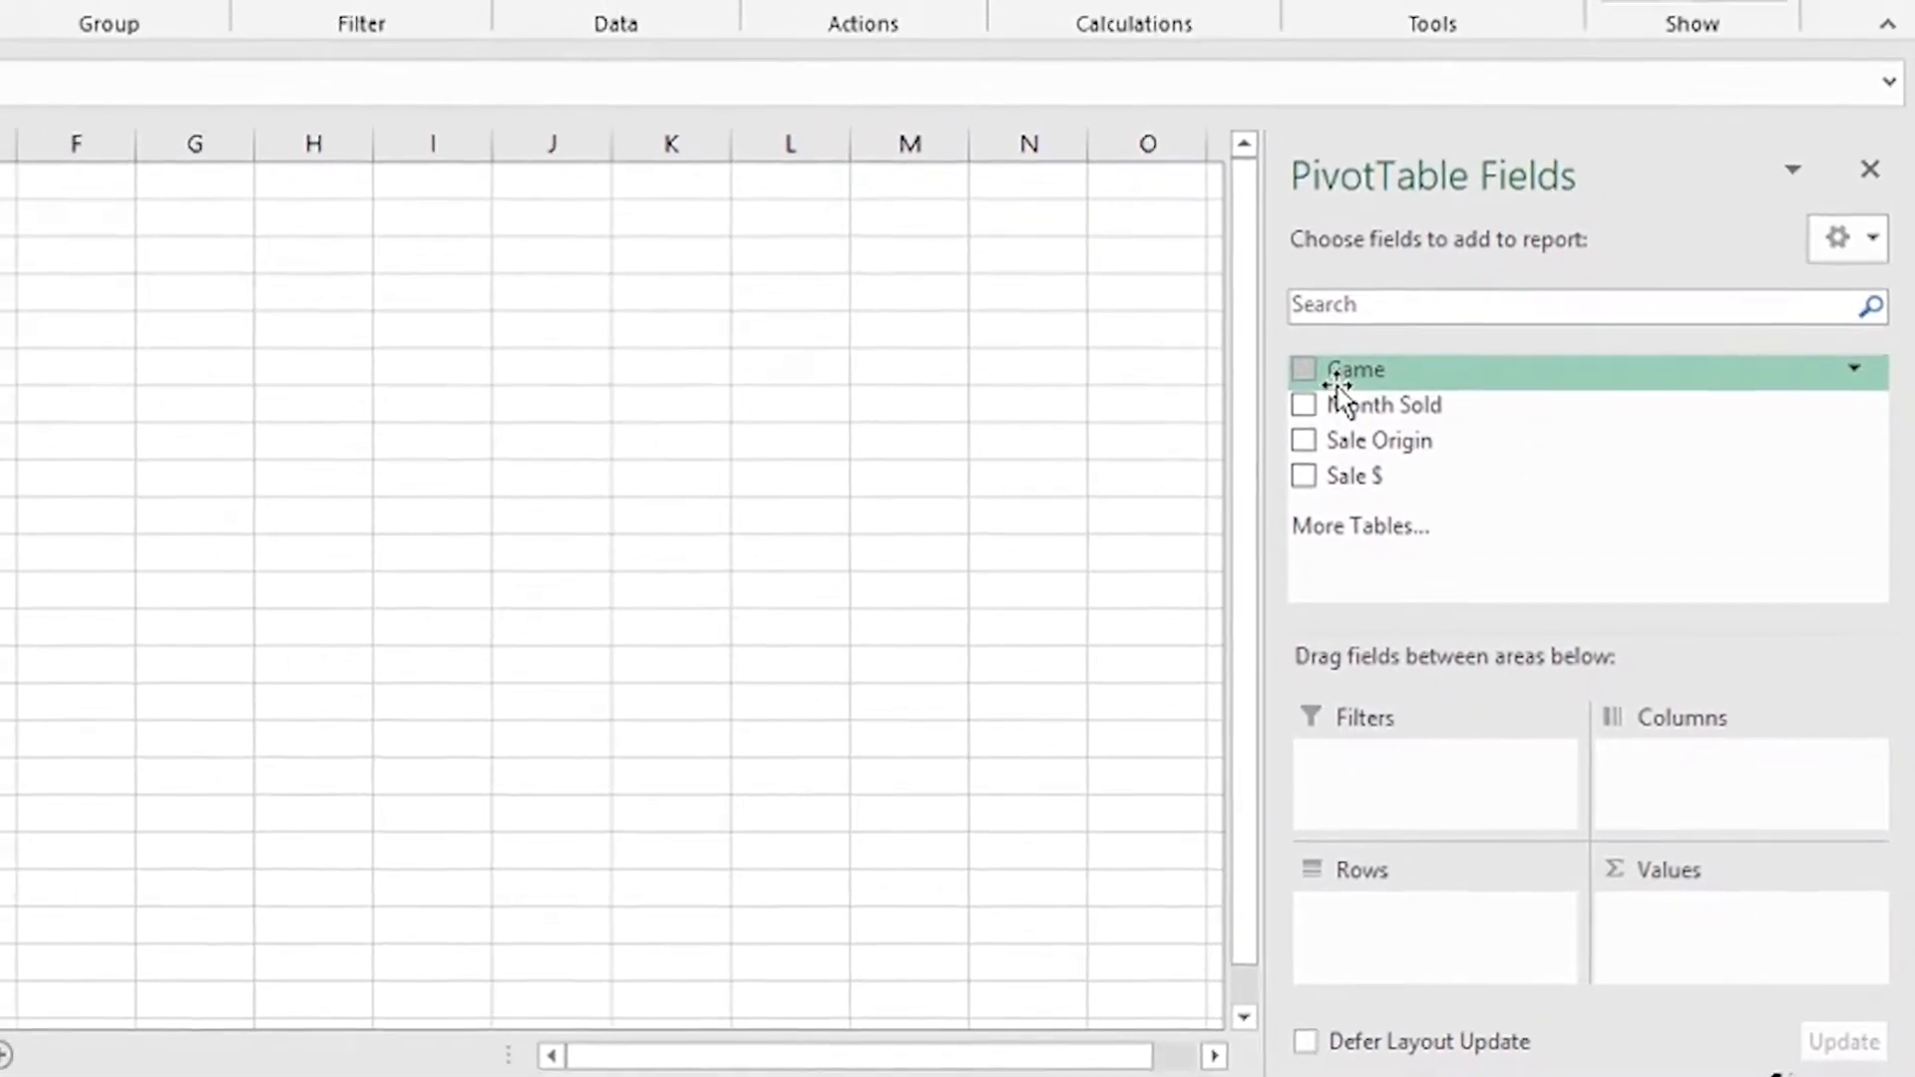
Place the Game field in the PivotTable's Rows area, try it in Columns, and return it to Rows
left_click_drag(1336, 384, 1466, 877)
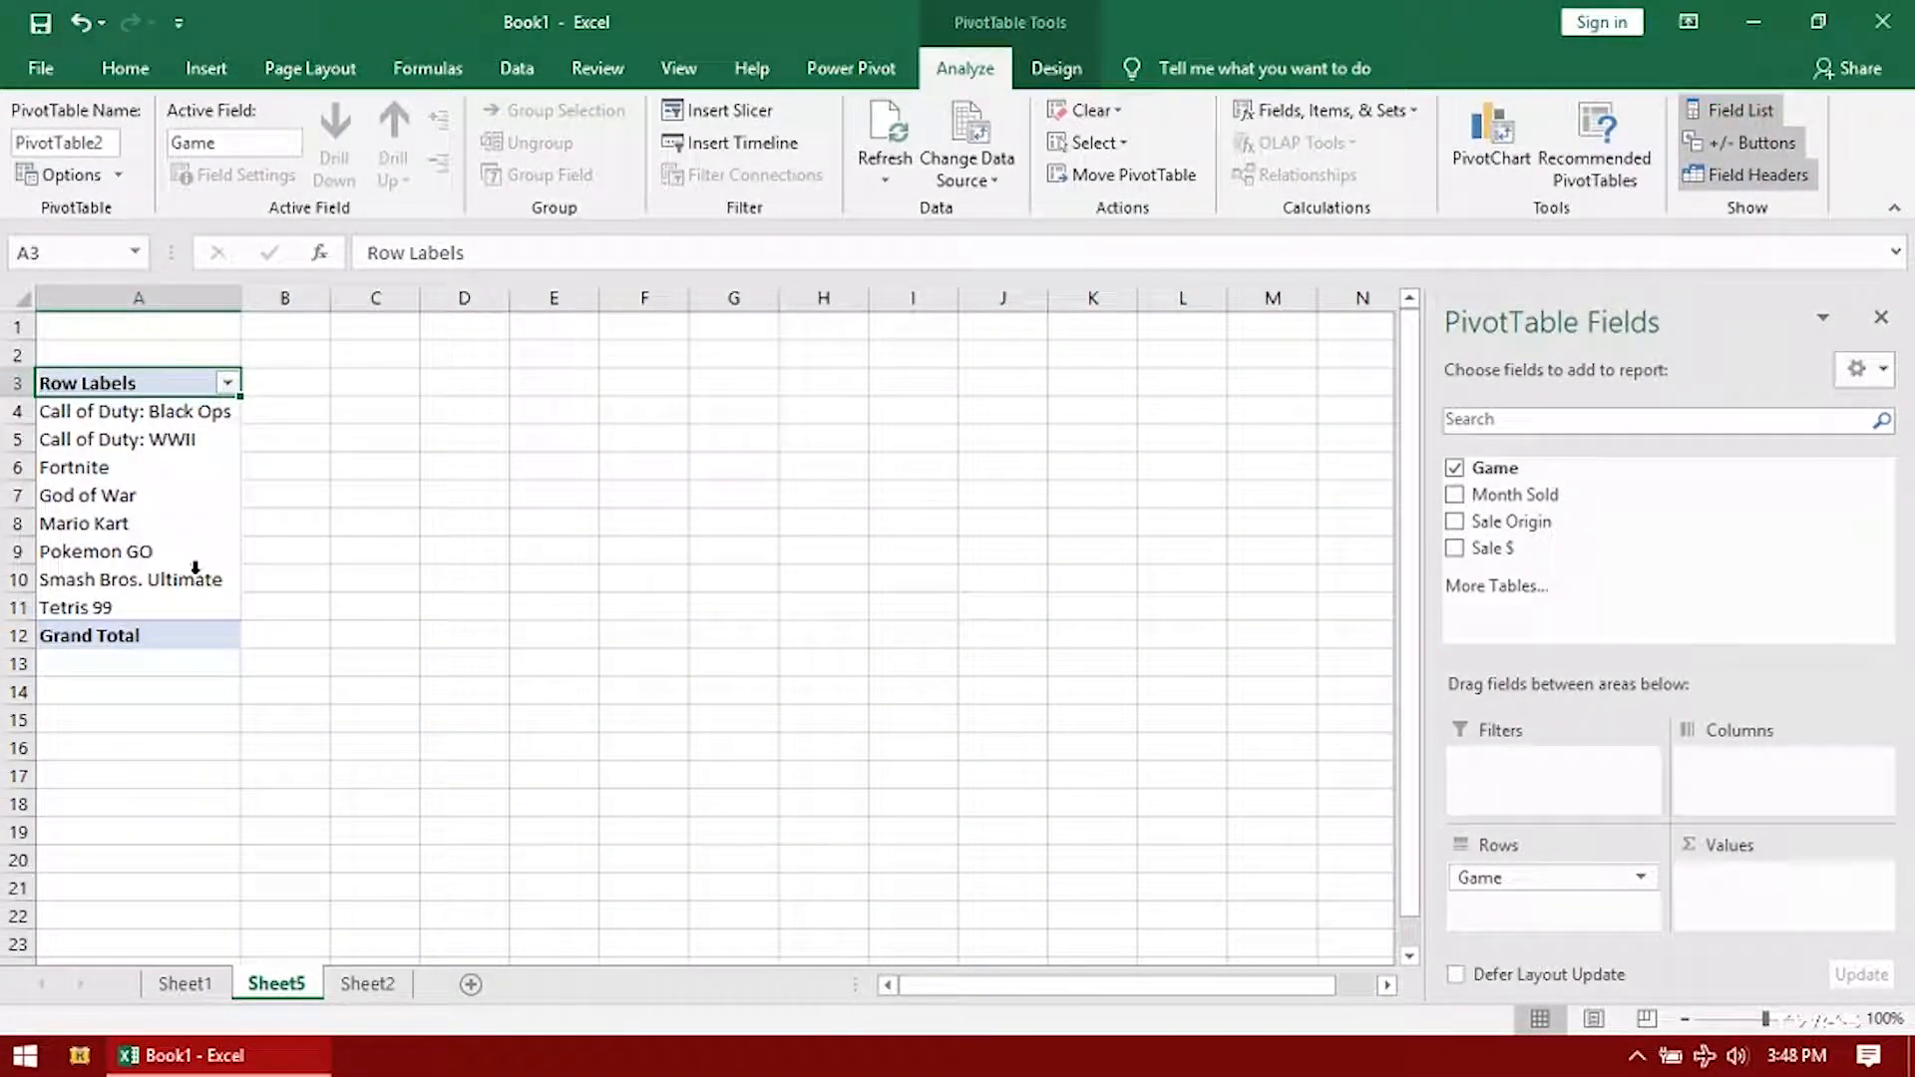
left_click_drag(1493, 891, 1717, 758)
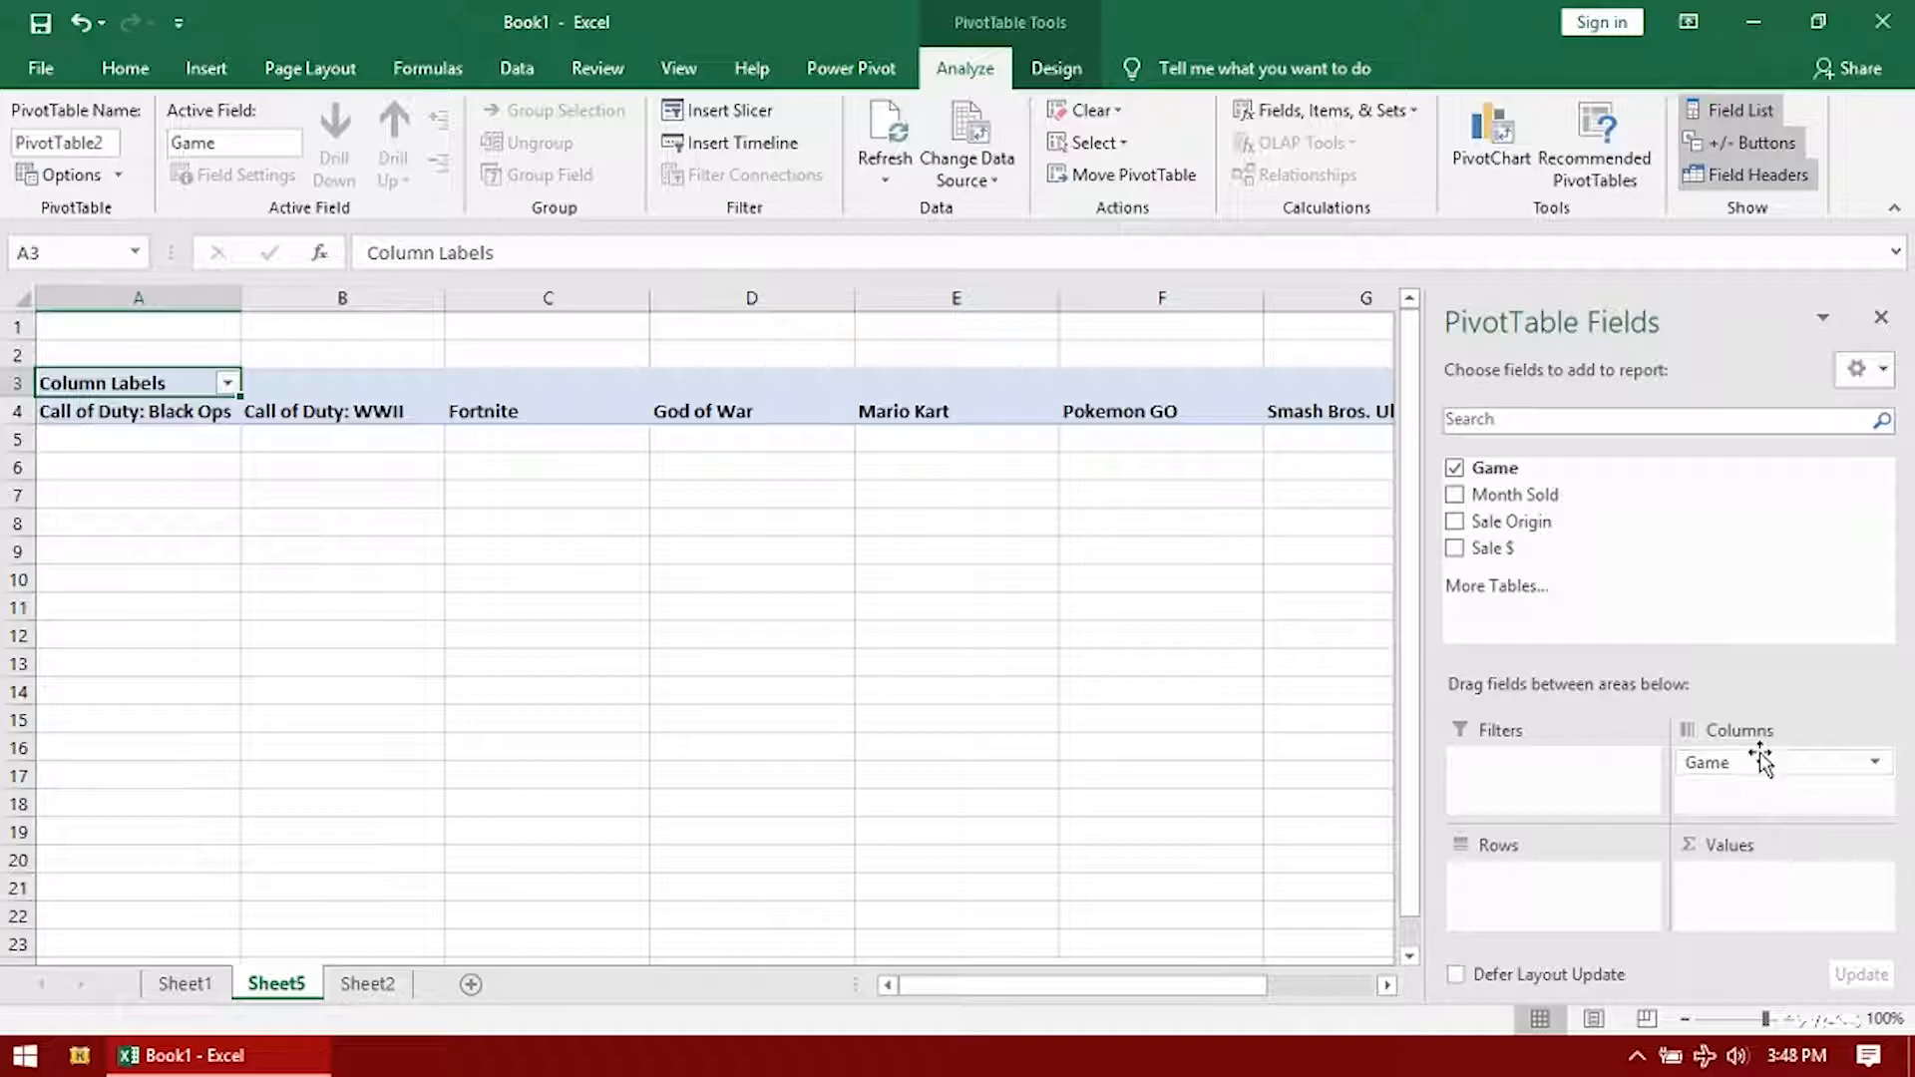
left_click_drag(1759, 766, 1536, 891)
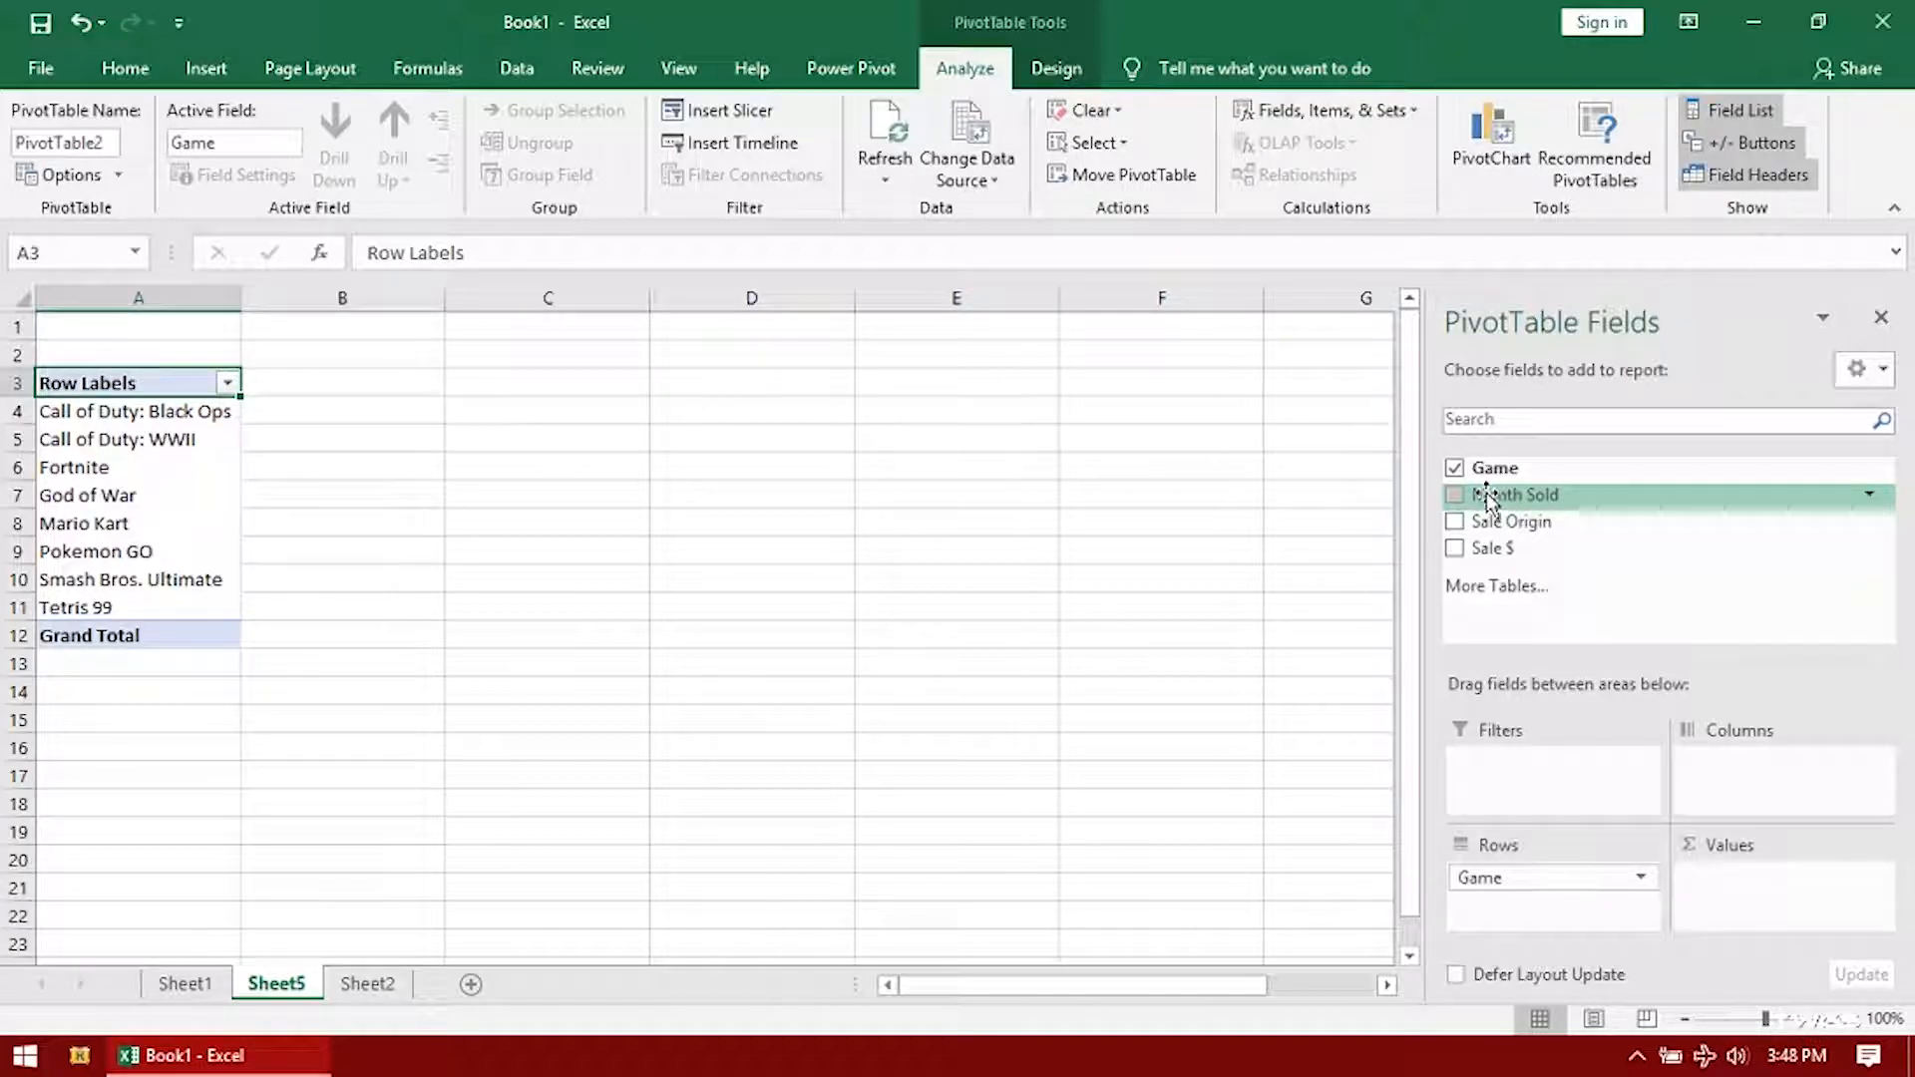
Add Month Sold to the PivotTable's Columns area and Sale $ to its Values area
left_click_drag(1493, 495, 1723, 766)
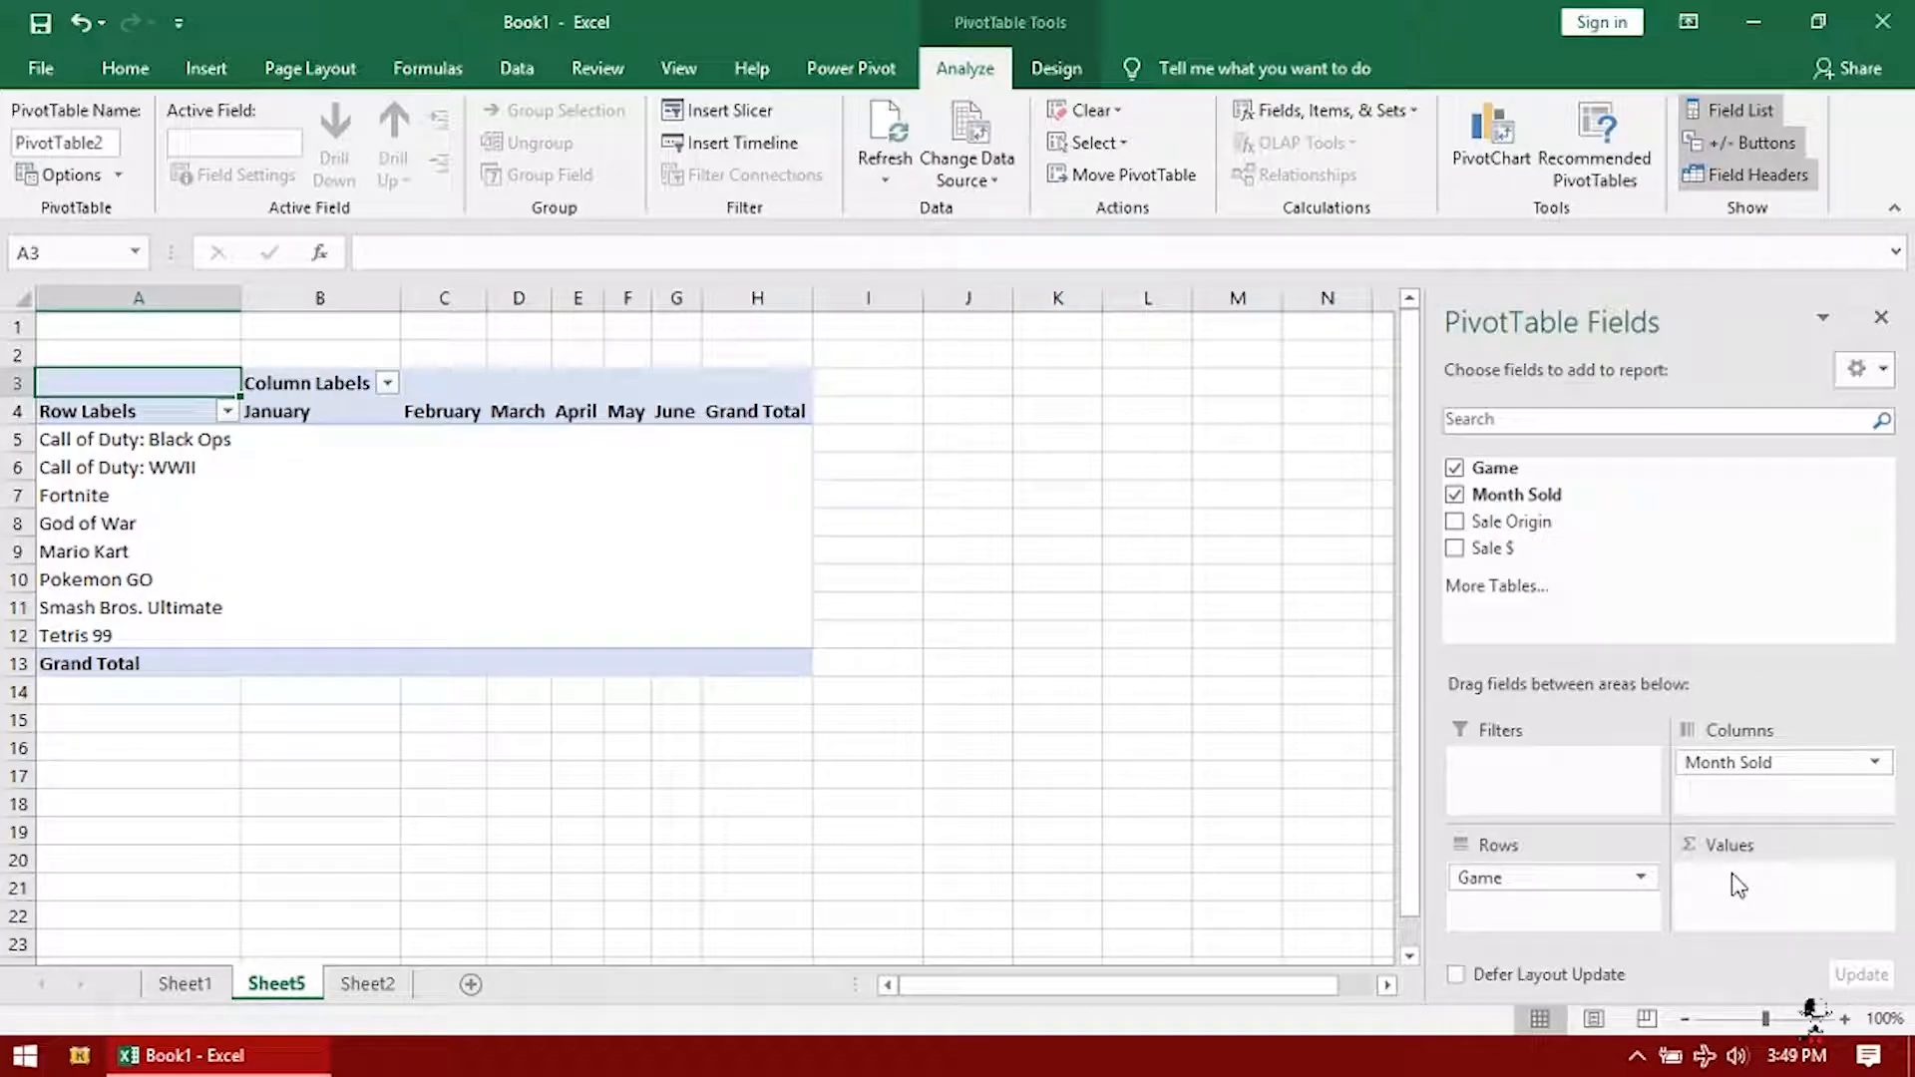
left_click_drag(1493, 549, 1753, 883)
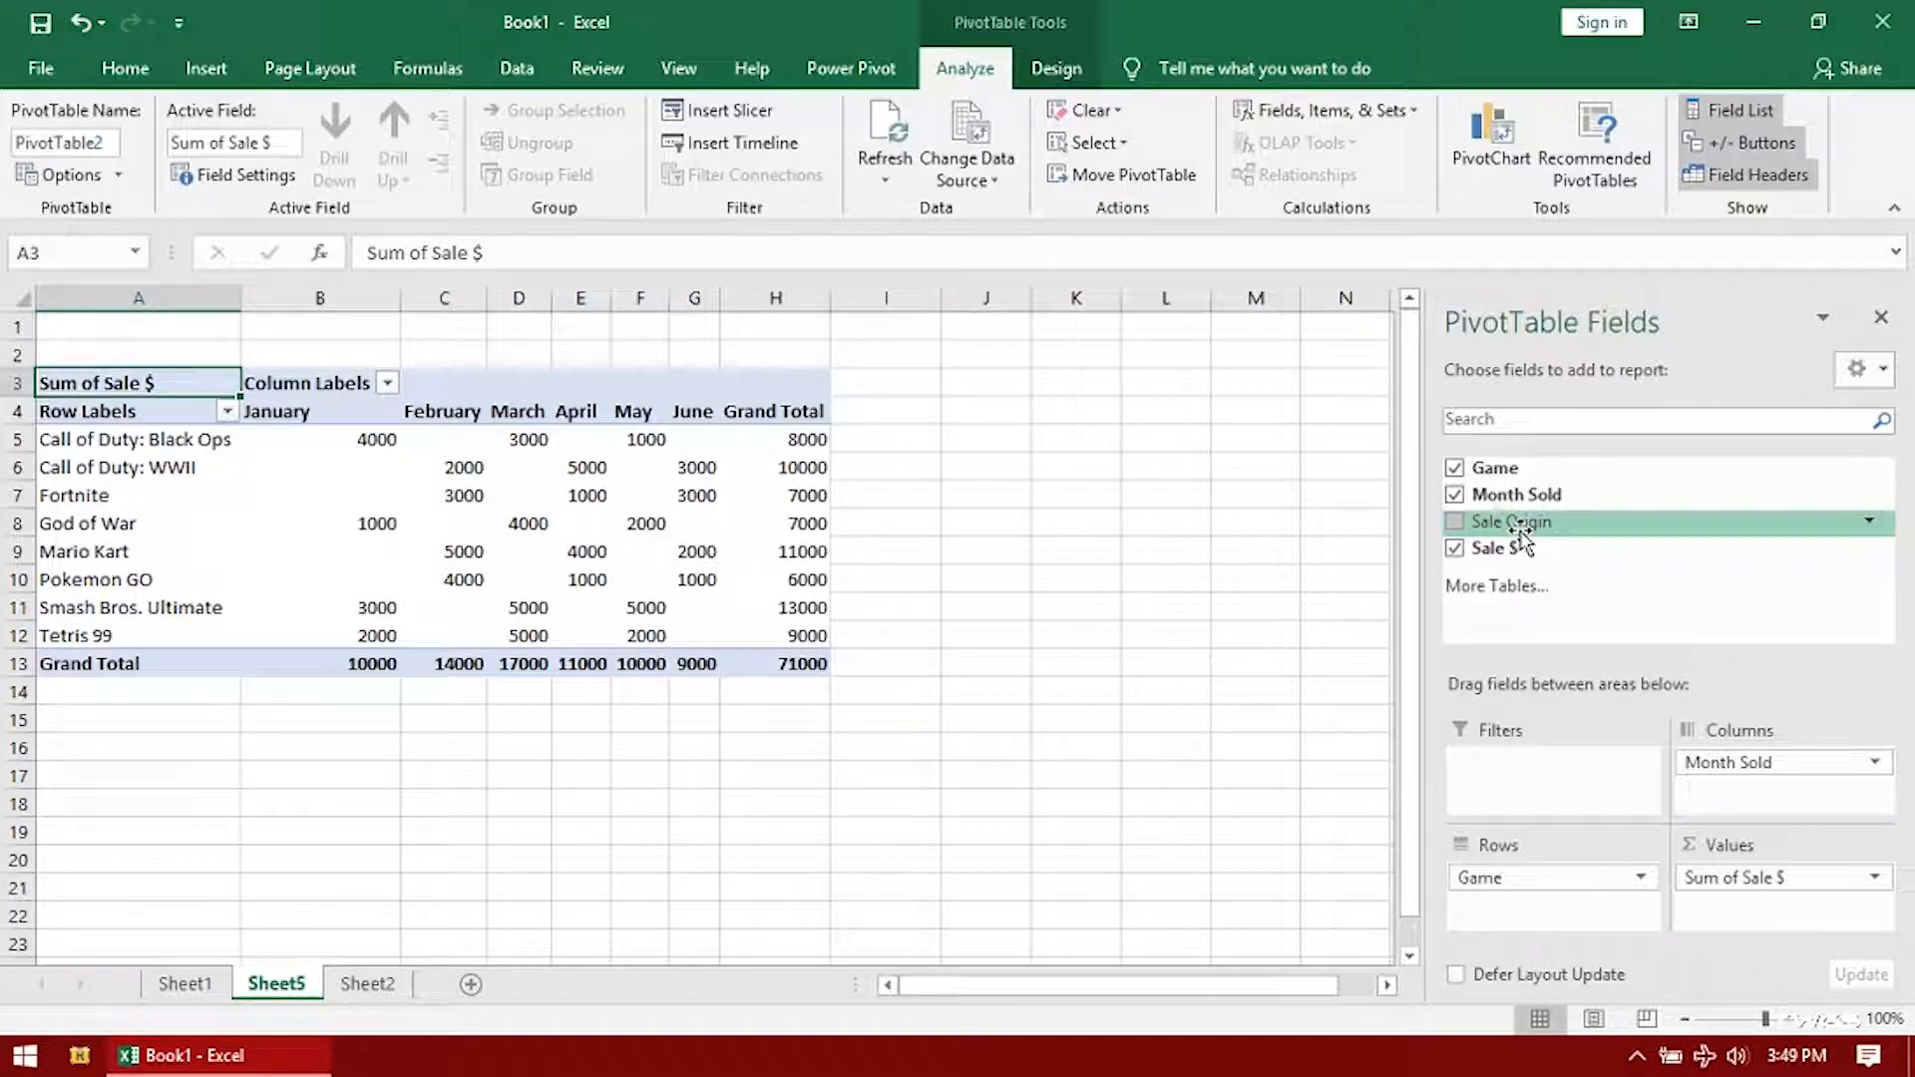
Add Sale Origin as a report filter and view its filter choices without applying one
left_click_drag(1519, 531, 1569, 788)
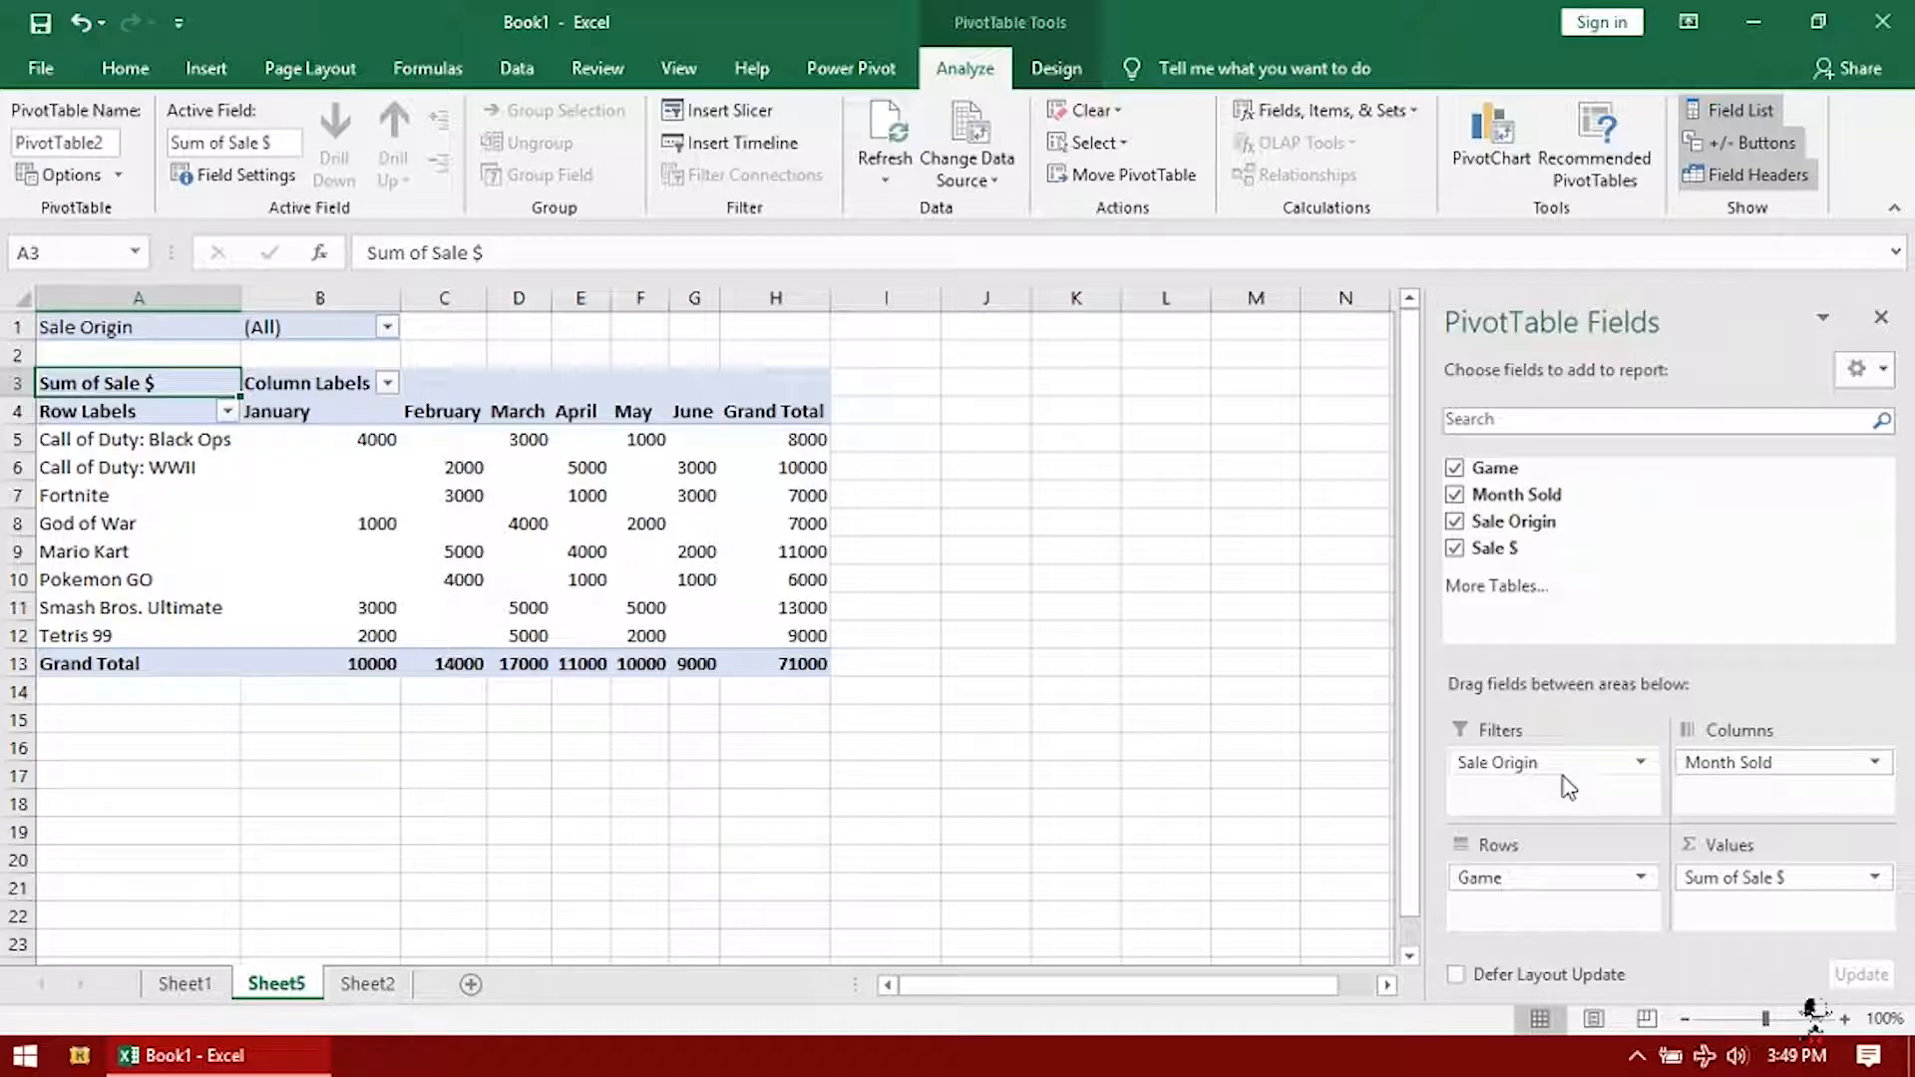
left_click(387, 327)
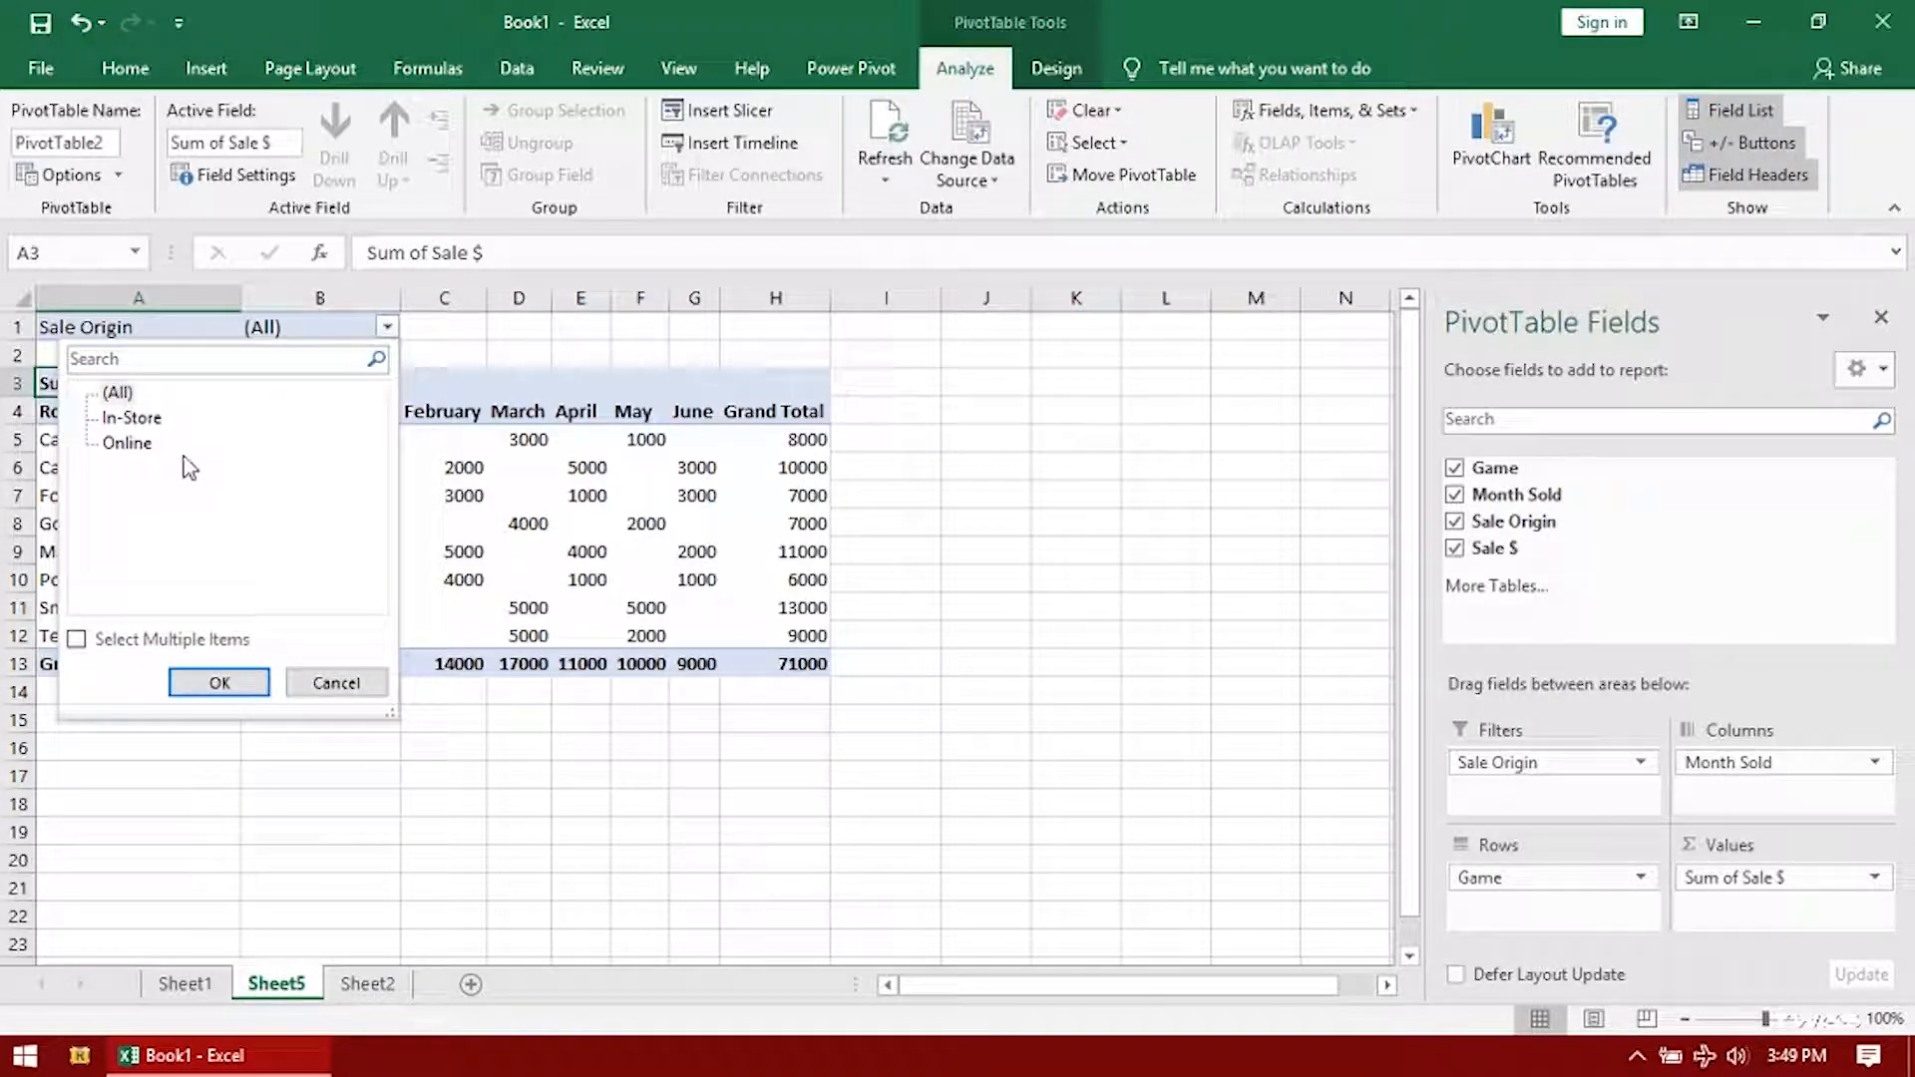
left_click(335, 682)
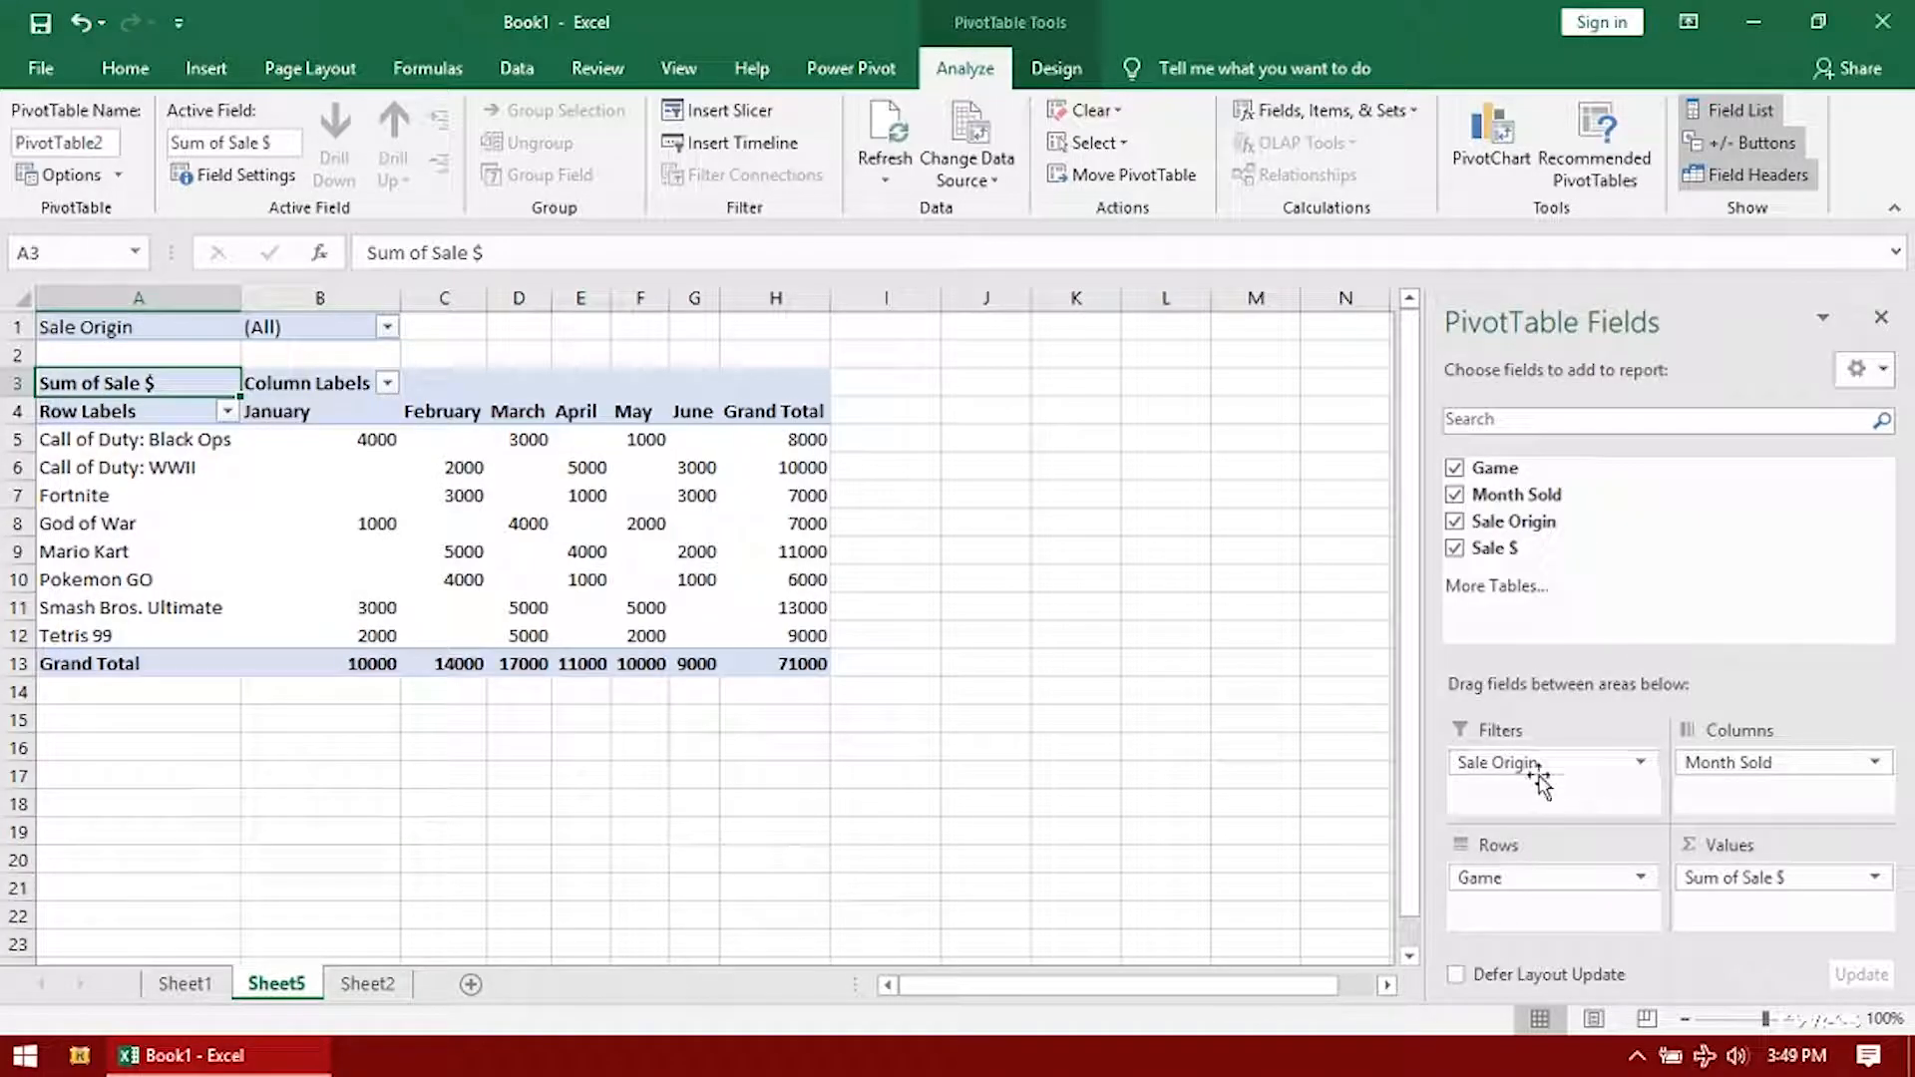
Try Sale Origin beneath Game in Rows, move it beneath Month Sold in Columns, and check the Call of Duty: Black Ops values
left_click_drag(1524, 762, 1526, 913)
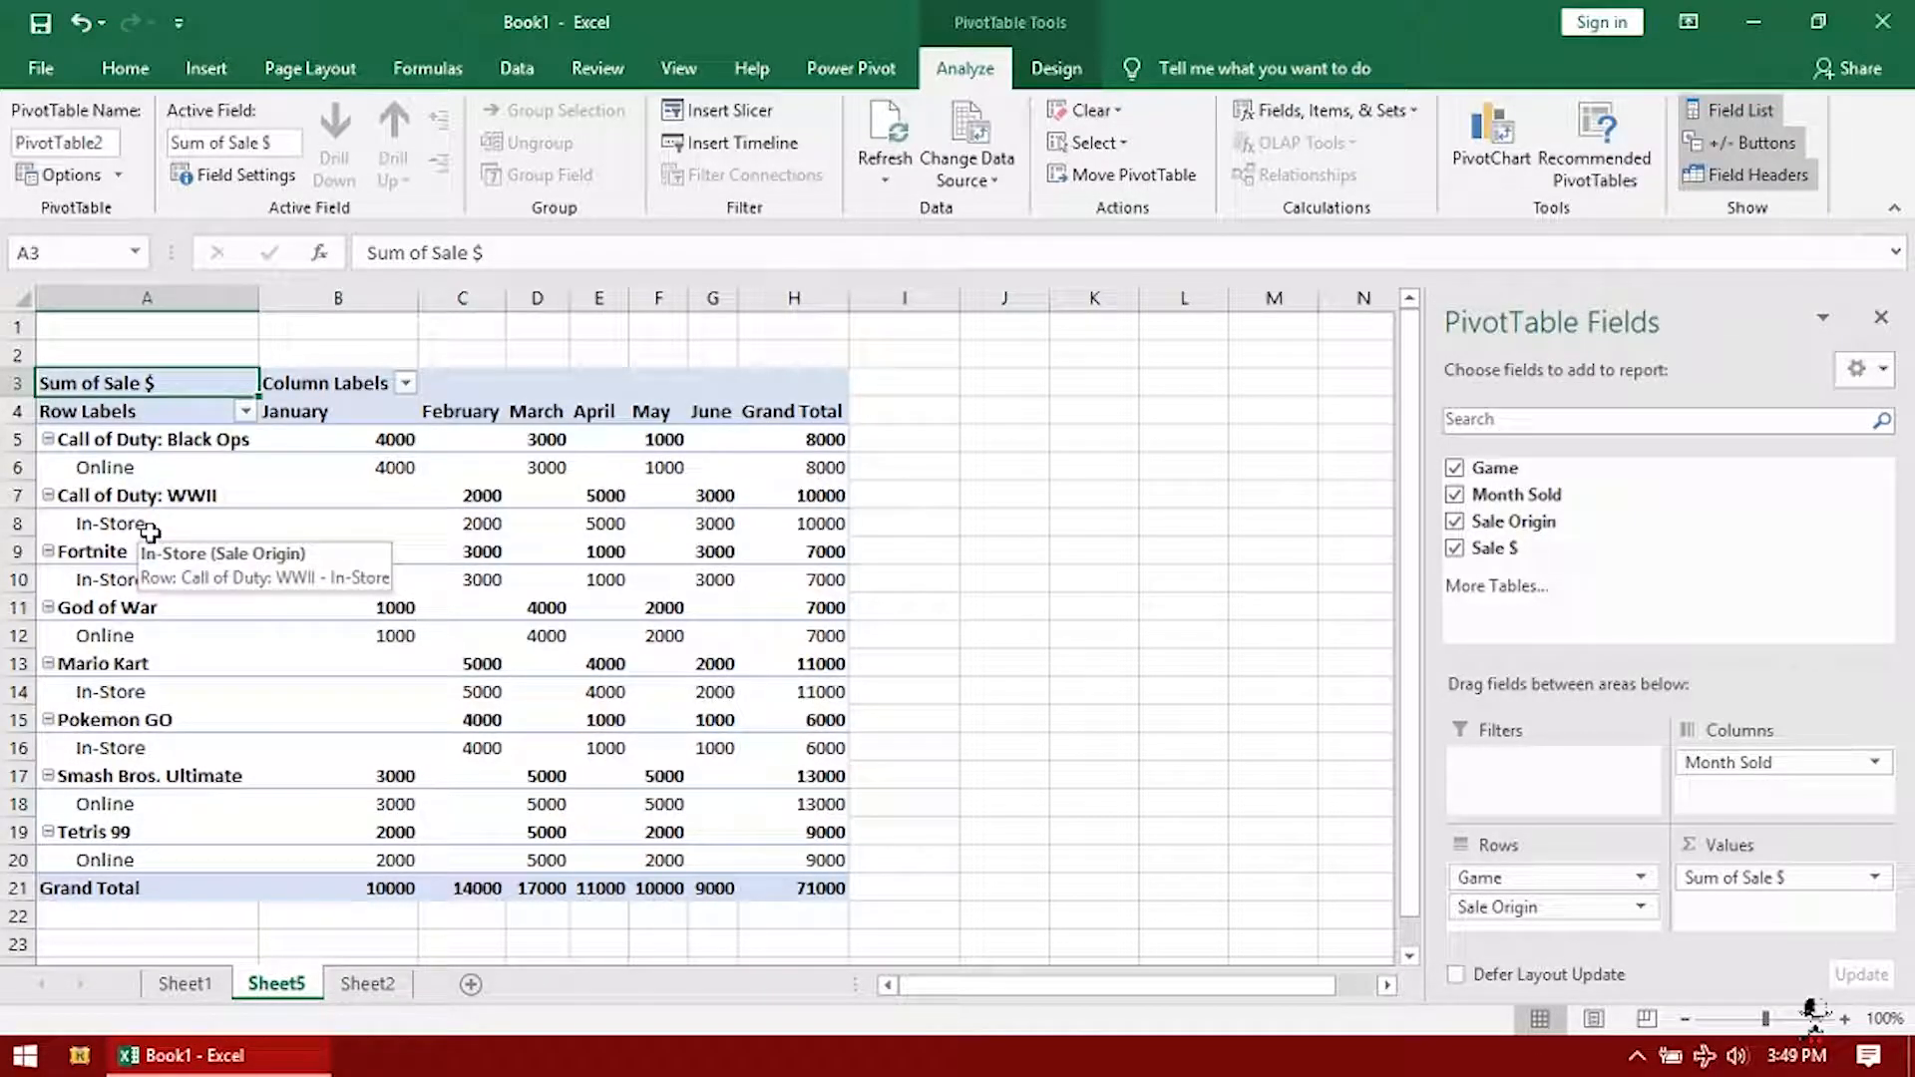
left_click_drag(1509, 907, 1740, 795)
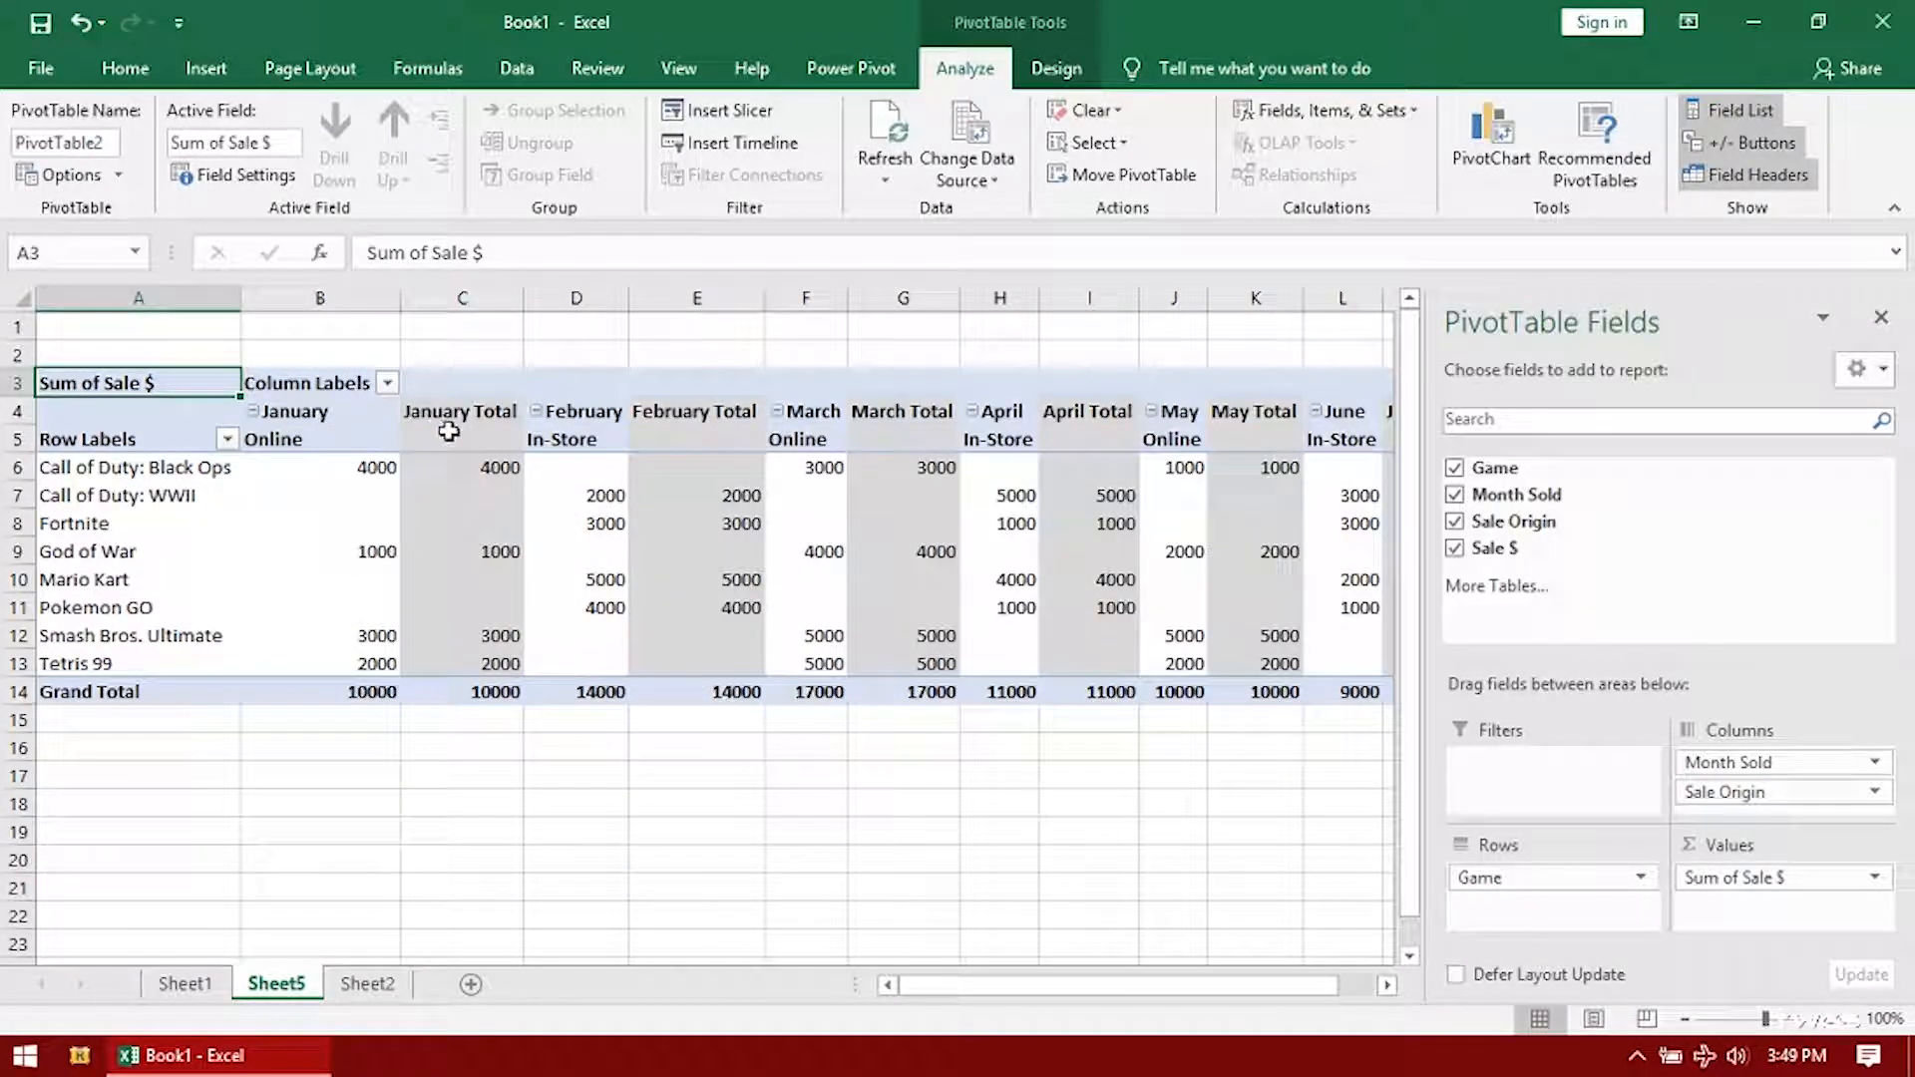
left_click(125, 473)
left_click_drag(133, 469, 387, 477)
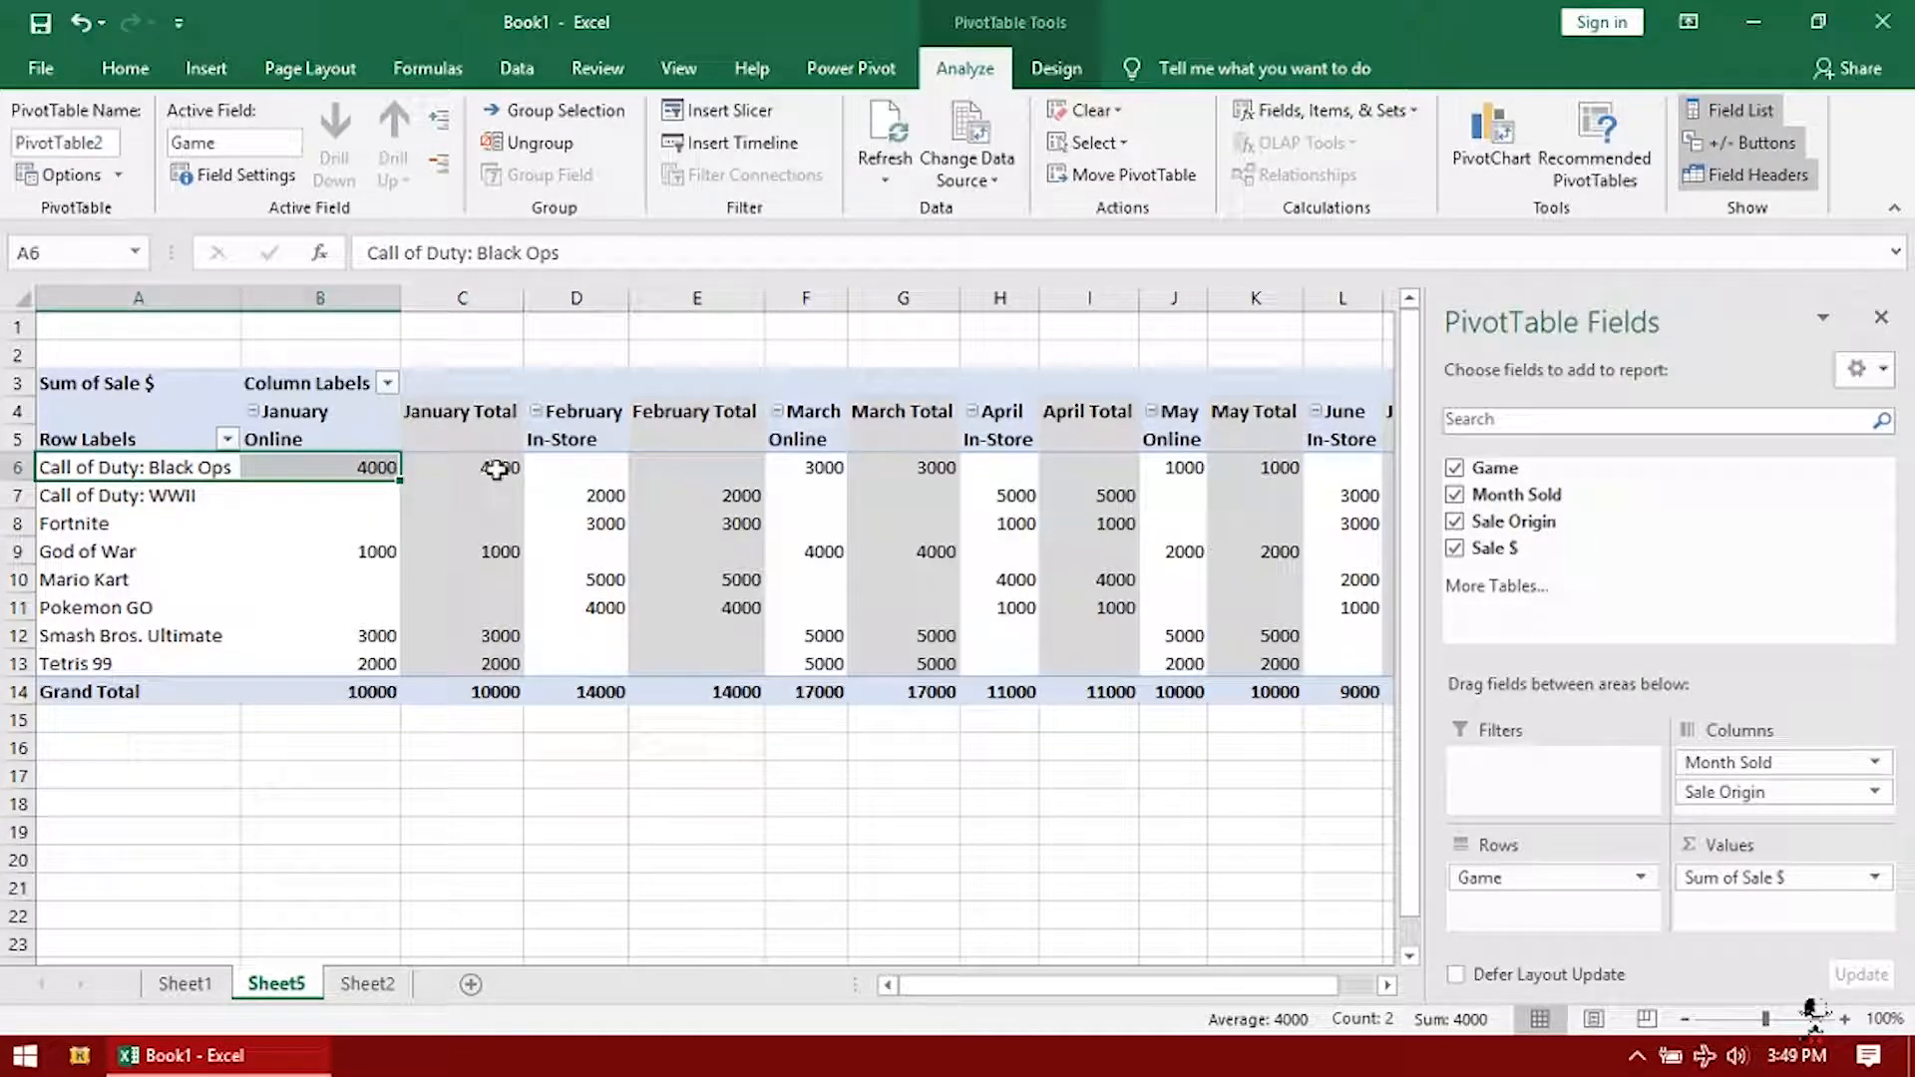
left_click(569, 472)
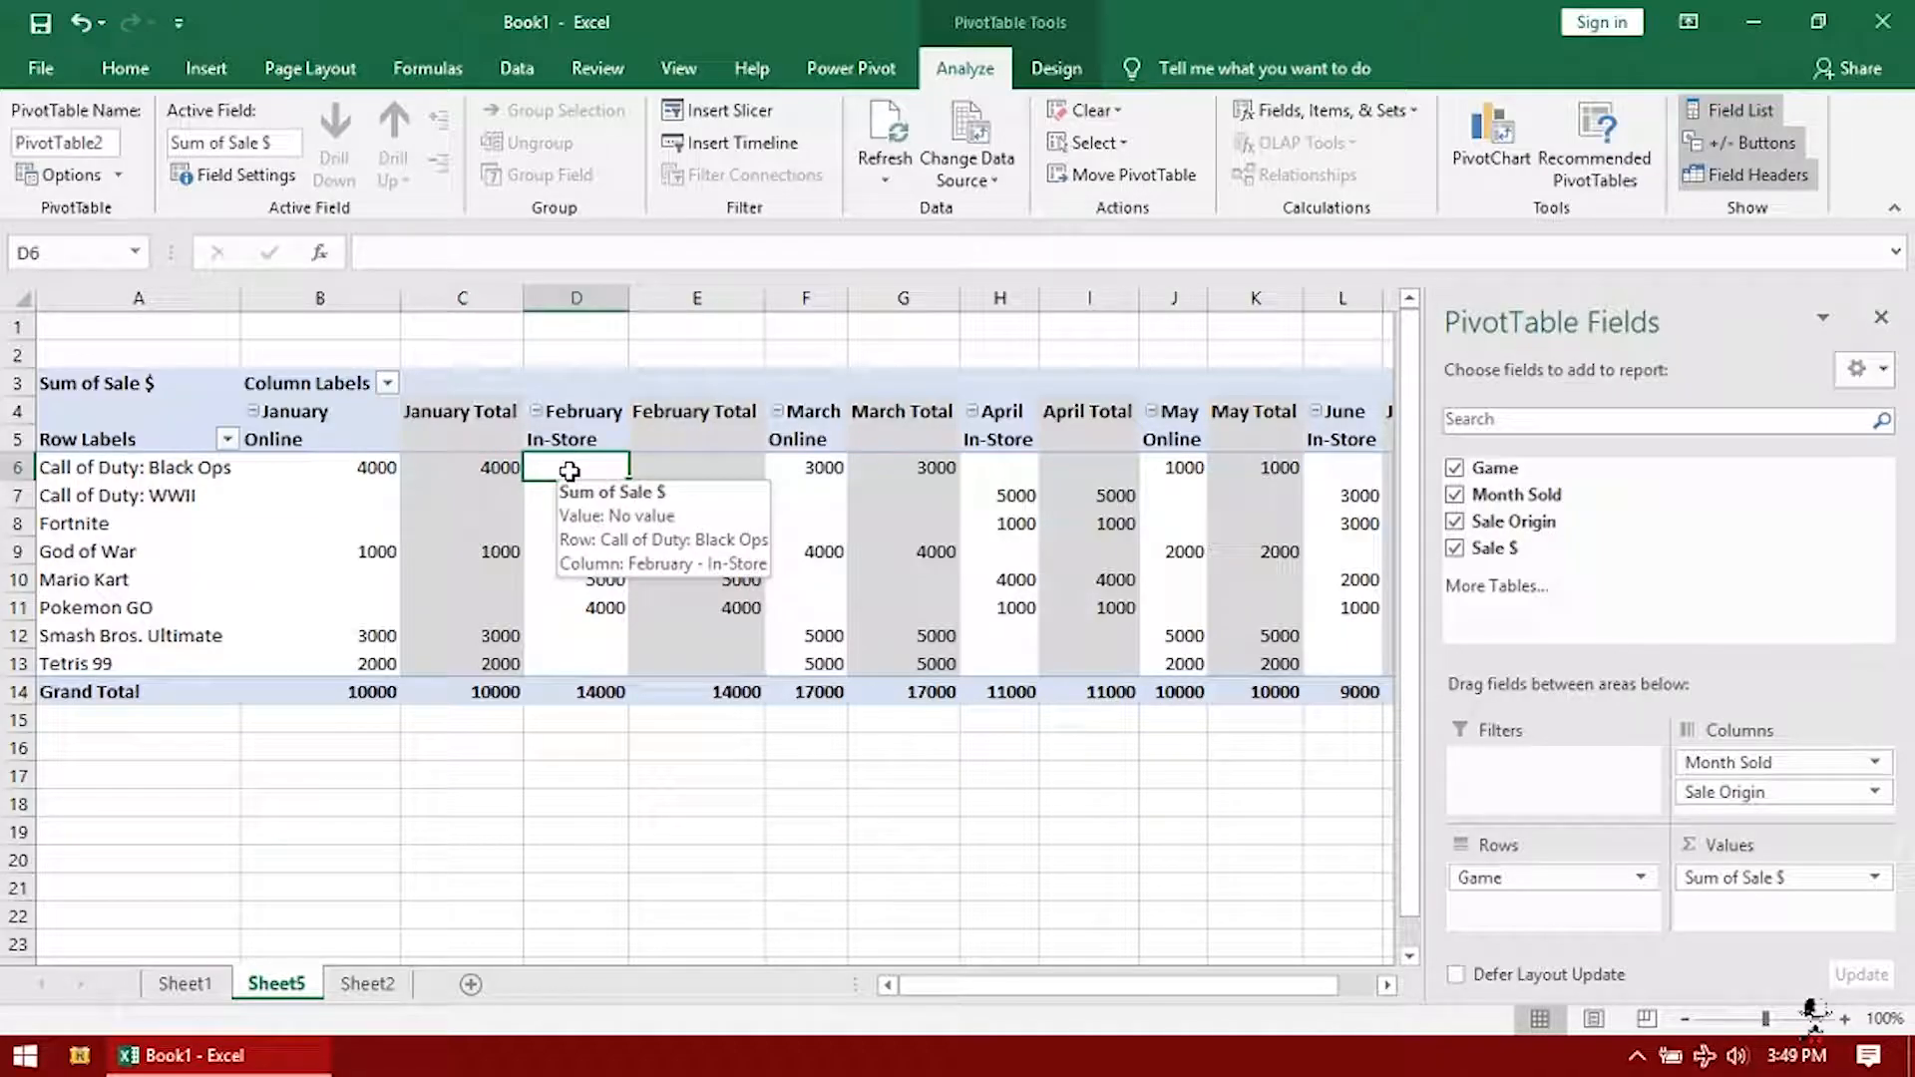
Move Sale Origin from Columns to Rows above Game and check the January total for Online
left_click_drag(1725, 792, 1536, 868)
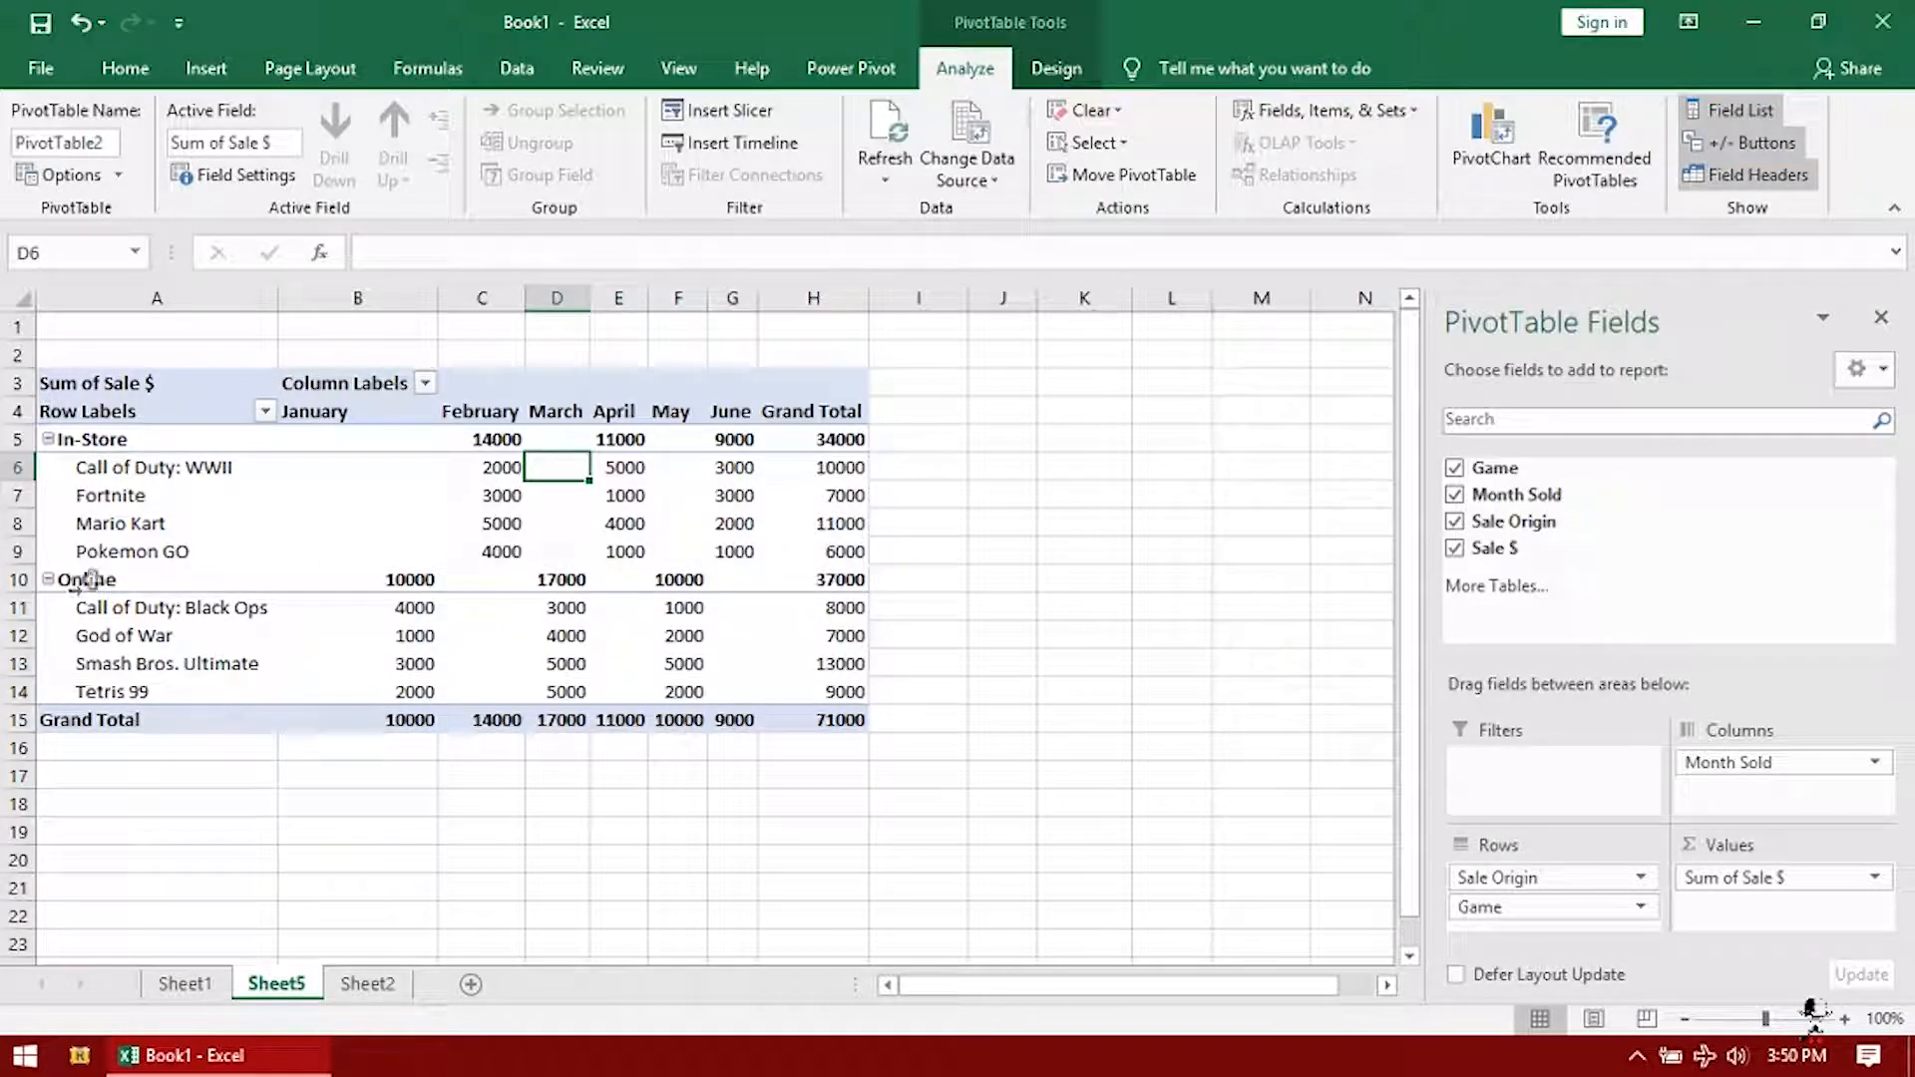
mouse_move(404, 581)
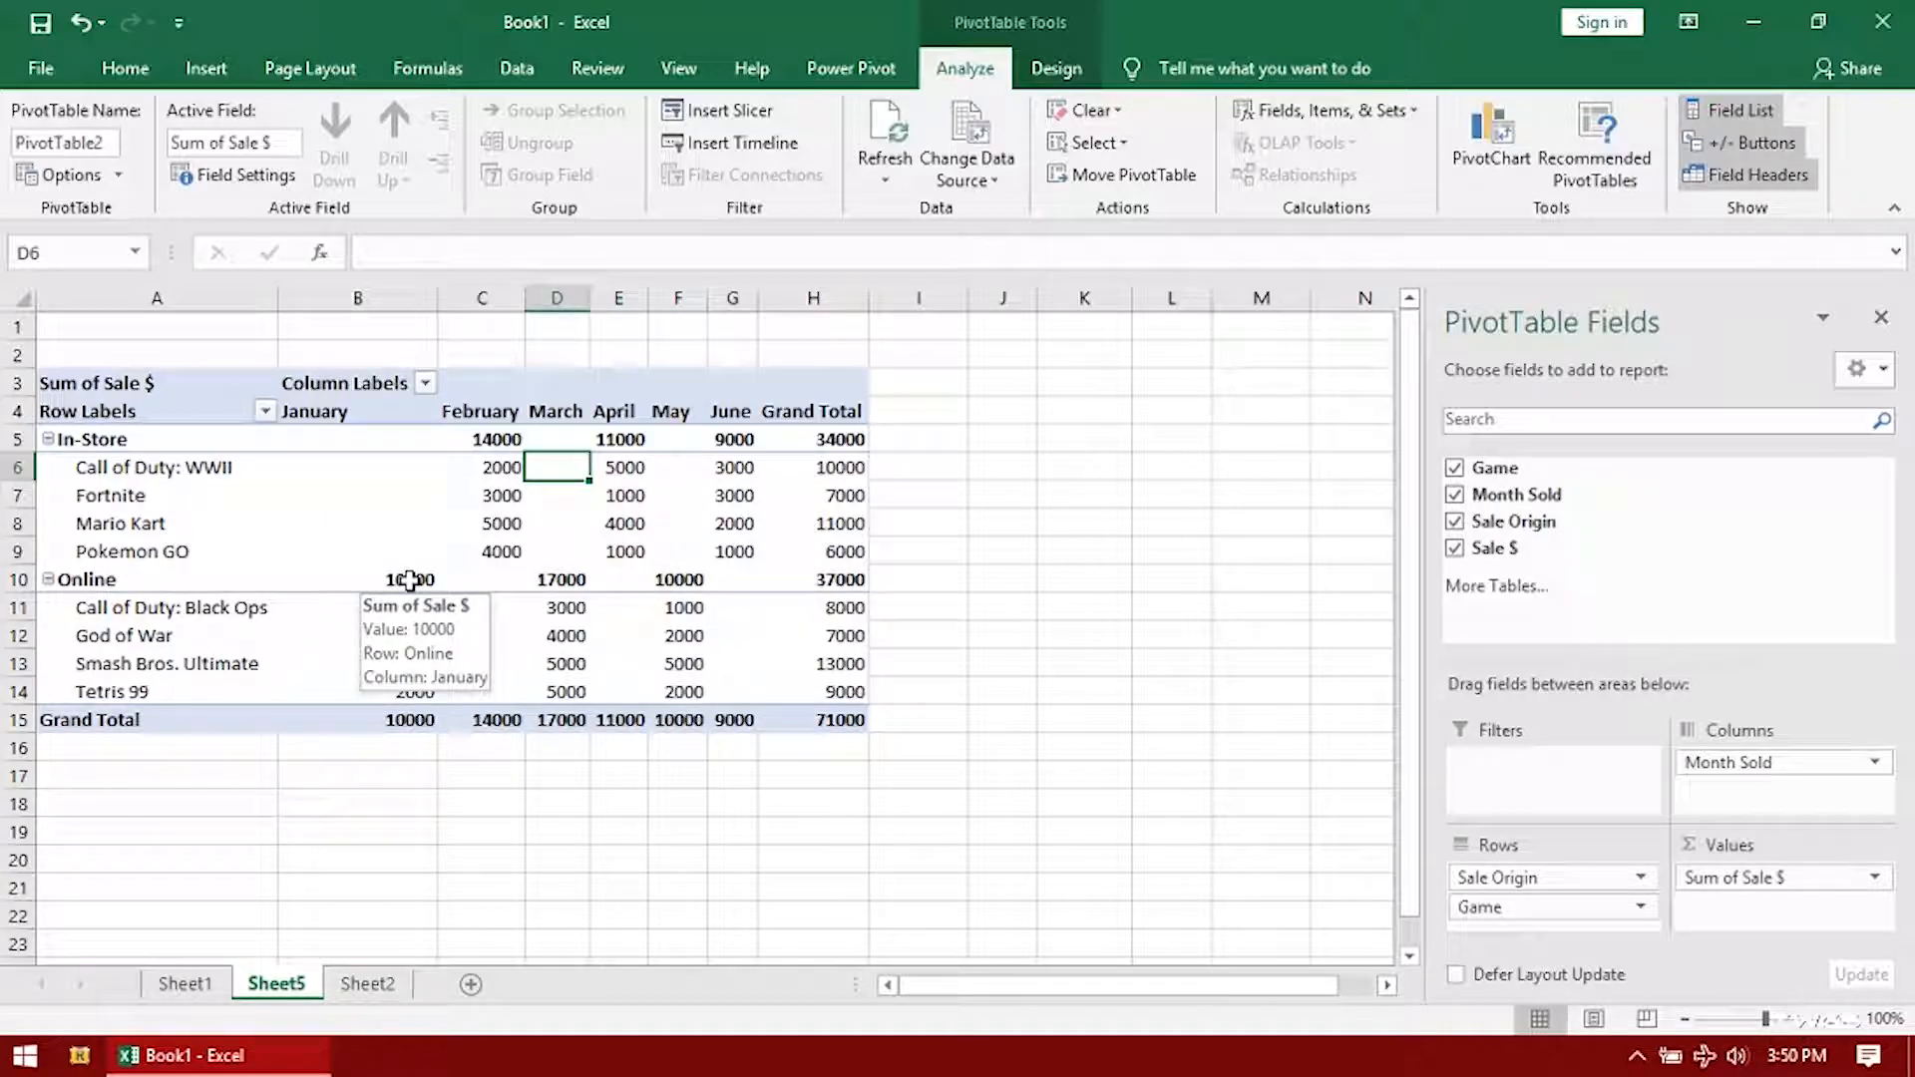
left_click(409, 581)
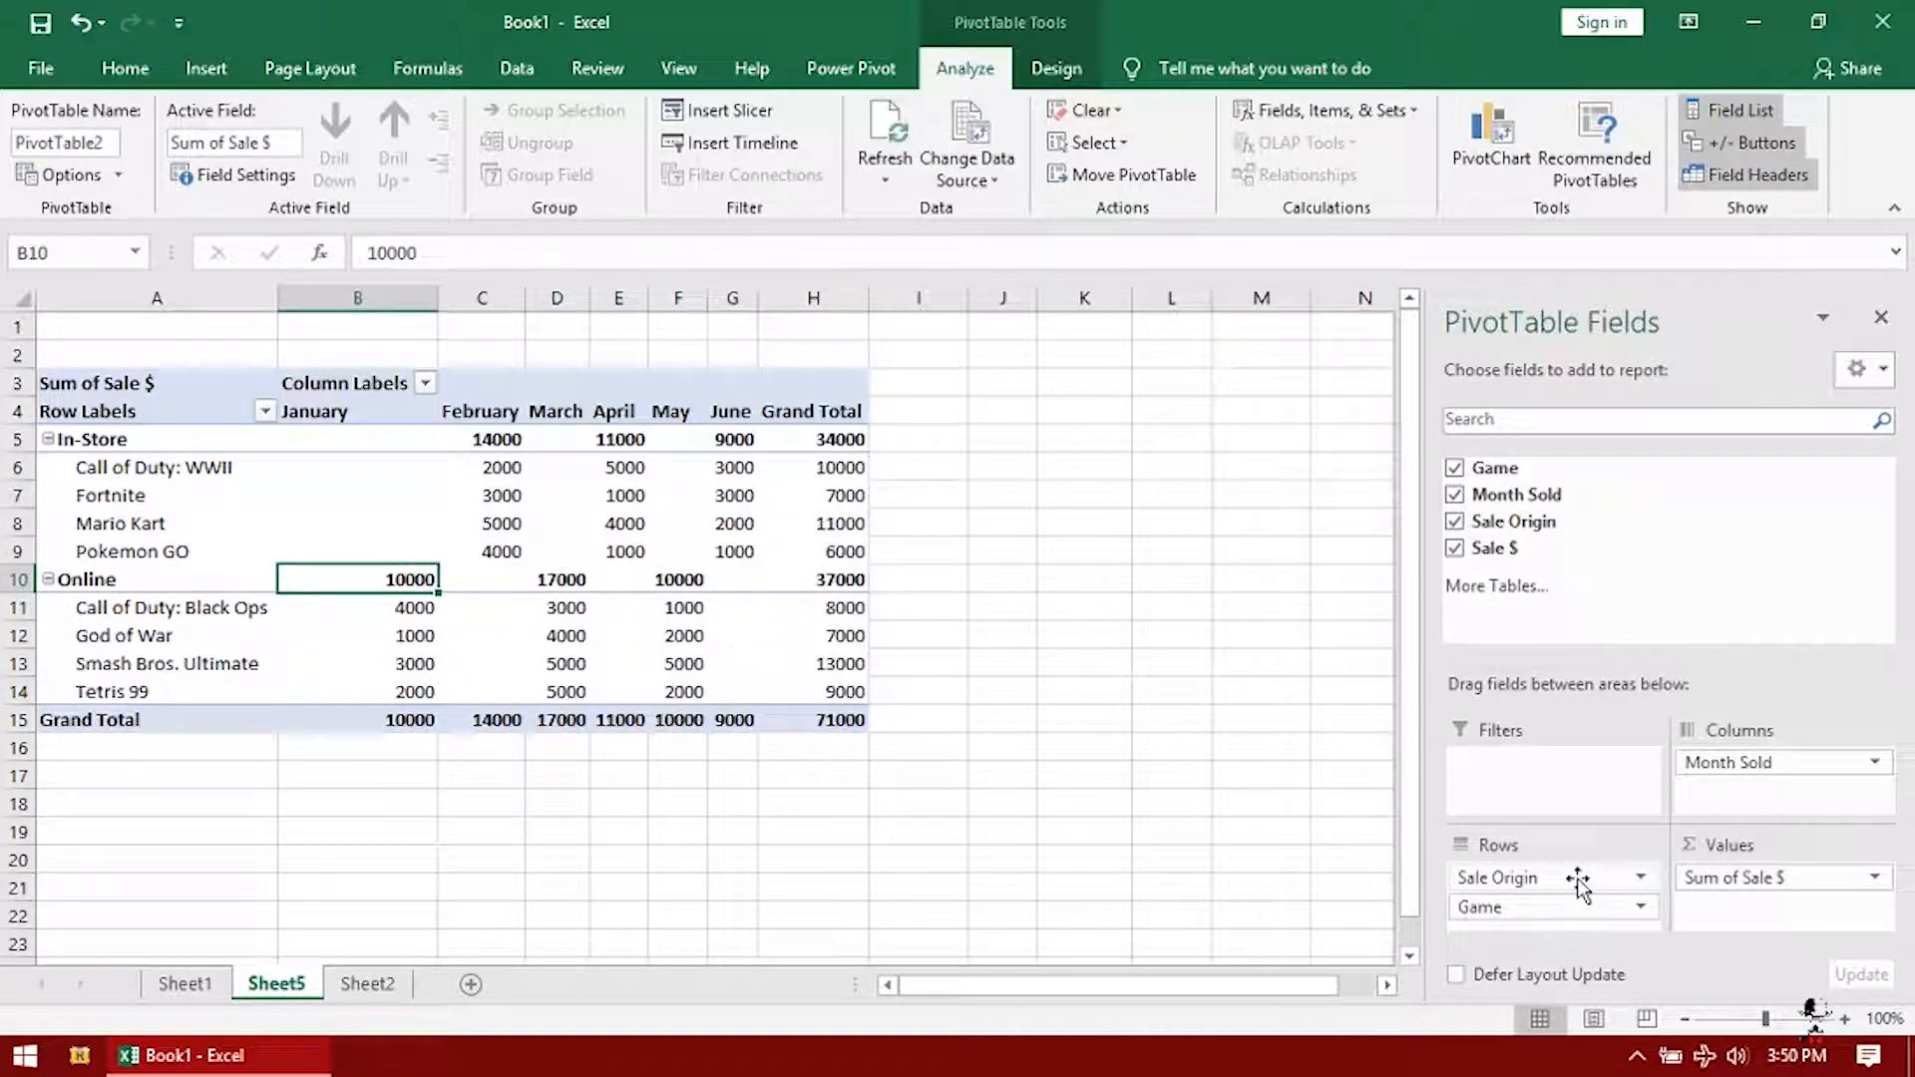
Reorder the row fields so Game comes before Sale Origin, and review the Grand Total column and row
left_click(1529, 910)
mouse_move(1530, 910)
left_mouse_down()
mouse_move(1517, 885)
mouse_move(1536, 876)
left_mouse_up()
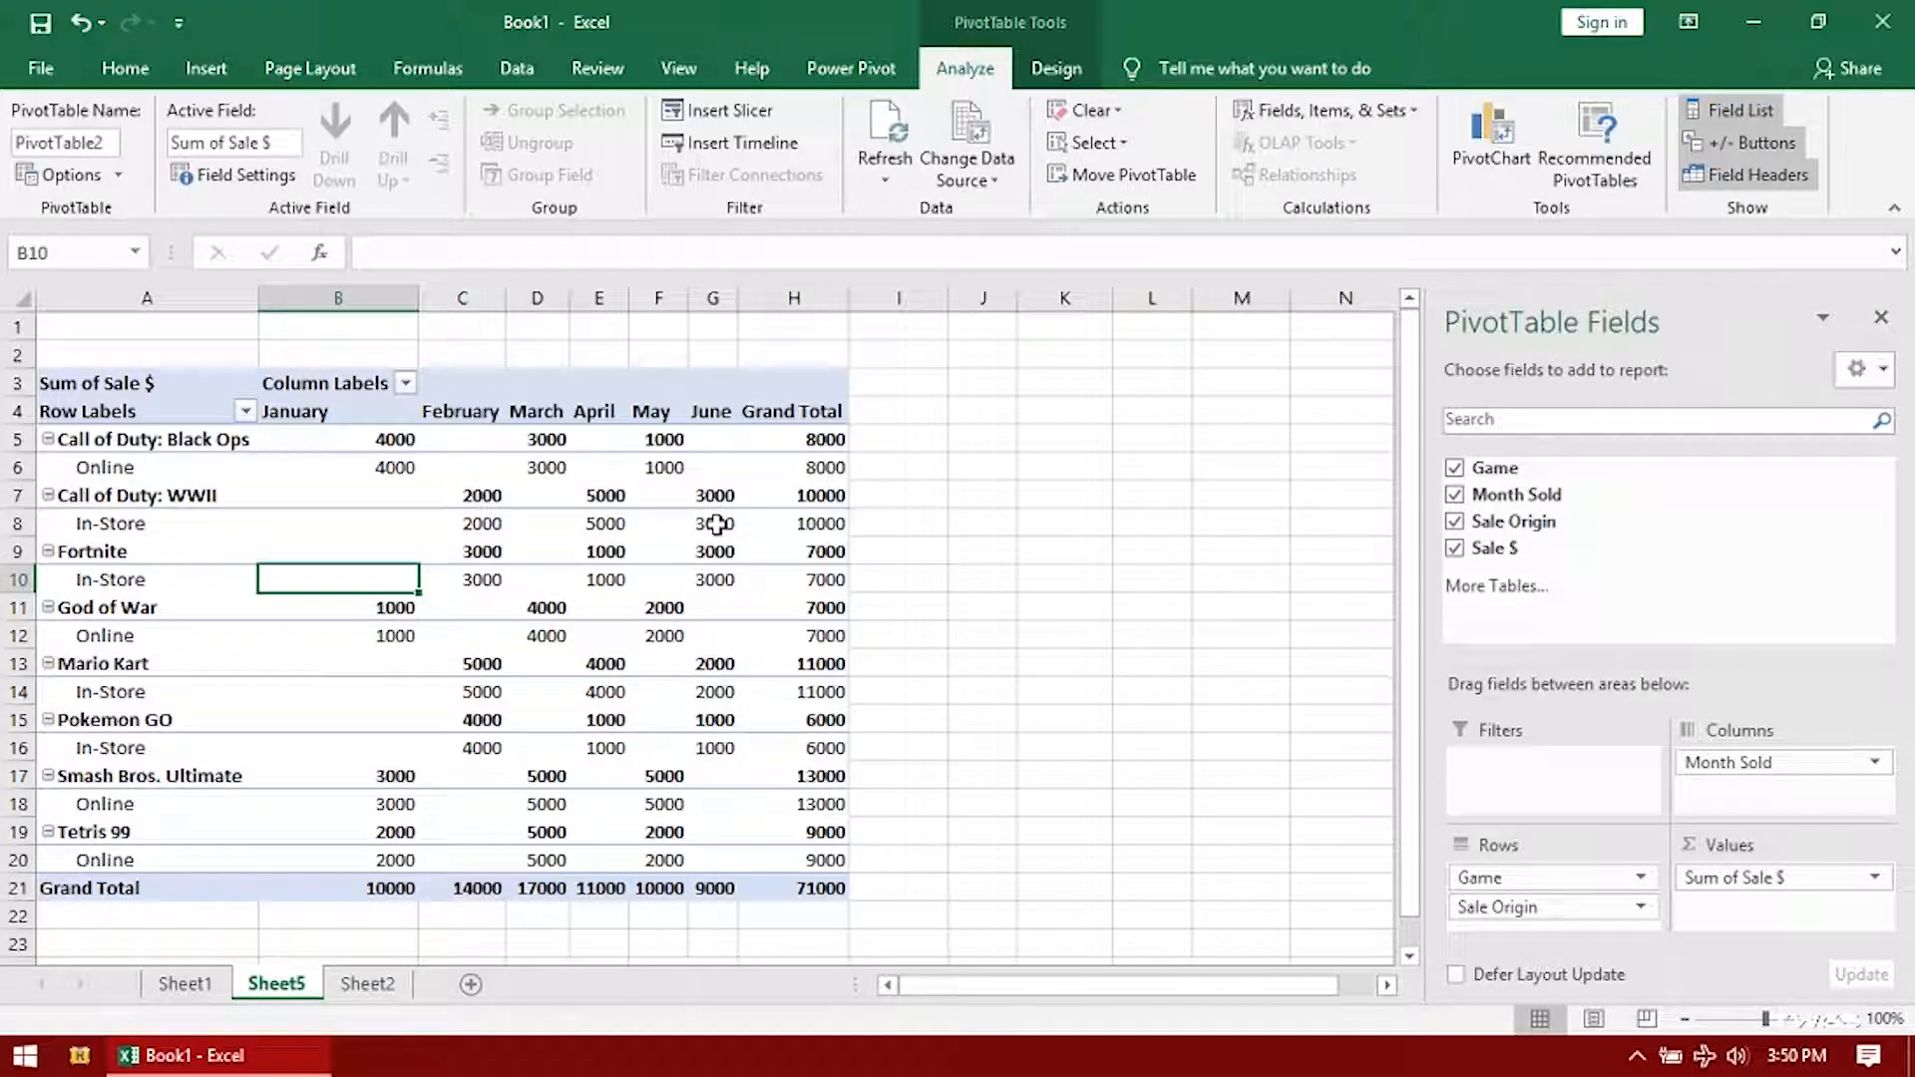
left_click_drag(788, 411, 760, 897)
left_click_drag(389, 887, 818, 887)
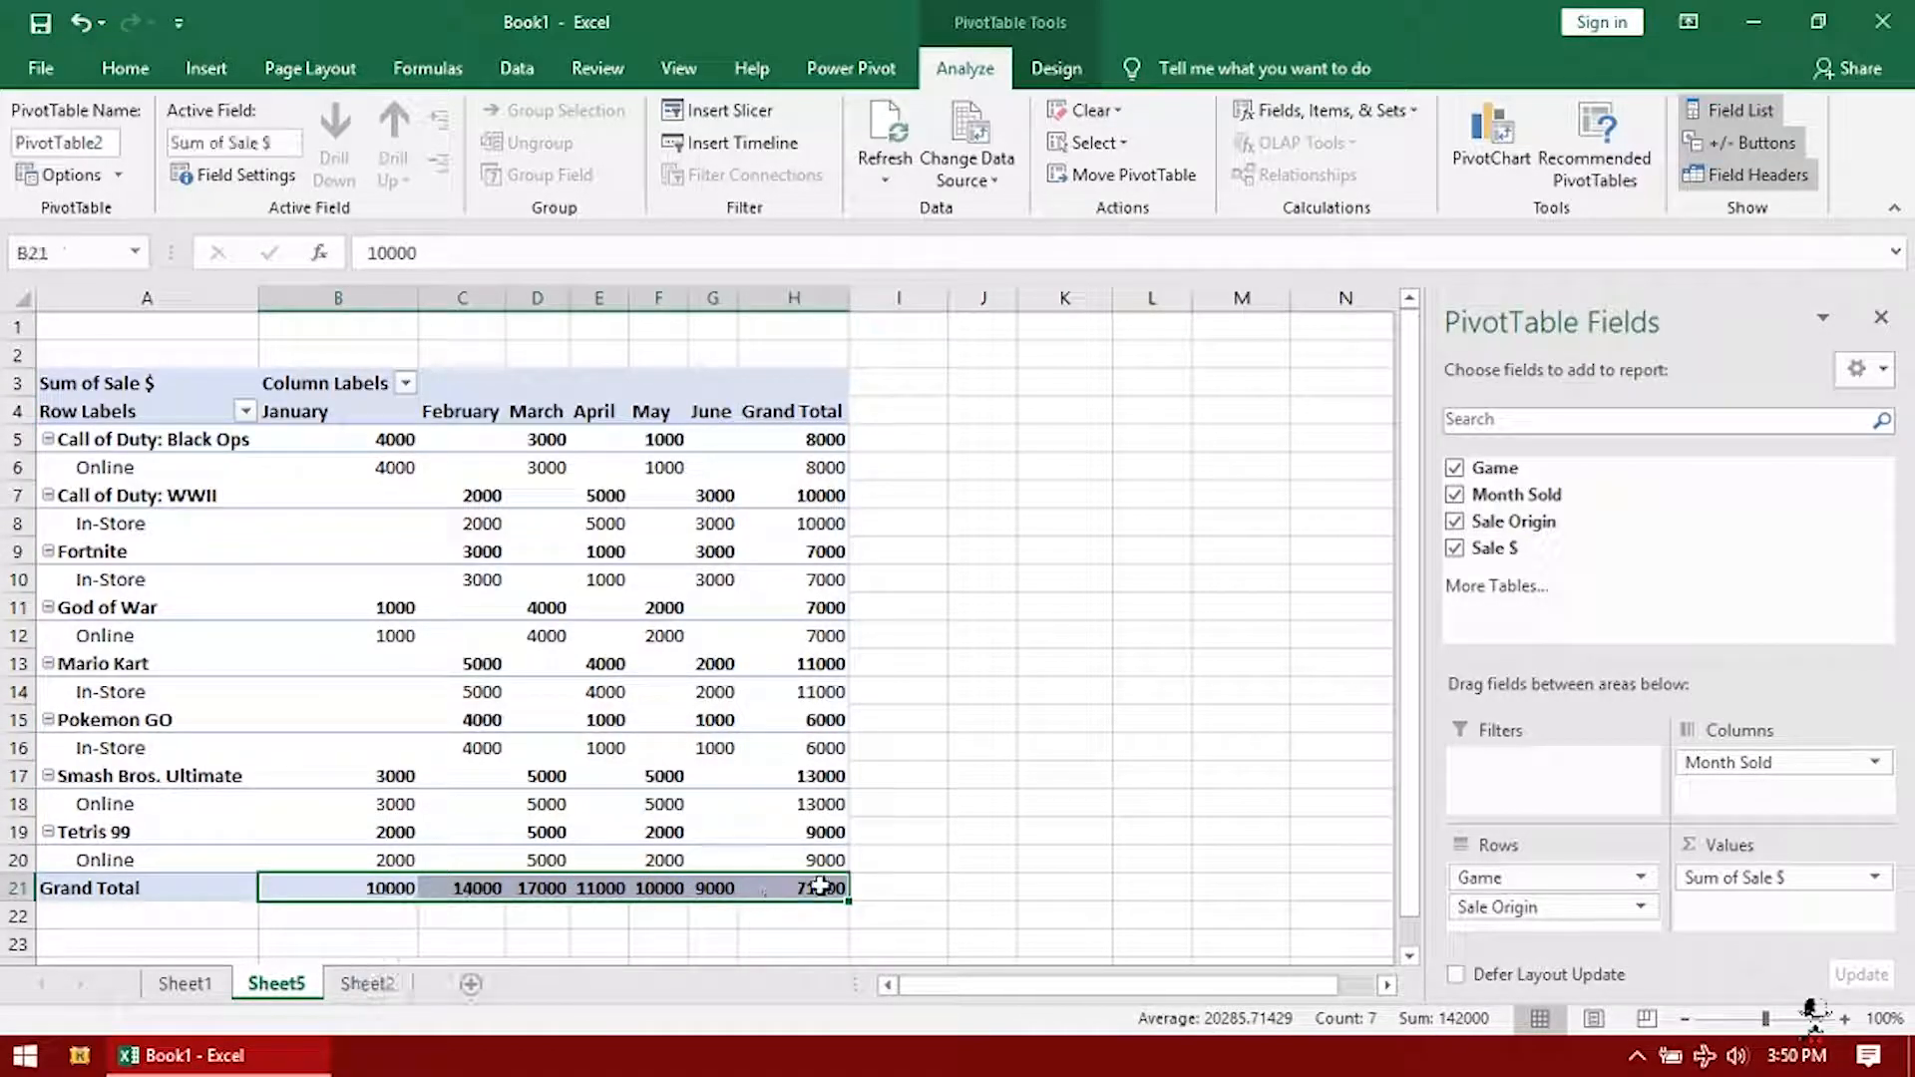
left_click(1381, 859)
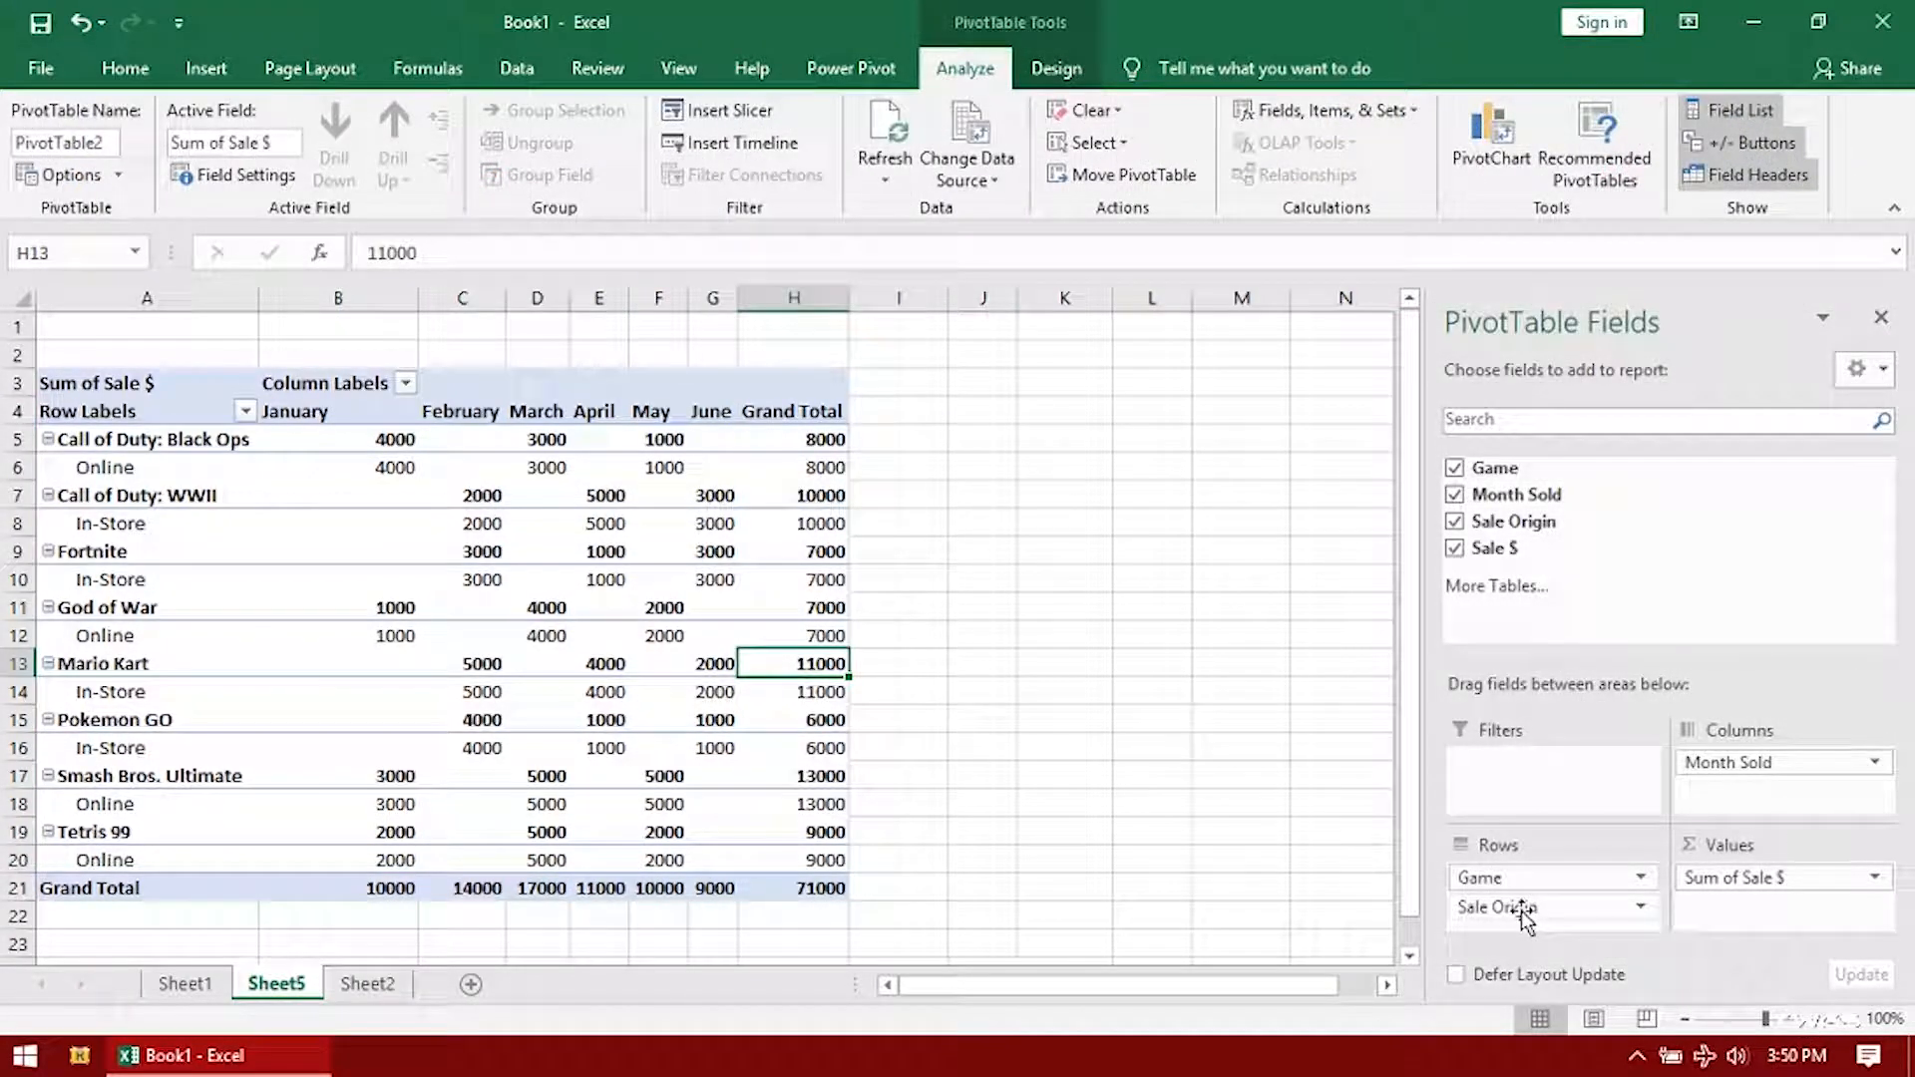
Move Sale Origin to the Columns area beneath Month Sold and narrow the PivotTable Fields pane
left_click_drag(1520, 908, 1733, 764)
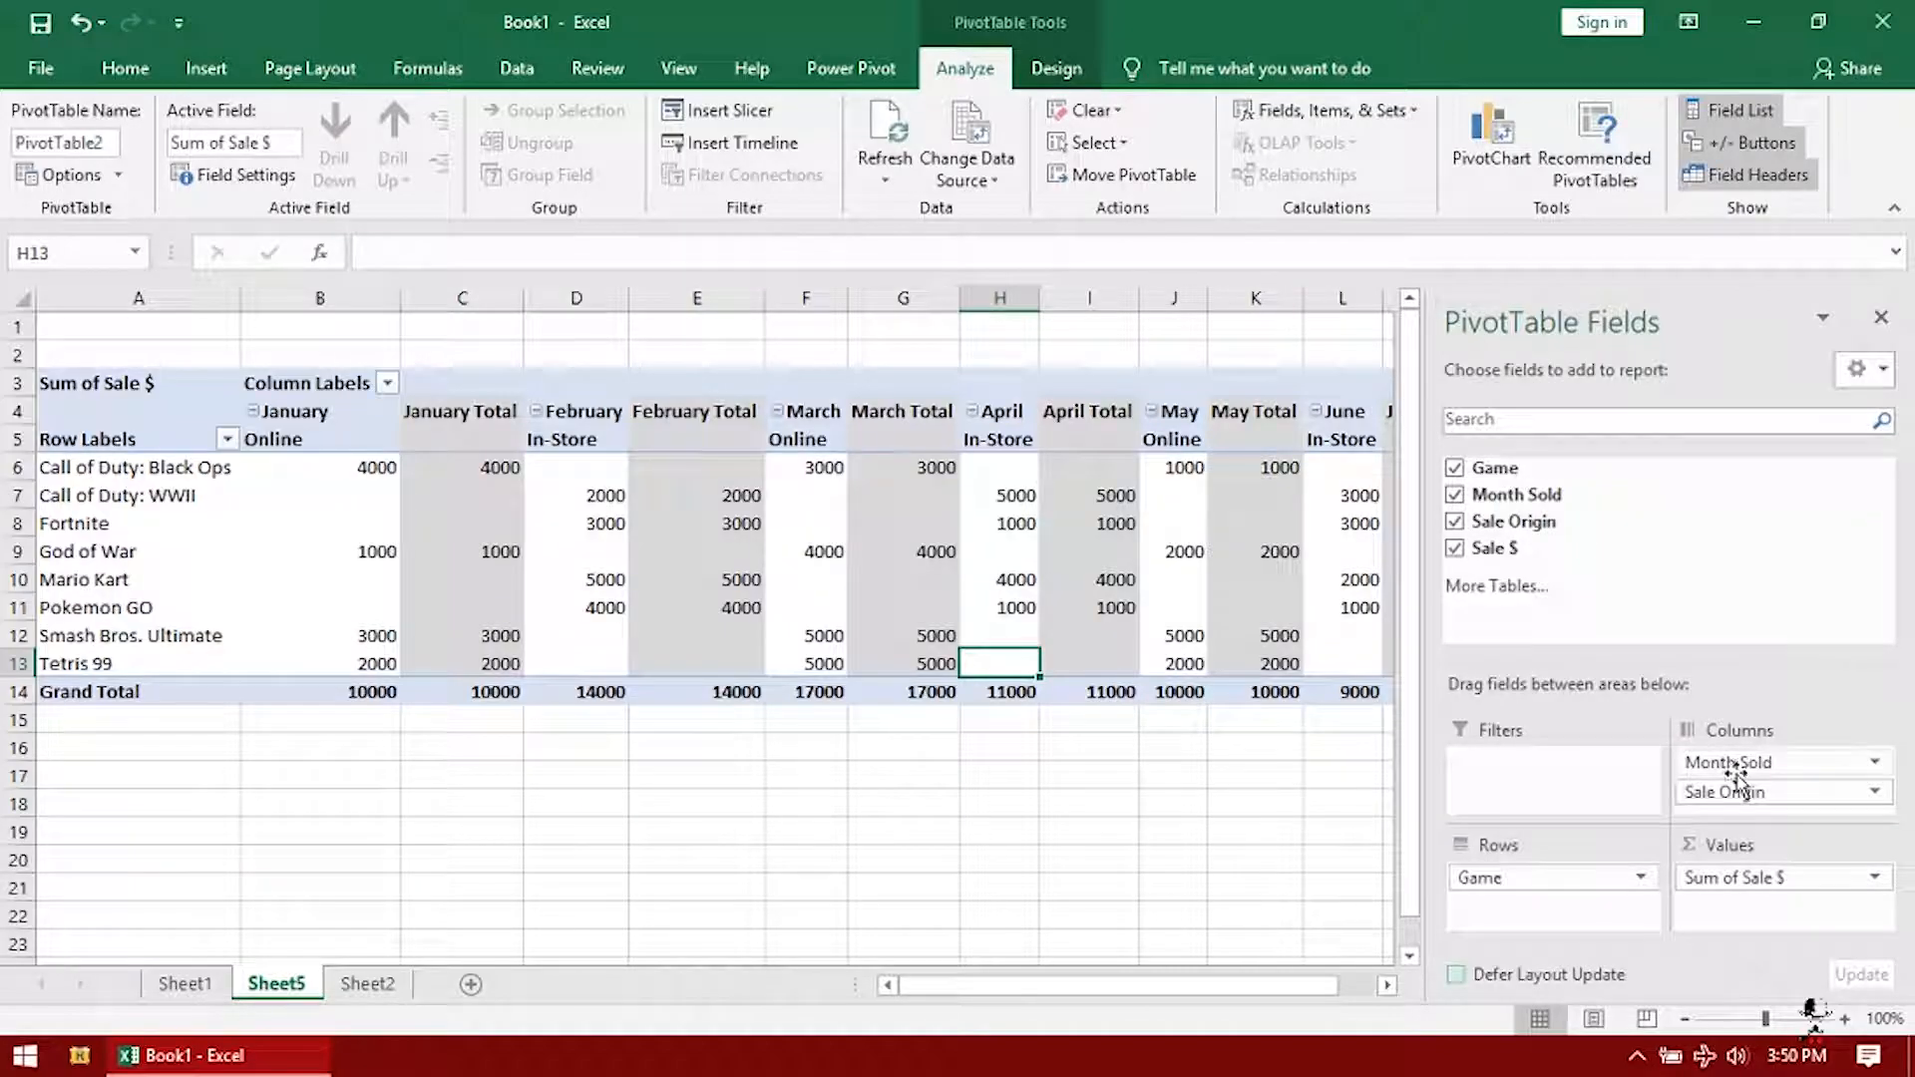
left_click_drag(1460, 734, 1552, 736)
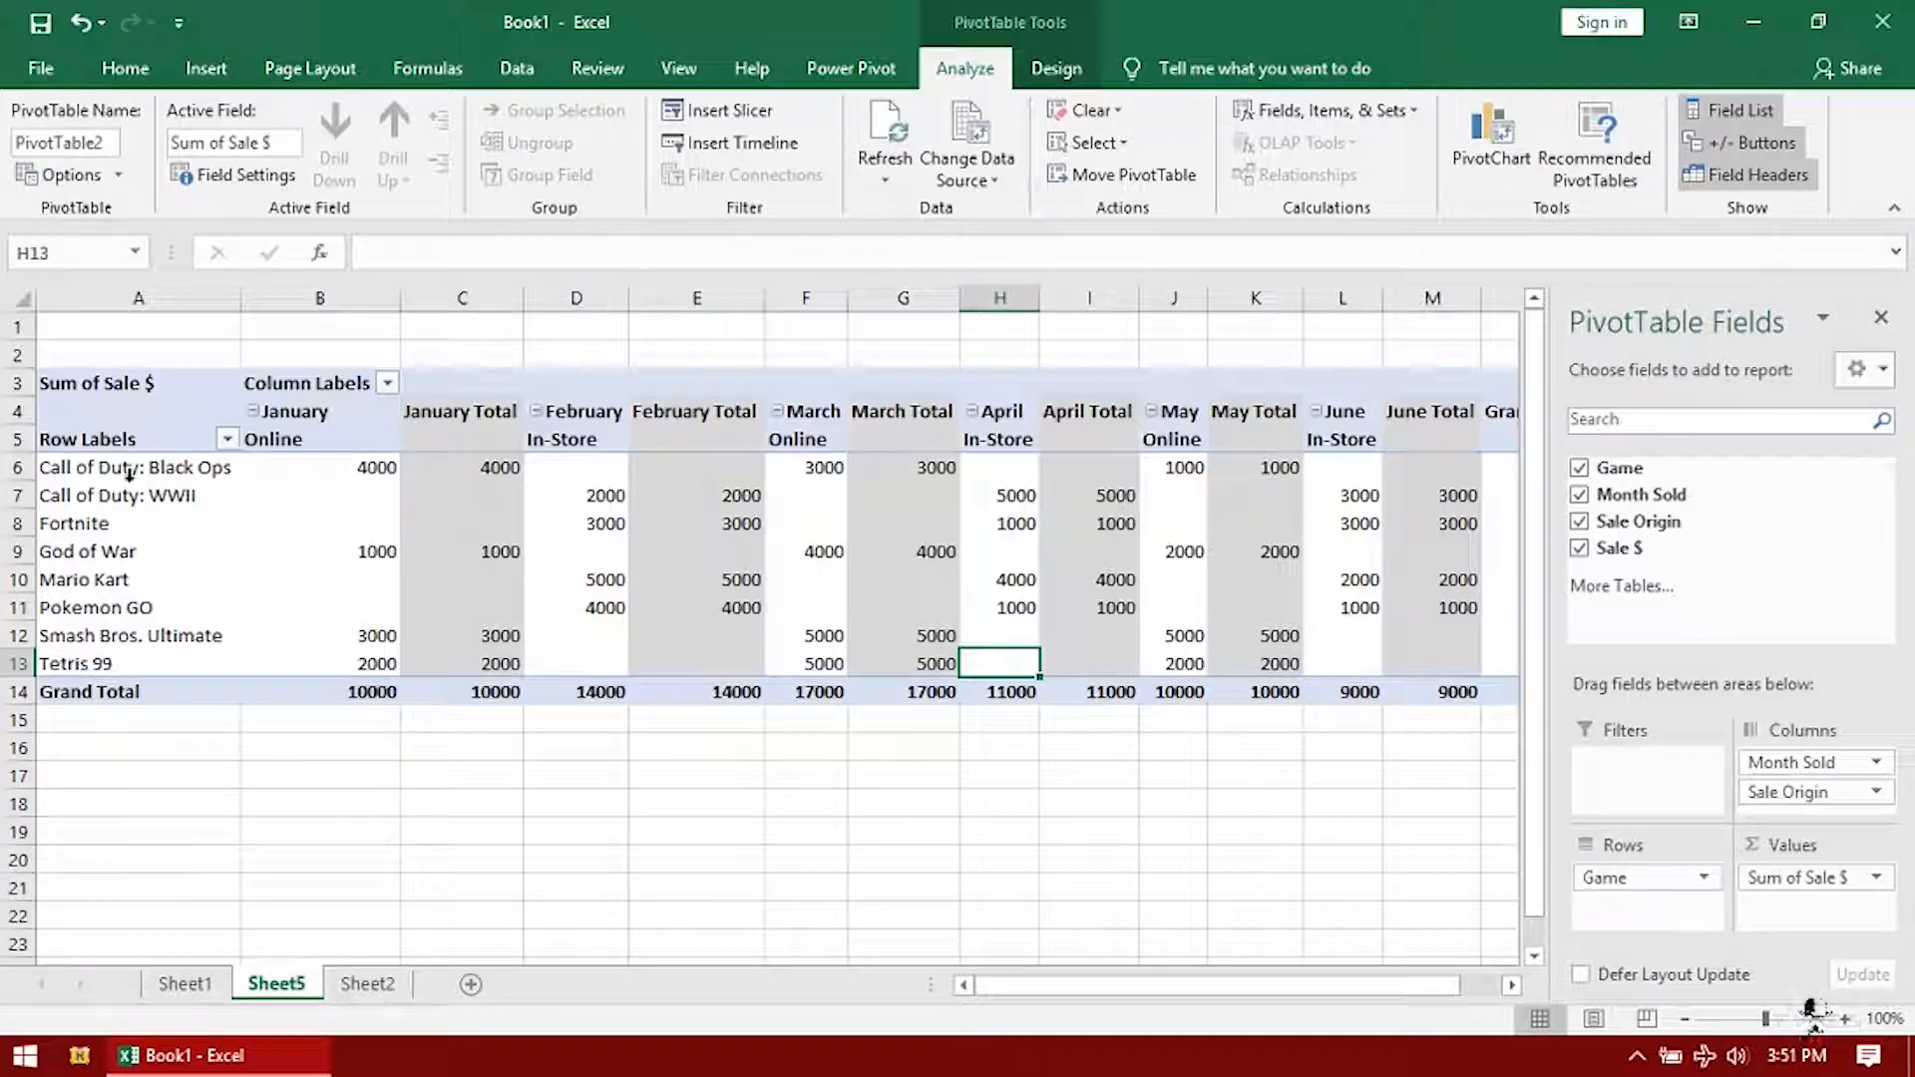
Examine the Call of Duty: Black Ops row across the months, comparing its online, in-store and monthly total values
left_click_drag(118, 473, 1437, 469)
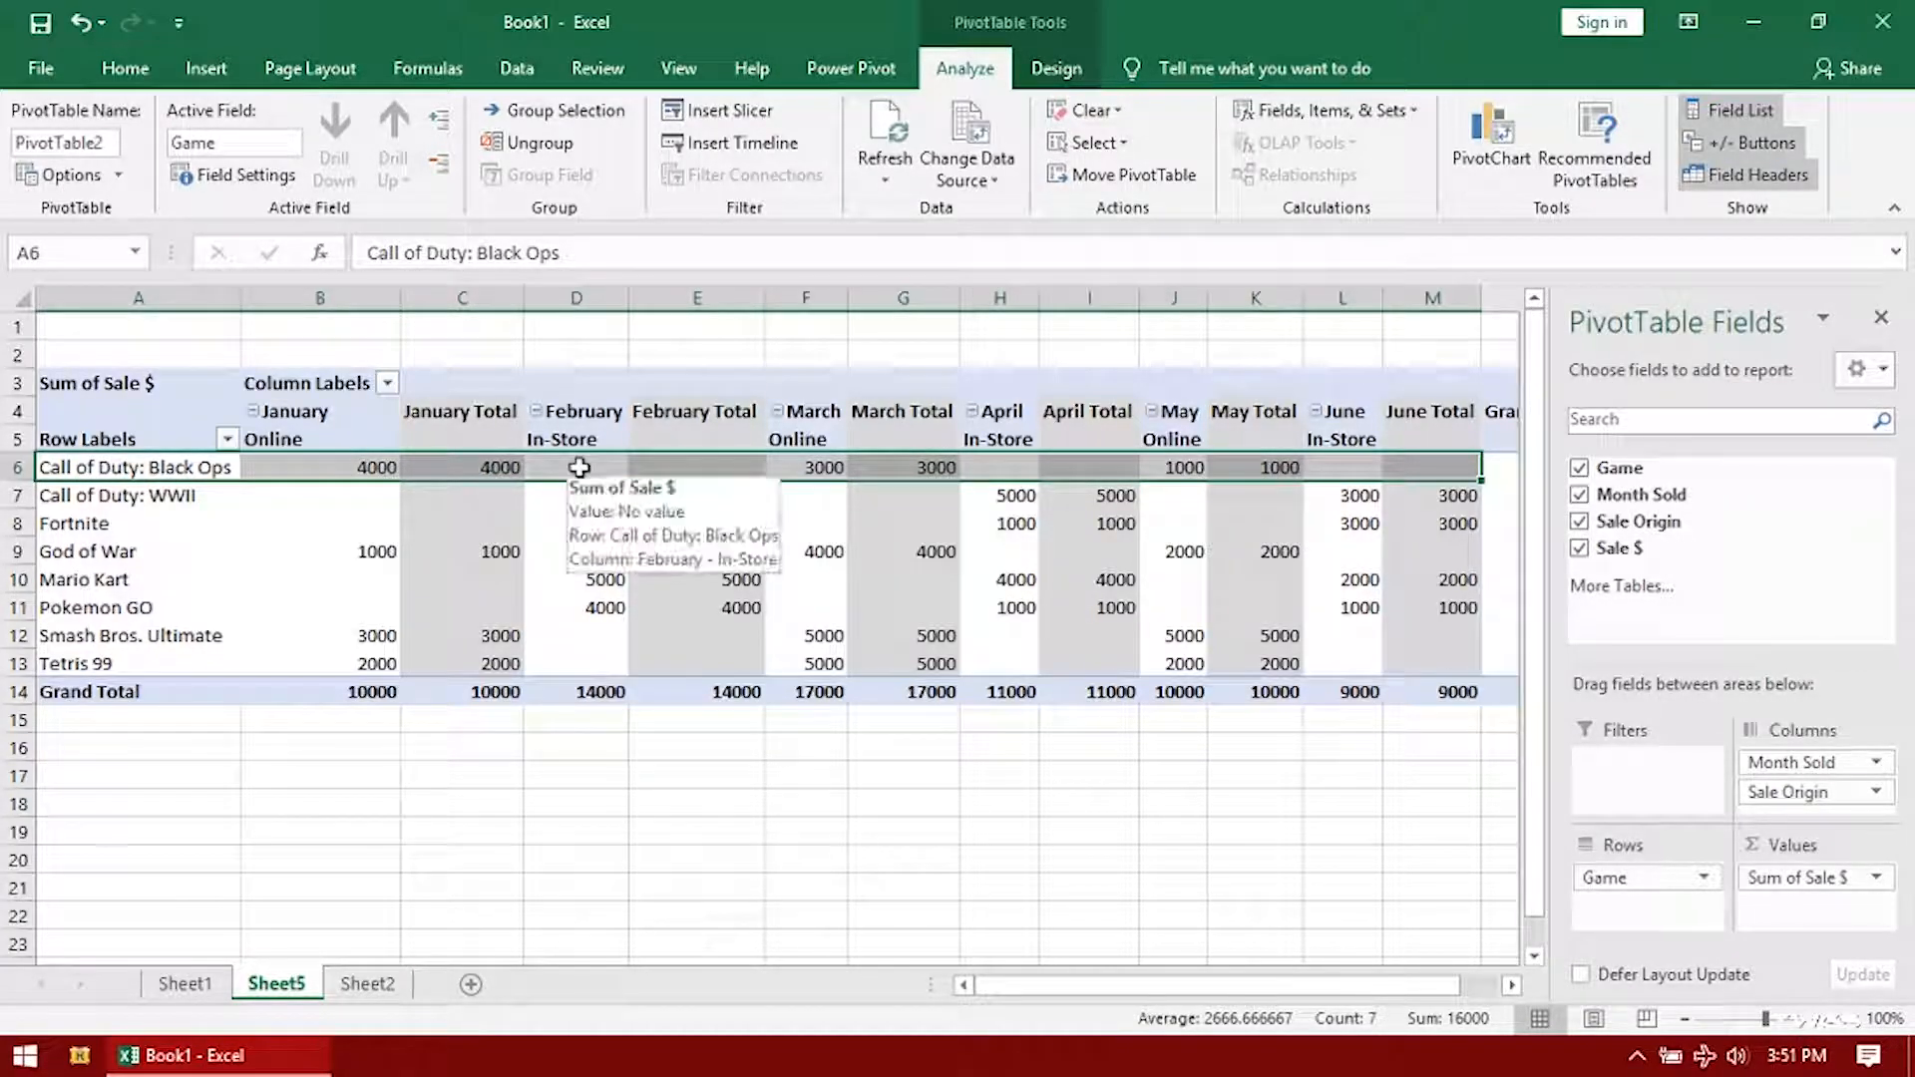
left_click(695, 463)
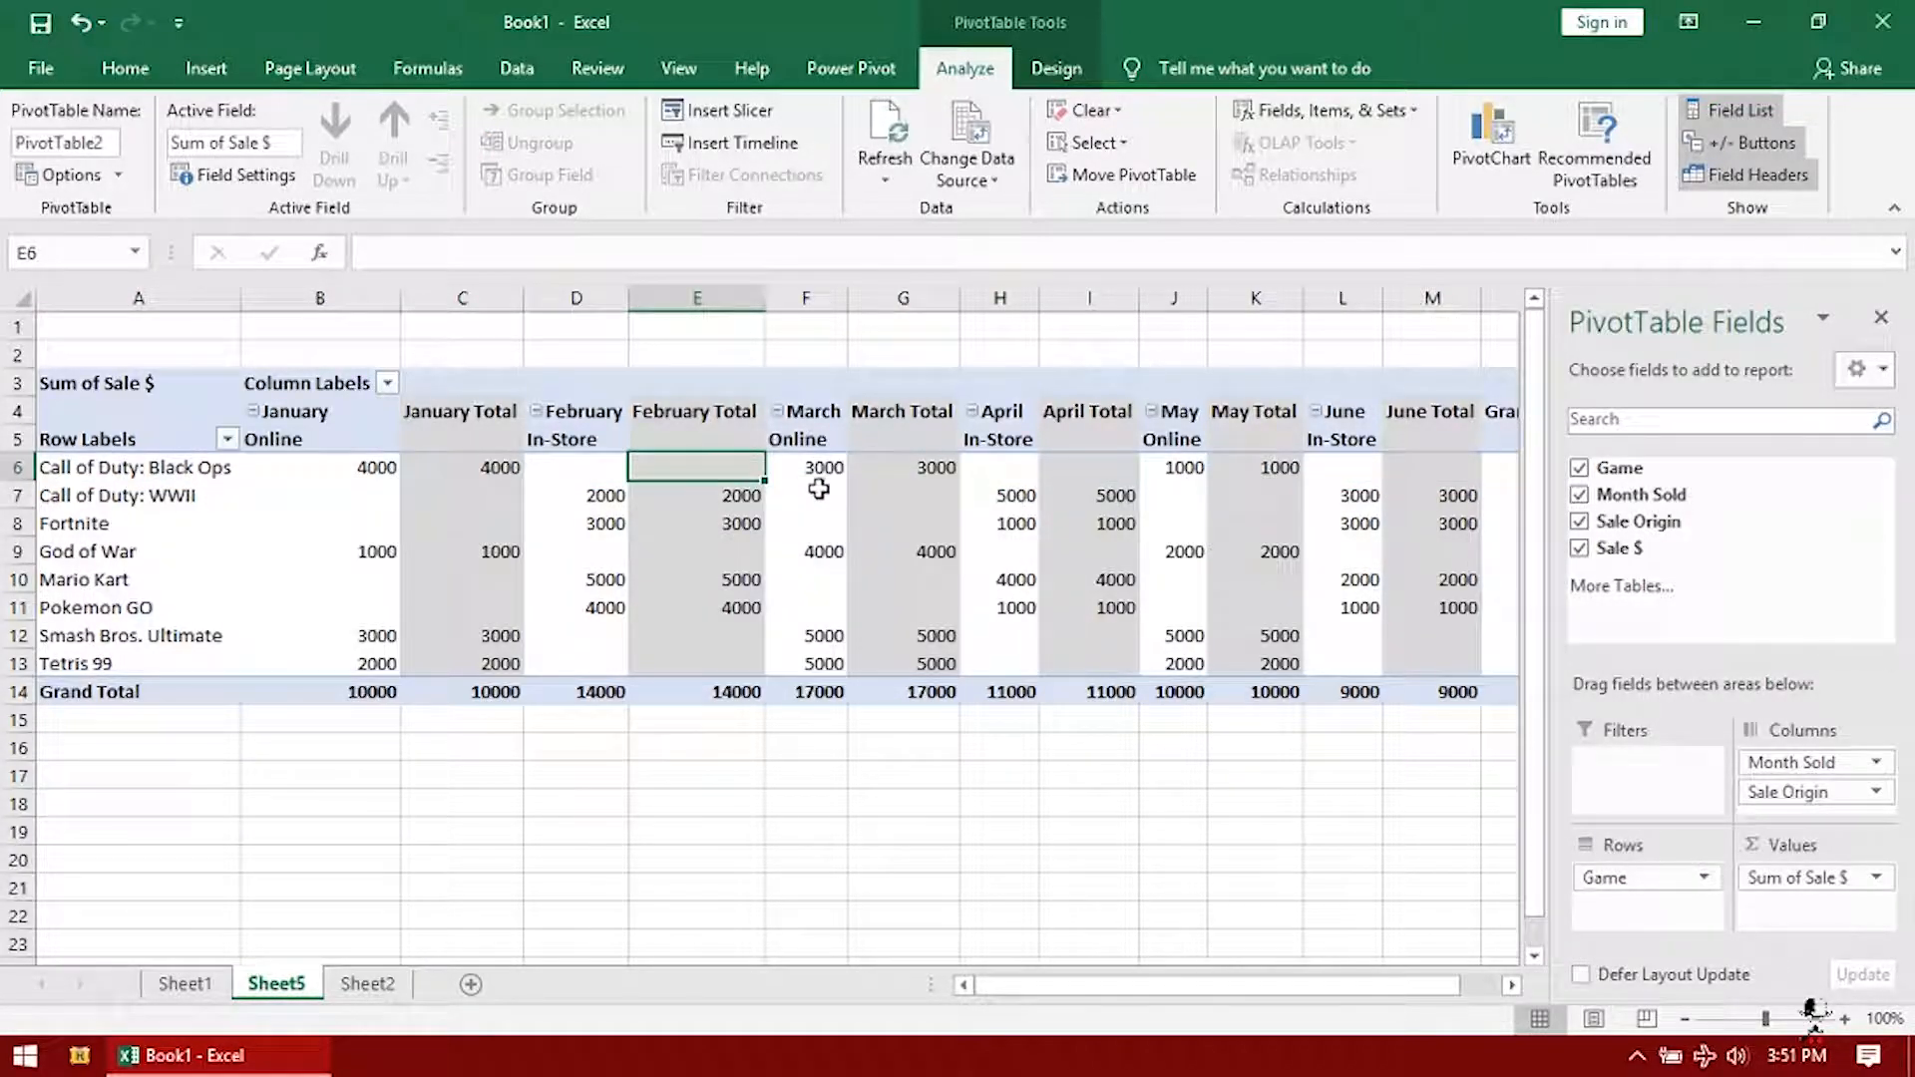
left_click_drag(826, 471, 902, 467)
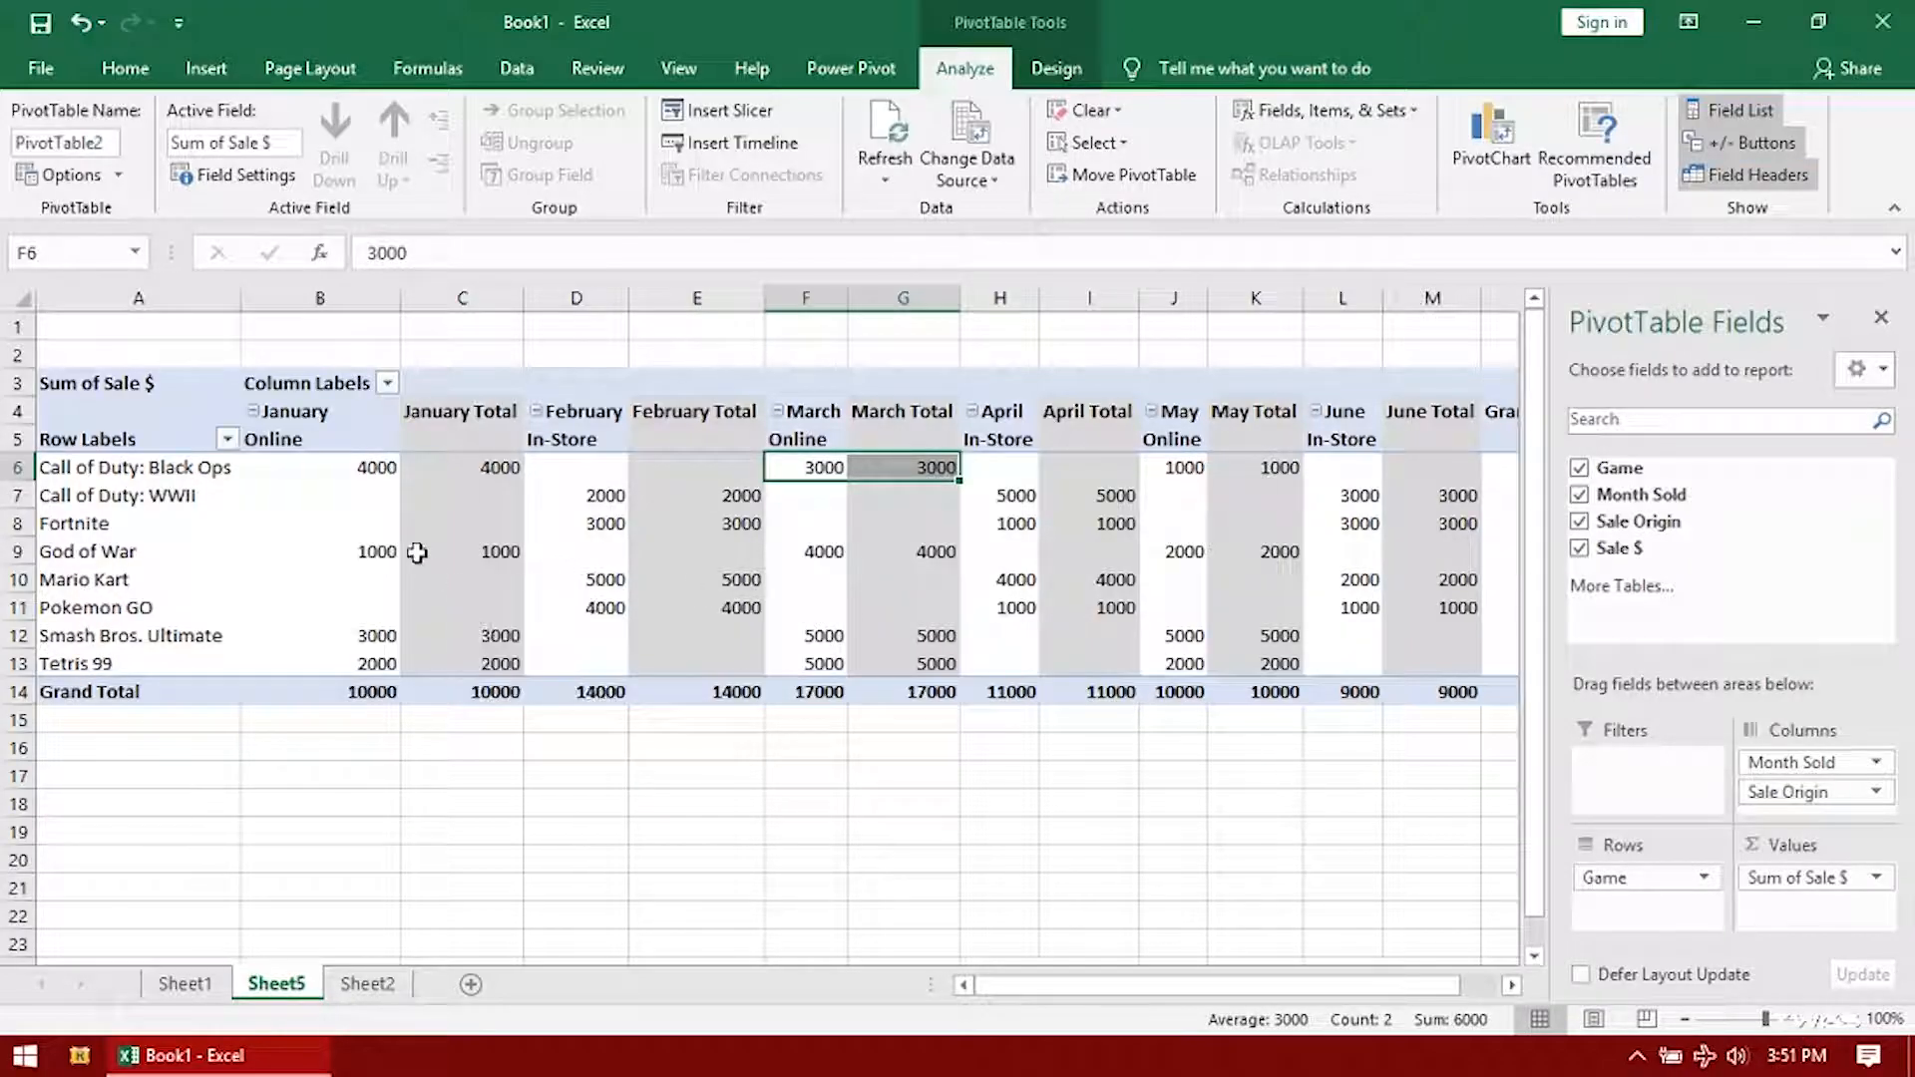
left_click(455, 475)
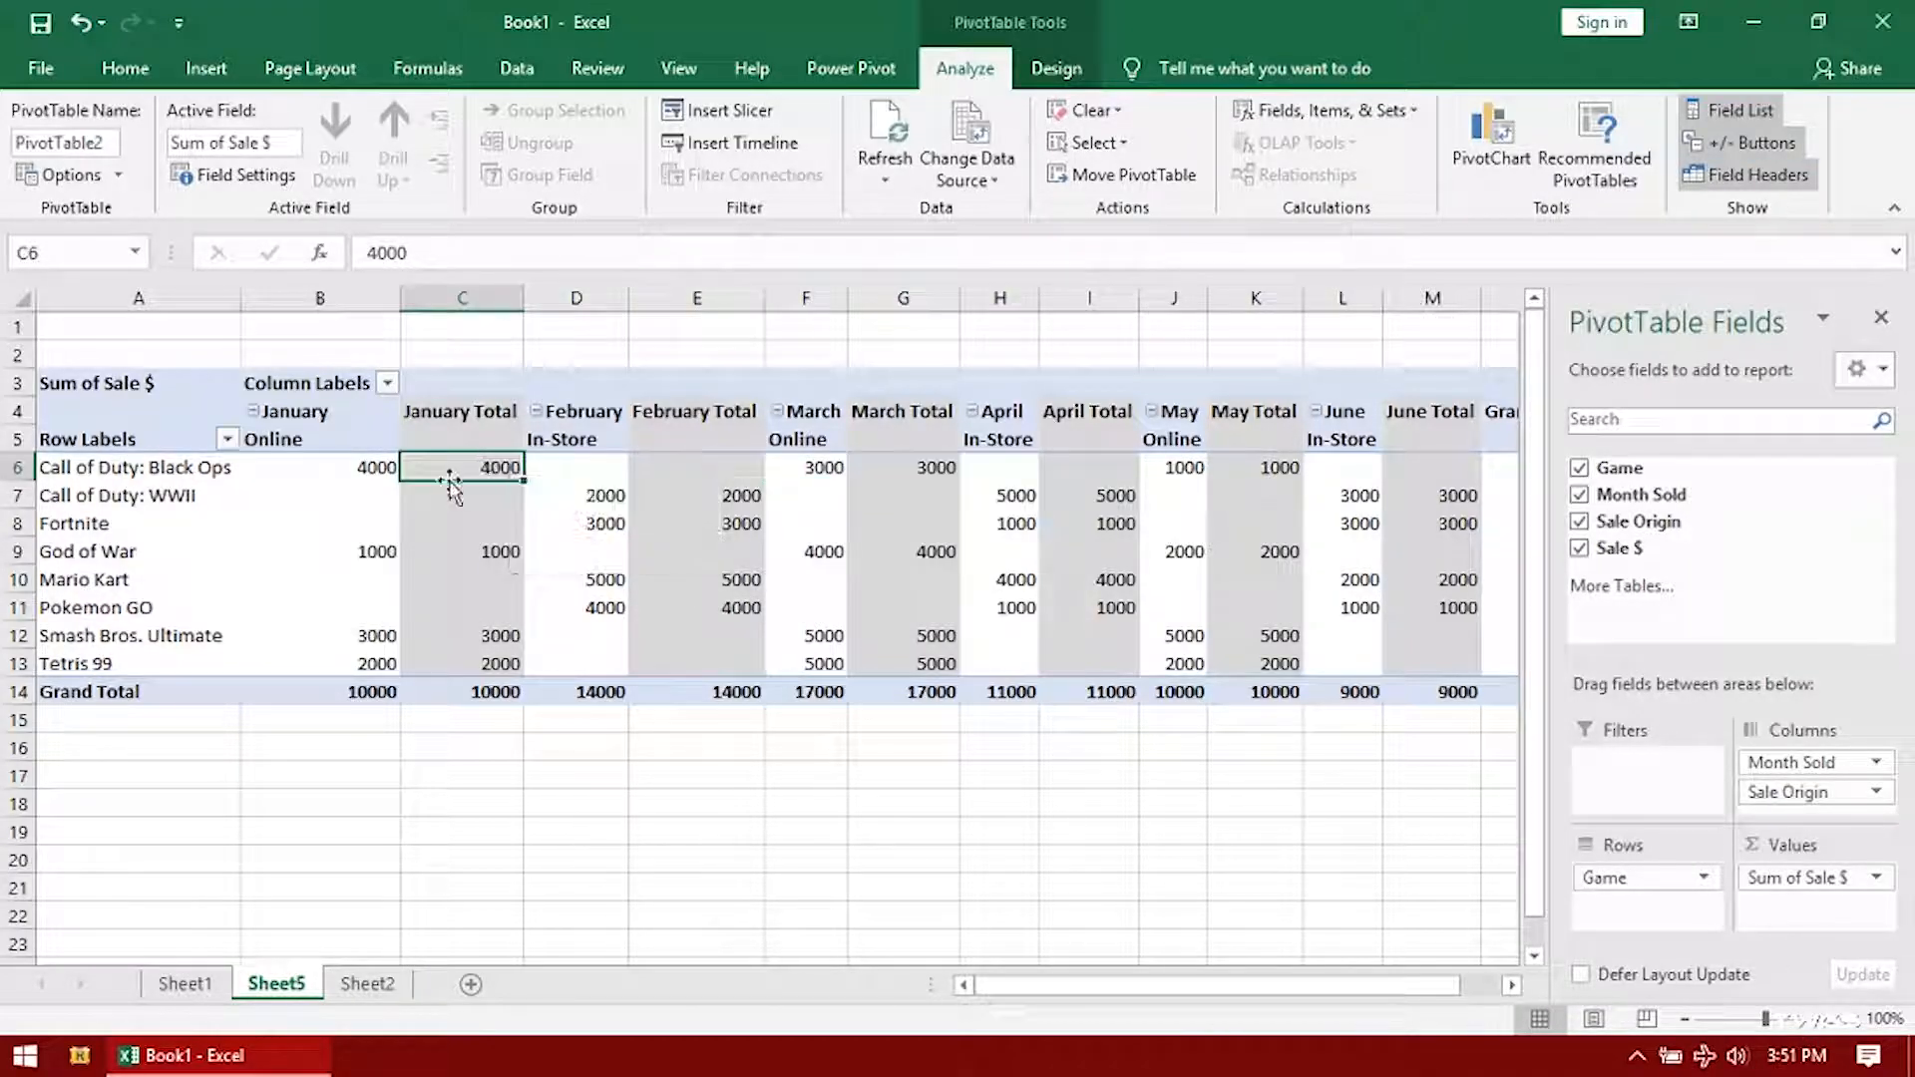
In the Sheet2 source data, set the March Call of Duty: Black Ops sale in D4 to 8000
left_click(361, 984)
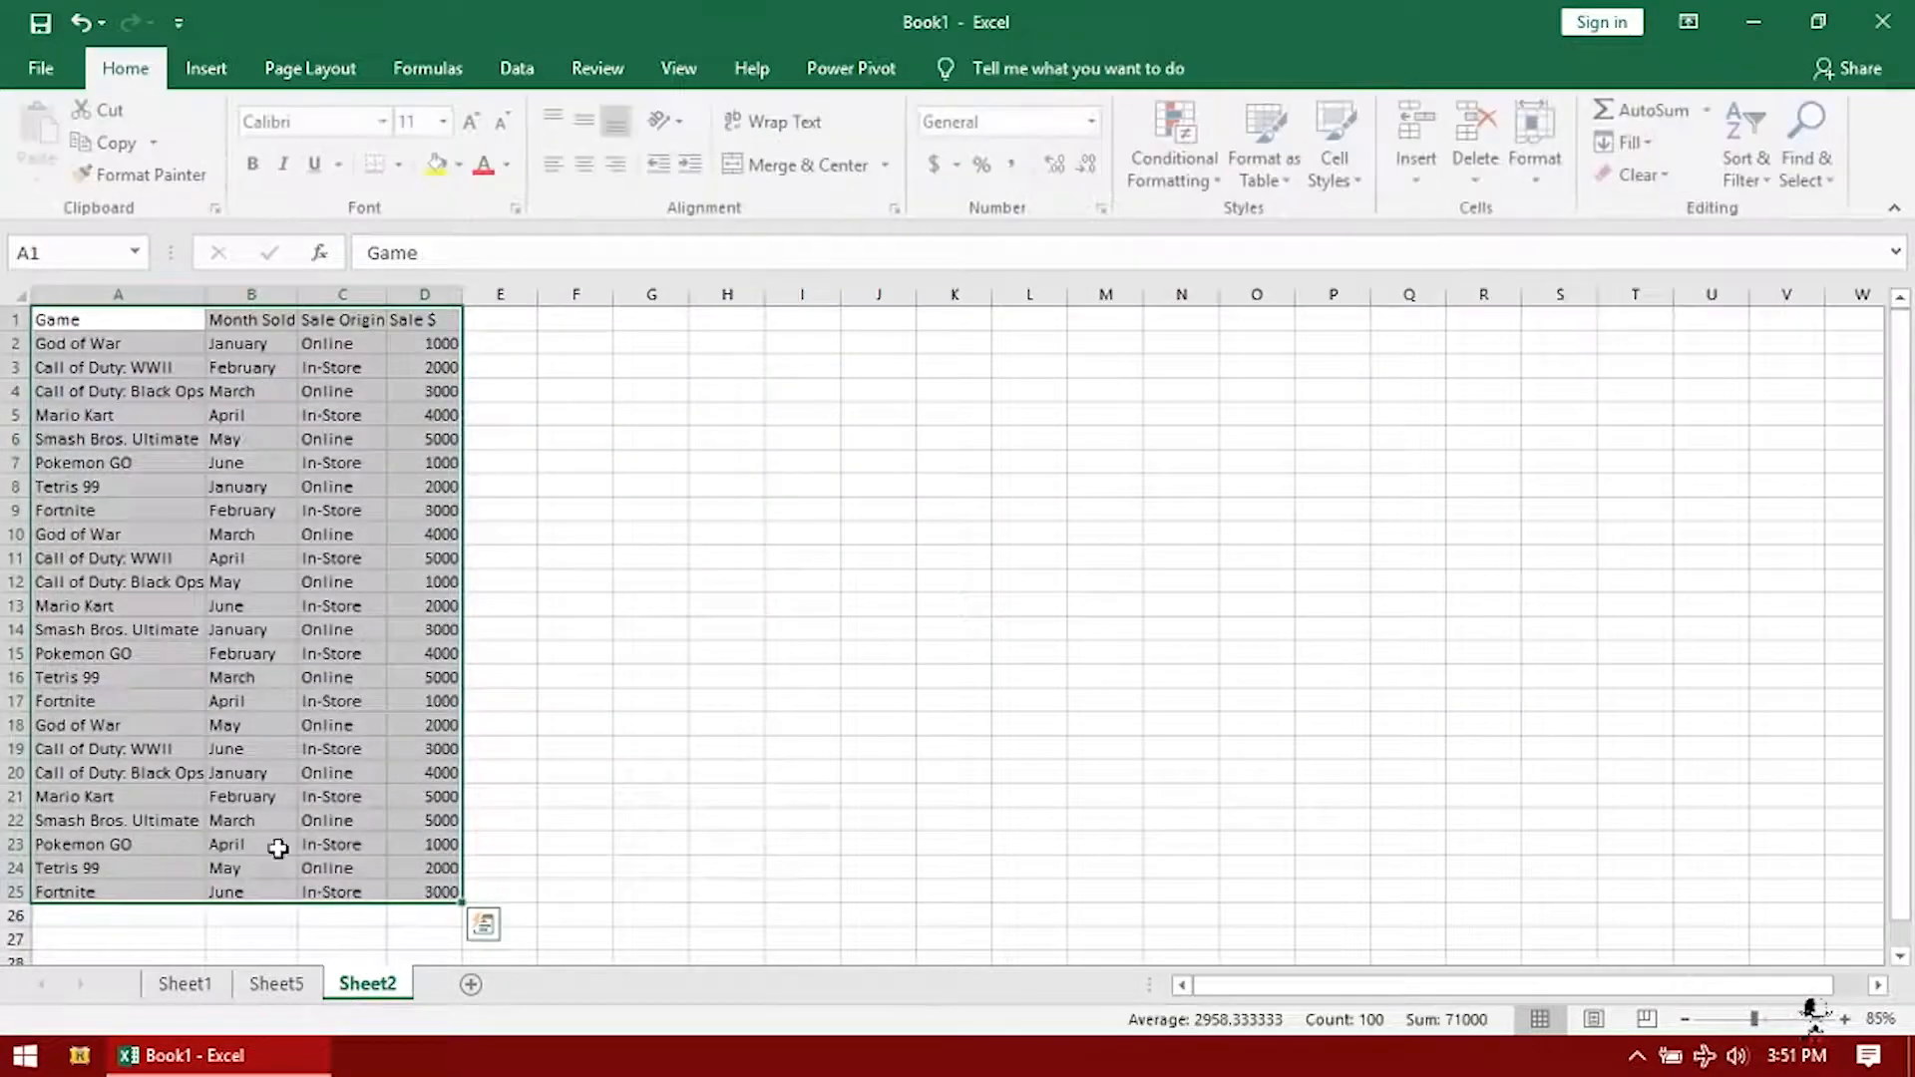
left_click(171, 464)
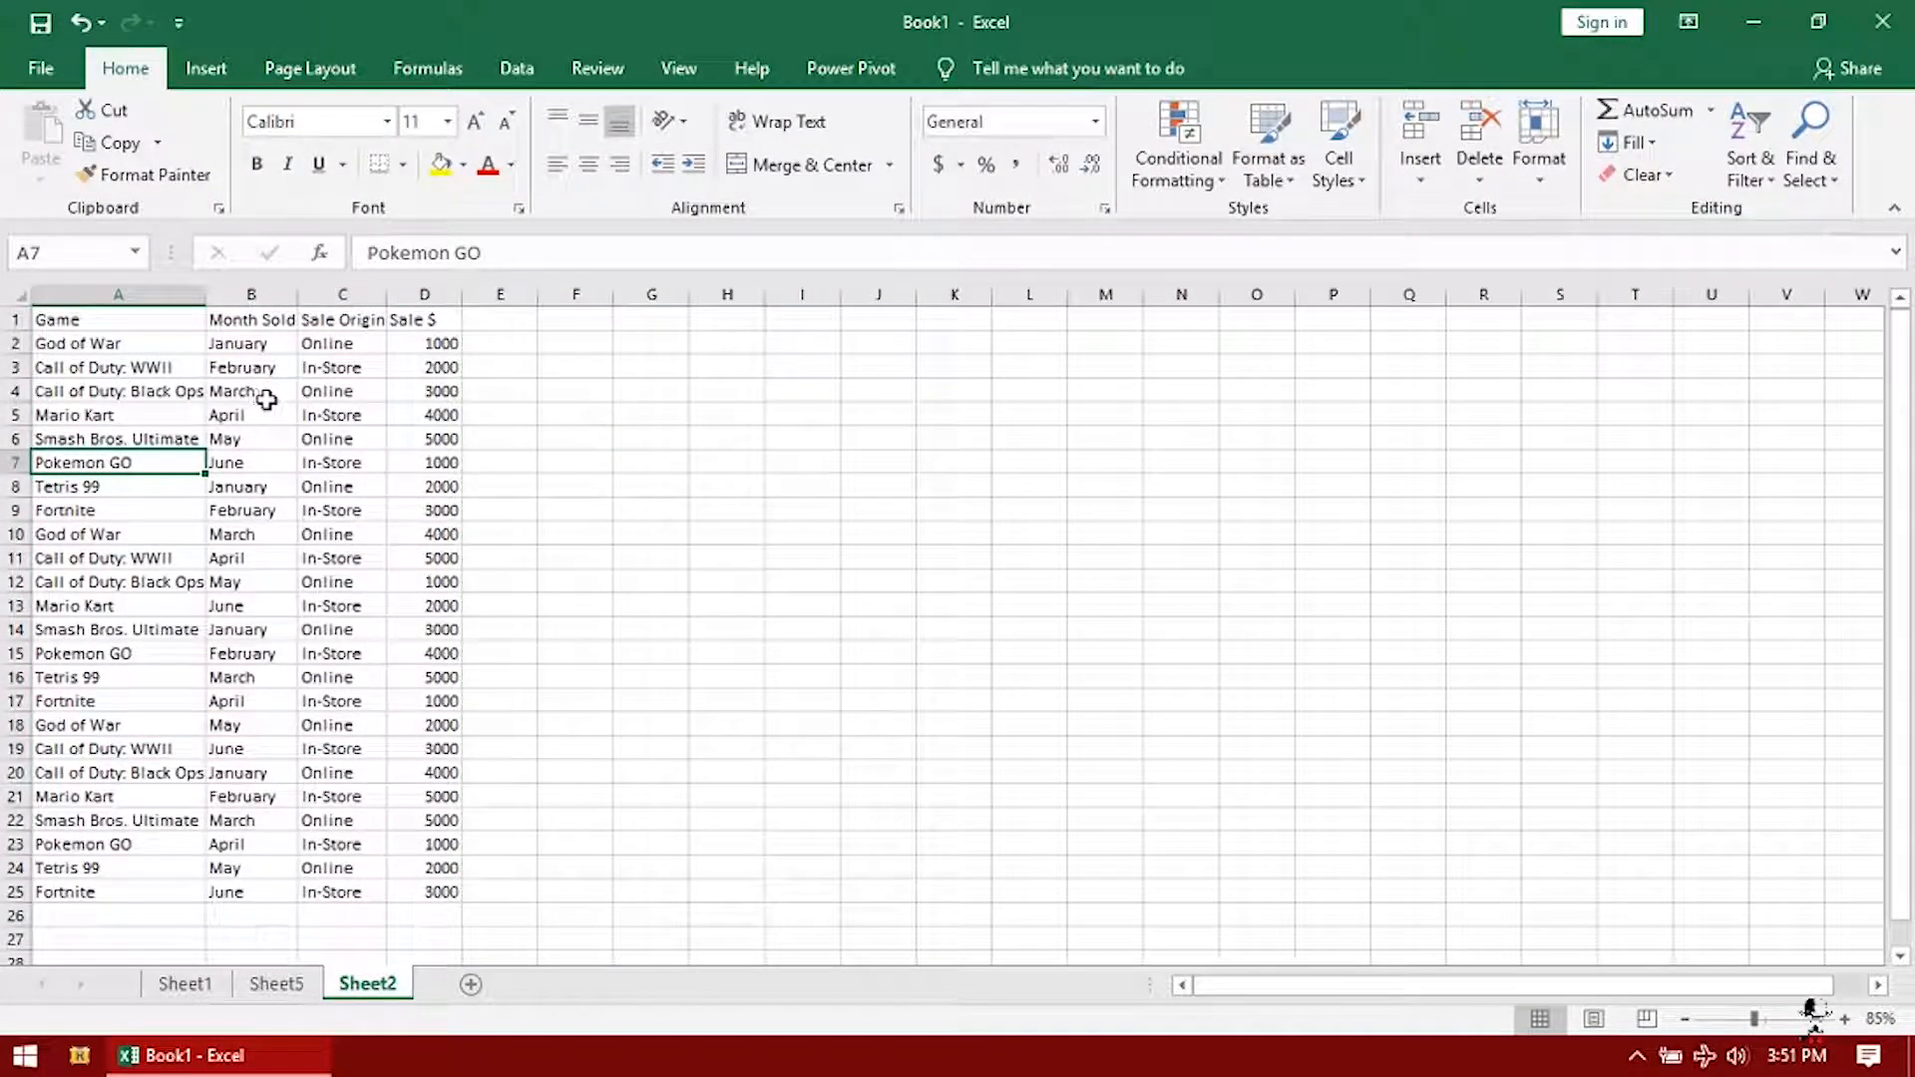
left_click(432, 391)
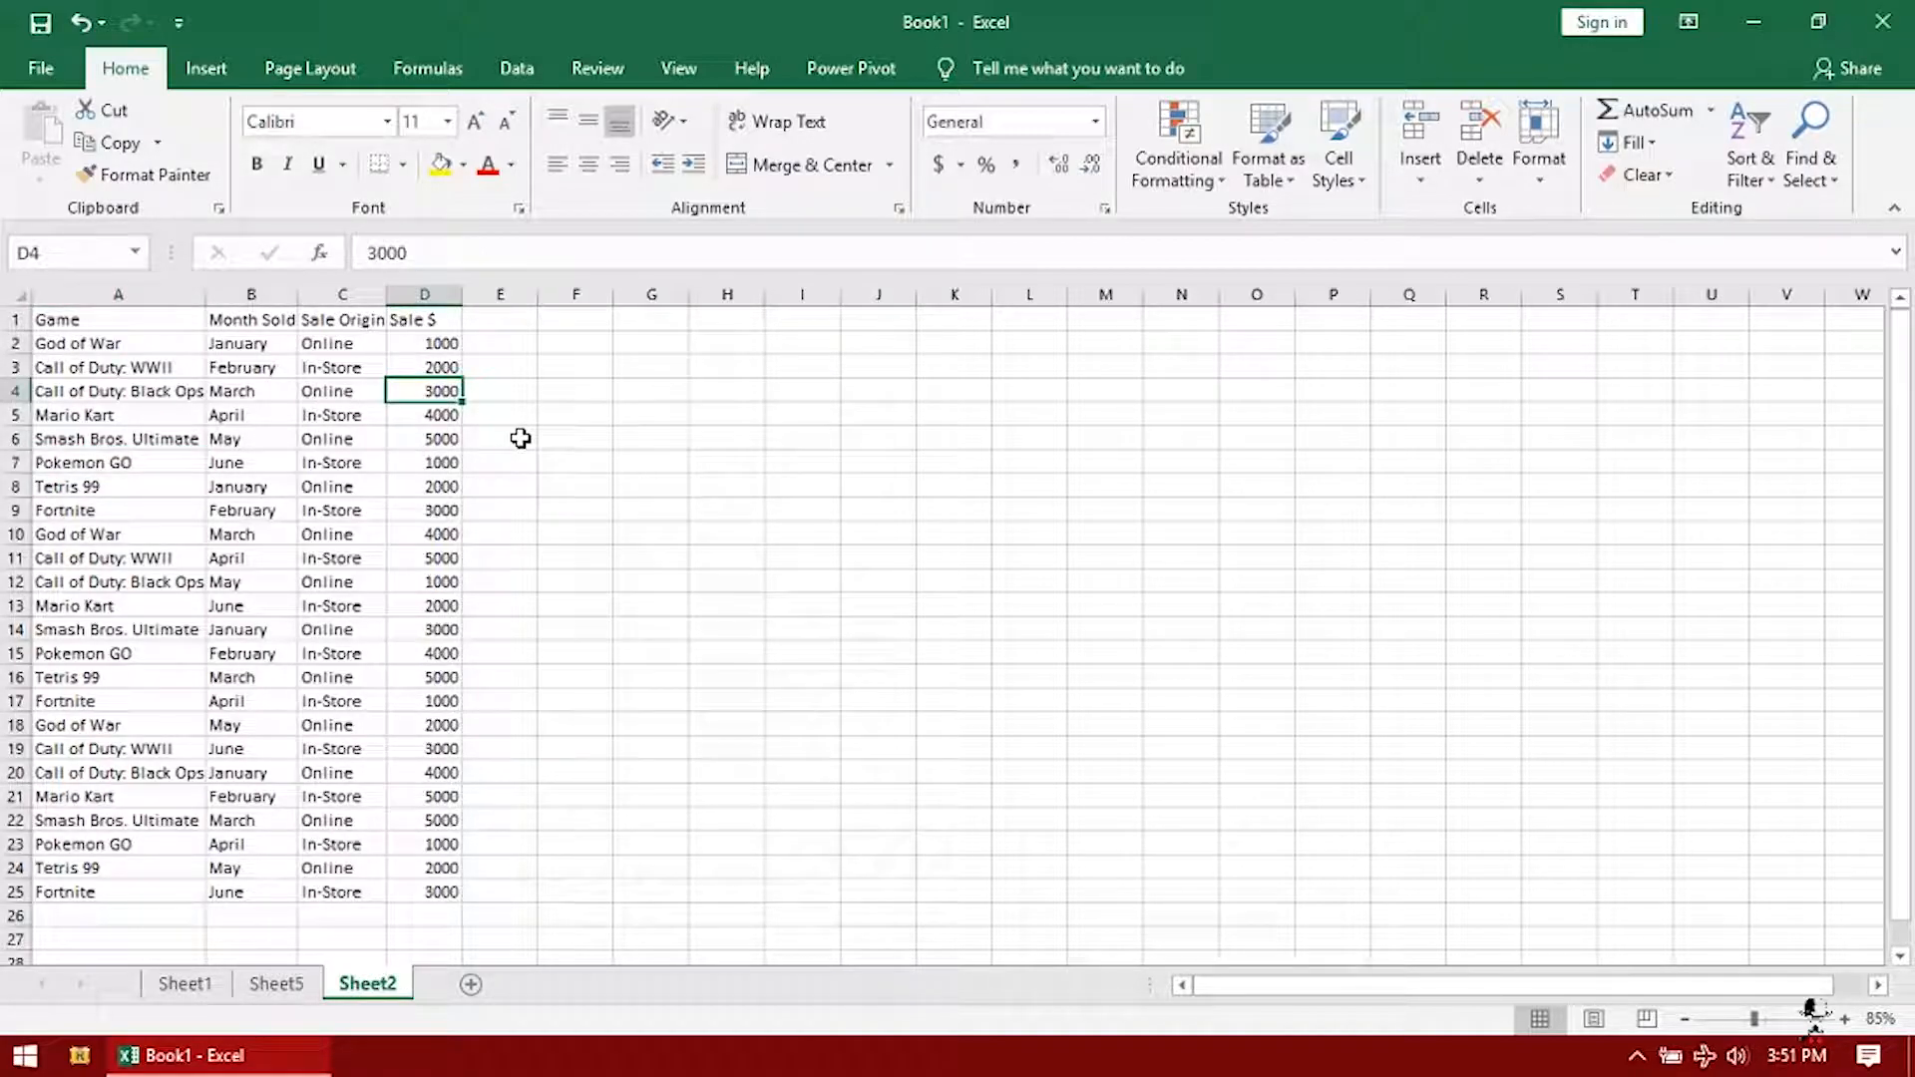
type("800")
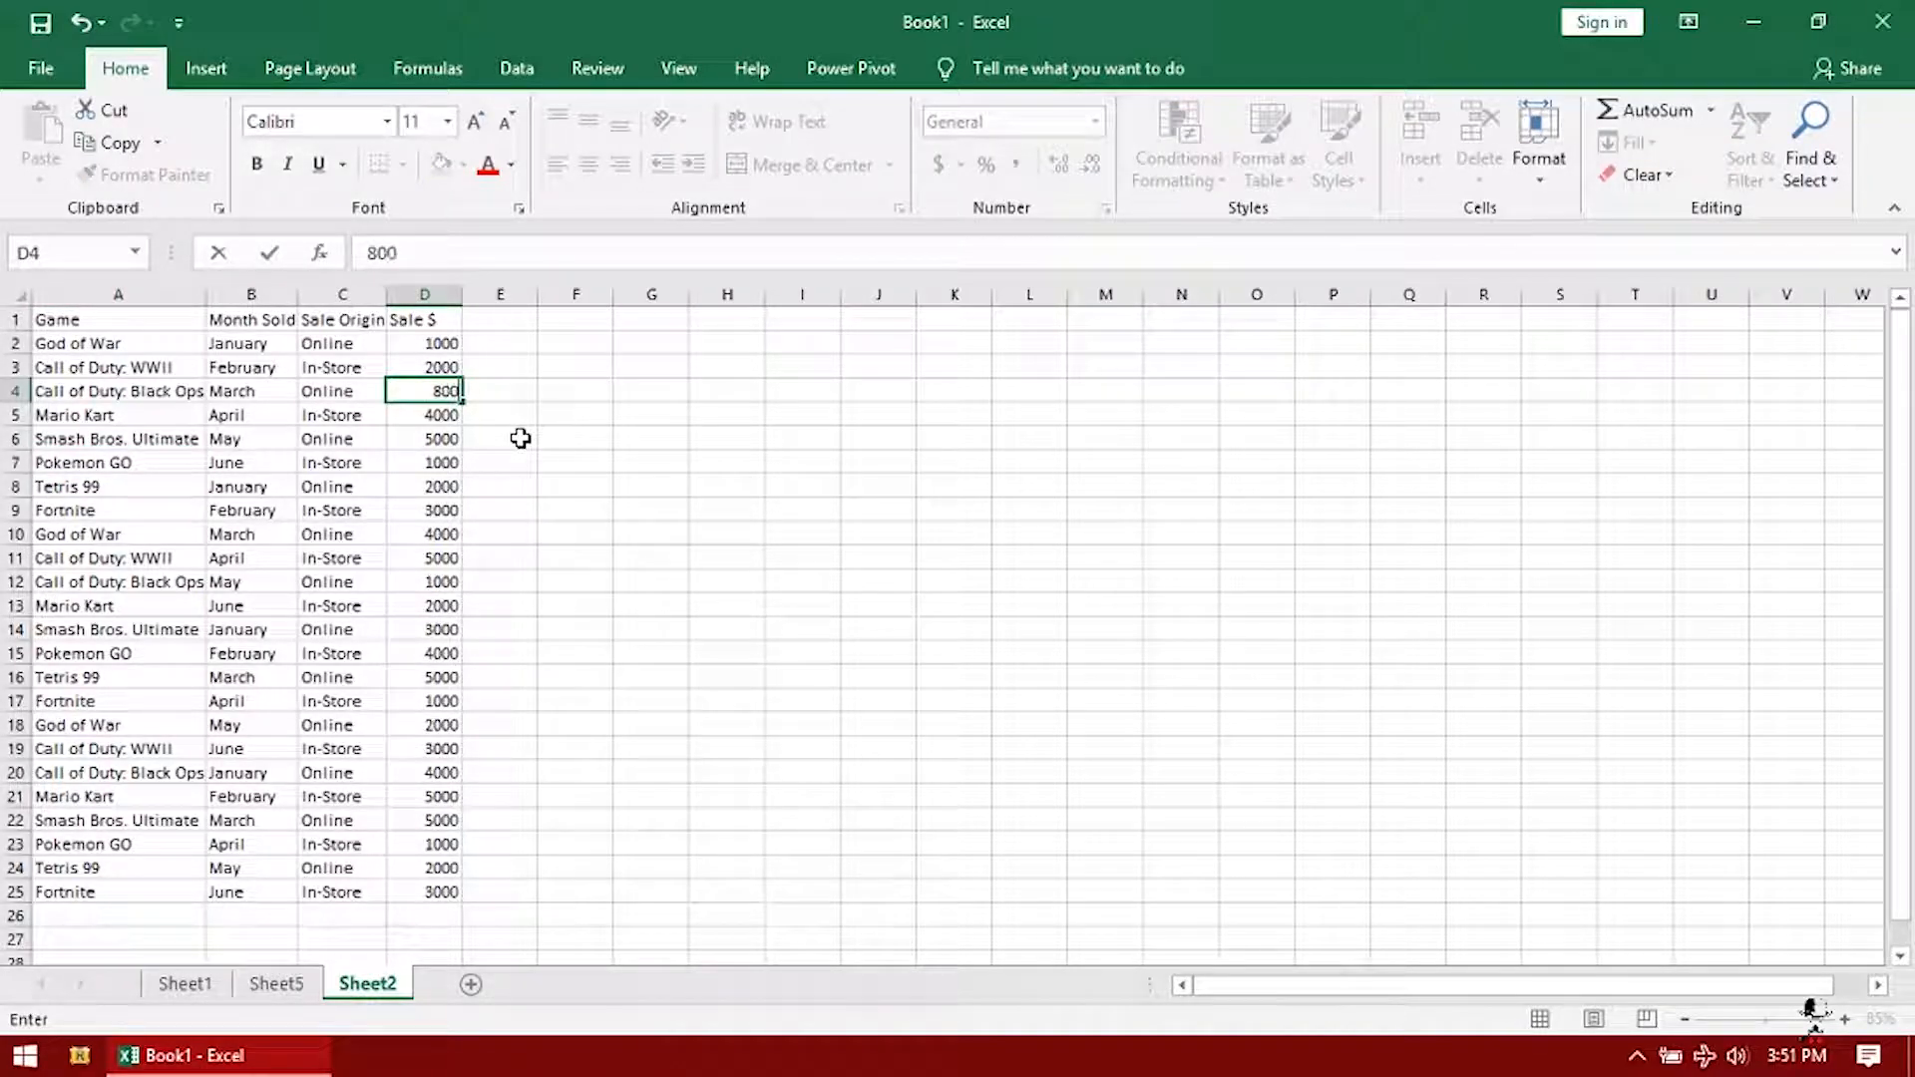
type("0")
key("Return")
Refresh the PivotTable on Sheet5 and check its January and March Call of Duty: Black Ops values against the Sheet2 source data
left_click(277, 983)
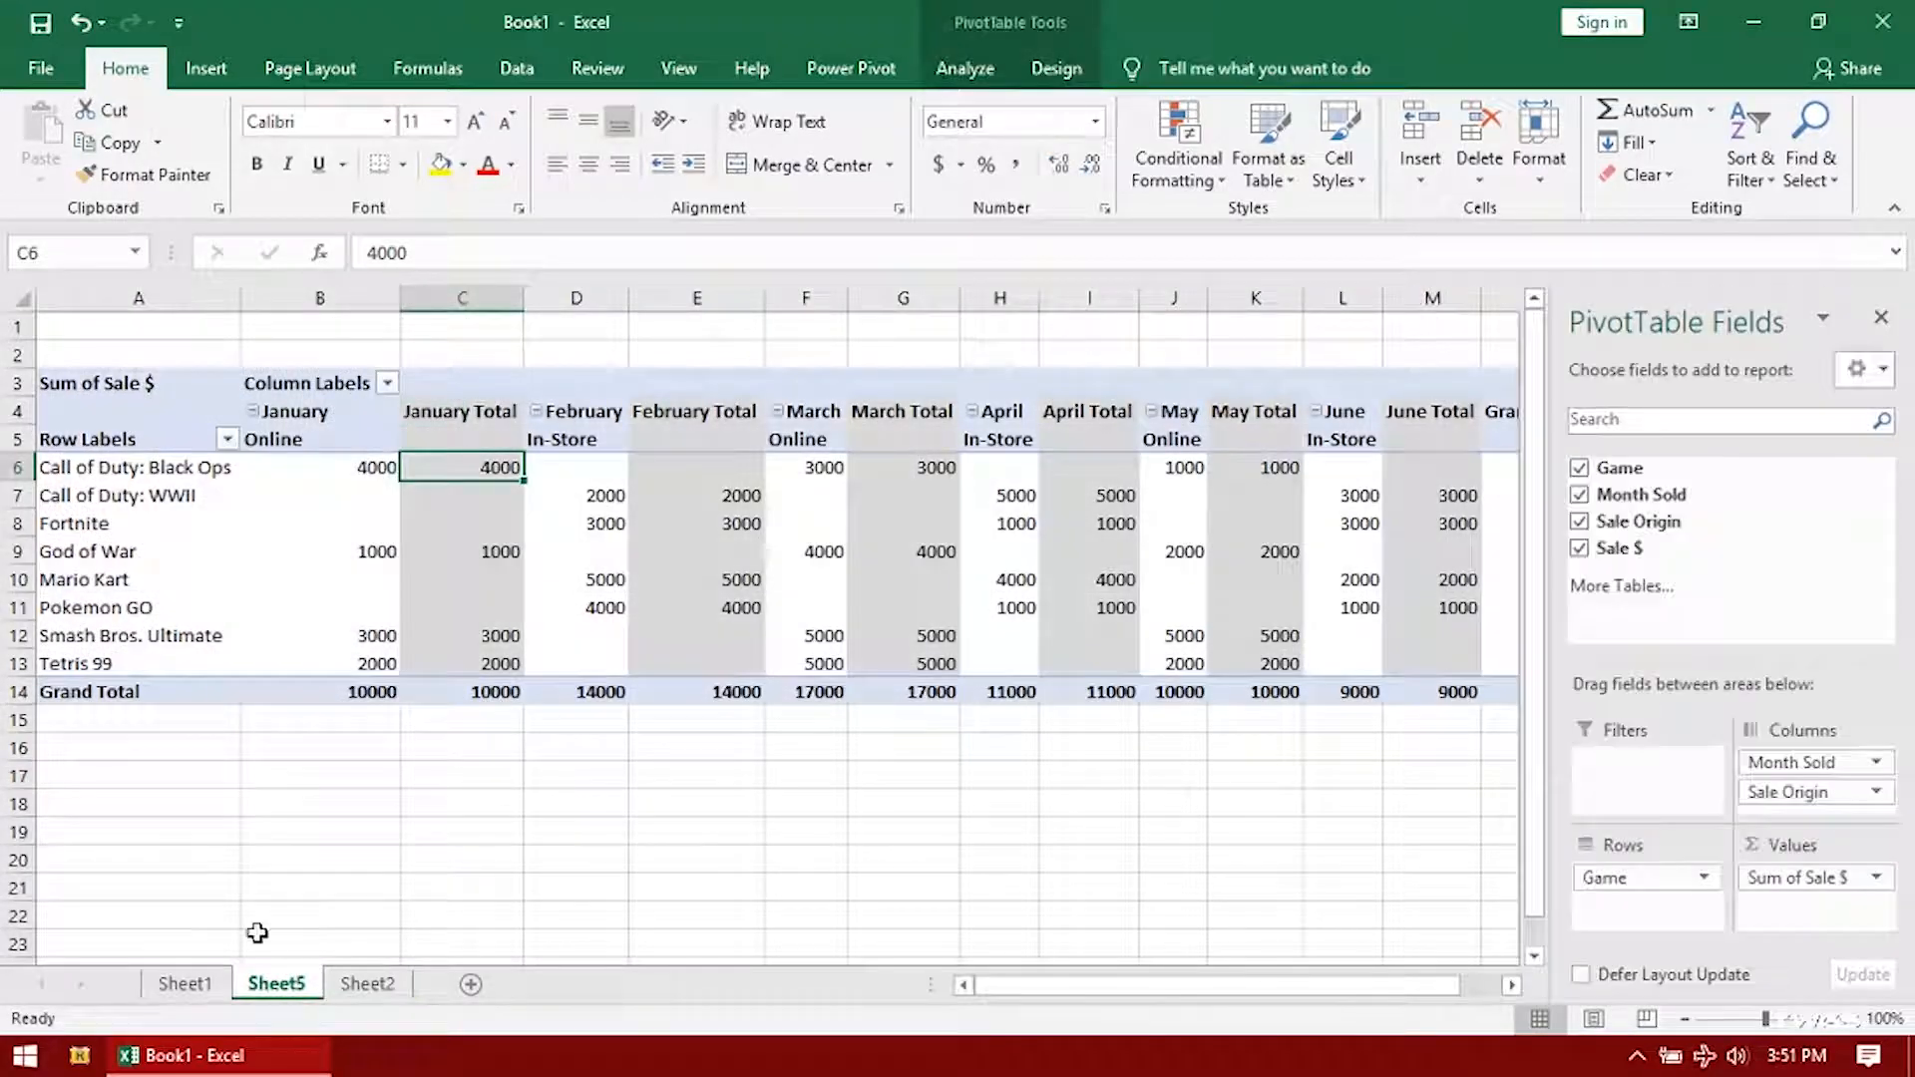
right_click(616, 526)
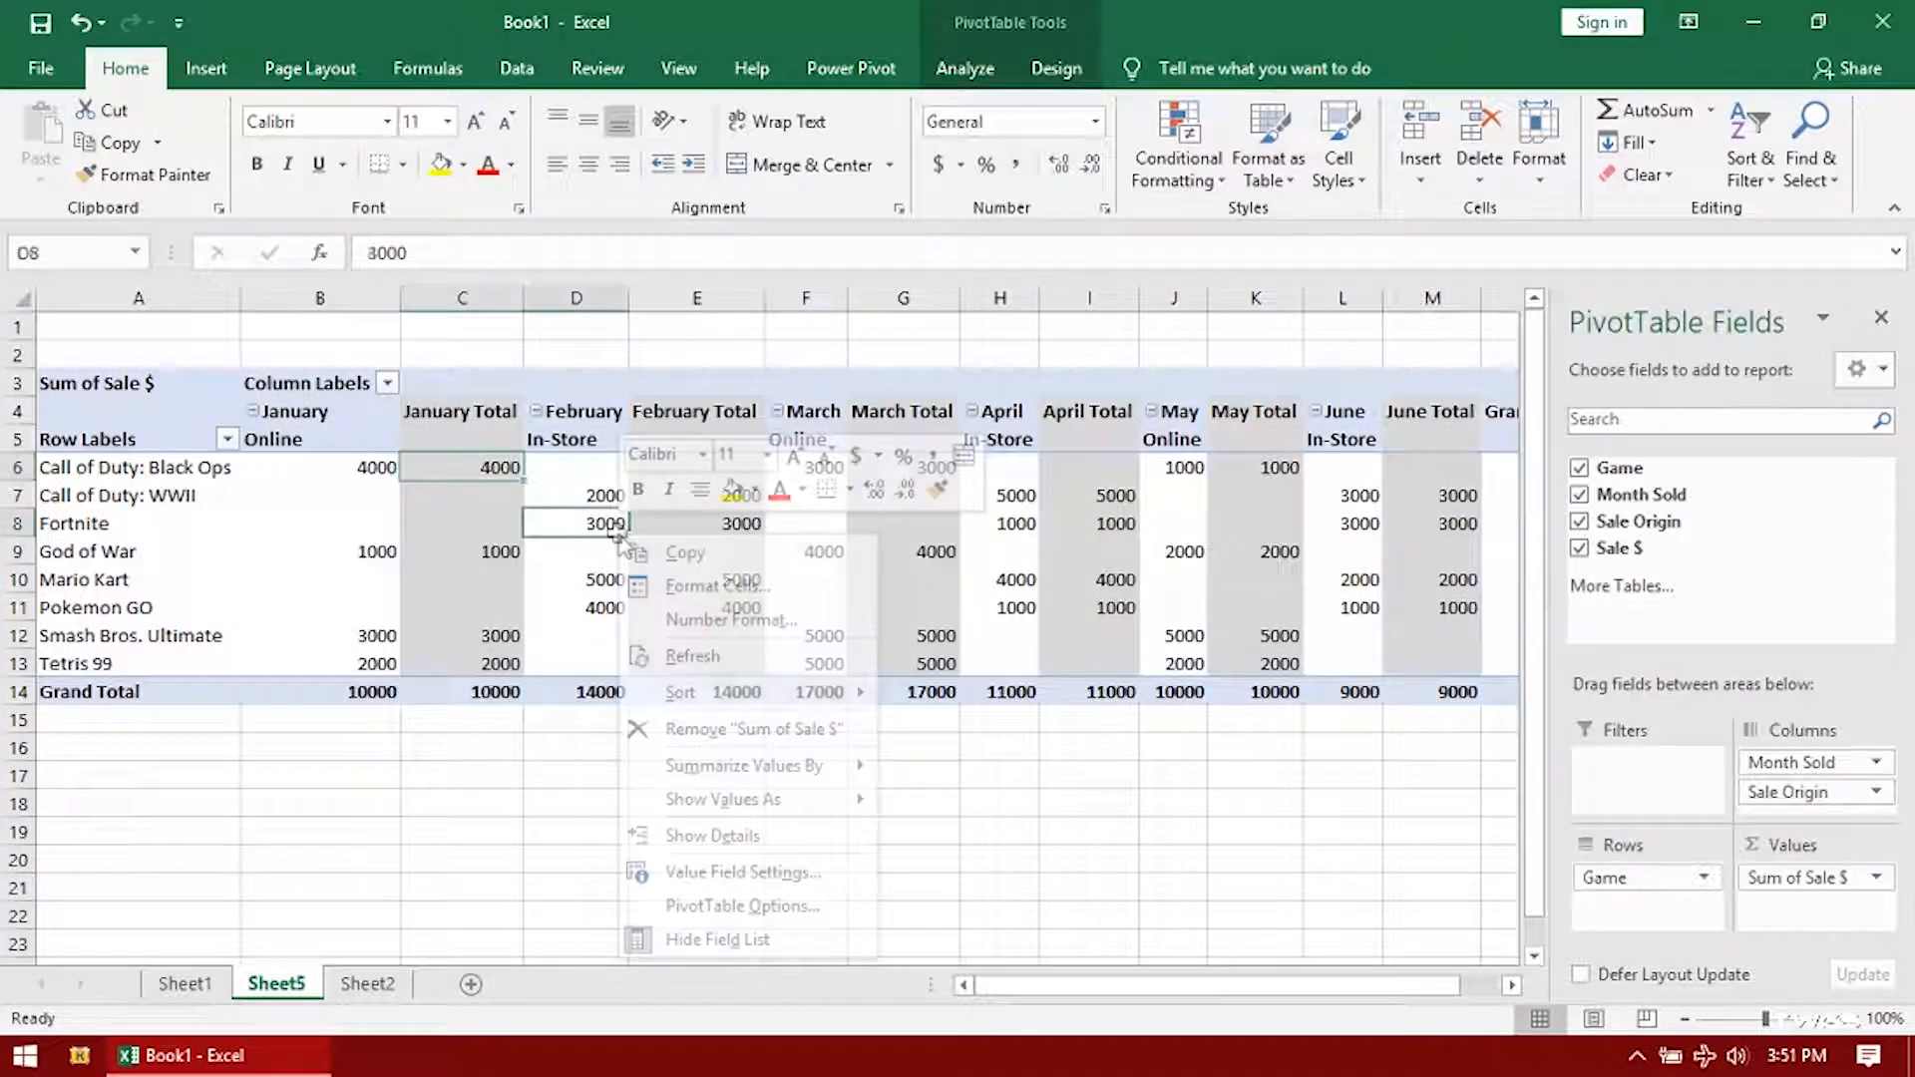
left_click(741, 659)
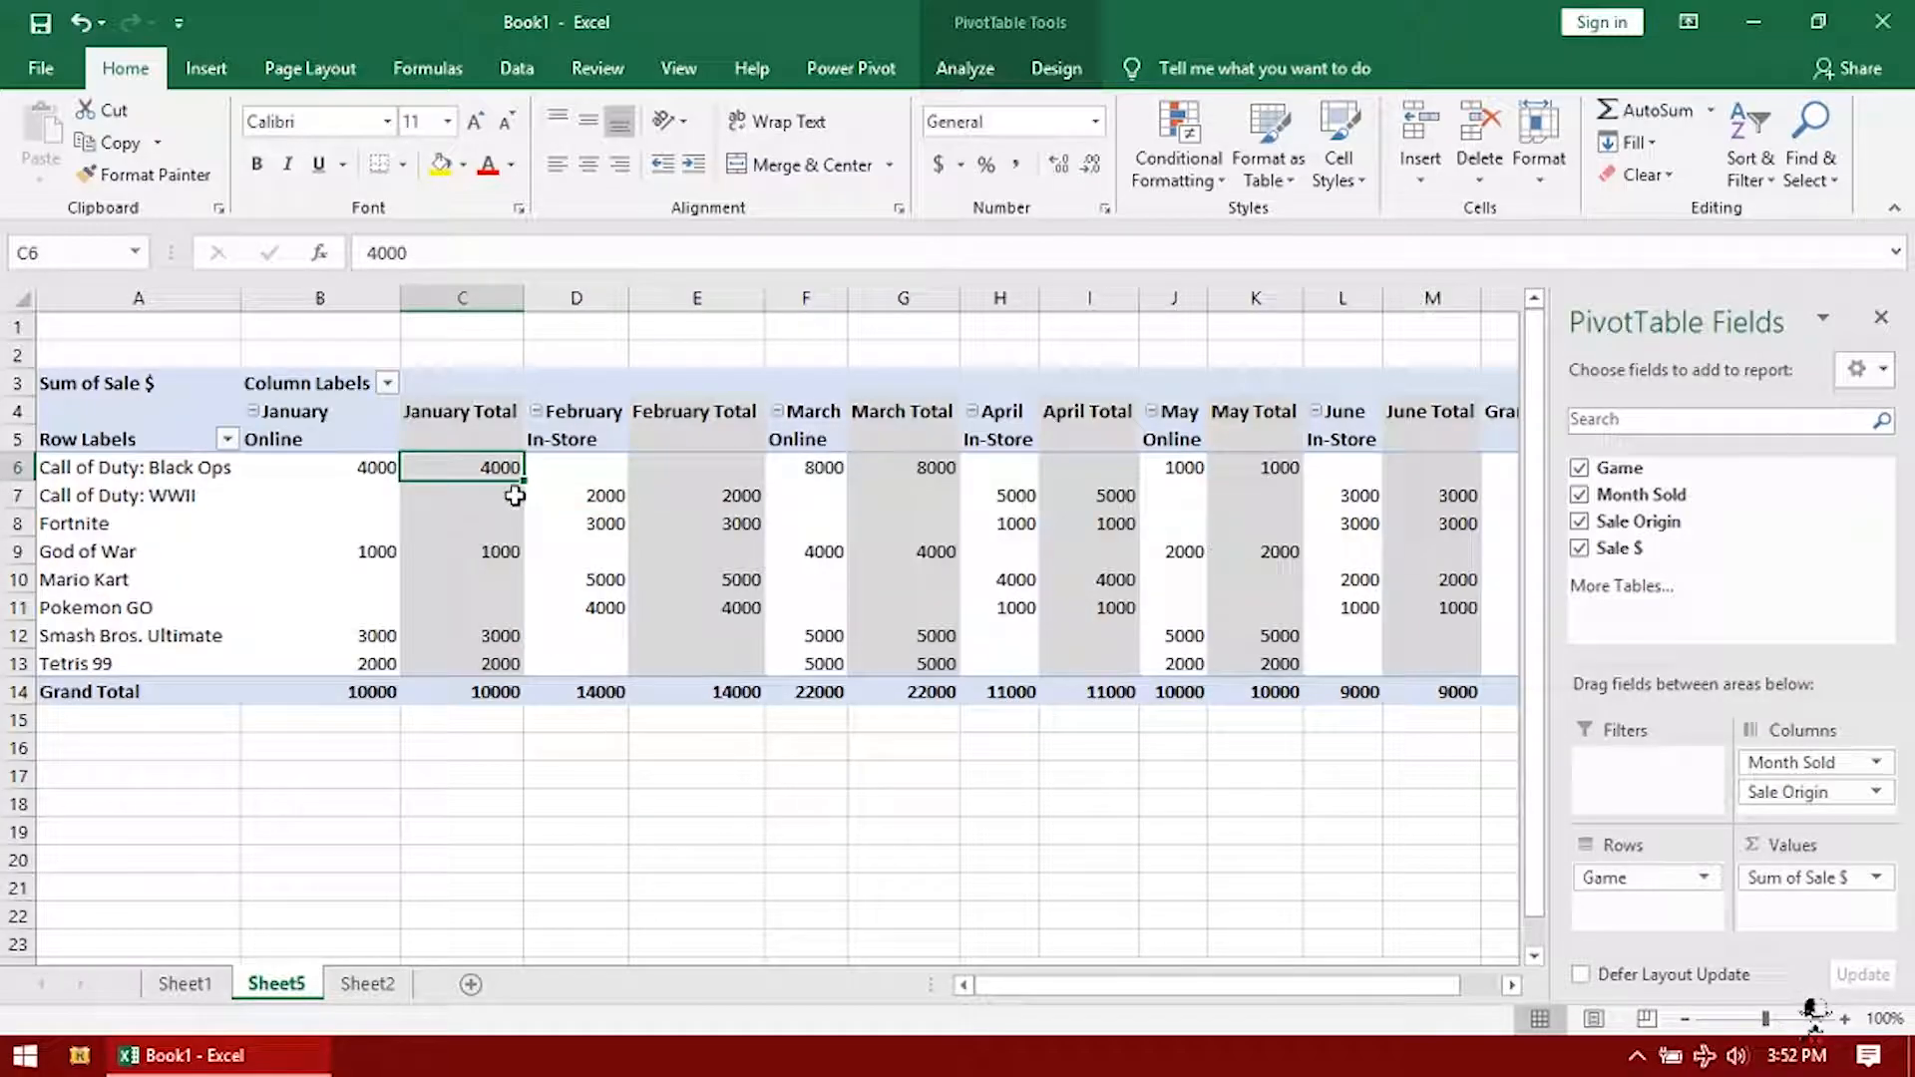
left_click_drag(378, 473, 451, 470)
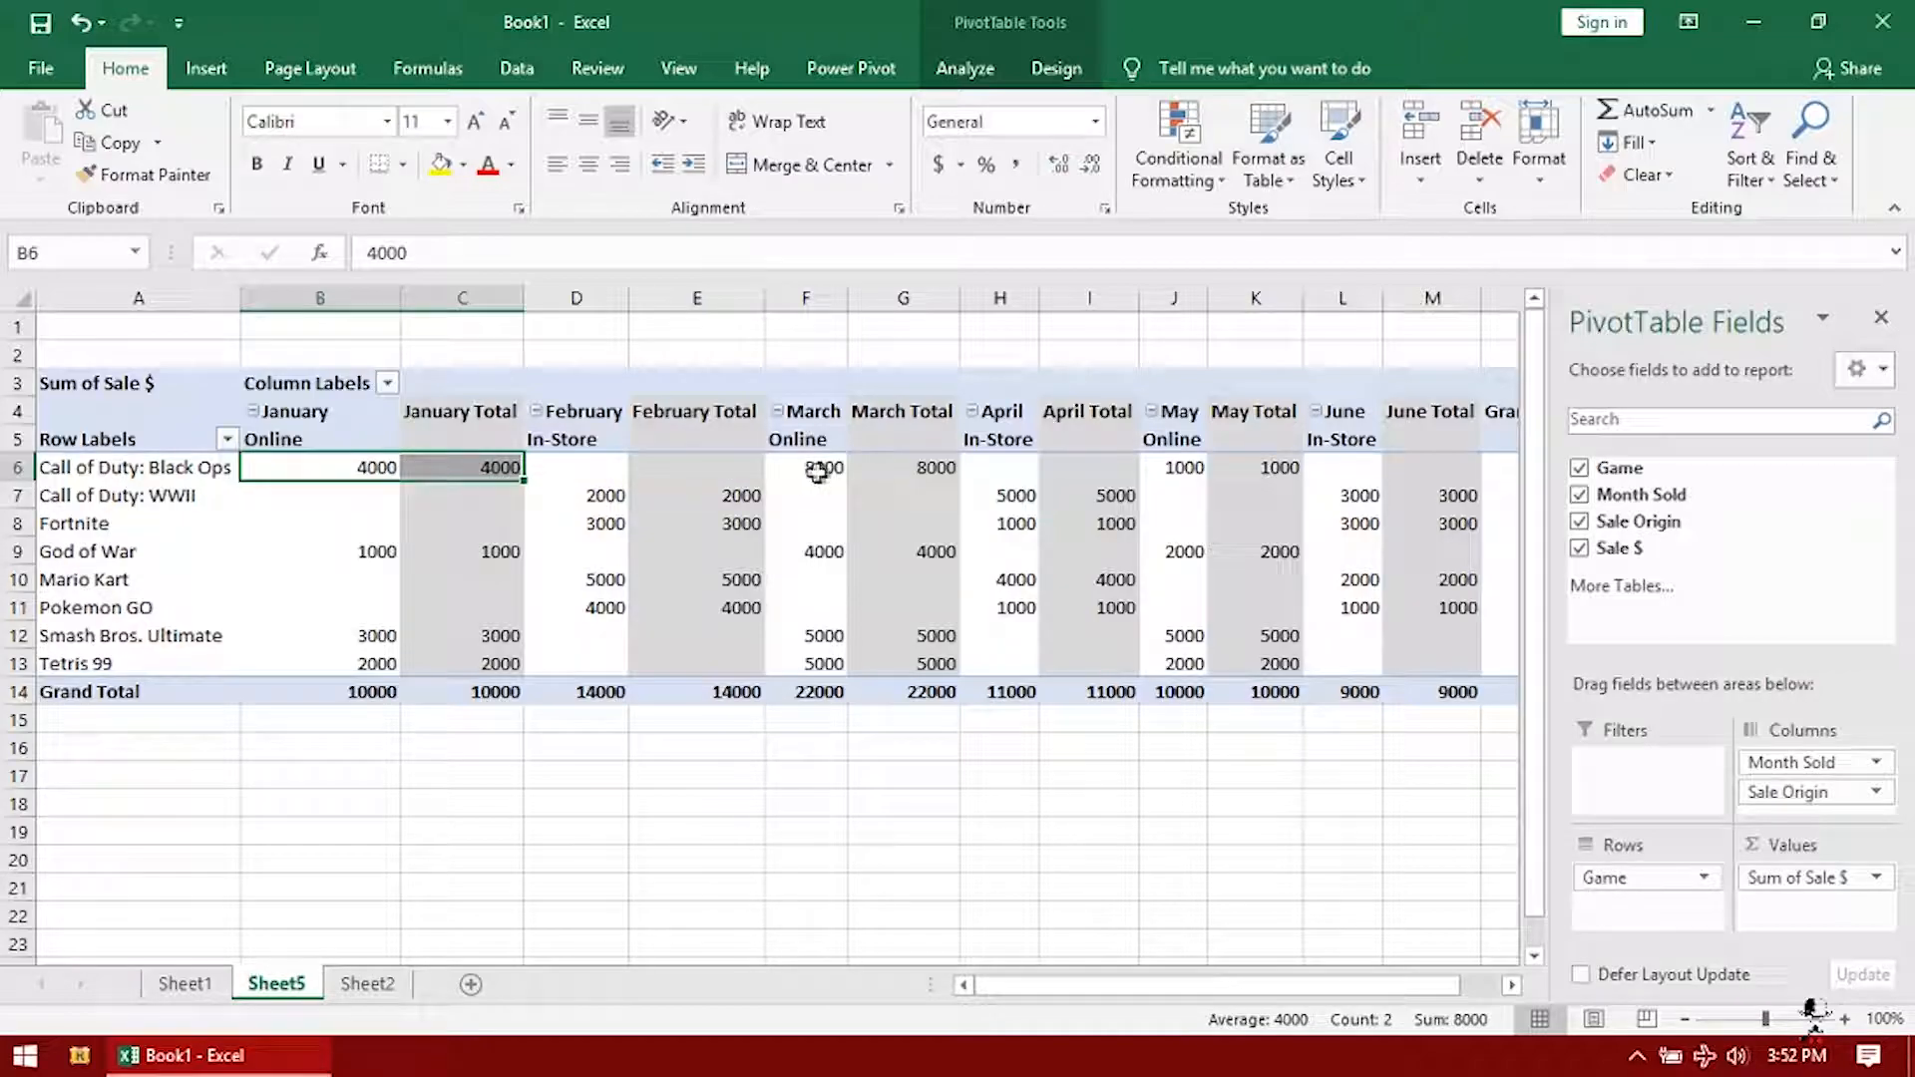
left_click_drag(812, 465, 932, 475)
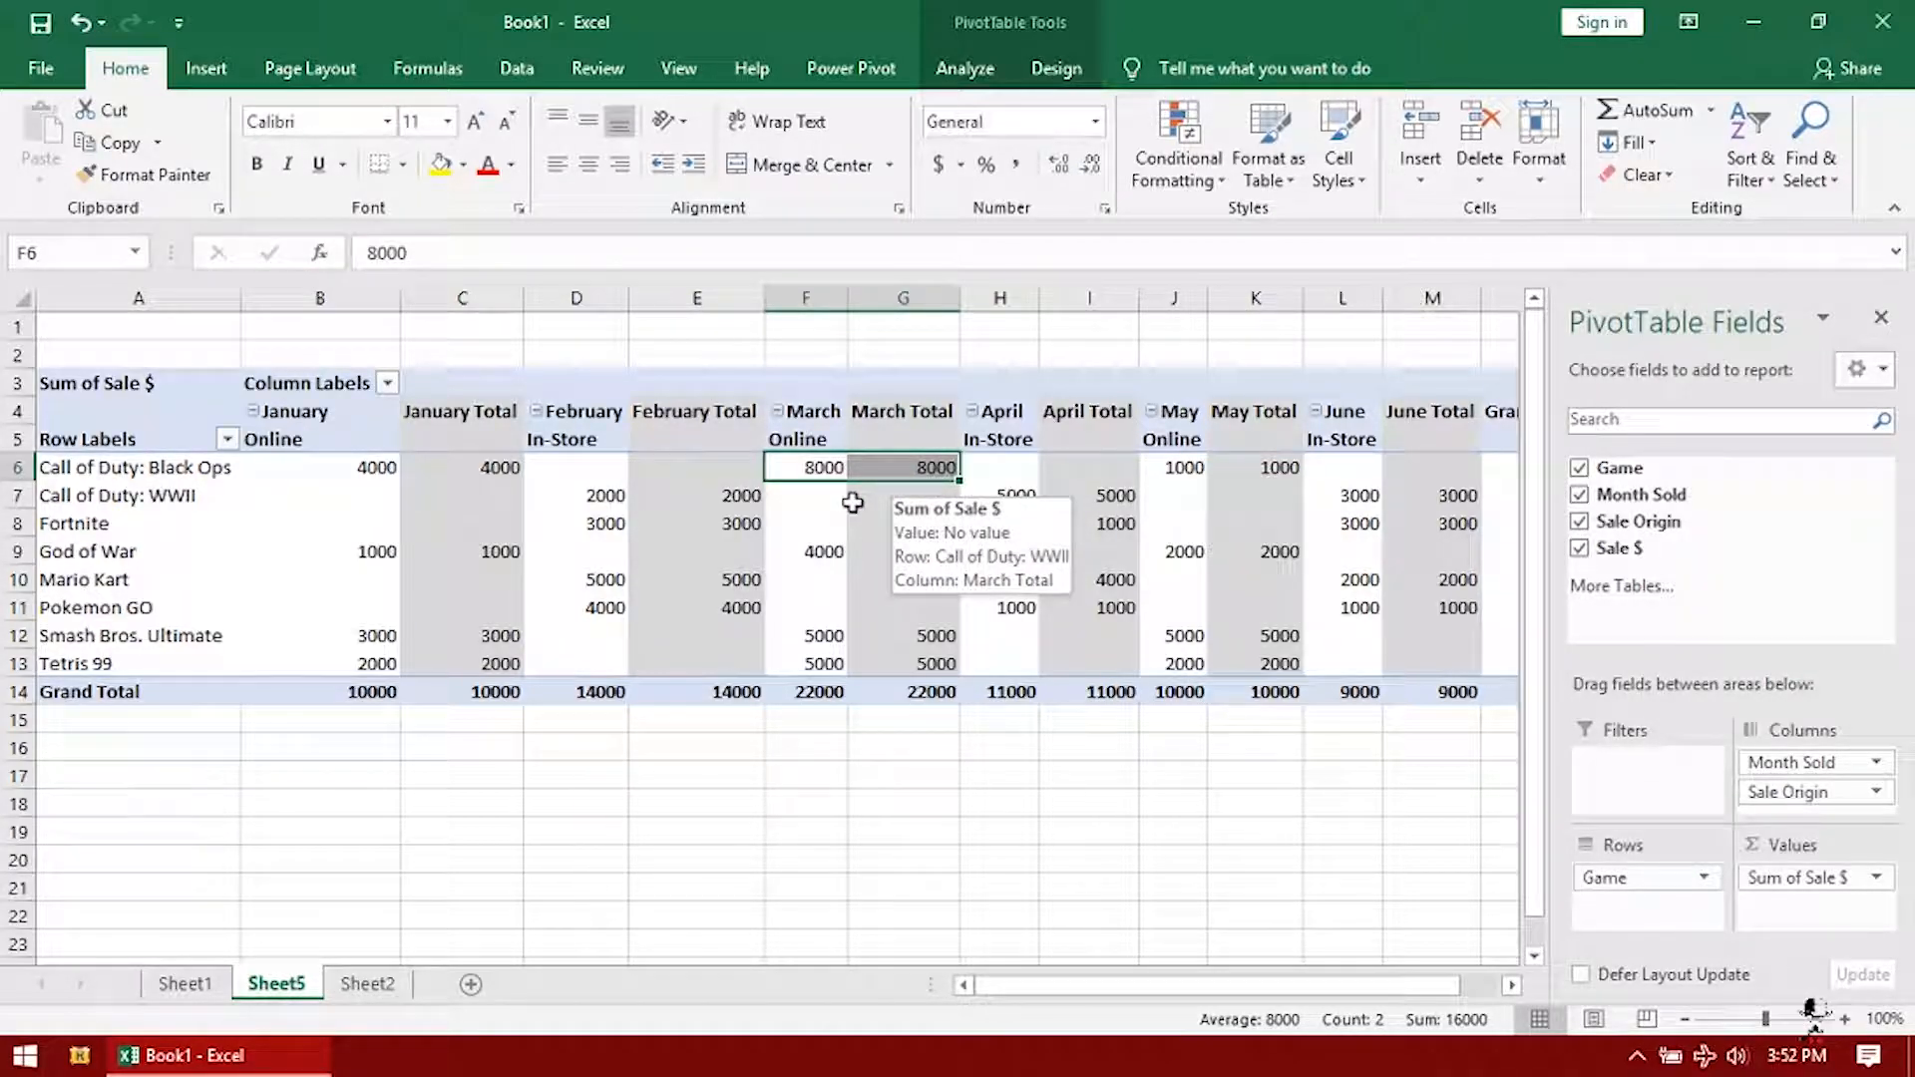
left_click(364, 983)
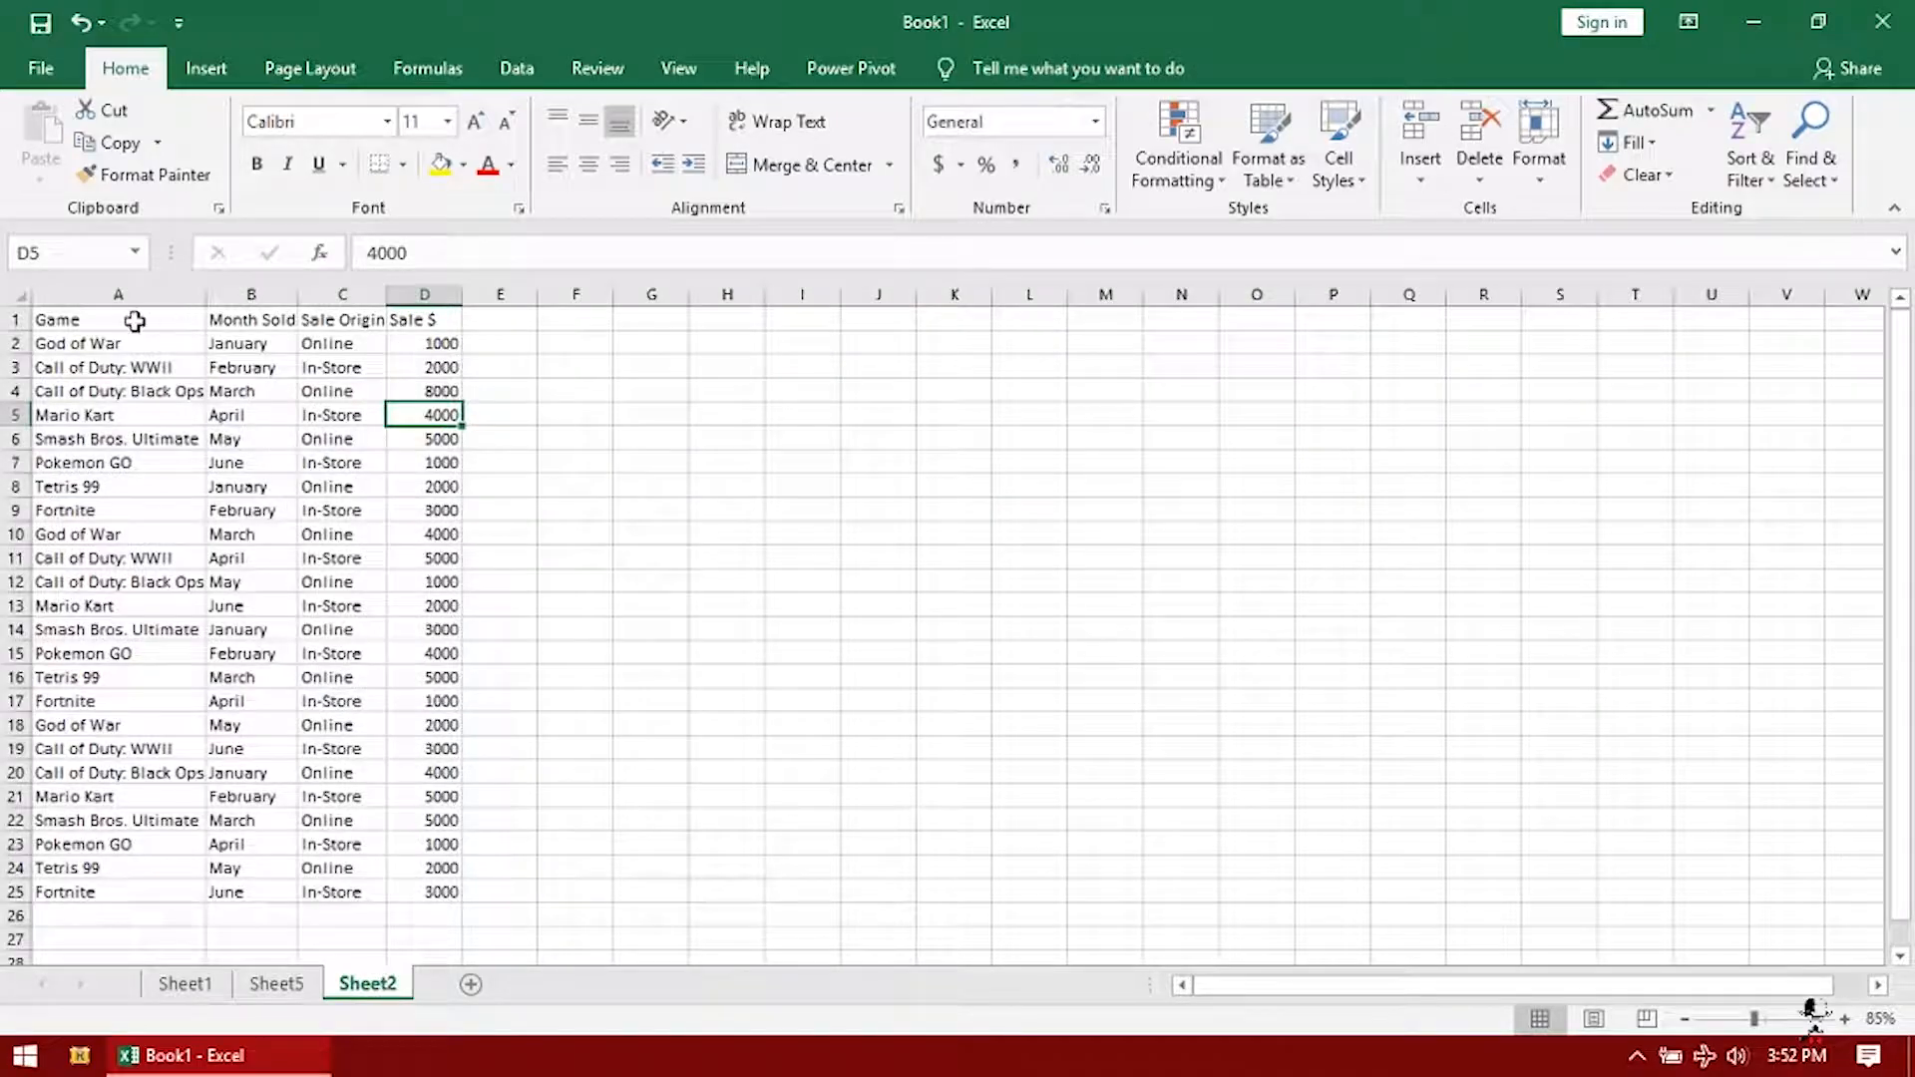
left_click_drag(87, 329, 431, 895)
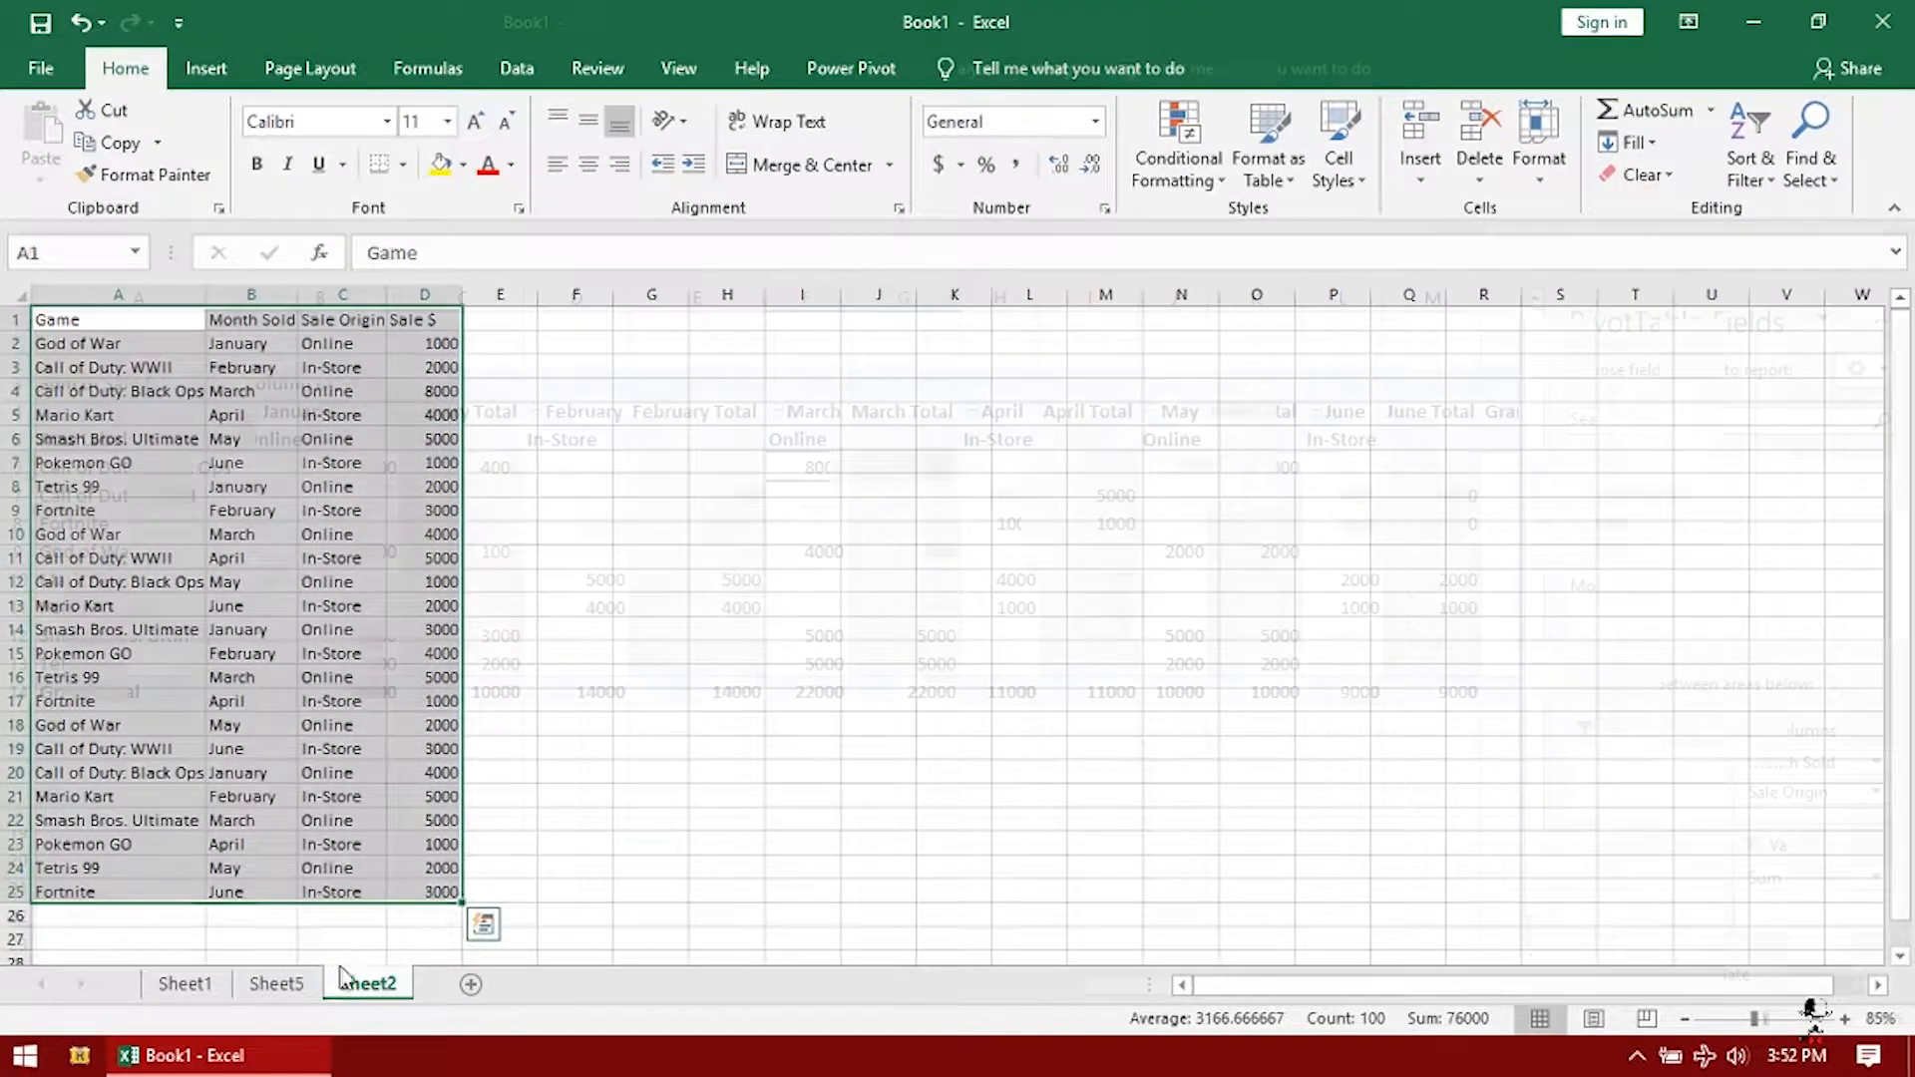
In the Sheet5 PivotTable, try Sale Origin as a filter, and place it in the Rows area above Game
left_click(277, 983)
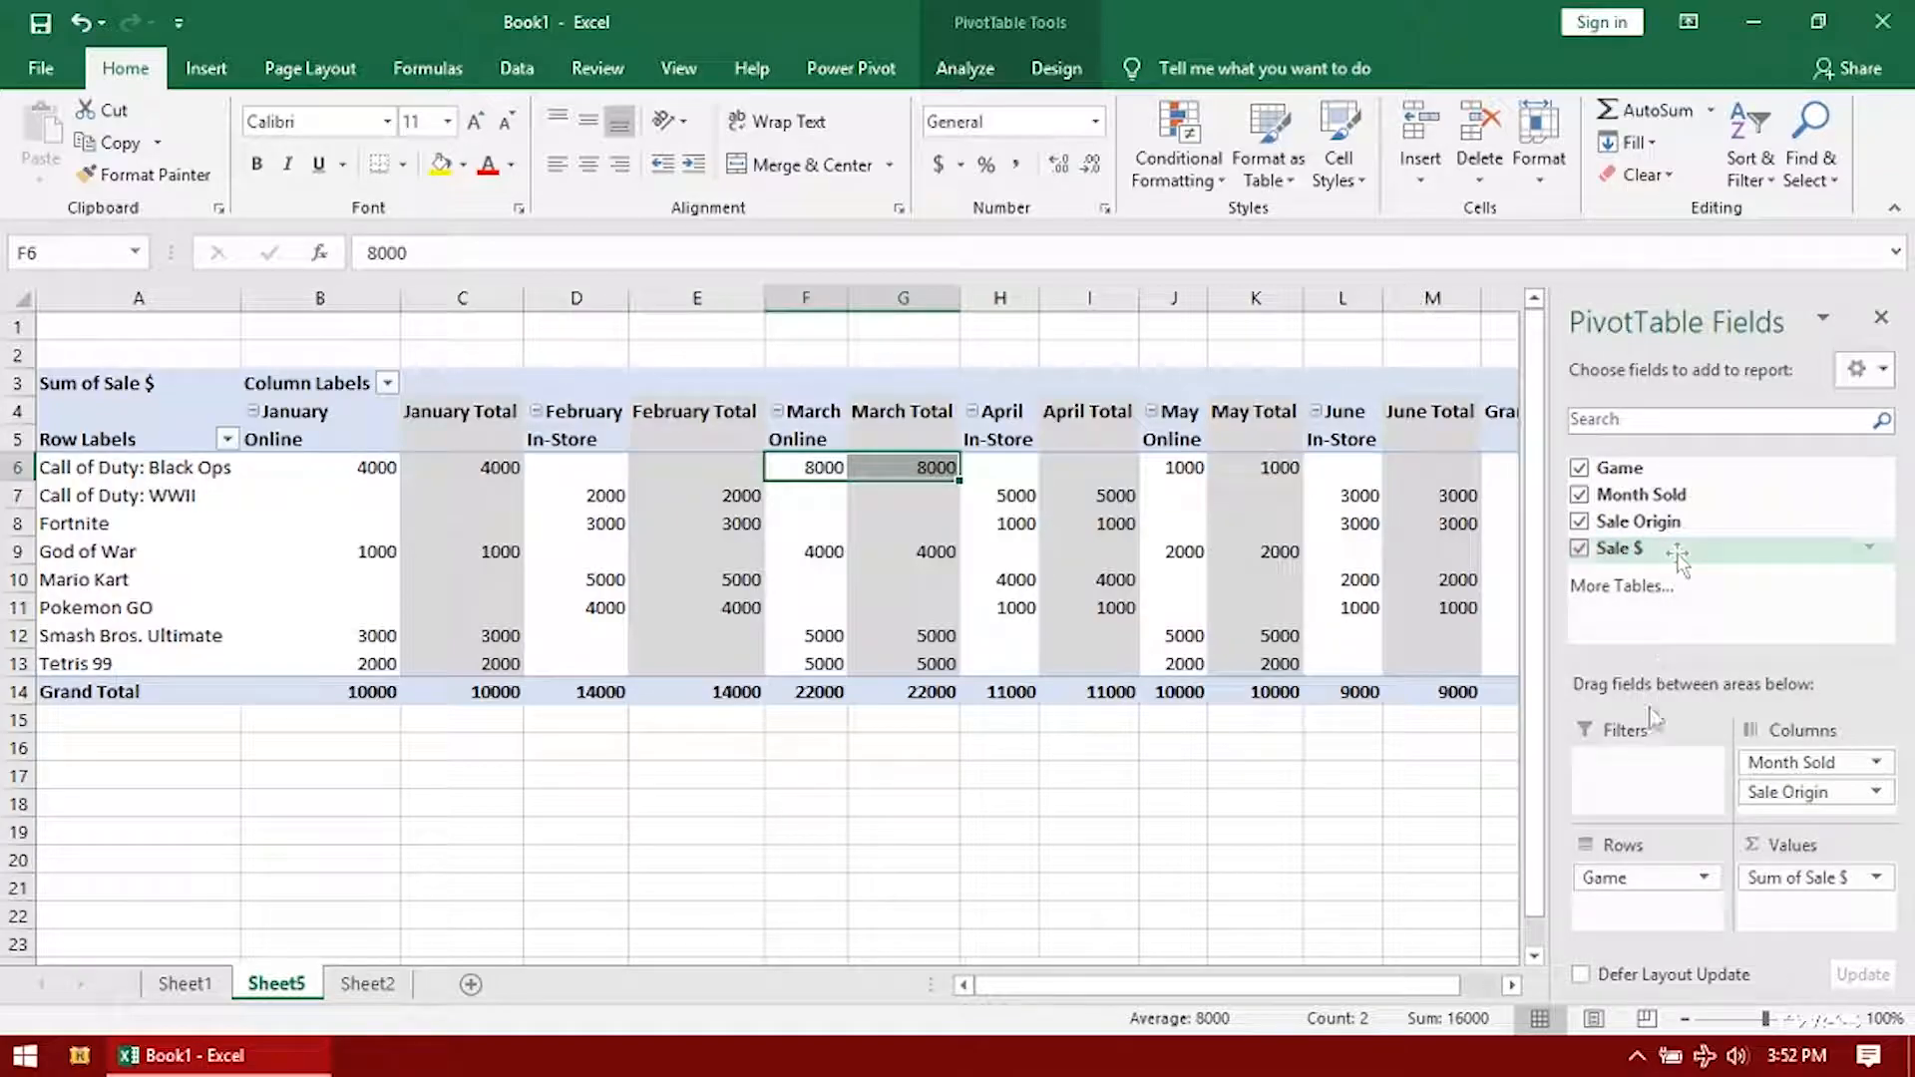
left_click_drag(1814, 791, 1636, 771)
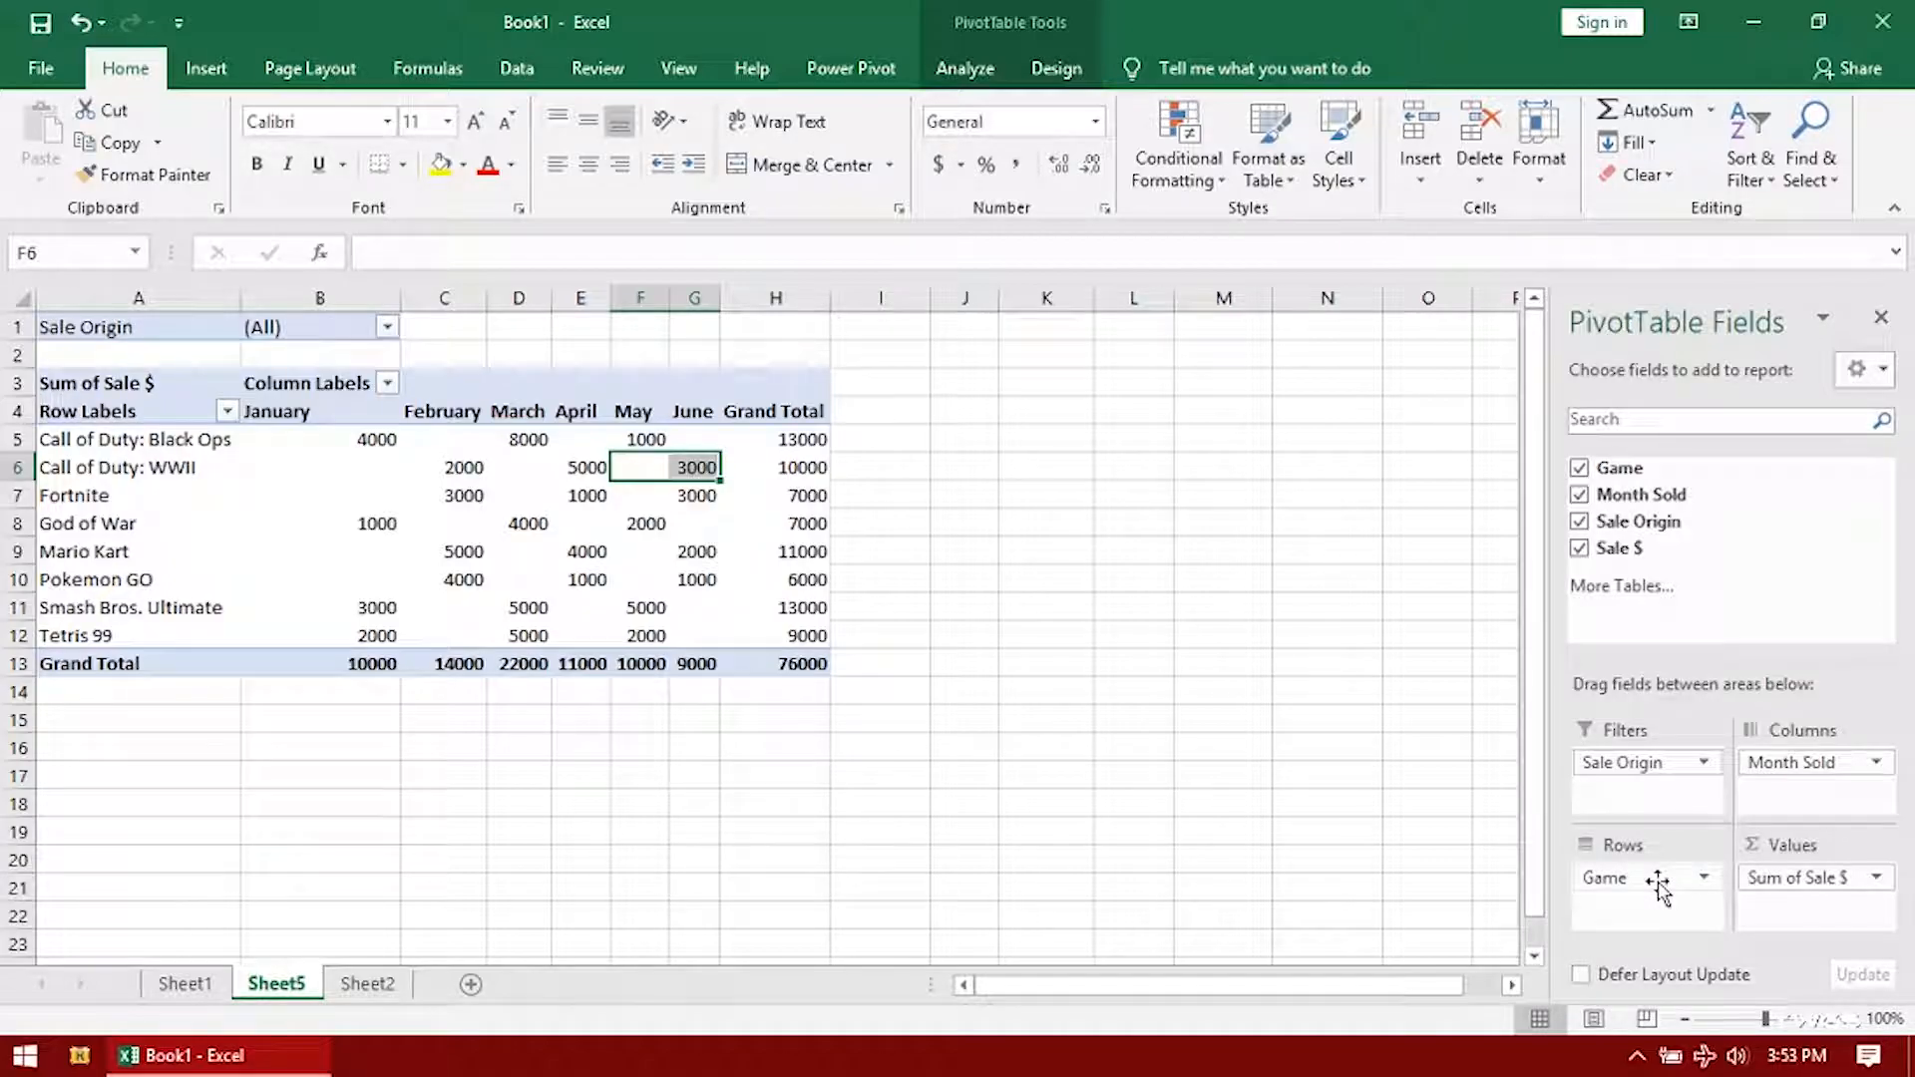
left_click_drag(1629, 770, 1635, 878)
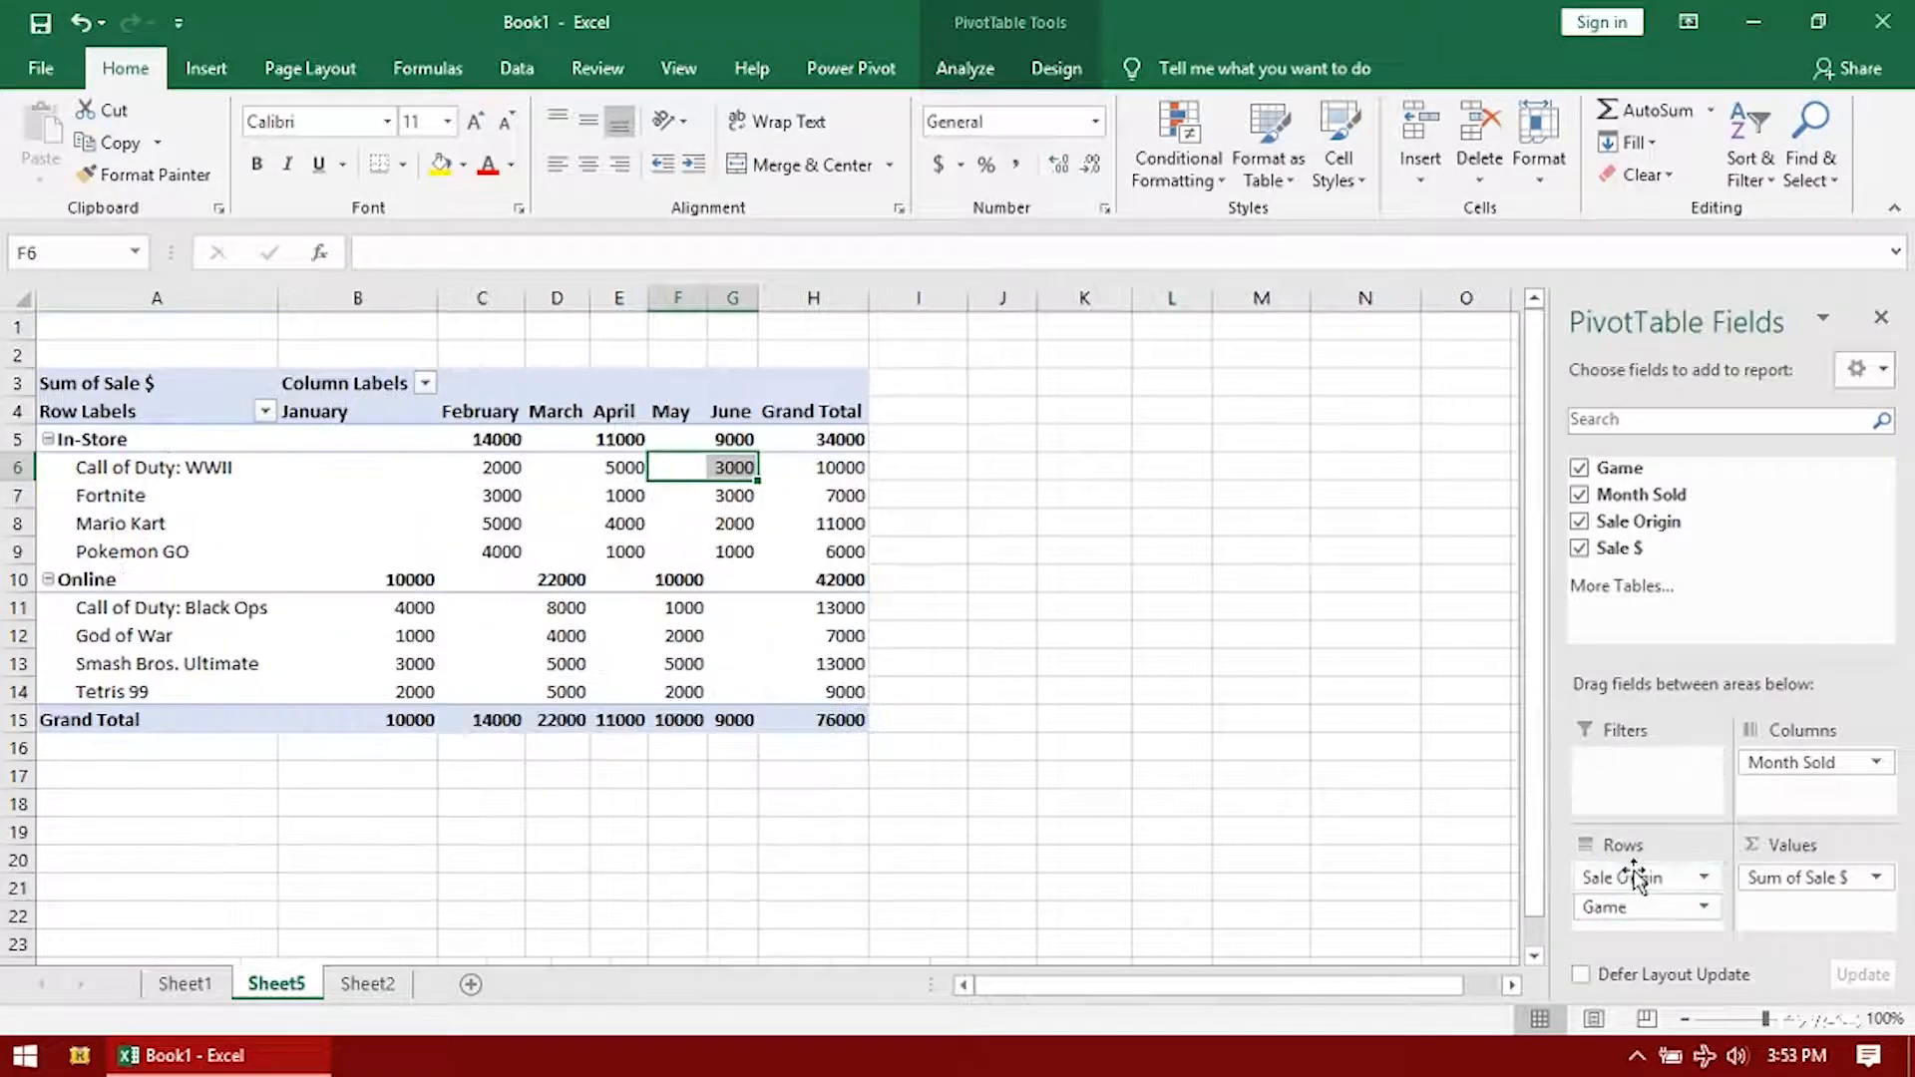
Examine the In-Store and Online groups with their totals and the Grand Total row, and toggle the field list by deselecting and reselecting the PivotTable
left_click(122, 439)
left_click_drag(110, 467, 141, 547)
left_click_drag(478, 467, 838, 556)
left_click(846, 578)
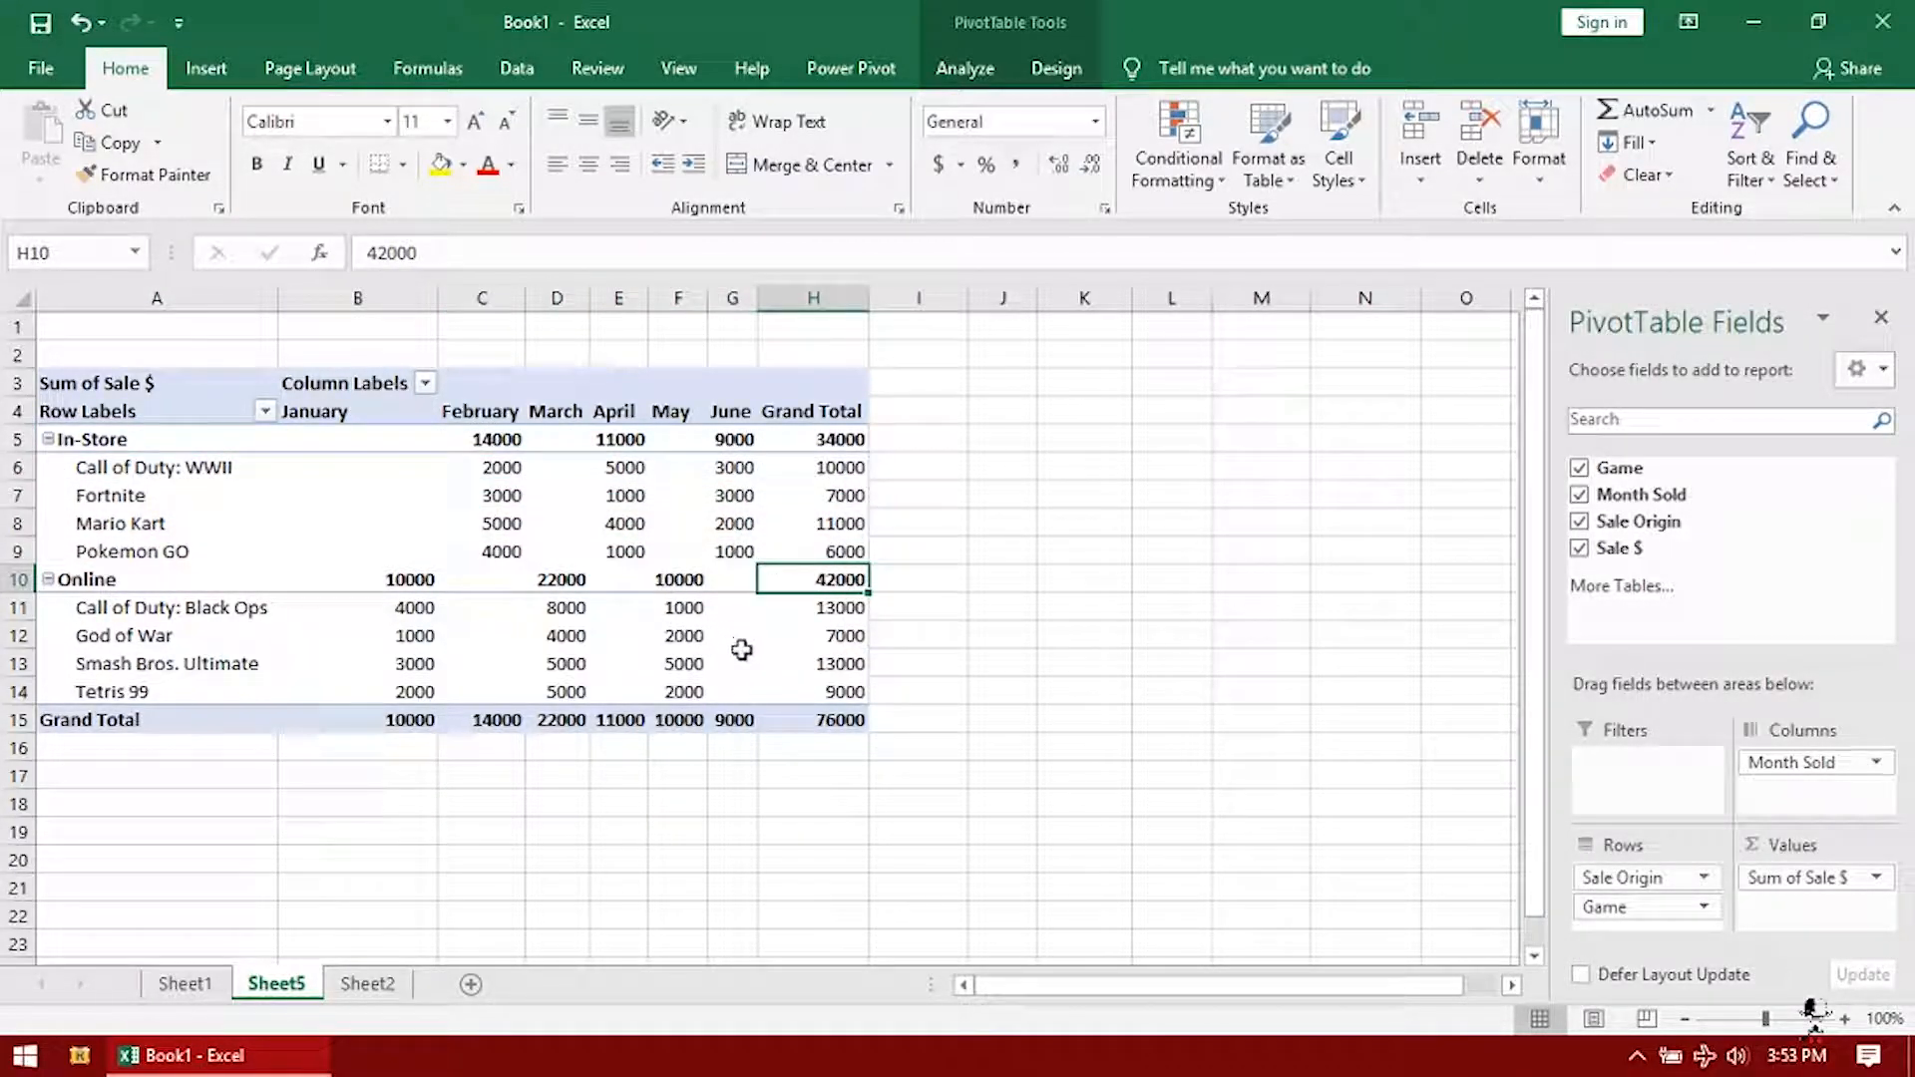
left_click_drag(90, 720, 864, 718)
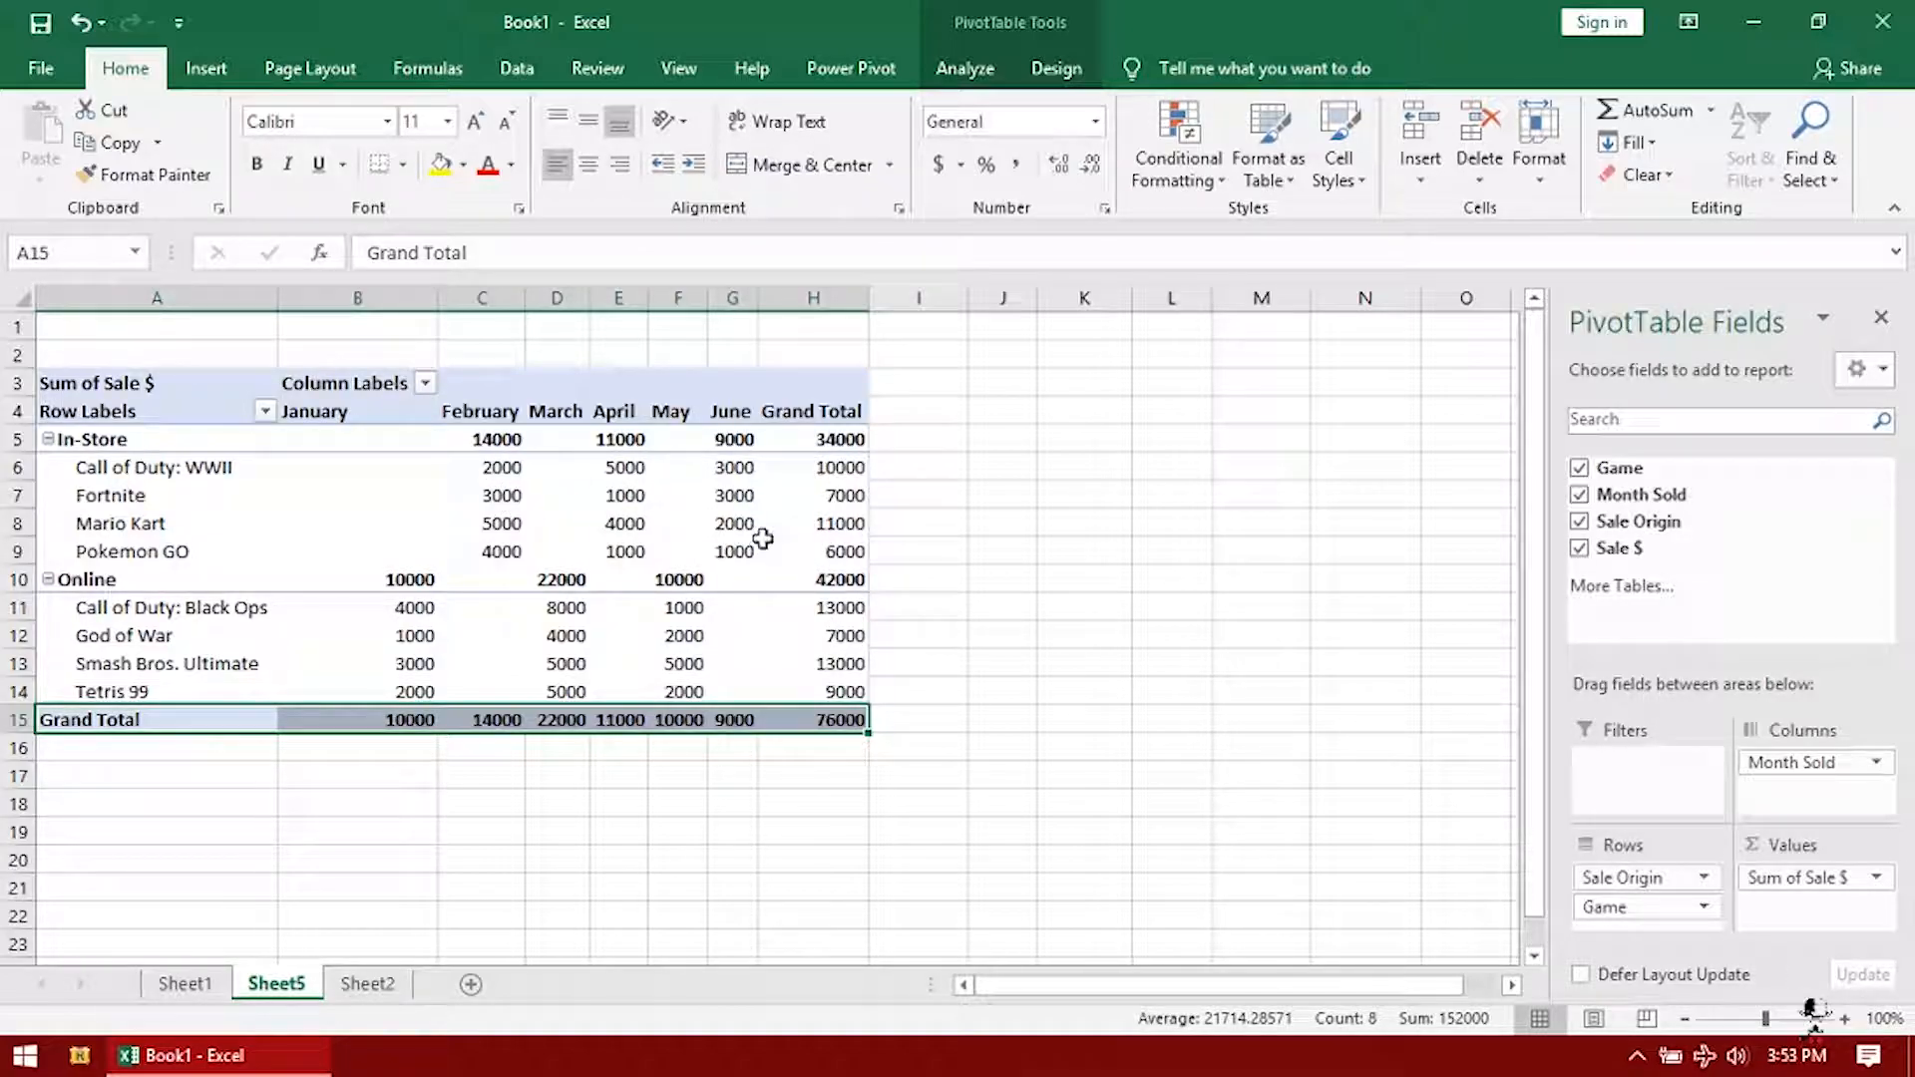
left_click(1027, 574)
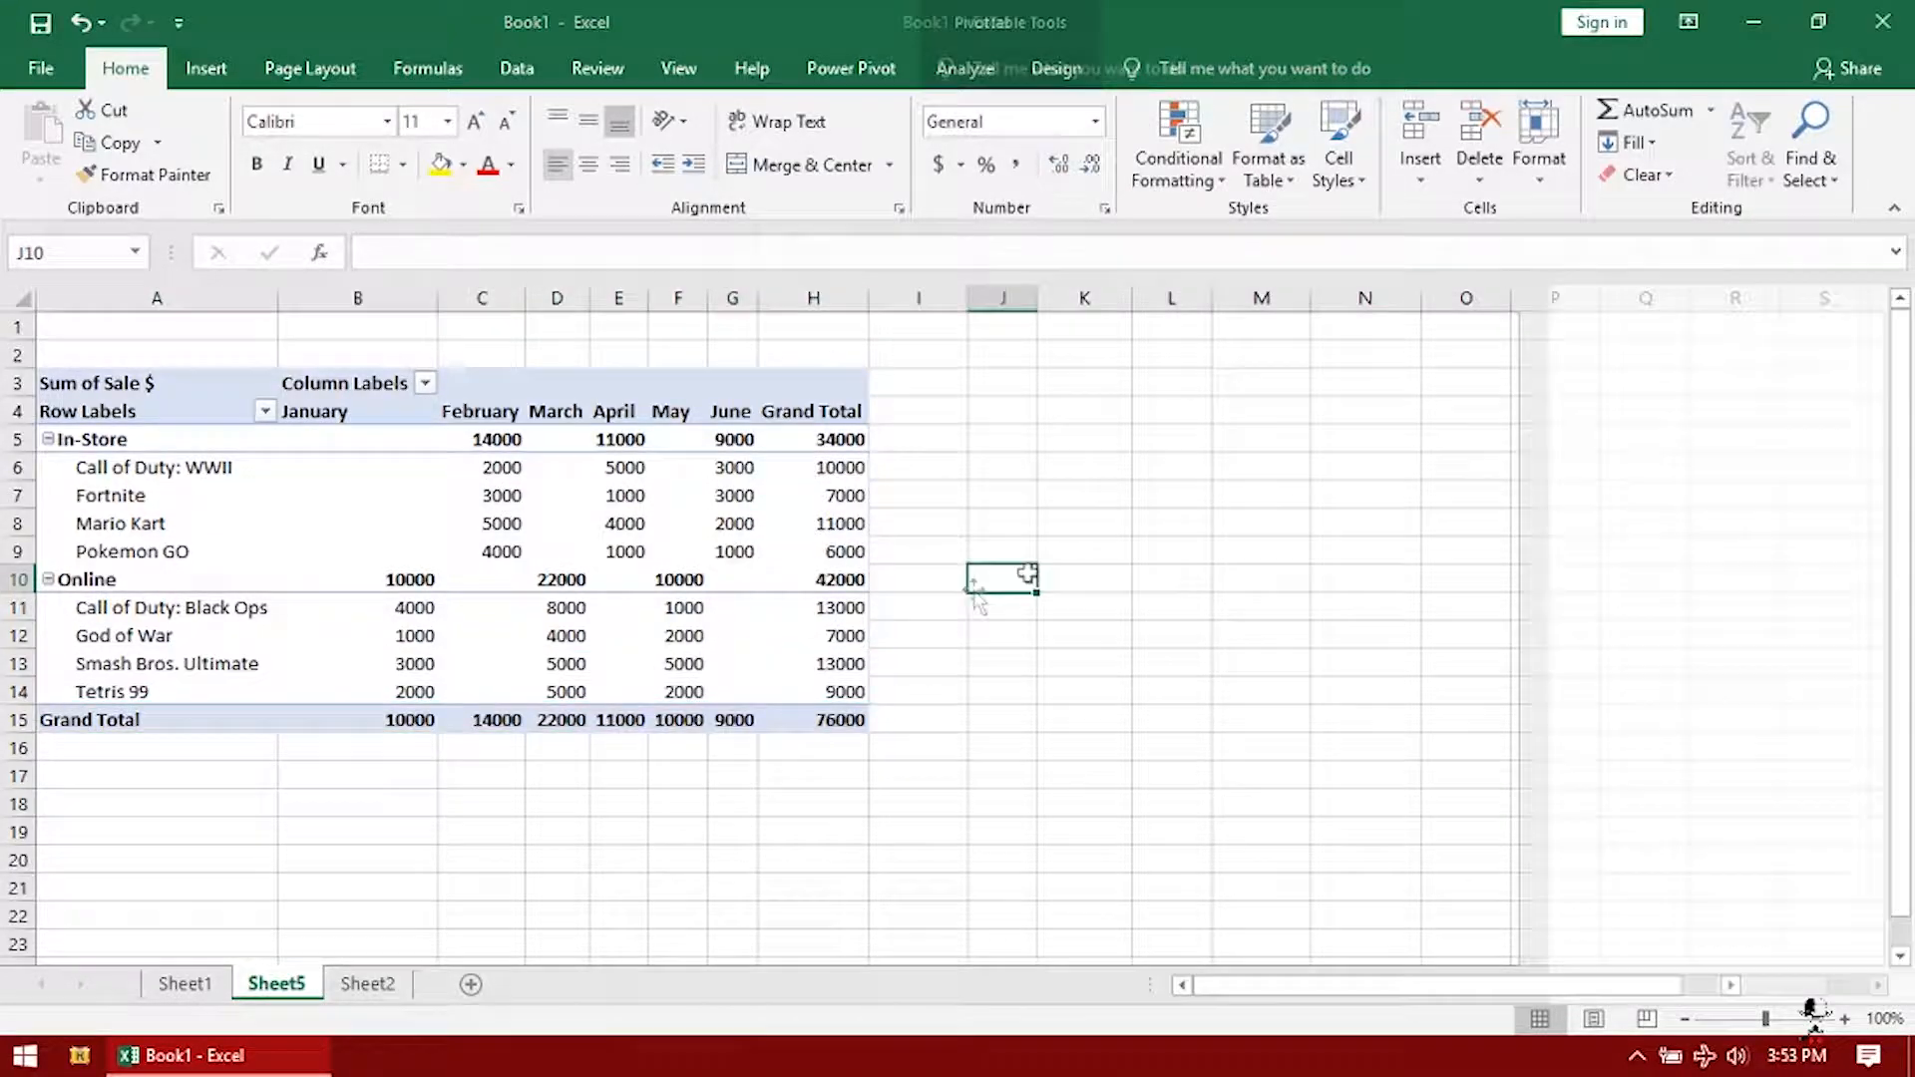
left_click(788, 608)
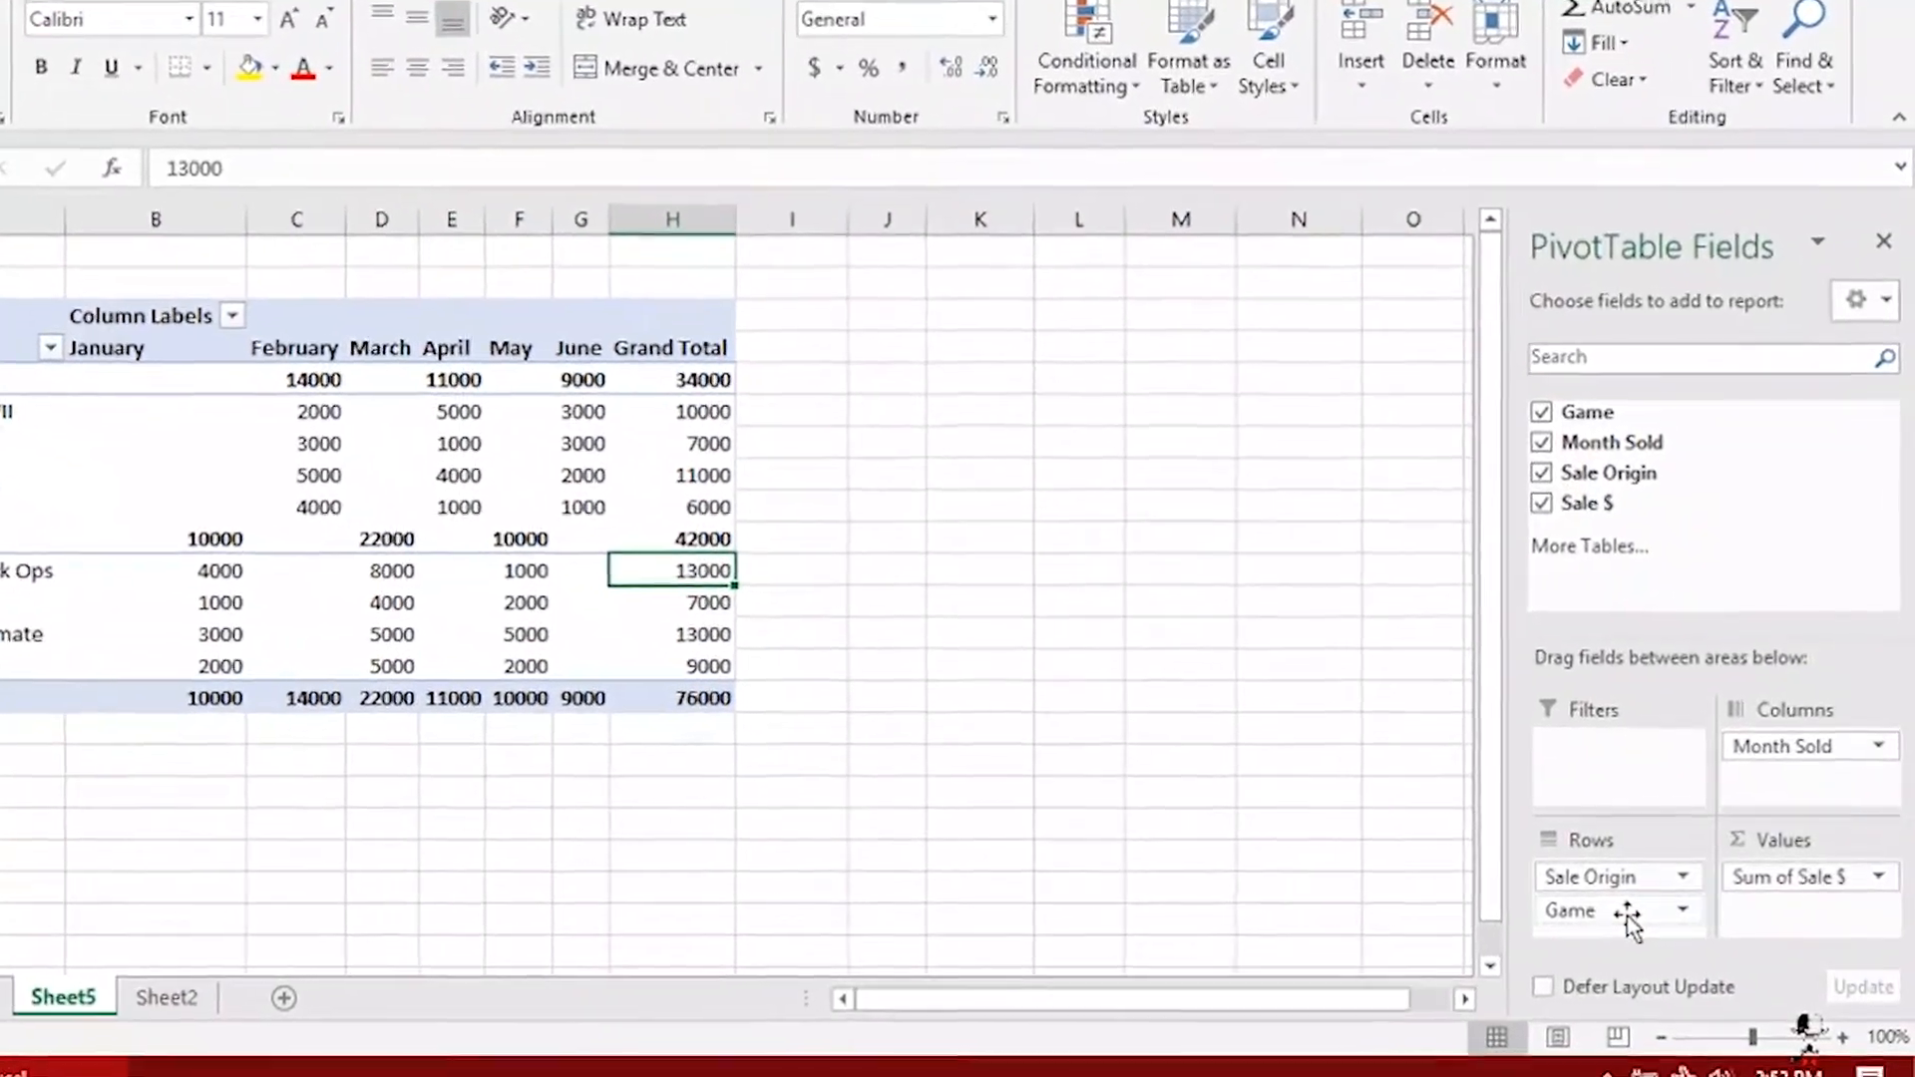
Open the value field settings of Sum of Sale $, try the Average, Count, Min and Max calculations, and return to Sum
left_click(1641, 913)
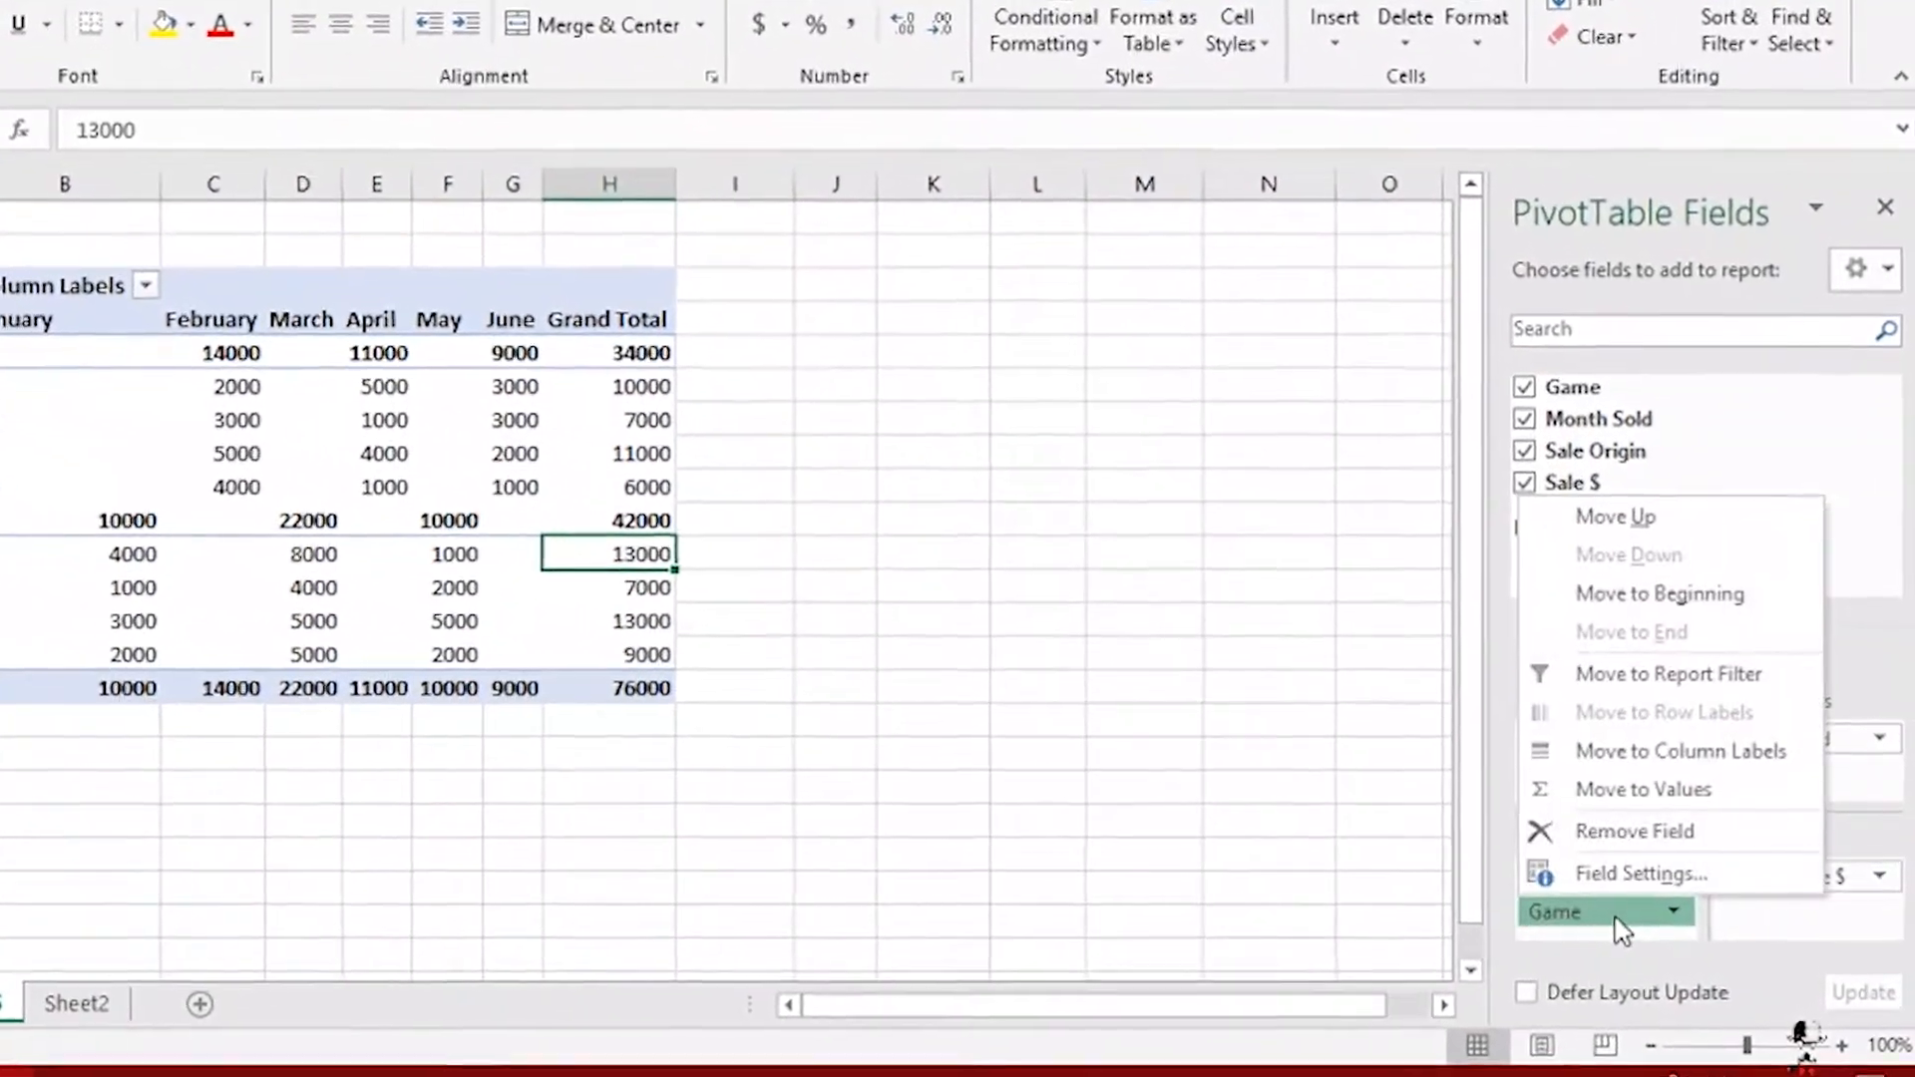
left_click(1805, 916)
left_click(1765, 878)
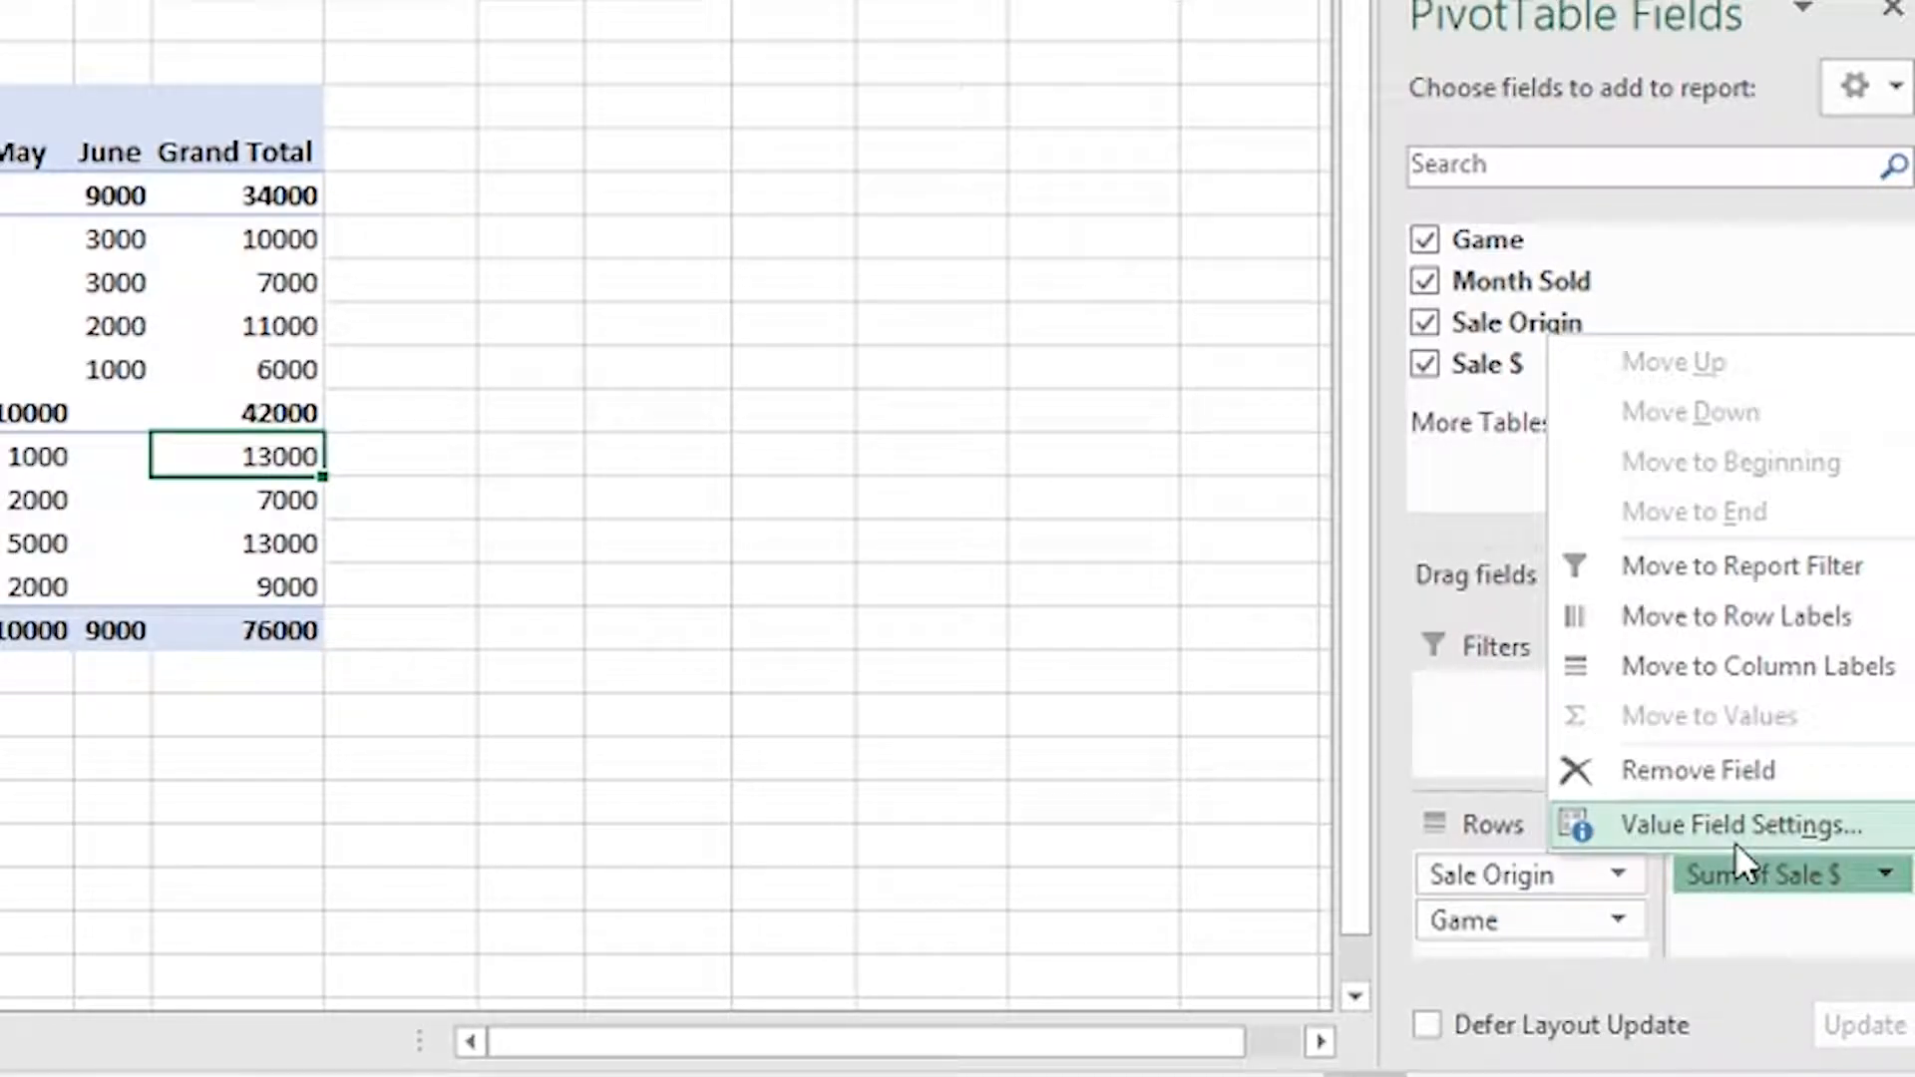
left_click(1734, 843)
left_click(151, 407)
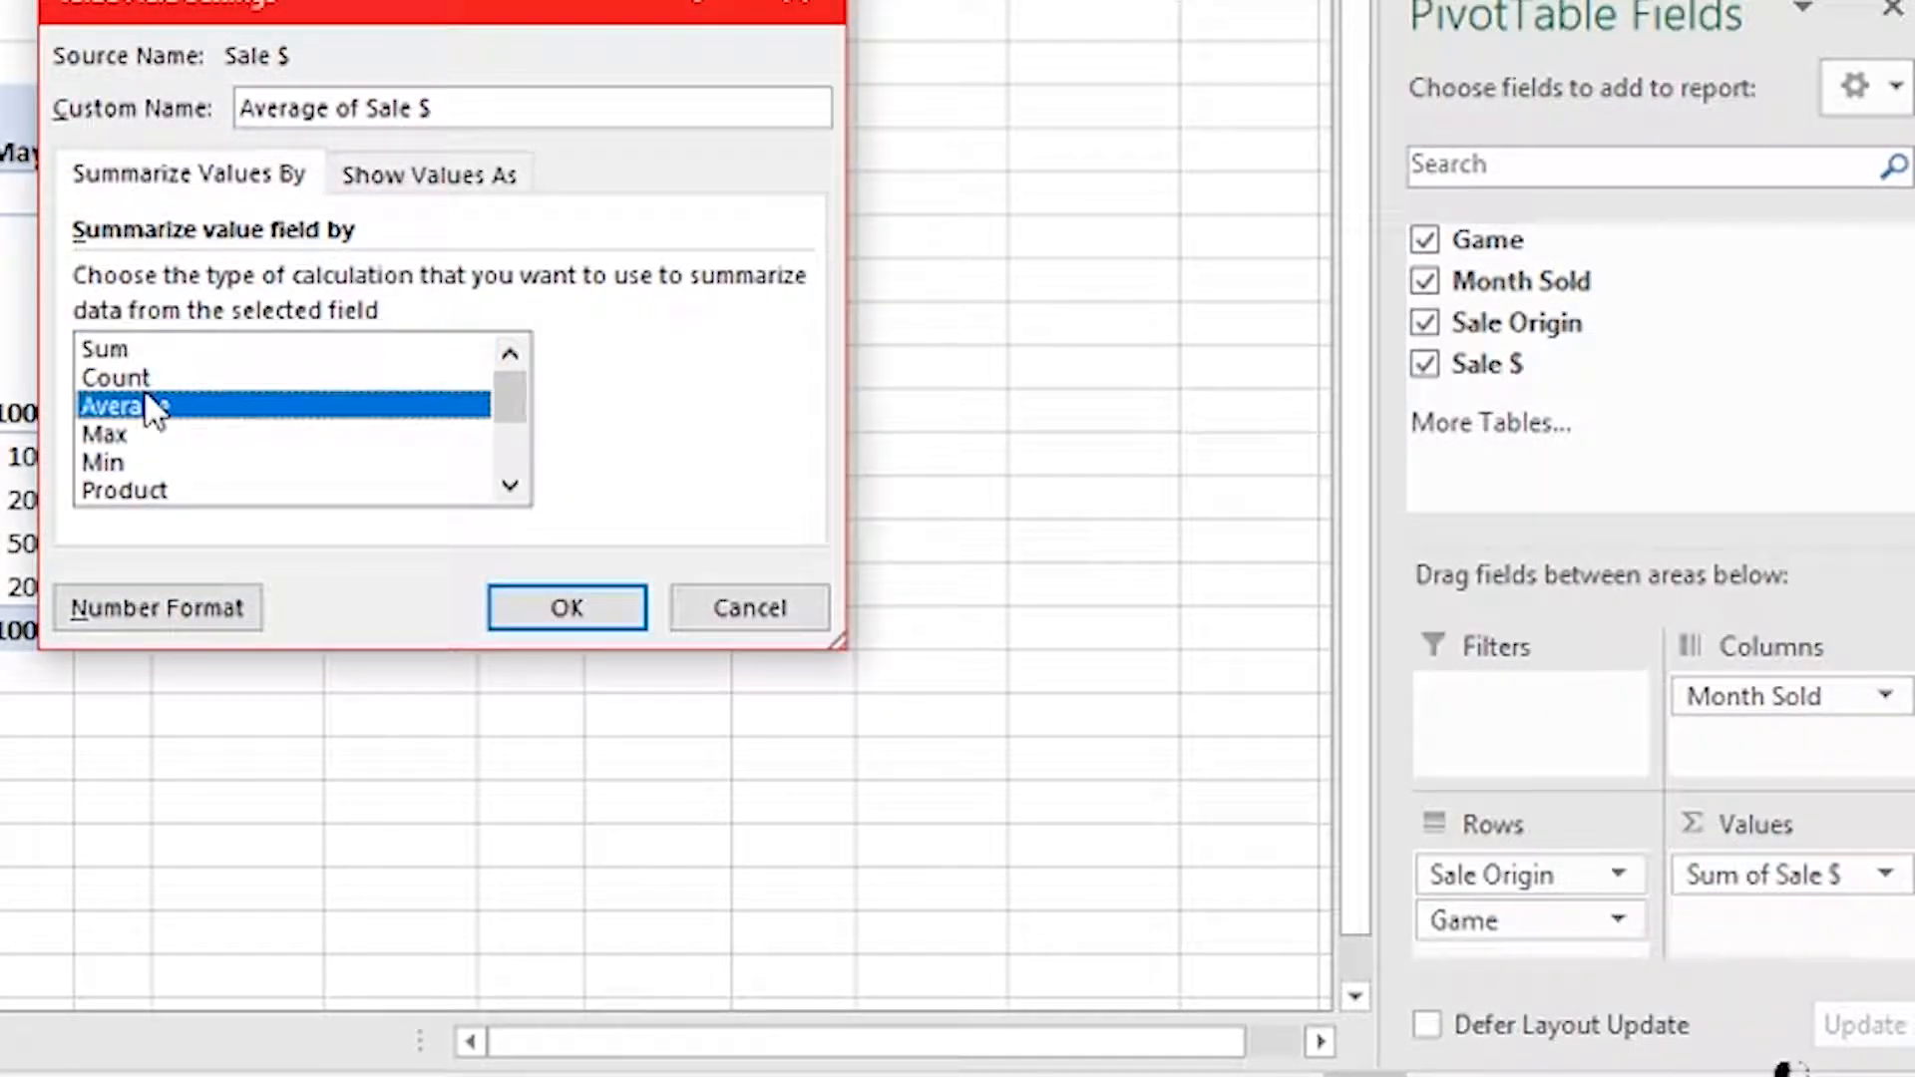
left_click(117, 379)
left_click(110, 462)
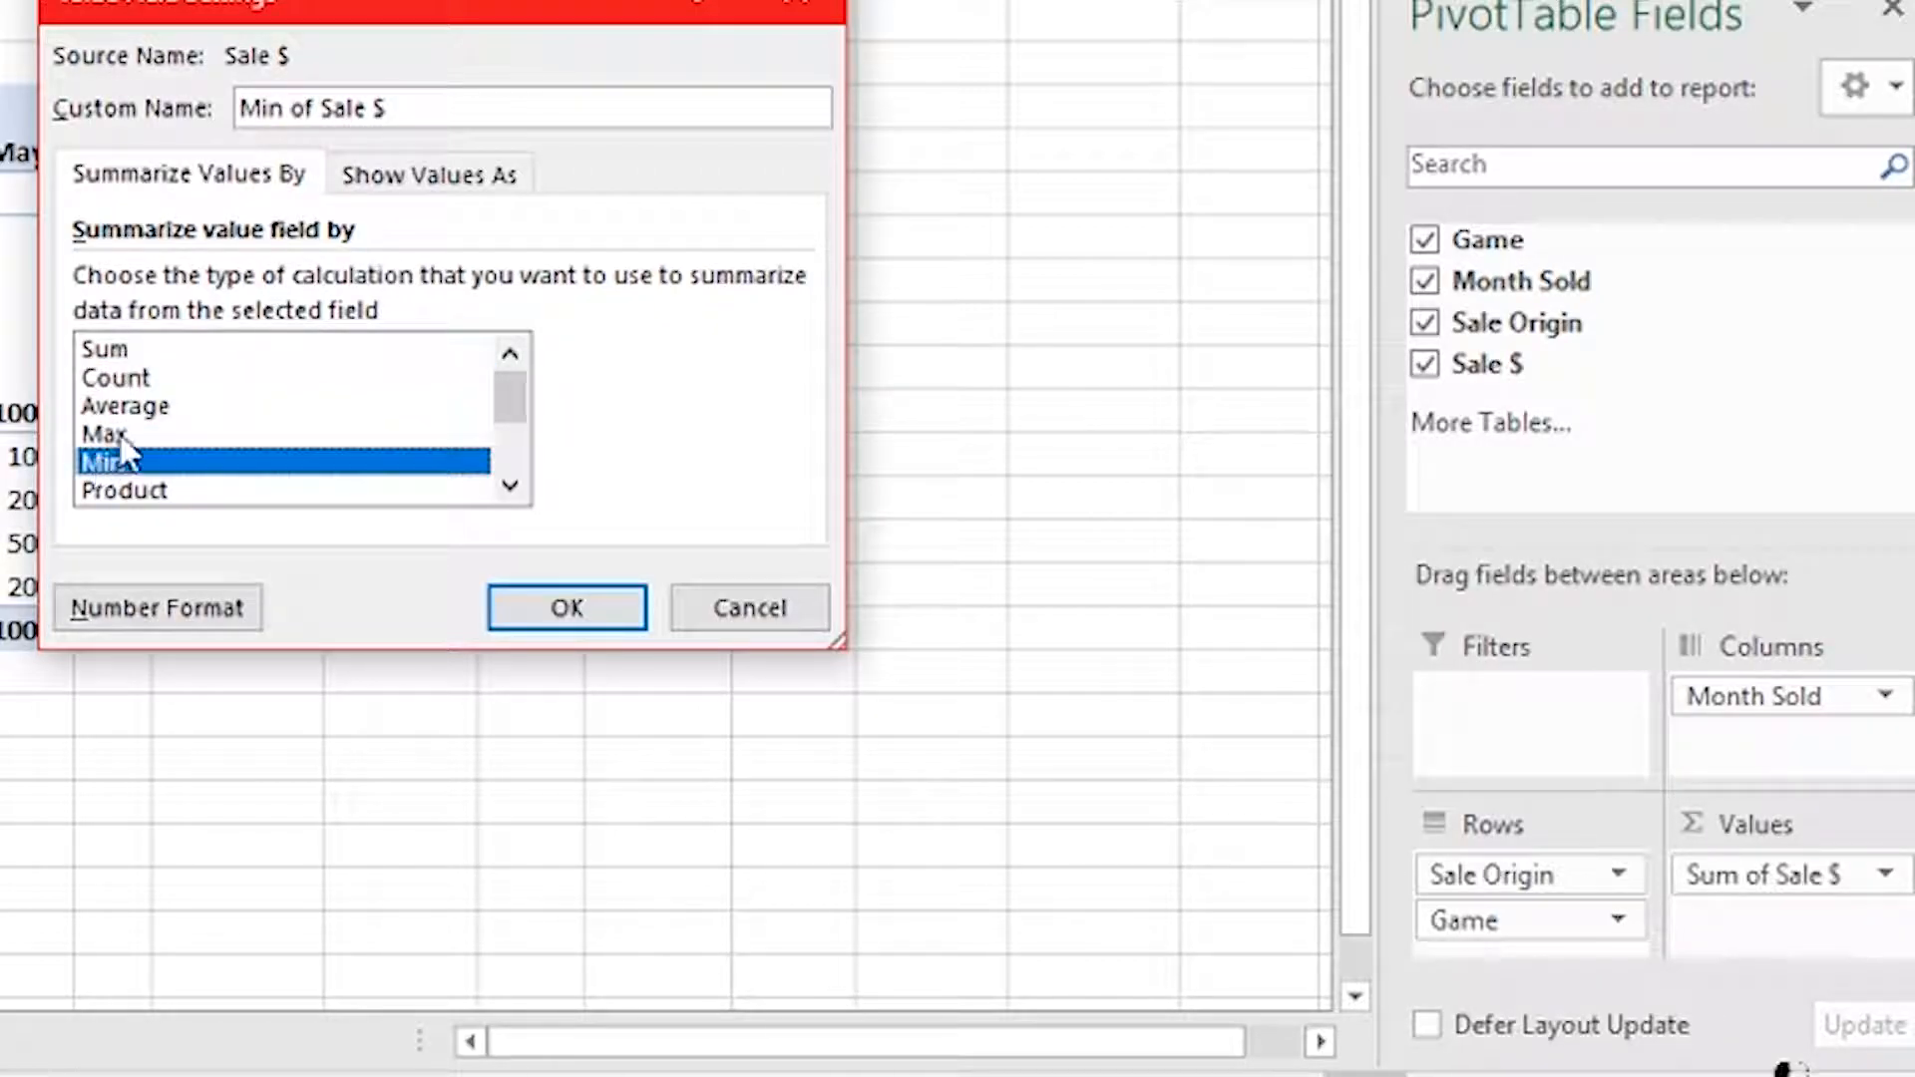
left_click(122, 436)
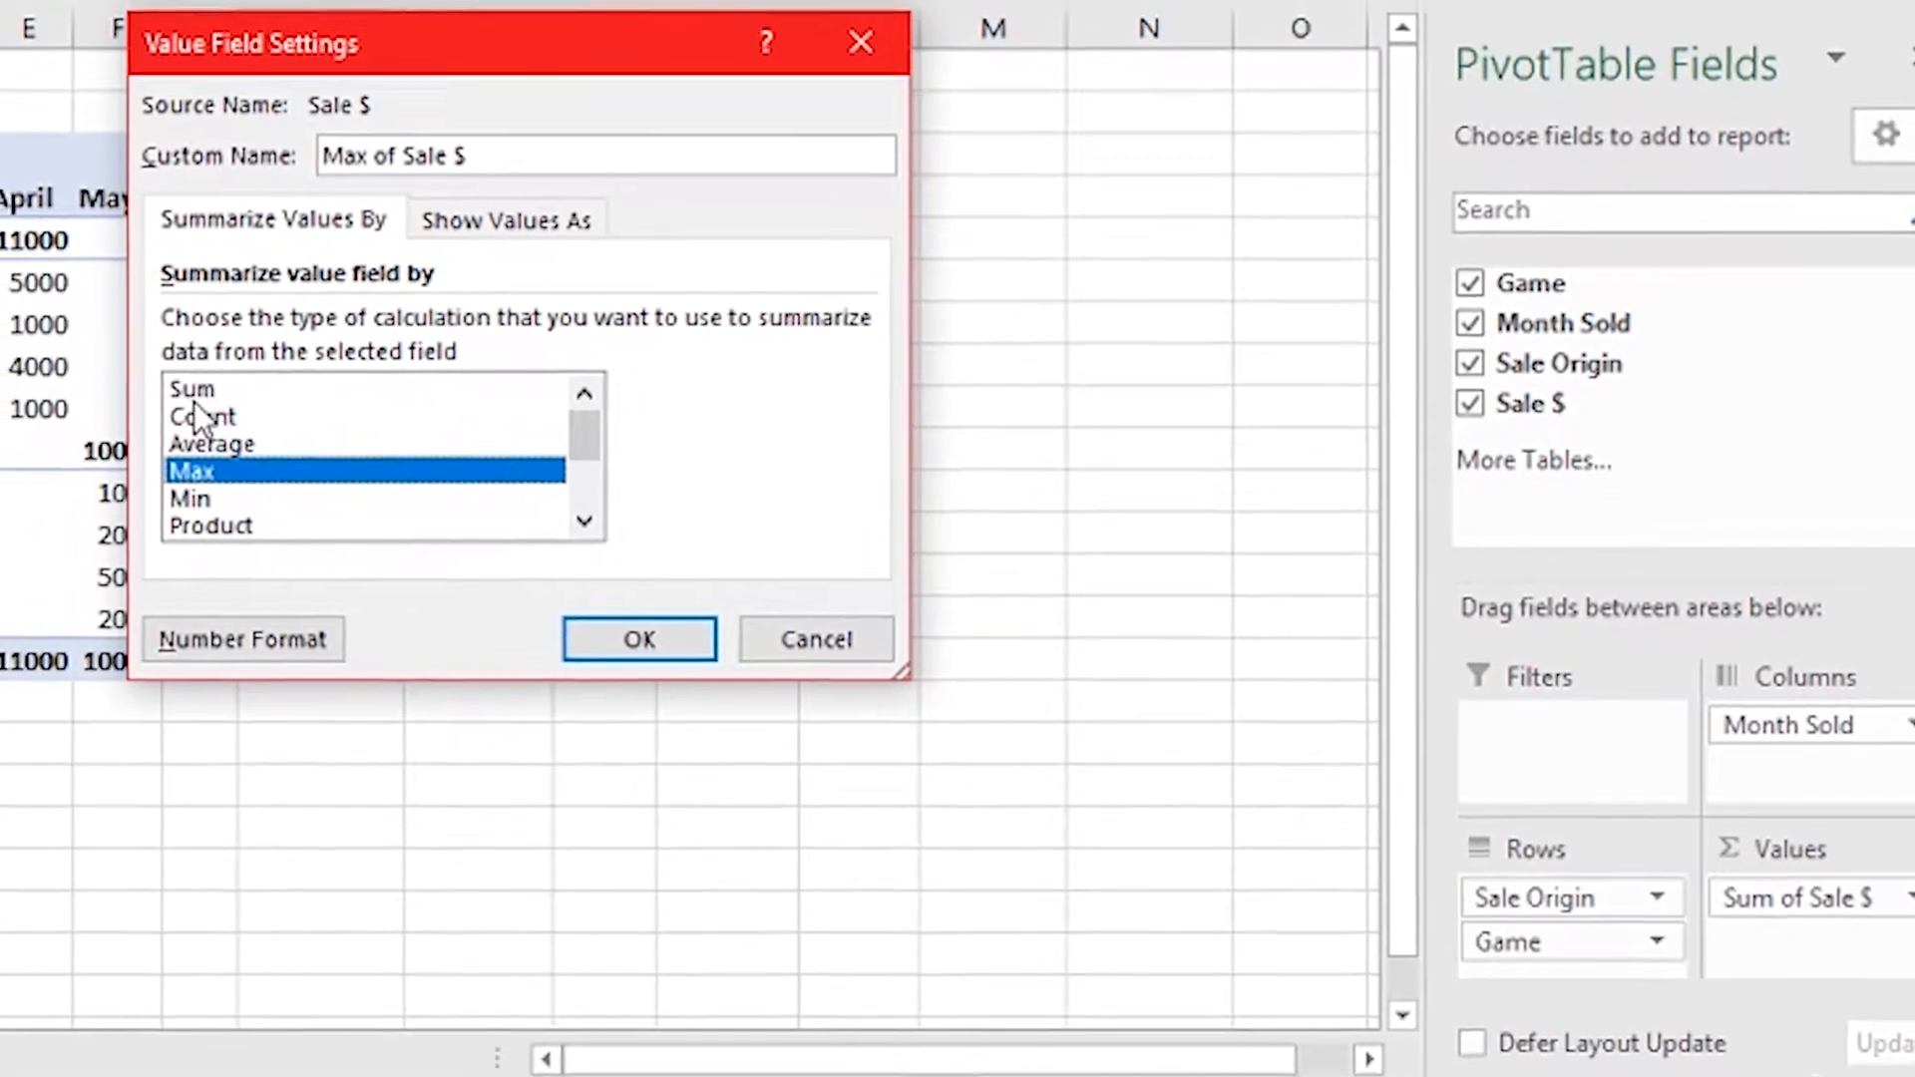
left_click(105, 349)
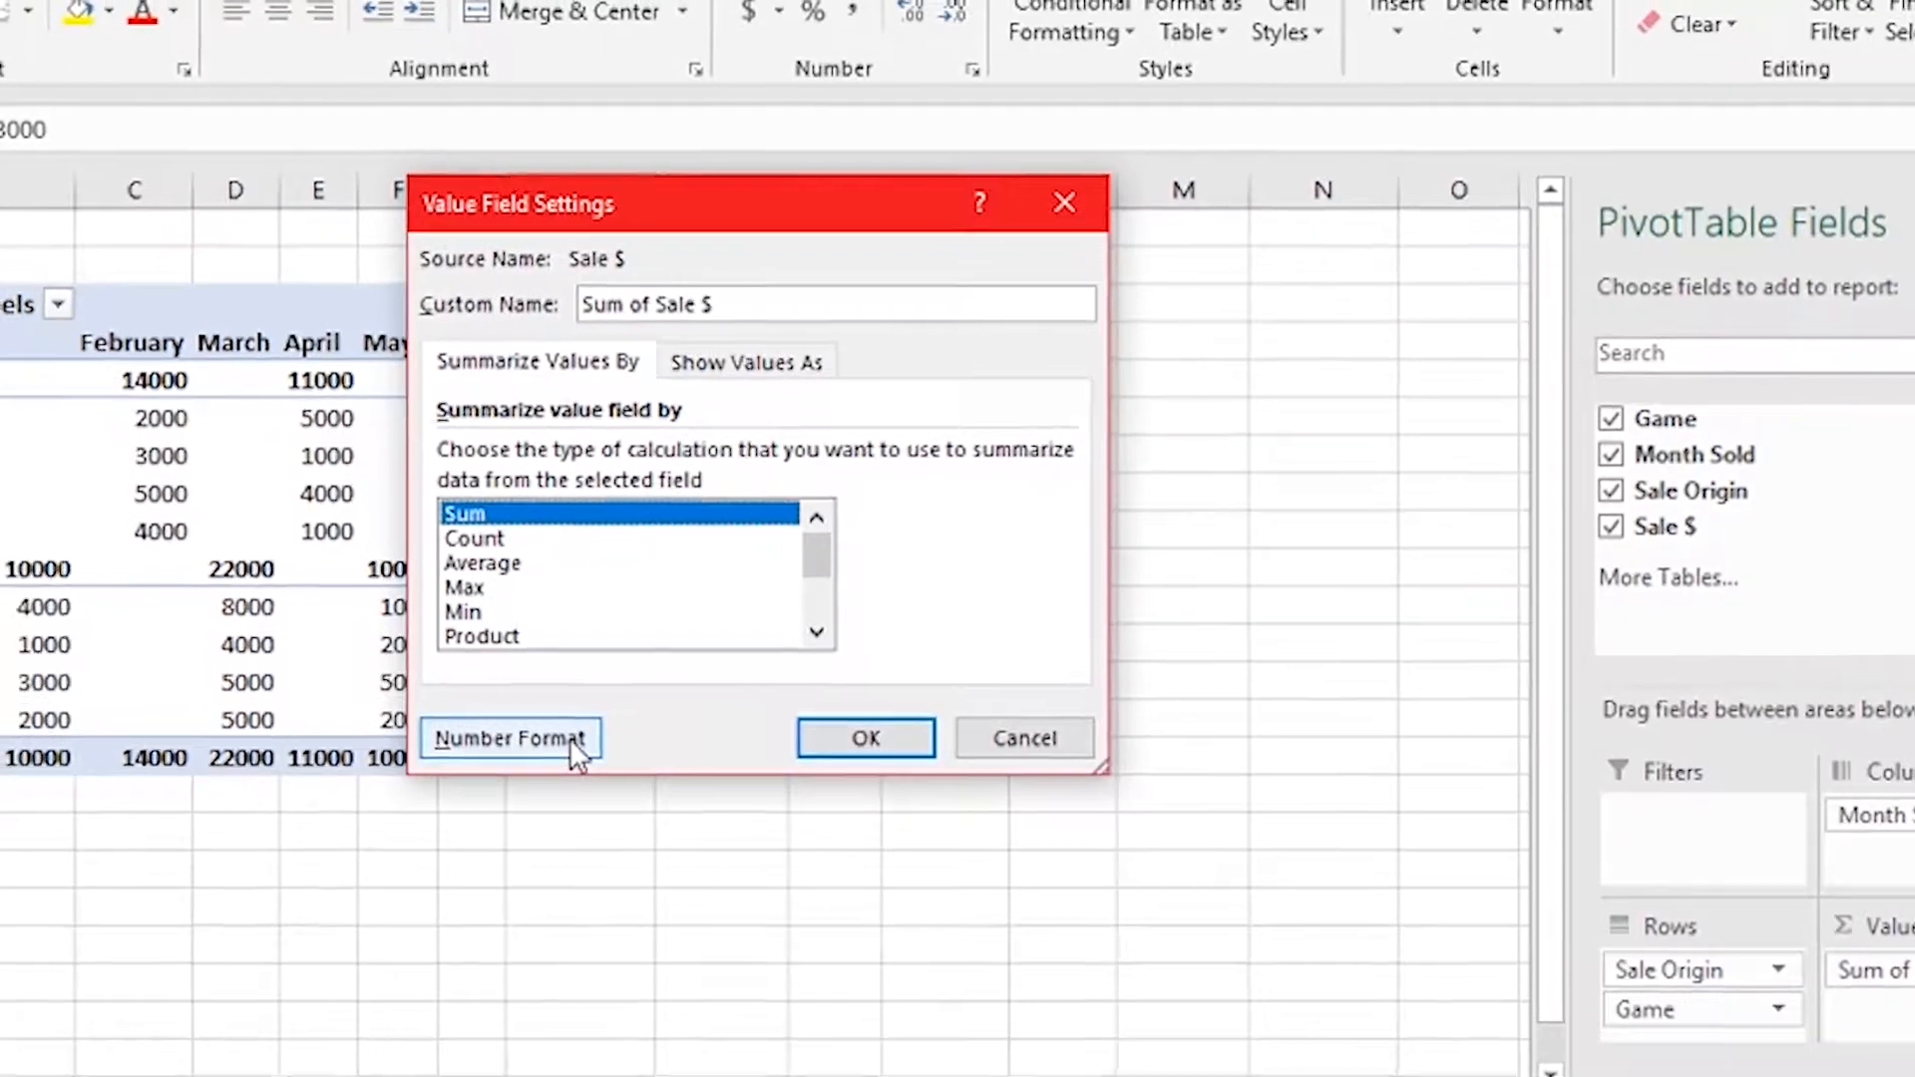
Format the Sum of Sale $ values as Currency with 2 decimal places and the $ symbol, and apply the value field settings
left_click(439, 696)
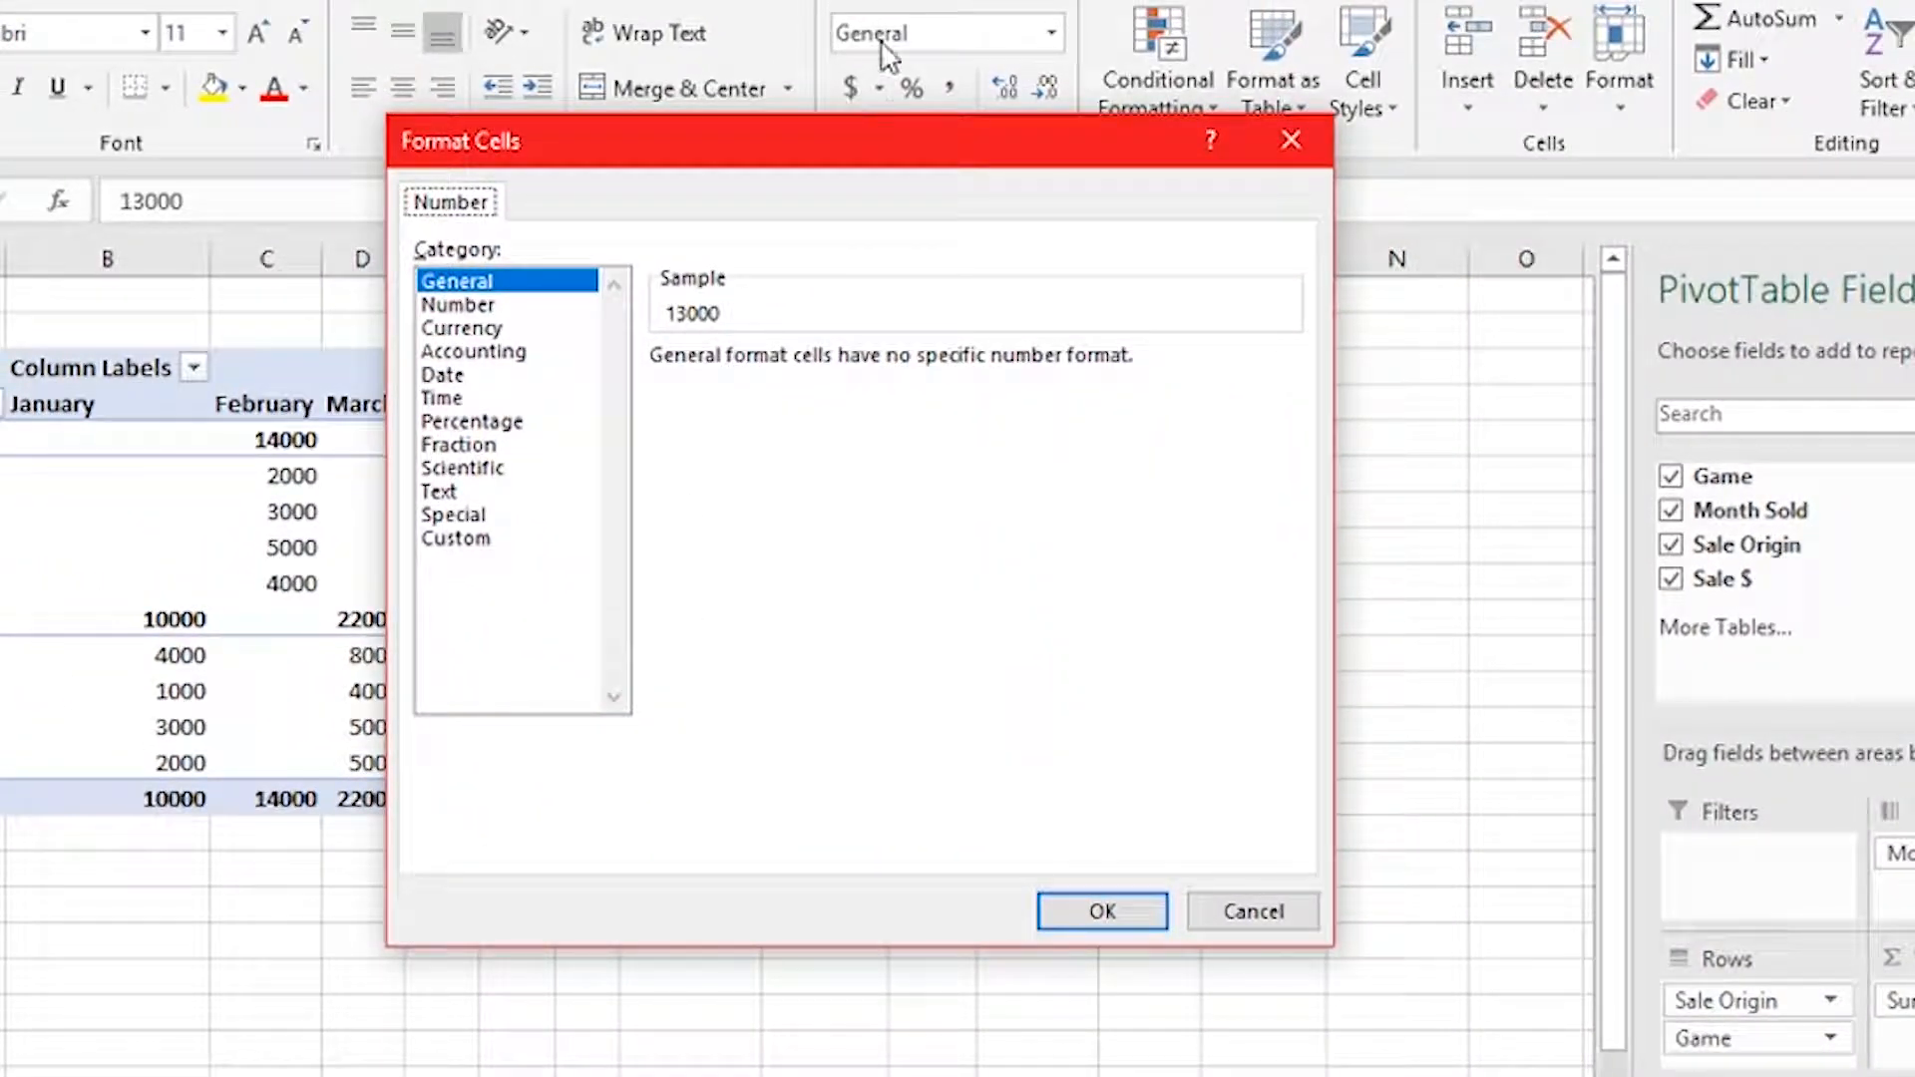
left_click_drag(885, 130, 901, 329)
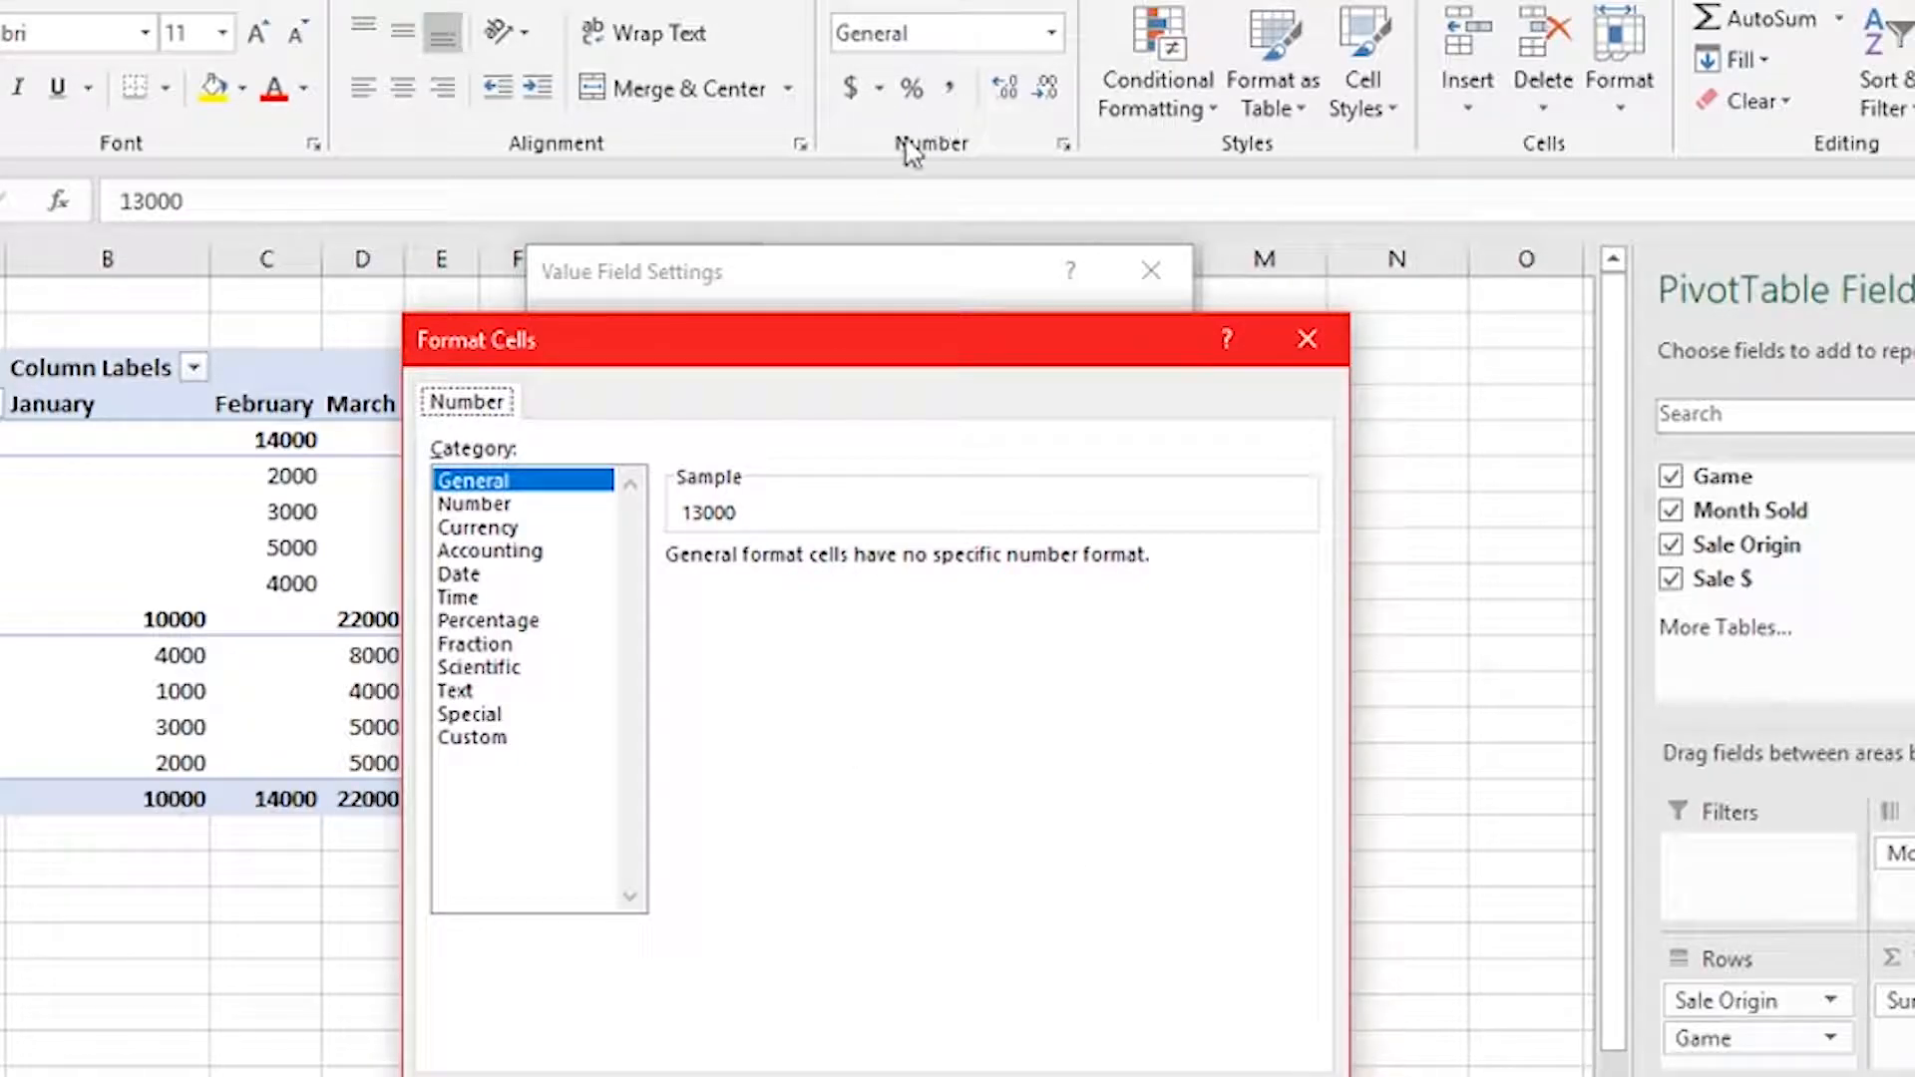
left_click(507, 532)
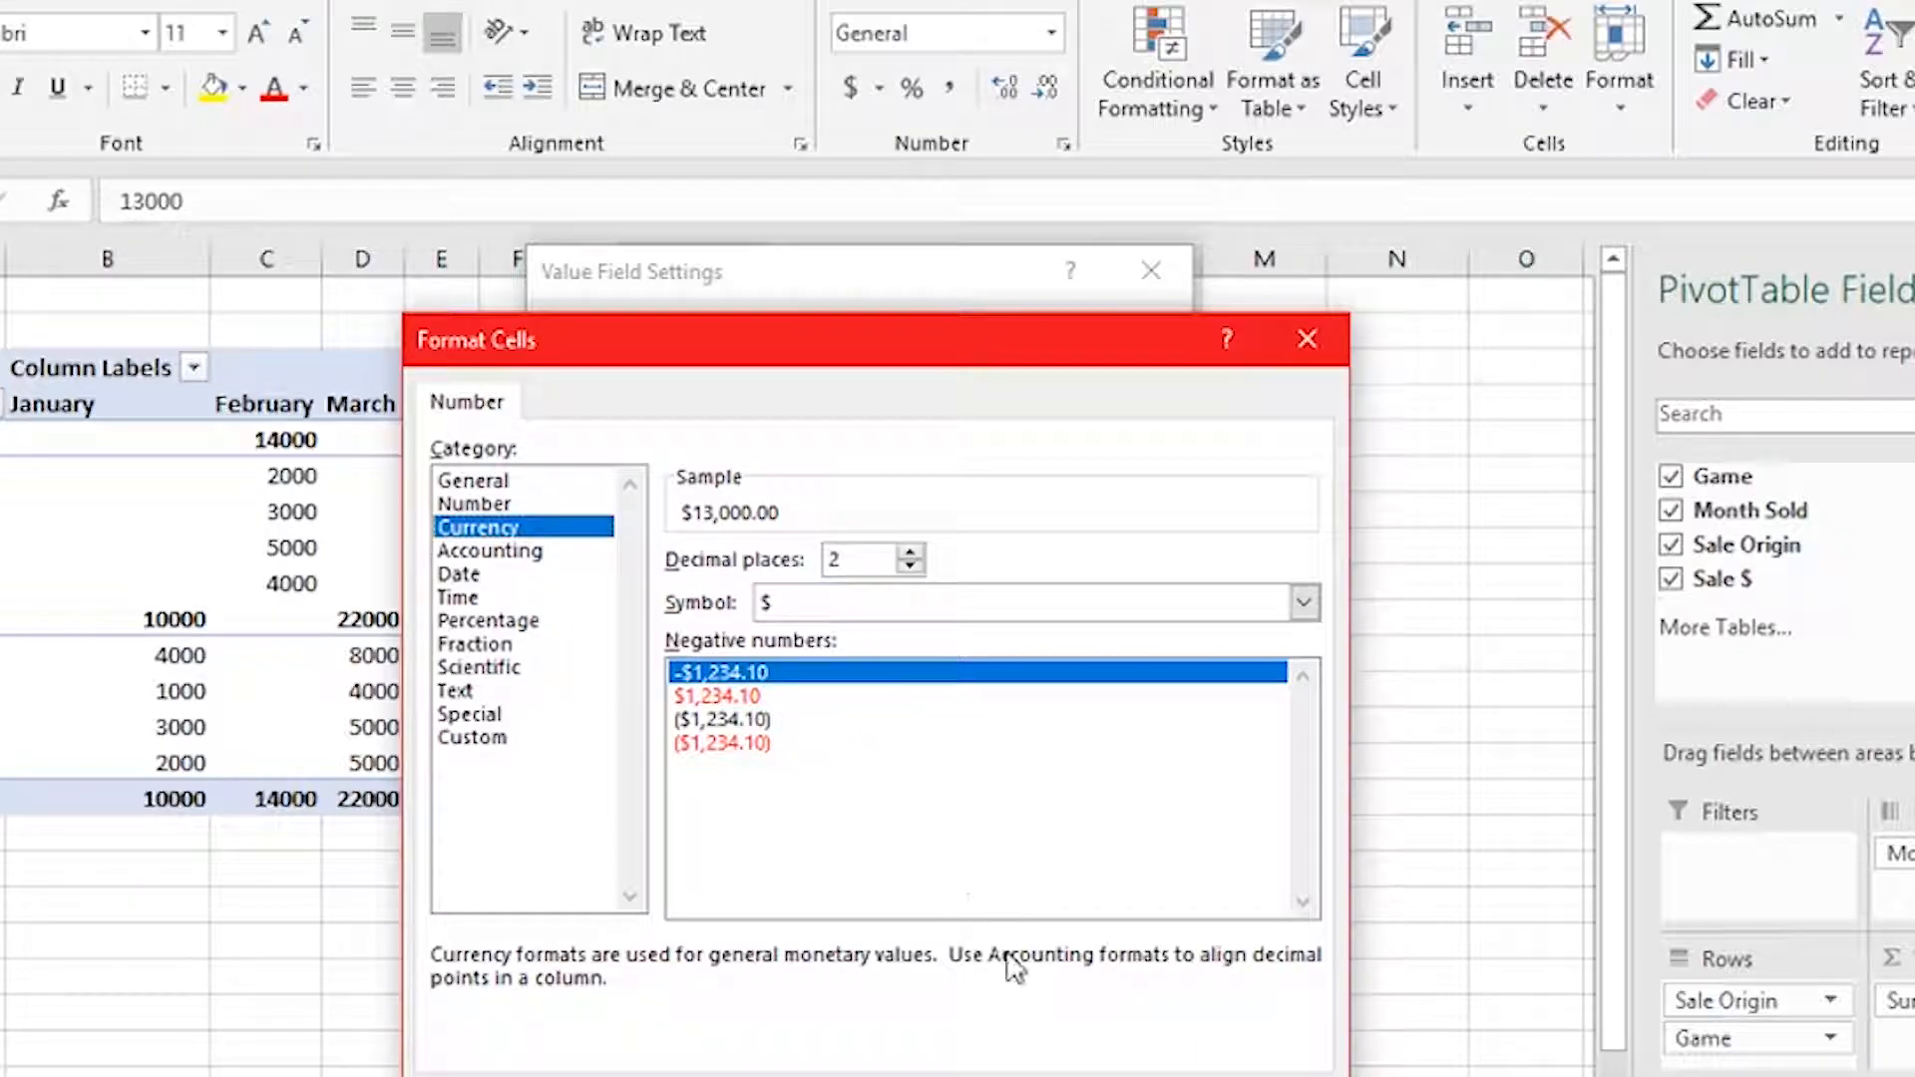
left_click(1075, 1047)
left_click(960, 778)
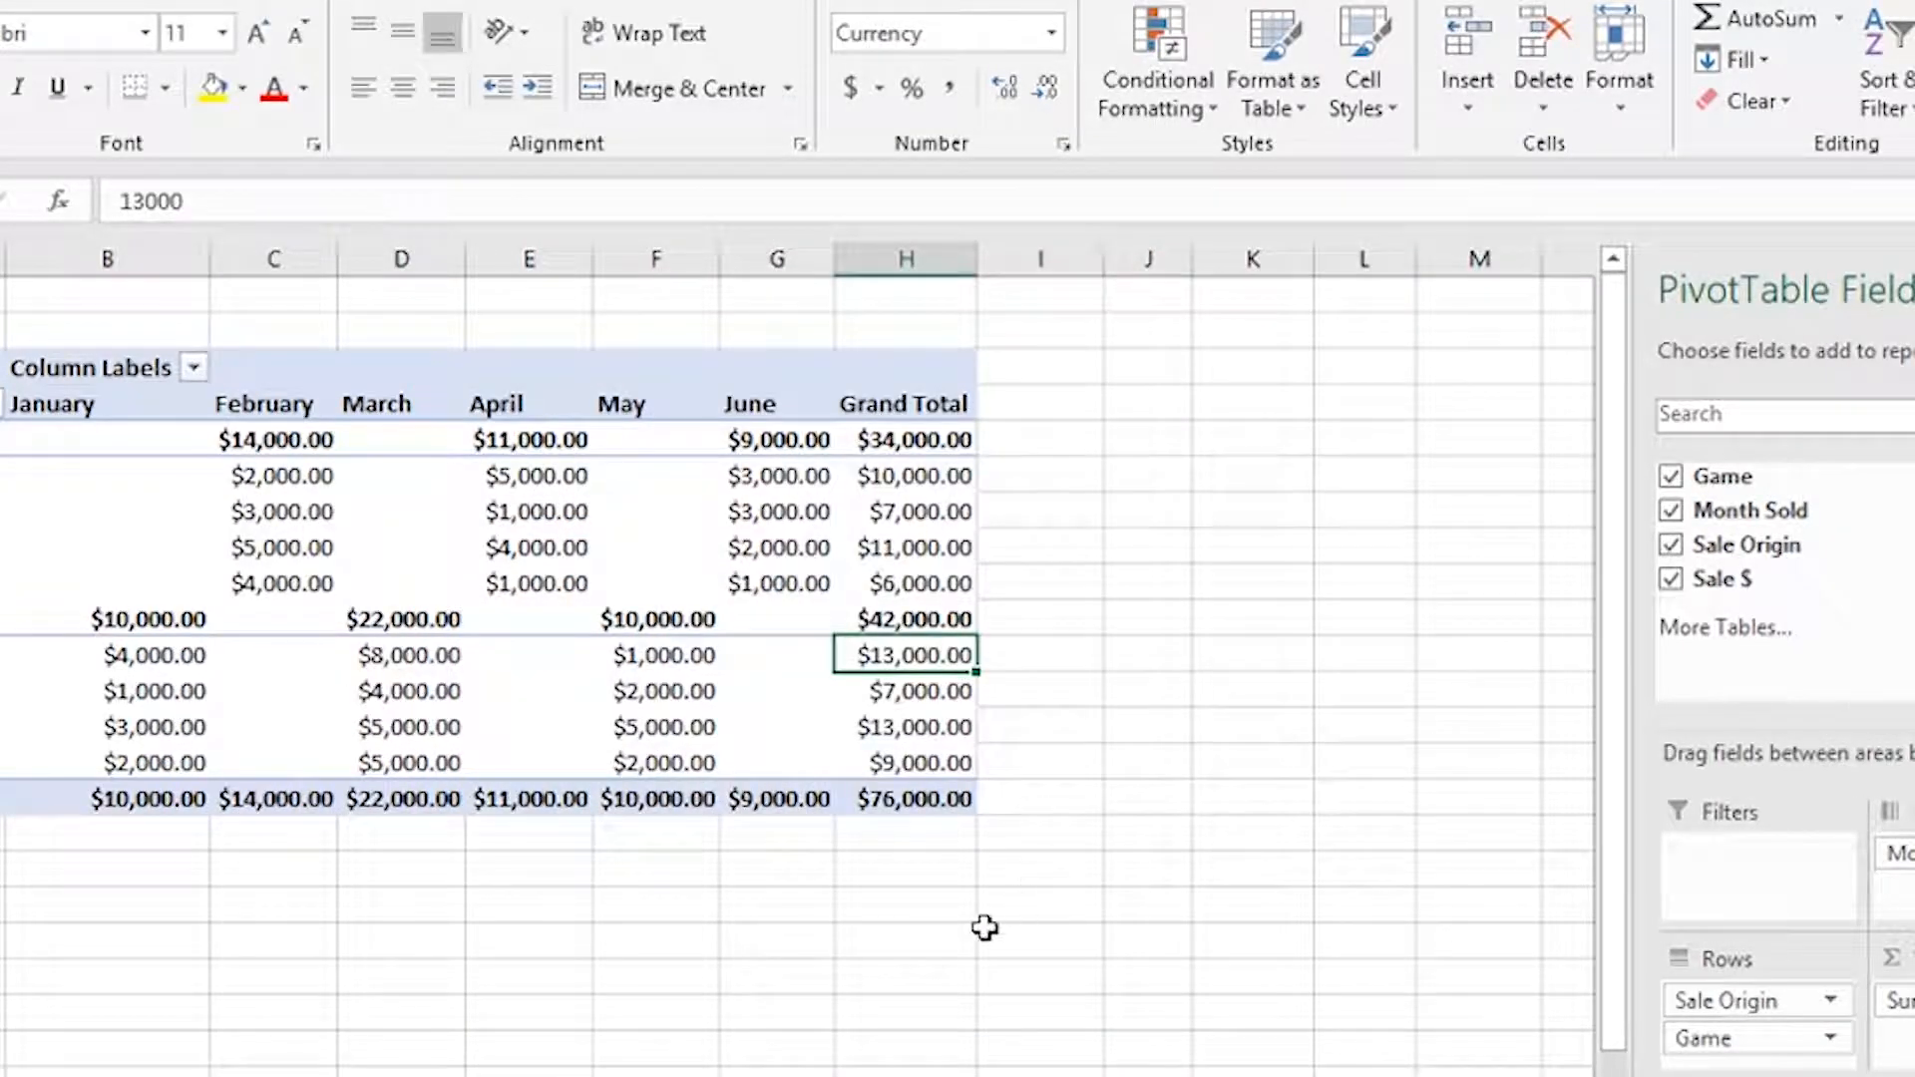
Examine the overall grand total and the February, March and April columns of the PivotTable
left_click(903, 798)
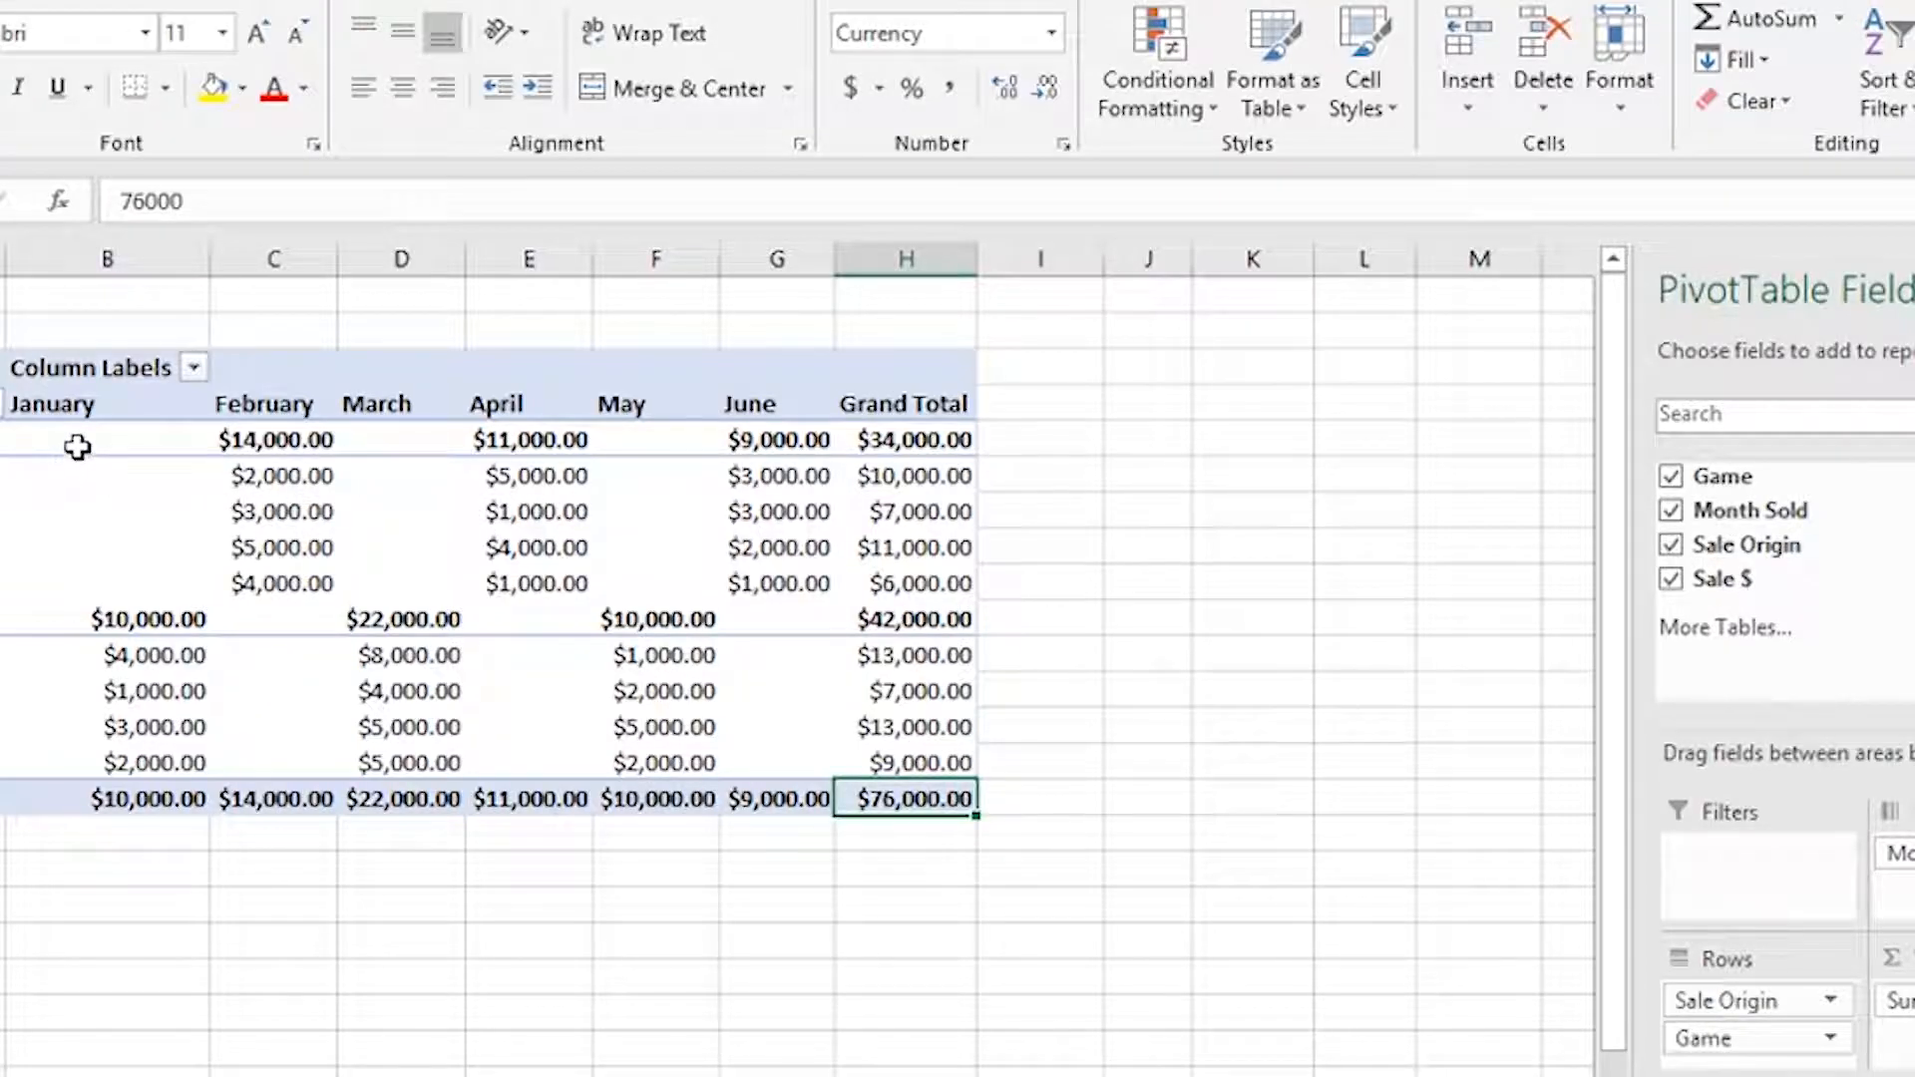
mouse_move(77, 437)
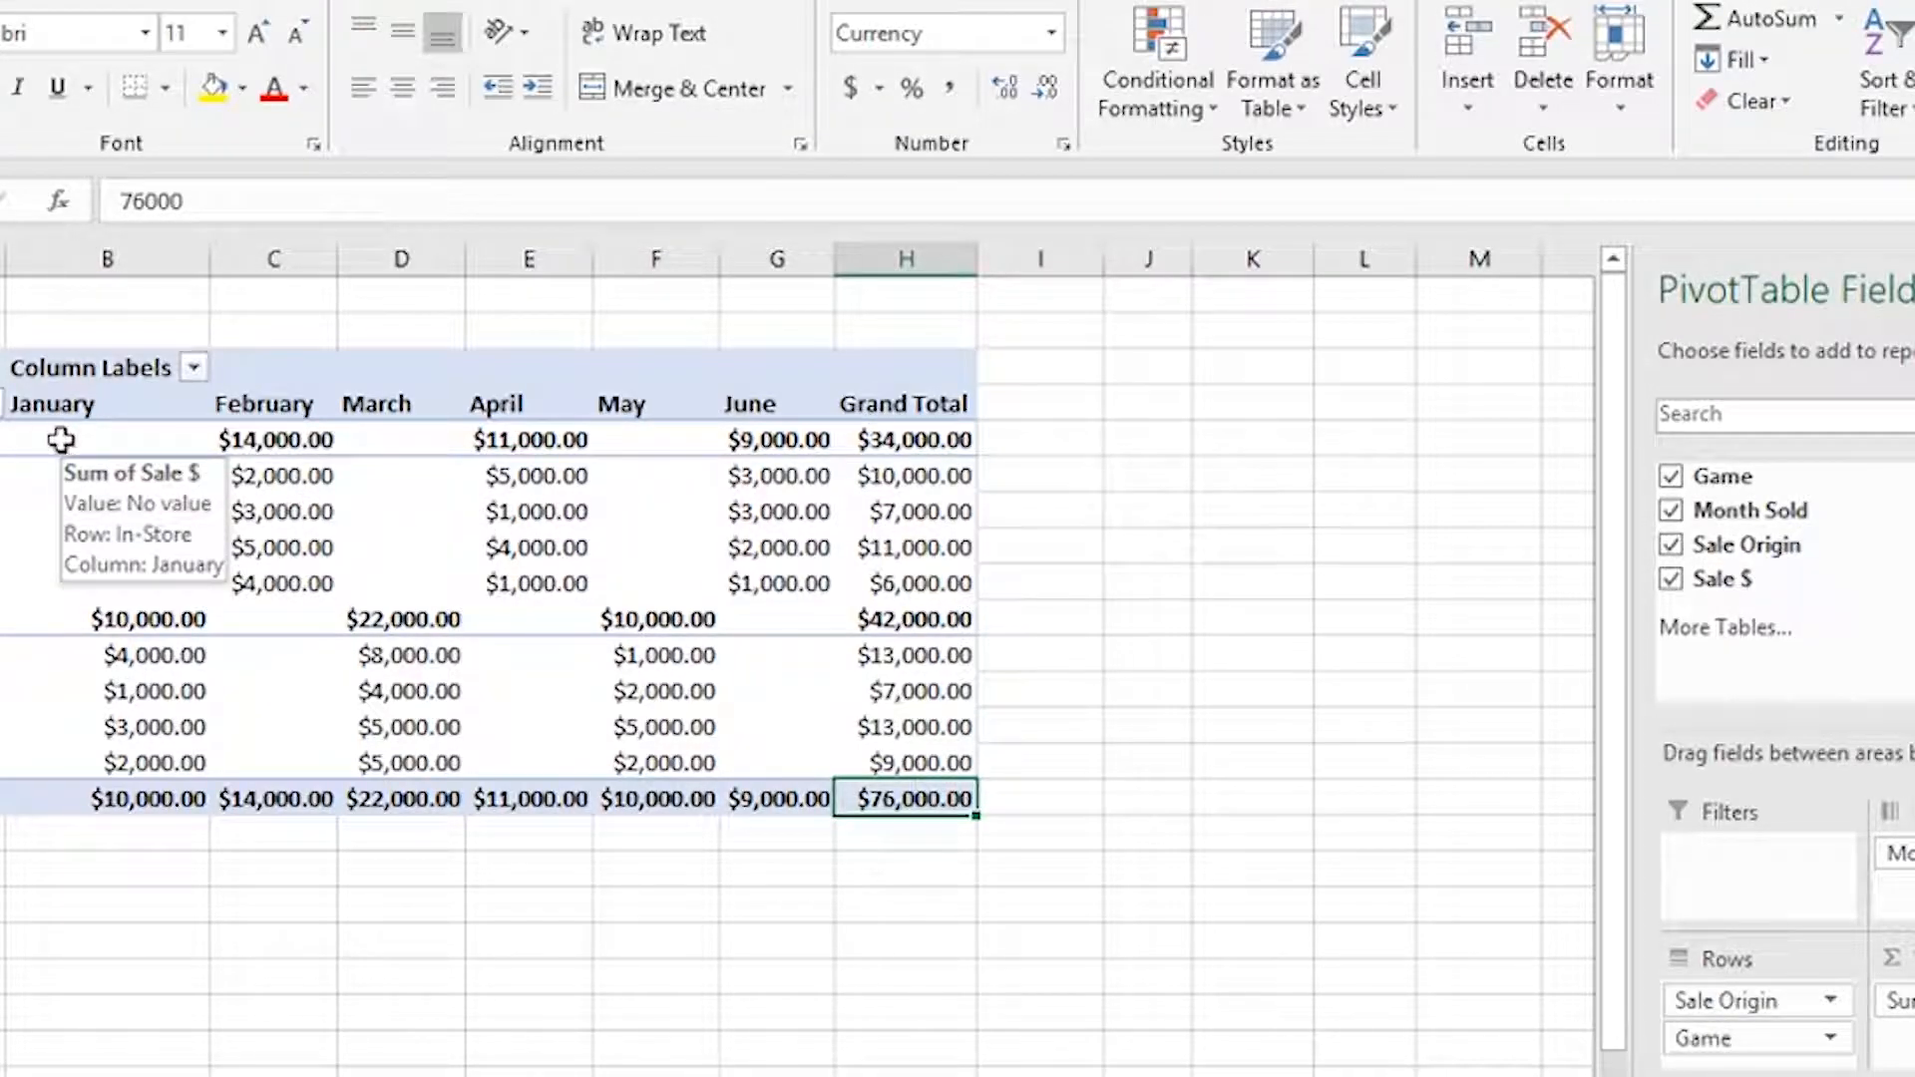
mouse_move(278, 440)
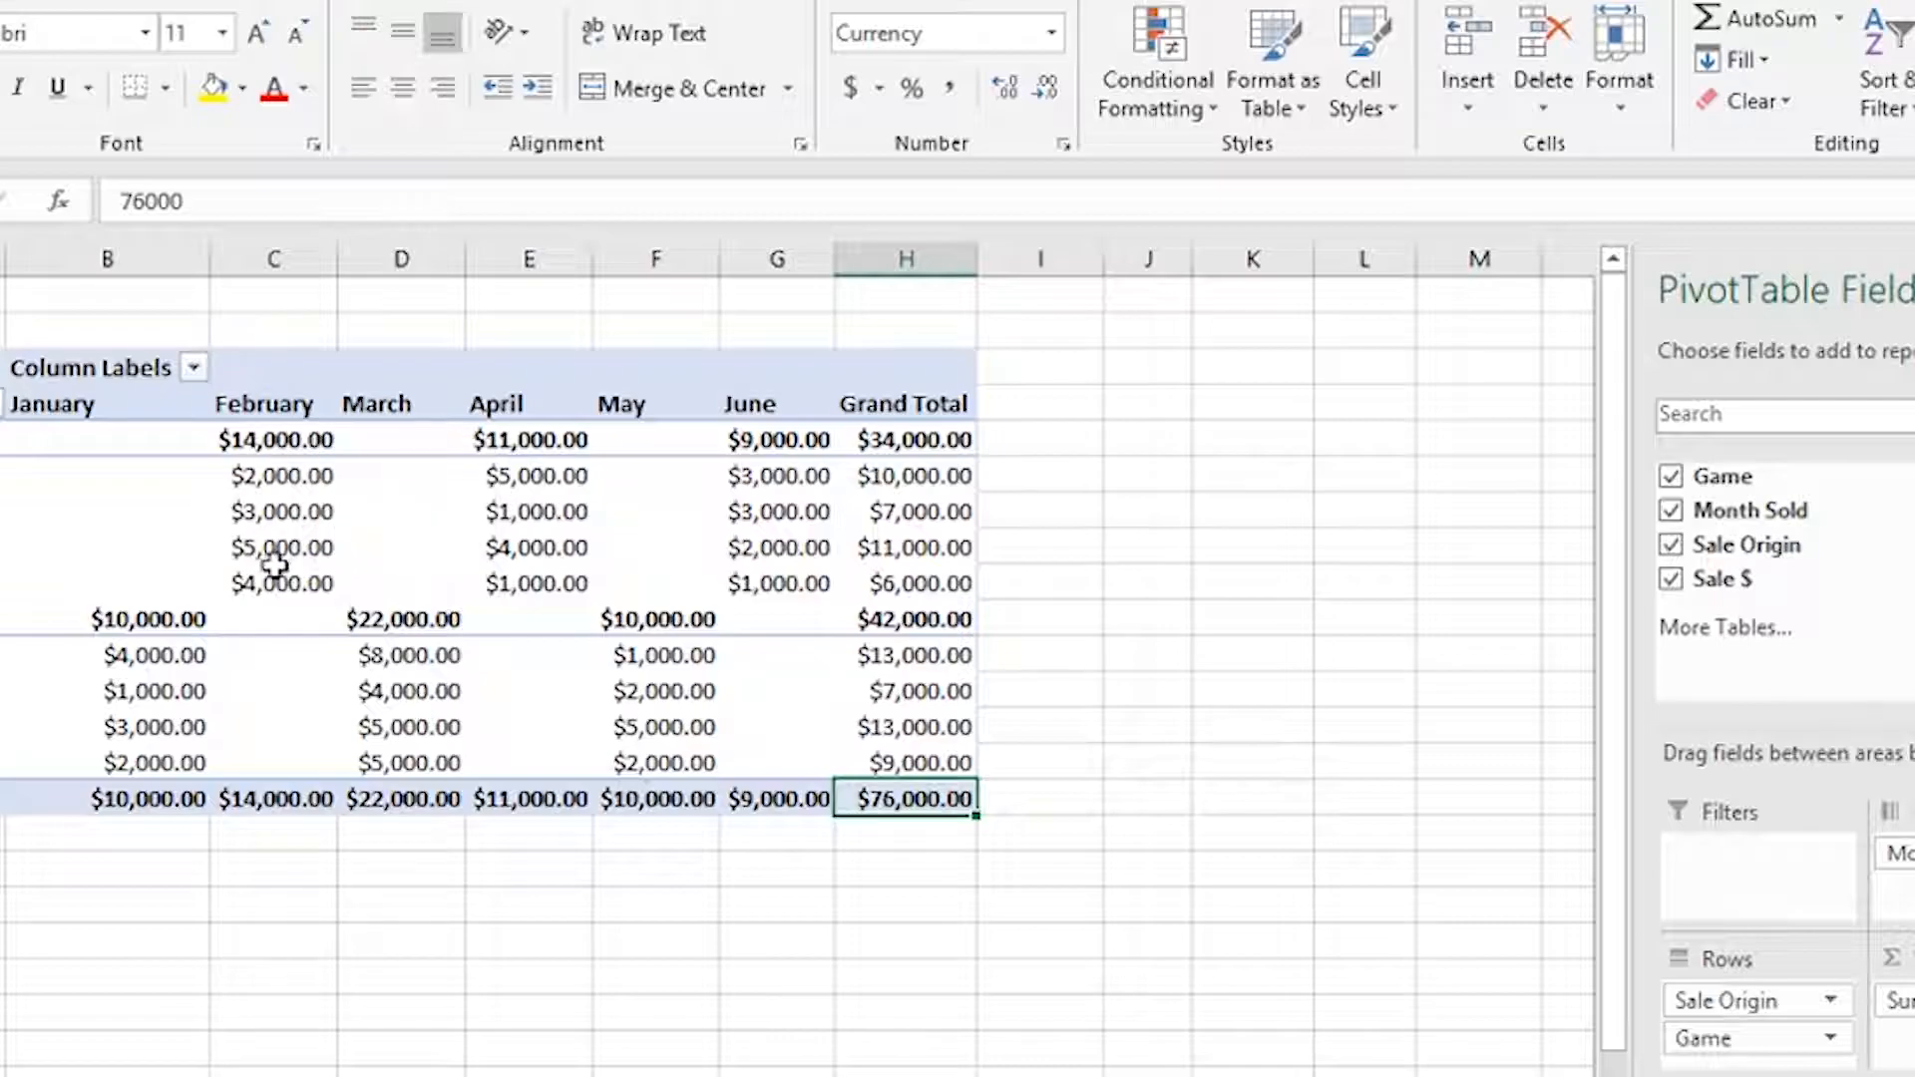
left_click_drag(306, 793, 270, 432)
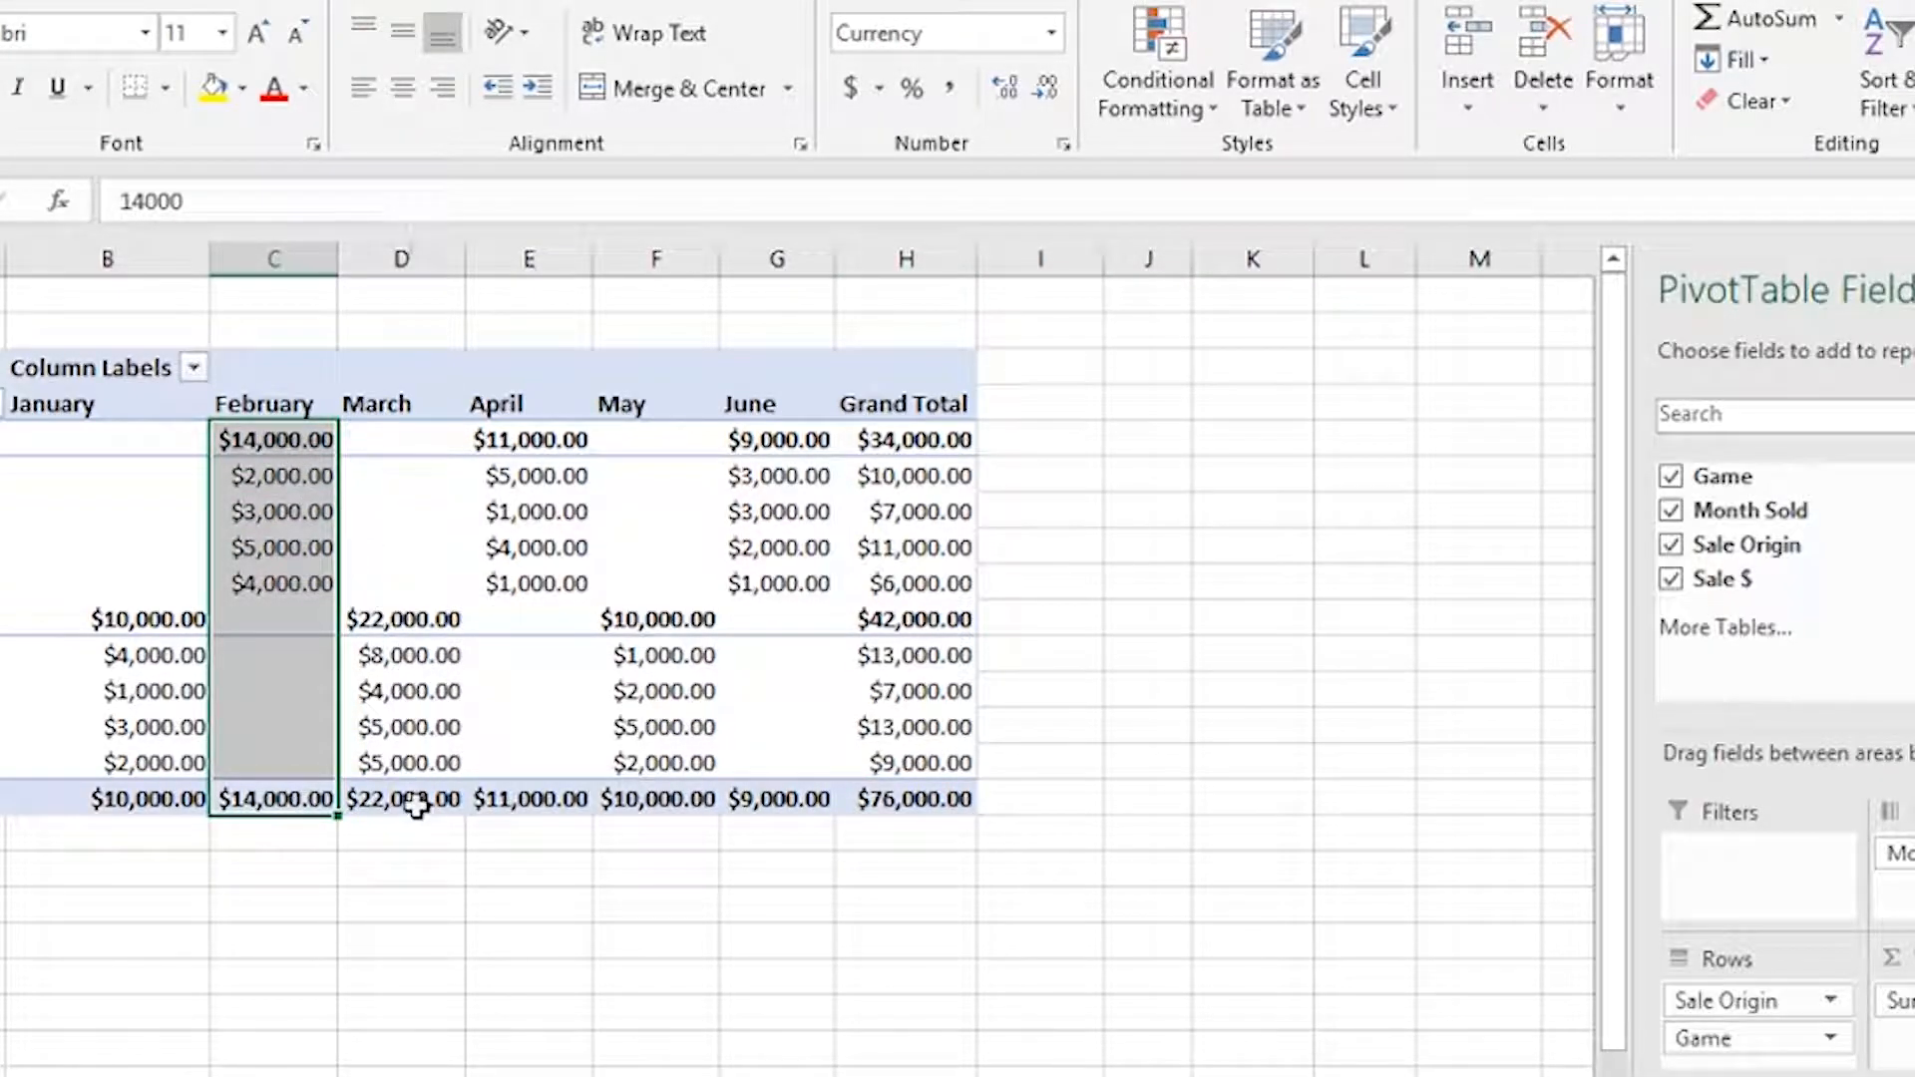
left_click(404, 259)
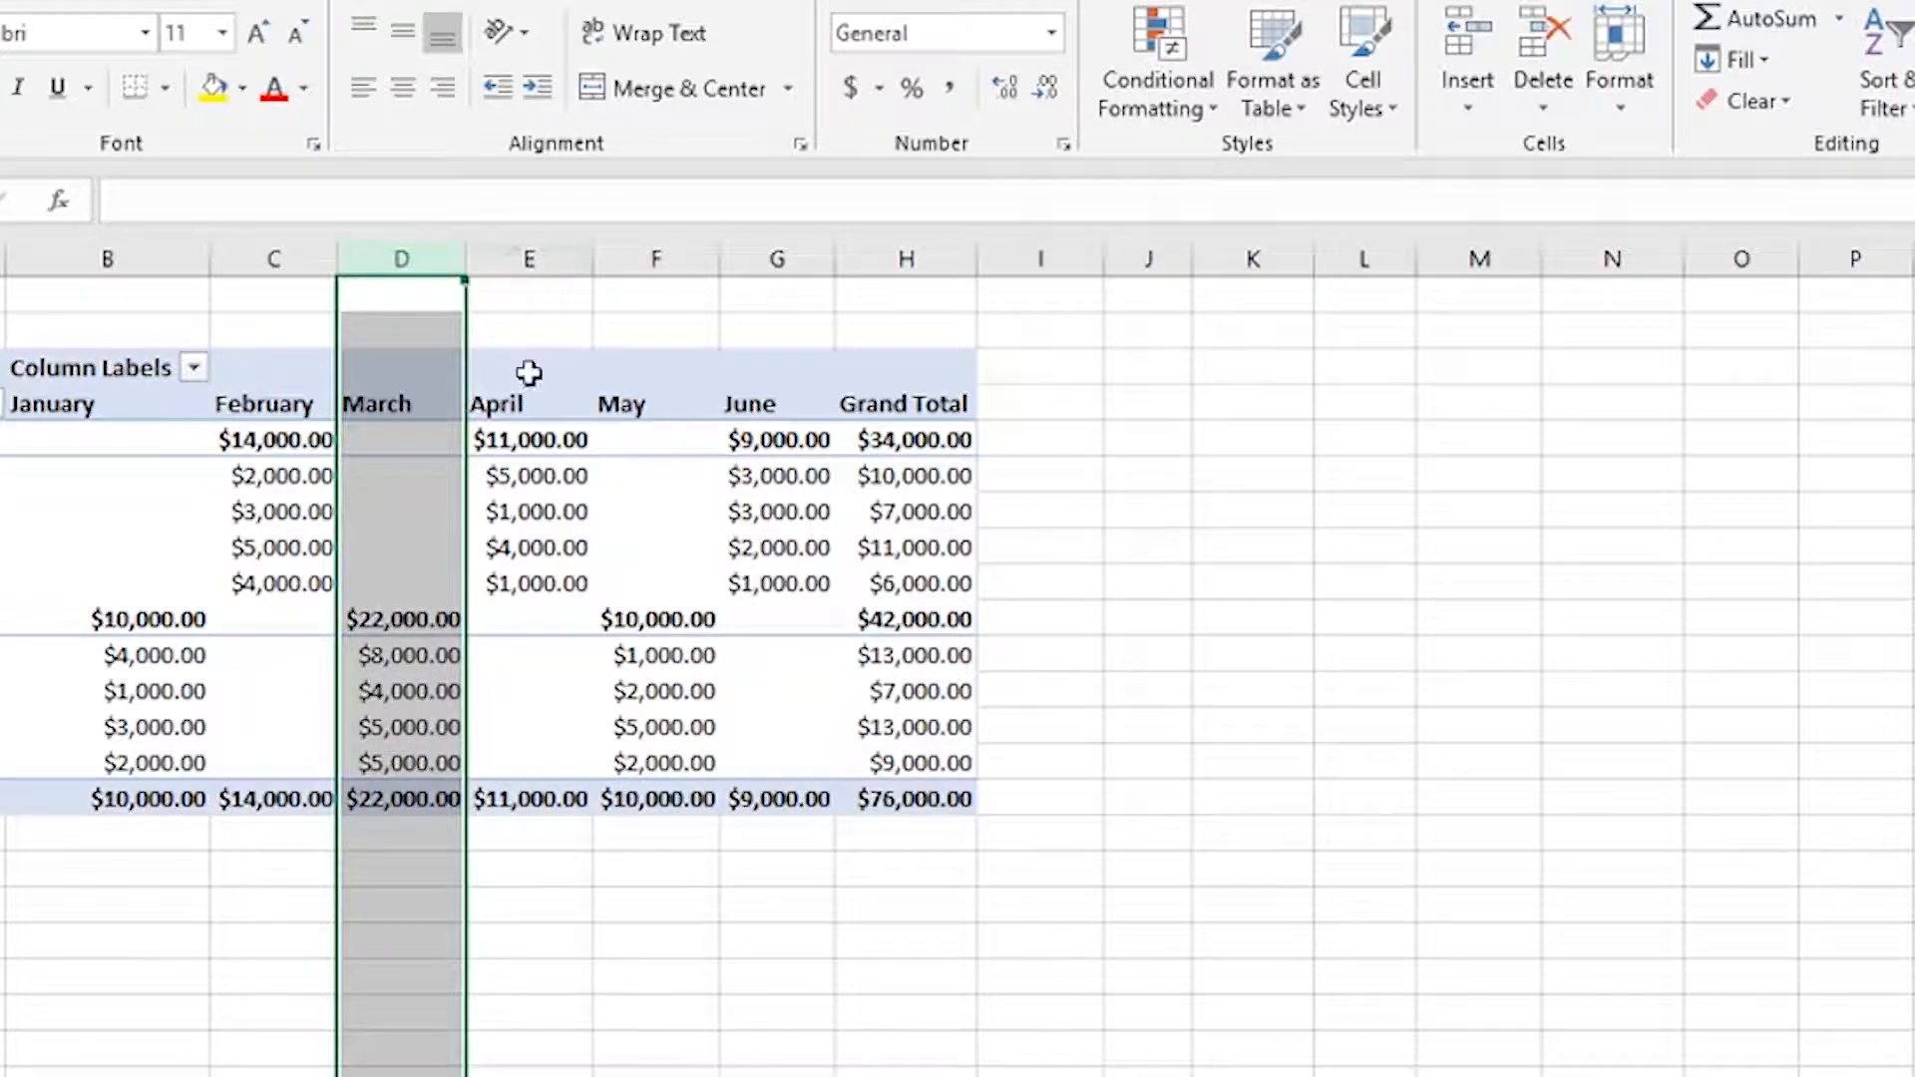
left_click(531, 259)
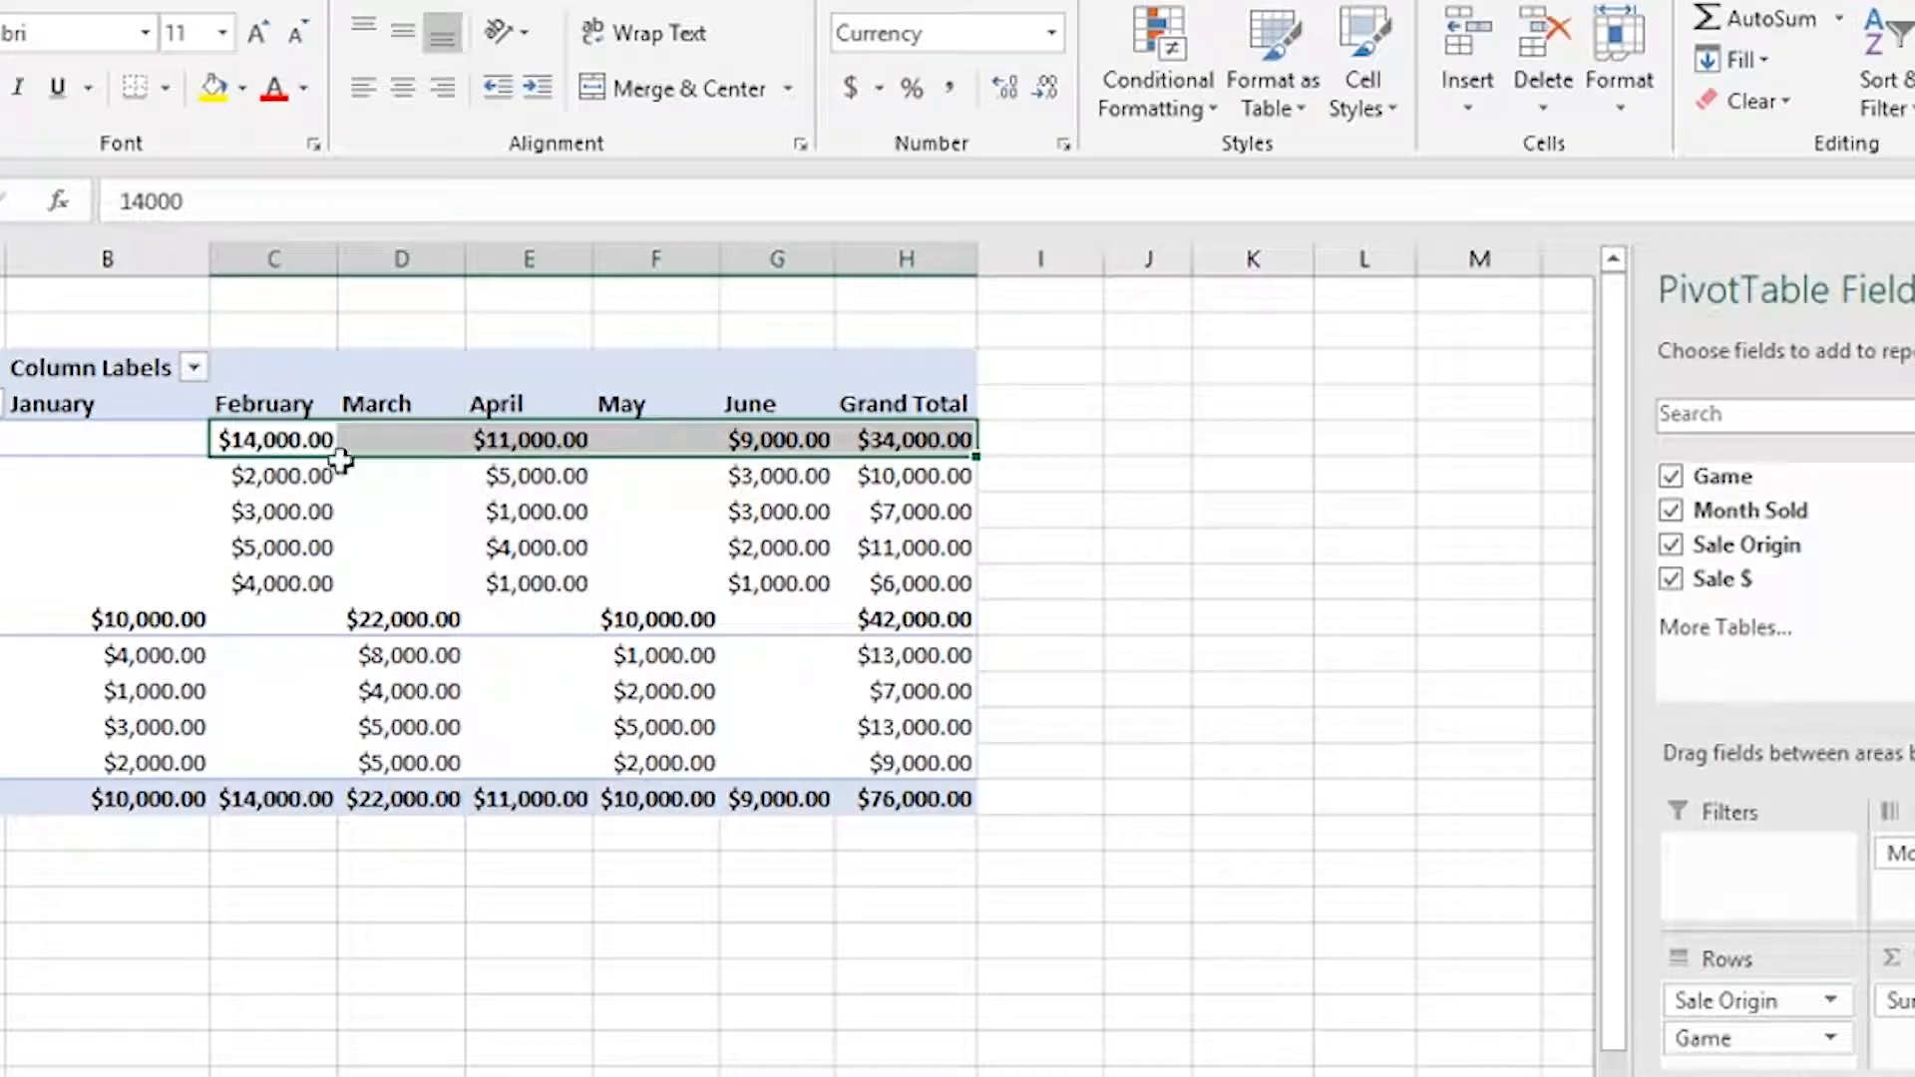
Review the In-Store and Online subtotal rows, the overall grand total and the June column heading
key("ctrl+shift+Right")
key("ctrl+shift+Right")
key("ctrl+shift+Right")
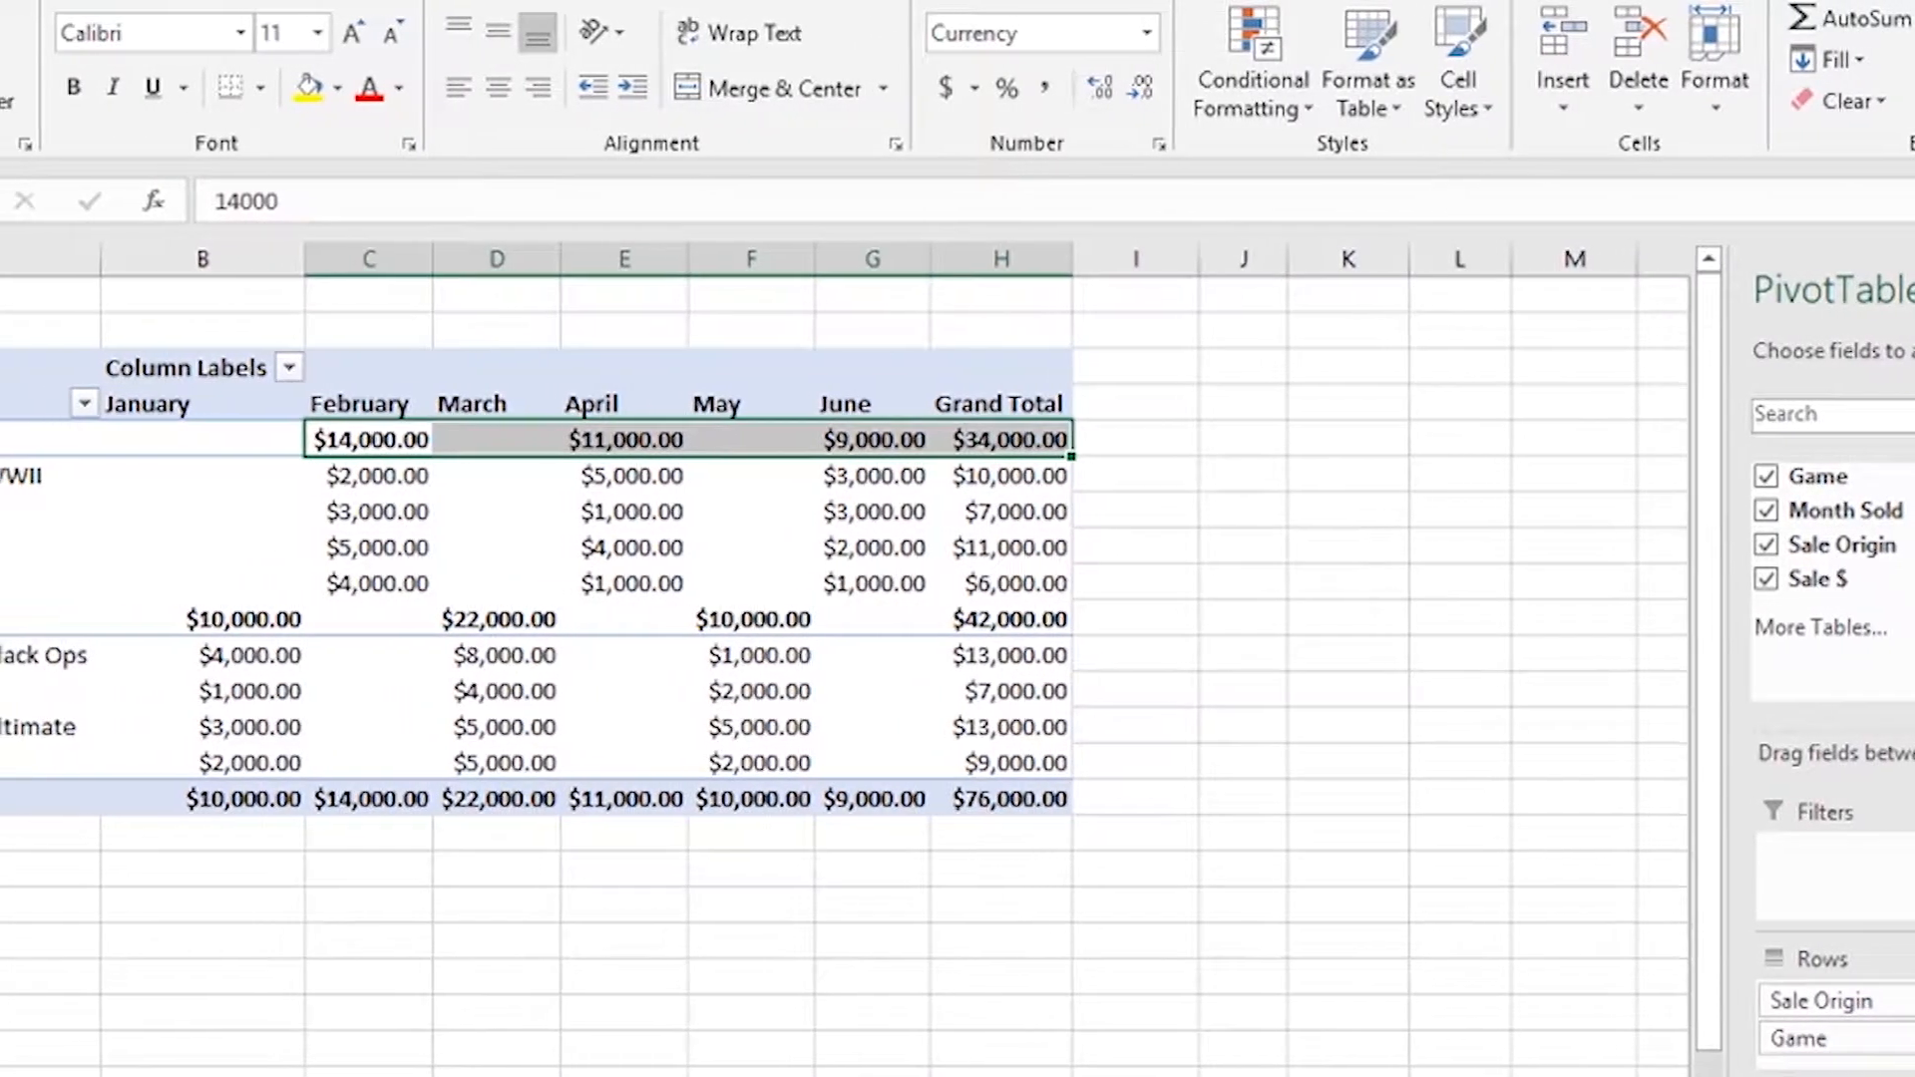
left_click(981, 439)
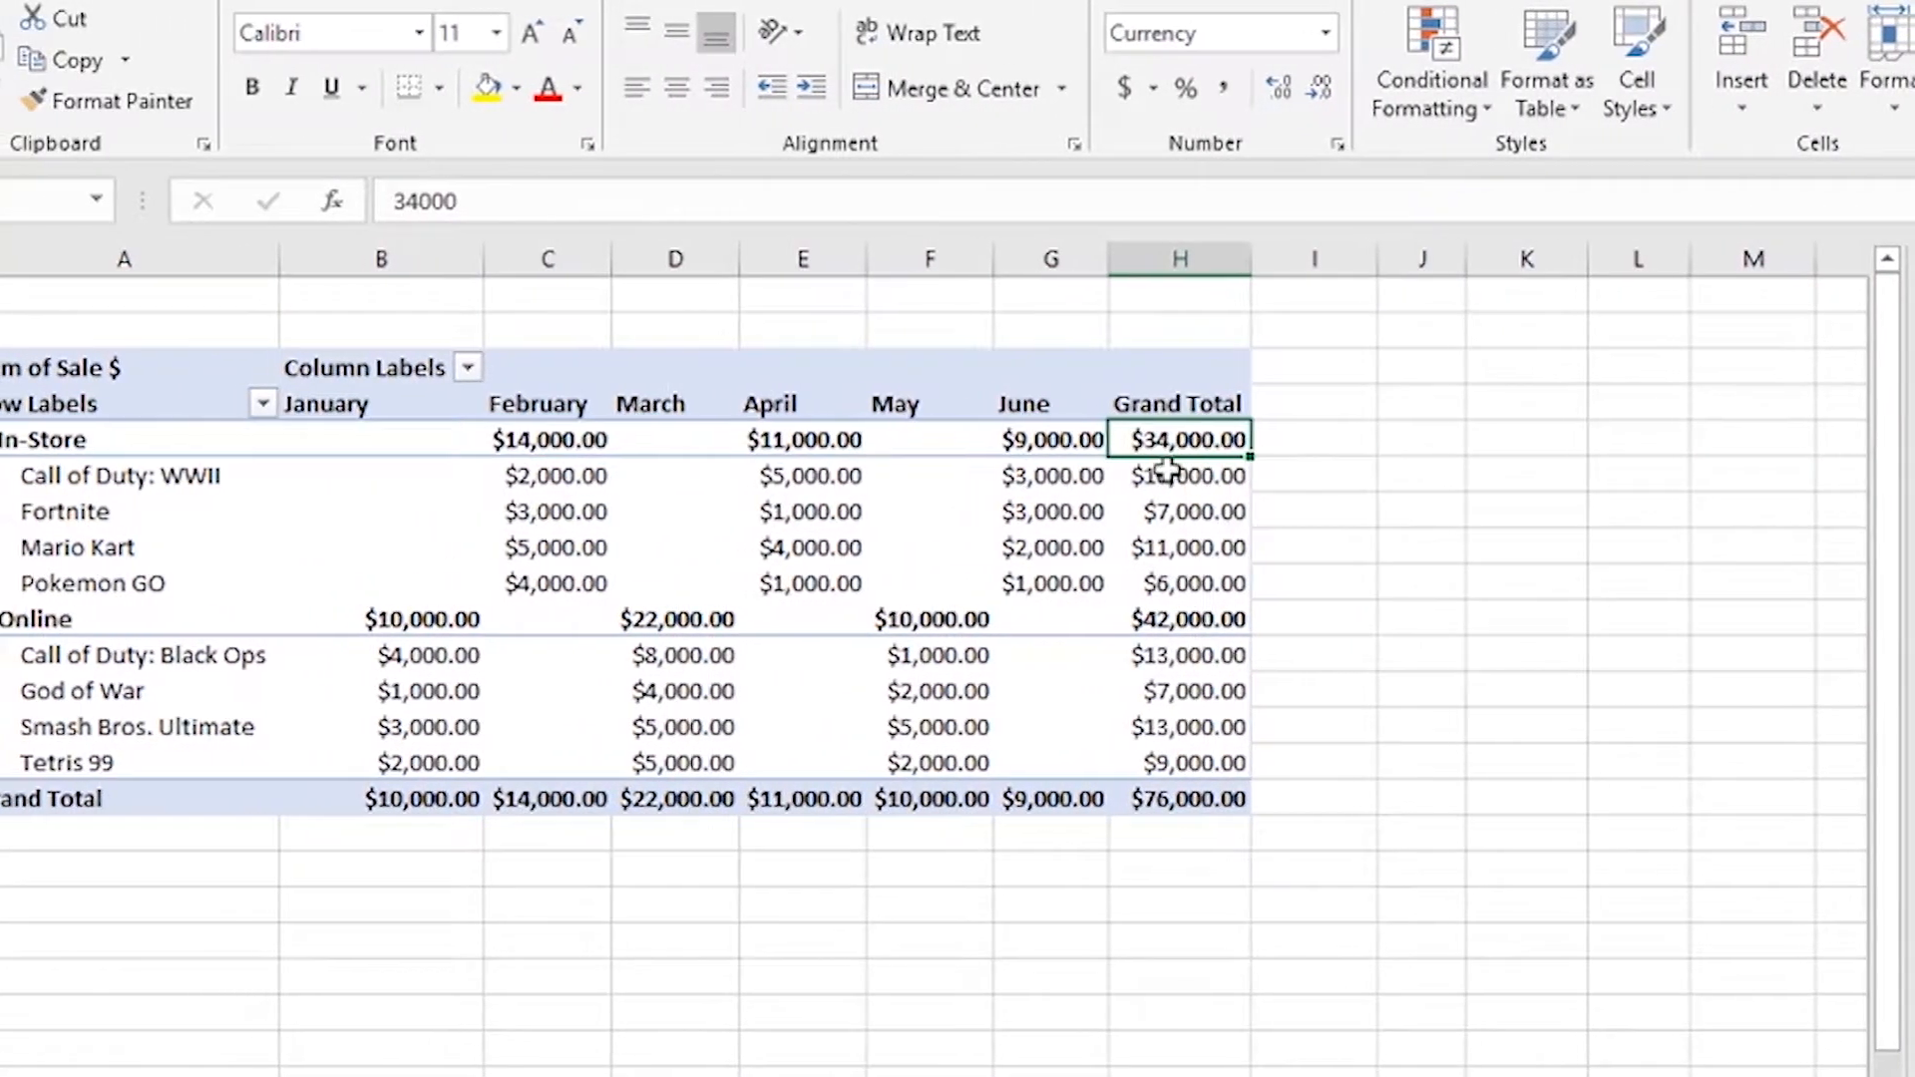
left_click_drag(1252, 619, 233, 616)
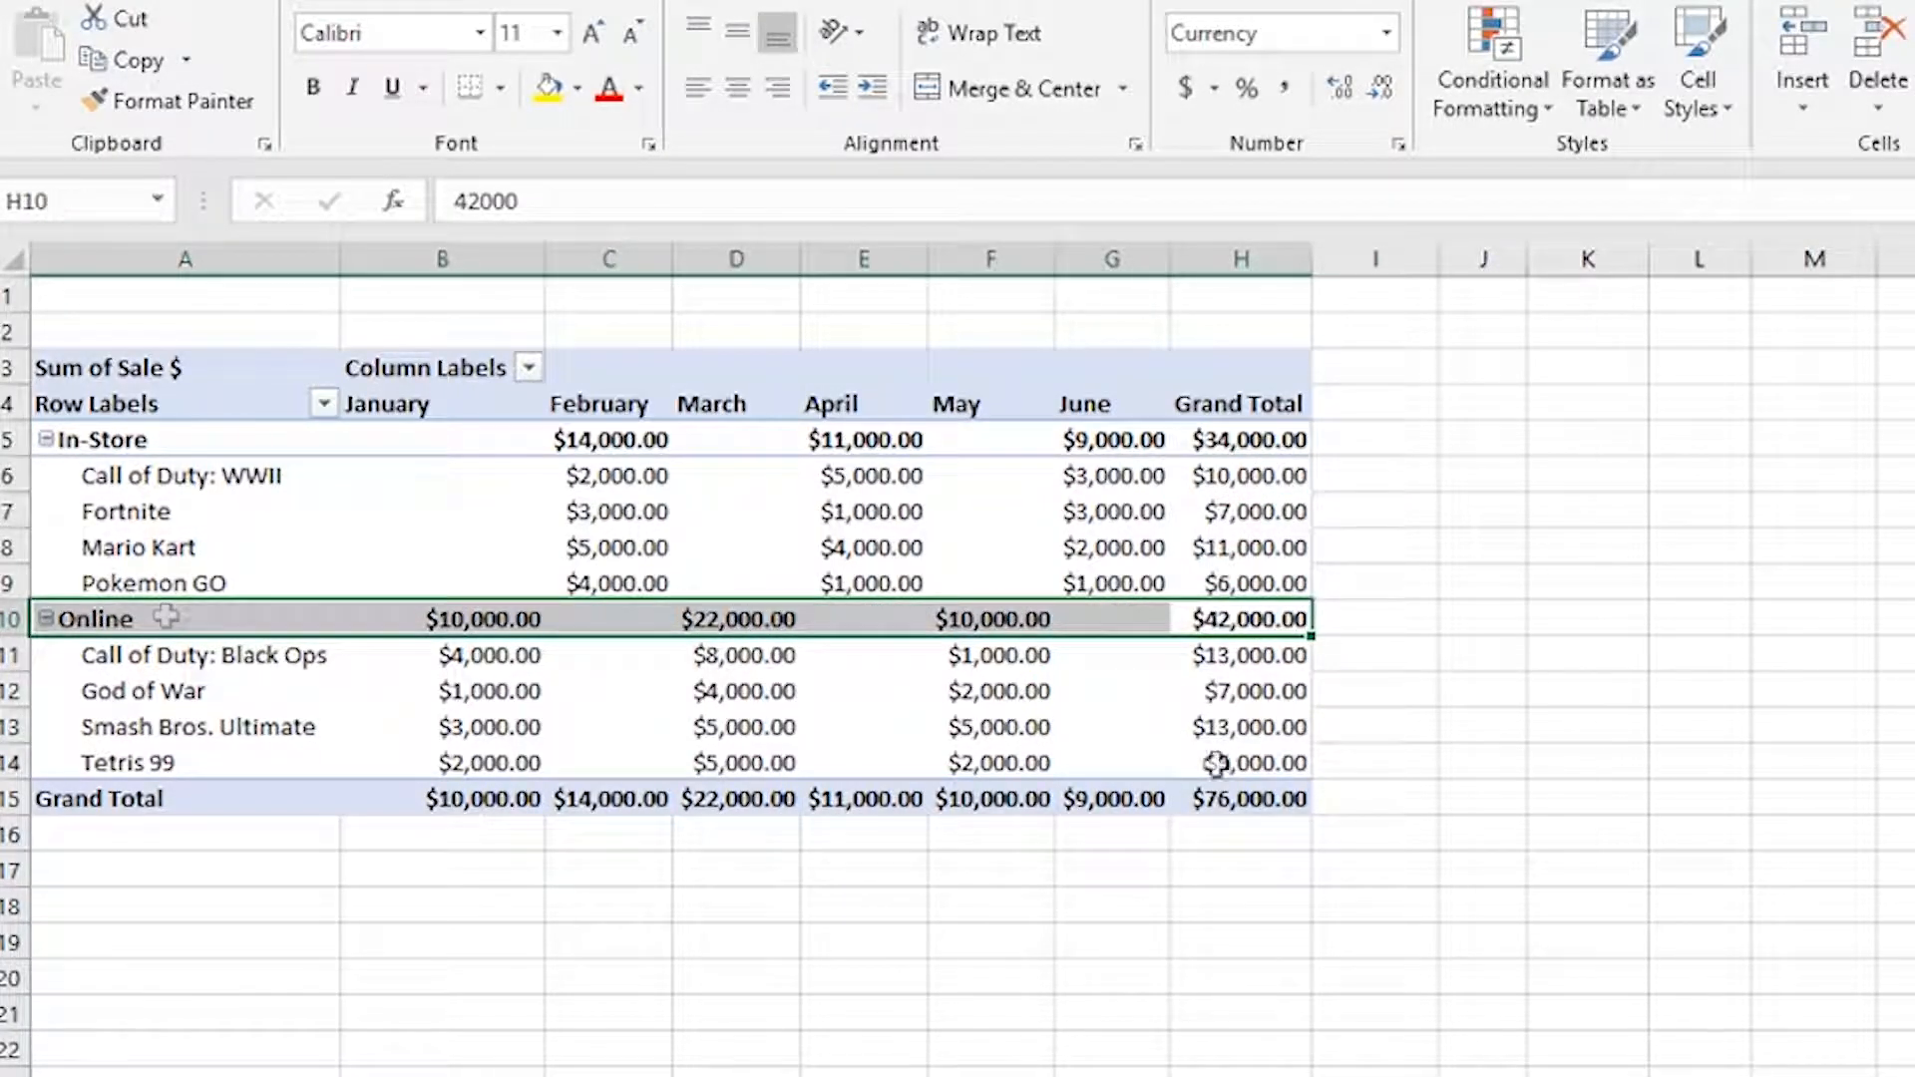
left_click(1268, 796)
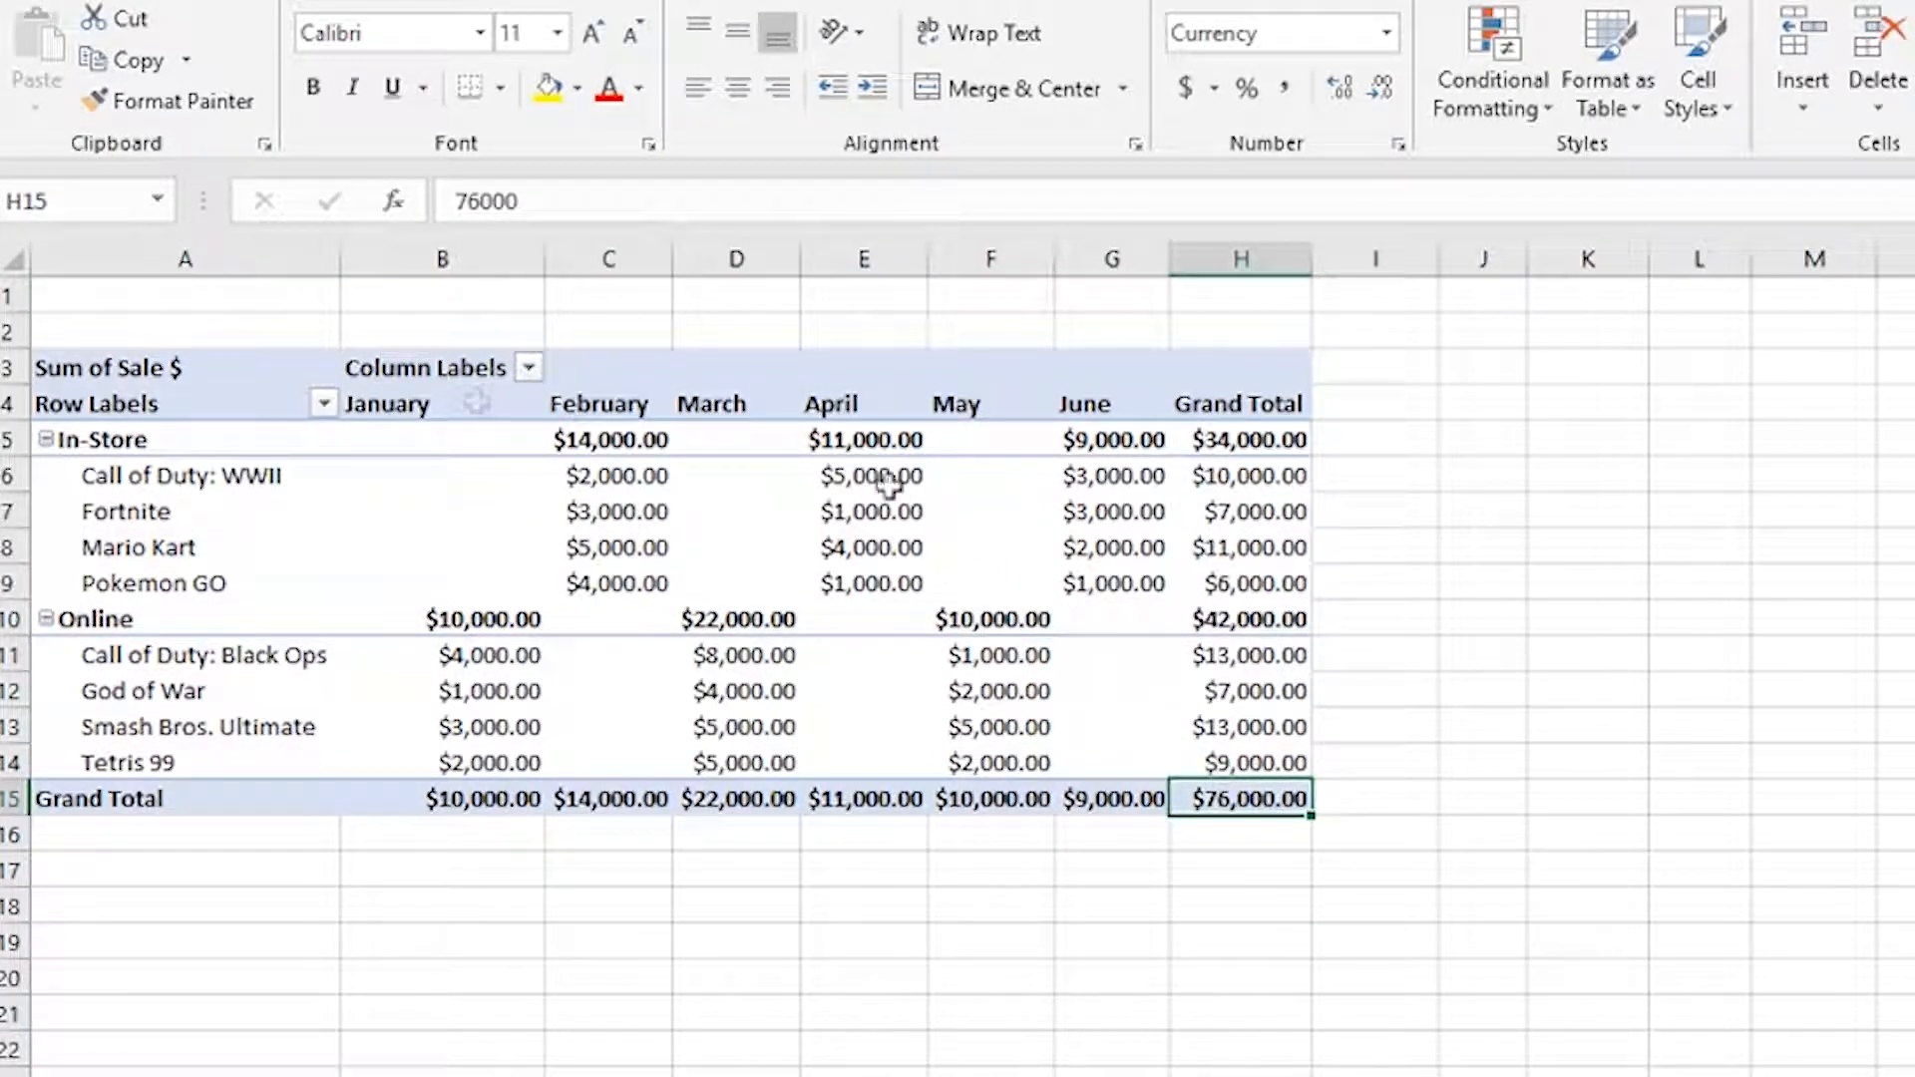
left_click(1077, 405)
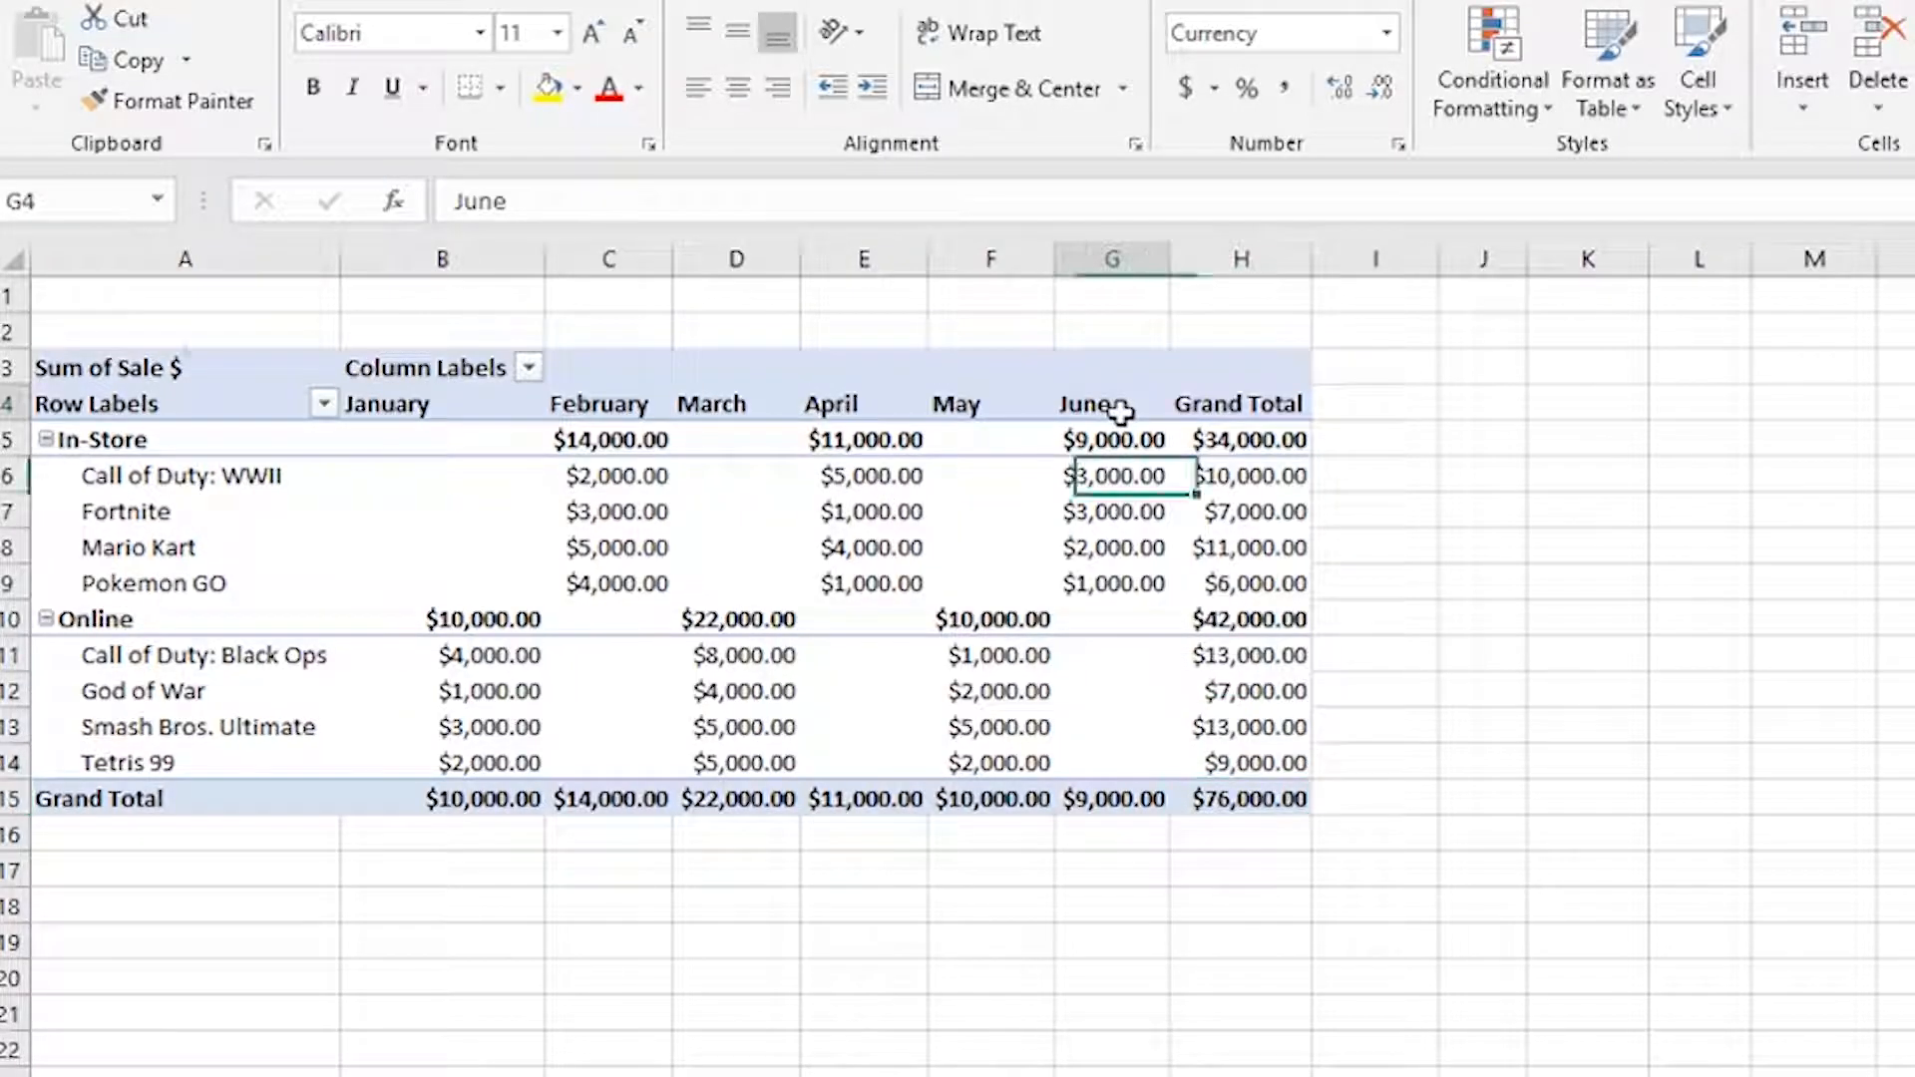
Remove the Month Sold and Sale Origin fields from the PivotTable
left_click_drag(141, 368, 1254, 796)
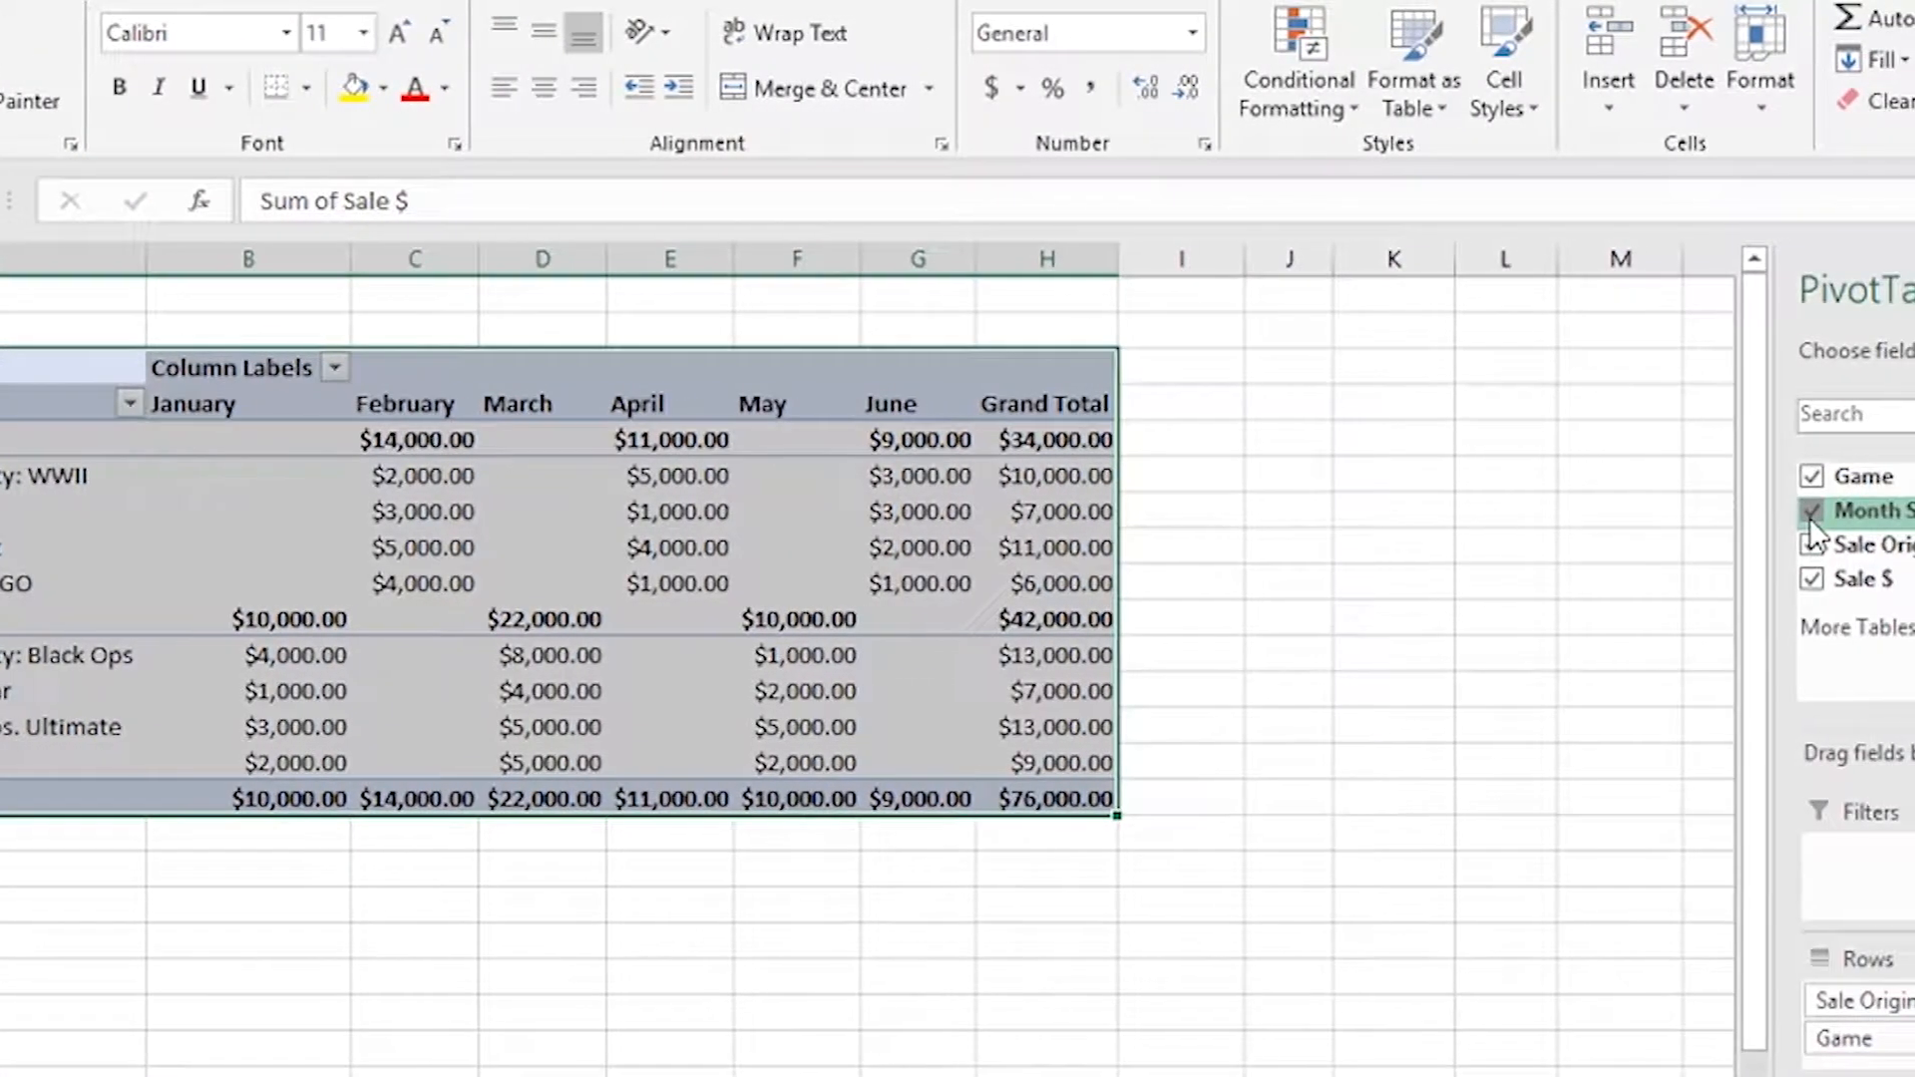
left_click(1813, 512)
left_click(1814, 545)
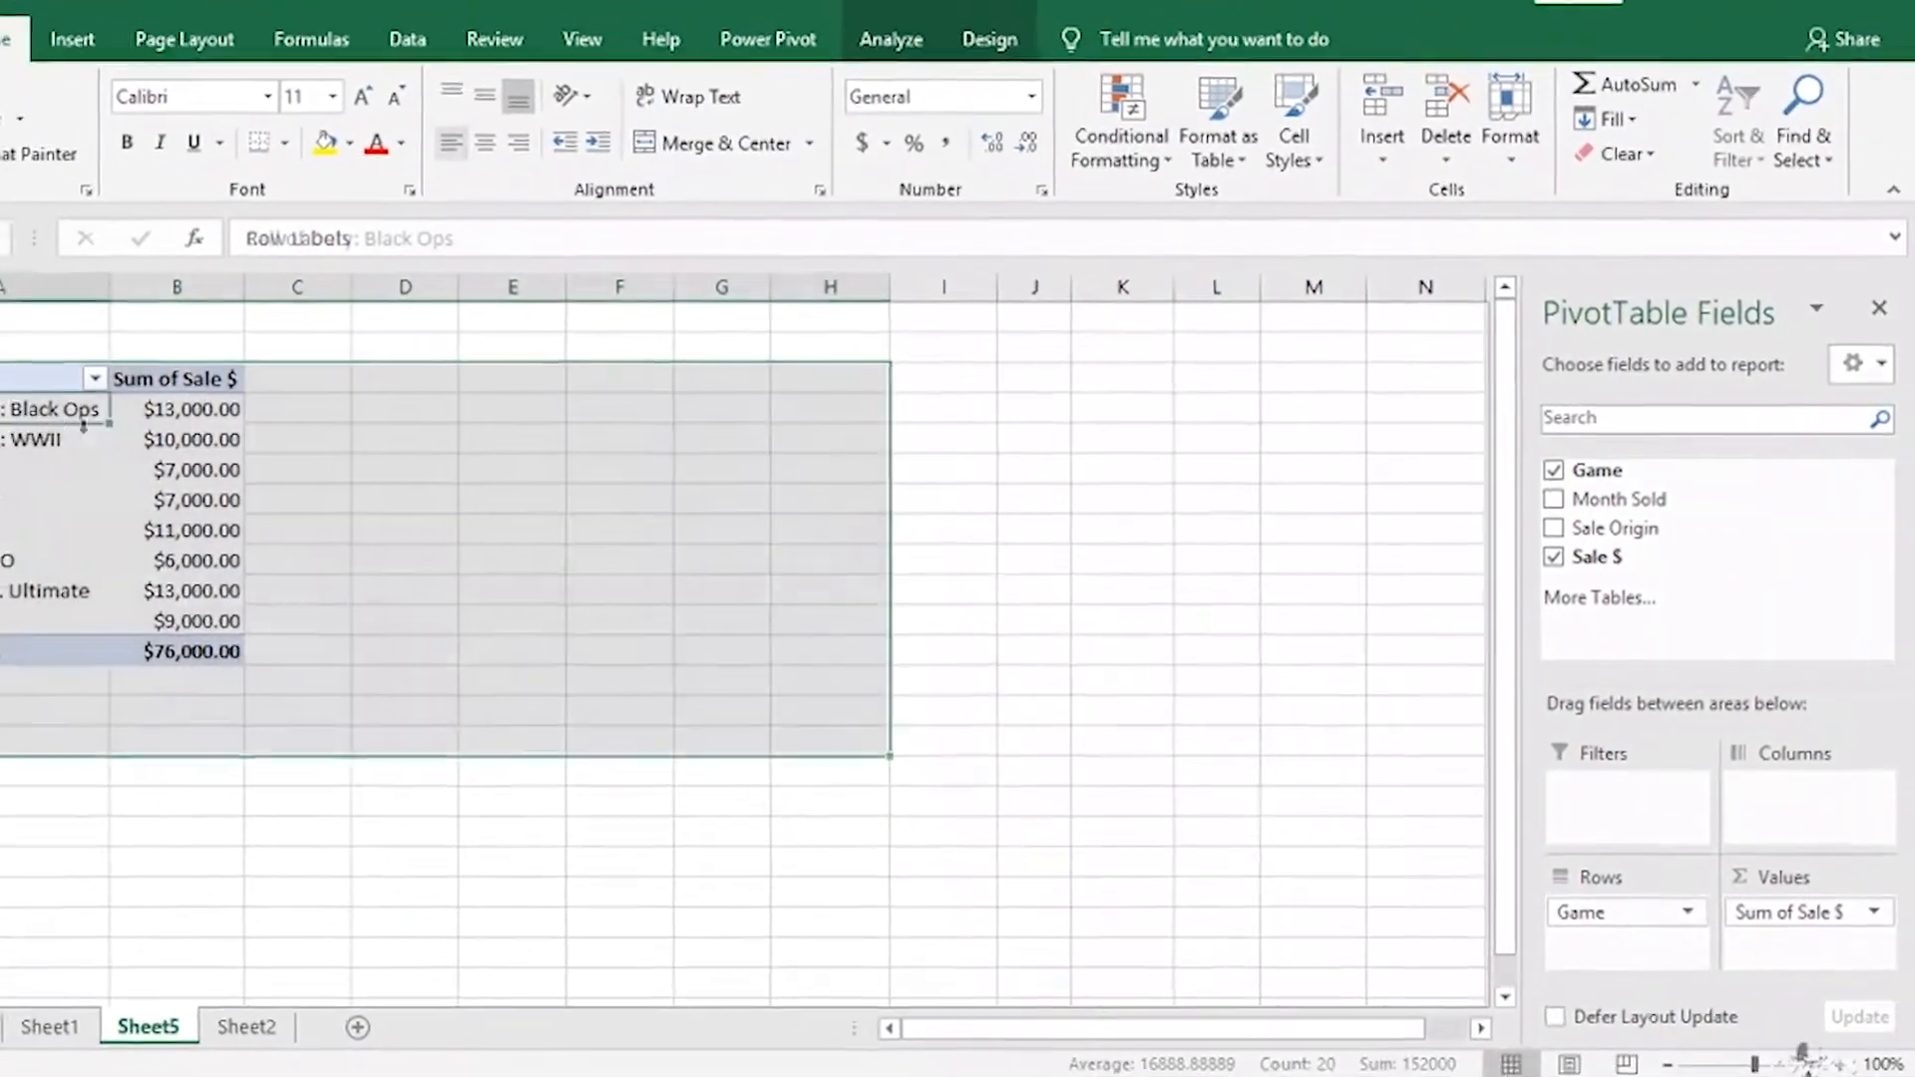
Review the per-game sales rows and the grand total, switching the Sale Origin field on and back off
left_click_drag(90, 378, 357, 630)
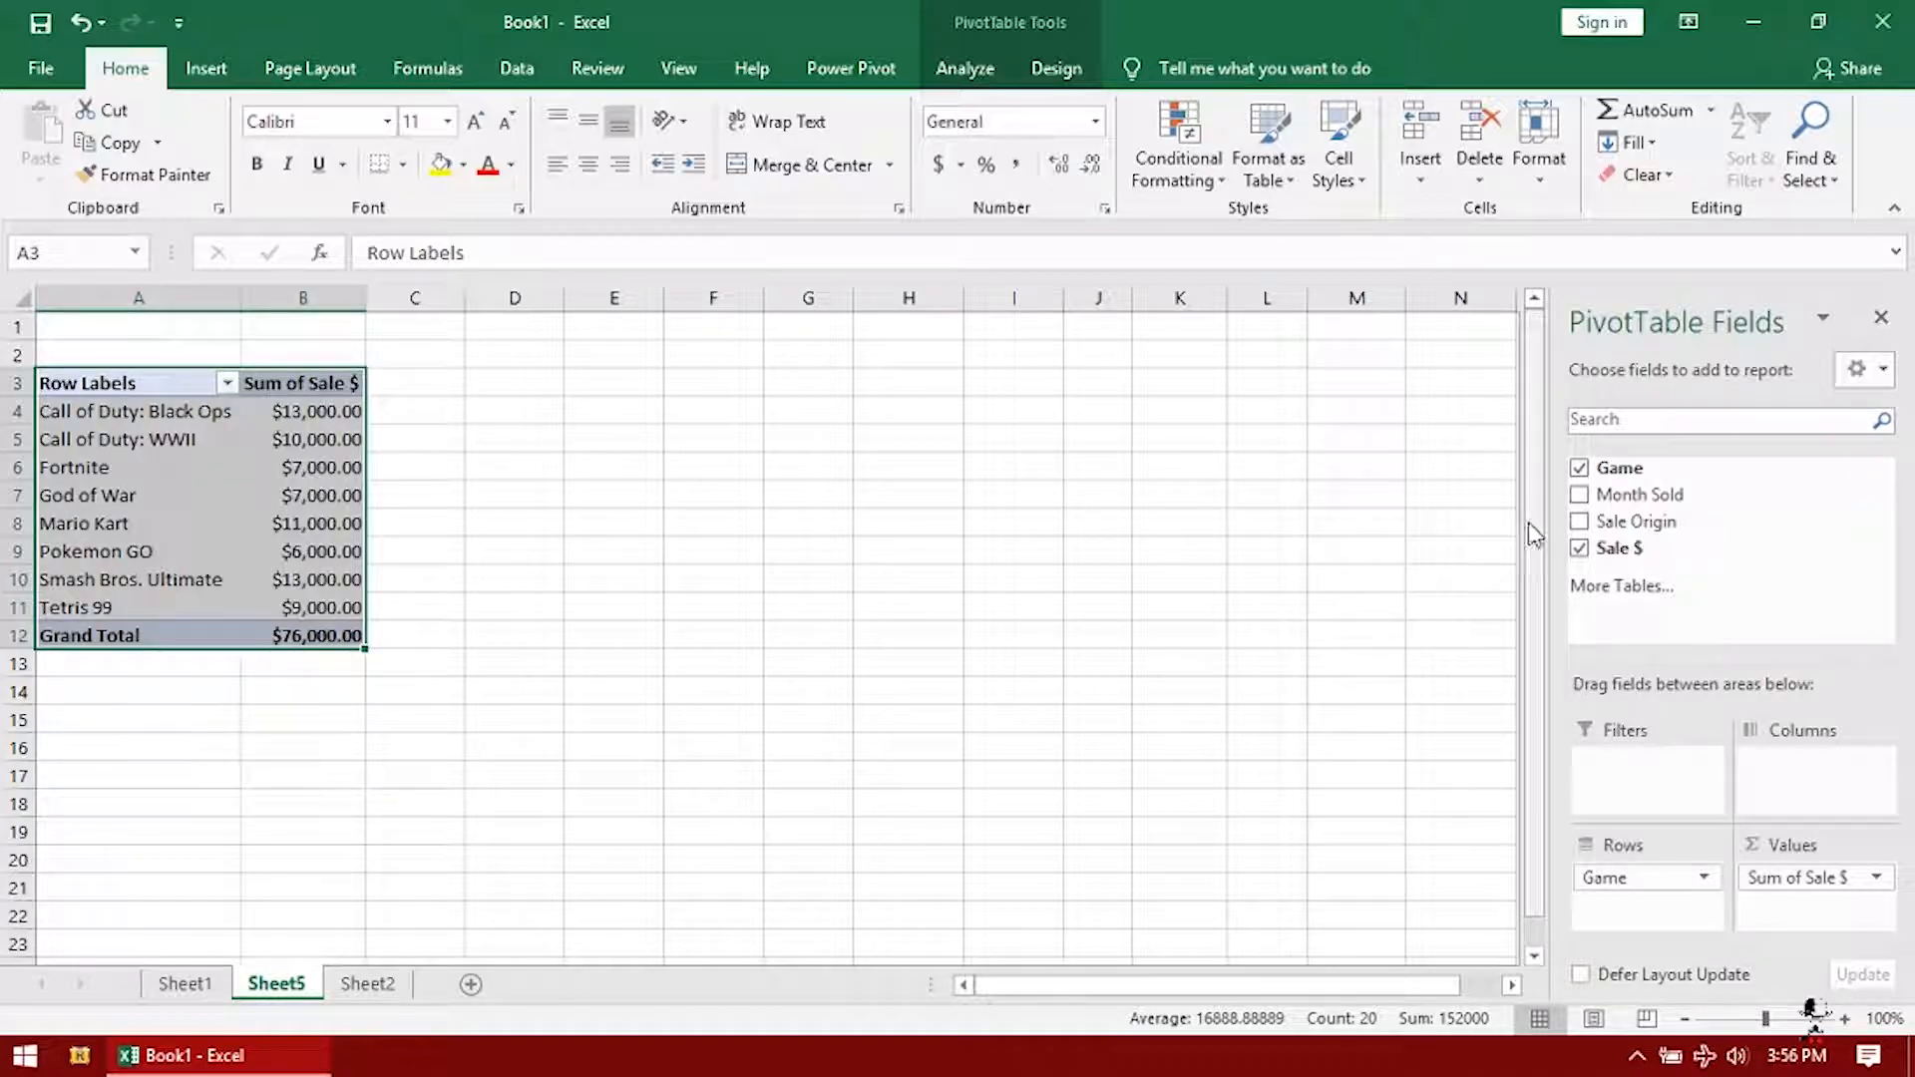
left_click(1579, 522)
left_click(1579, 521)
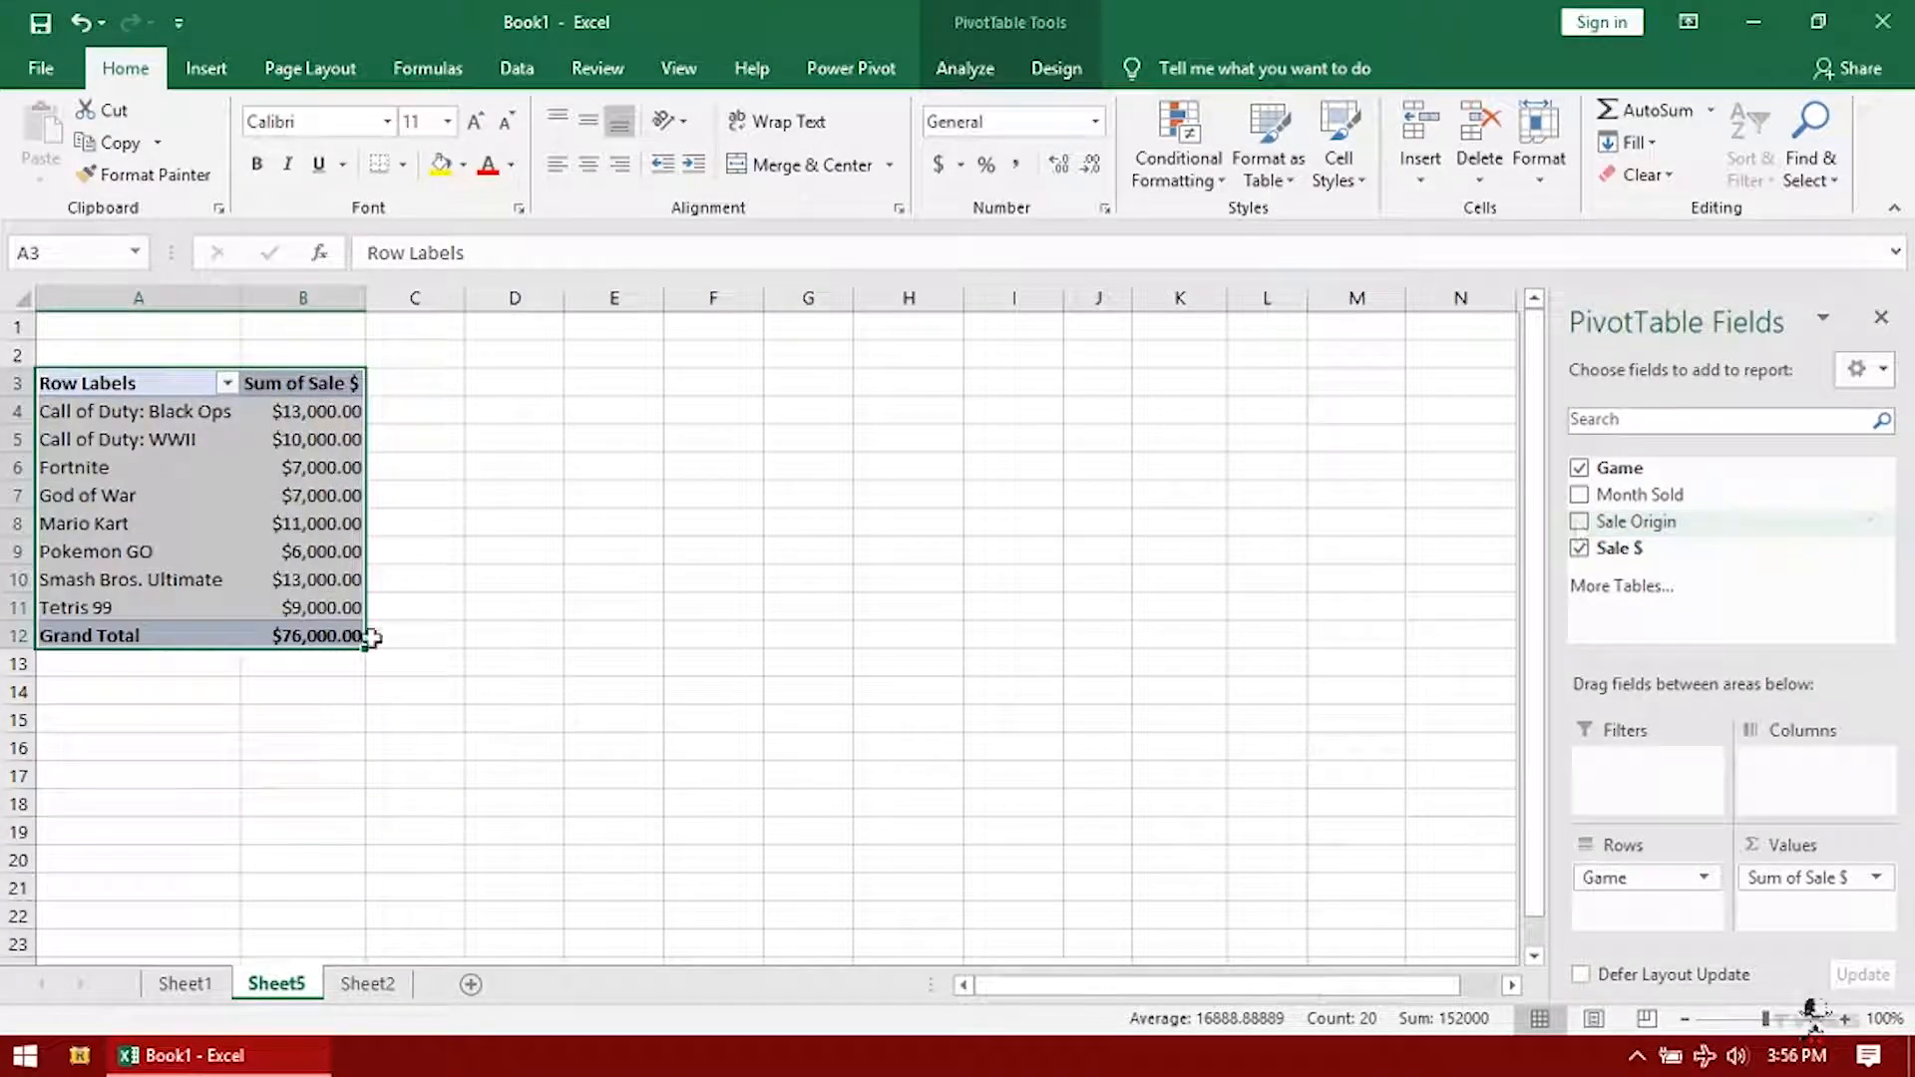
left_click(239, 411)
left_click_drag(240, 411, 338, 596)
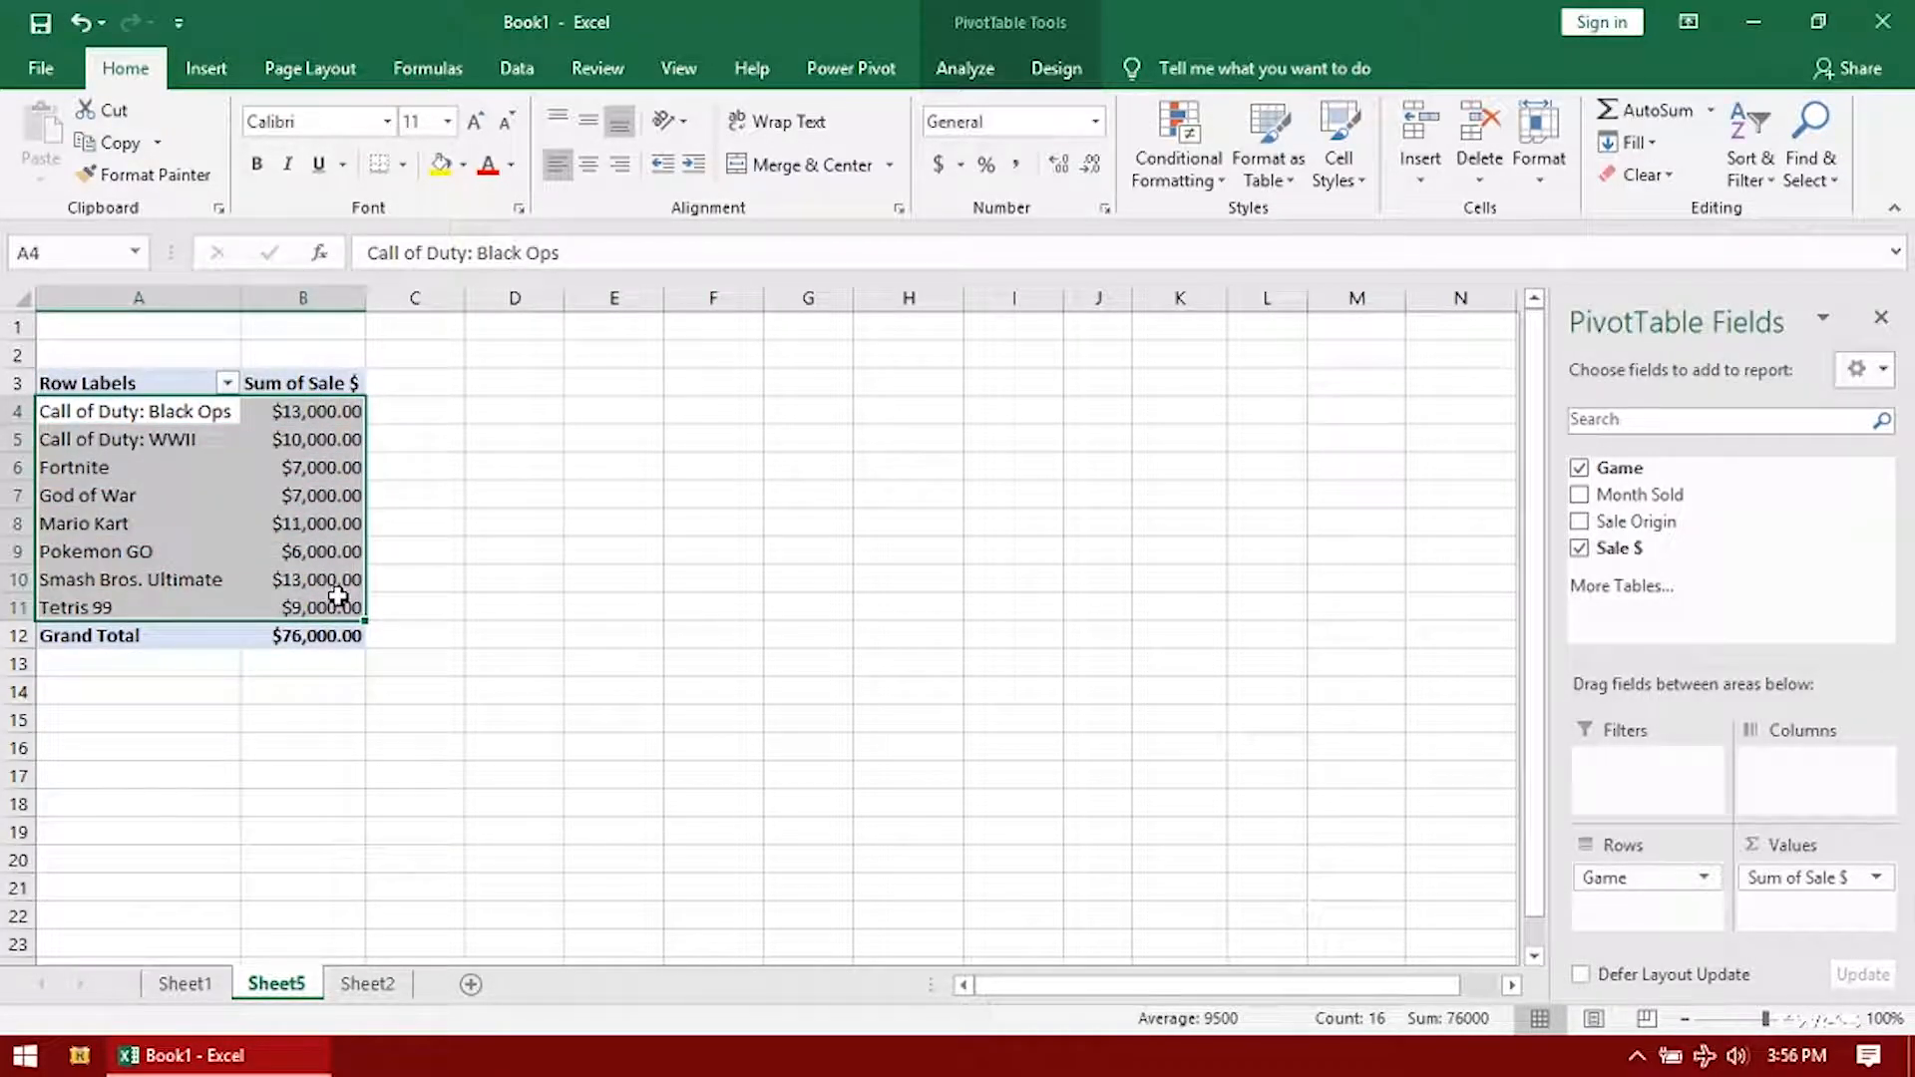
left_click(344, 636)
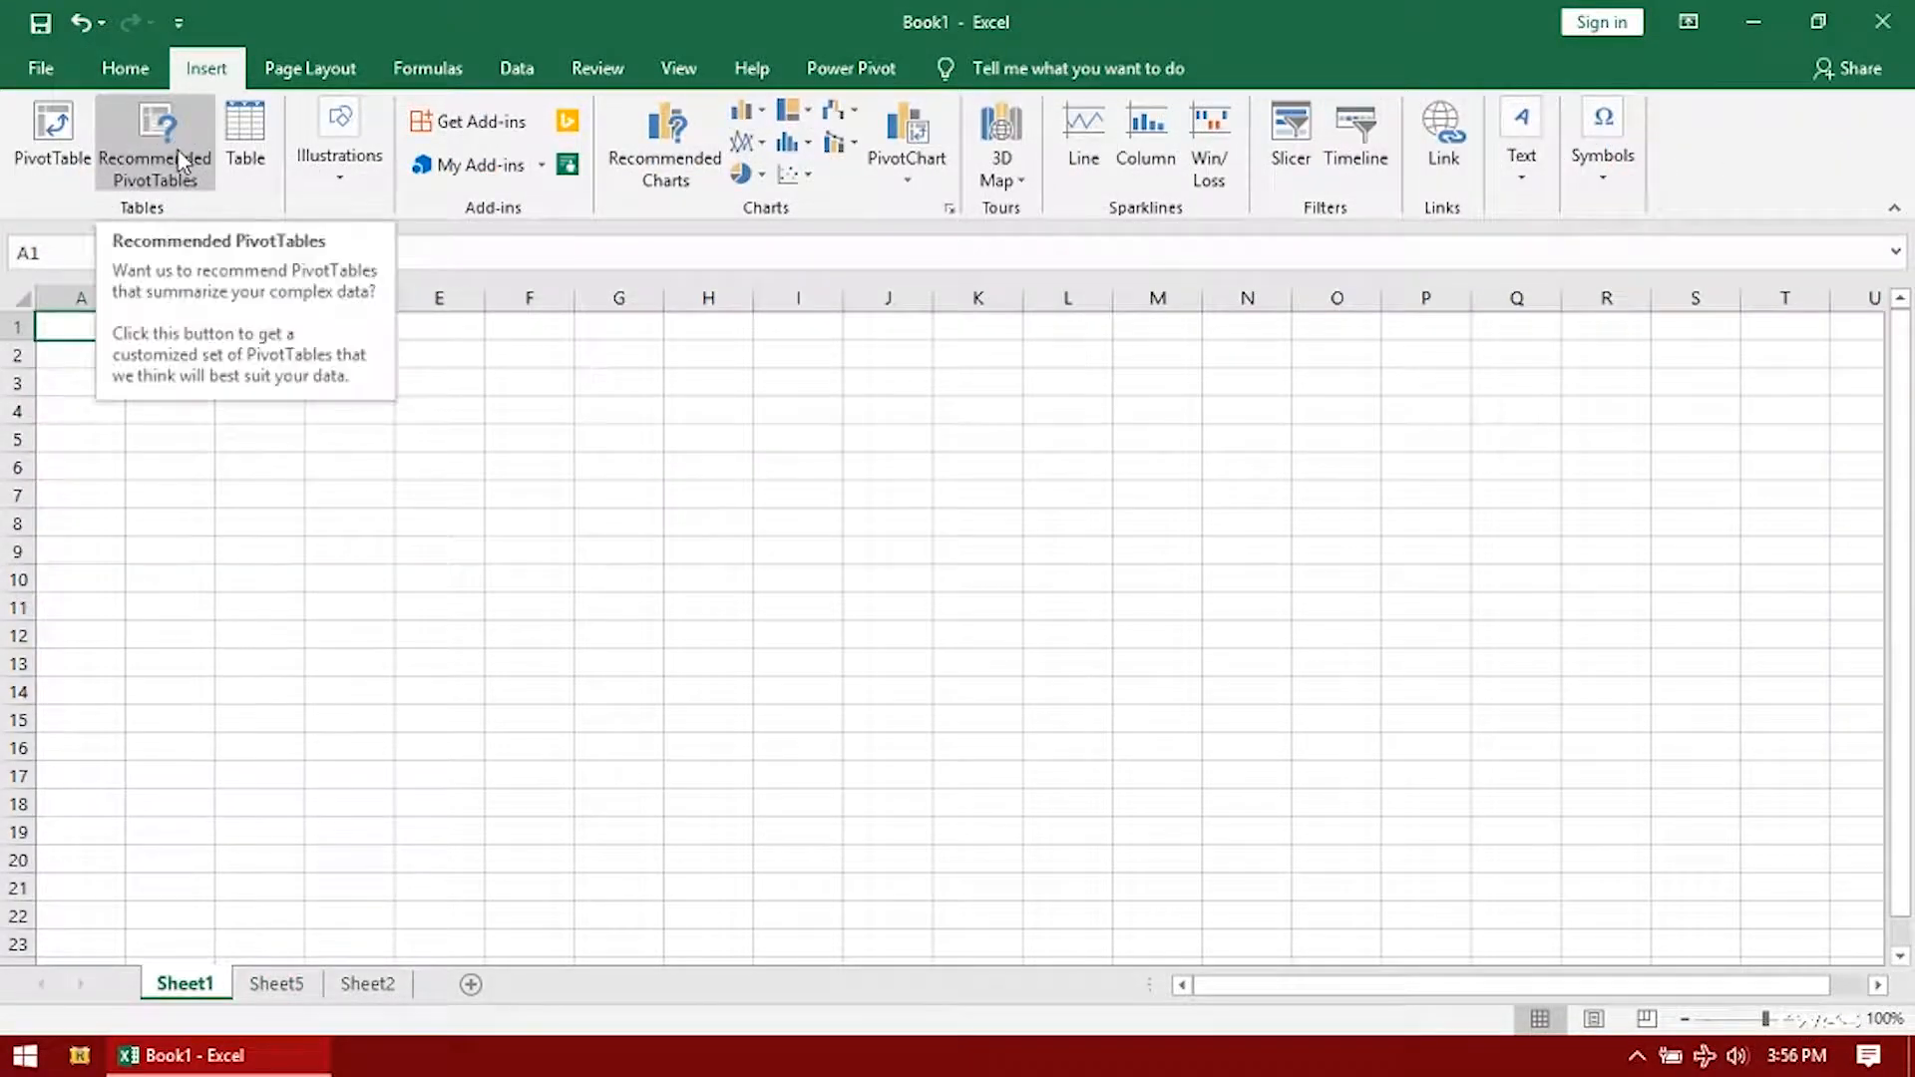
Open Recommended PivotTables for the Sheet2 sales data, look over the suggested layouts, and accept the dialog
left_click(176, 152)
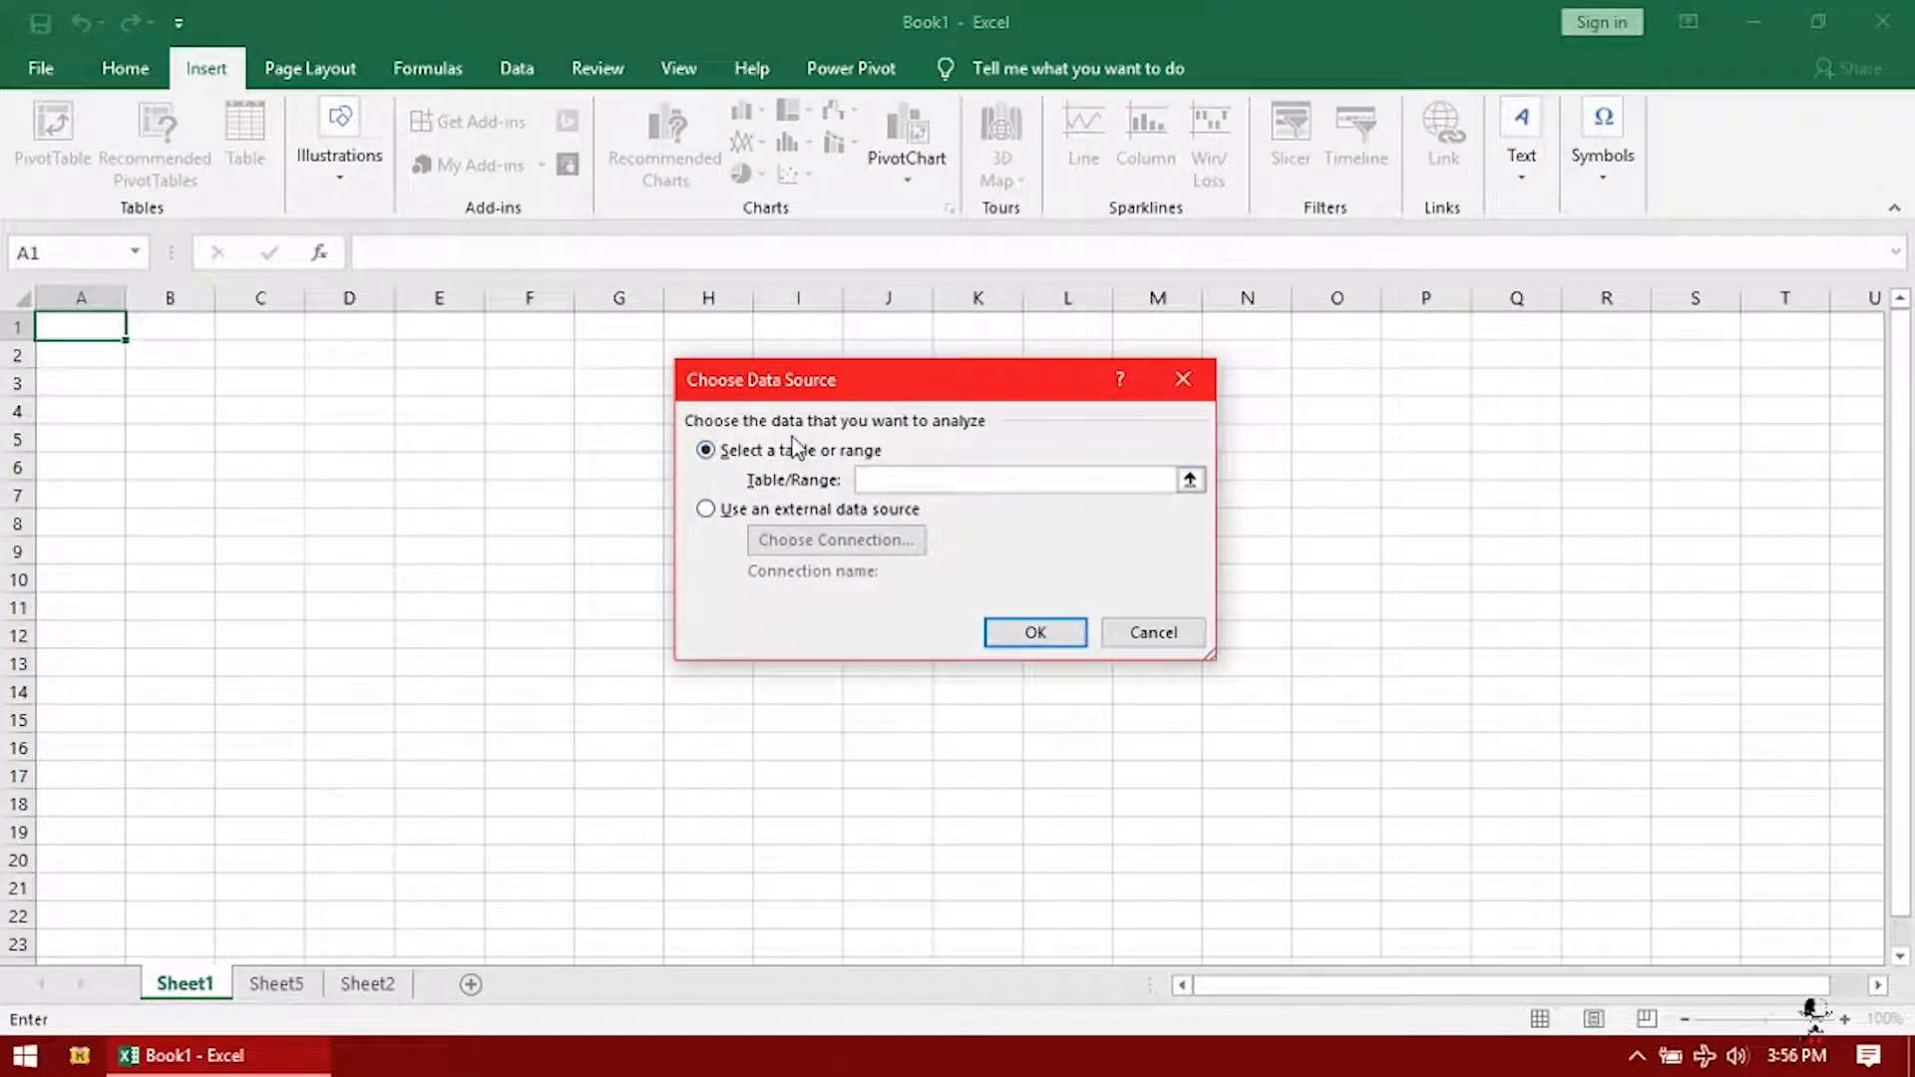
left_click(1137, 632)
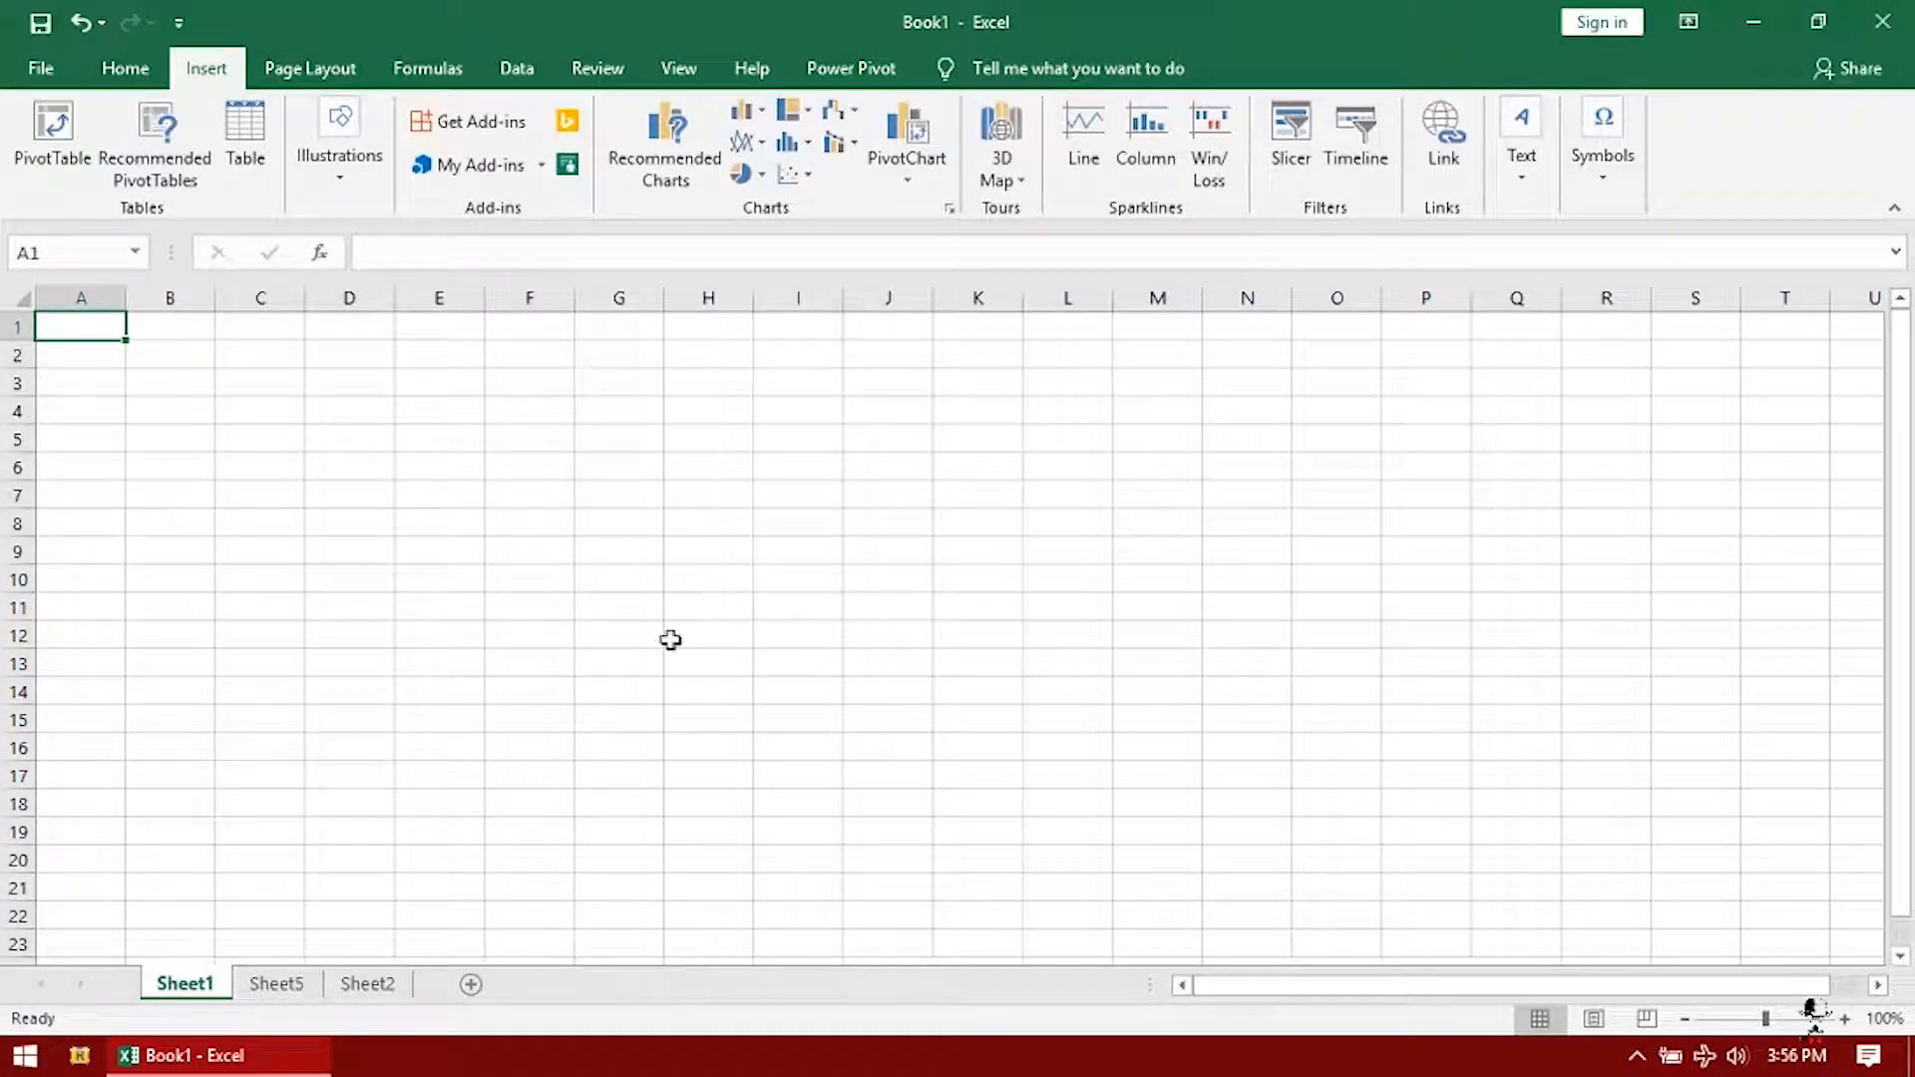
left_click(291, 983)
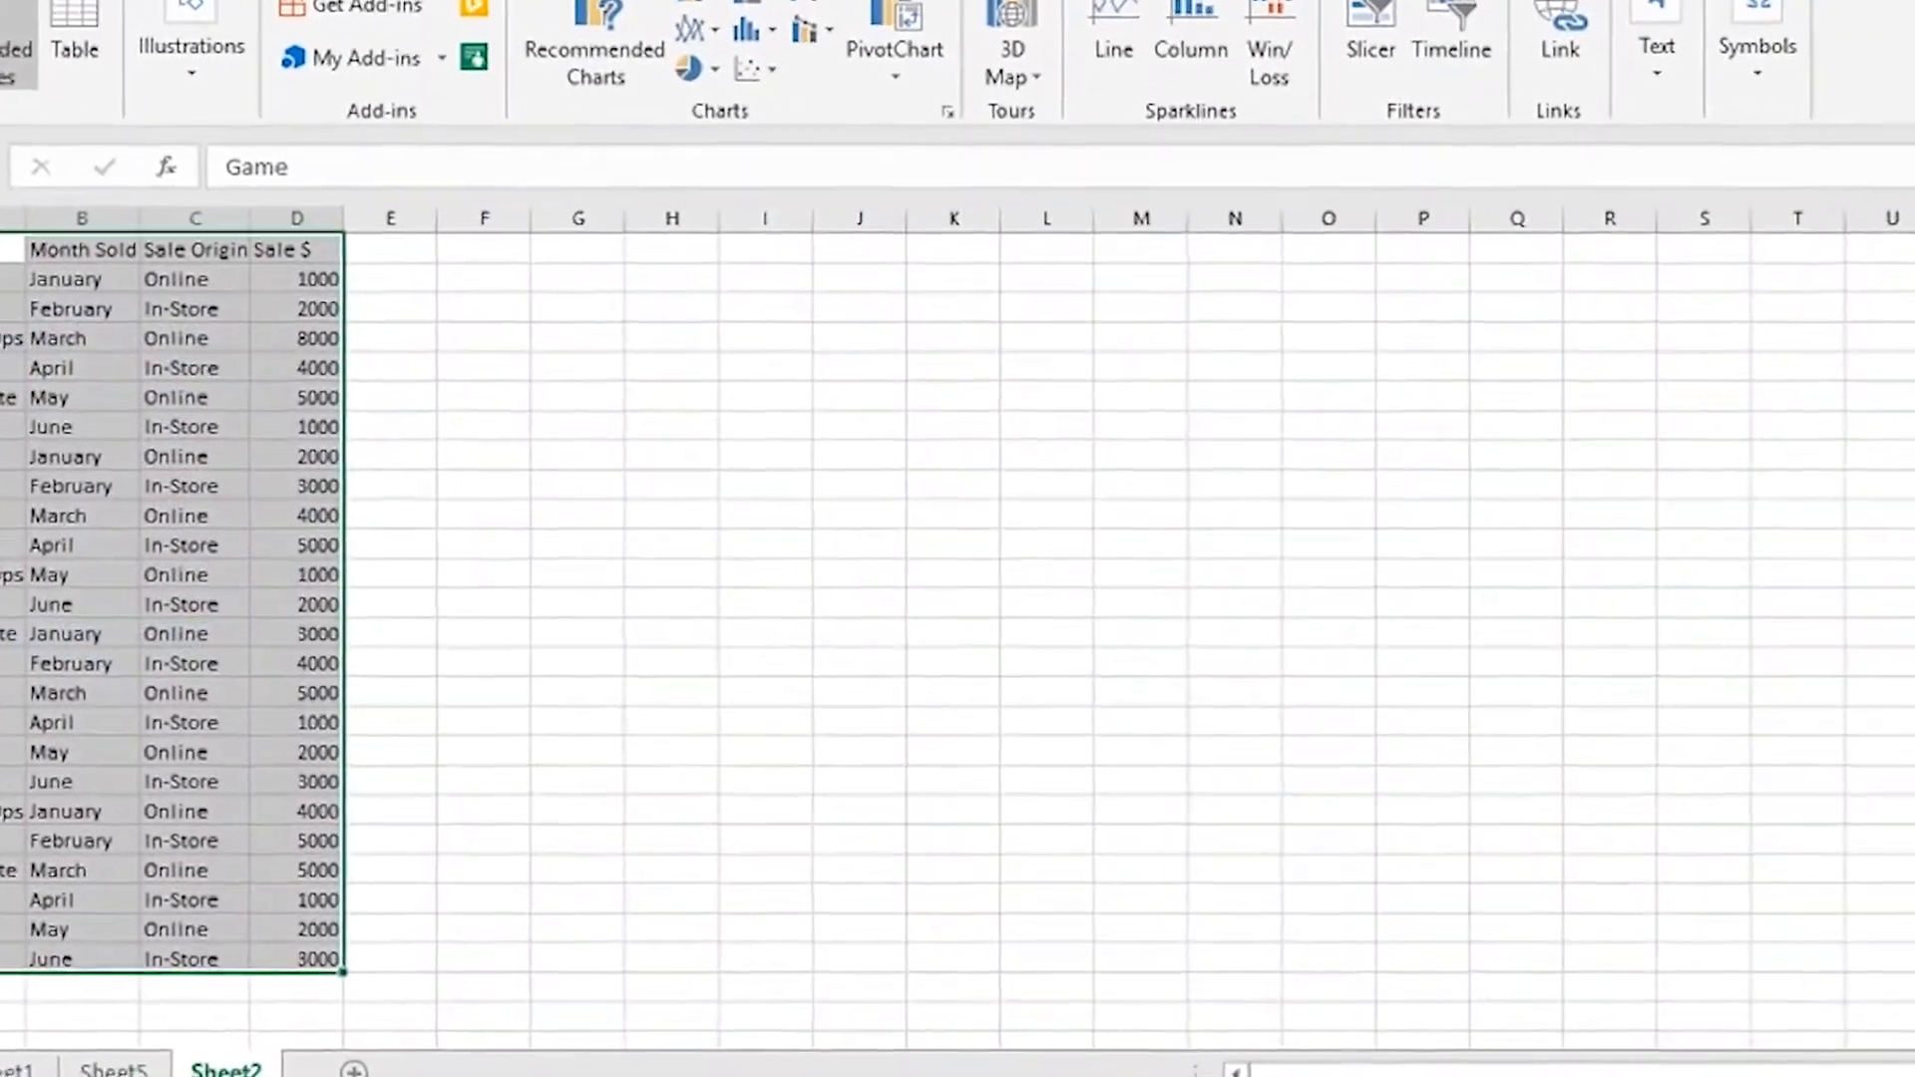
left_click(128, 130)
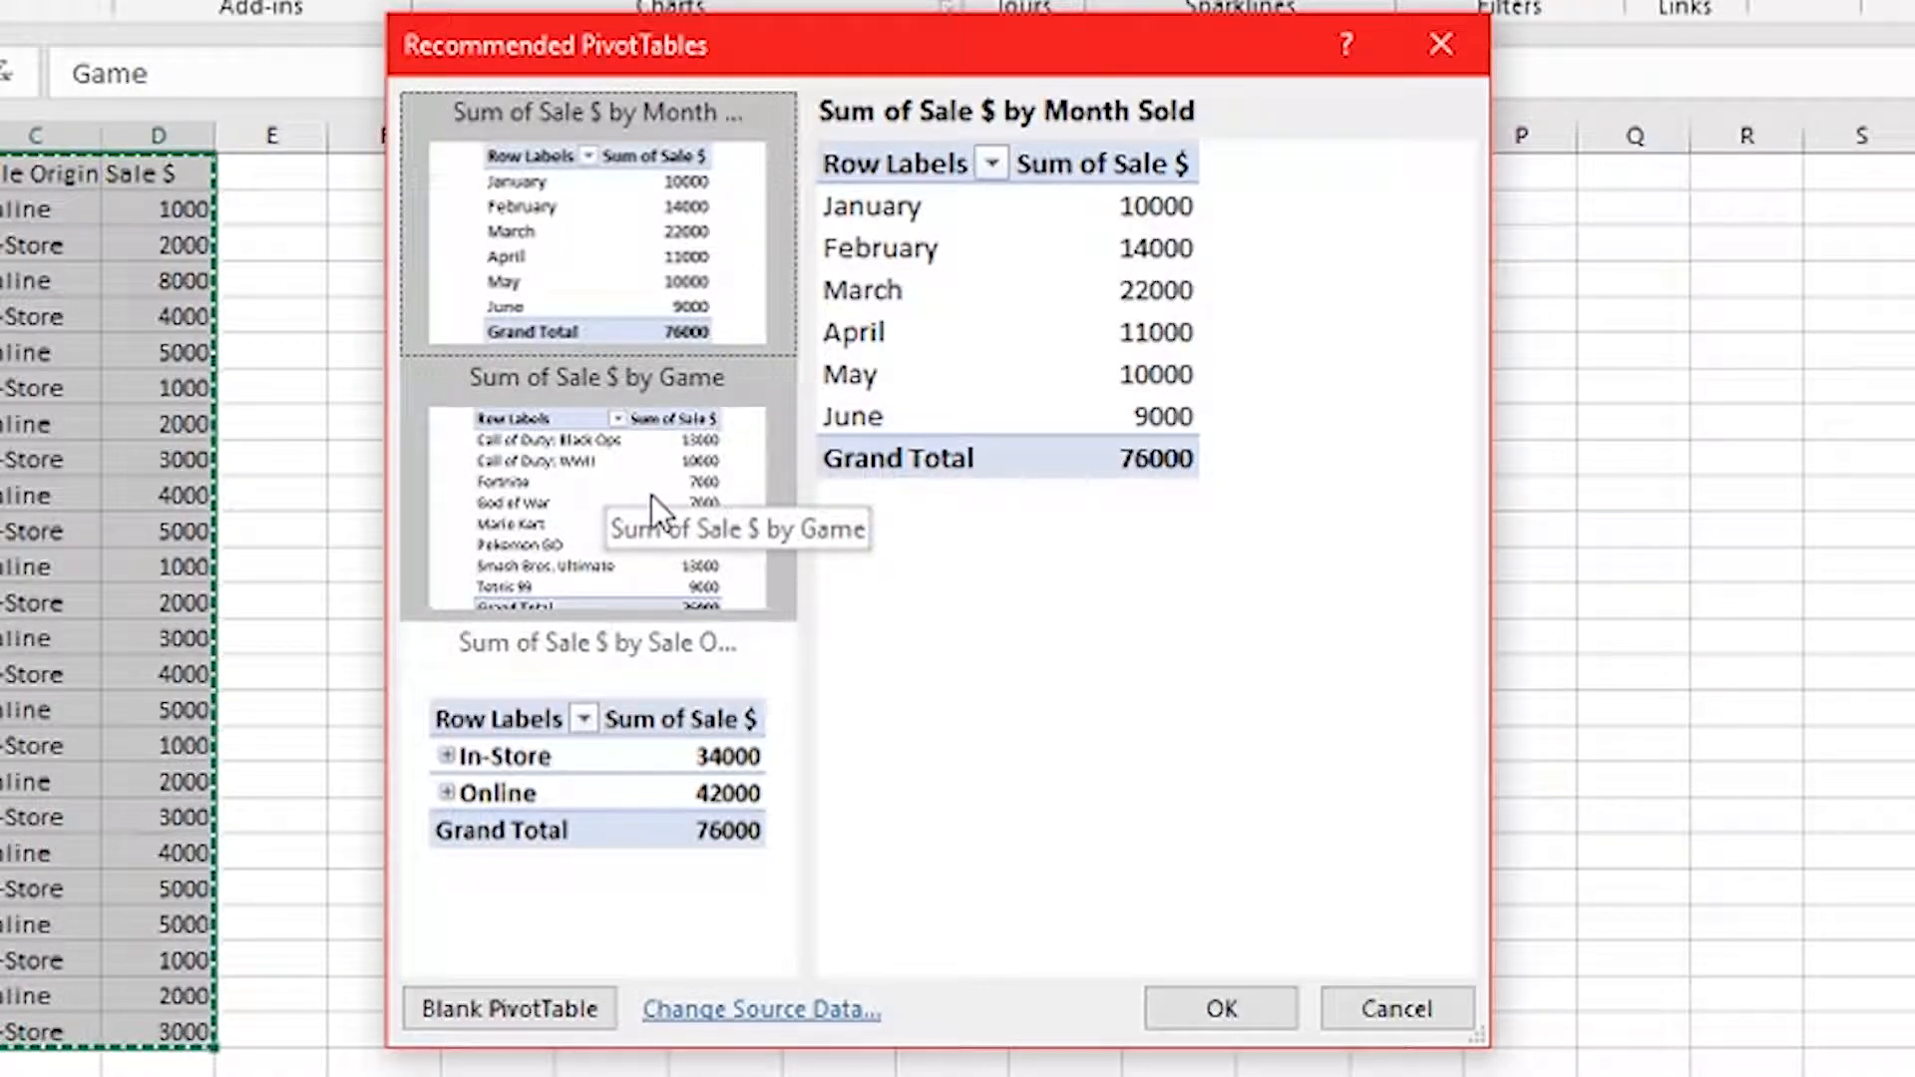
left_click(1221, 1009)
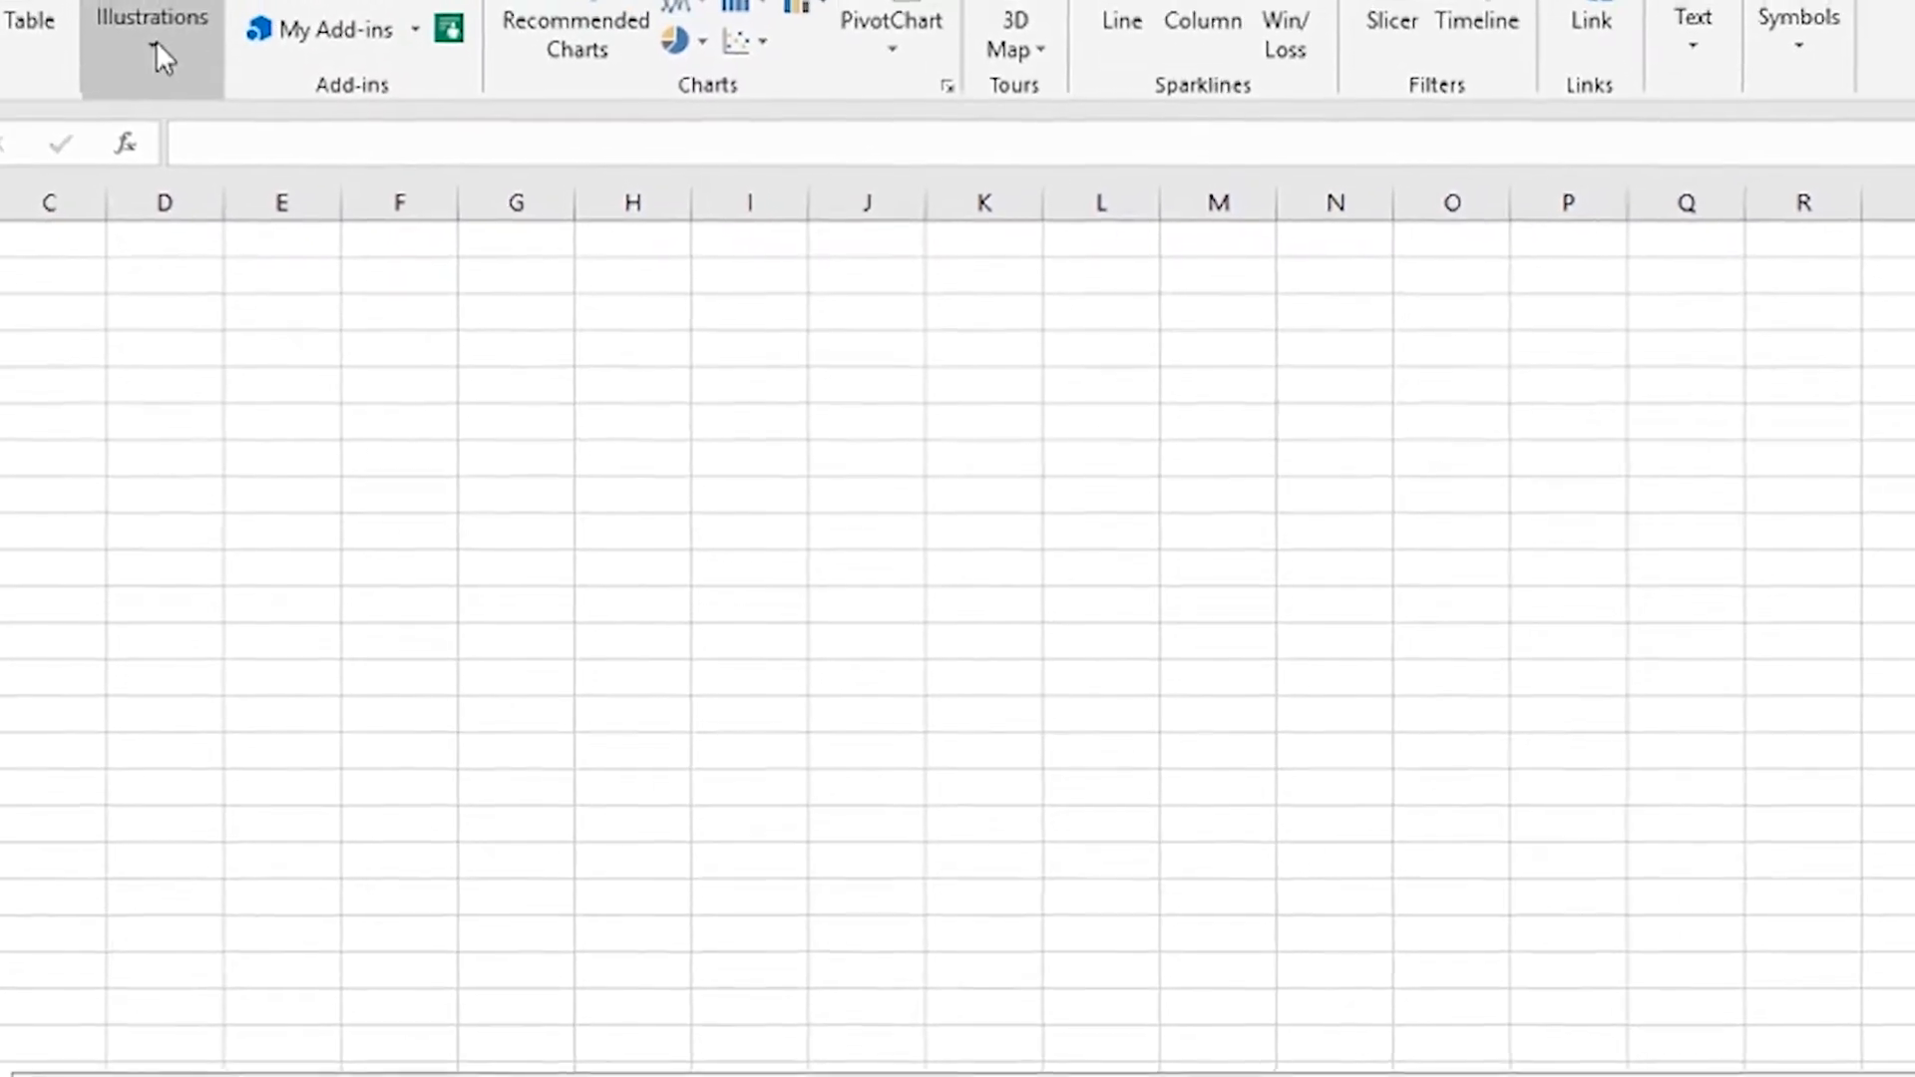
Insert the picture 0.jpg from the Pictures folder into Sheet1 and move it to about columns J to Q
left_click(156, 40)
left_click(156, 40)
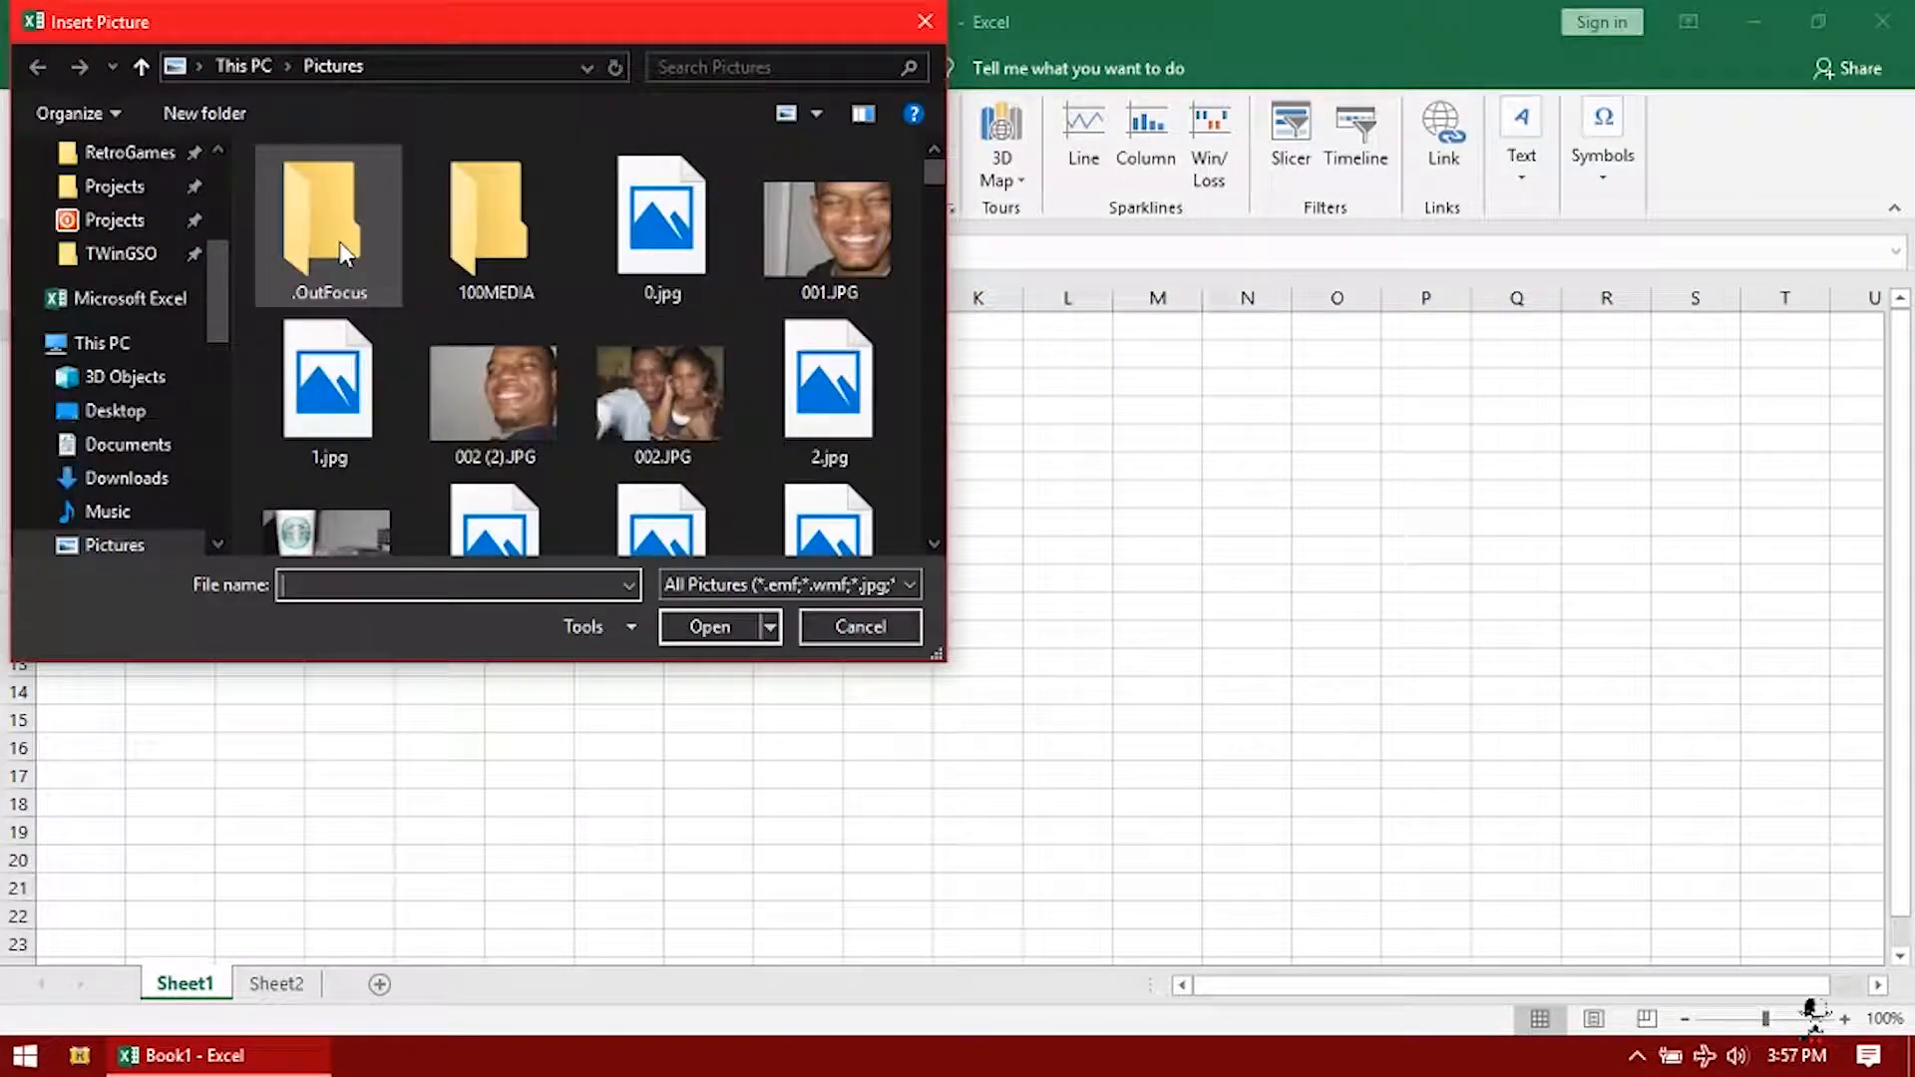
left_click(705, 244)
double_click(702, 243)
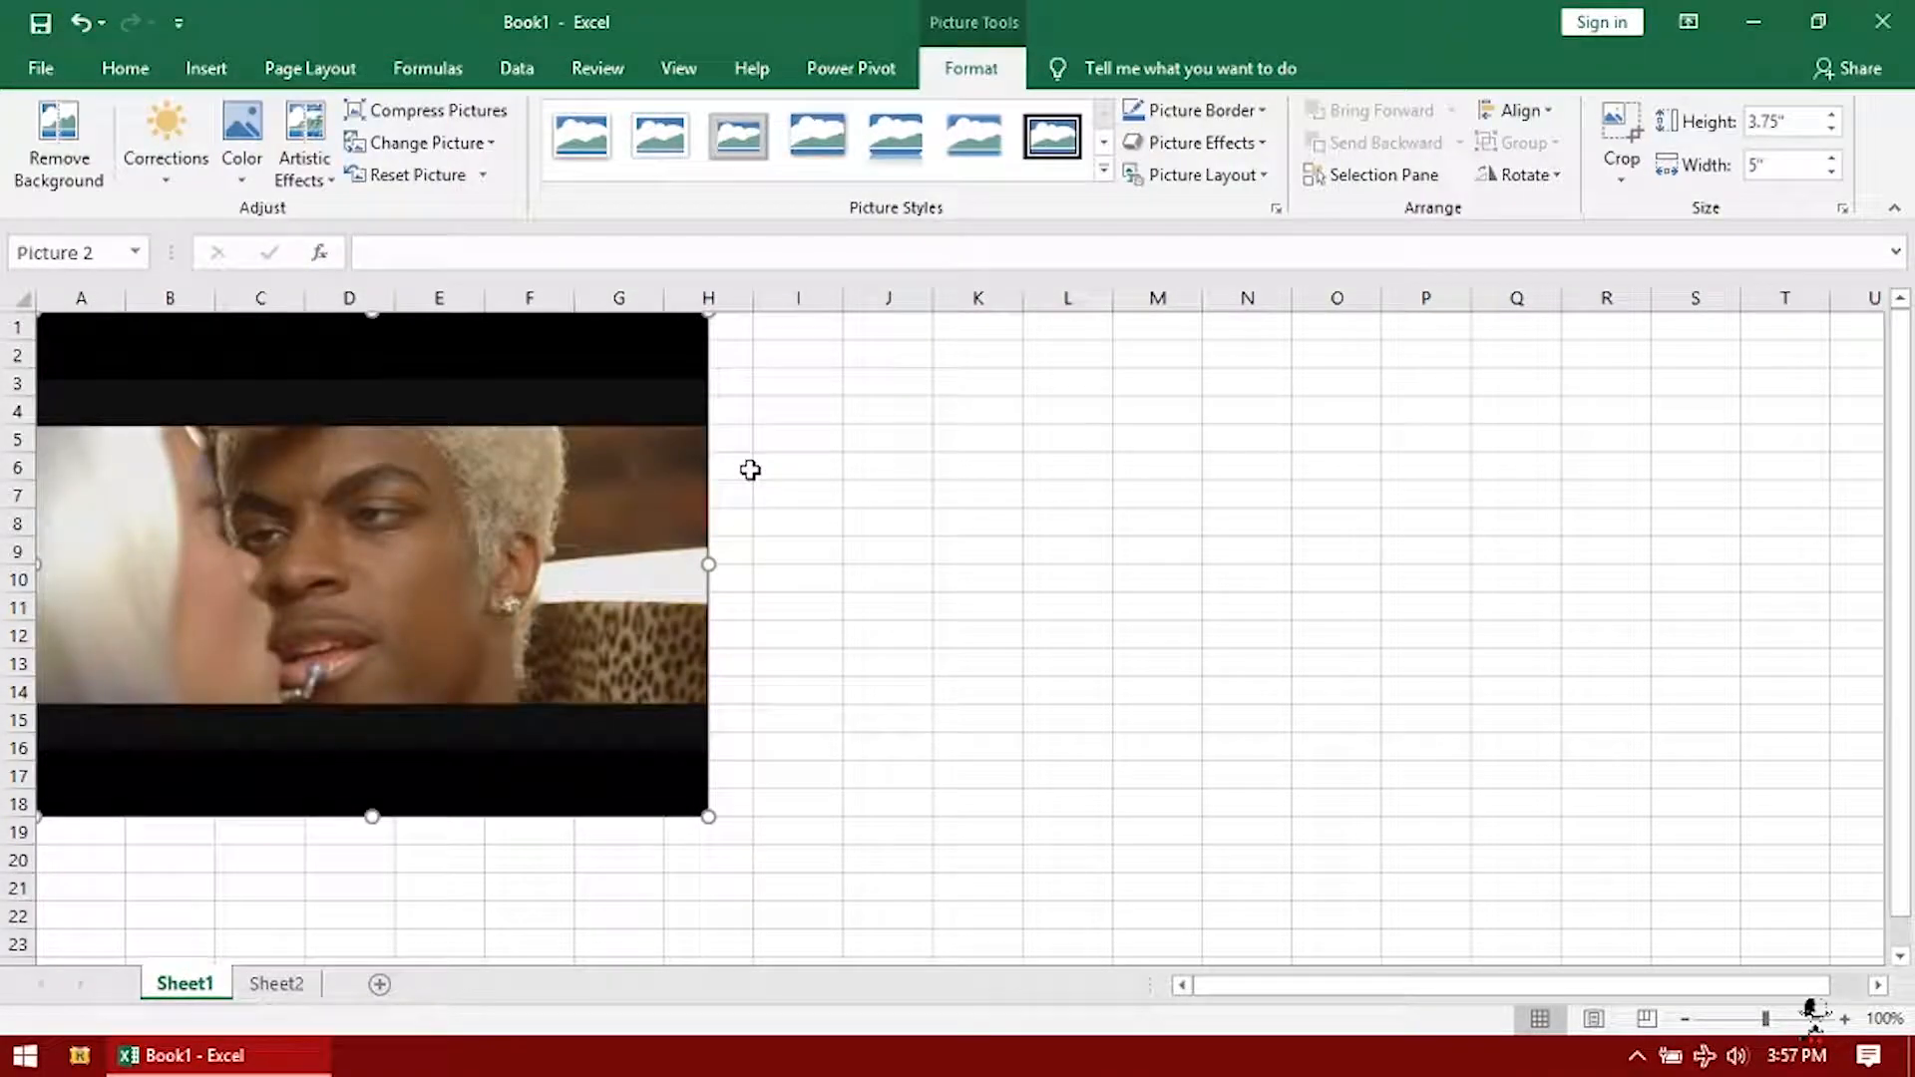
left_click_drag(521, 542, 1325, 541)
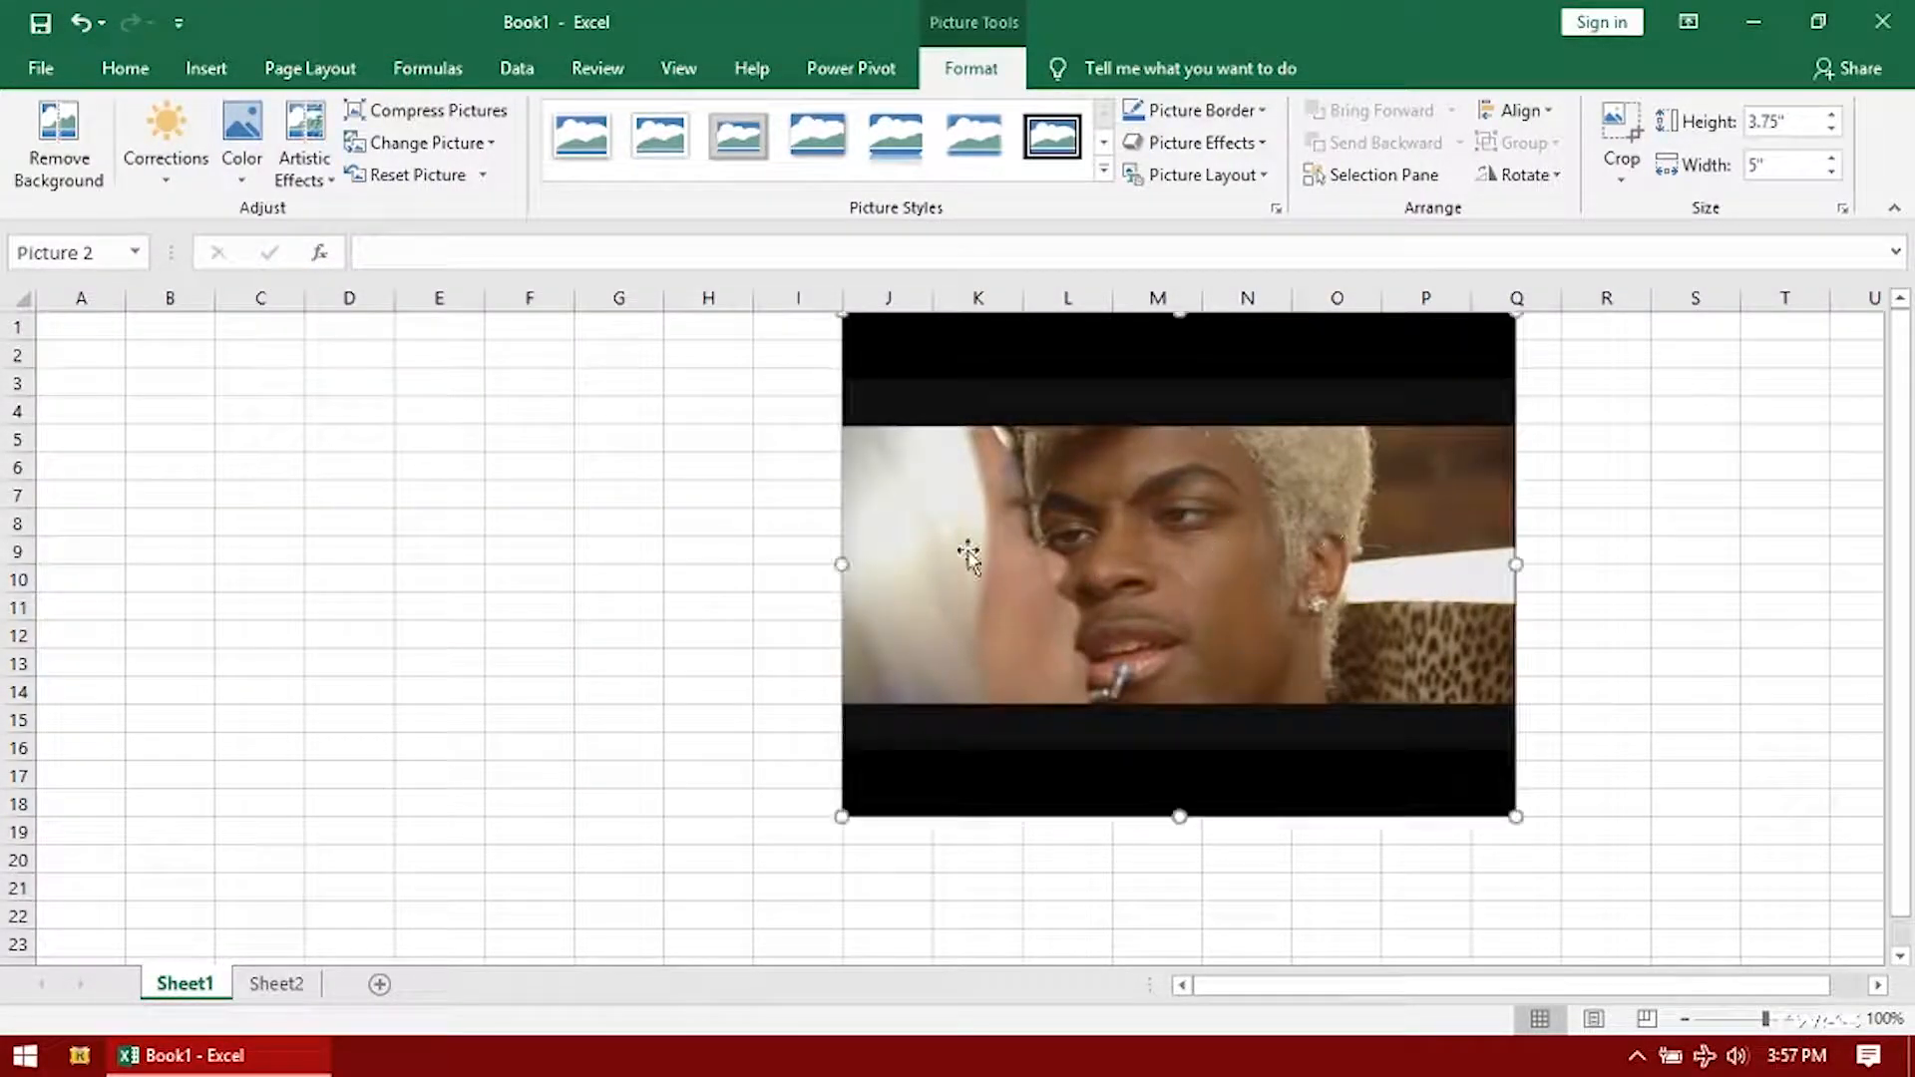
left_click_drag(80, 355, 838, 758)
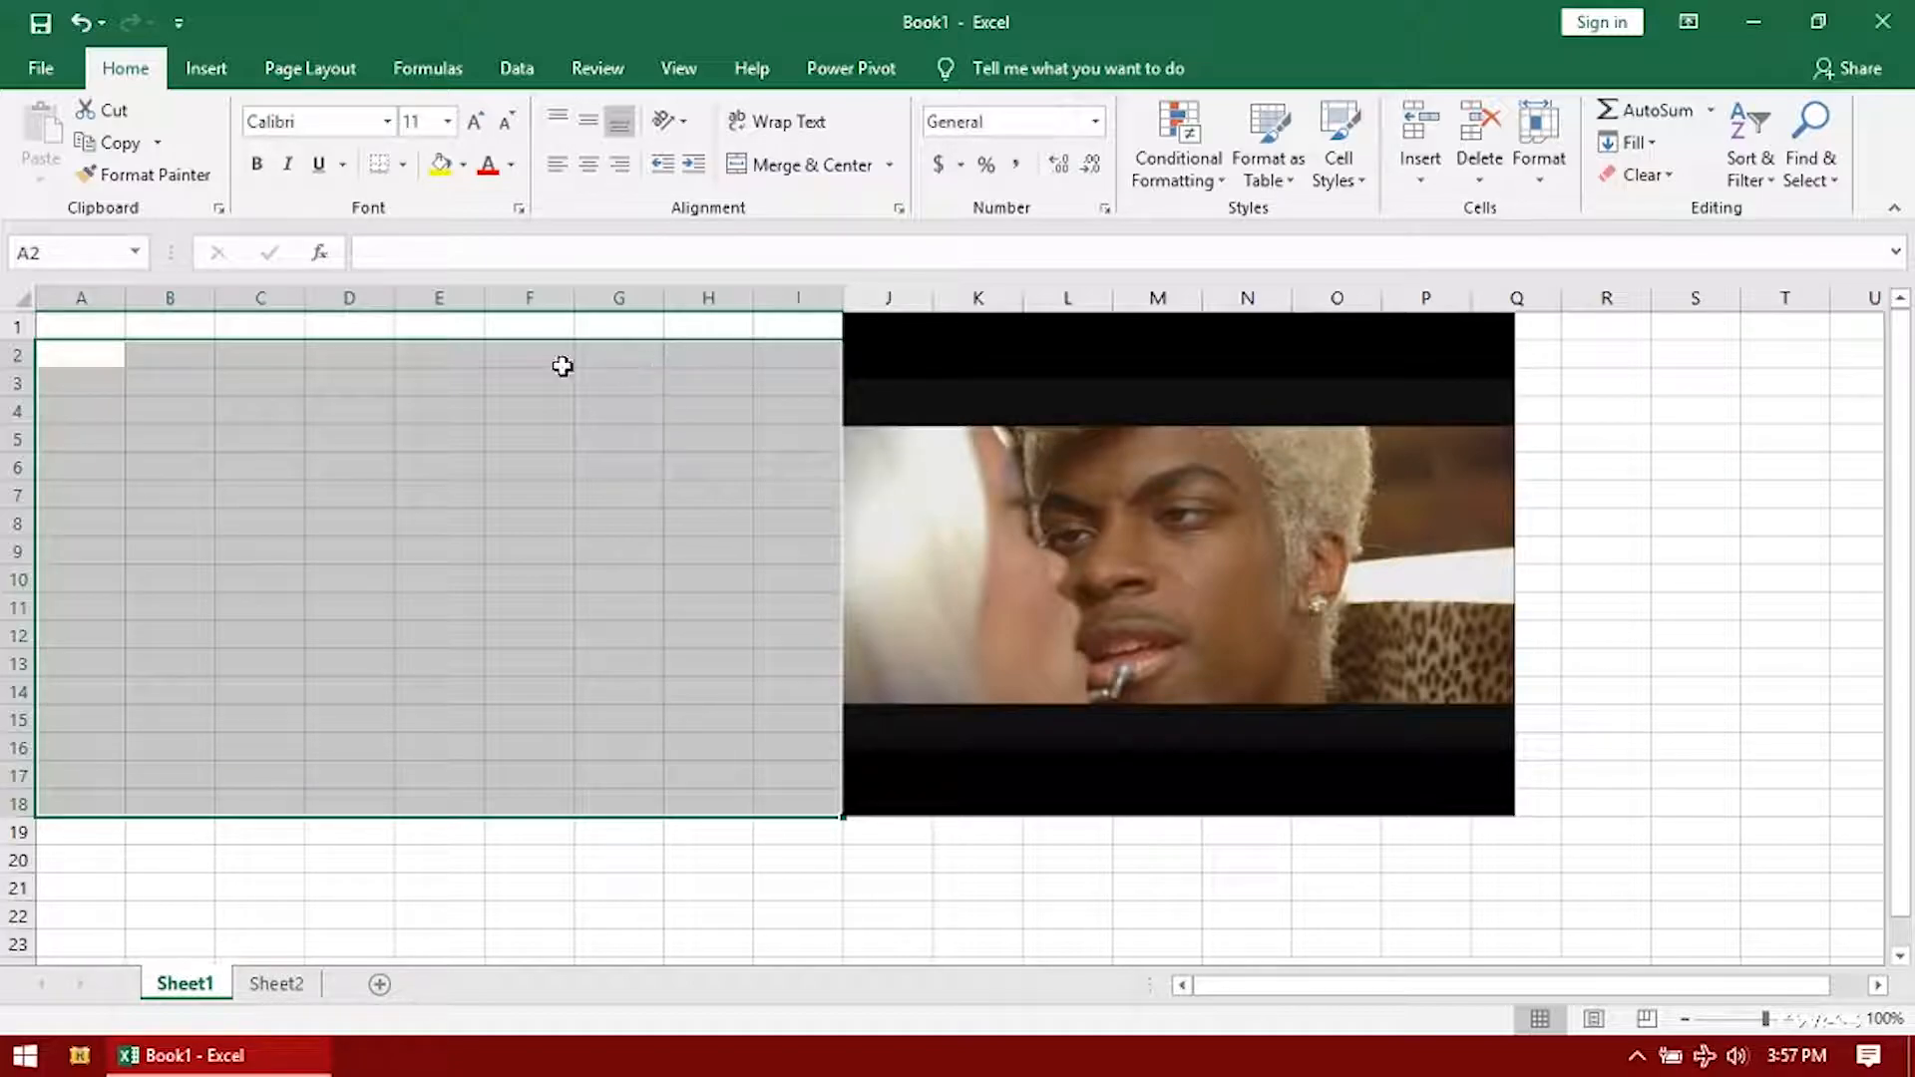
left_click(501, 377)
left_click_drag(314, 352, 779, 407)
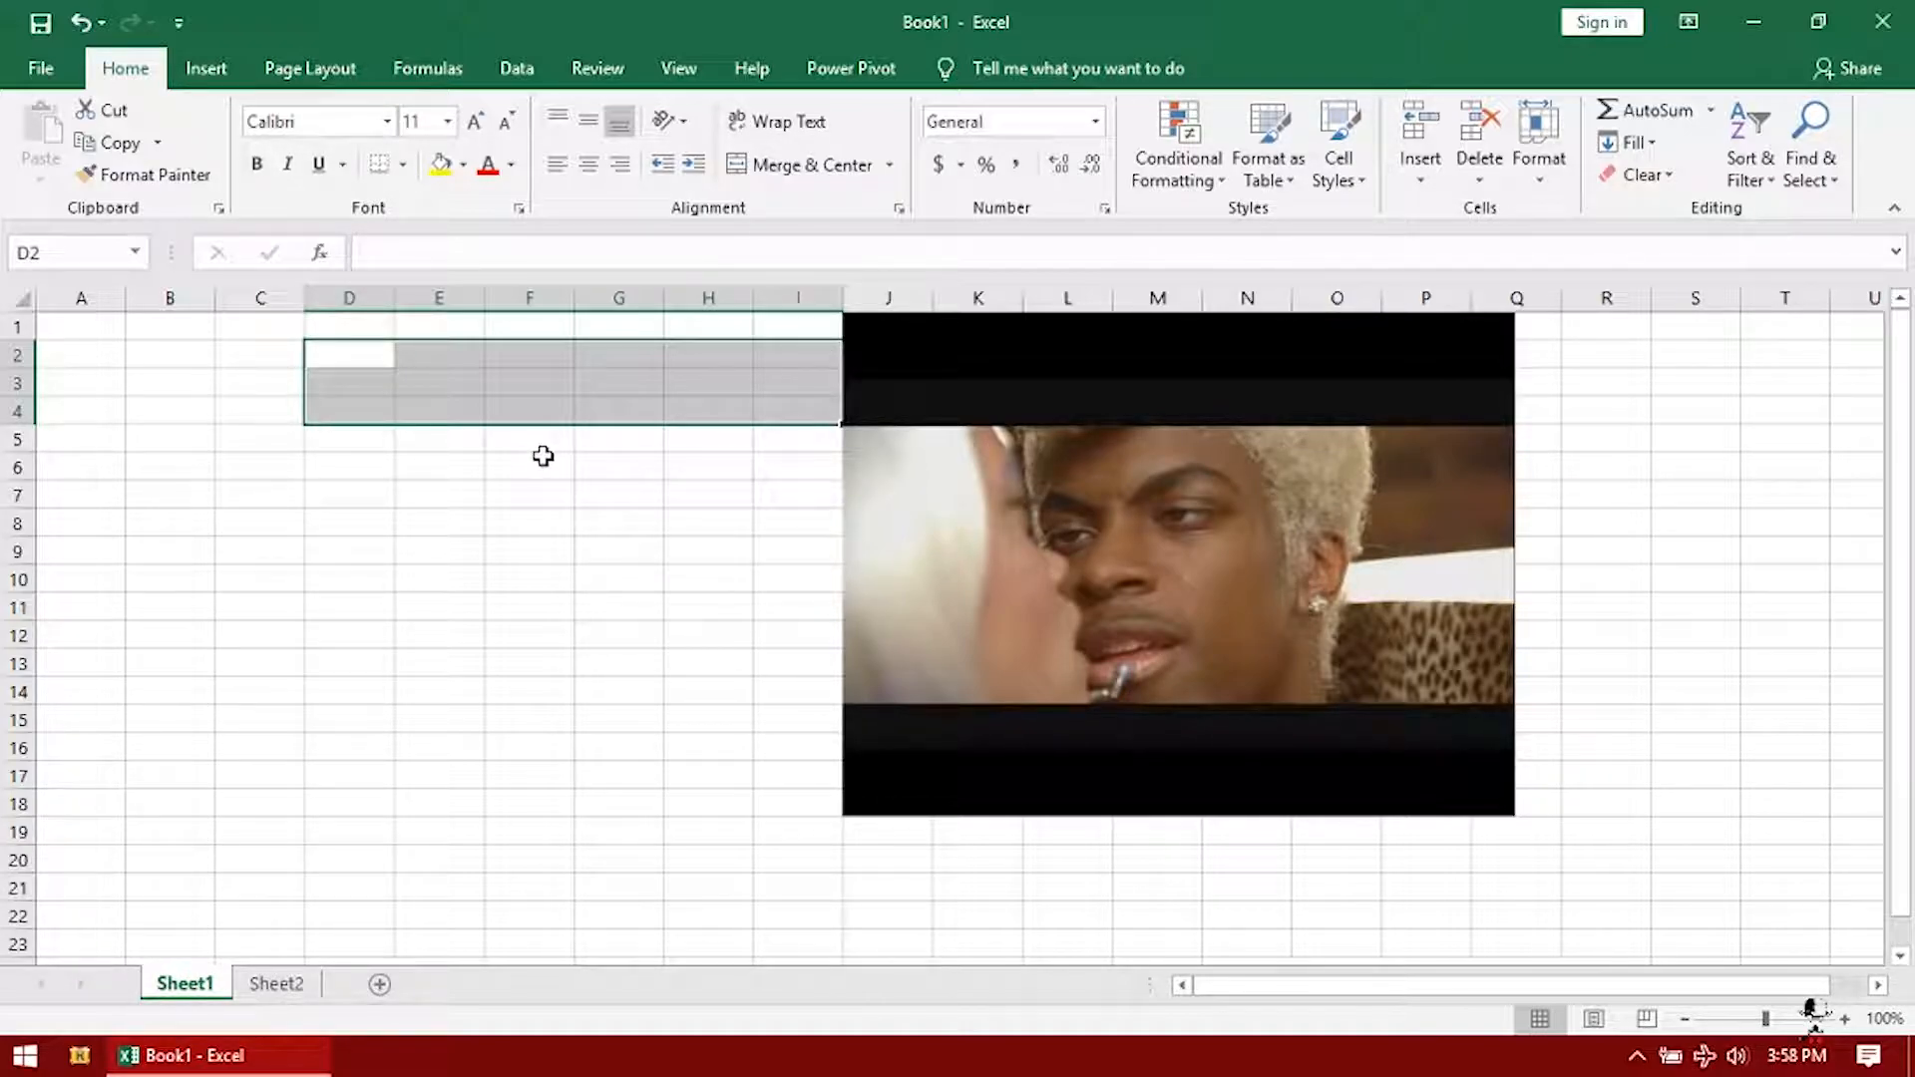
left_click_drag(257, 342, 405, 373)
left_click_drag(680, 344, 787, 401)
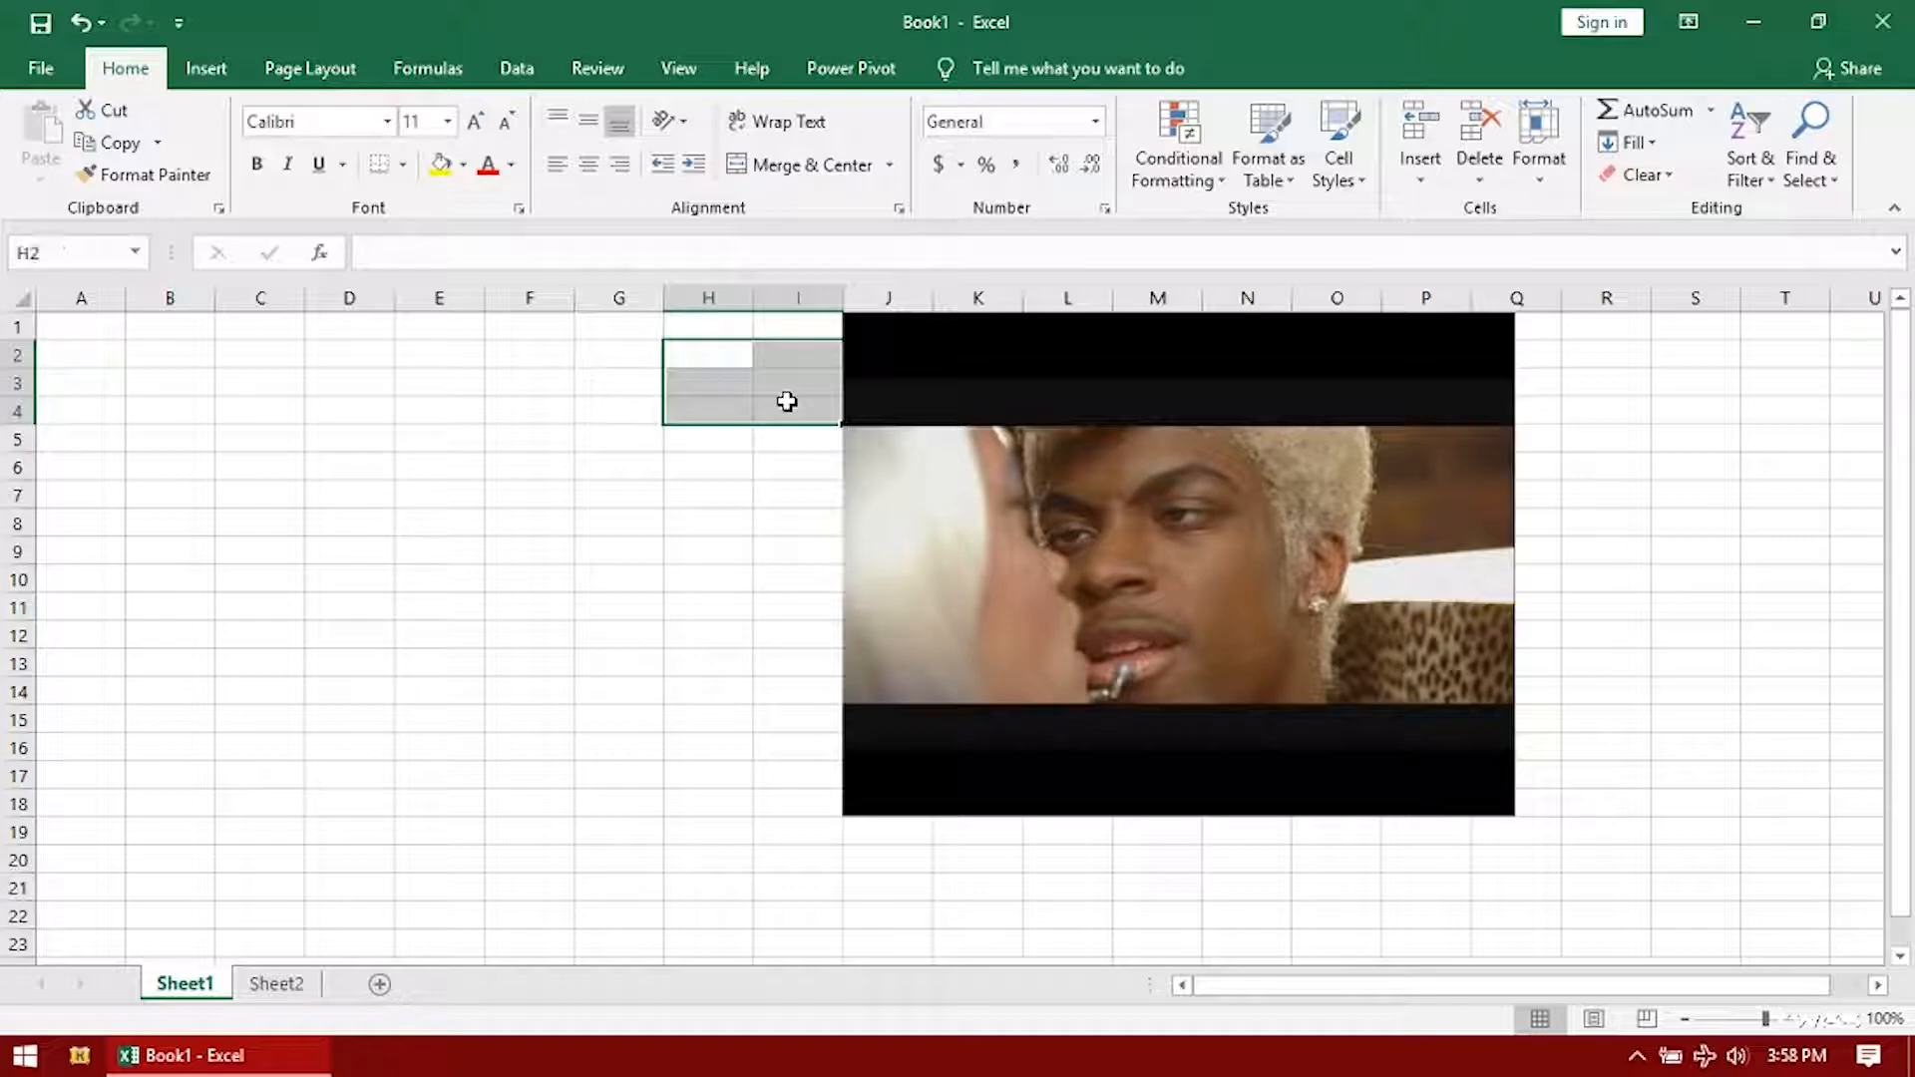
left_click(644, 443)
Move the picture to about columns F to M, show its formatting tools, and delete it from Sheet1
left_click_drag(907, 393, 659, 495)
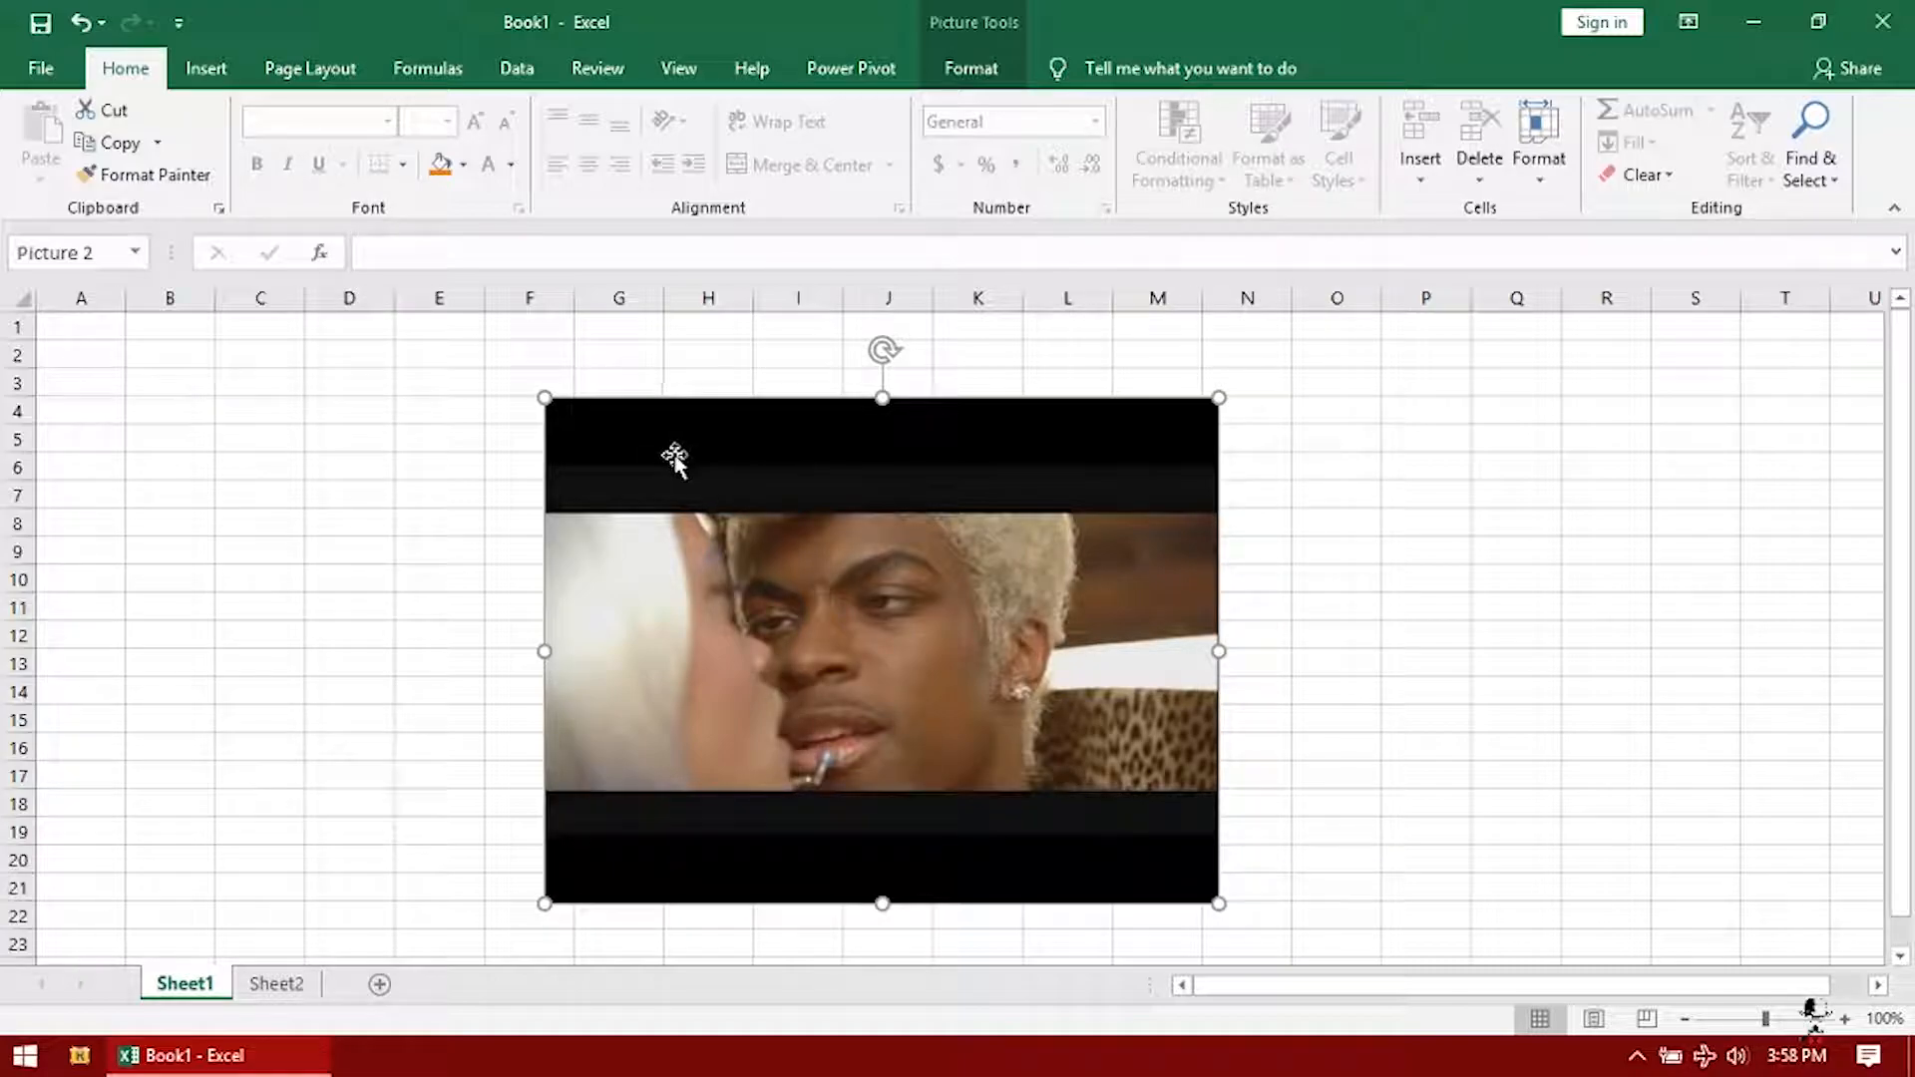
left_click(970, 70)
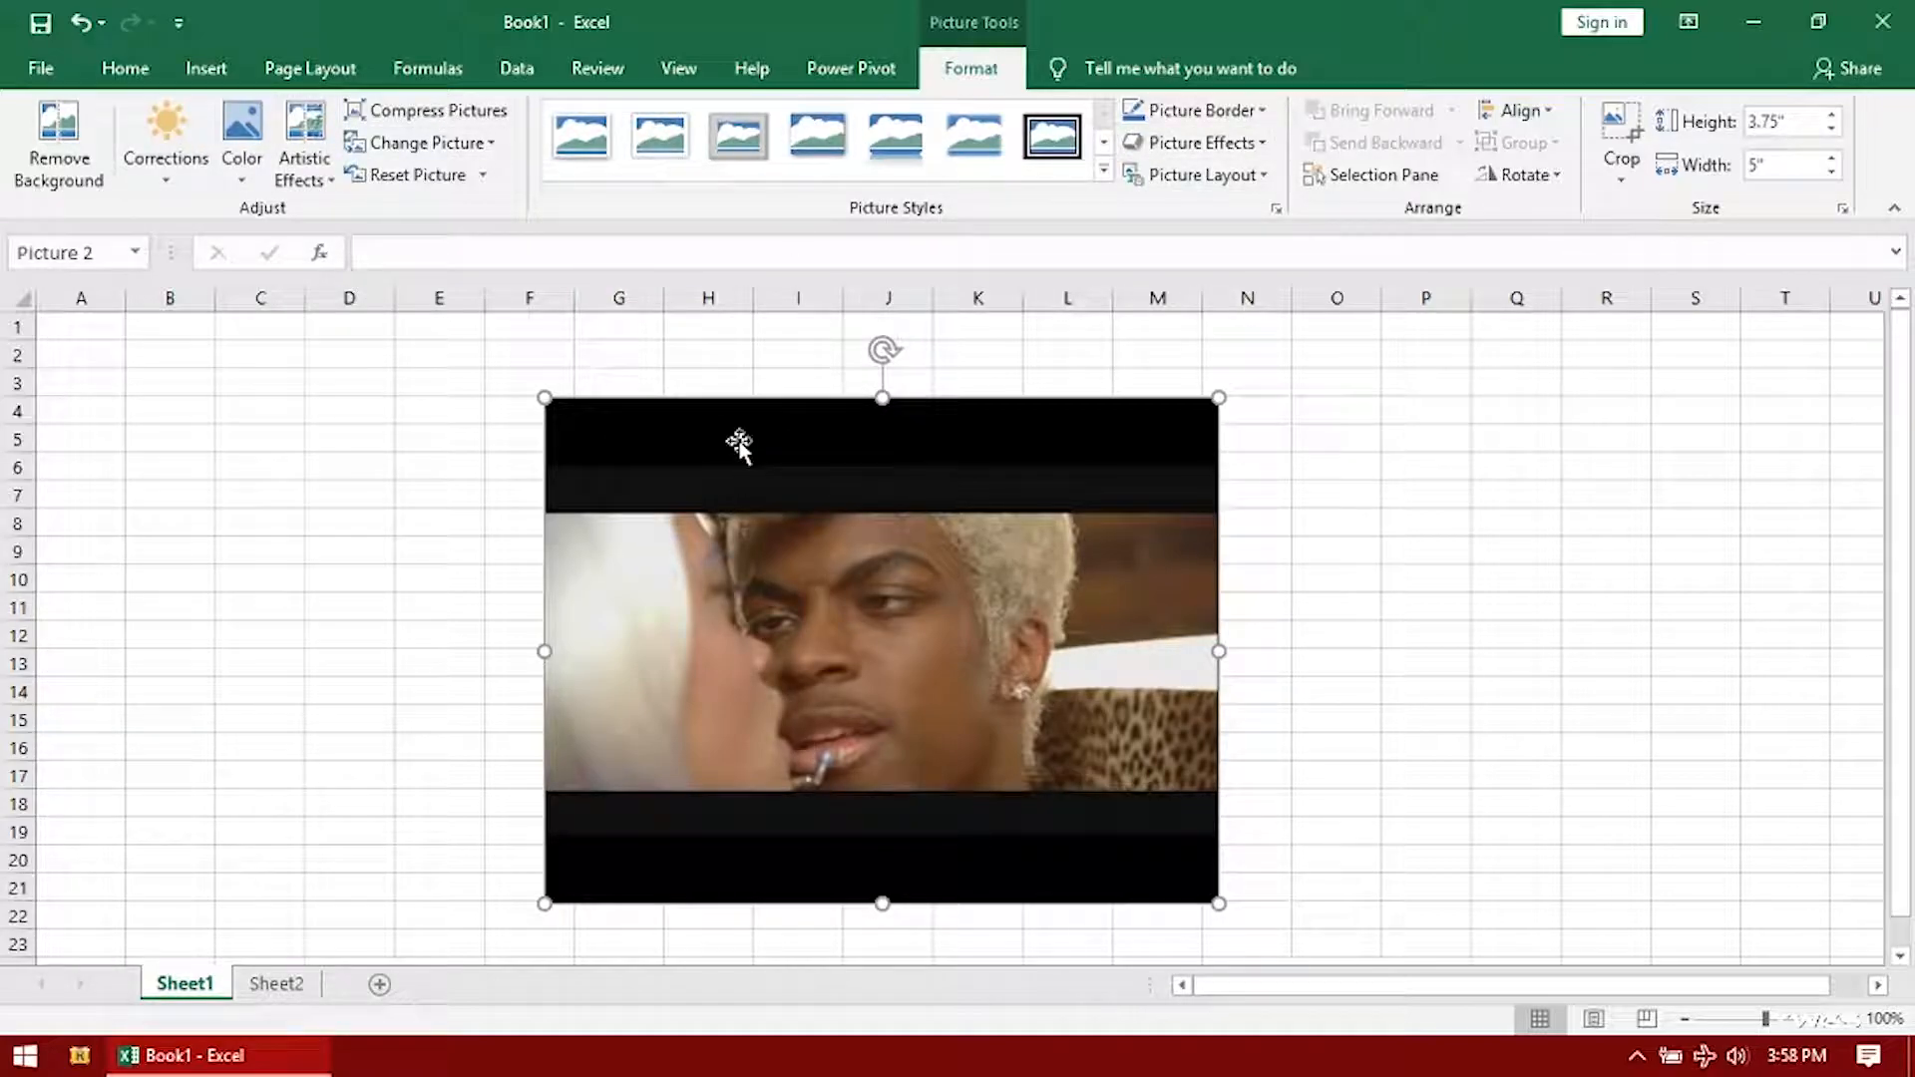
key("Delete")
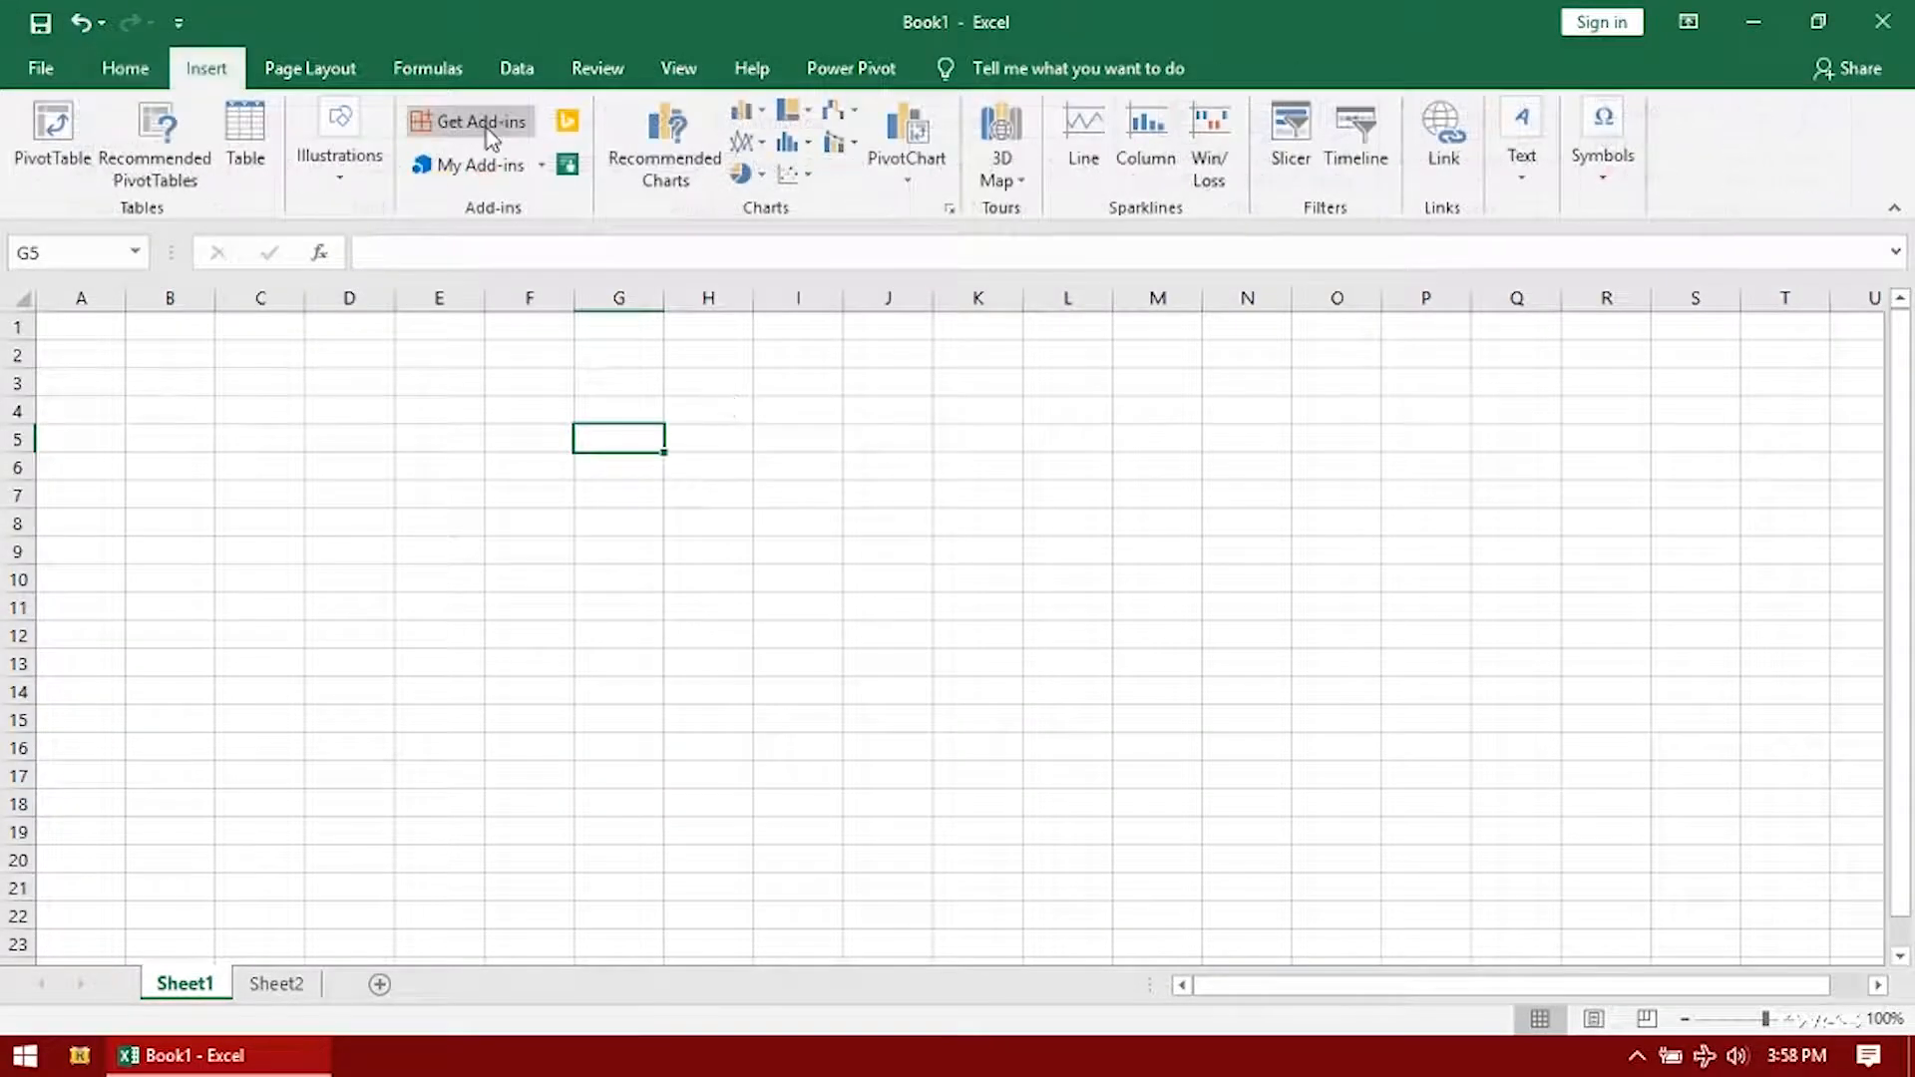
Check the Store, Admin Managed and My Add-ins pages of Office Add-ins, and close the dialog
left_click(514, 136)
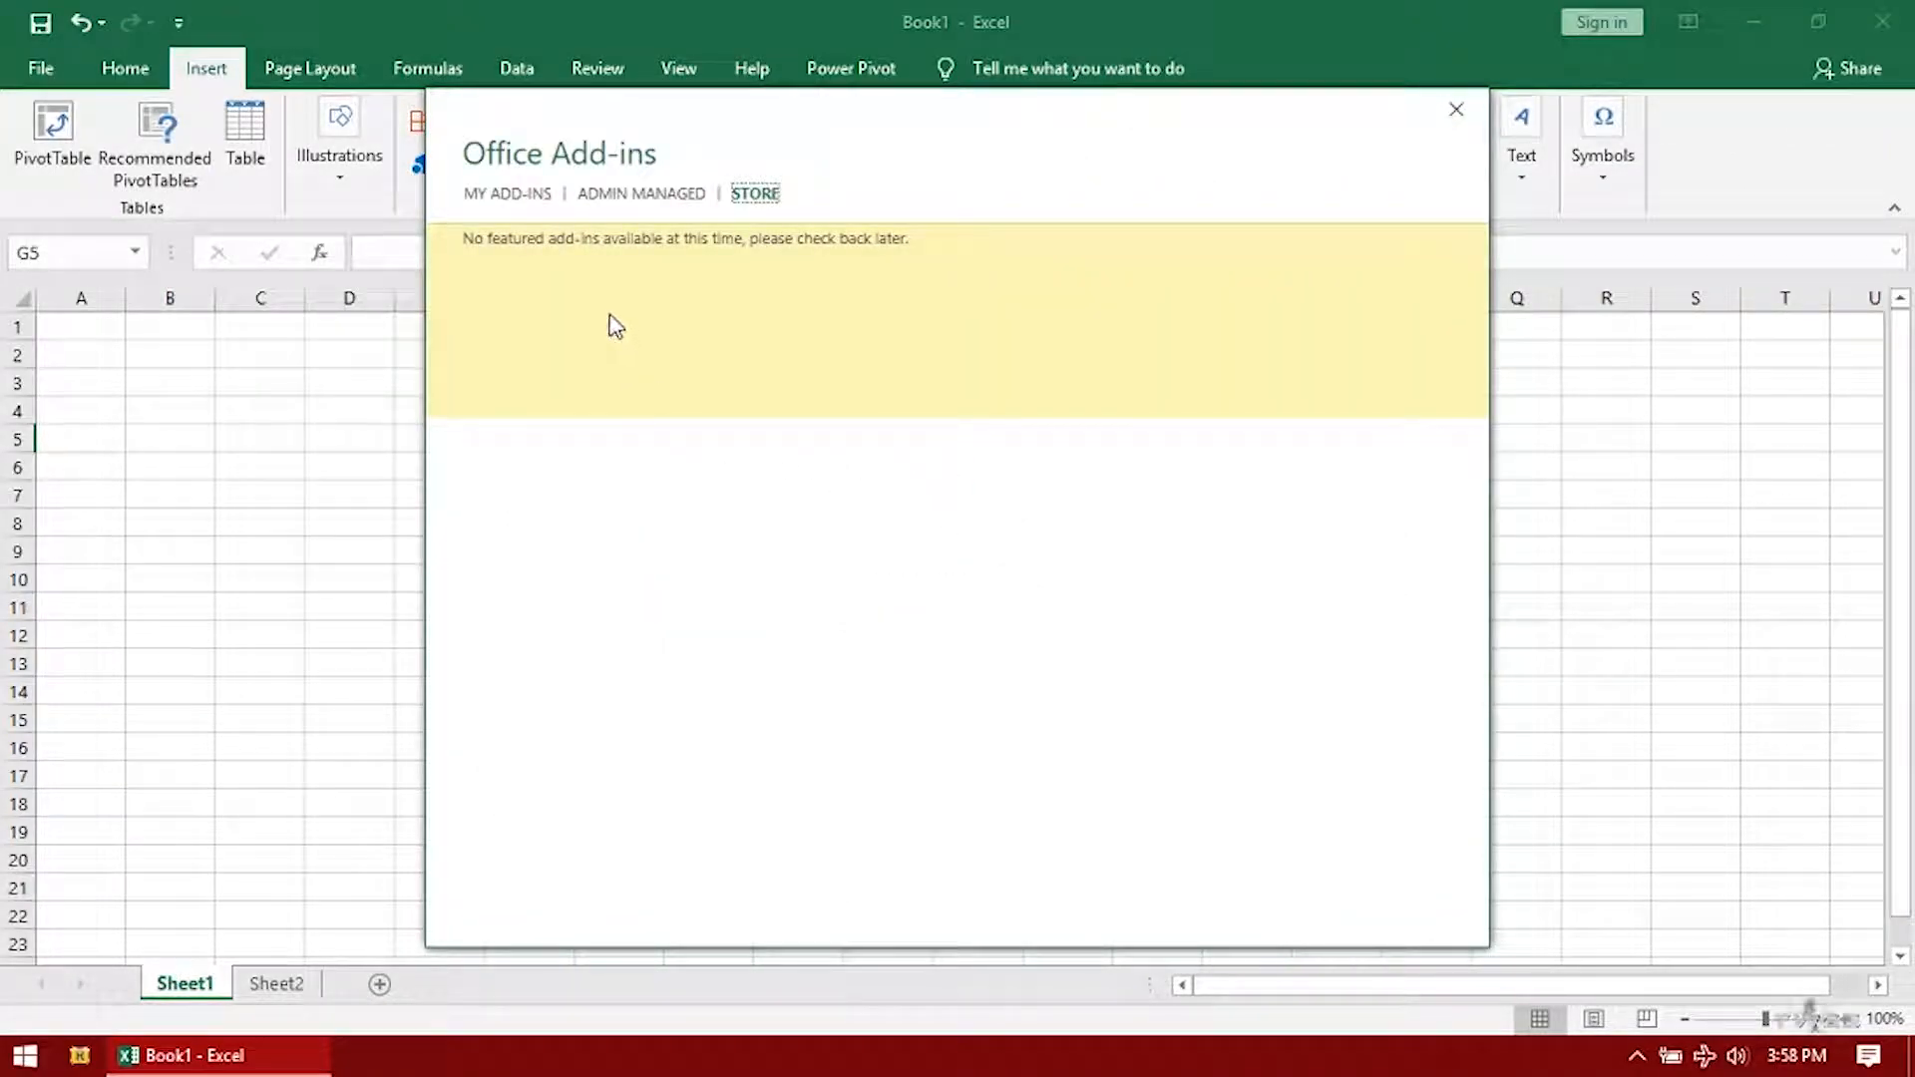
left_click(648, 197)
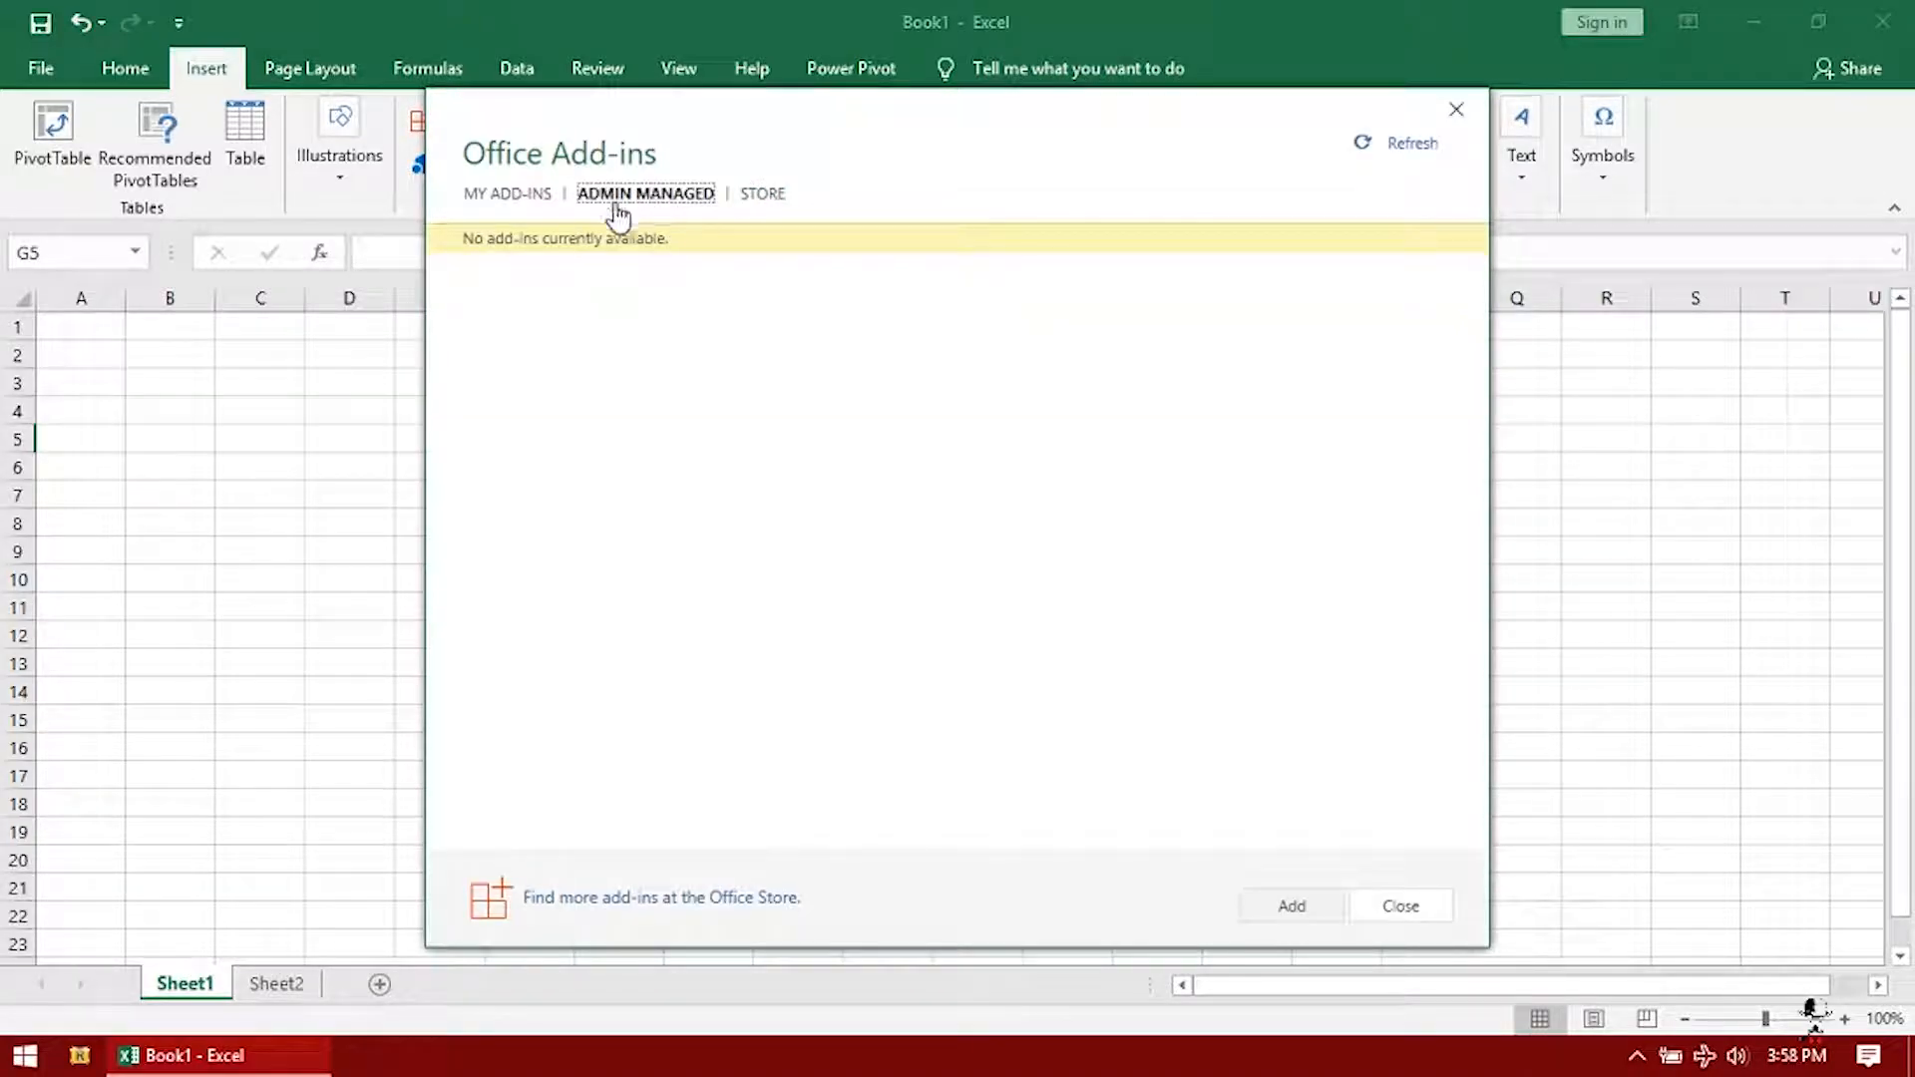
left_click(509, 196)
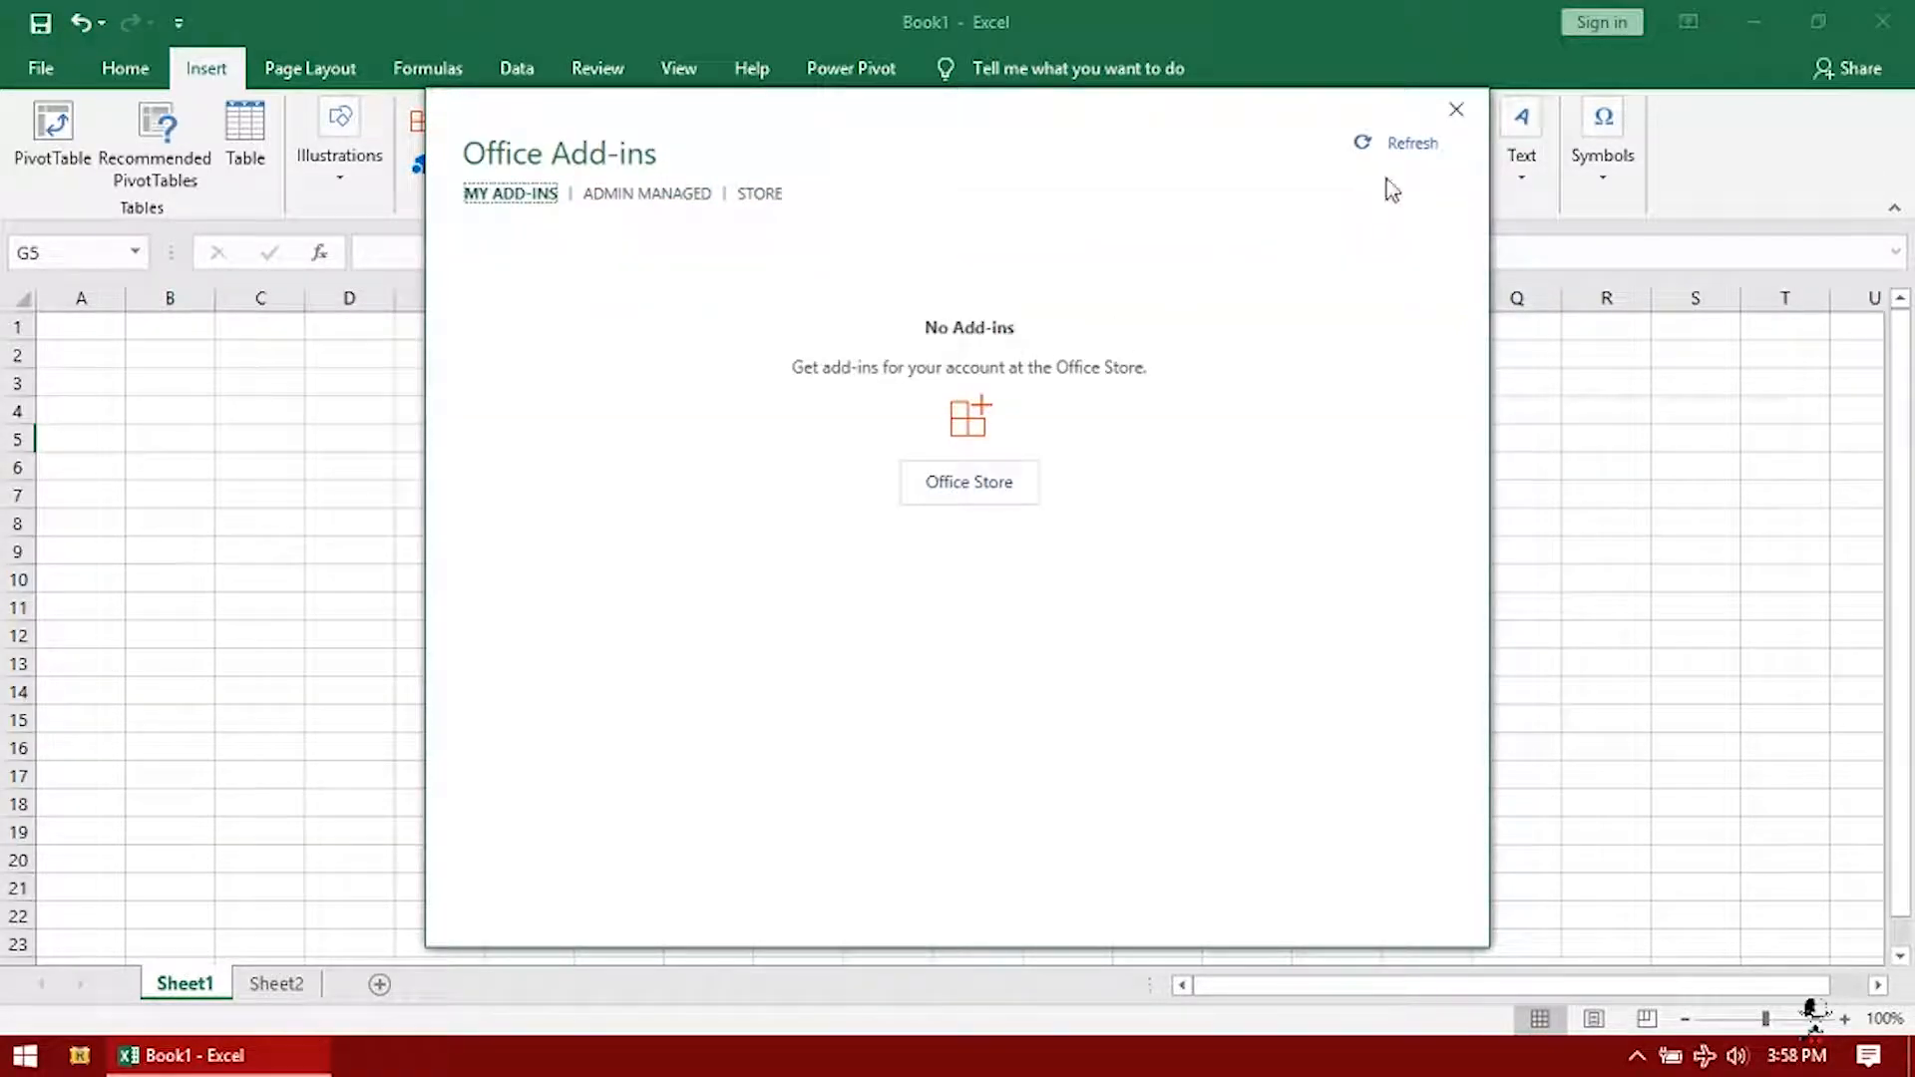
left_click(1457, 109)
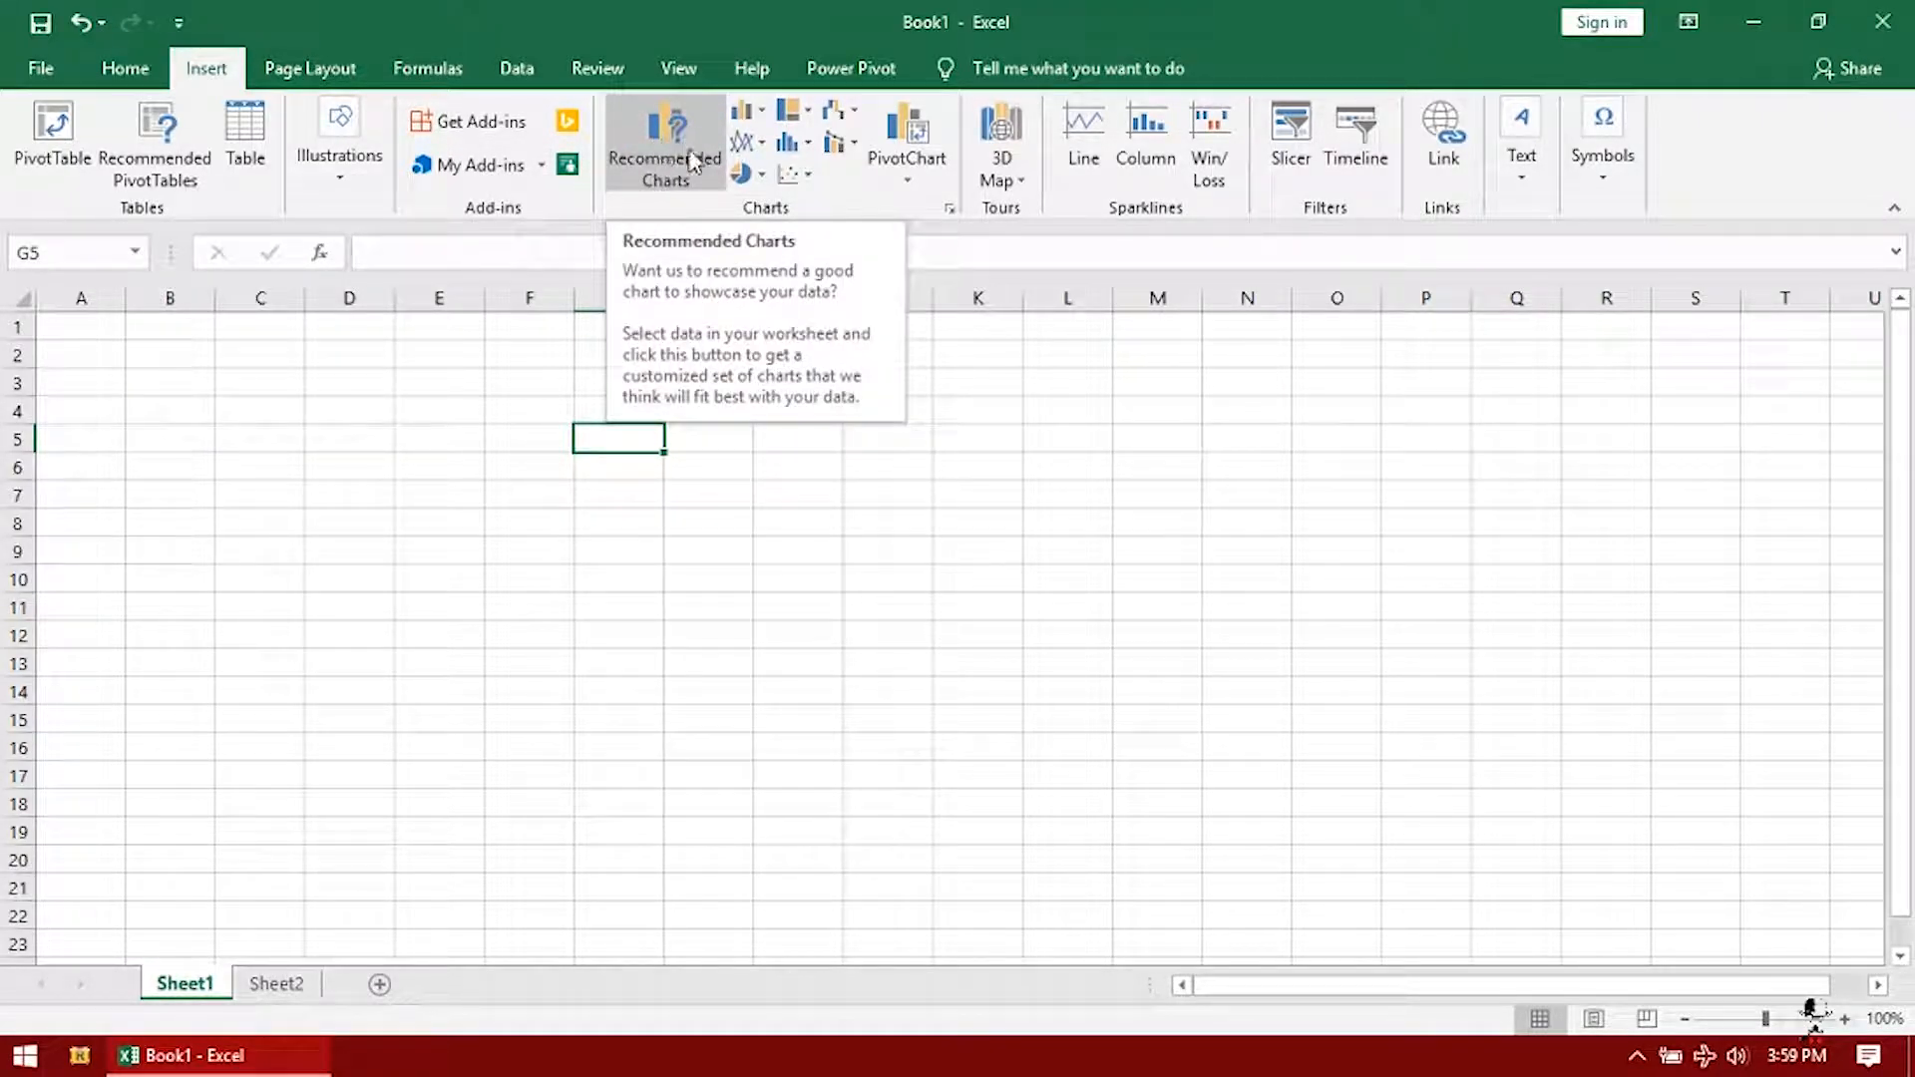
Preview the recommended Stacked Area, Clustered Column by Sale Origin and Pareto charts for the Sheet2 sales data, view all chart types, and cancel
left_click(297, 986)
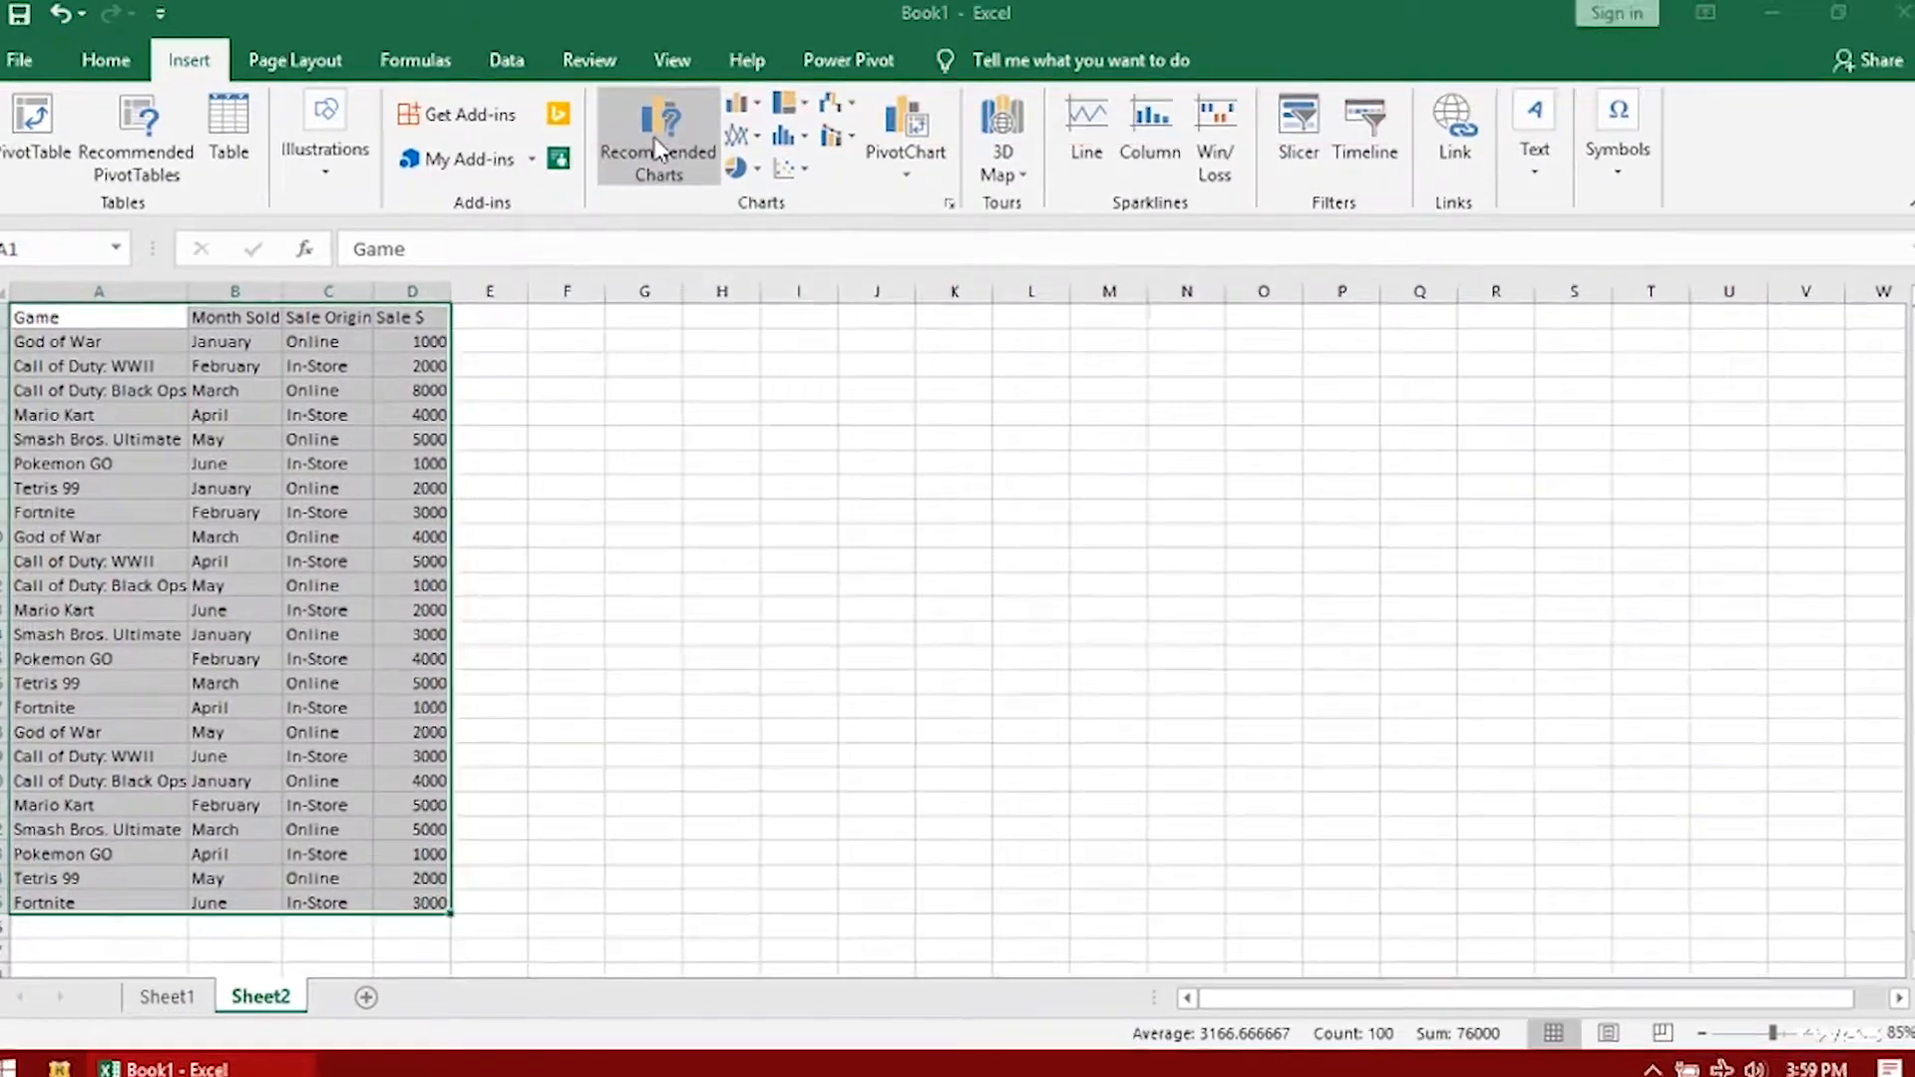
left_click(667, 154)
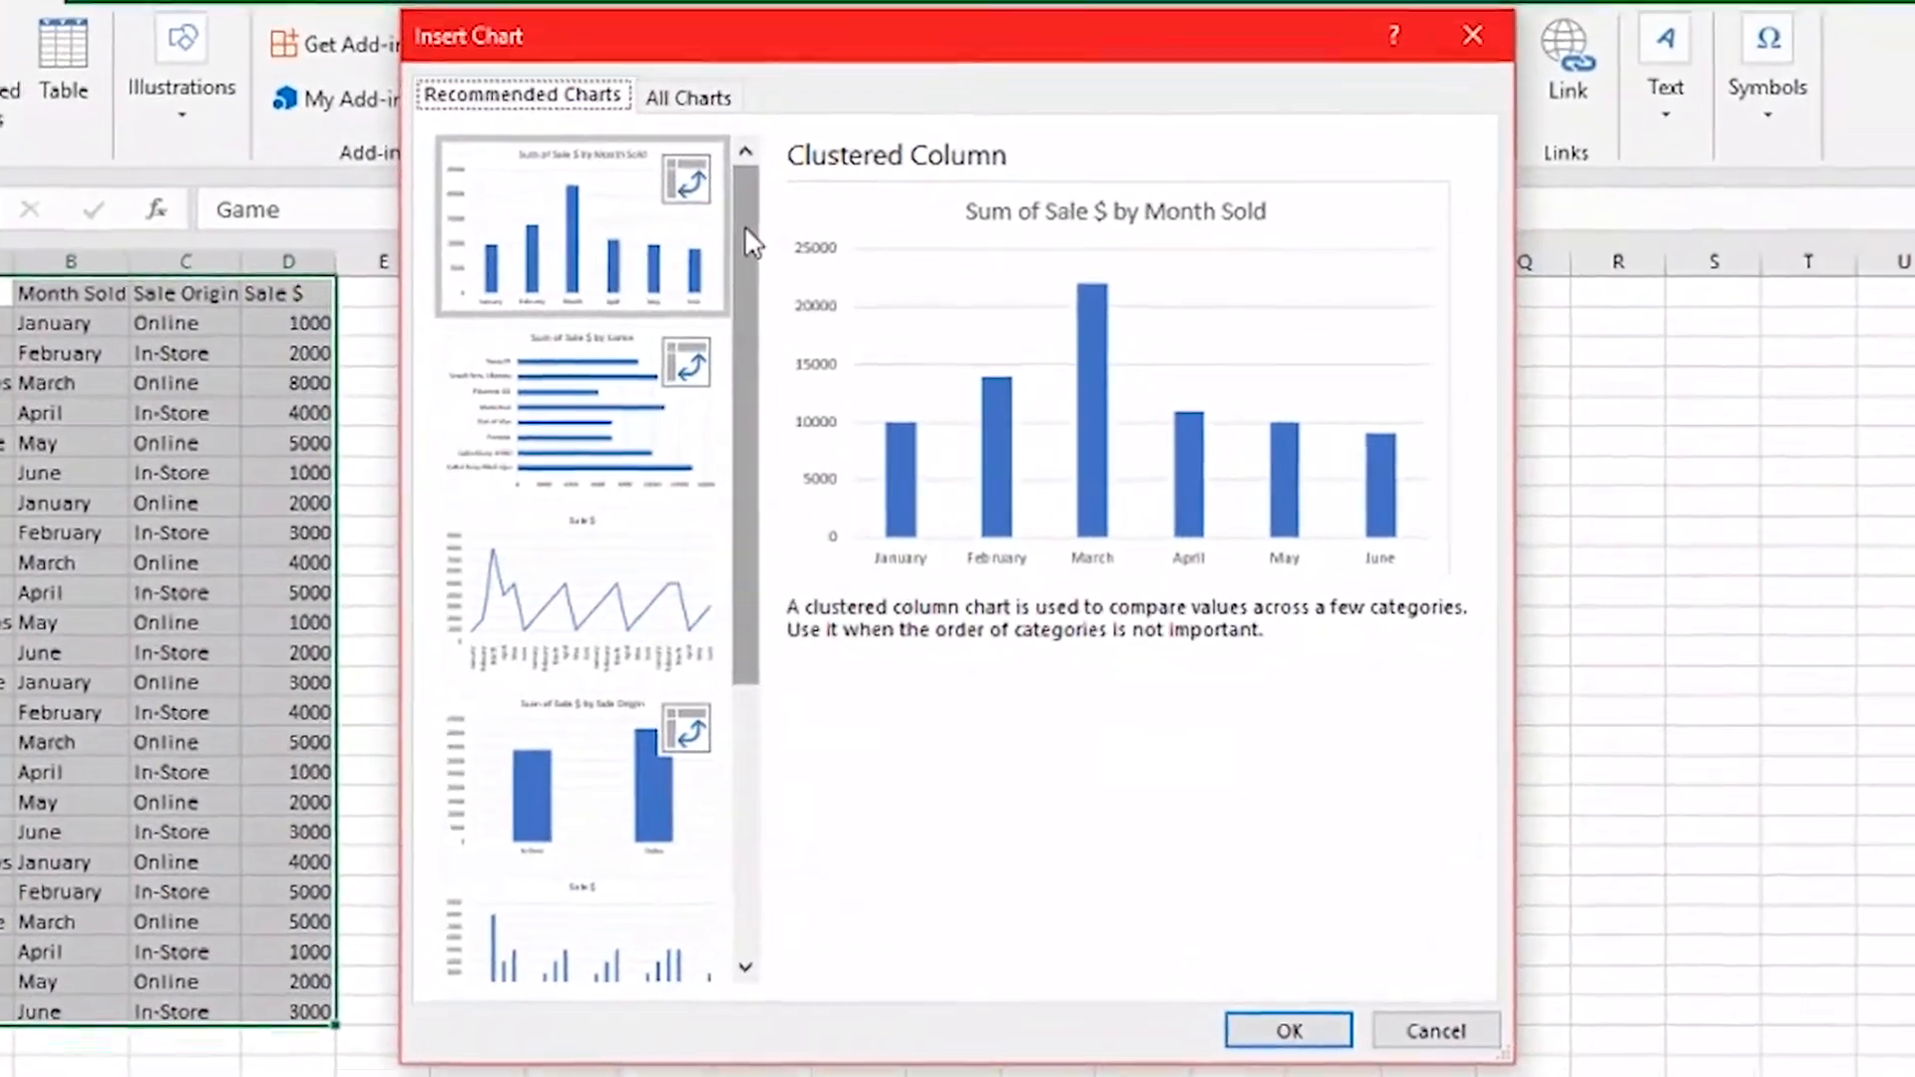
left_click_drag(744, 226, 756, 570)
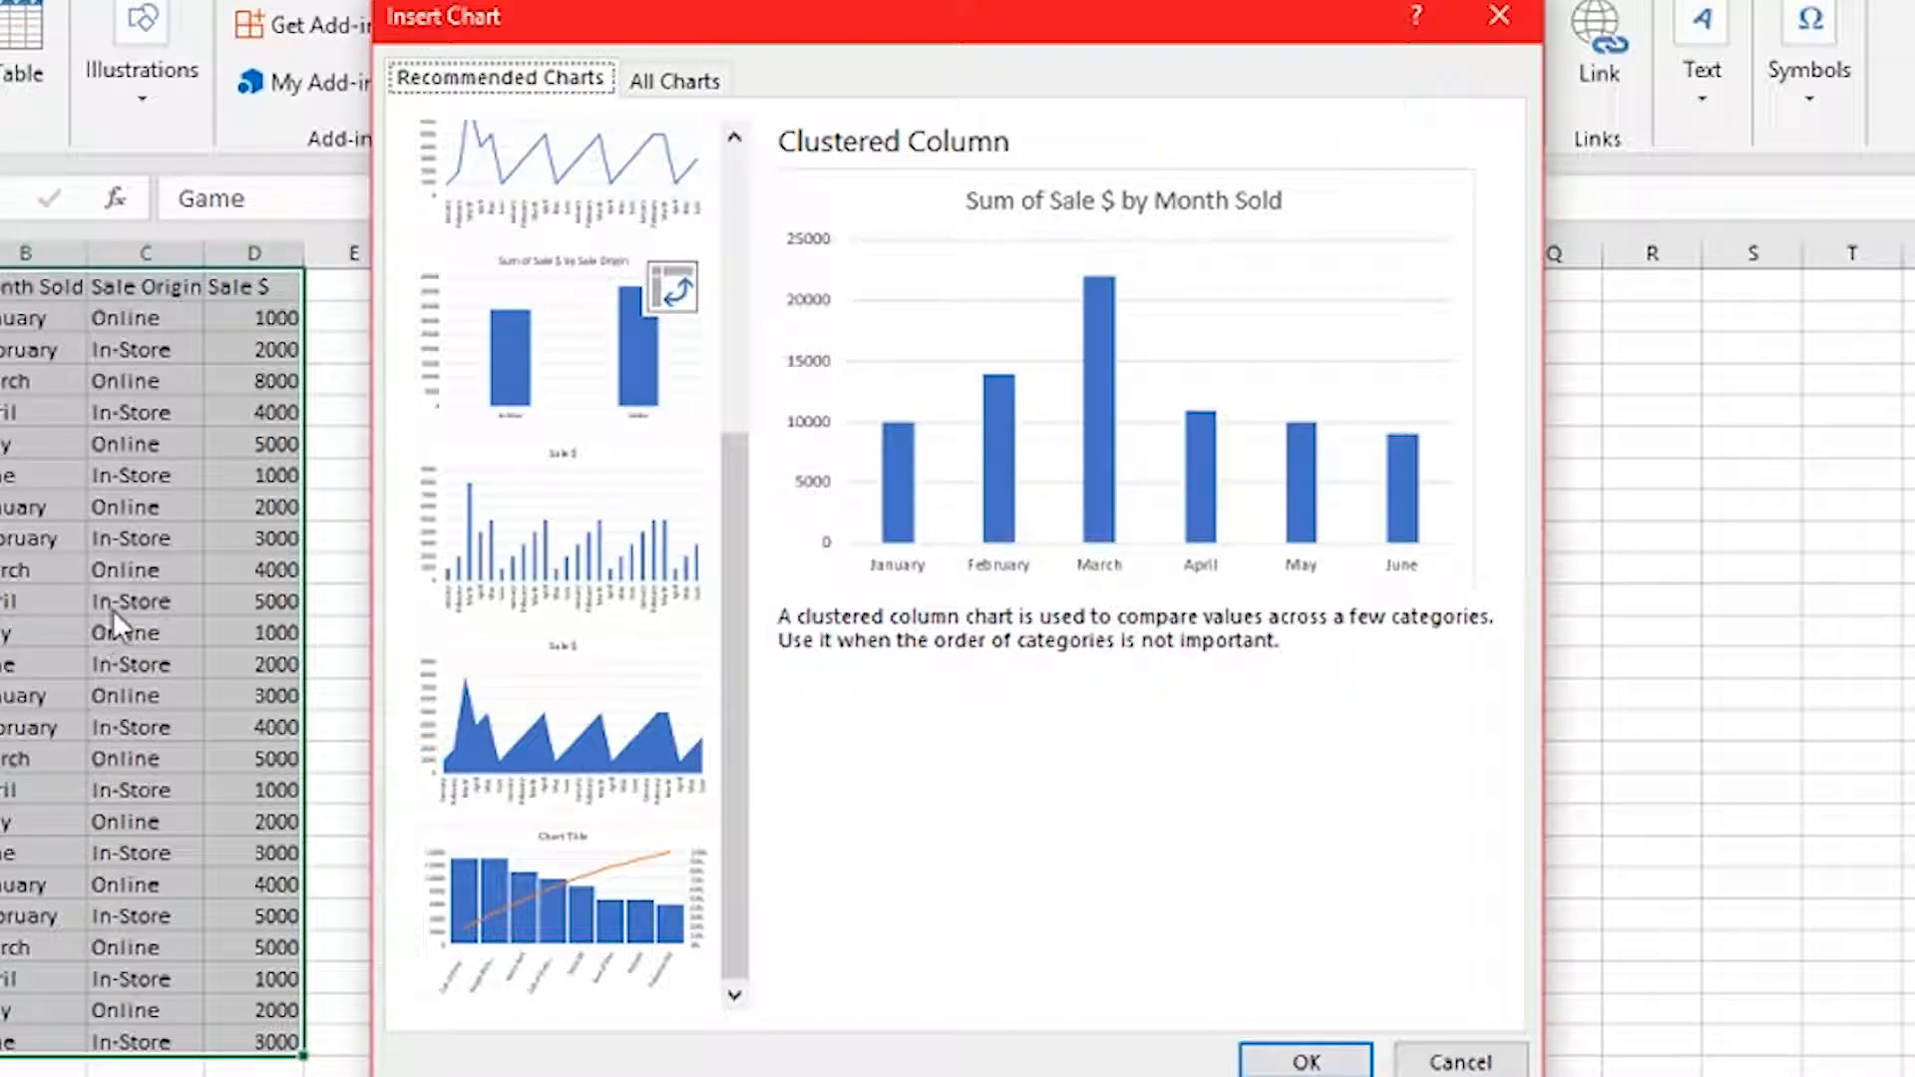
left_click(560, 762)
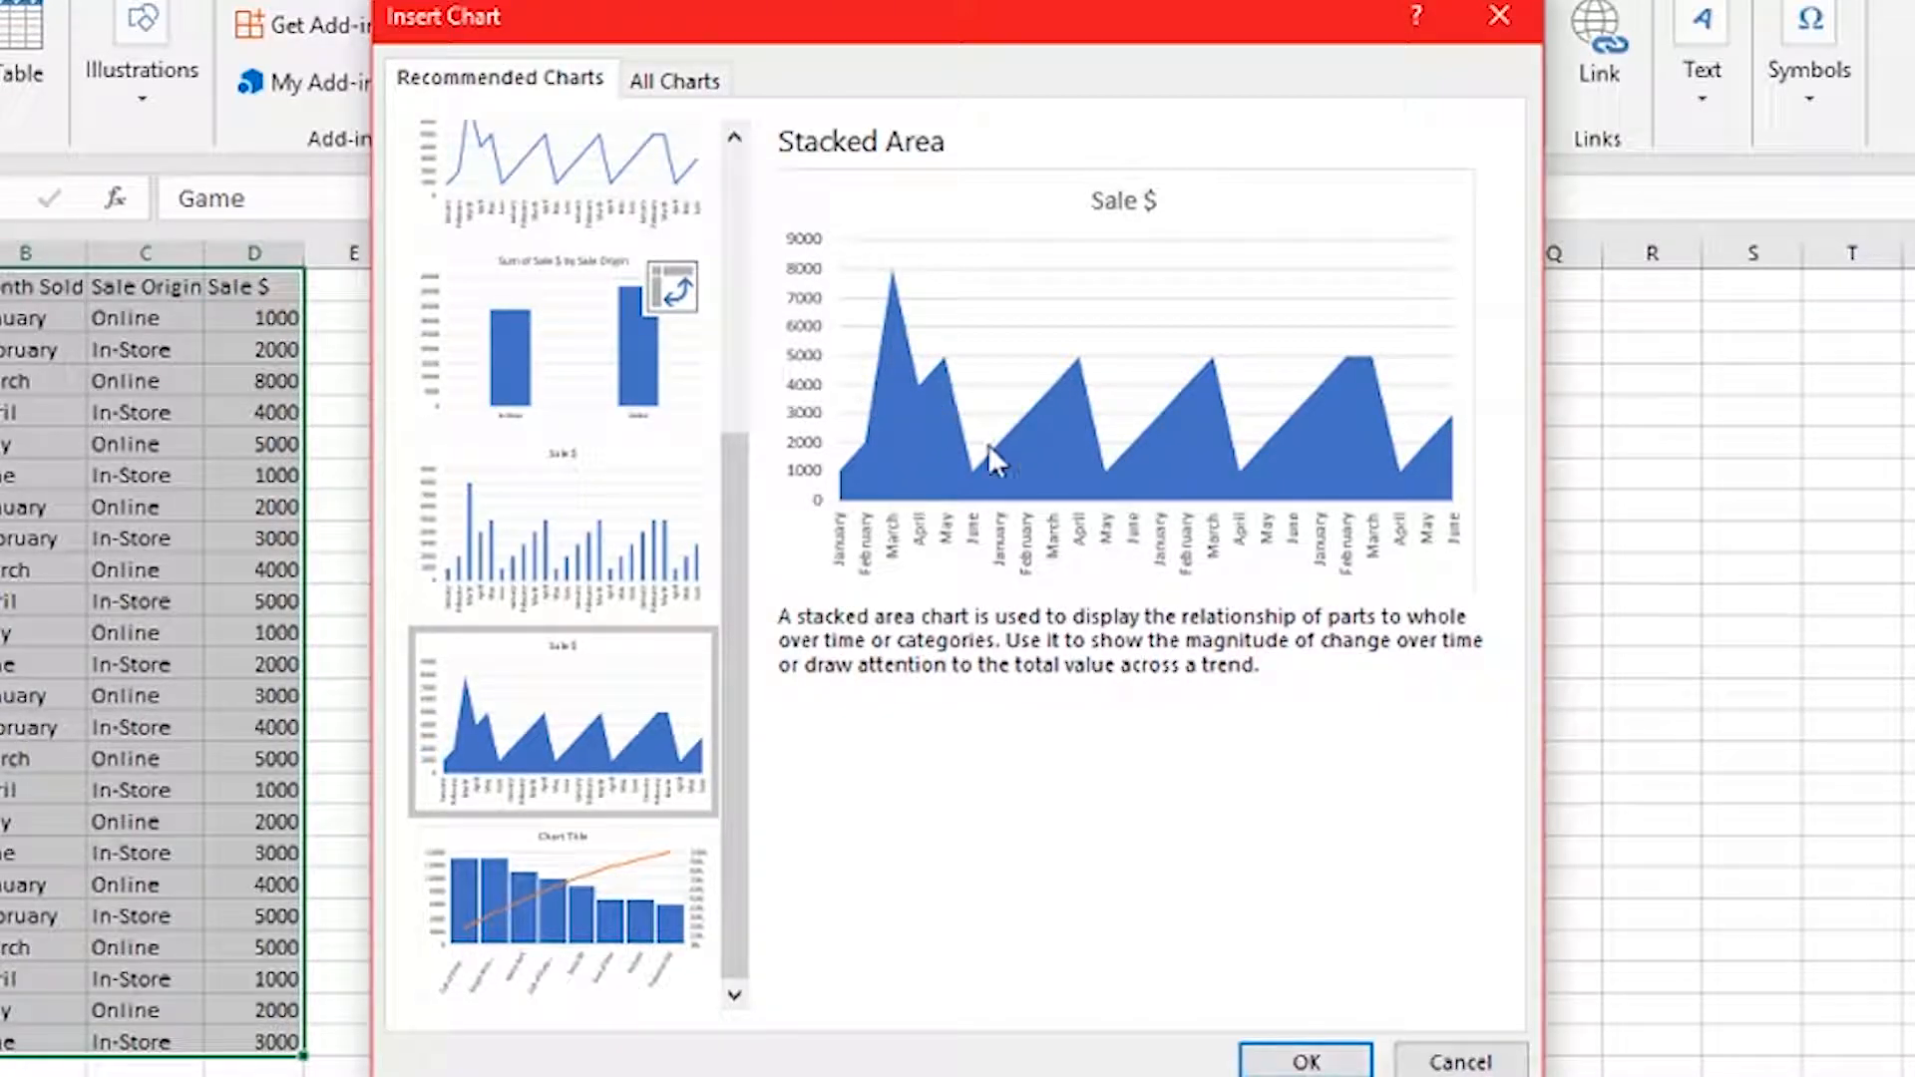
left_click(620, 374)
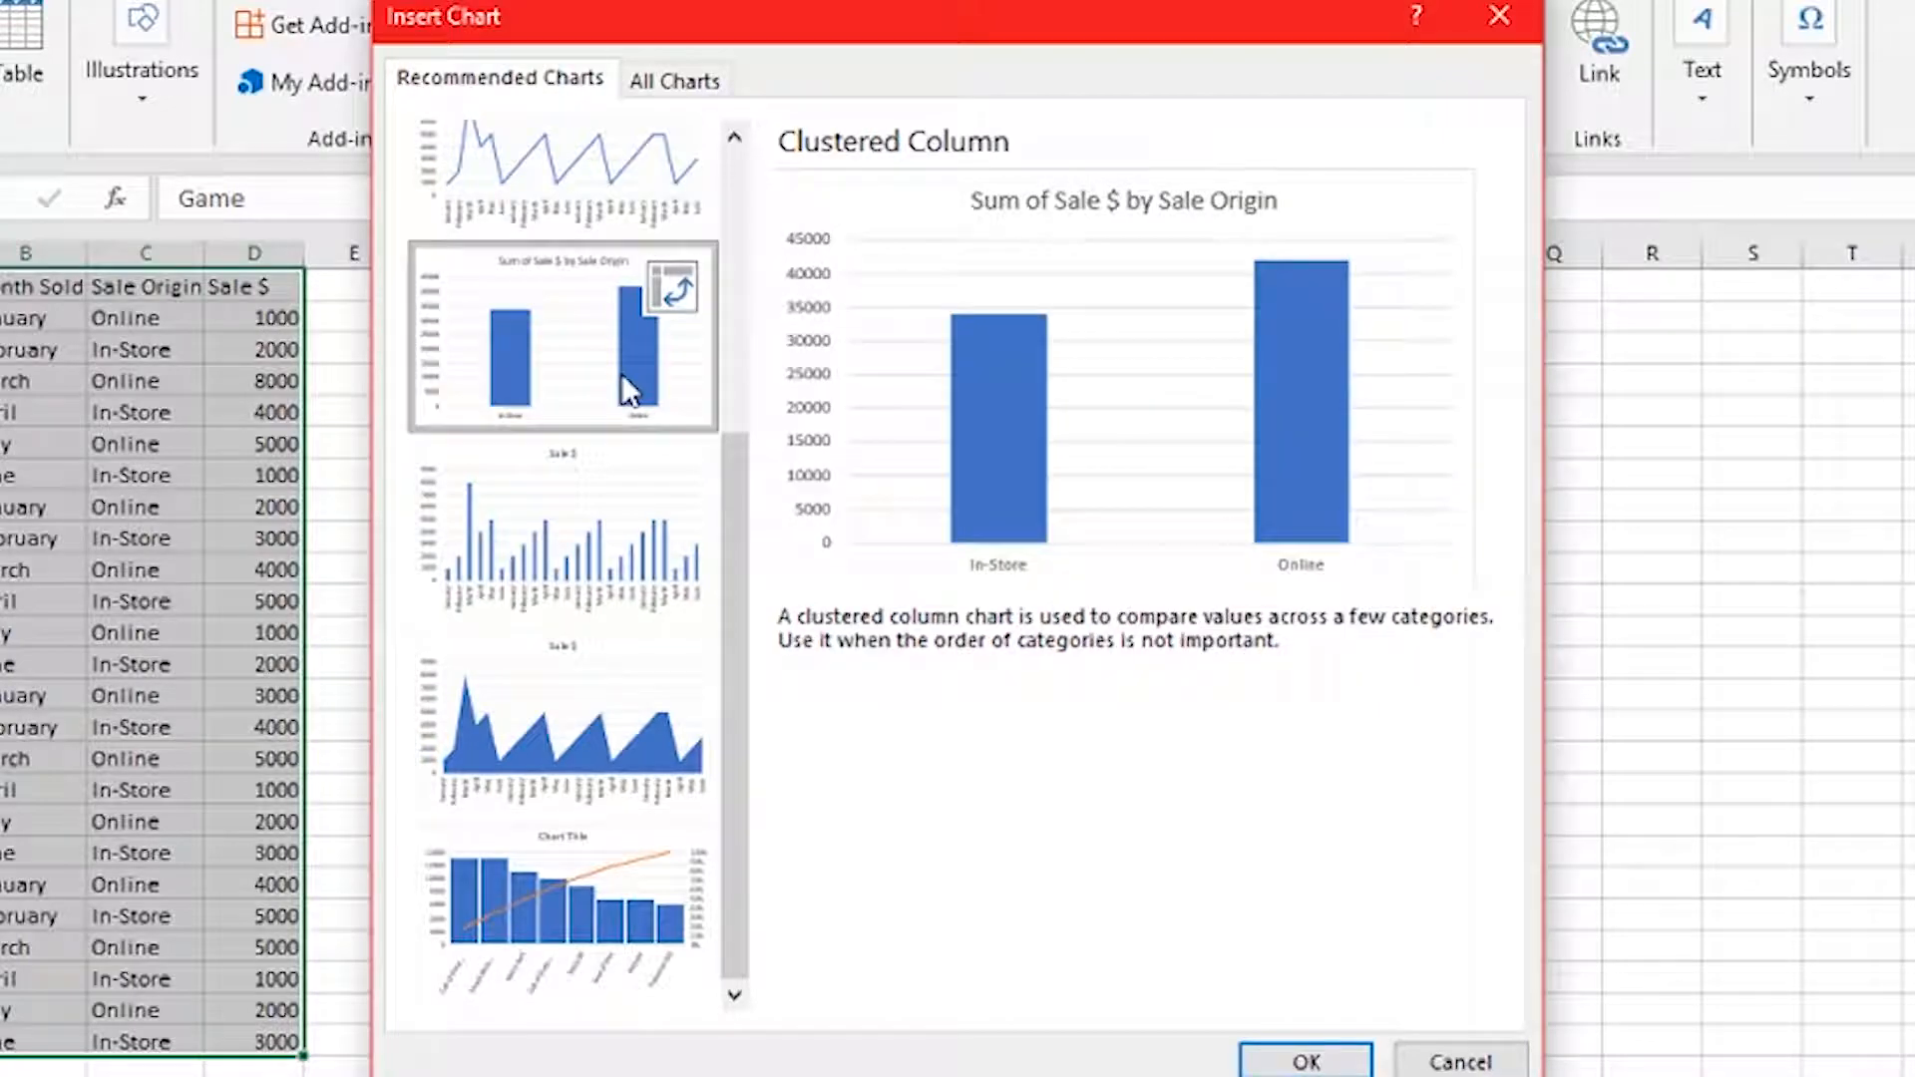
left_click(638, 911)
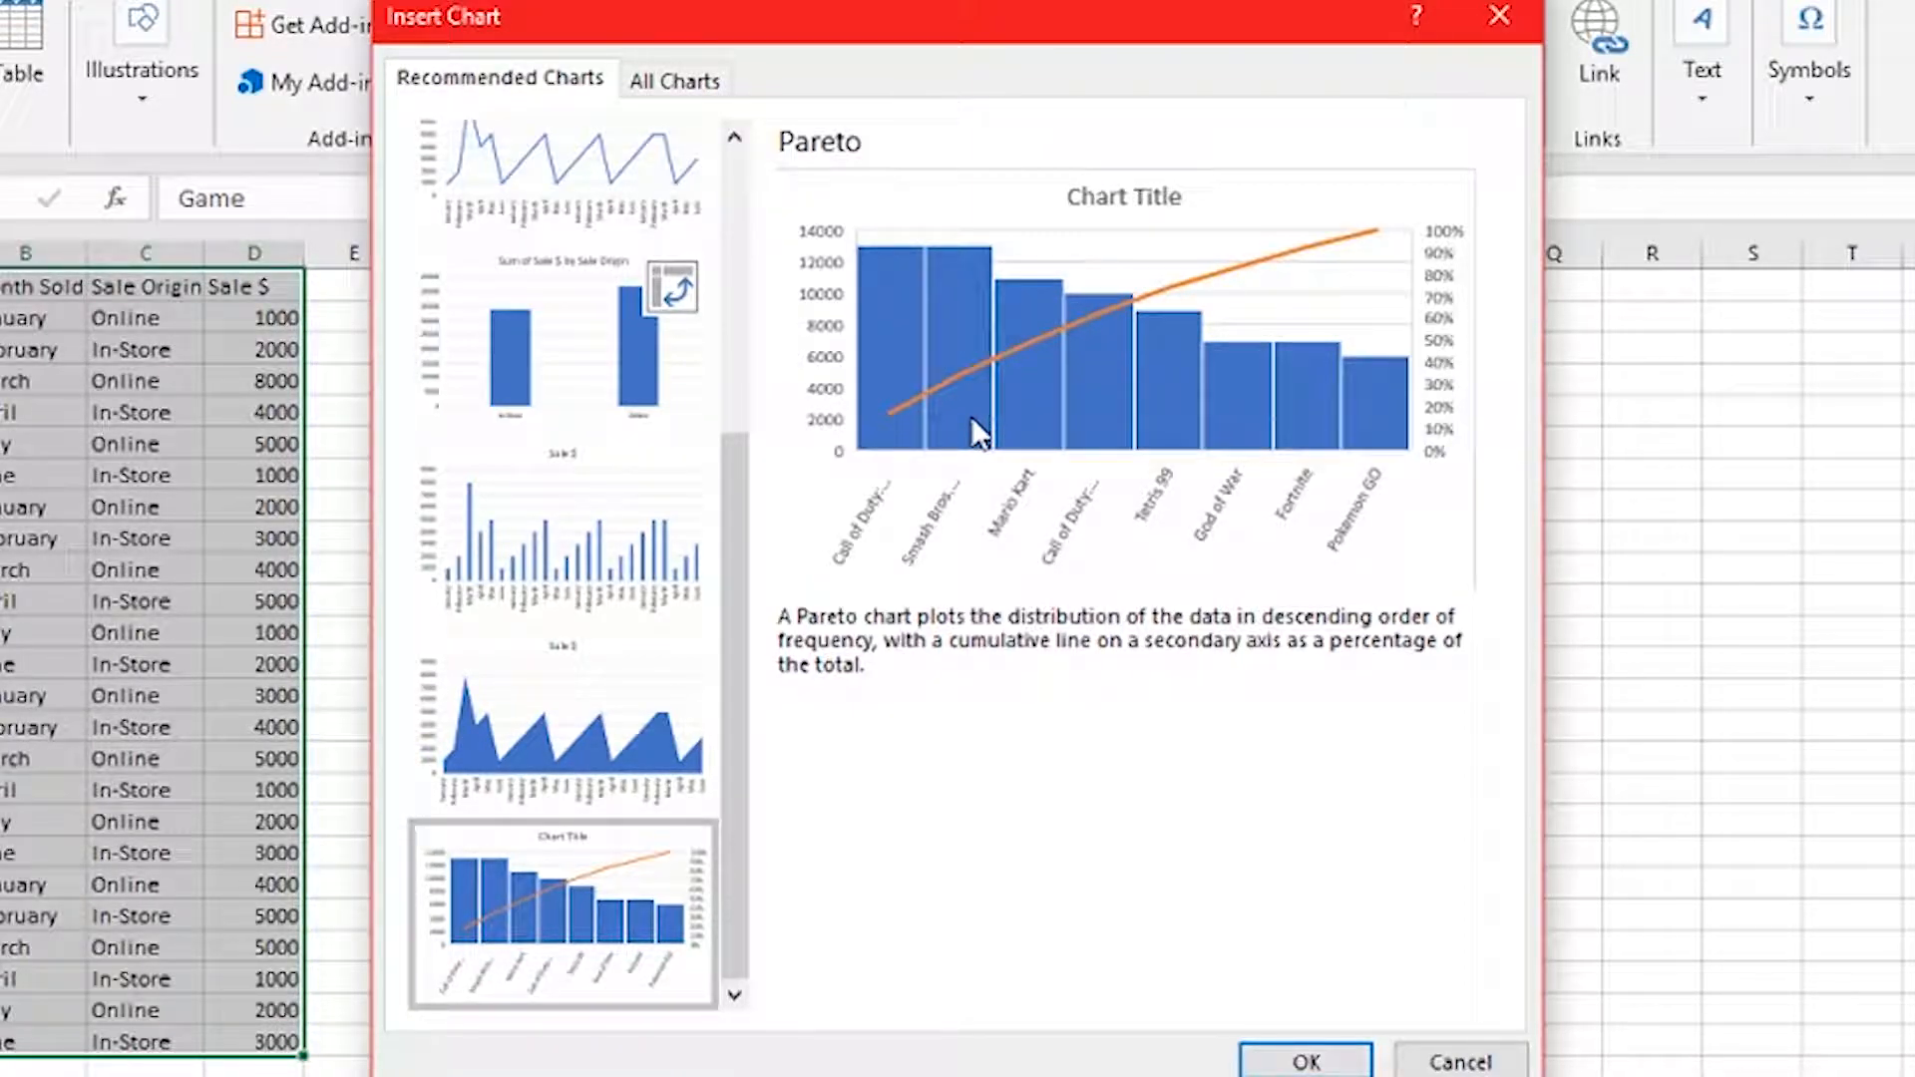
left_click(677, 88)
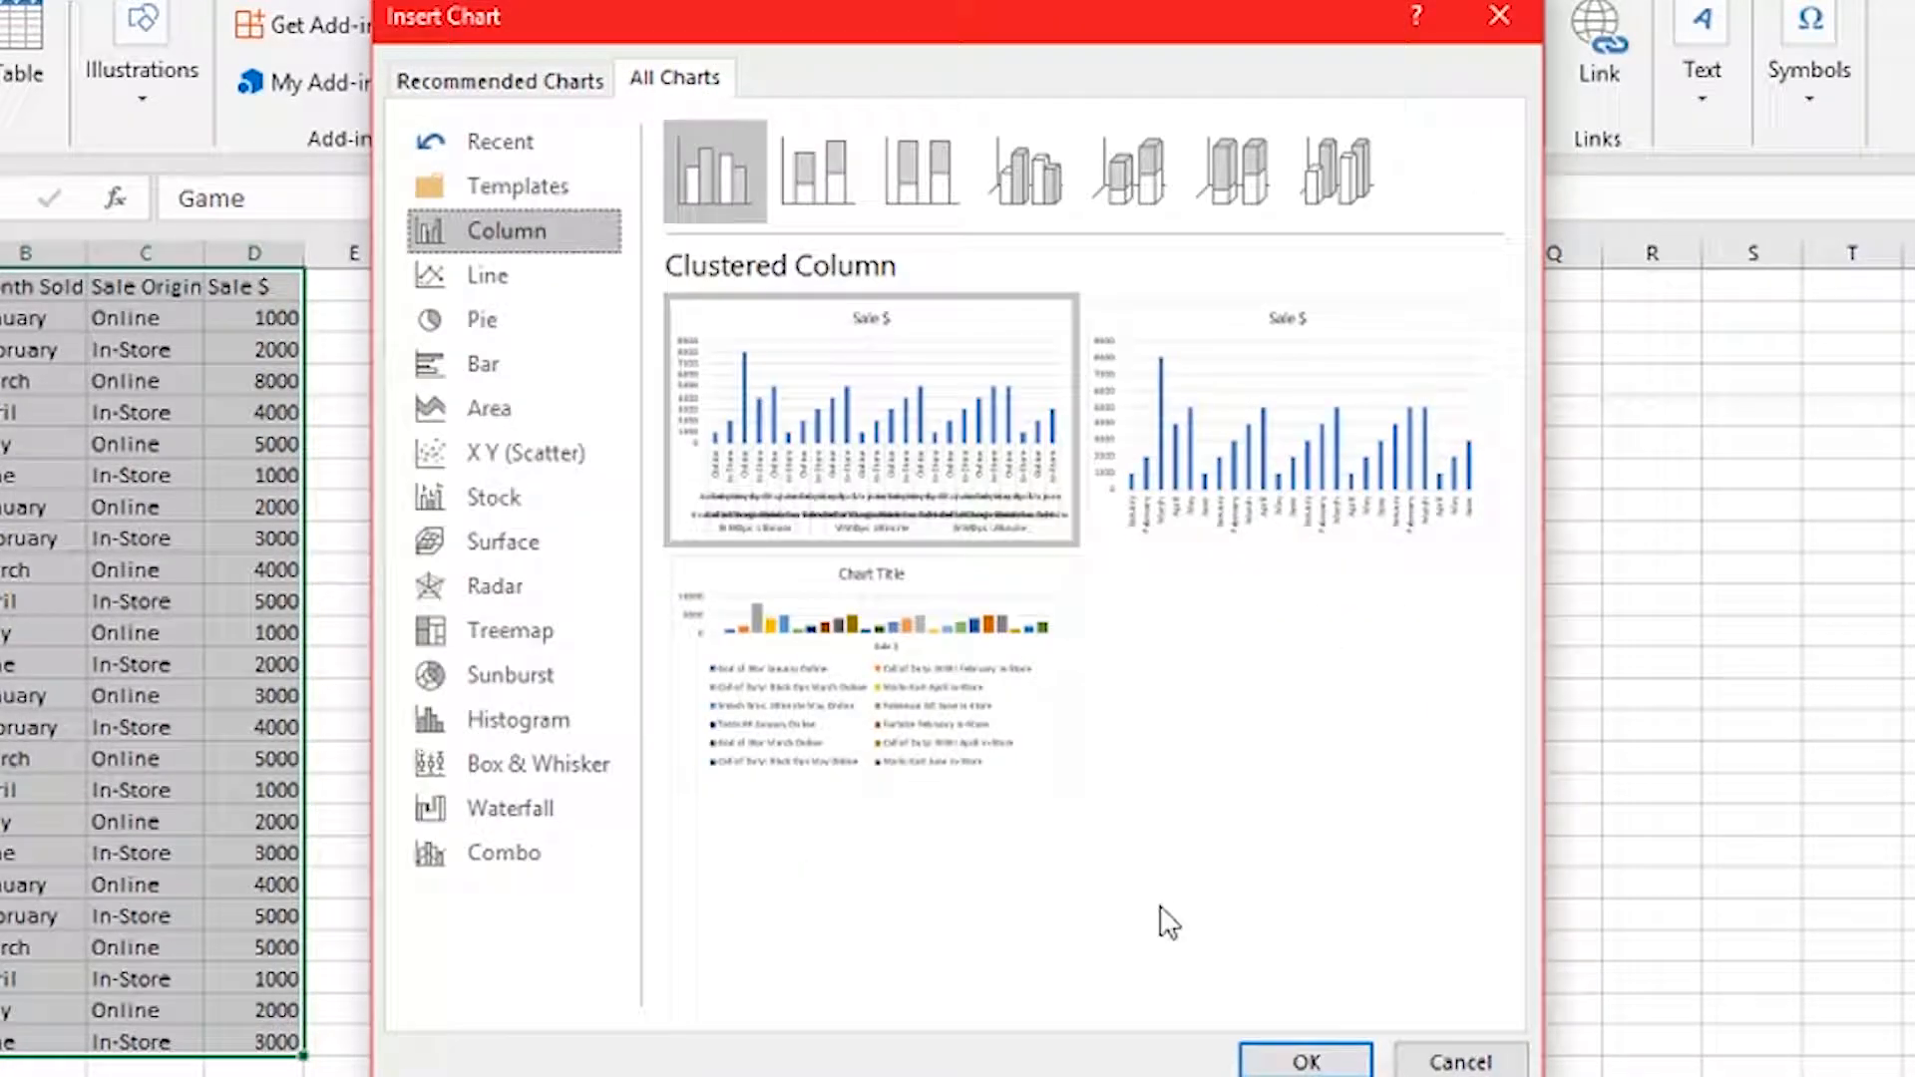
left_click(1460, 1059)
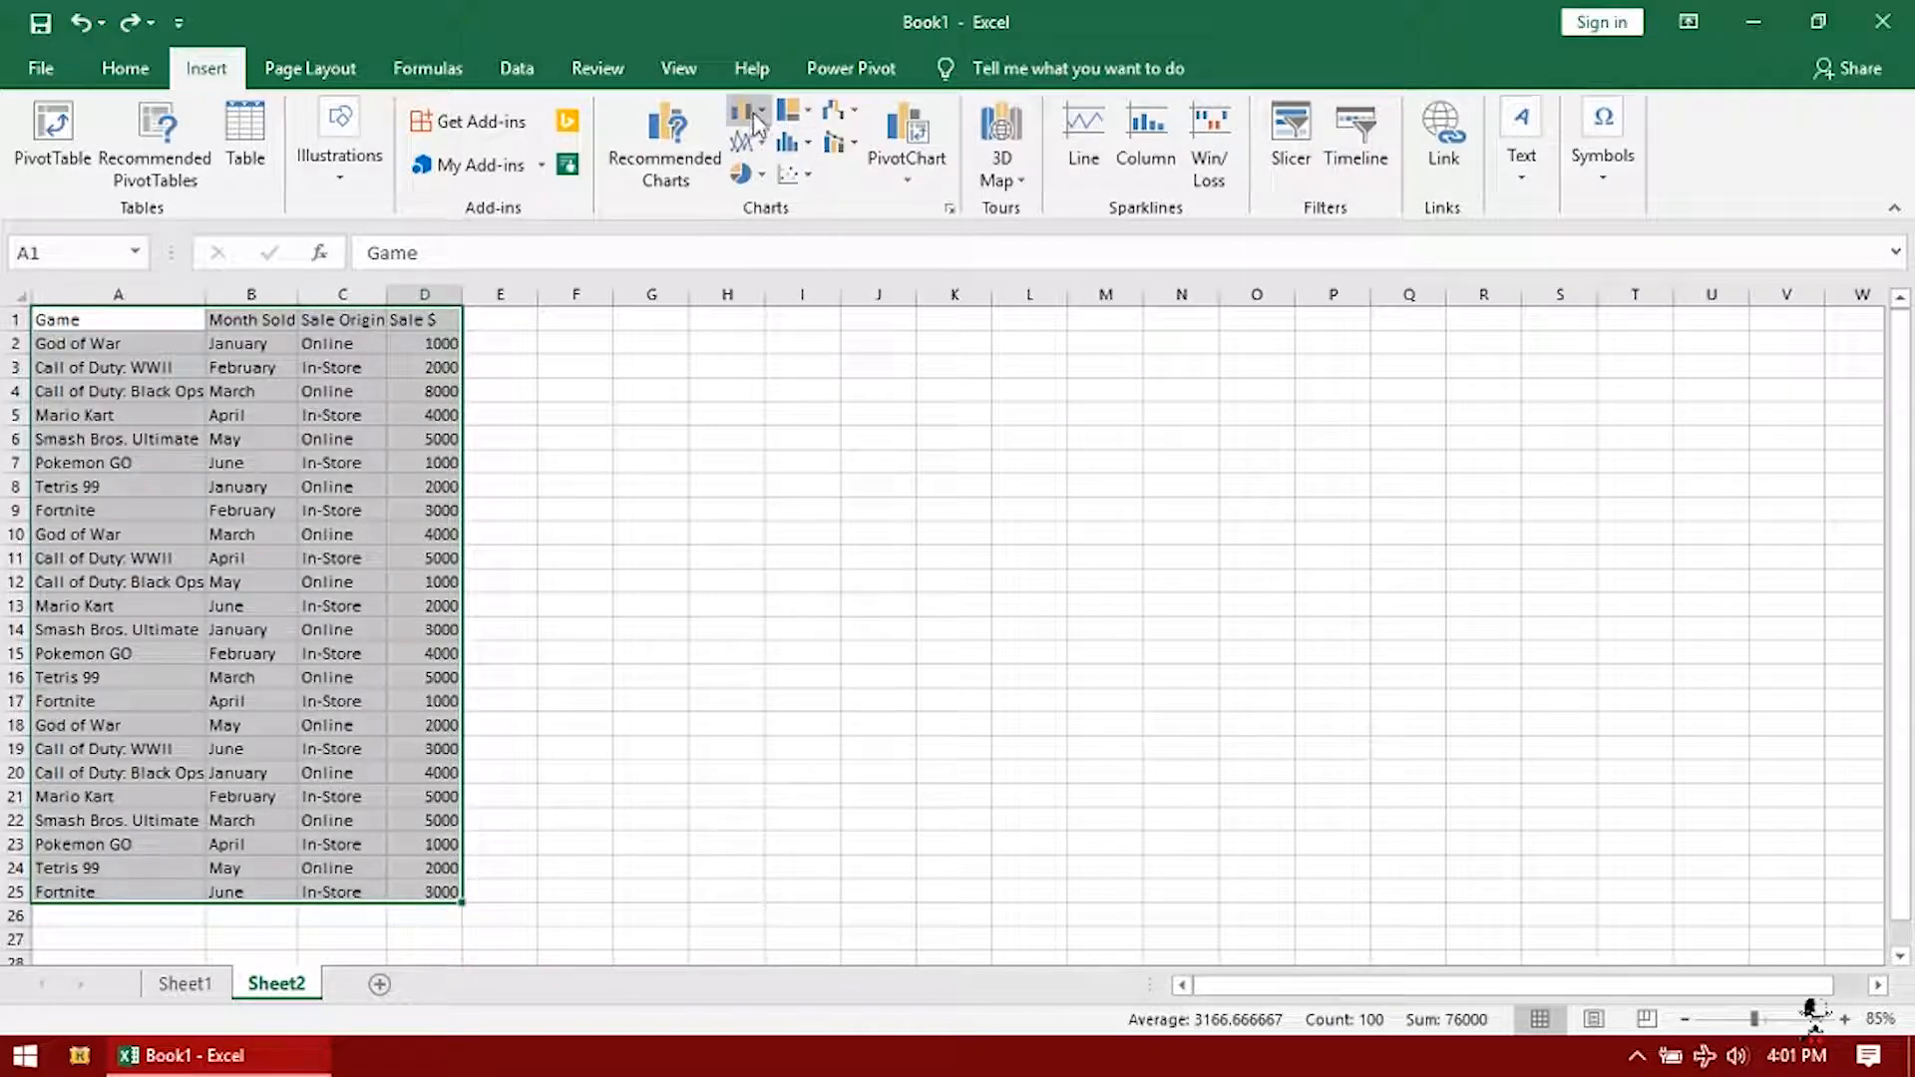
Insert a 3-D clustered column chart of the Sheet2 sales data and enlarge it to span about columns H to R and rows 7 to 25
left_click(766, 113)
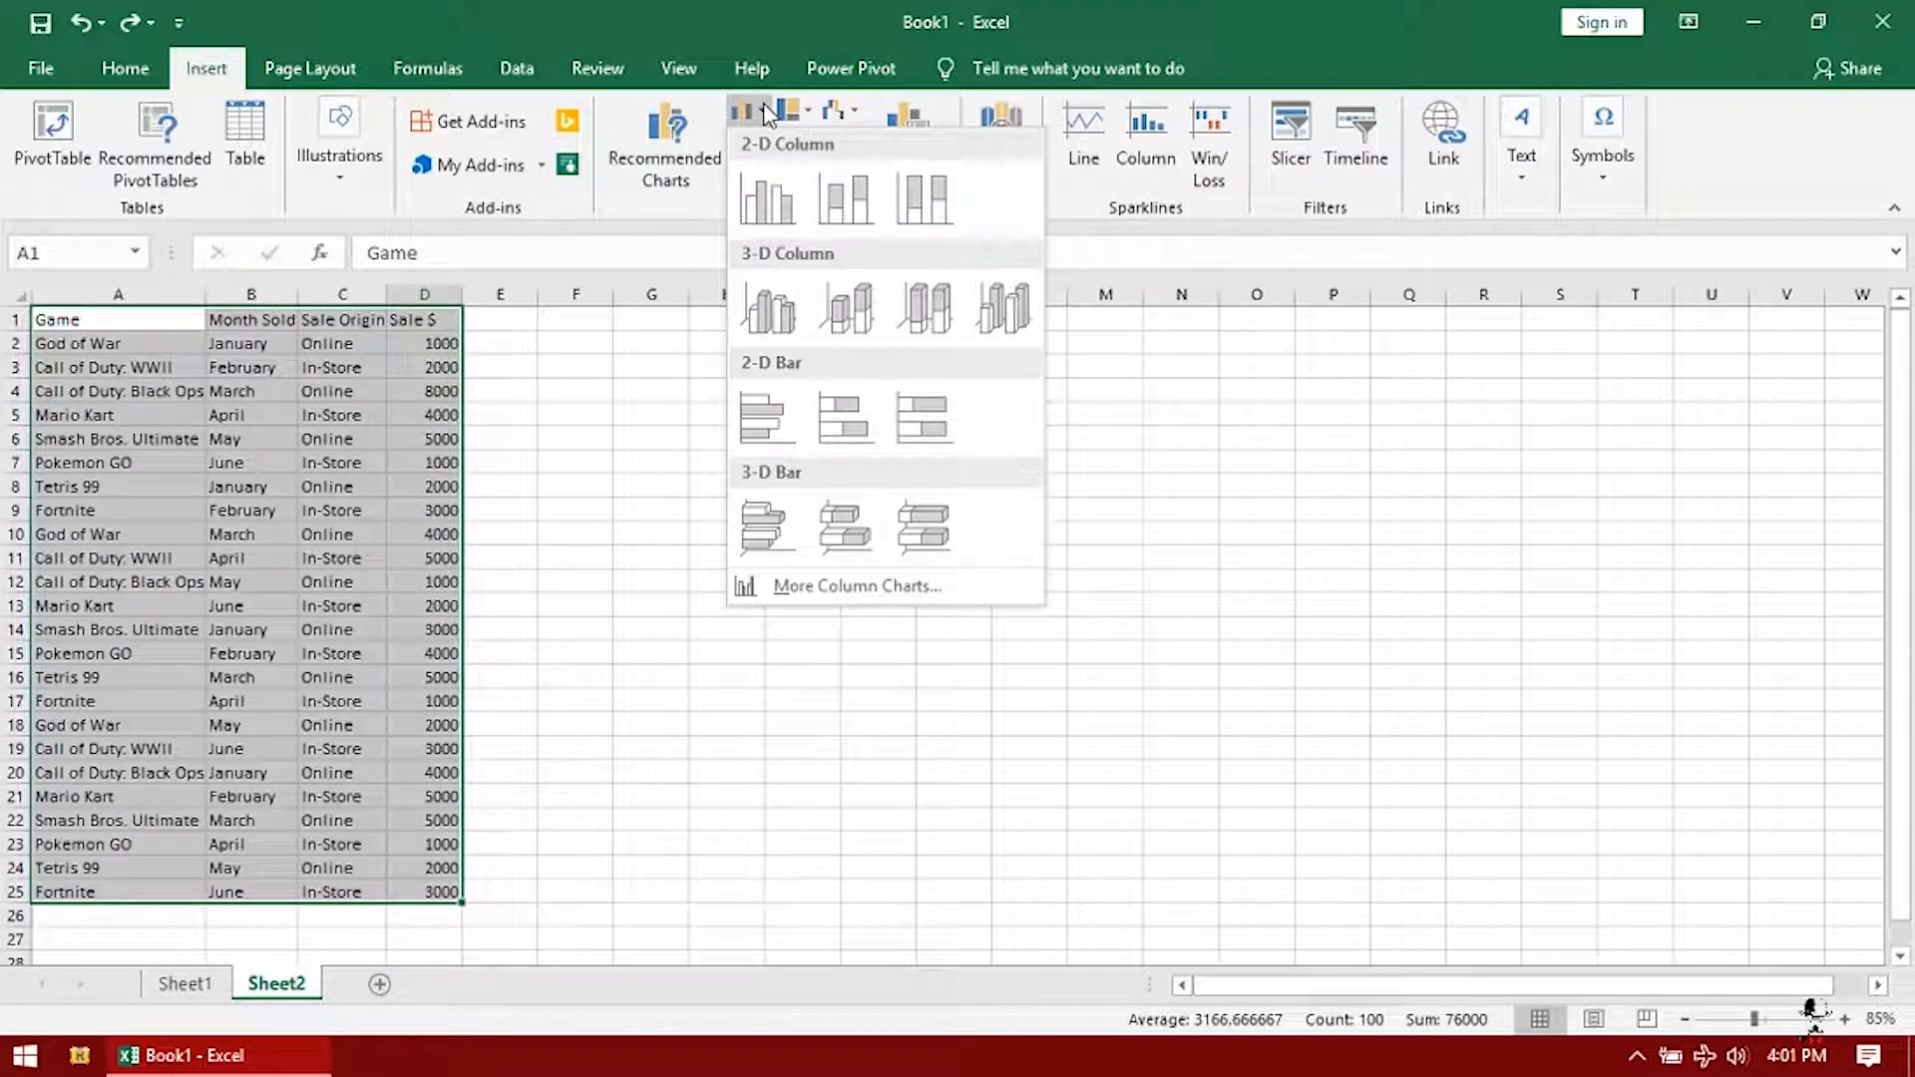
left_click(784, 315)
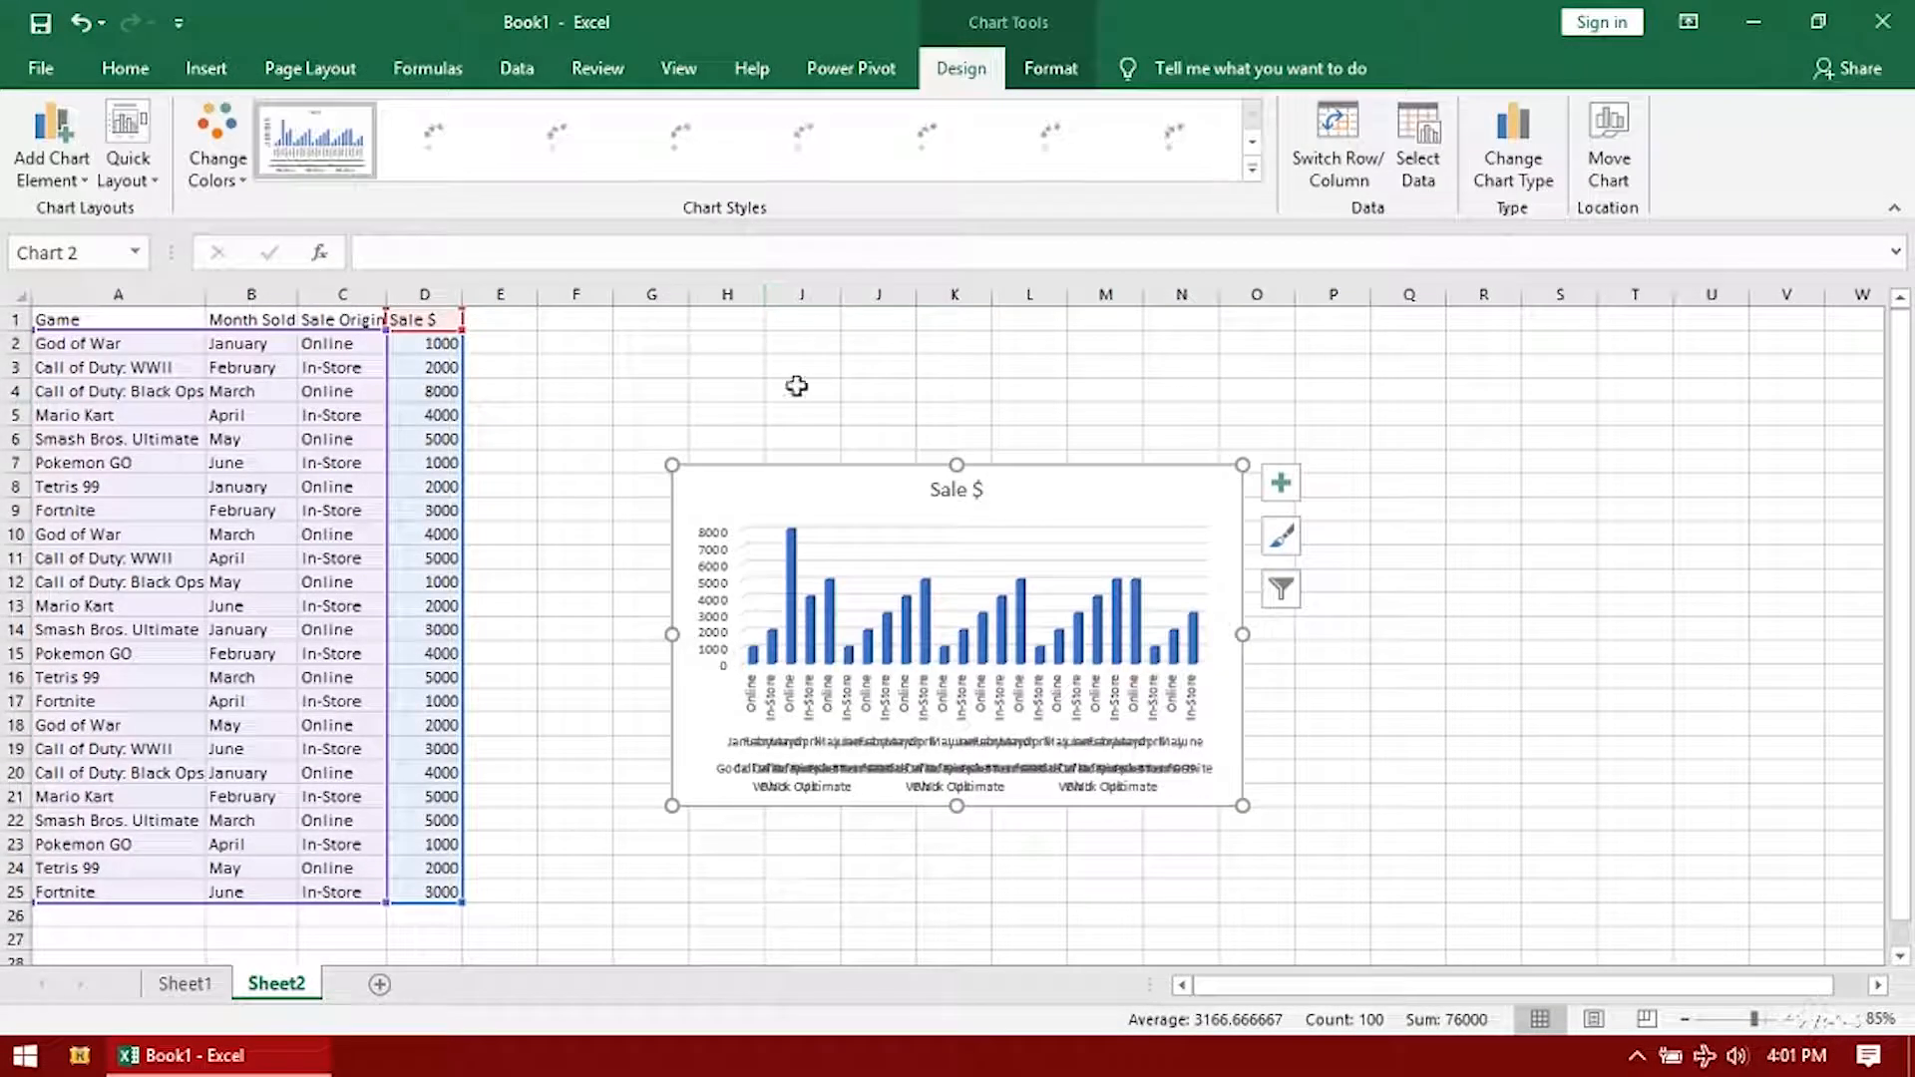
left_click_drag(1242, 805, 1521, 892)
scroll(1521, 892, "down", 1)
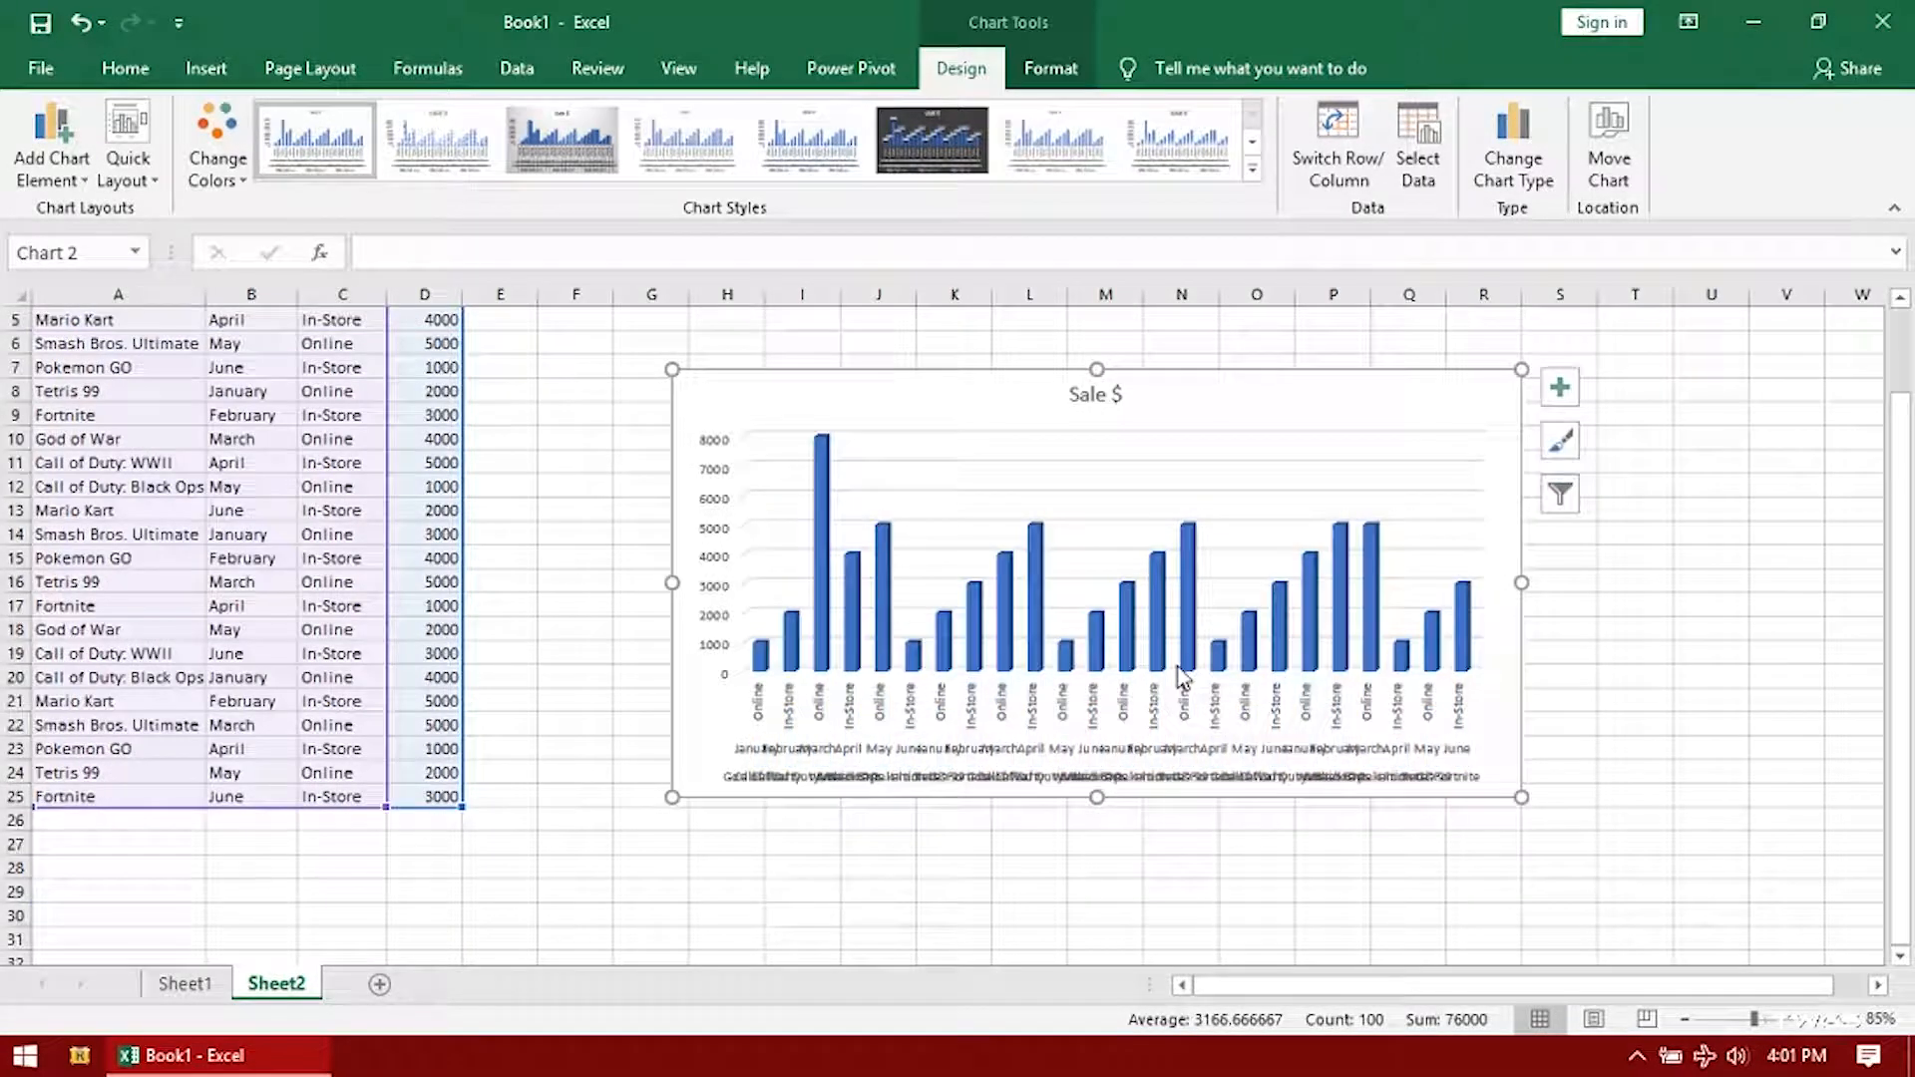
Move the column chart to span about columns E to P and show the formatting options for its Sale $ data series
scroll(1192, 670, "up", 1)
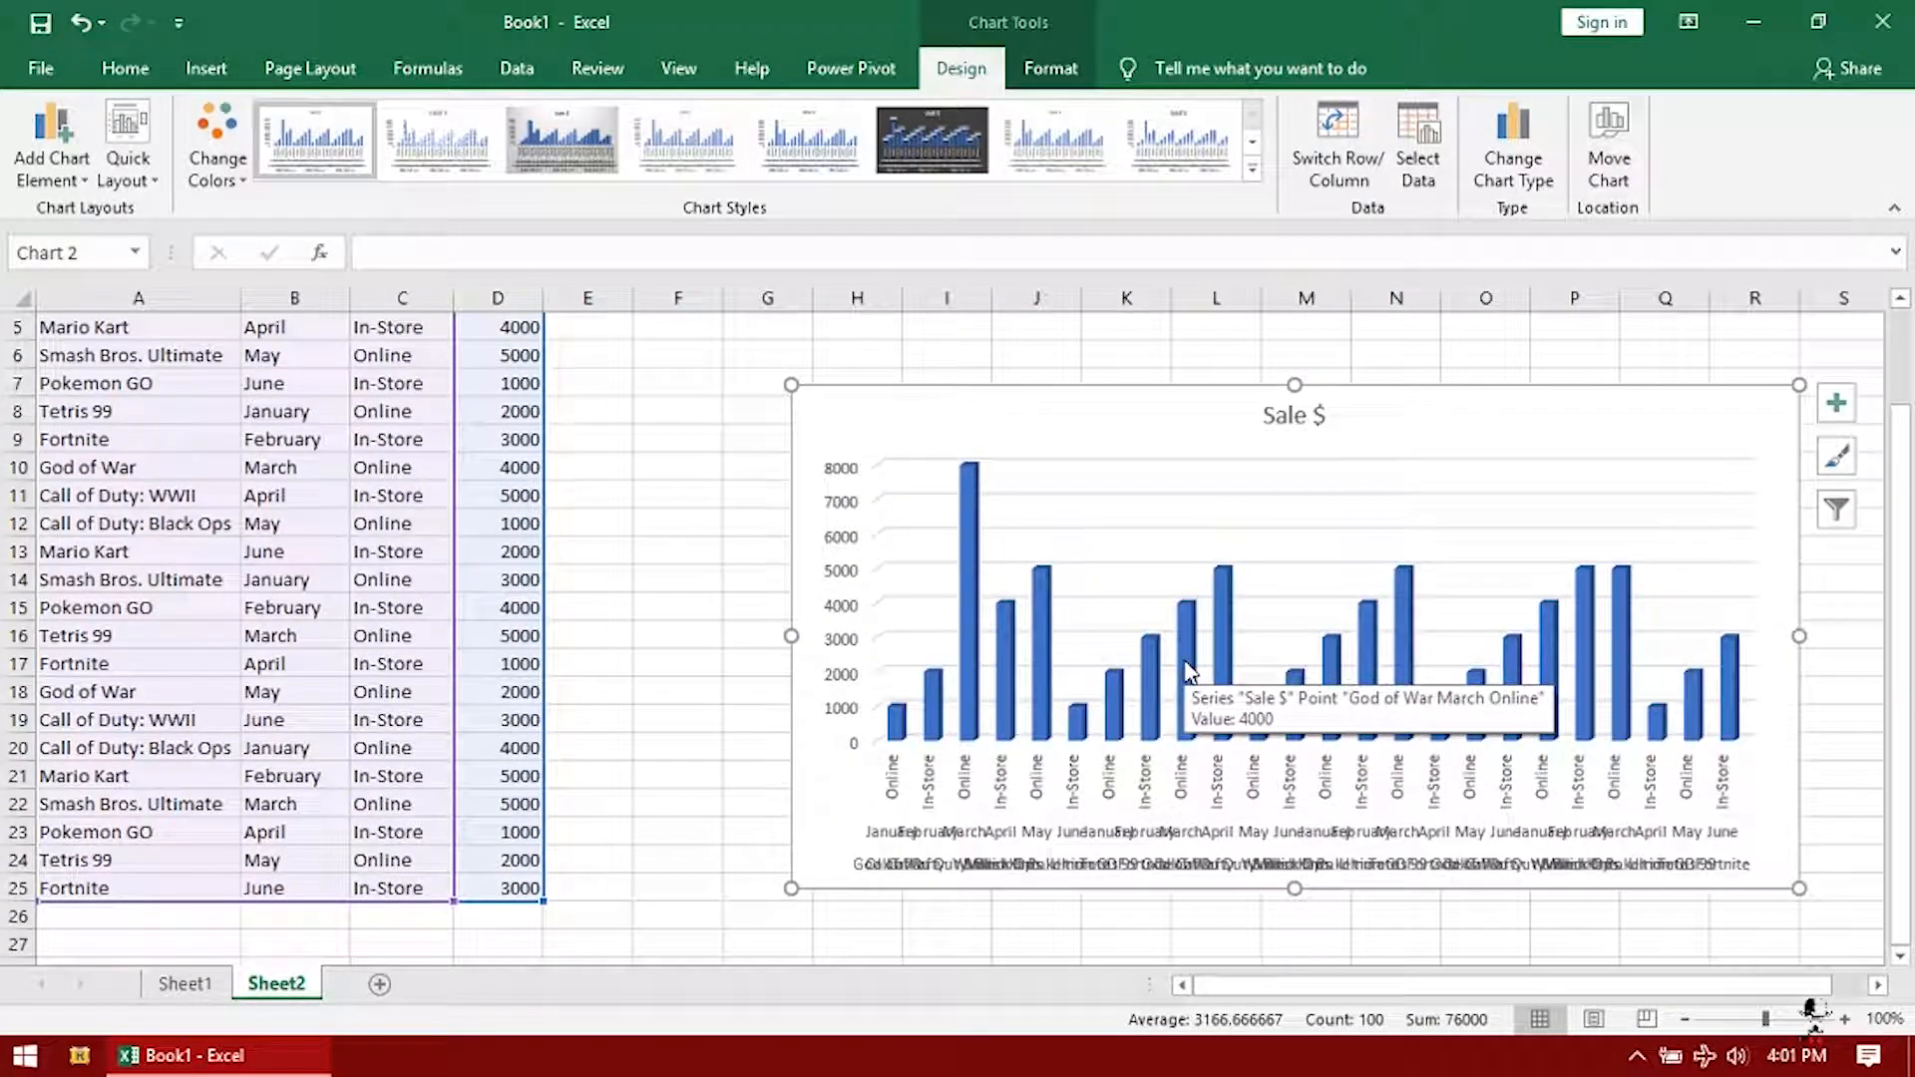
left_click_drag(1193, 431, 997, 402)
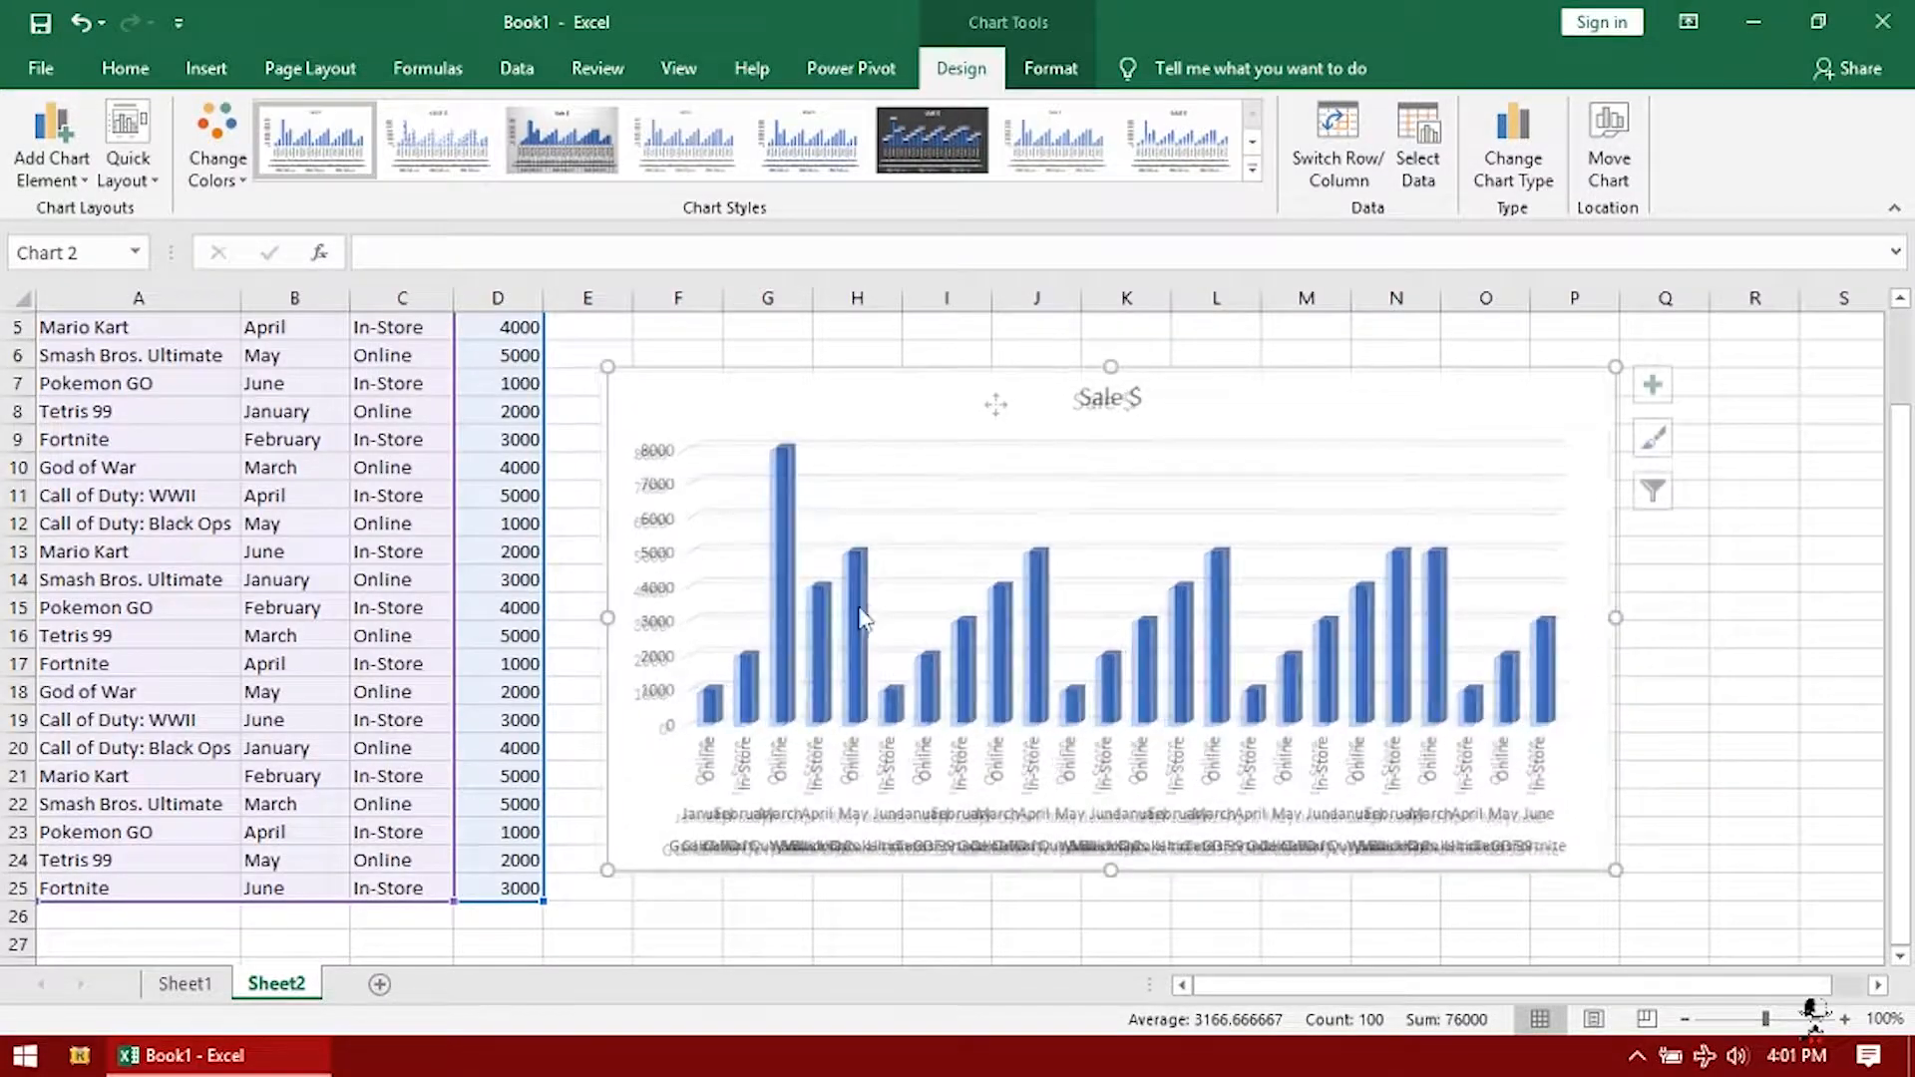
left_click(863, 623)
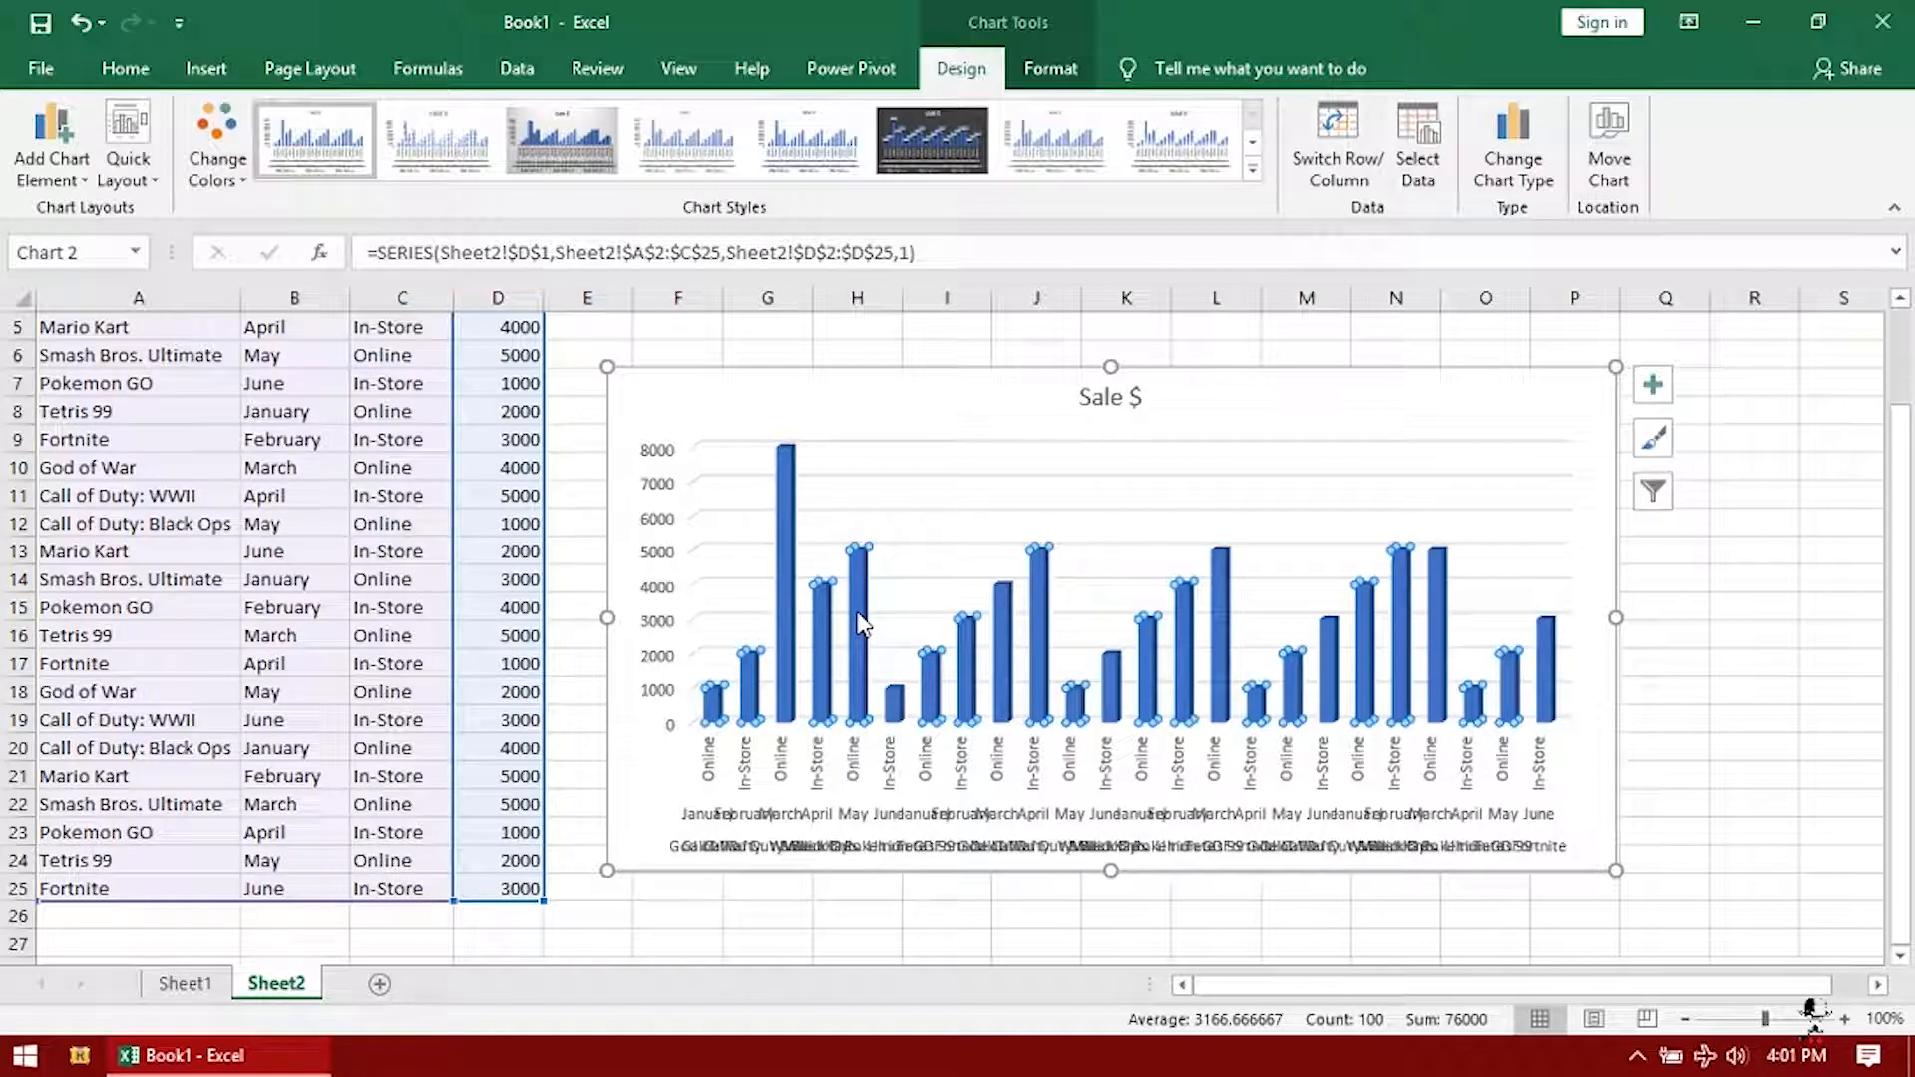
double_click(861, 624)
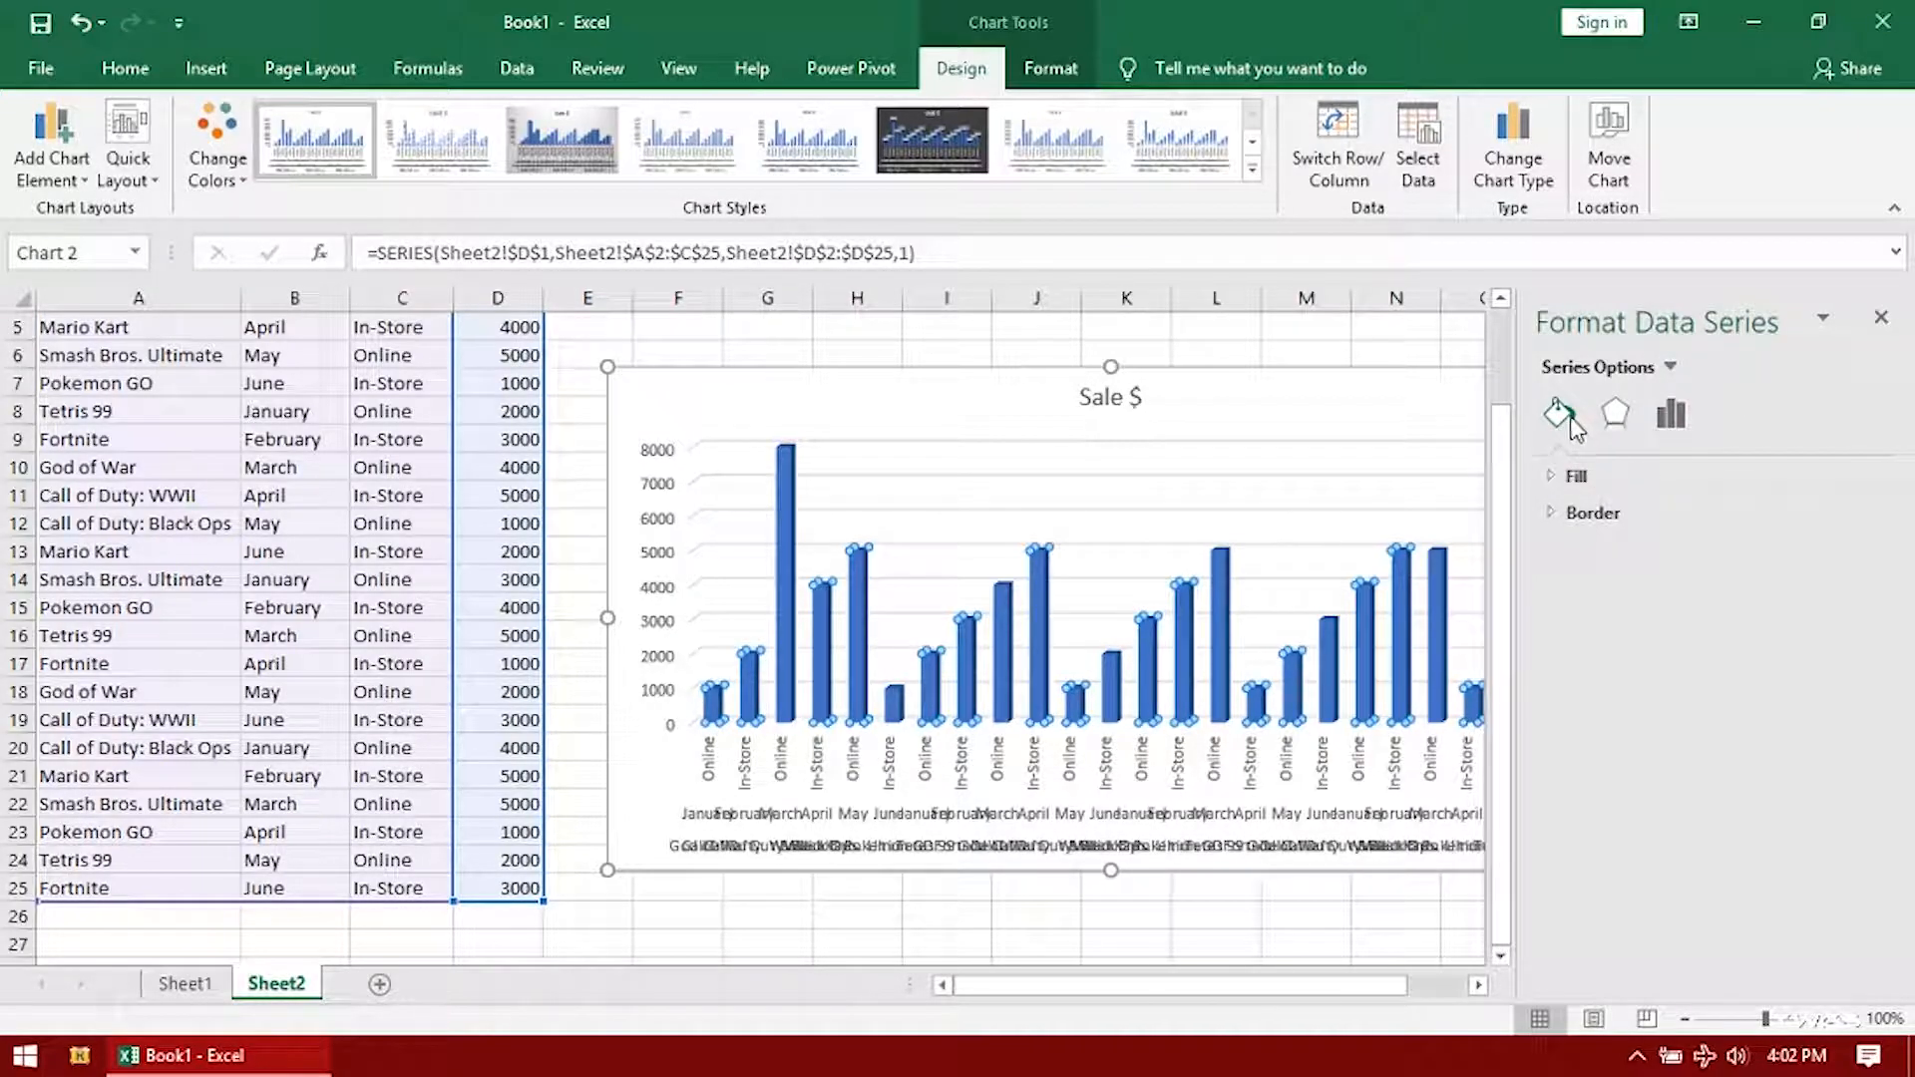
Give the Sale $ columns a solid light orange fill and check the series' border options
left_click(1664, 369)
left_click(1681, 373)
left_click(1577, 476)
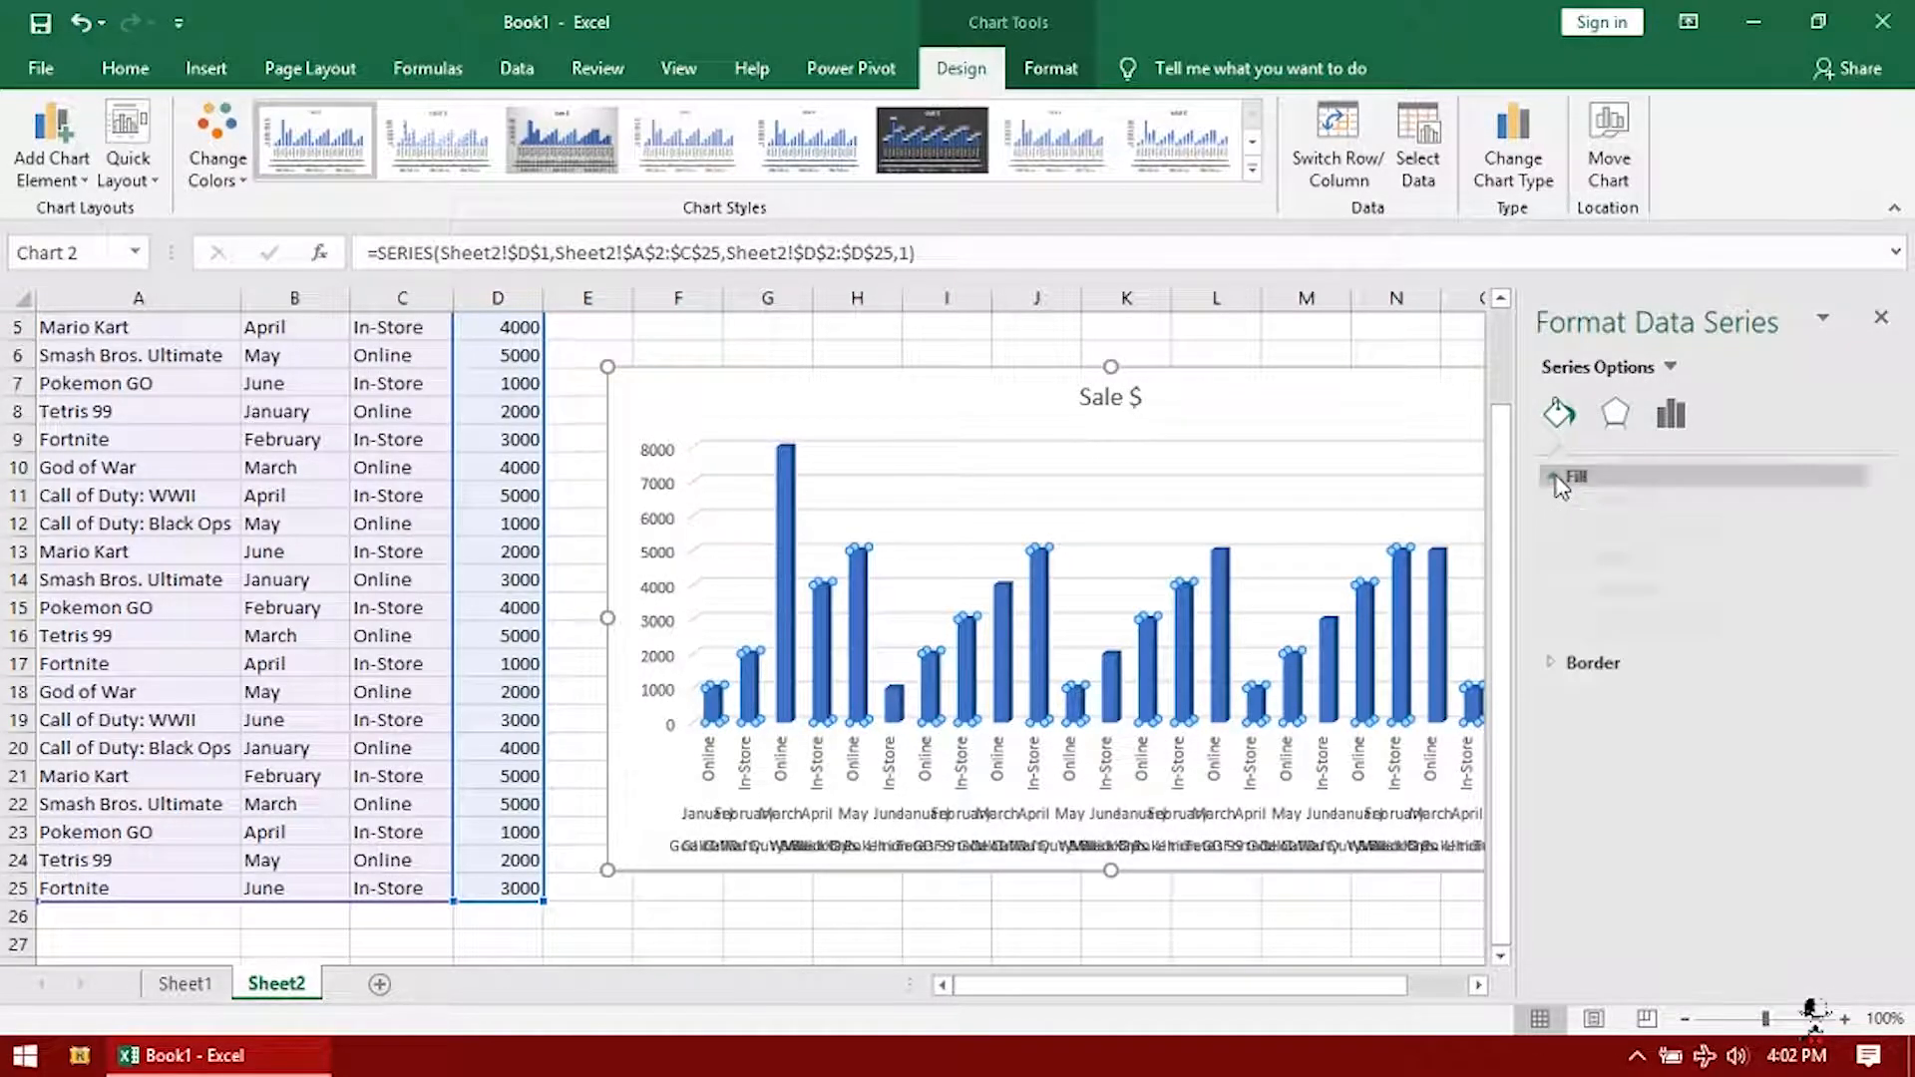
left_click(1838, 799)
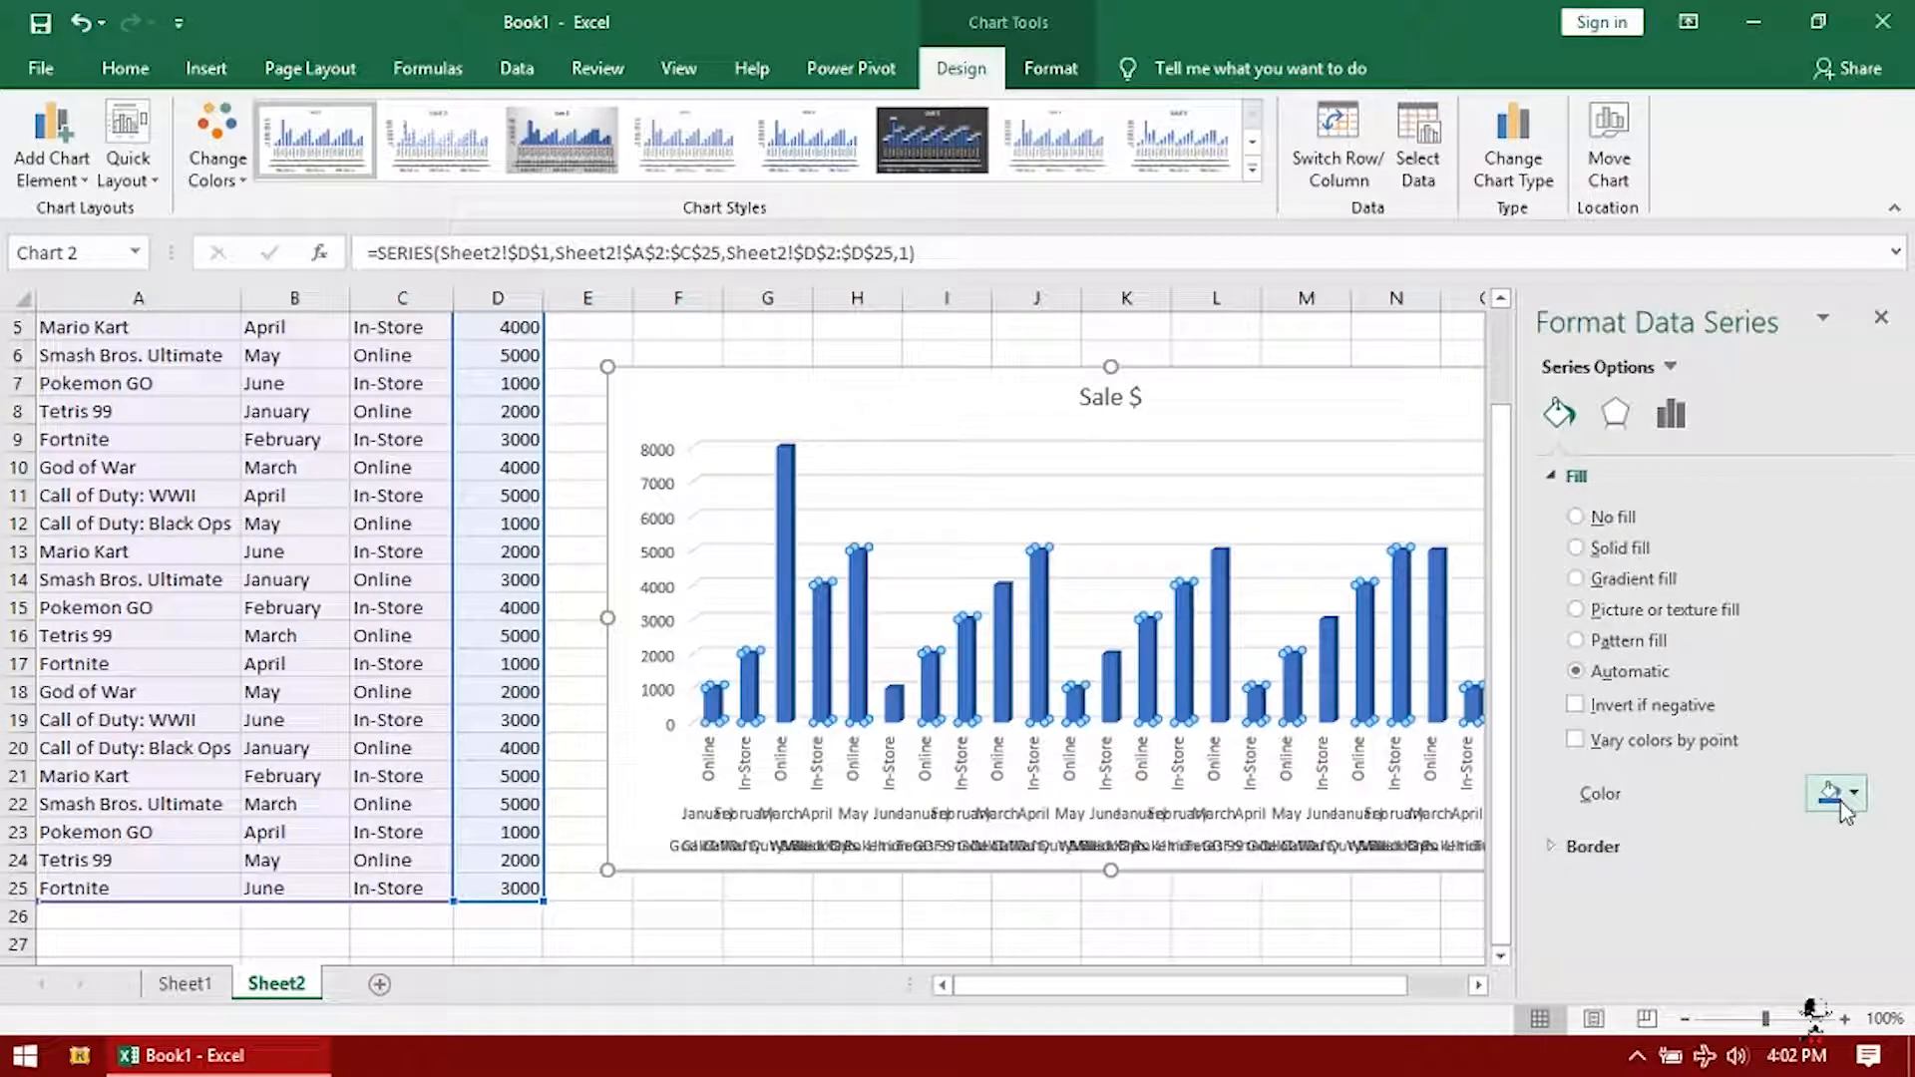
left_click(1801, 642)
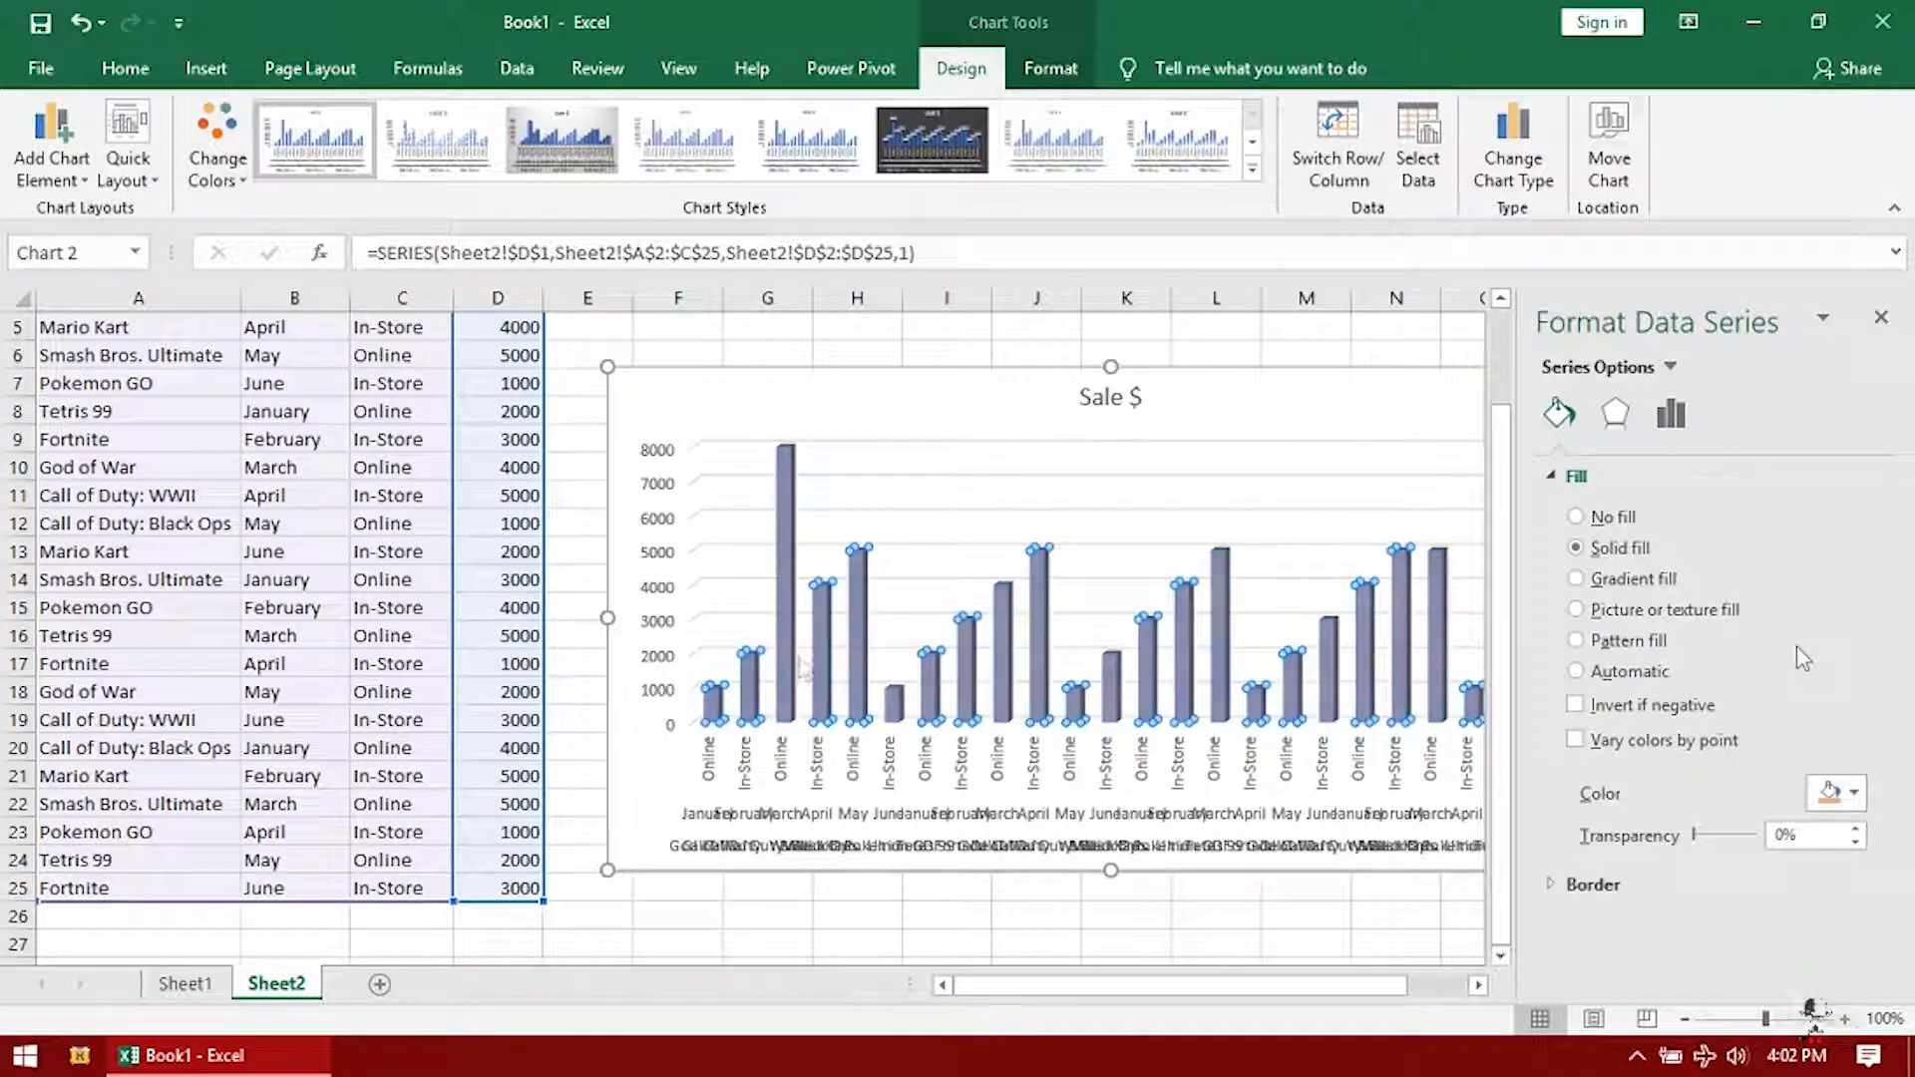
left_click(1560, 887)
left_click(1560, 888)
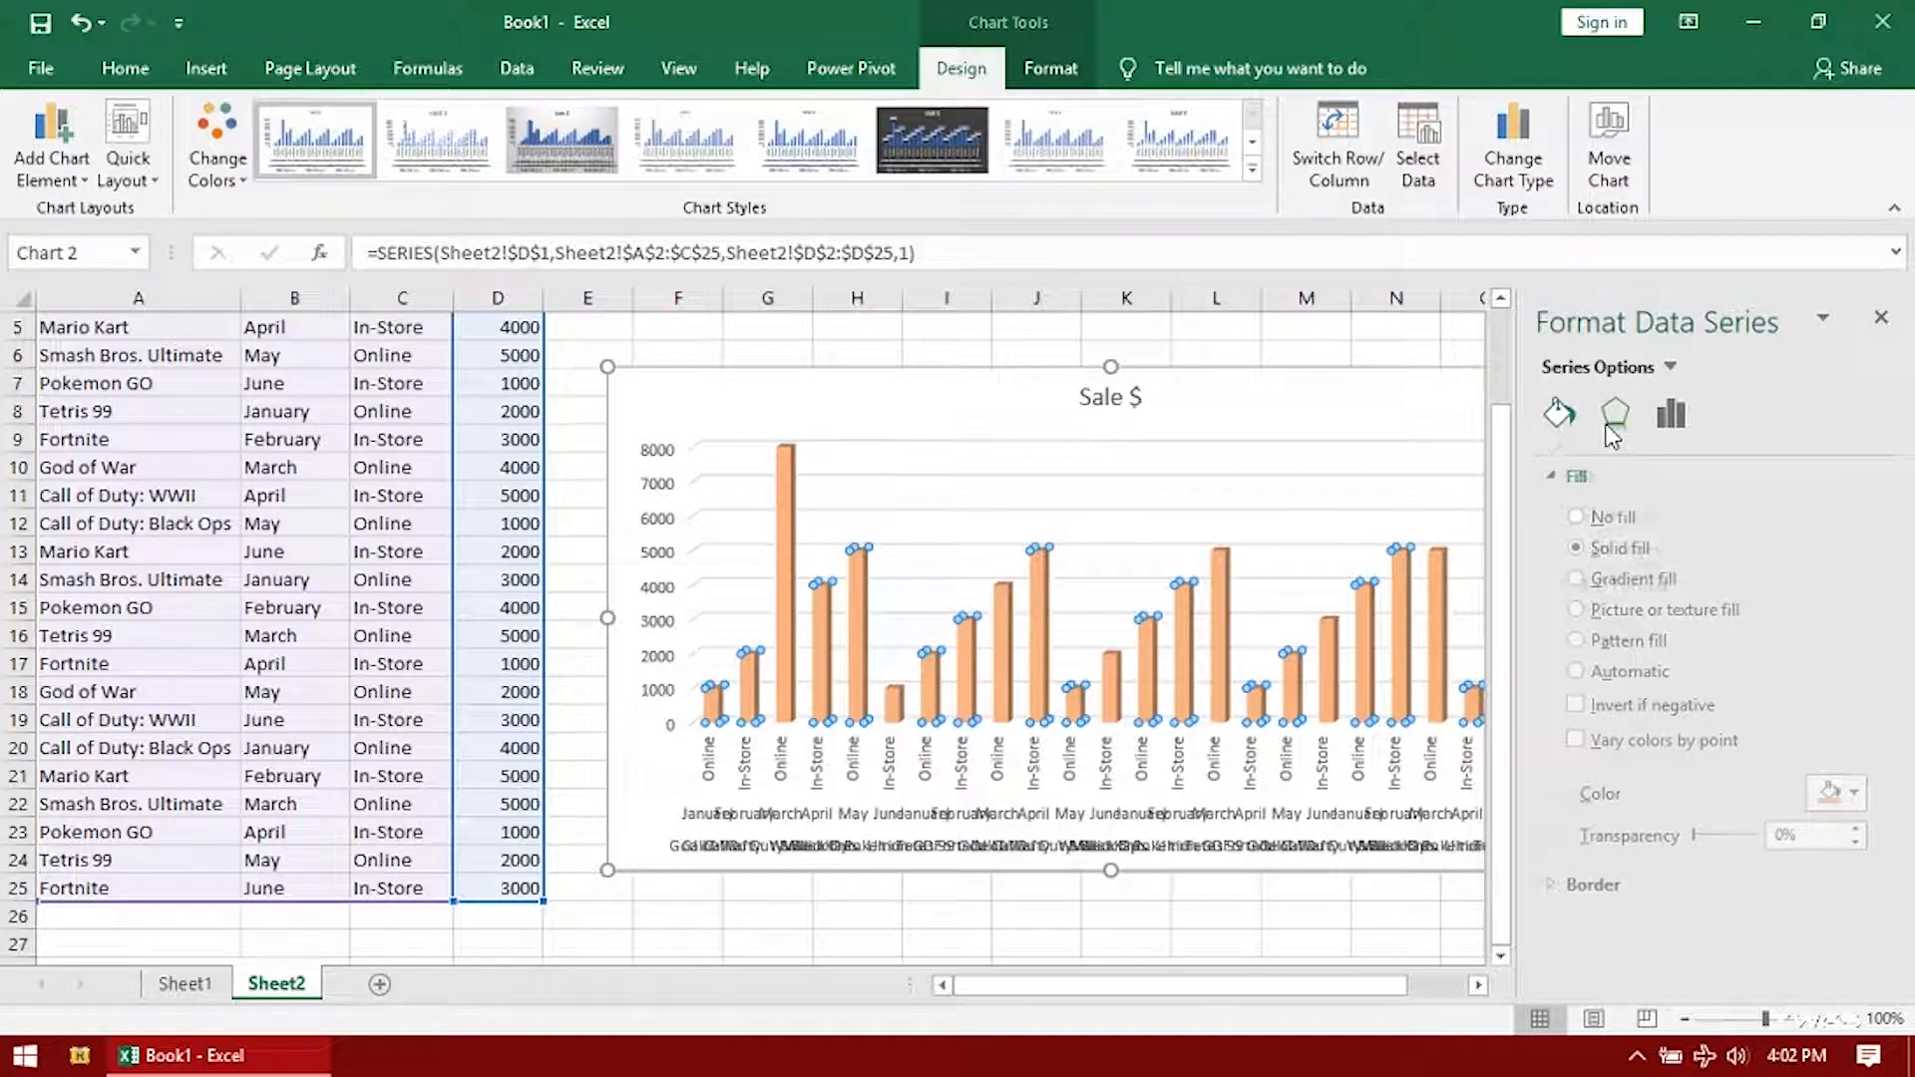
Review the Sale $ series' effects options, including the shadow settings
left_click(1613, 429)
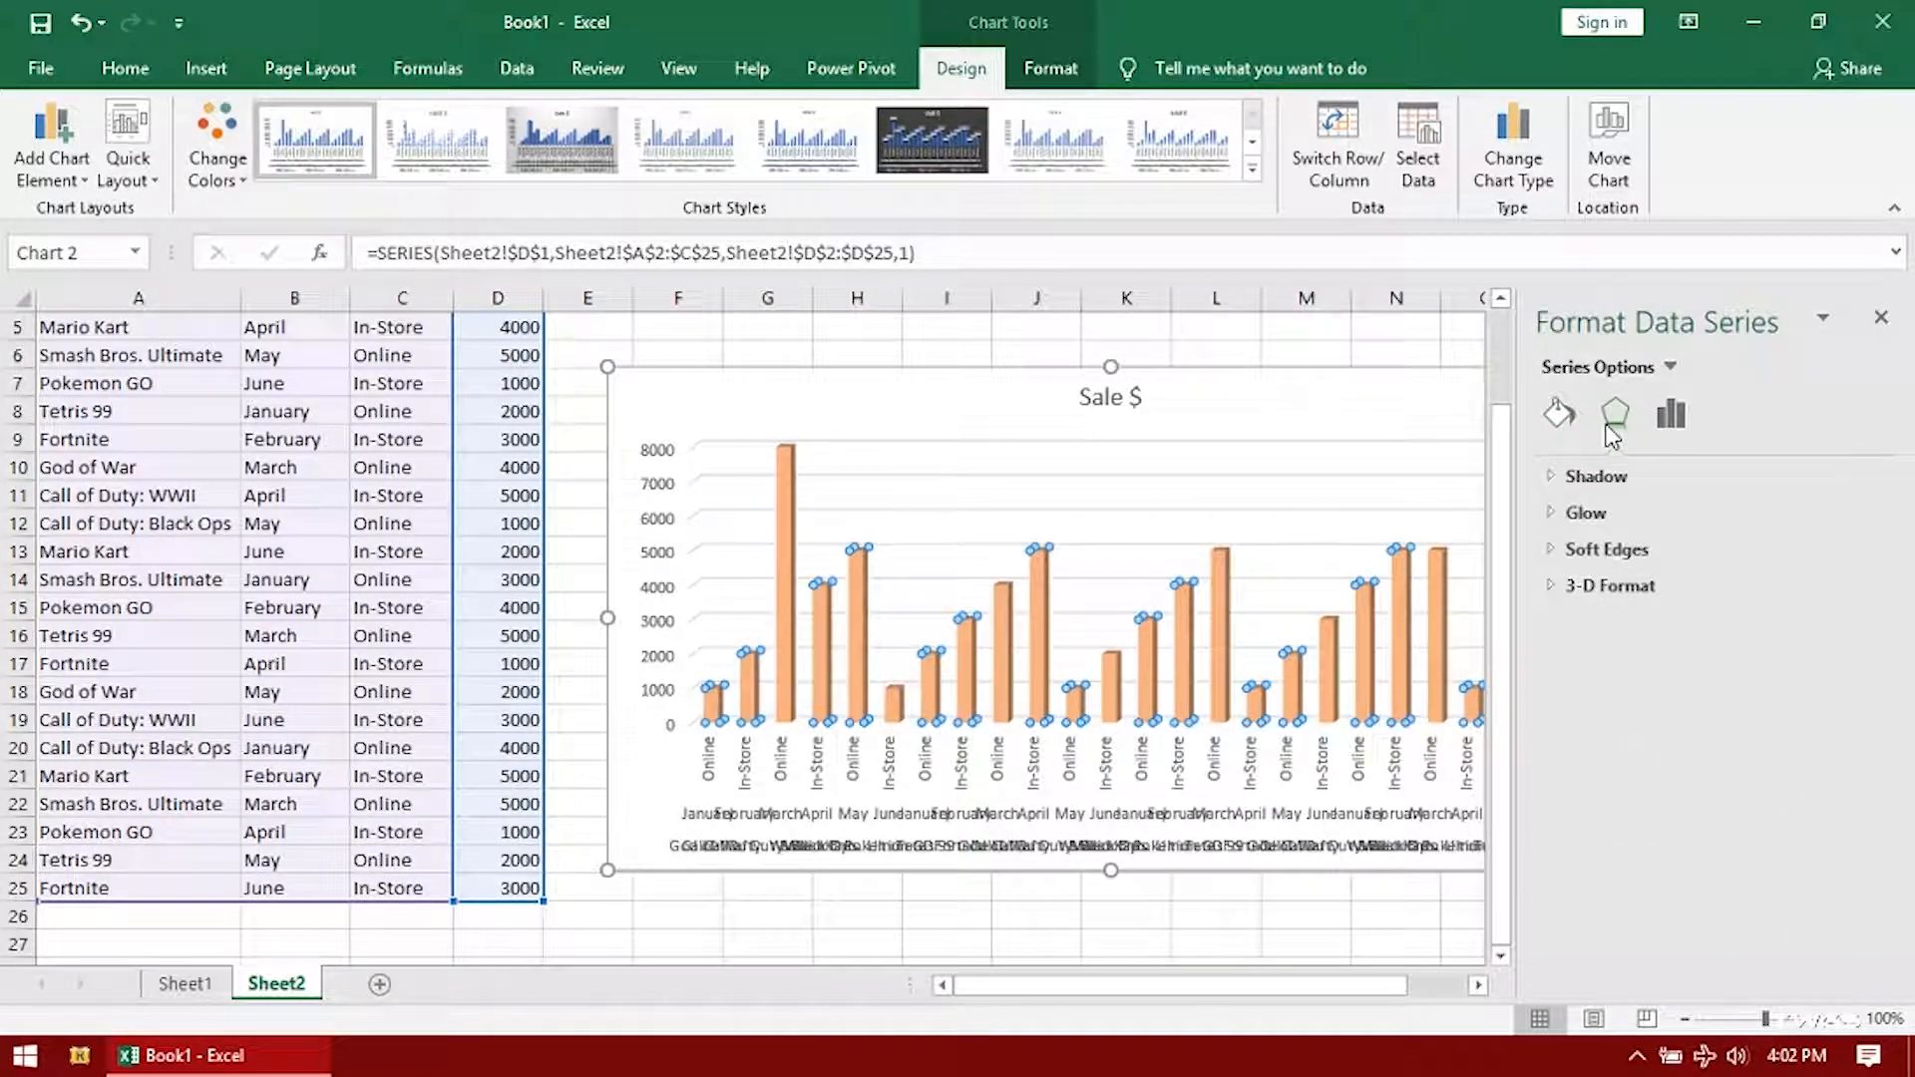
left_click(1561, 476)
left_click(1556, 484)
left_click(1556, 483)
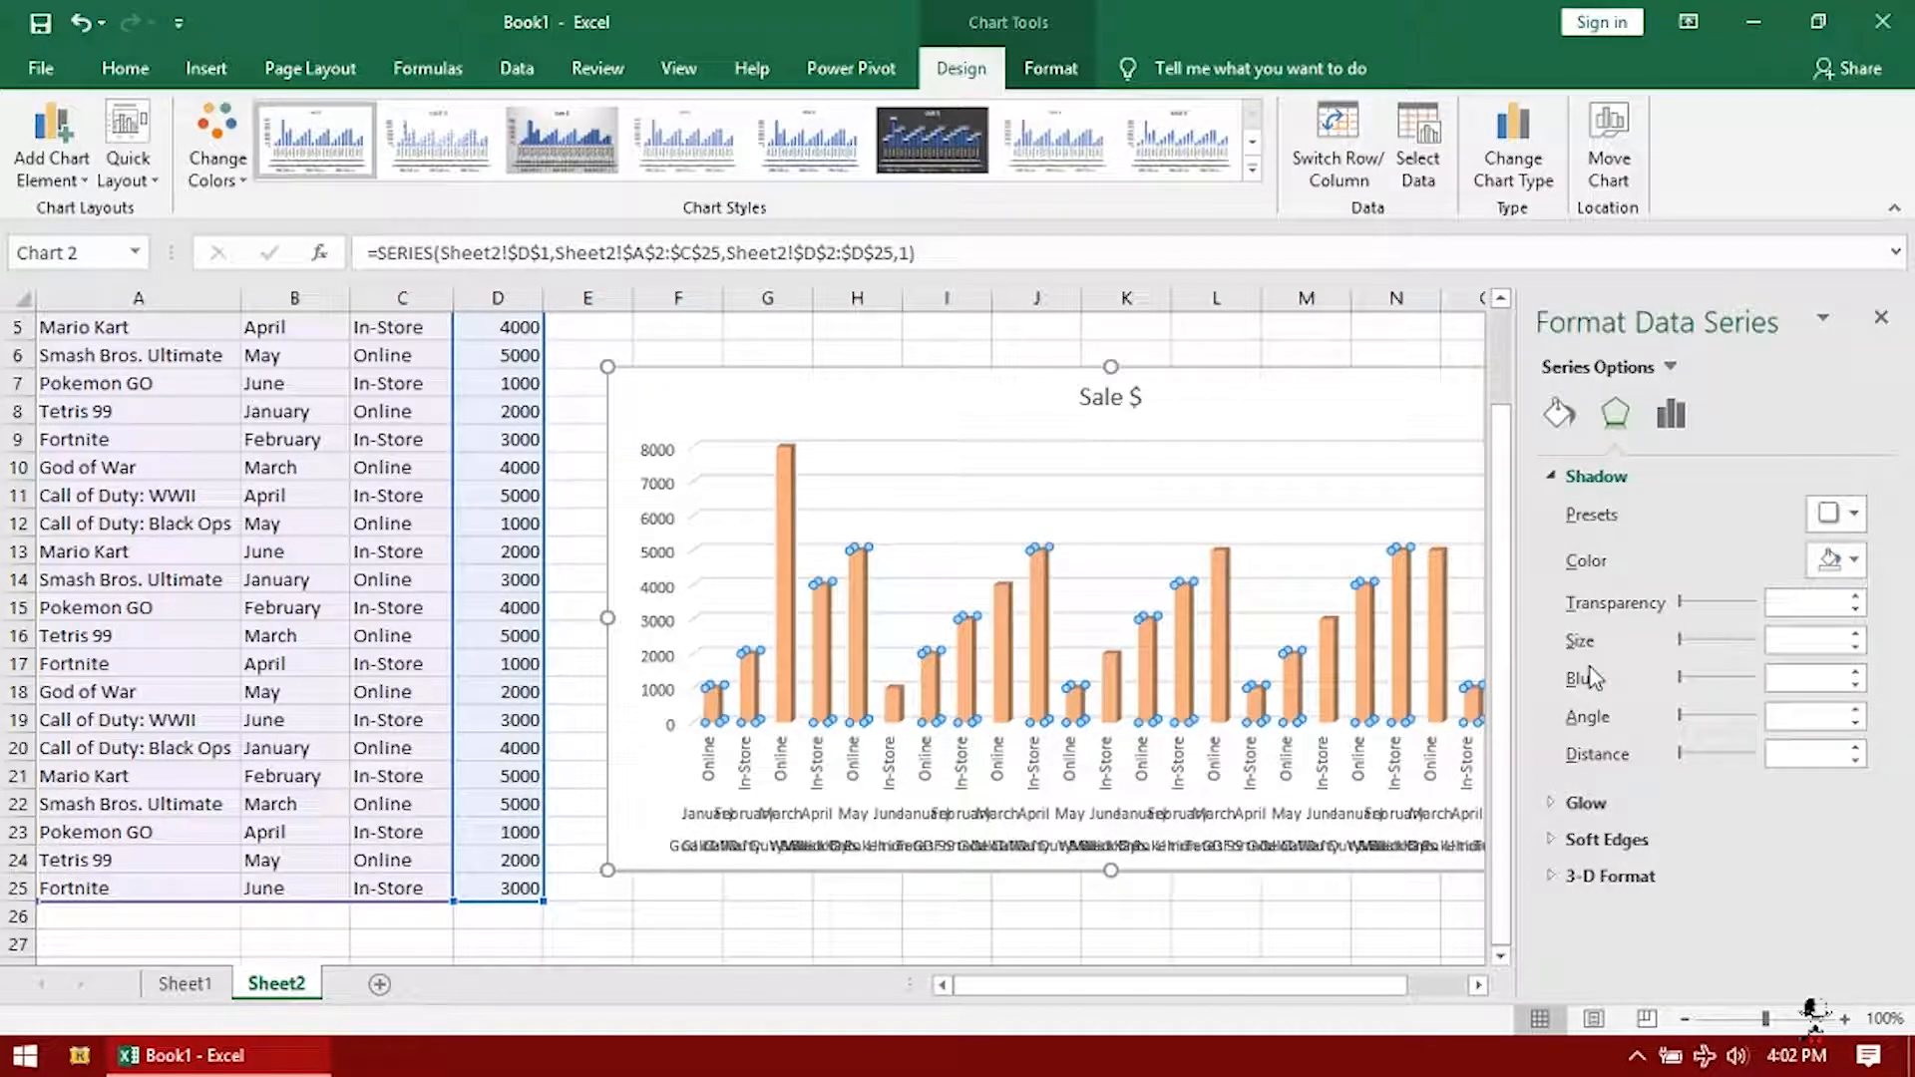
Set the column series' gap depth to 361% and increase its gap width
left_click(1671, 416)
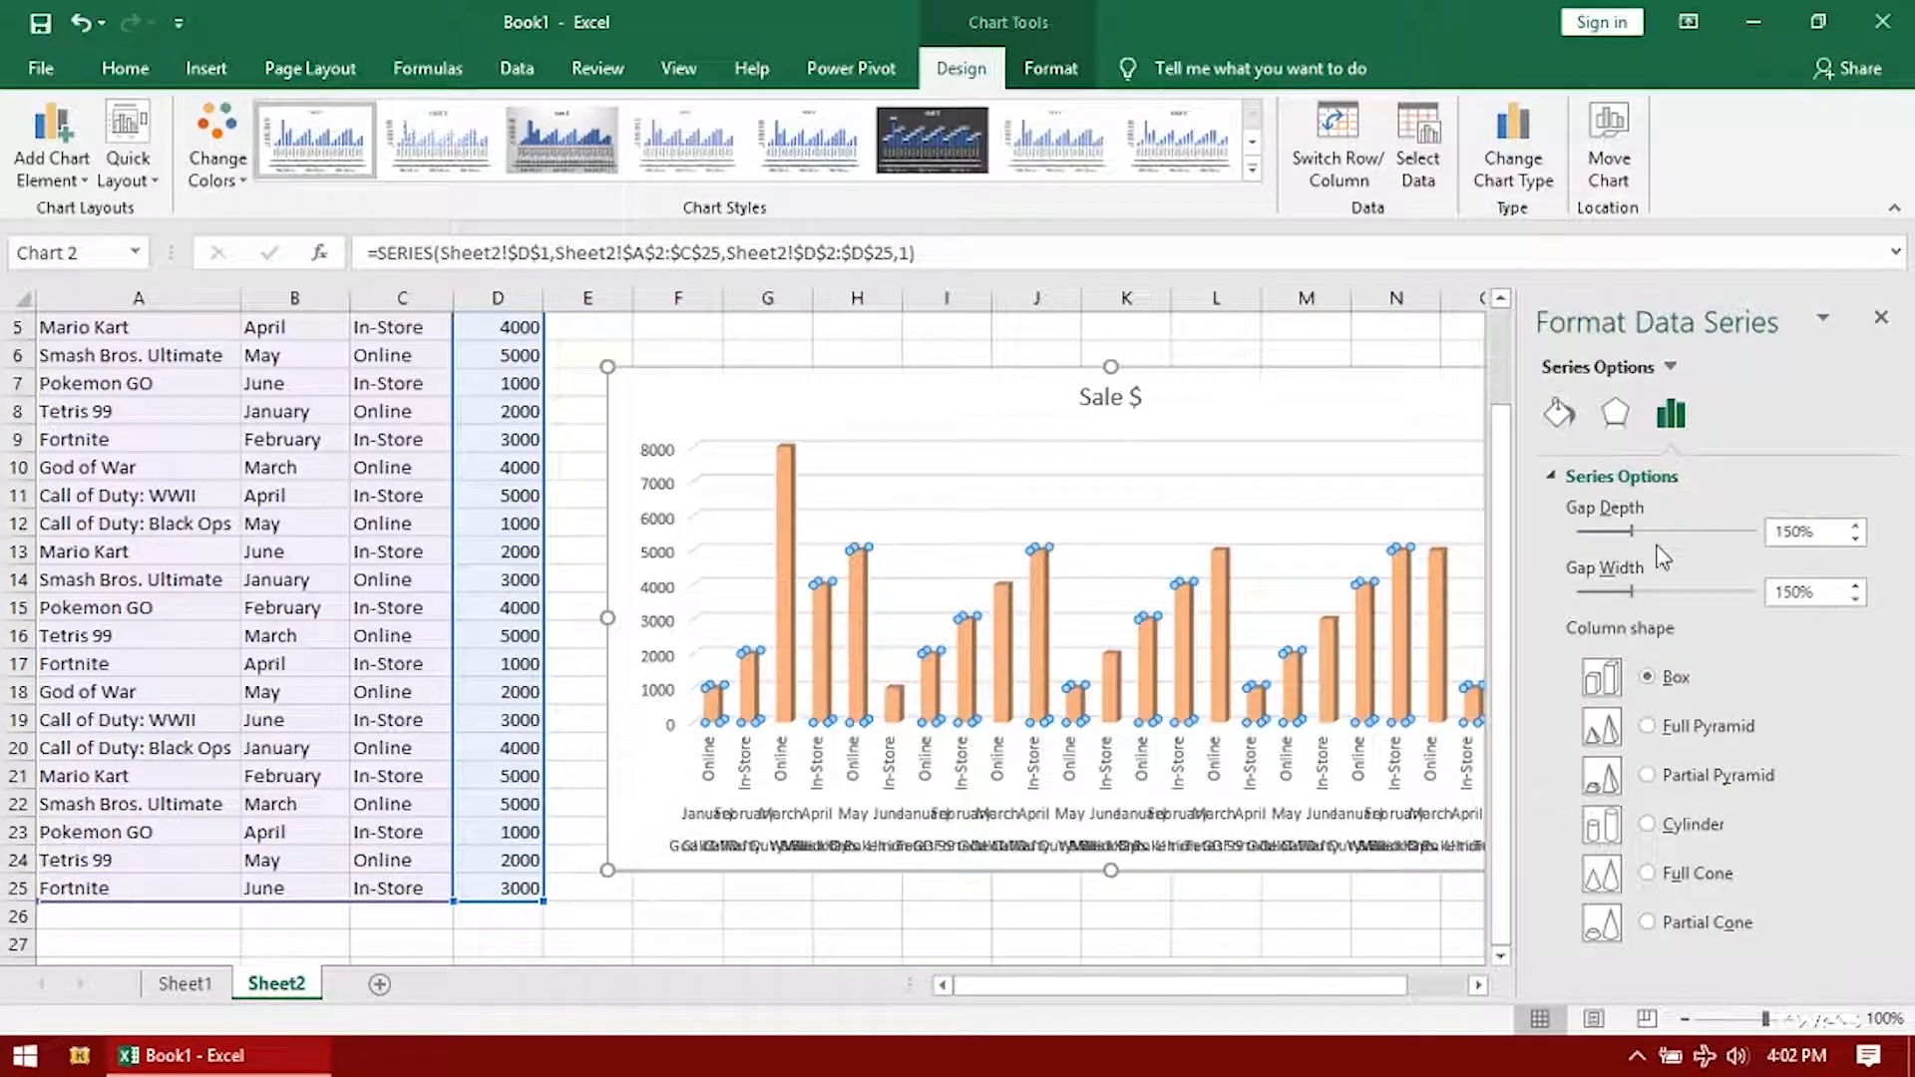
left_click_drag(1634, 535, 1696, 537)
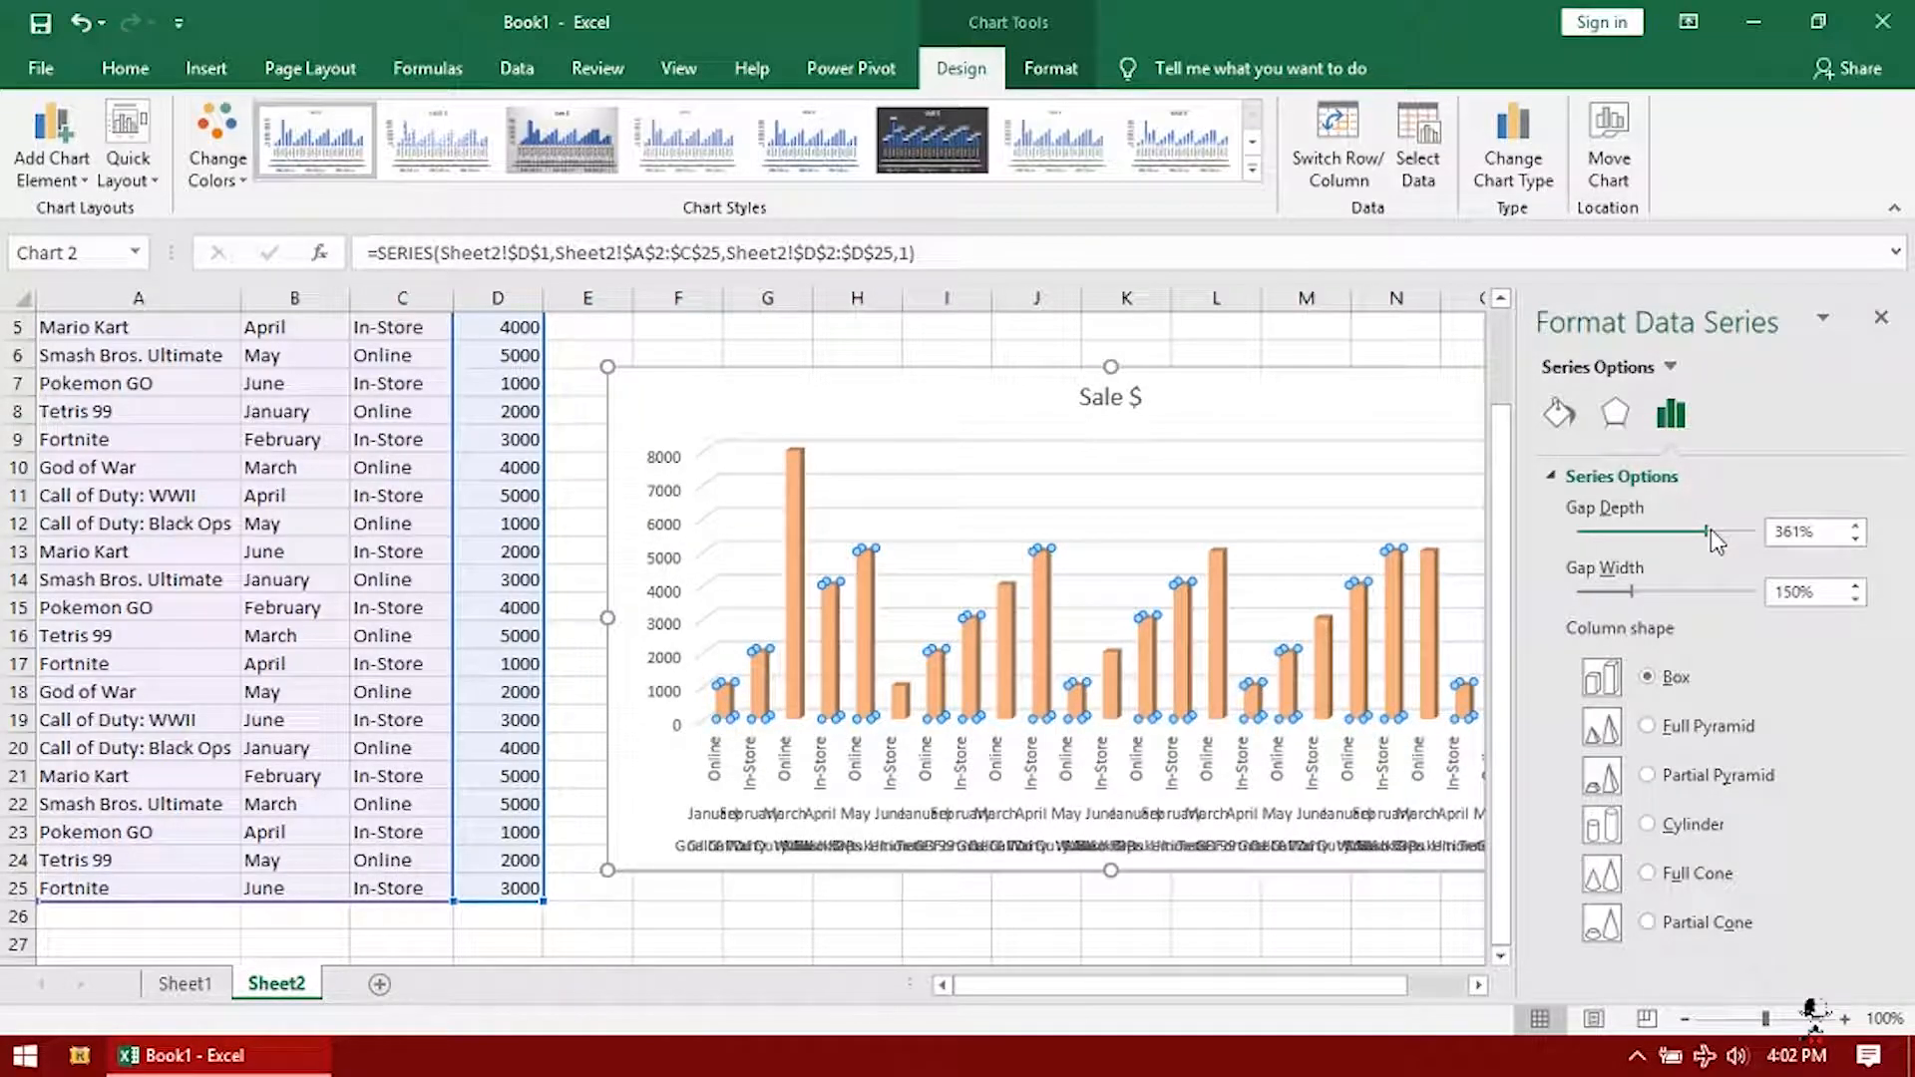
left_click_drag(1635, 594, 1699, 603)
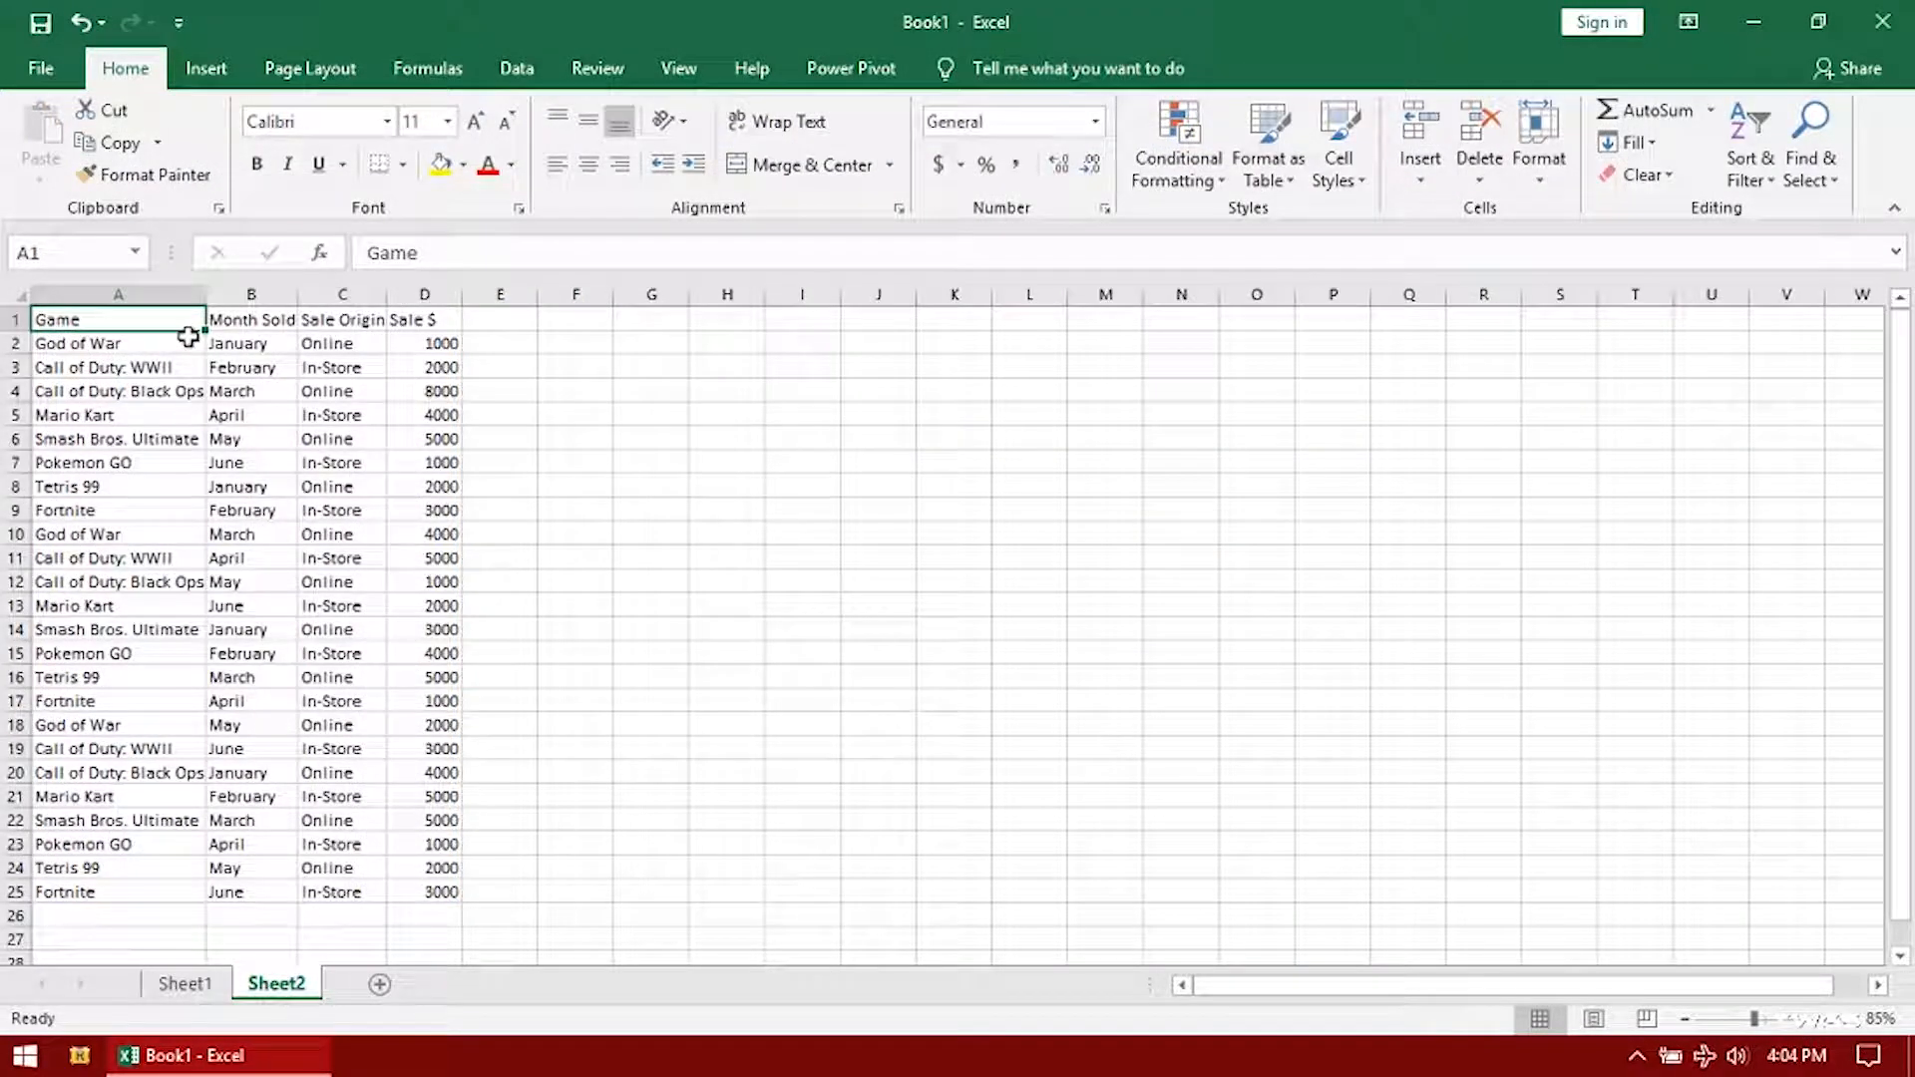
Insert a 3-D pie chart of A1:D25 on Sheet2 and fit it to about columns E to R and rows 3 to 24
left_click(205, 68)
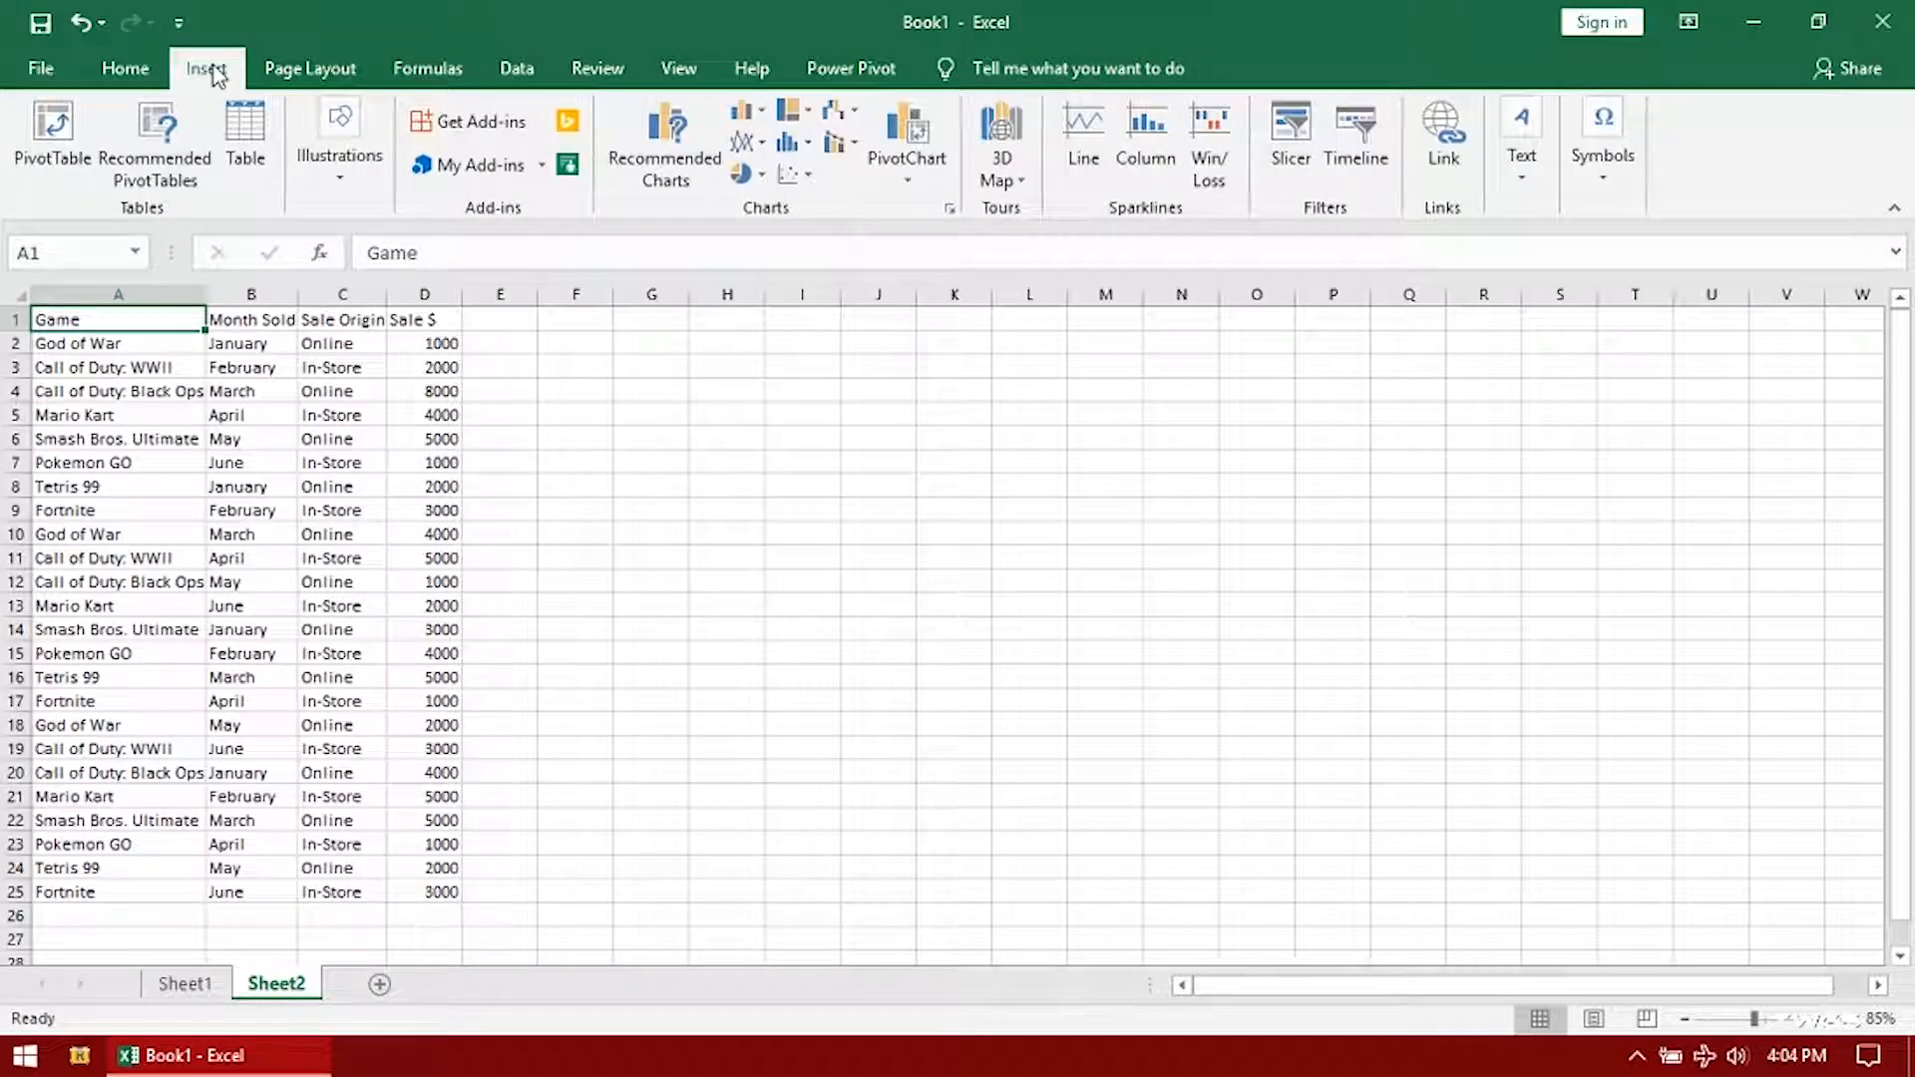
left_click_drag(86, 319, 420, 892)
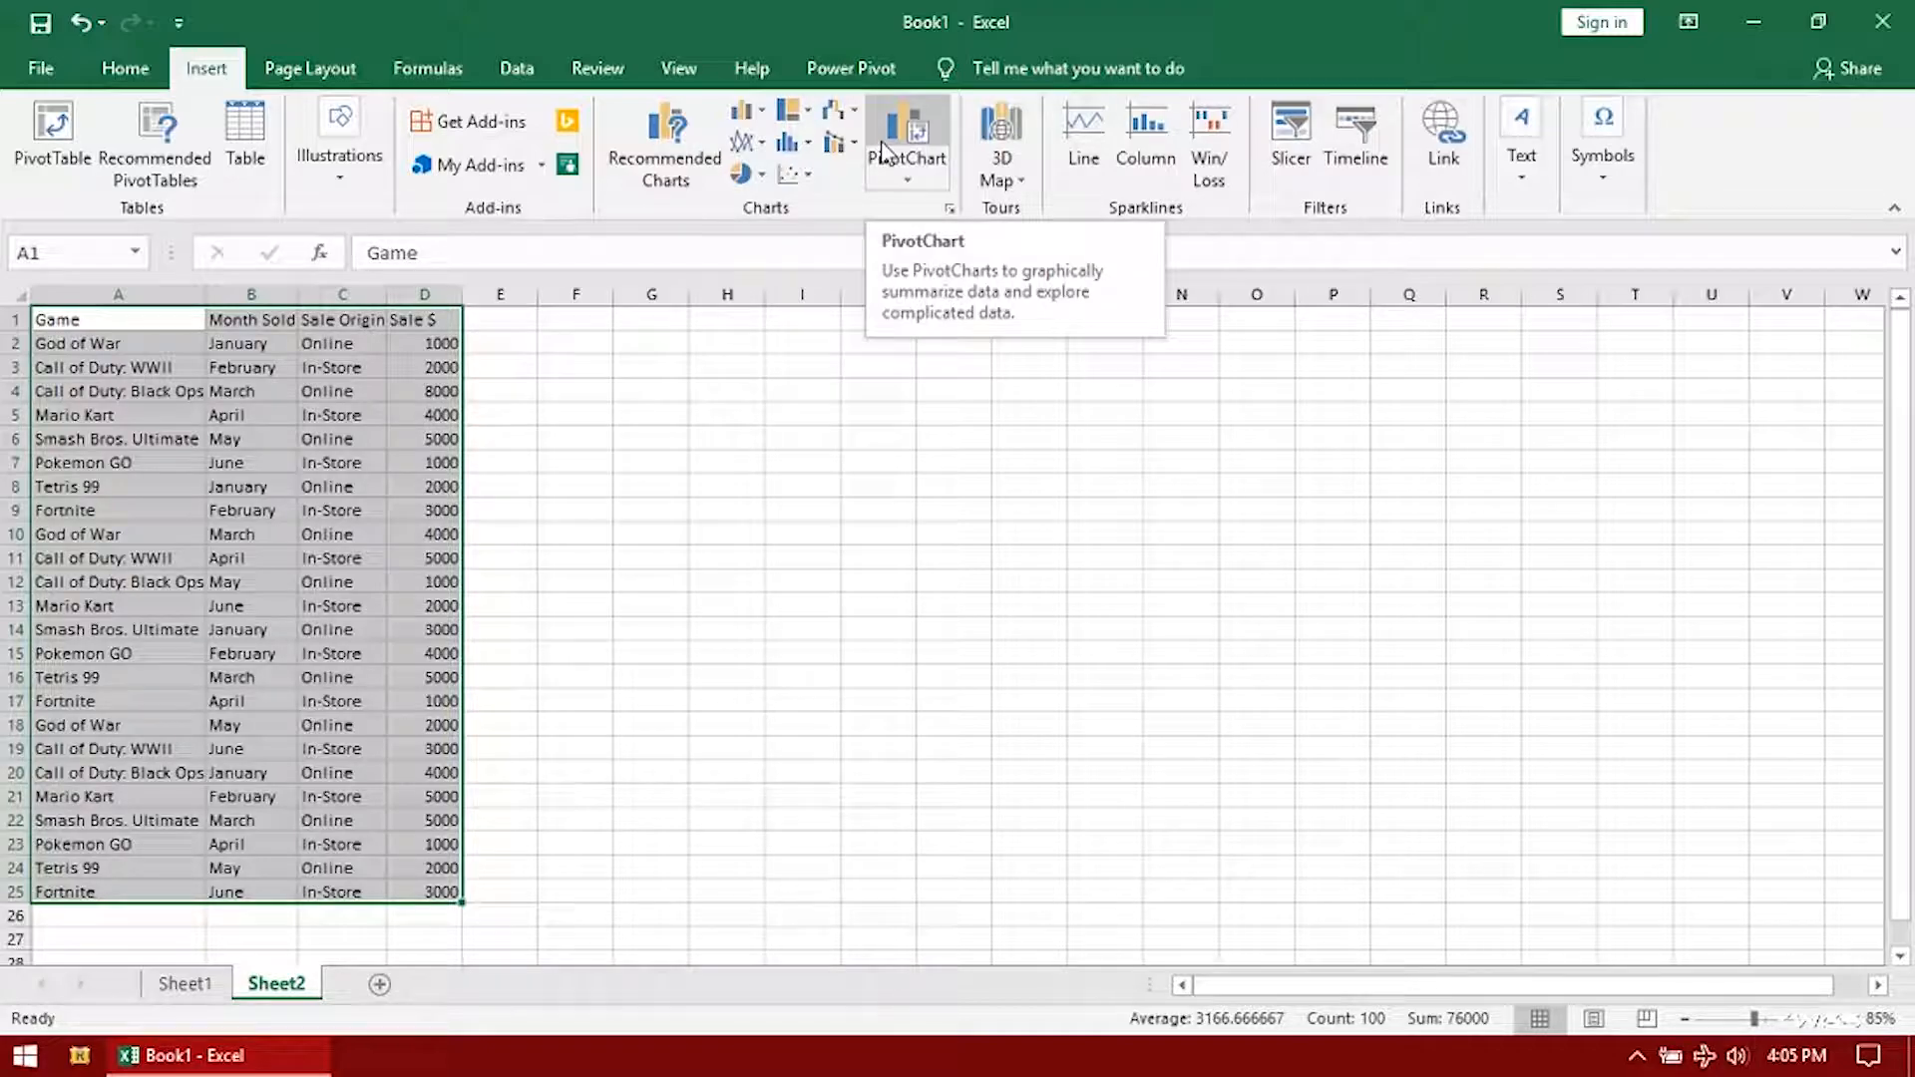
left_click(753, 185)
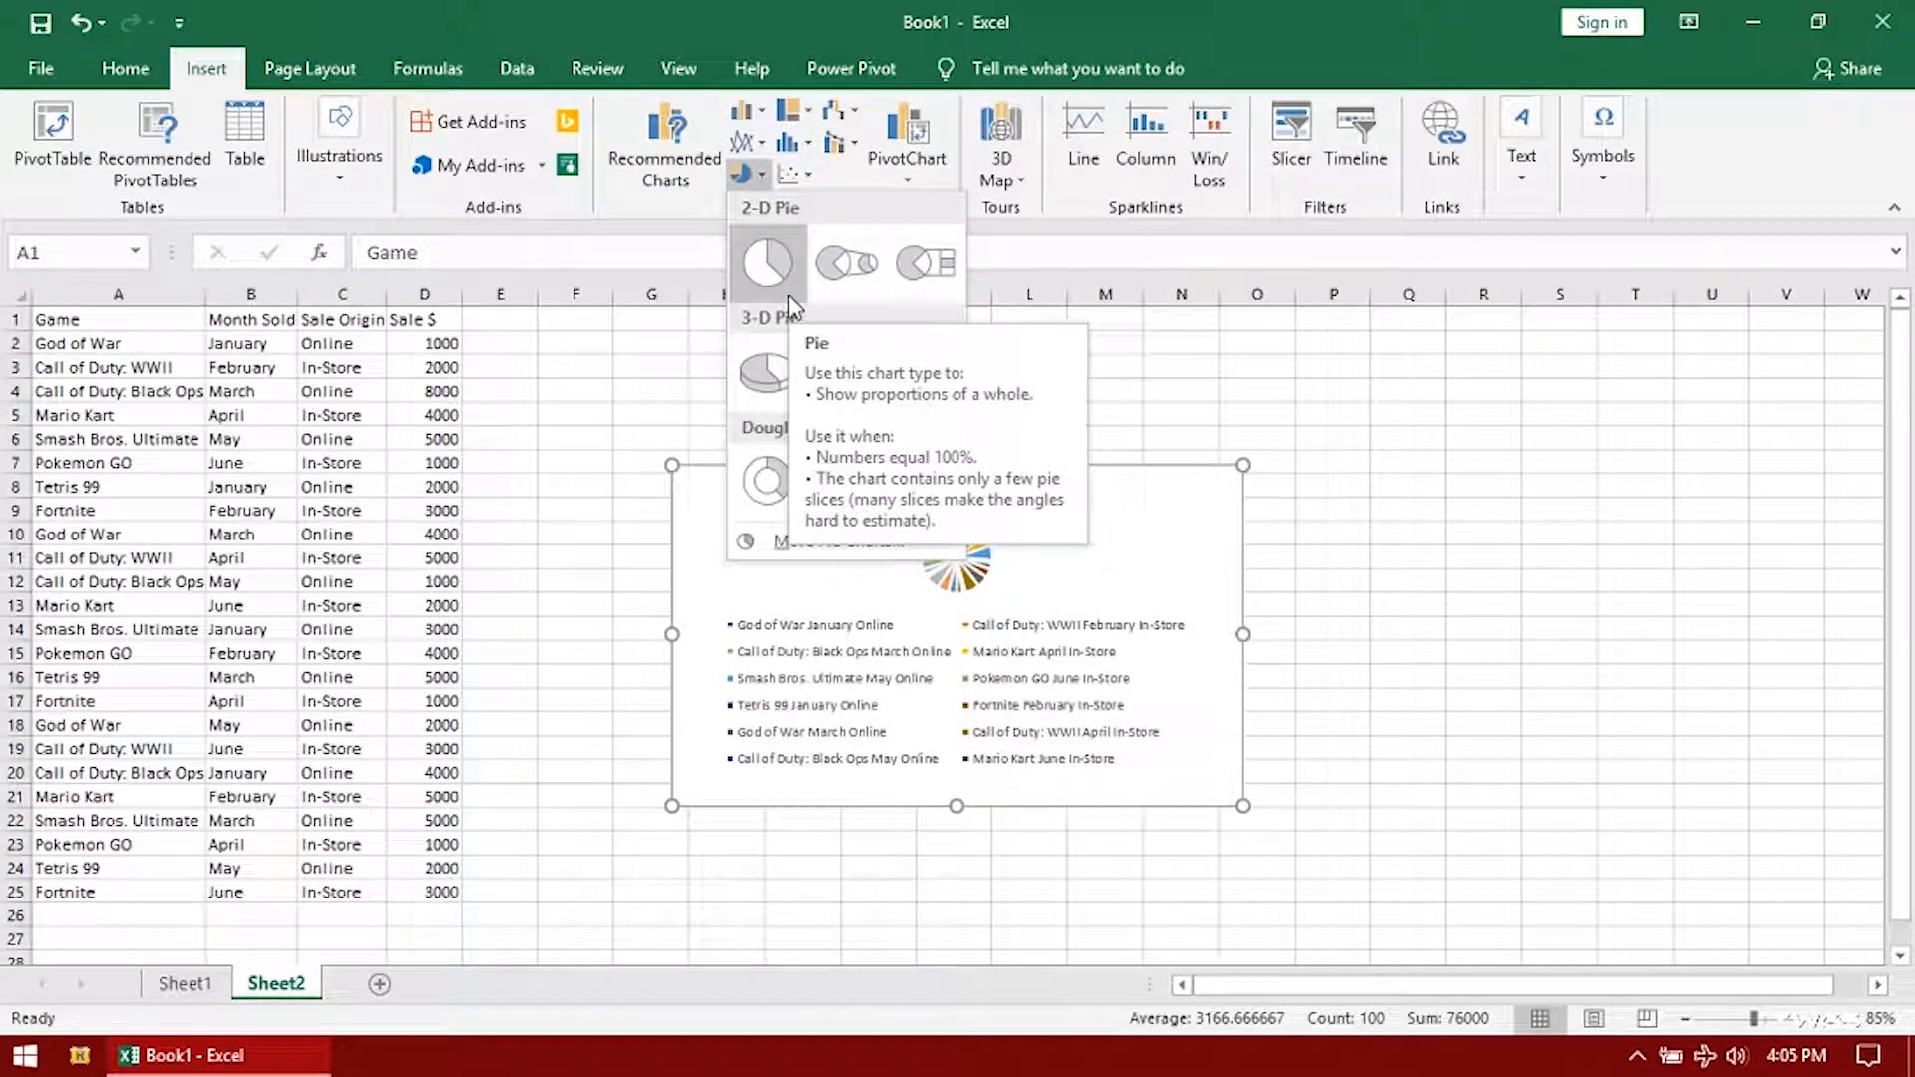
left_click(783, 371)
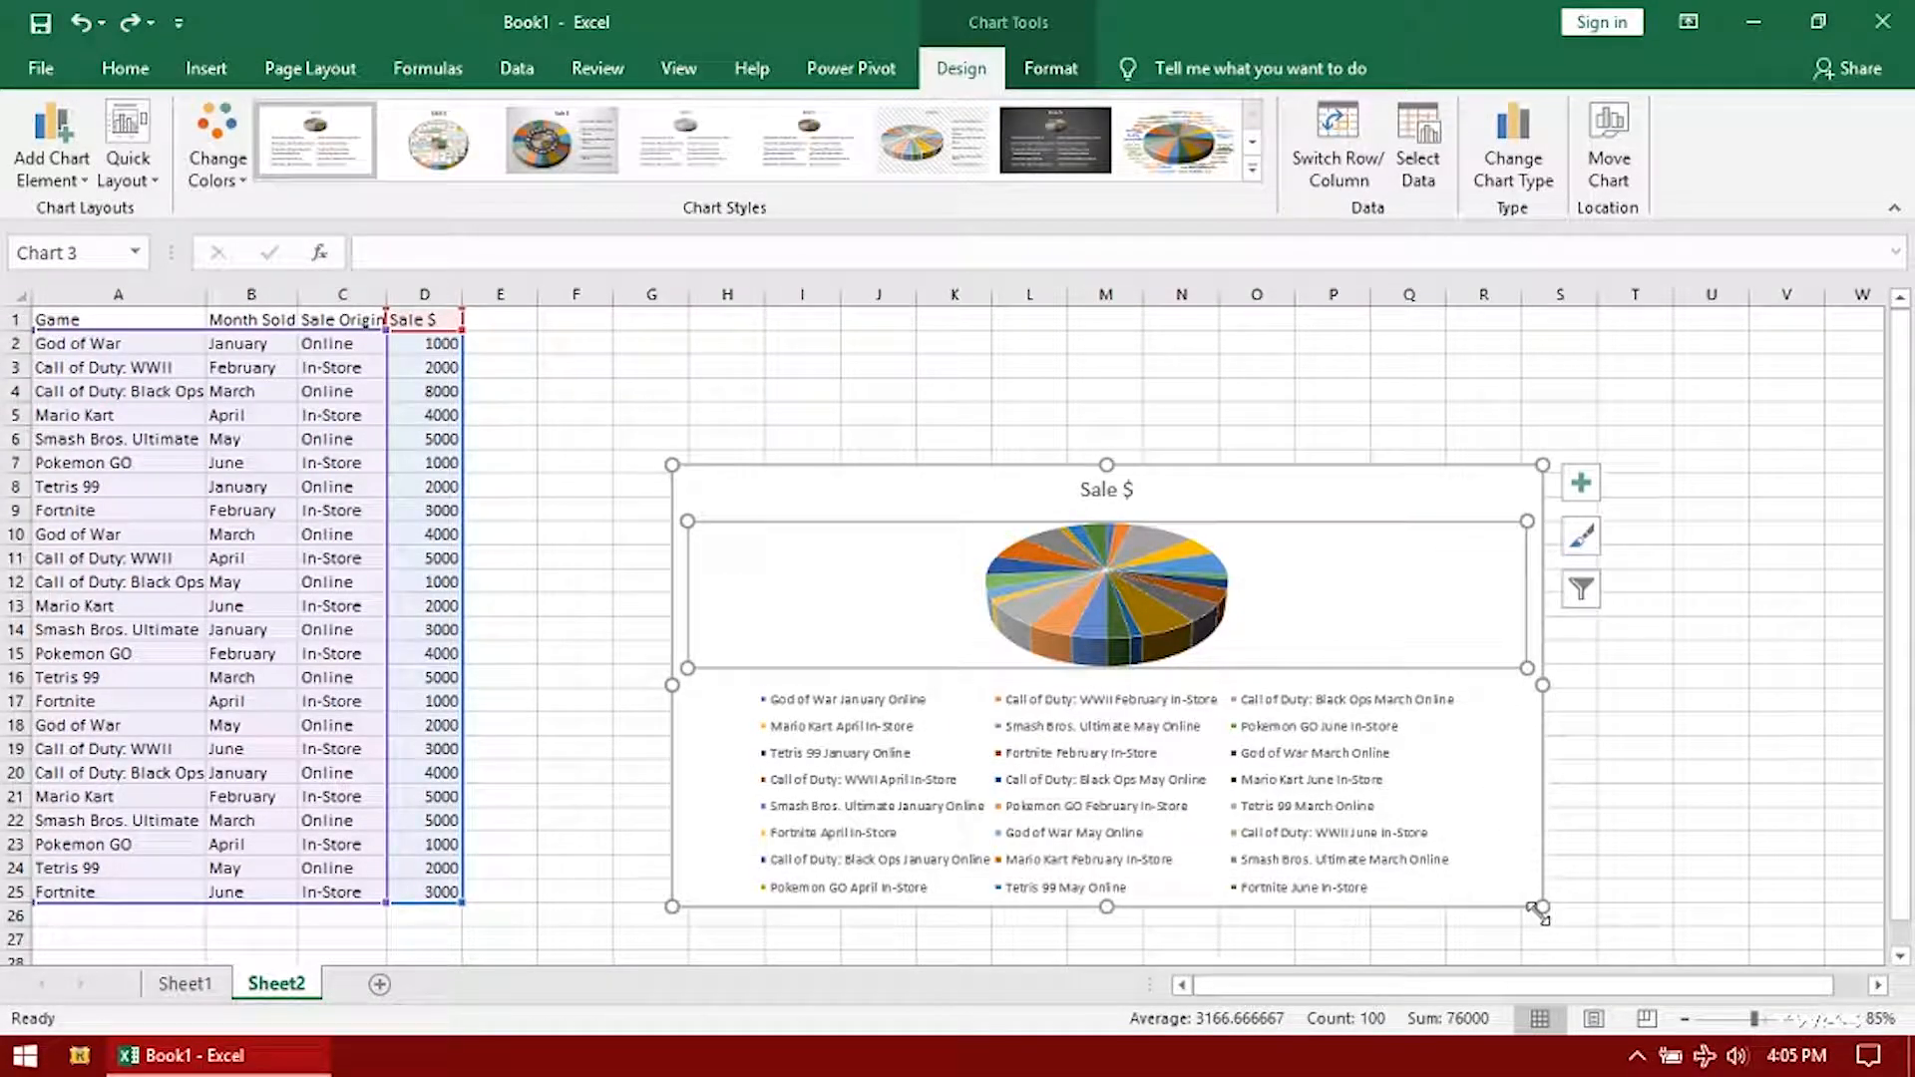
left_click_drag(1389, 499, 1195, 402)
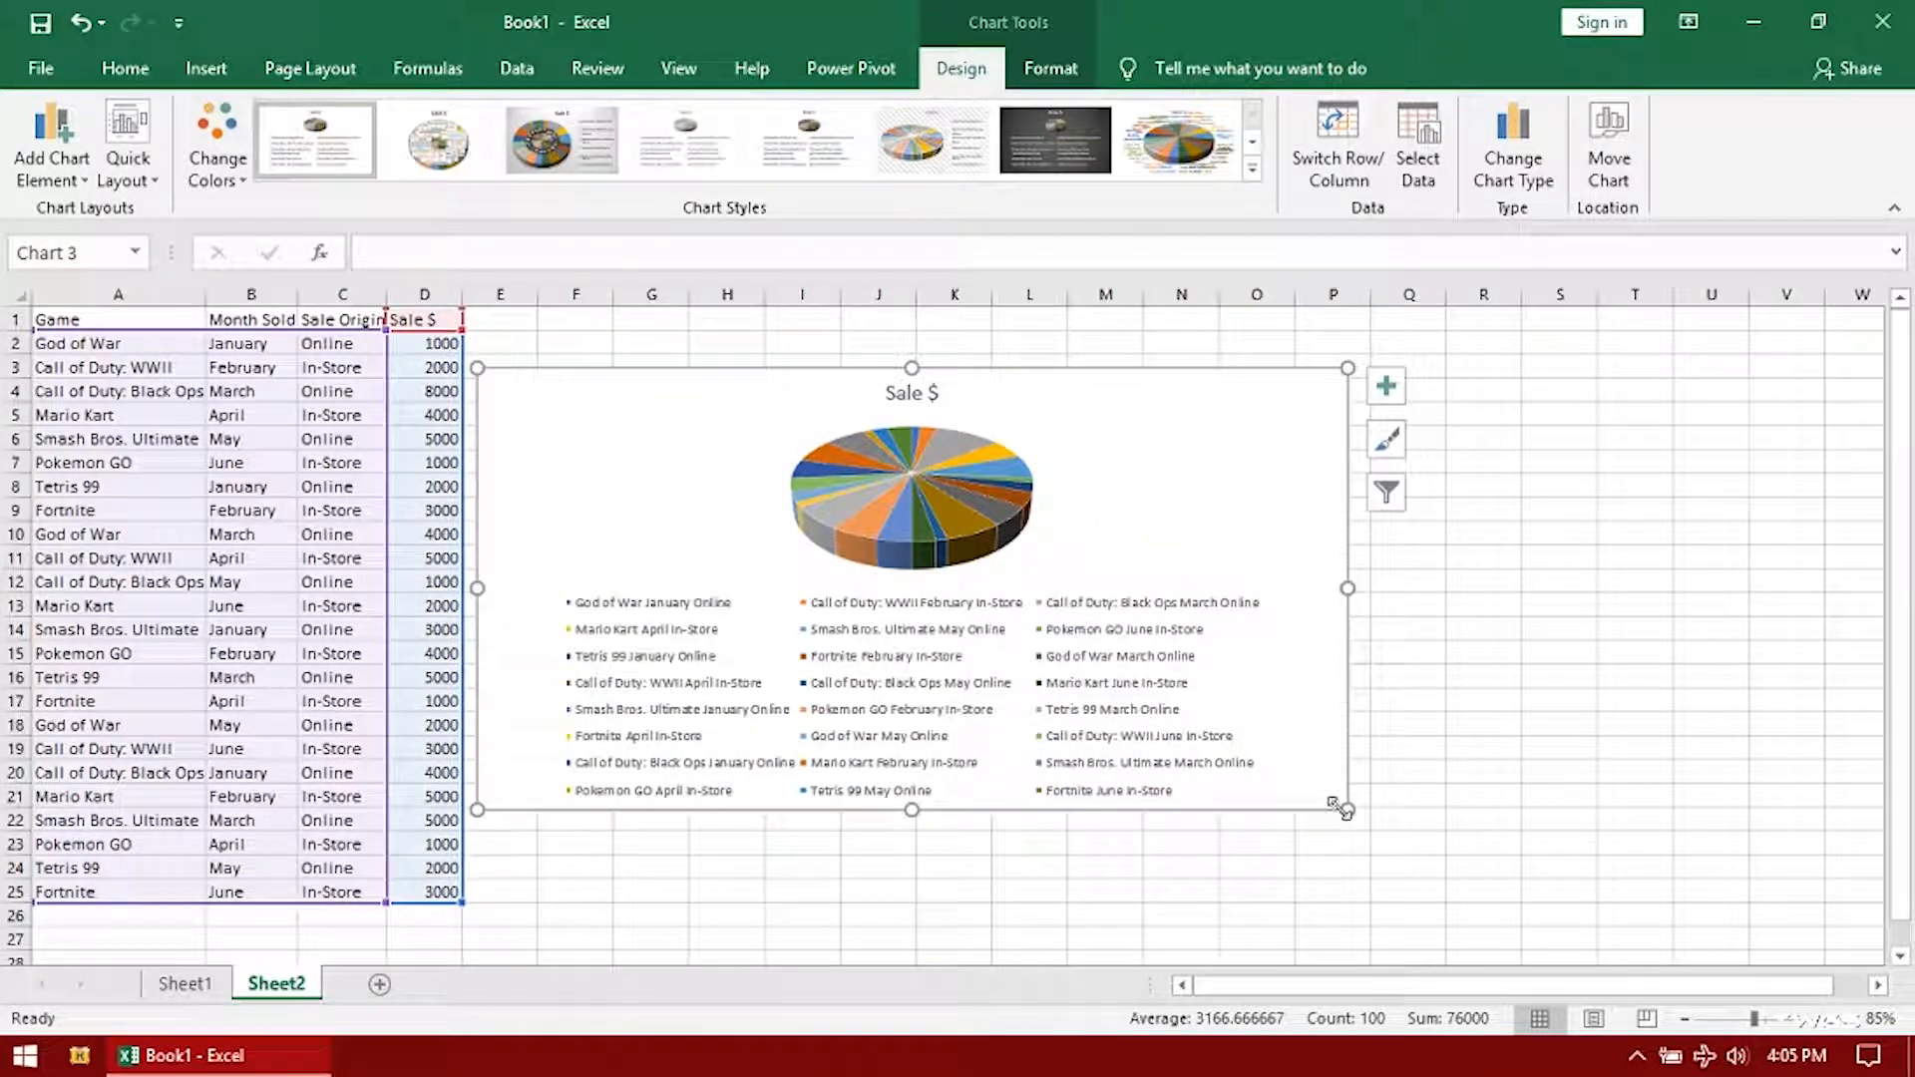
left_click_drag(1344, 809, 1492, 877)
Pull the orange Pokemon GO February In-Store slice out of the 3-D pie and deselect the chart
left_click(934, 553)
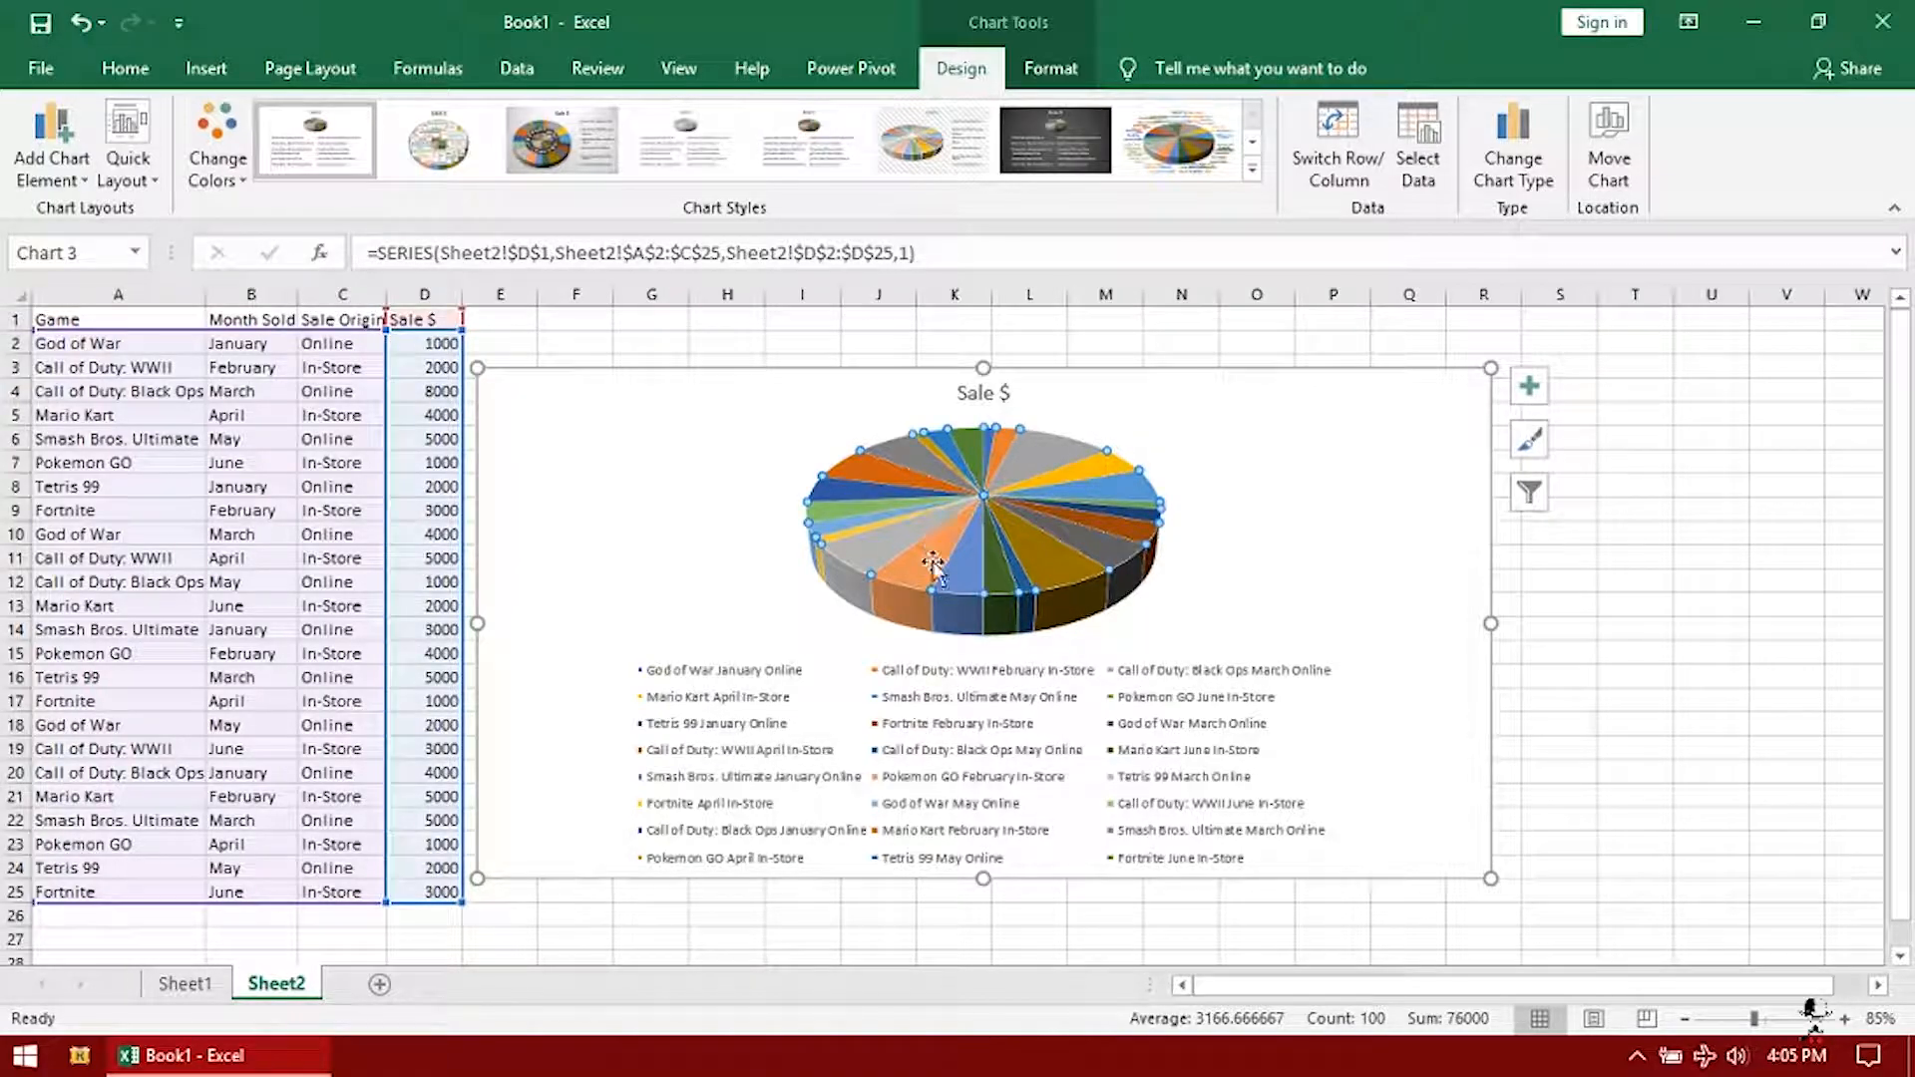
left_click(926, 577)
left_click_drag(926, 577, 905, 613)
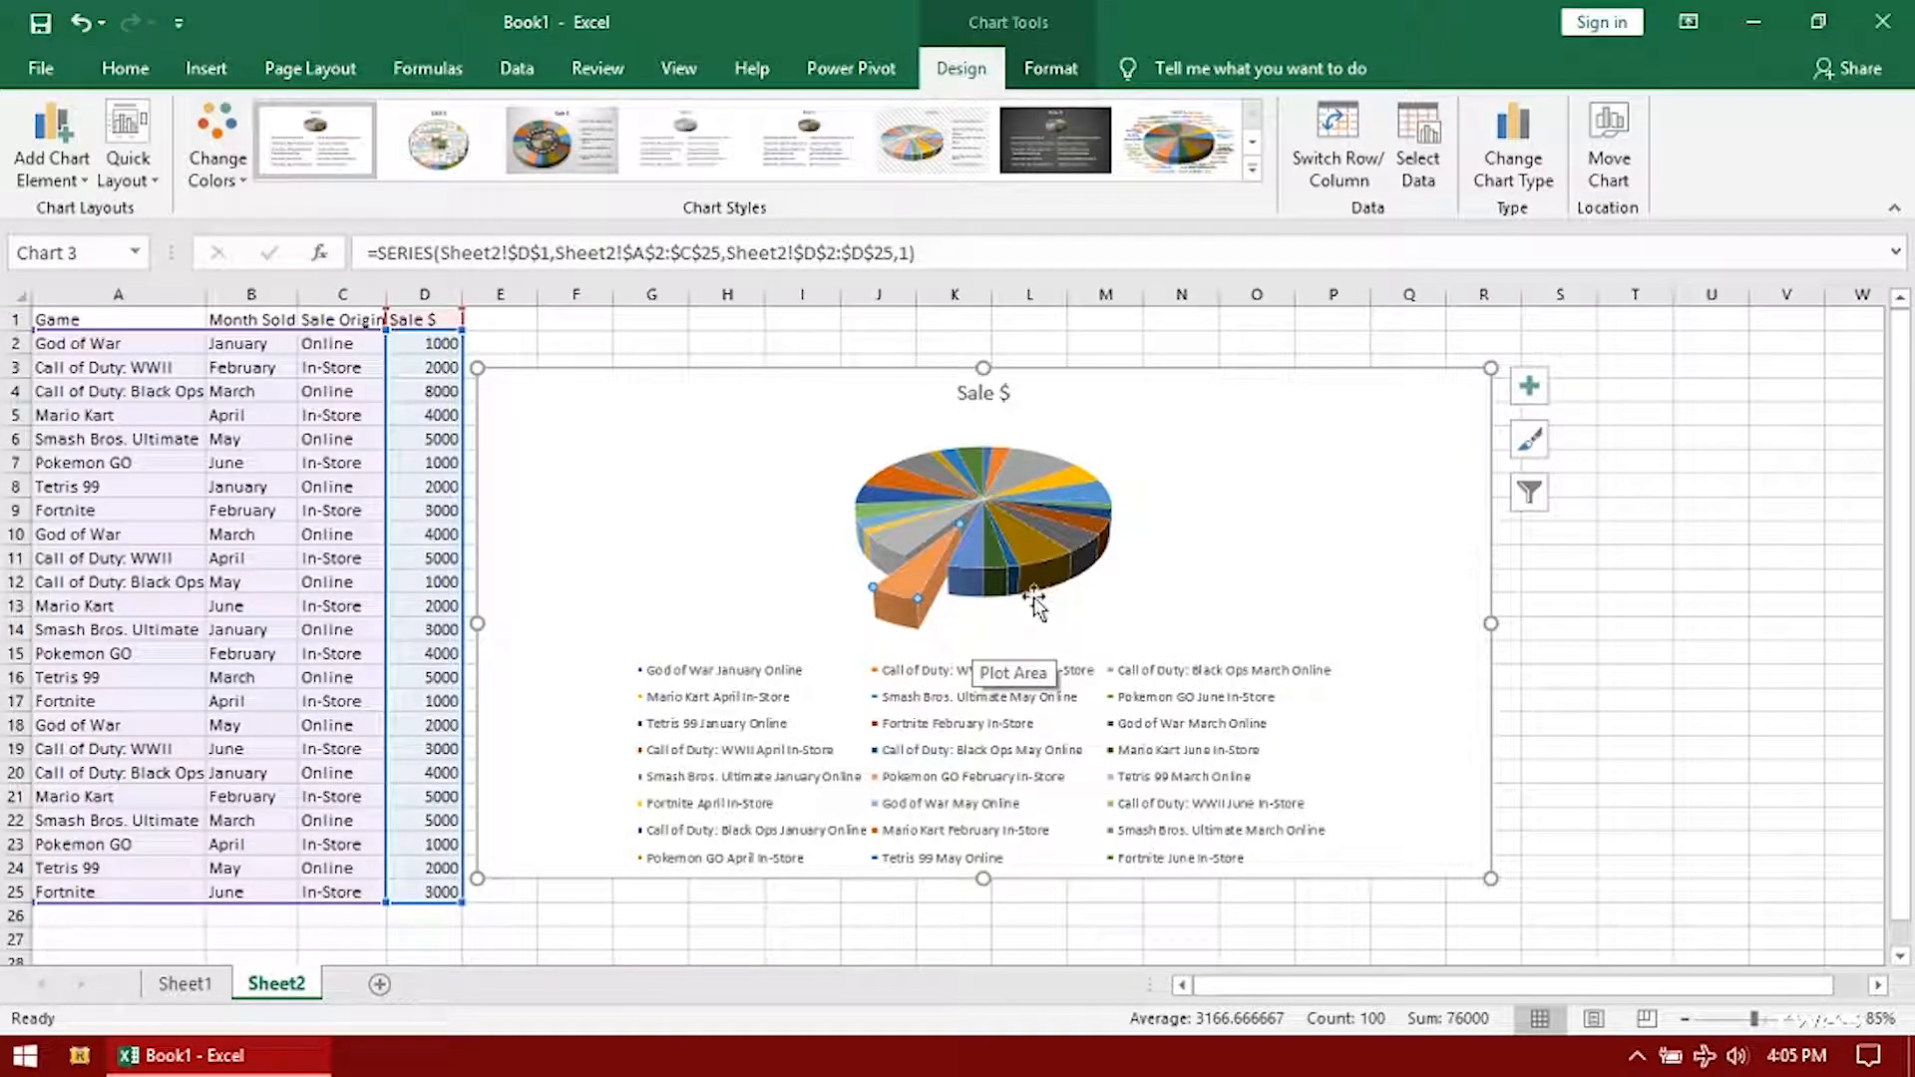
mouse_move(901, 578)
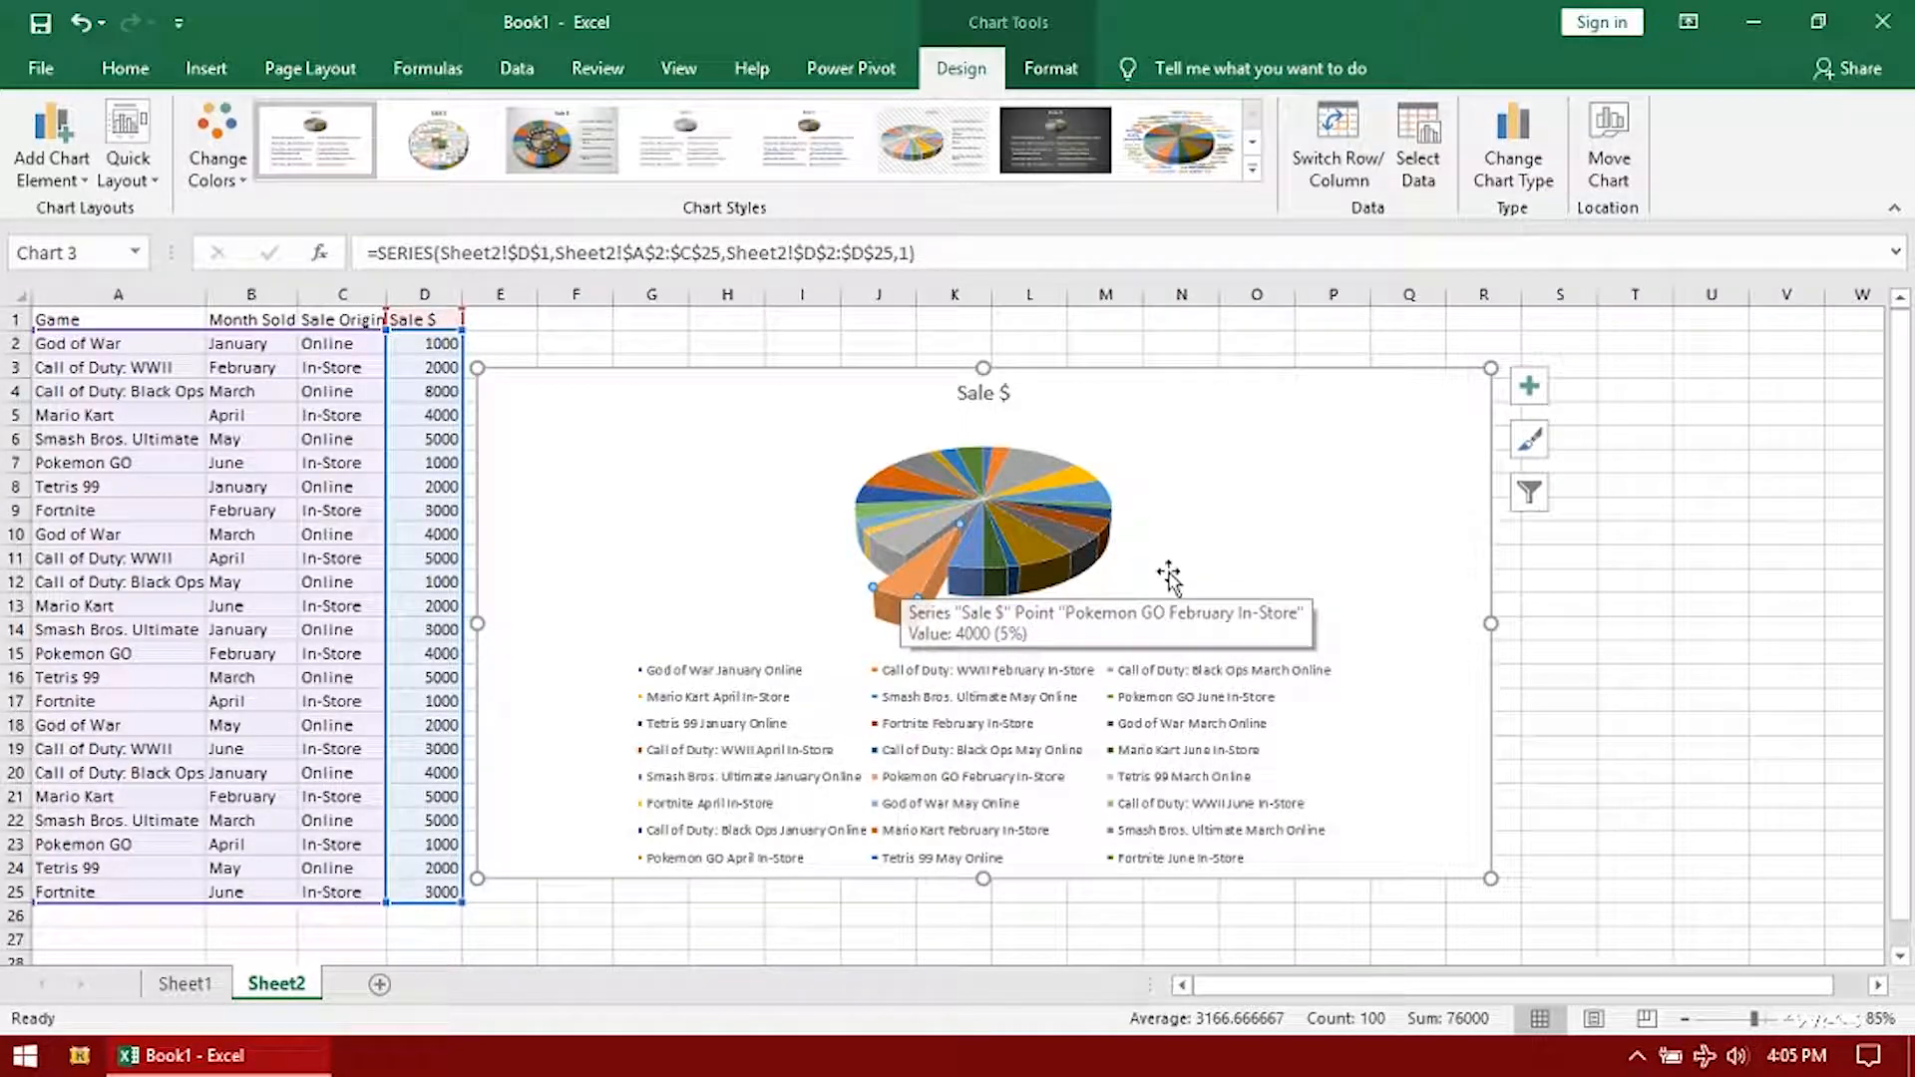
left_click(1659, 629)
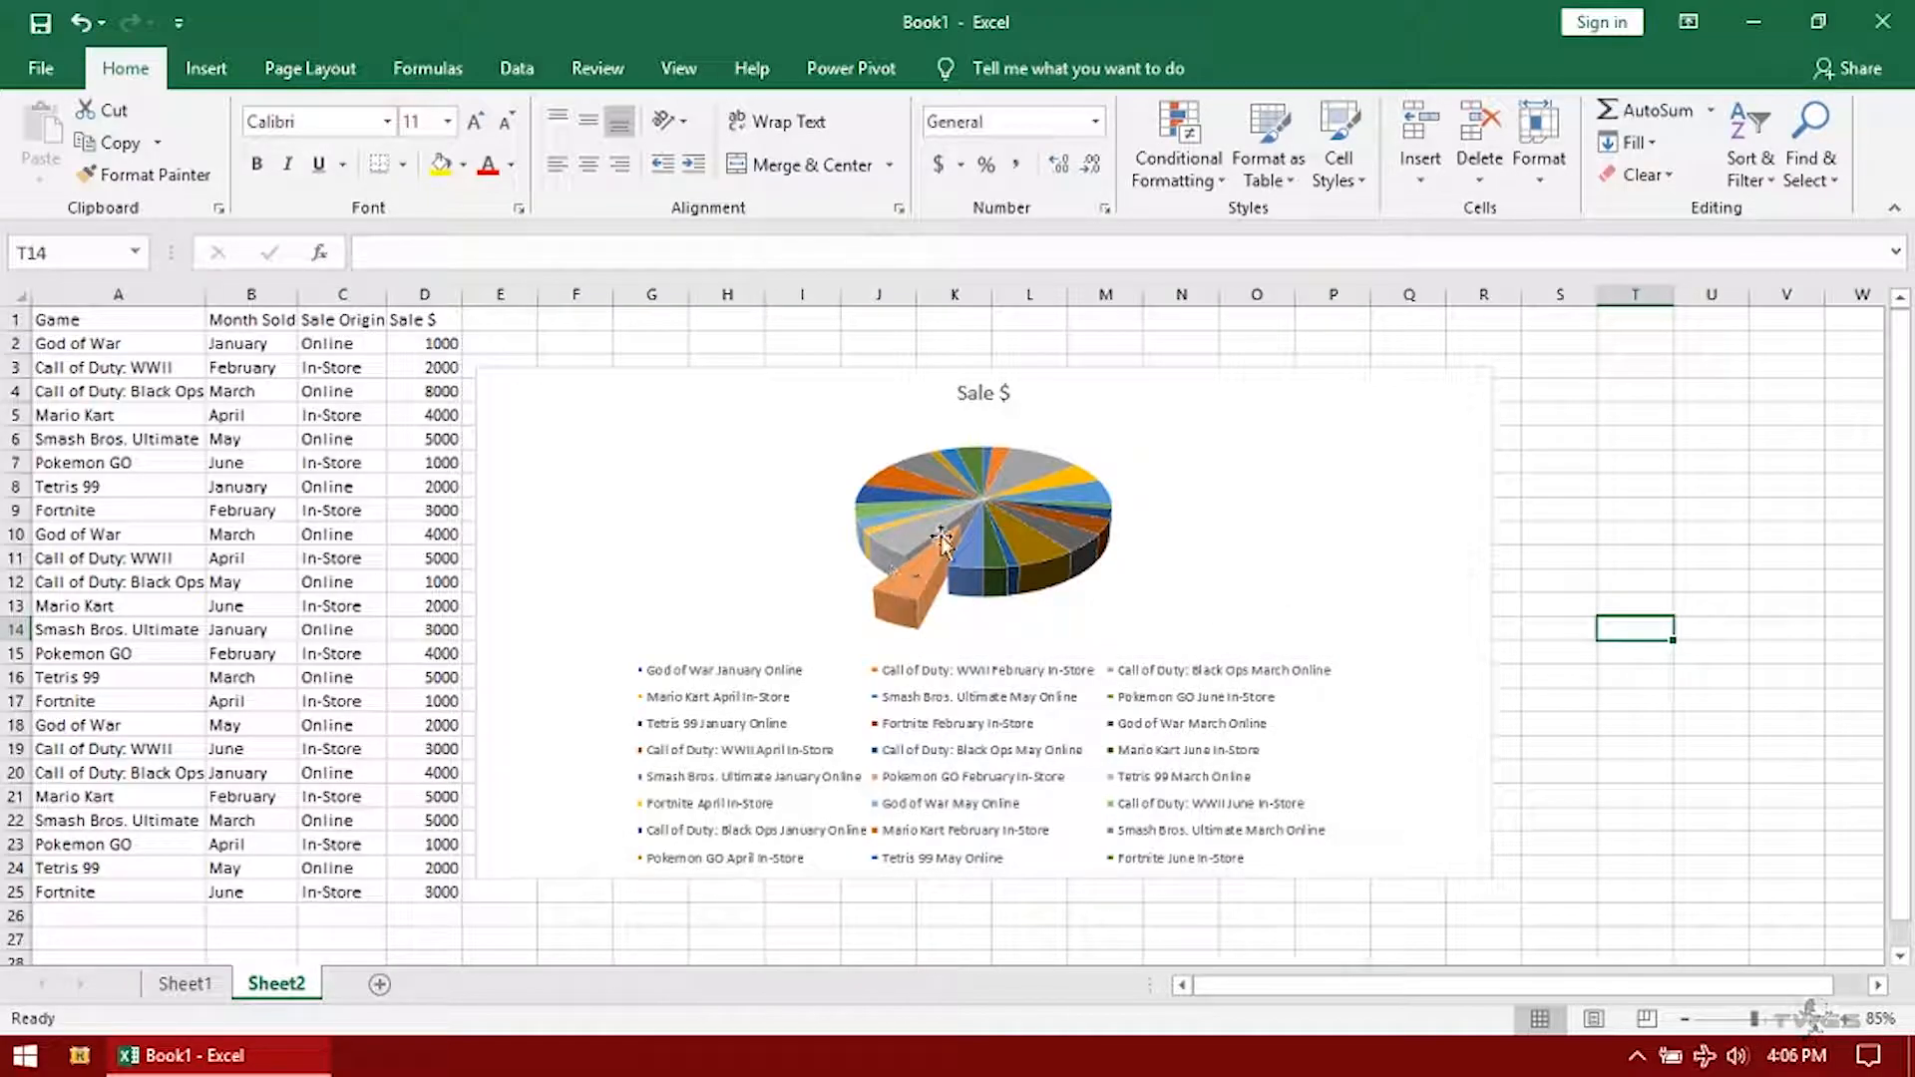
Review the pie series' fill and effects options, and set its angle of first slice to 141°
left_click(916, 574)
double_click(916, 574)
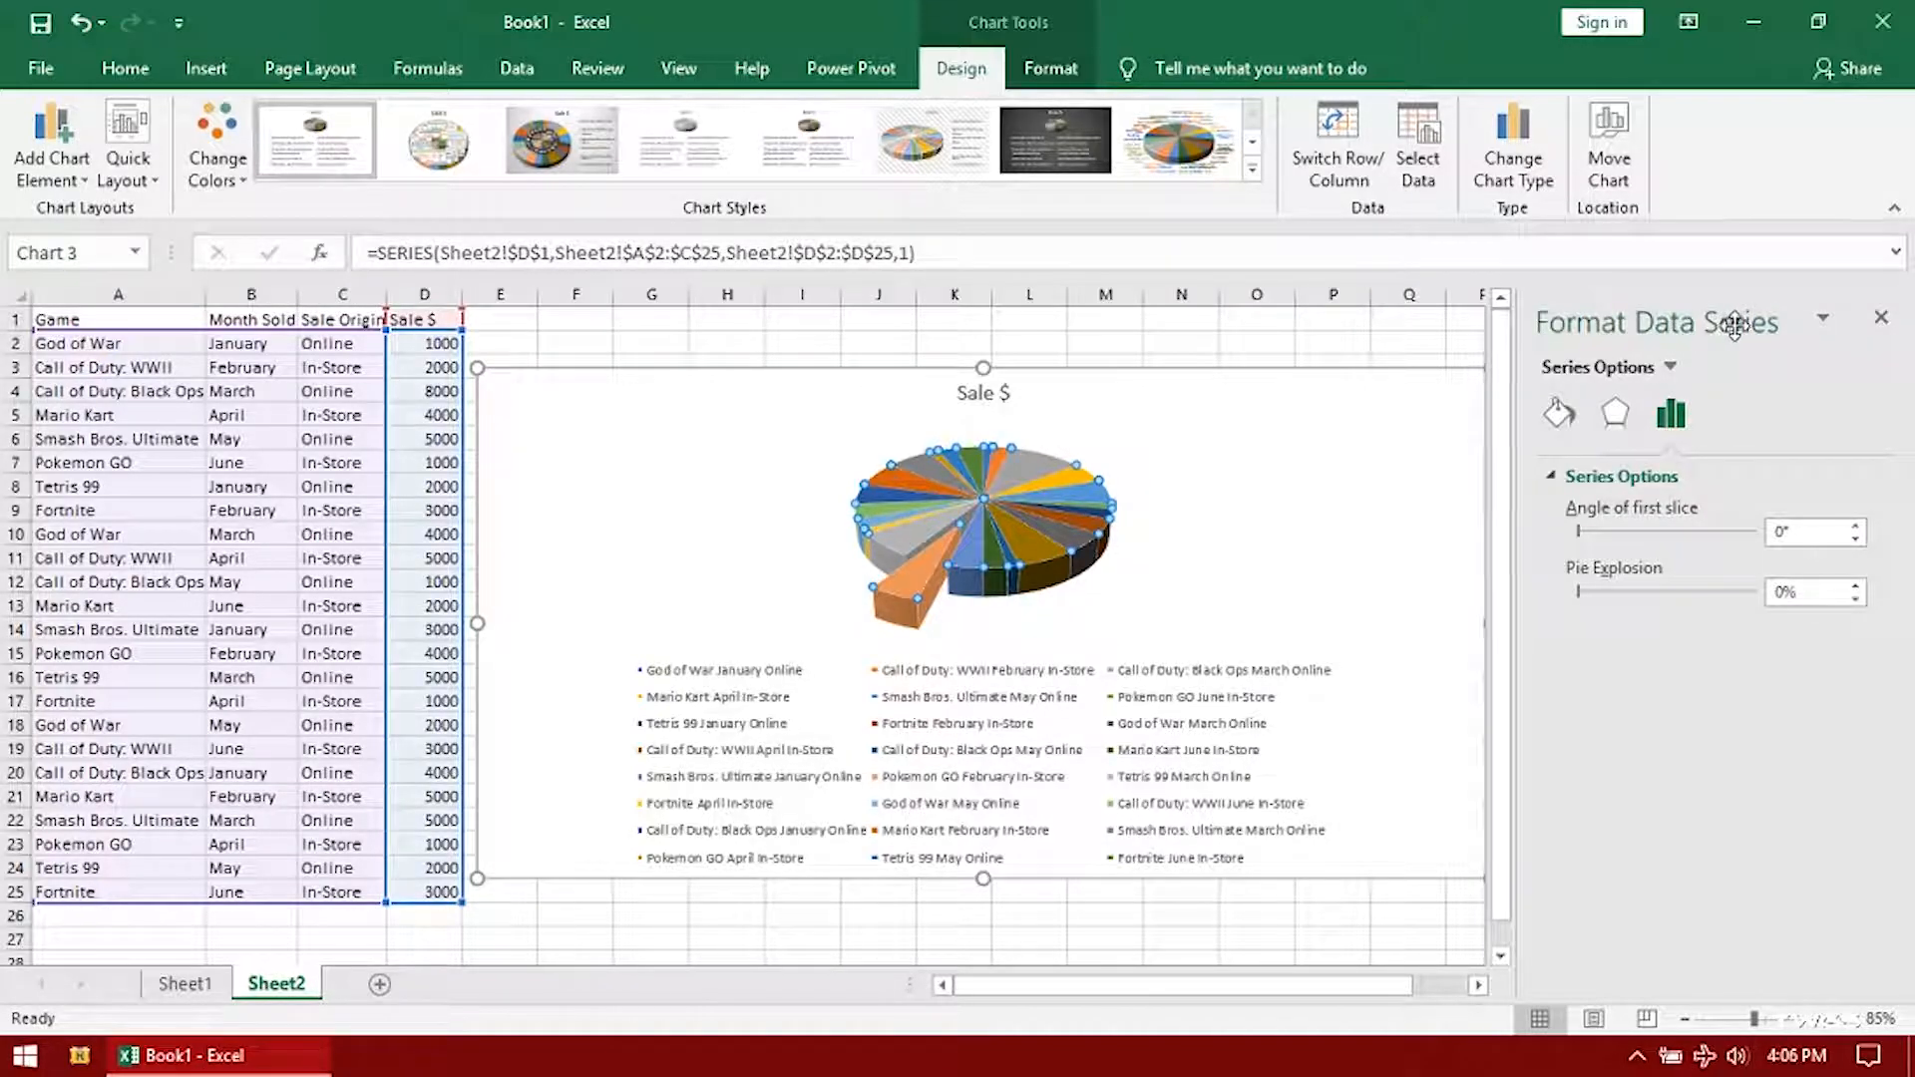
left_click(1558, 427)
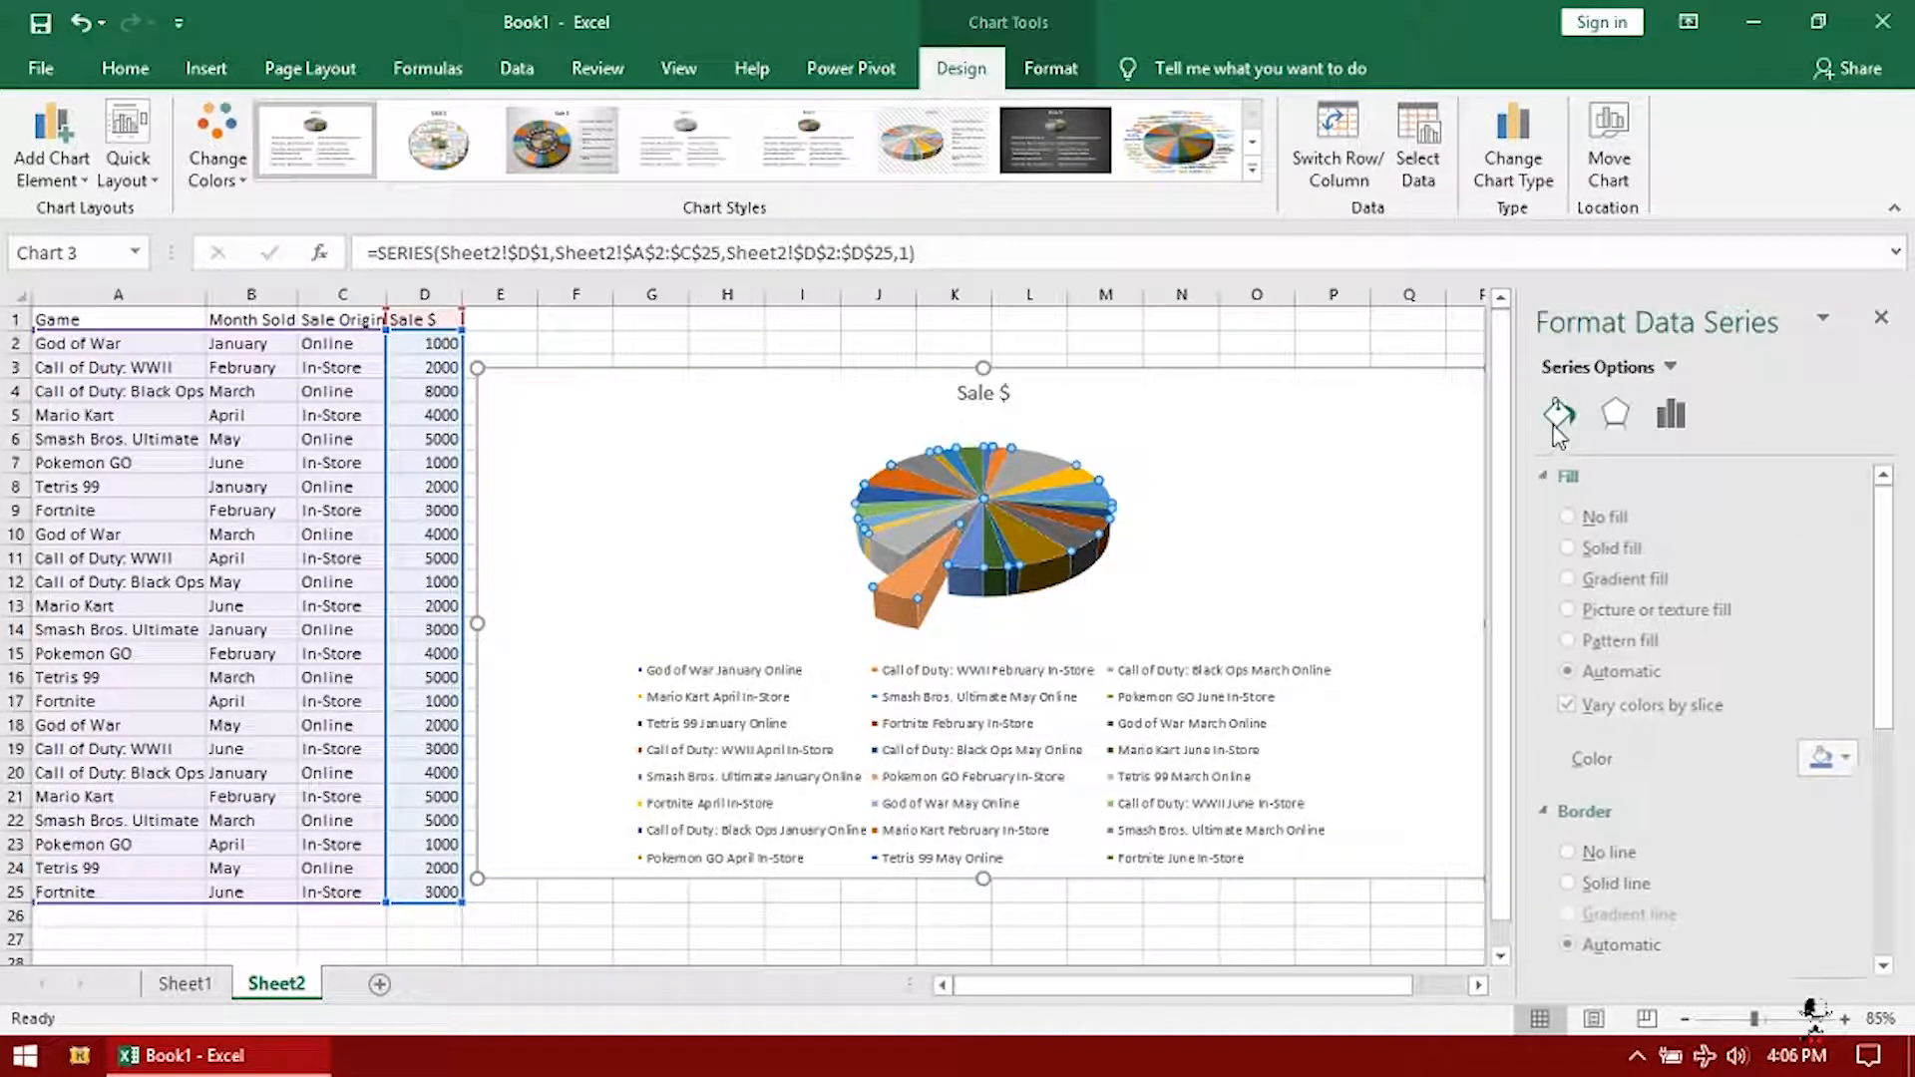
left_click(1615, 420)
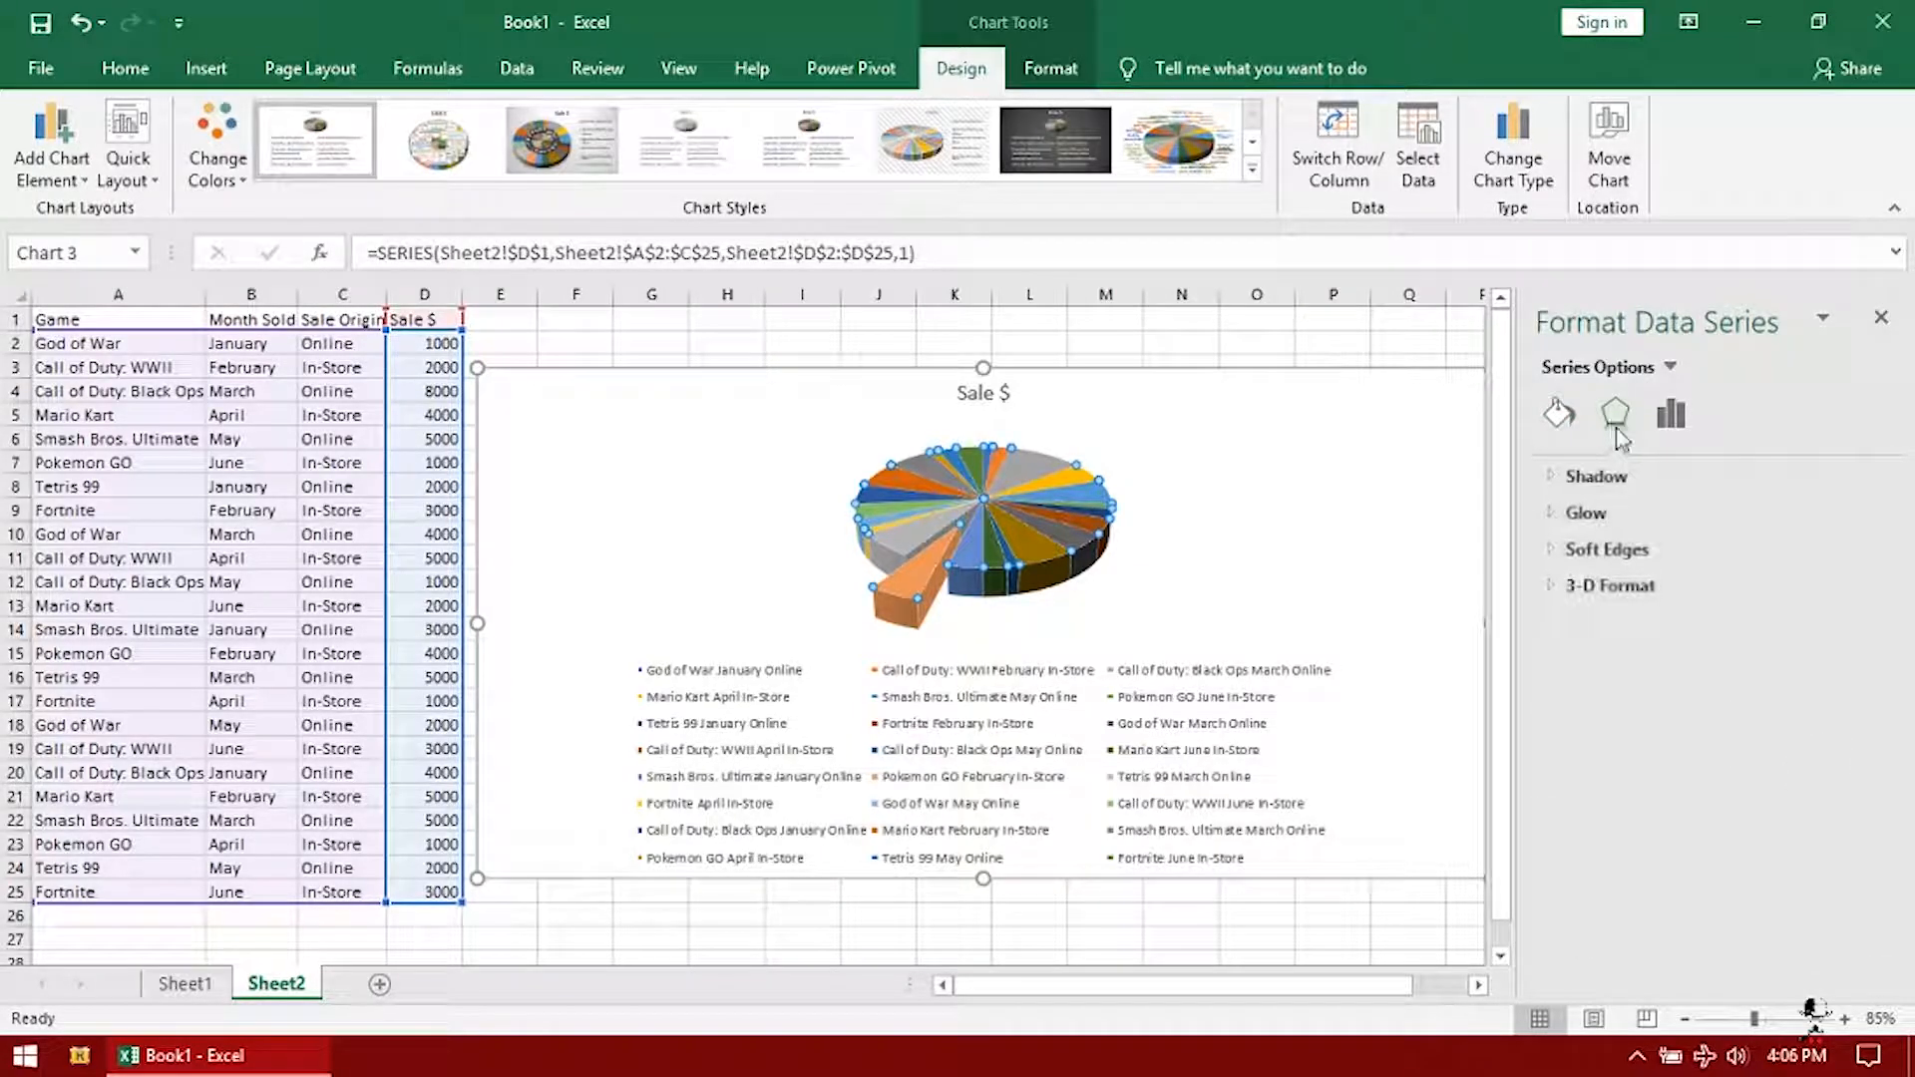
left_click(1672, 417)
left_click_drag(1580, 532, 1652, 532)
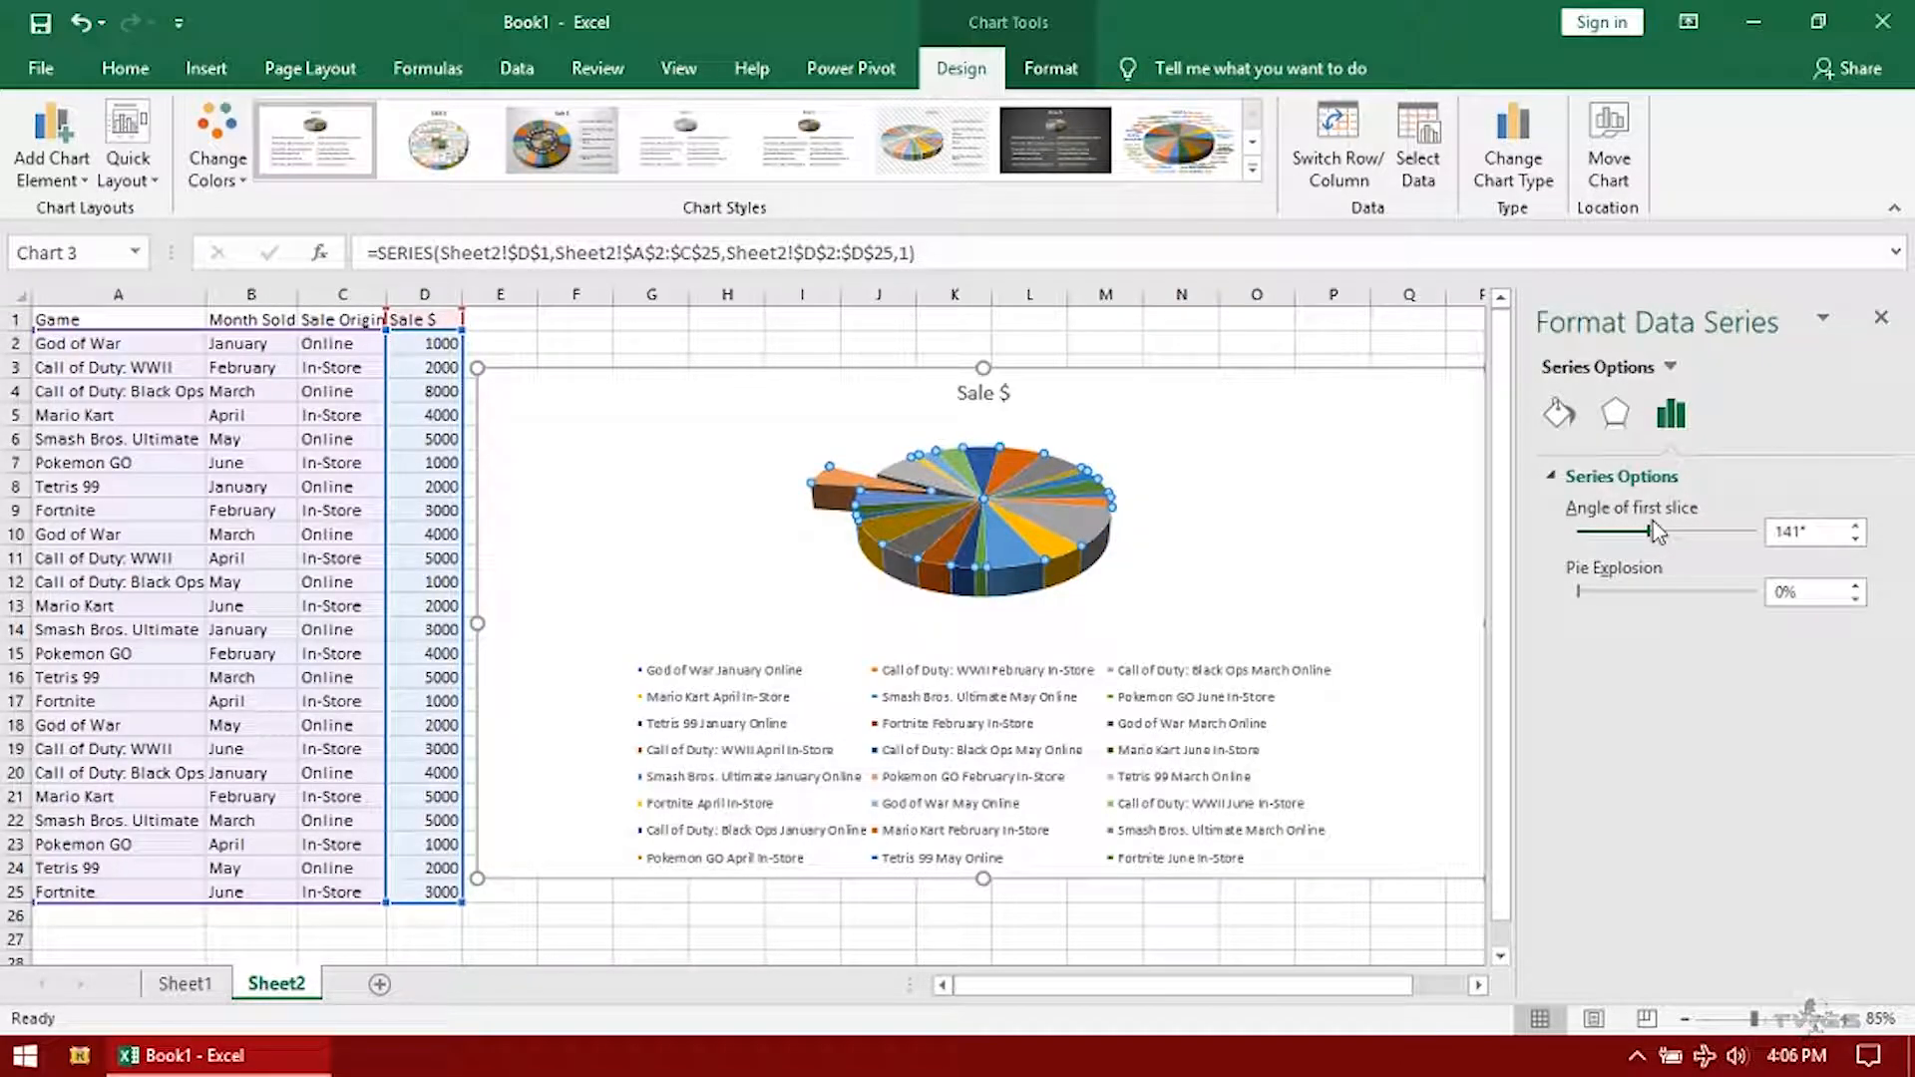
Set the pie explosion to 144% and move the large gray front slice into the centre of the pie
left_click_drag(1580, 593, 1651, 593)
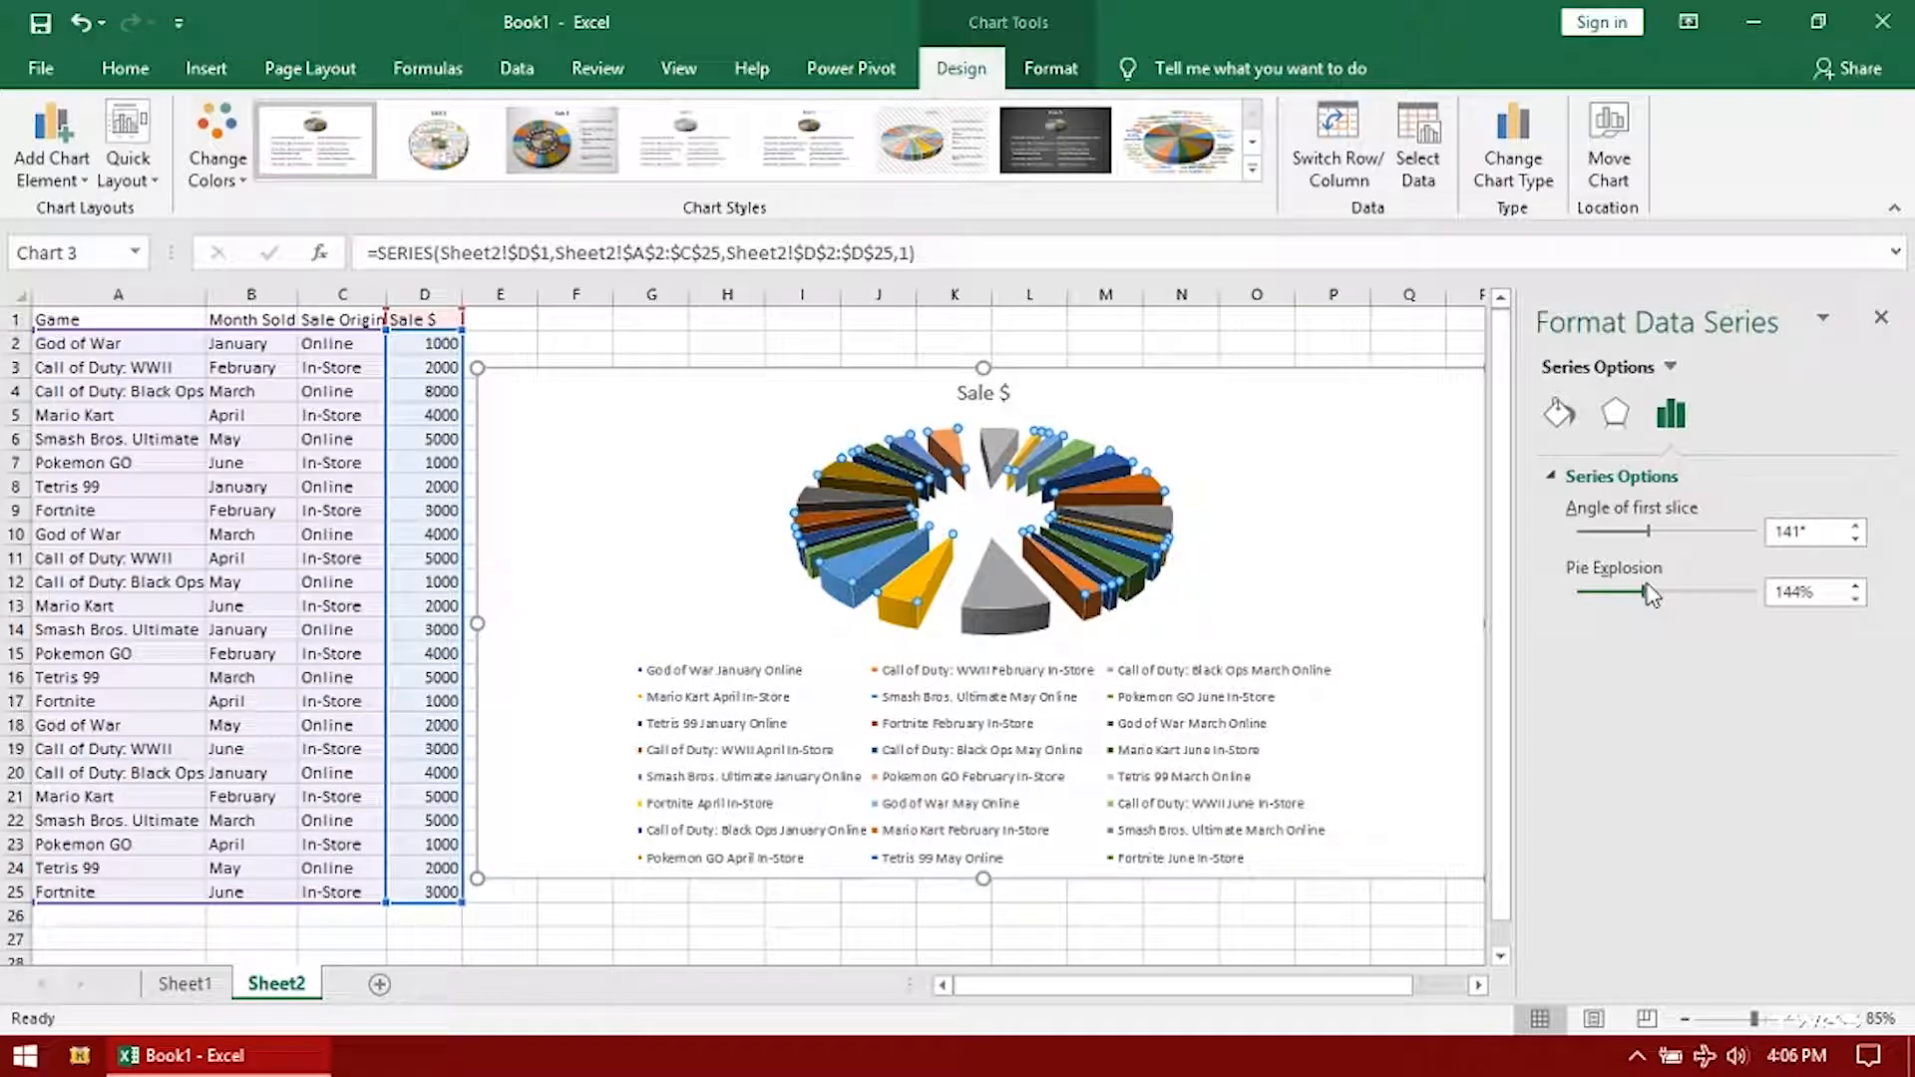
left_click(1010, 603)
left_click_drag(1003, 594, 985, 540)
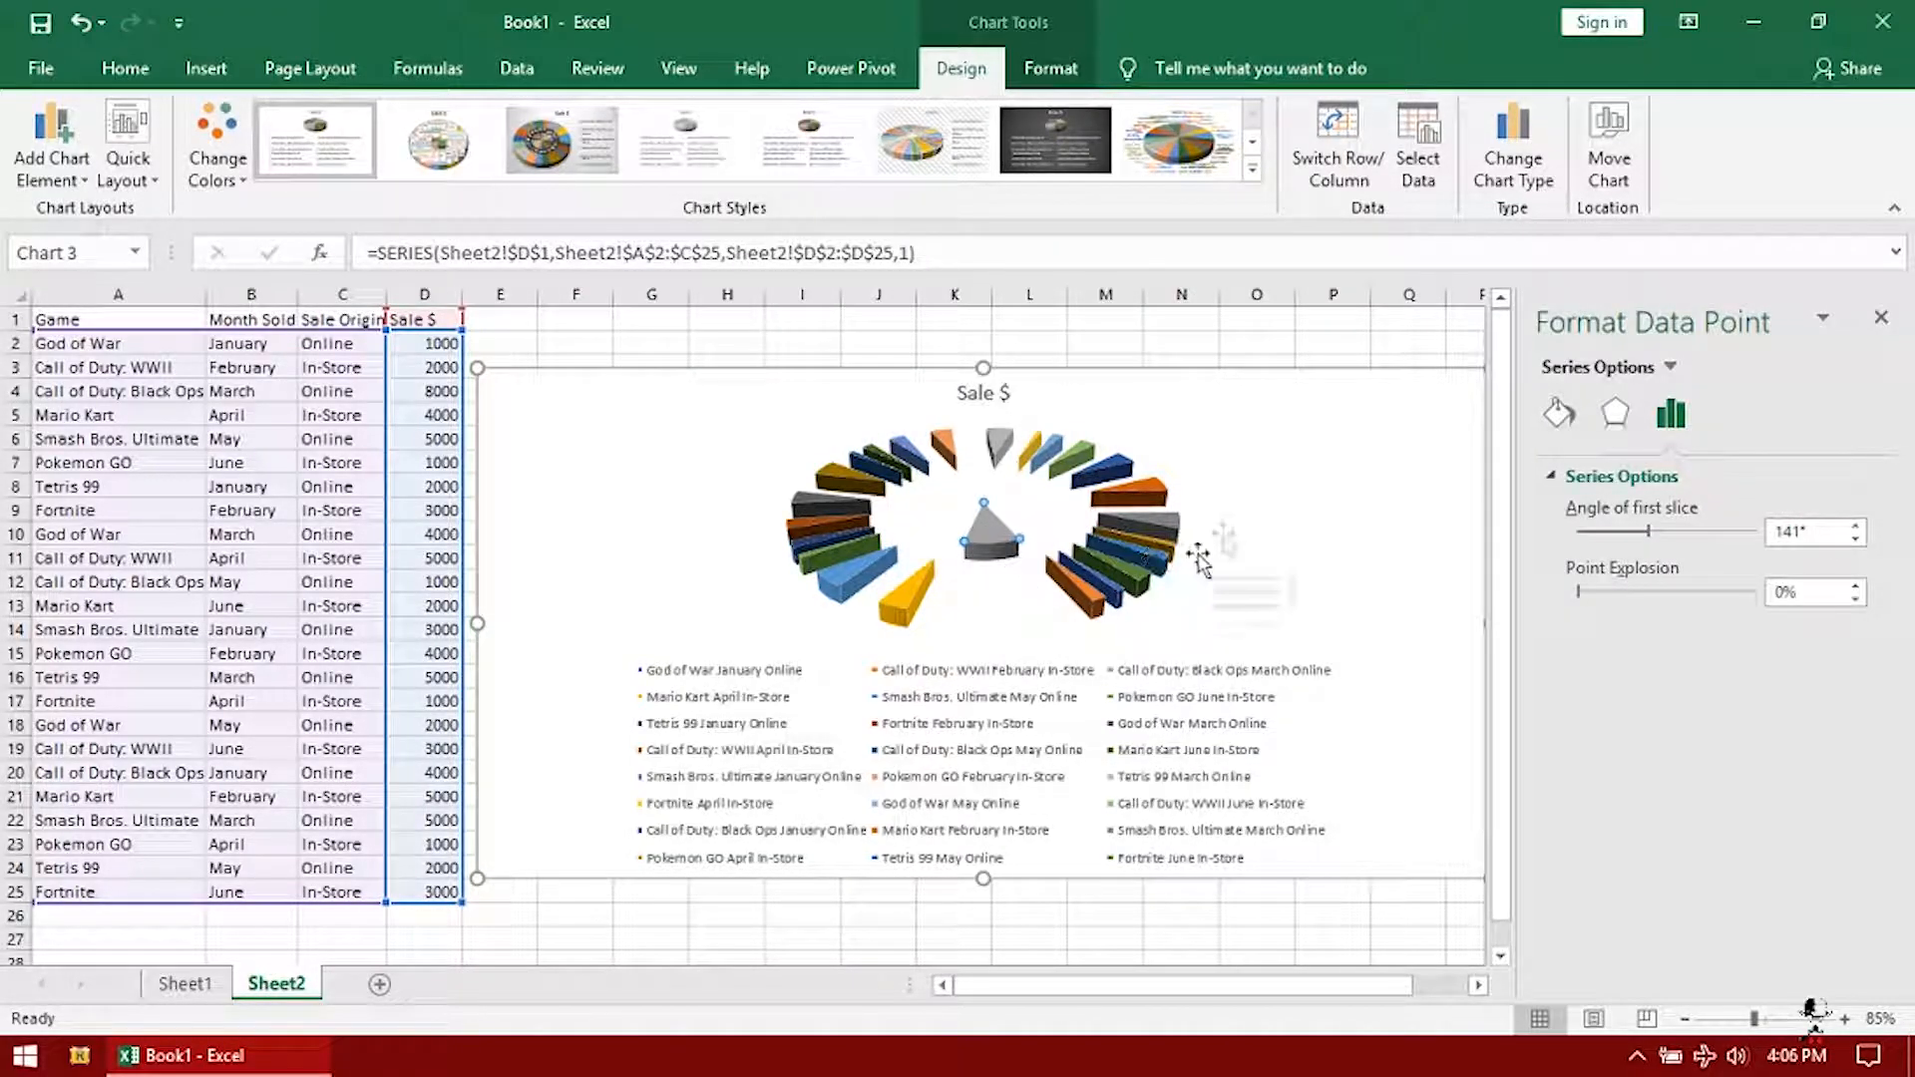
Change the pie chart's category axis label range to =Sheet2!$A$2:$D$9 in its data source
left_click(1418, 160)
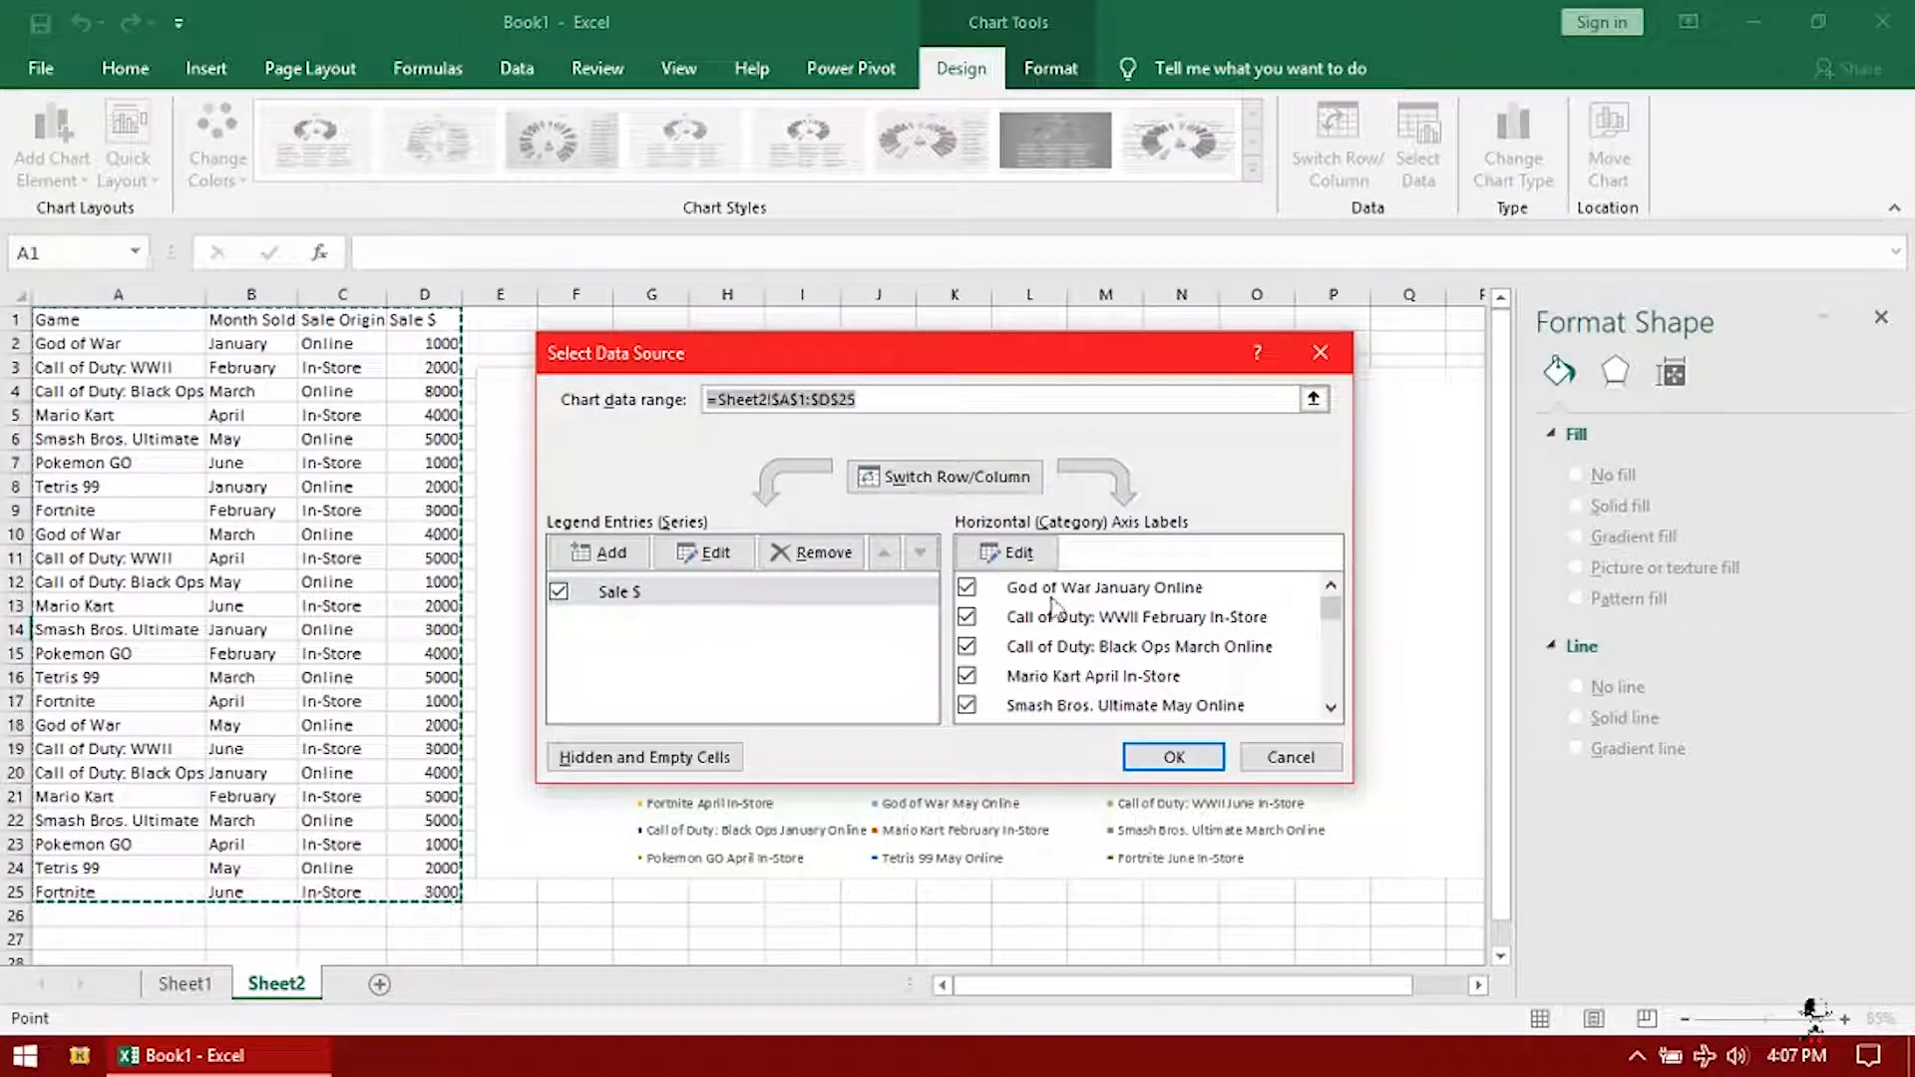
left_click_drag(1329, 607, 1330, 688)
left_click(1045, 560)
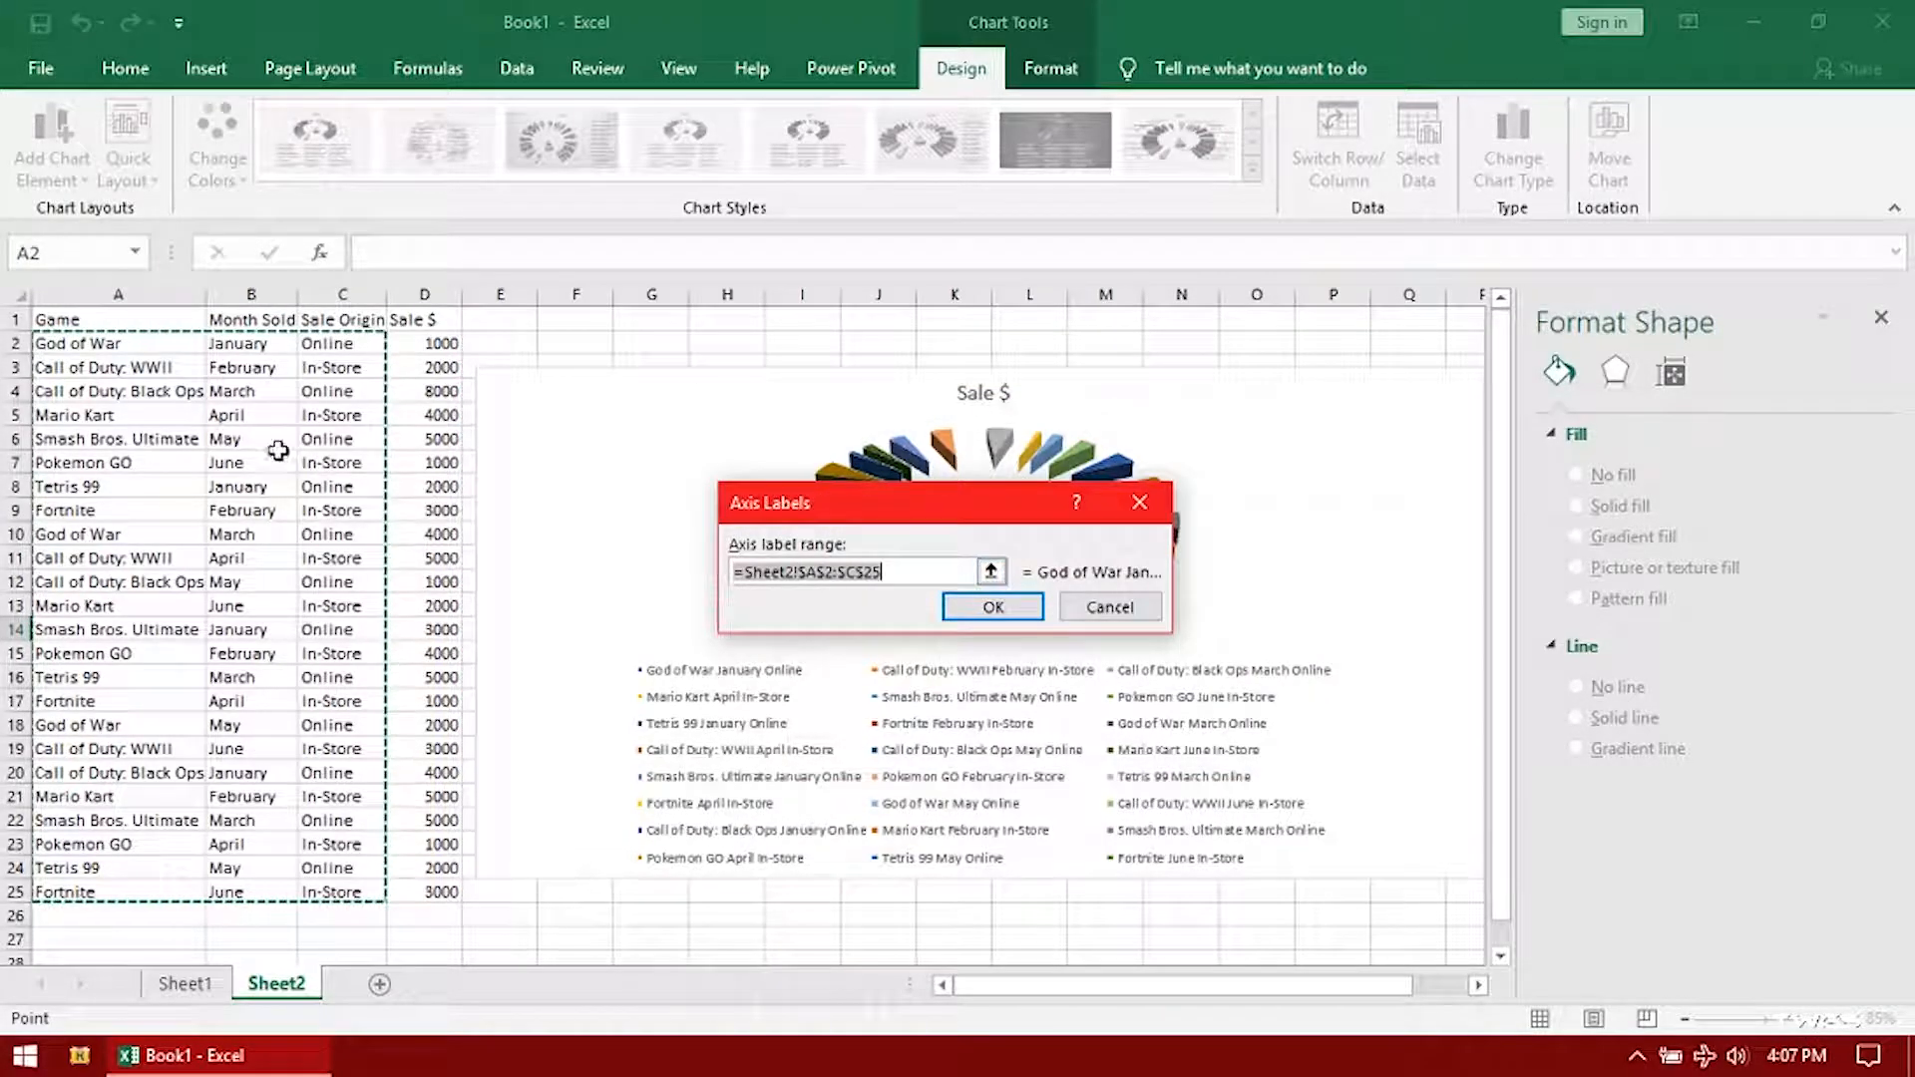
left_click(797, 571)
left_click(80, 345)
left_click_drag(80, 344, 412, 500)
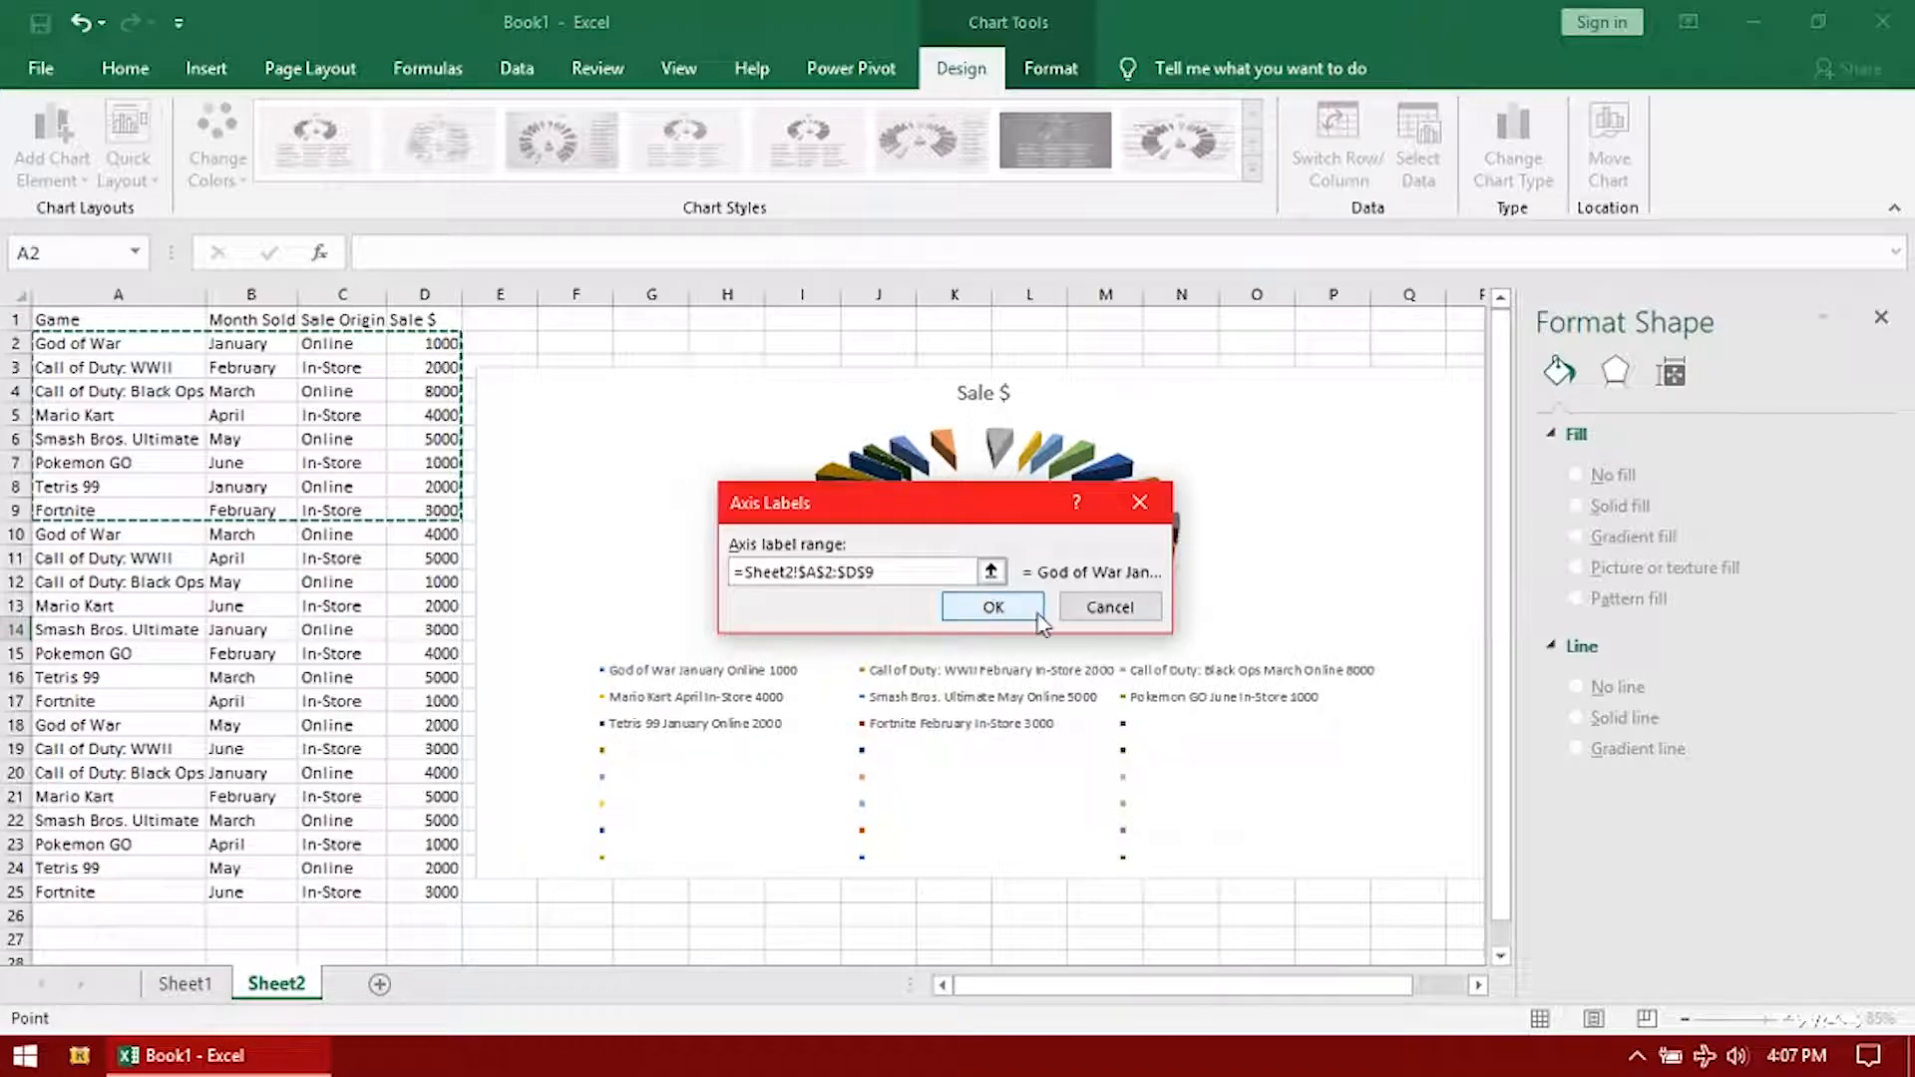
left_click(994, 608)
left_click(1177, 757)
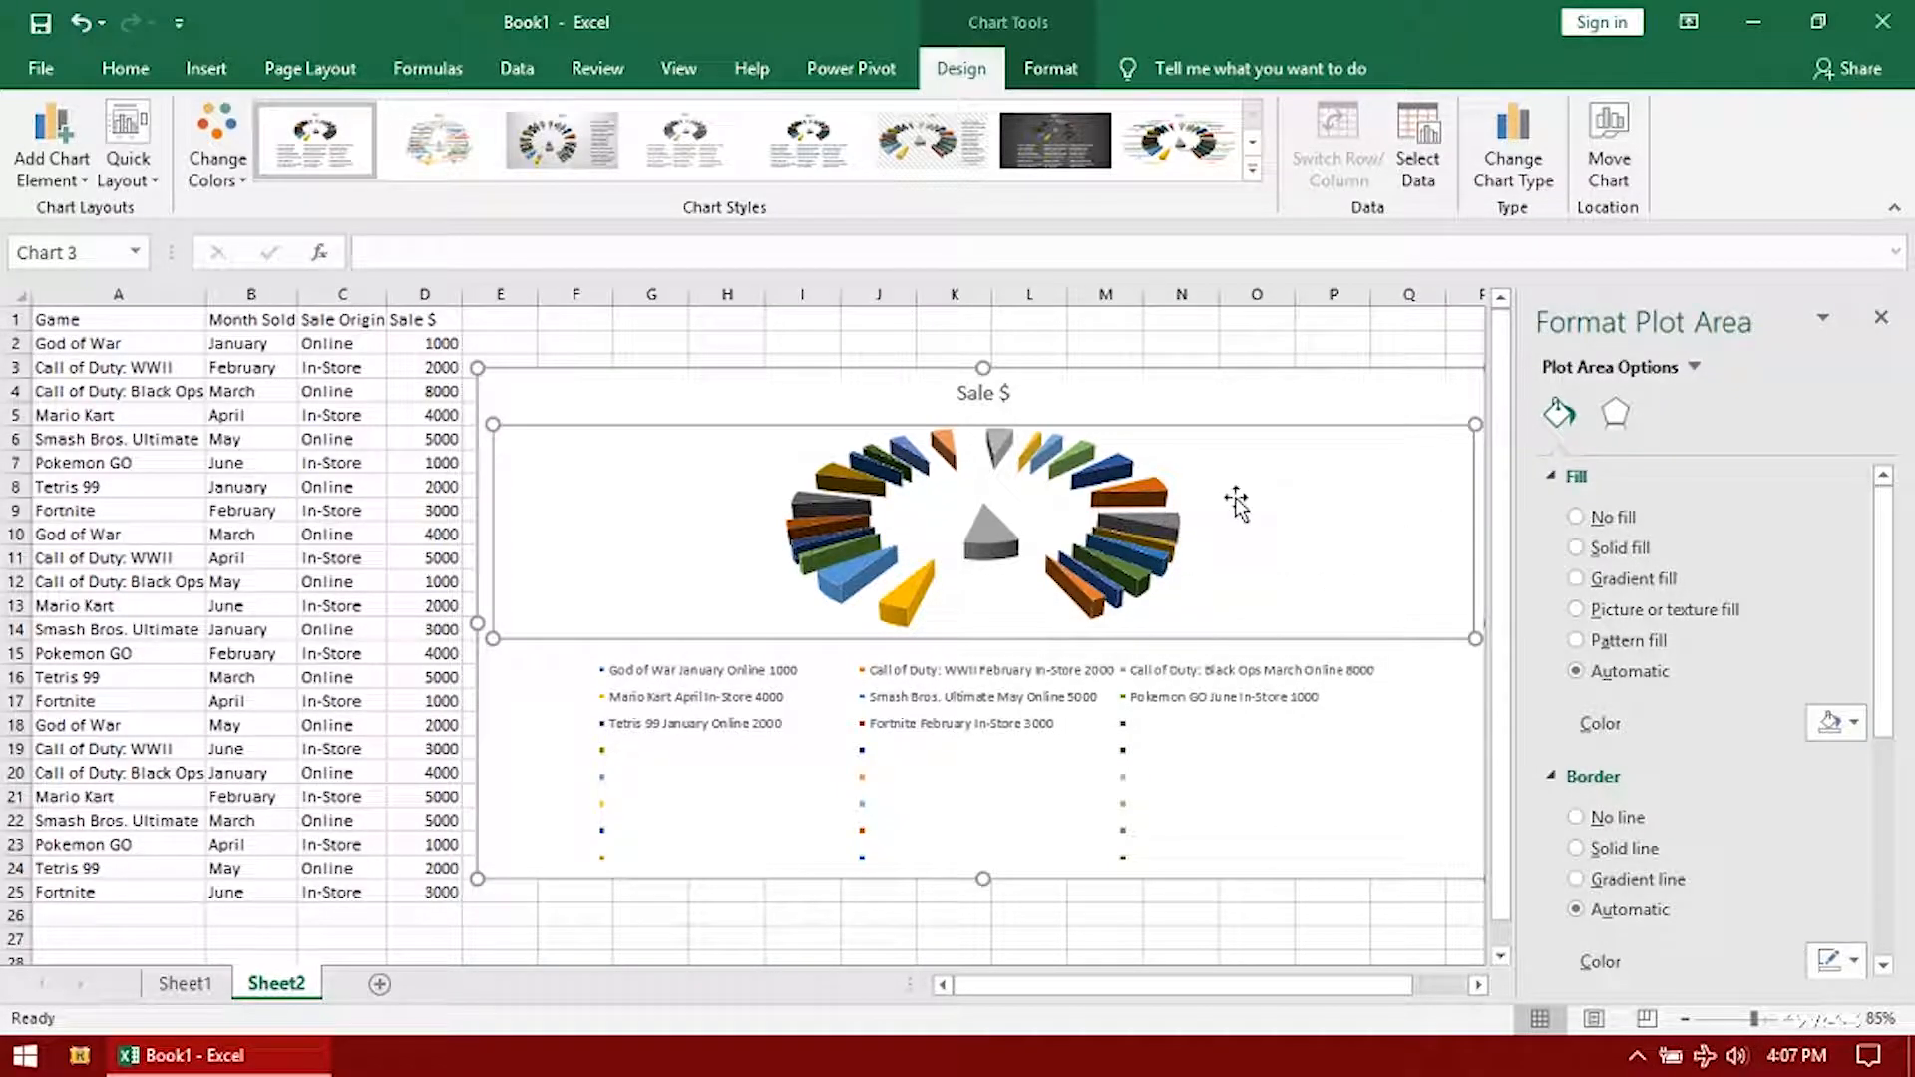
Delete the 3-D pie chart from Sheet2
left_click(606, 404)
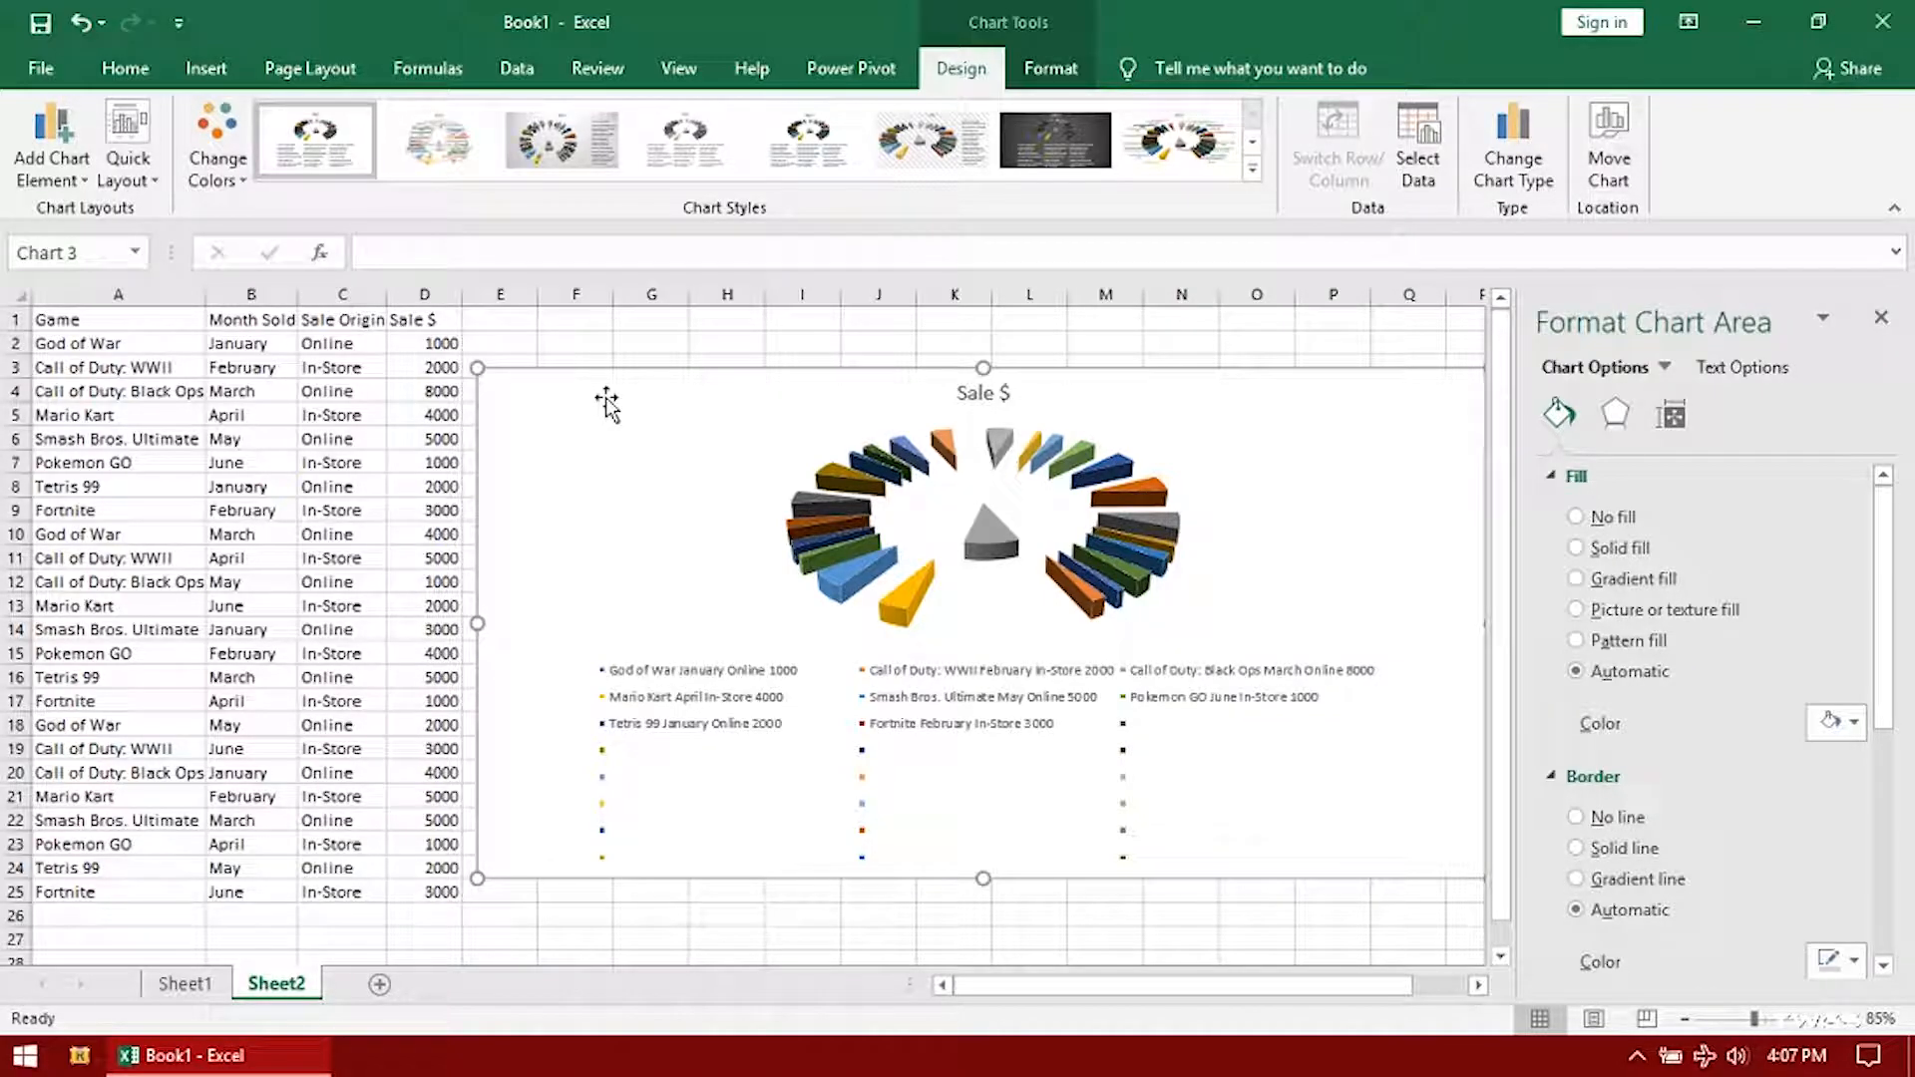
key("Delete")
Insert a Pareto chart based on the sales data in A1:D9 of Sheet2
left_click_drag(60, 321, 436, 511)
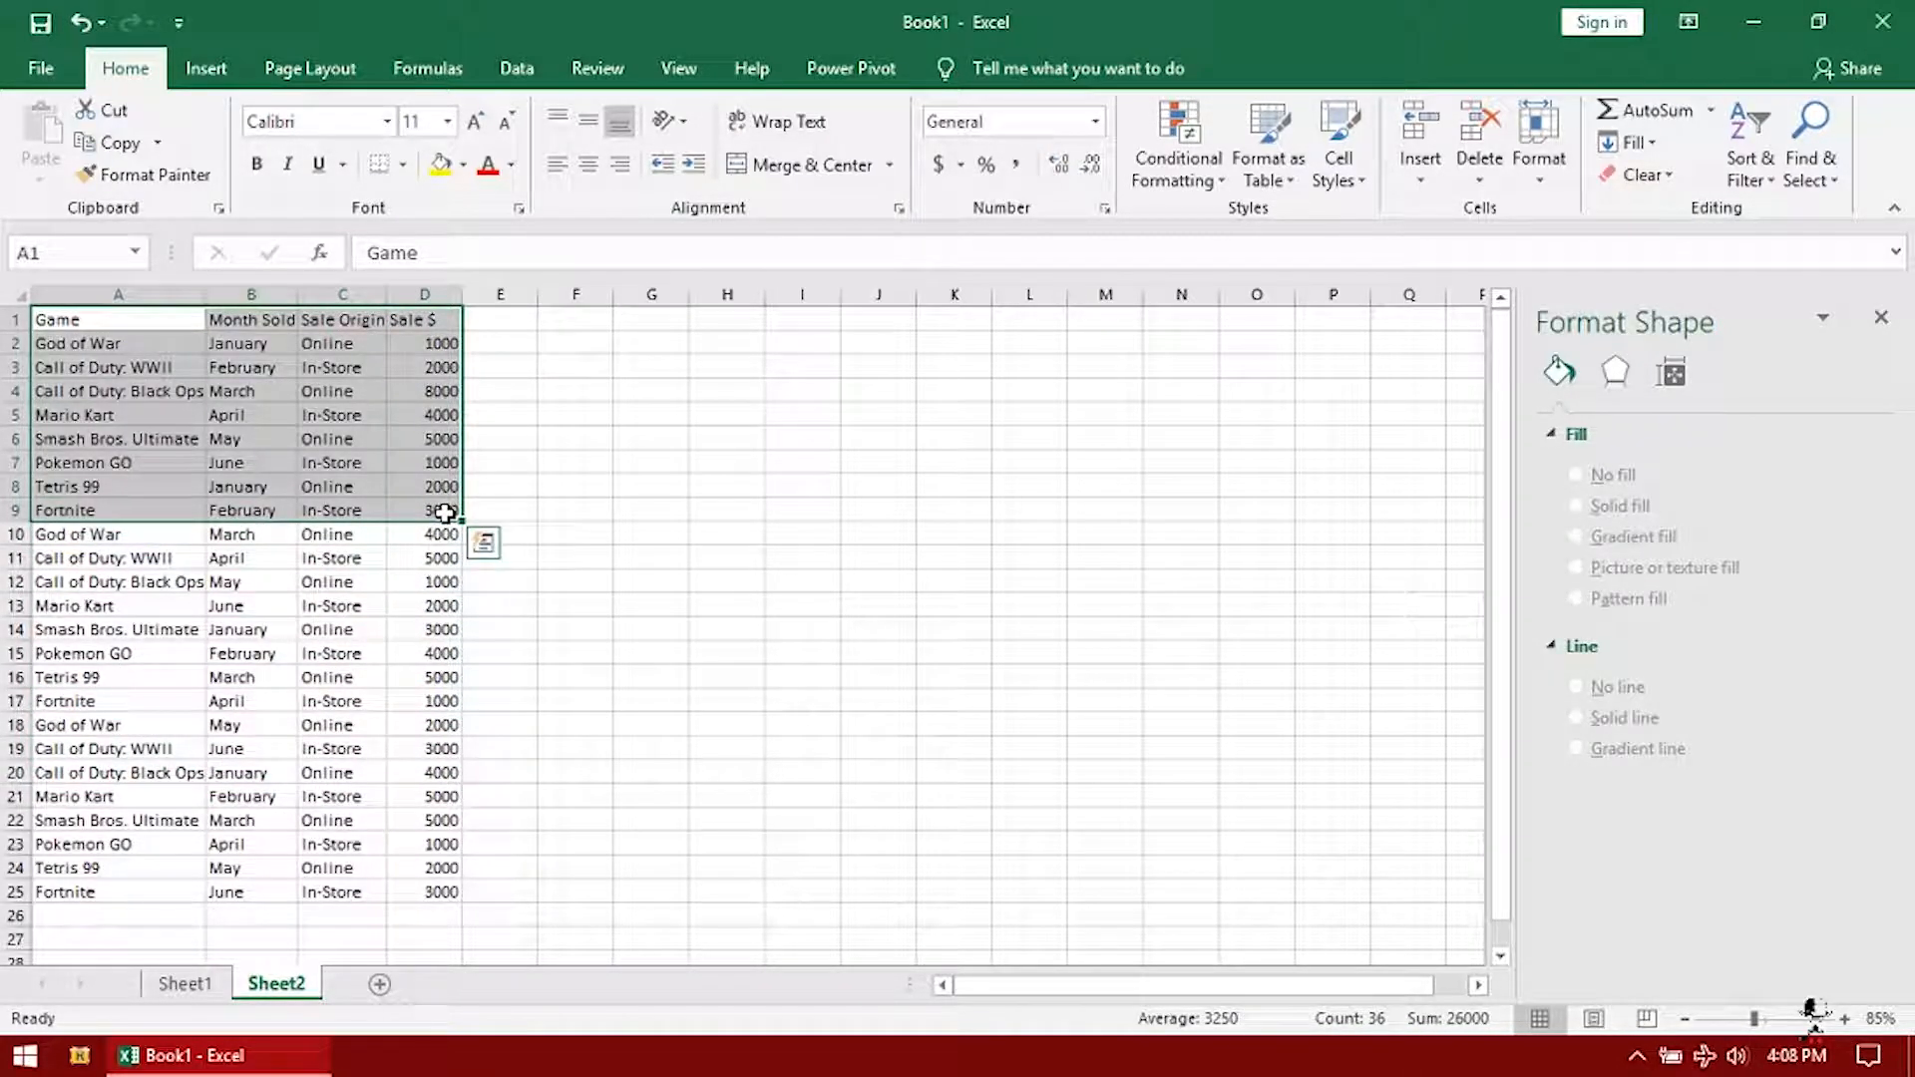
left_click(206, 68)
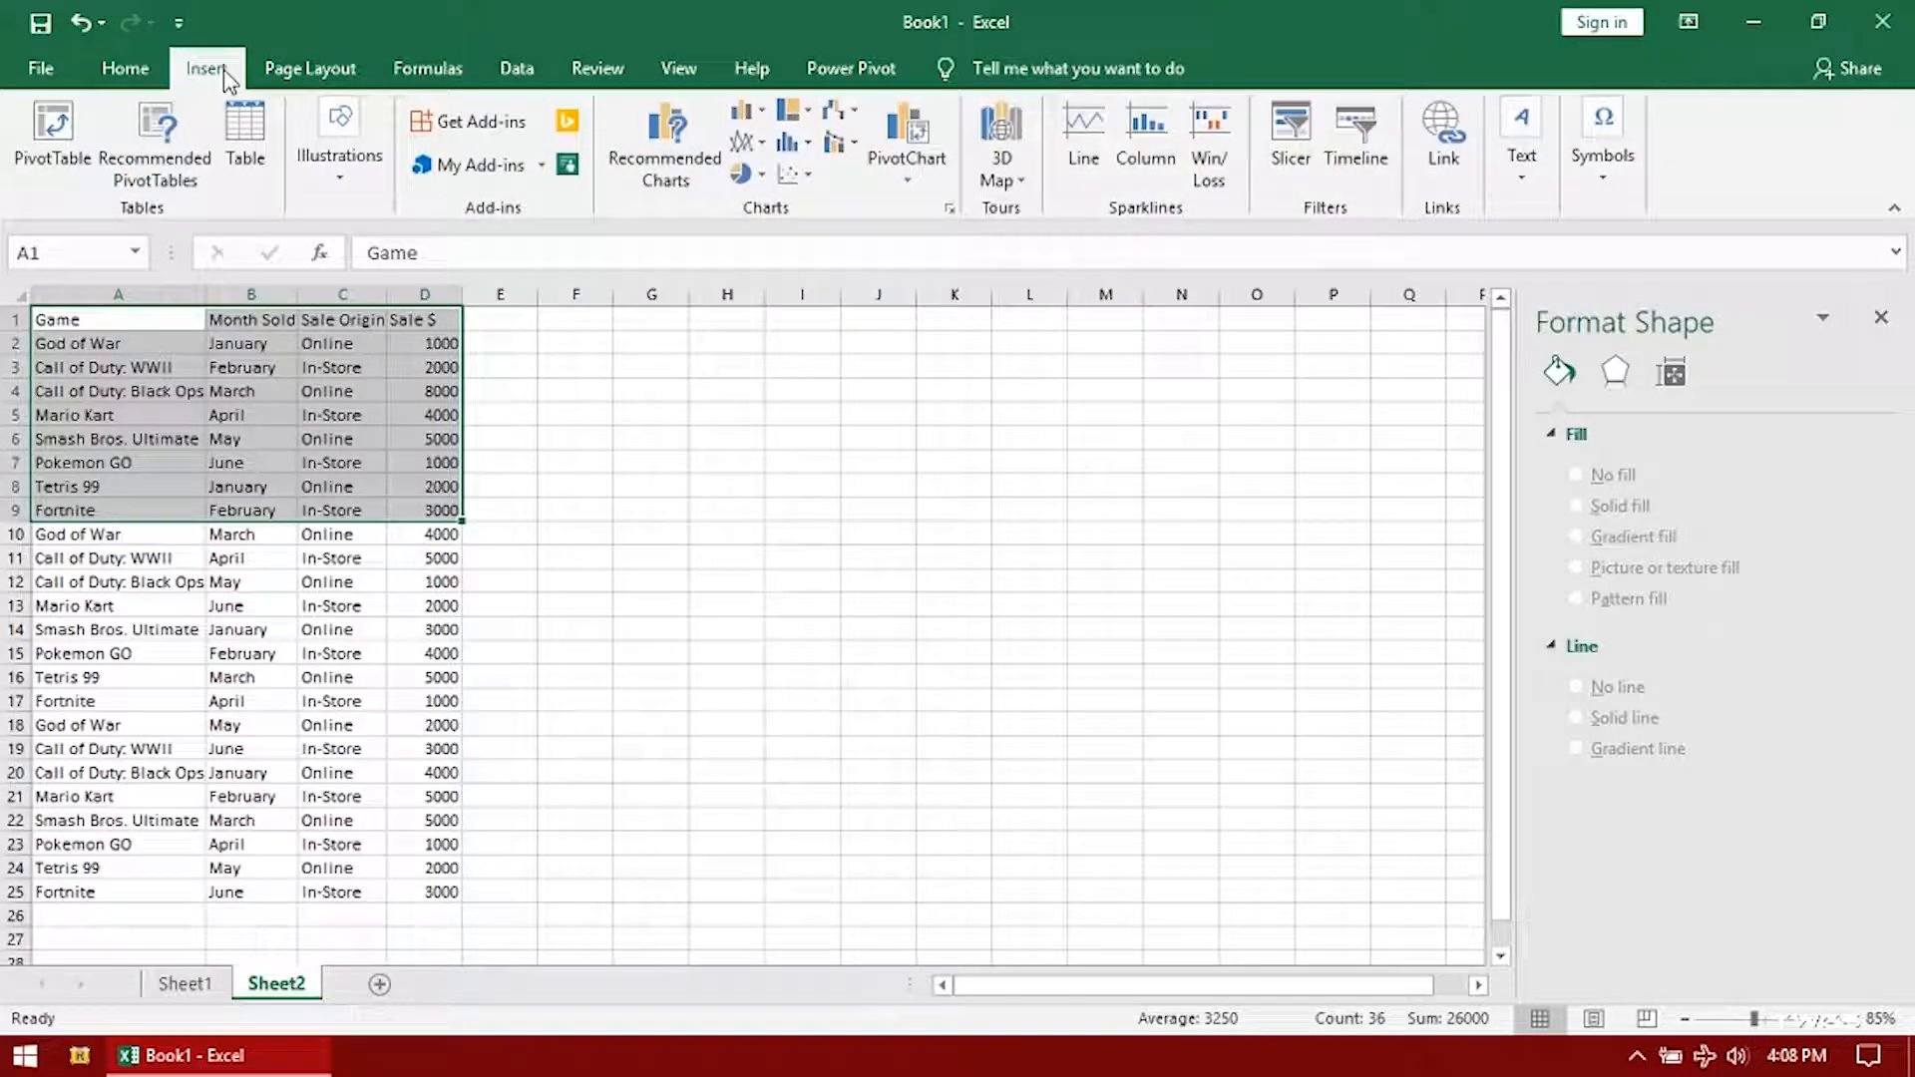
left_click(841, 163)
left_click(878, 205)
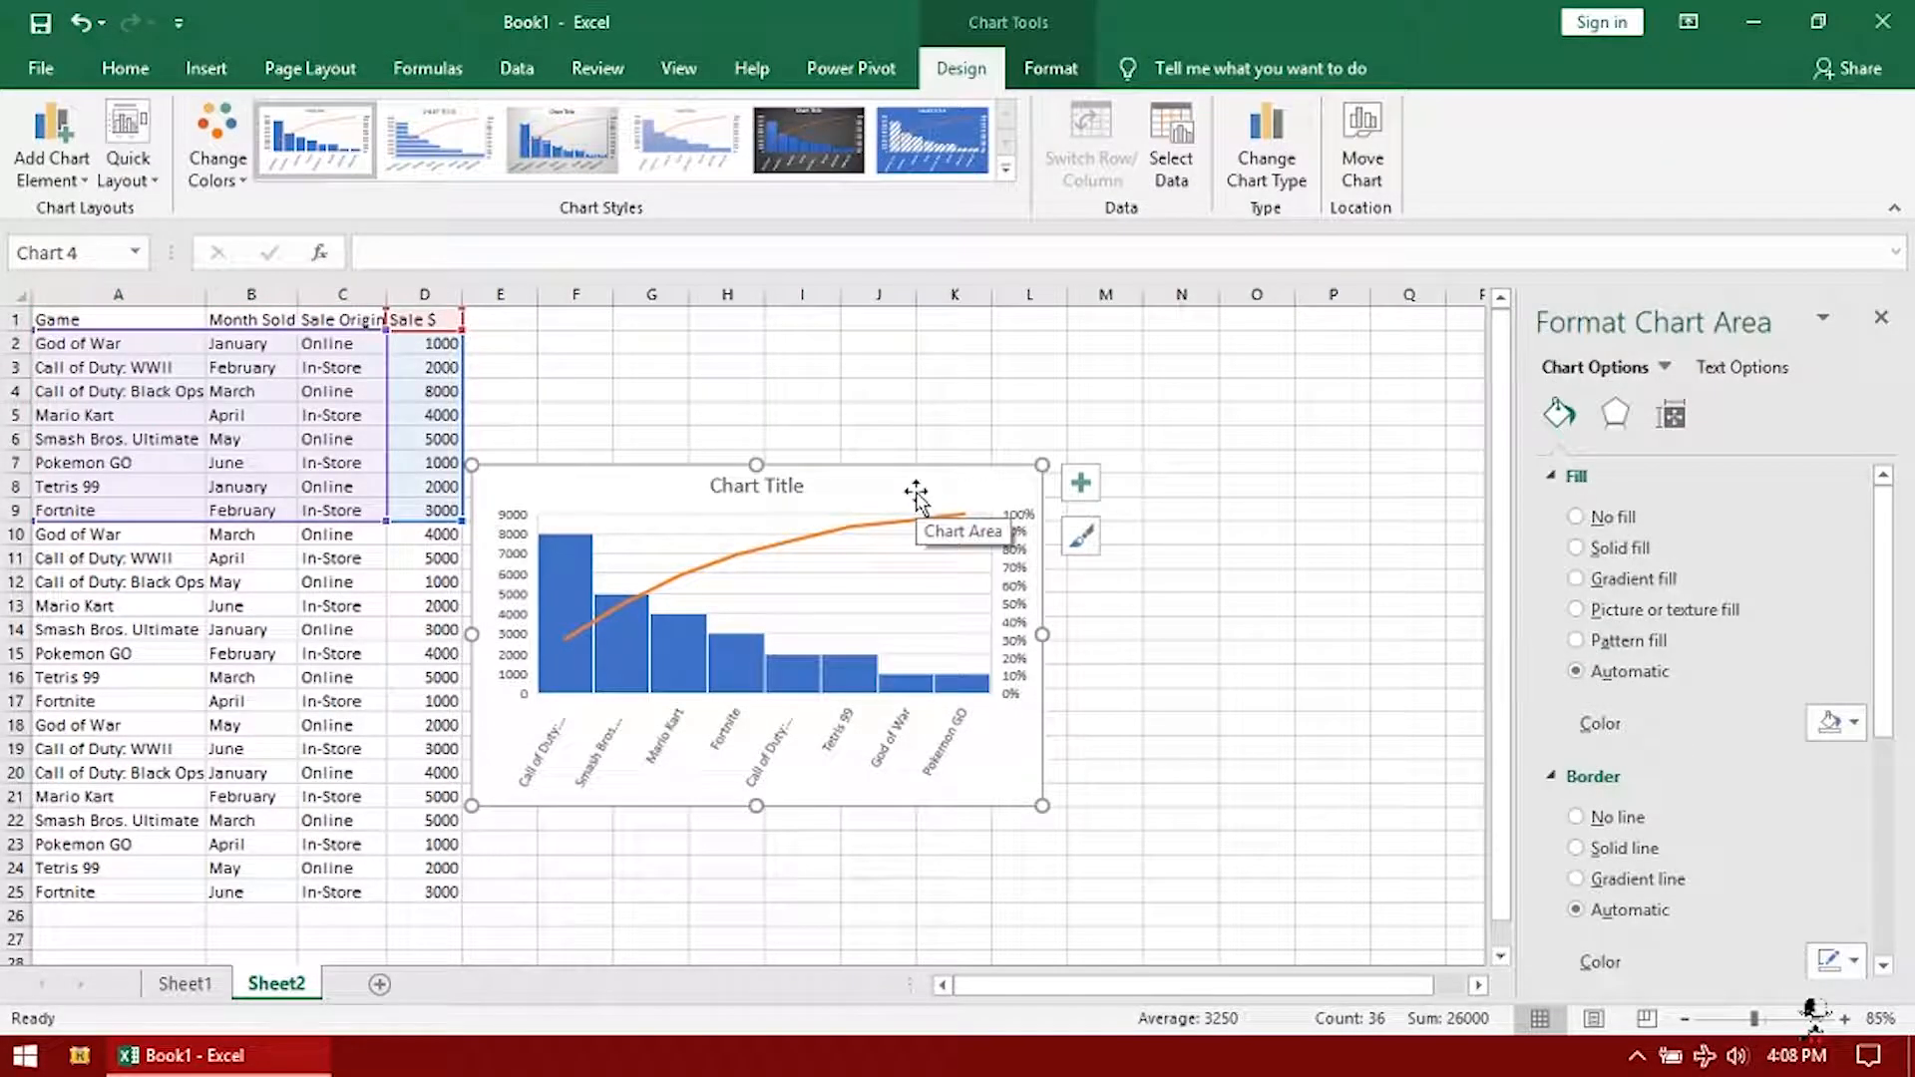
Review the Pareto chart's element list, then enlarge the chart and title it Games
left_click(1051, 66)
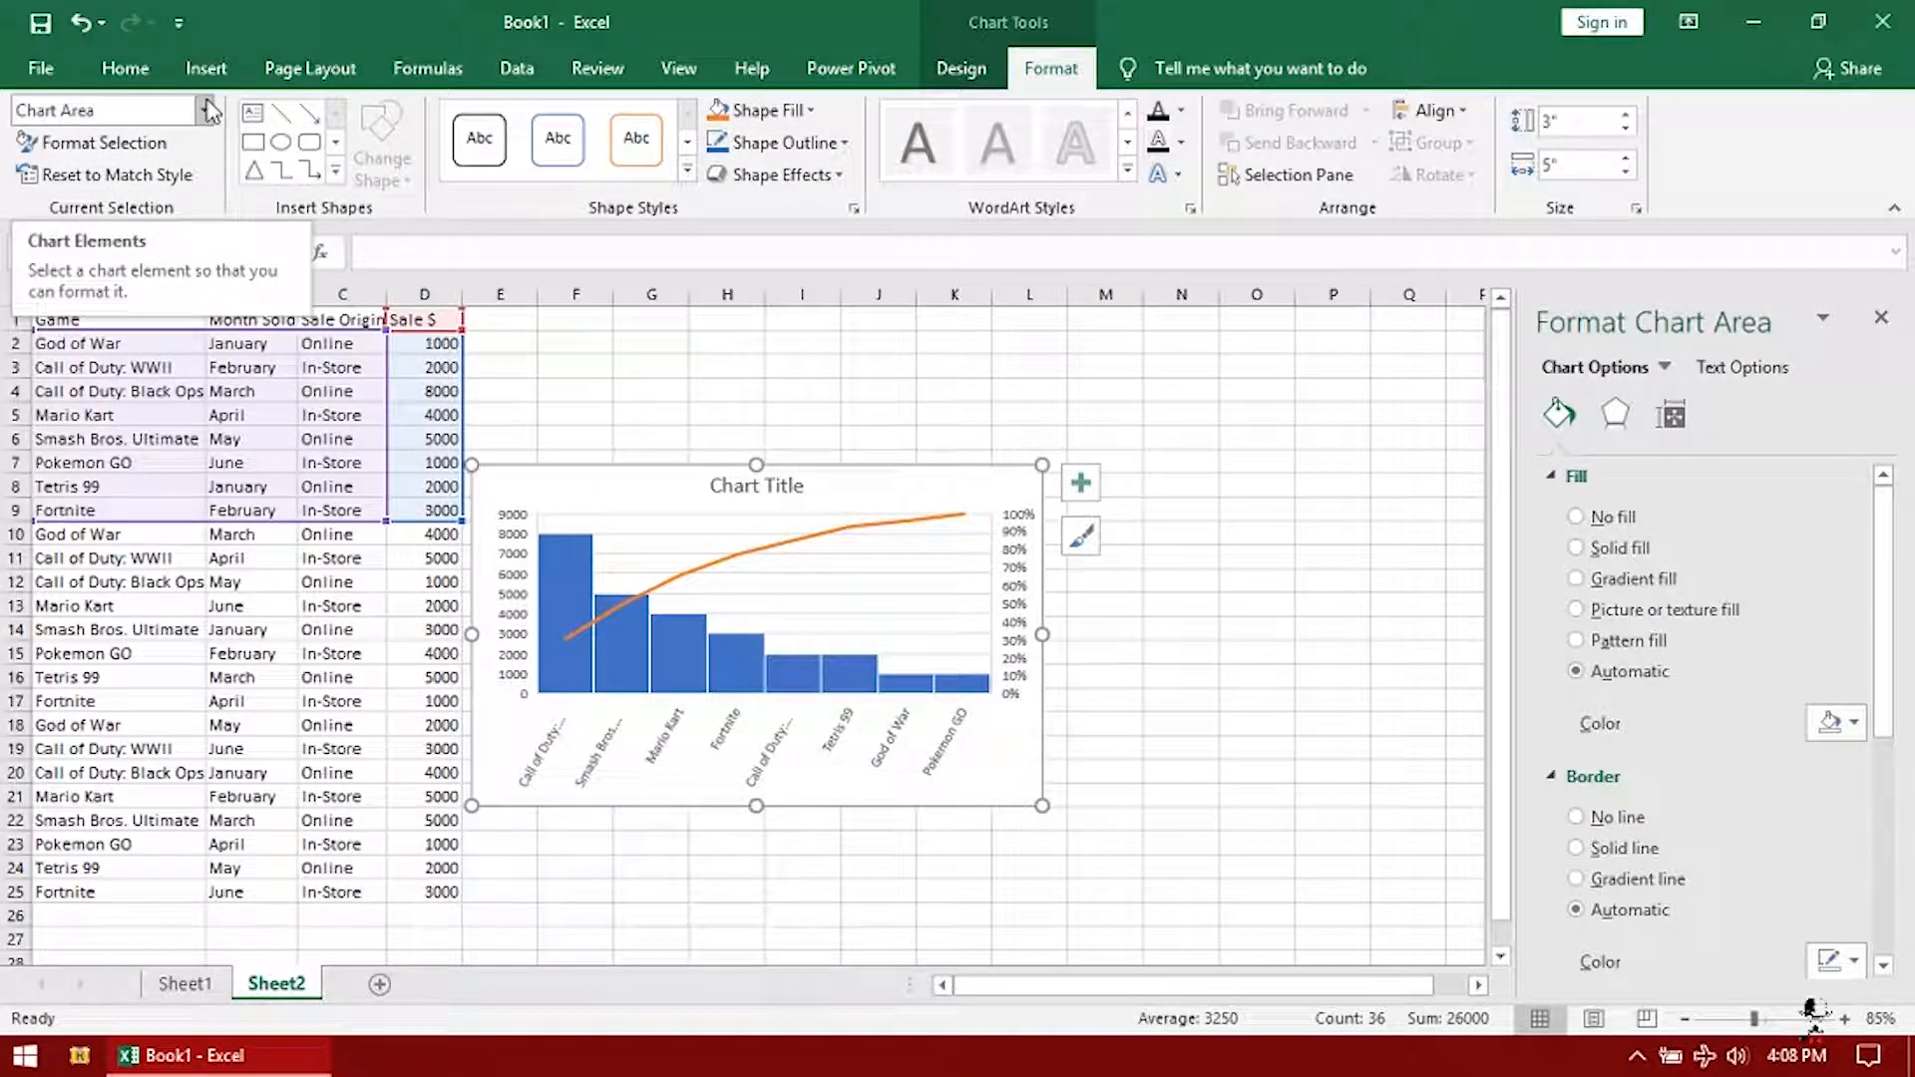
left_click(204, 112)
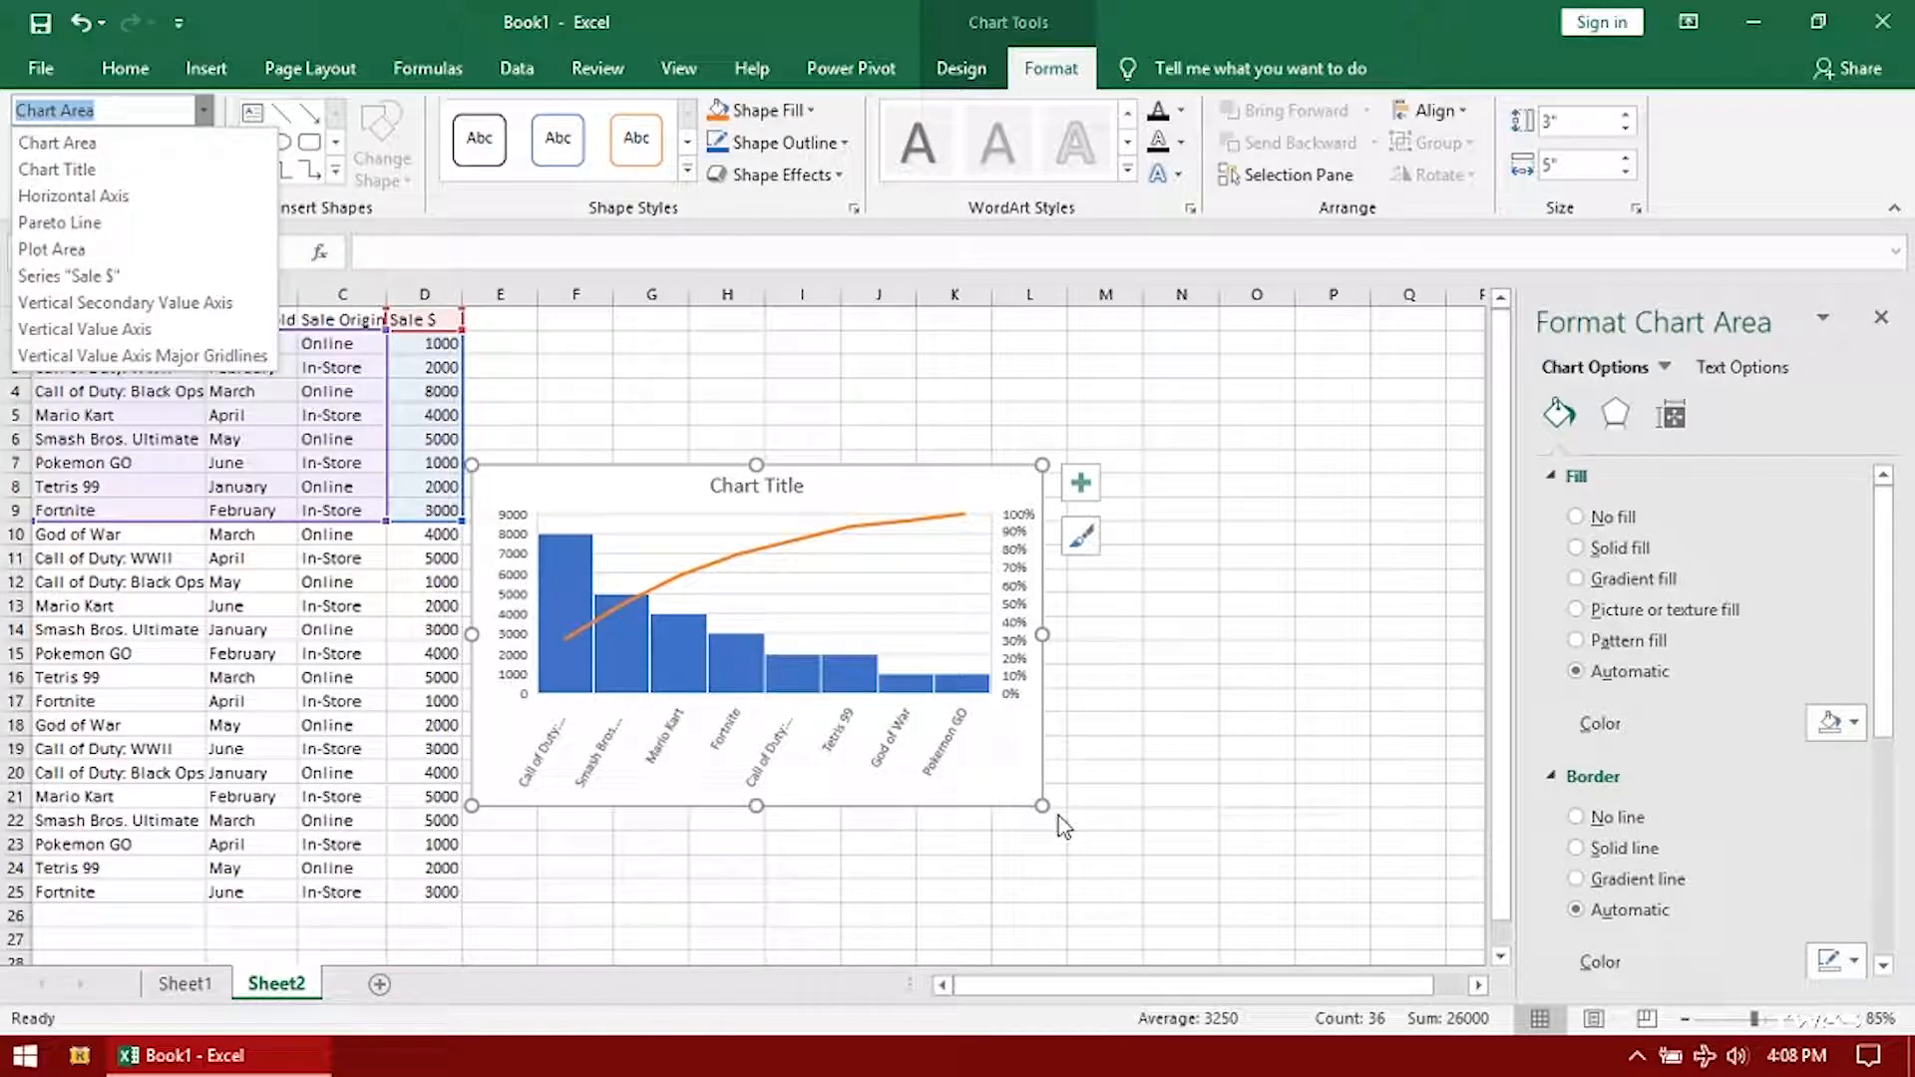
left_click_drag(1042, 804, 1159, 868)
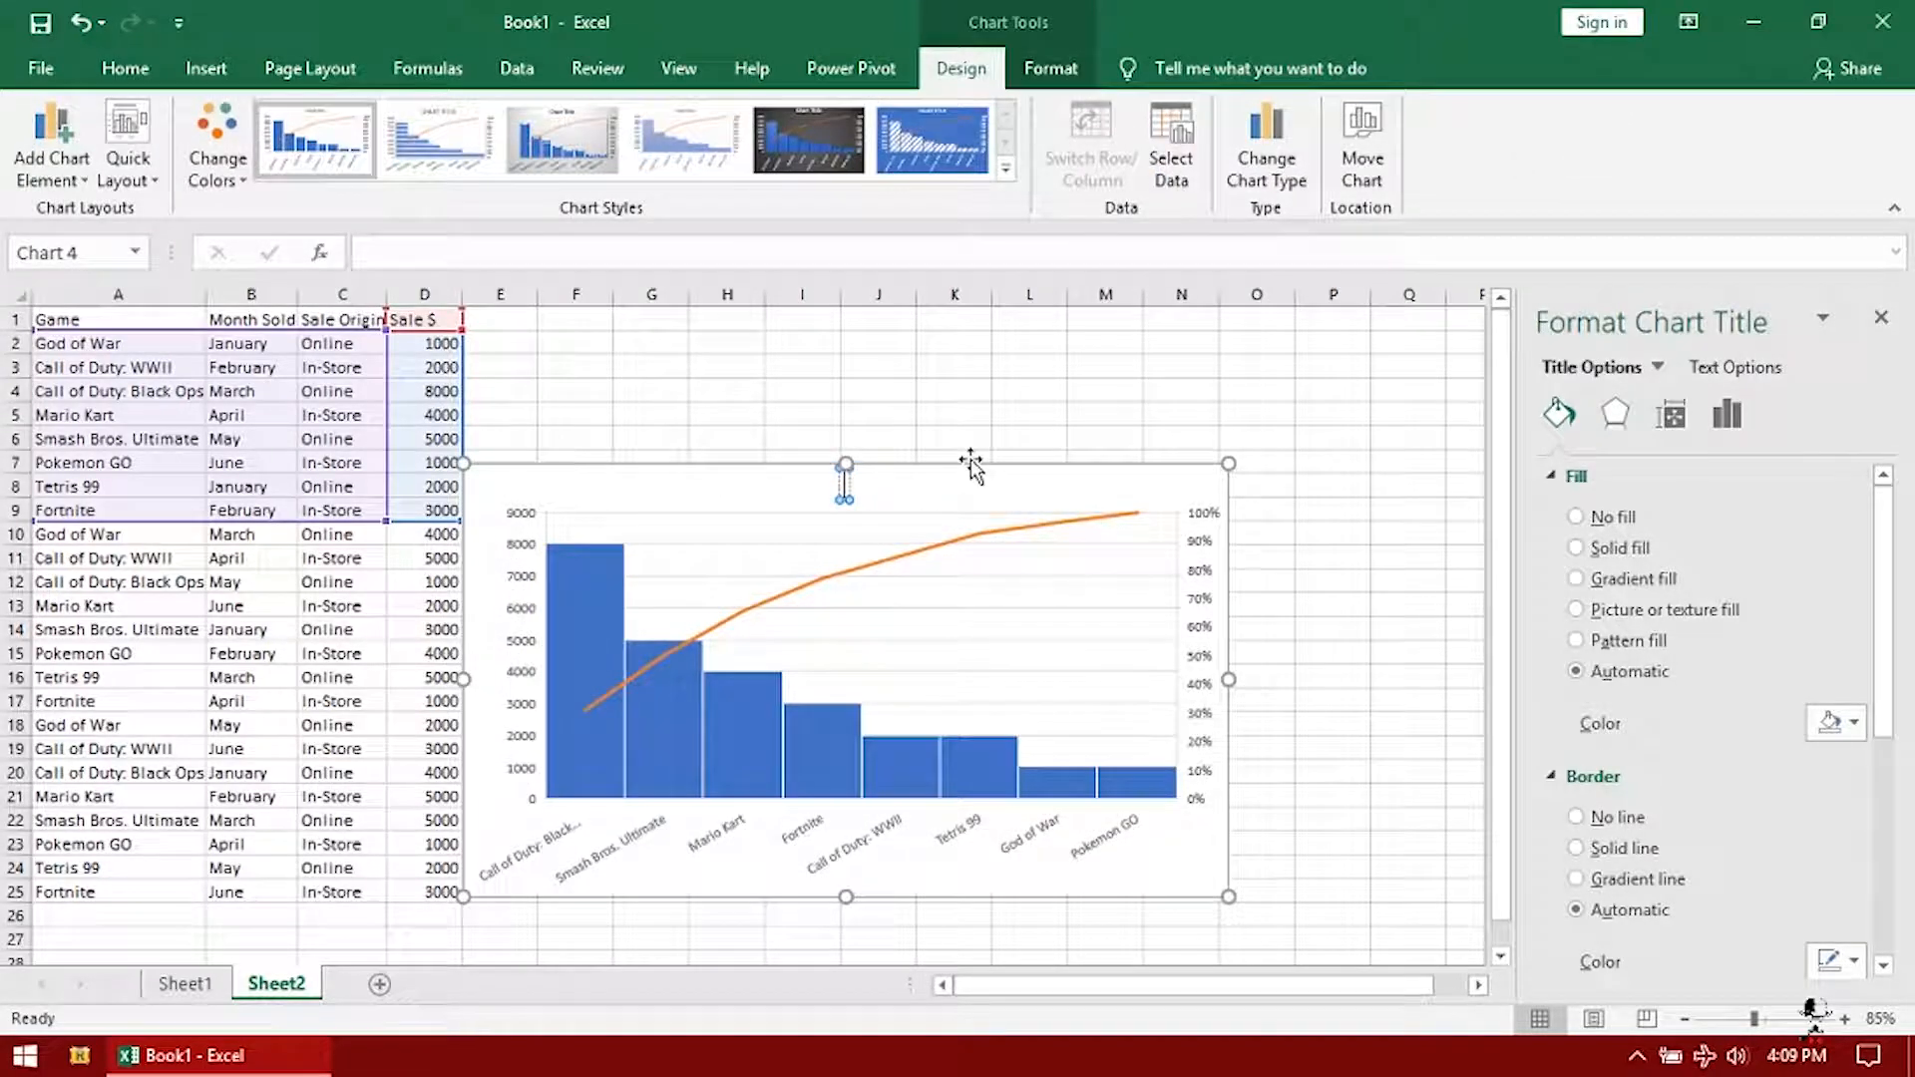
type("ames")
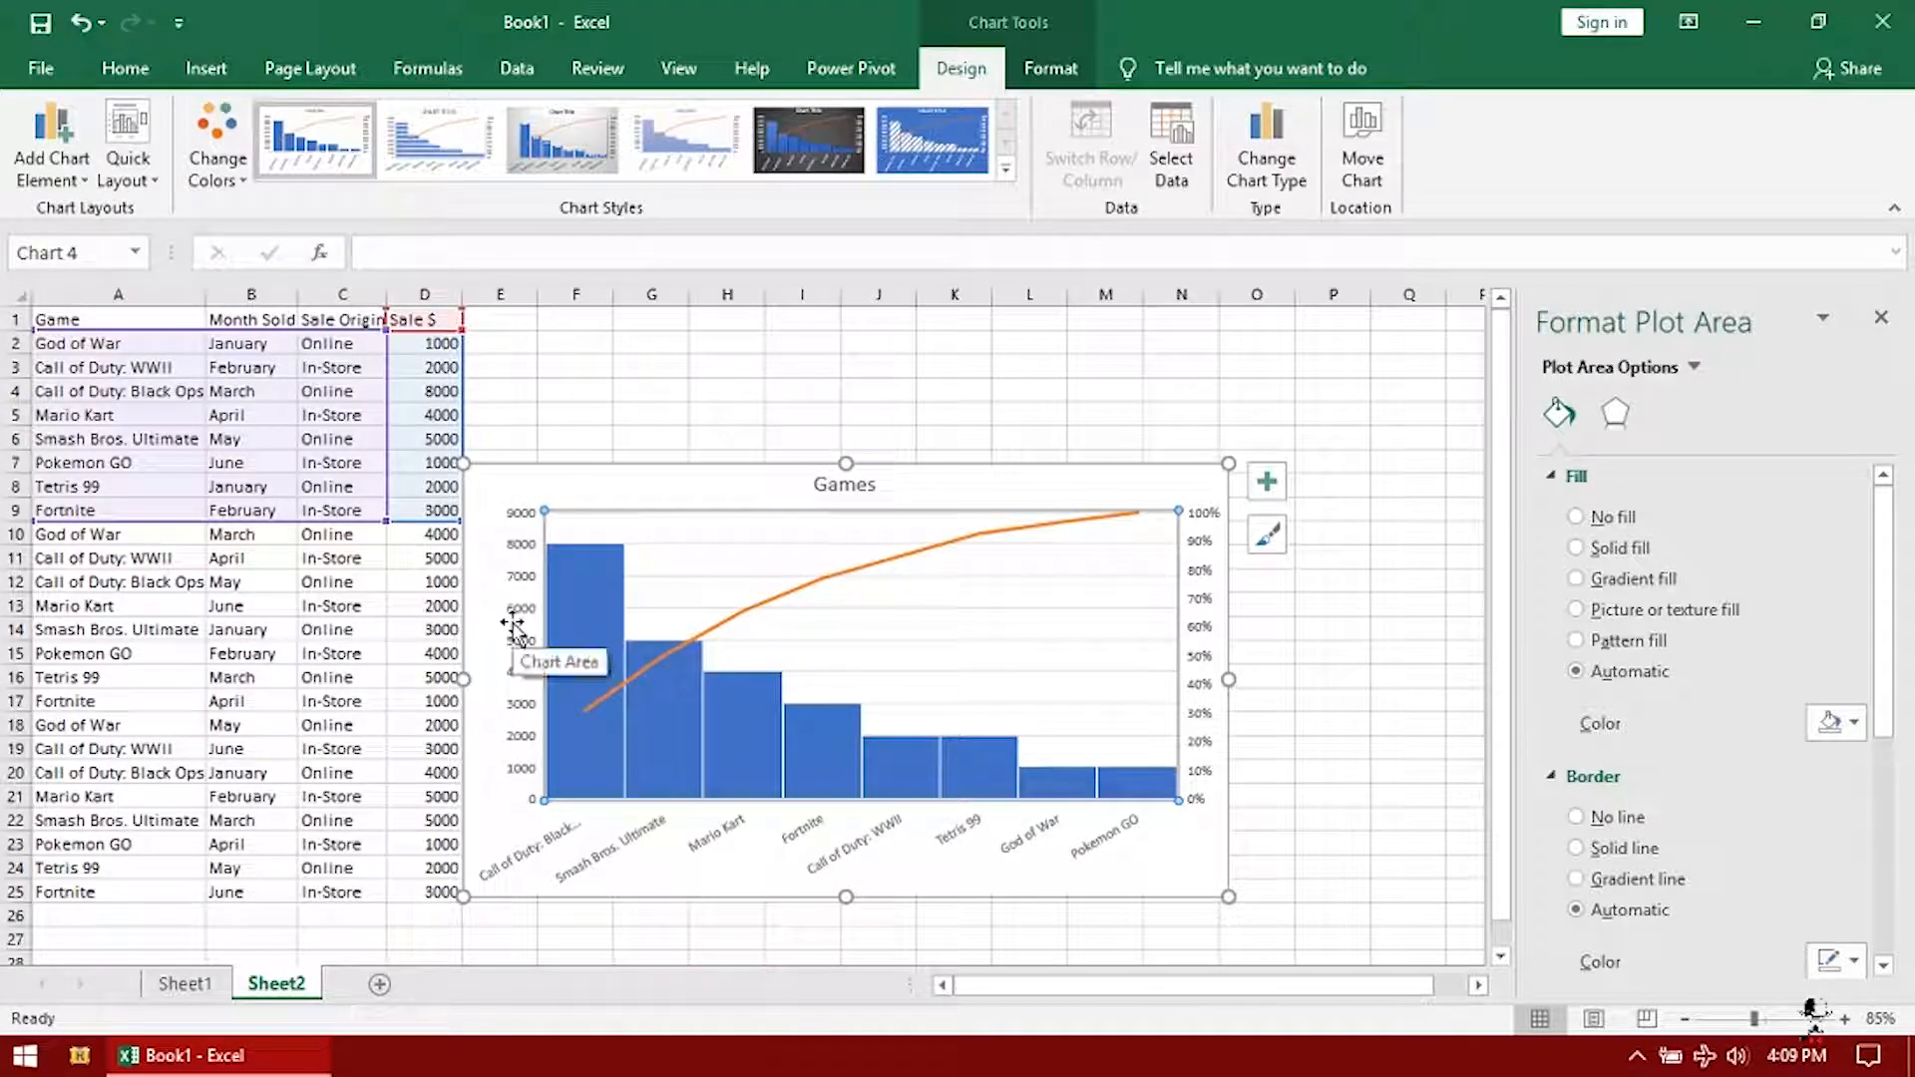
Format the numbers on the Pareto chart's primary vertical axis as Currency
left_click(513, 625)
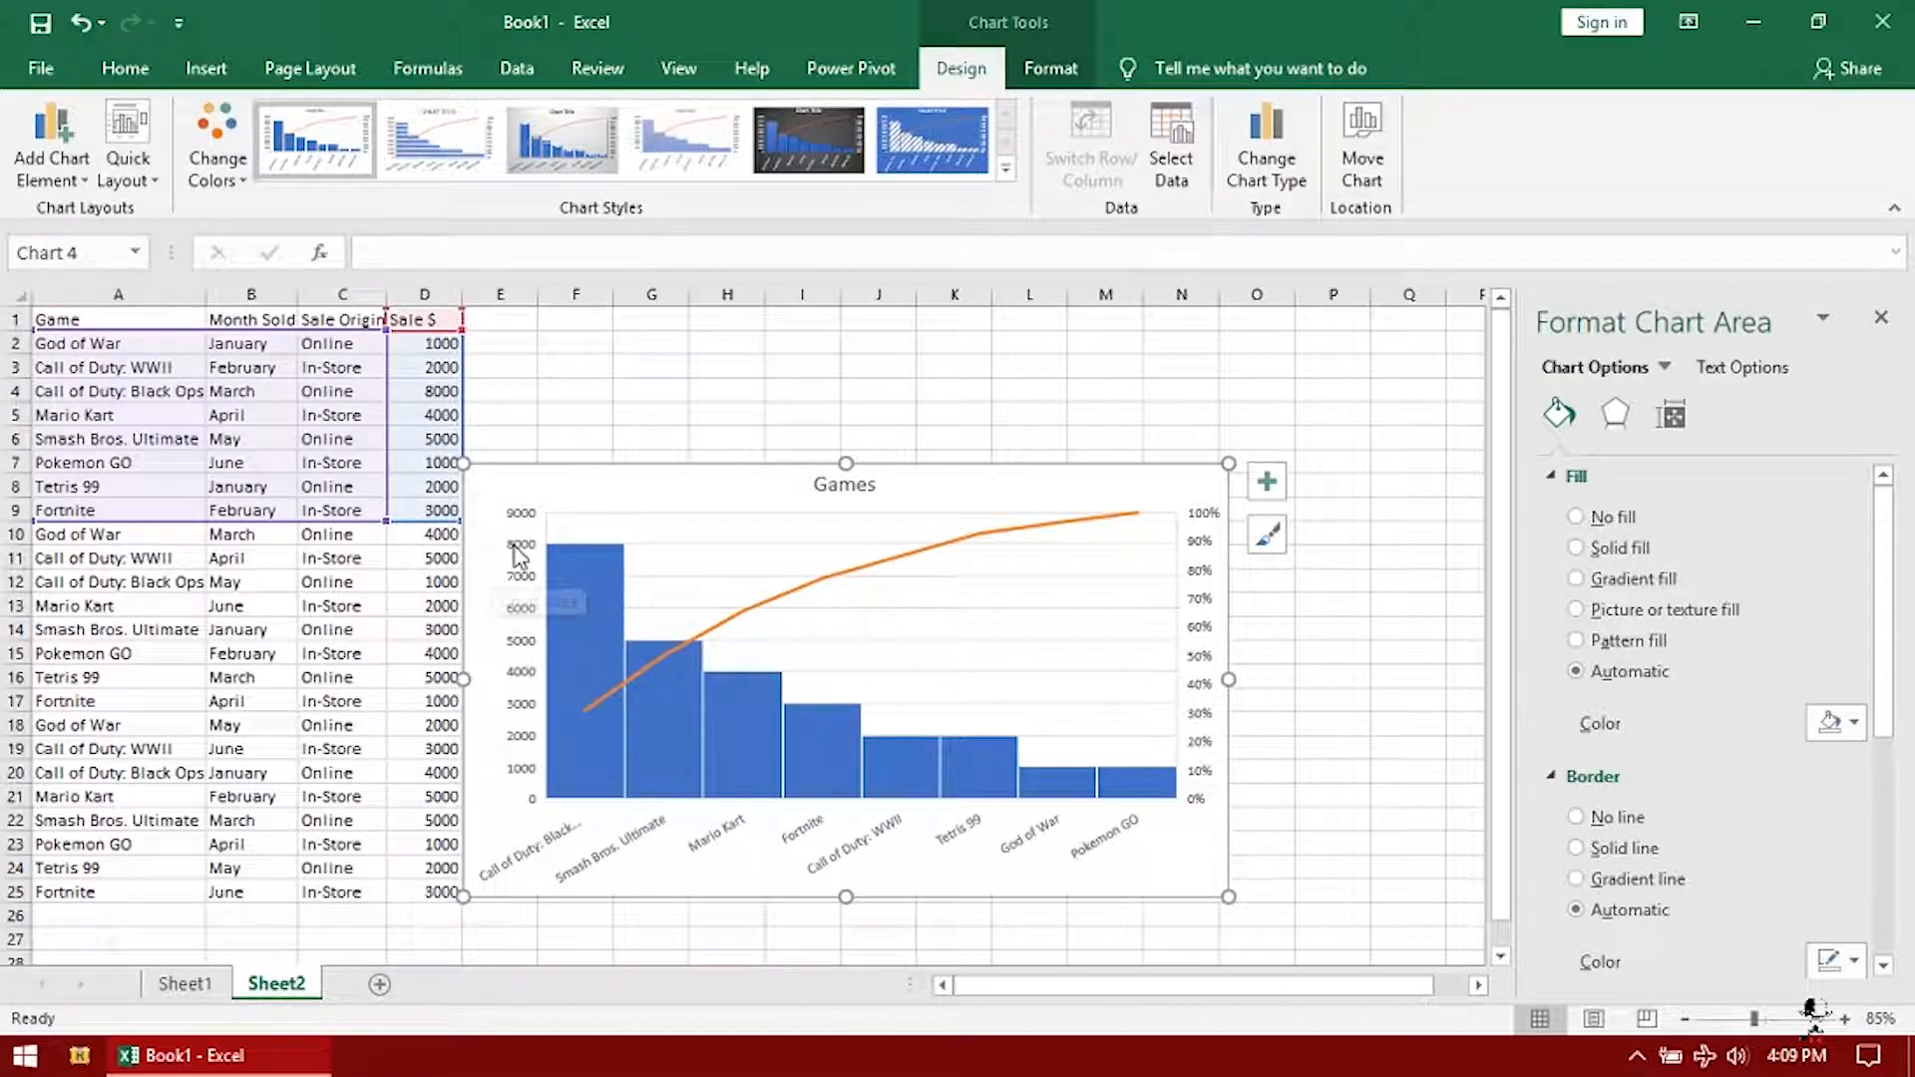
left_click(523, 608)
left_click(1780, 615)
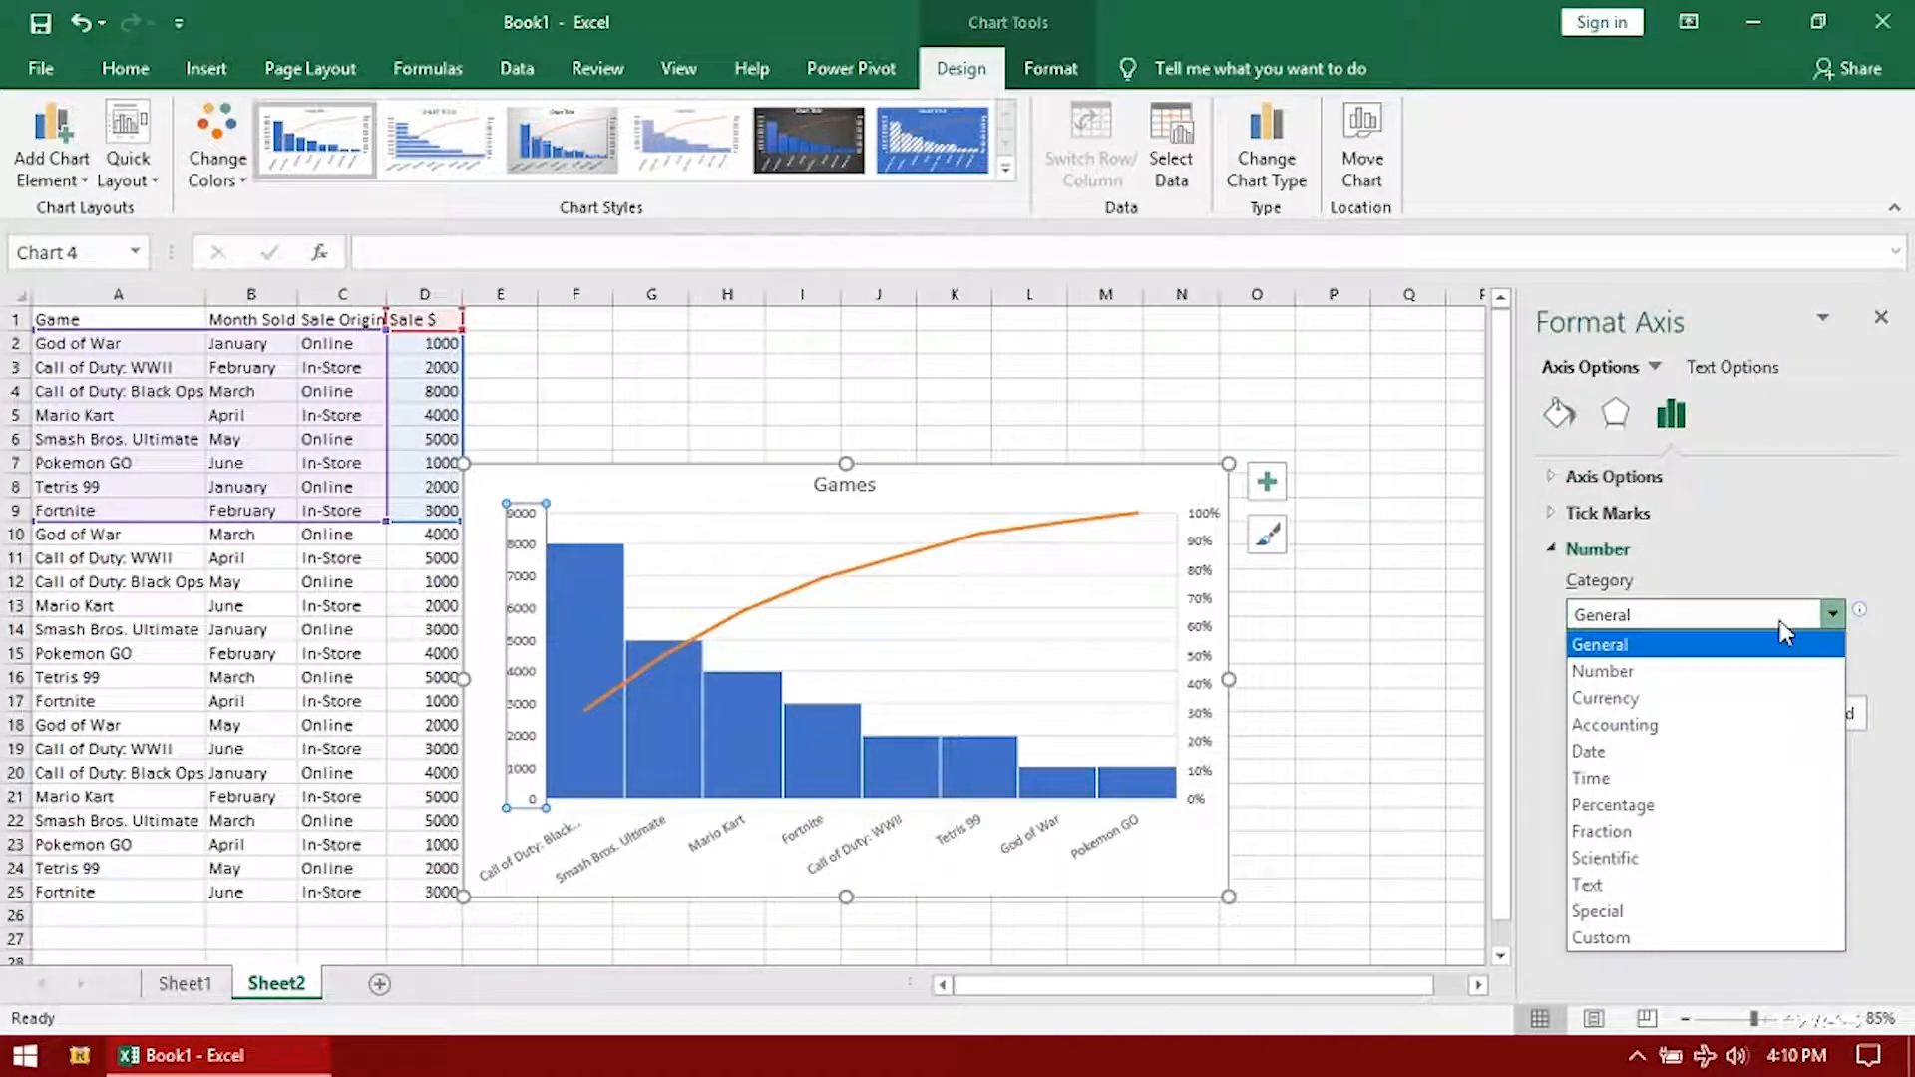
left_click(1720, 699)
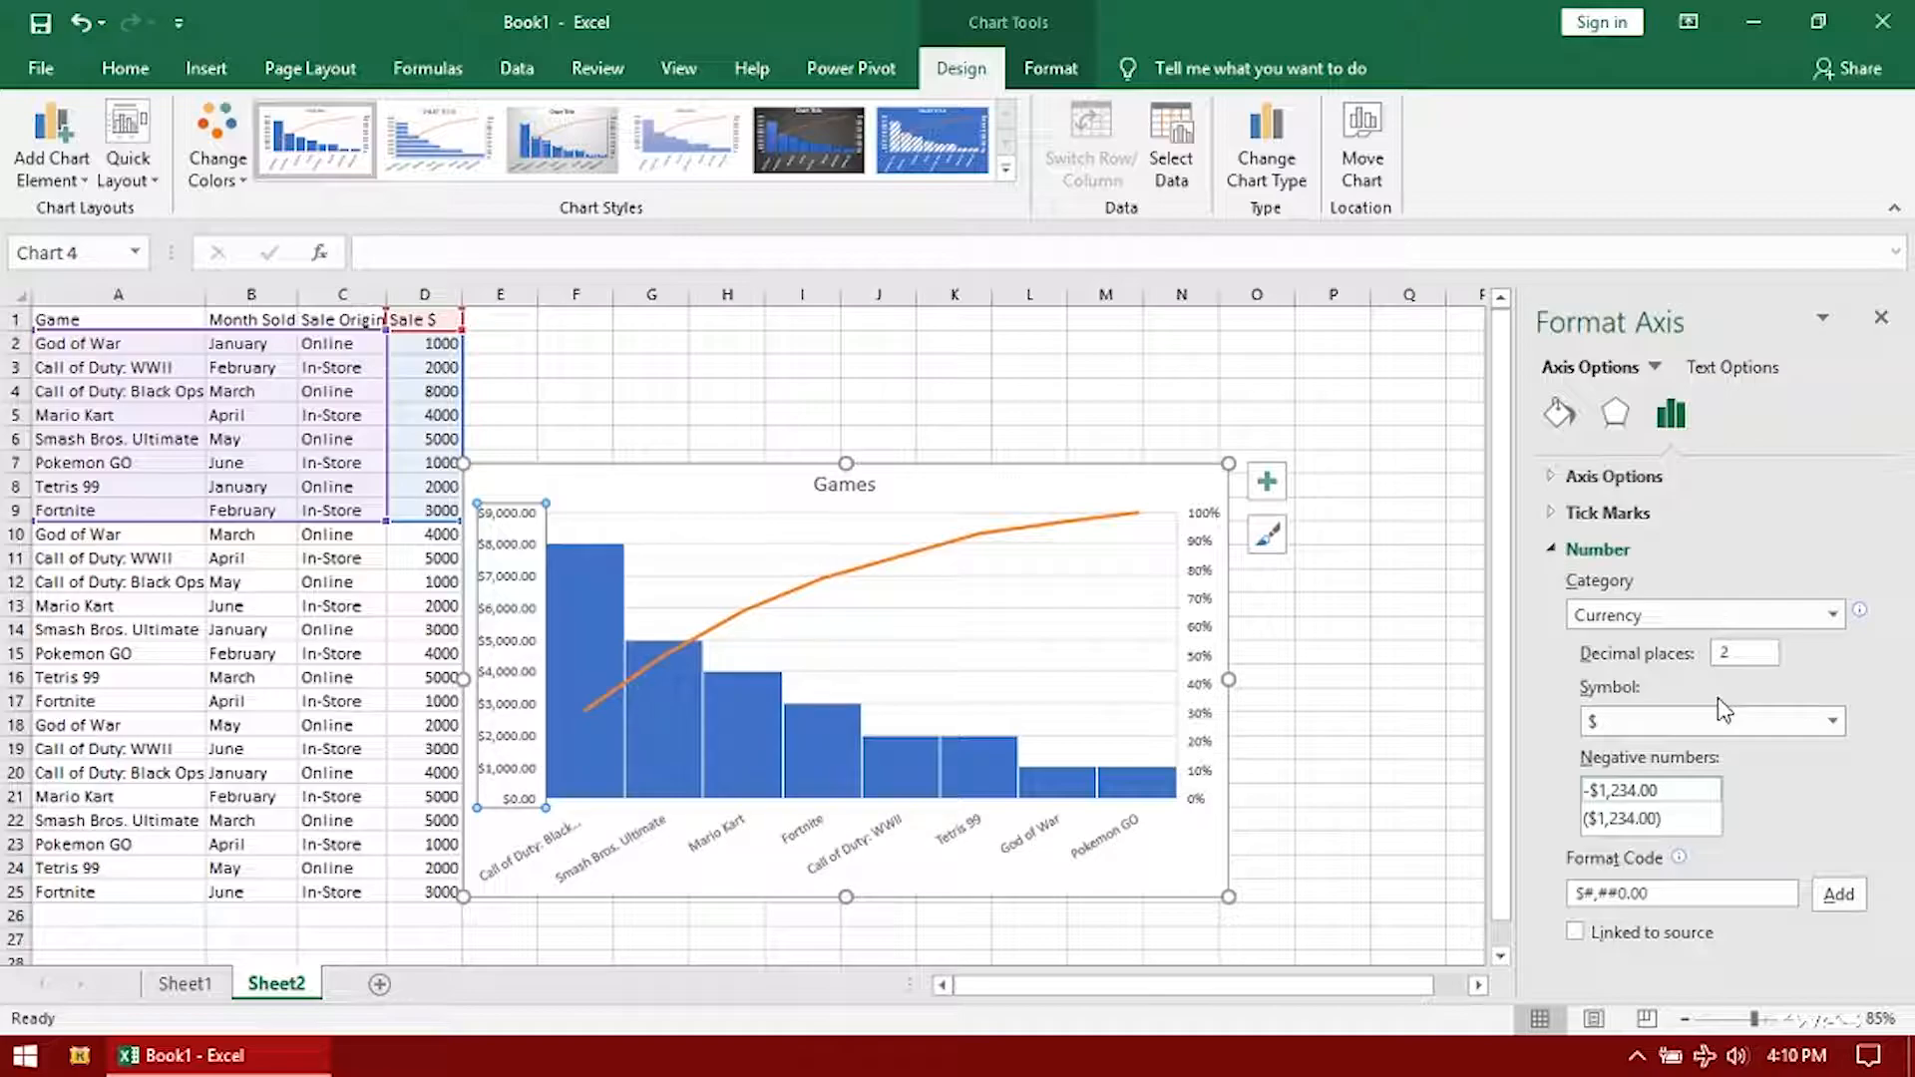
Set the maximum bound of the Pareto chart's primary vertical axis to 10000
left_click(1558, 512)
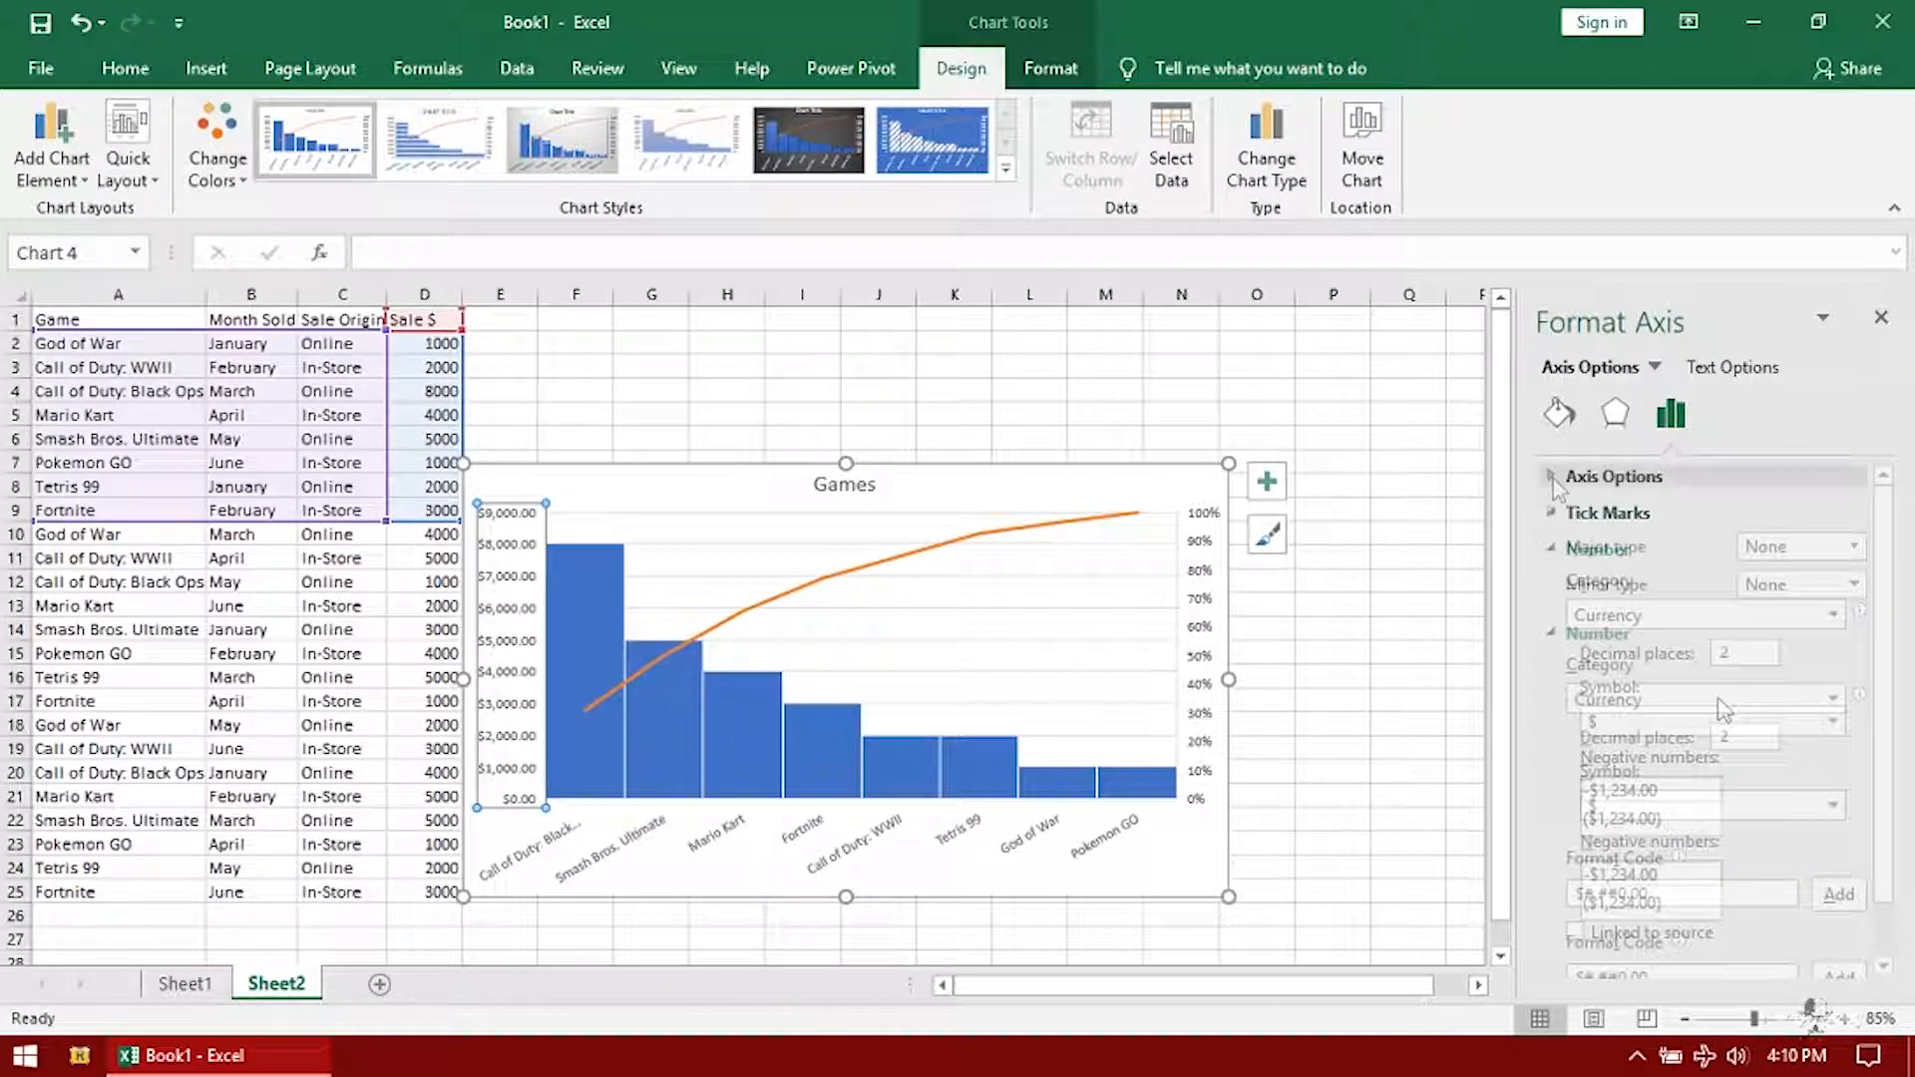
left_click(1553, 478)
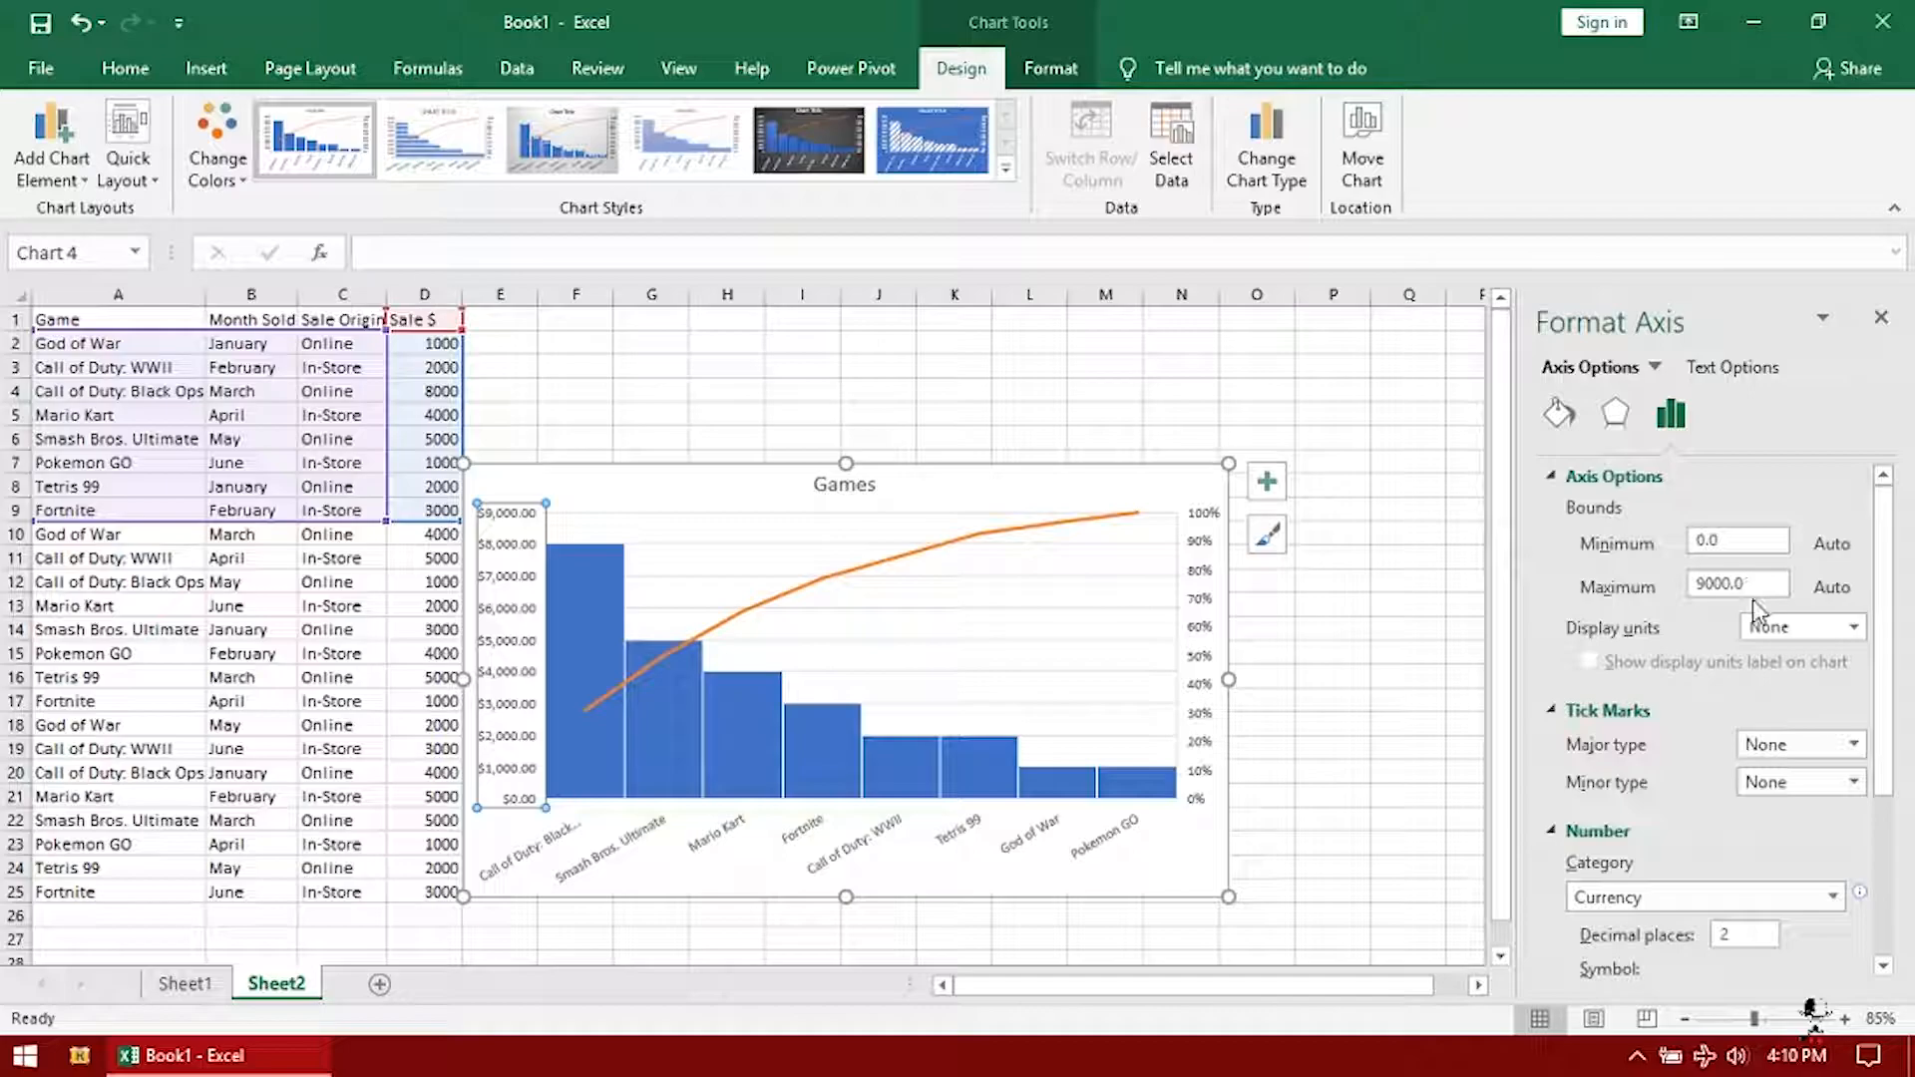
left_click_drag(1762, 588, 1700, 609)
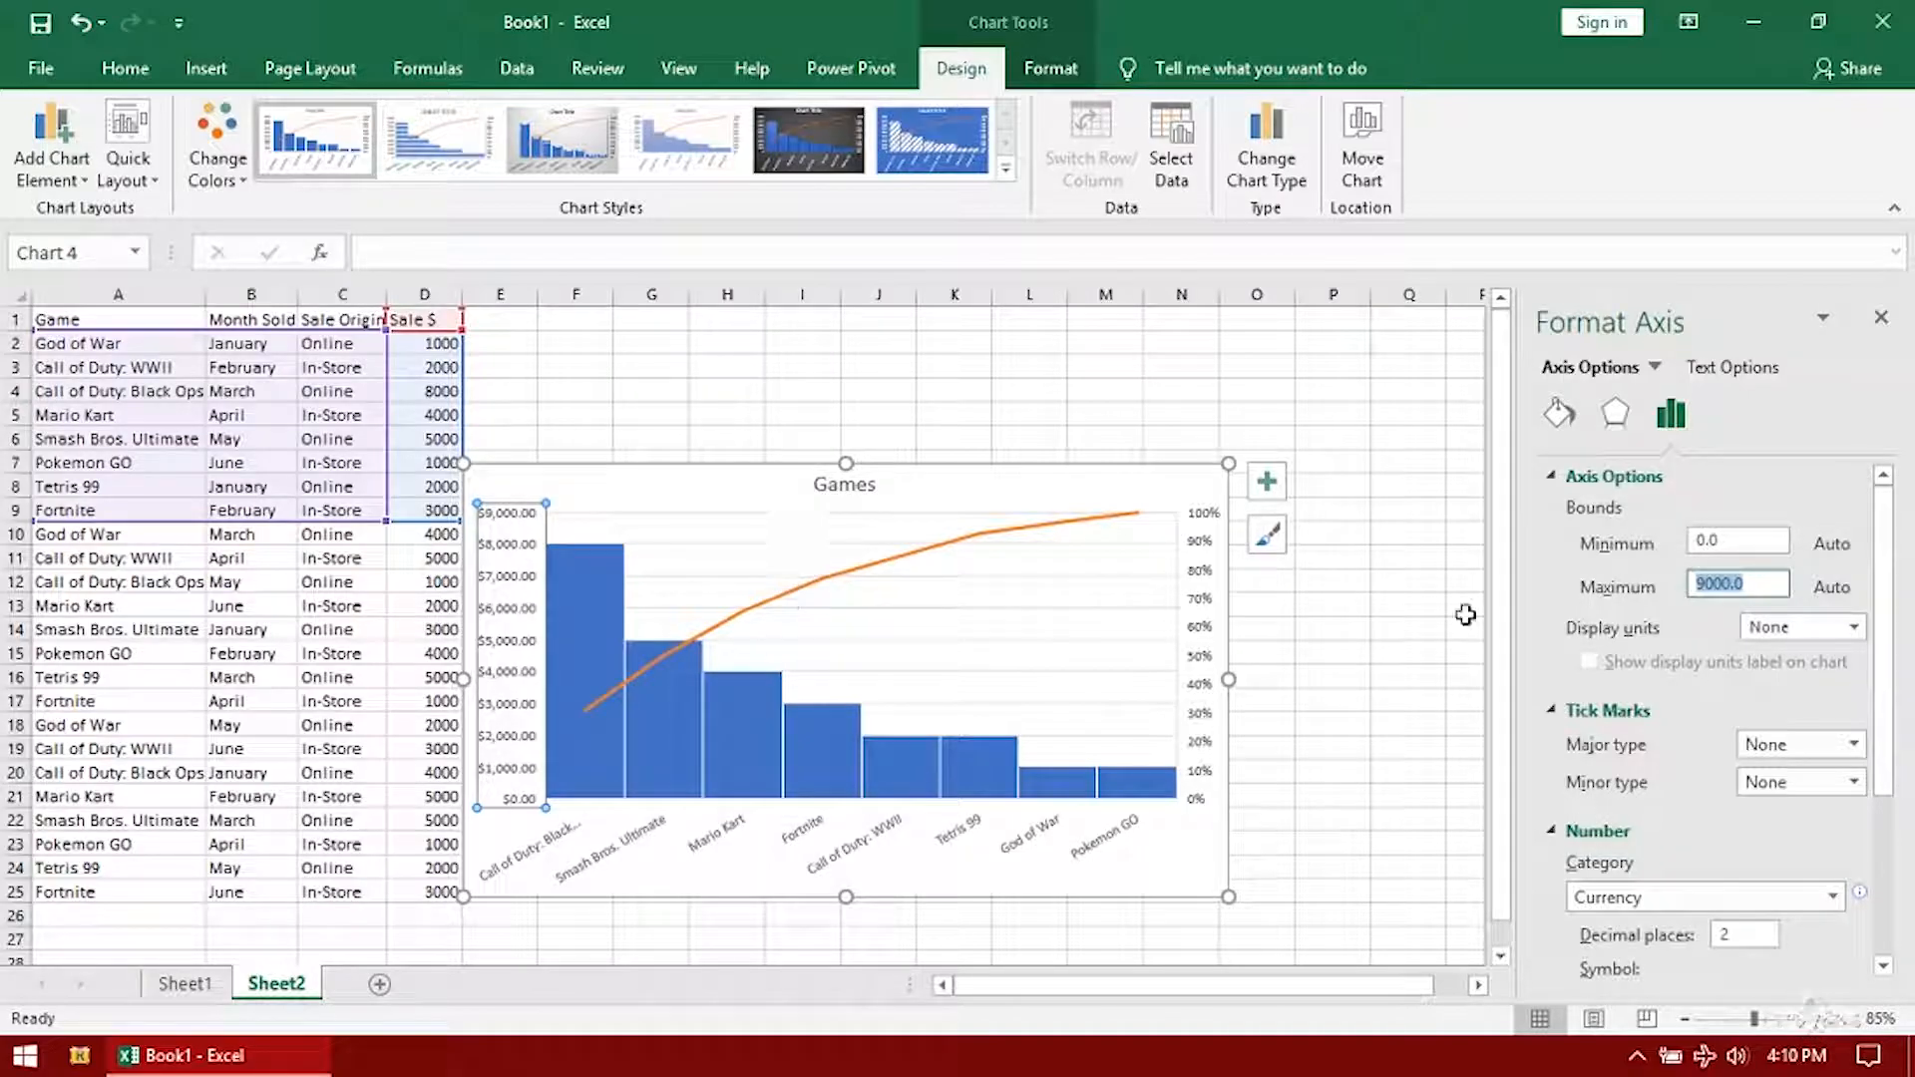
type("1")
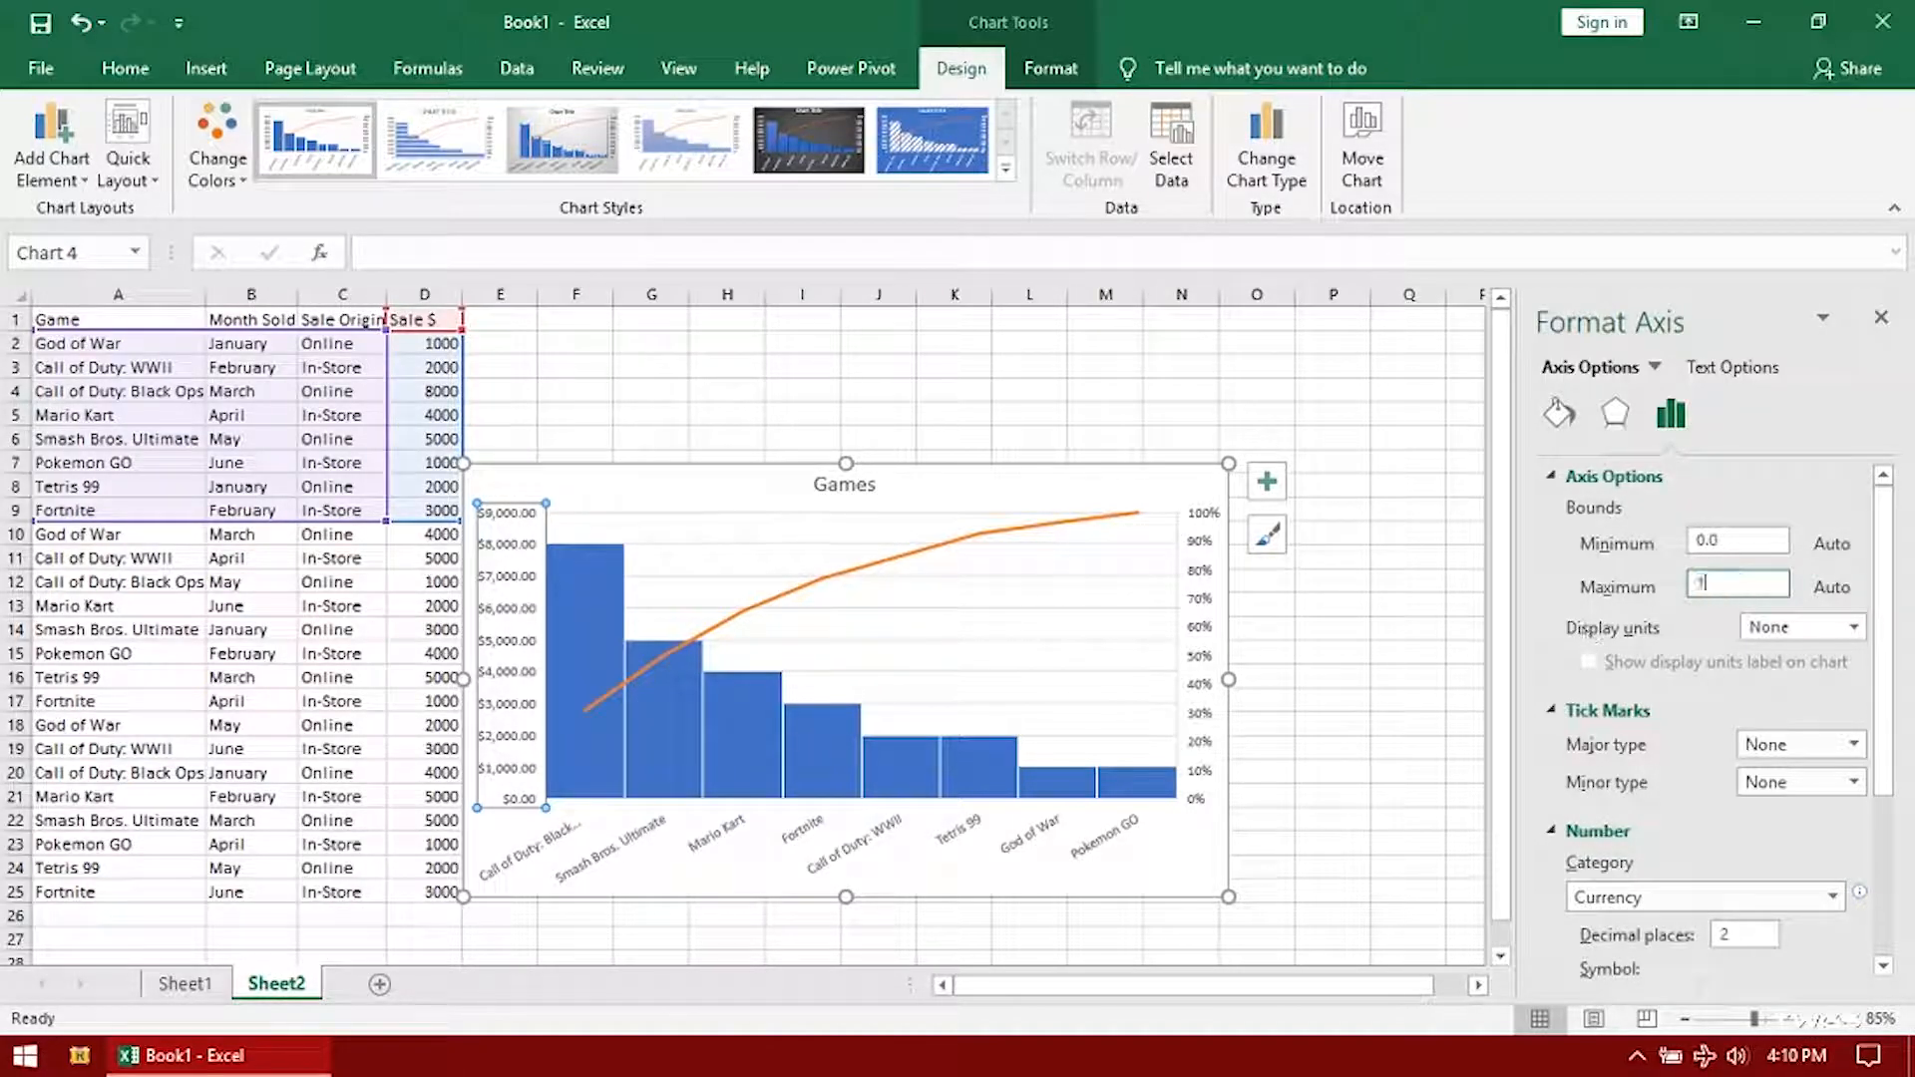
type("0000")
key("Return")
scroll(1586, 633, "down", 2)
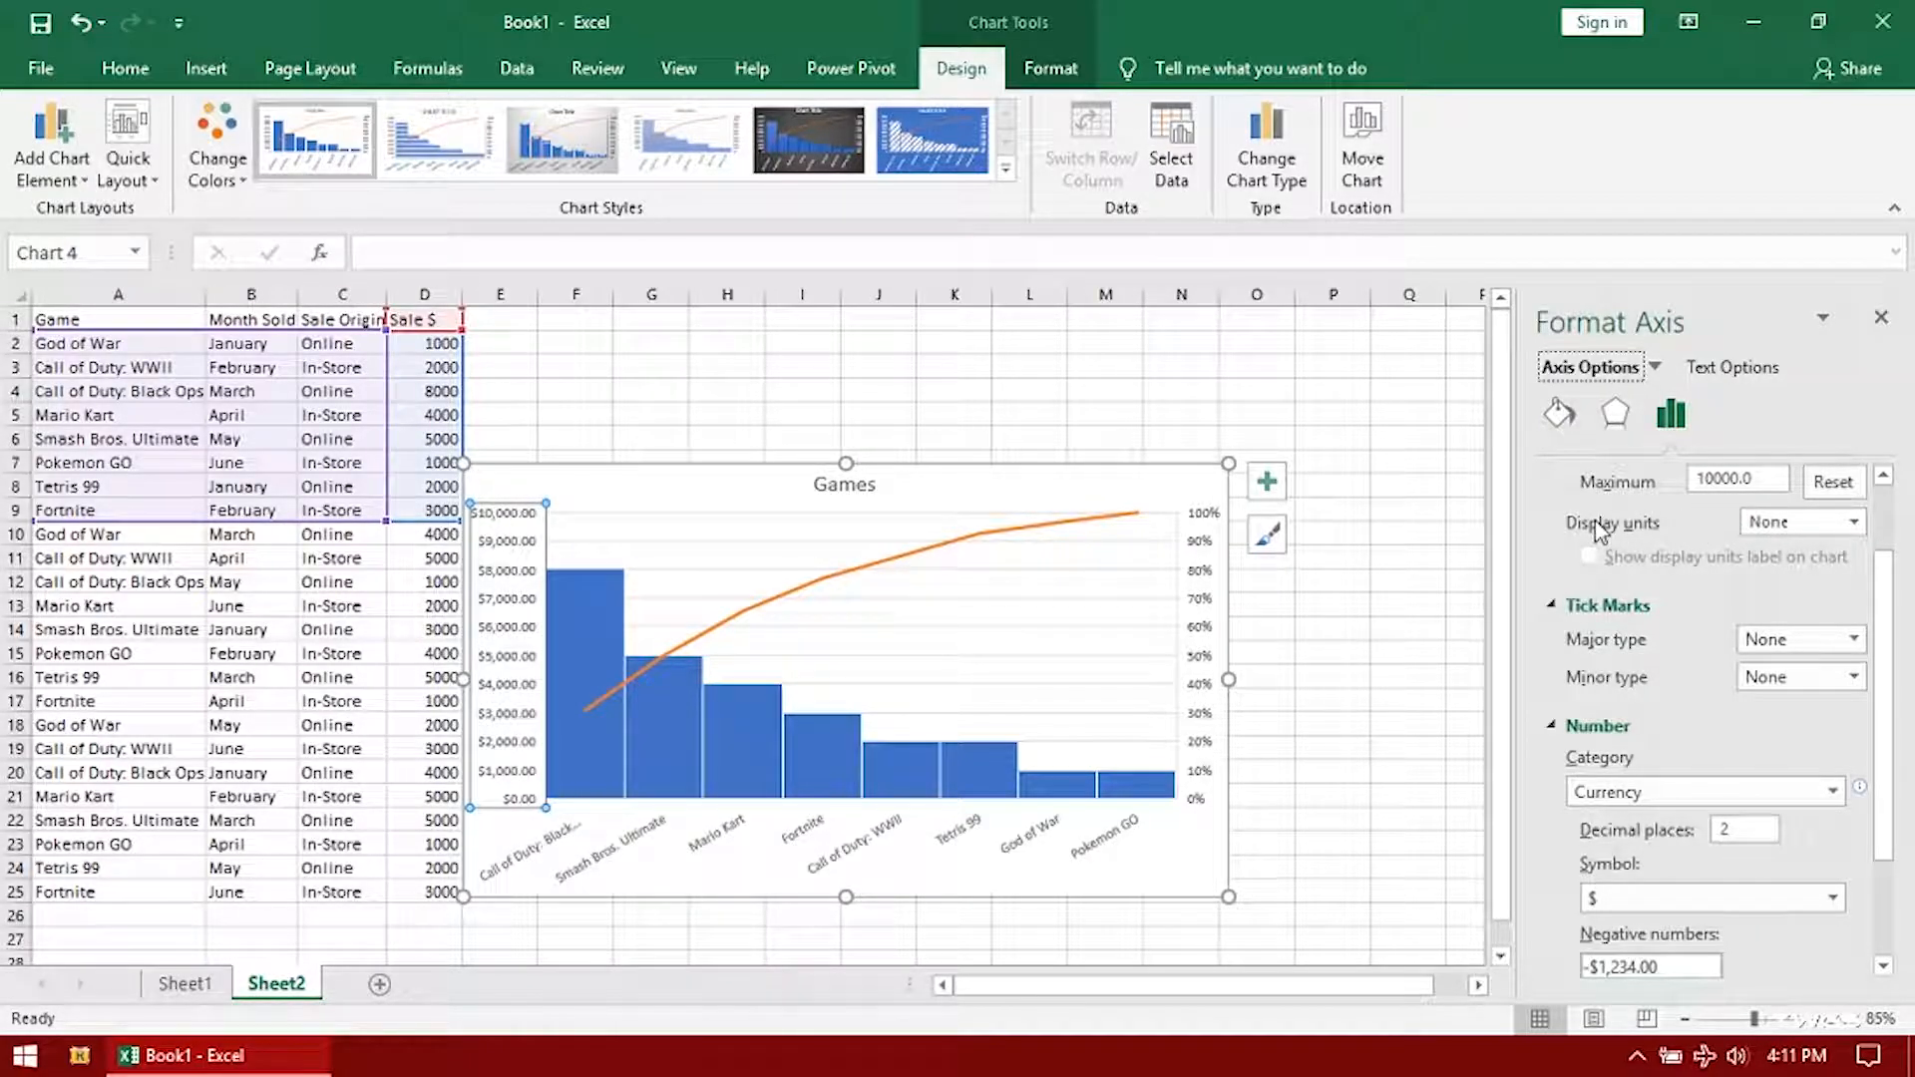
Examine the vertical axis display units and the horizontal axis's bin, tick mark and number options
left_click(1855, 522)
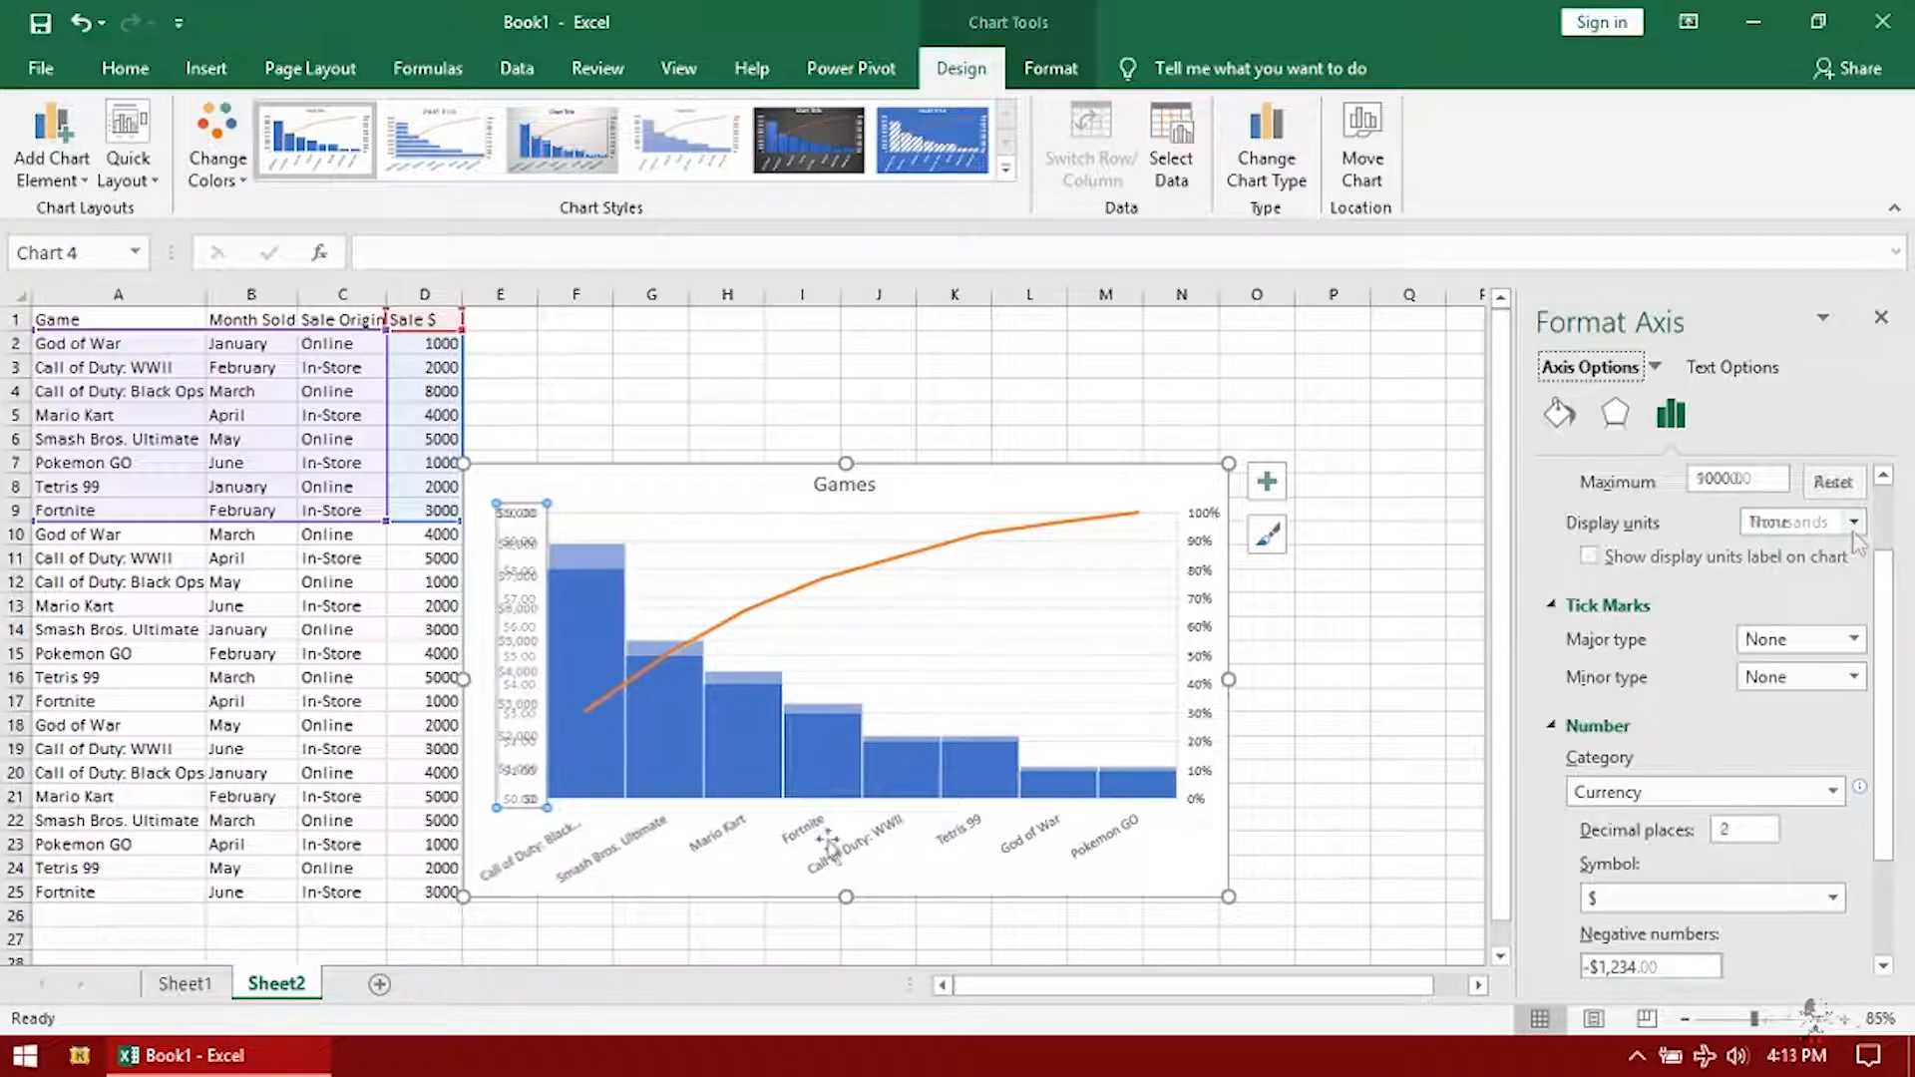
left_click(810, 842)
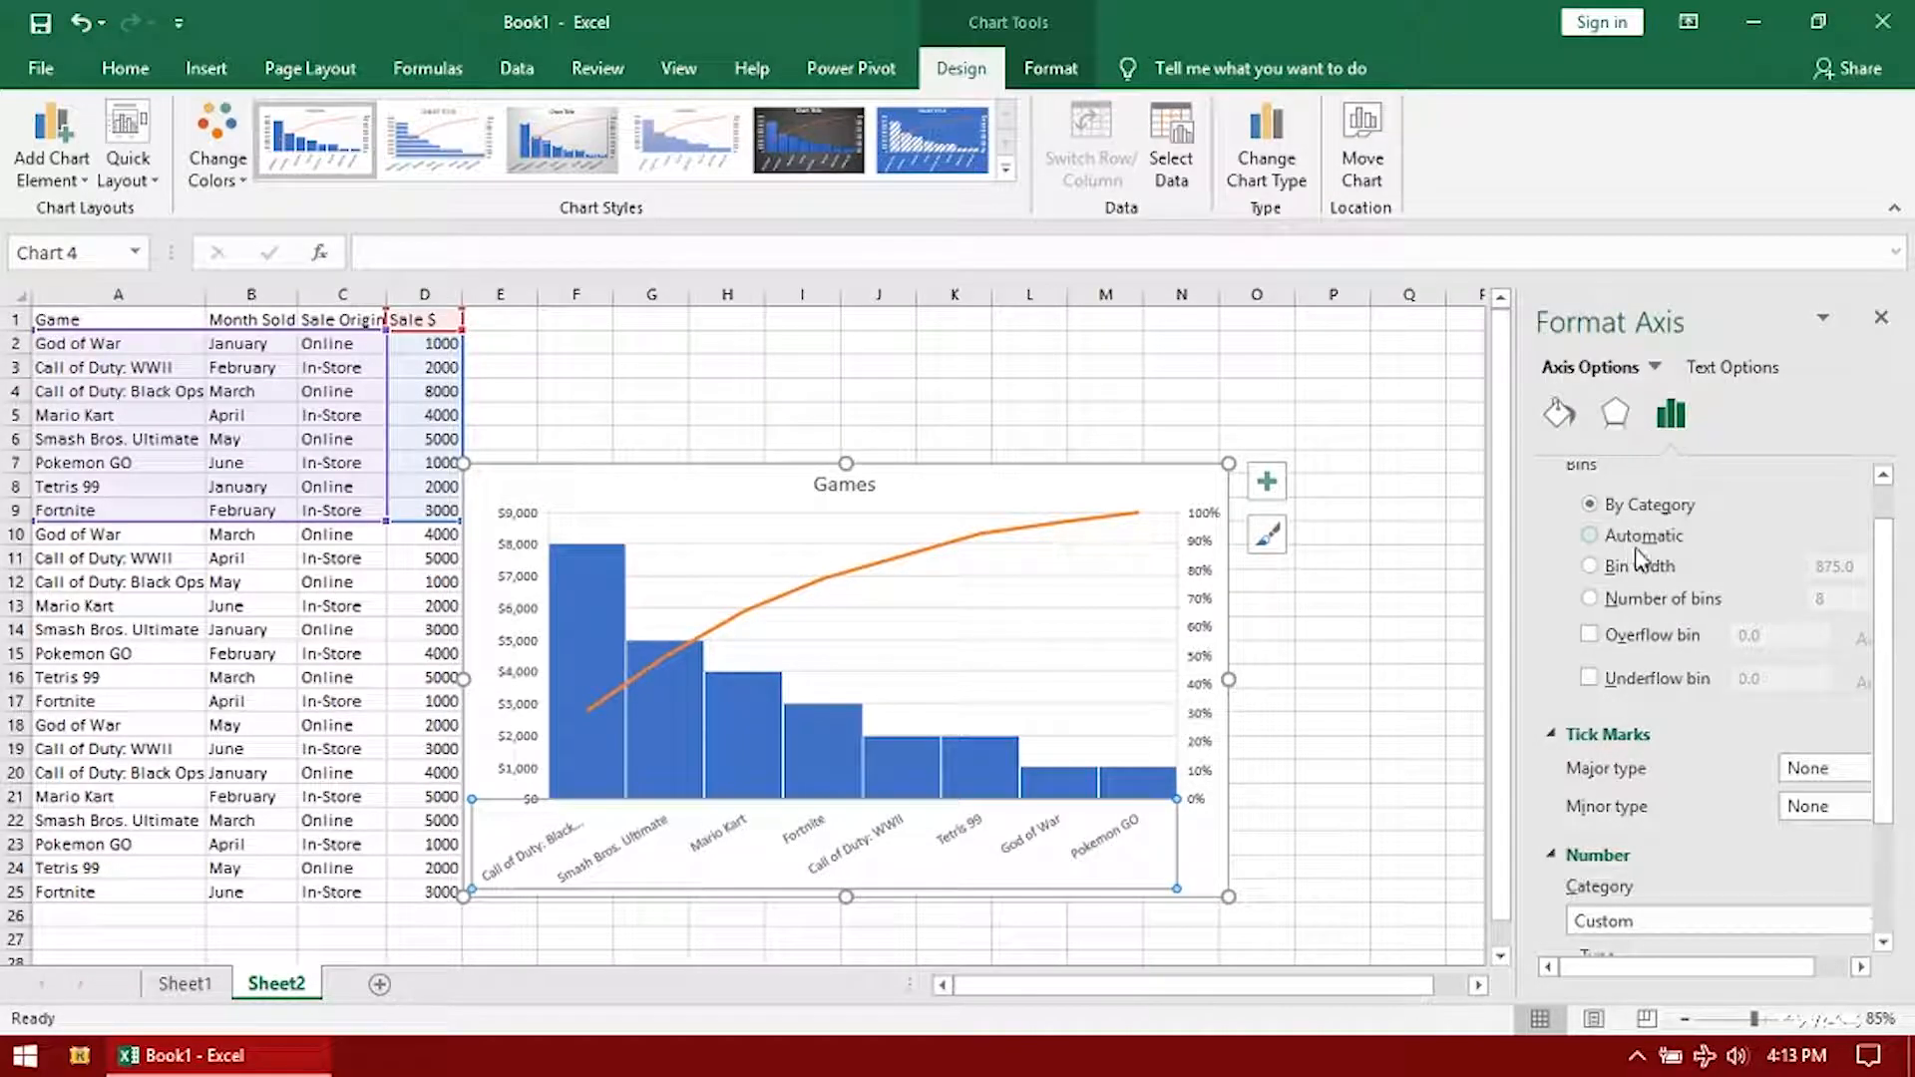
scroll(1686, 599, "down", 2)
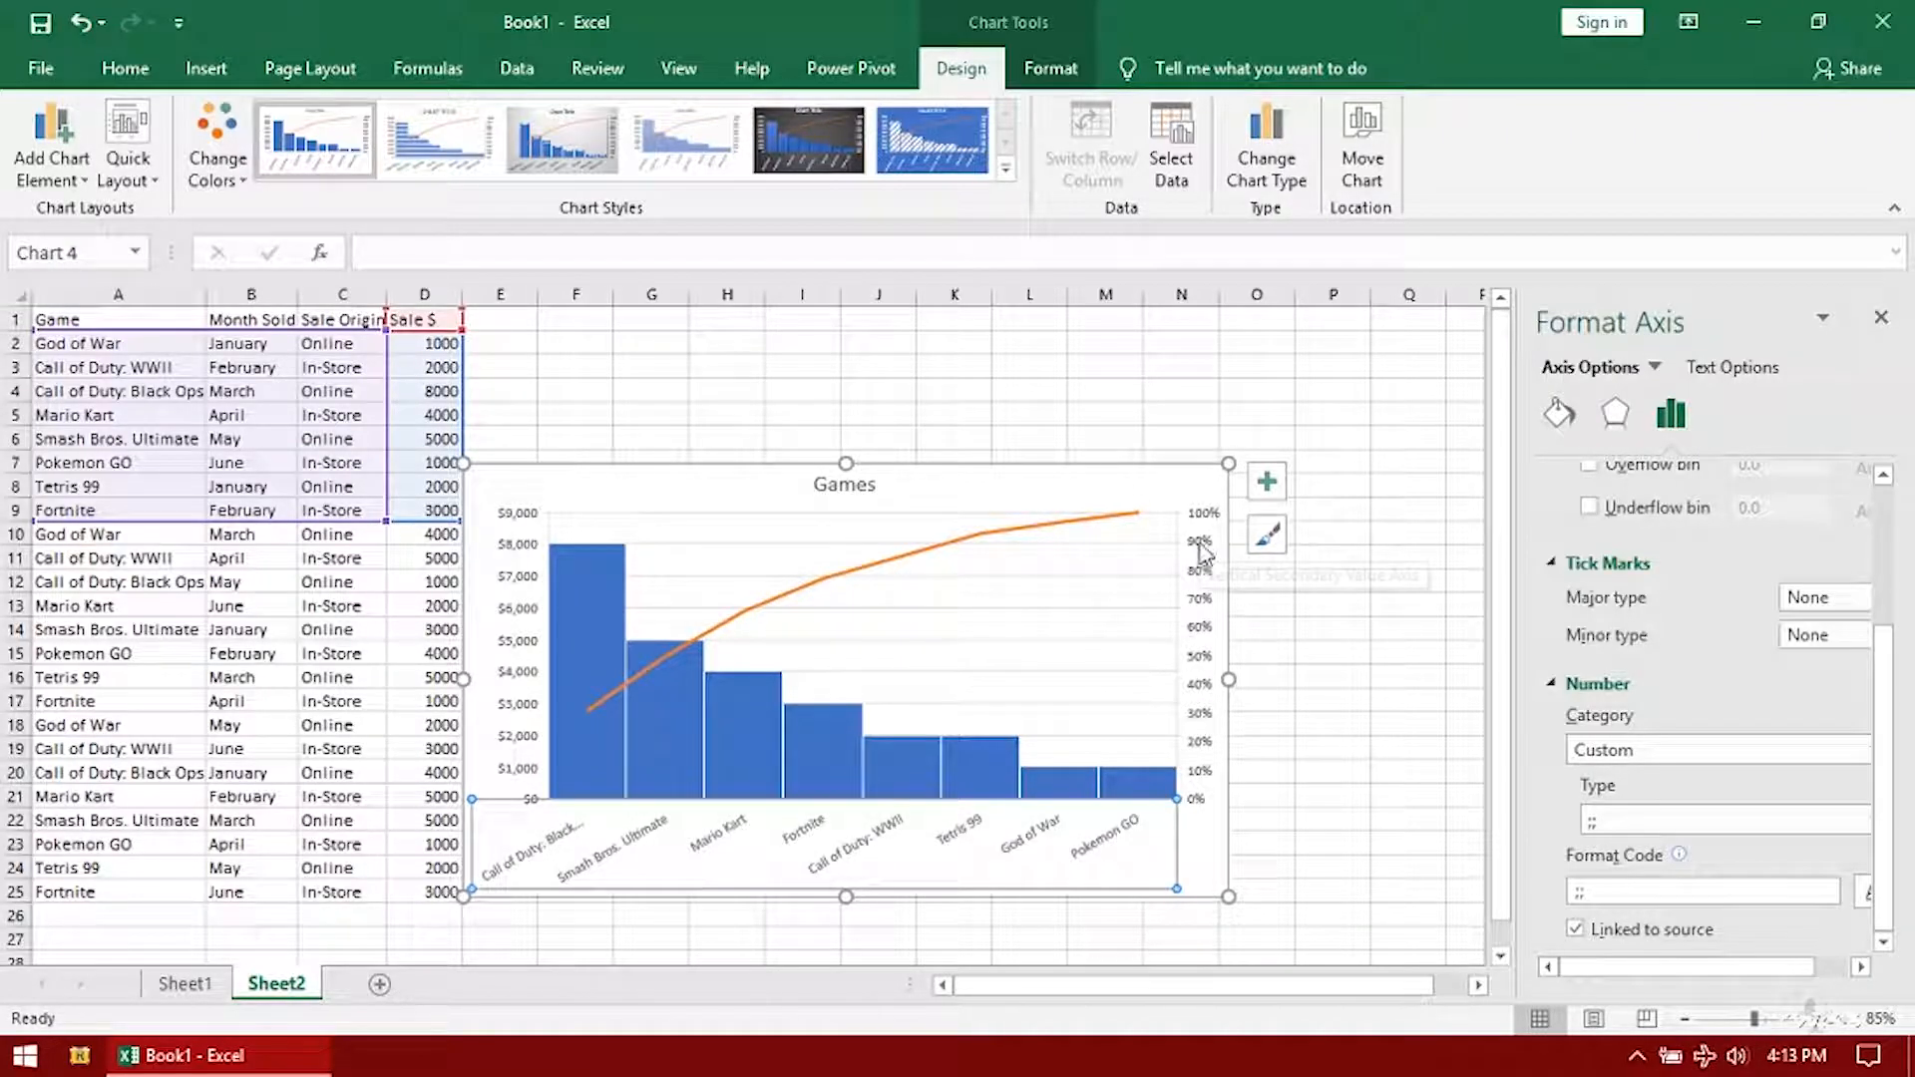
Apply the dark textured chart style to the Pareto chart and move the chart slightly up and right on the sheet
left_click(828, 123)
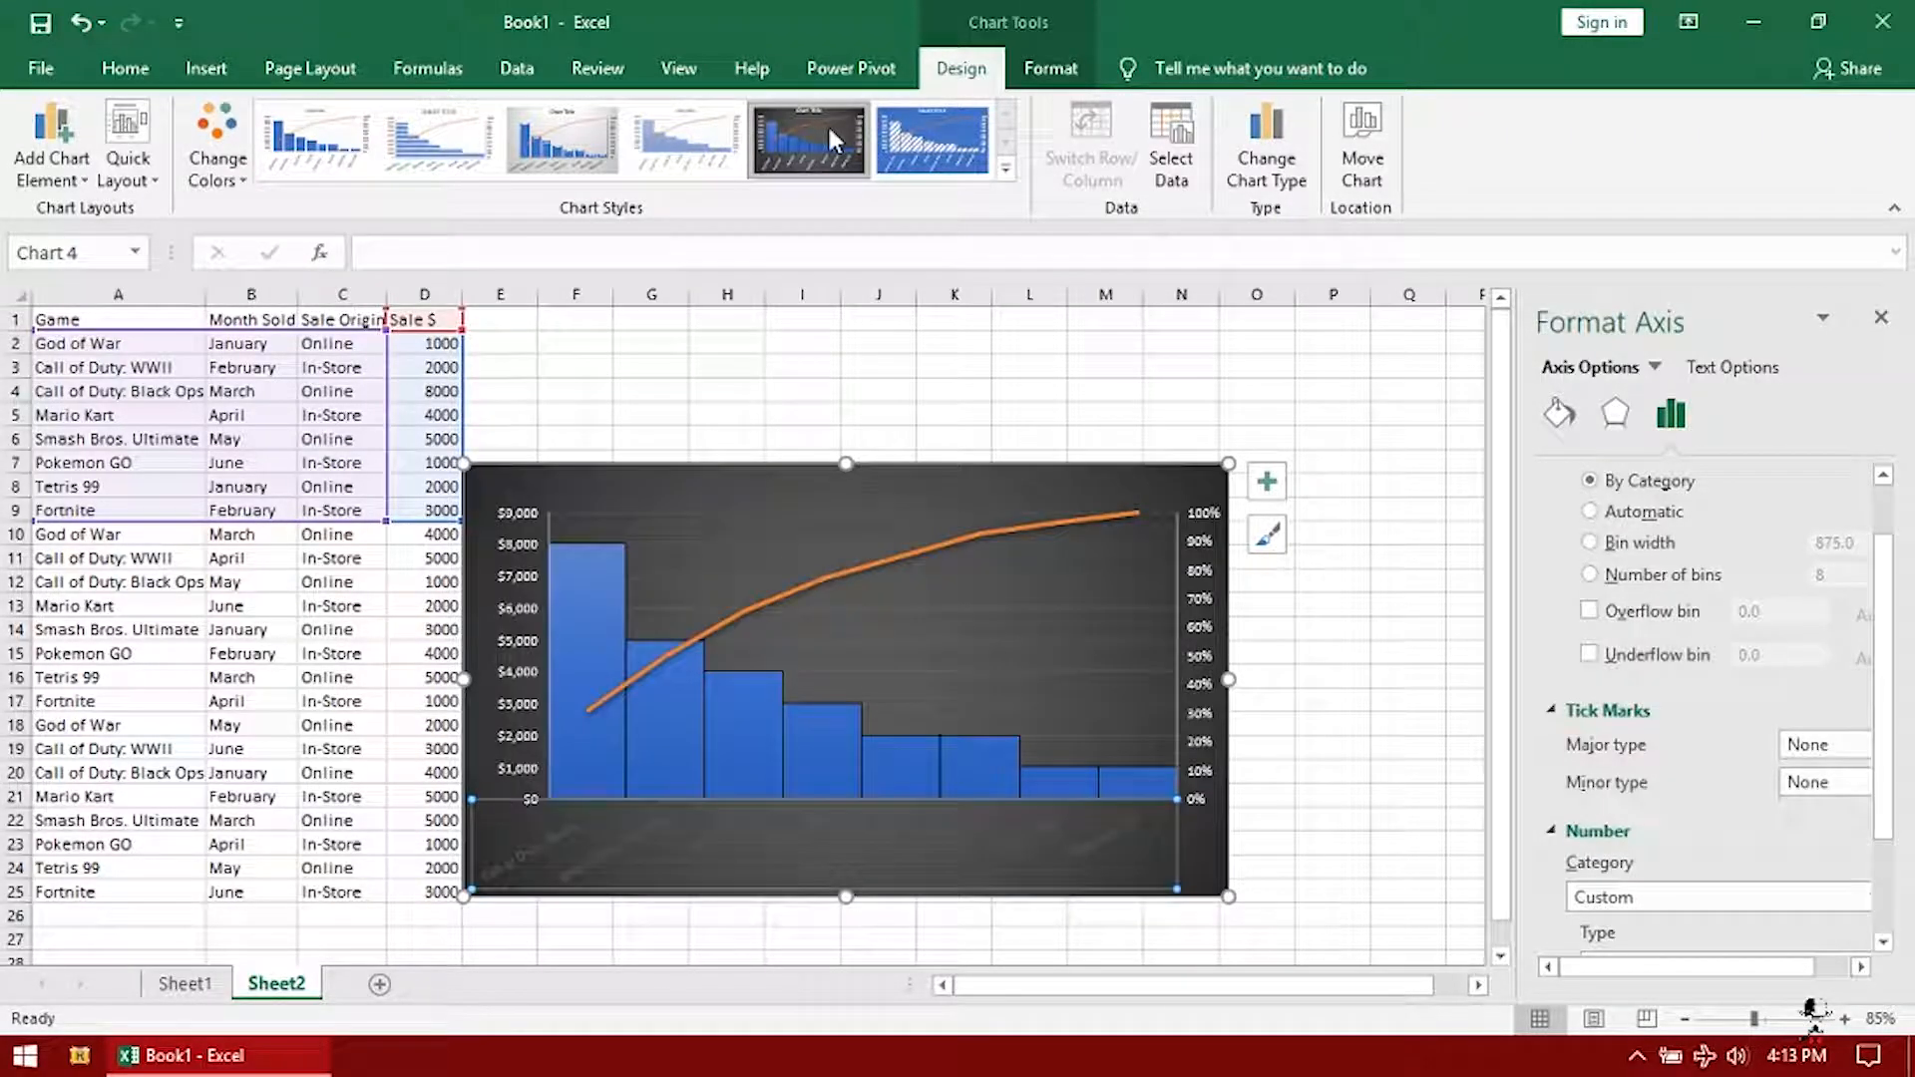
left_click_drag(943, 493, 989, 405)
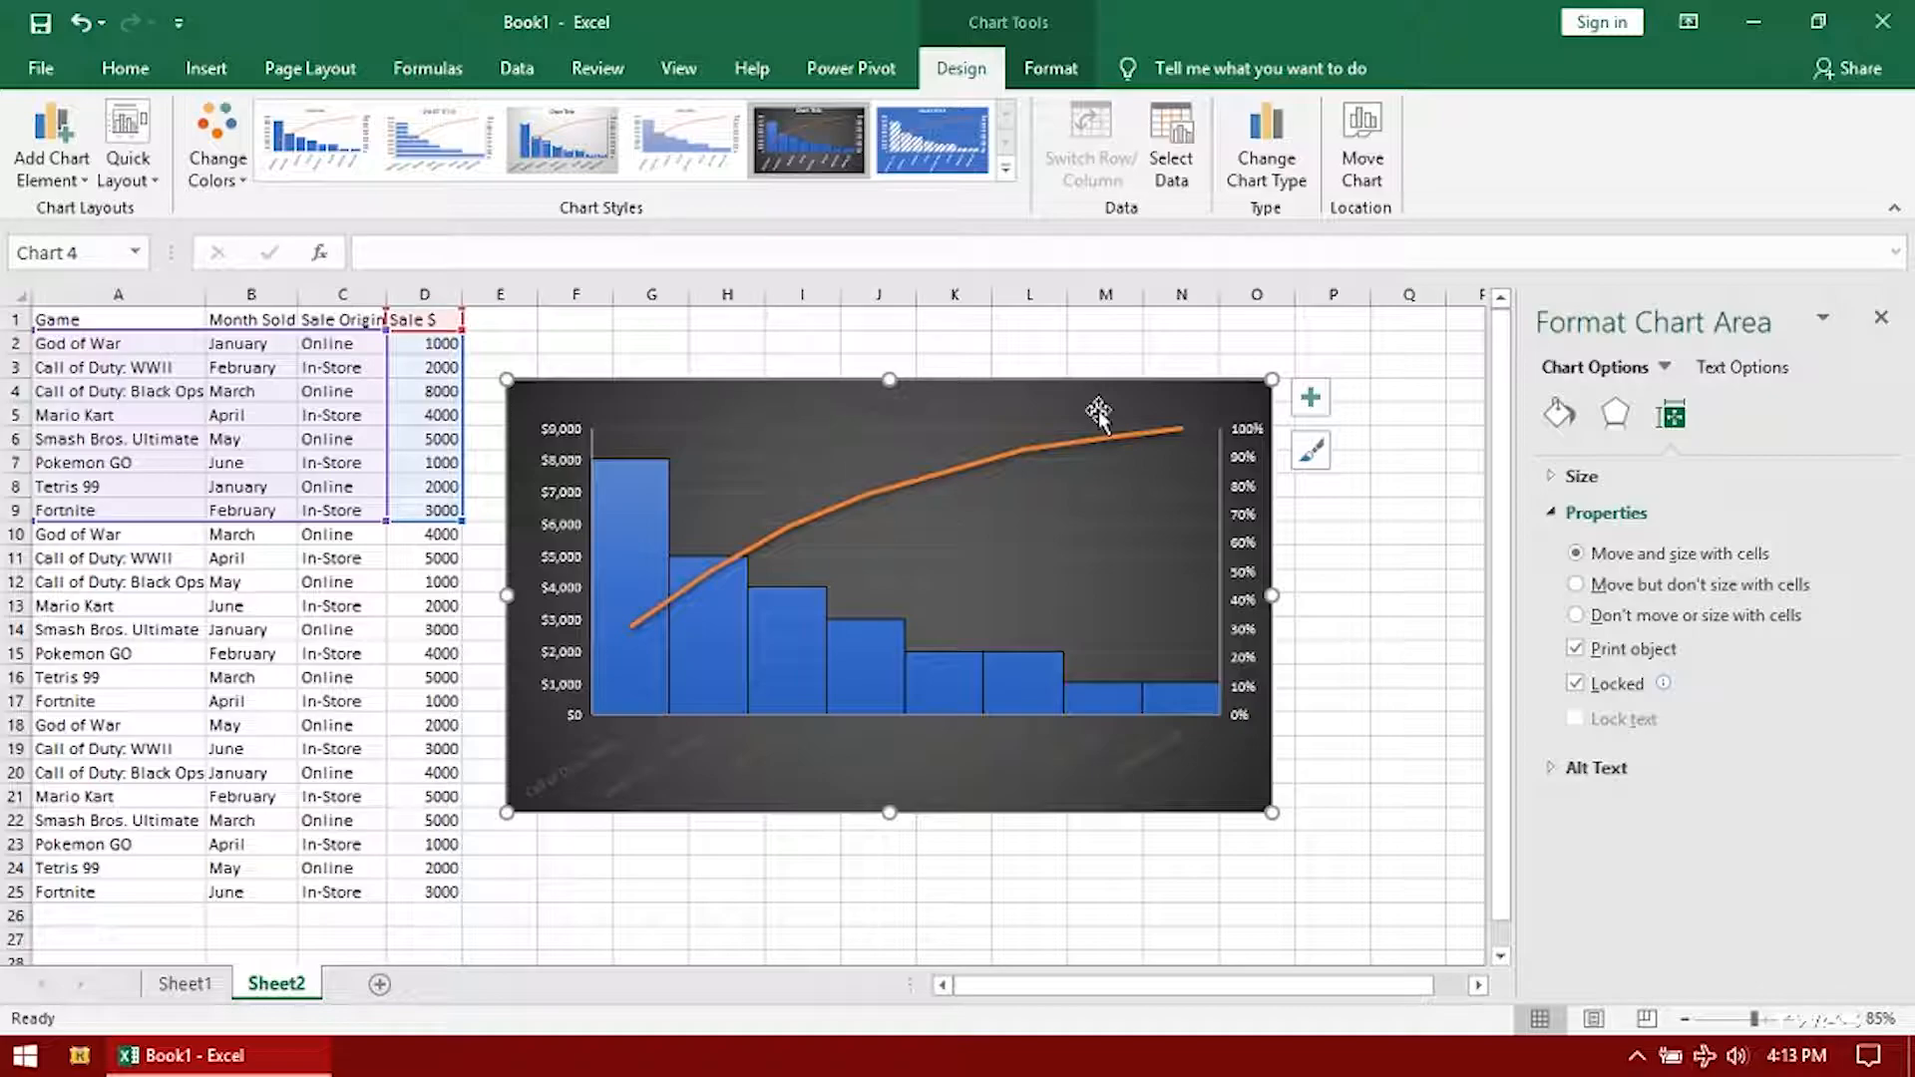
Delete the Pareto chart and insert a 2-D line chart with markers from the data in A1:D25
key("Delete")
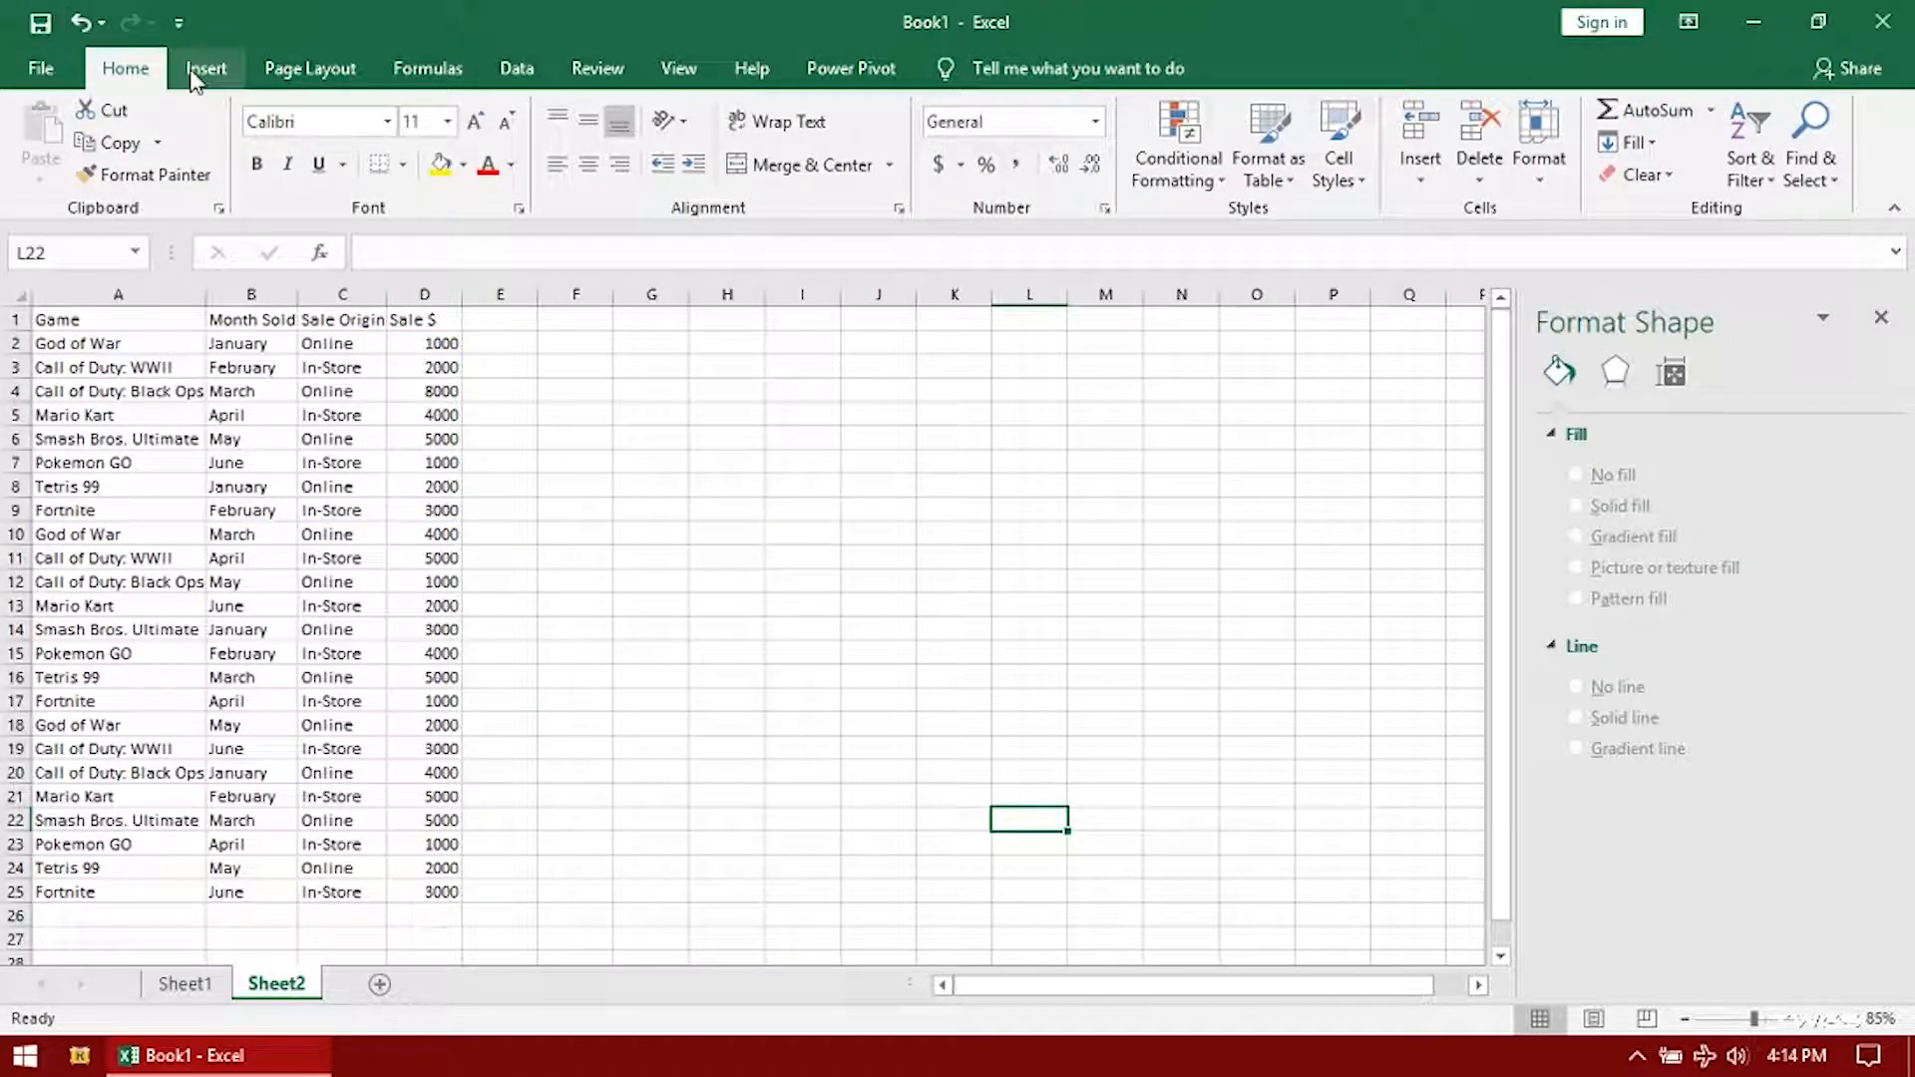
left_click(193, 75)
left_click(83, 327)
left_click_drag(82, 327, 439, 892)
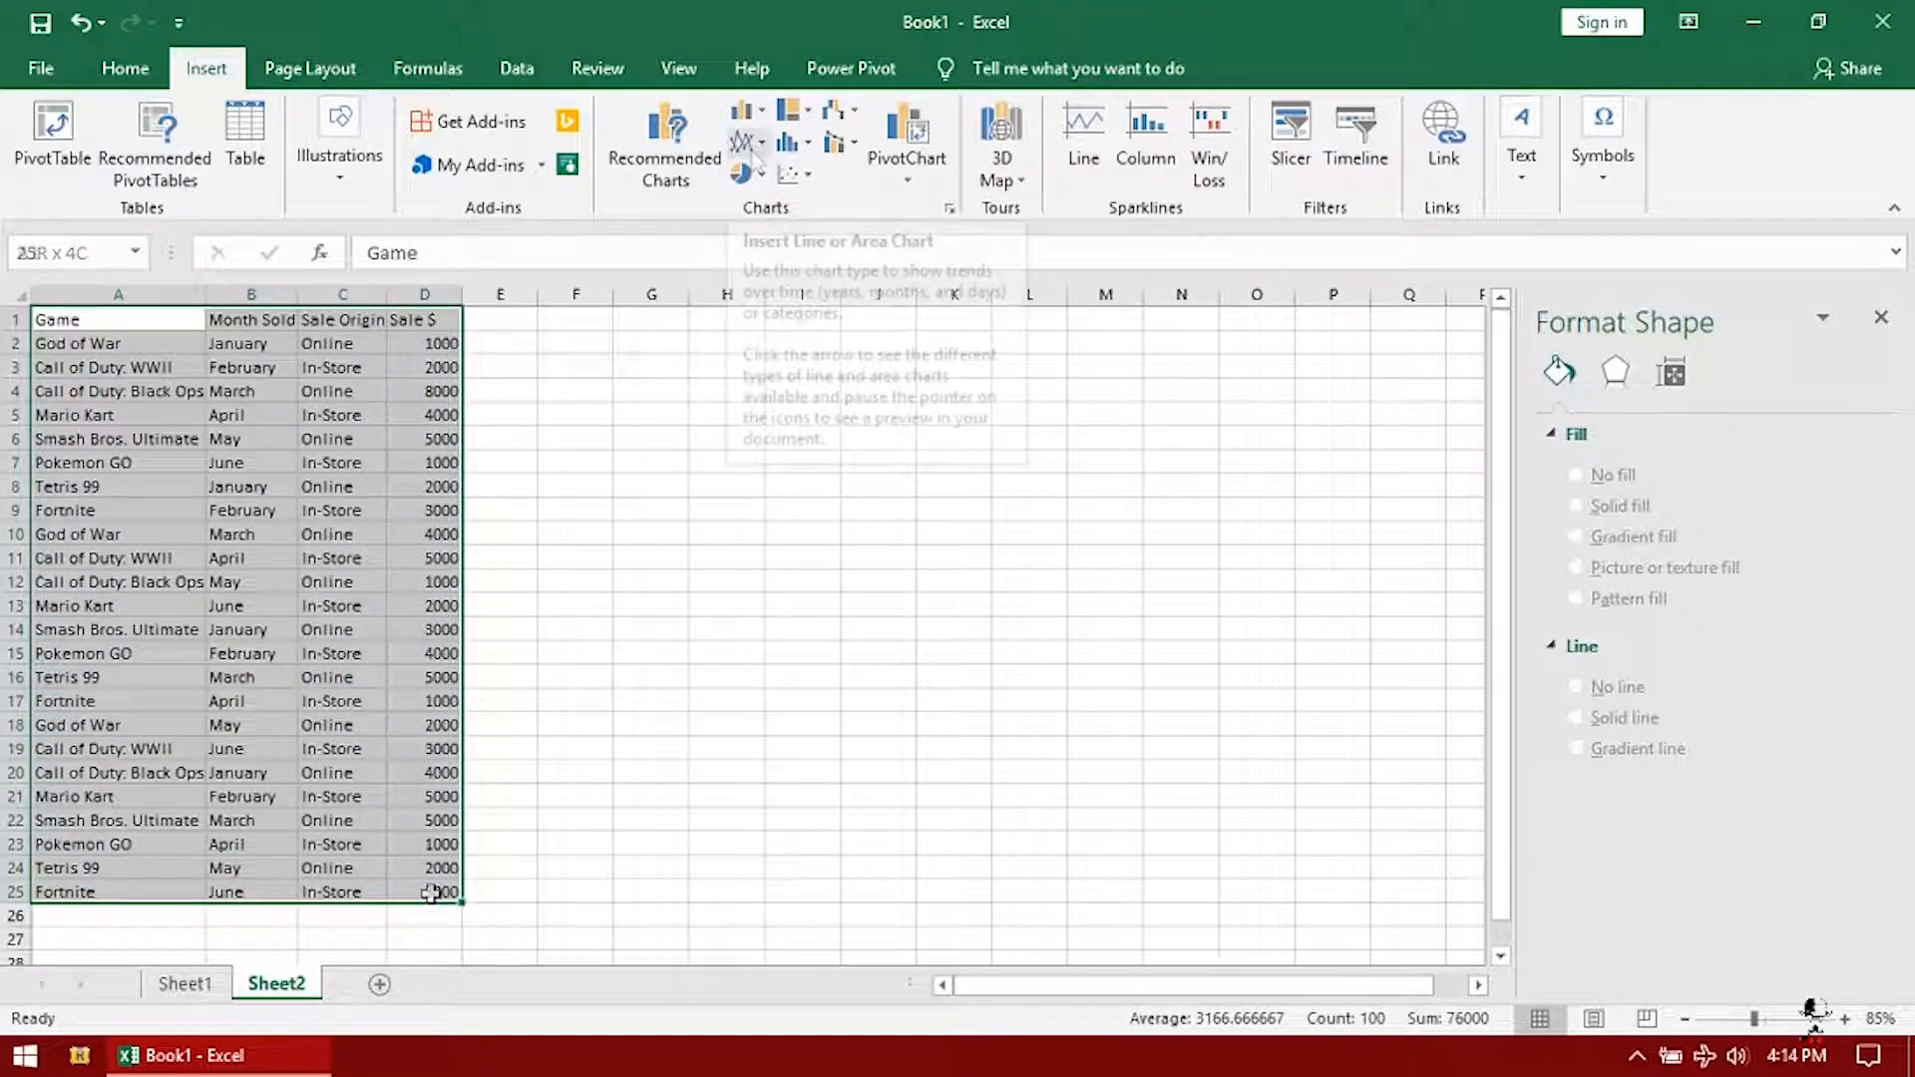
left_click(750, 144)
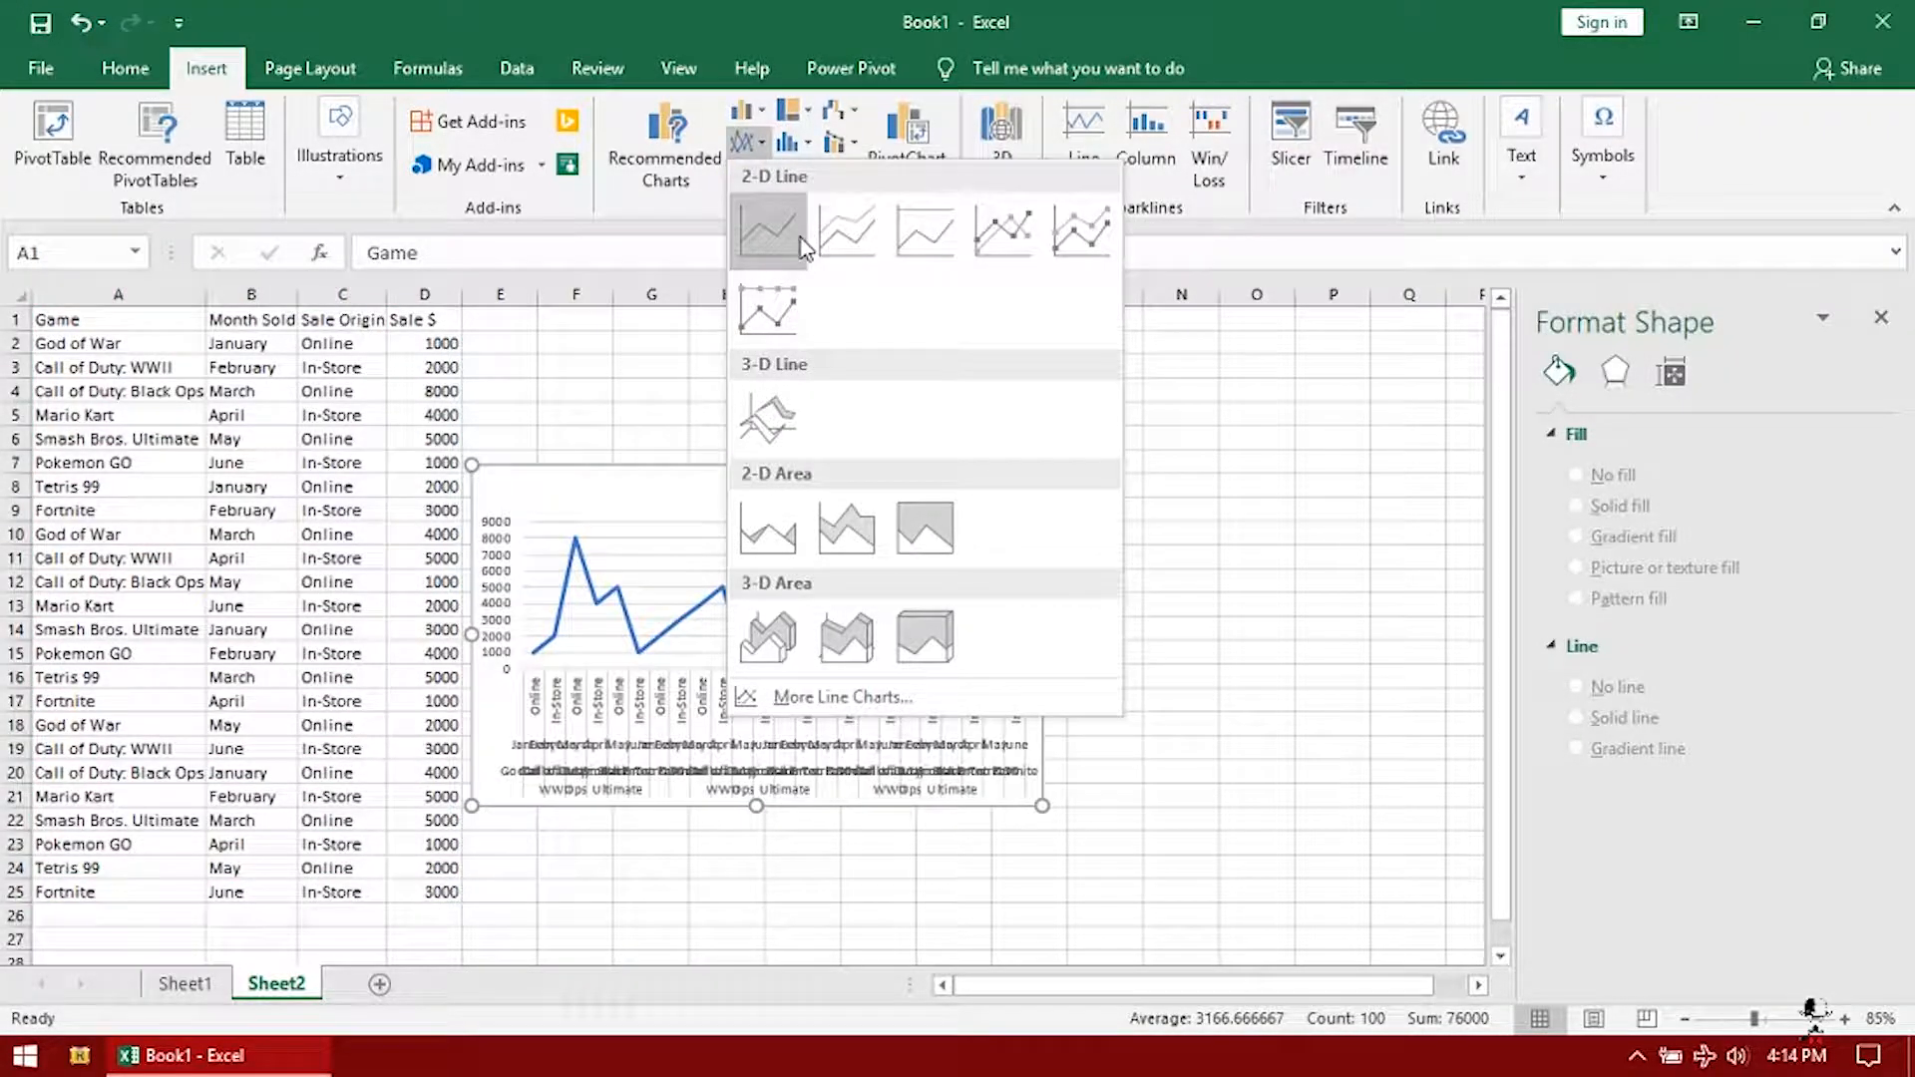
left_click(1002, 232)
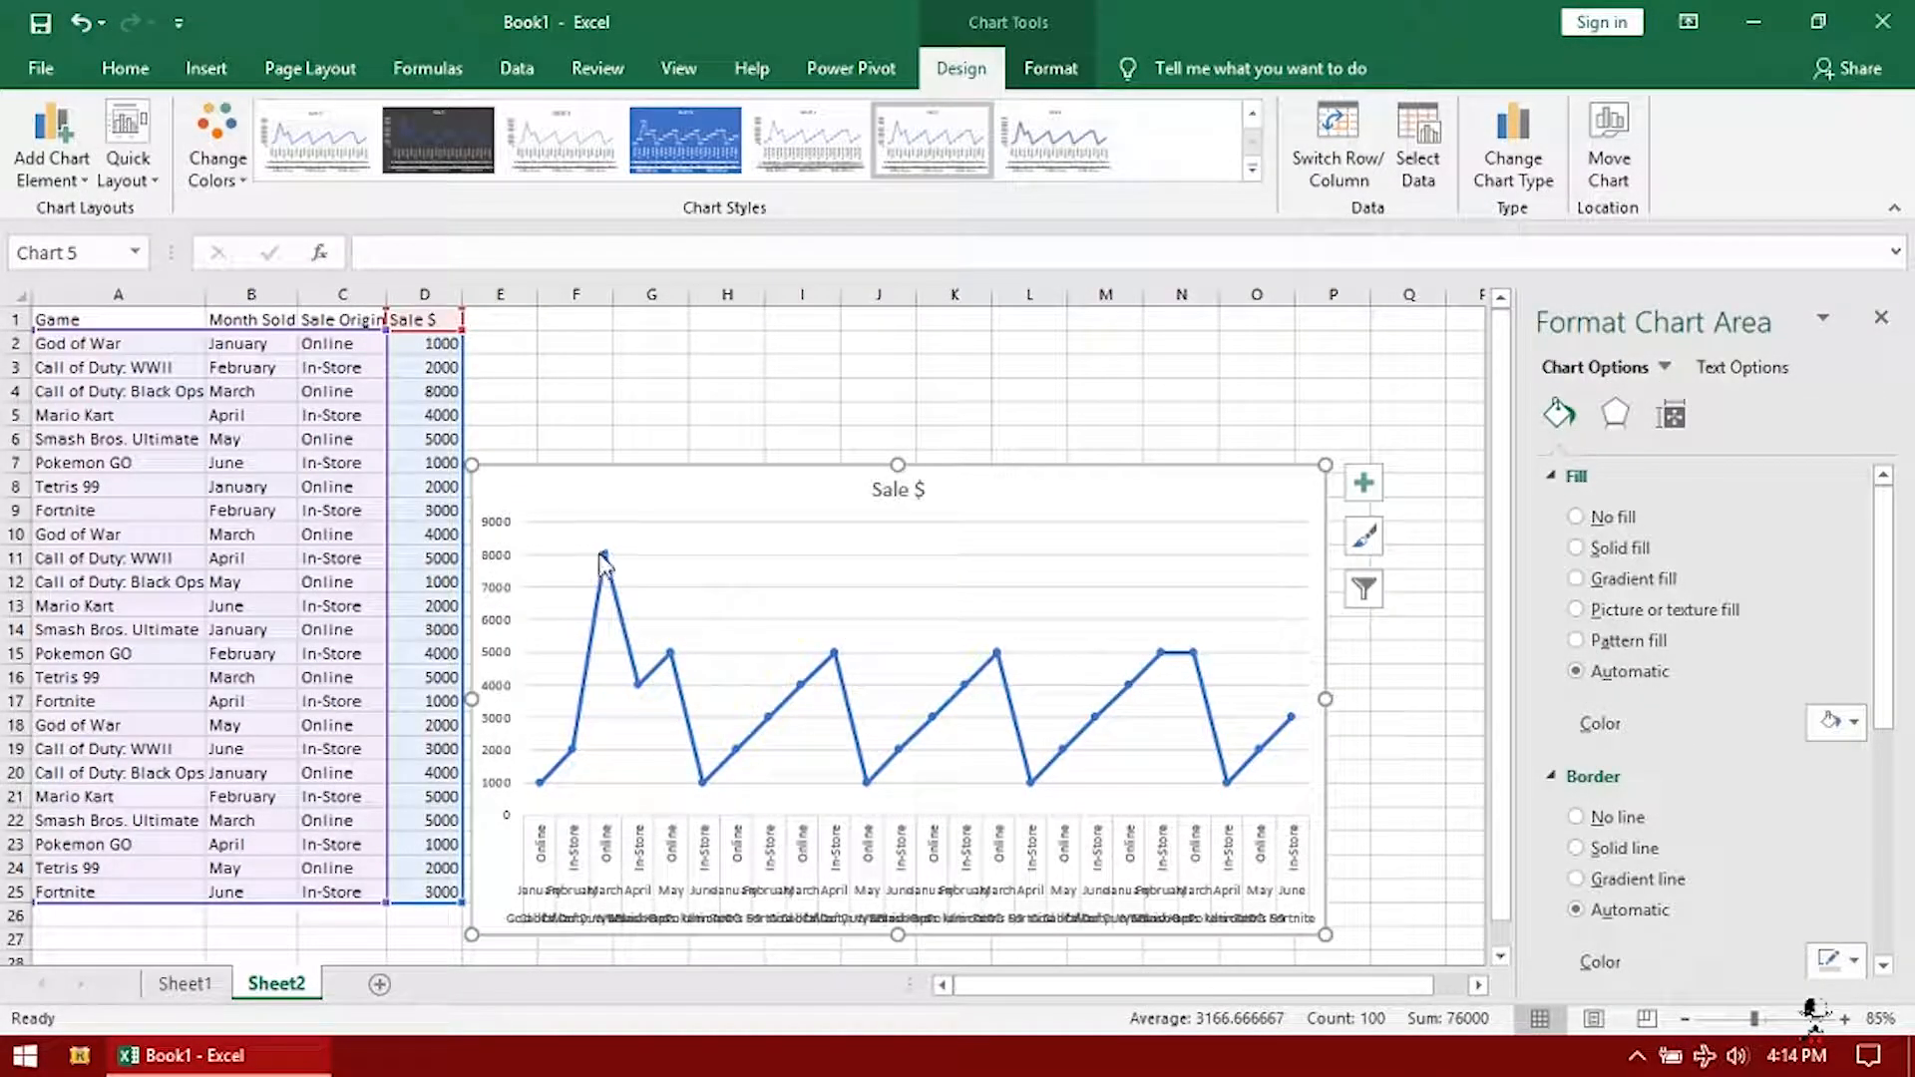
Set the line chart's vertical axis maximum bound to 12000 and view its display unit choices
left_click(502, 591)
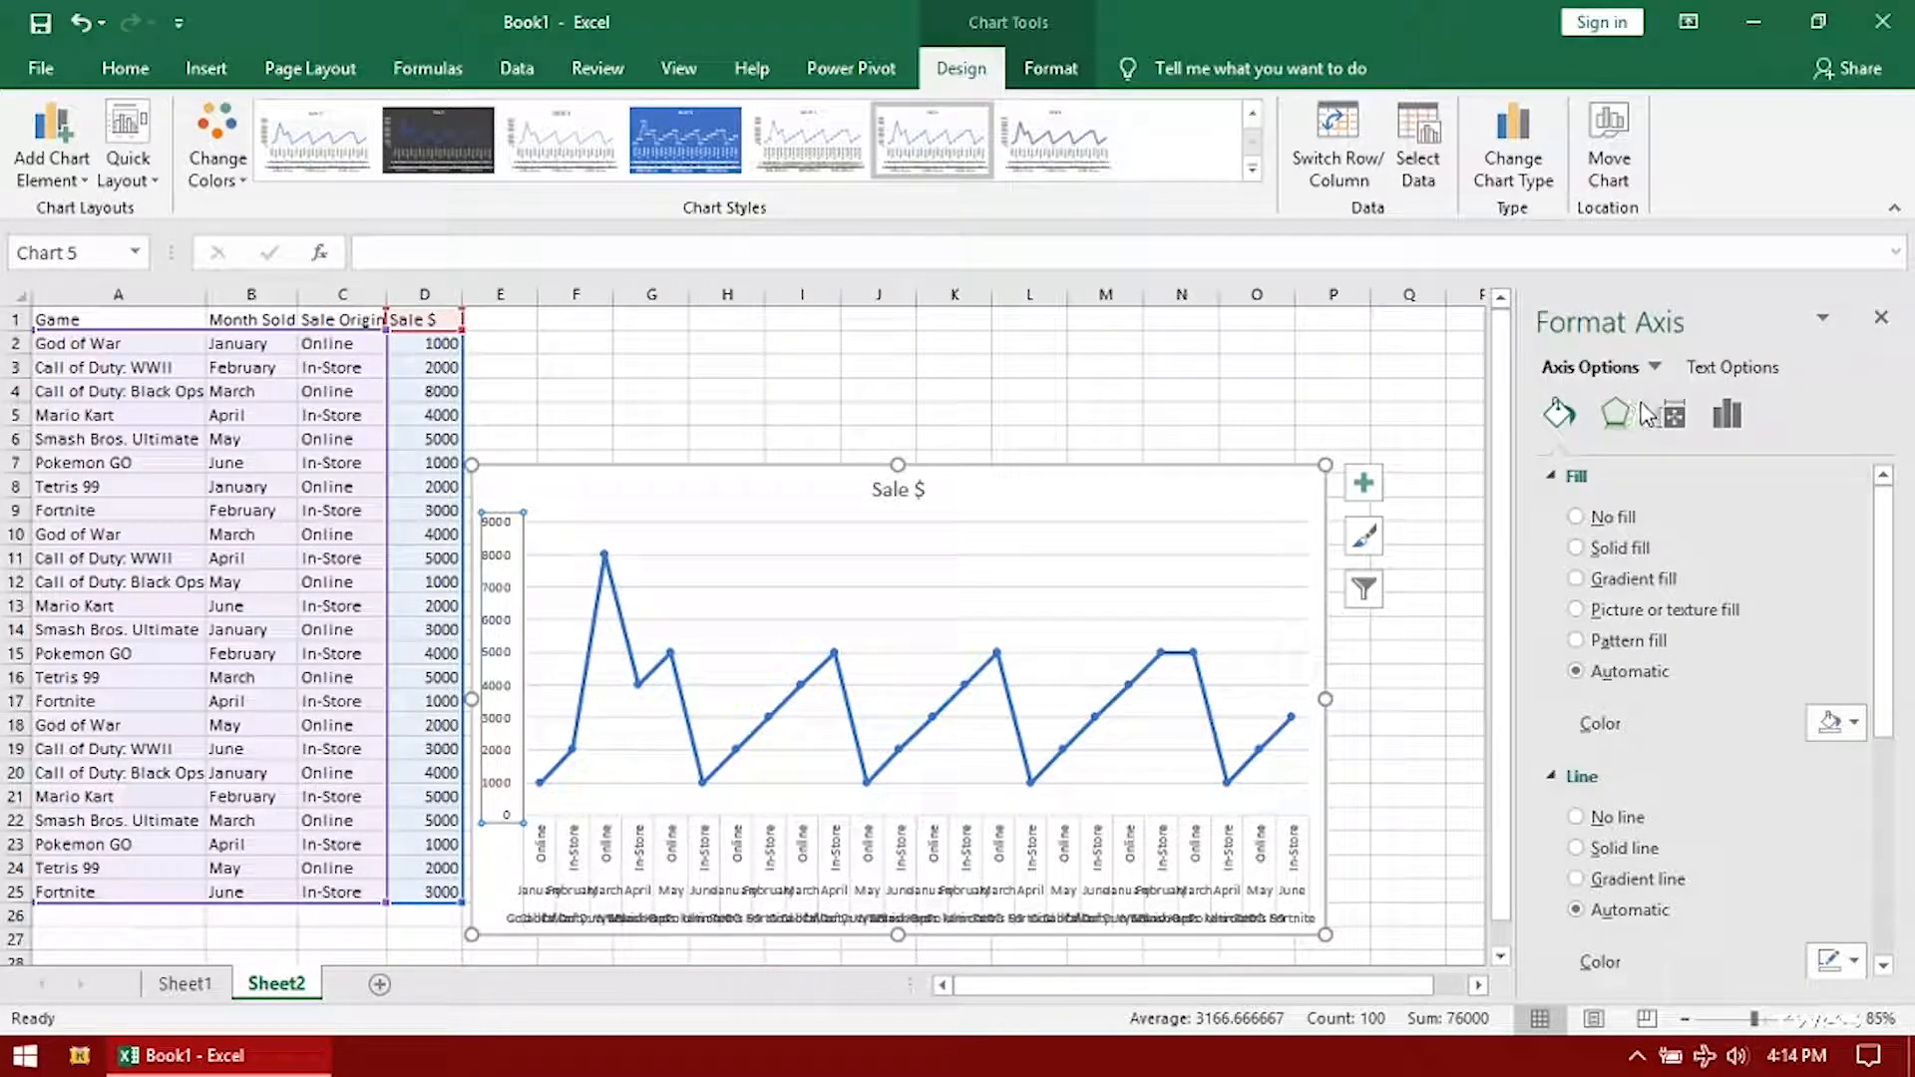
left_click(1676, 415)
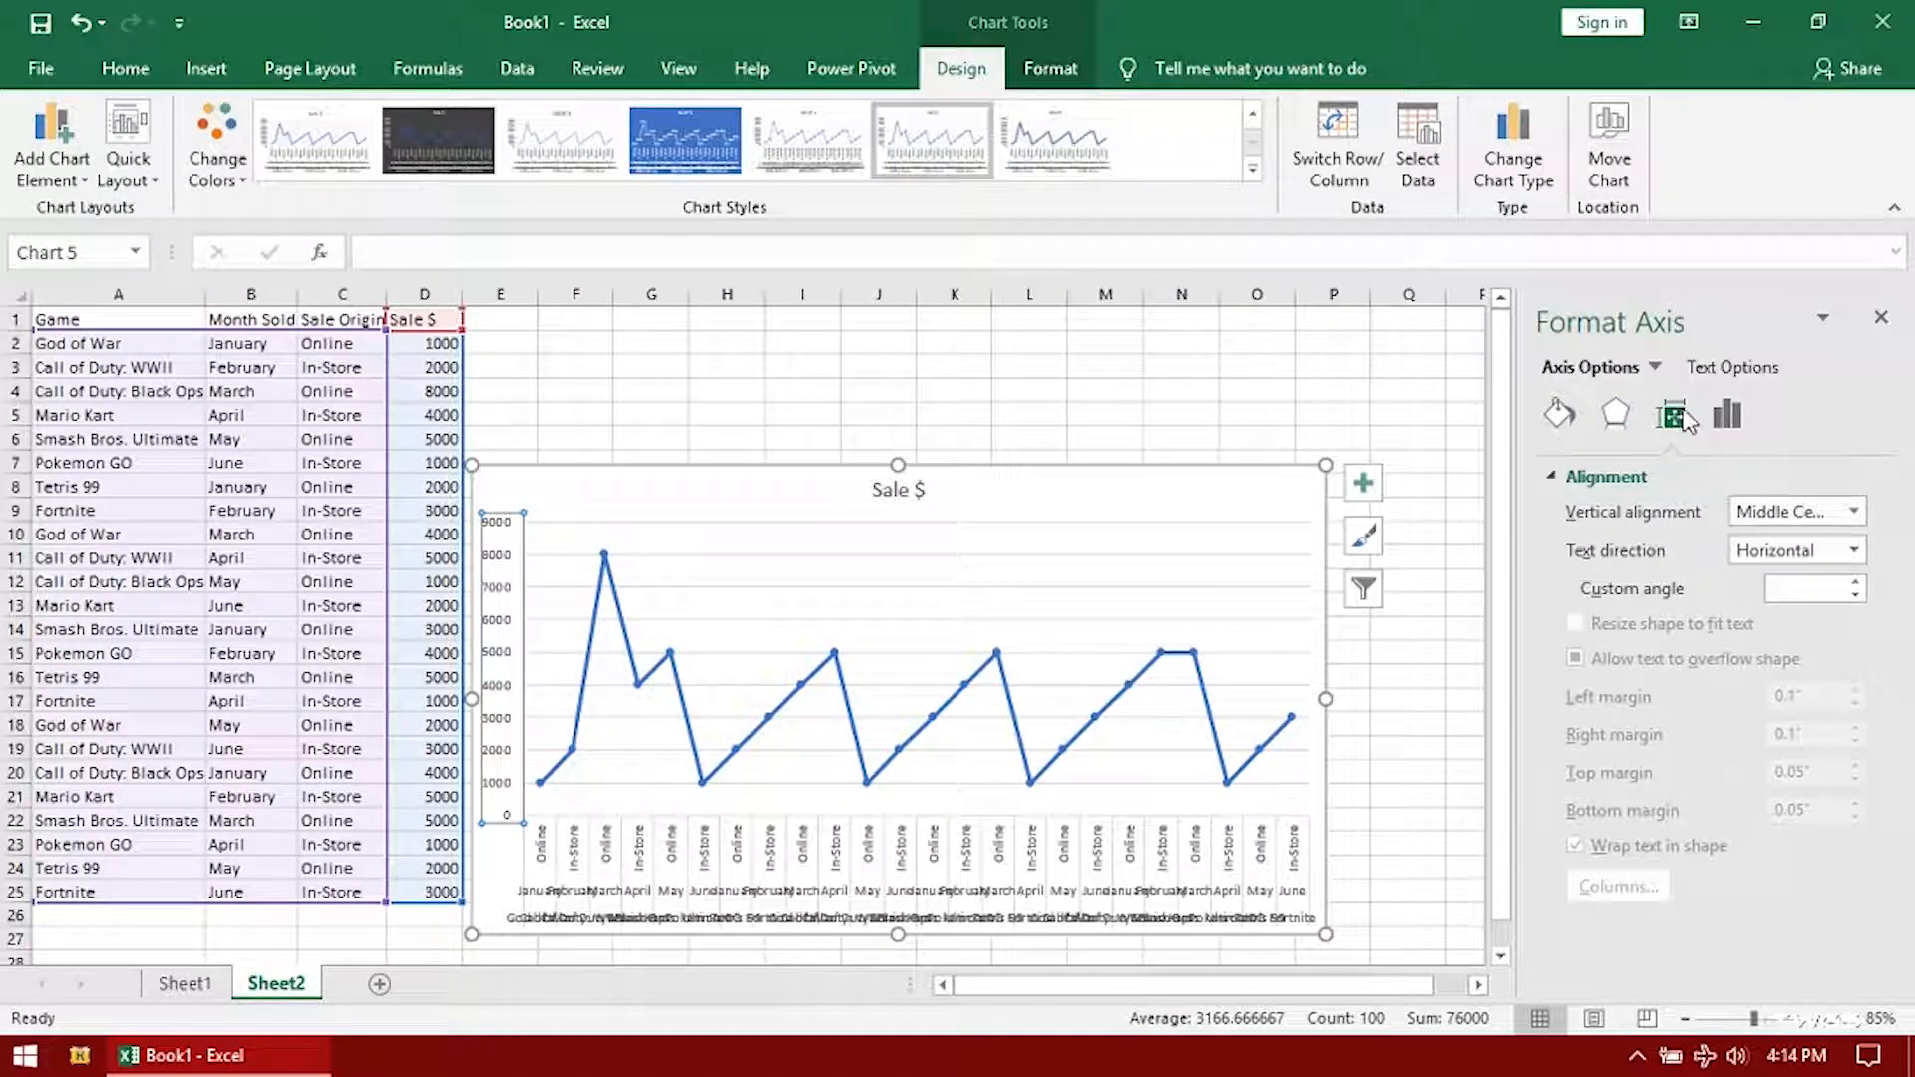
left_click(1726, 415)
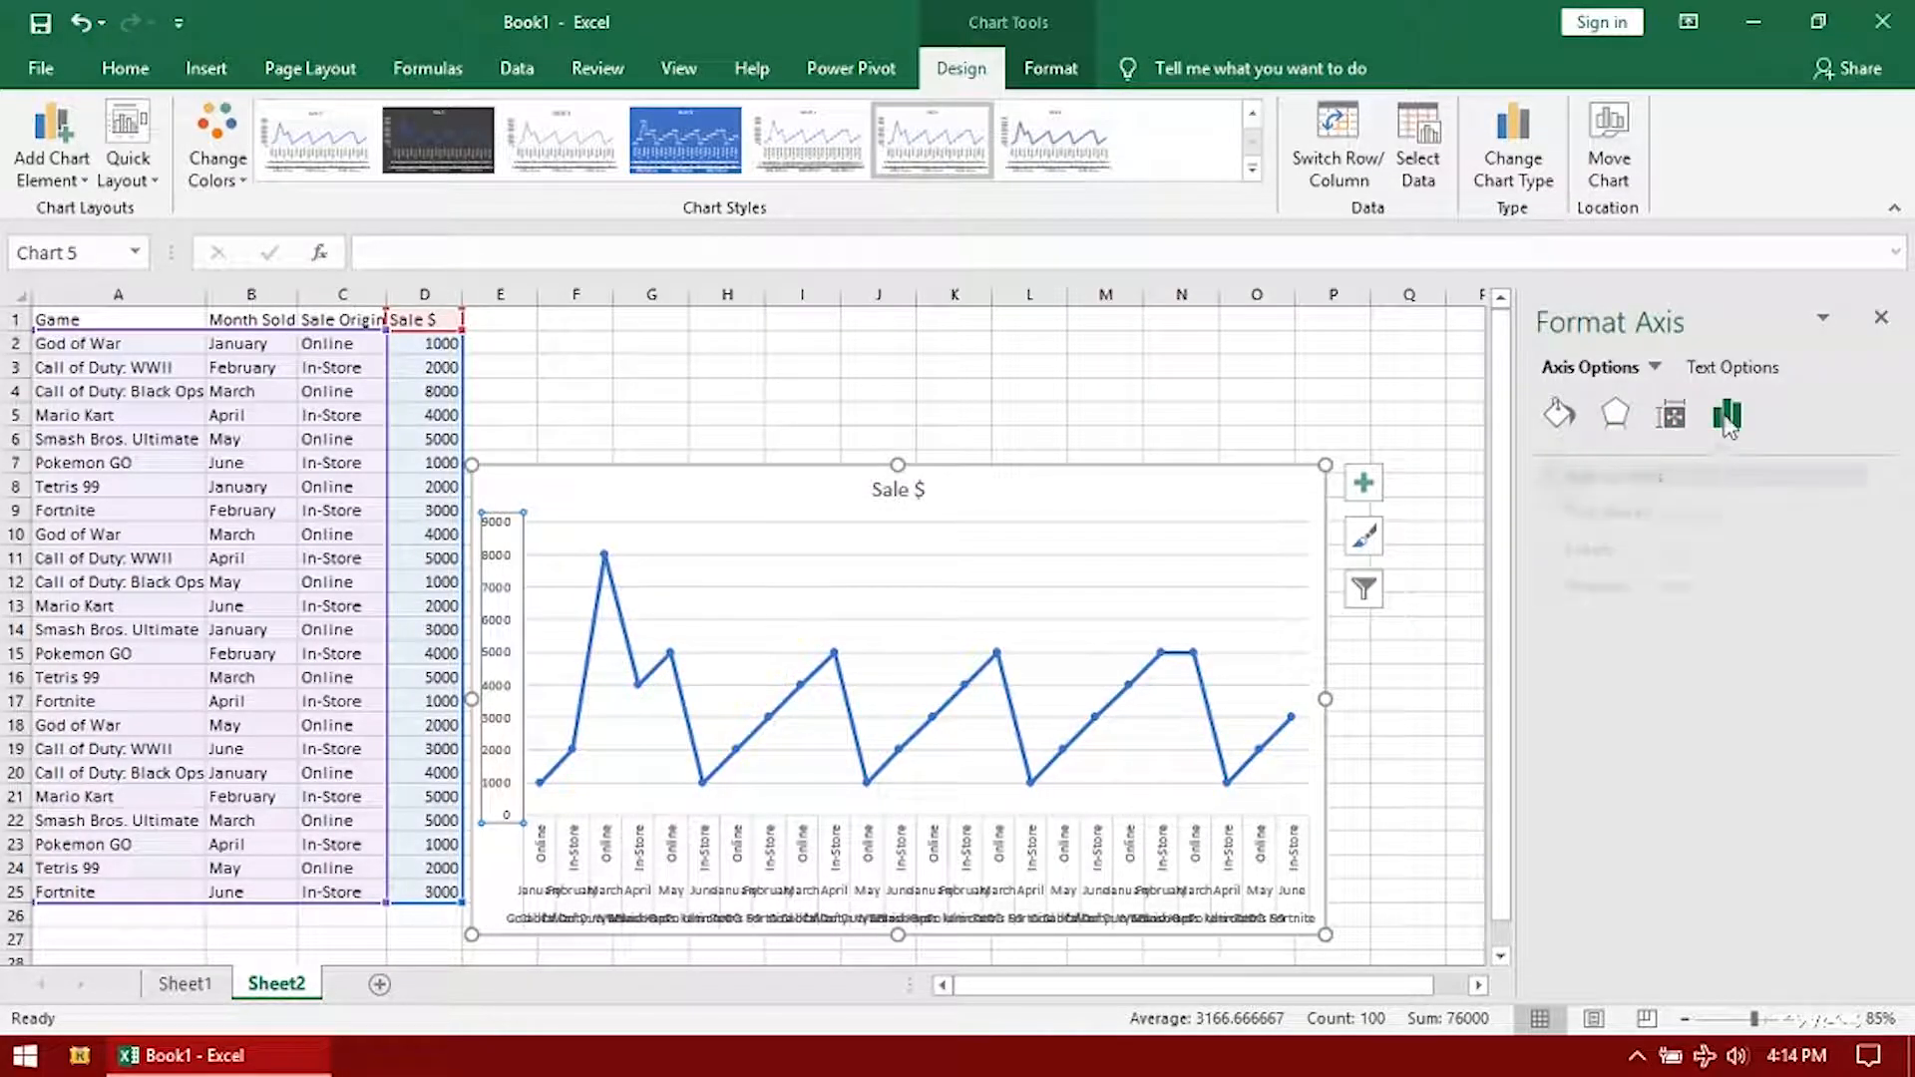
left_click(1560, 479)
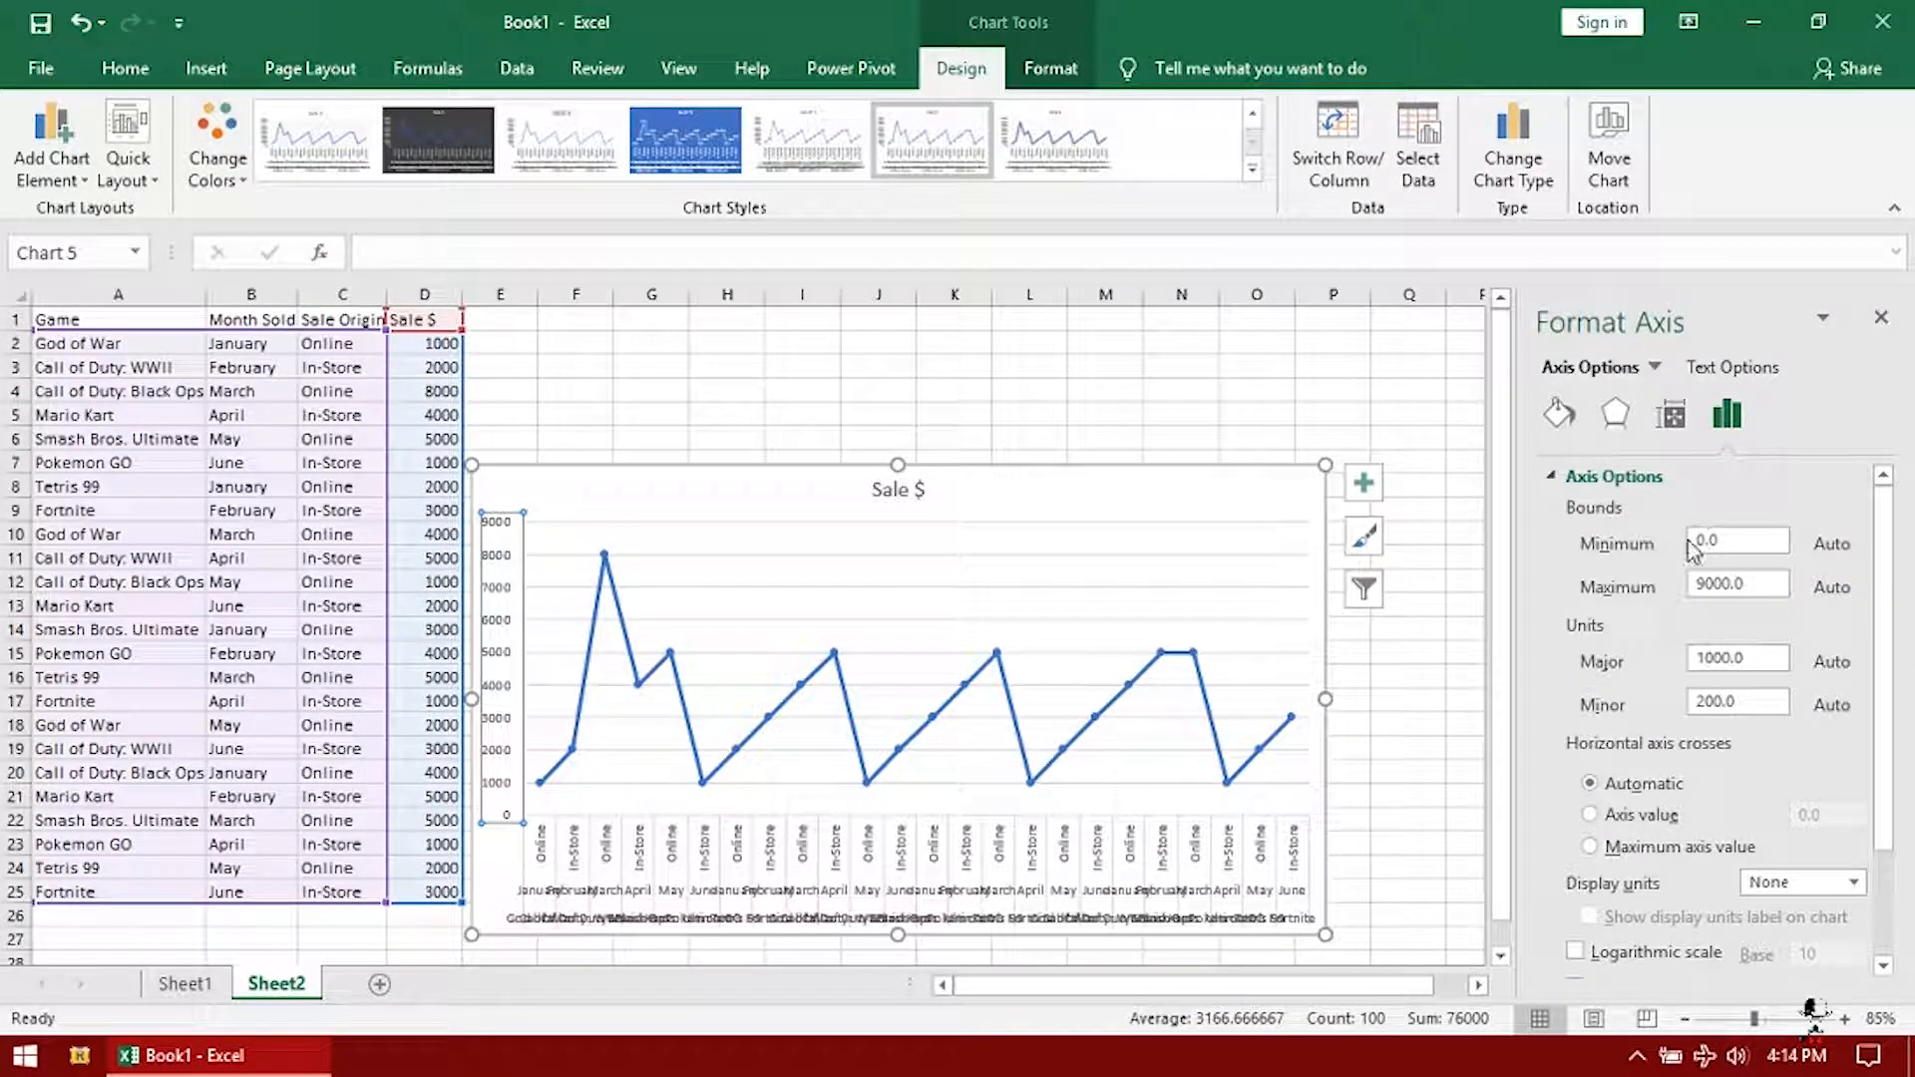
left_click_drag(1763, 580, 1632, 589)
type("7")
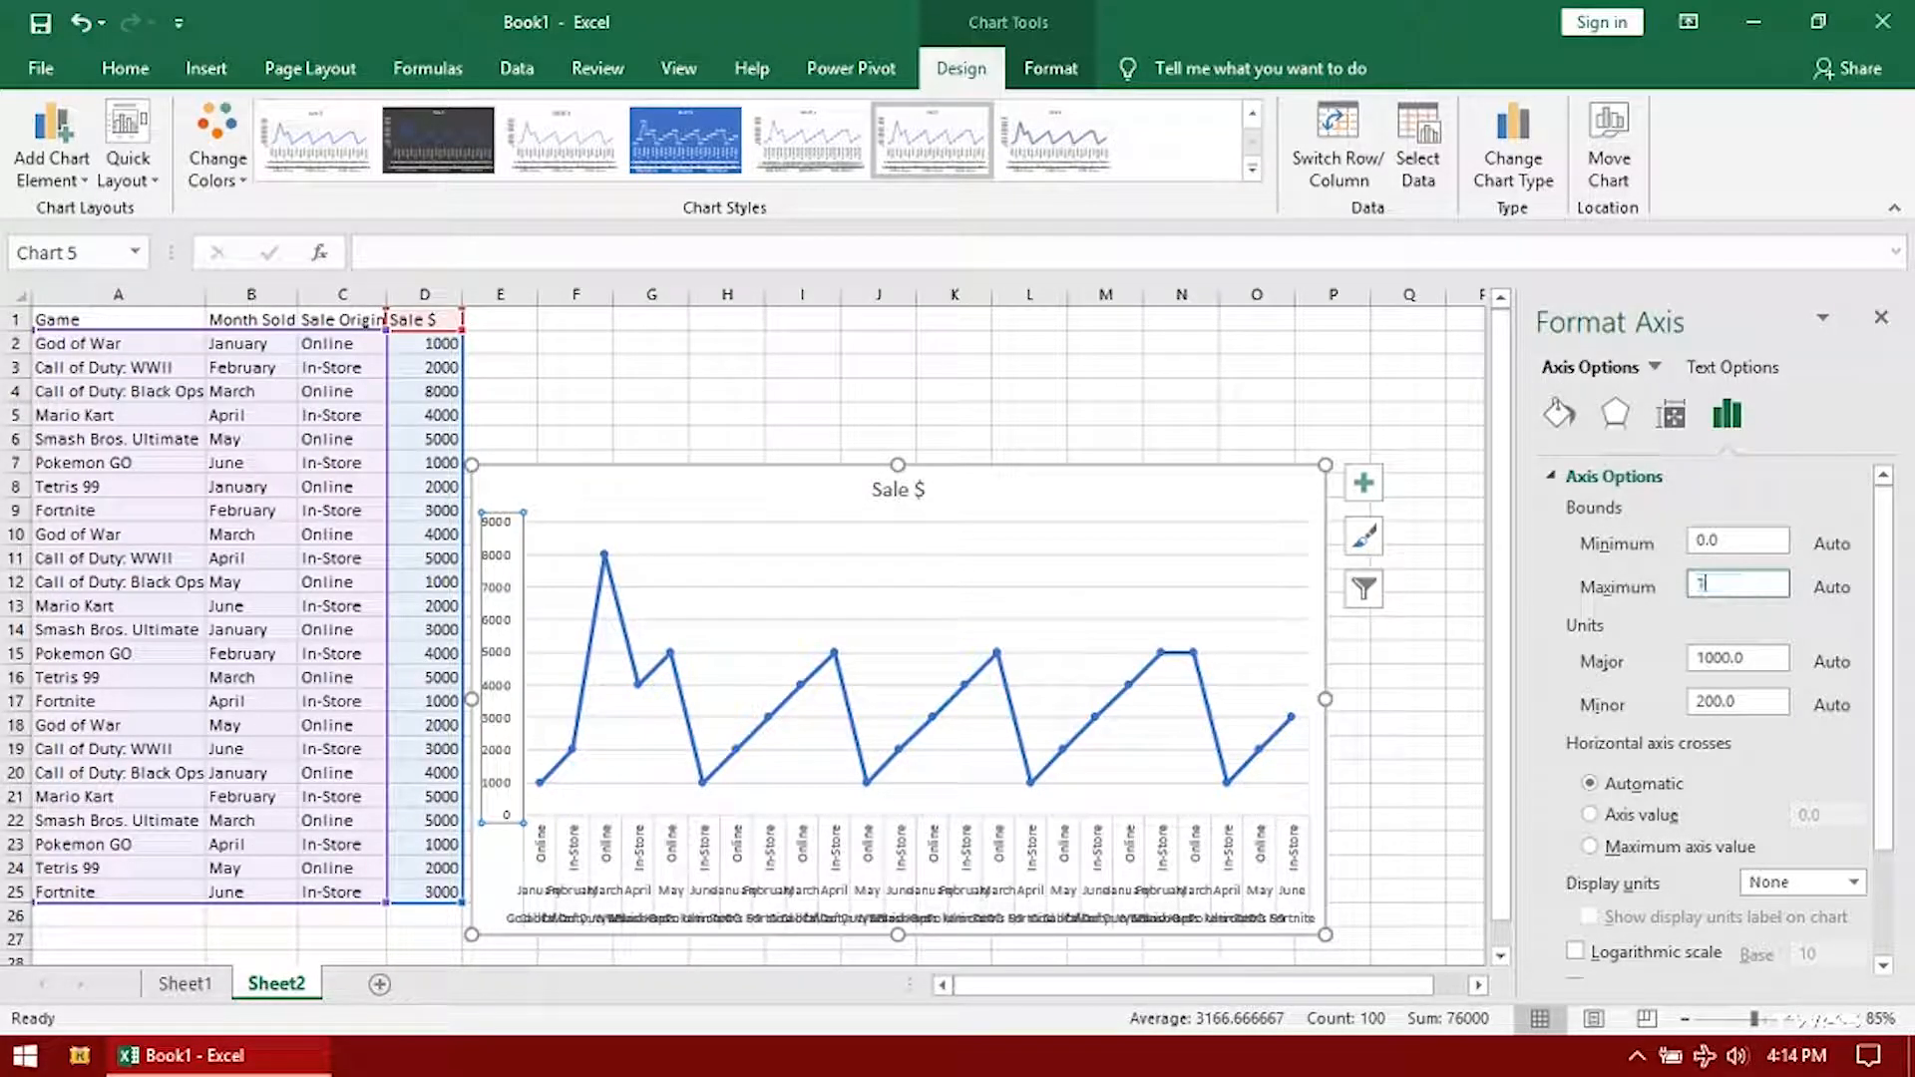
type("2000")
key("Return")
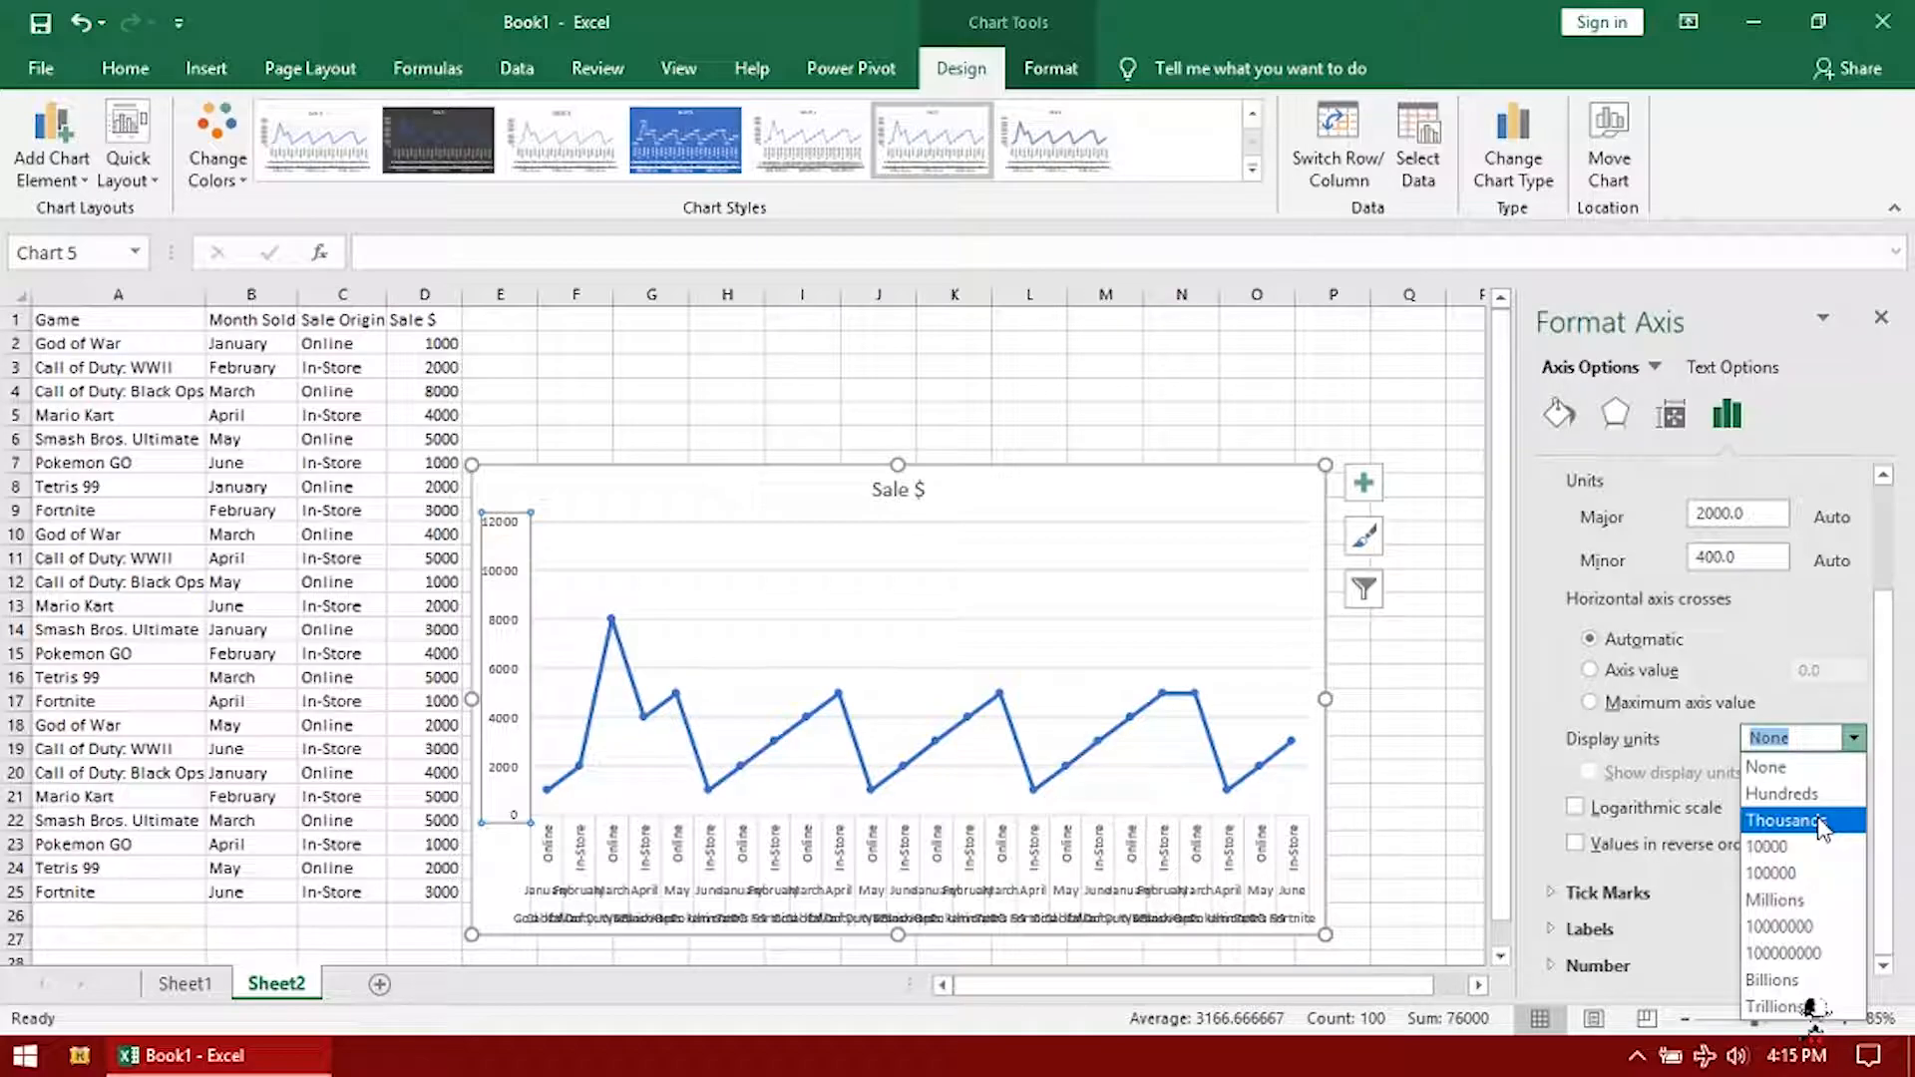
left_click(1846, 733)
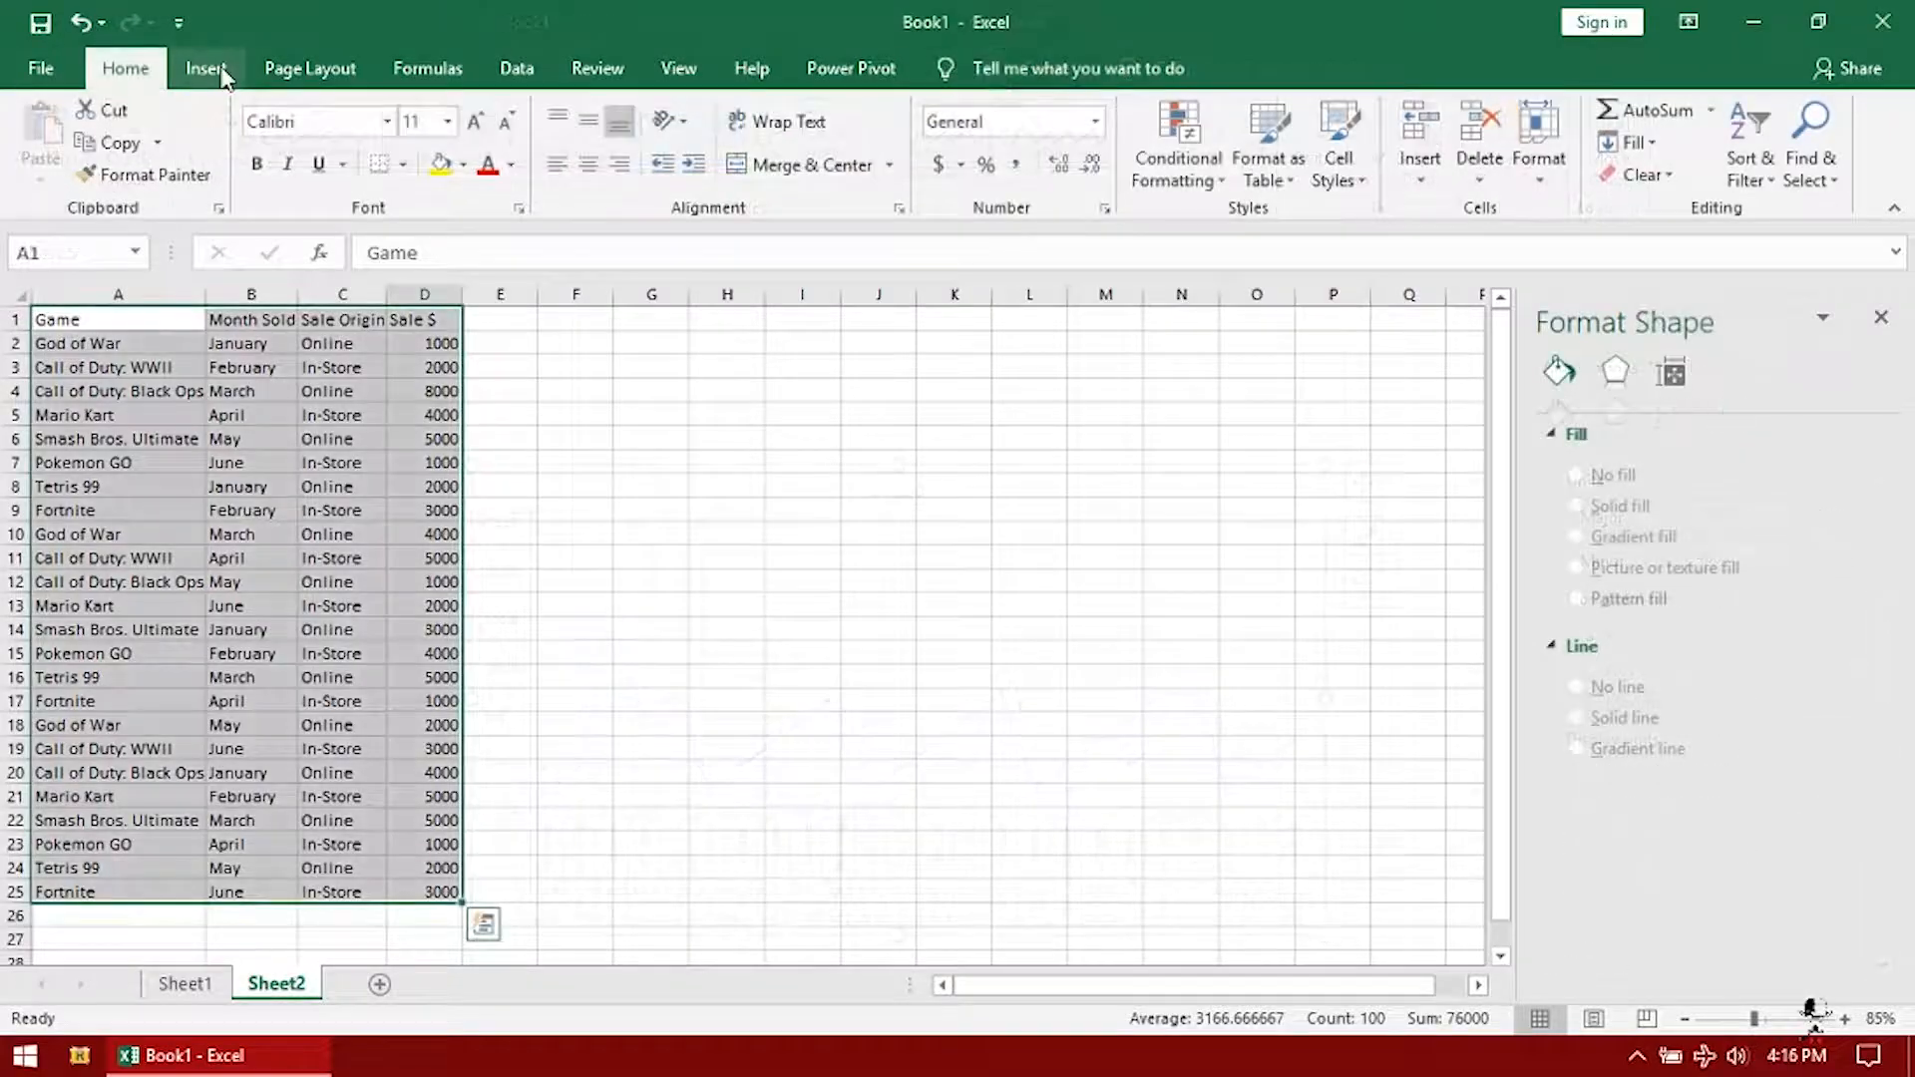
Open a 3D Maps tour for the Practice workbook and rotate the globe around North America
left_click(217, 72)
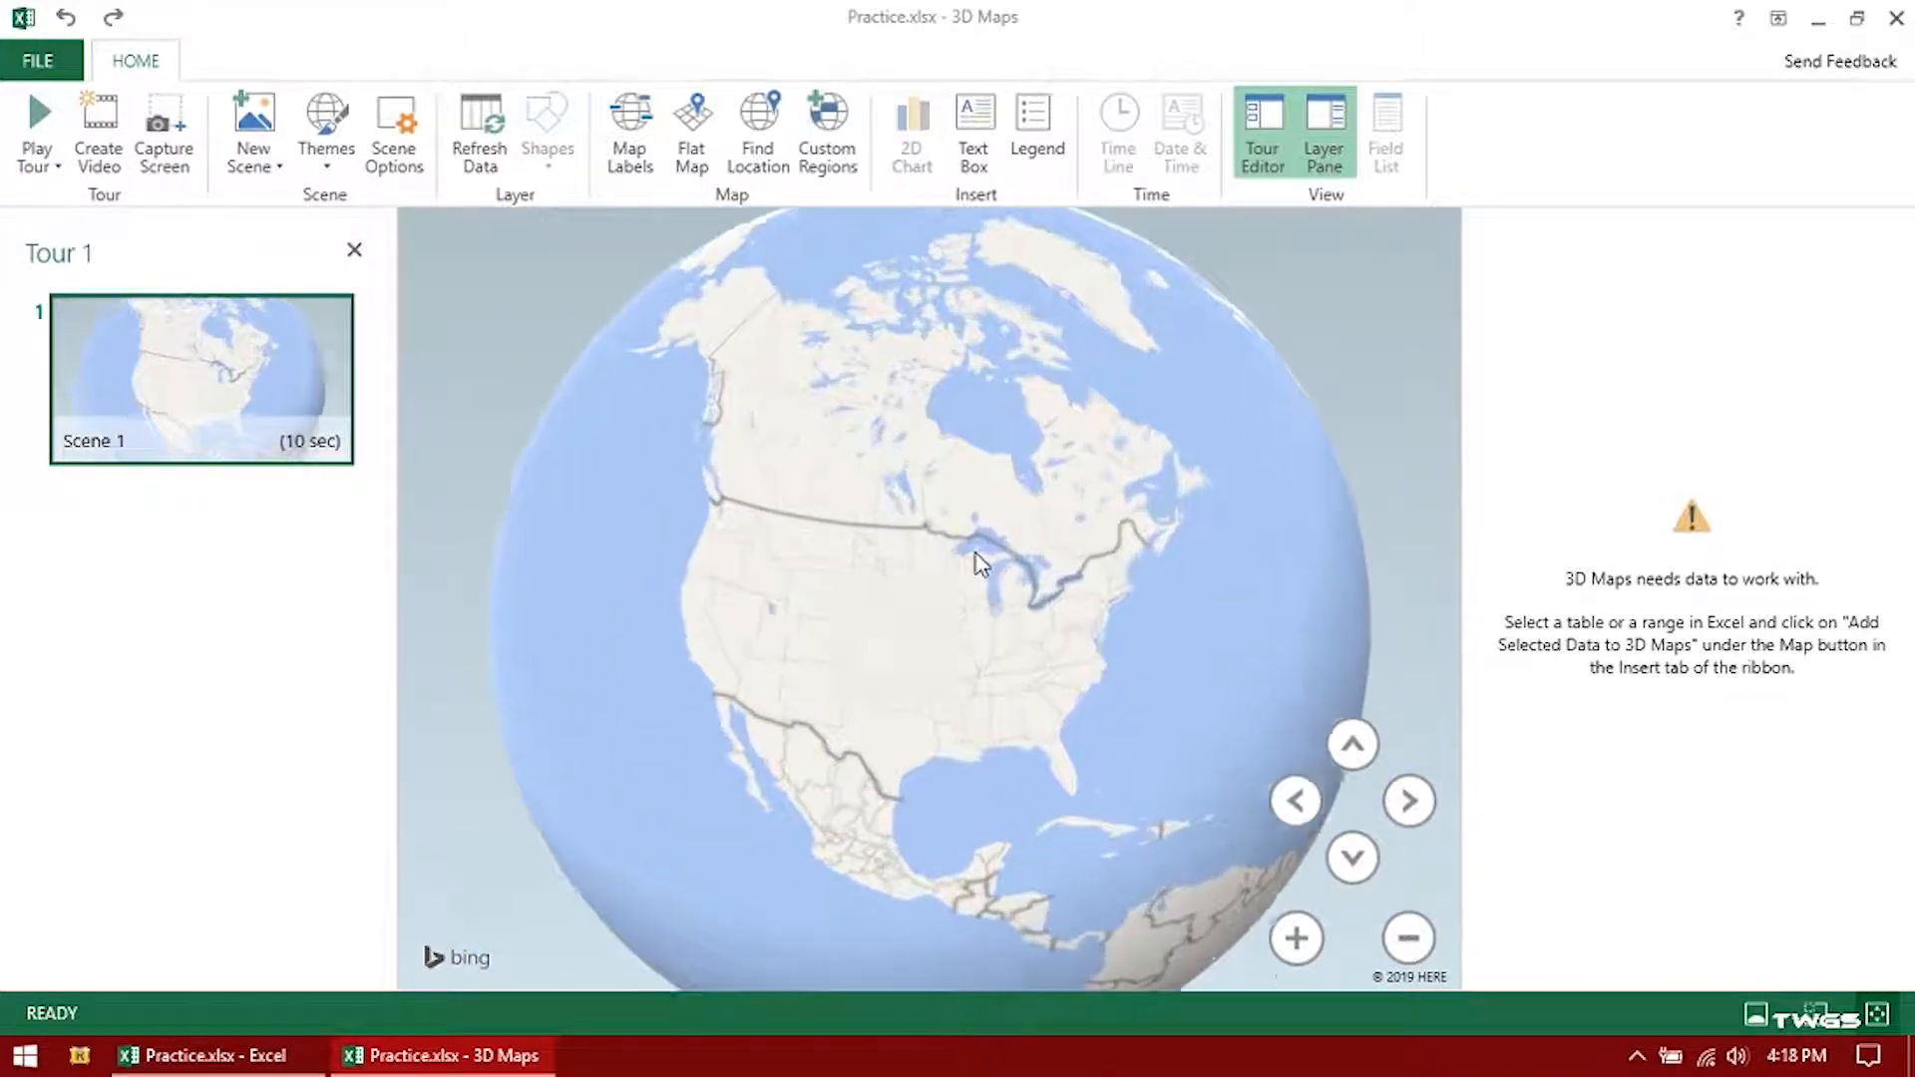
left_click_drag(1025, 644, 951, 604)
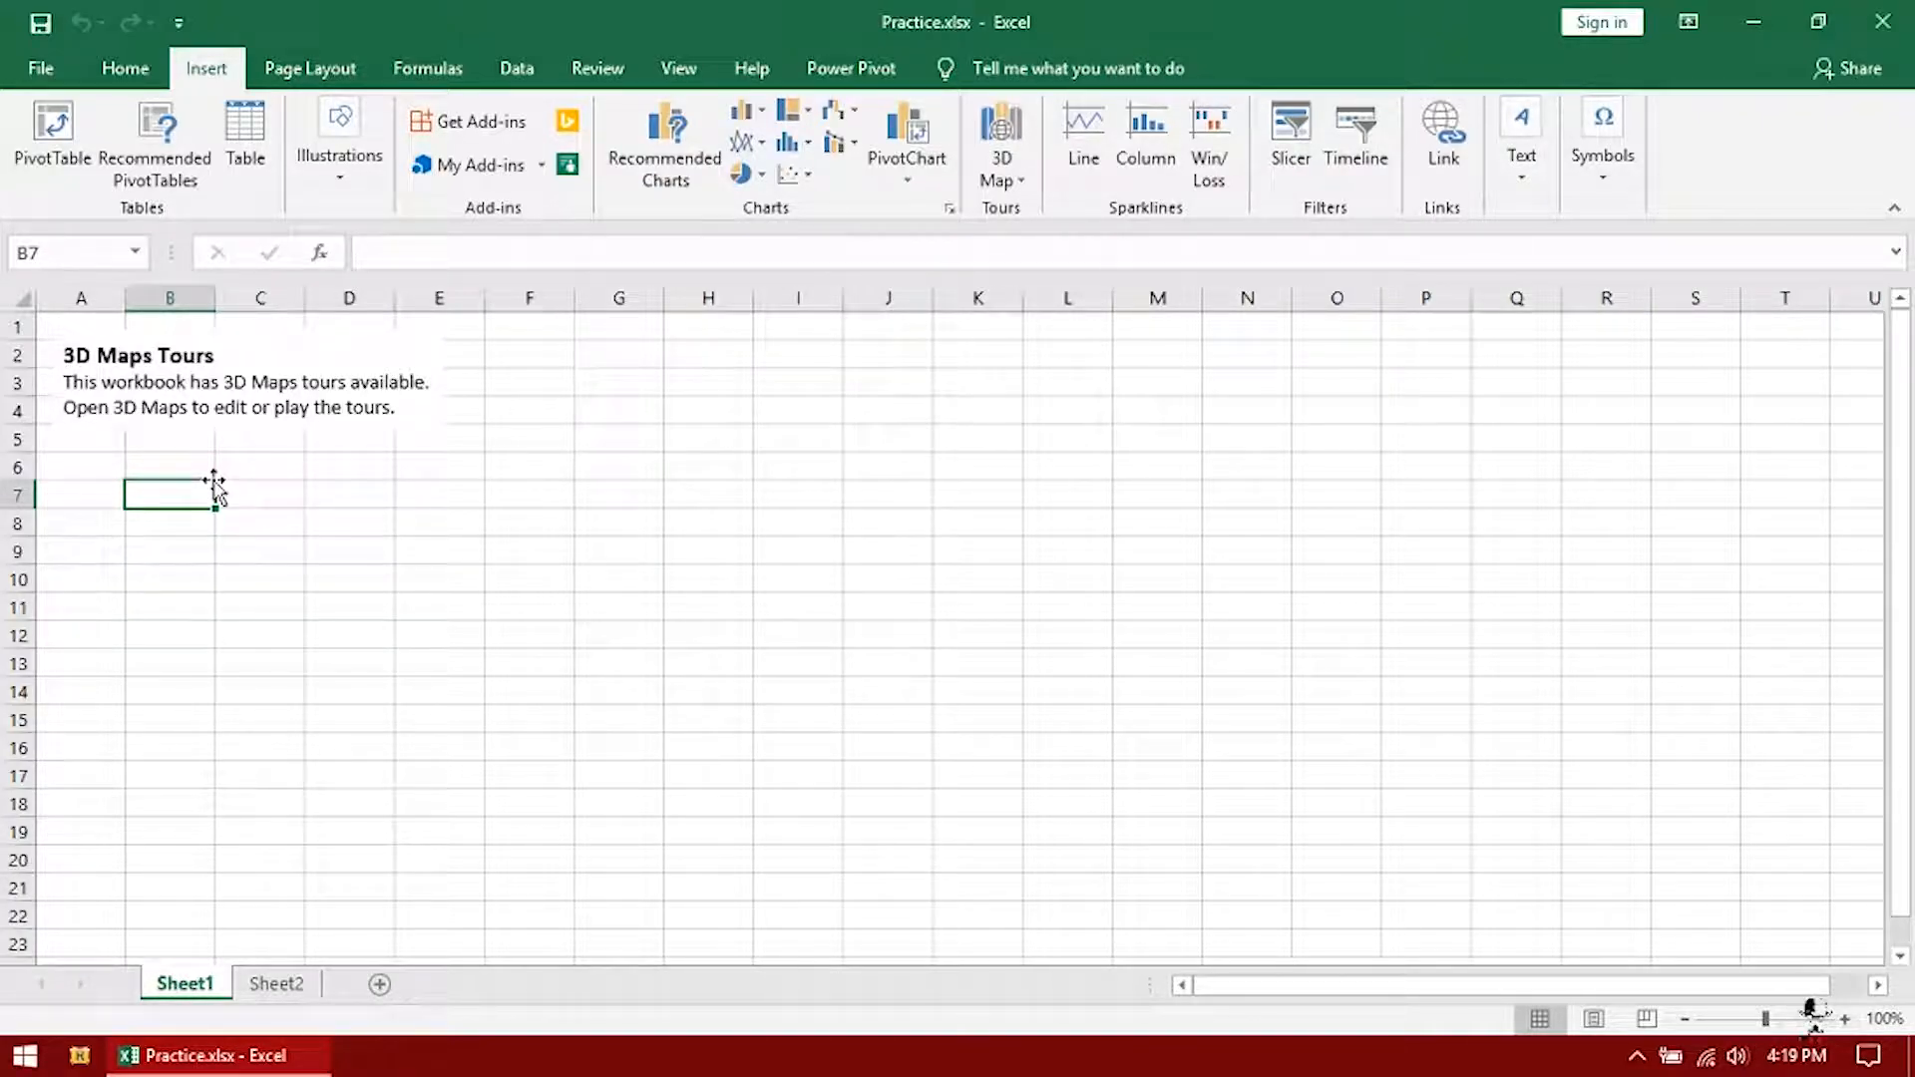
Enter United States in cell B7 of Sheet1 in the Practice workbook
type("United States")
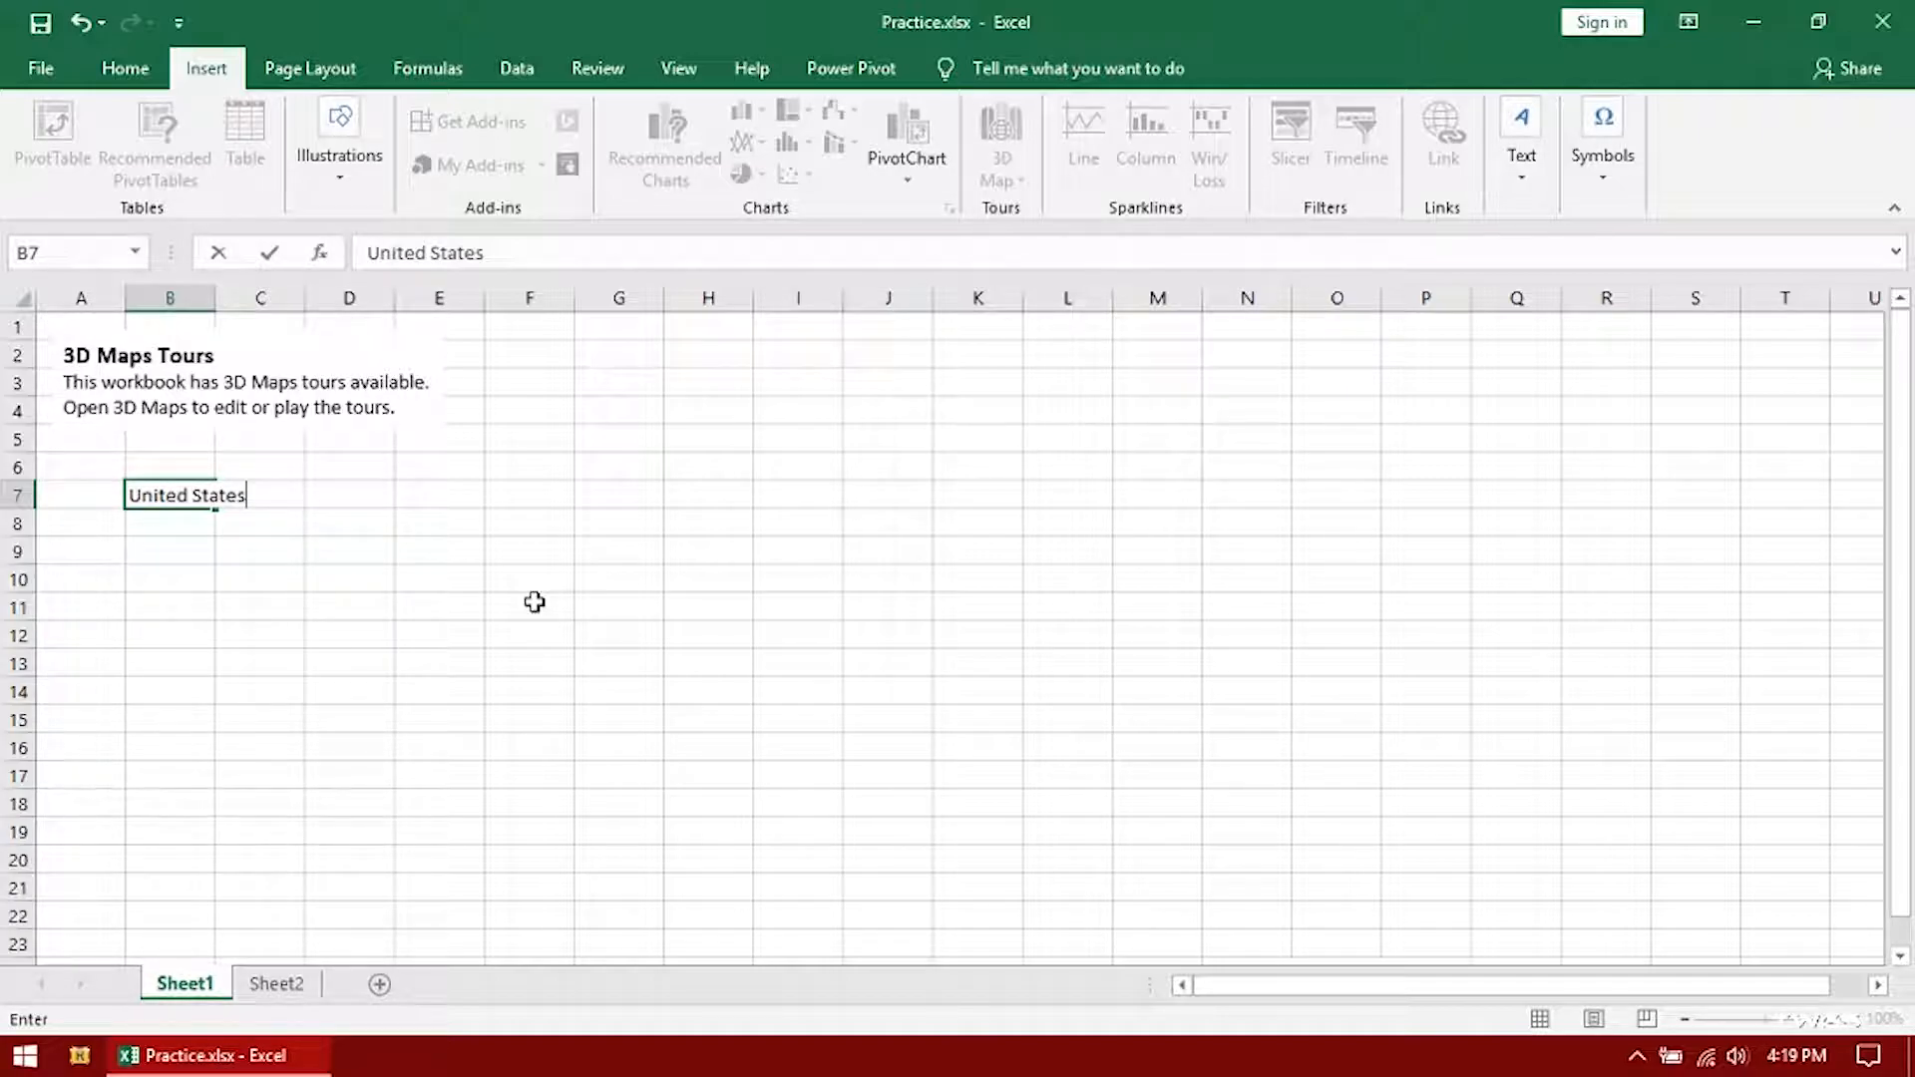
key("Return")
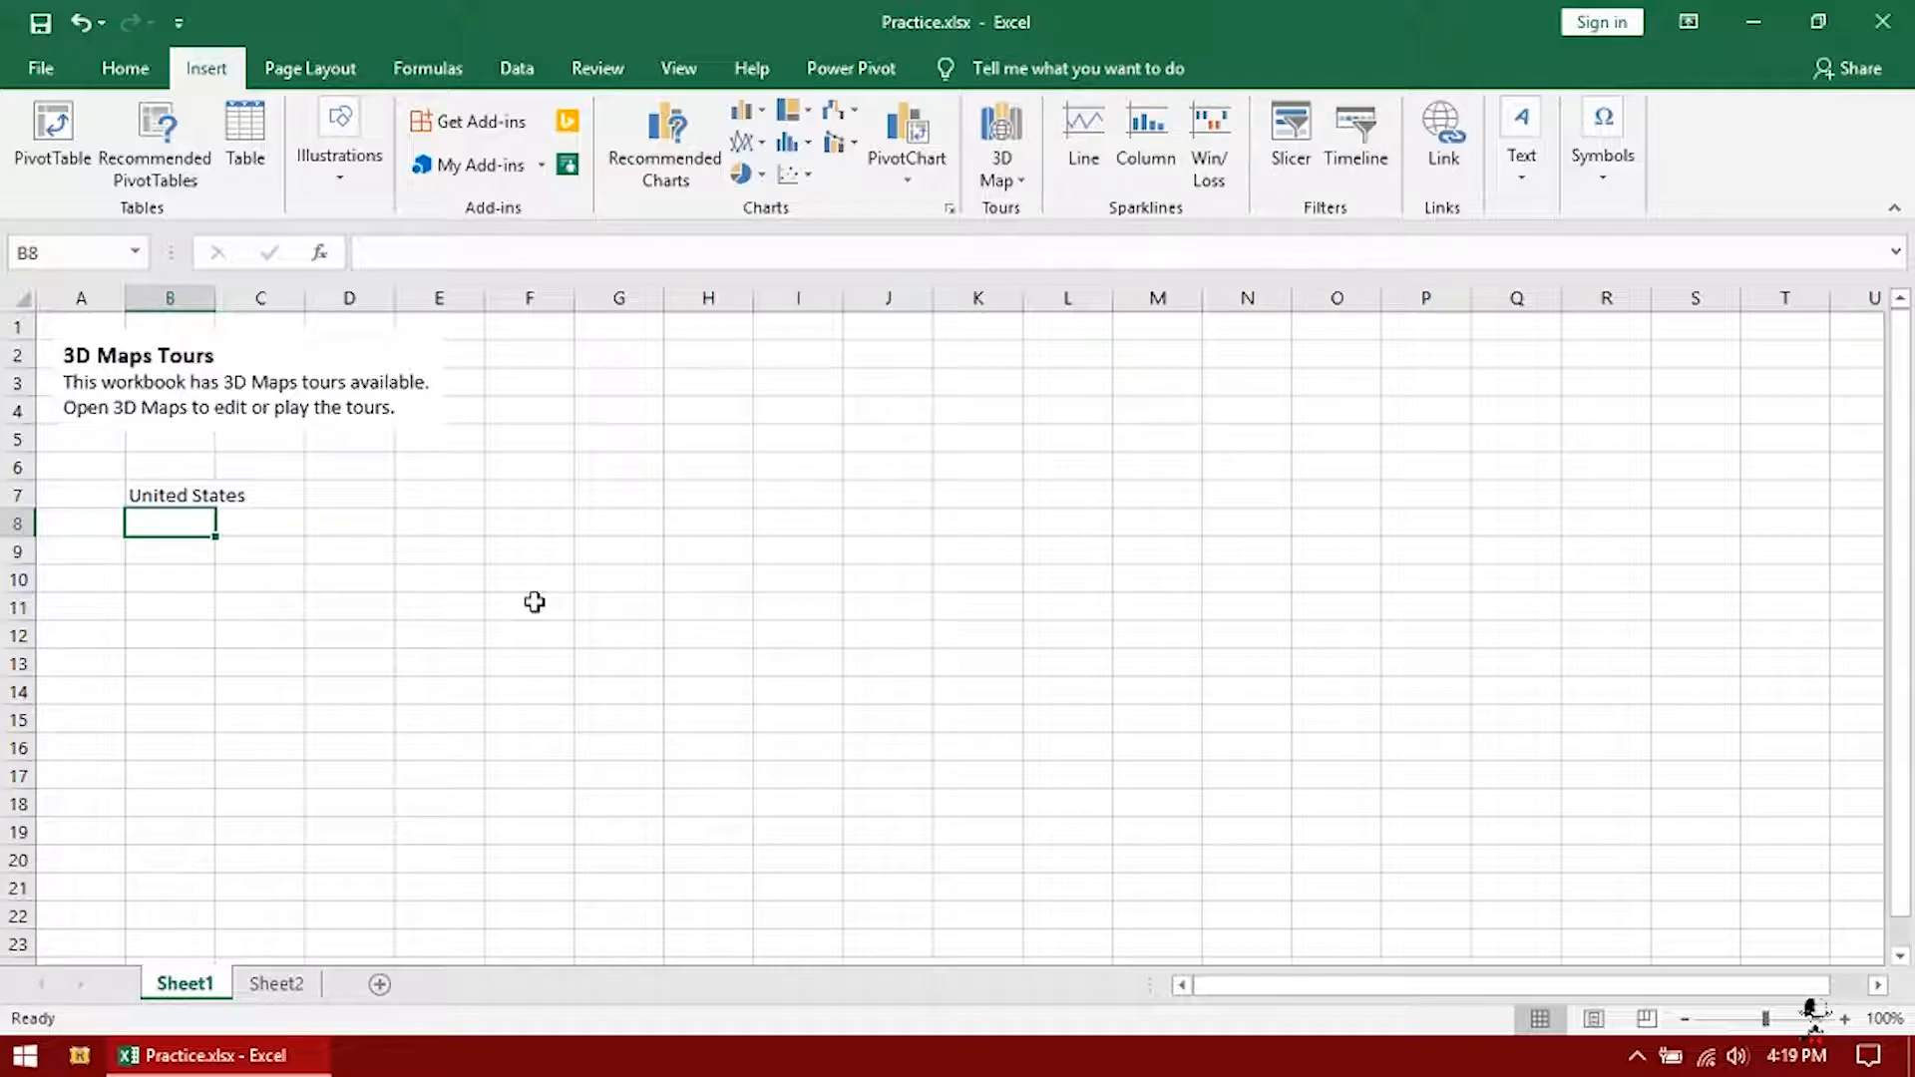
Complete the Location list with United Kingdom, China and Japan, and add a Sales column with 1000, 2000, 3000 and 4000
type("United Kingdom")
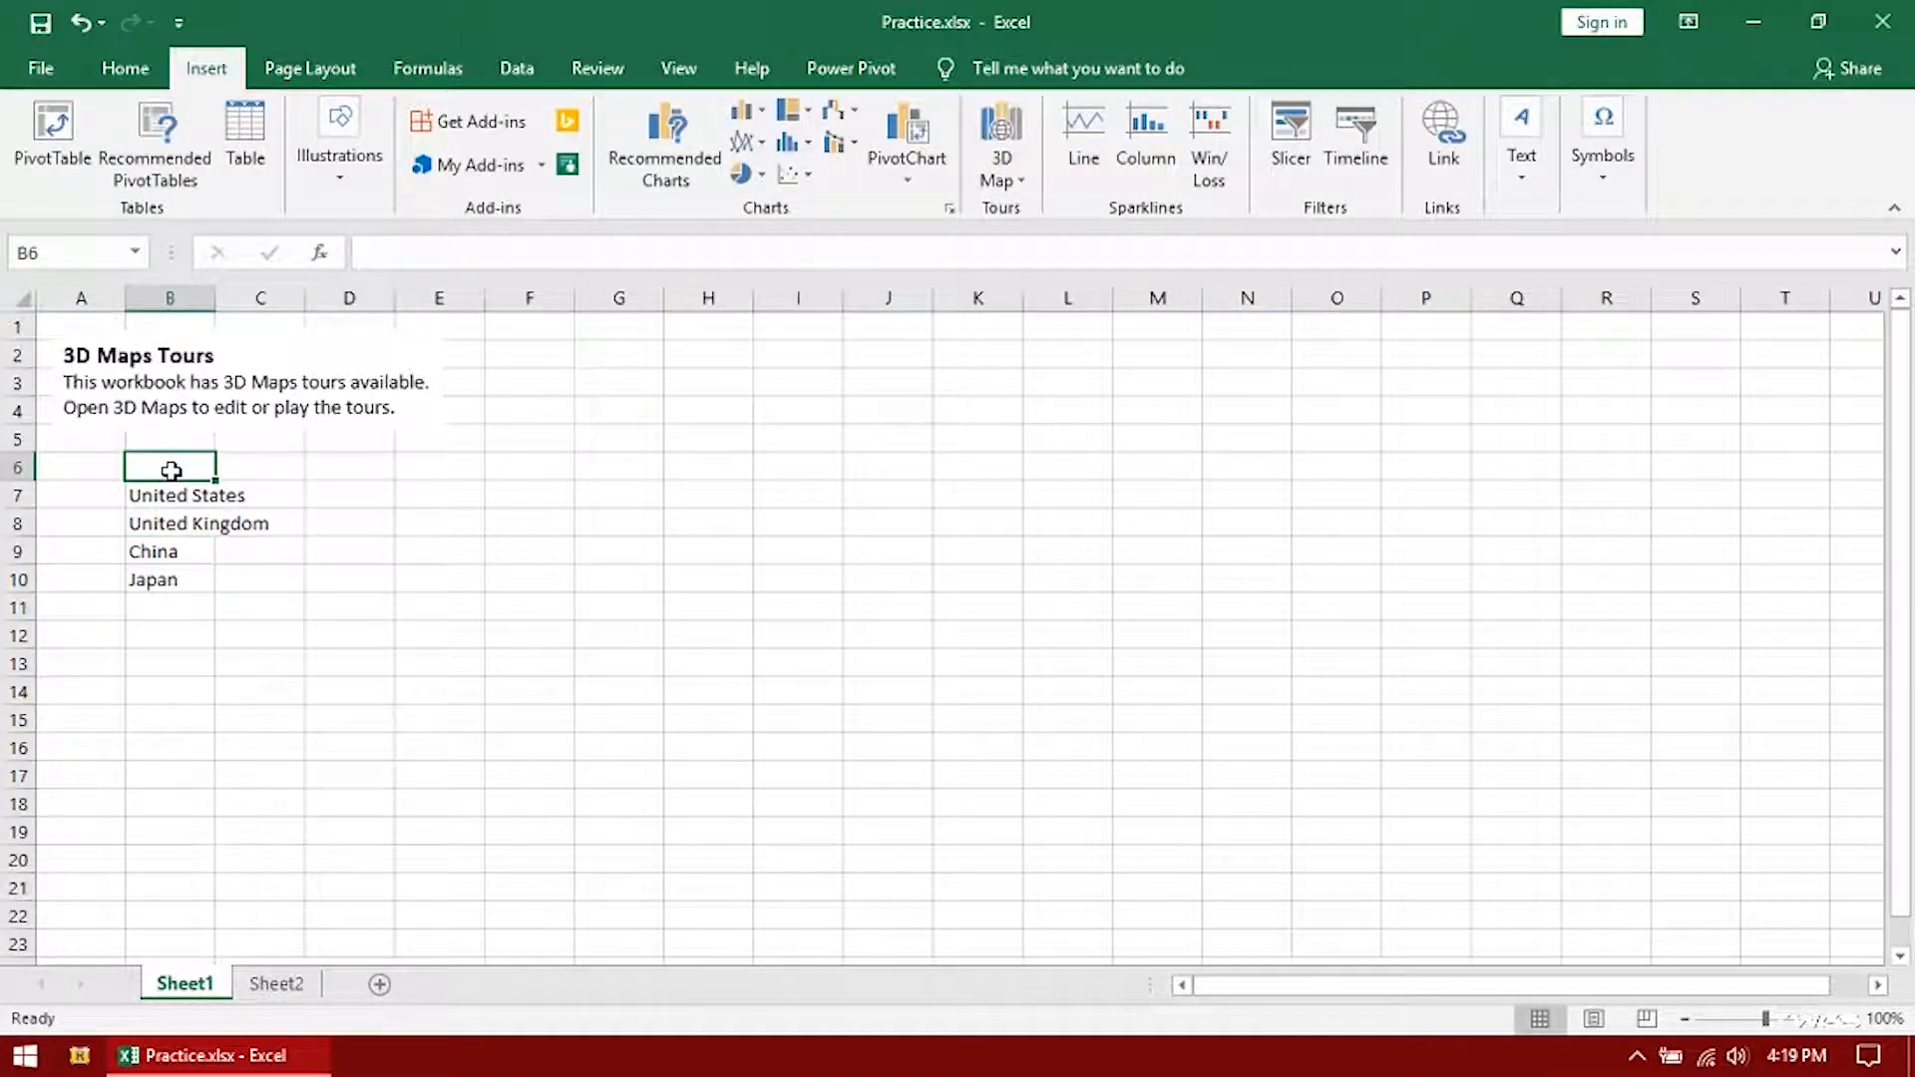
type("Location")
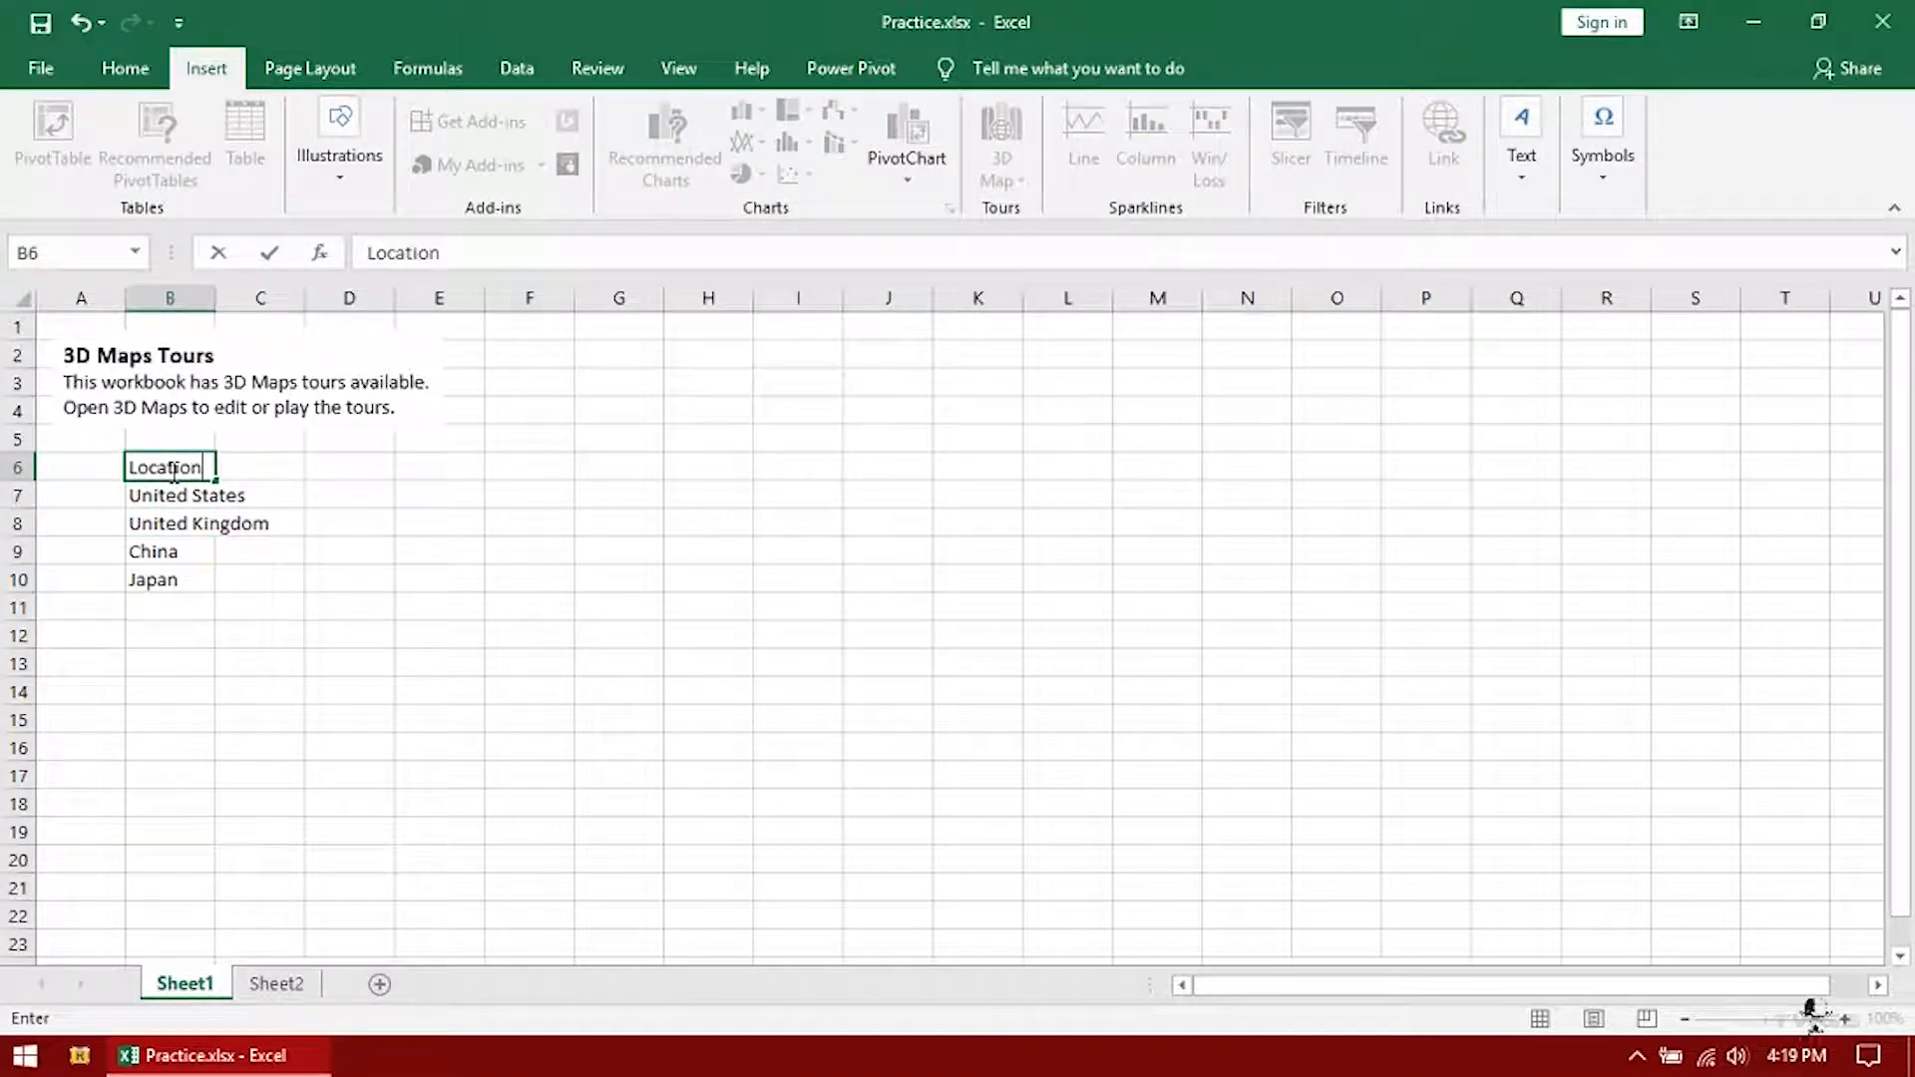
left_click(276, 471)
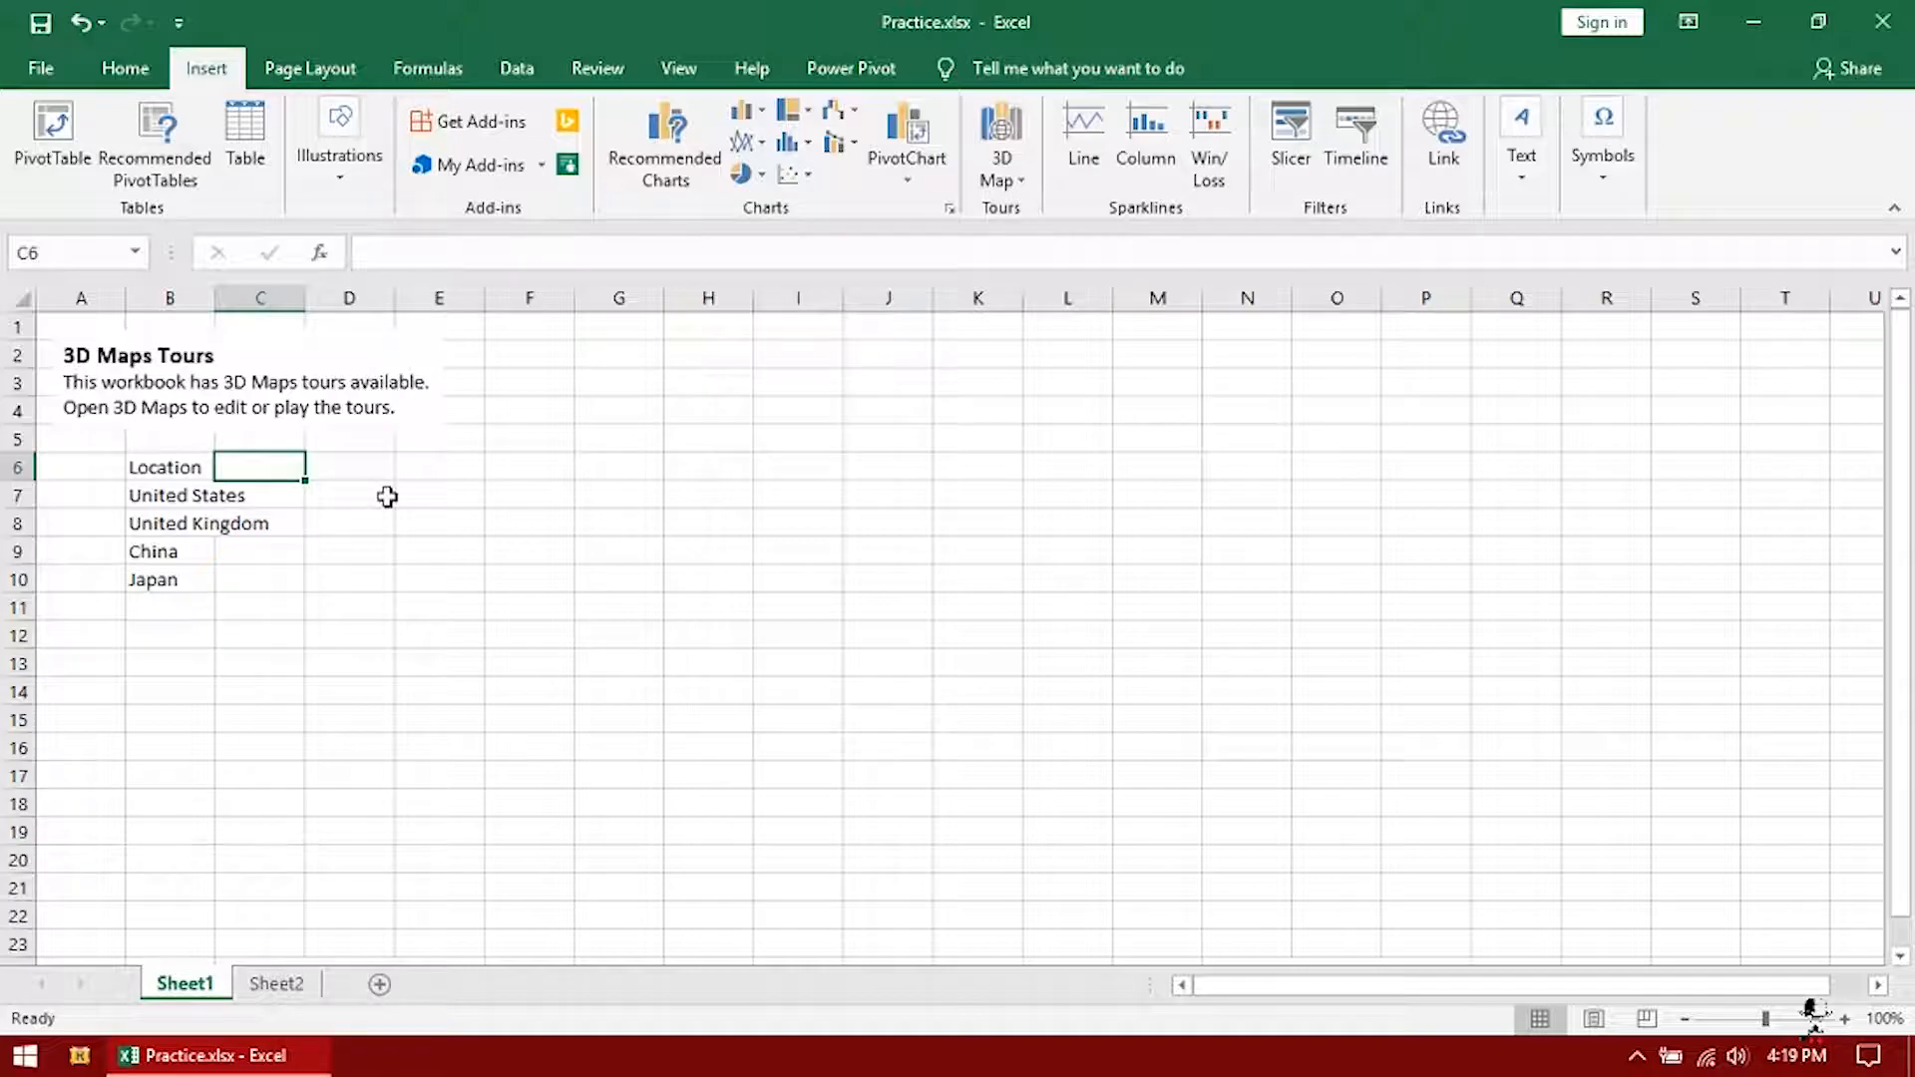
key("Return")
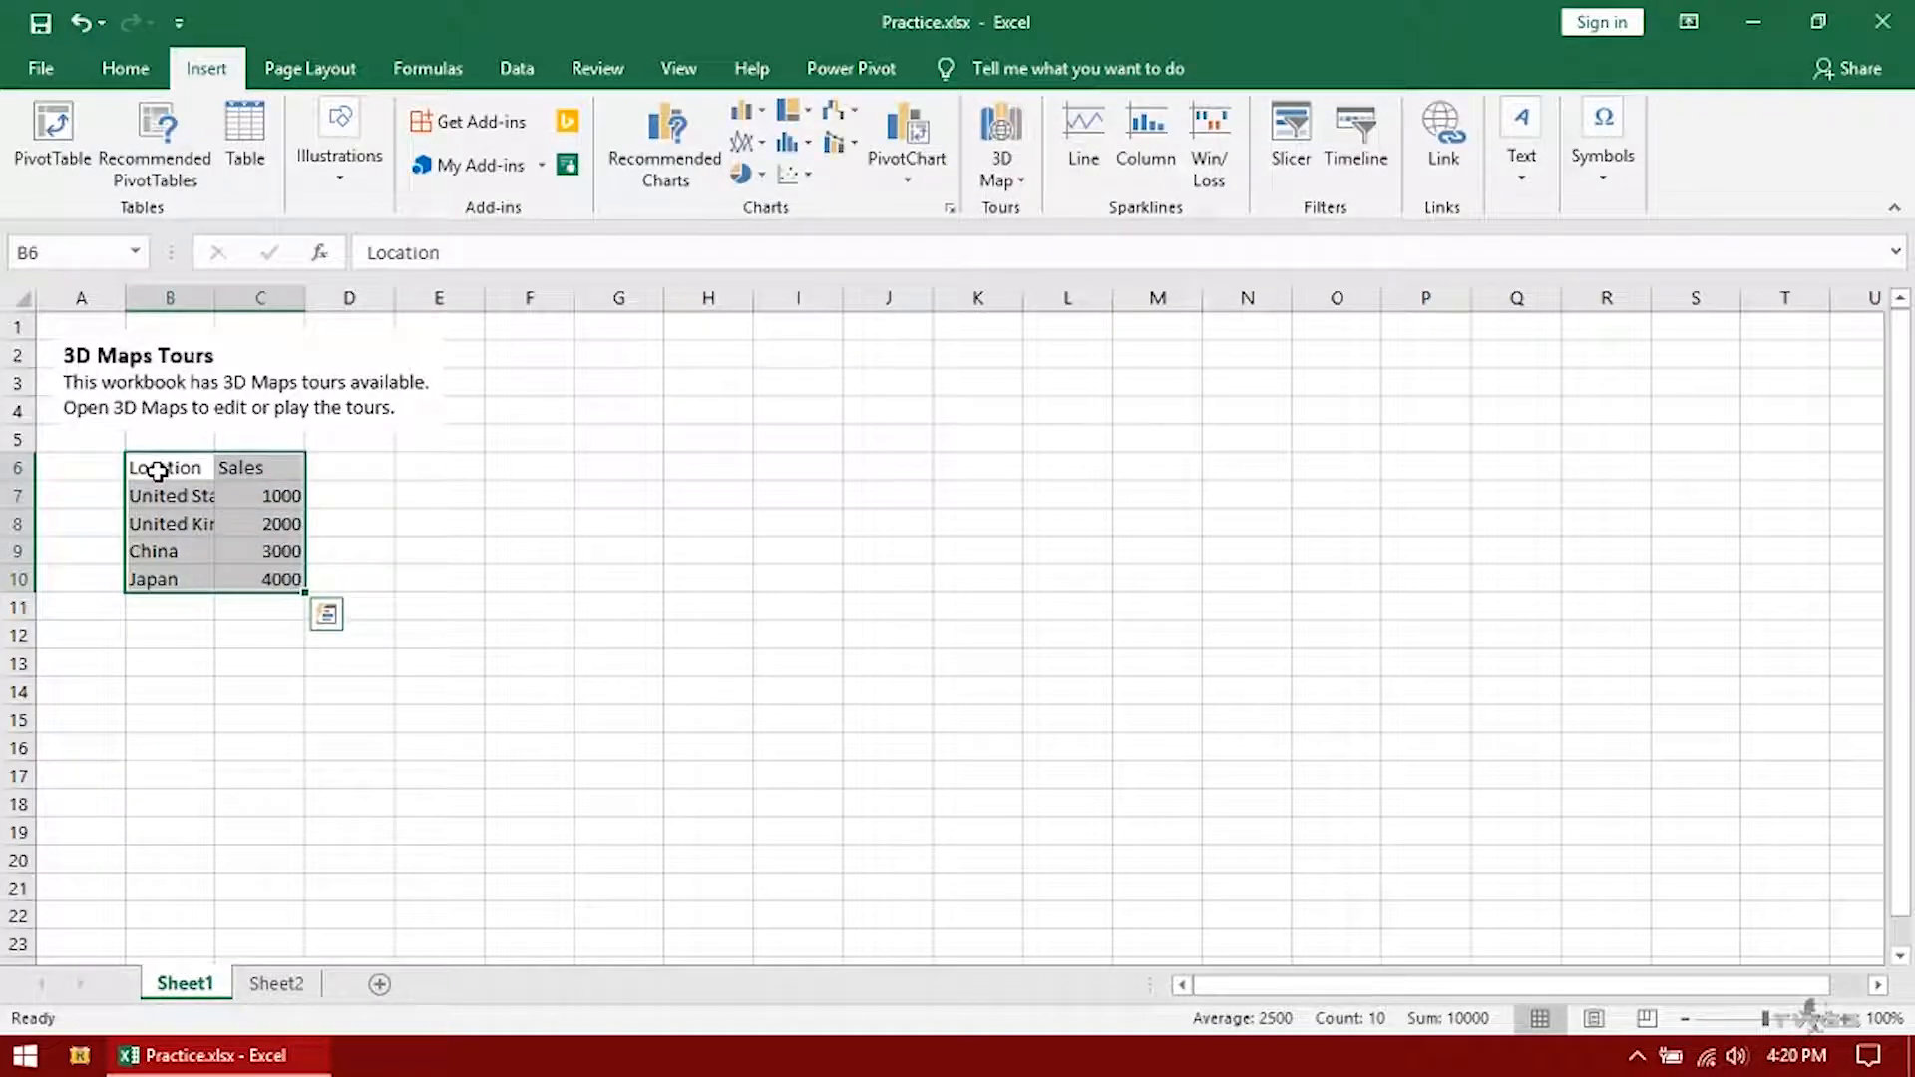
Convert the Location and Sales data in B6:C10 into a table with headers
left_click(142, 468)
left_click_drag(166, 467, 284, 580)
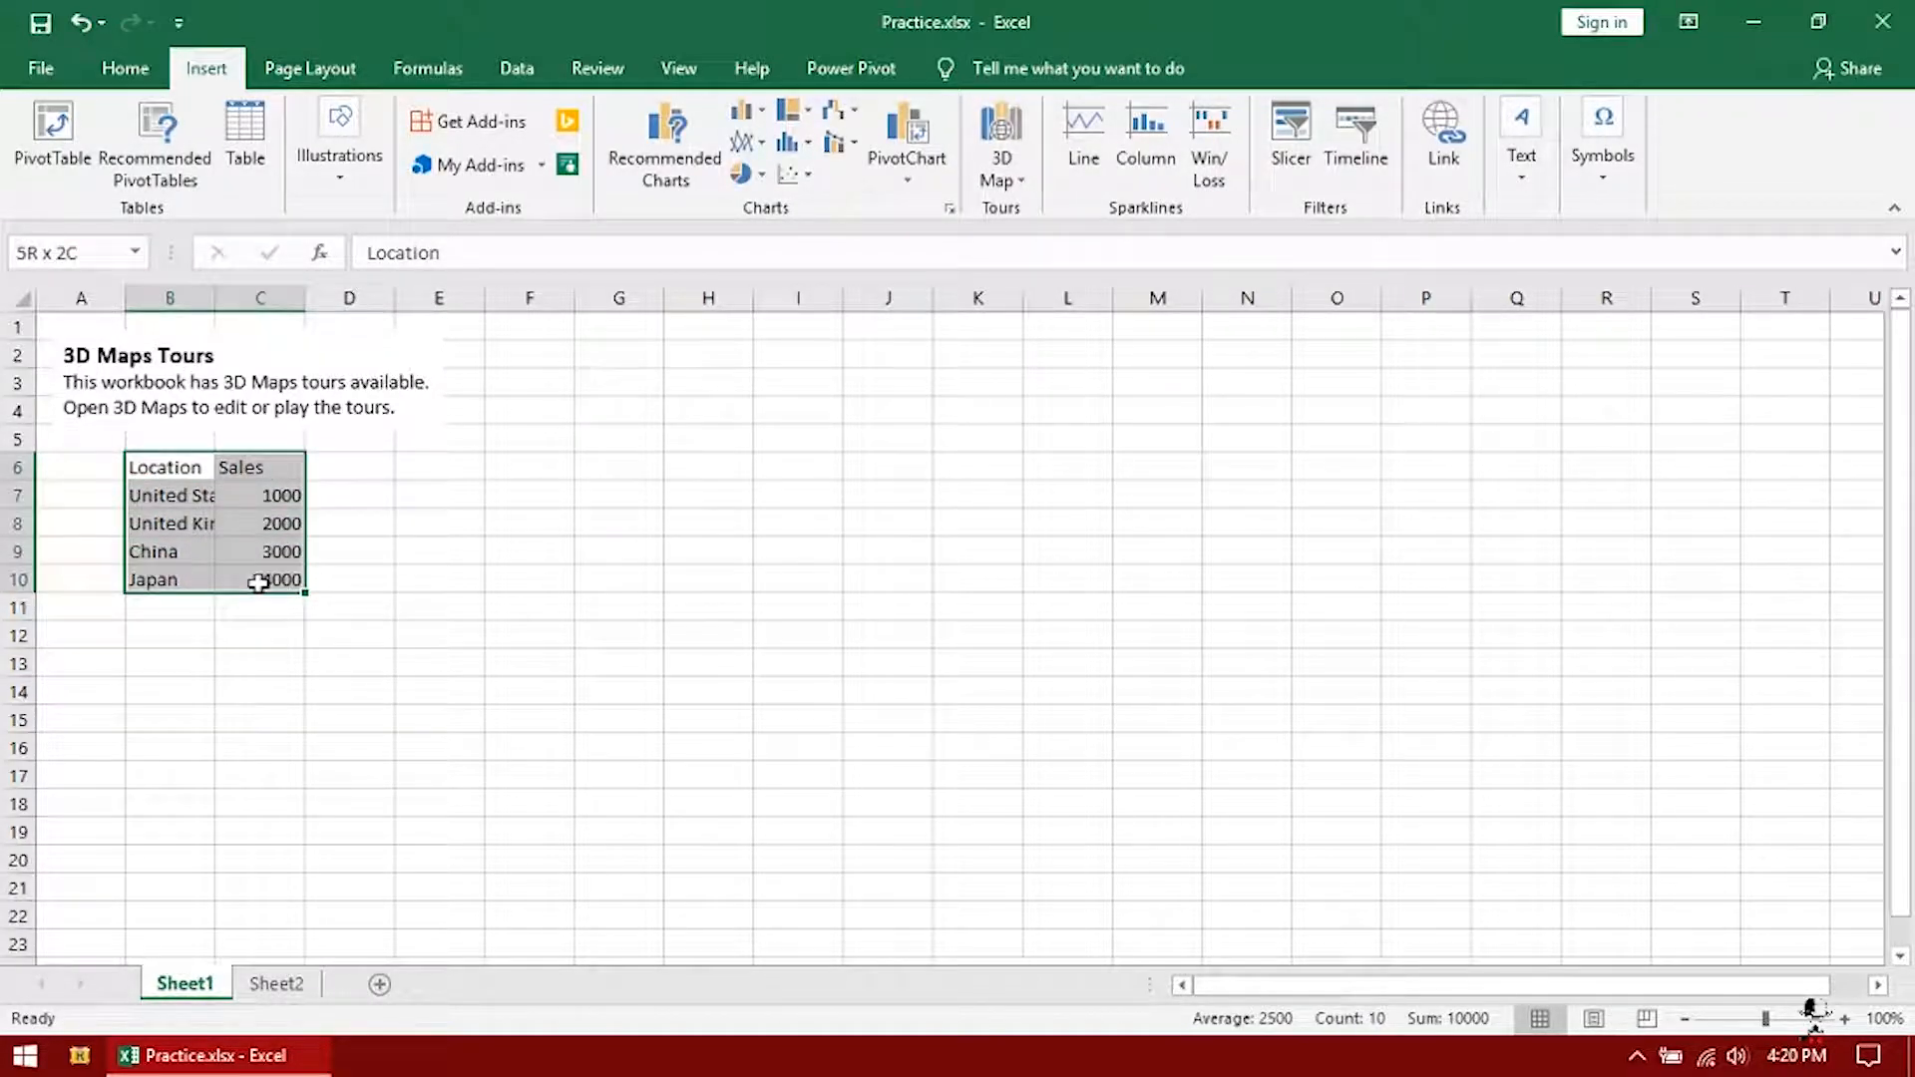
left_click(244, 139)
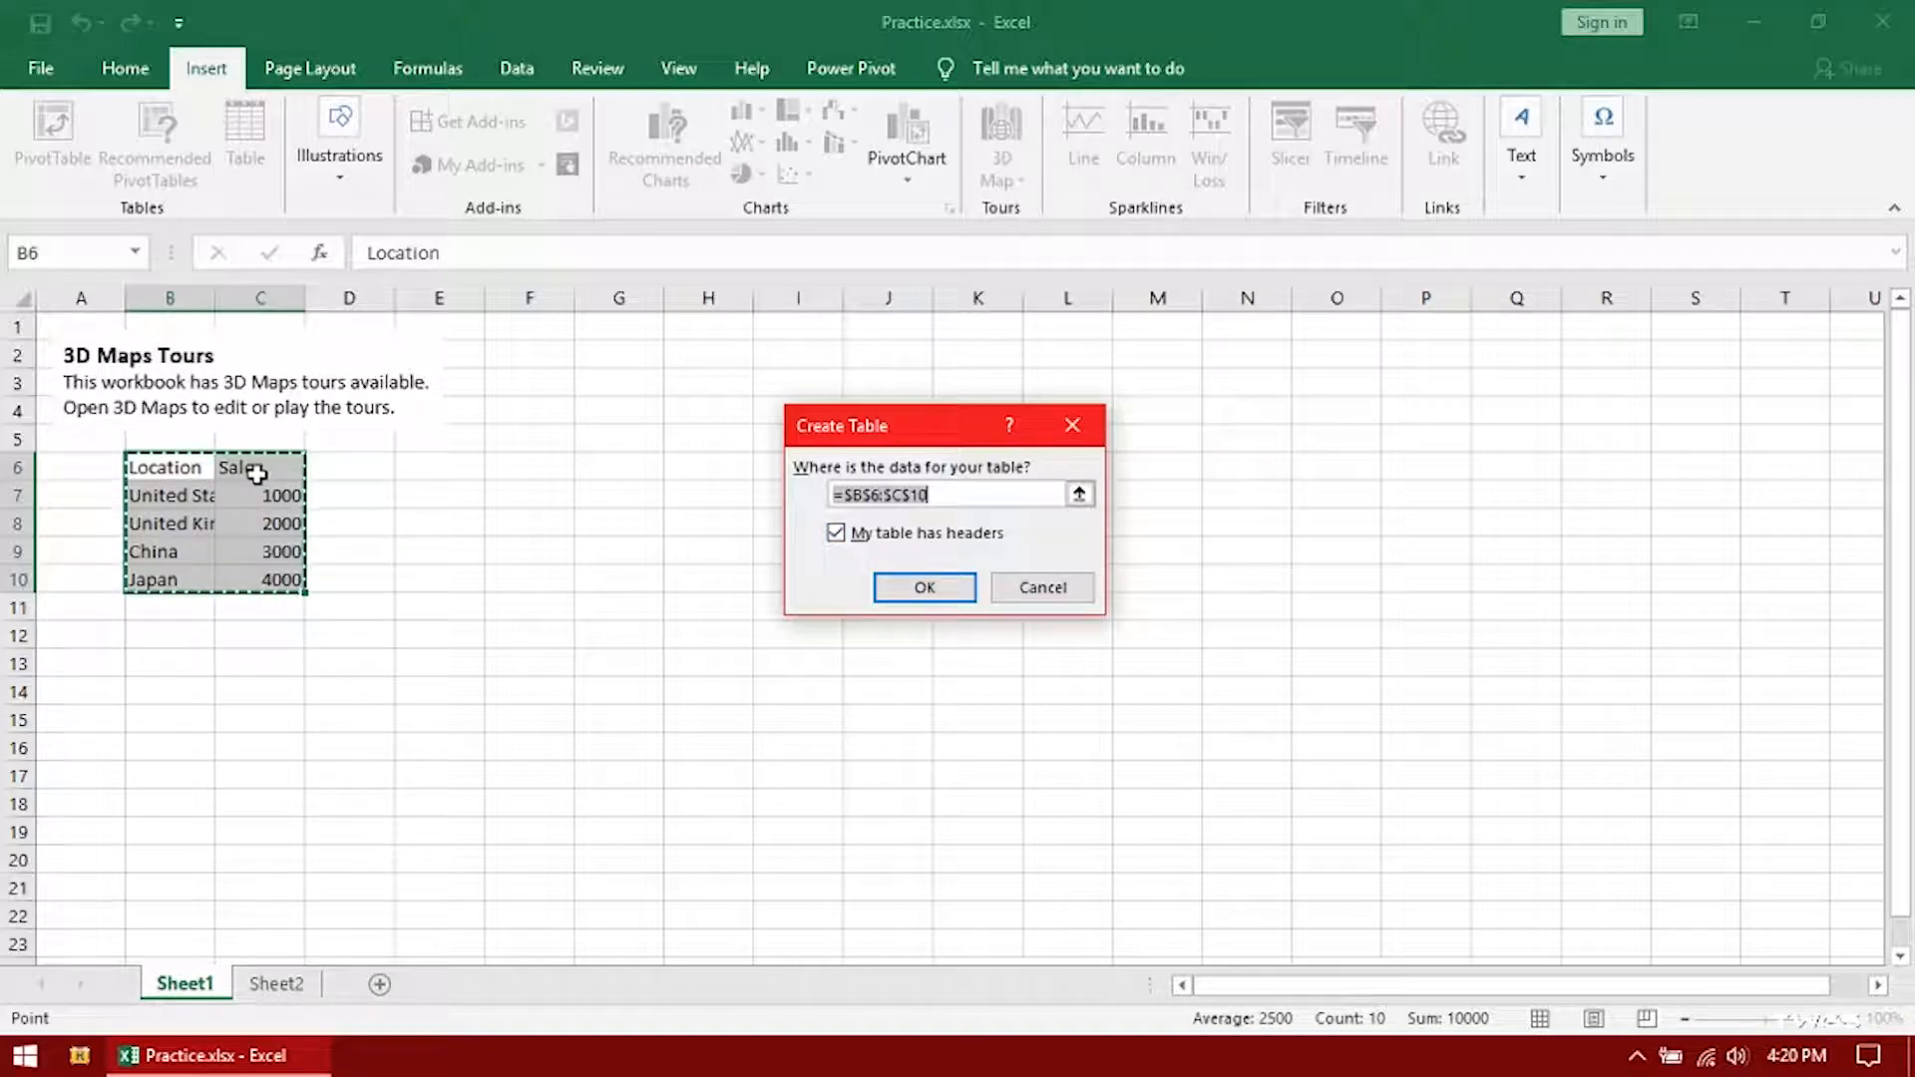
left_click(901, 596)
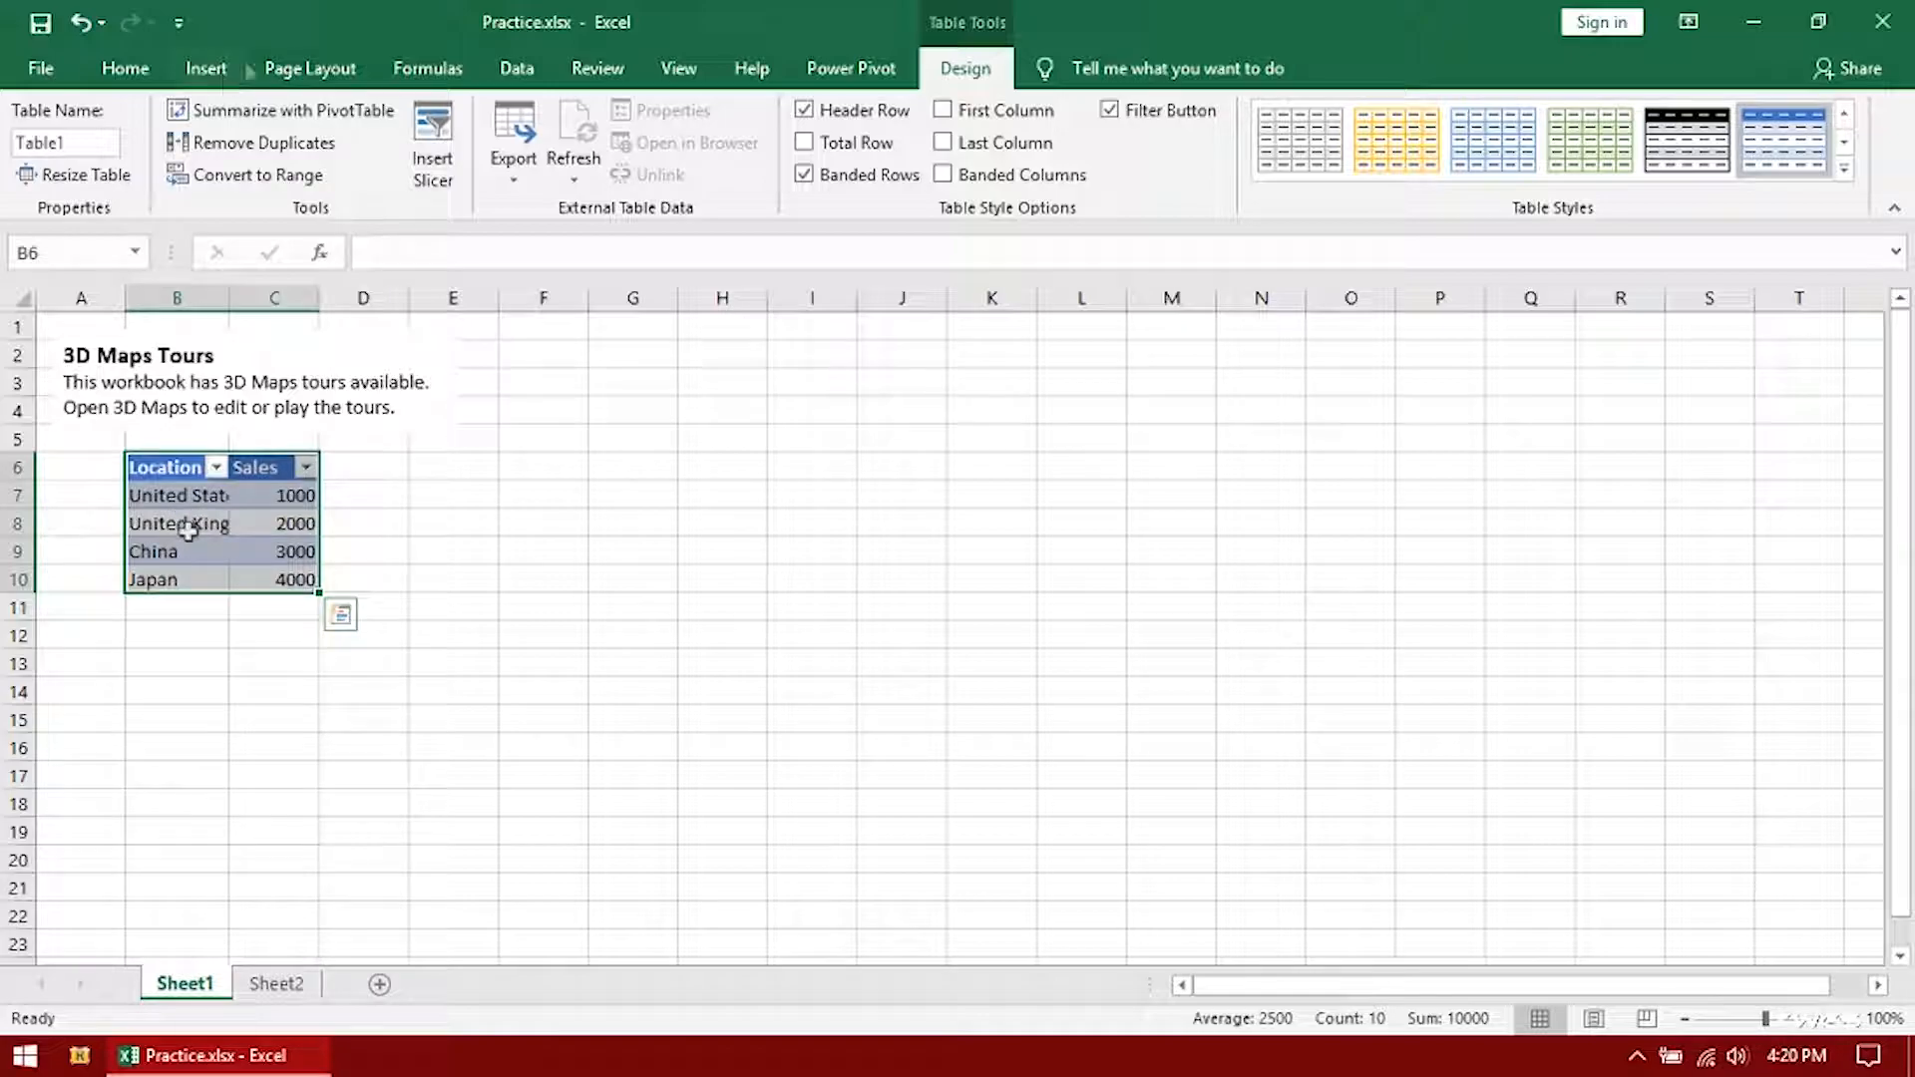
Open 3D Maps for the workbook and rotate the globe around North America
left_click(205, 70)
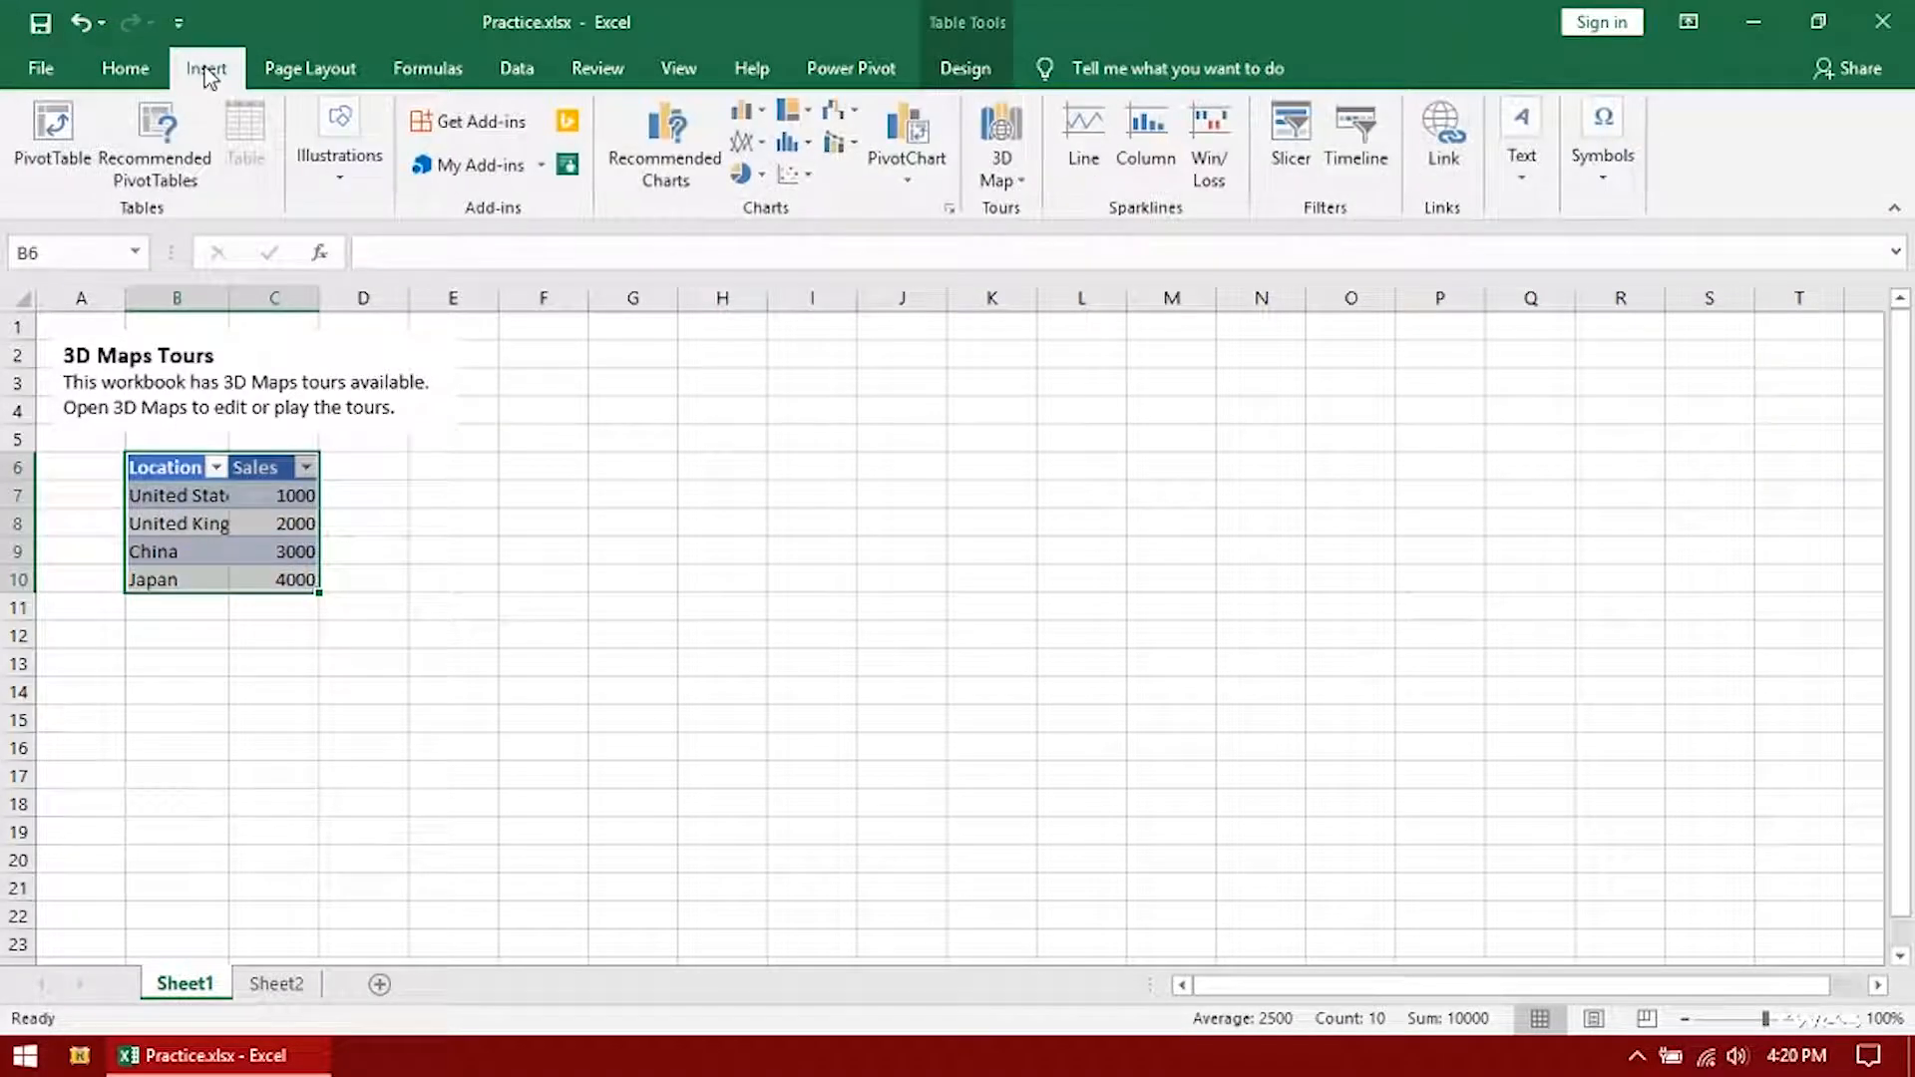
left_click(1015, 185)
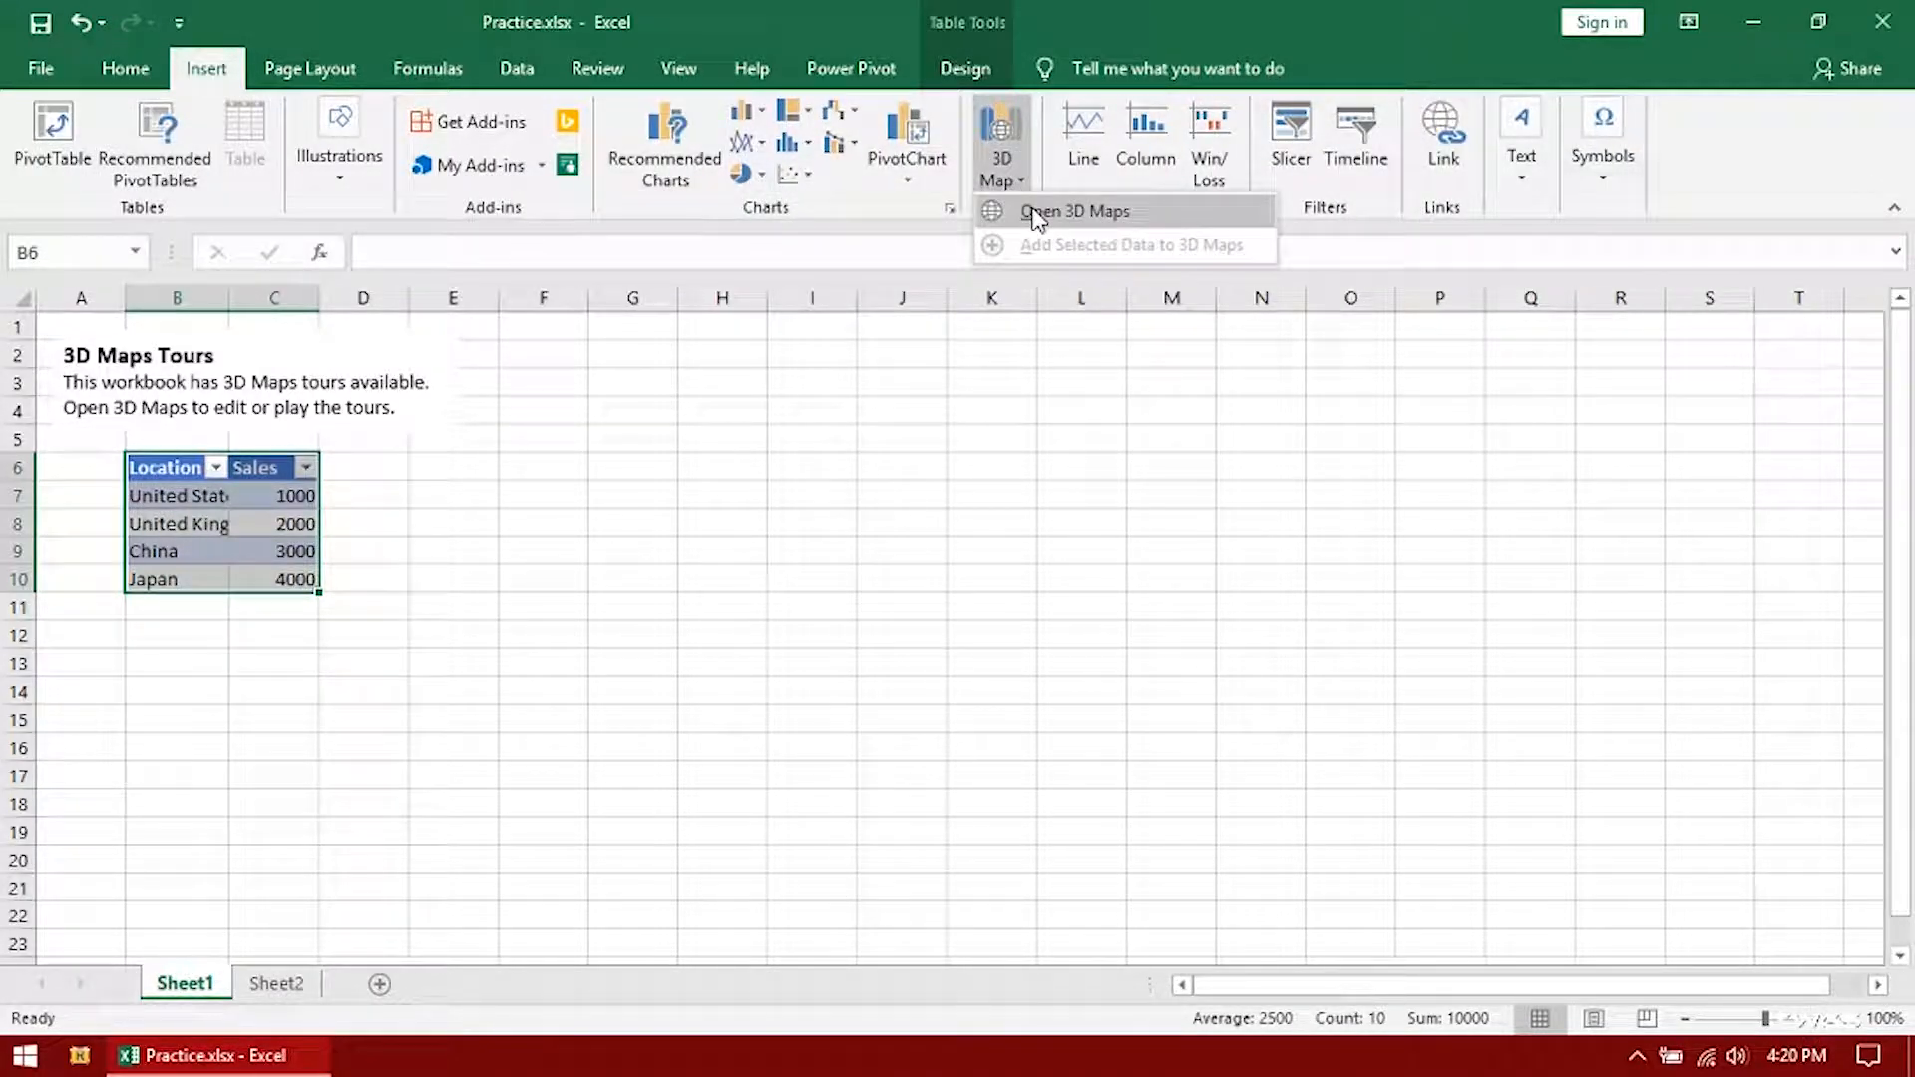
left_click(1037, 213)
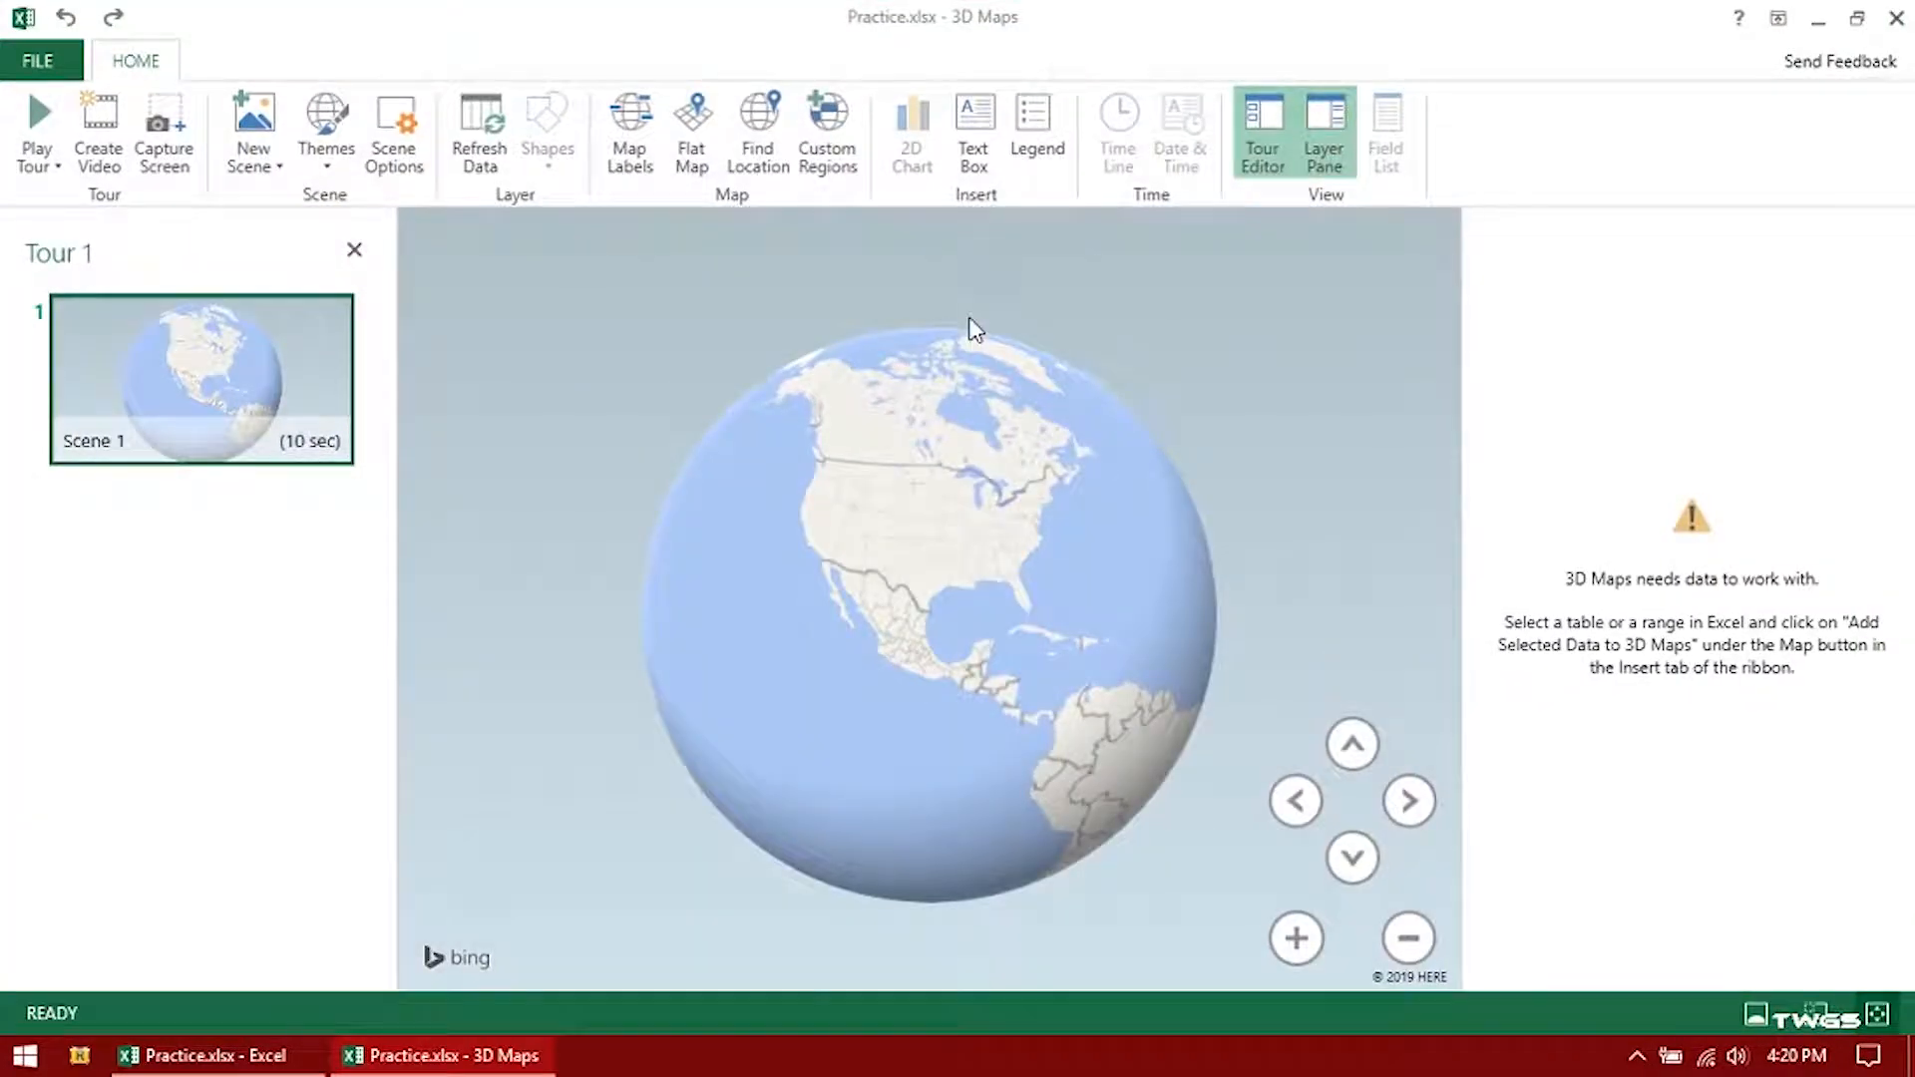
left_click_drag(974, 330, 898, 542)
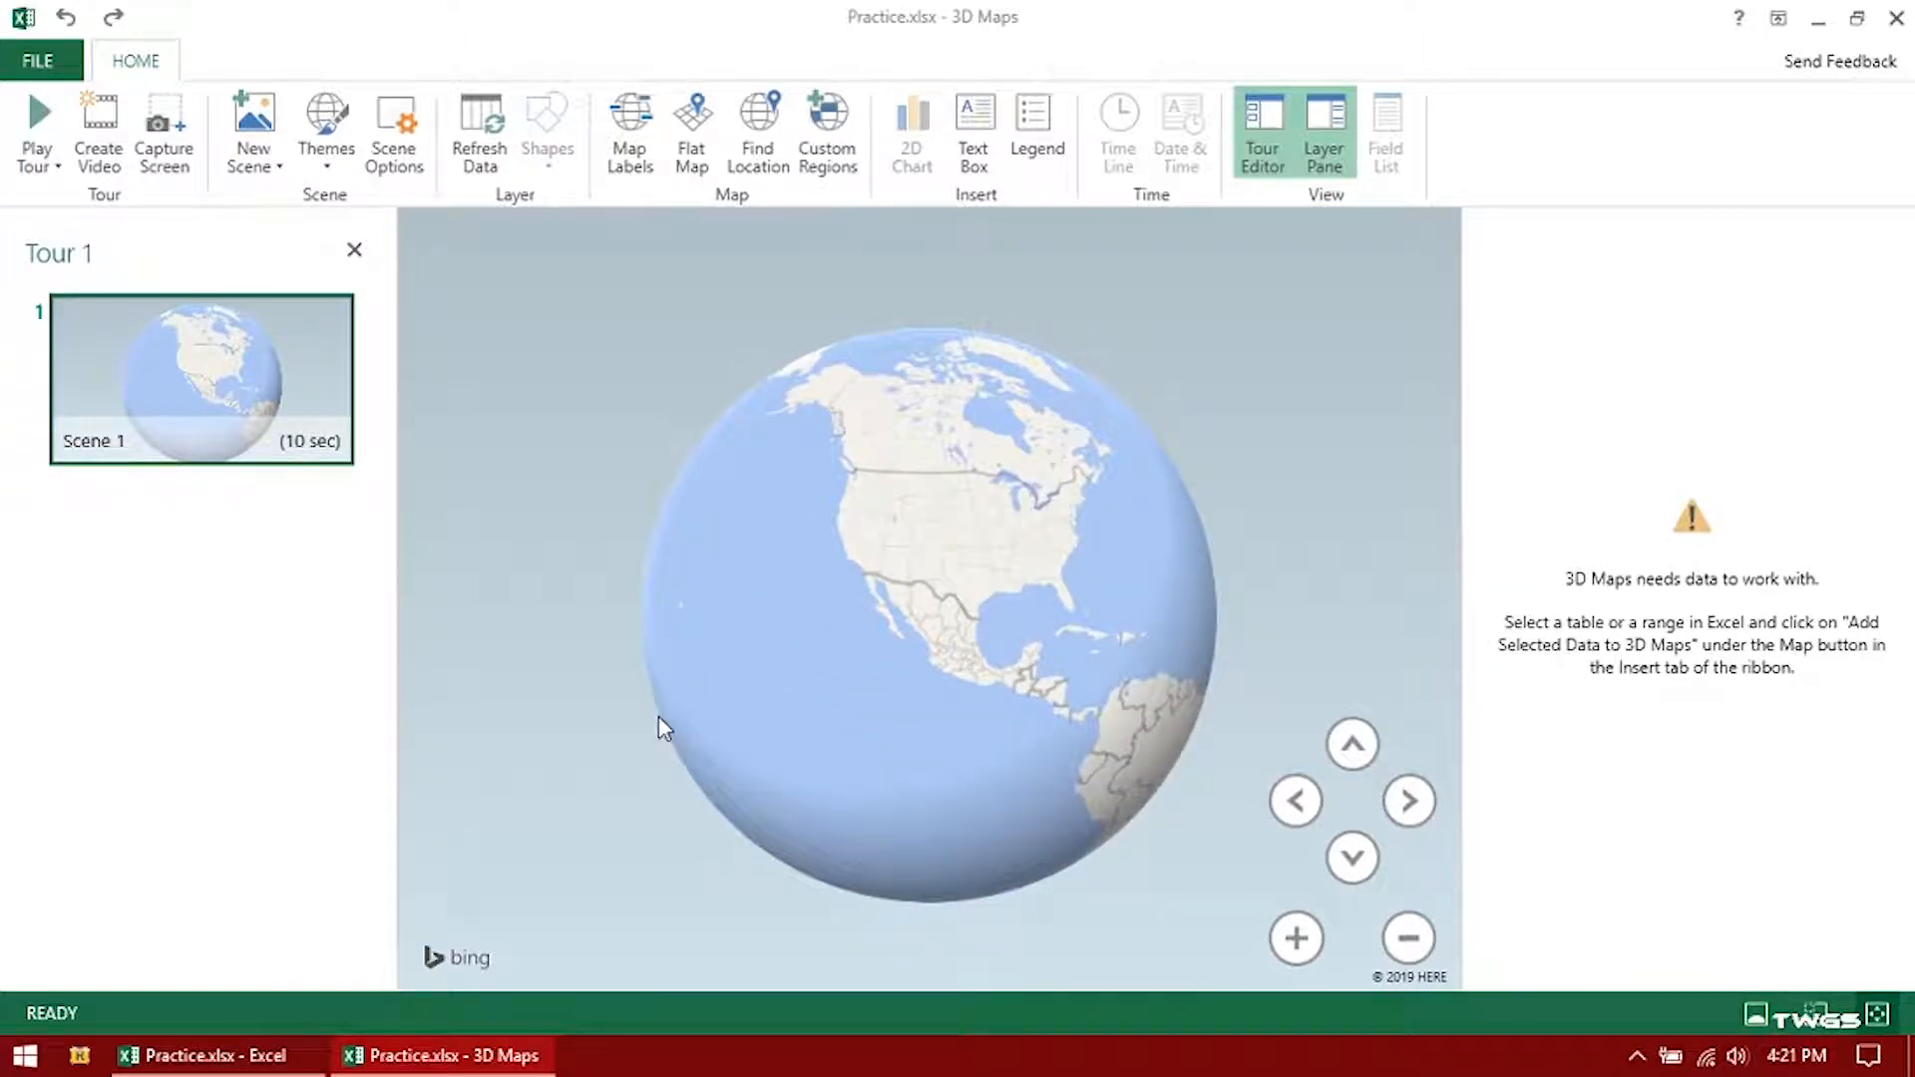
Return to the Practice workbook in Excel and add the selected Location and Sales table to 3D Maps
left_click(199, 1056)
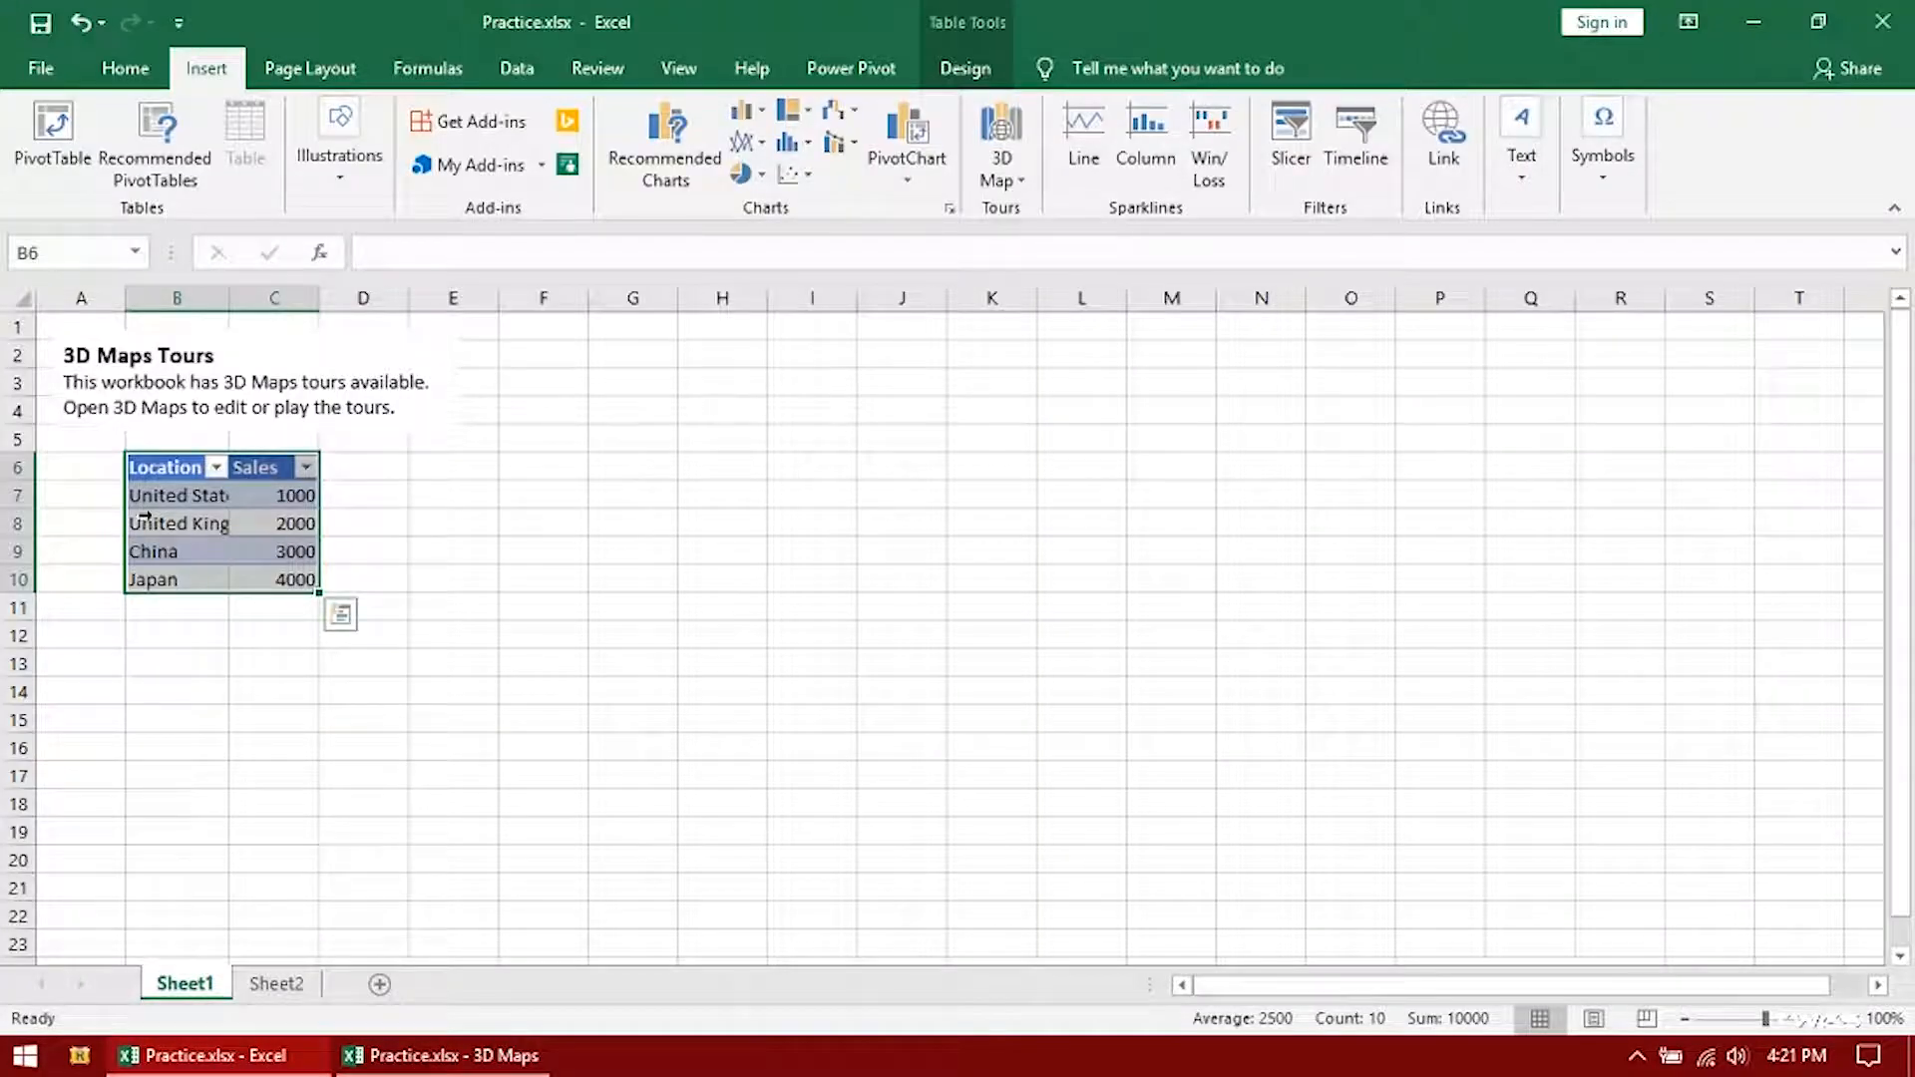
left_click(1018, 182)
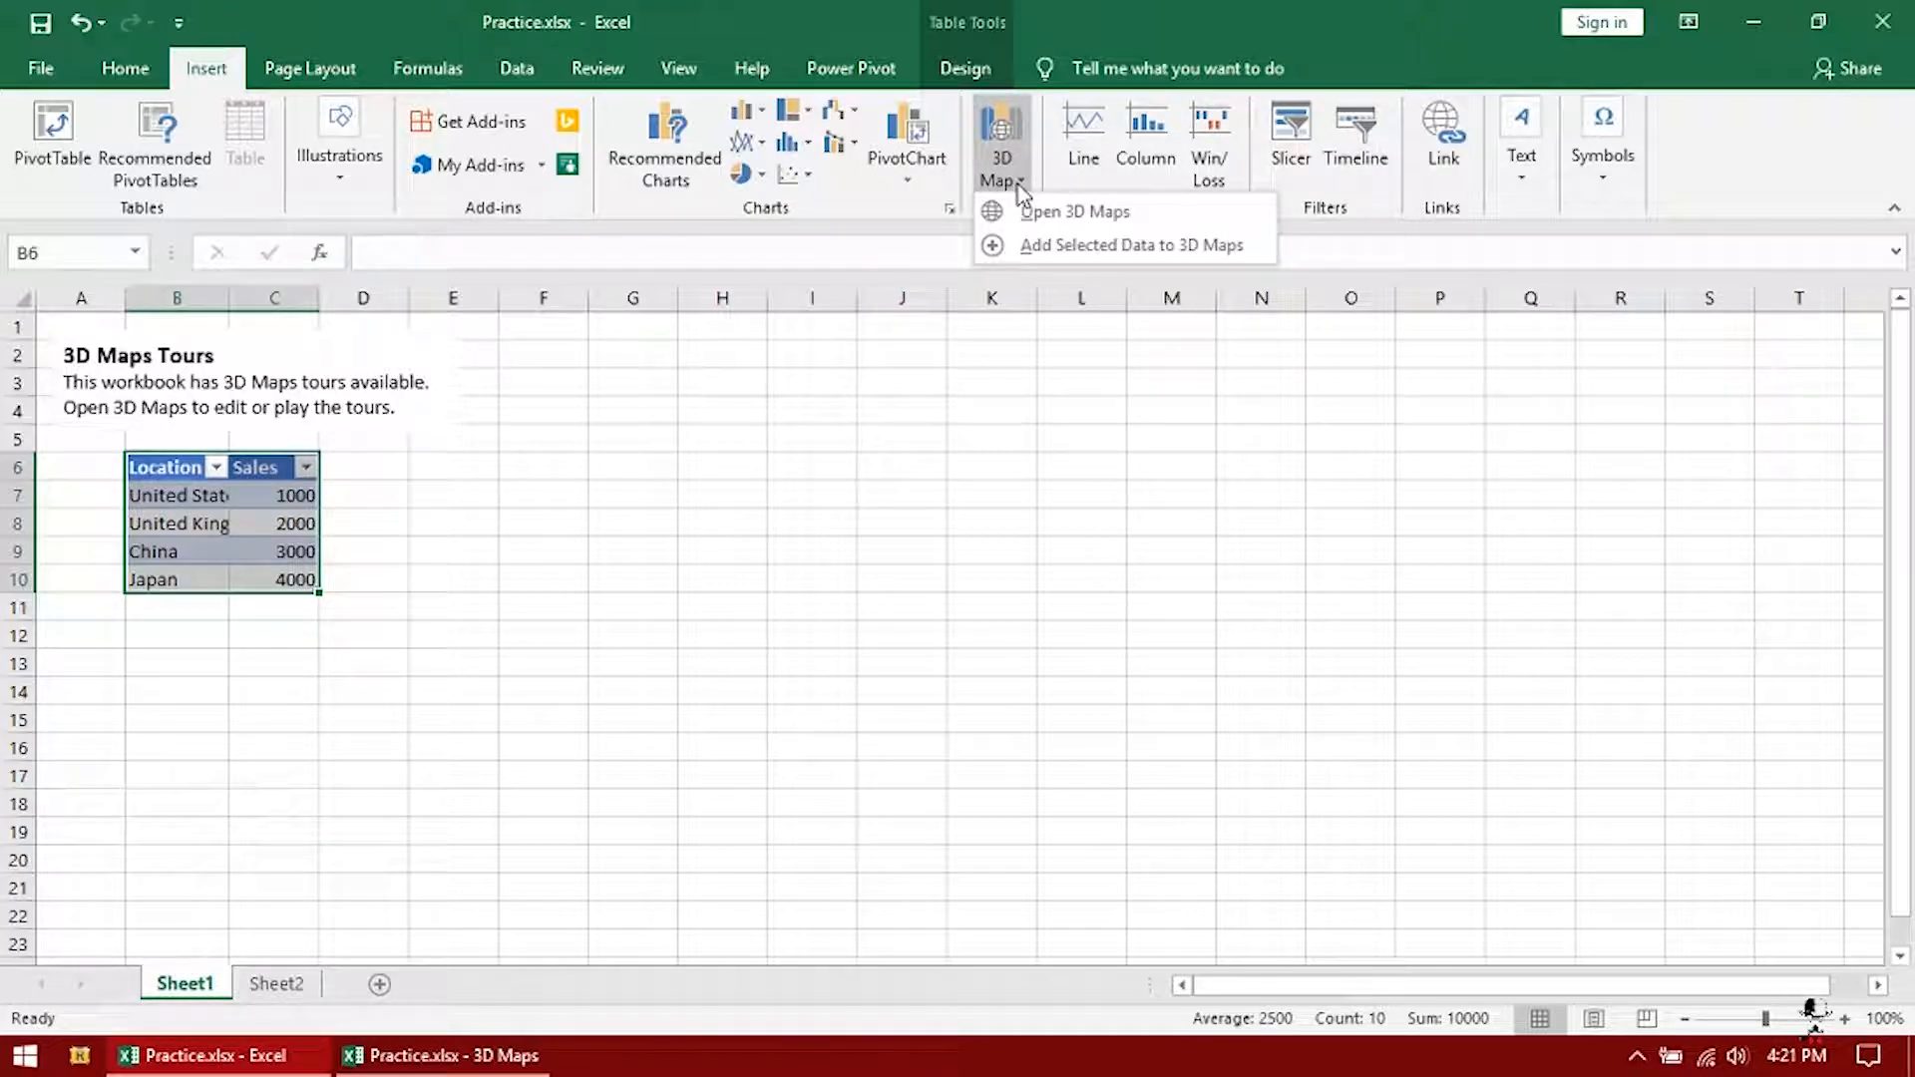
left_click(1039, 249)
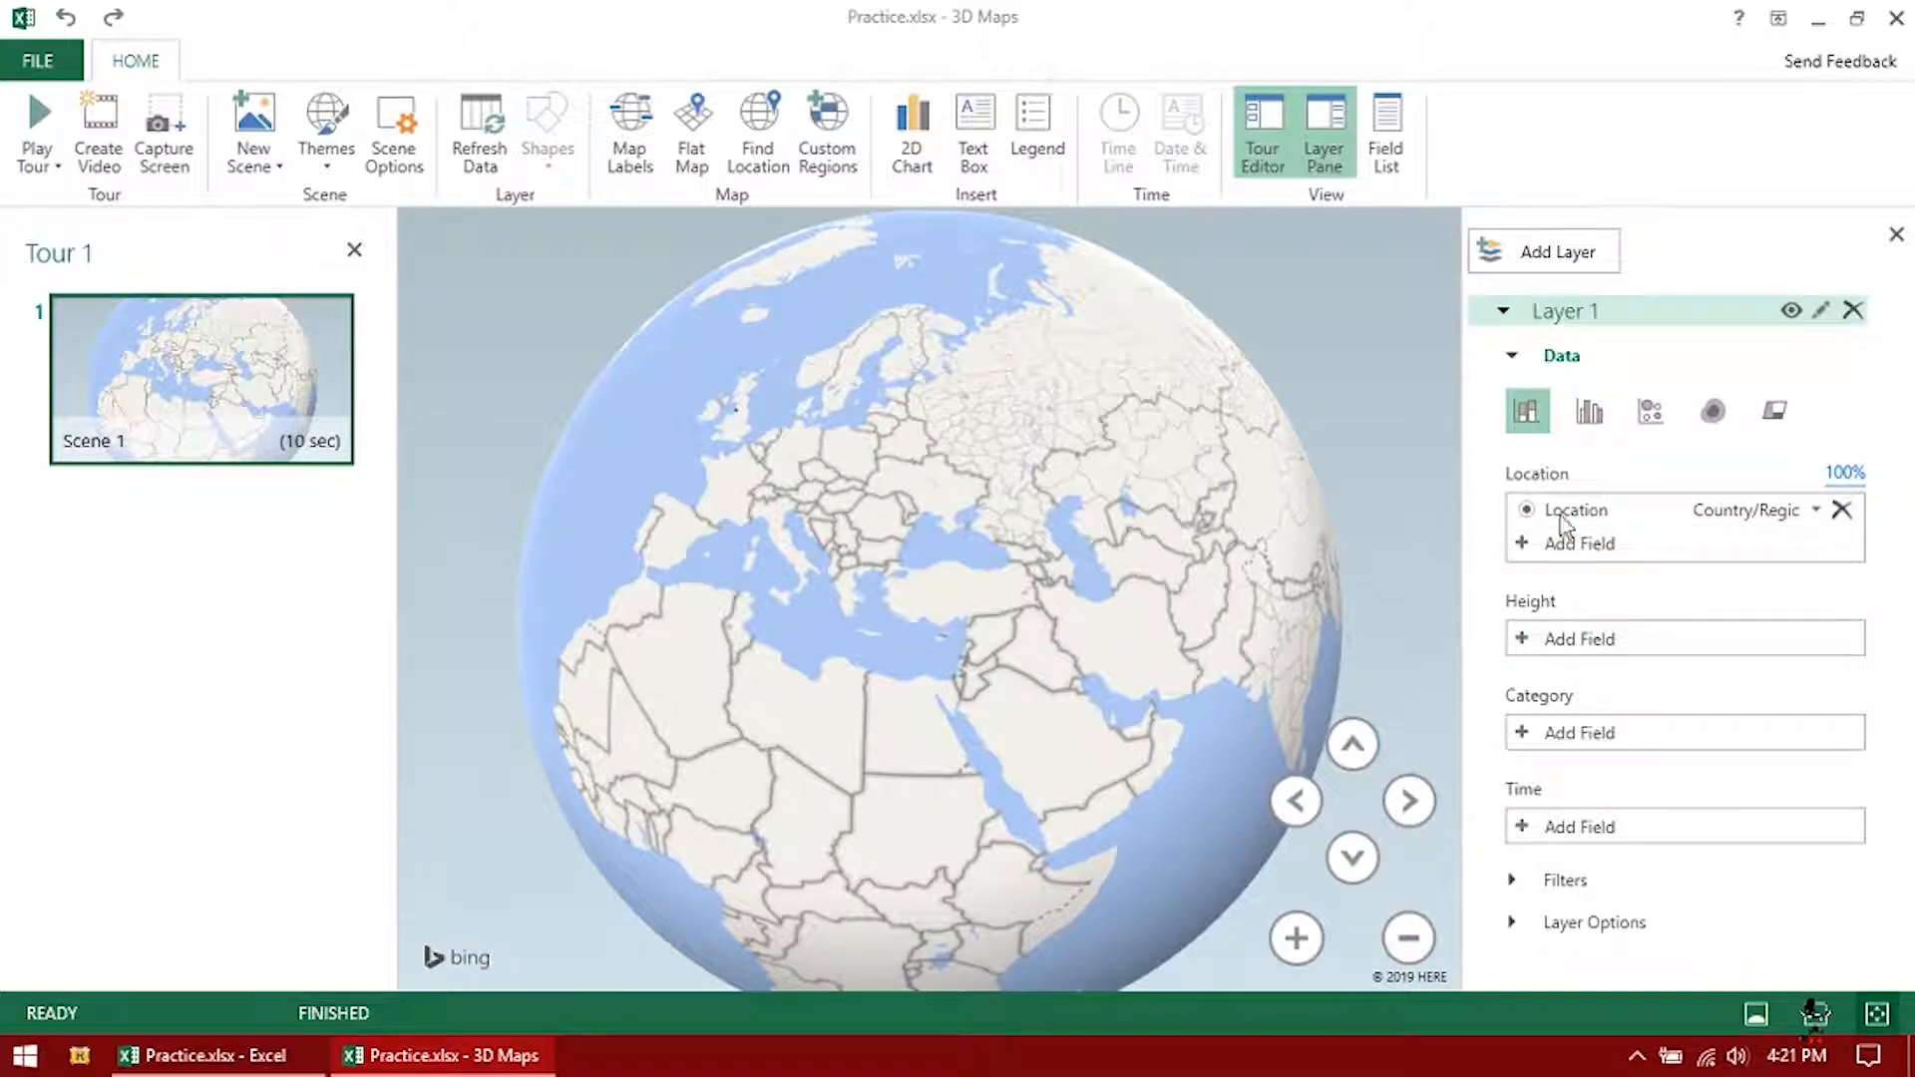
Assign the Sales field from Table1 to the height of Layer 1
left_click_drag(768, 557, 1127, 407)
left_click_drag(646, 611, 1171, 564)
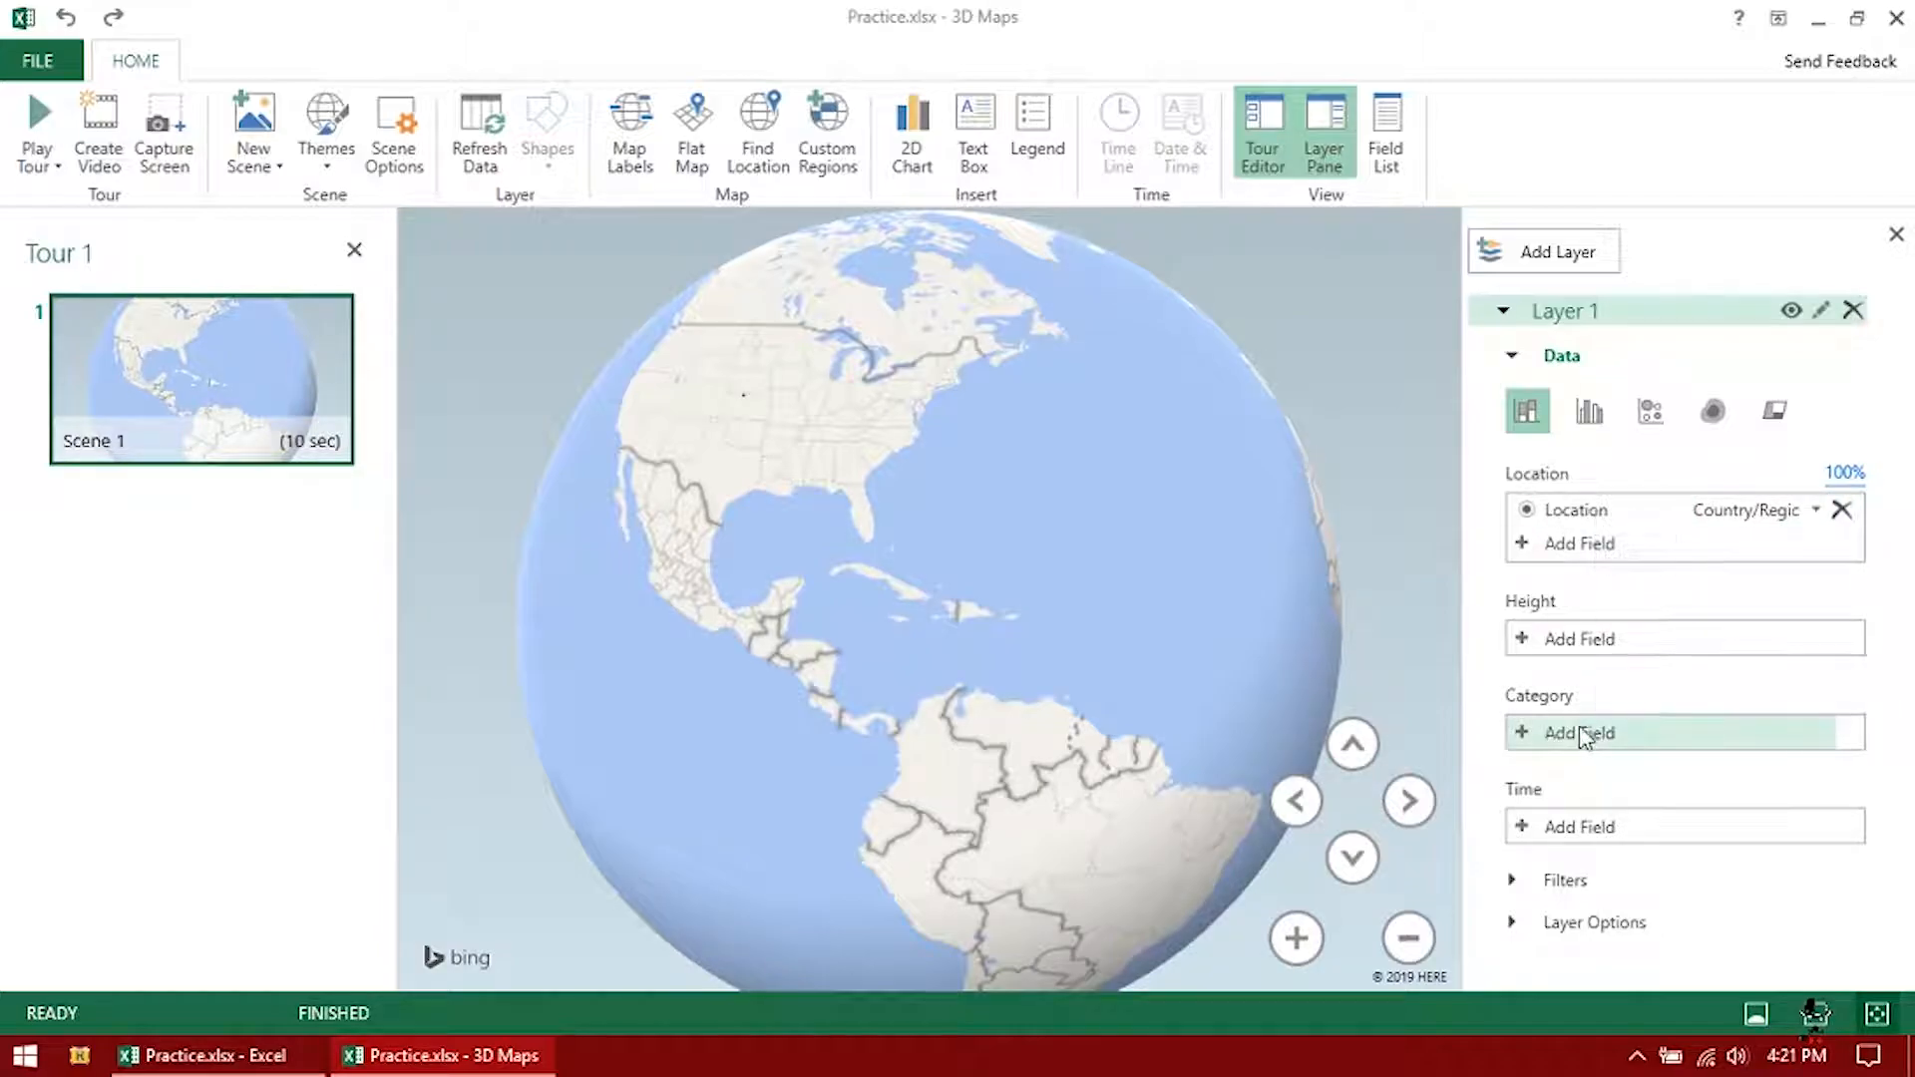
left_click(1524, 641)
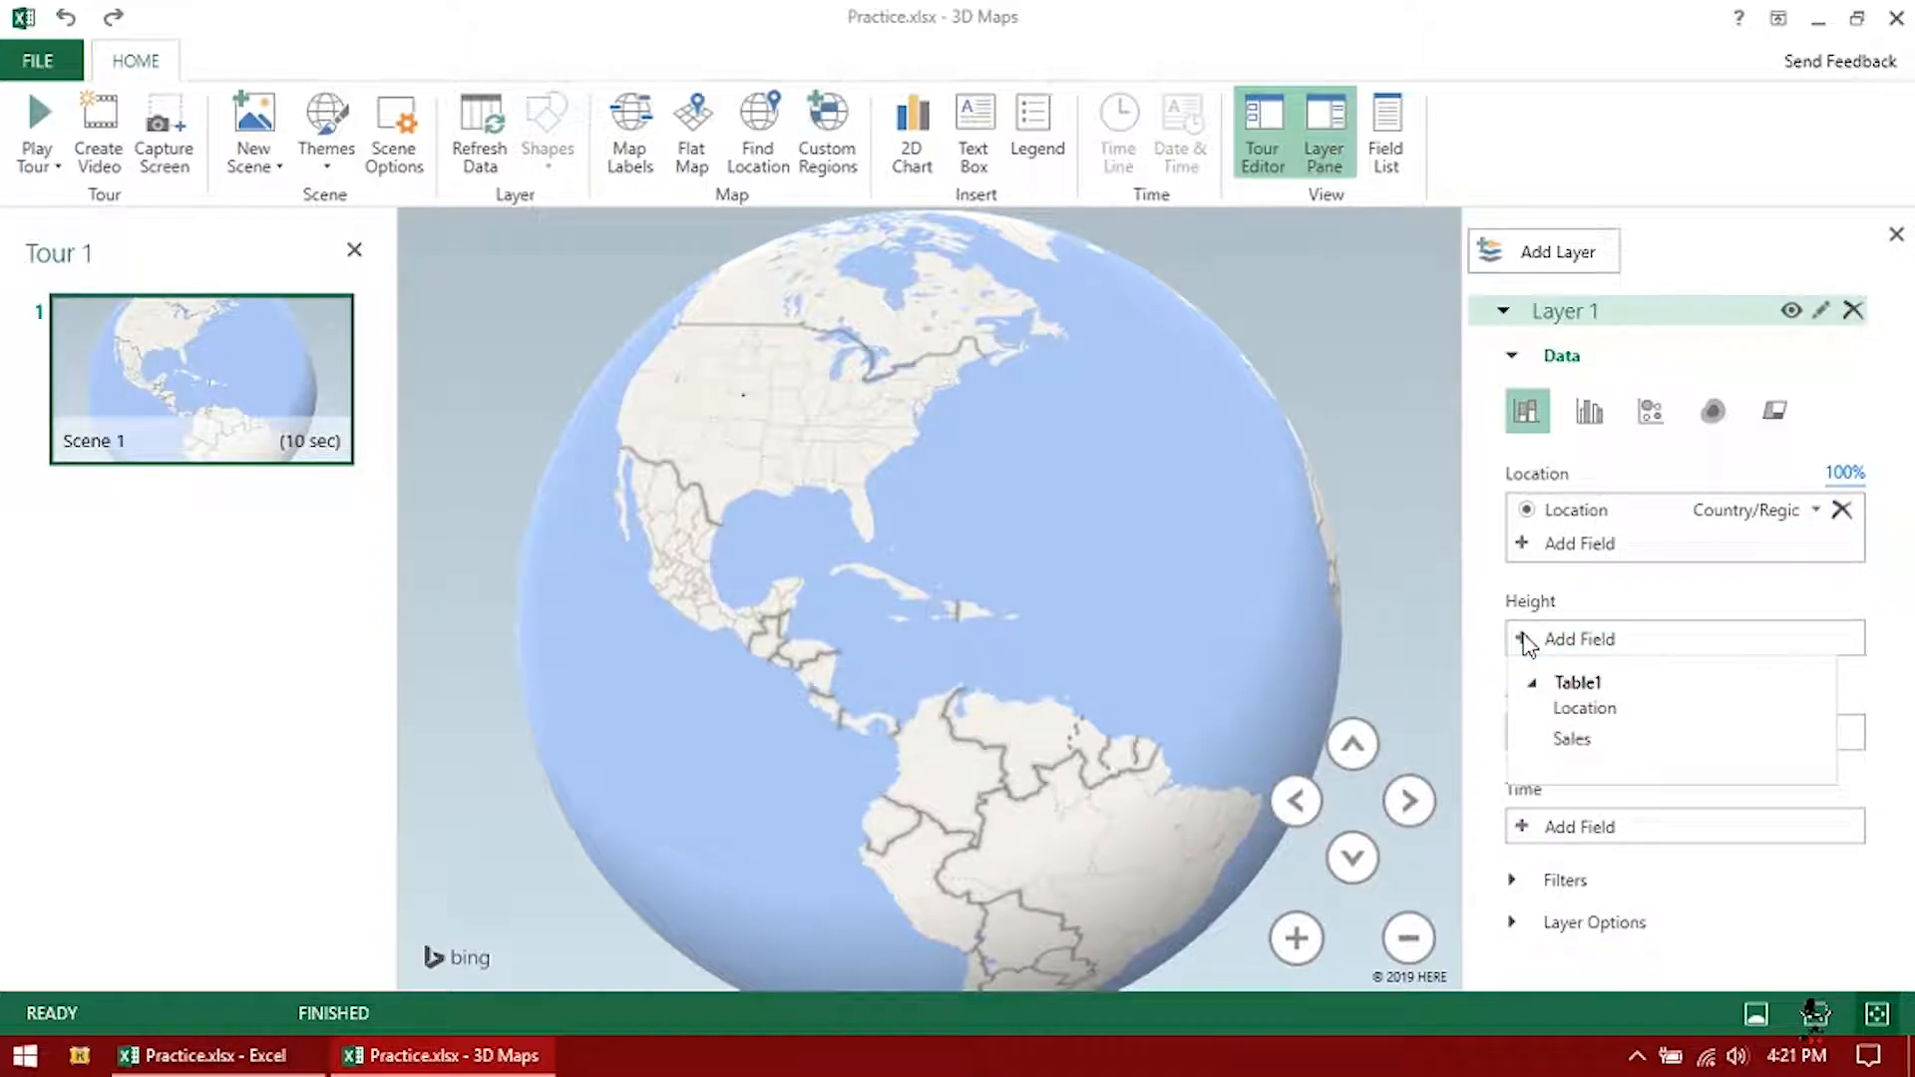
left_click(1595, 738)
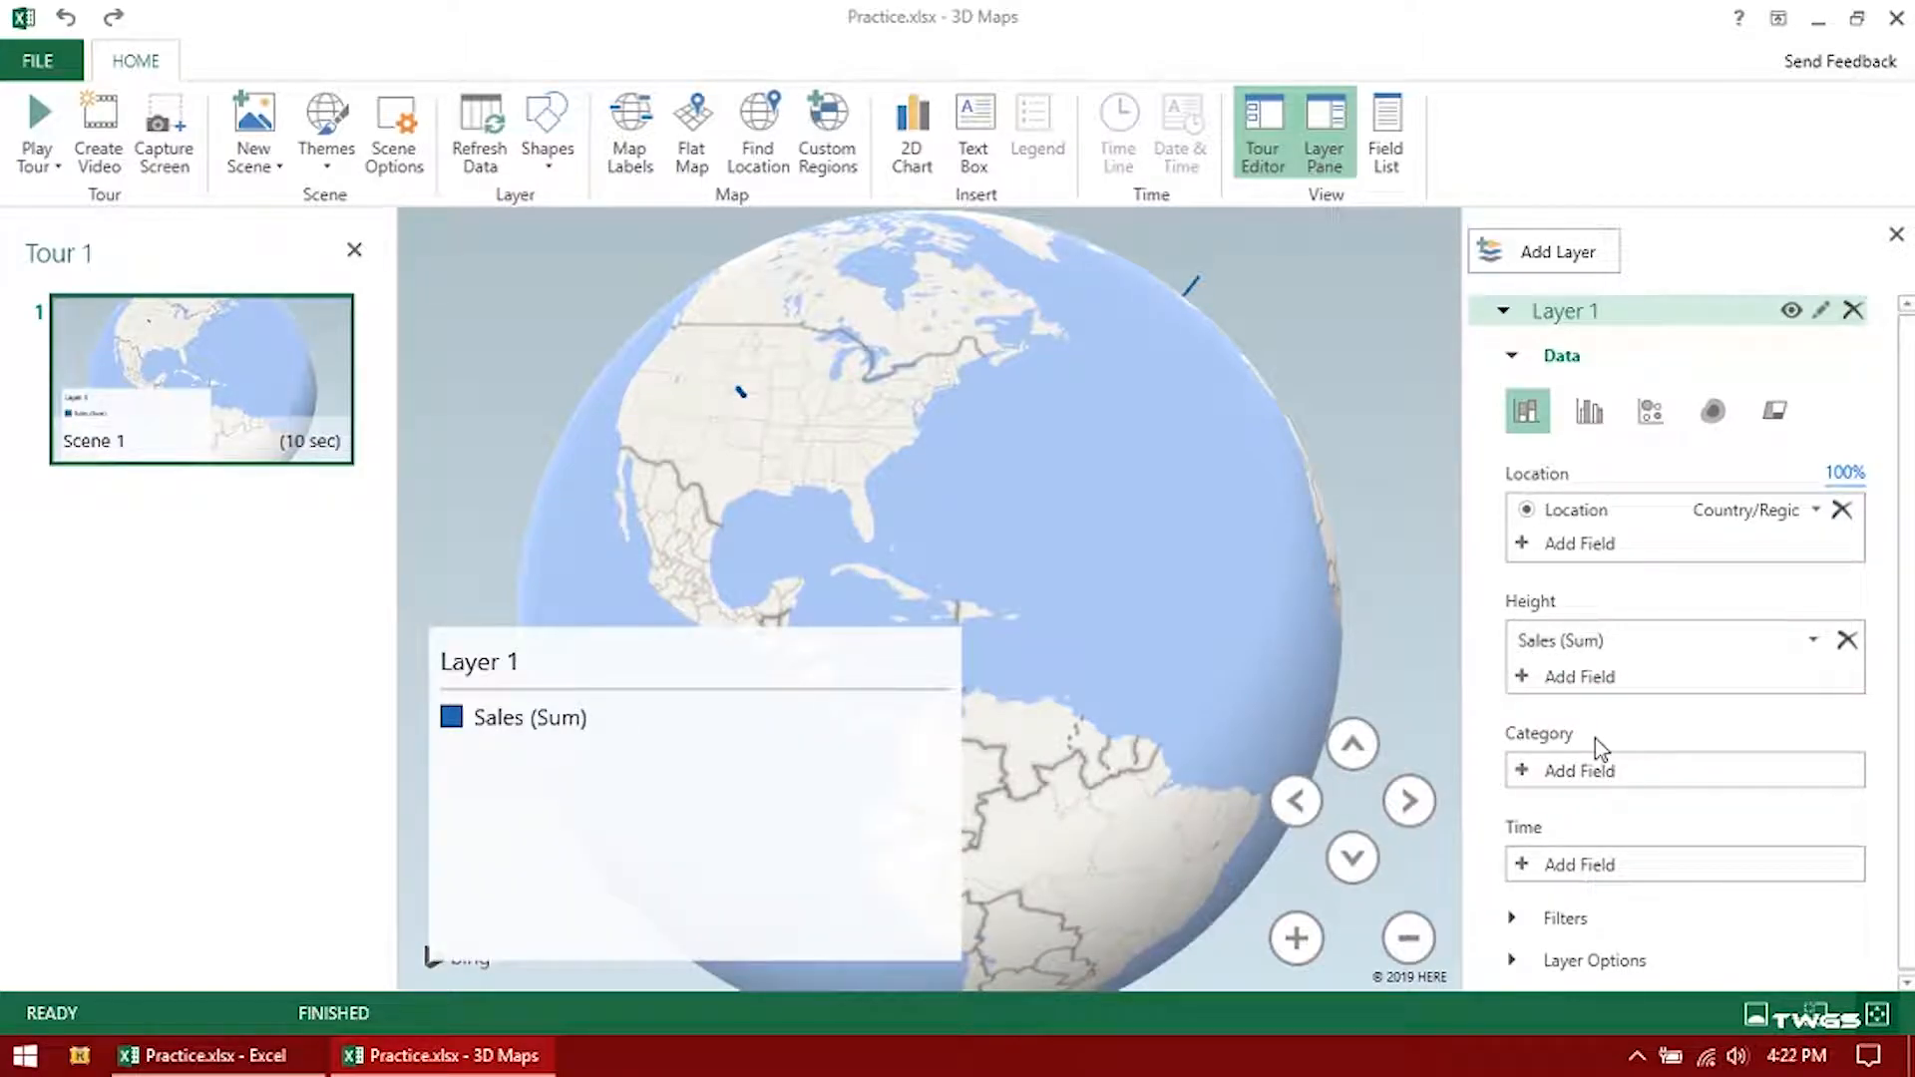
View the field choices for Layer 1's category and move the Layer 1 legend to the map's left edge
left_click(1608, 771)
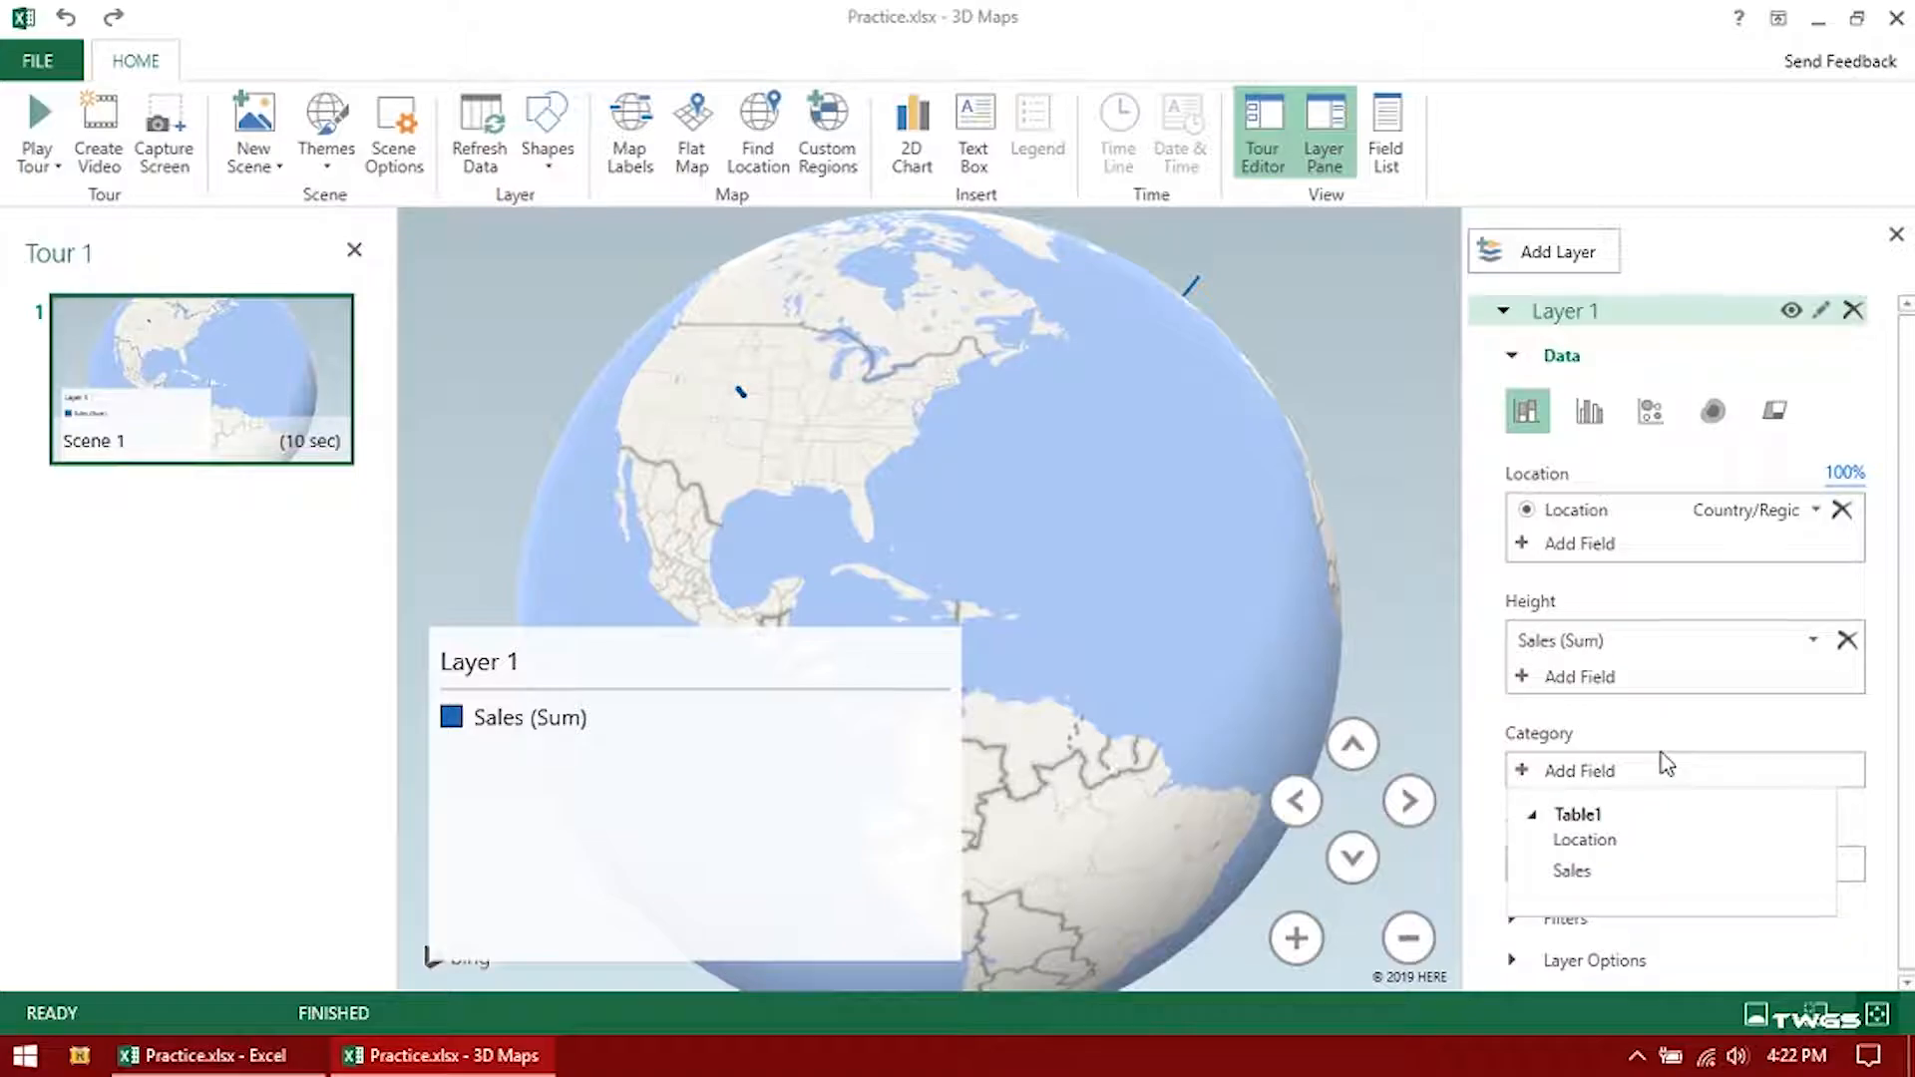
left_click(1659, 735)
left_click(919, 682)
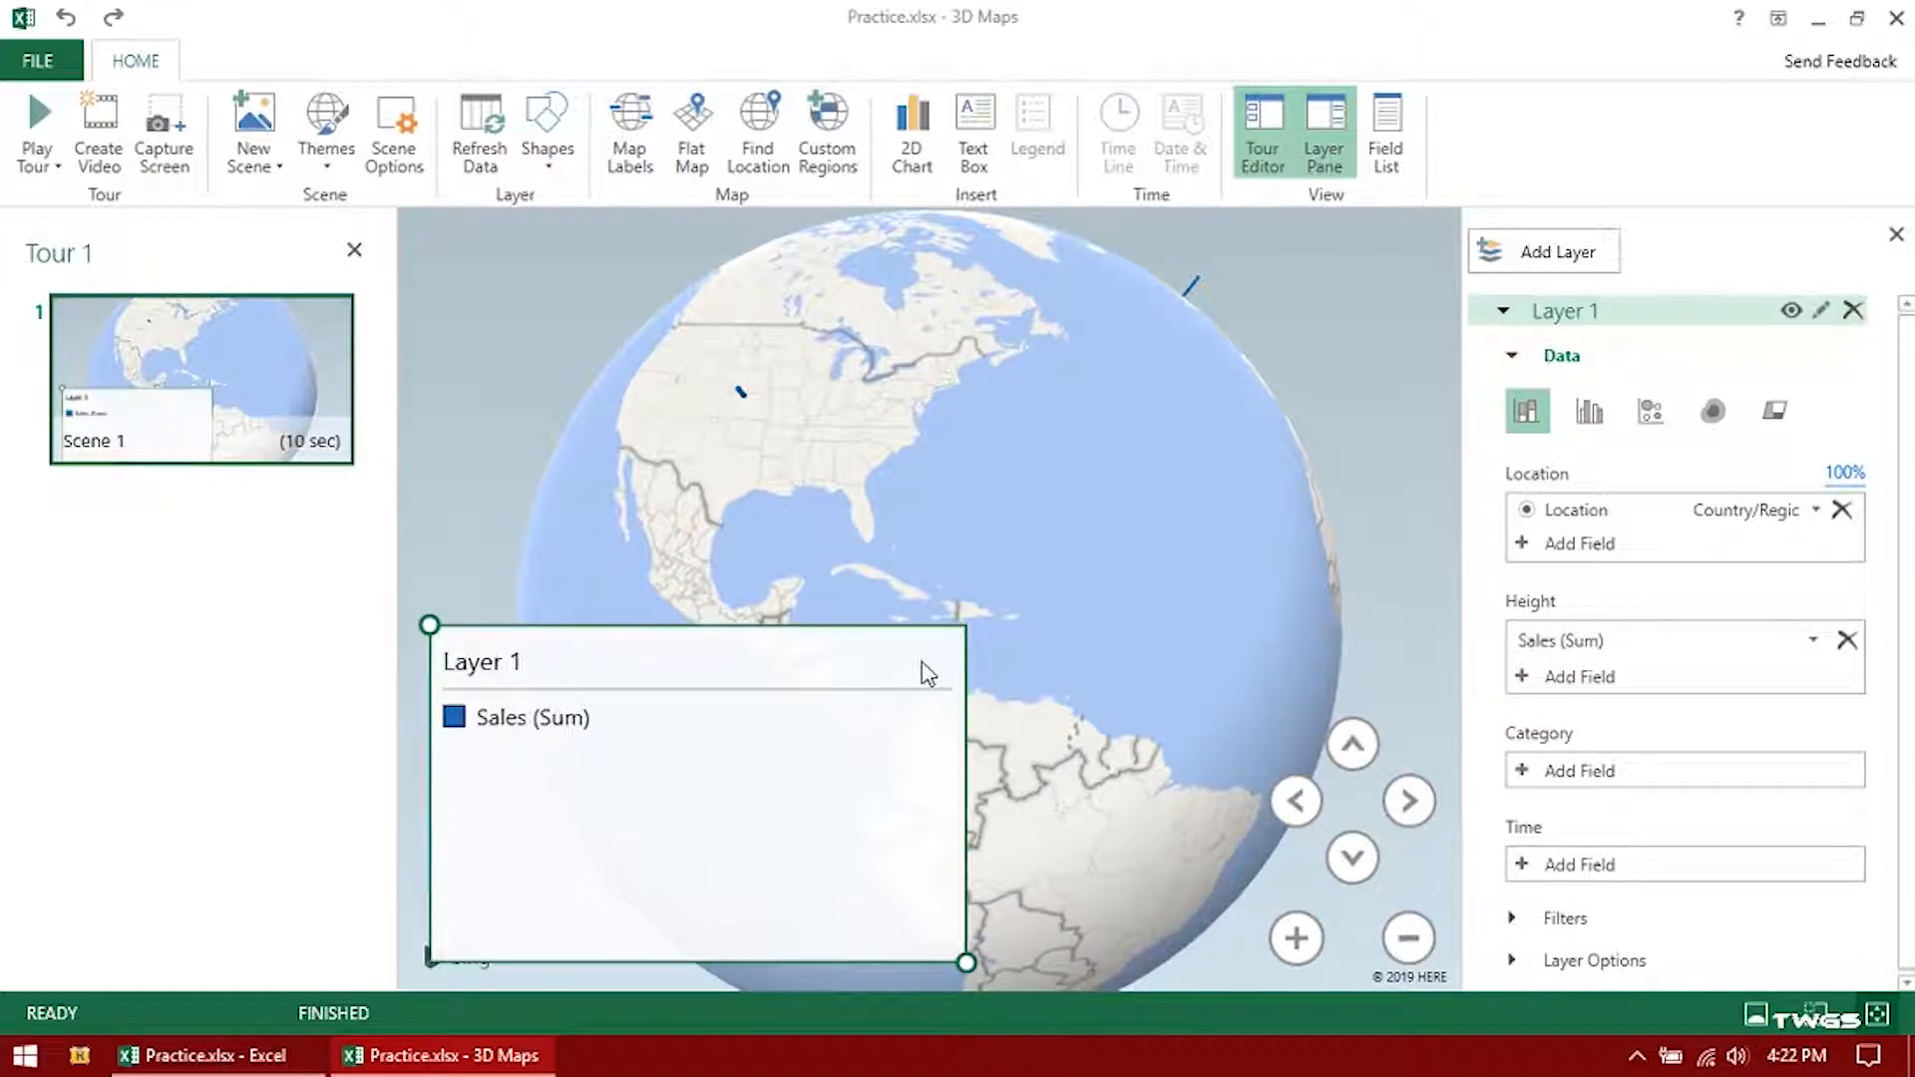
left_click_drag(918, 663, 807, 663)
Examine the Sales columns over the United States, China and Japan on the globe
left_click_drag(912, 427, 1052, 455)
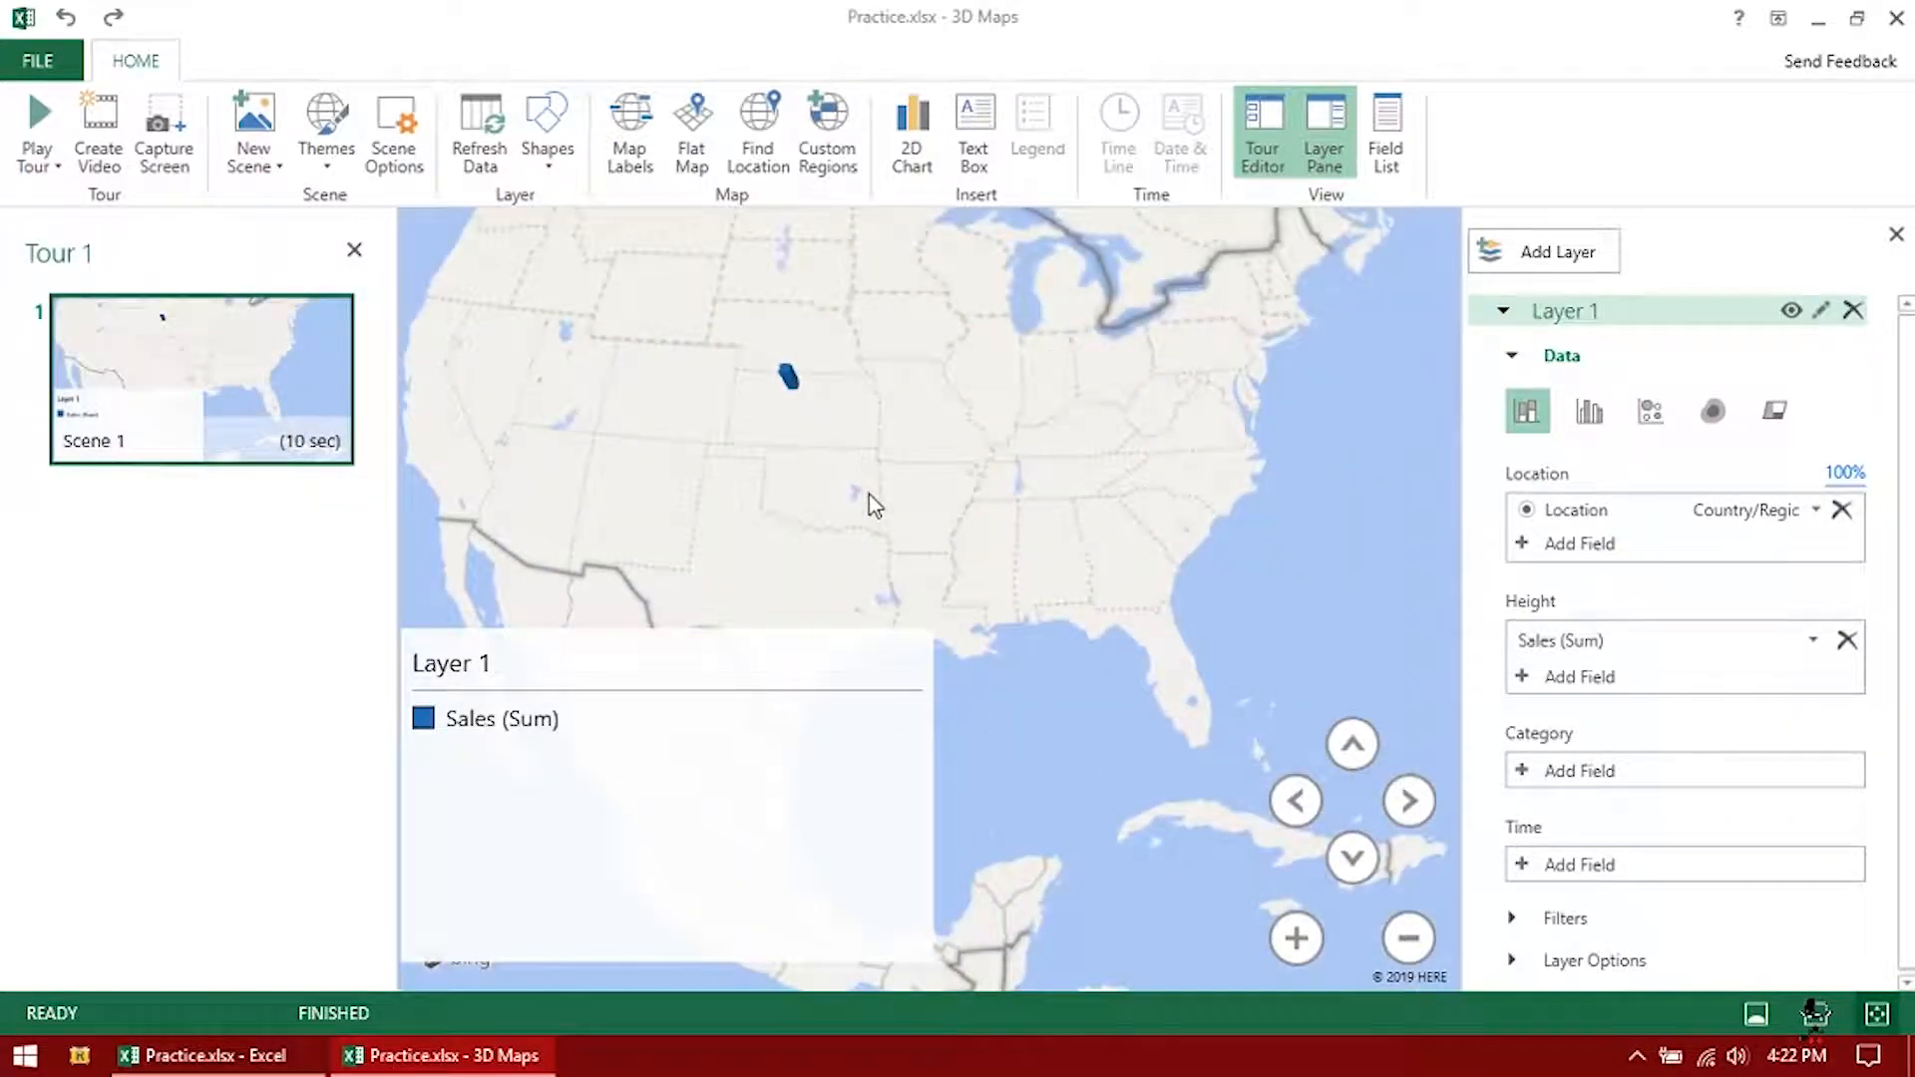
left_click_drag(868, 493, 1237, 648)
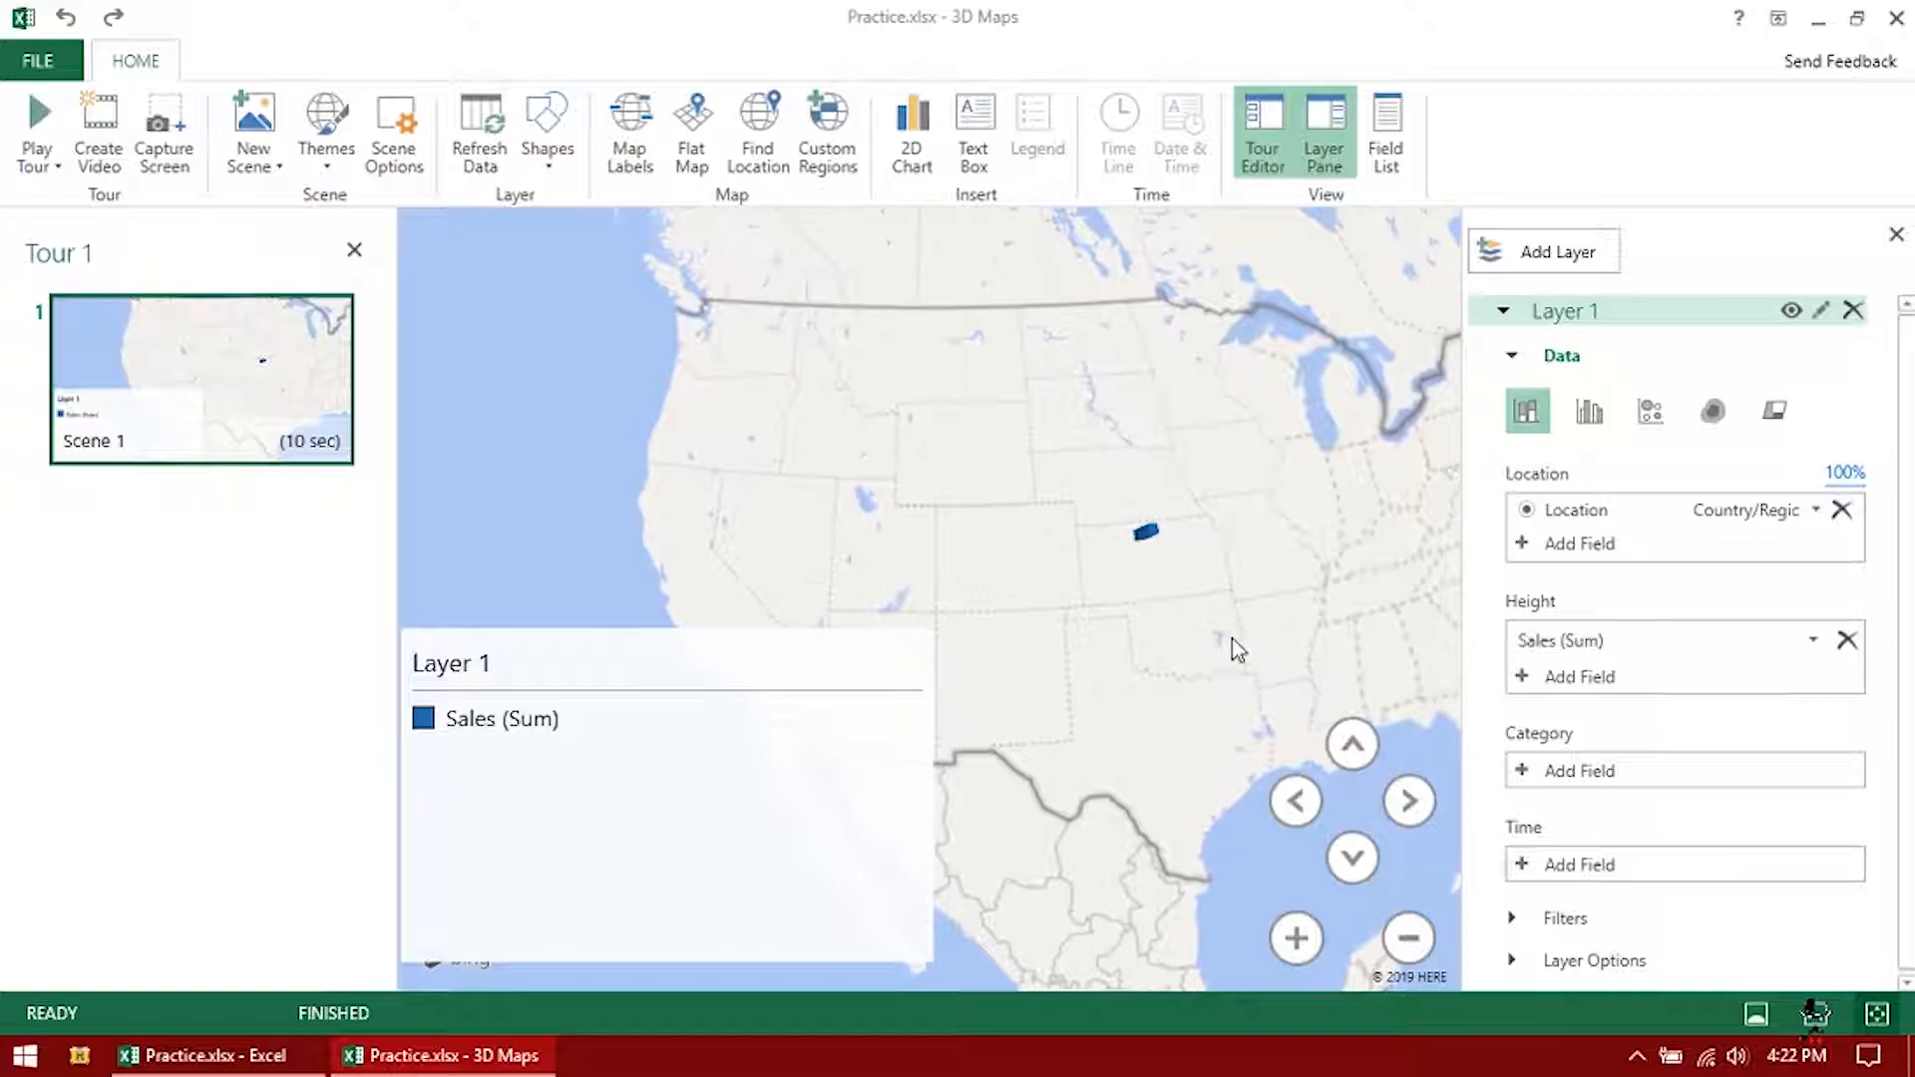
scroll(1108, 548, "down", 6)
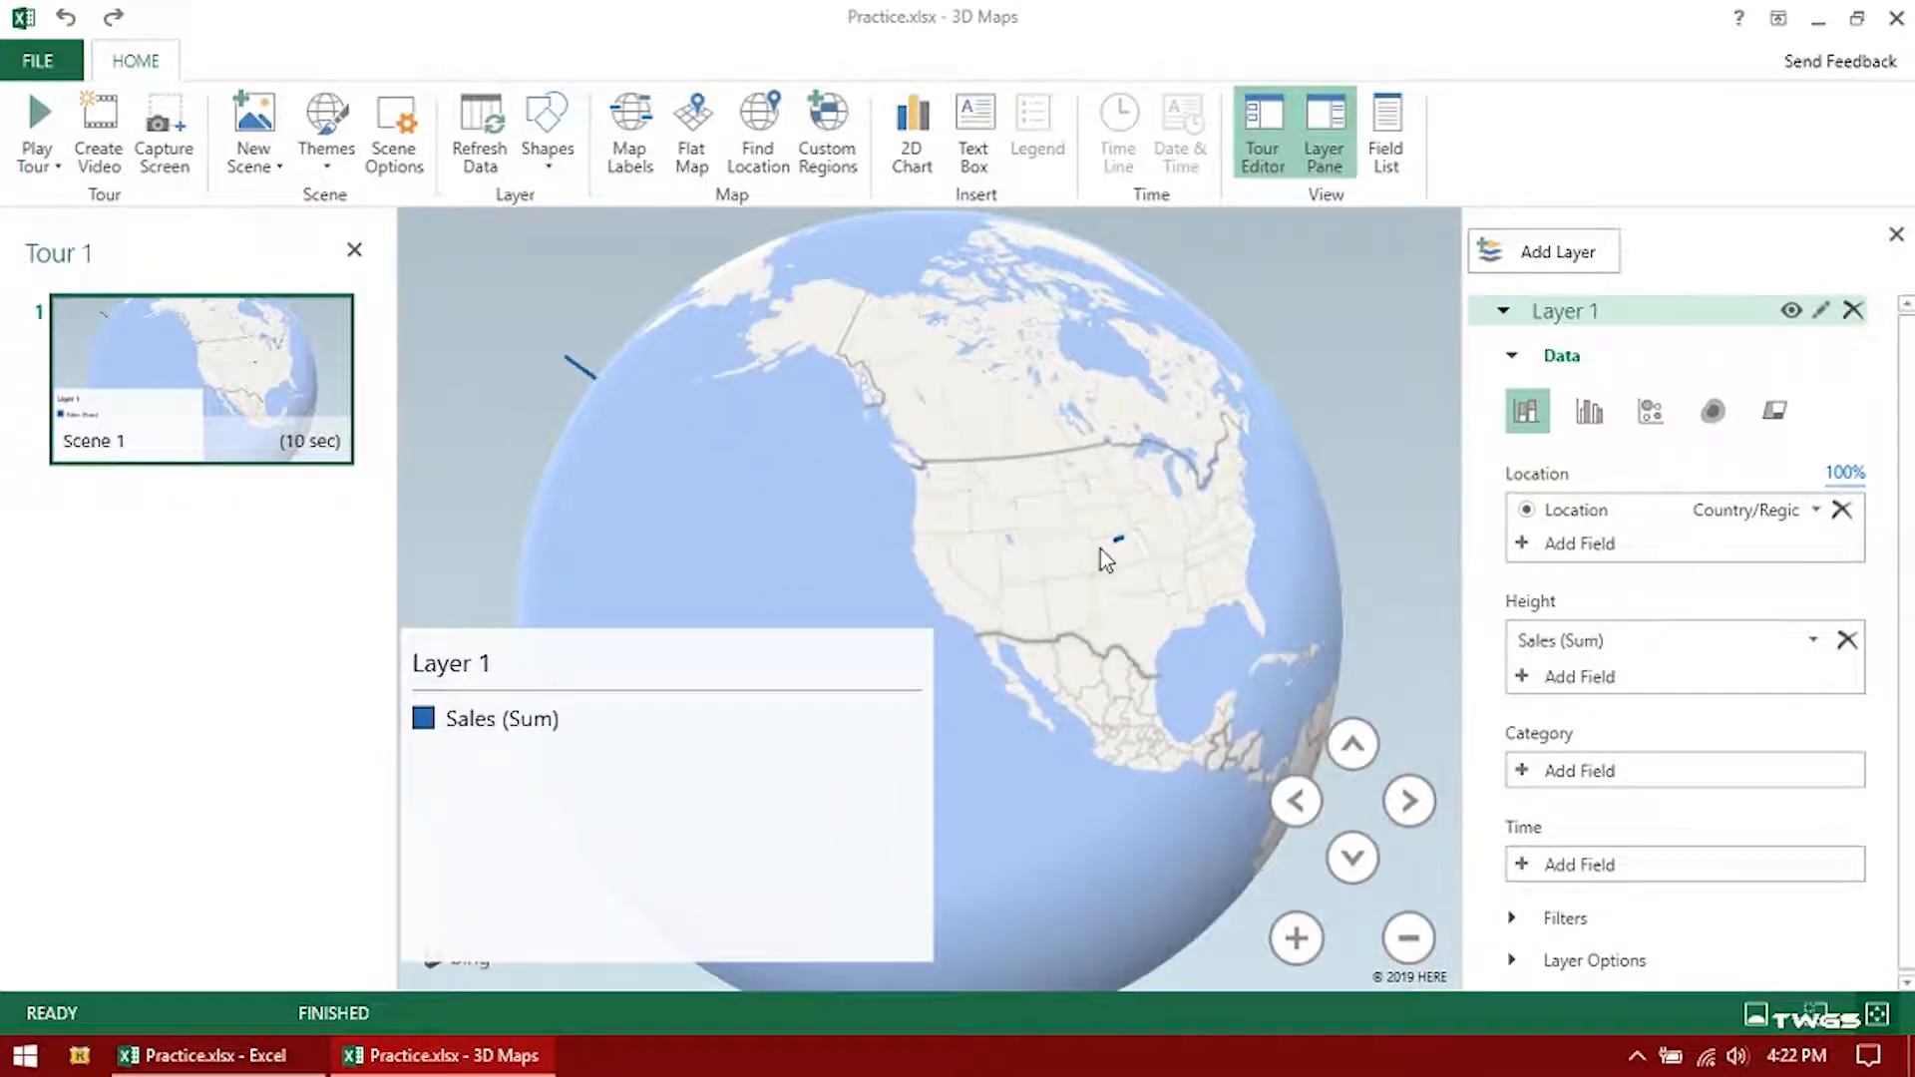
left_click_drag(698, 431, 1087, 421)
left_click_drag(967, 535, 1129, 415)
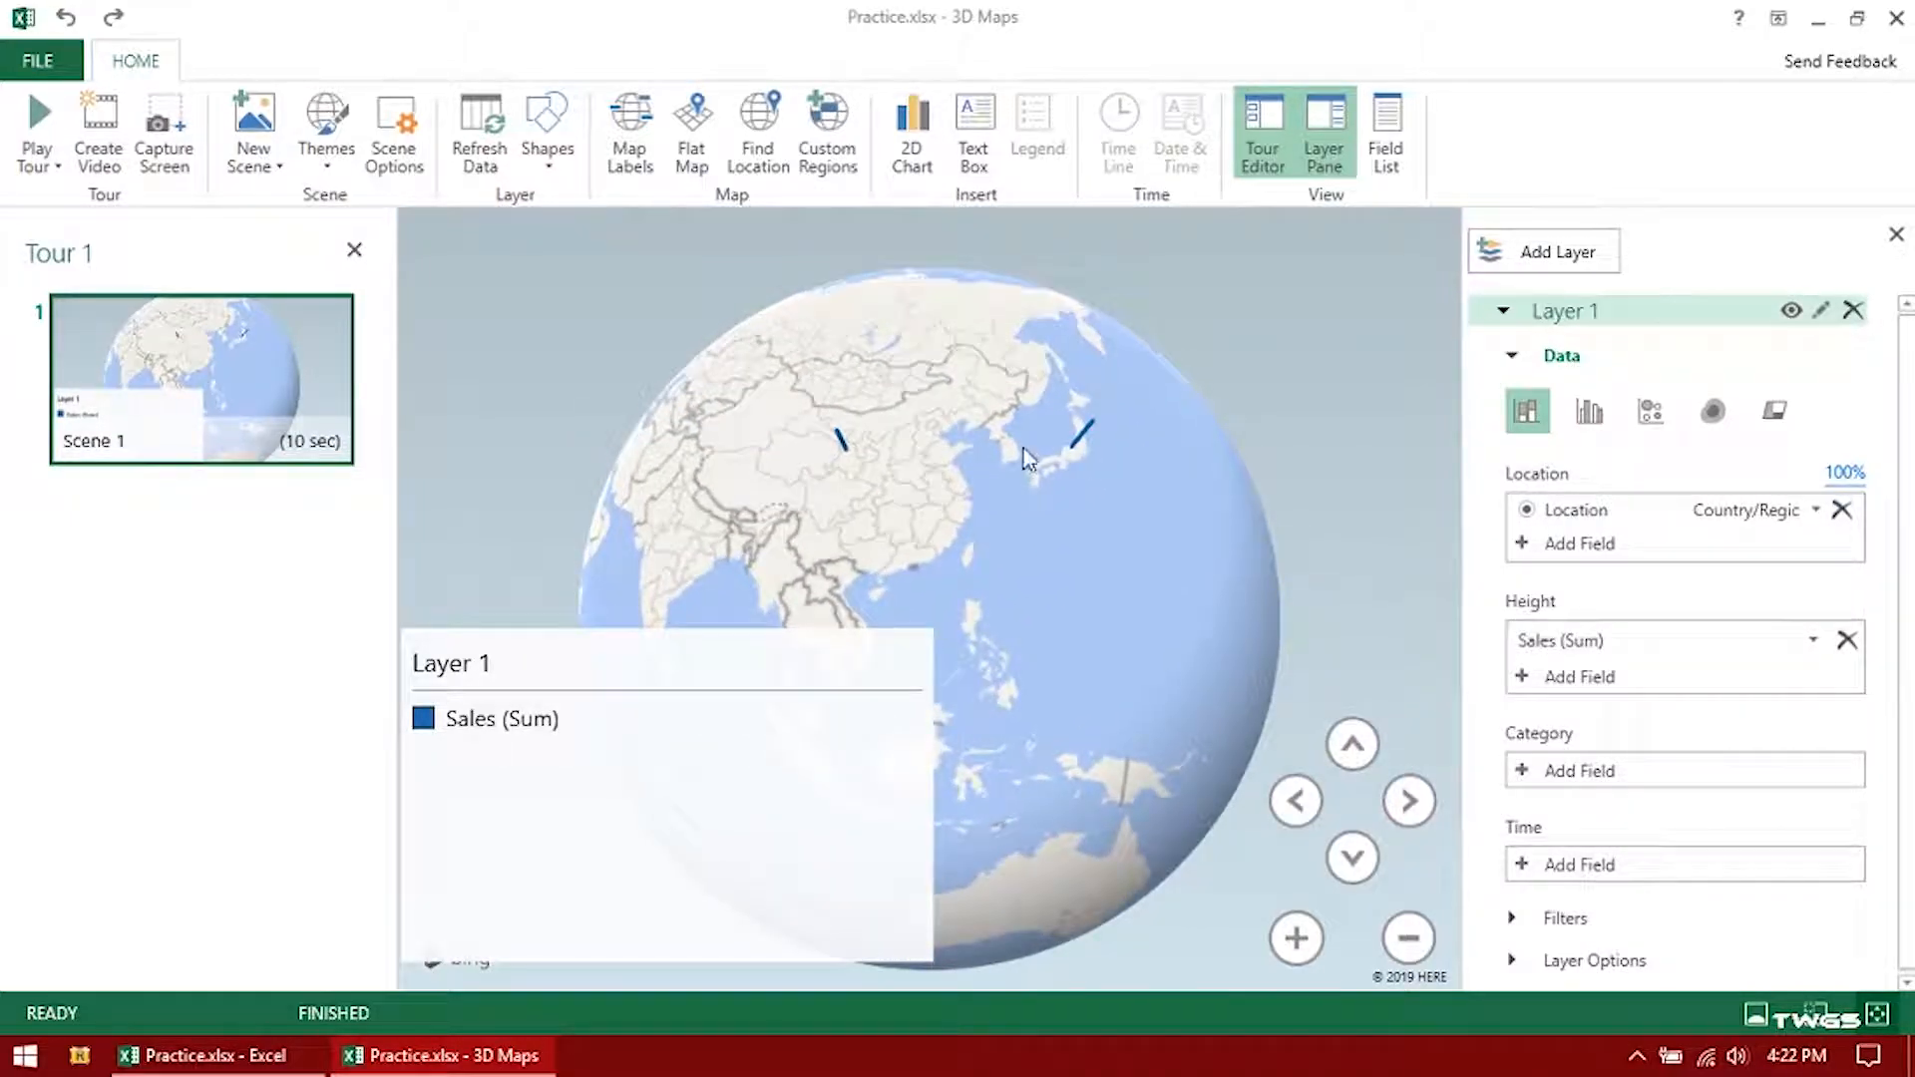
left_click_drag(865, 498, 891, 433)
scroll(946, 474, "up", 3)
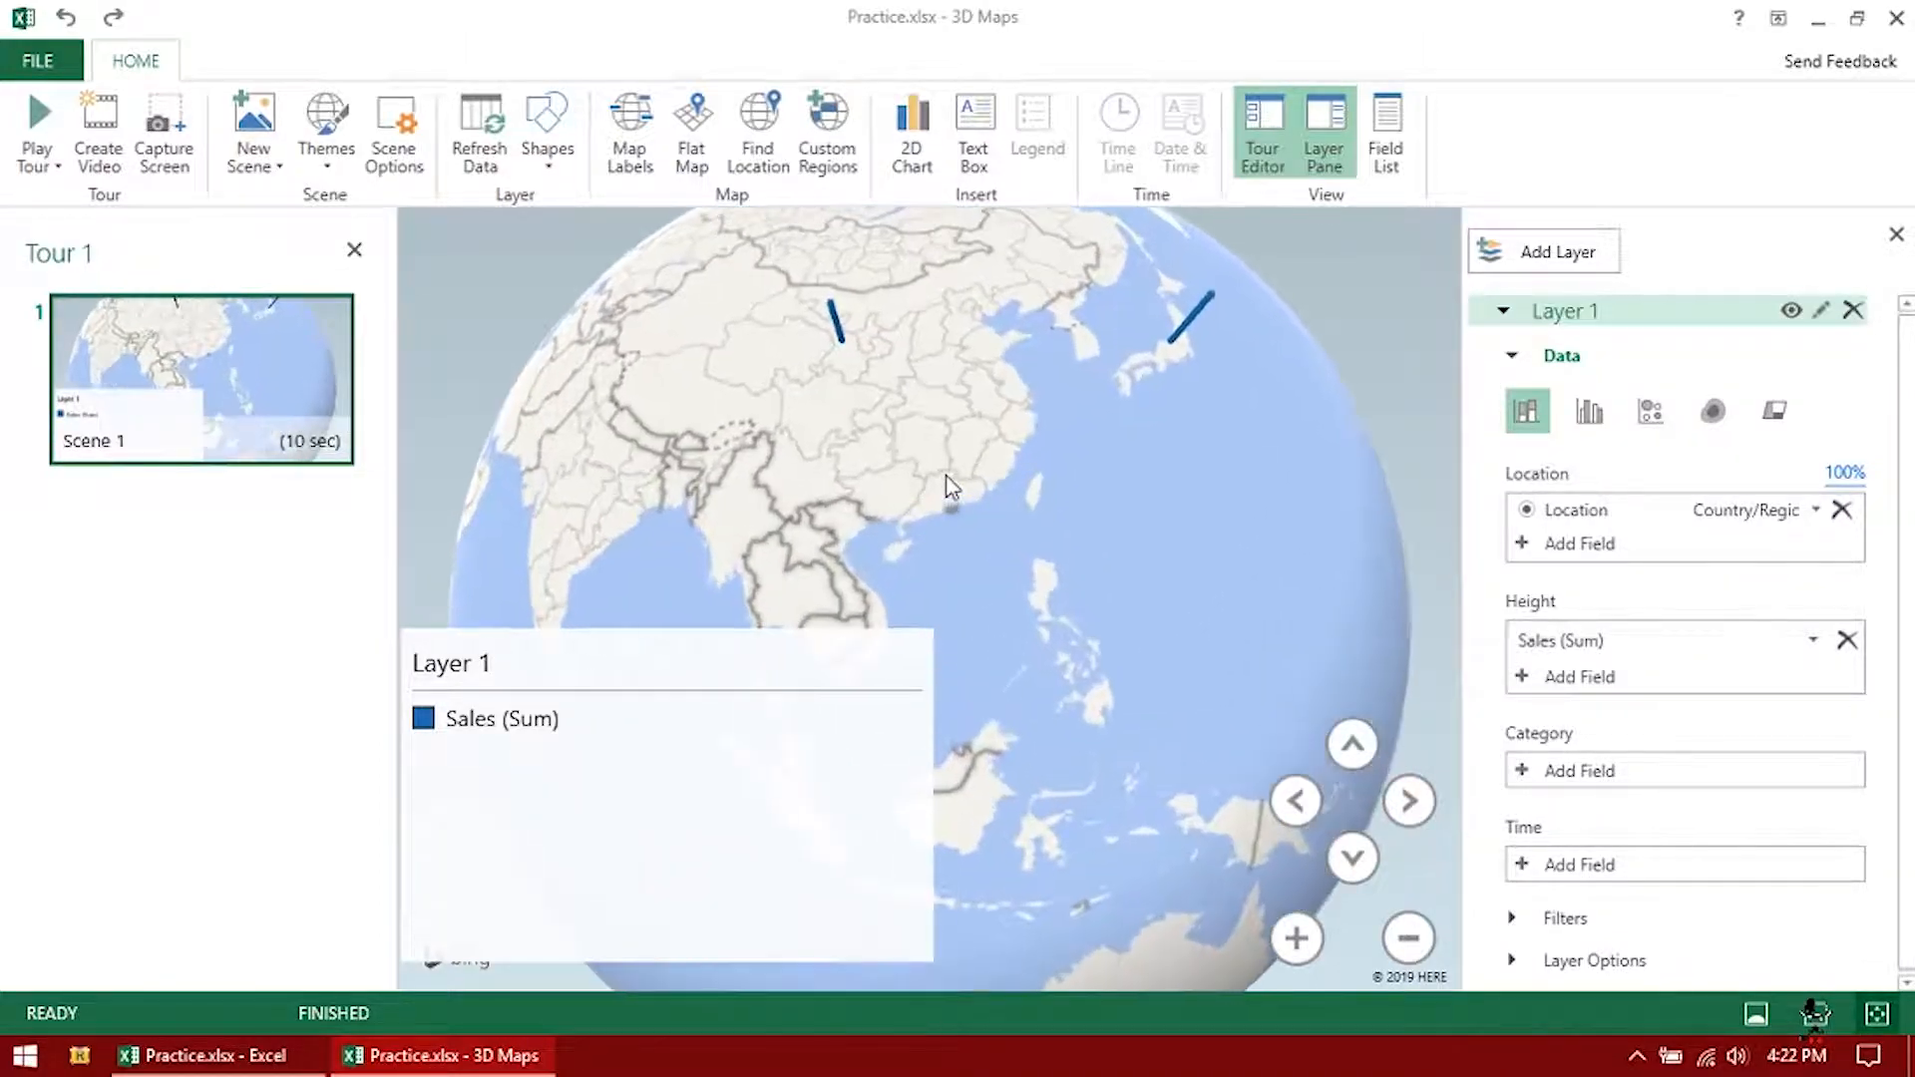
scroll(1068, 427, "up", 2)
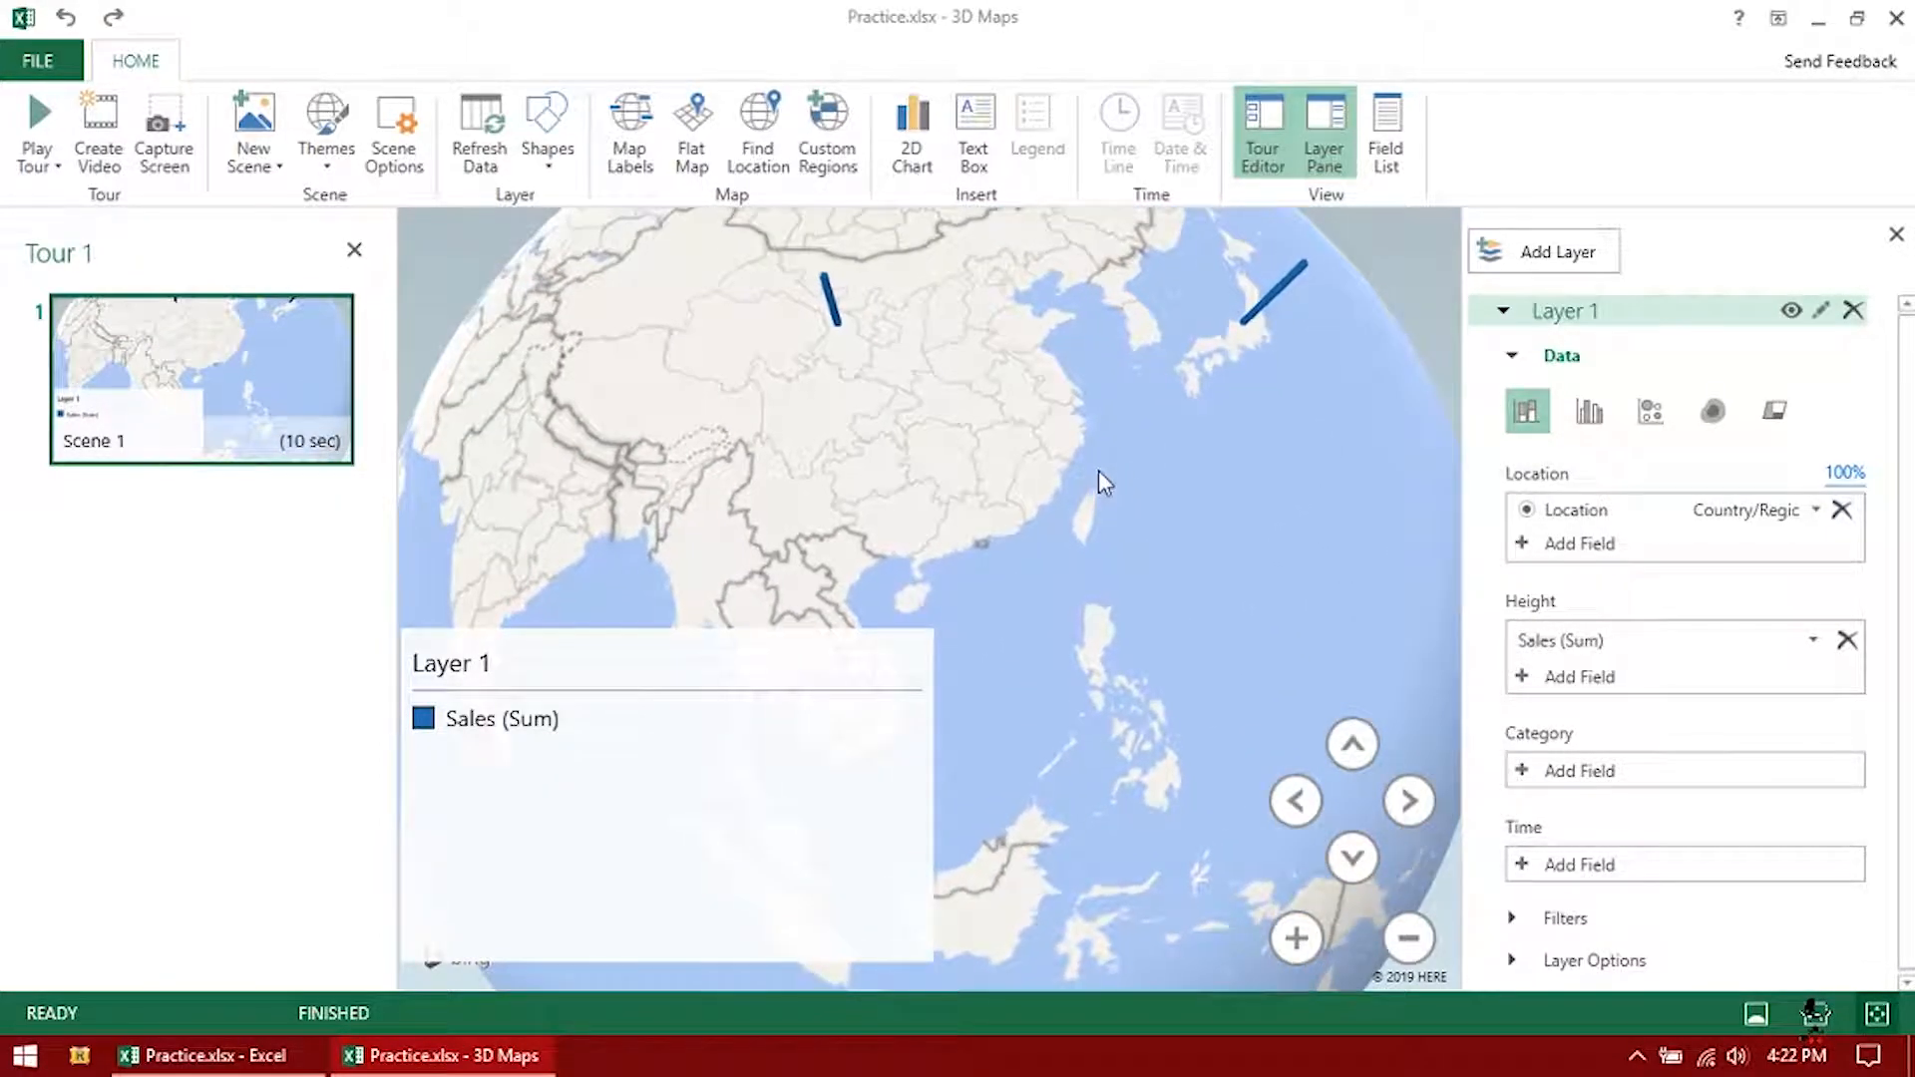
left_click(1353, 860)
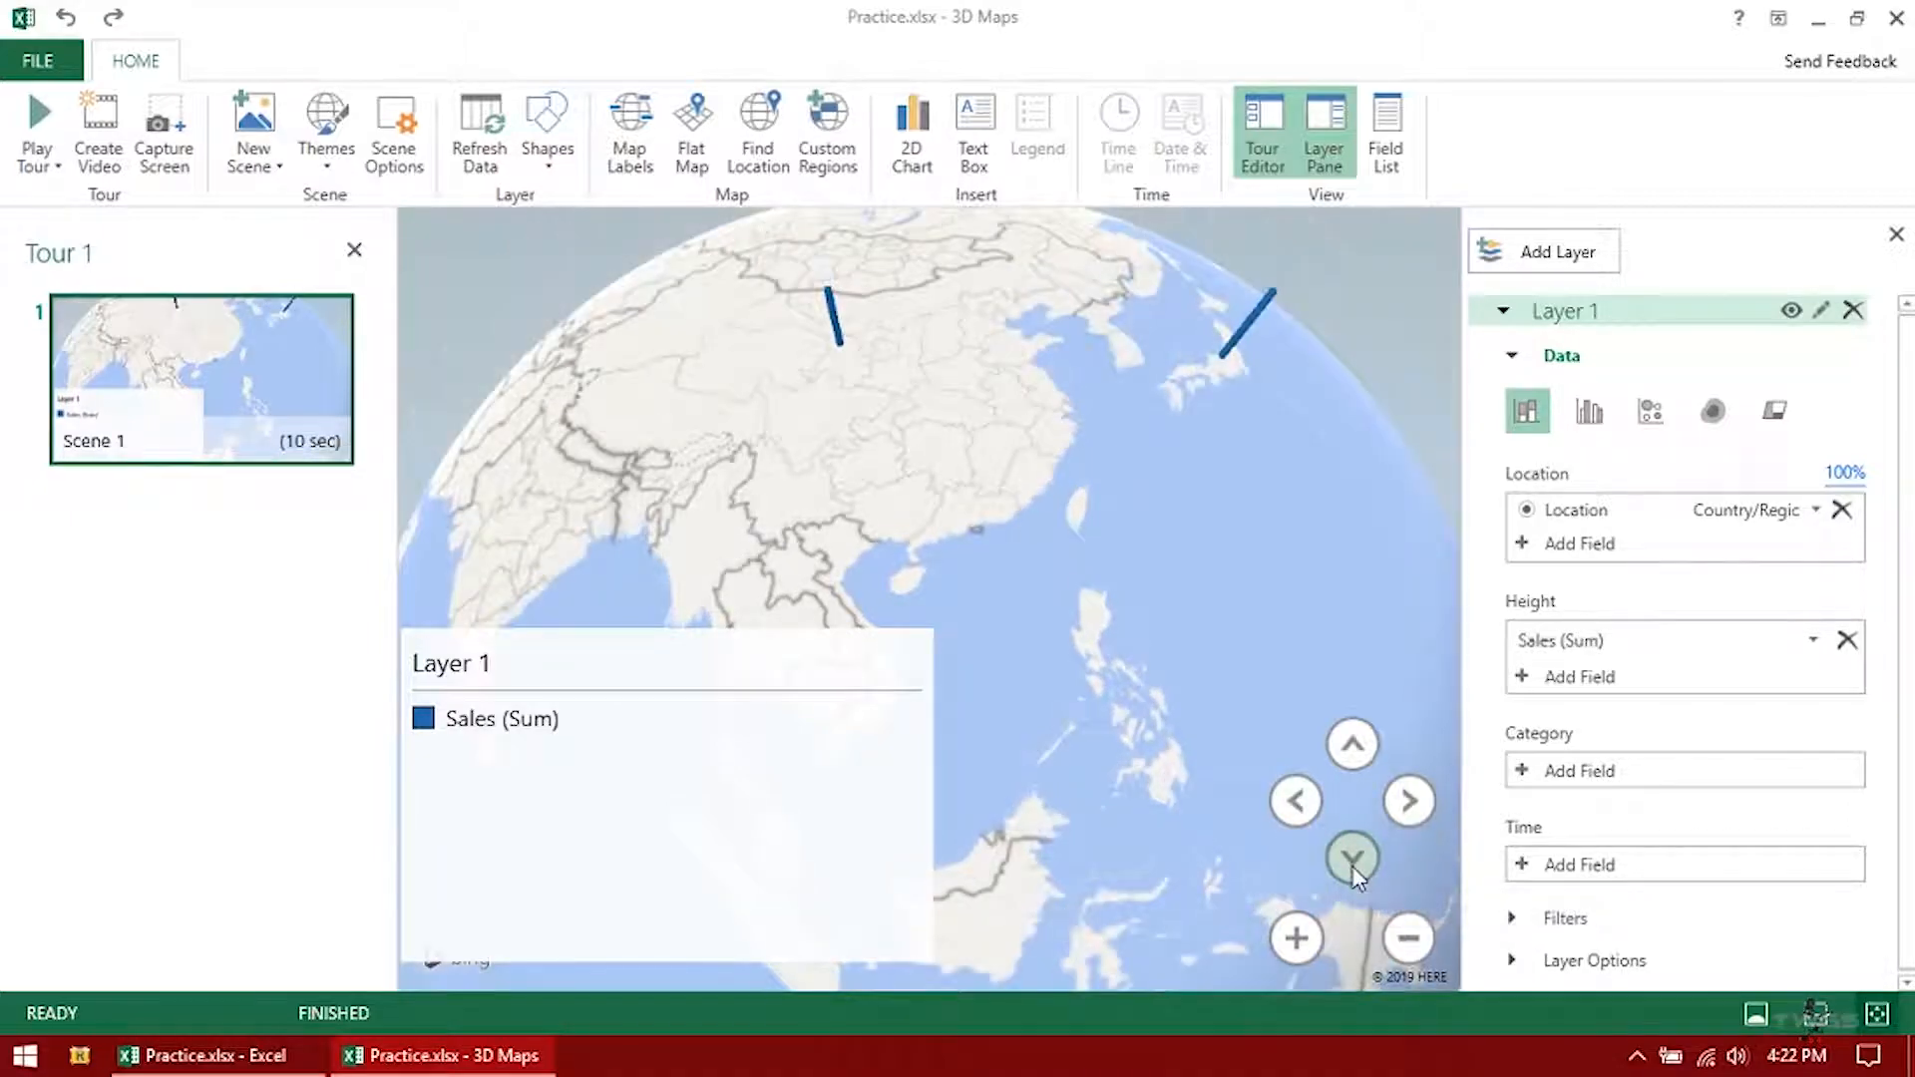
mouse_move(973, 489)
left_mouse_down()
mouse_move(1082, 514)
mouse_move(1017, 558)
mouse_move(987, 494)
left_mouse_up()
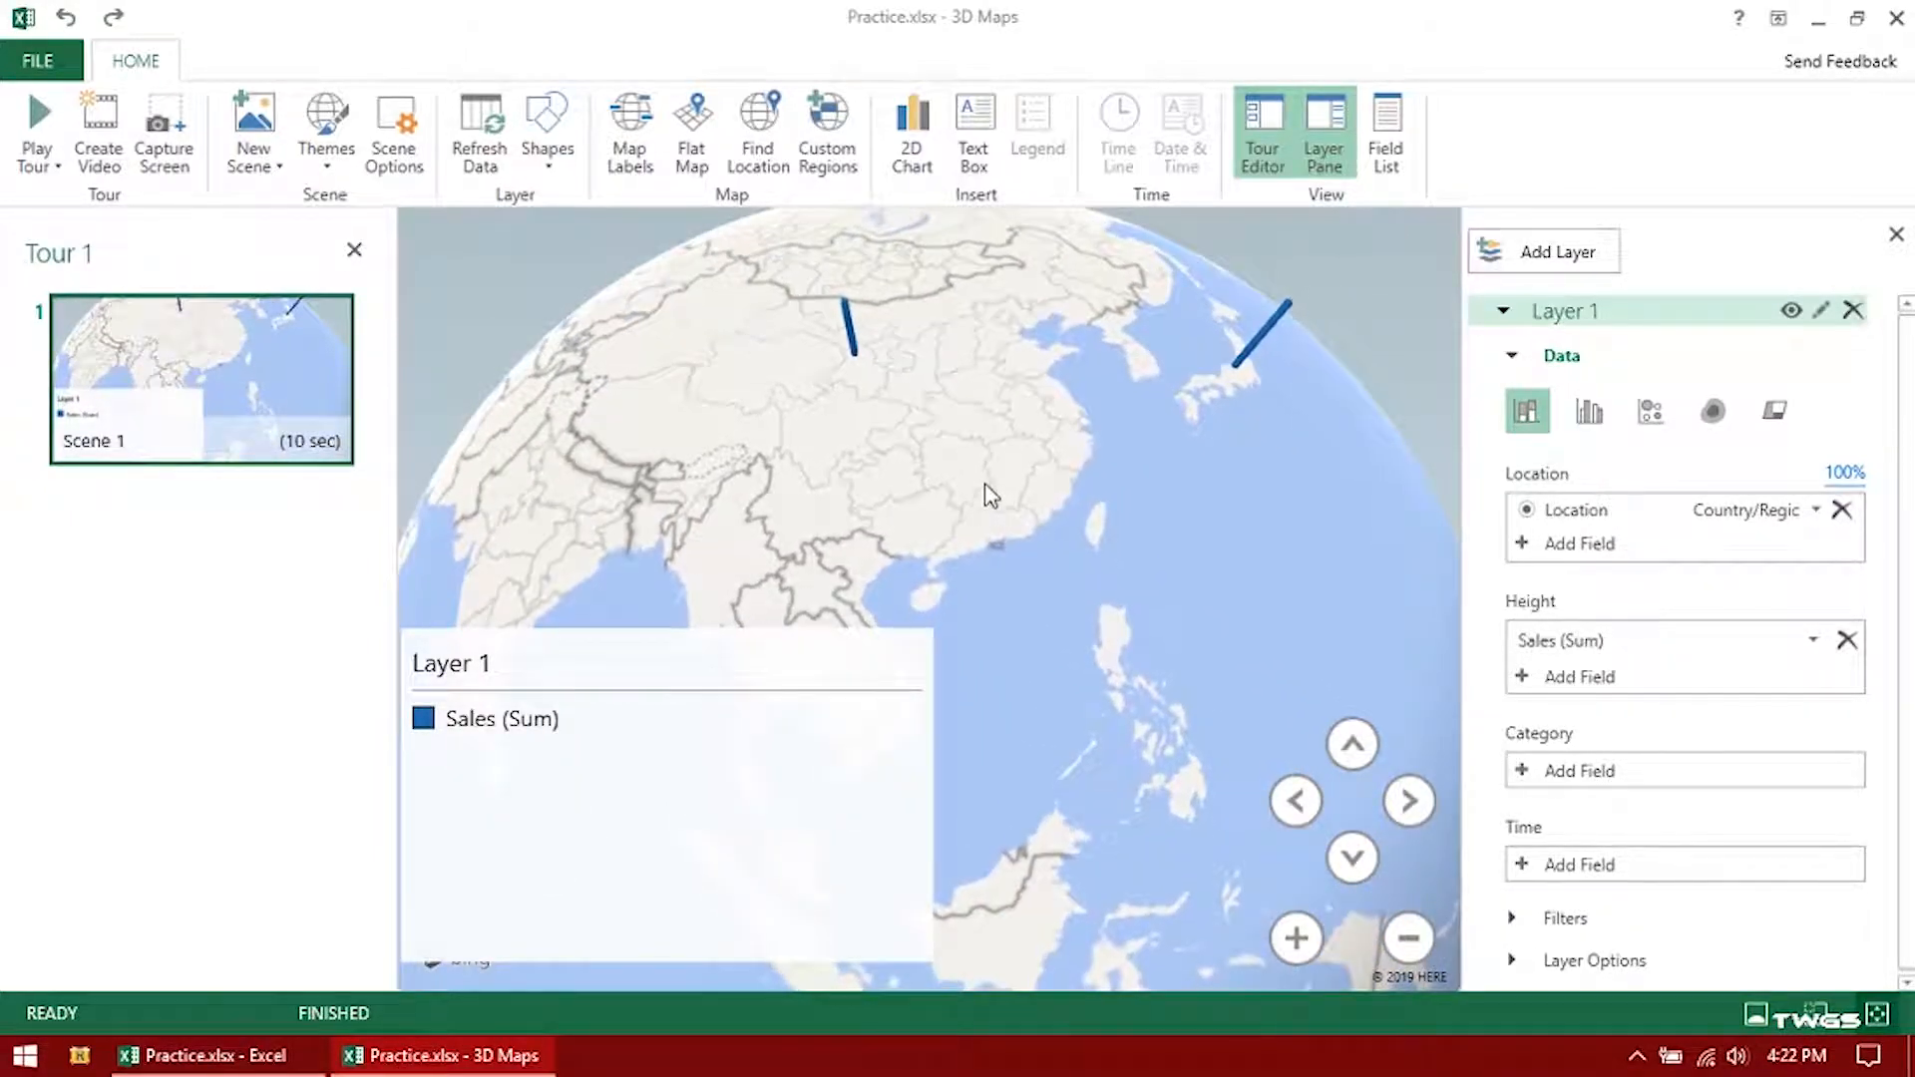
Examine the map from China across to Europe, including the Sales column over the United Kingdom
scroll(988, 495, "up", 2)
mouse_move(750, 421)
left_mouse_down()
mouse_move(949, 590)
mouse_move(1104, 585)
mouse_move(1026, 492)
mouse_move(649, 458)
mouse_move(907, 581)
mouse_move(718, 415)
left_mouse_up()
left_click_drag(854, 507, 1033, 474)
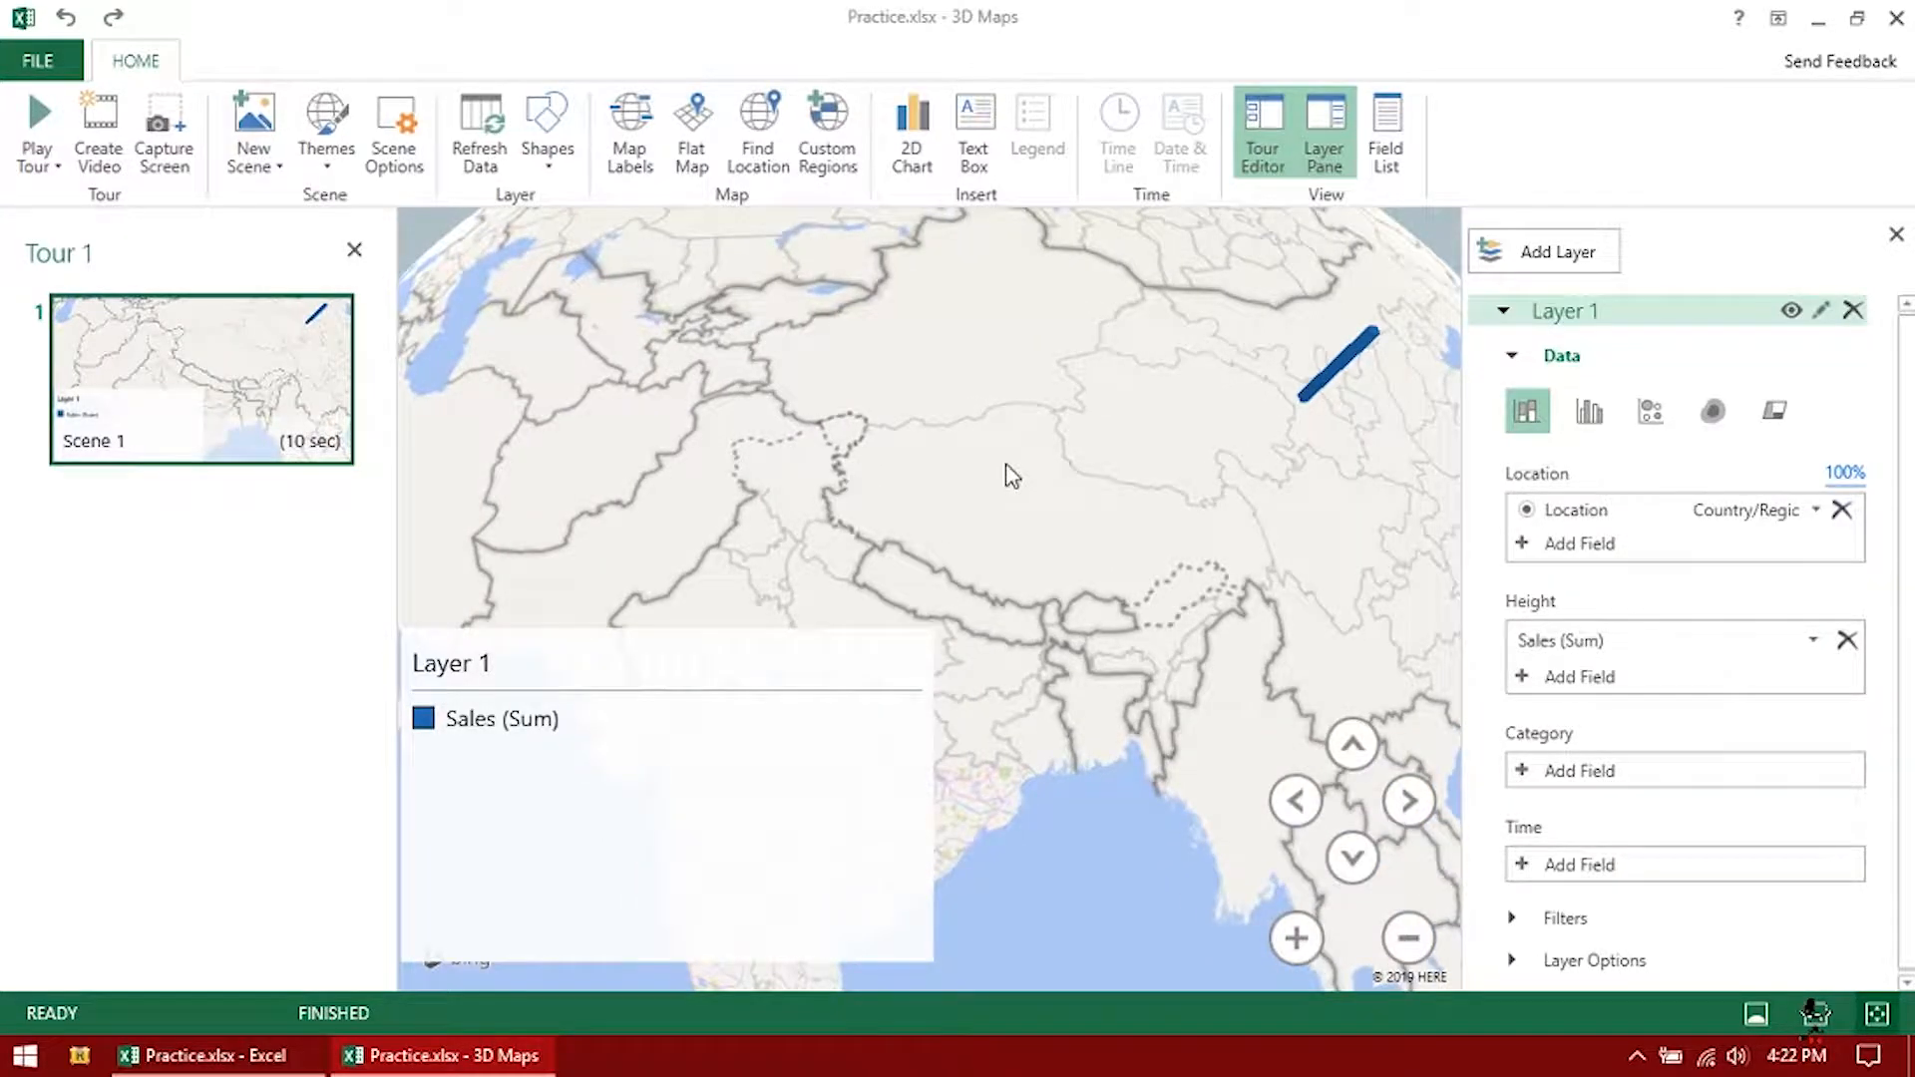
scroll(1009, 470, "down", 5)
left_click_drag(898, 455, 1222, 533)
scroll(818, 468, "up", 4)
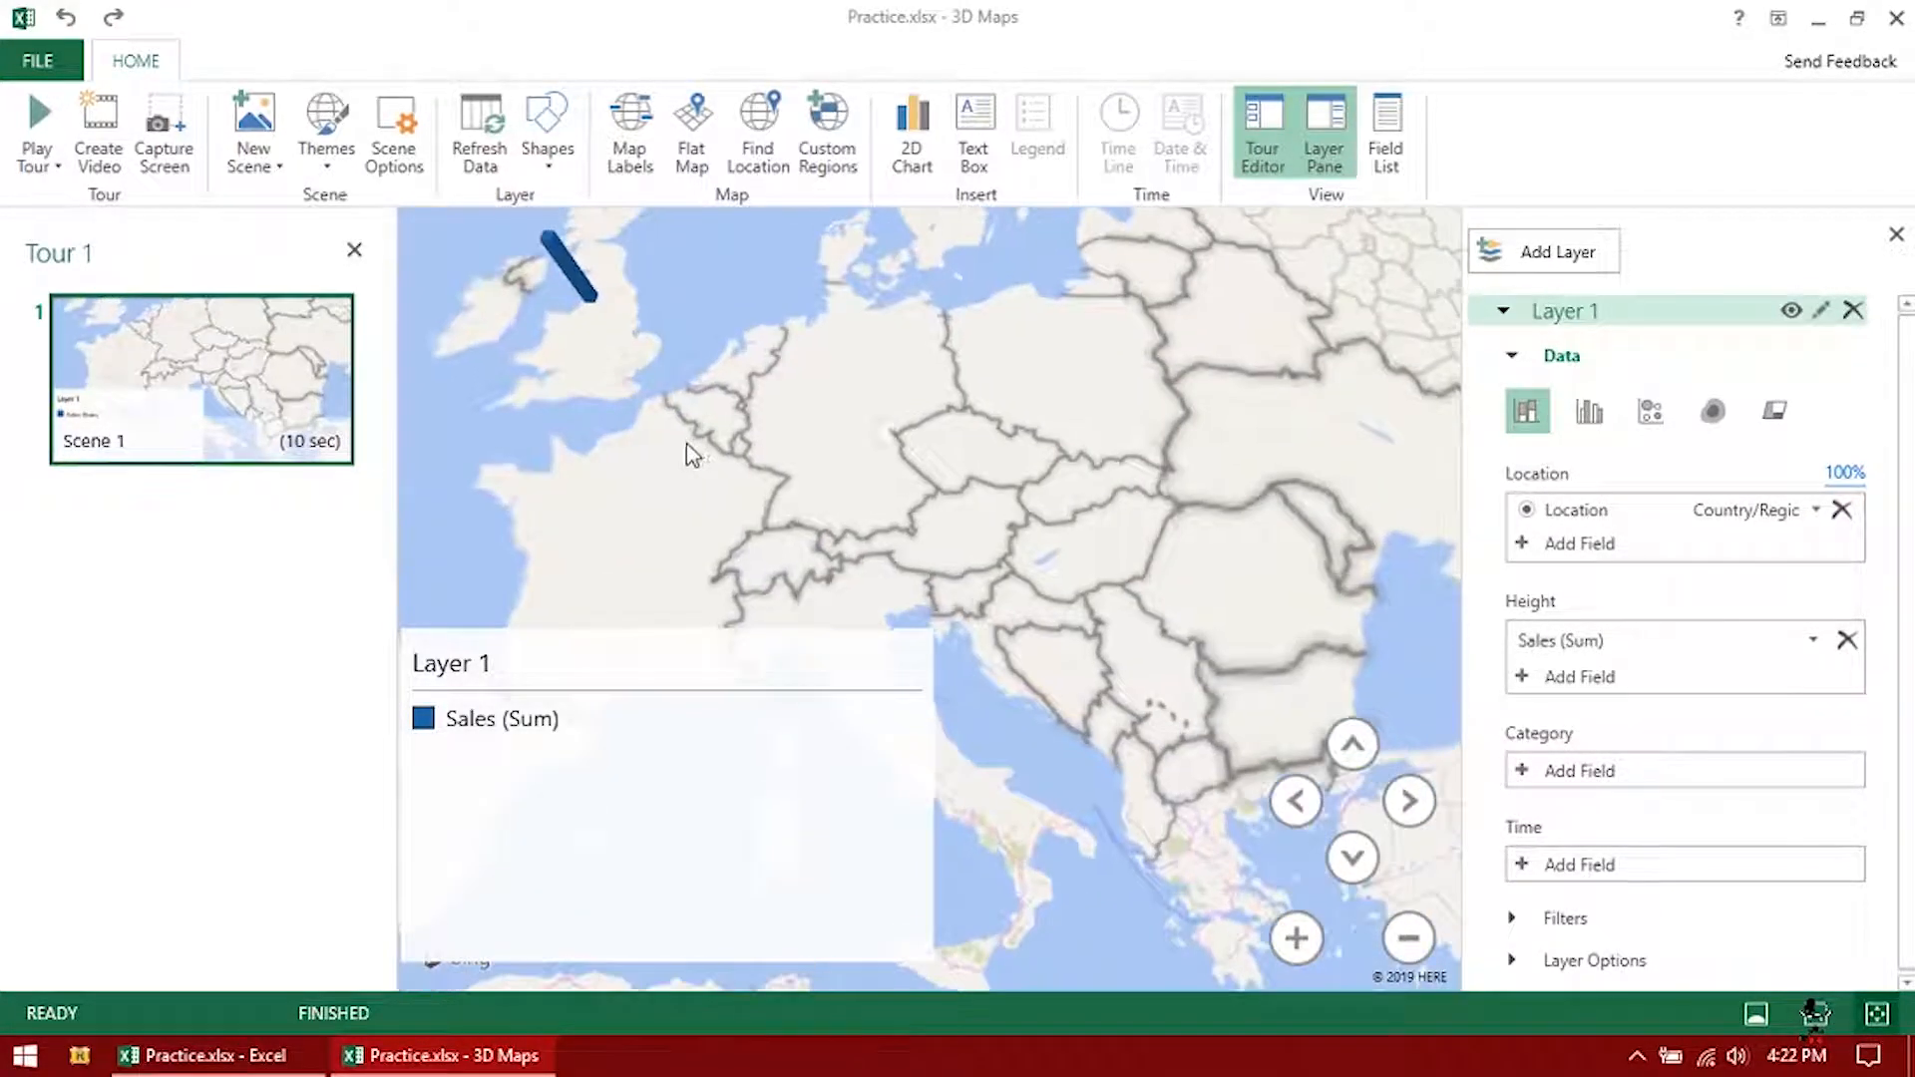
left_click_drag(615, 393, 995, 488)
scroll(995, 487, "down", 5)
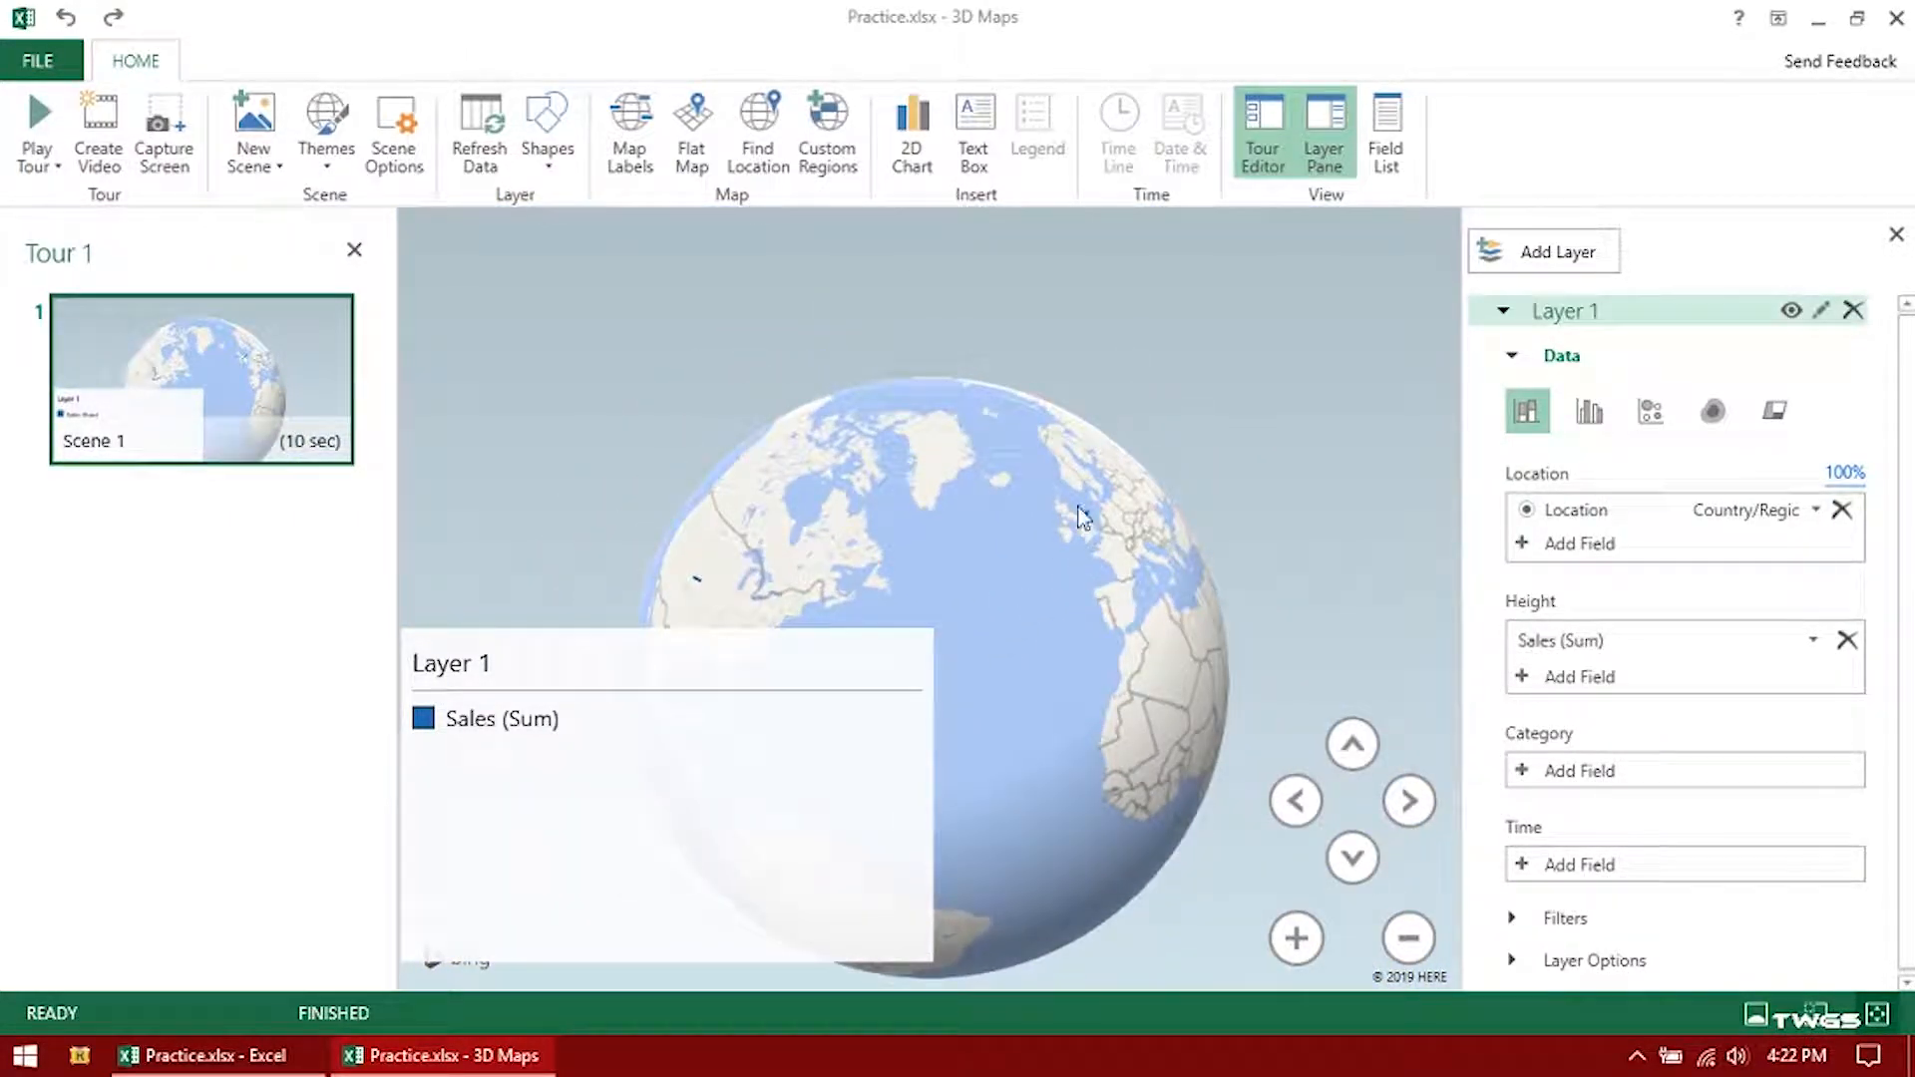
Rotate the whole globe to compare the Sales columns of all four countries
left_click_drag(1080, 516, 1229, 547)
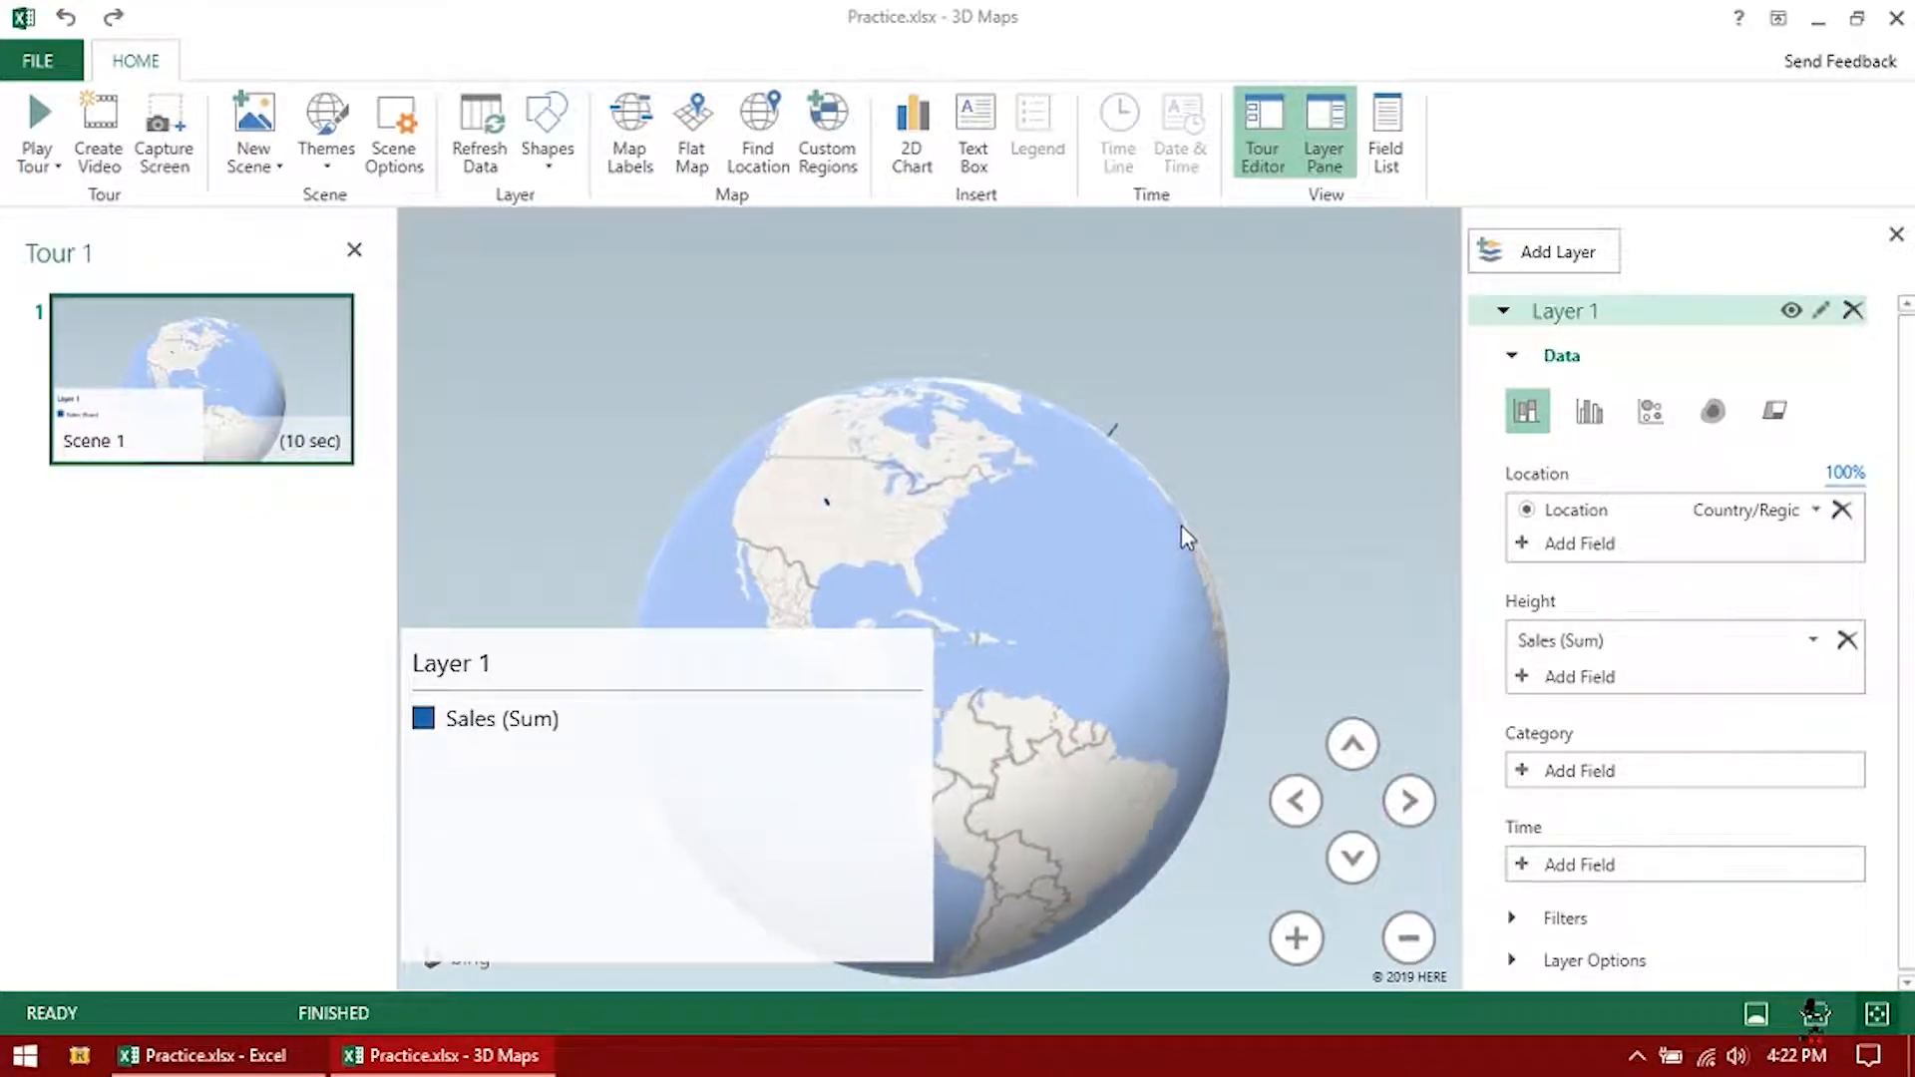
left_click_drag(1034, 577, 1201, 541)
left_click_drag(924, 600, 1103, 482)
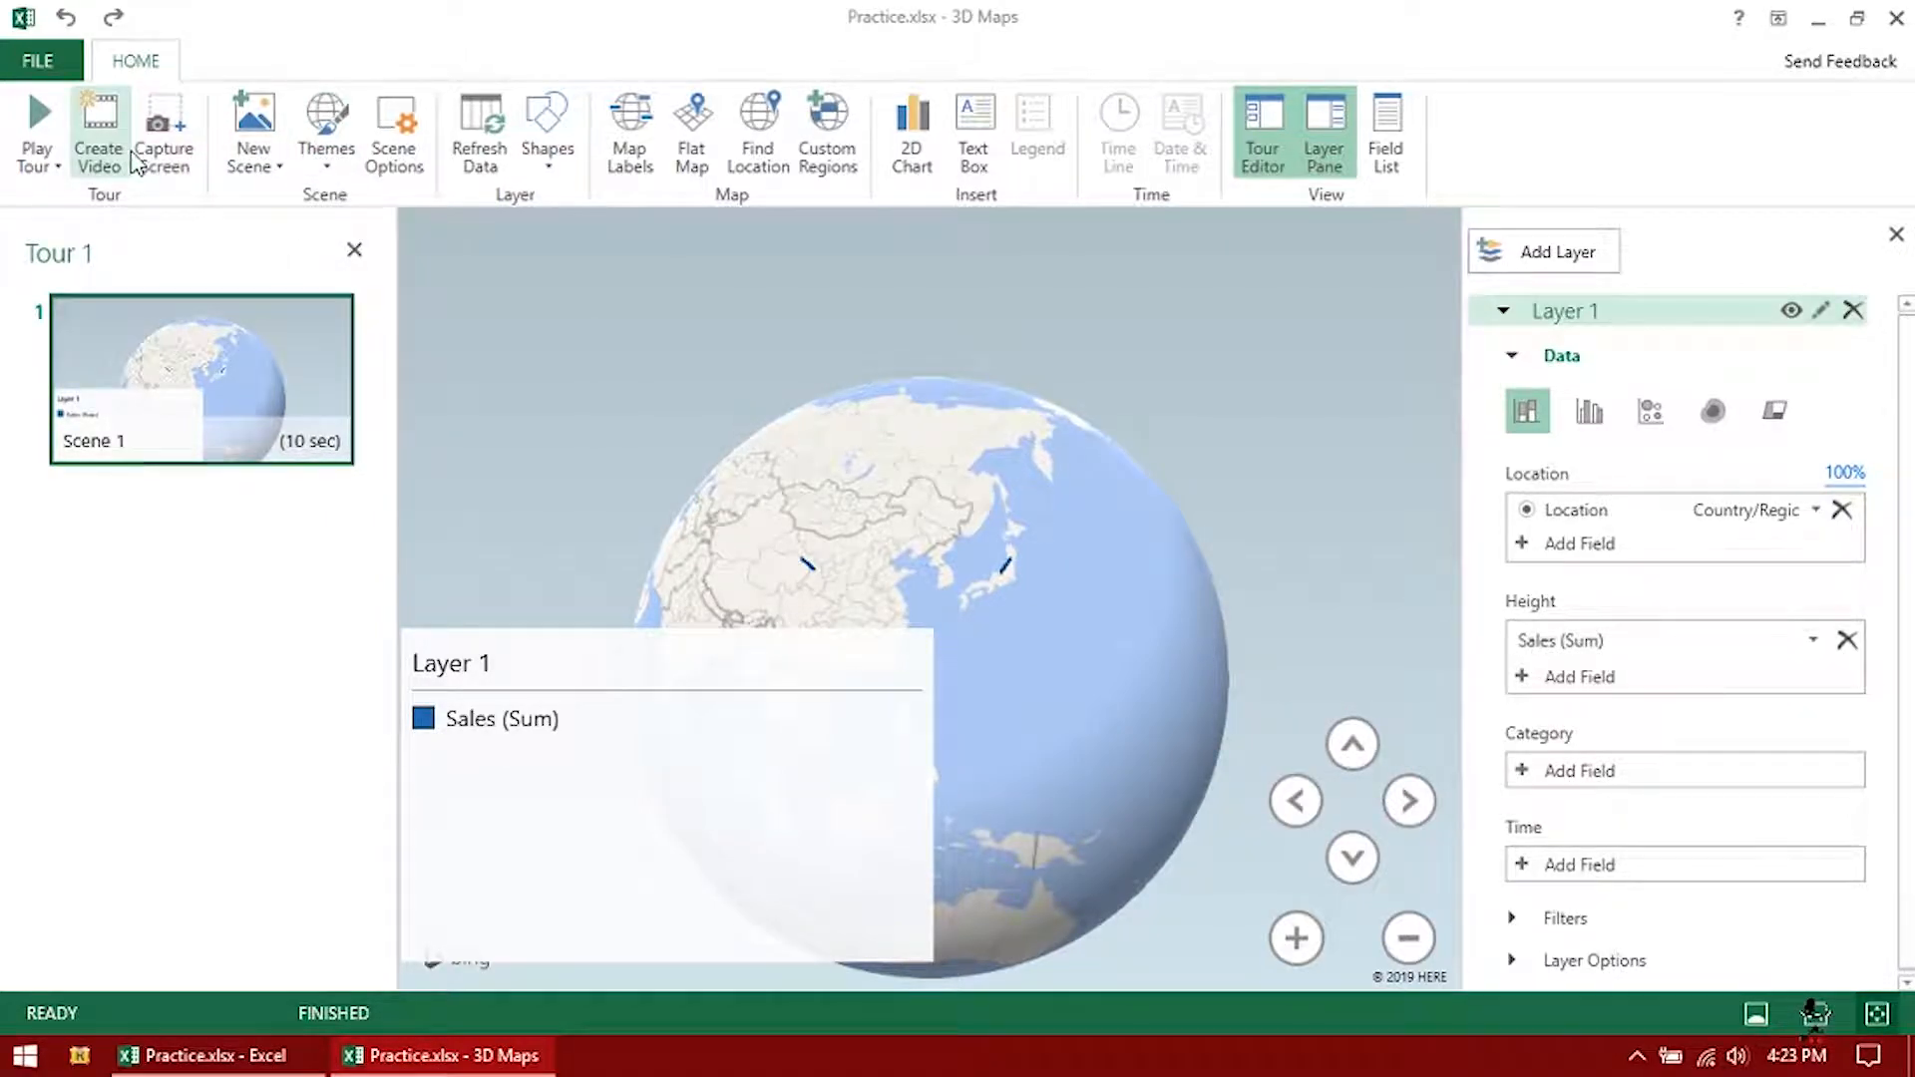
left_click_drag(738, 544, 968, 534)
left_click_drag(855, 518, 1041, 520)
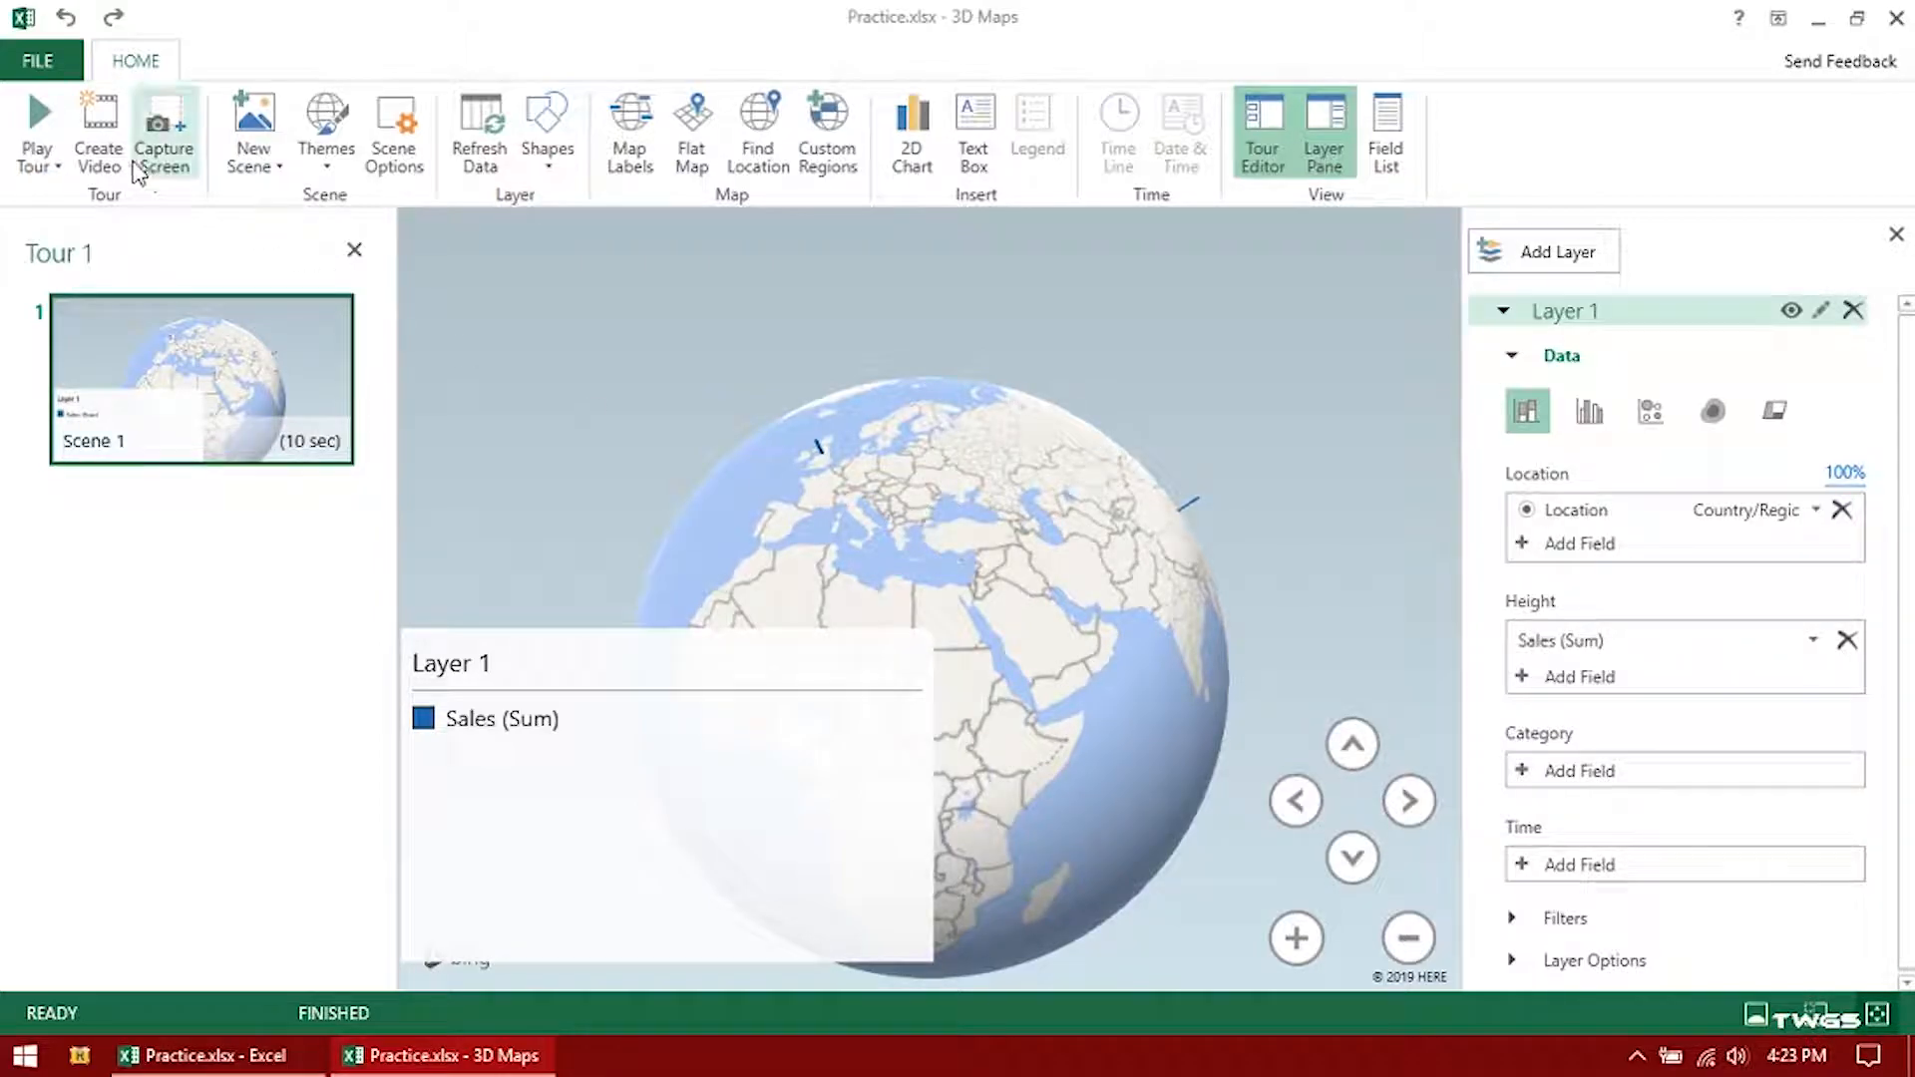
left_click_drag(851, 574, 743, 499)
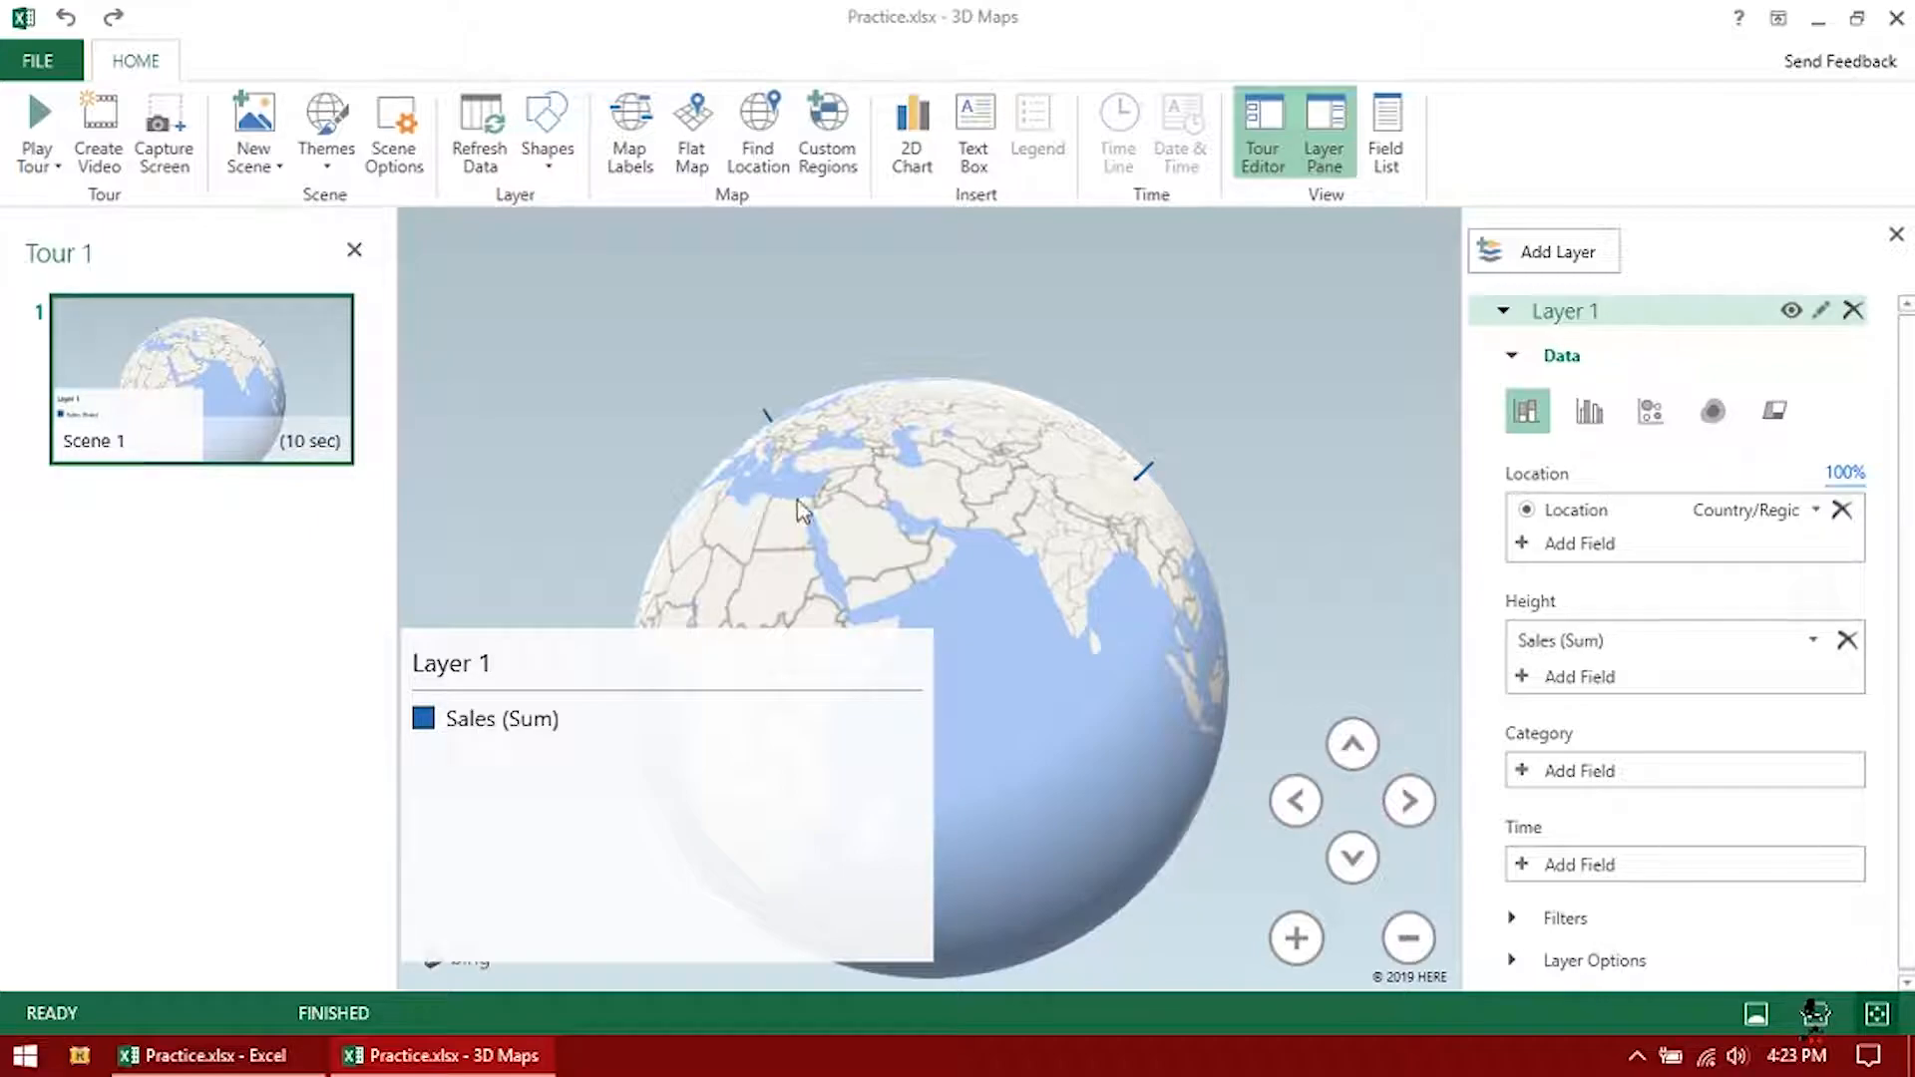
left_click_drag(785, 512, 1114, 583)
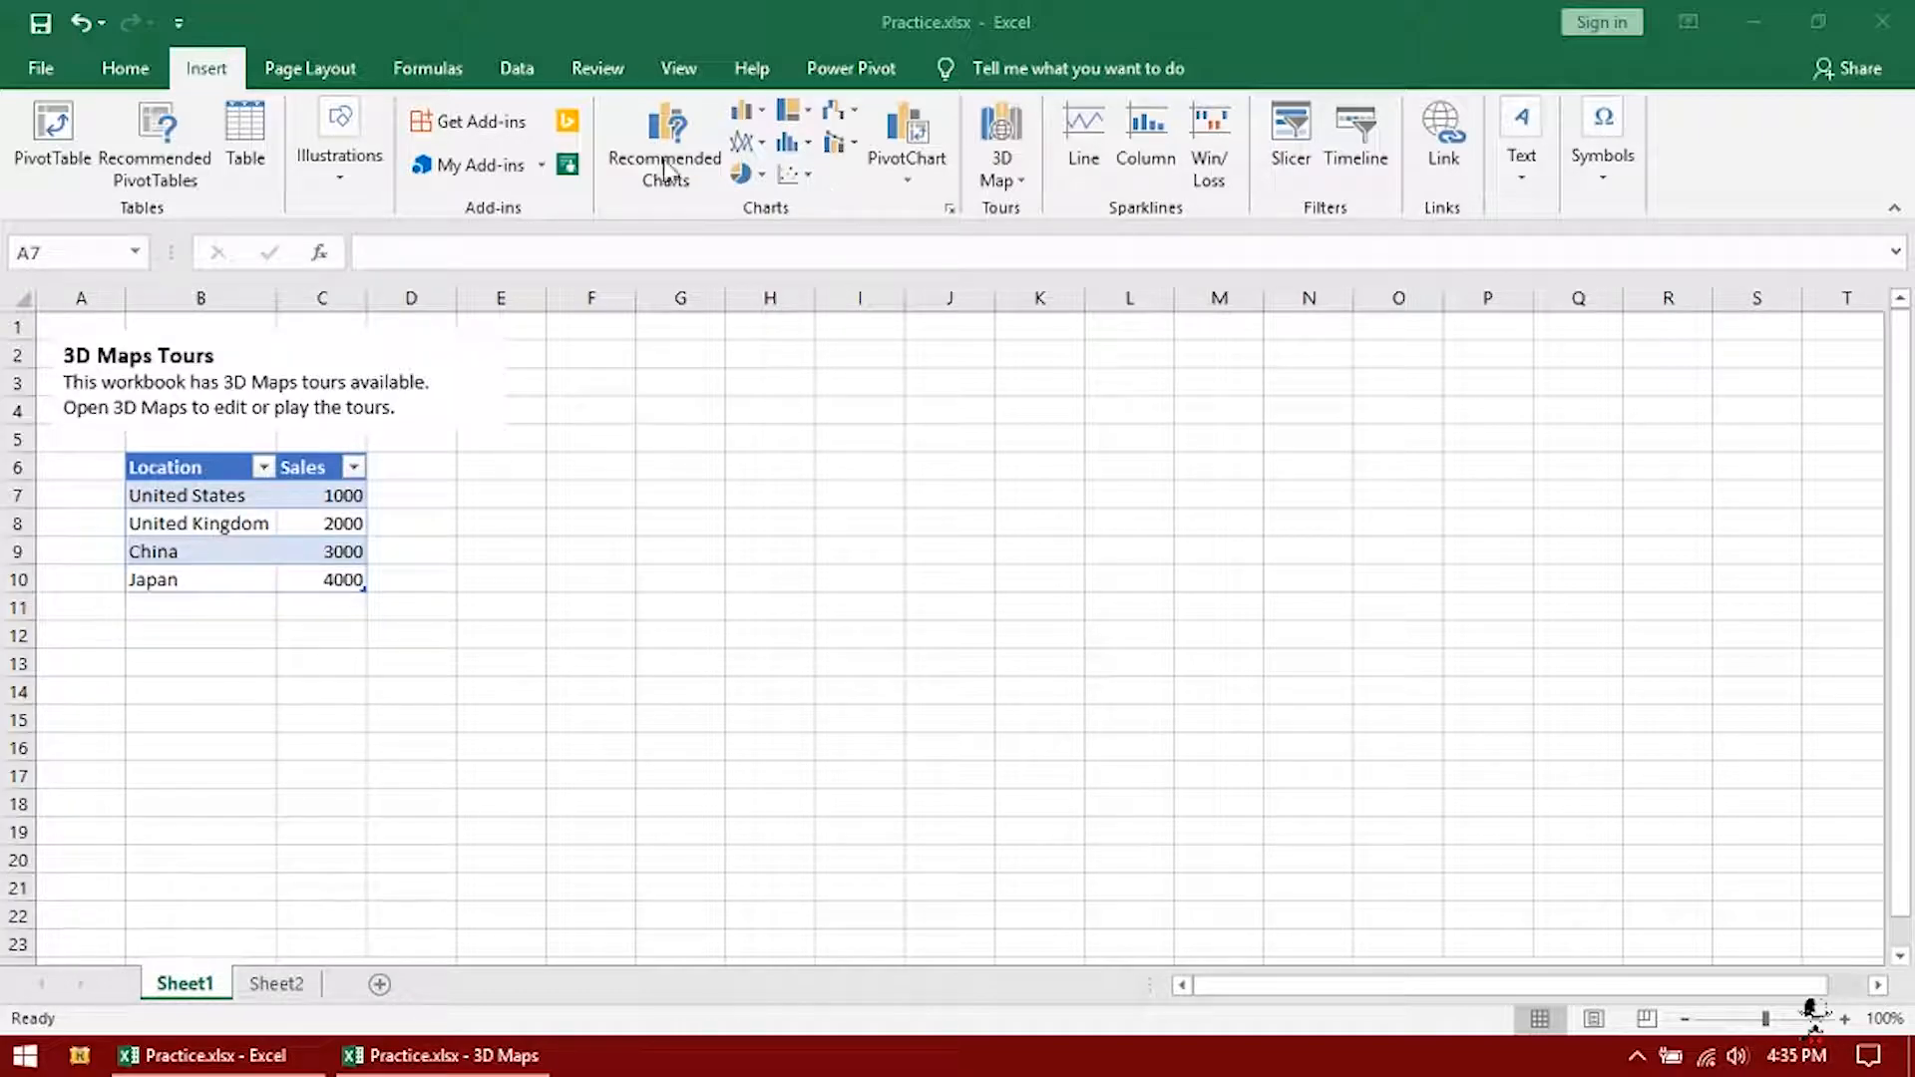
On Sheet2, copy the Sale $ values in D2:D25 into the same rows of columns E through I
left_click(279, 993)
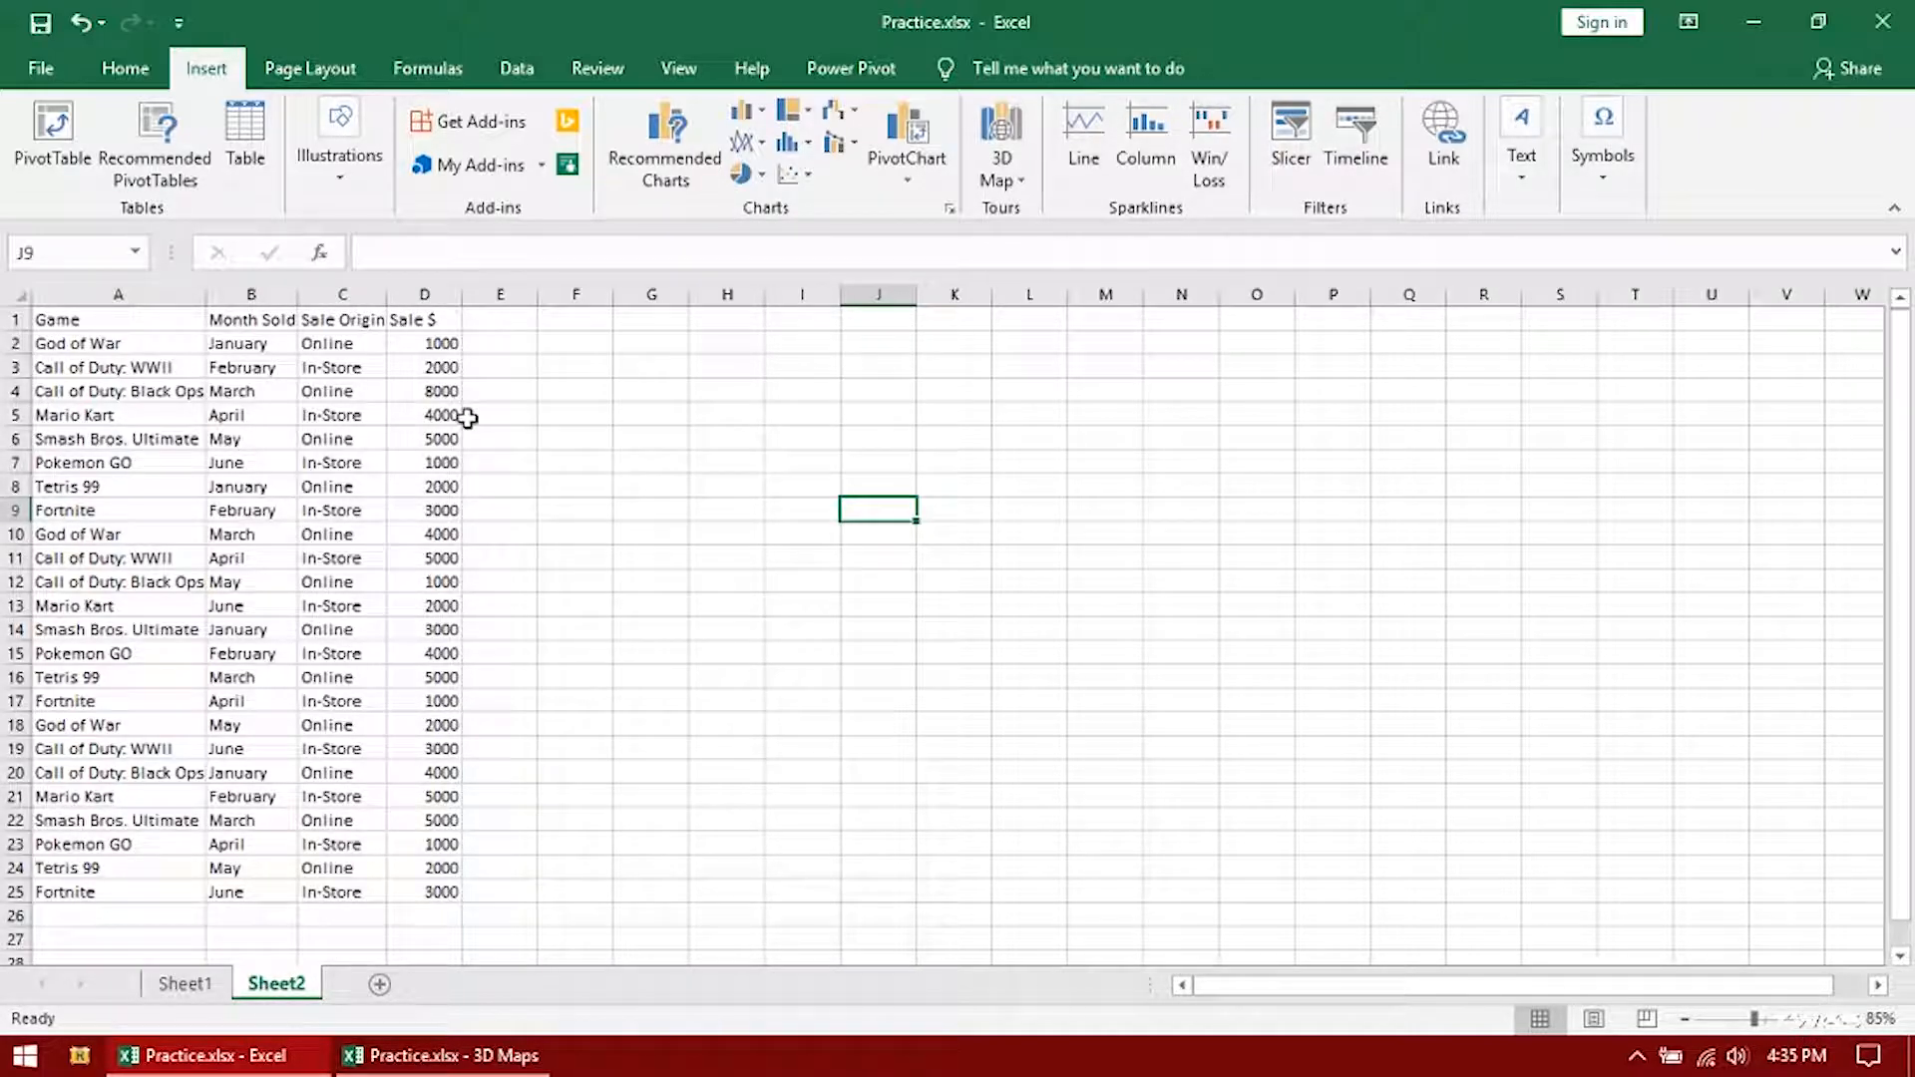
left_click_drag(445, 346, 444, 897)
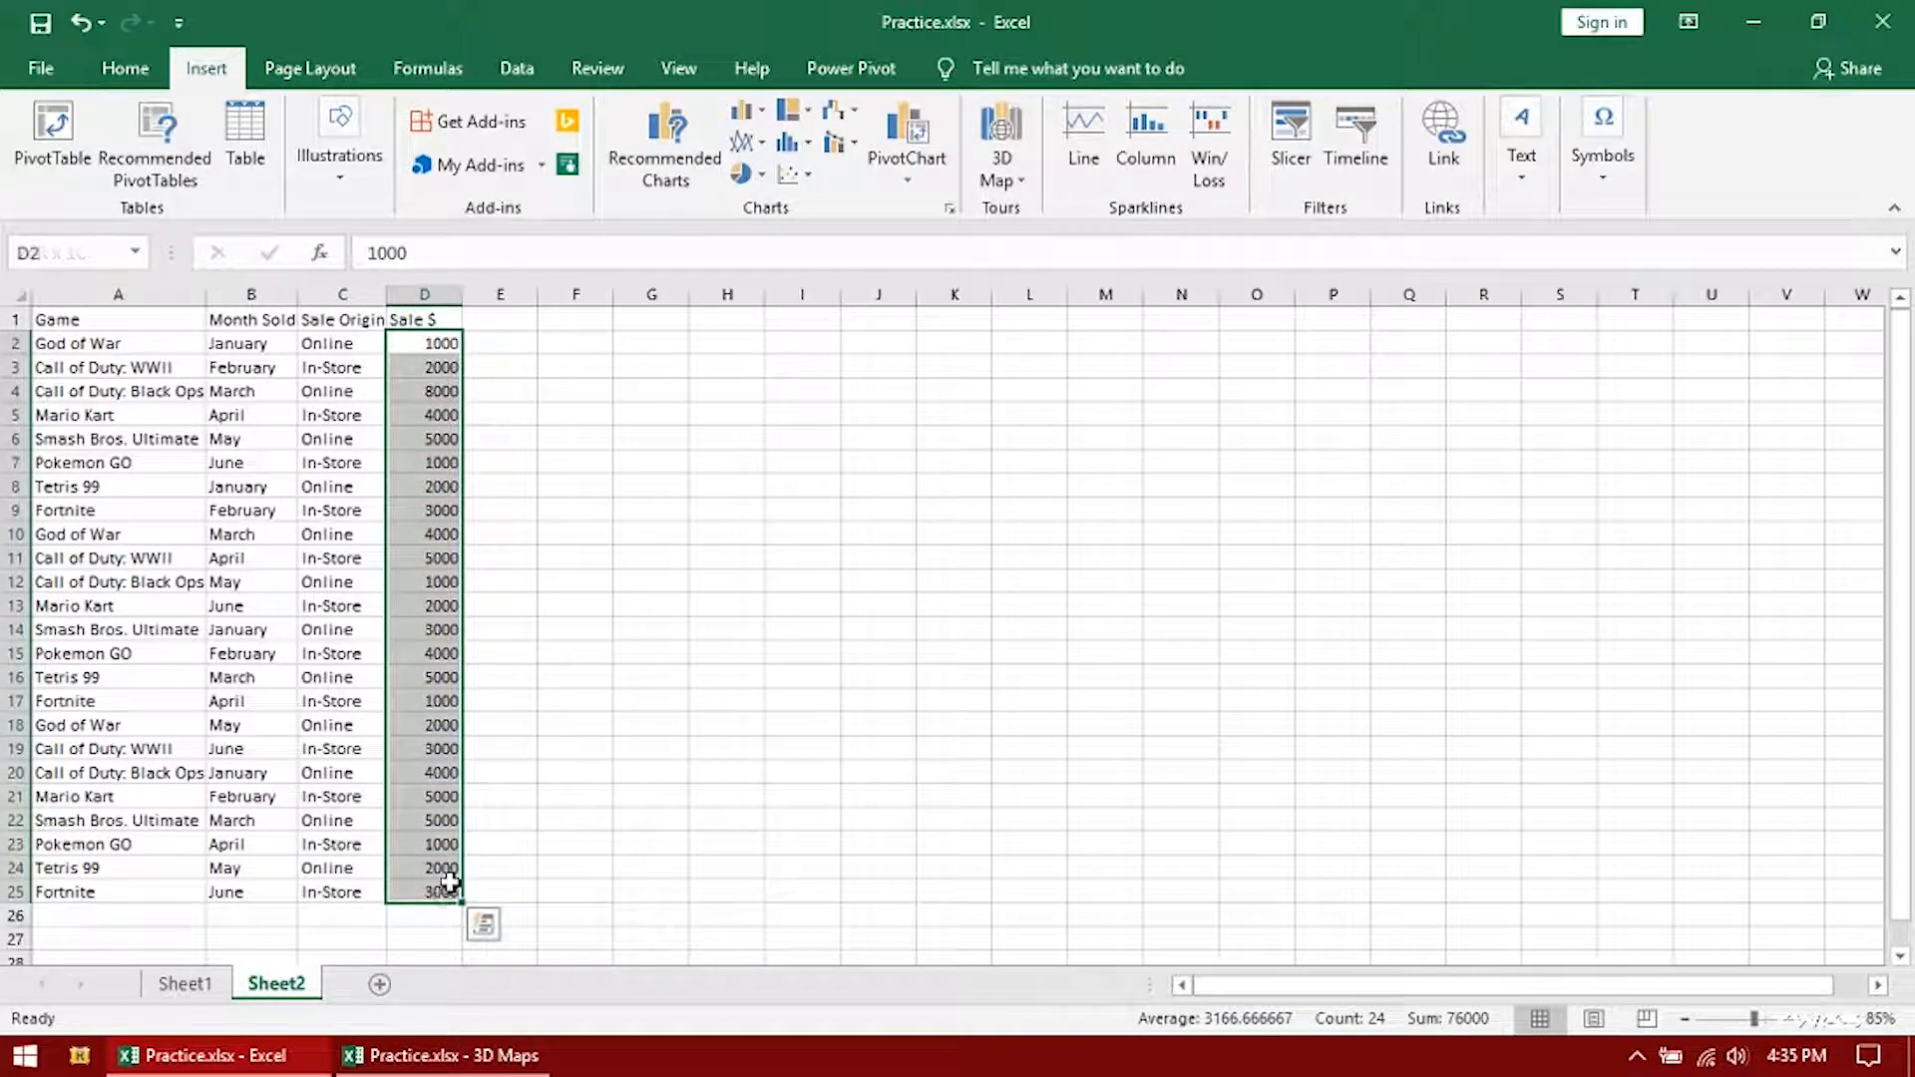
key("ctrl+c")
left_click_drag(499, 345, 527, 886)
key("ctrl+v")
left_click_drag(576, 344, 573, 877)
key("ctrl+v")
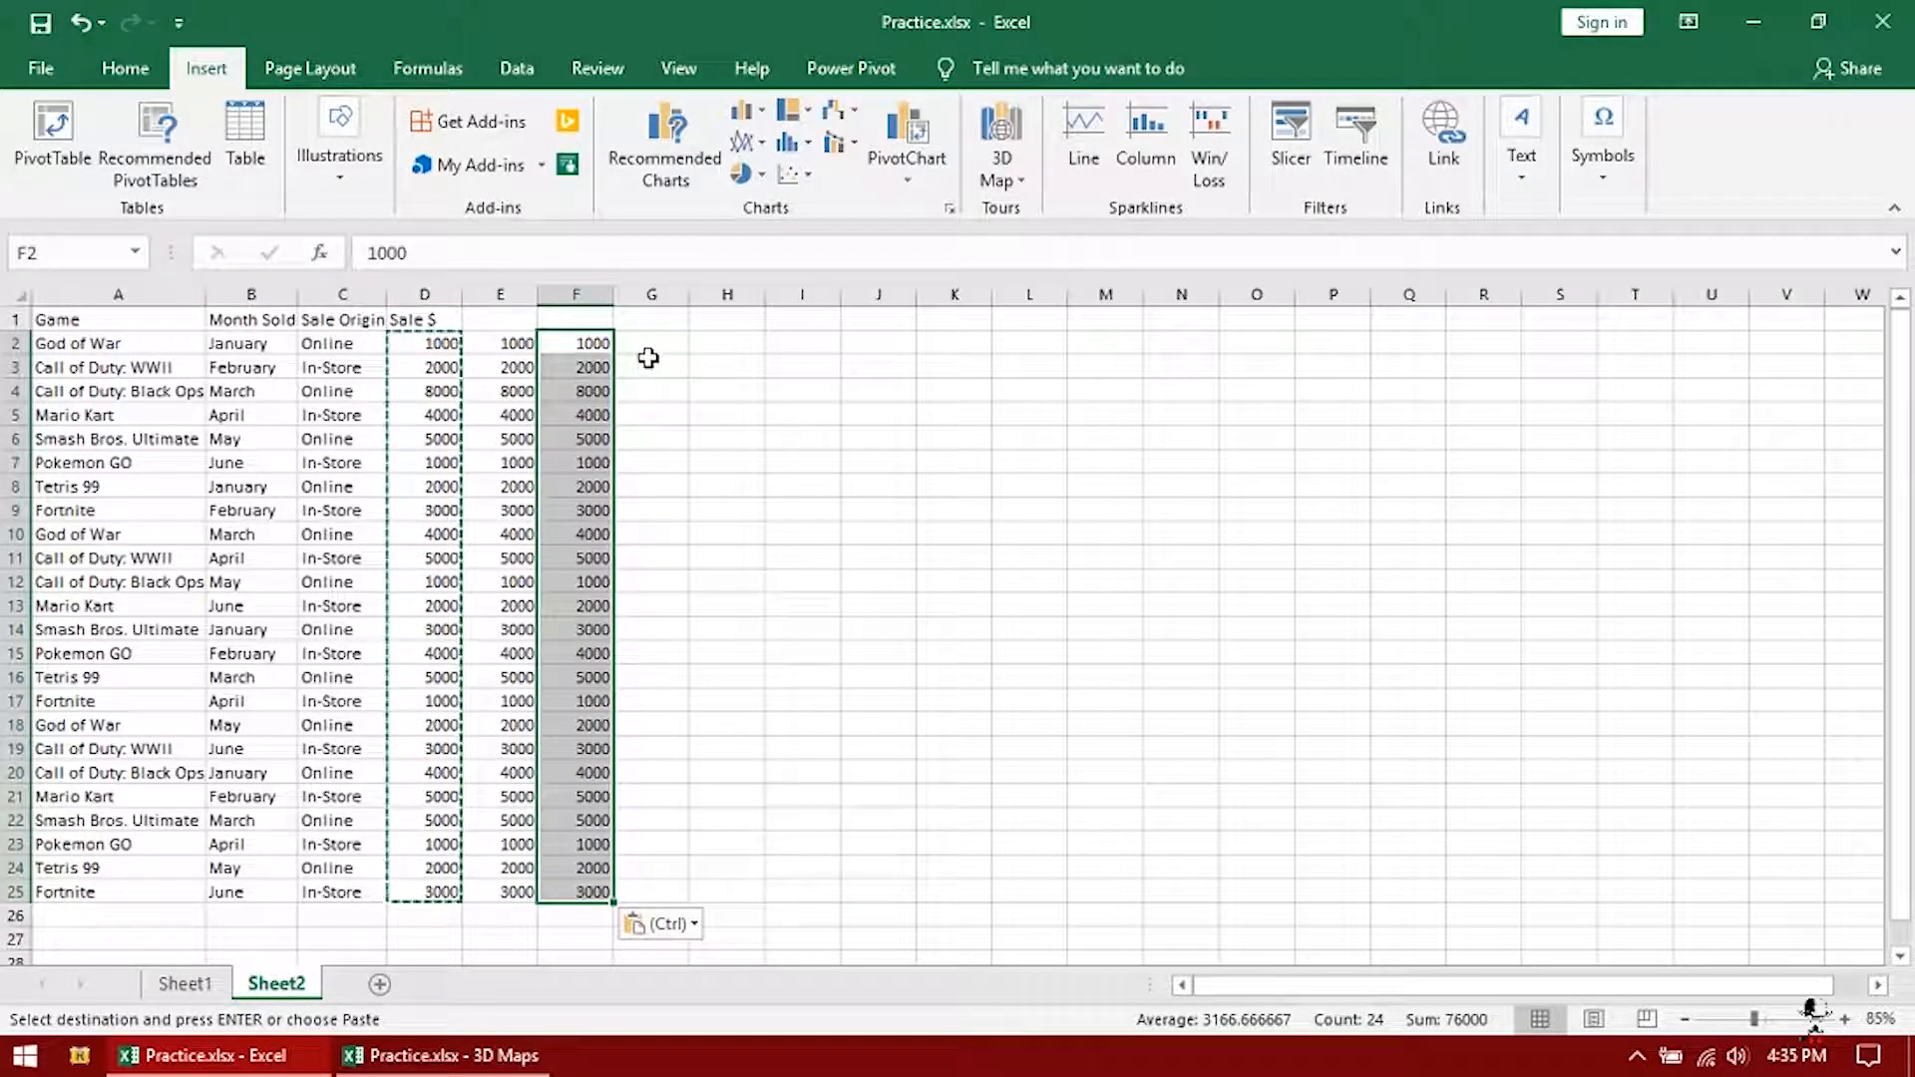
left_click_drag(649, 344, 650, 385)
left_click_drag(650, 385, 655, 618)
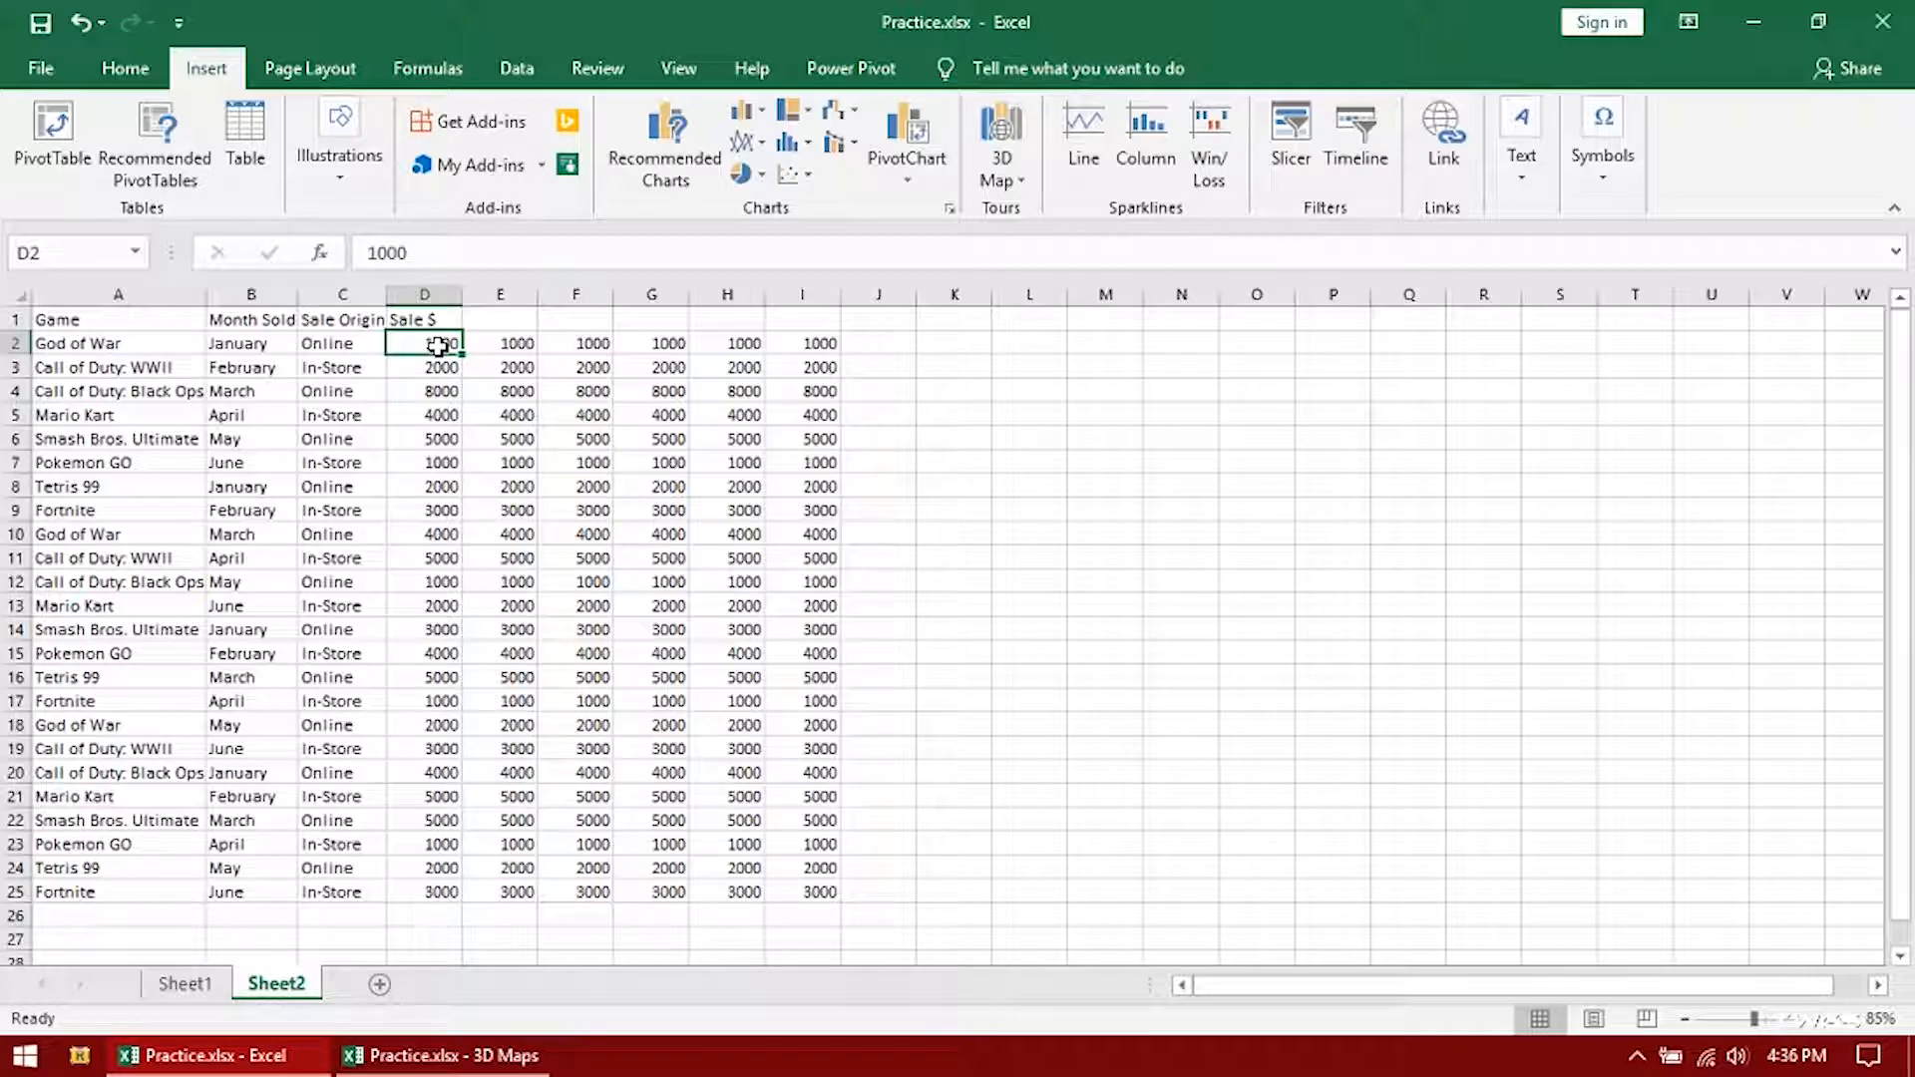
Fill D2:D25 with a series rising by 1000 from 1000, and I2:I25 with one rising by 1000 from 25000
left_click_drag(439, 346, 441, 369)
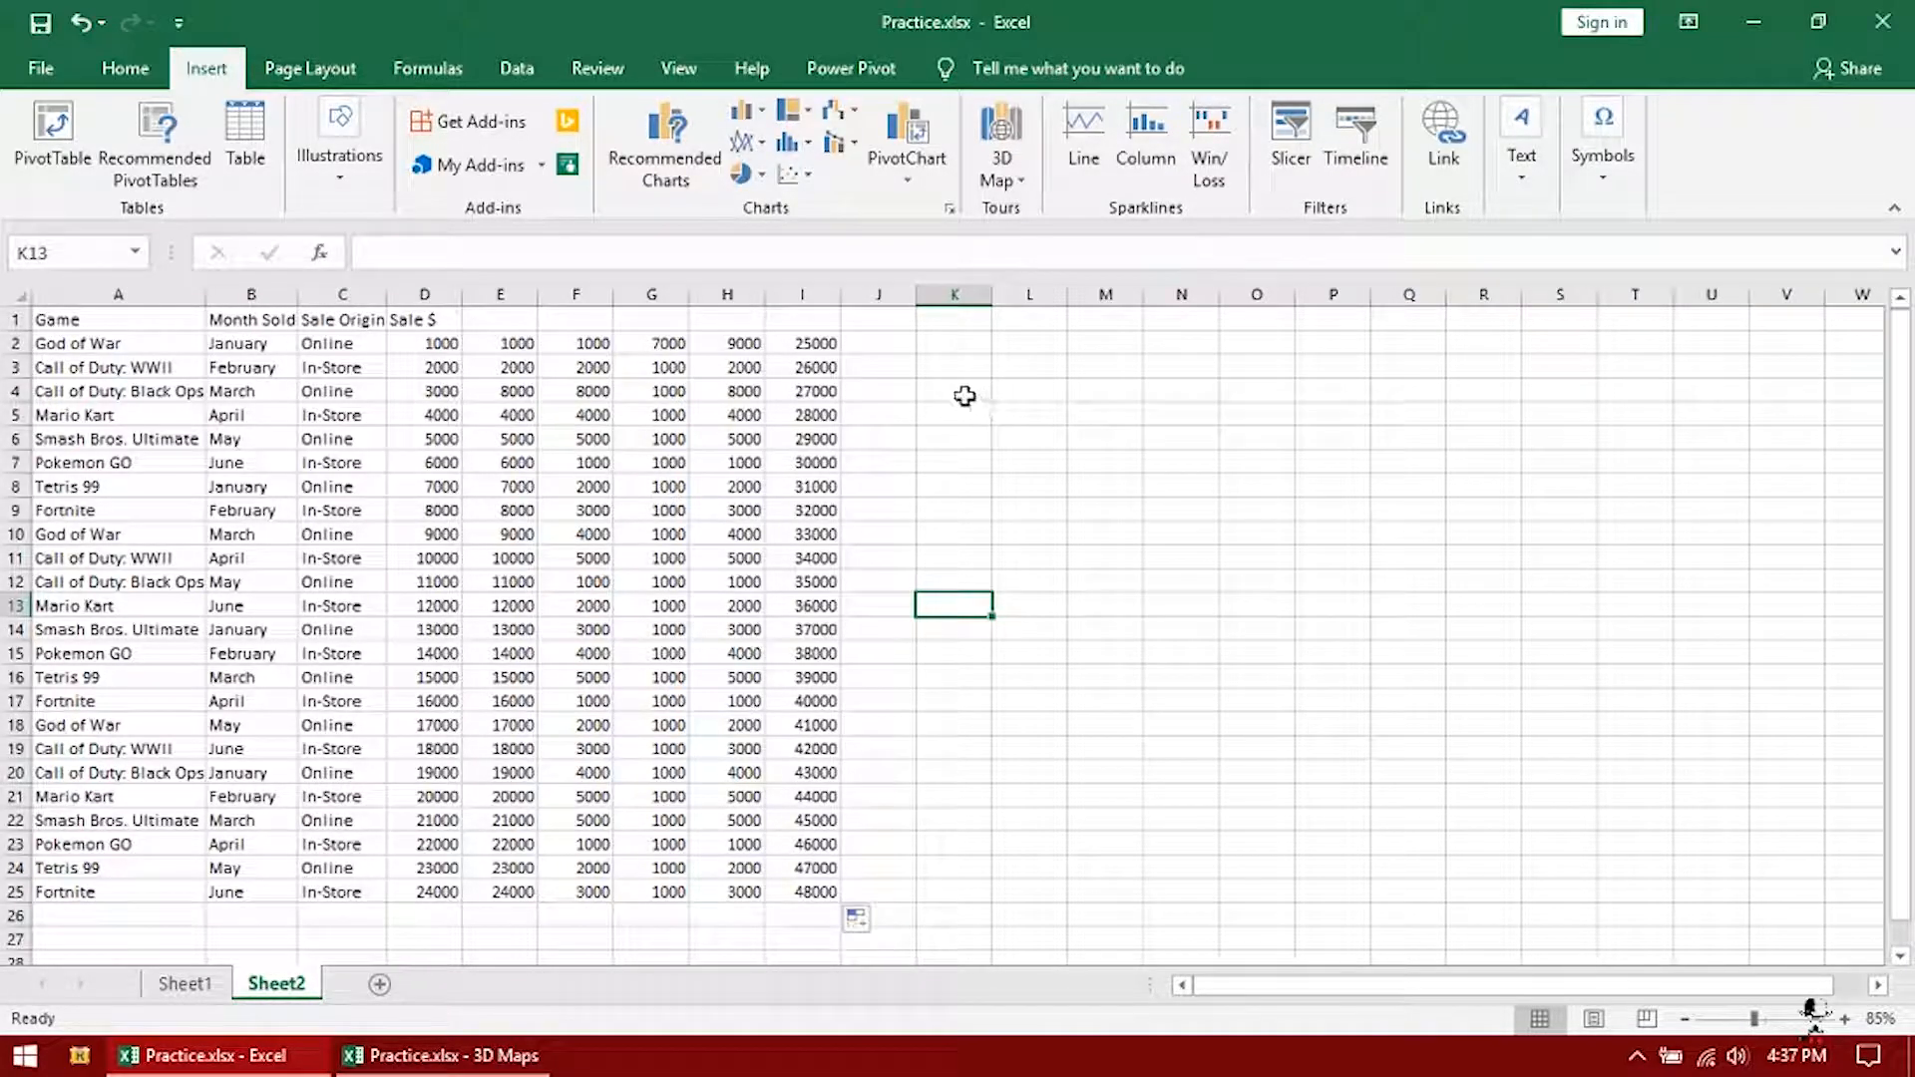
left_click_drag(438, 343, 804, 876)
left_click(953, 652)
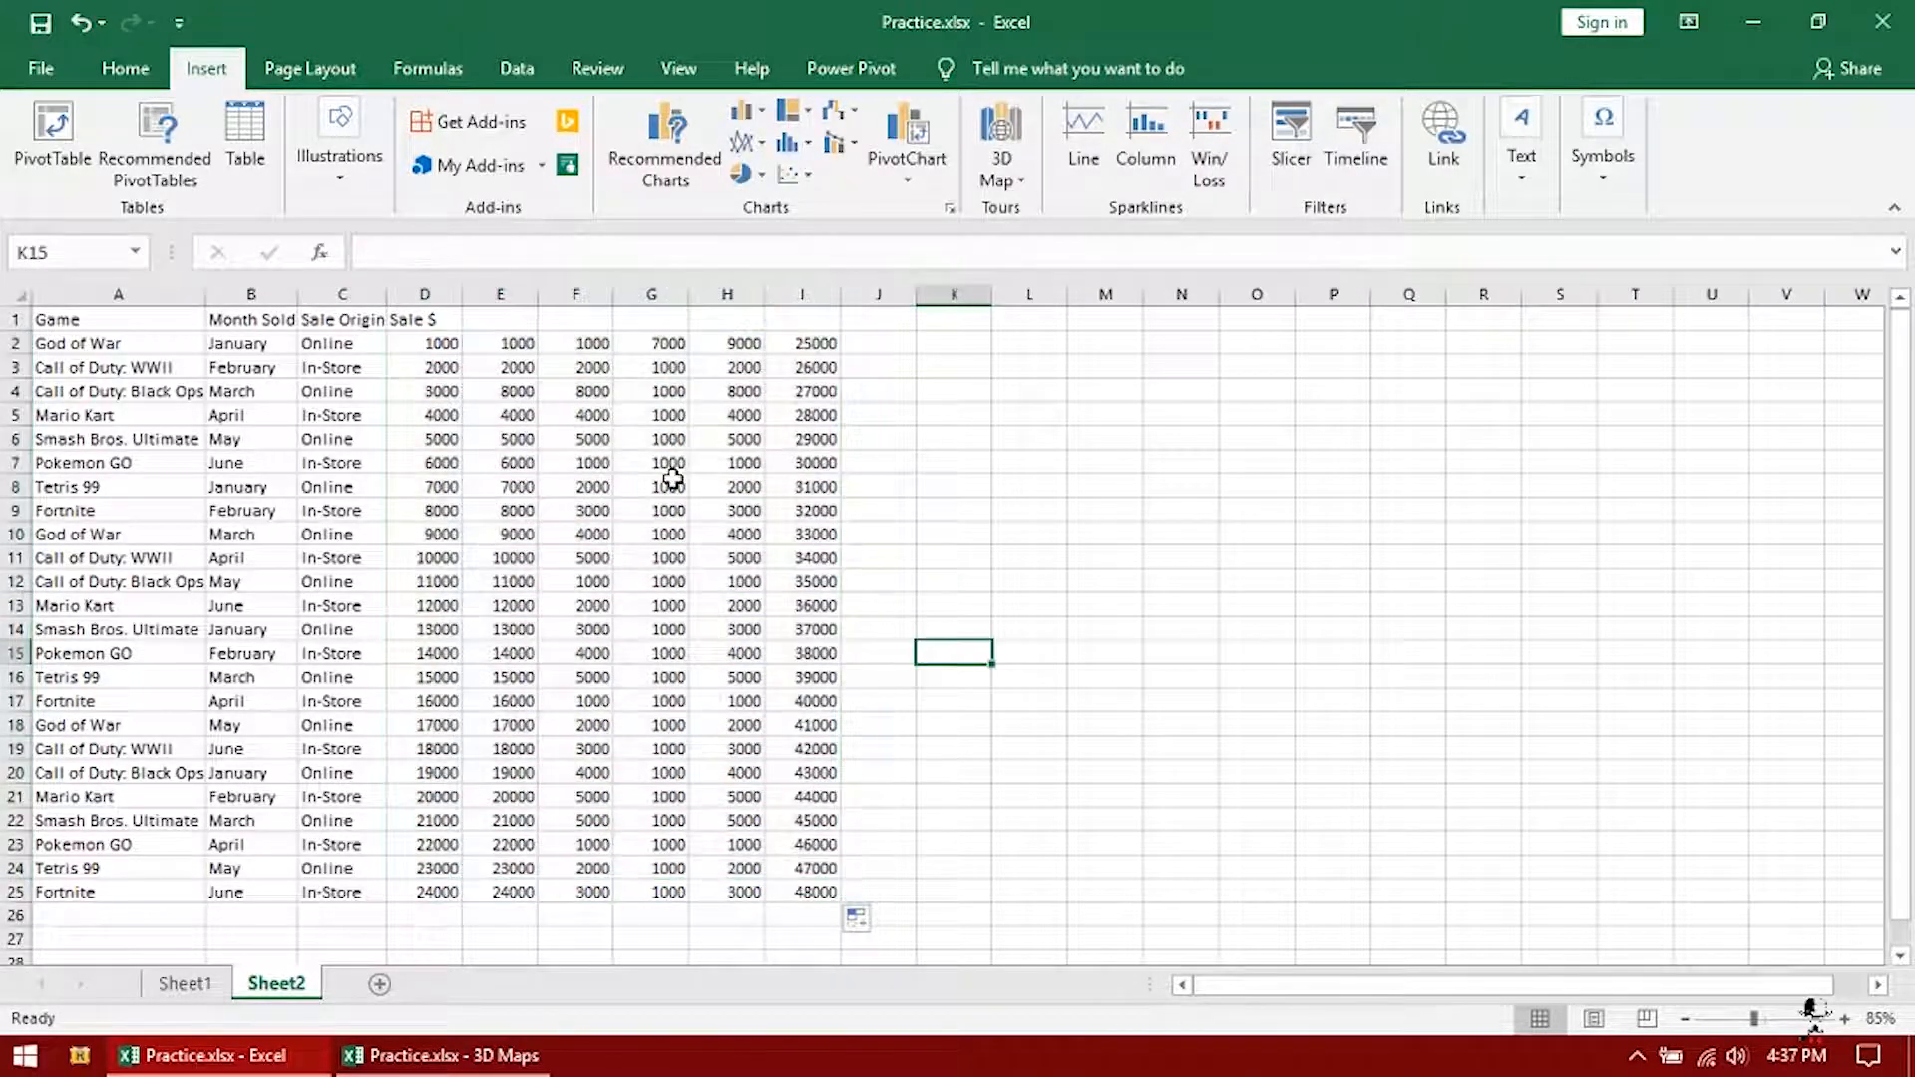
left_click_drag(431, 349, 439, 893)
left_click(727, 509)
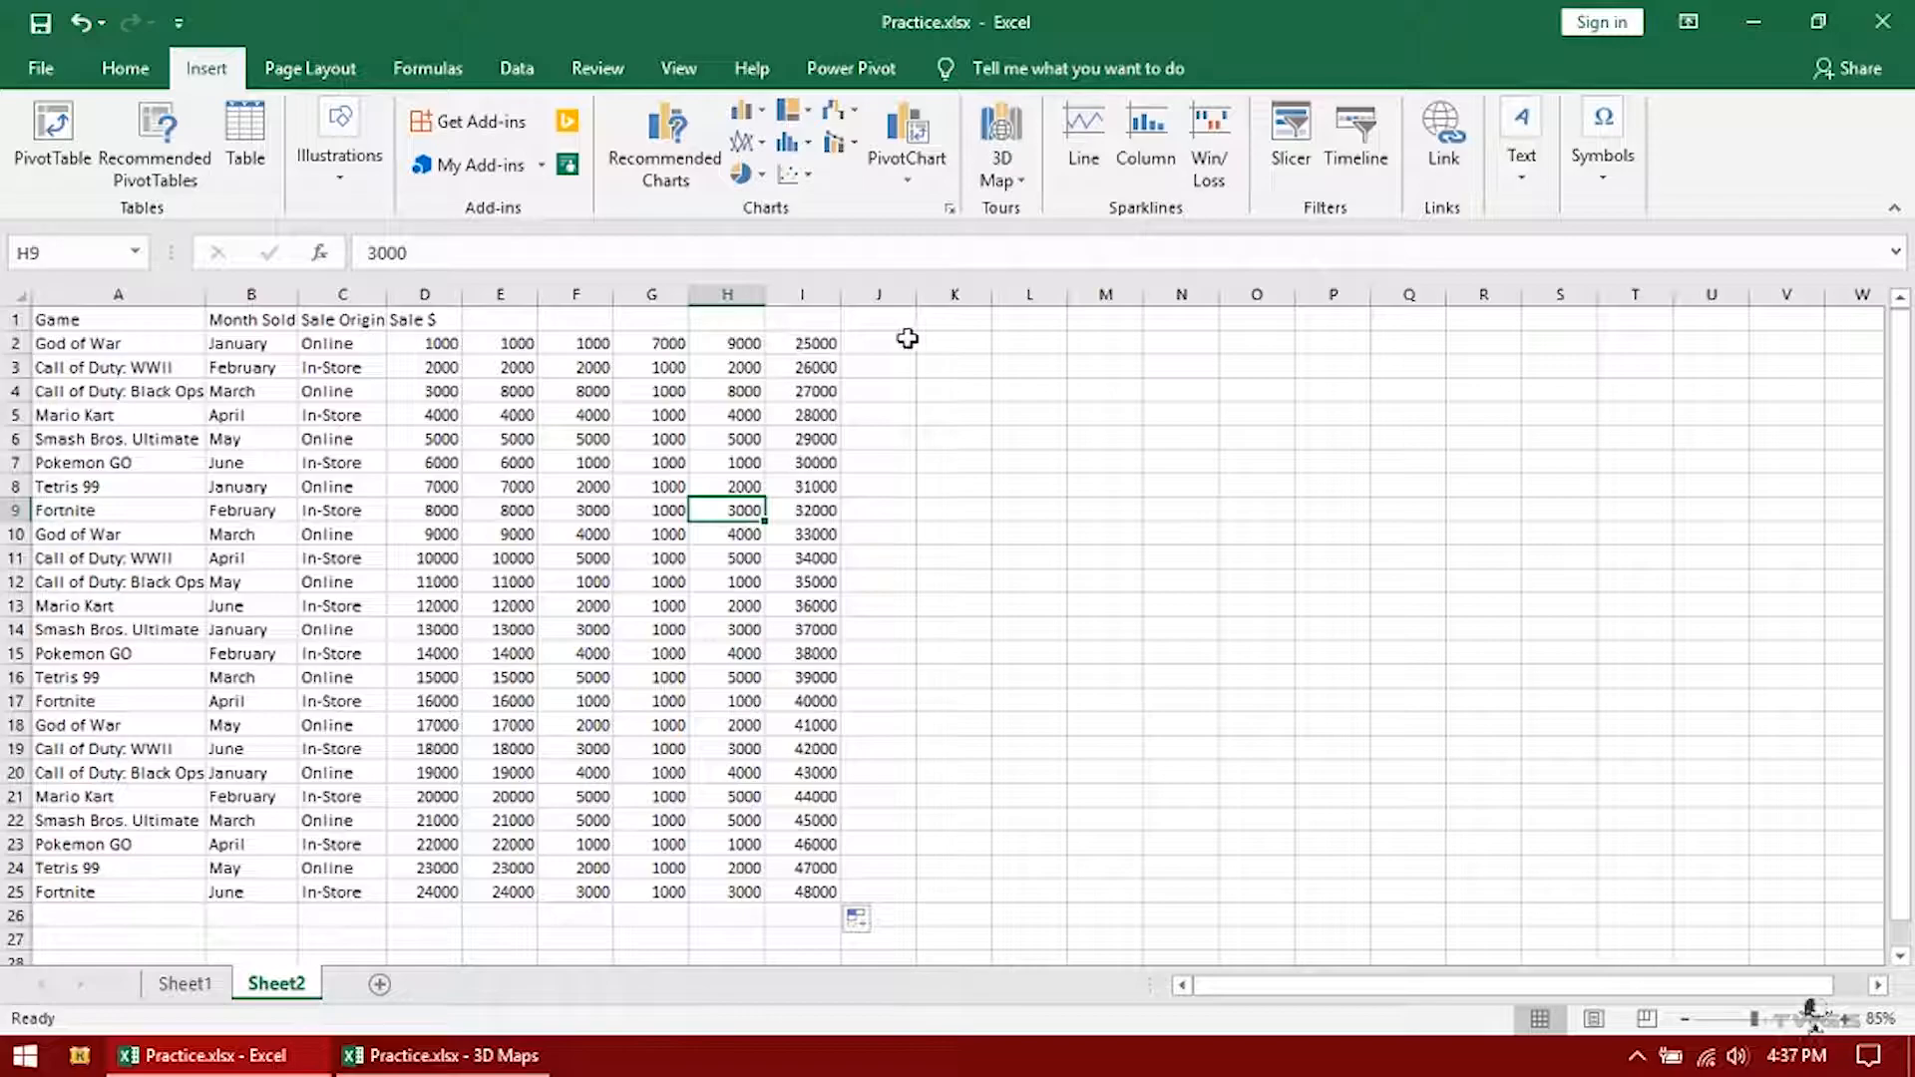
Start a column sparkline for cell J2 with D2:I2 as its data range
left_click(878, 342)
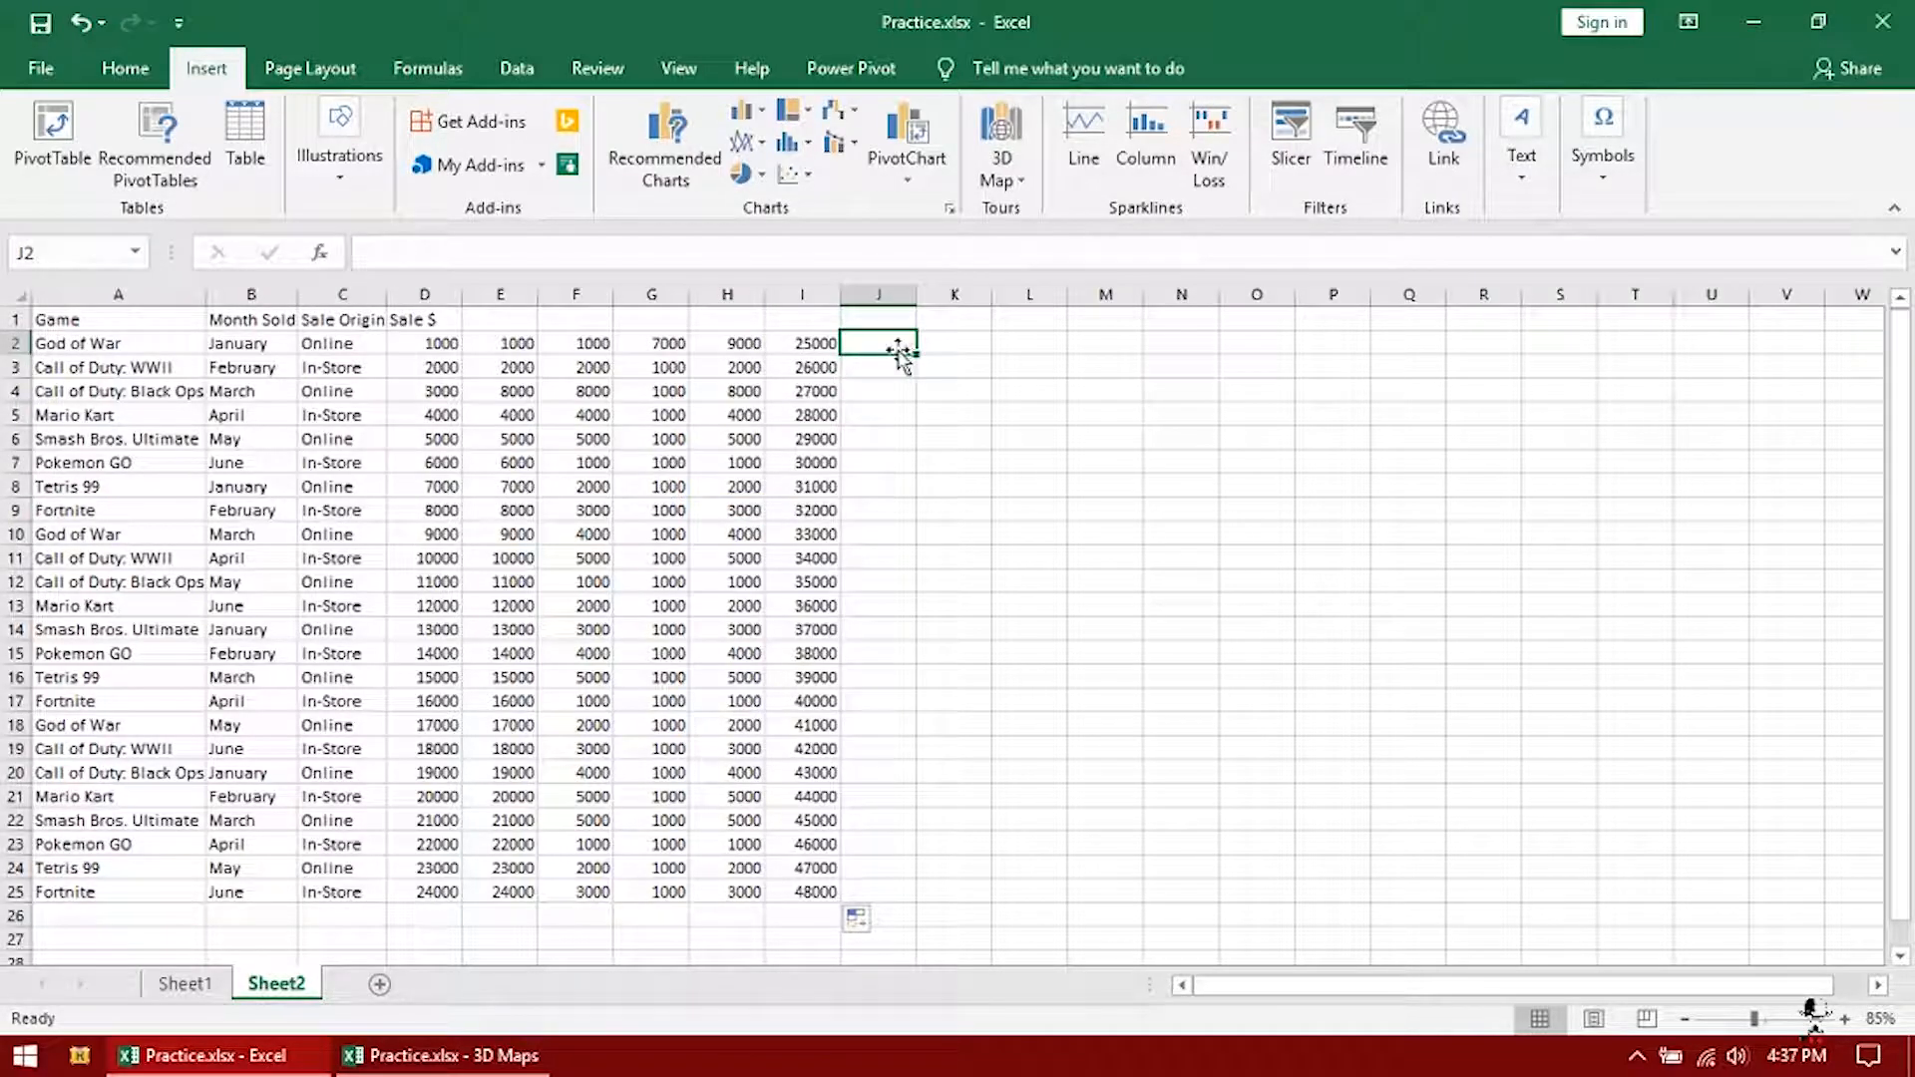
scroll(918, 399, "up", 1, "ctrl")
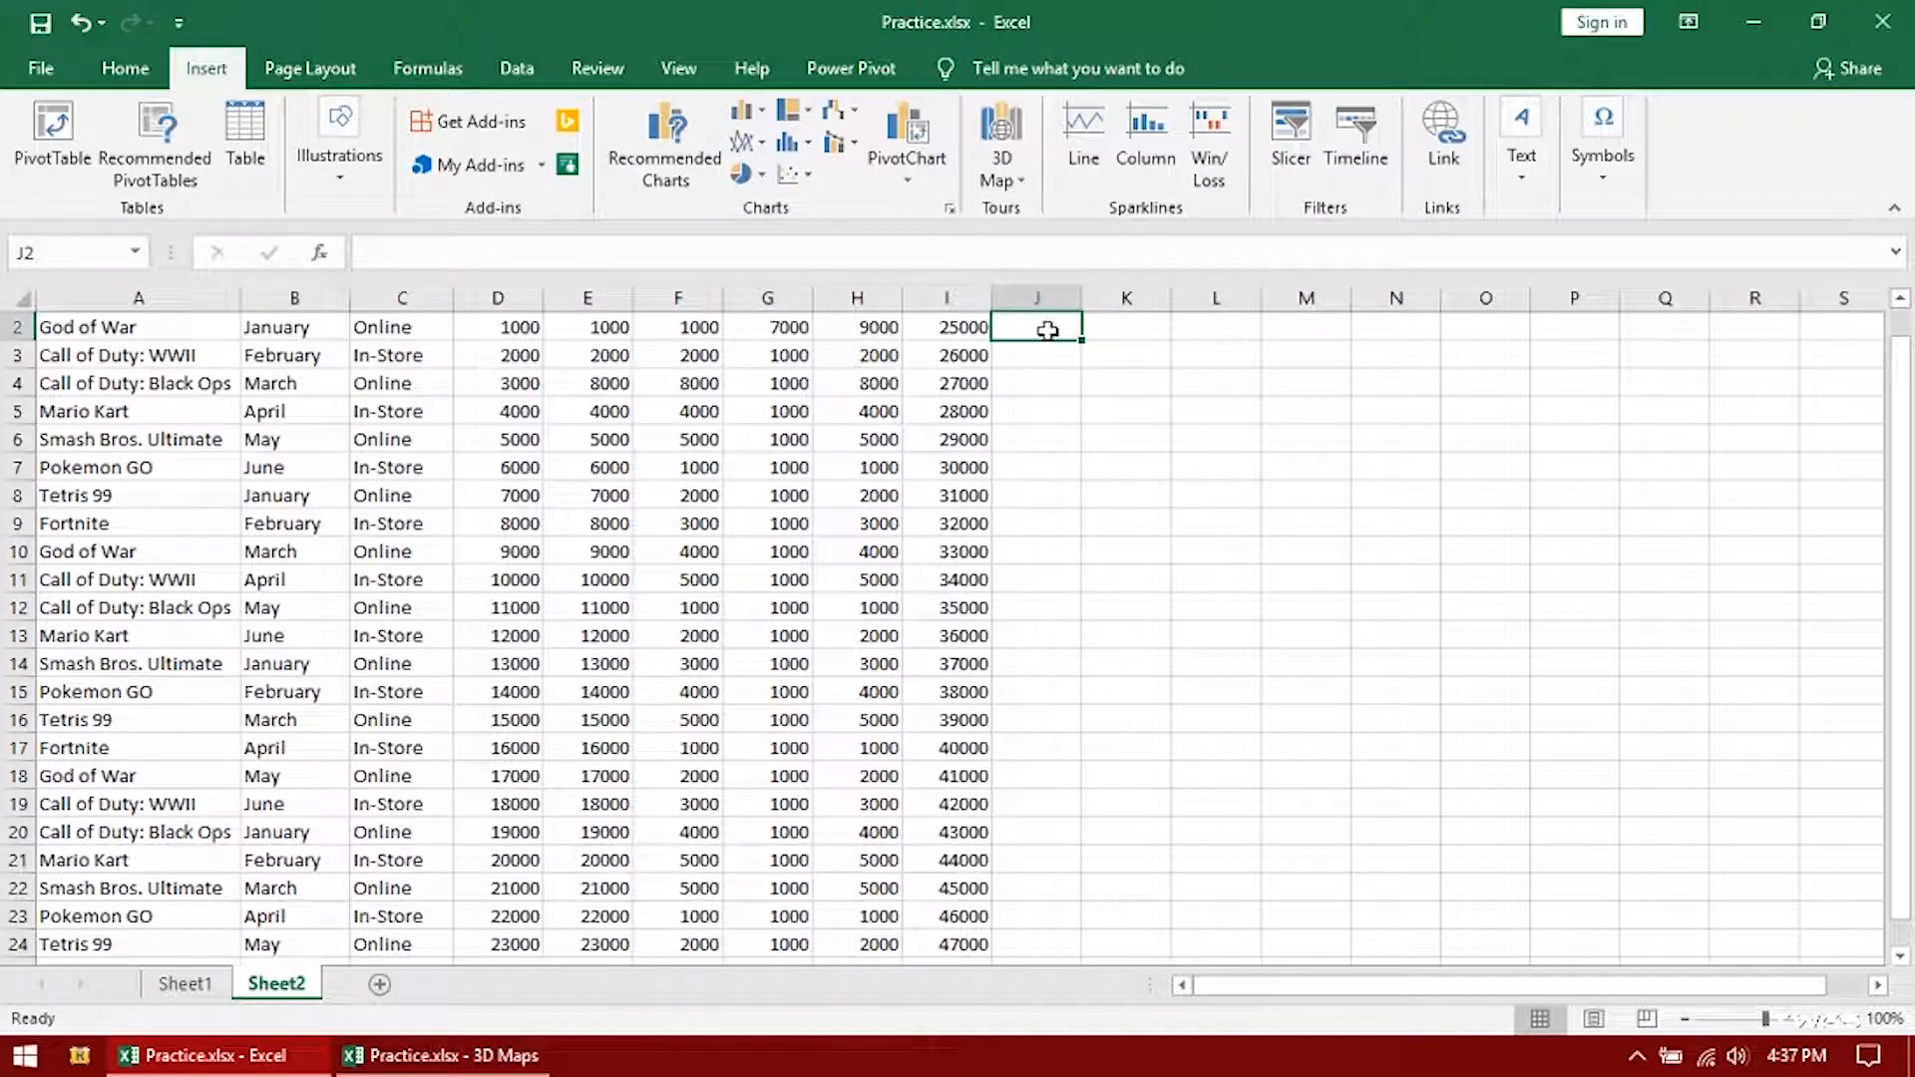
left_click(1145, 146)
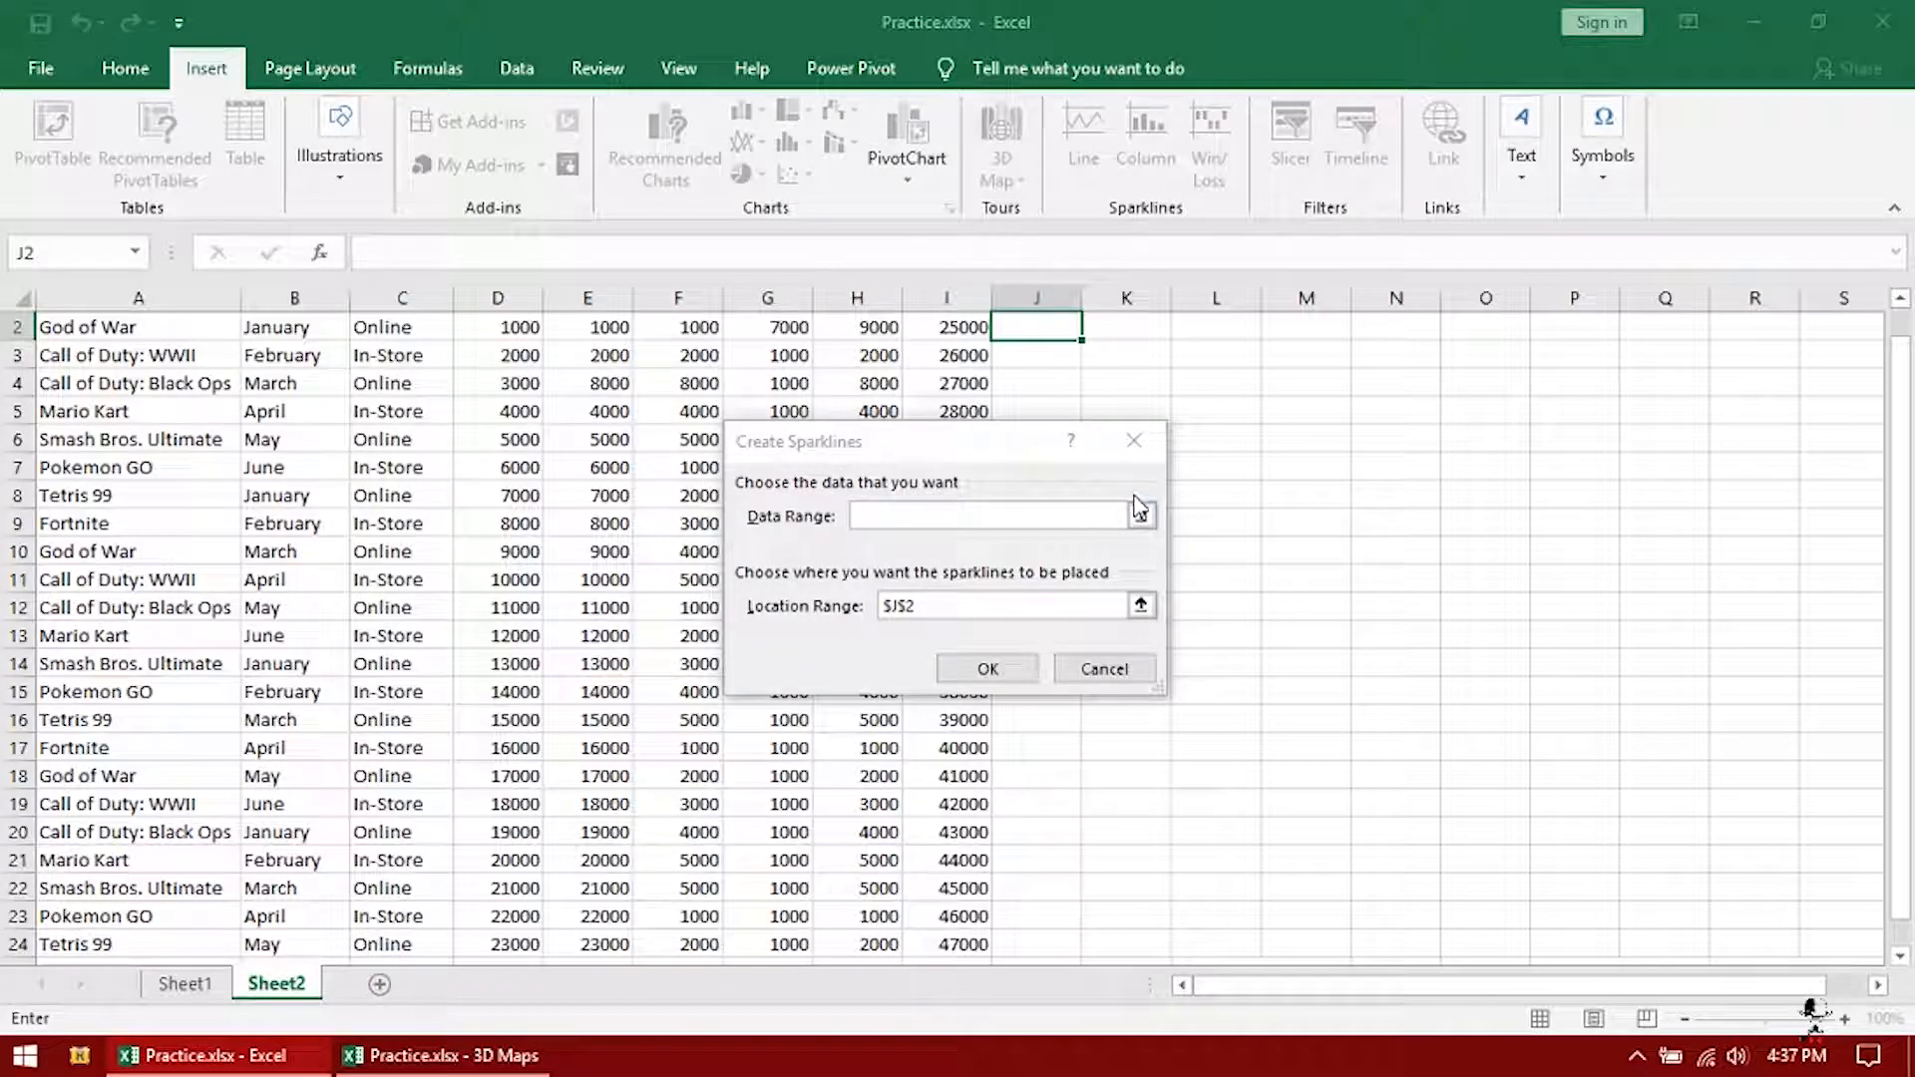
left_click(1134, 441)
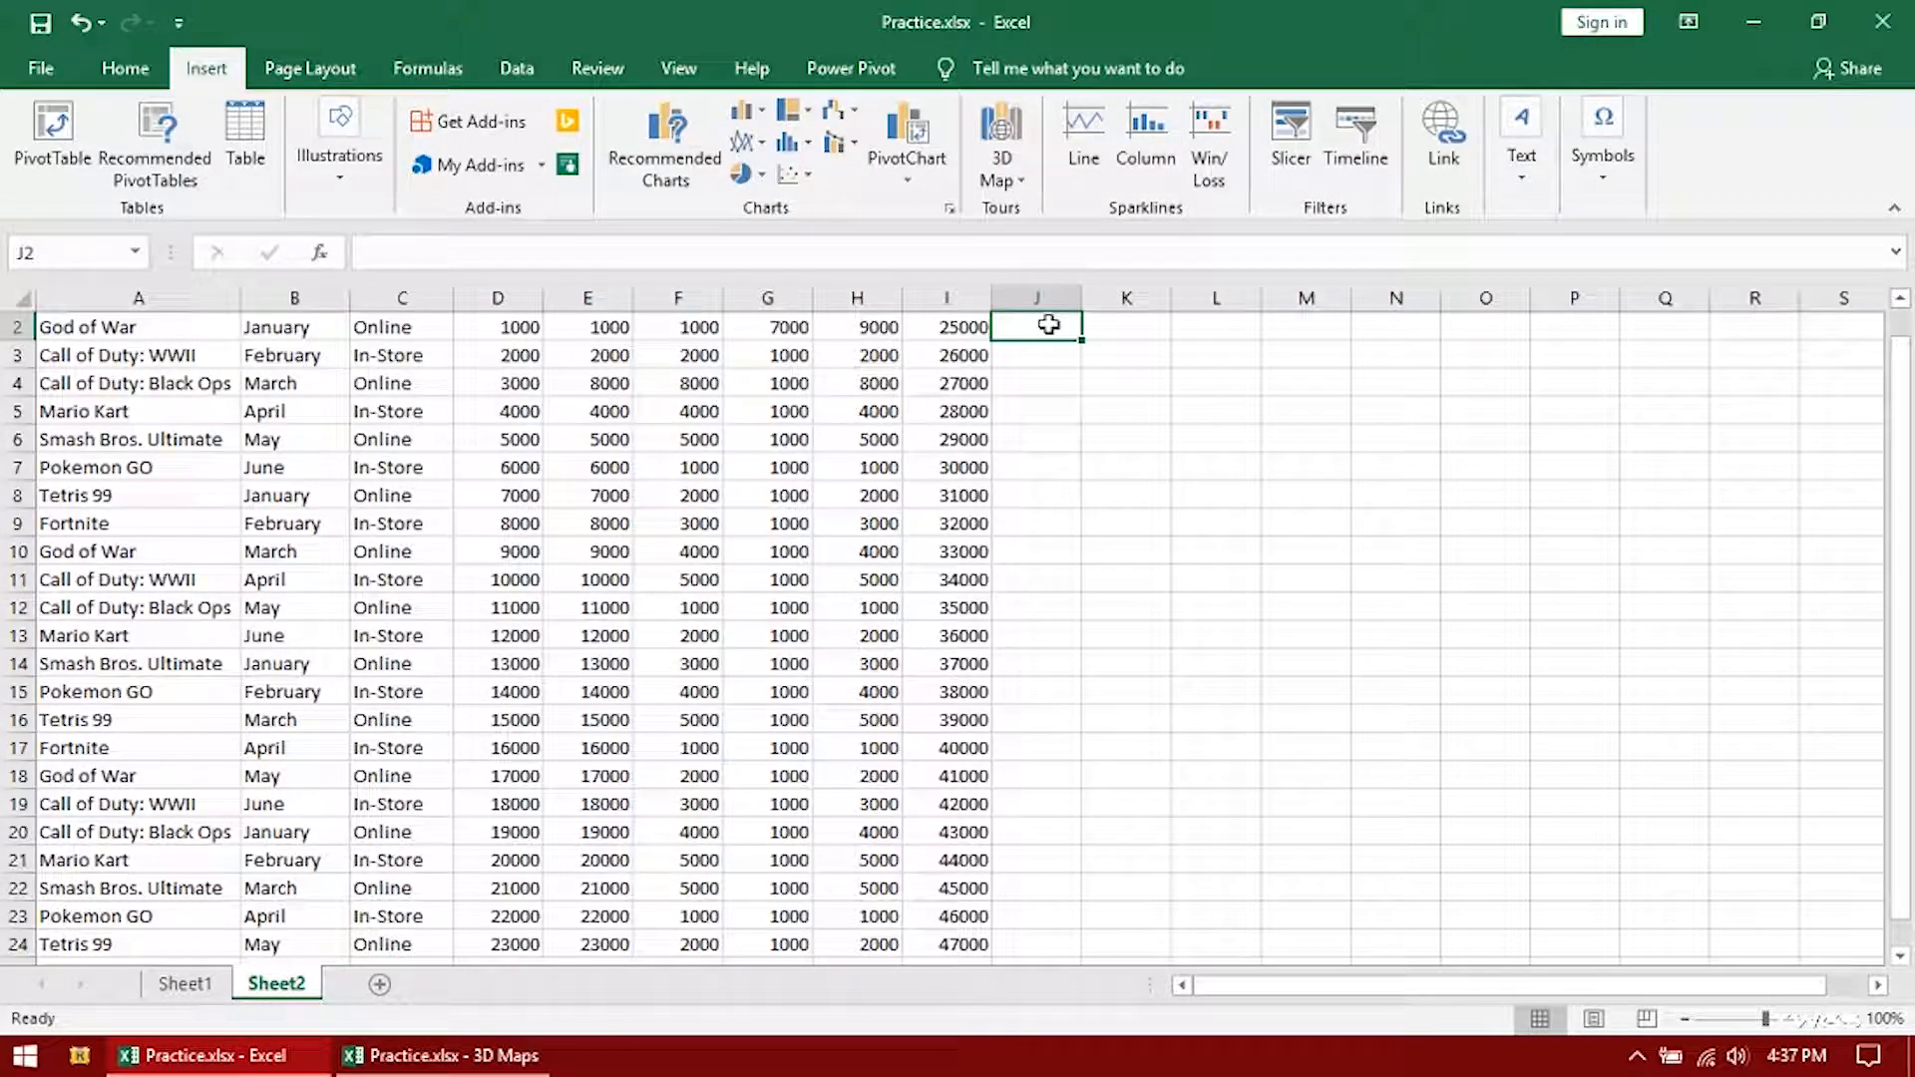
left_click(1146, 140)
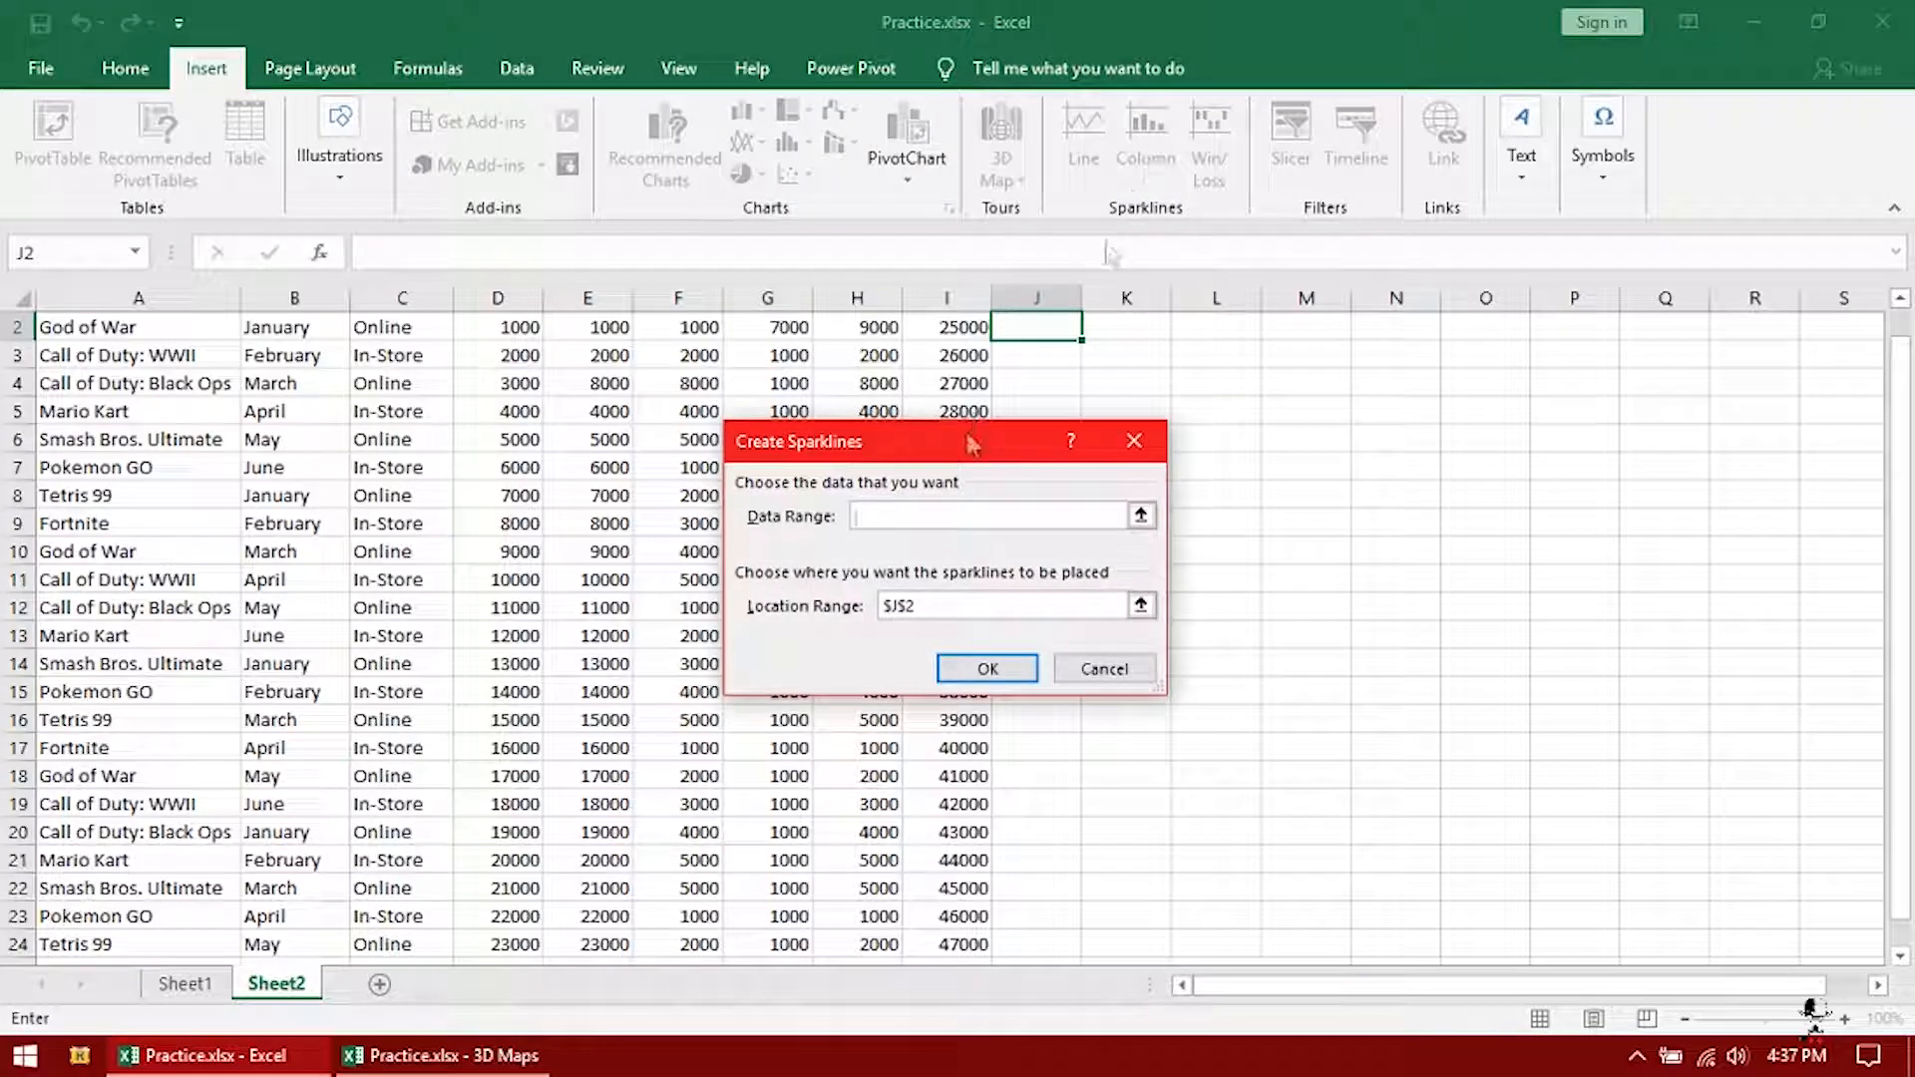
left_click_drag(1087, 431, 1306, 439)
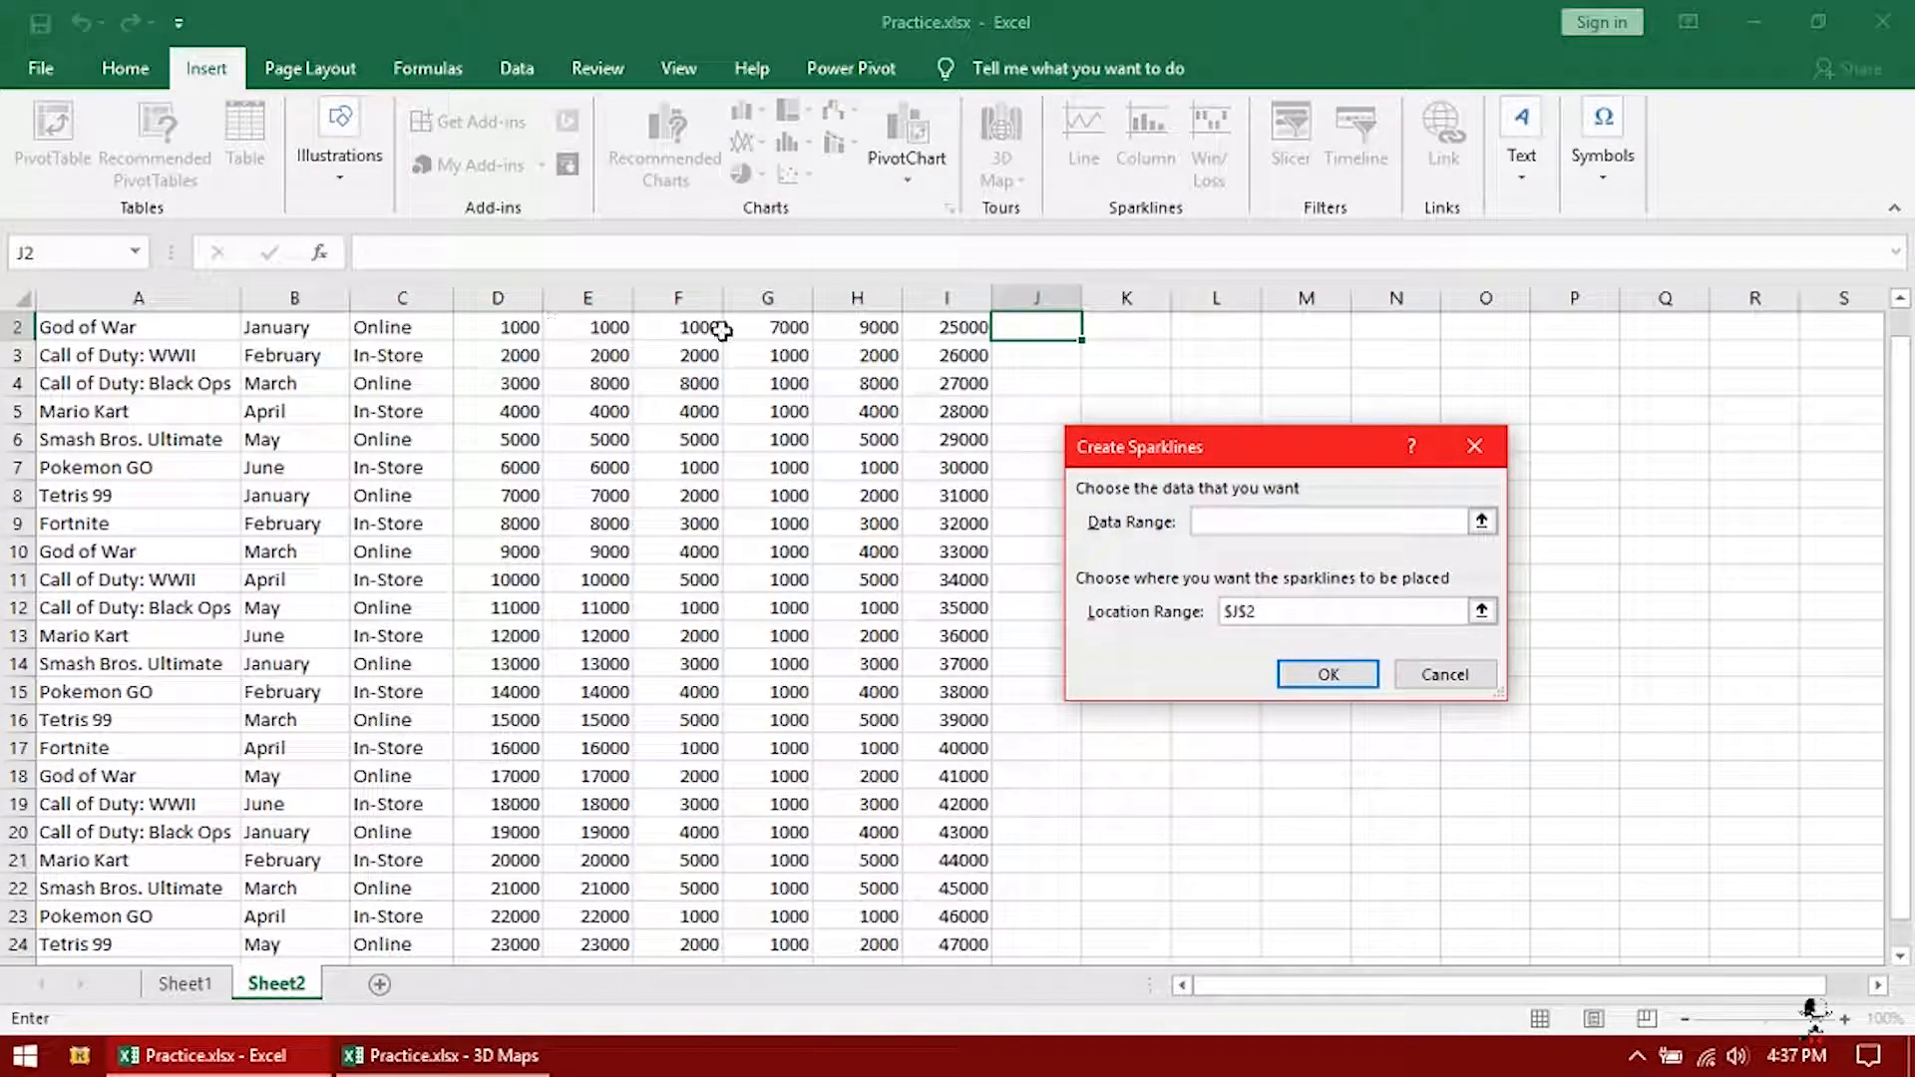
left_click(497, 332)
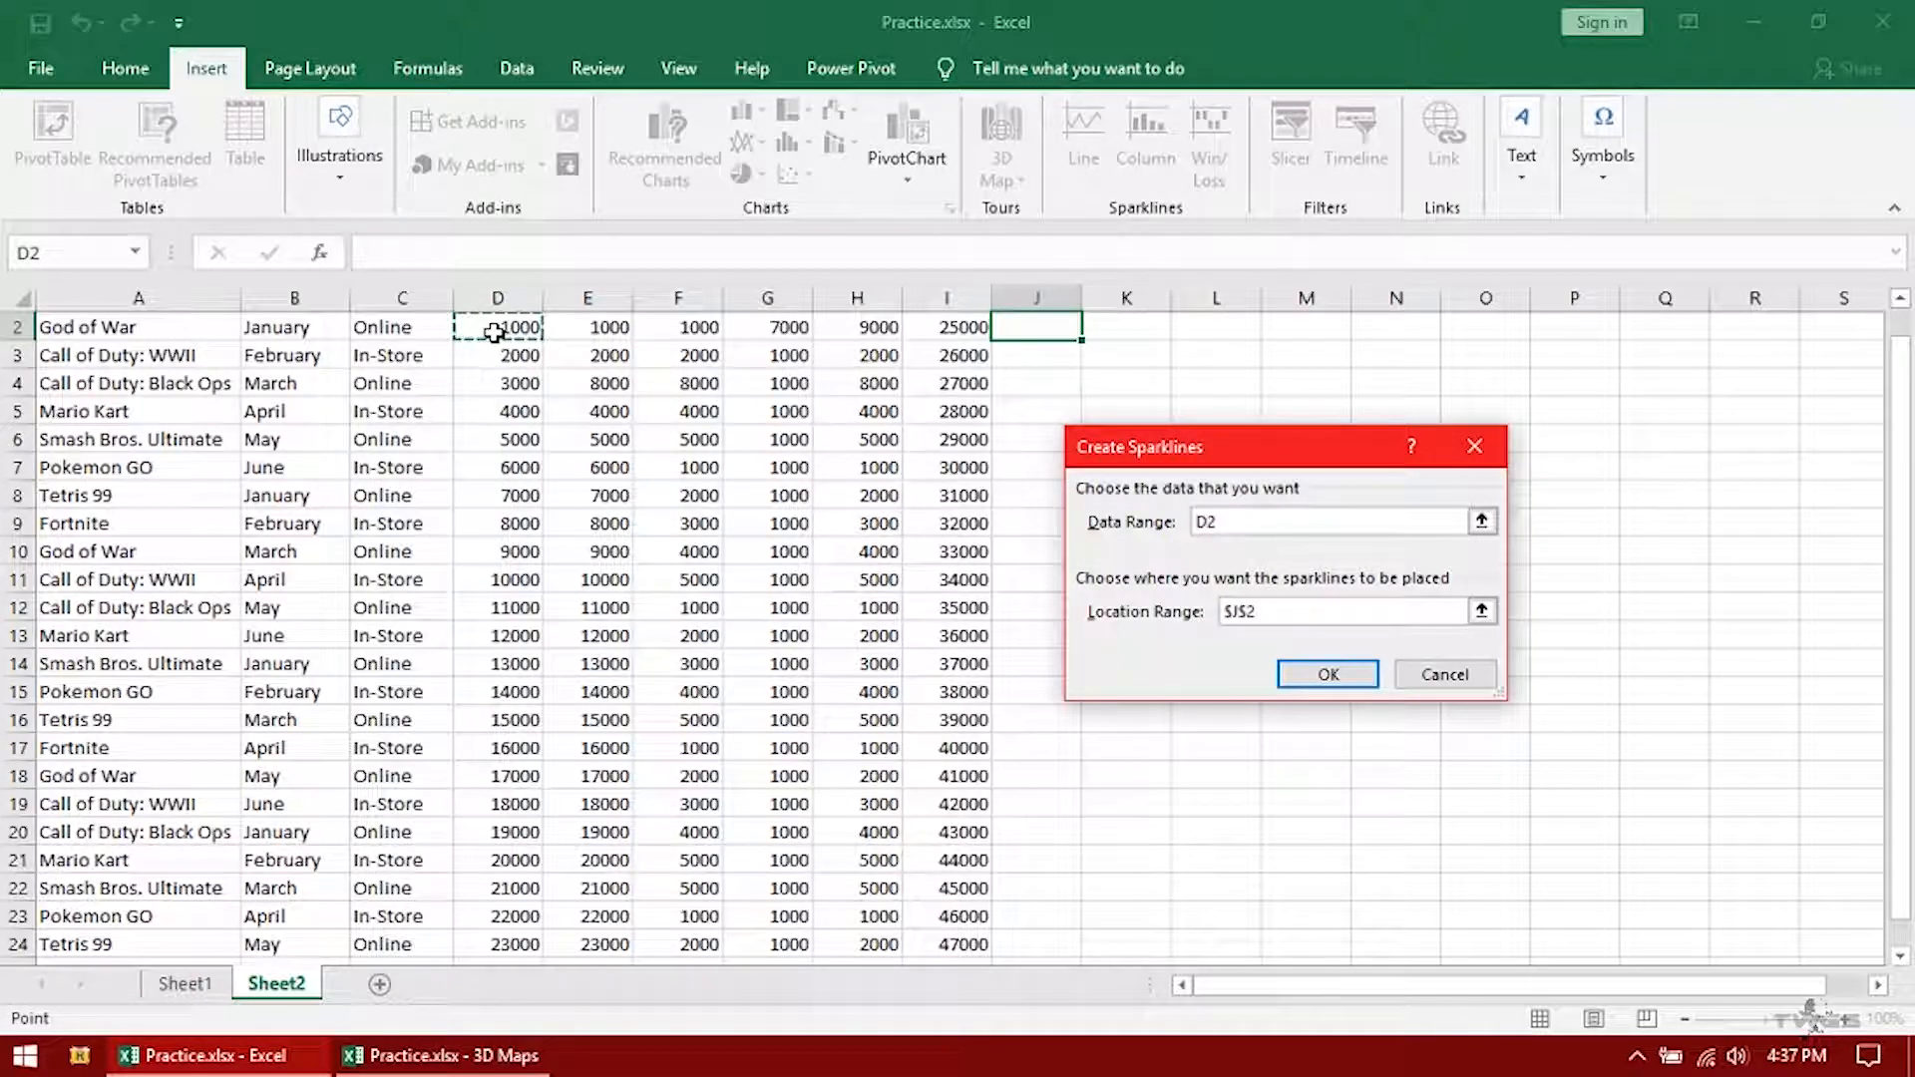
left_click_drag(503, 330, 986, 339)
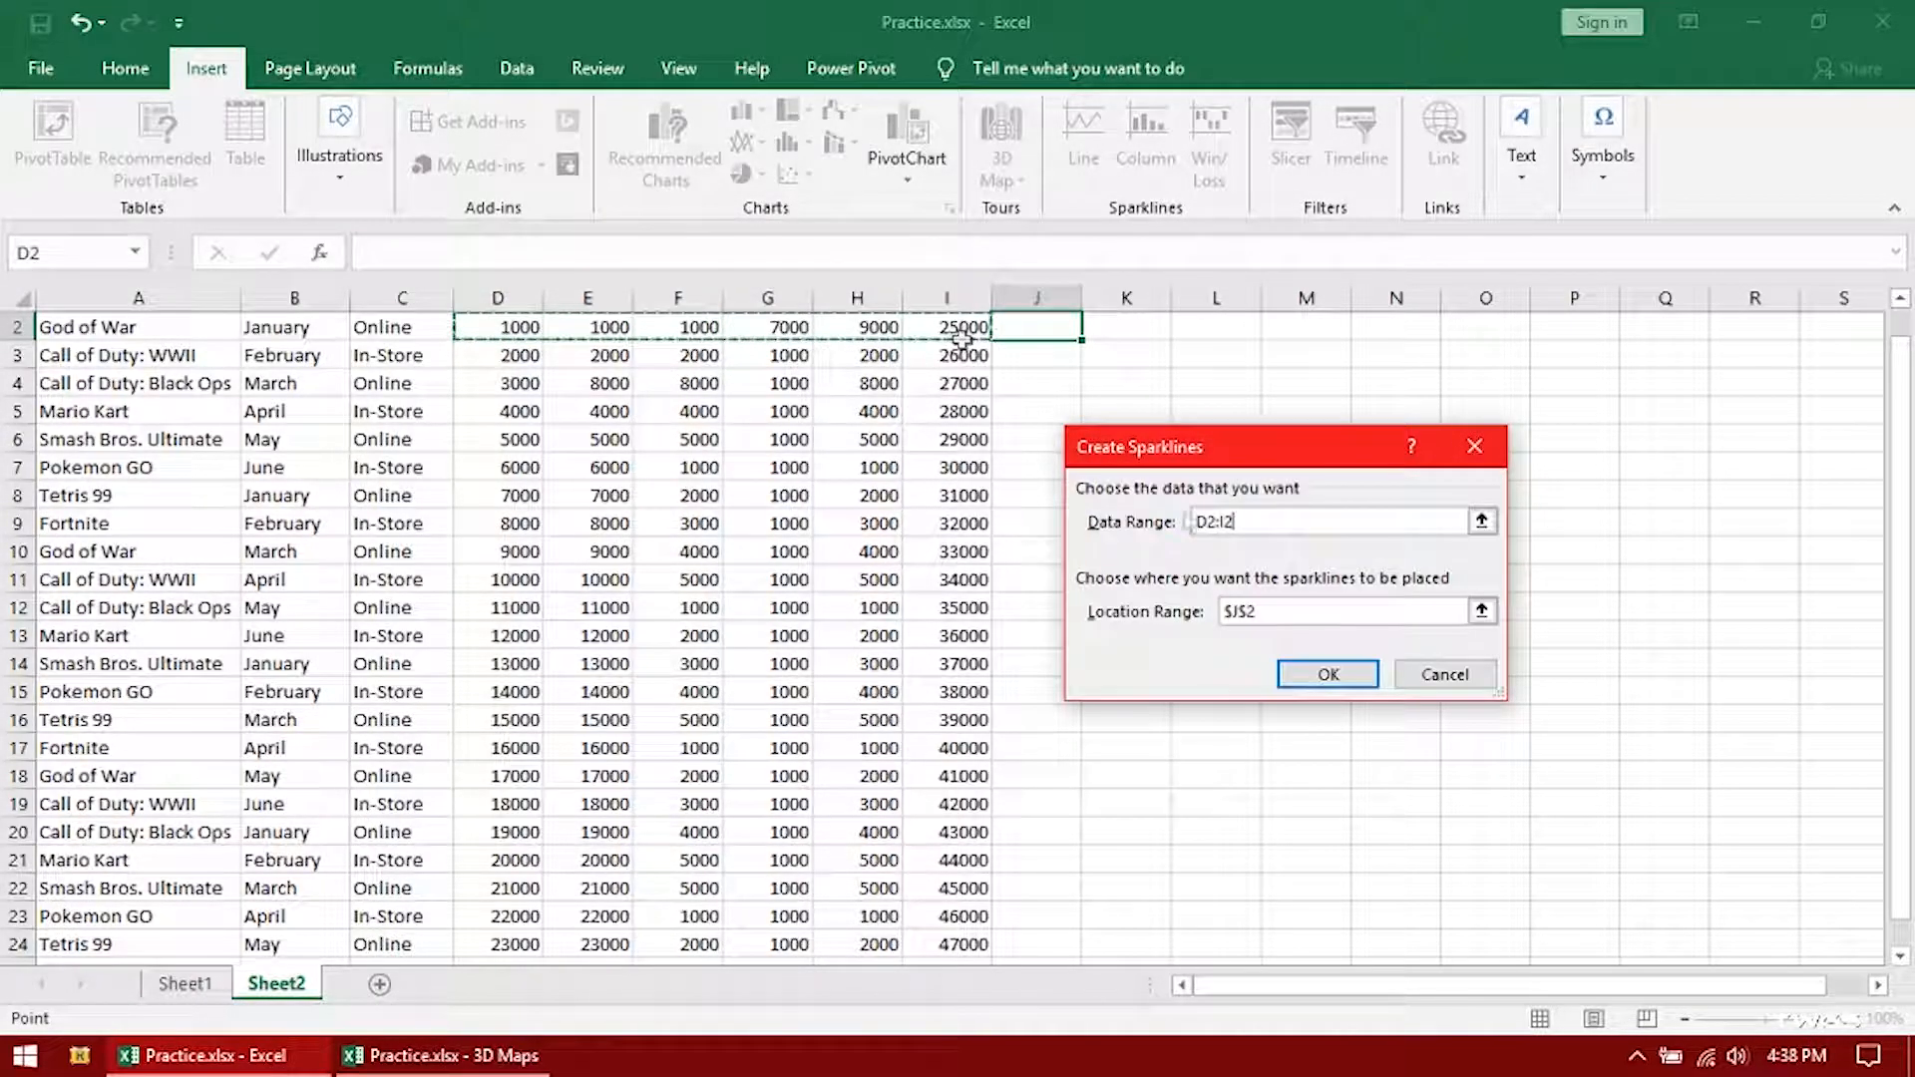
Set cell J2 as the sparkline's location and create the sparkline
key("Tab")
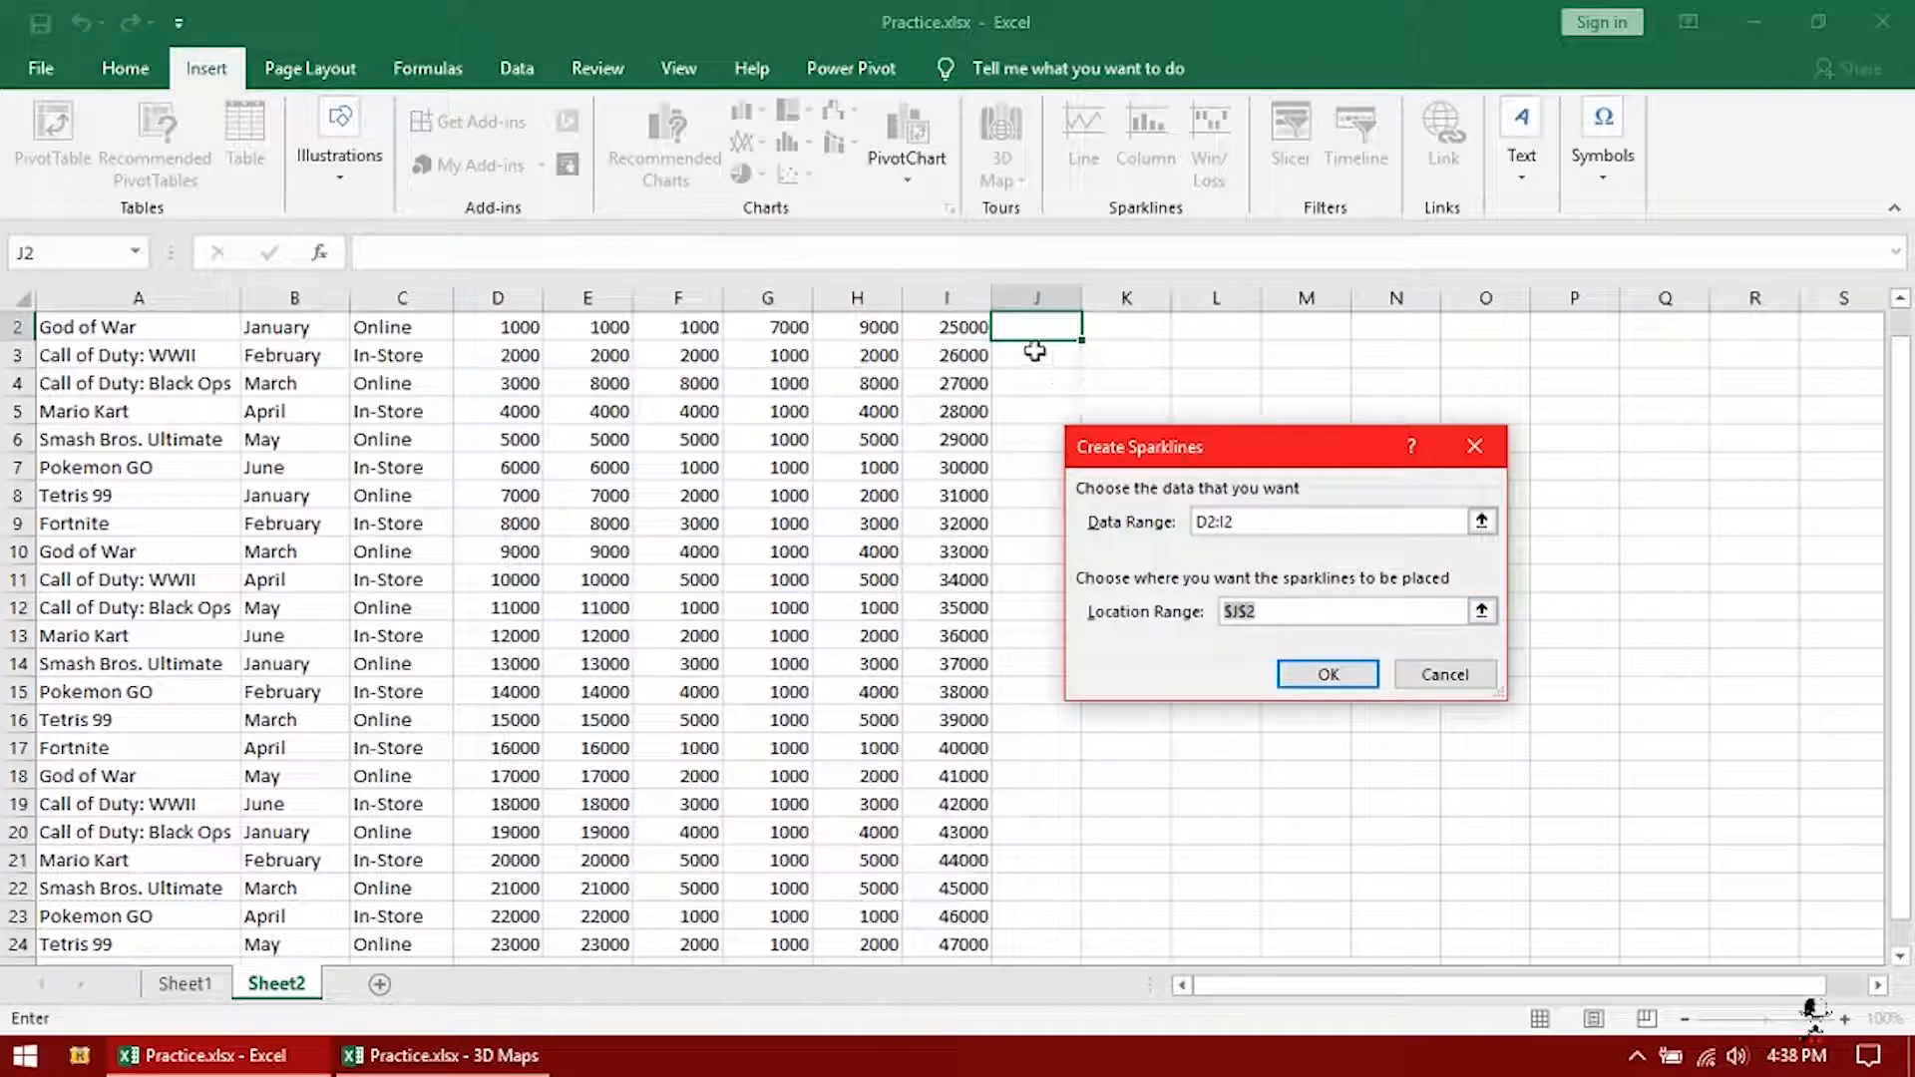
left_click(1483, 612)
left_click(1037, 327)
left_click(1481, 495)
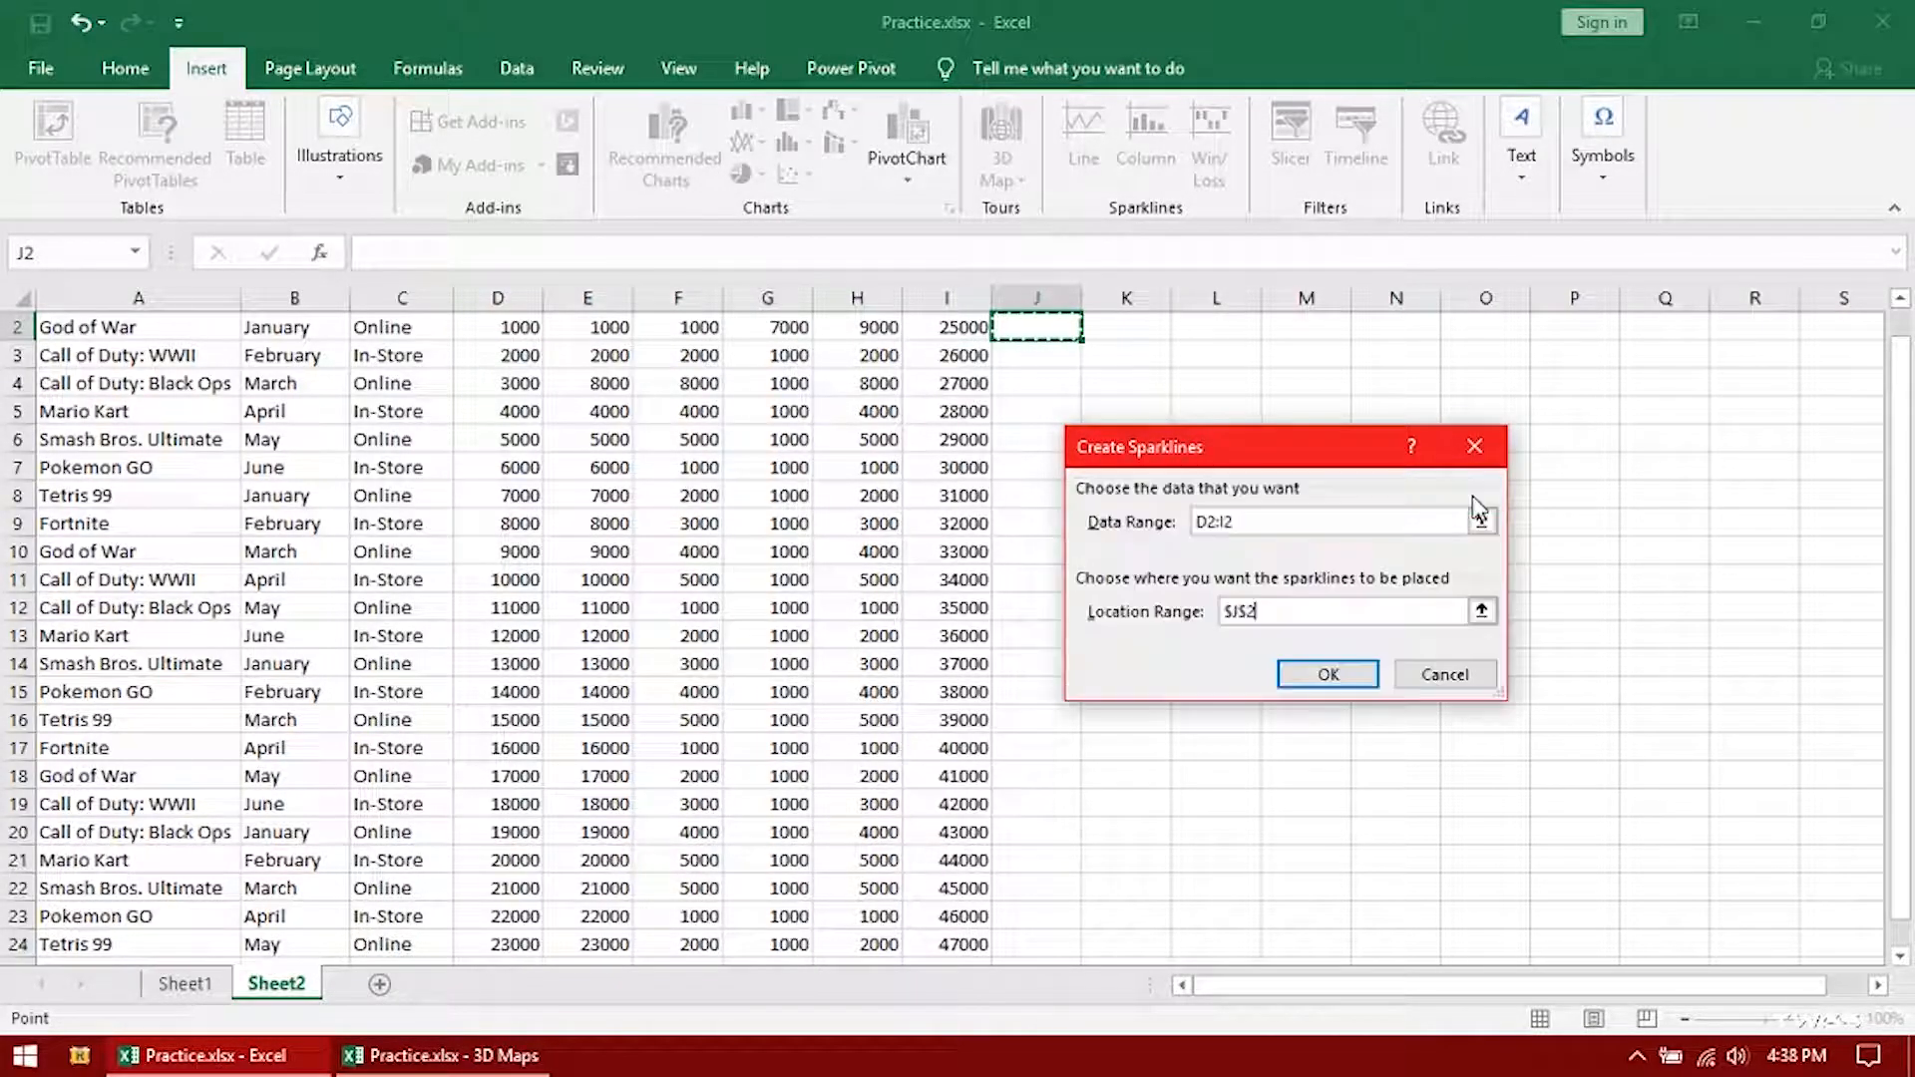
left_click(1362, 670)
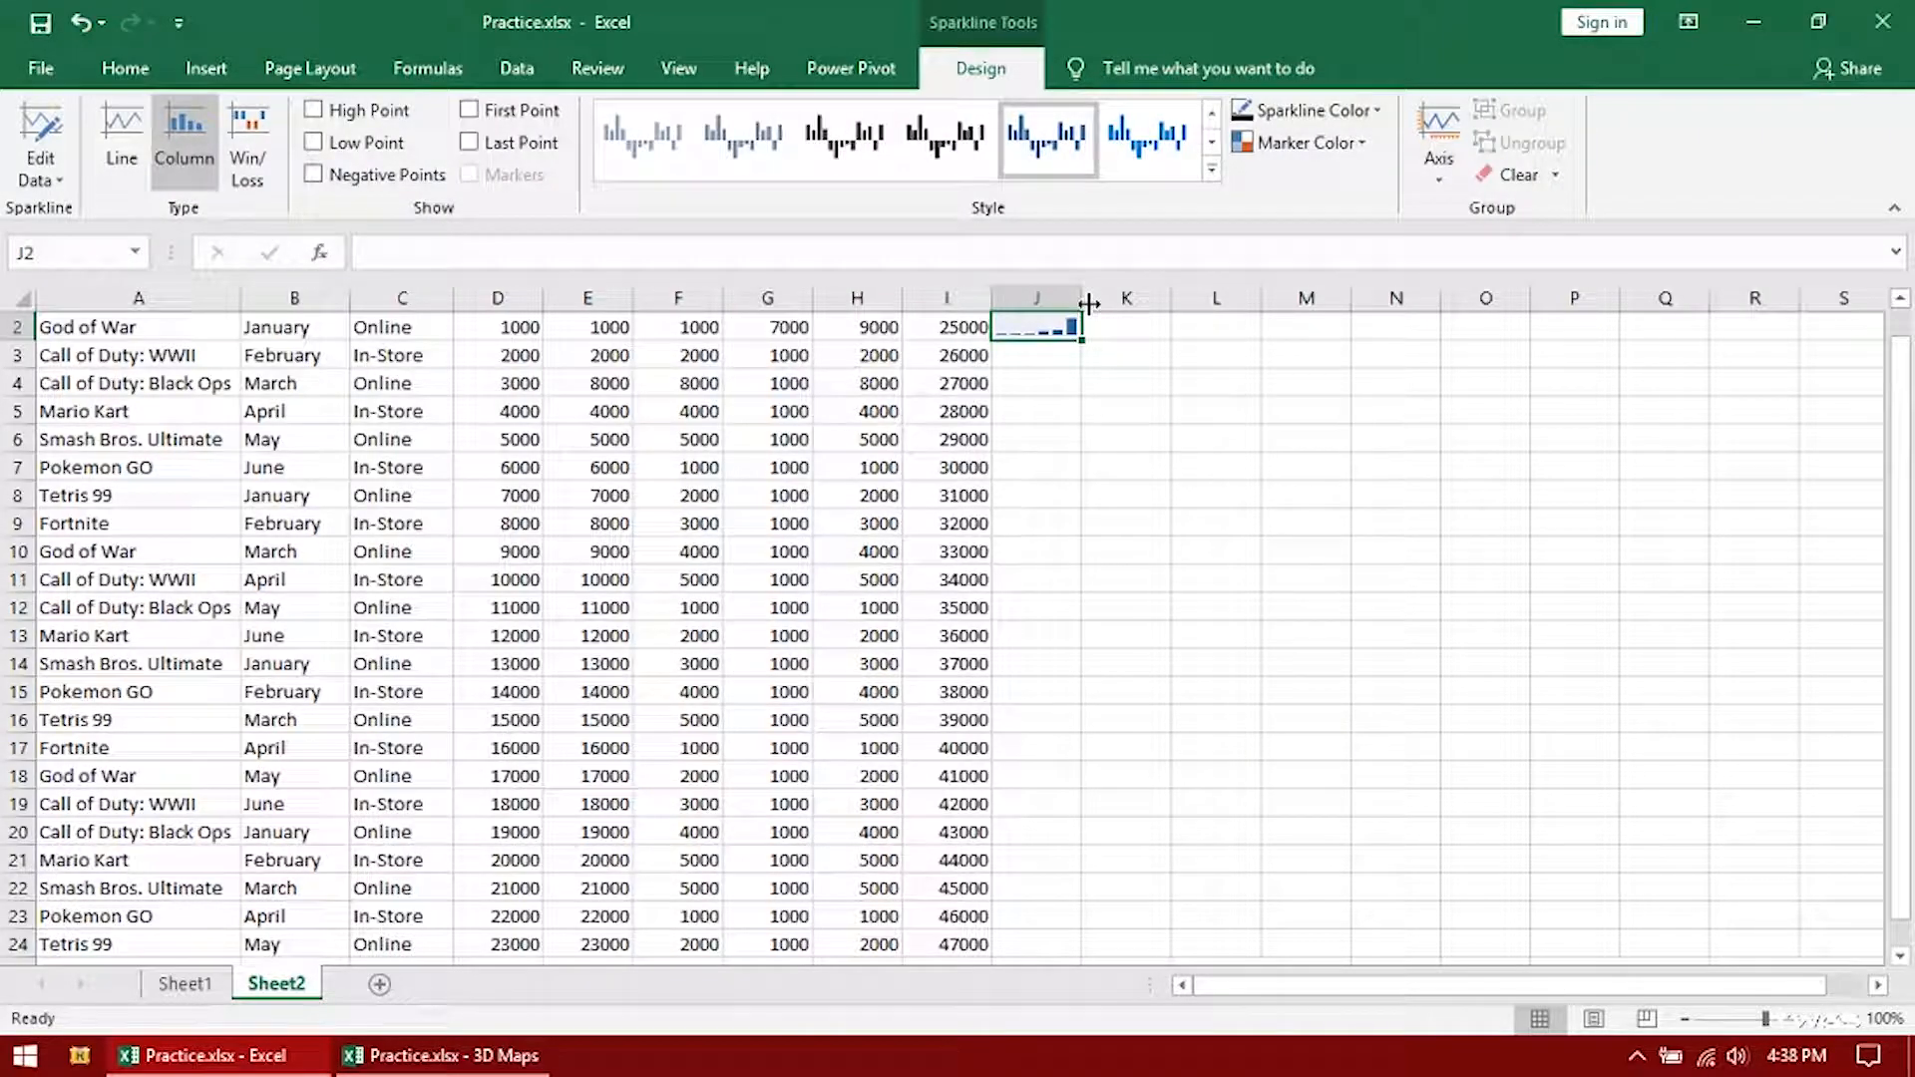
Enlarge the sparkline by widening column J to over three times its width and making row 2 about five times taller
left_click_drag(1081, 299, 1202, 309)
left_click_drag(1320, 312, 1314, 309)
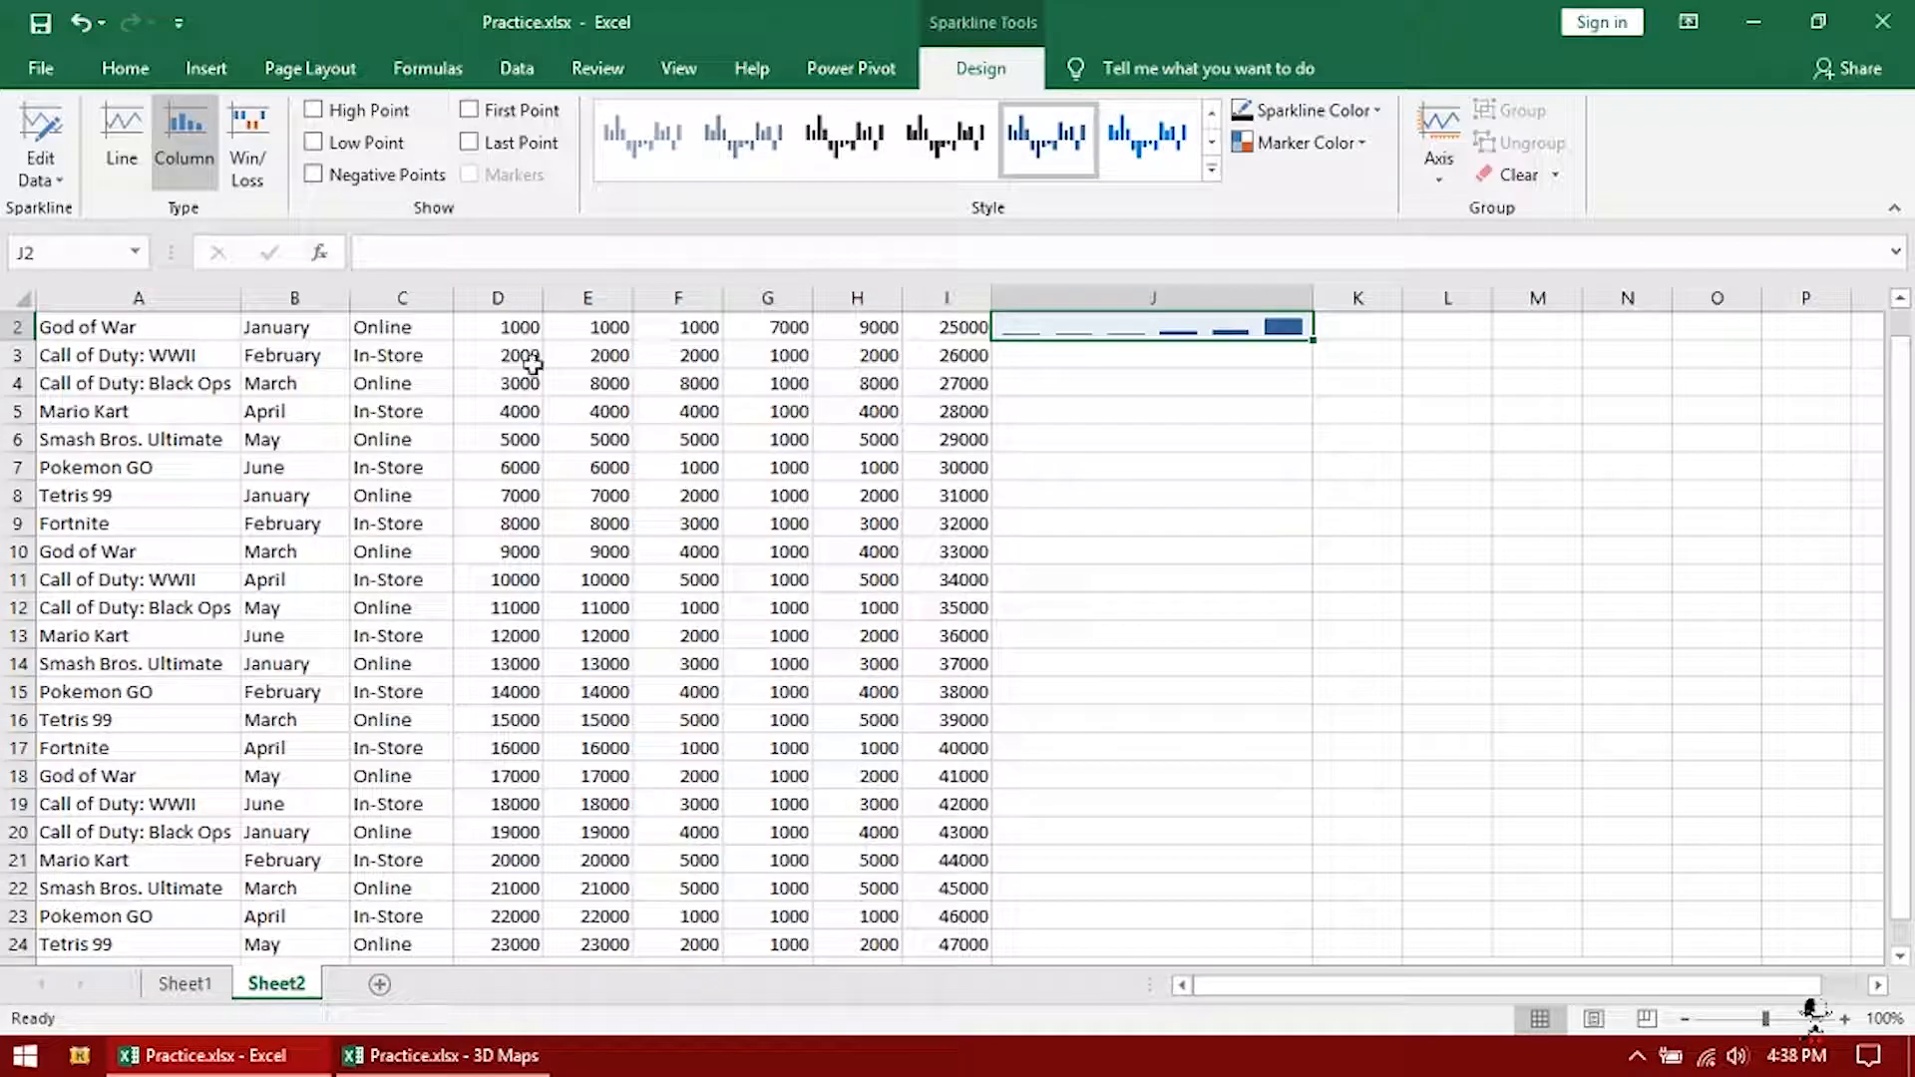
left_click_drag(22, 342, 19, 458)
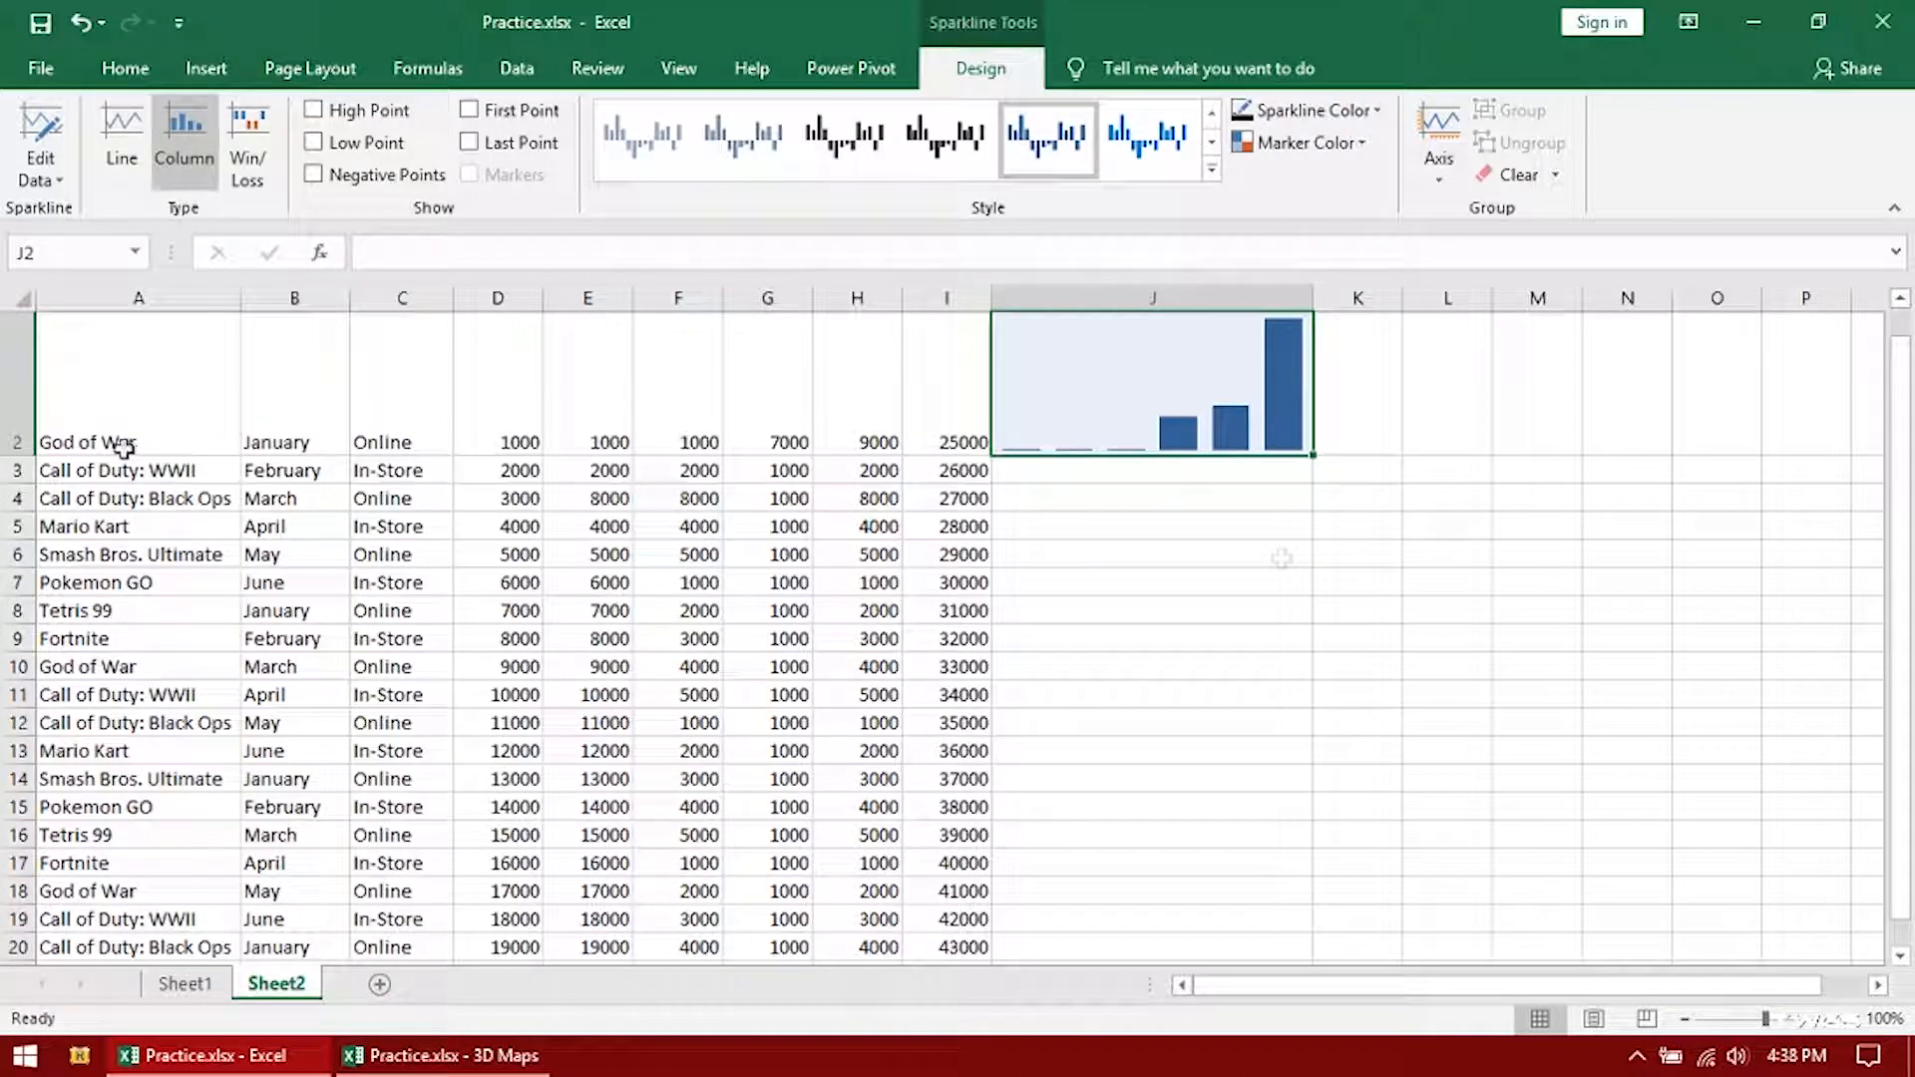
scroll(1319, 518, "down", 2)
scroll(1321, 530, "up", 2)
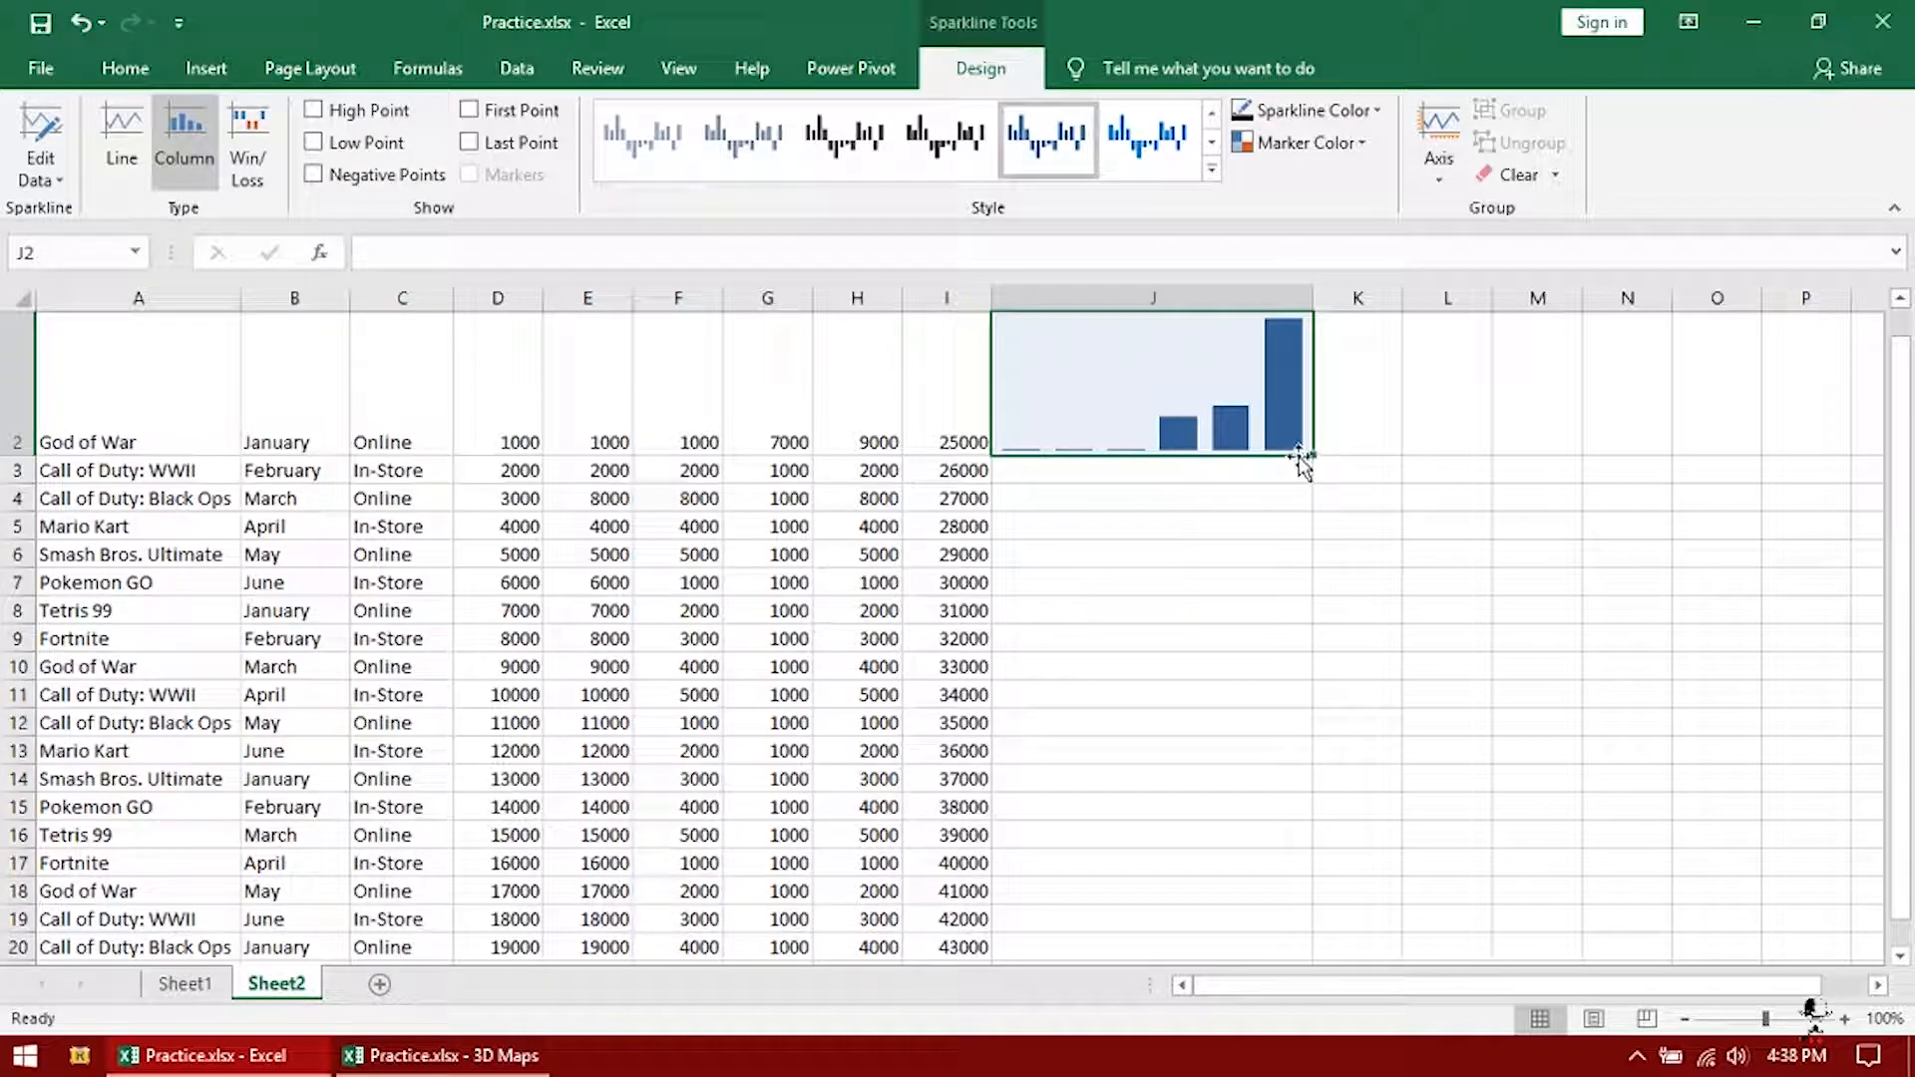
Fill the column sparkline from J2 down to J25 and make row 3 about three times taller
left_click_drag(1311, 461, 1295, 928)
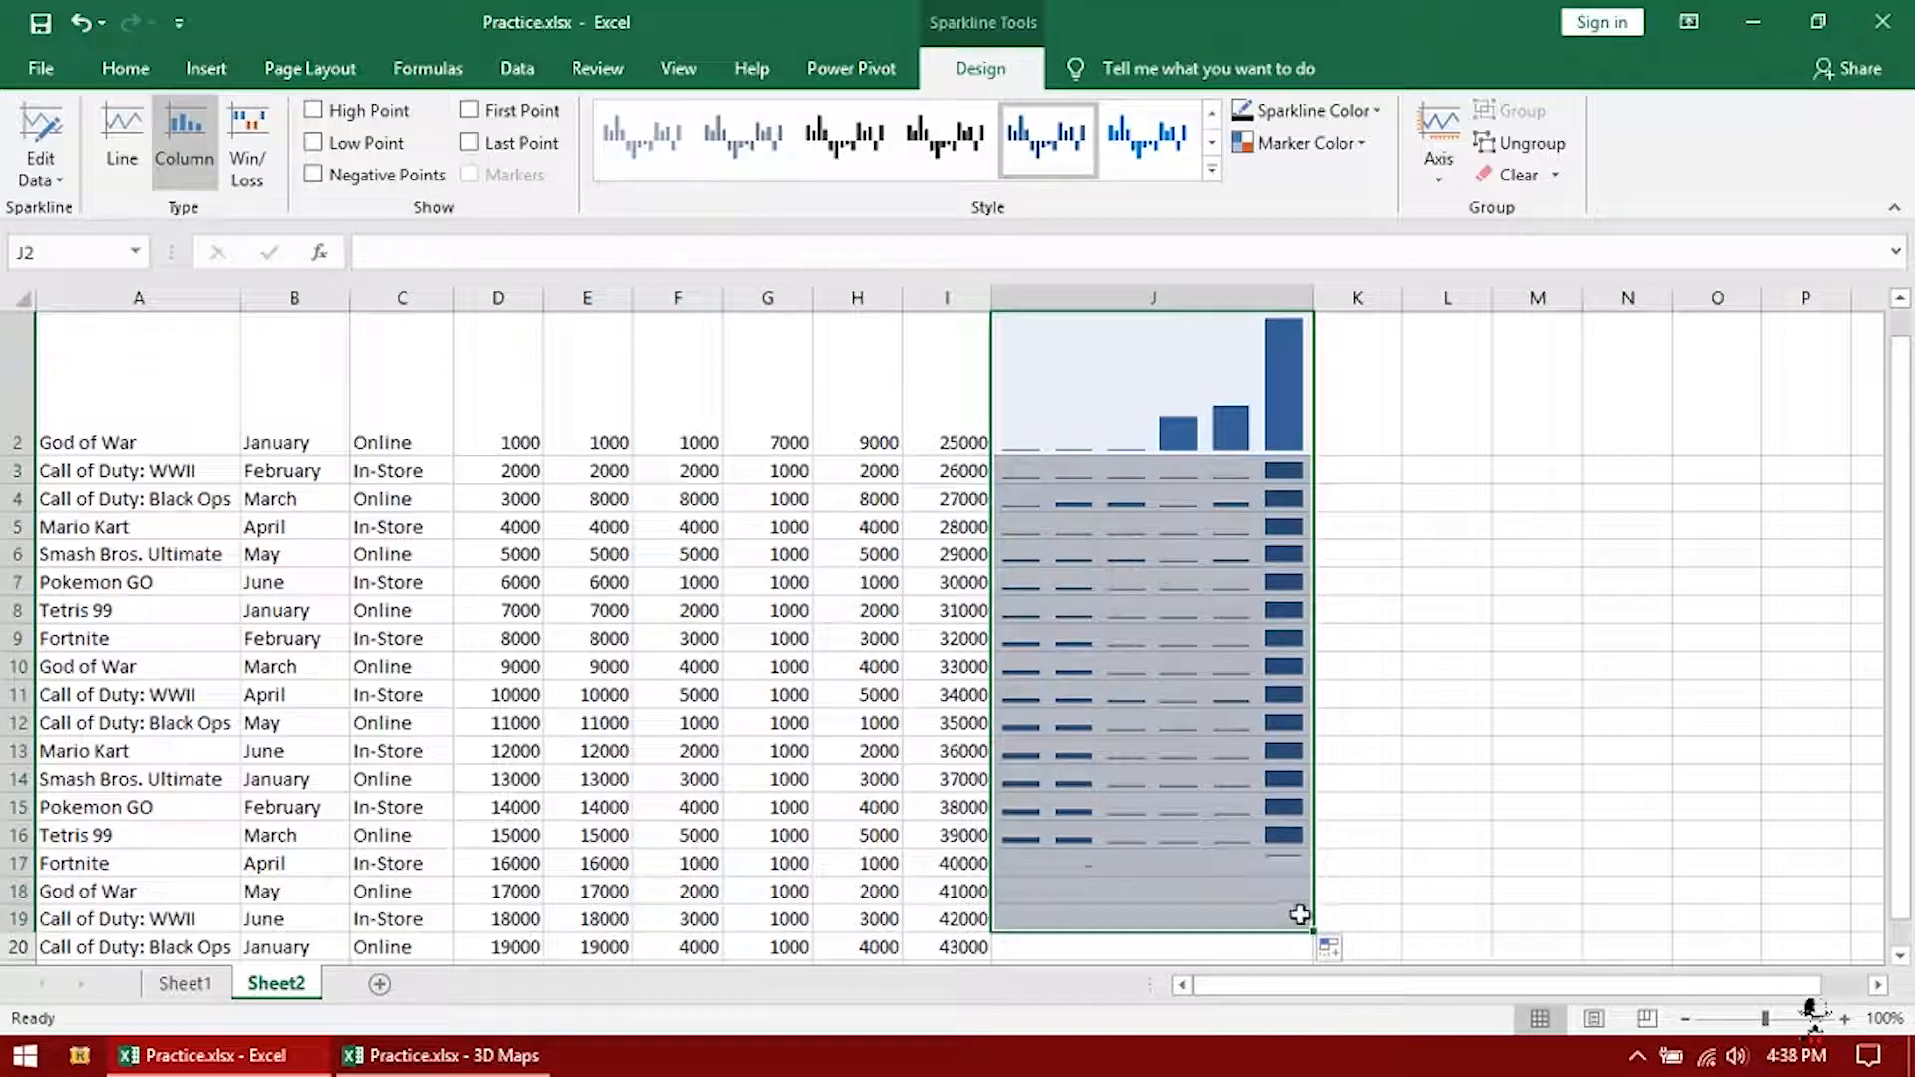
scroll(1257, 608, "down", 2)
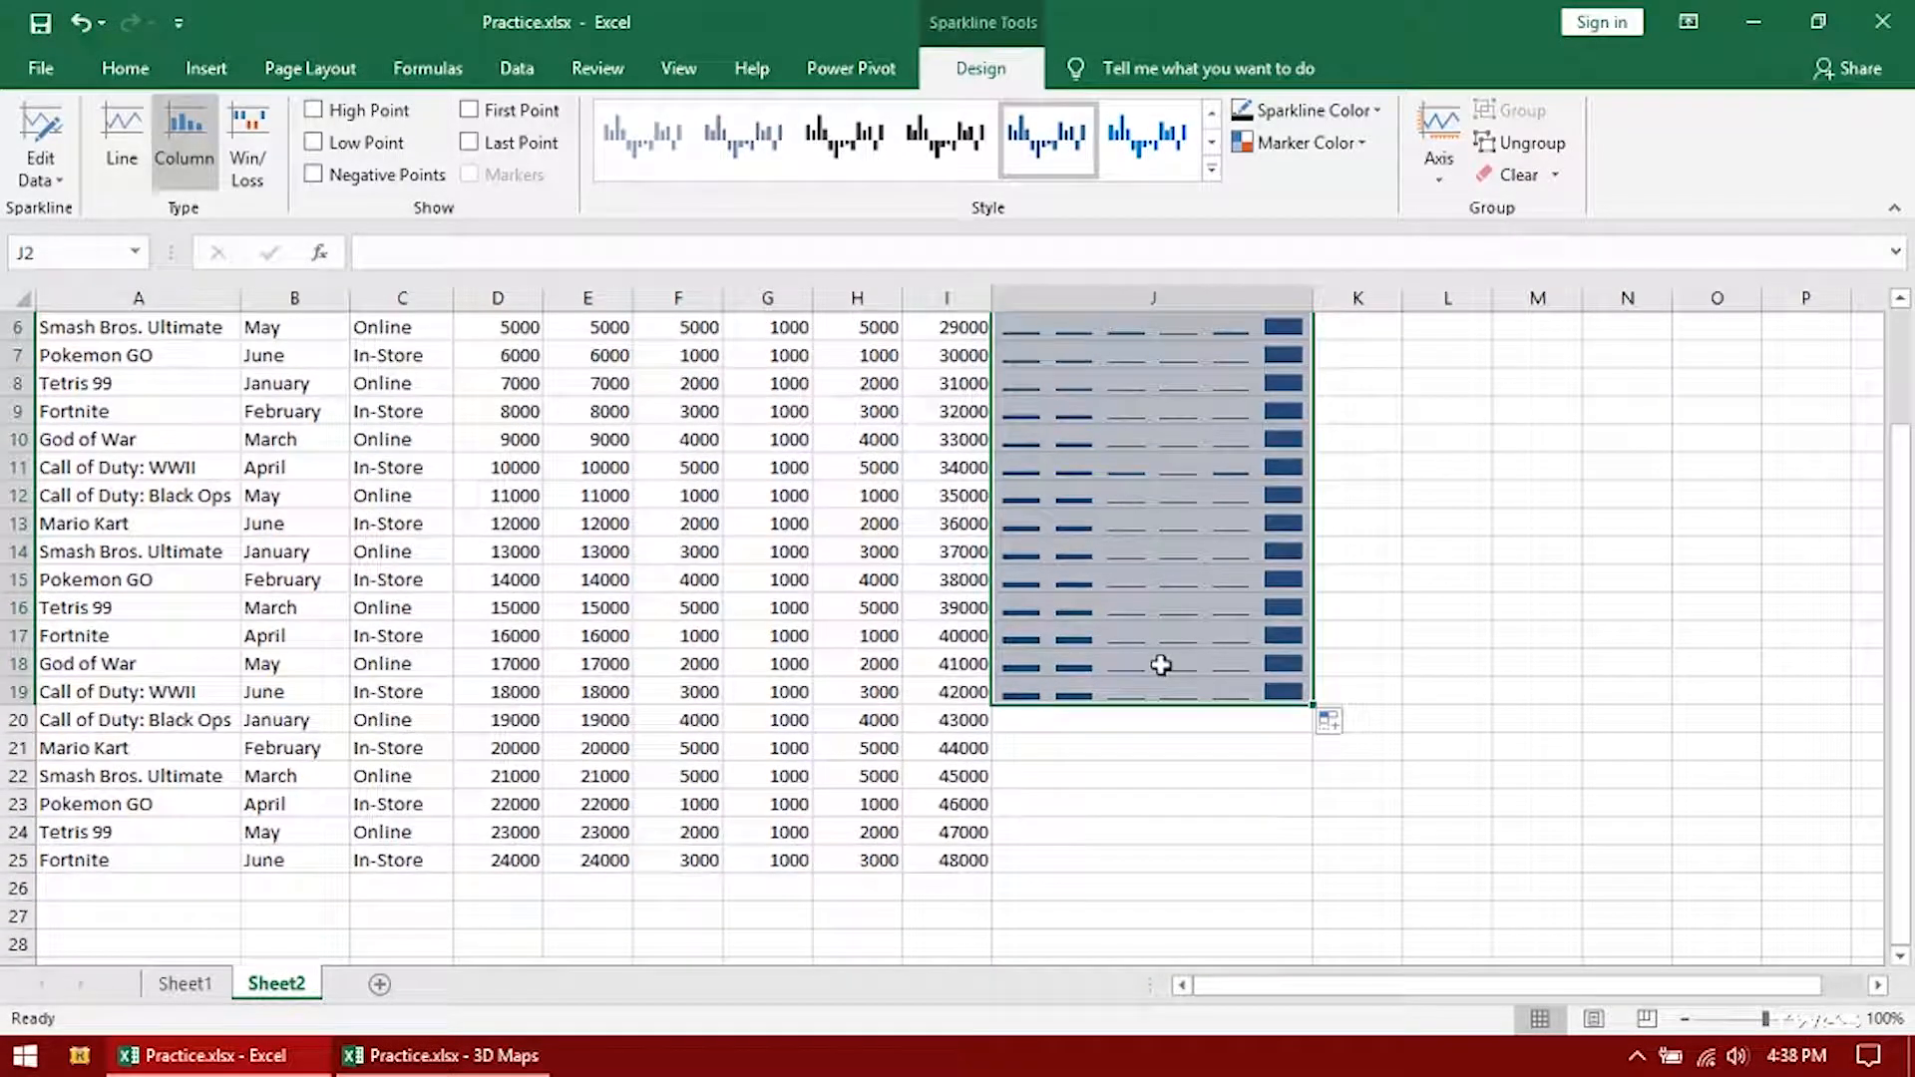
double_click(1295, 716)
scroll(1145, 714, "up", 2)
scroll(1107, 672, "down", 3)
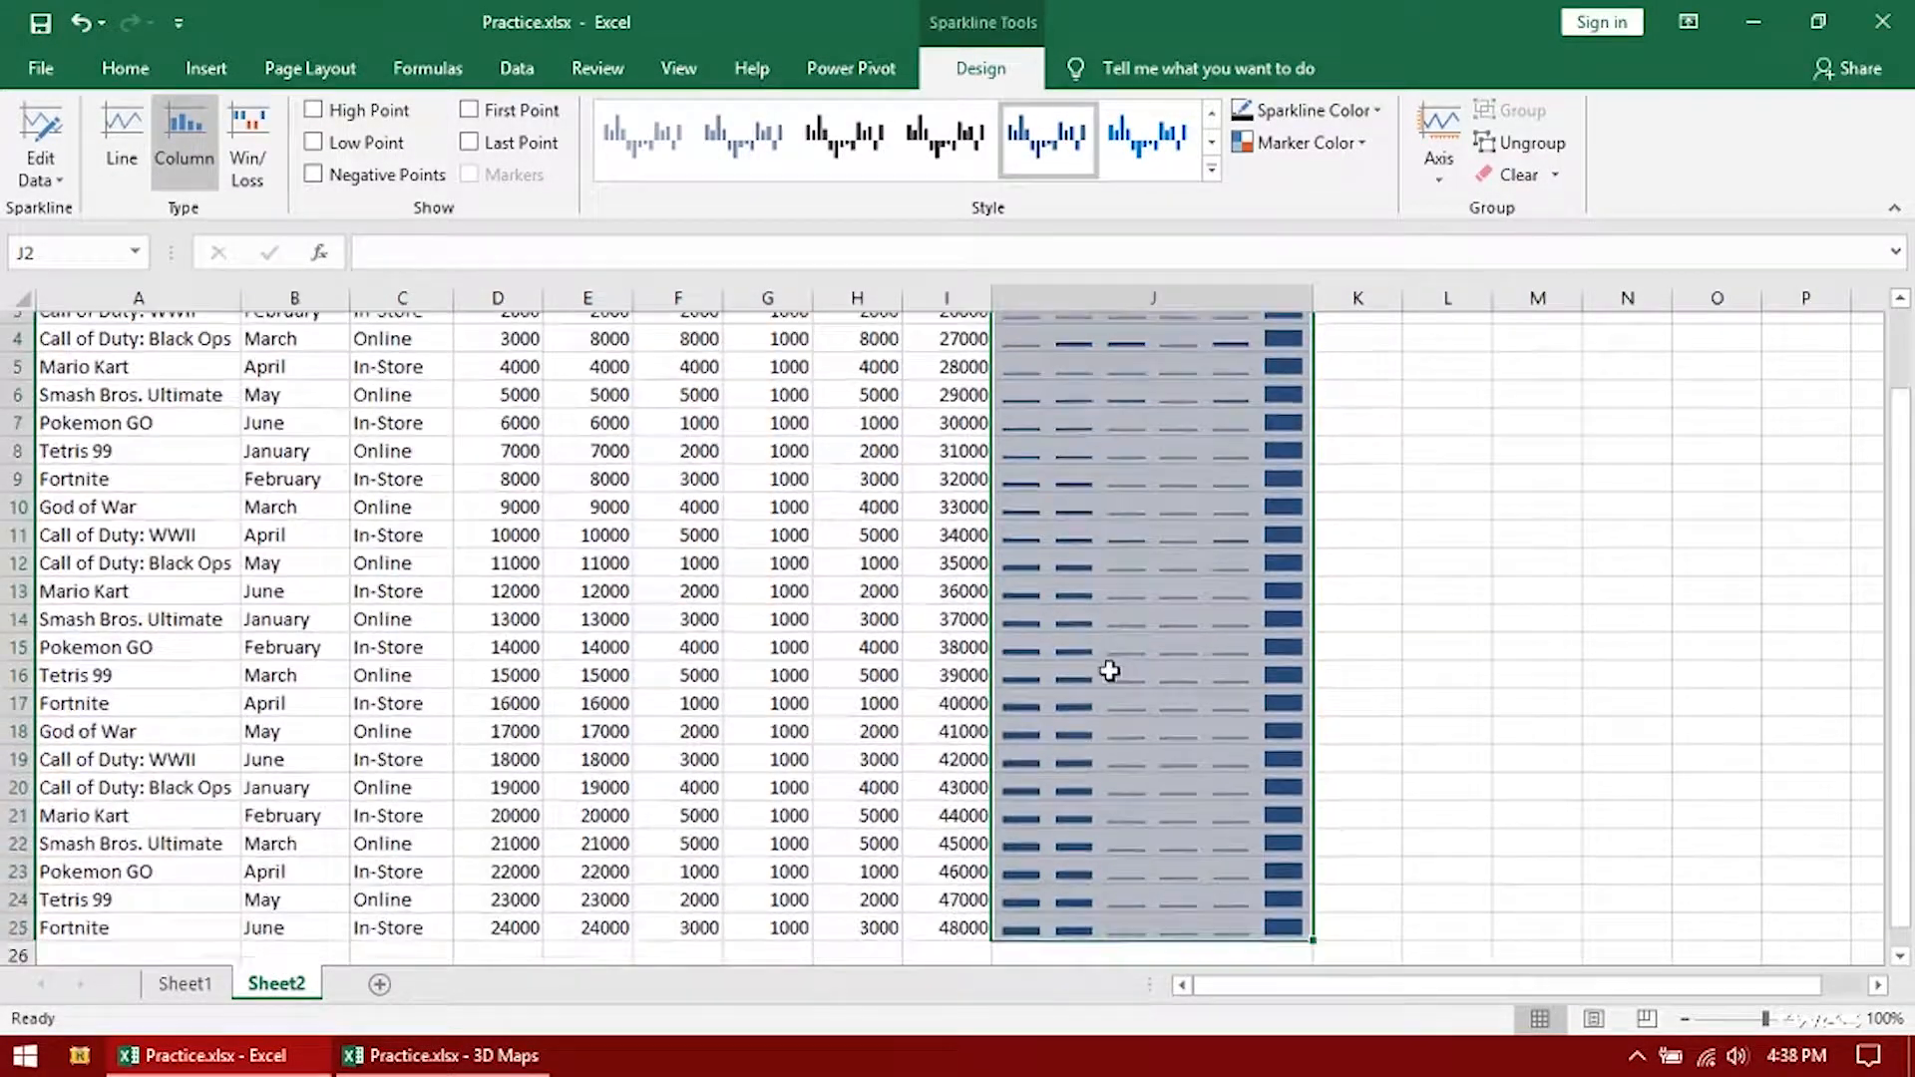
scroll(1155, 598, "up", 3)
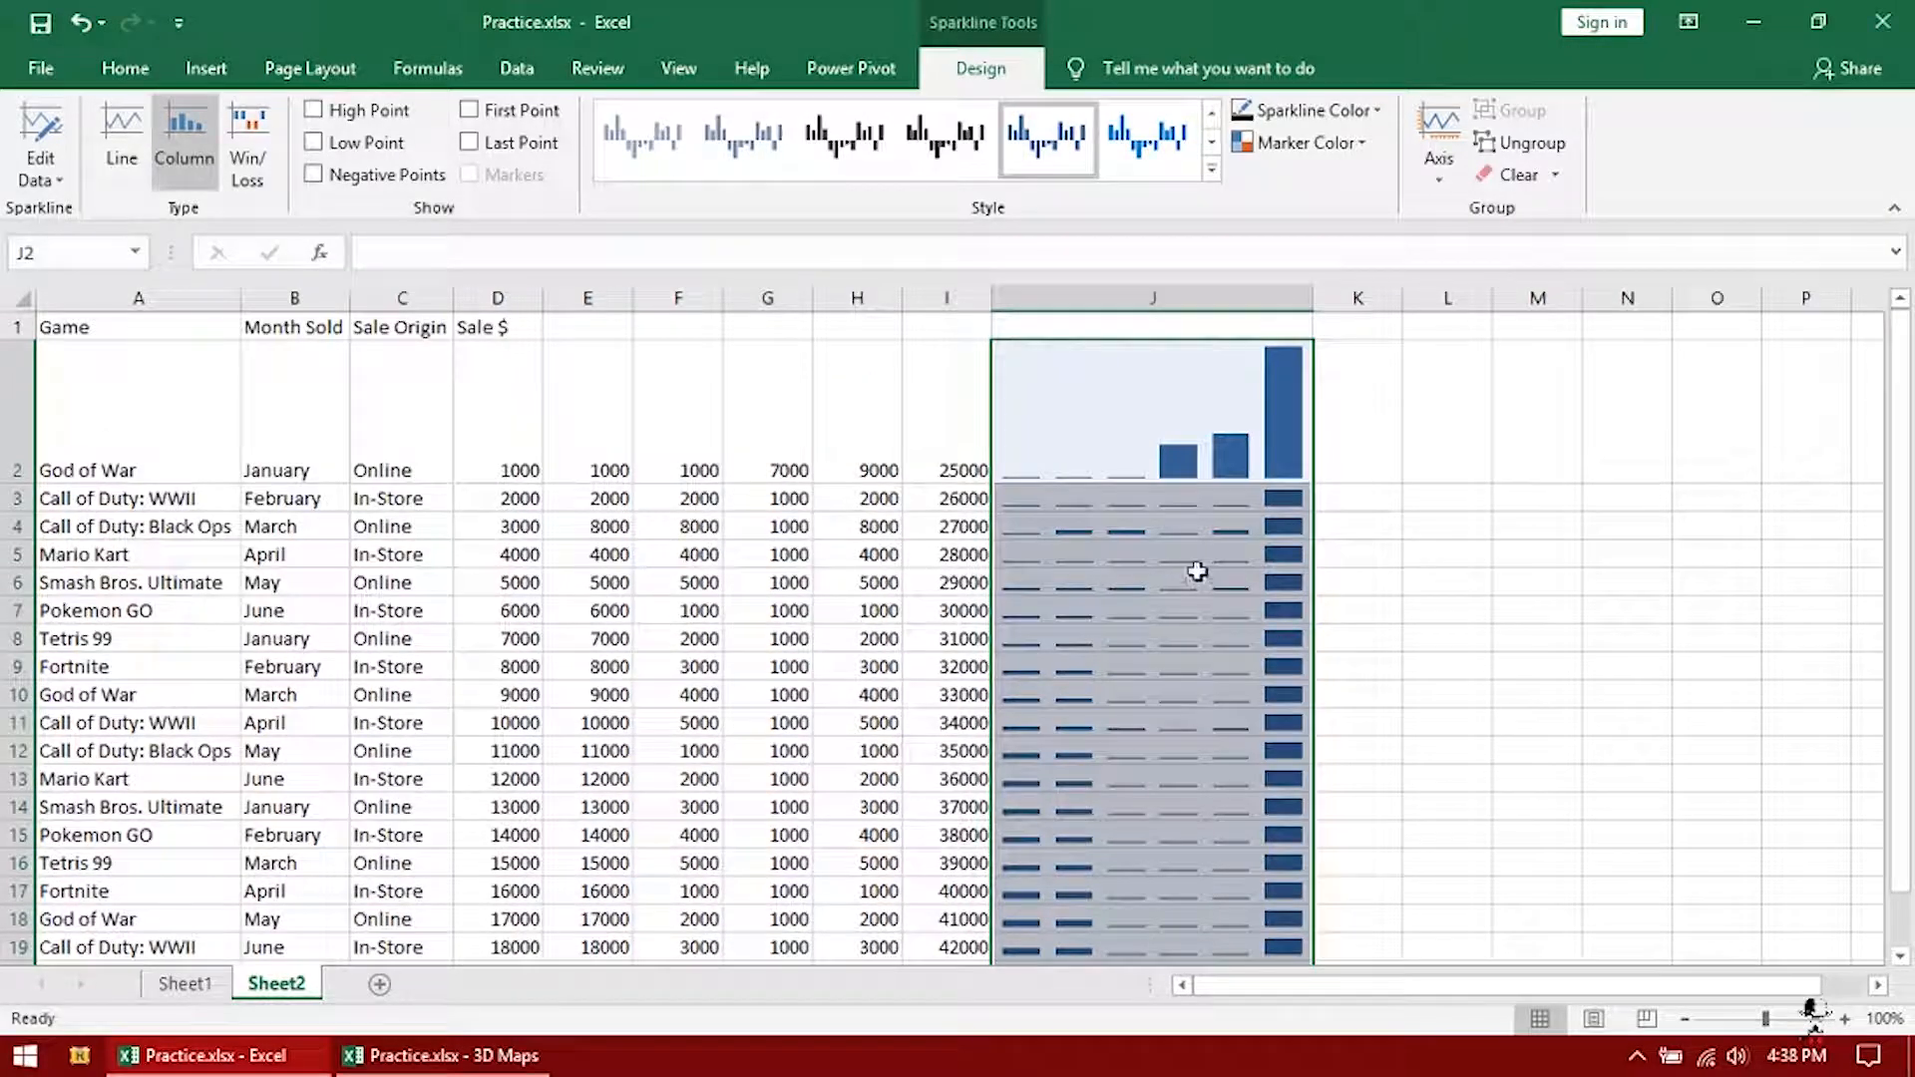
left_click_drag(22, 511, 27, 569)
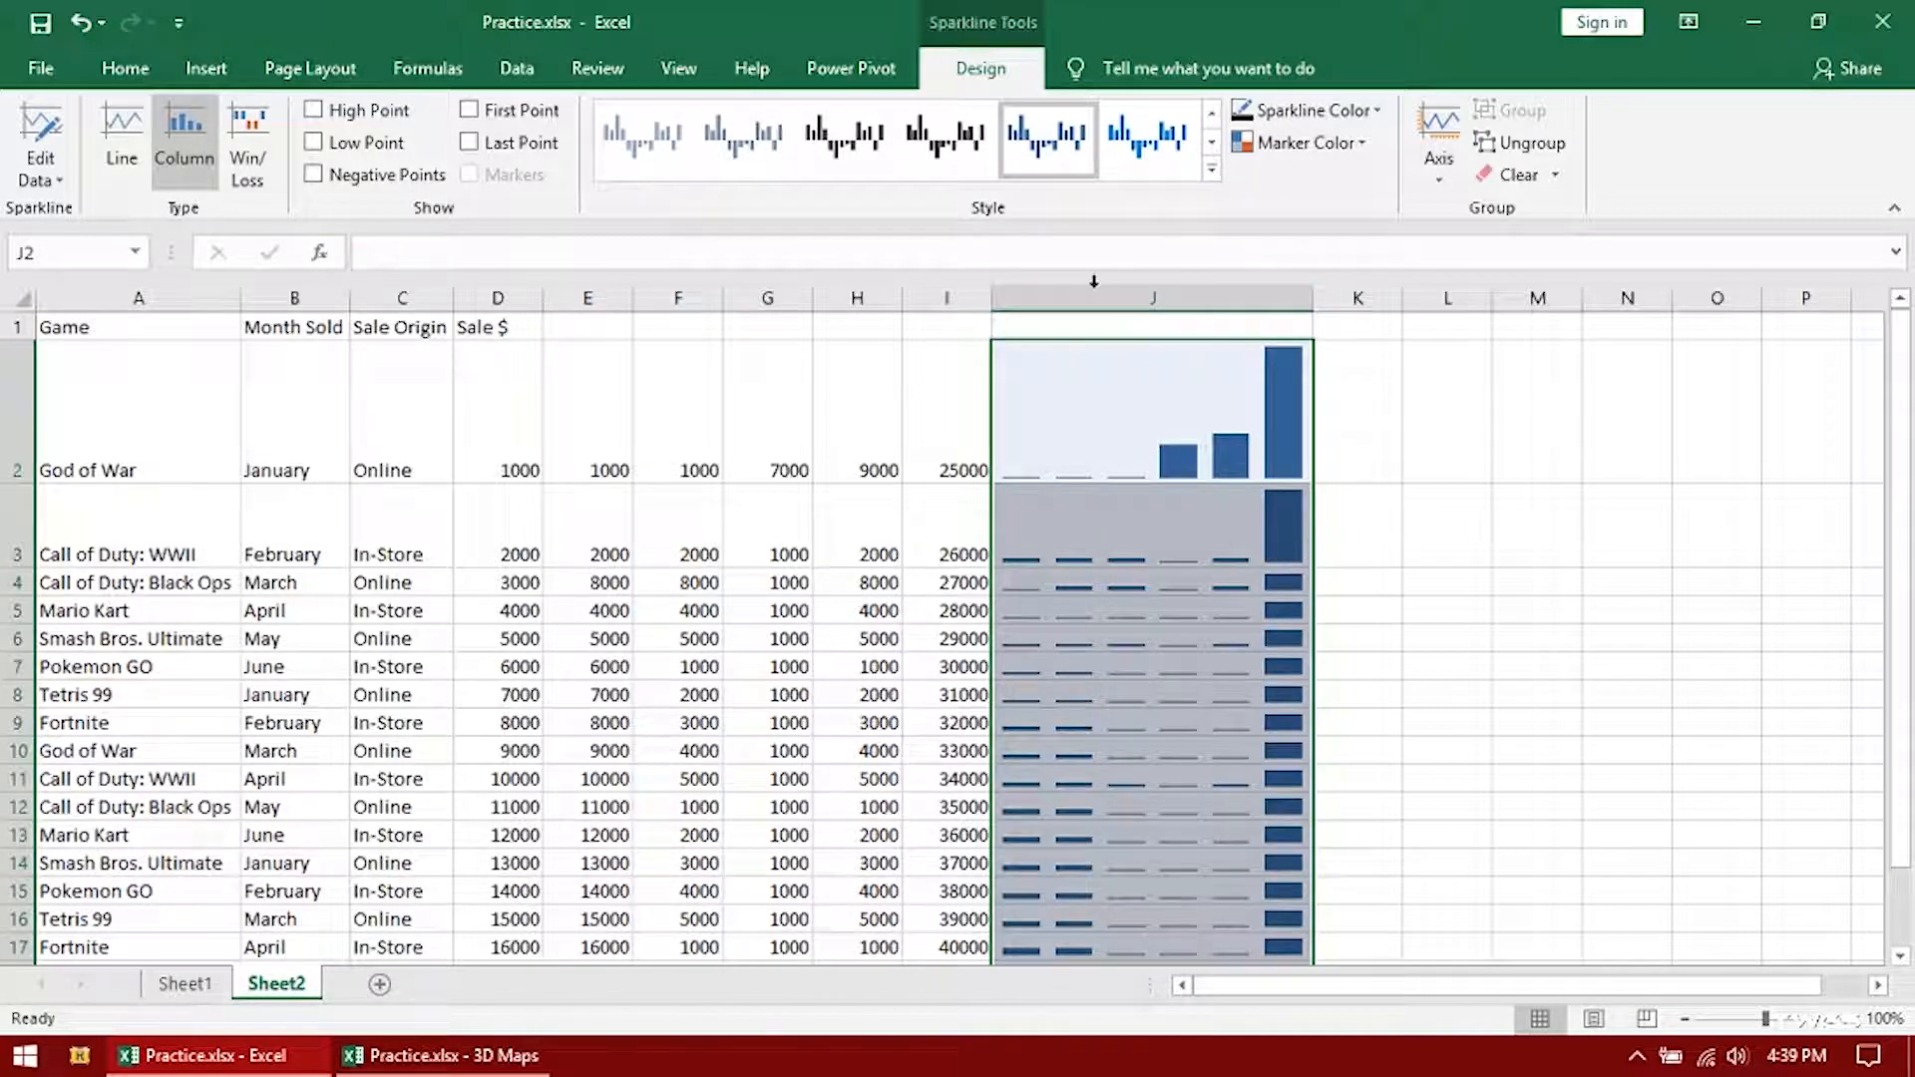
Highlight the high, low, negative, first and last points in the column J sparklines
left_click(364, 112)
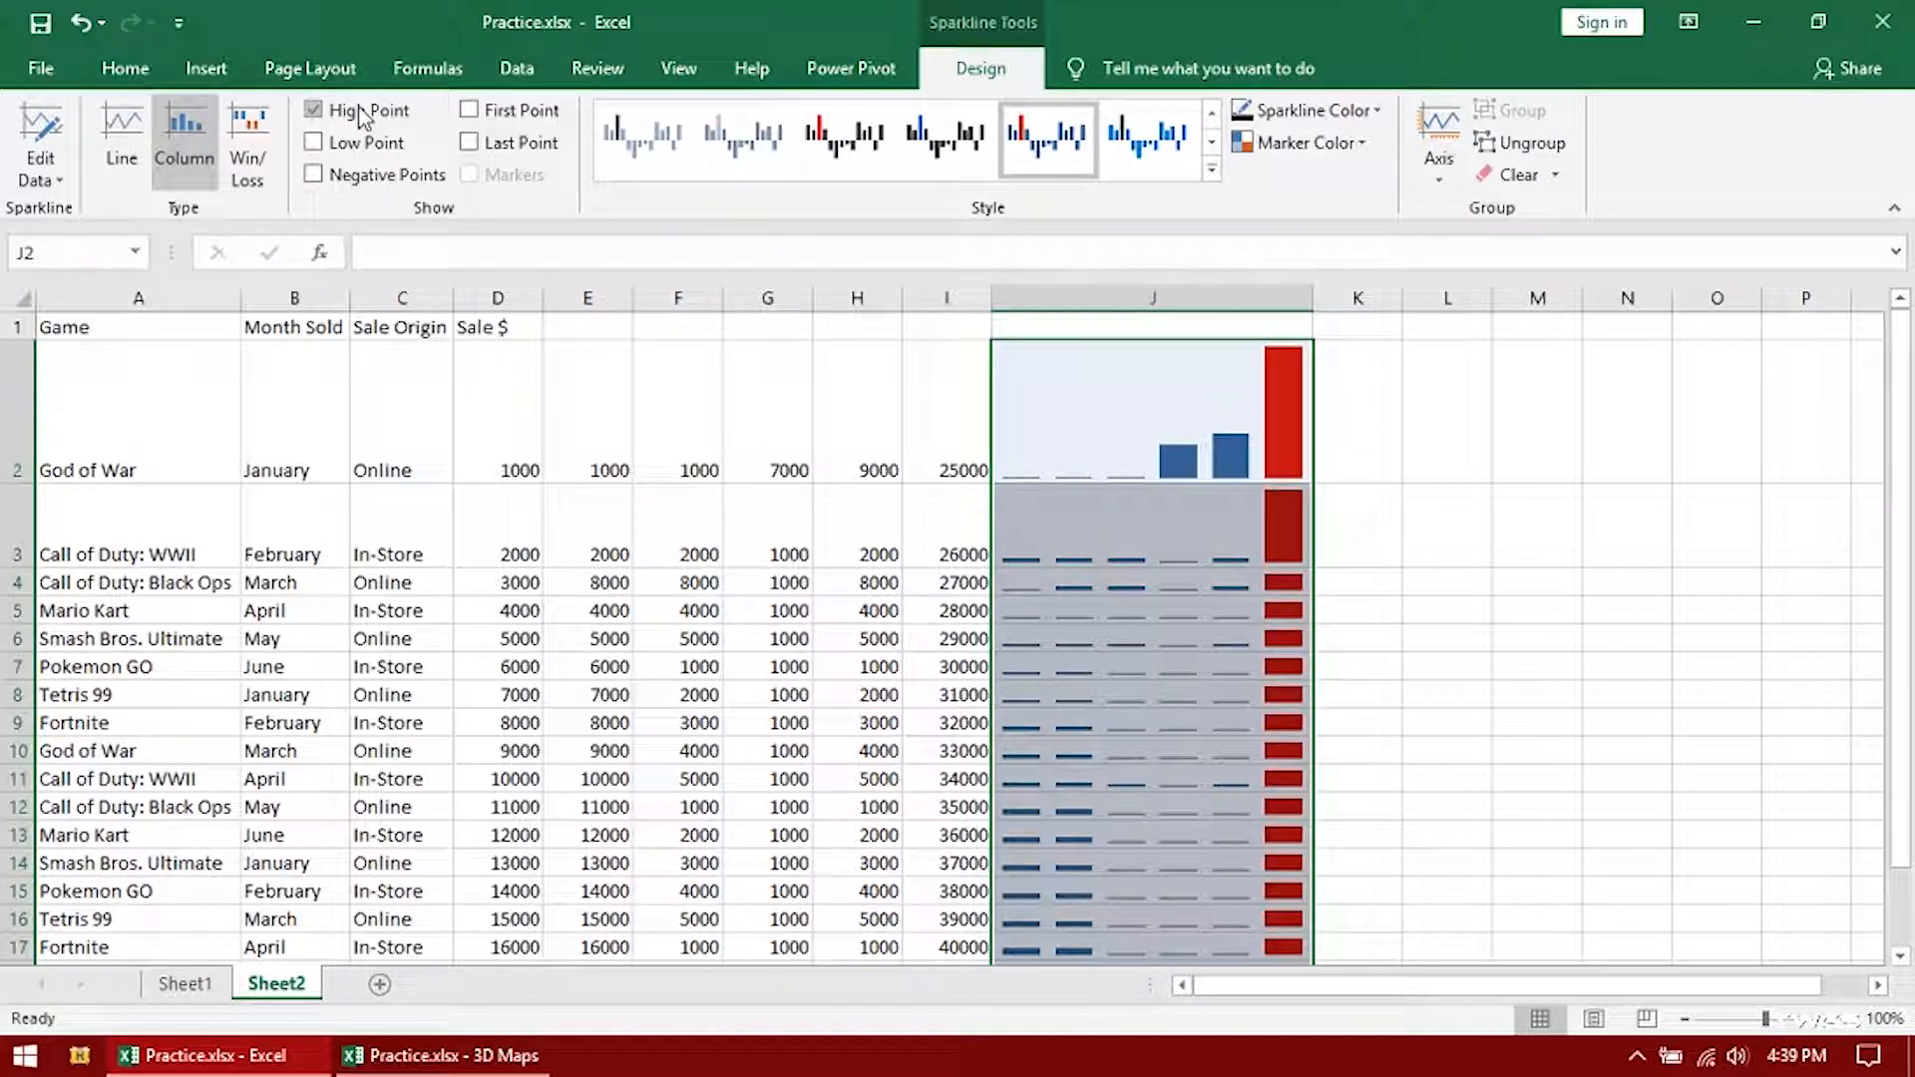
left_click(365, 146)
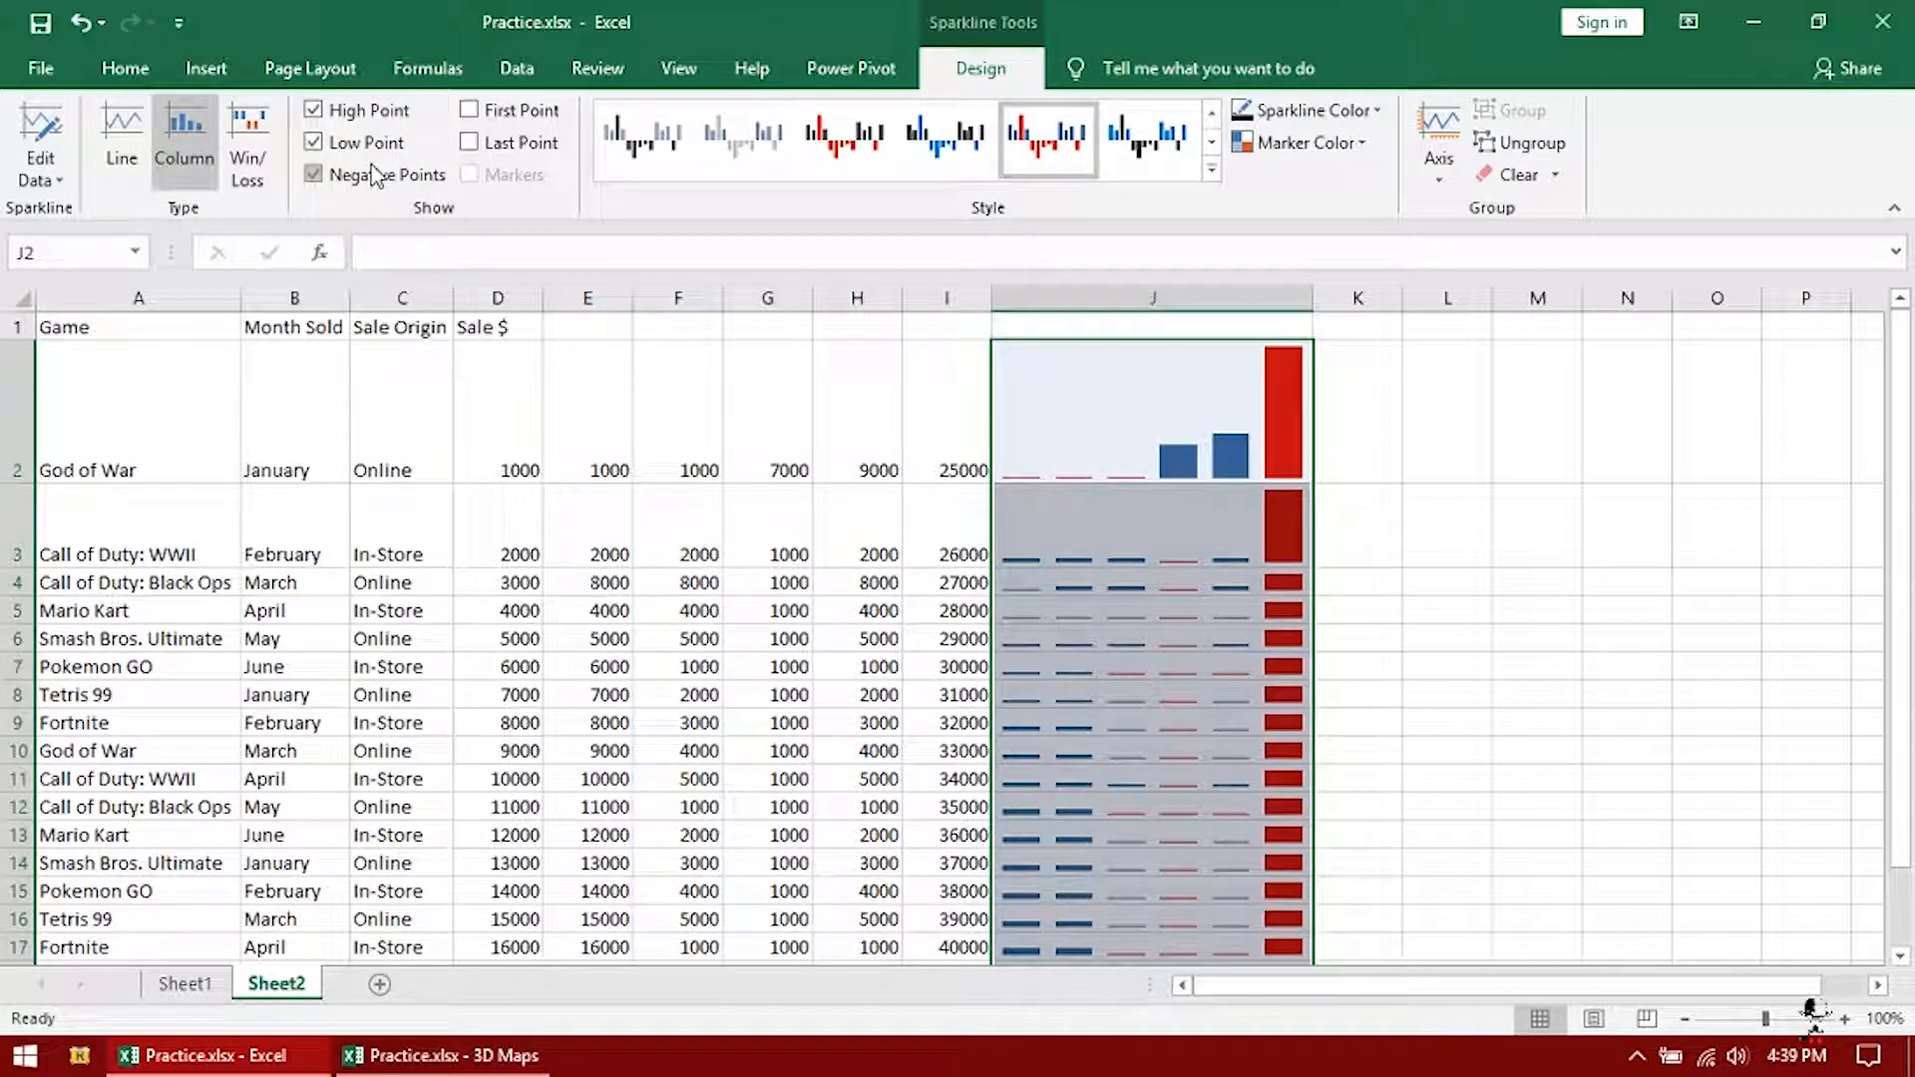
left_click(544, 116)
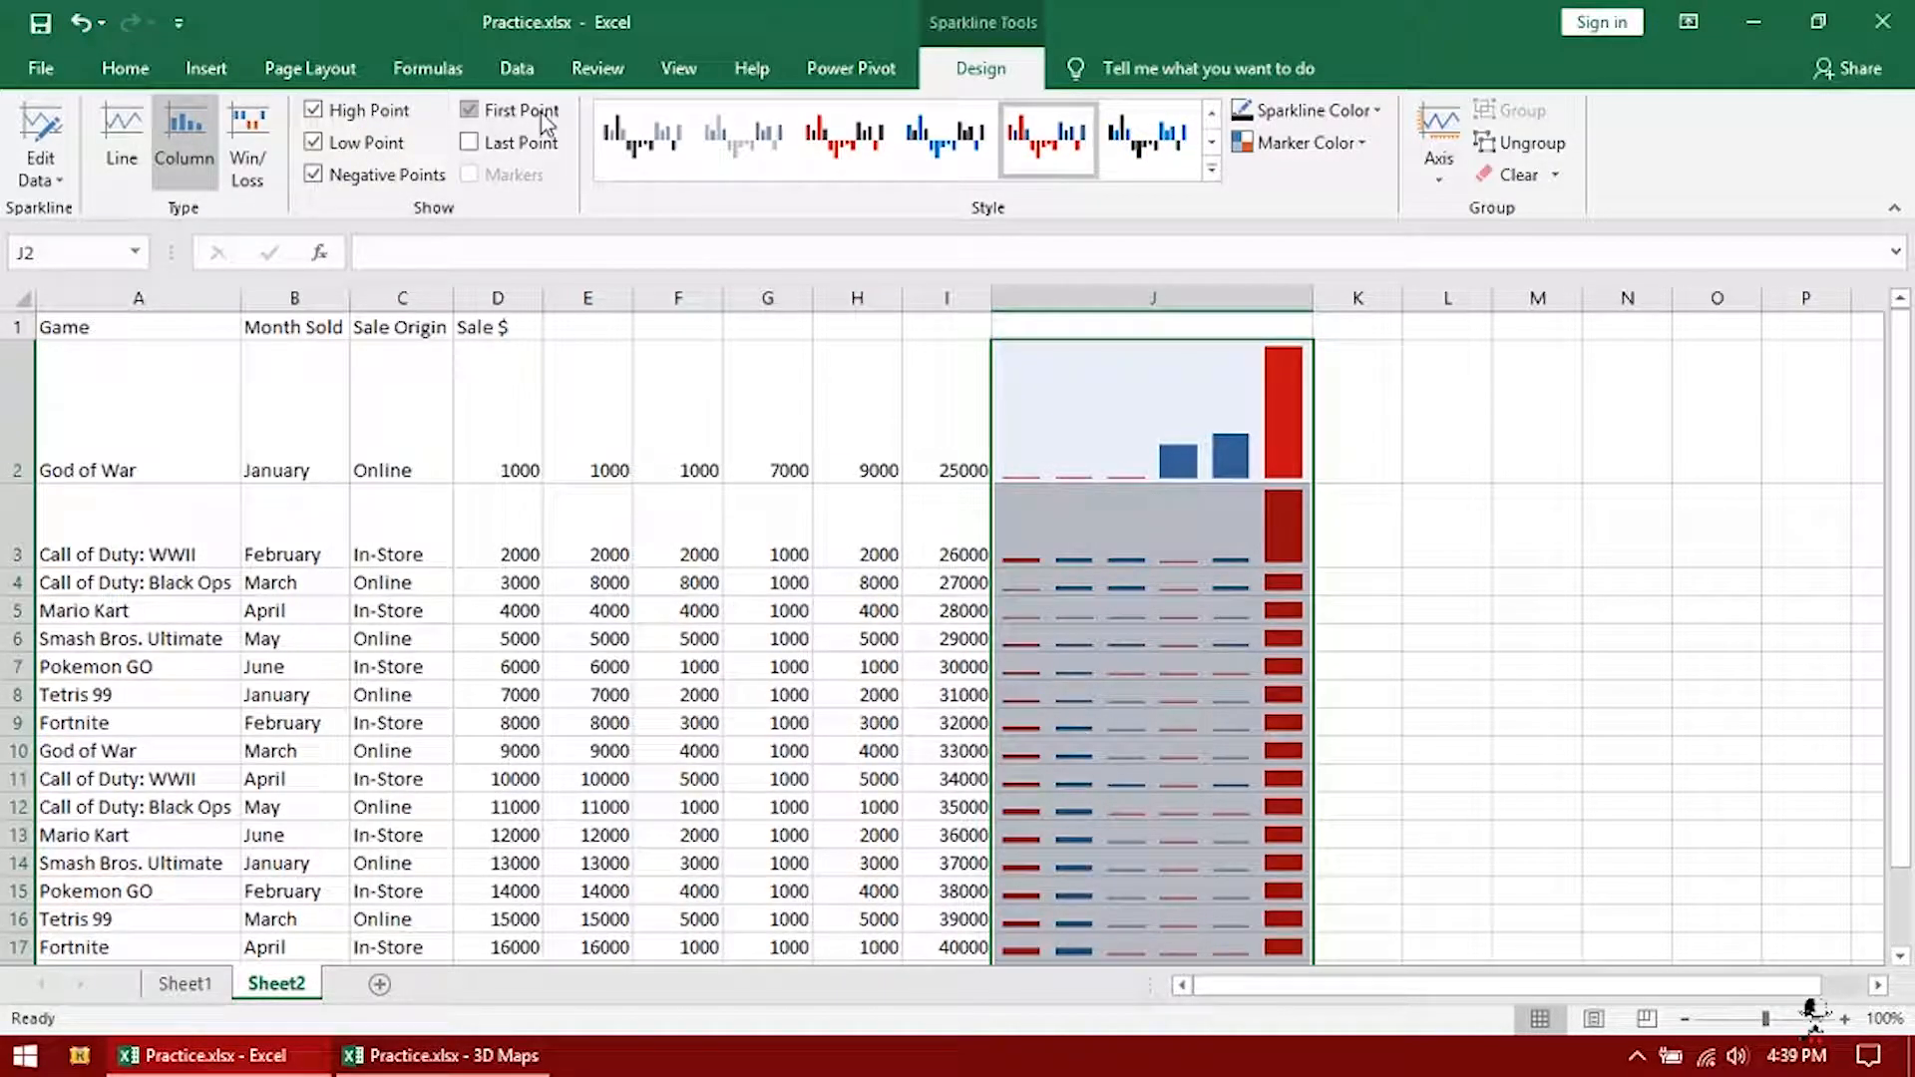
left_click(527, 145)
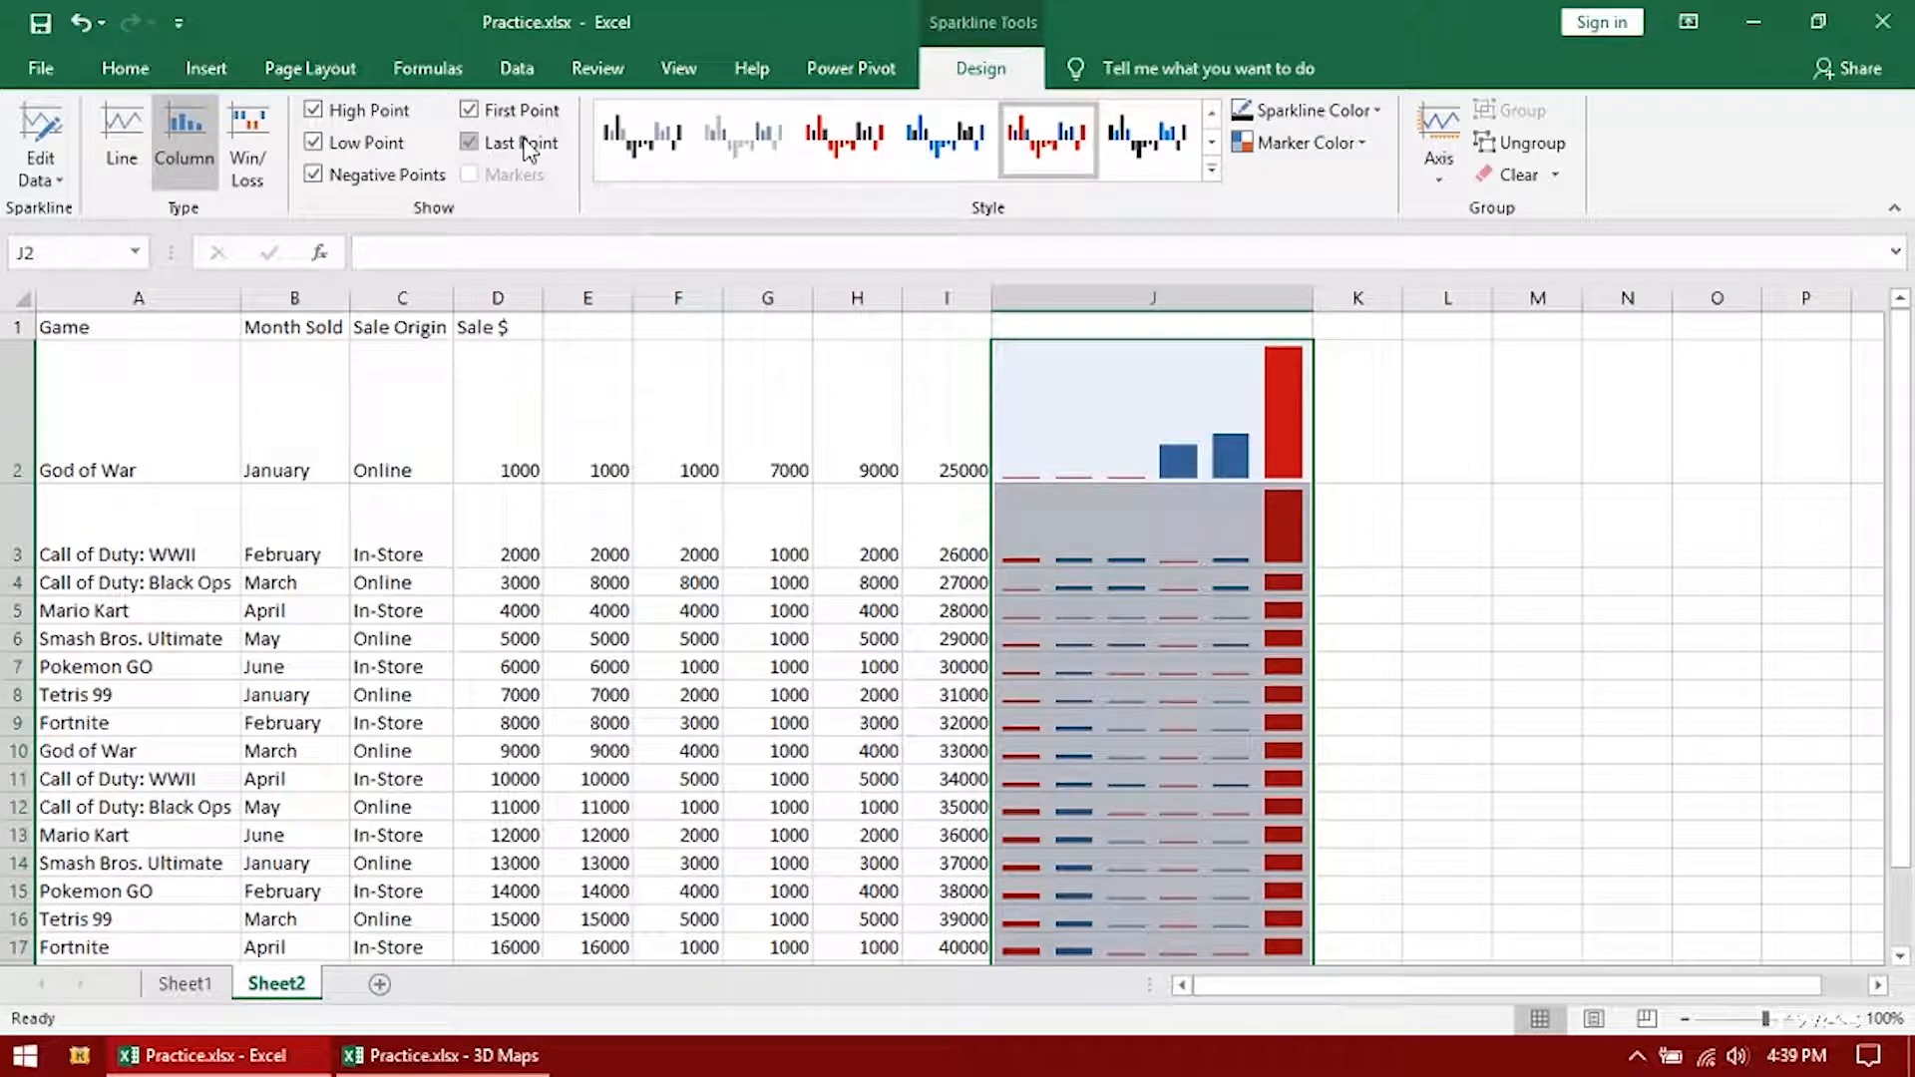
Try other sparkline styles, including black with blue points and blue with black points, and reapply the blue style with red points
left_click(848, 152)
left_click(954, 145)
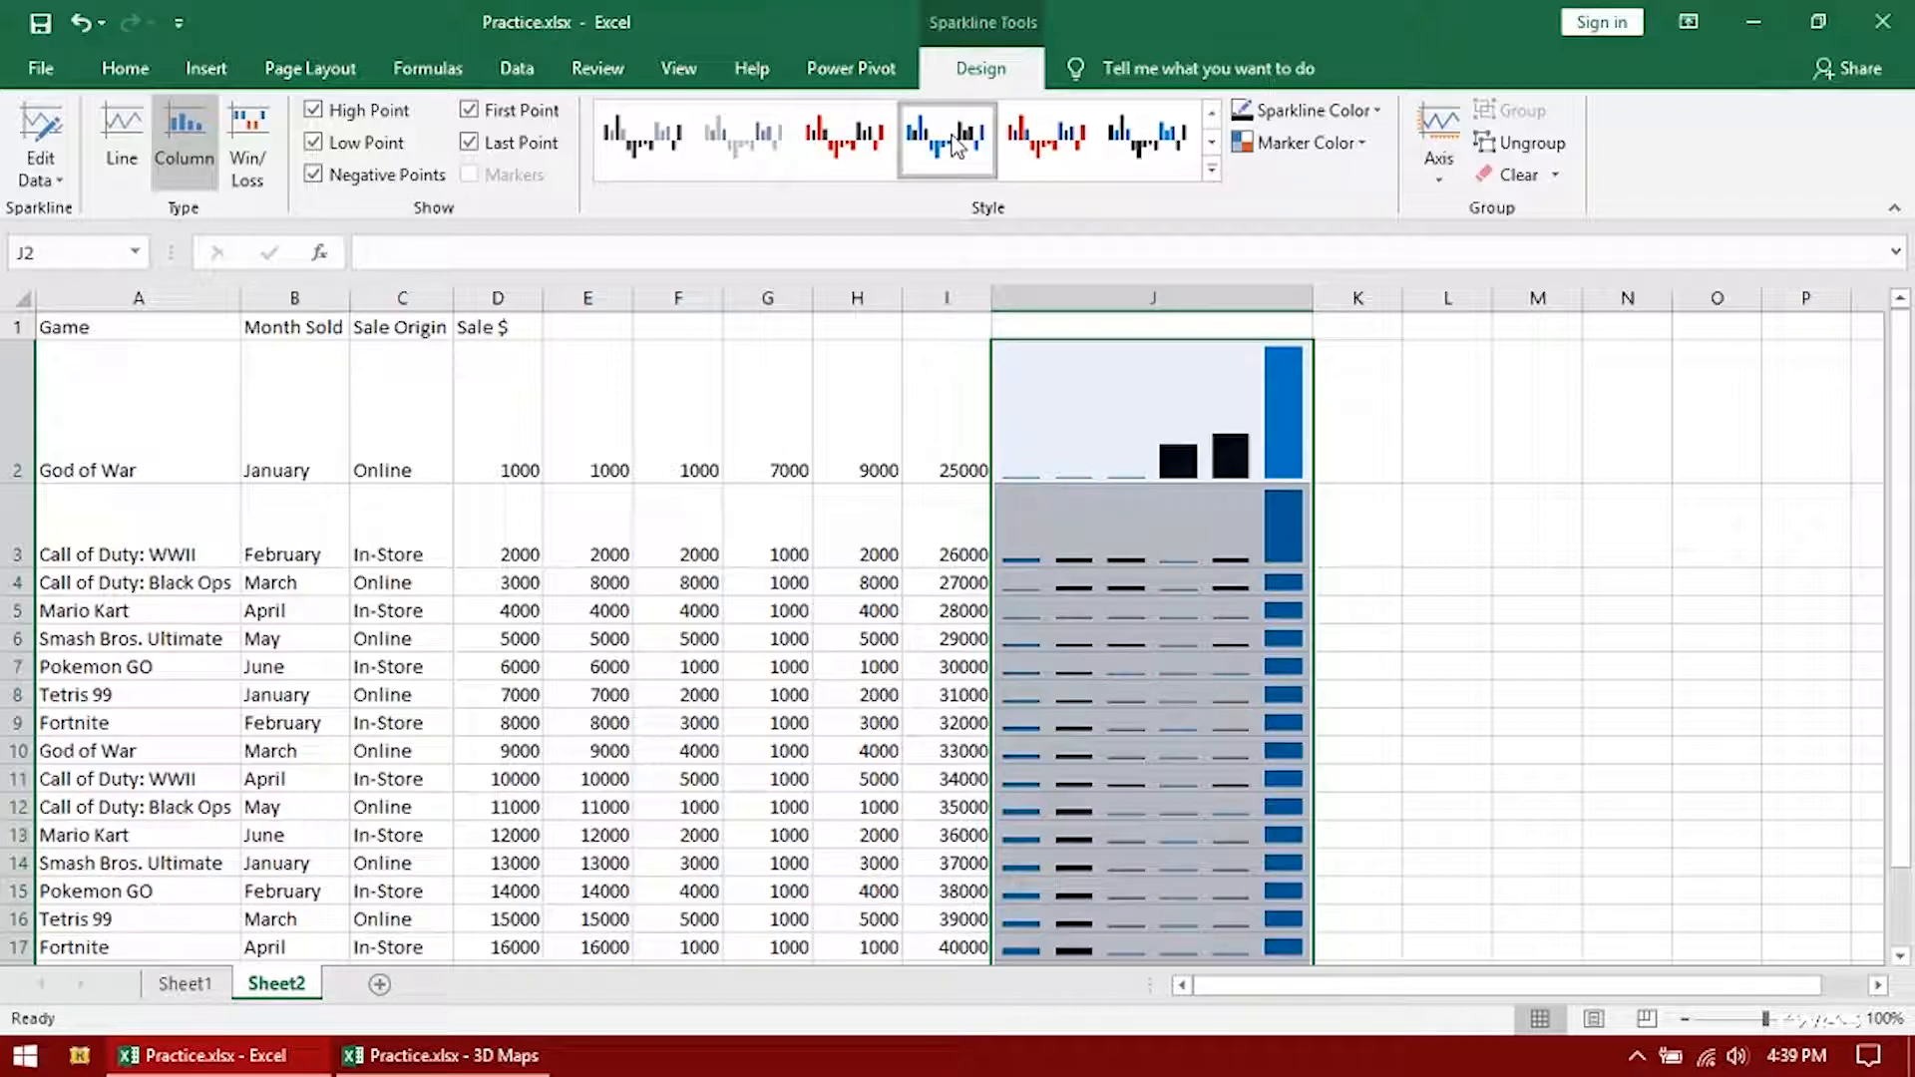
left_click(1175, 144)
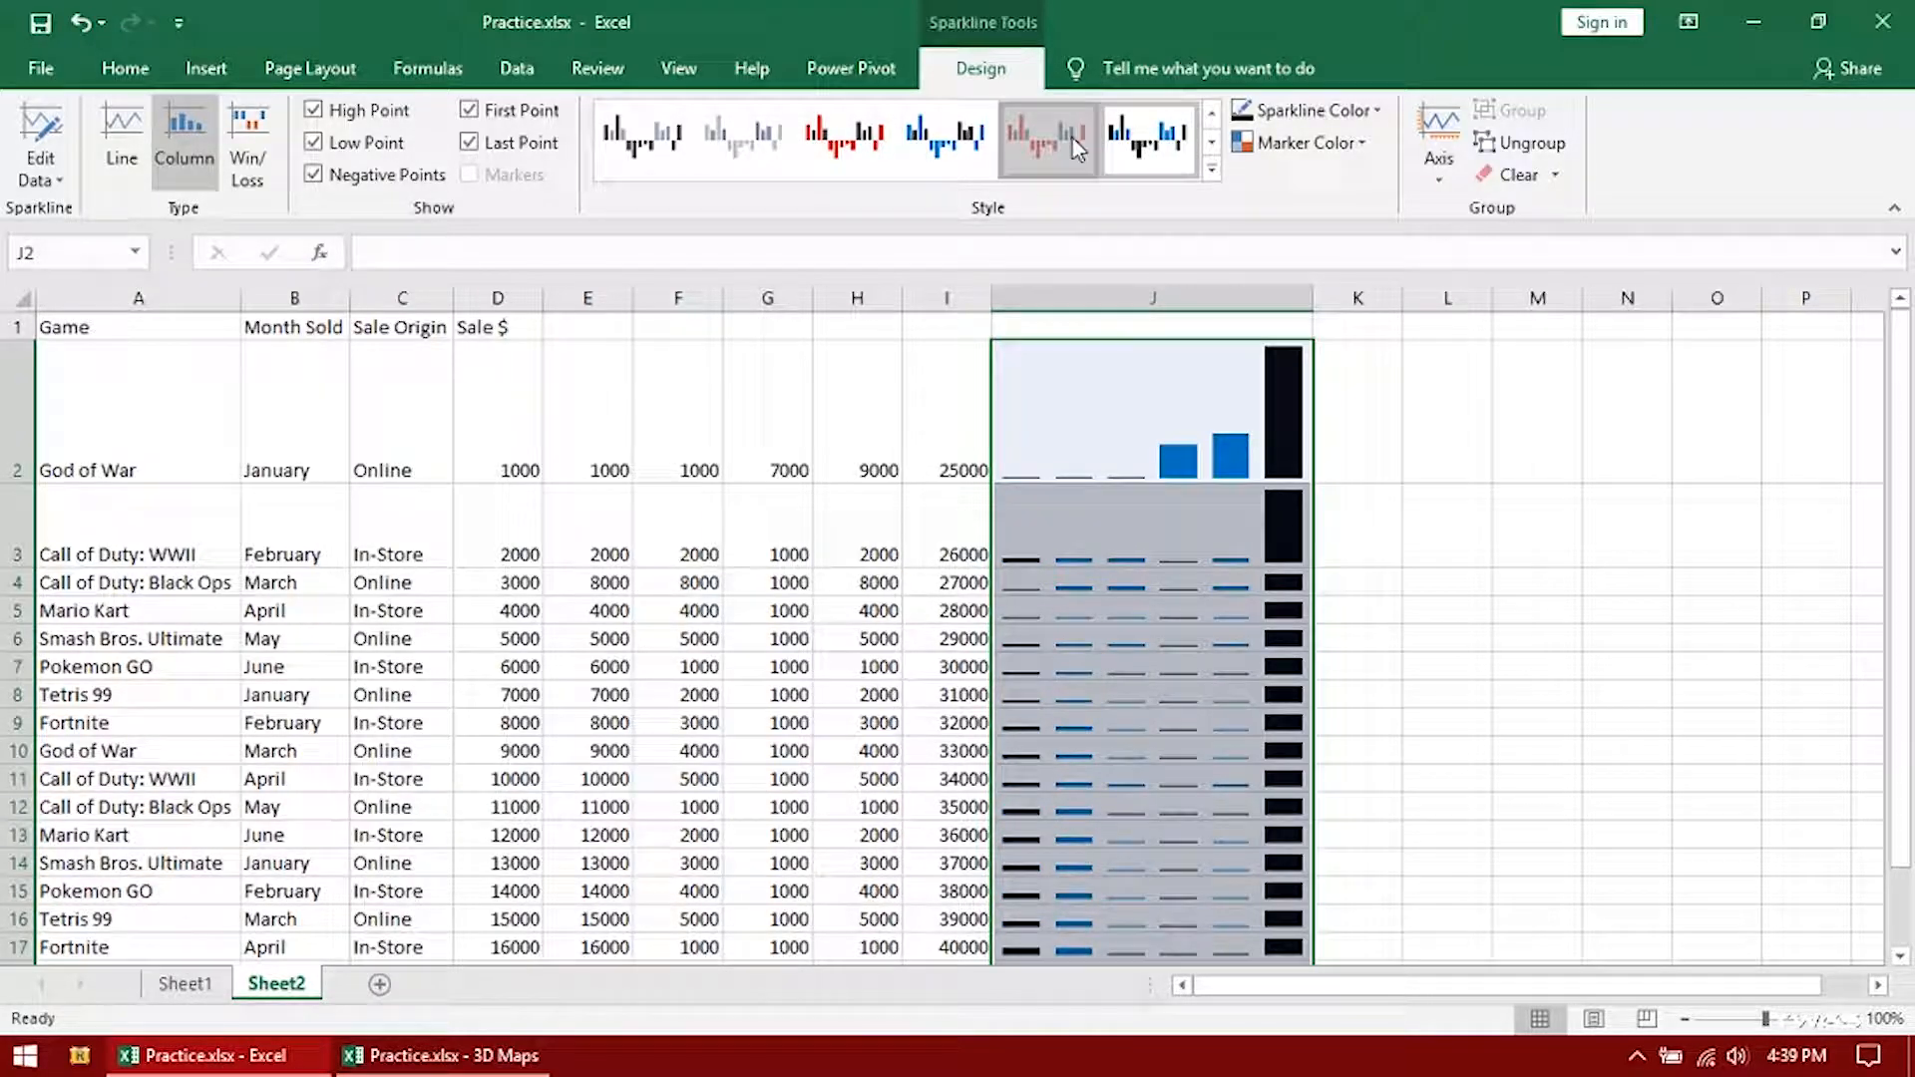
left_click(1075, 148)
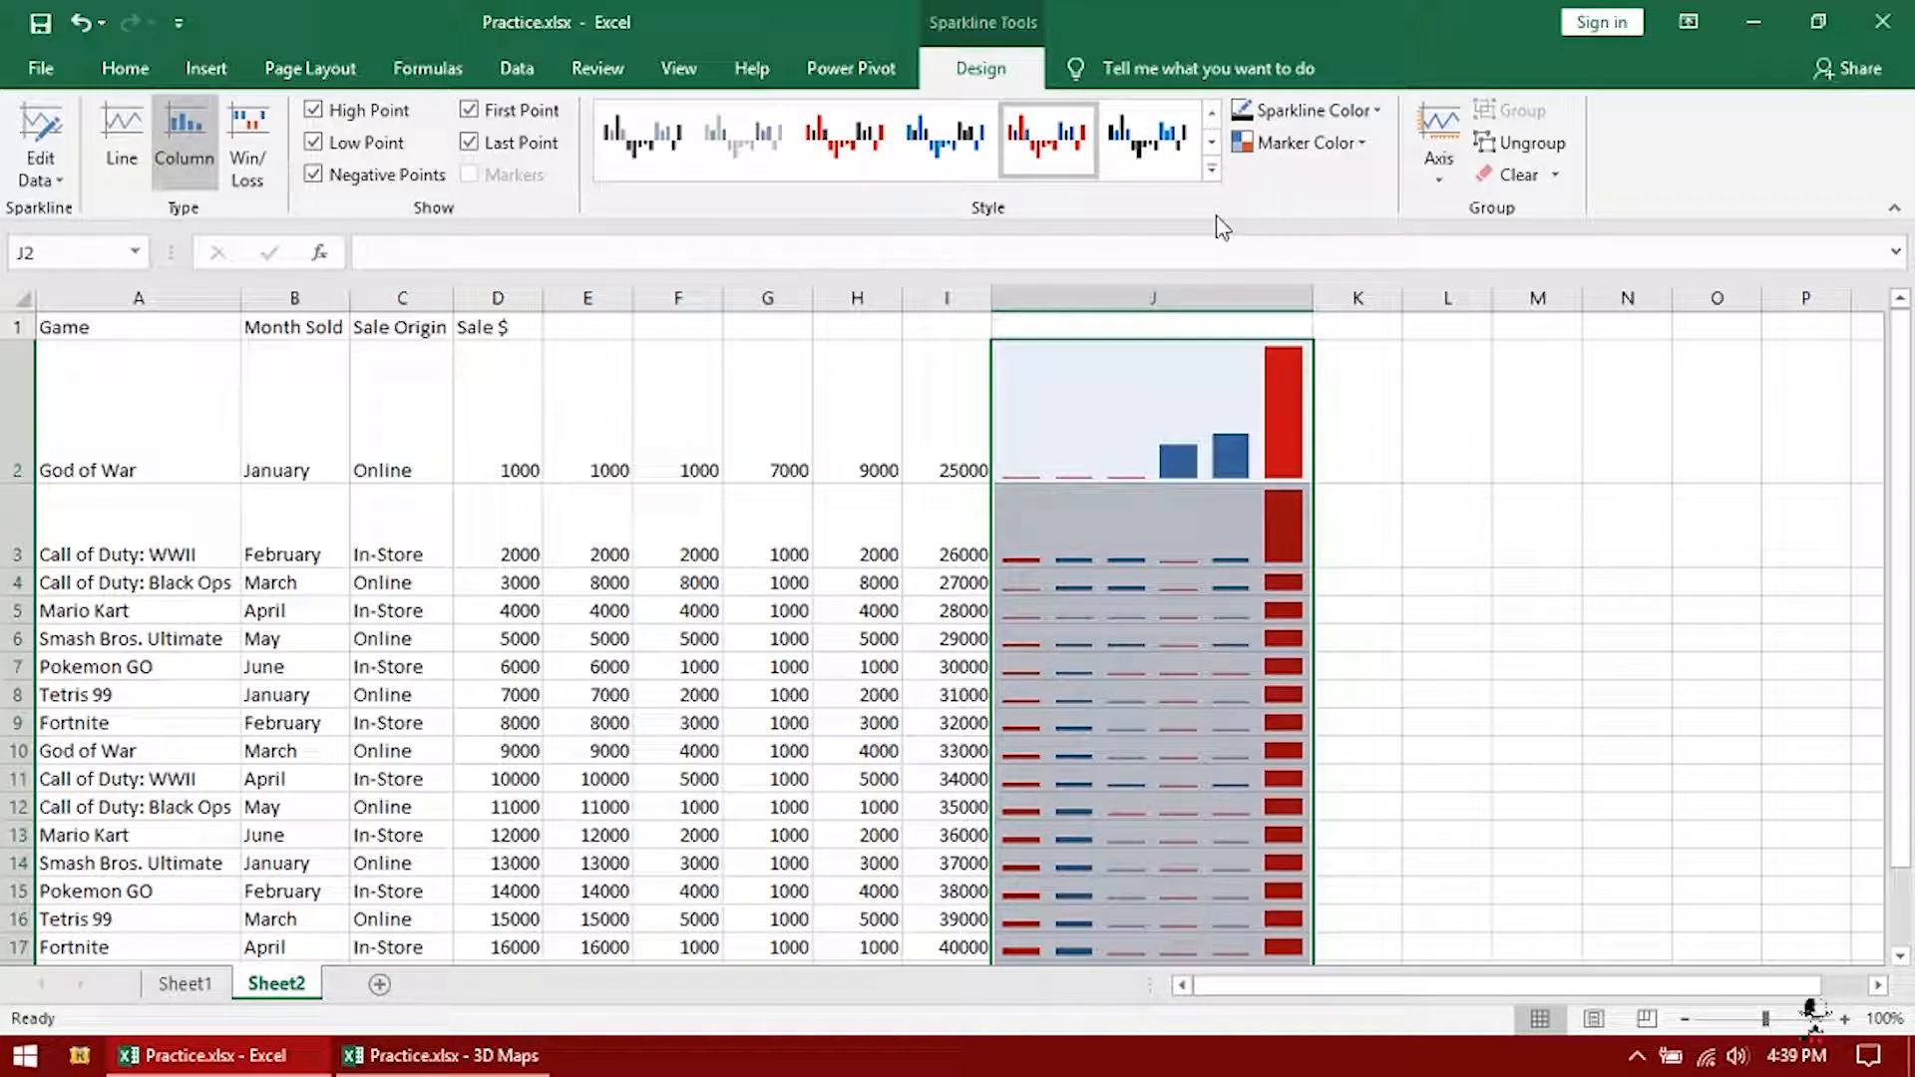
left_click(1229, 413)
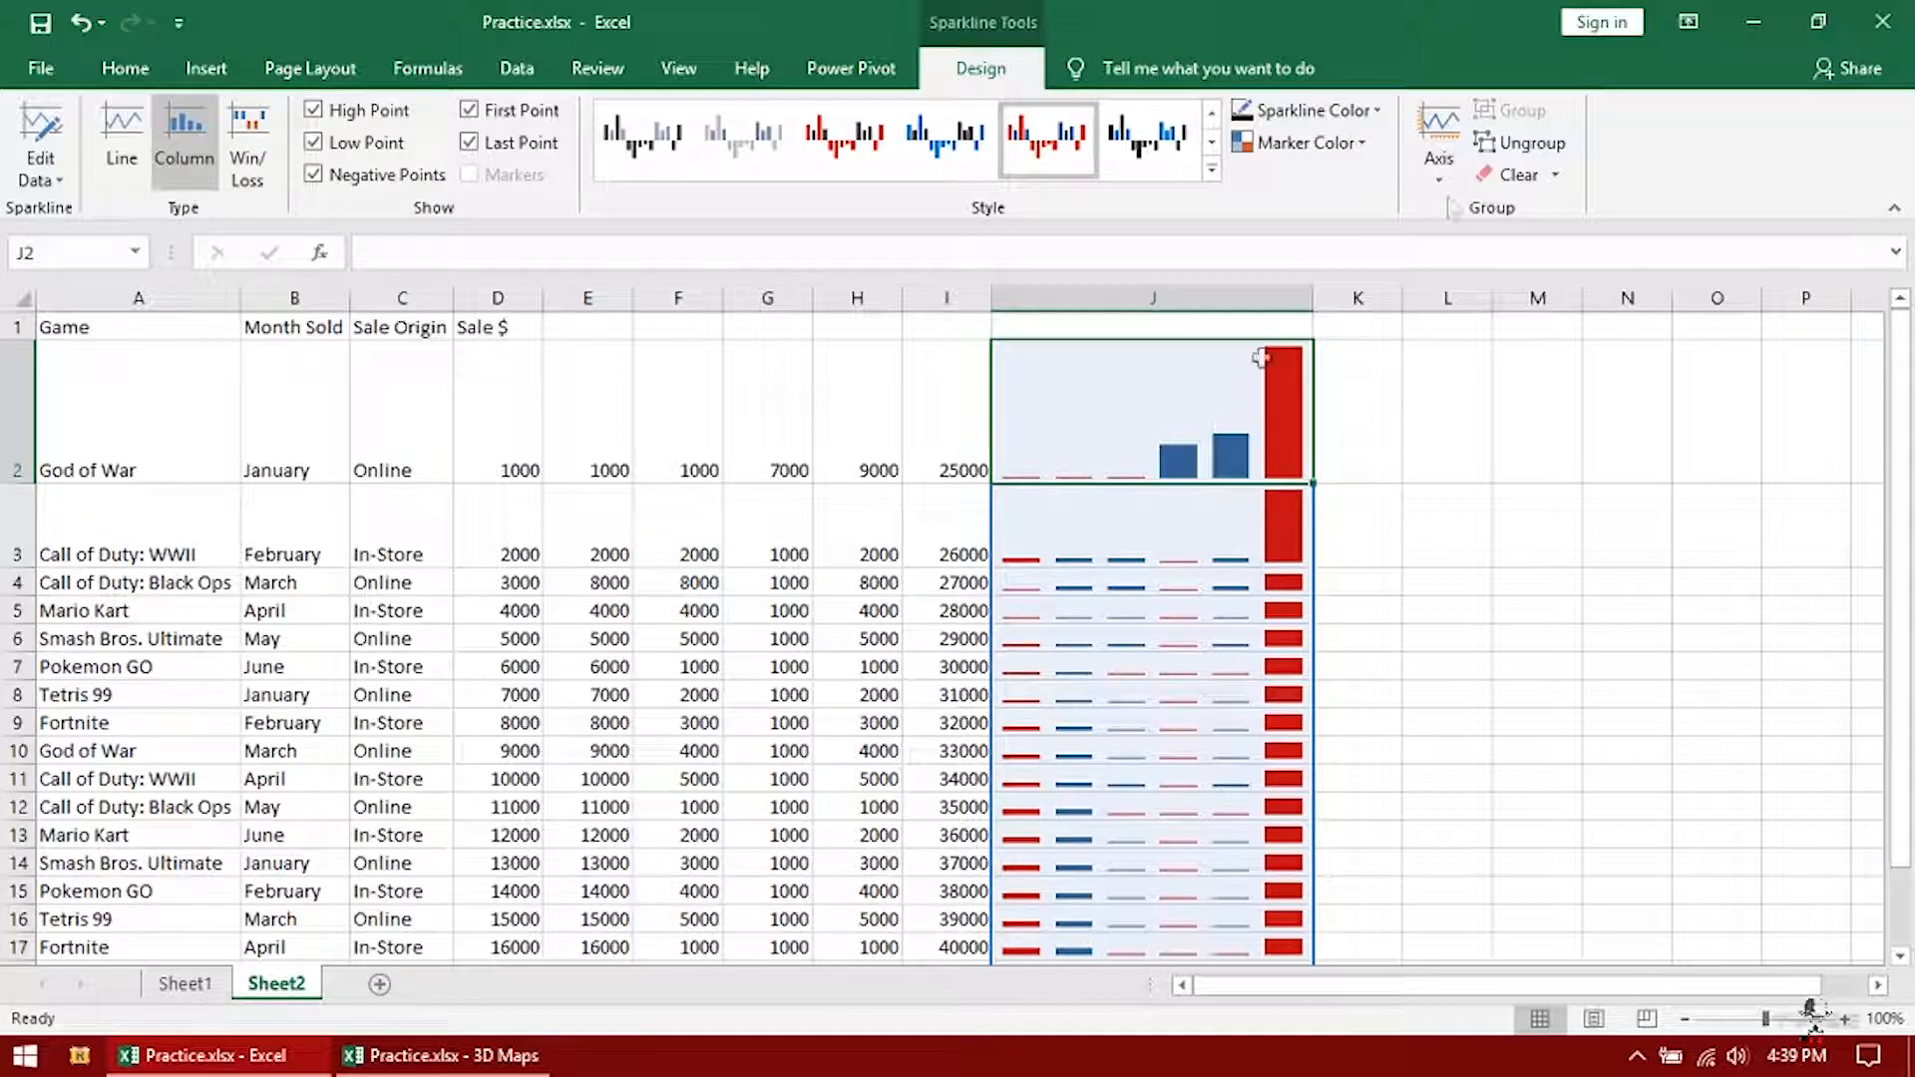
mouse_move(1158, 421)
left_mouse_down()
mouse_move(1146, 812)
mouse_move(1137, 423)
mouse_move(1113, 860)
mouse_move(1159, 761)
mouse_move(1154, 881)
mouse_move(1144, 435)
left_mouse_up()
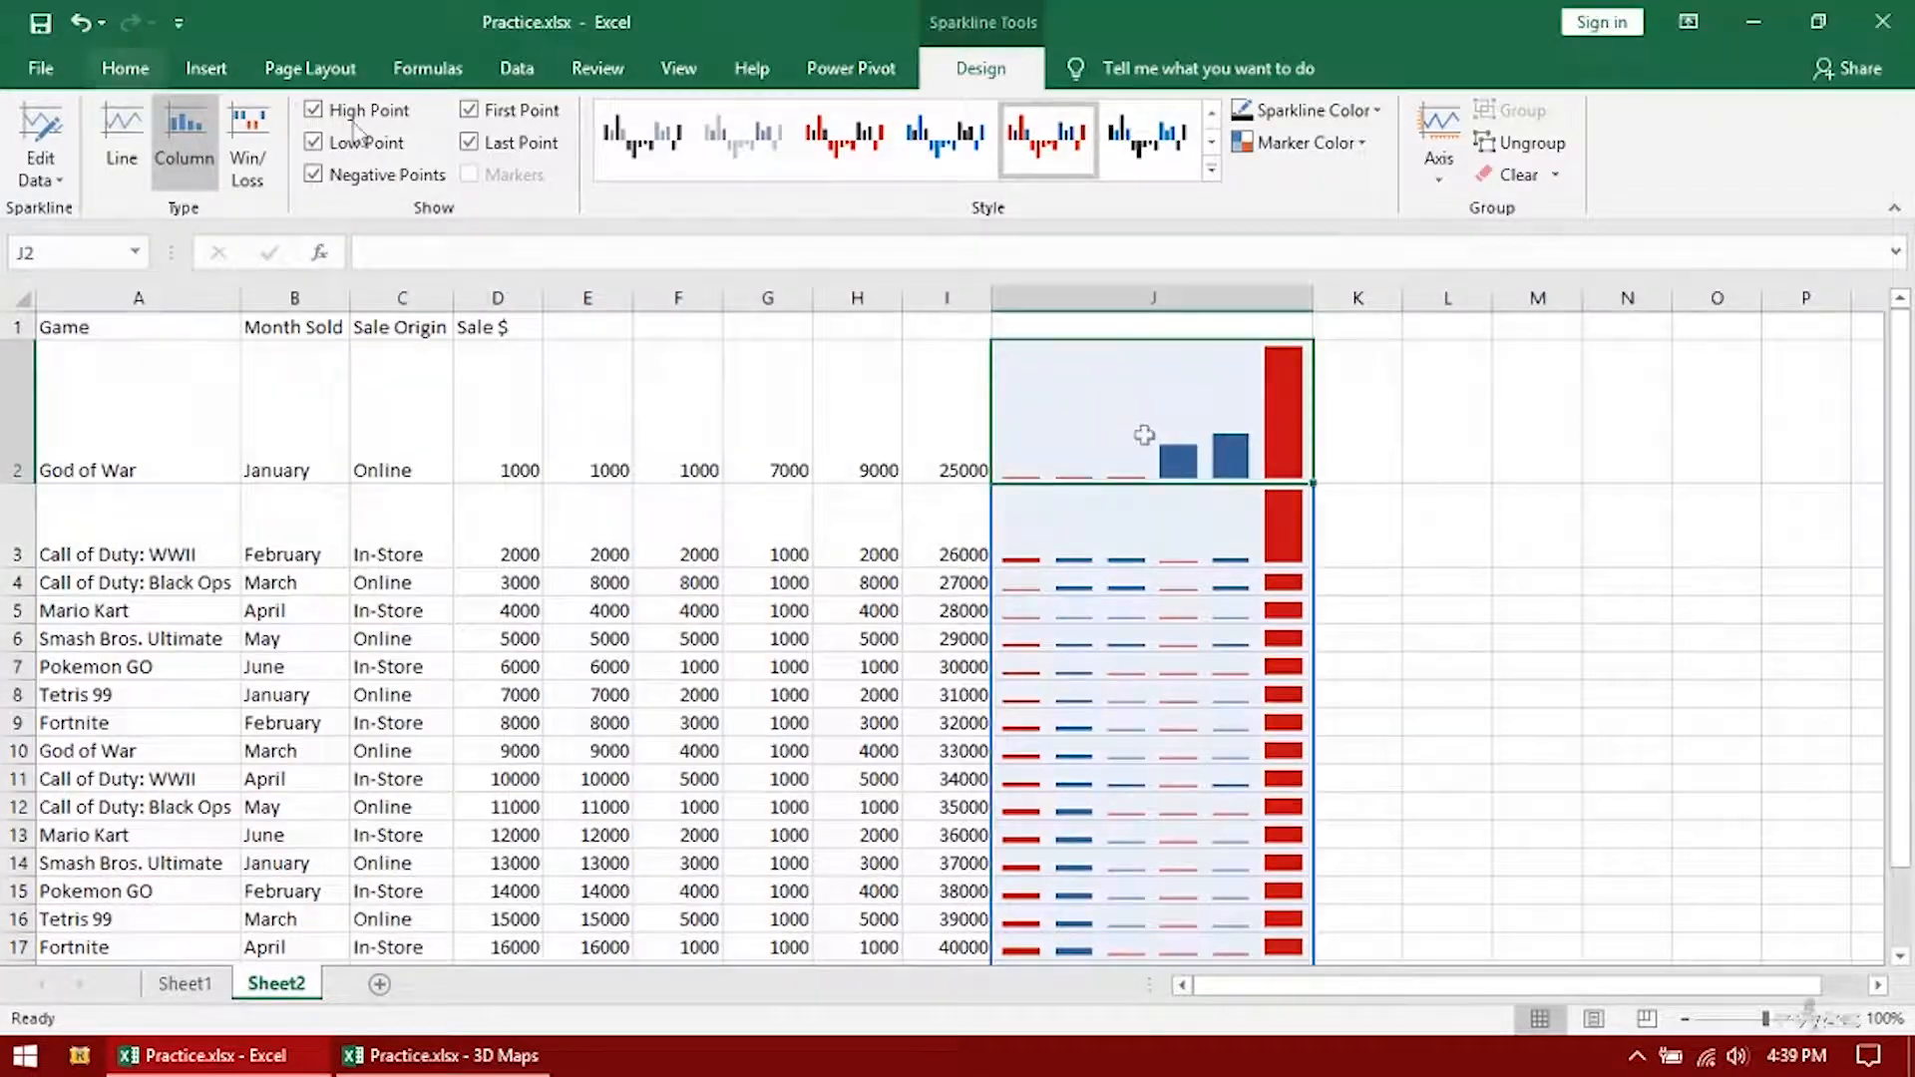
left_click(125, 68)
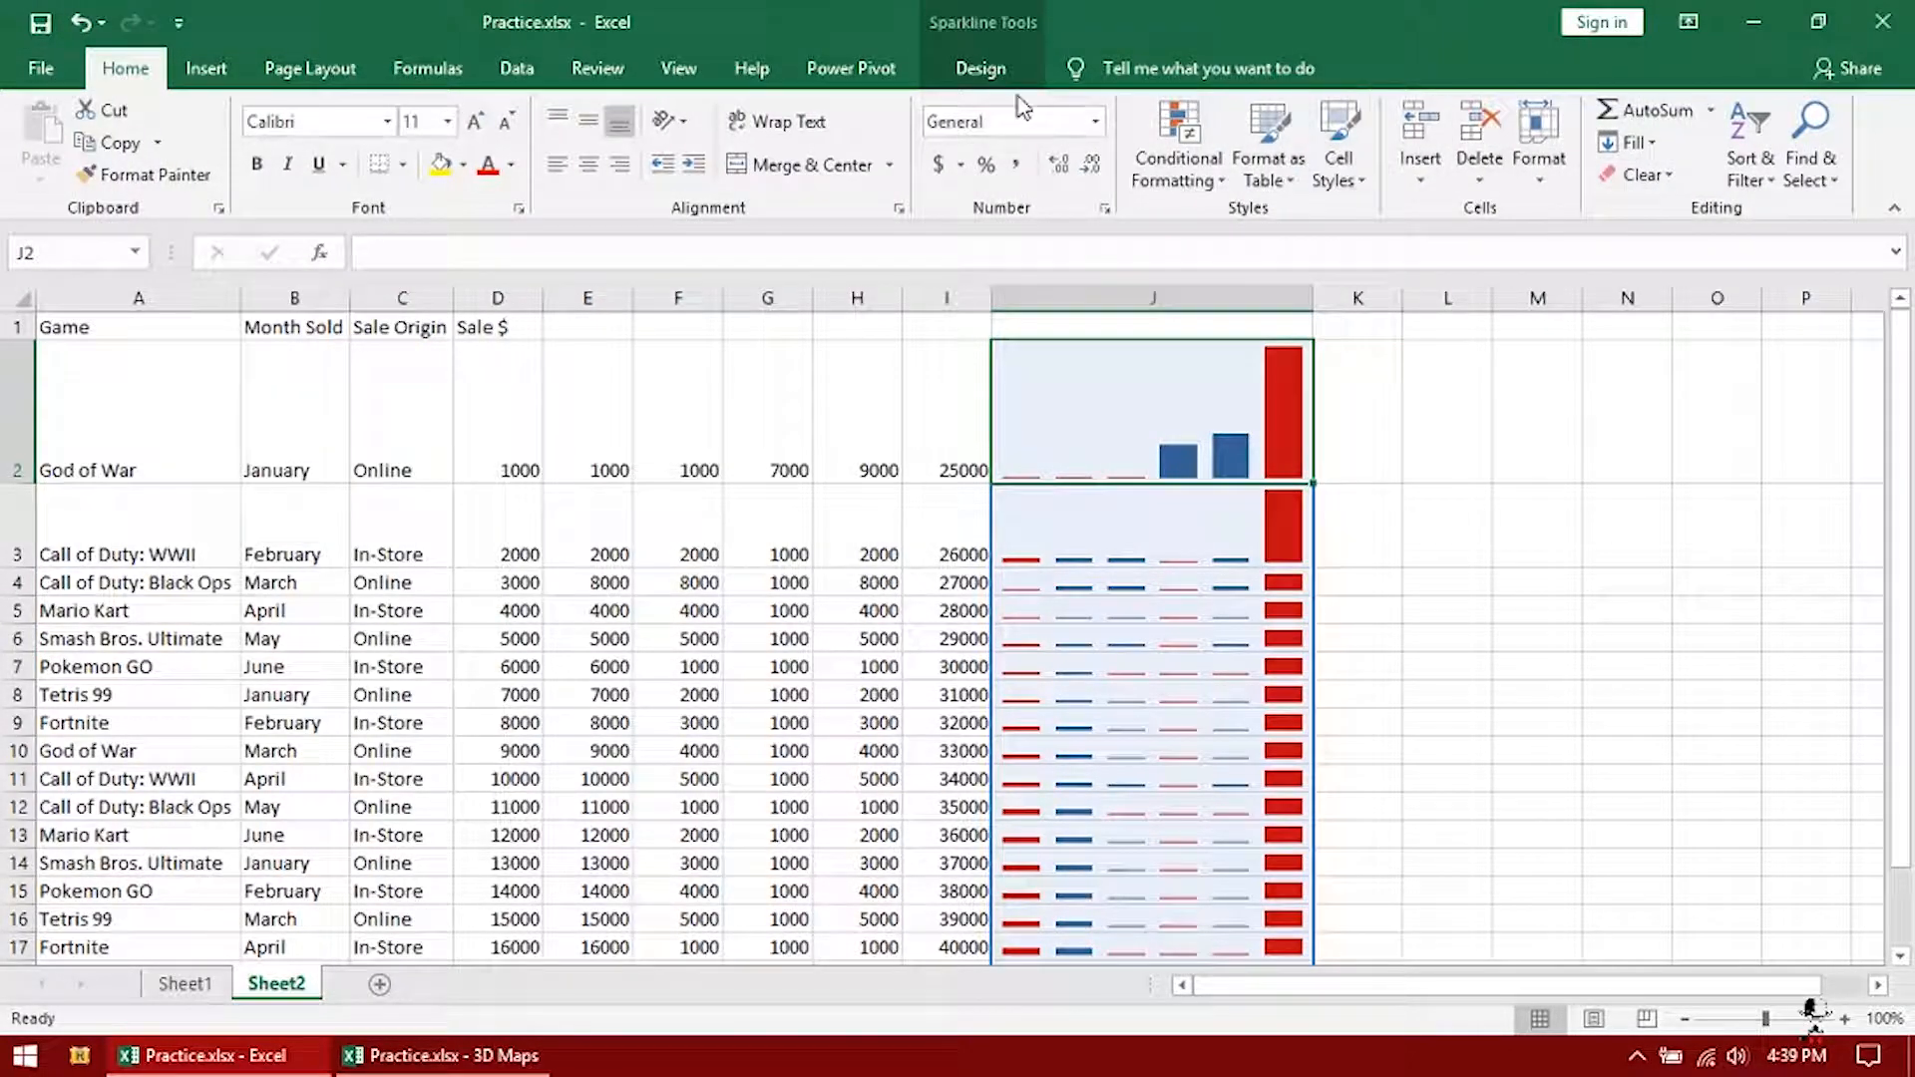
left_click(981, 68)
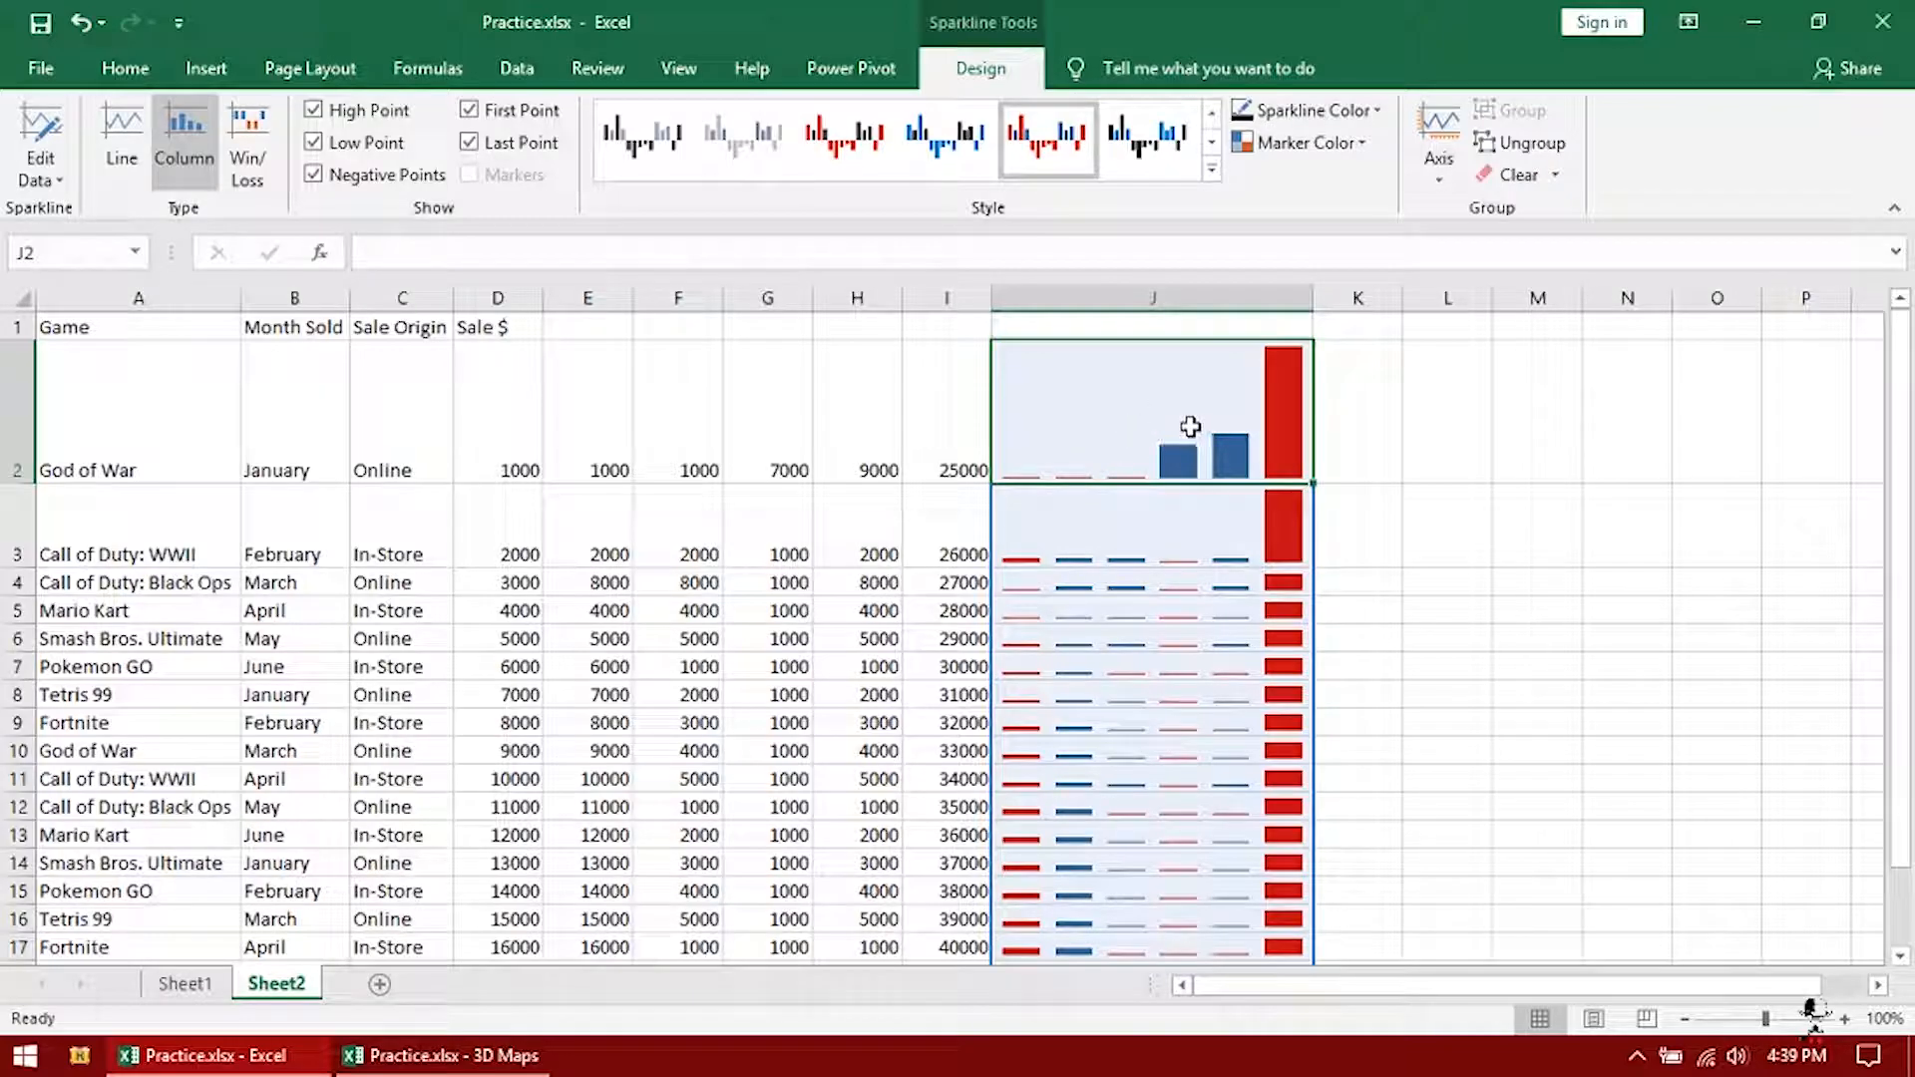
left_click(1556, 175)
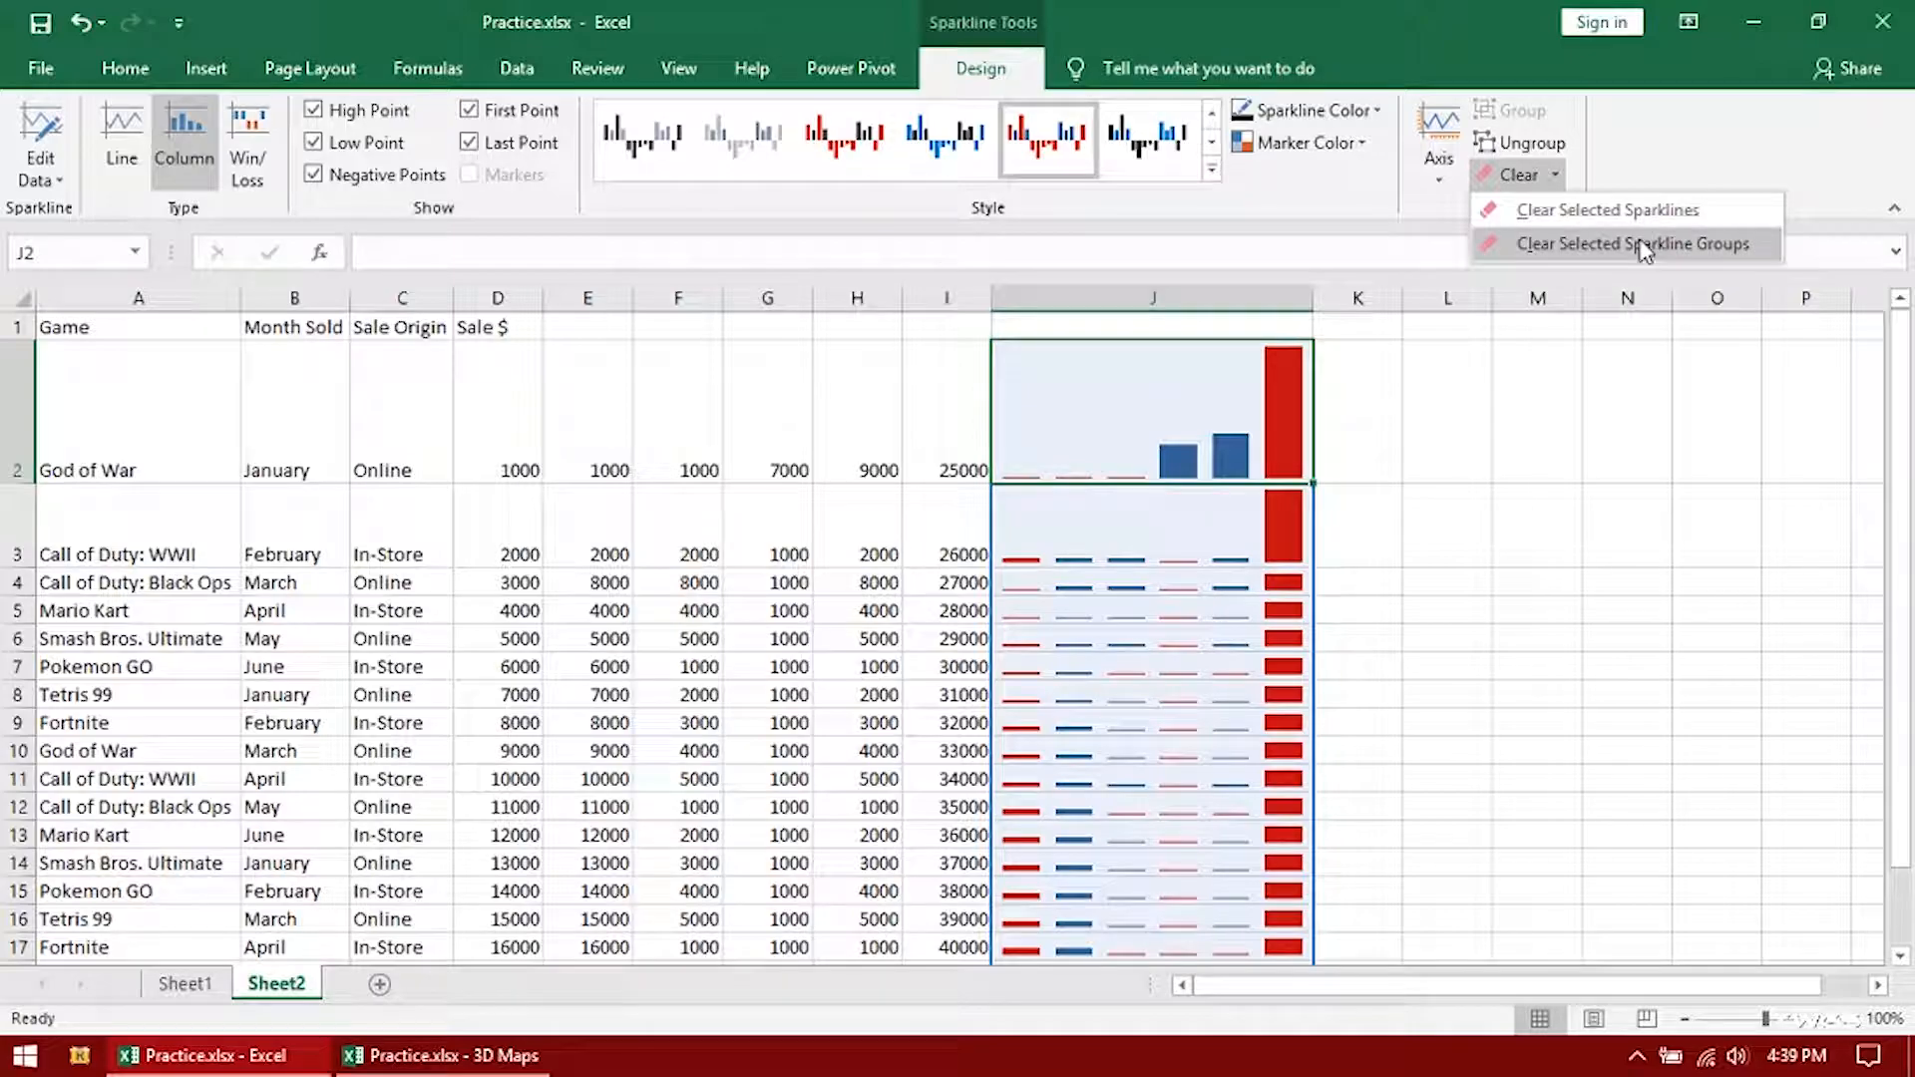
scroll(1192, 593, "down", 5)
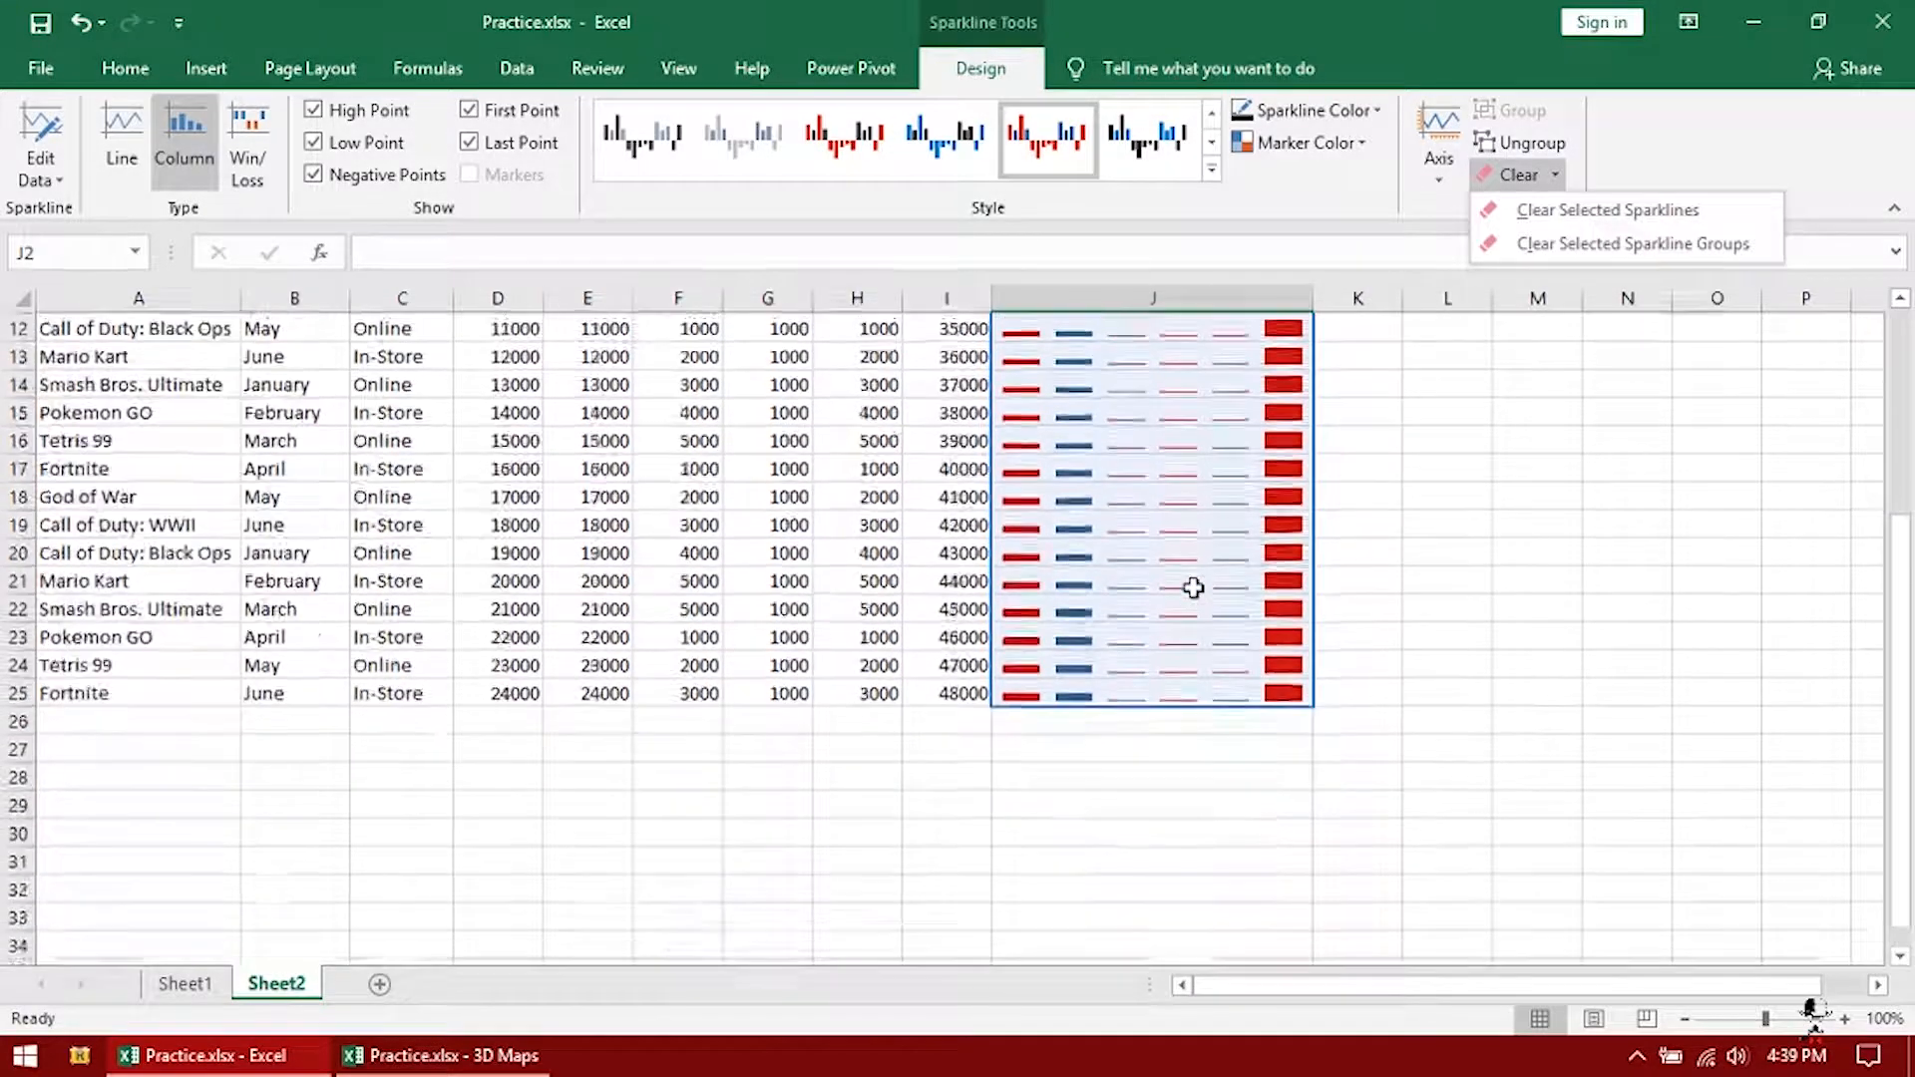
scroll(1187, 588, "up", 3)
scroll(1171, 664, "up", 2)
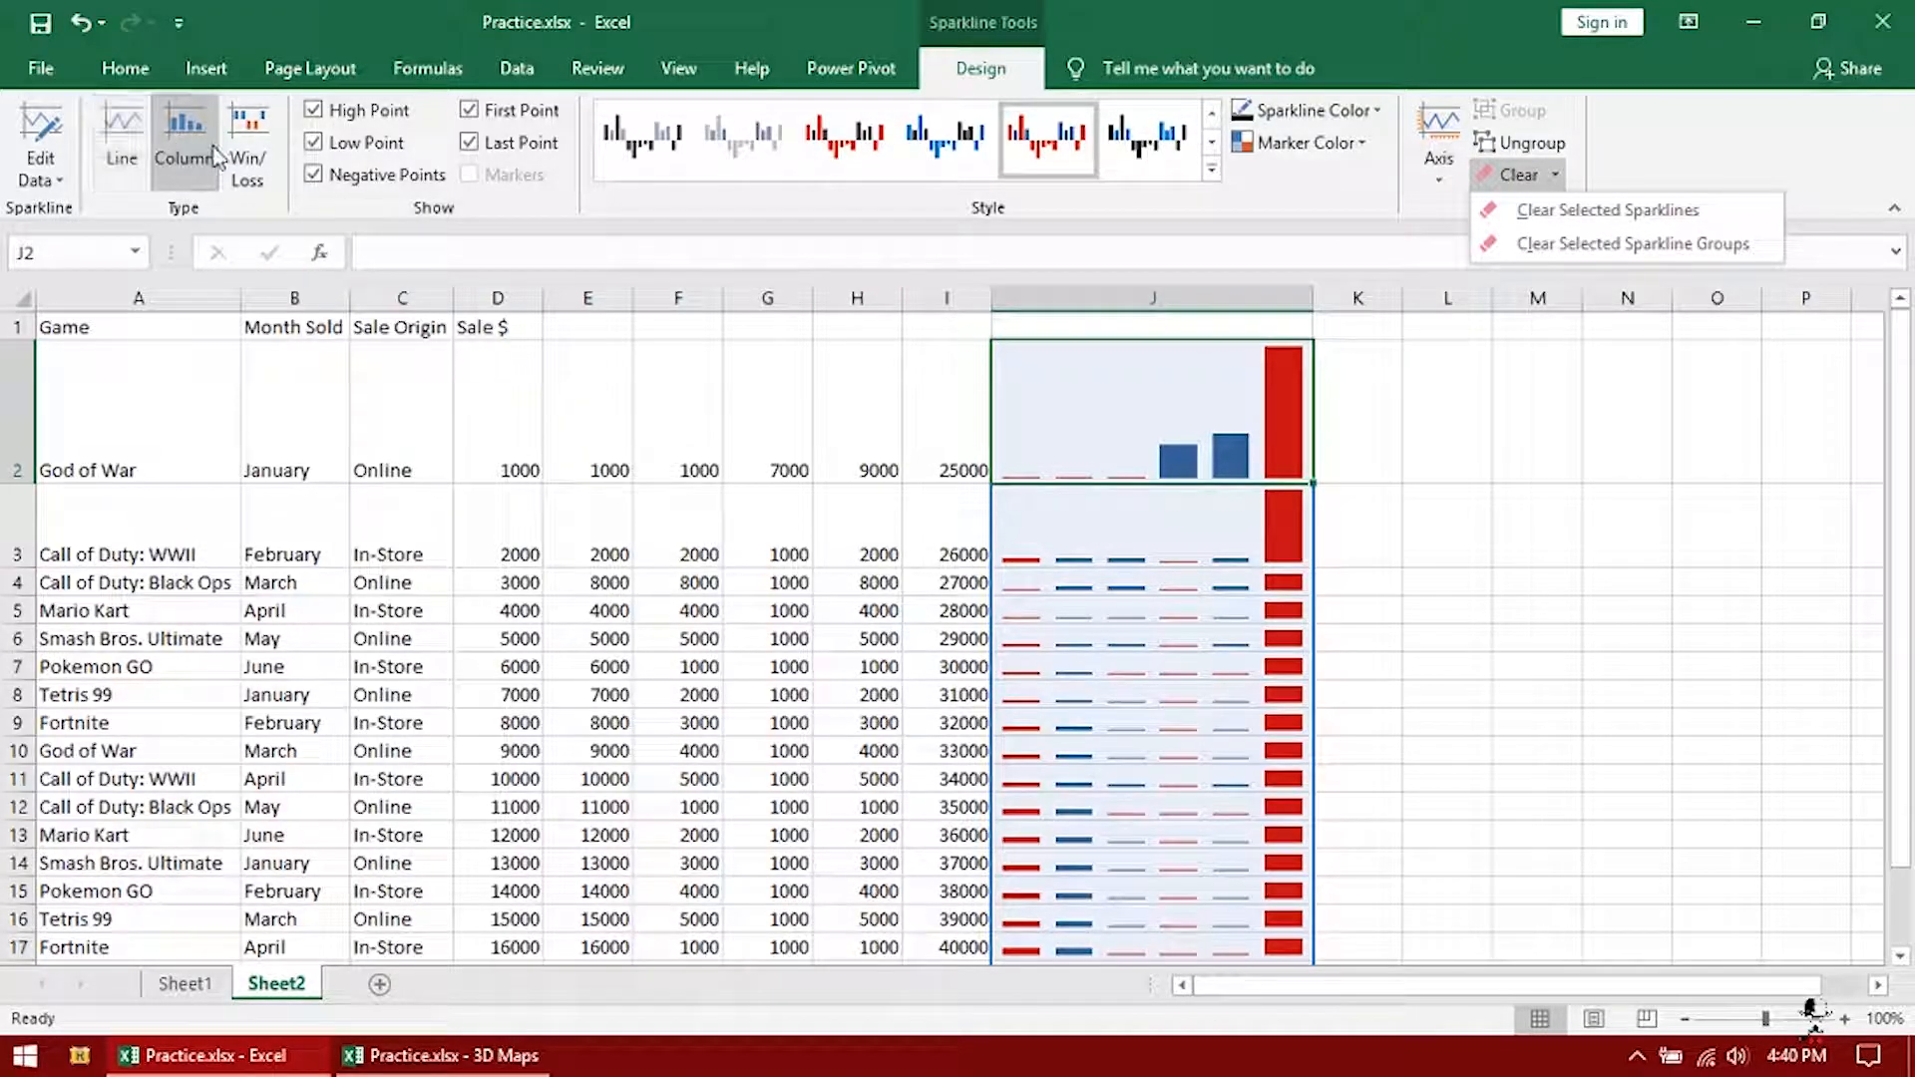
Convert the column J sparklines to the Line type, try the blue-point style, and apply the style with black points
left_click(128, 134)
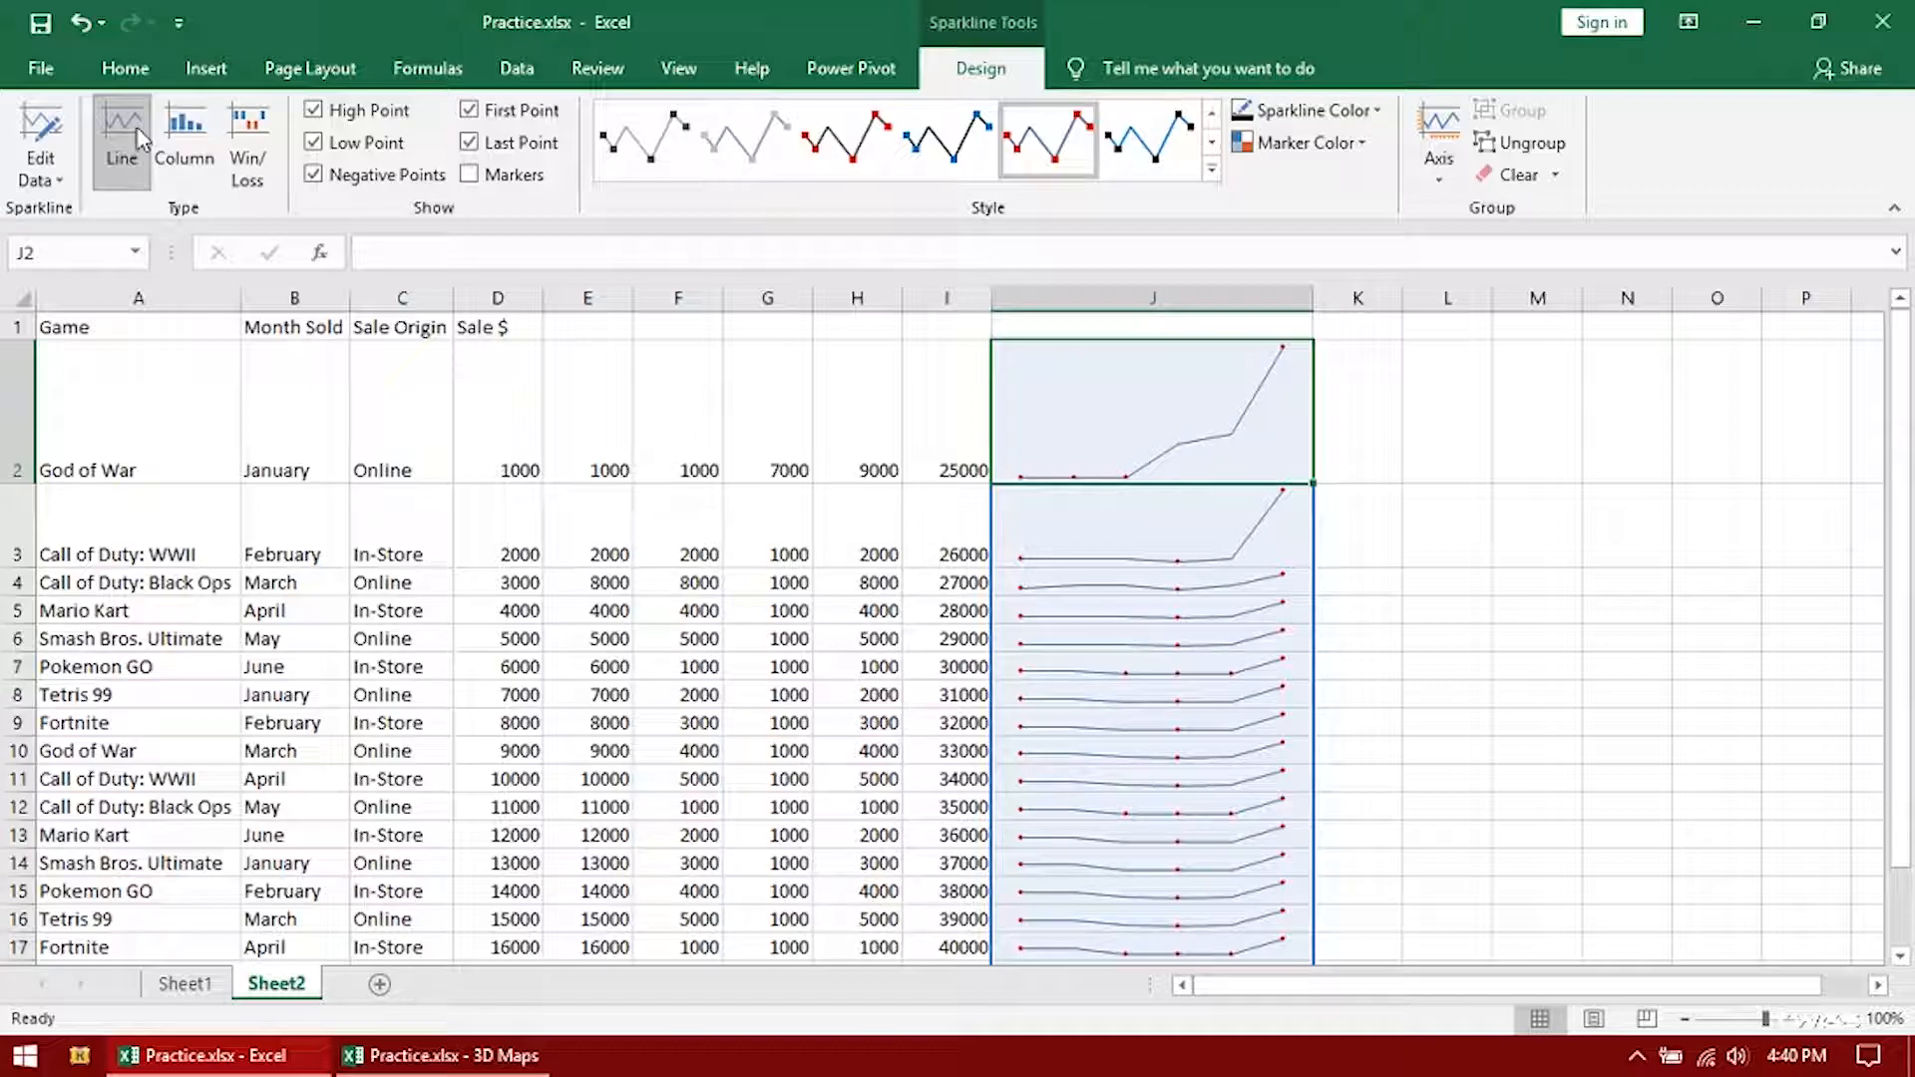
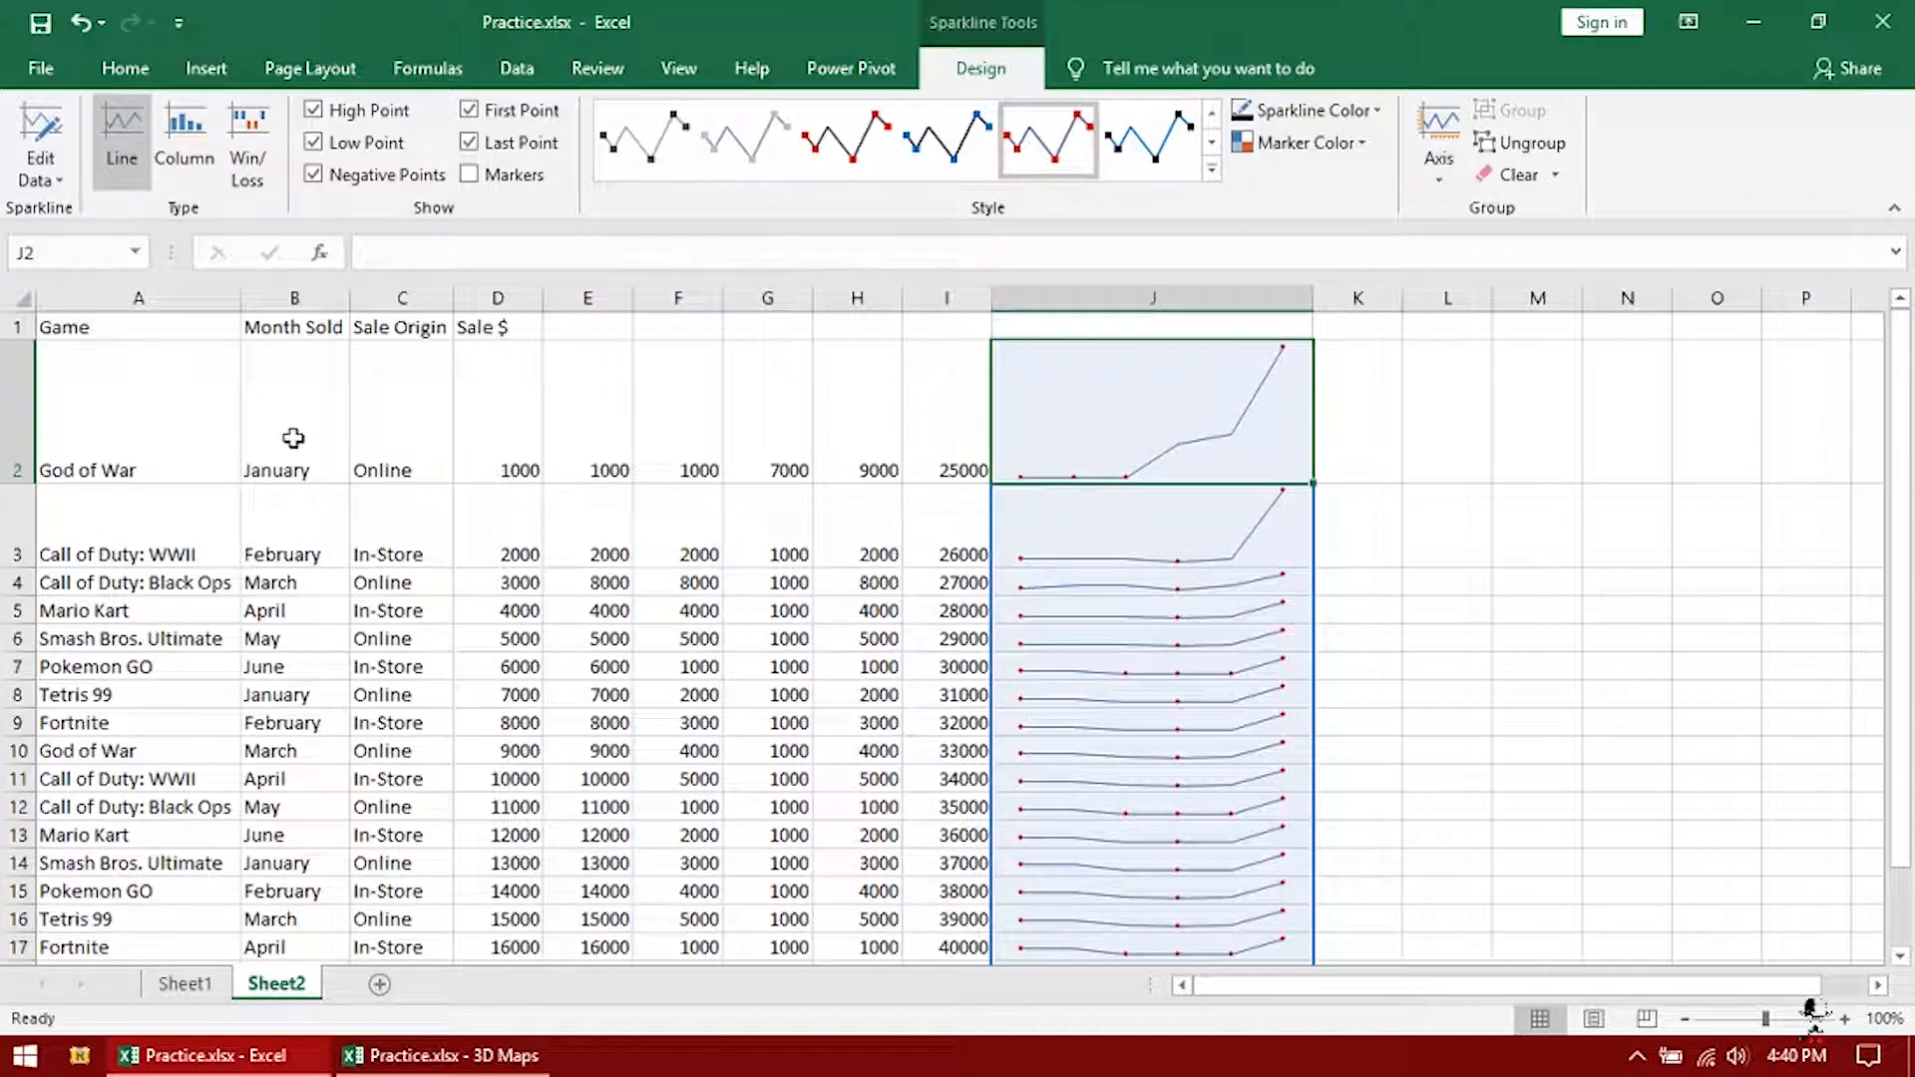
left_click(65, 165)
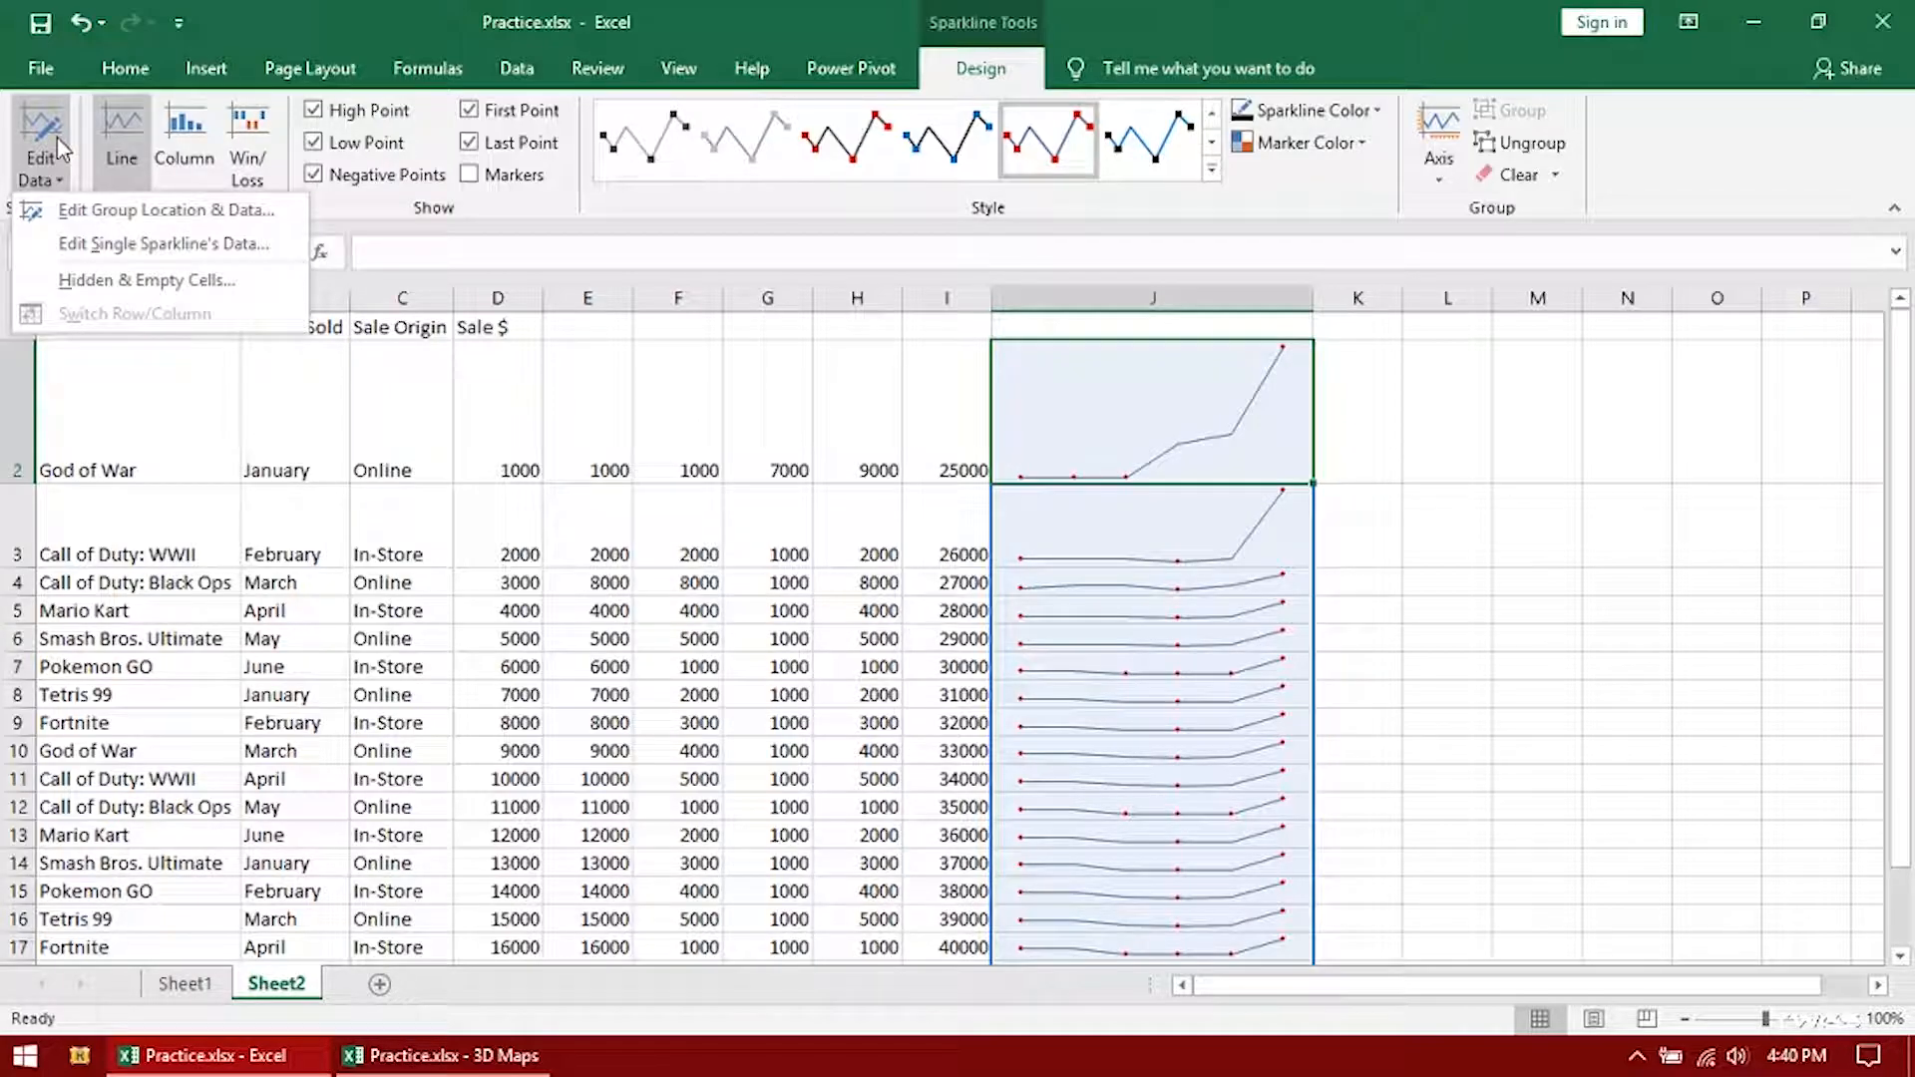
left_click(1211, 169)
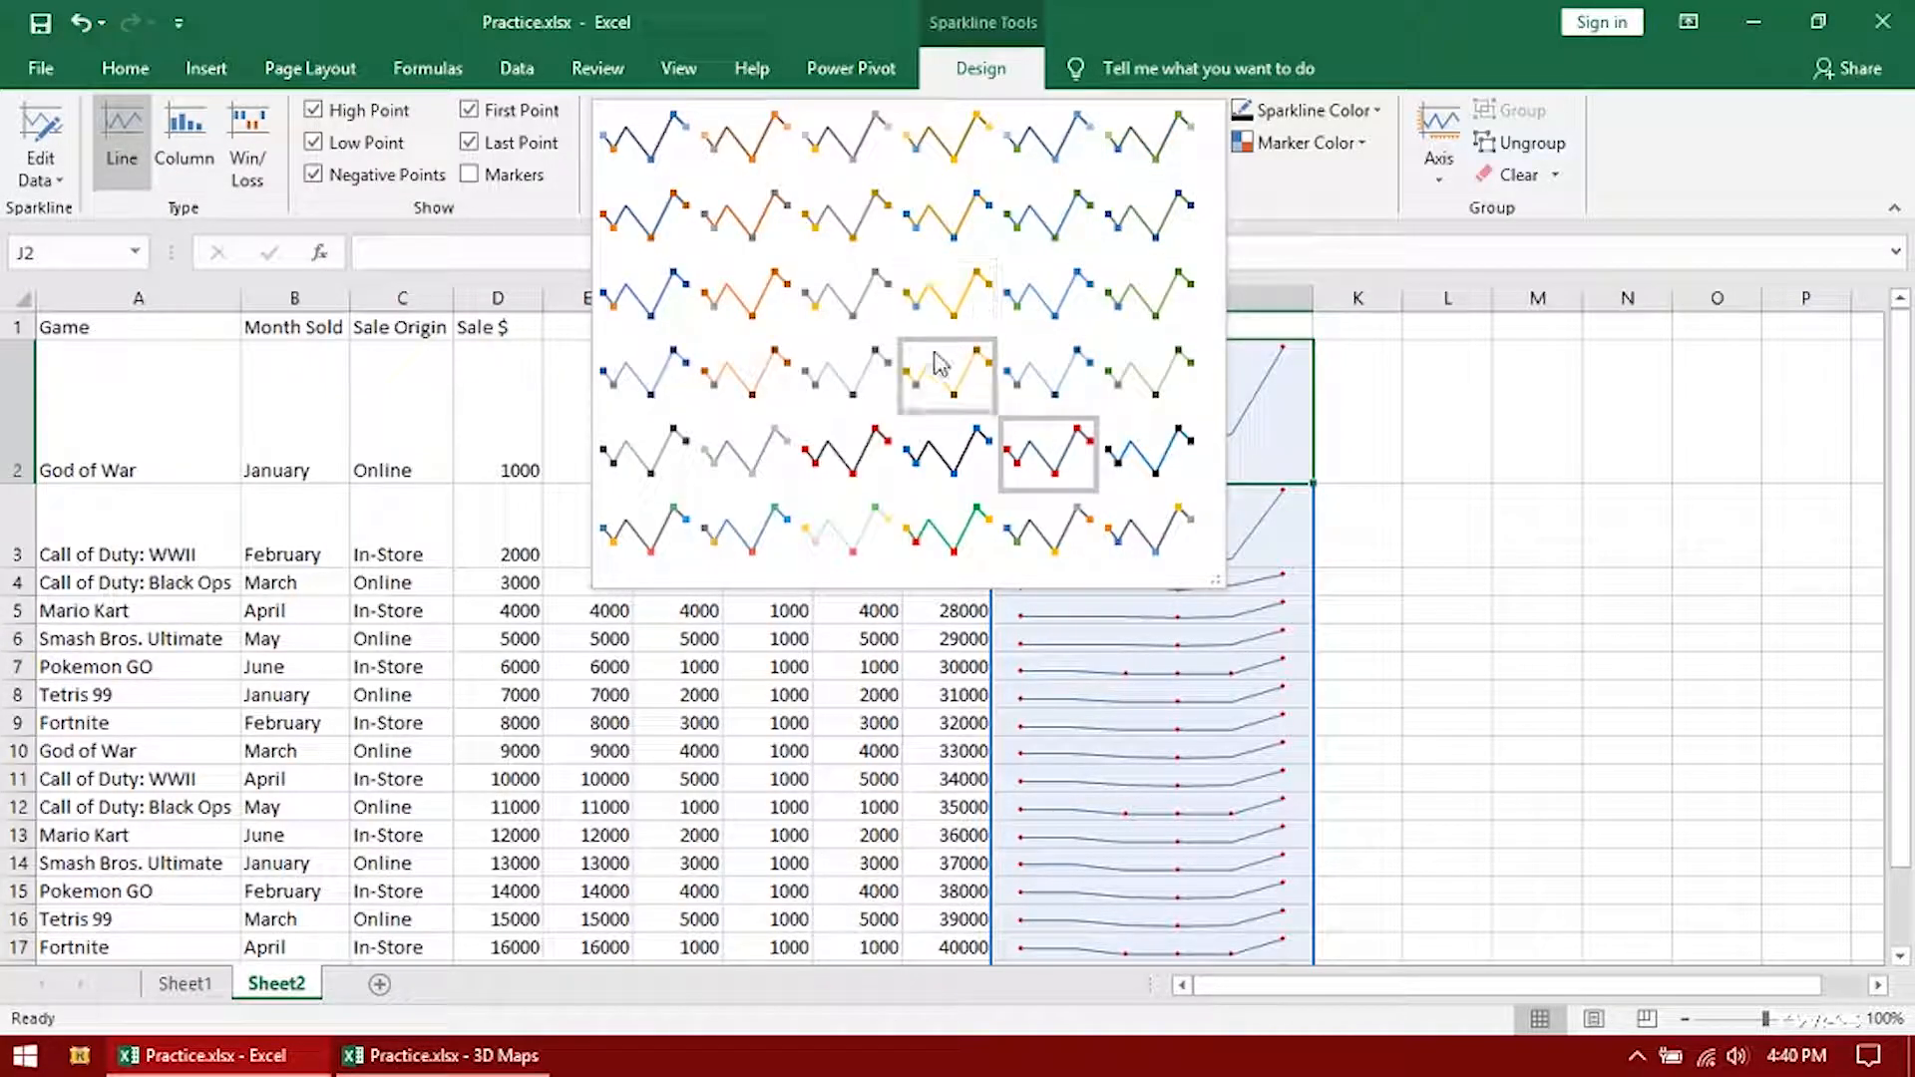
left_click(950, 454)
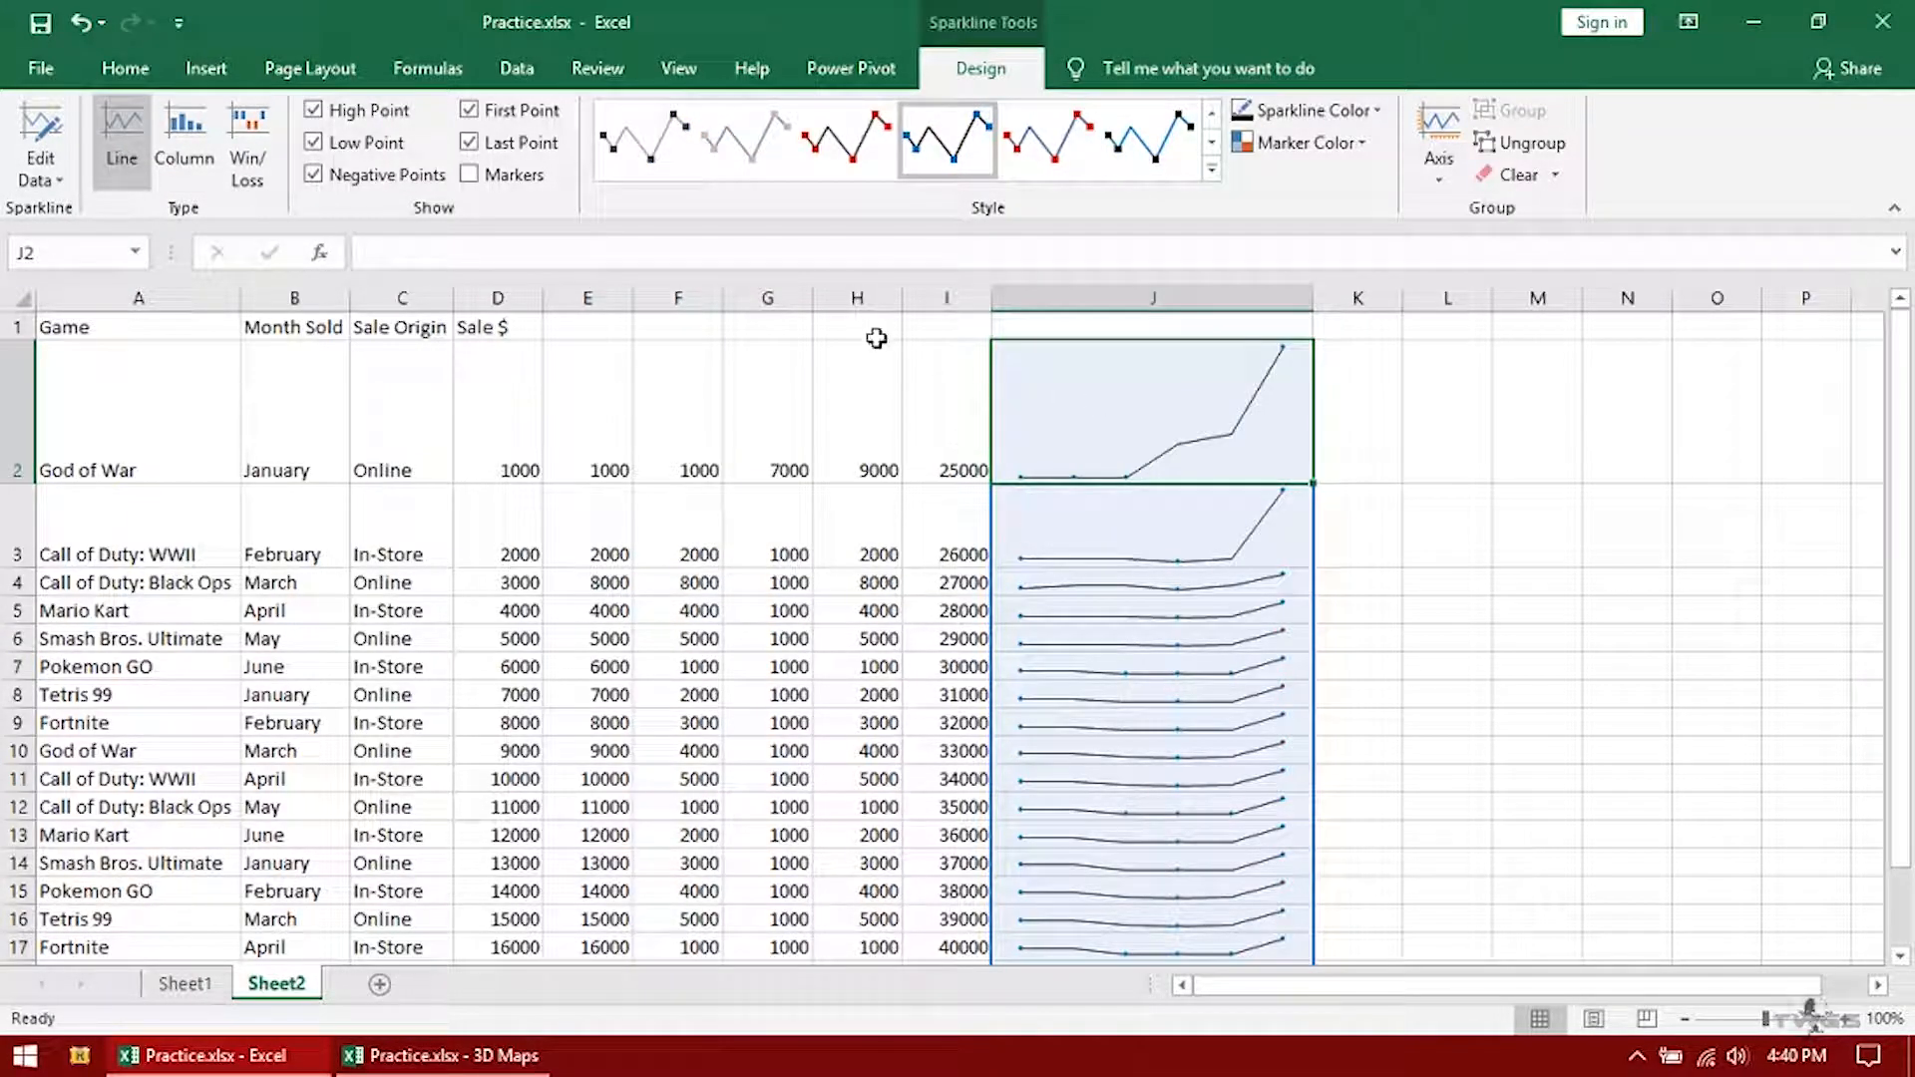
left_click(653, 154)
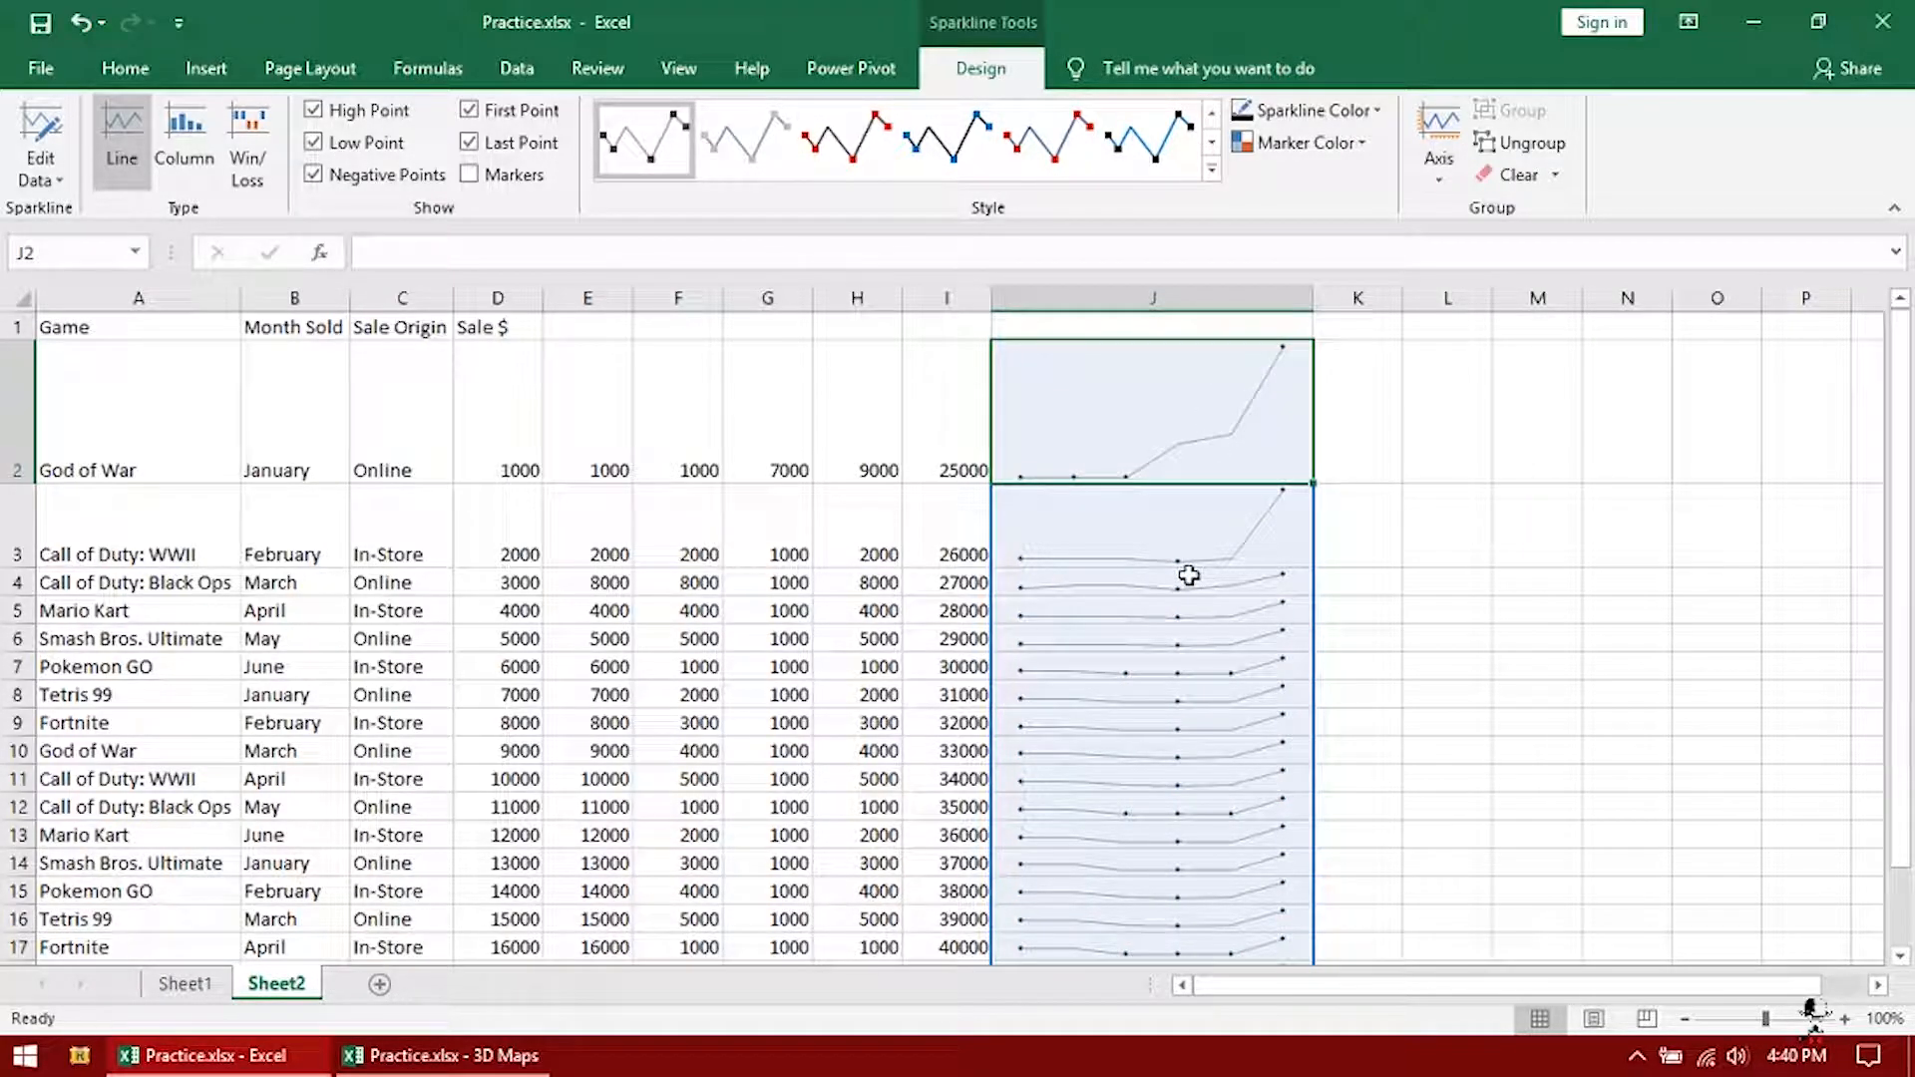
scroll(1190, 571, "down", 2)
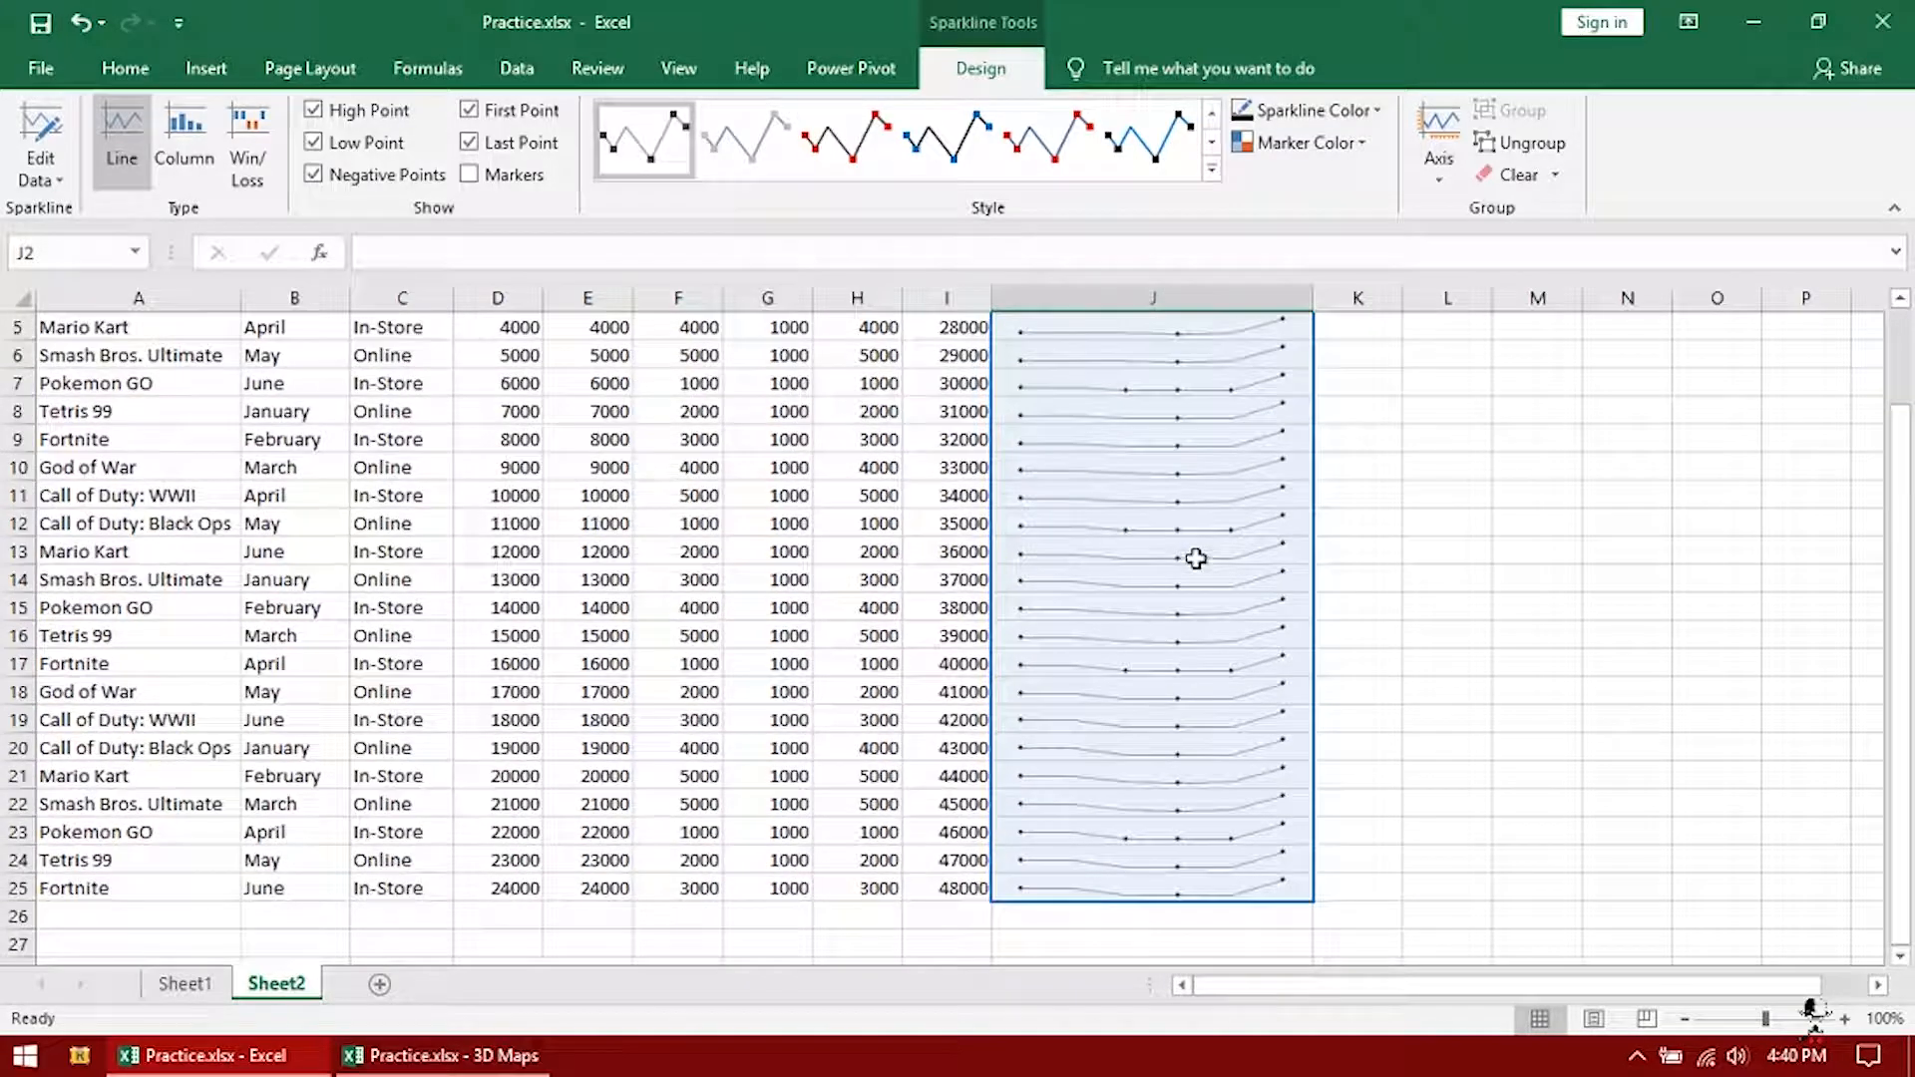
scroll(1196, 559, "up", 2)
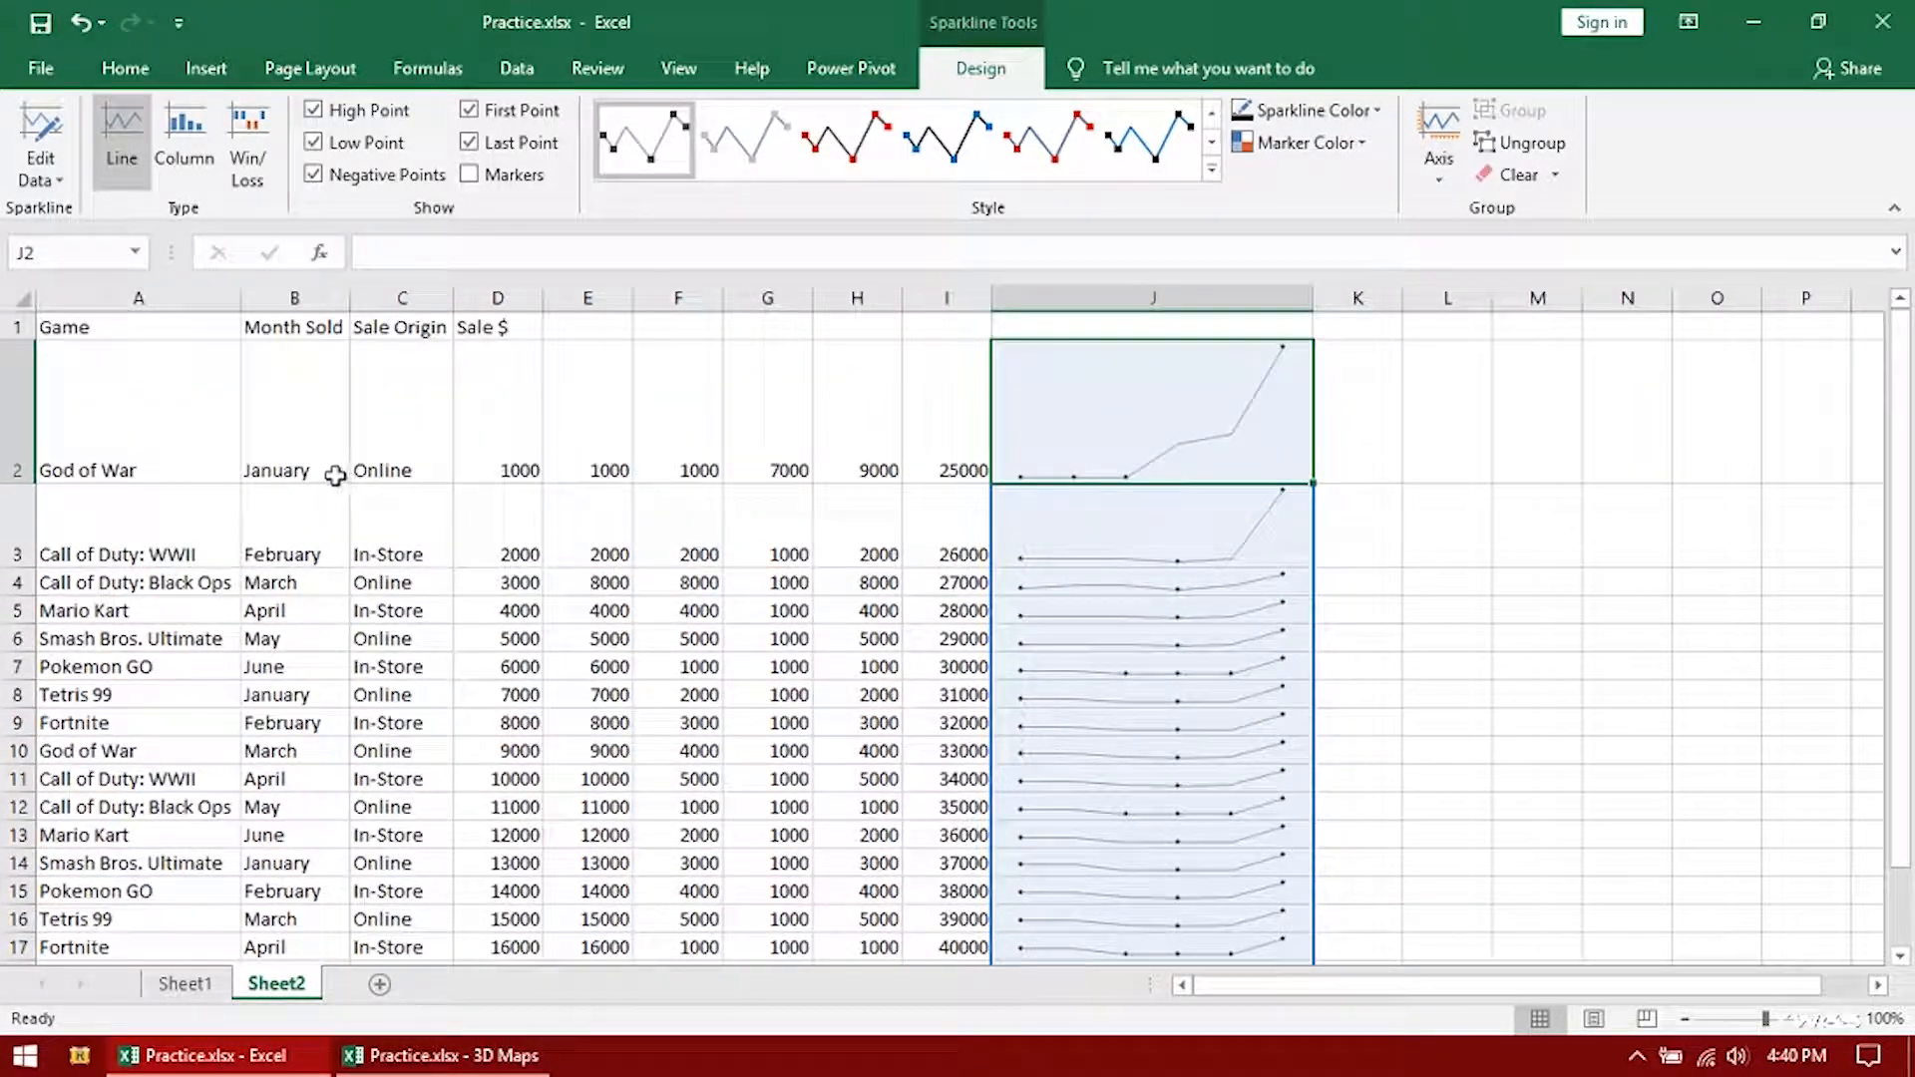
left_click_drag(507, 467, 521, 837)
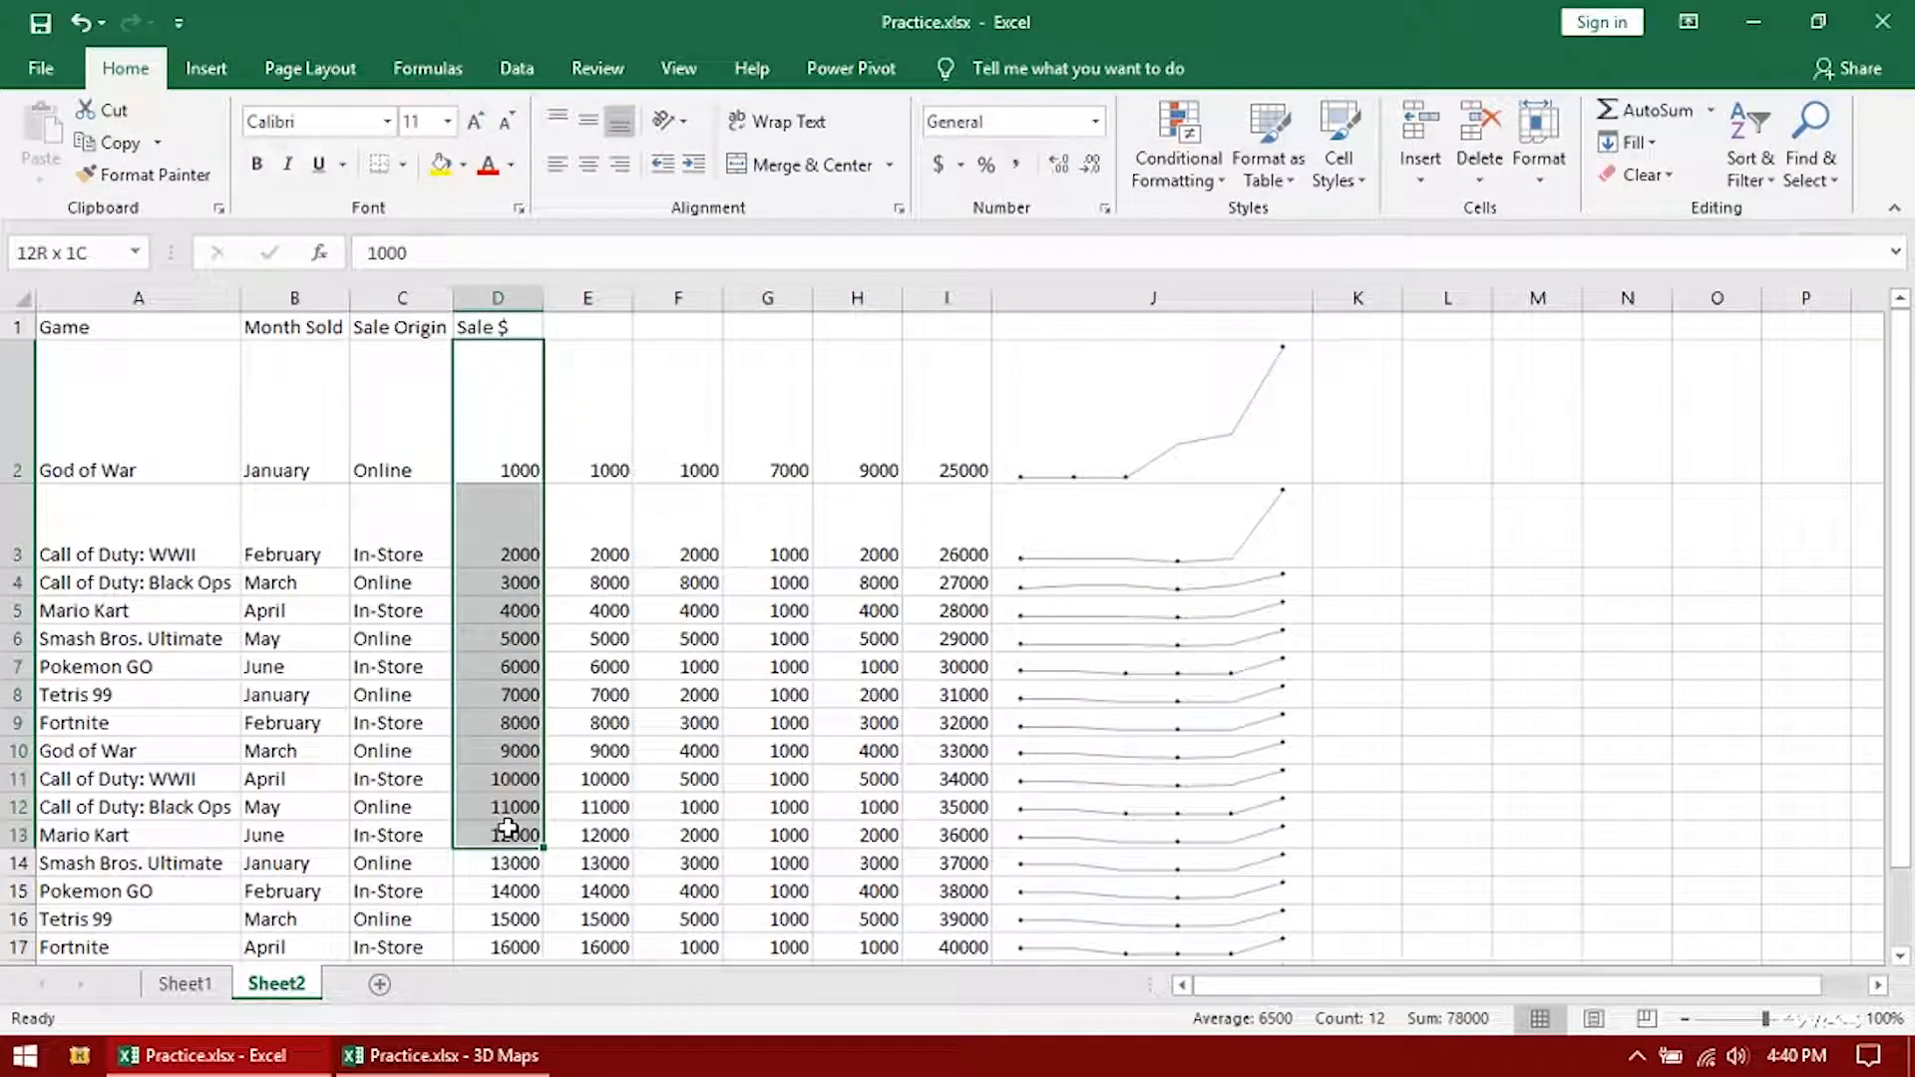
left_click(1077, 372)
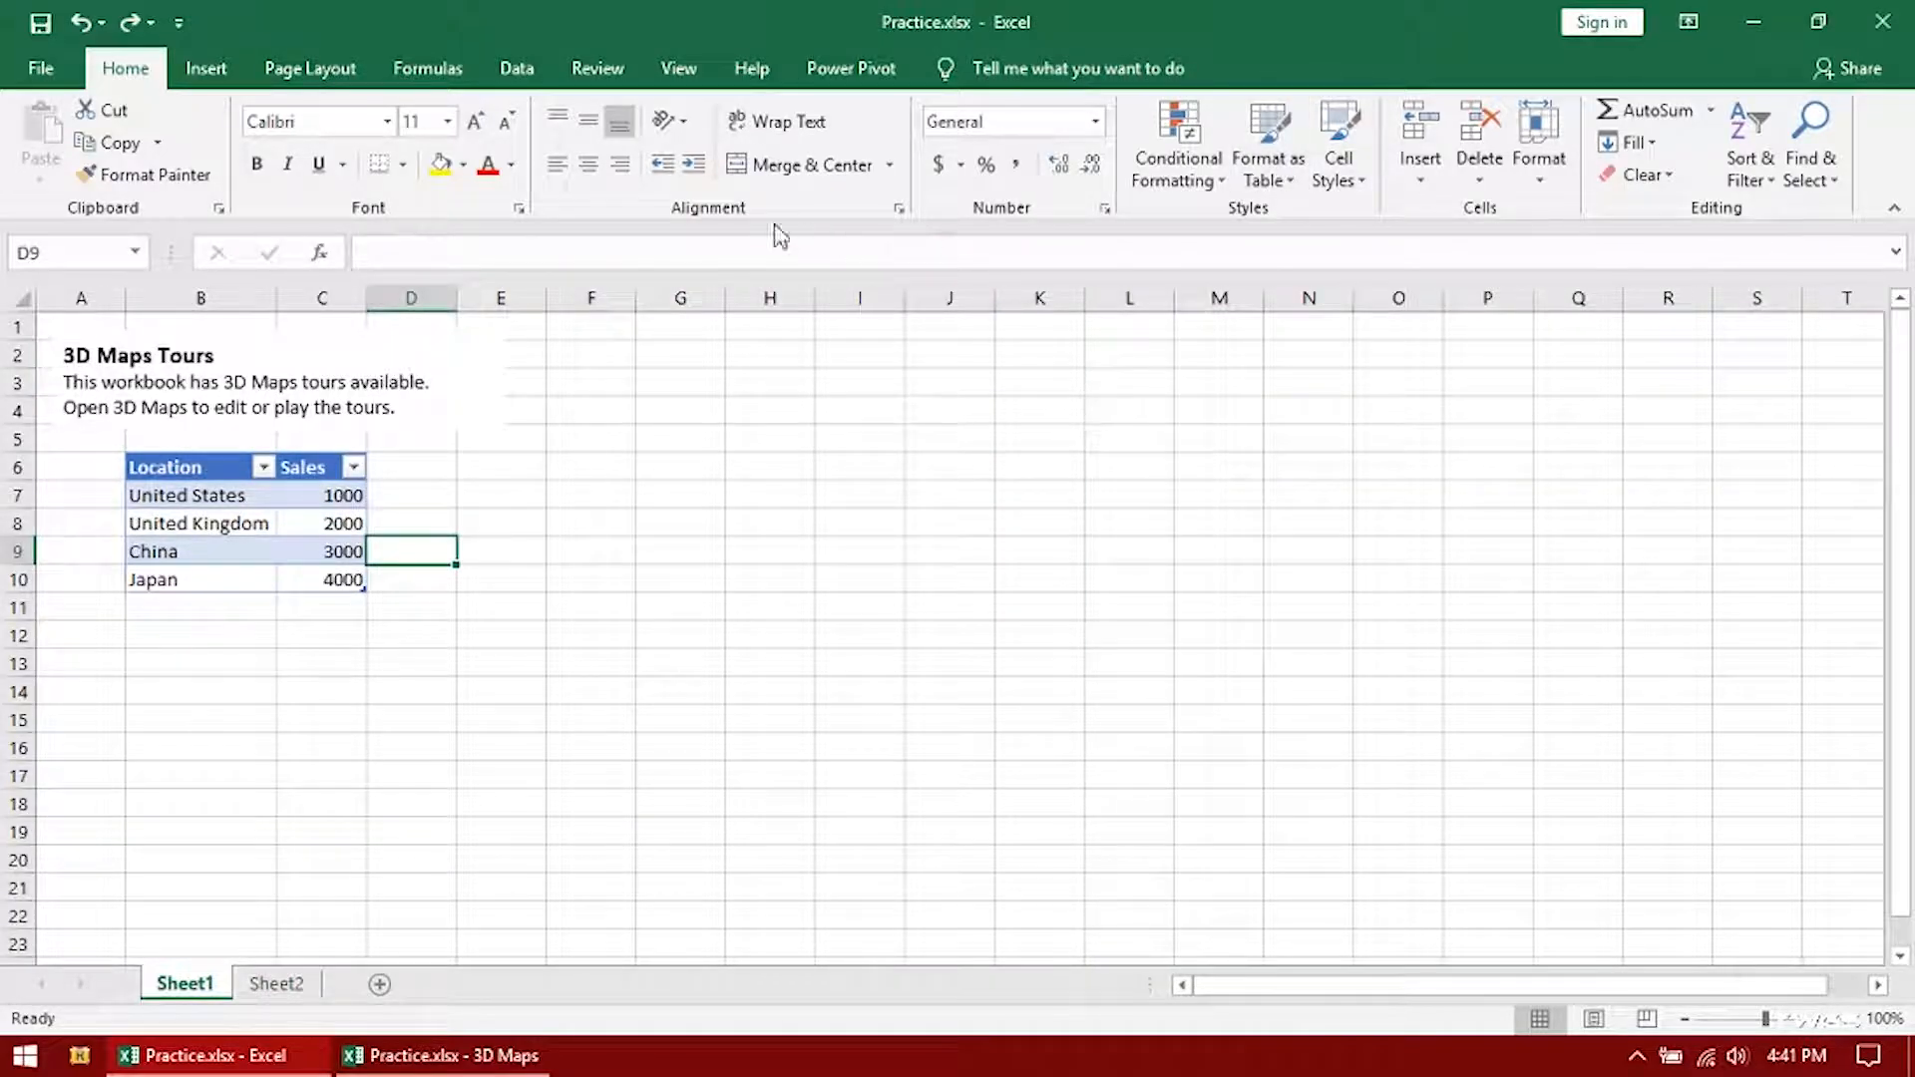
Insert a Sales slicer for the Location and Sales table in B6:C10 on Sheet1 and move it closer to the table
left_click(205, 68)
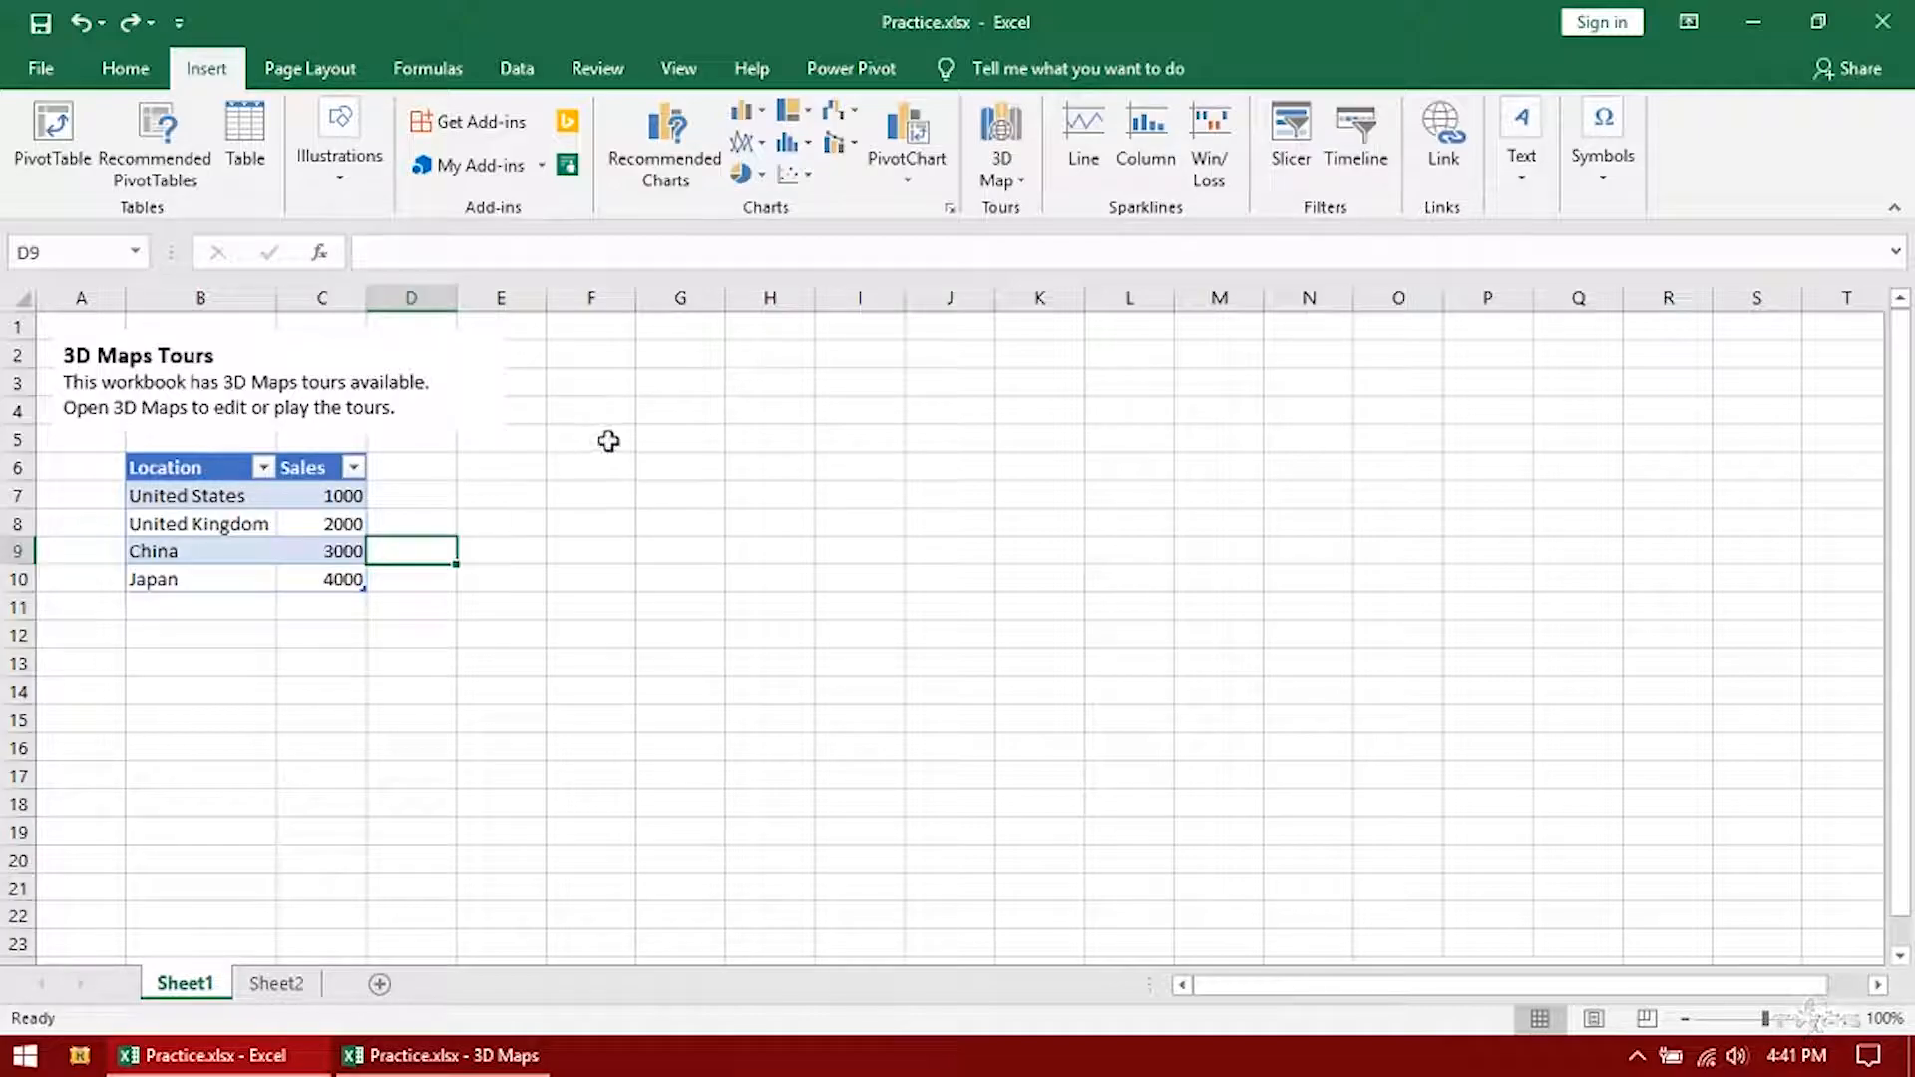
left_click_drag(176, 468, 320, 578)
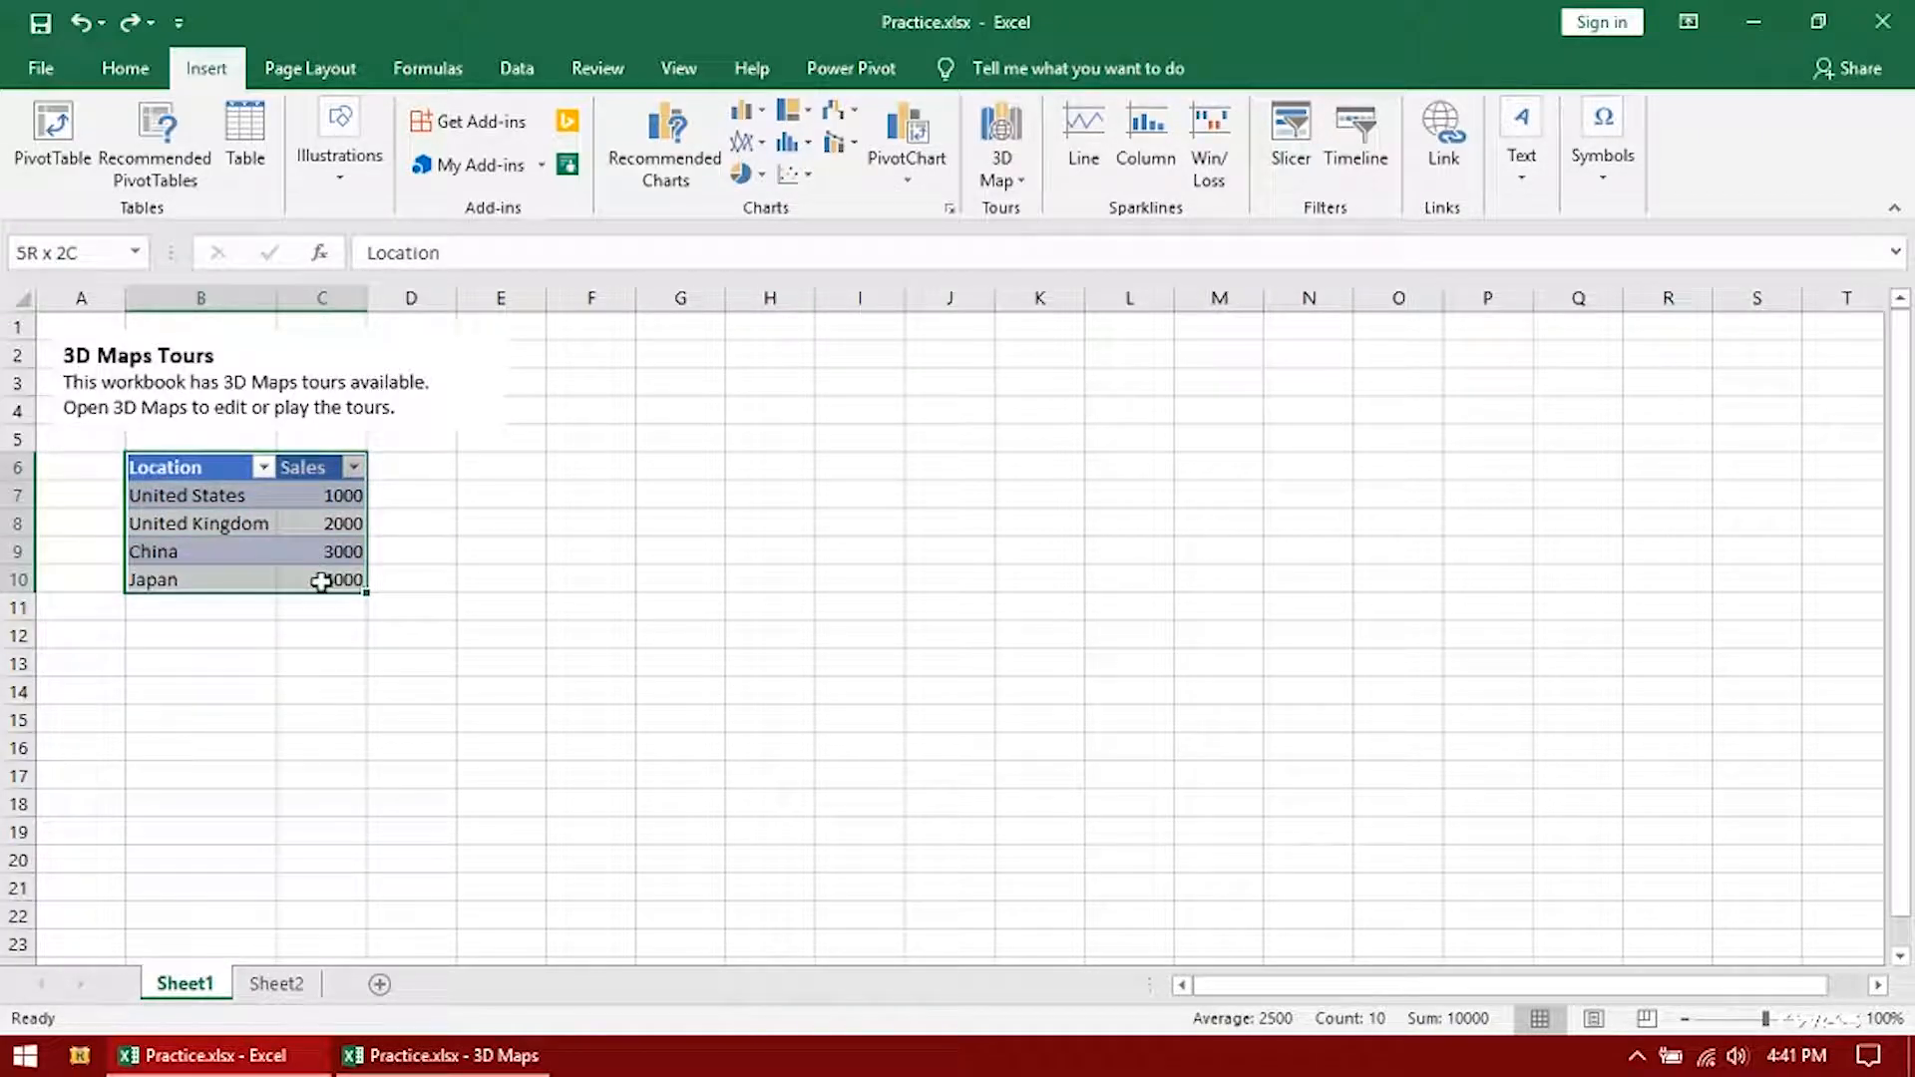
left_click(1300, 159)
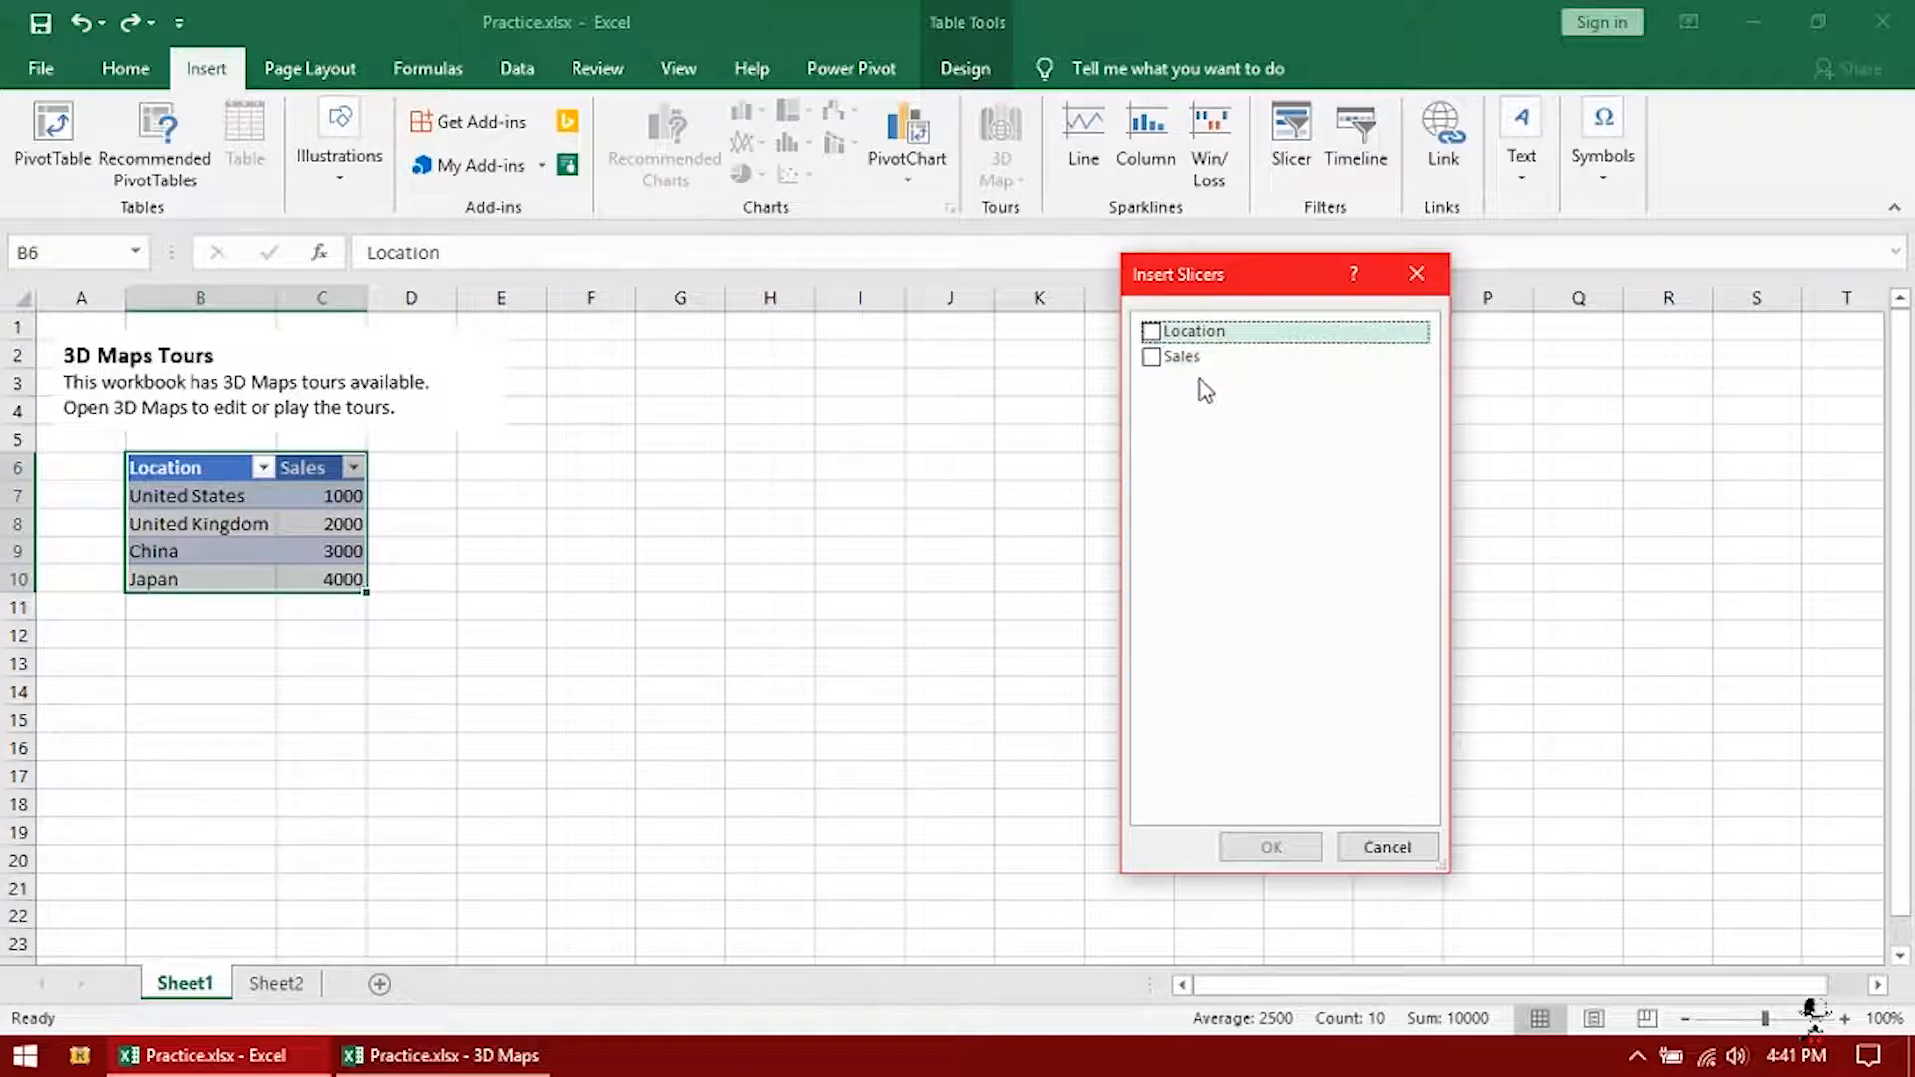
left_click(1160, 361)
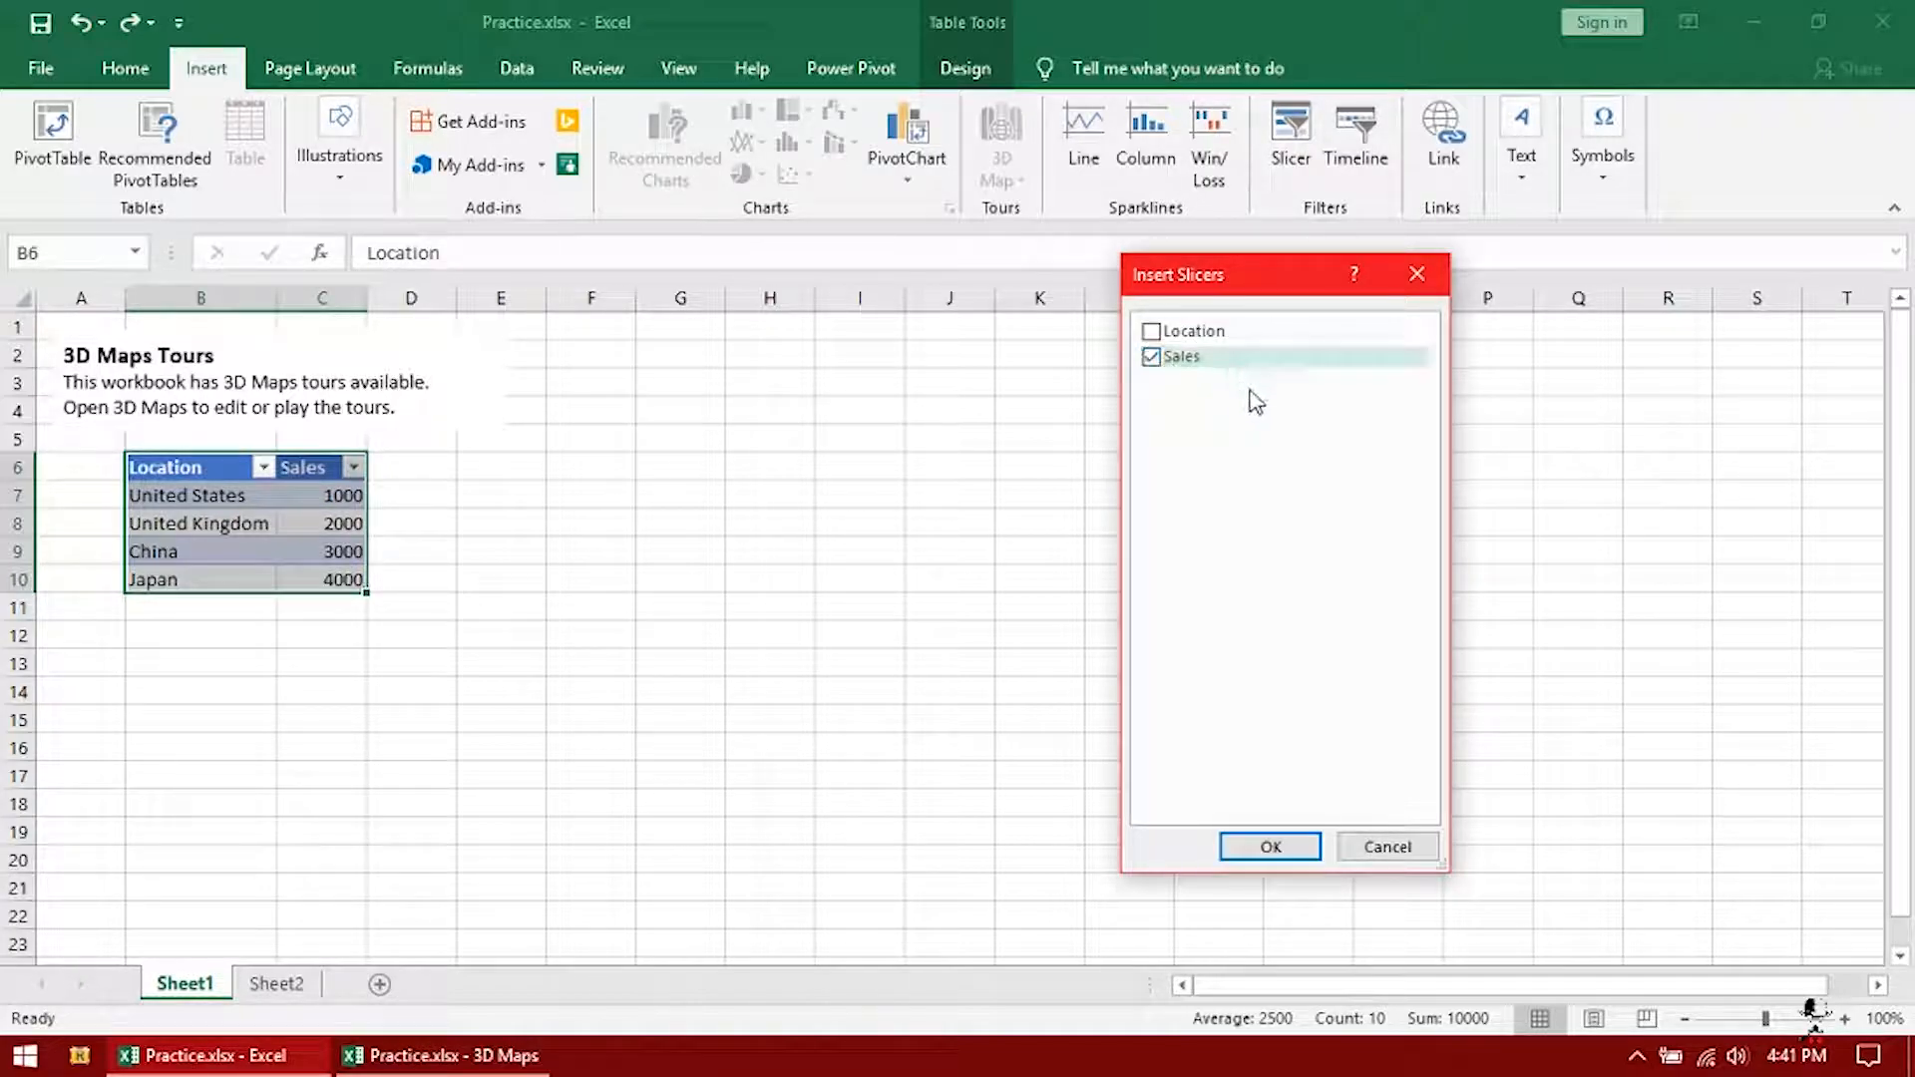
left_click(1270, 847)
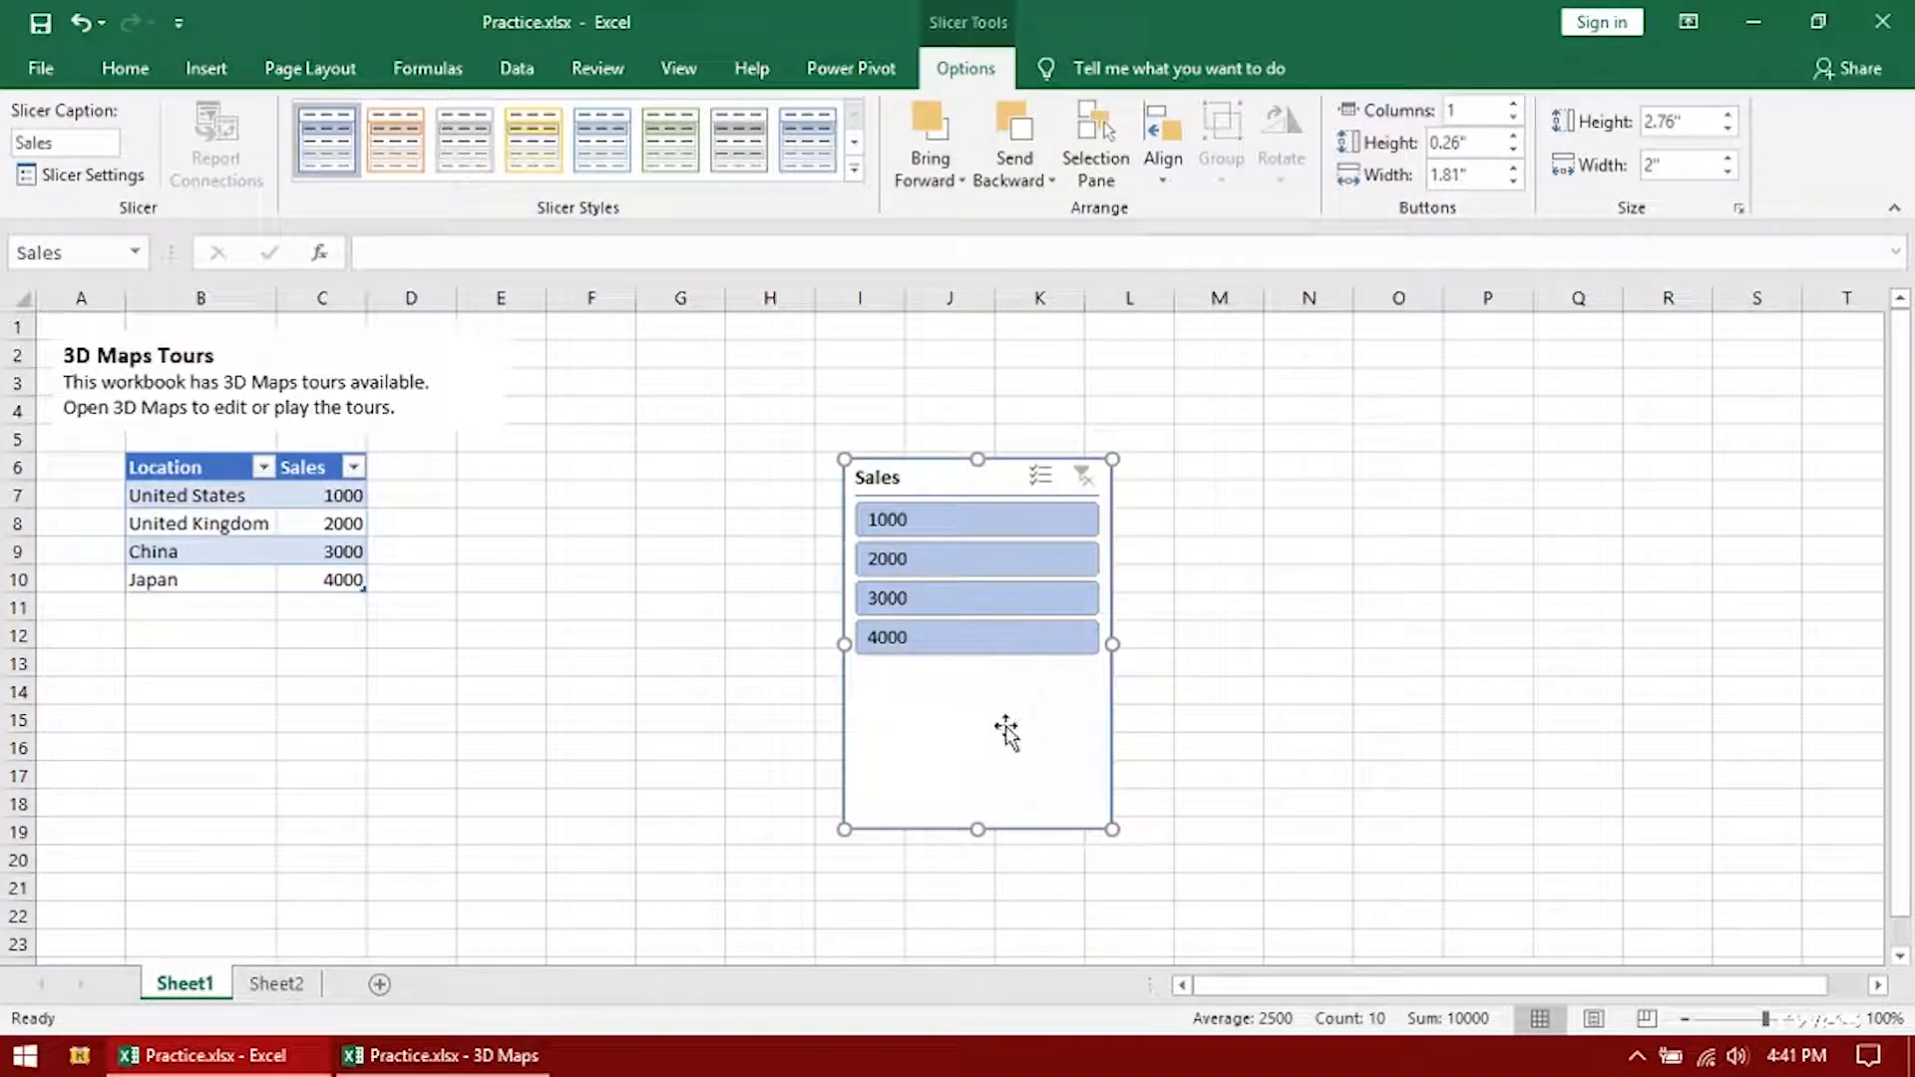
left_click_drag(946, 466, 862, 451)
Try filtering the table with the Sales slicer by 2000, 1000, 3000 and 4000, ending with 1000 selected
left_click(941, 539)
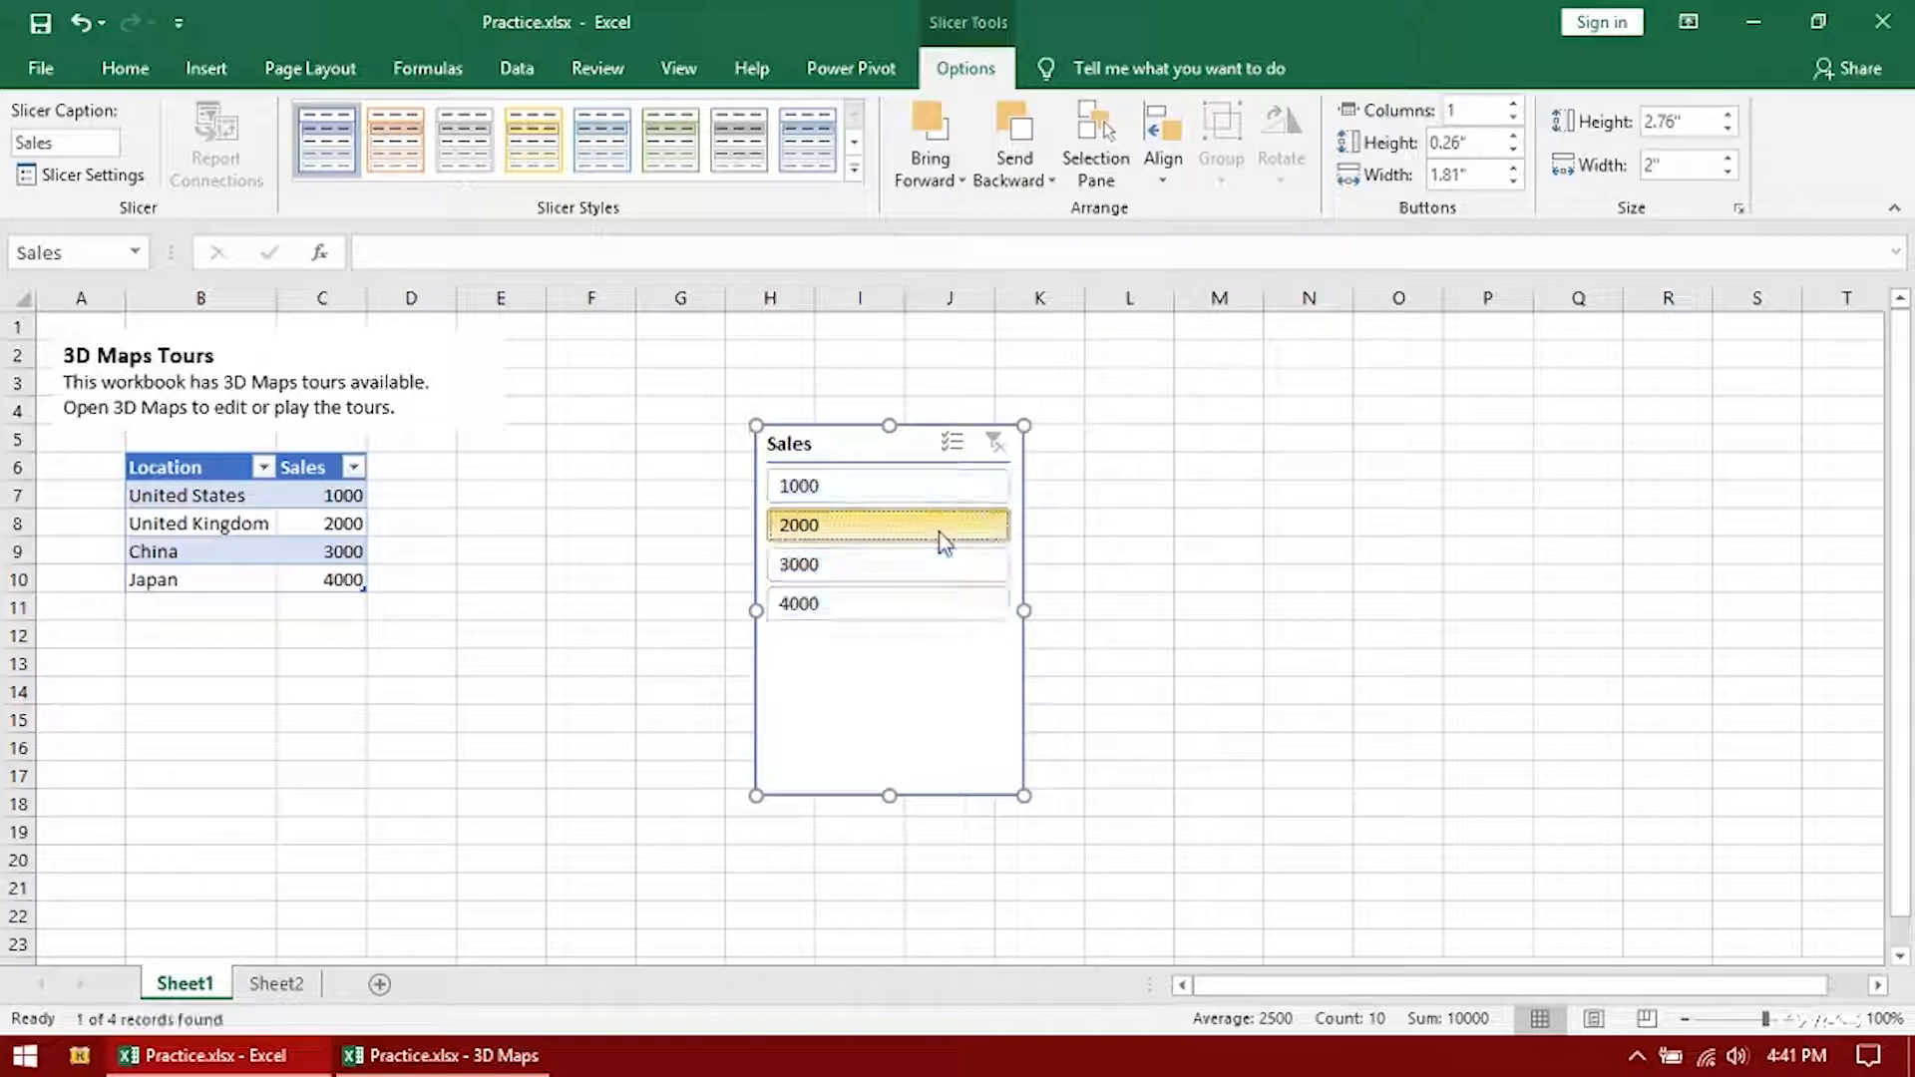
left_click(901, 496)
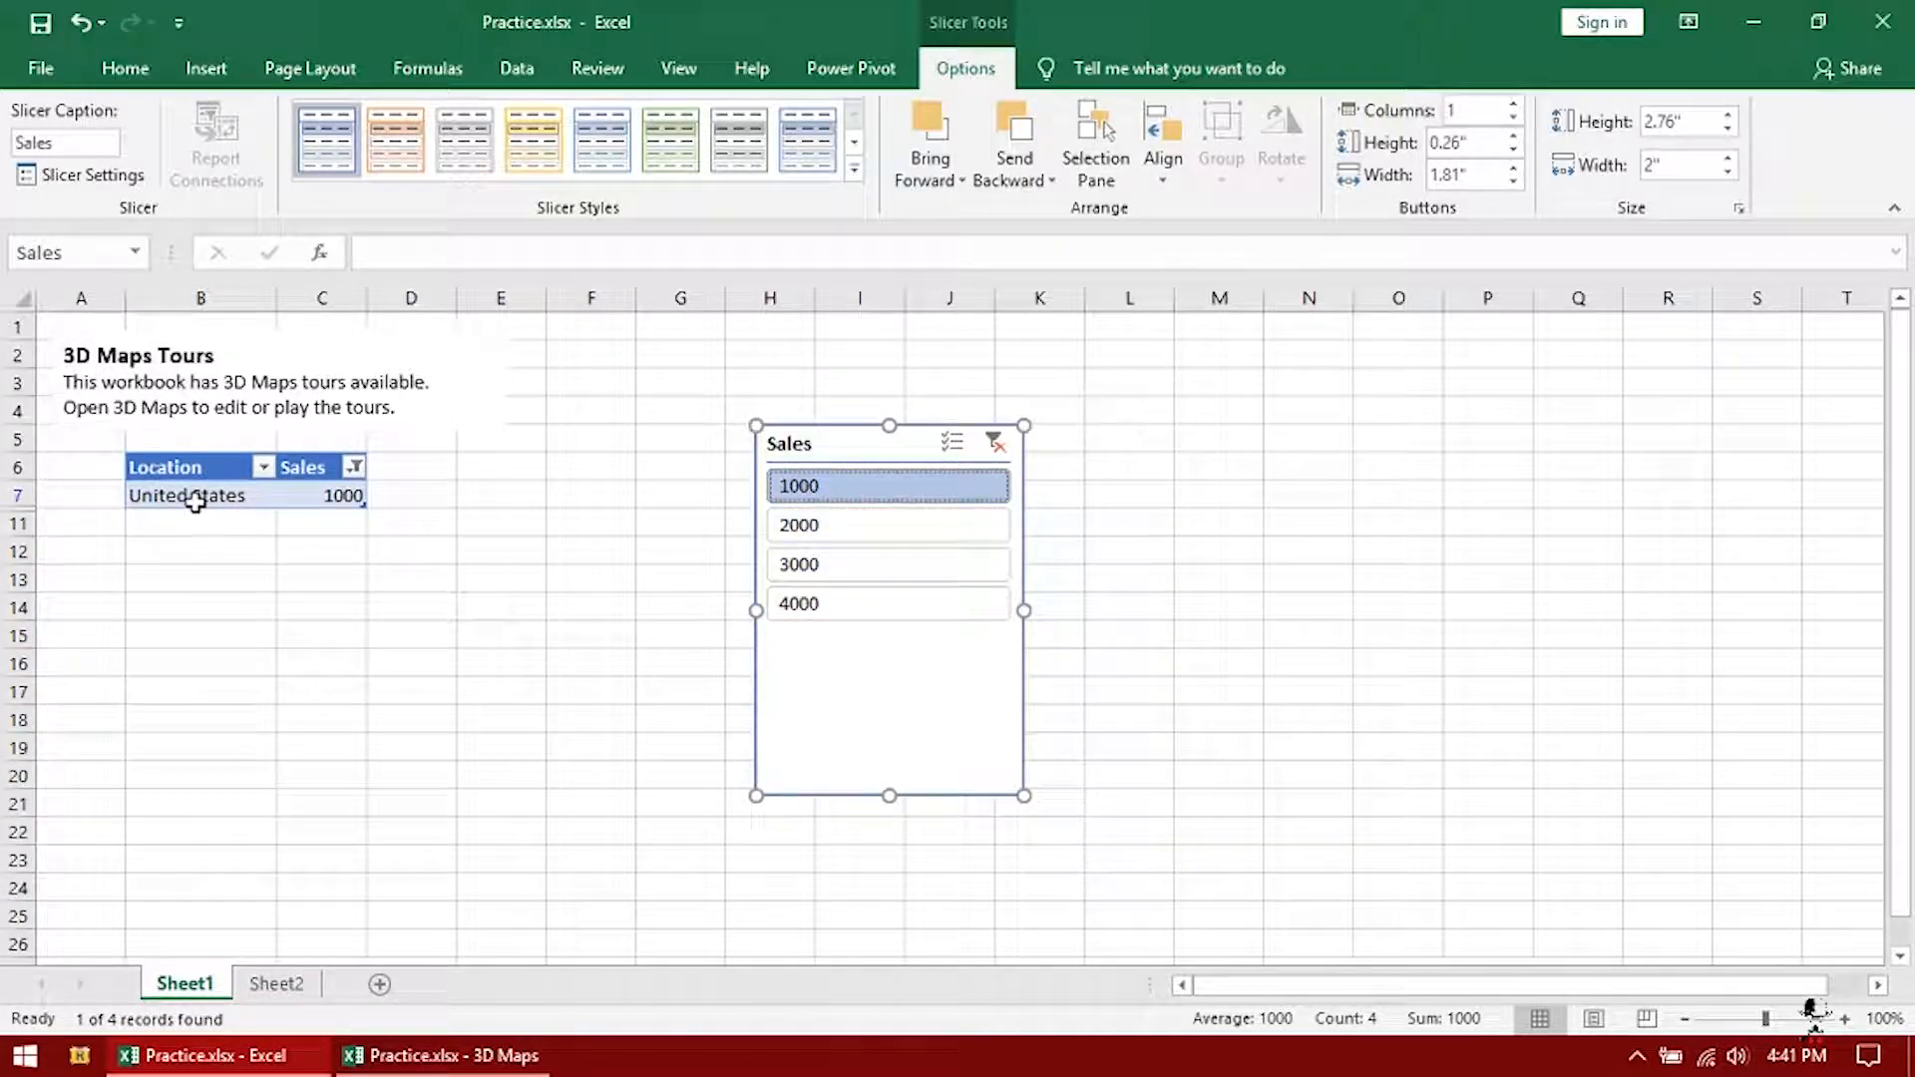
left_click(860, 569)
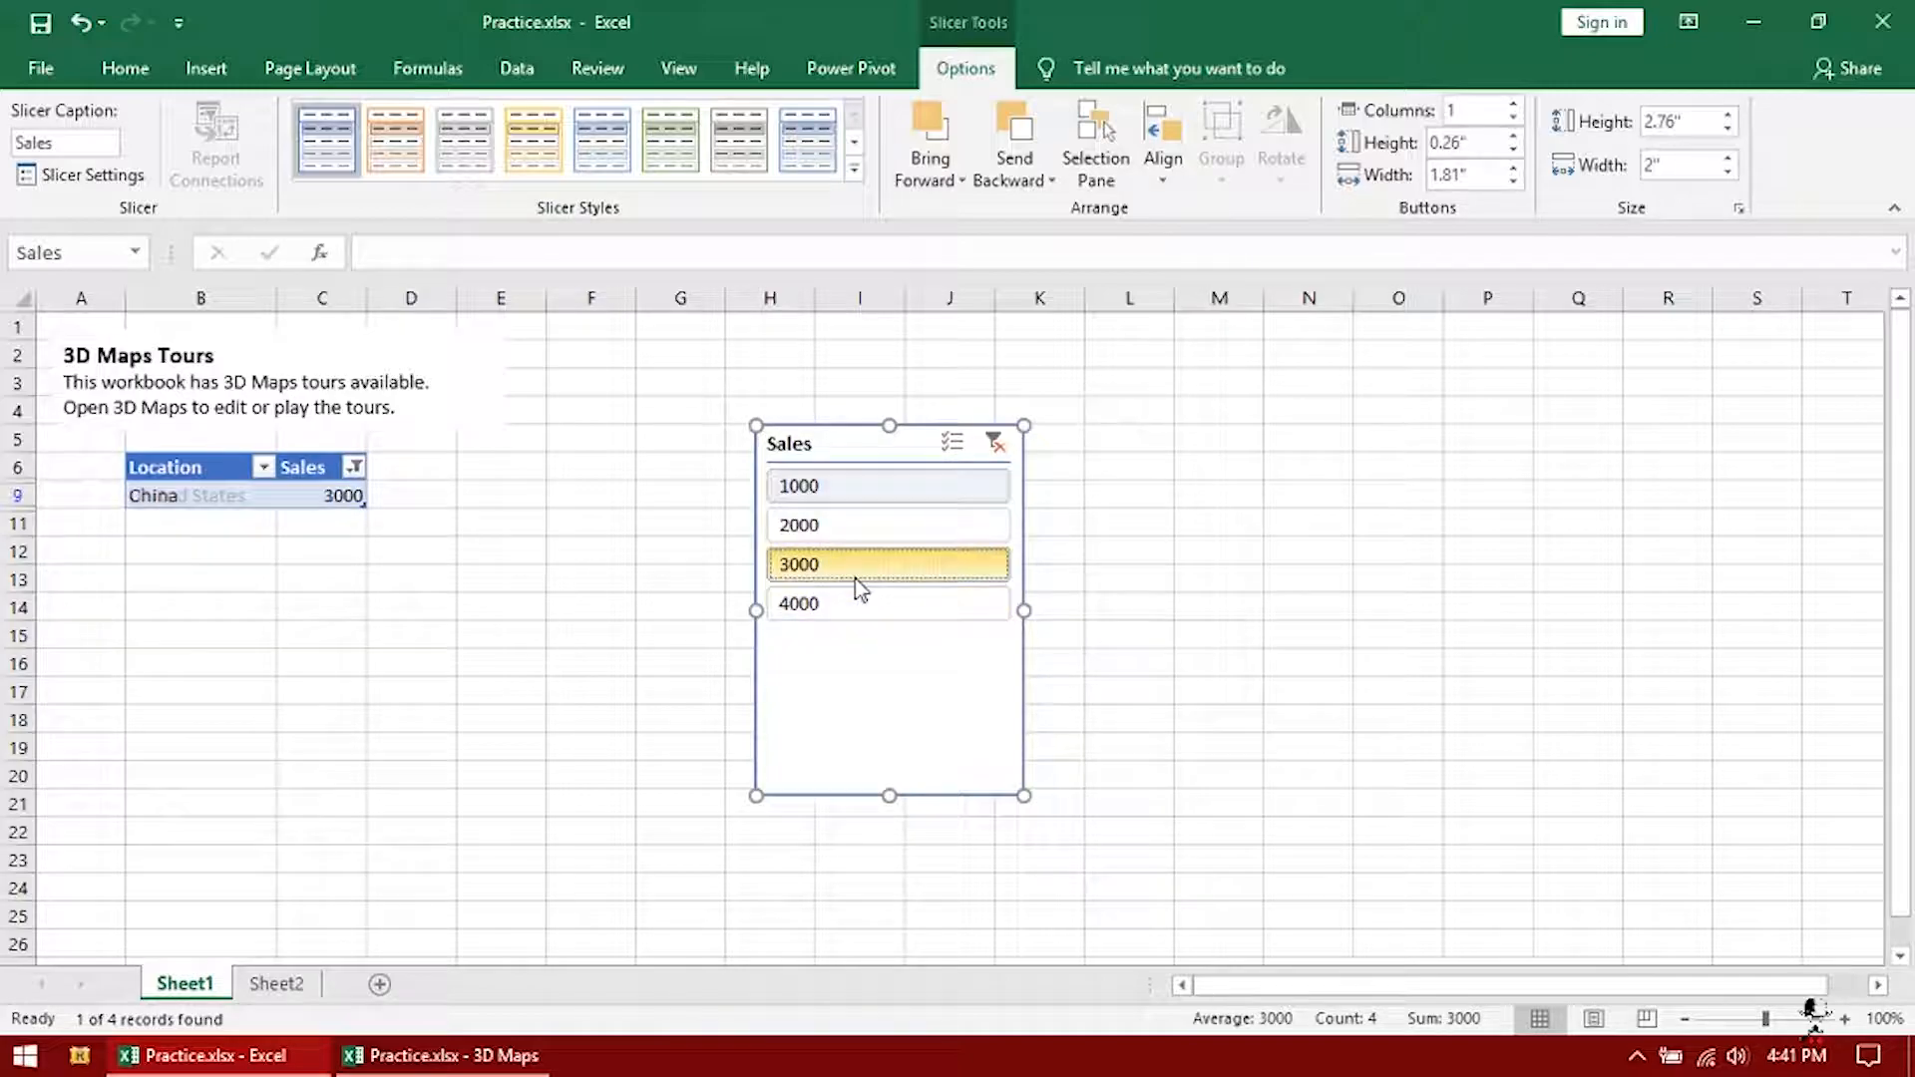
left_click(859, 605)
left_click(853, 488)
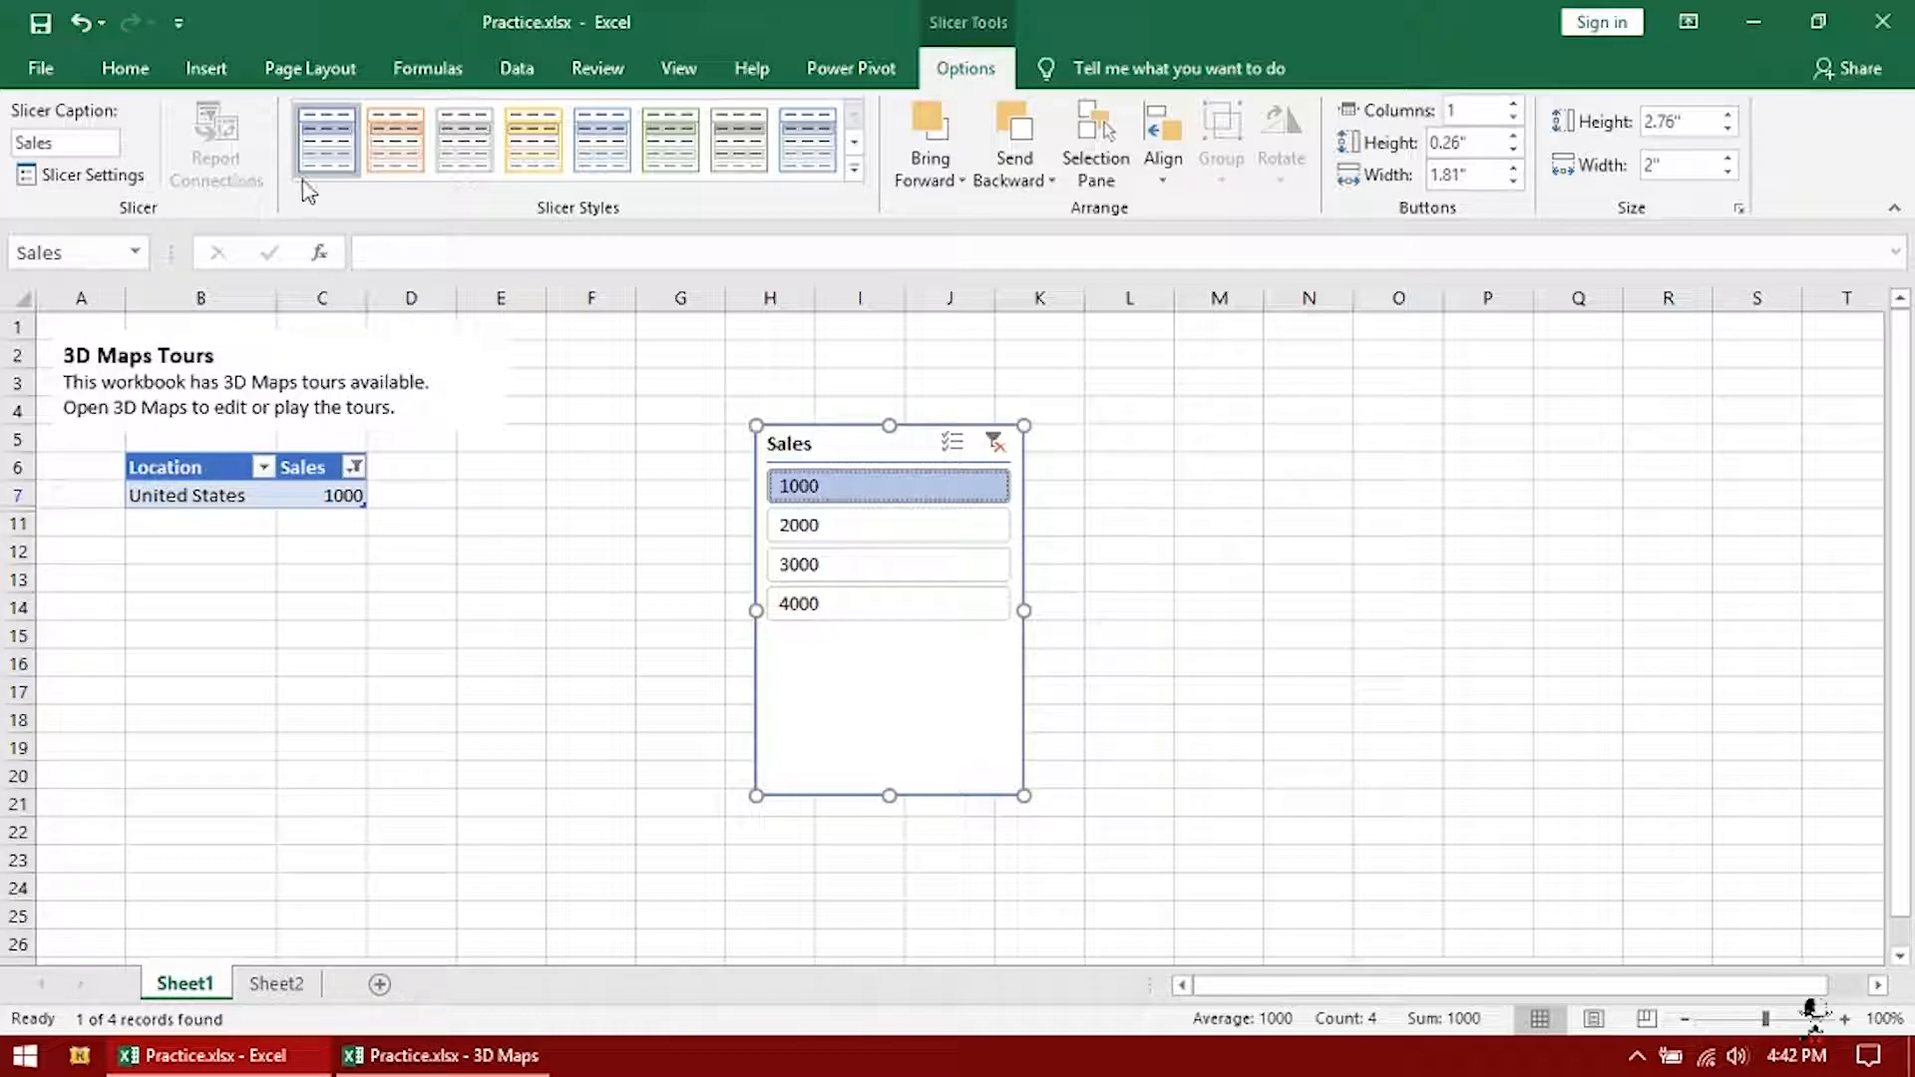
Apply the dark yellow style to the Sales slicer and check the options for bringing it forward
left_click(854, 168)
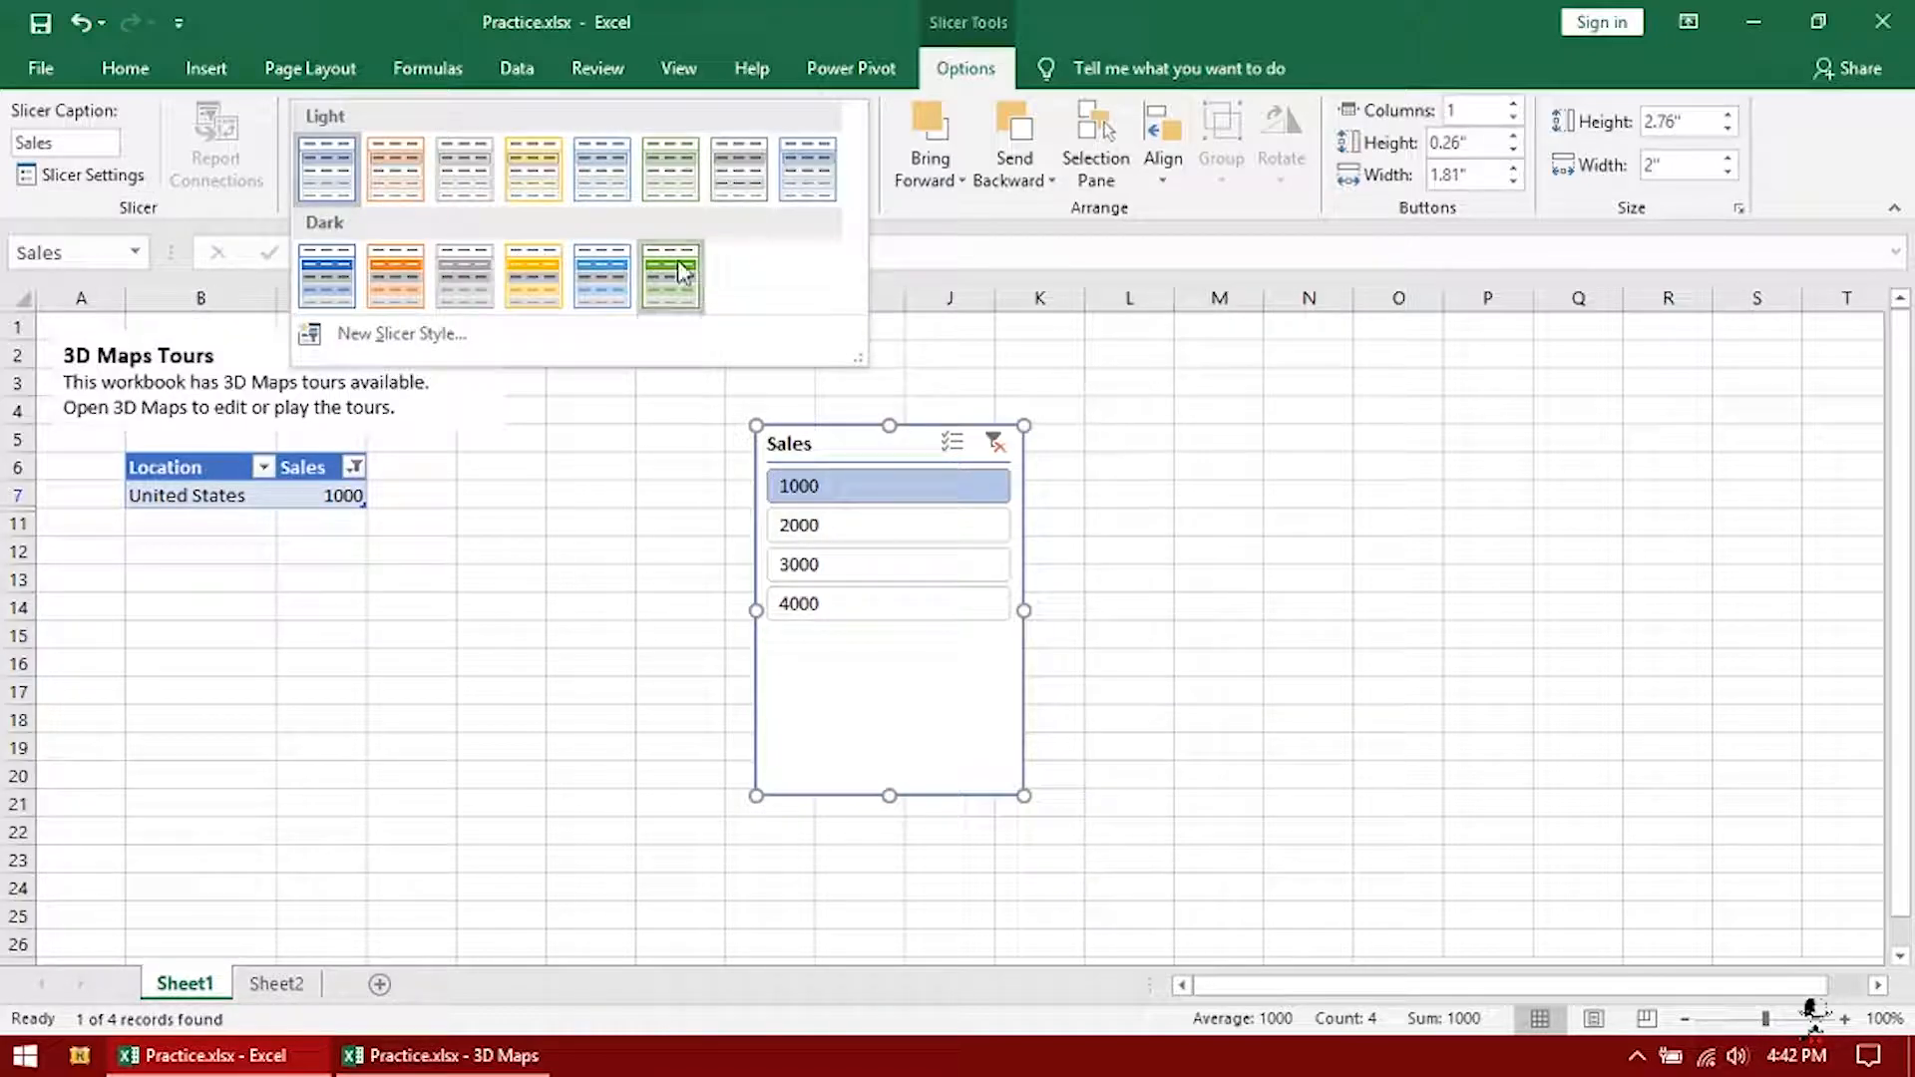
left_click(533, 277)
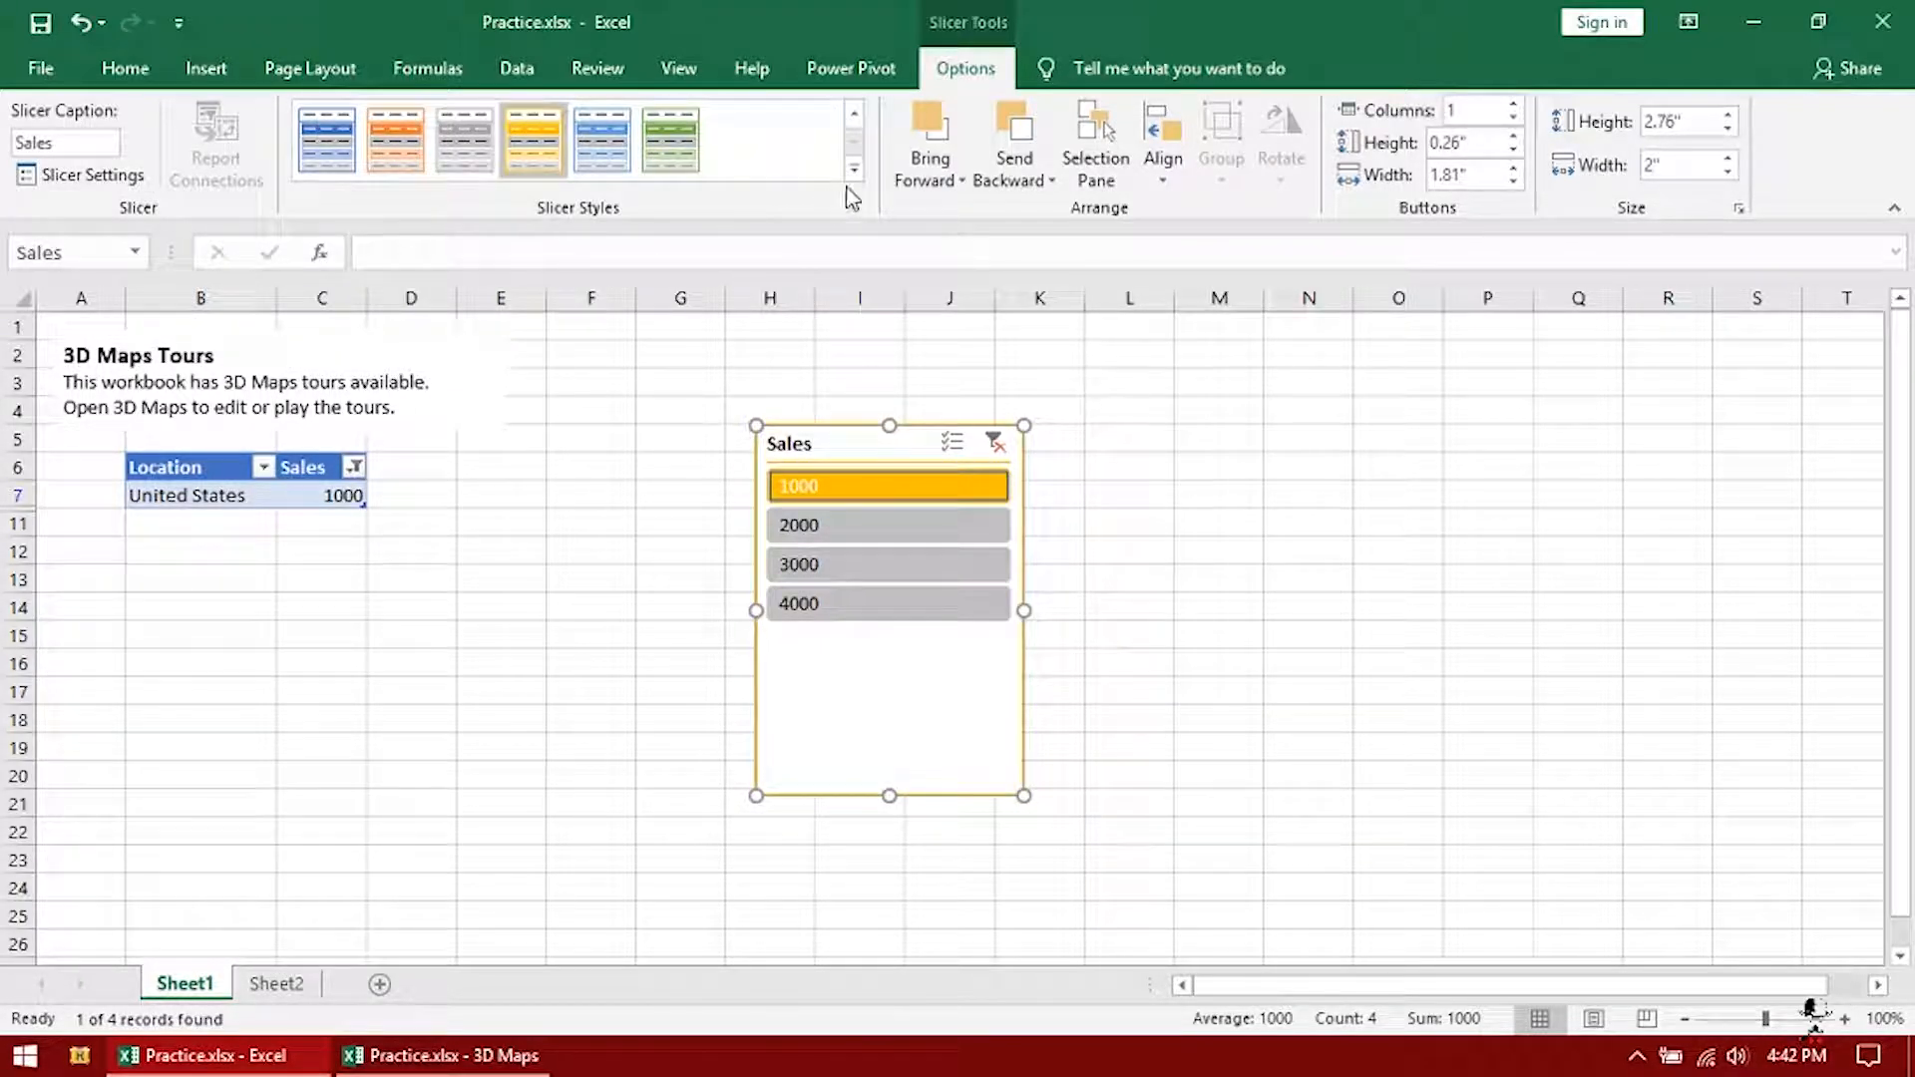
left_click(939, 182)
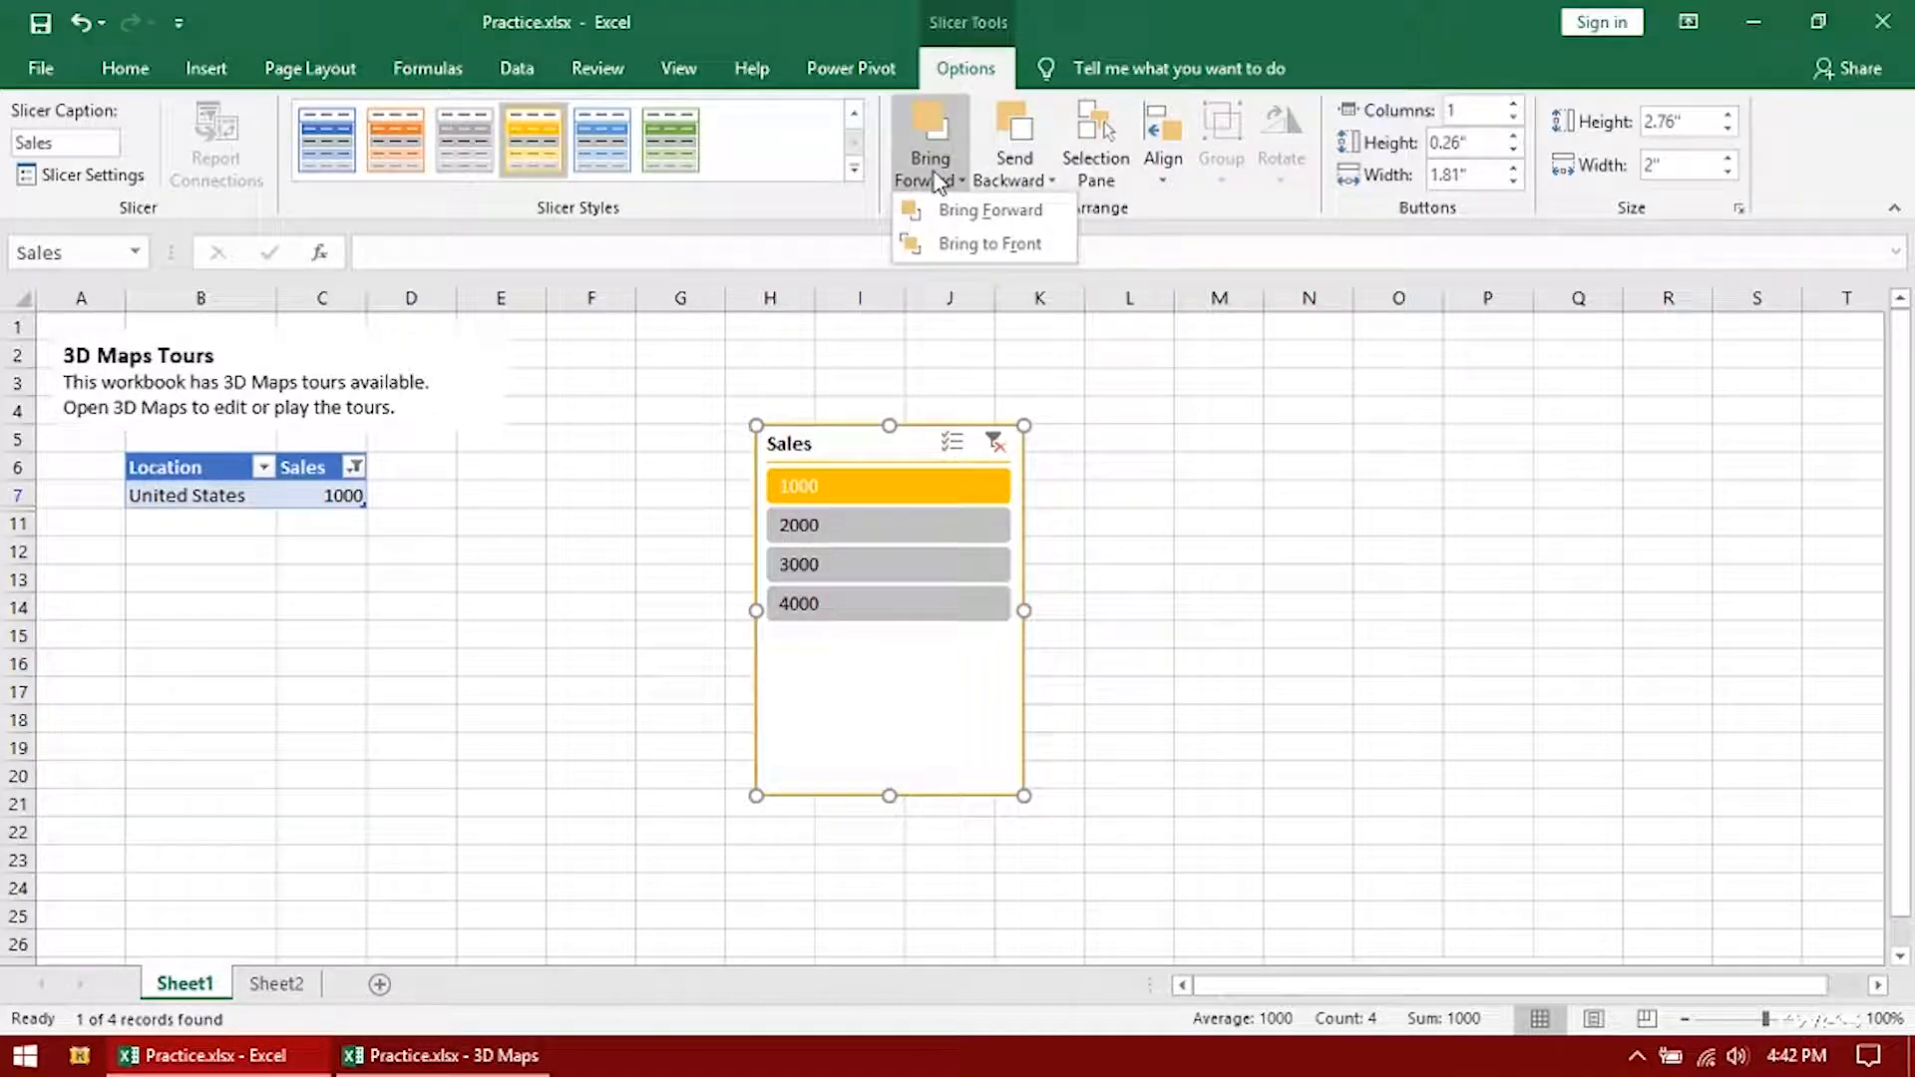
left_click(933, 159)
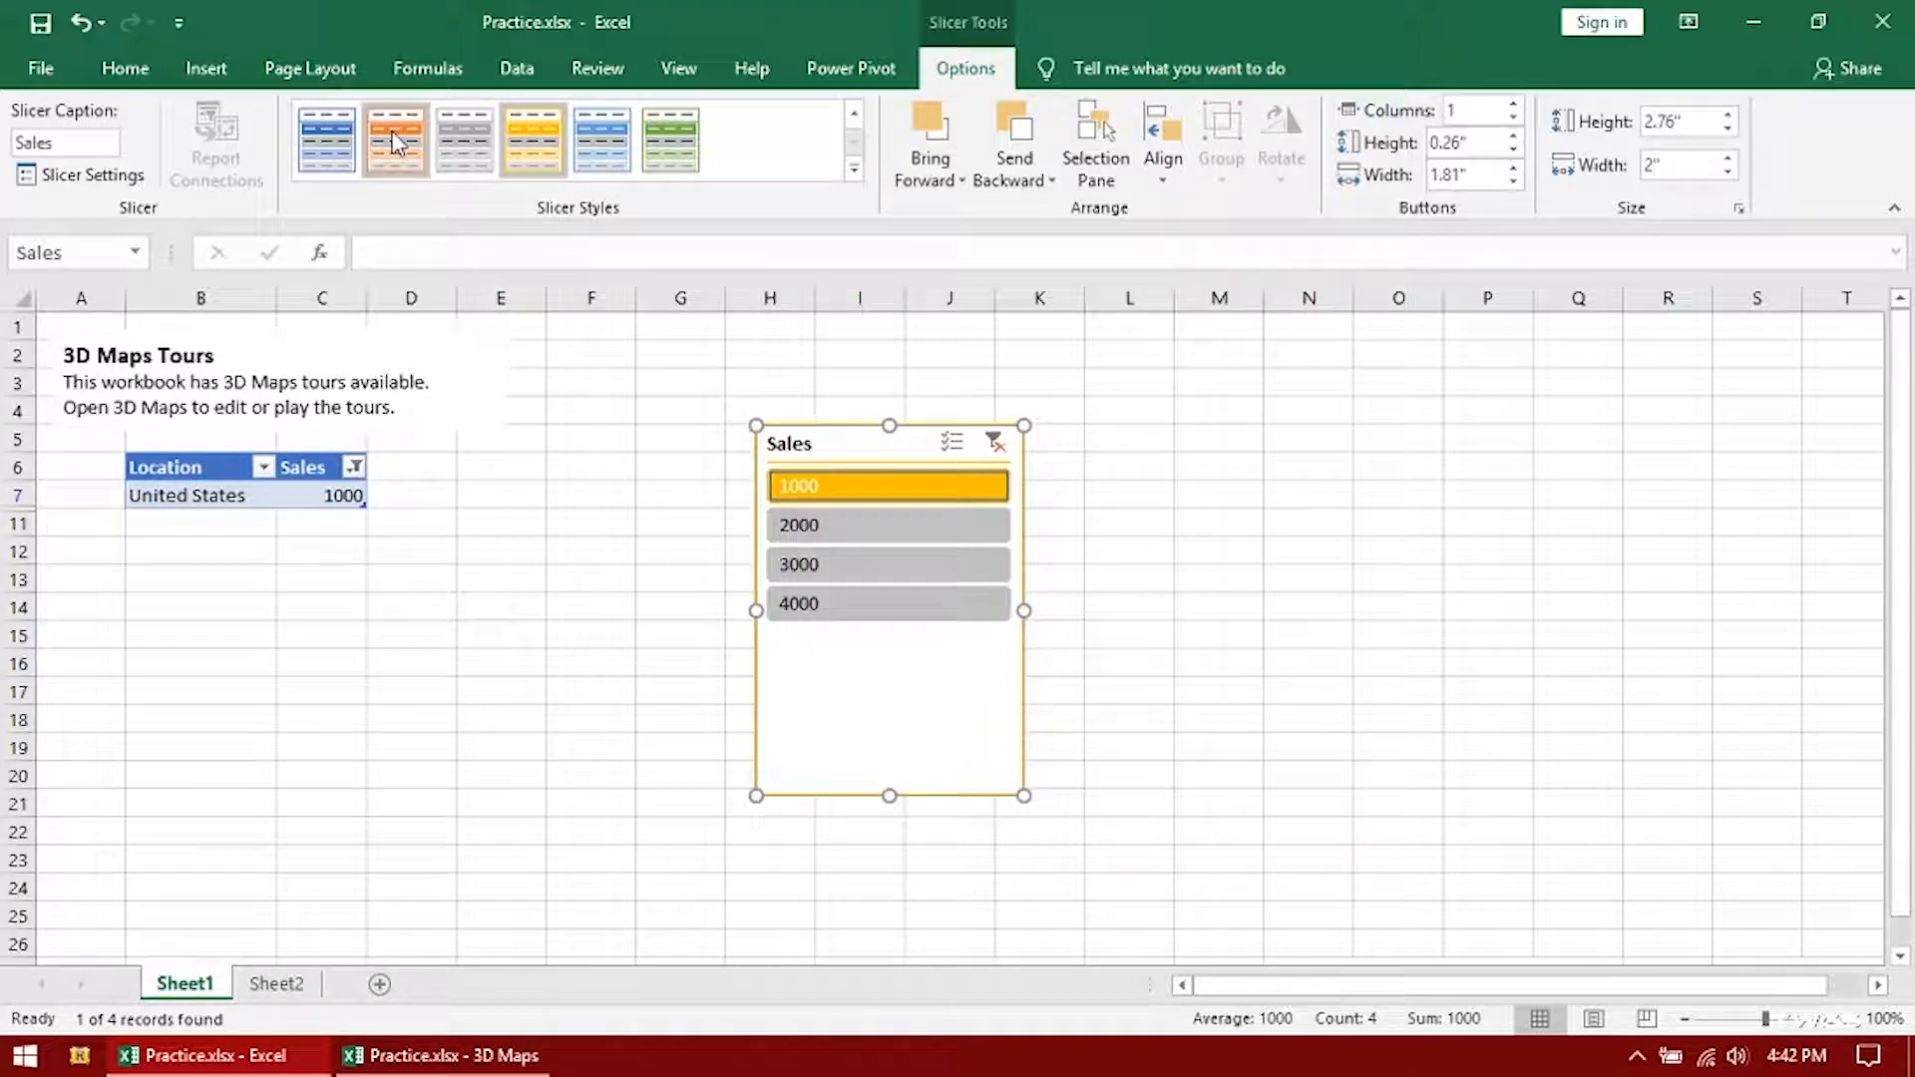
Insert a Location slicer for the table and move it so it overlaps the right part of the Sales slicer
left_click(206, 68)
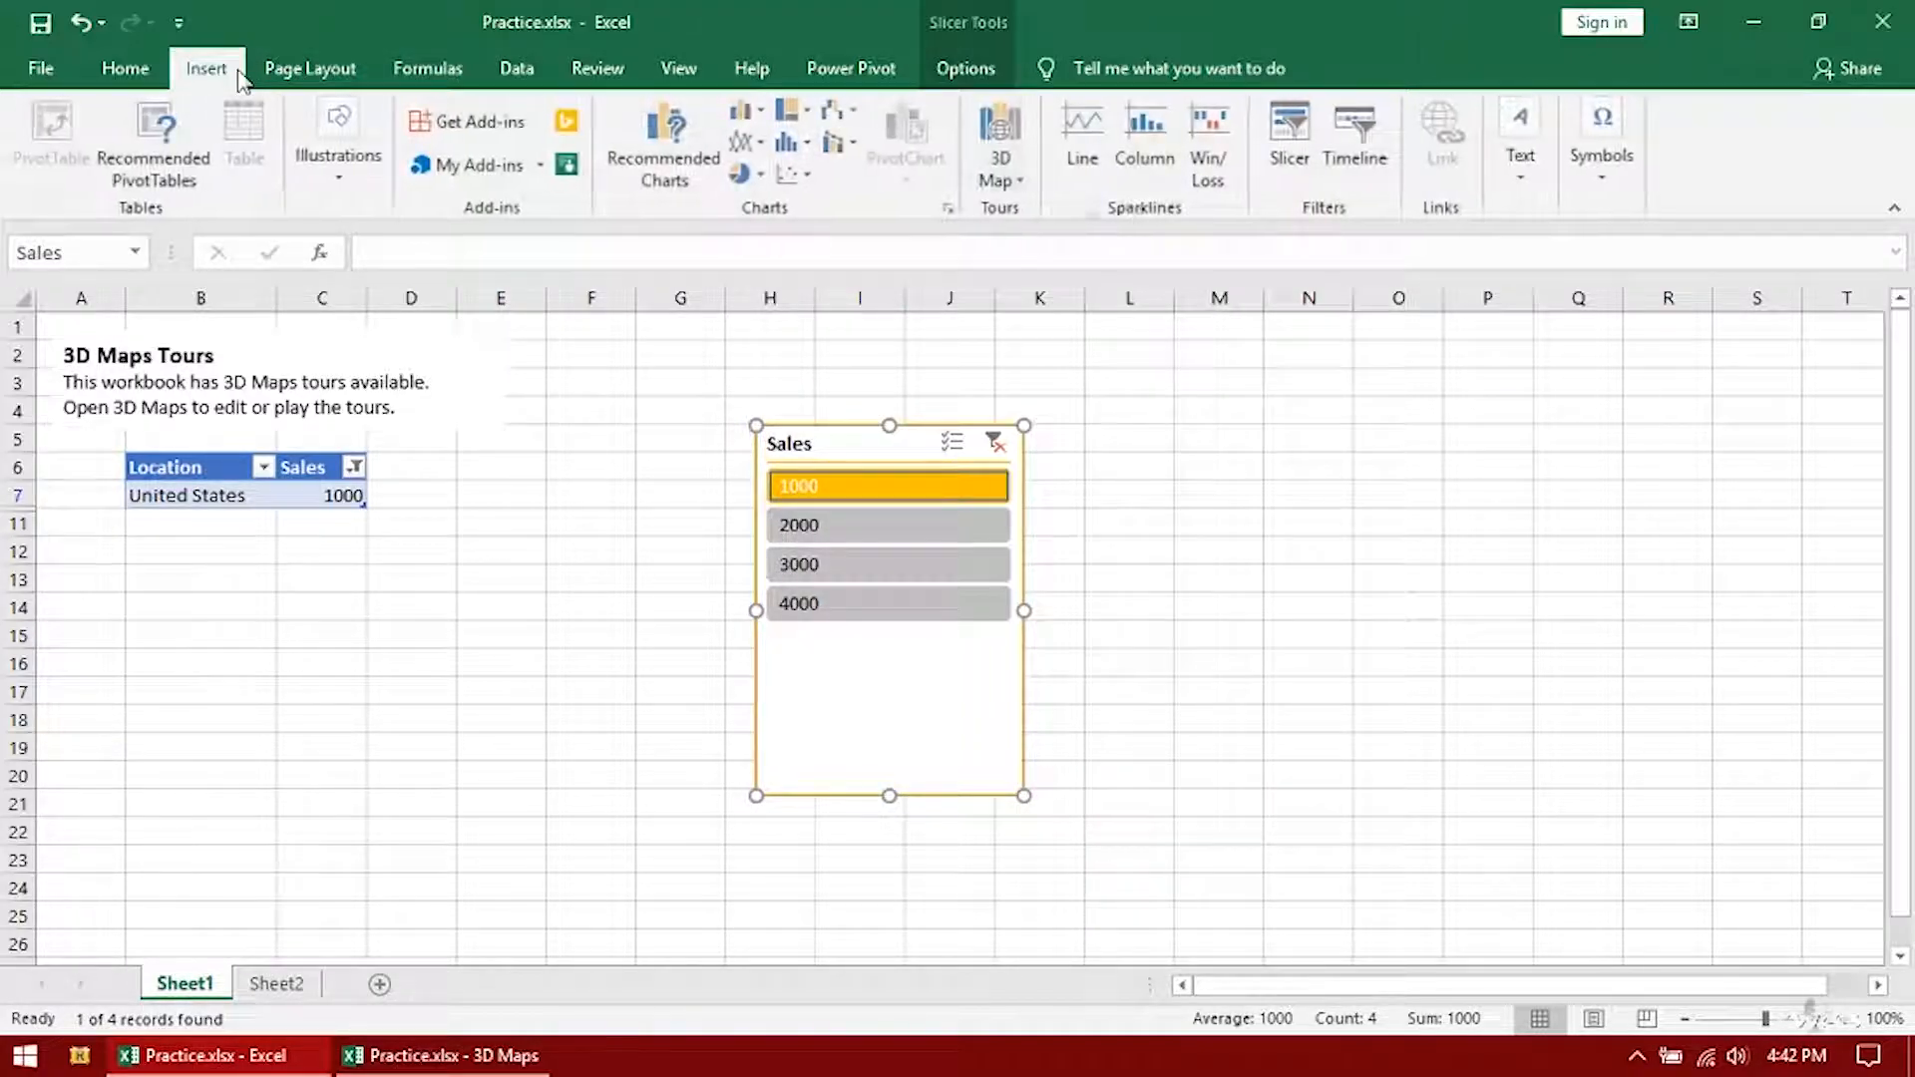
left_click(1287, 139)
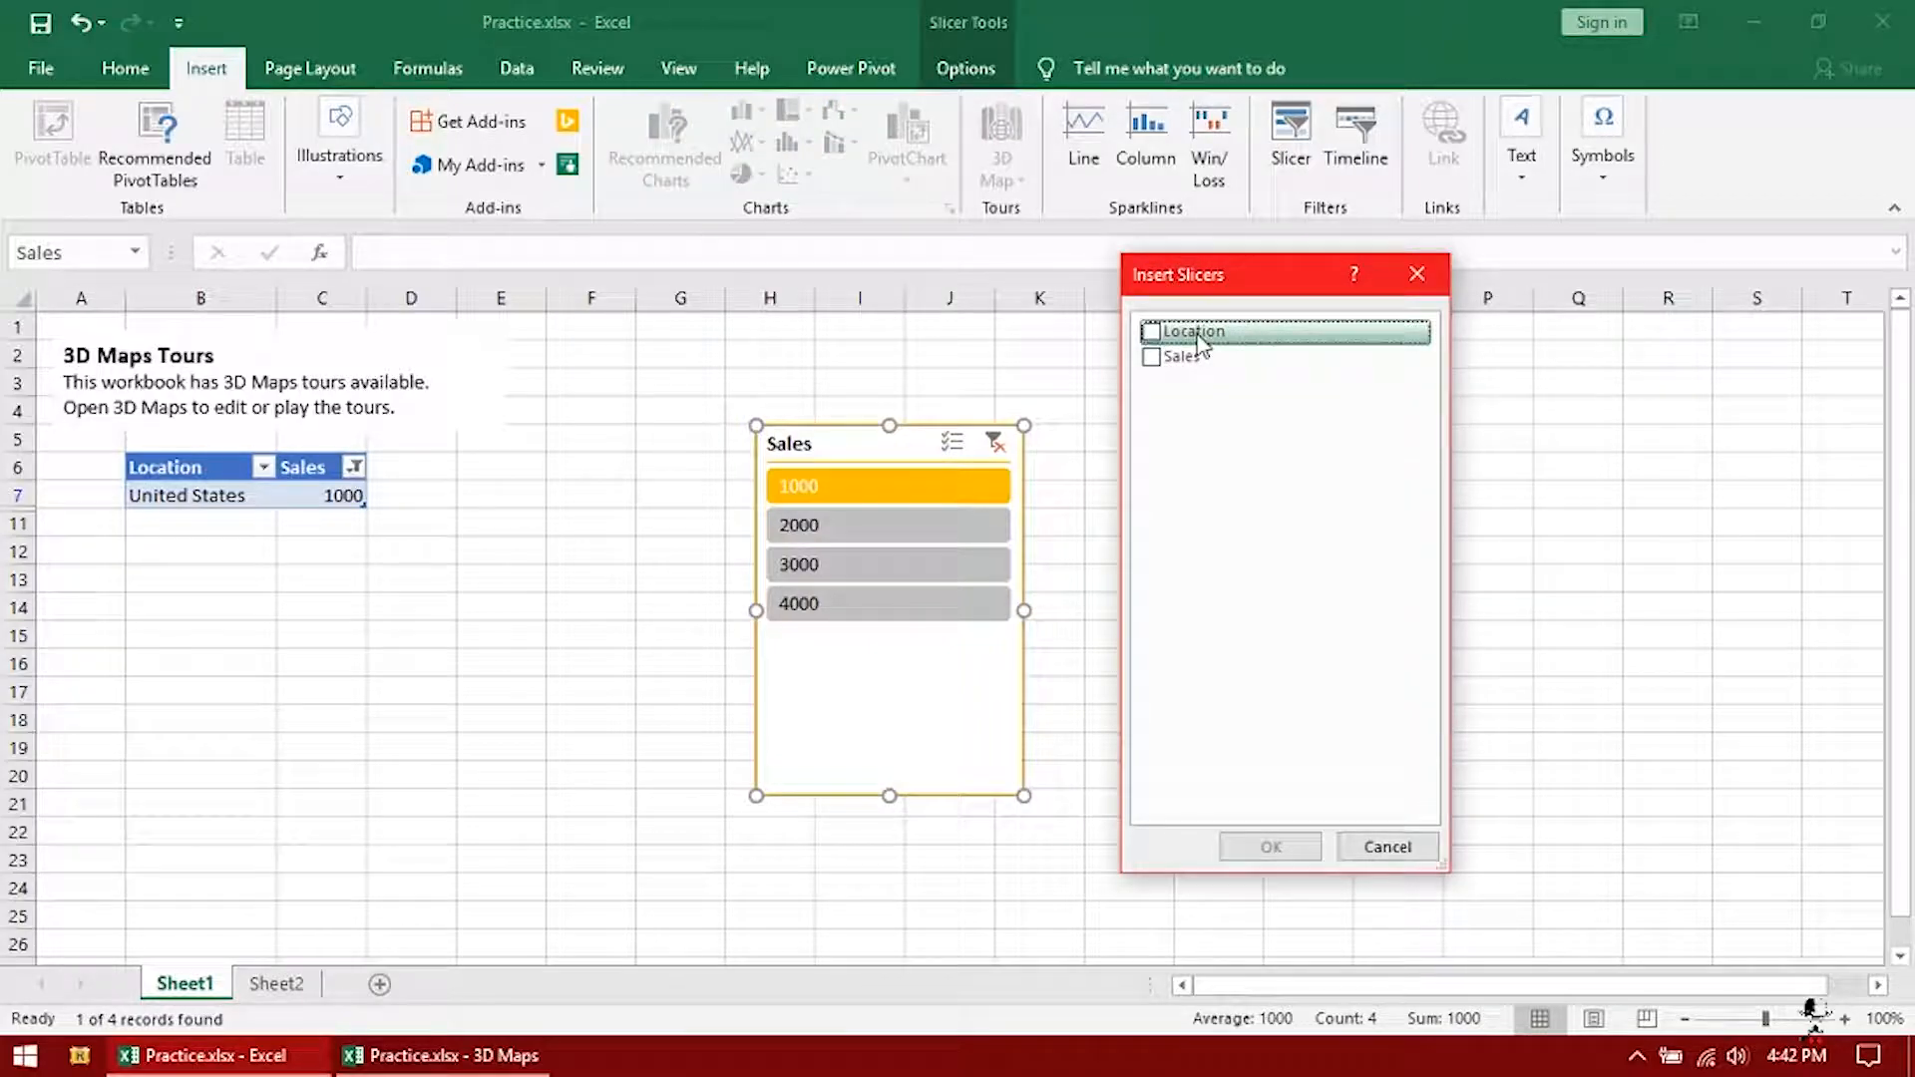
left_click(1150, 332)
left_click(1267, 842)
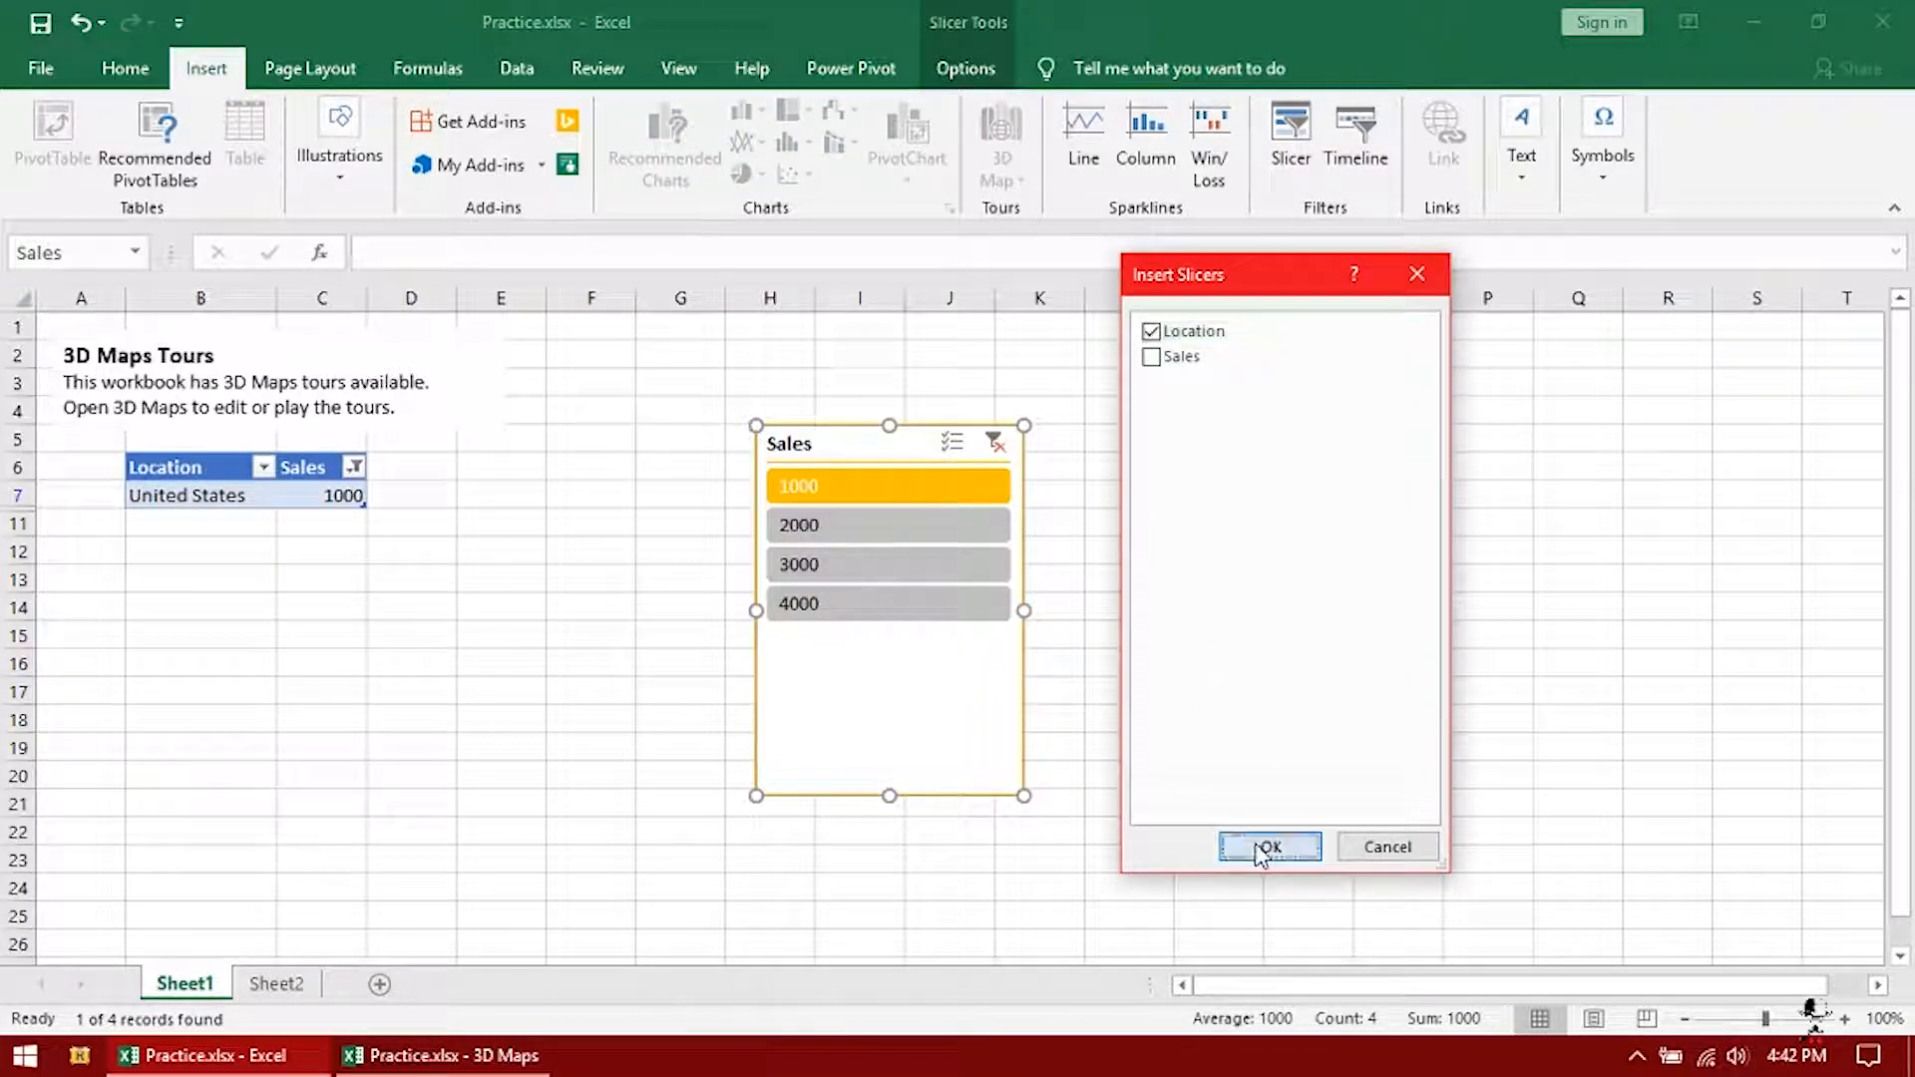
left_click_drag(971, 483, 1089, 458)
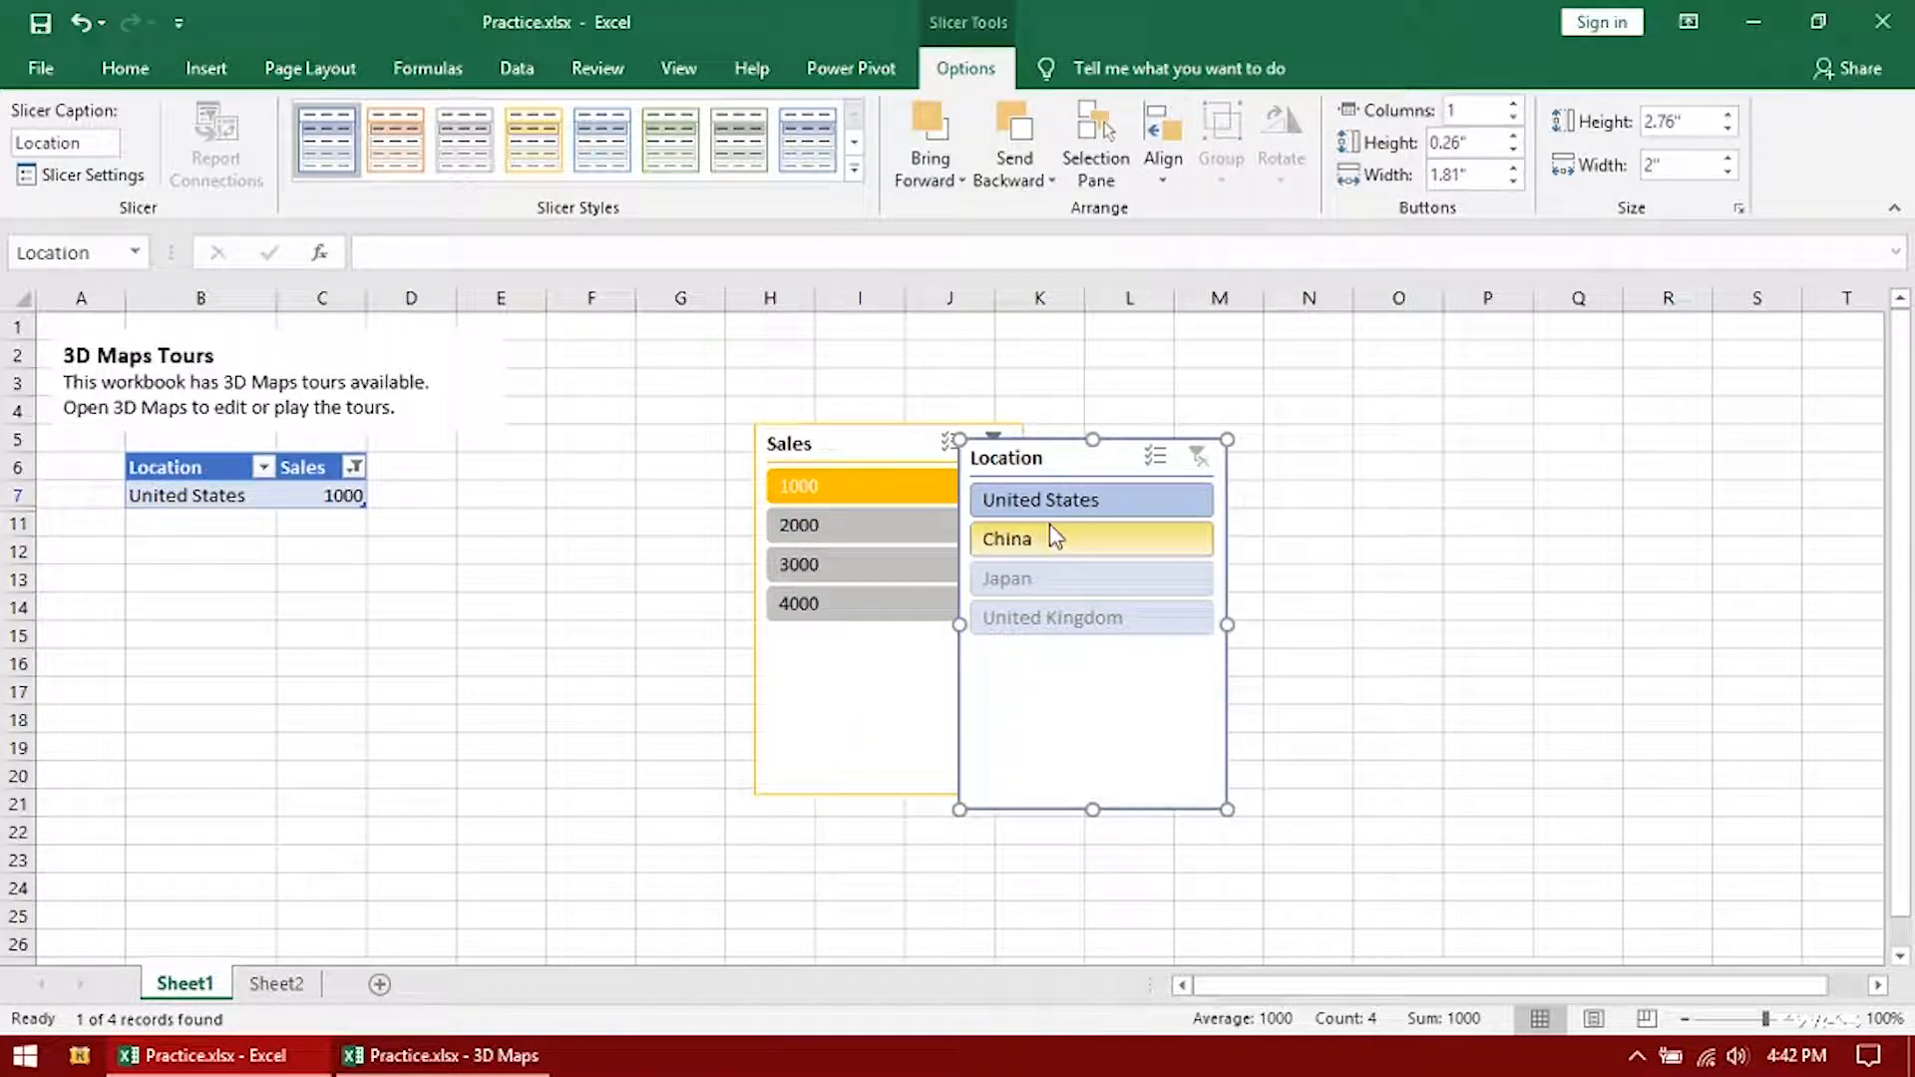
Filter the table by sales of 2000 and 3000 in turn, and send the Location slicer behind the Sales slicer
left_click(867, 533)
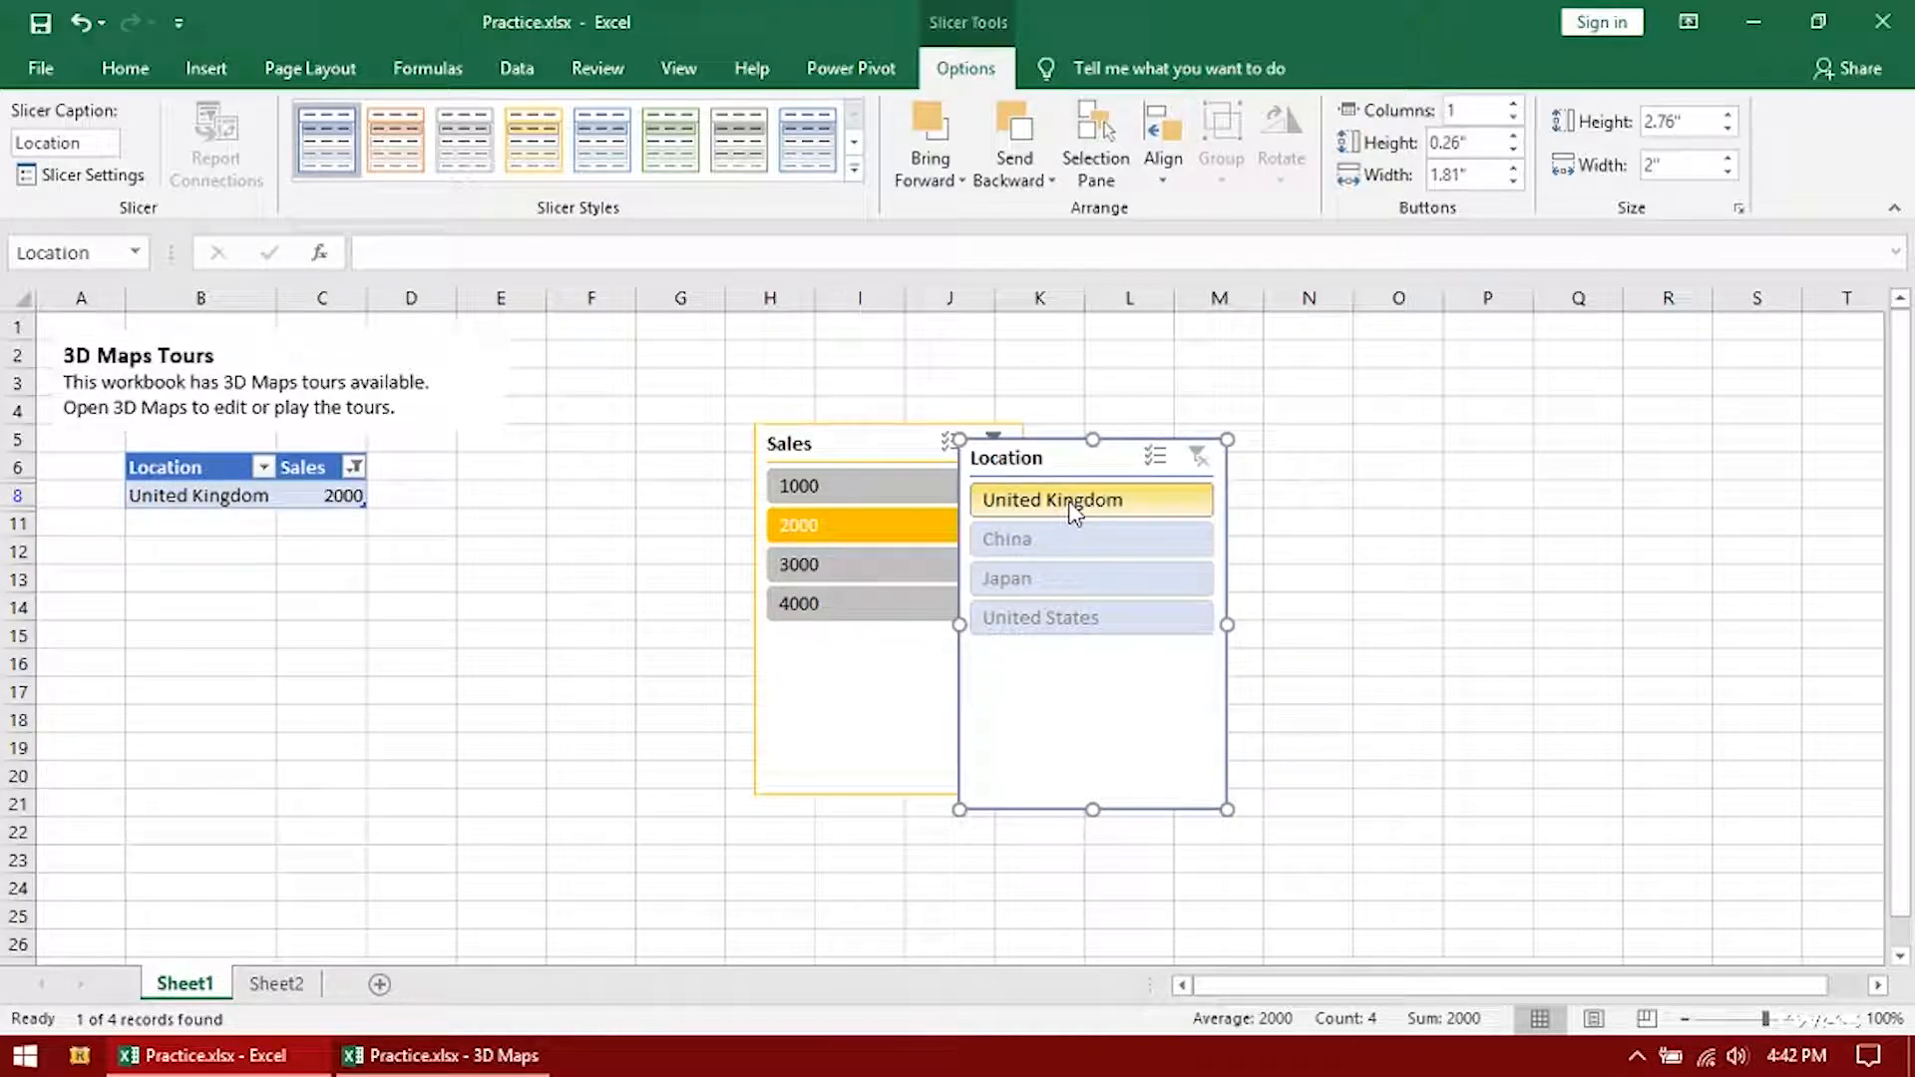
left_click(862, 561)
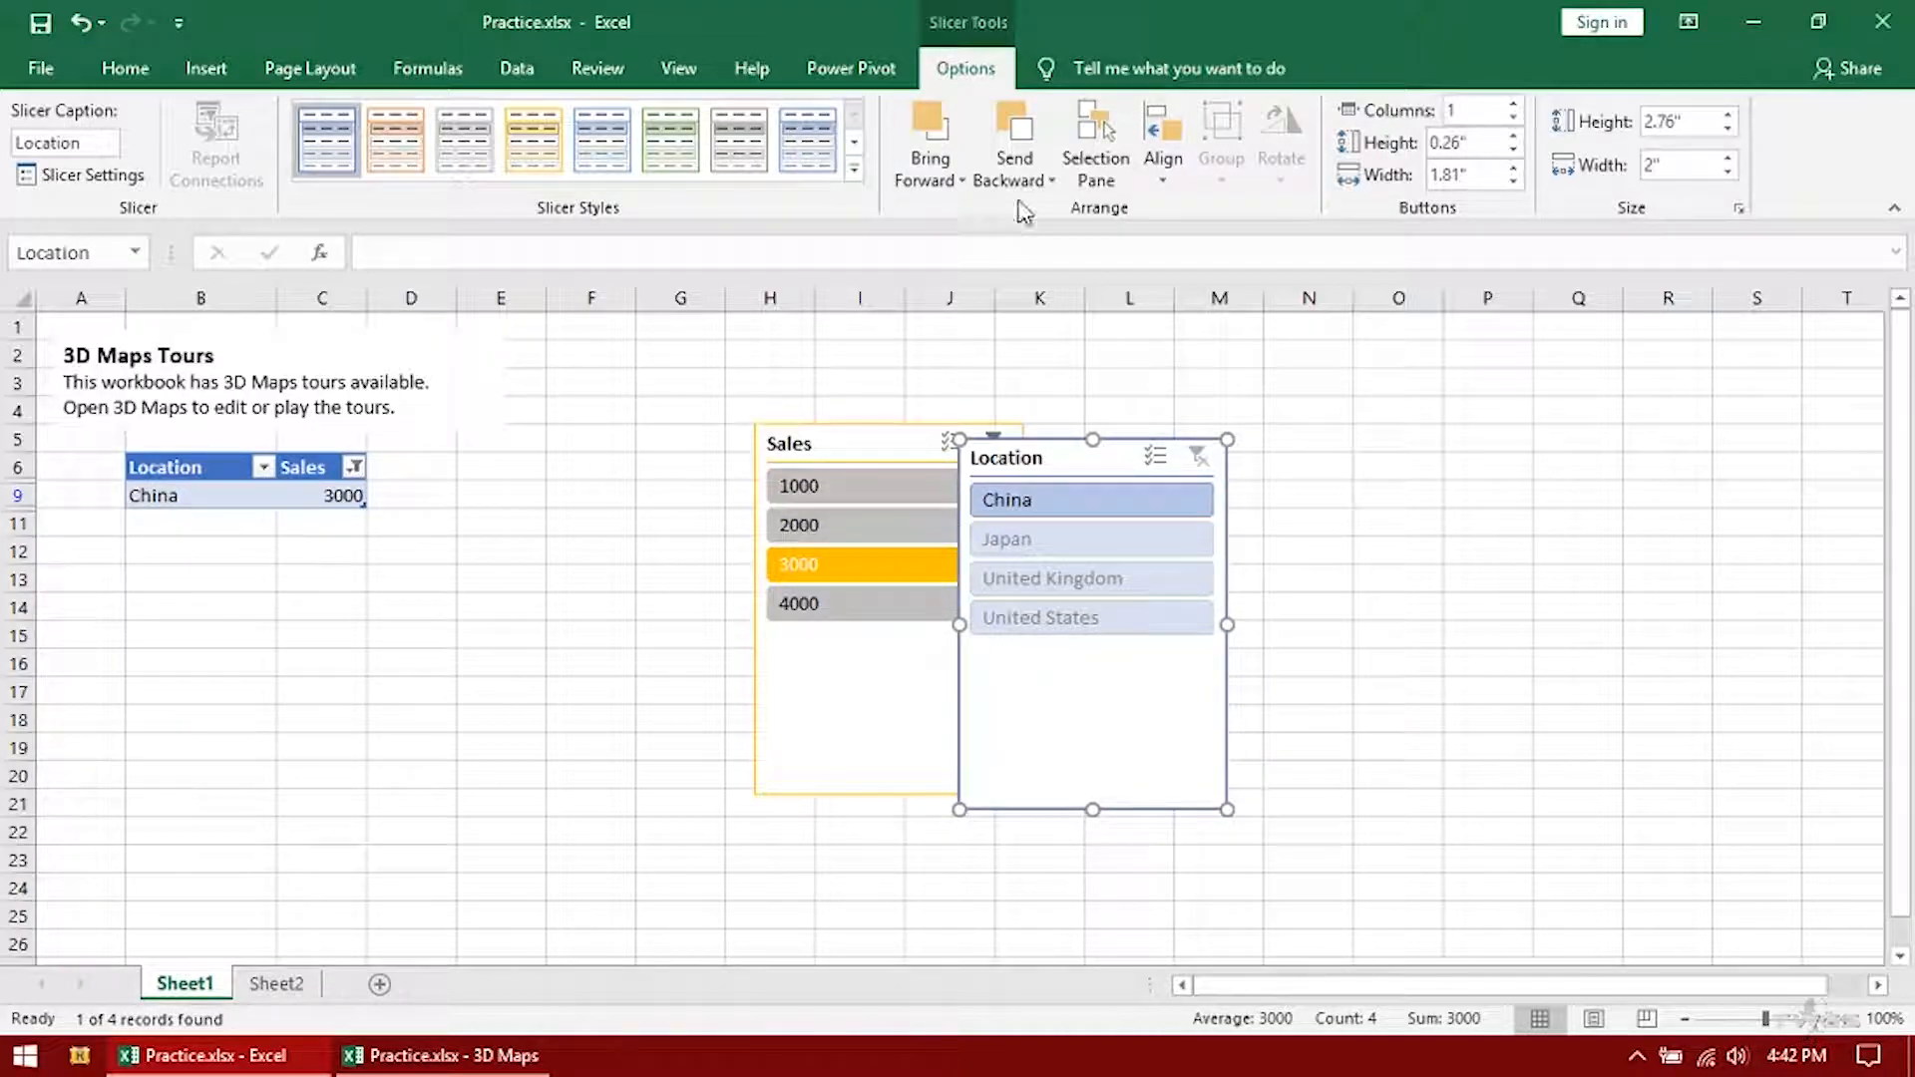
left_click(1033, 150)
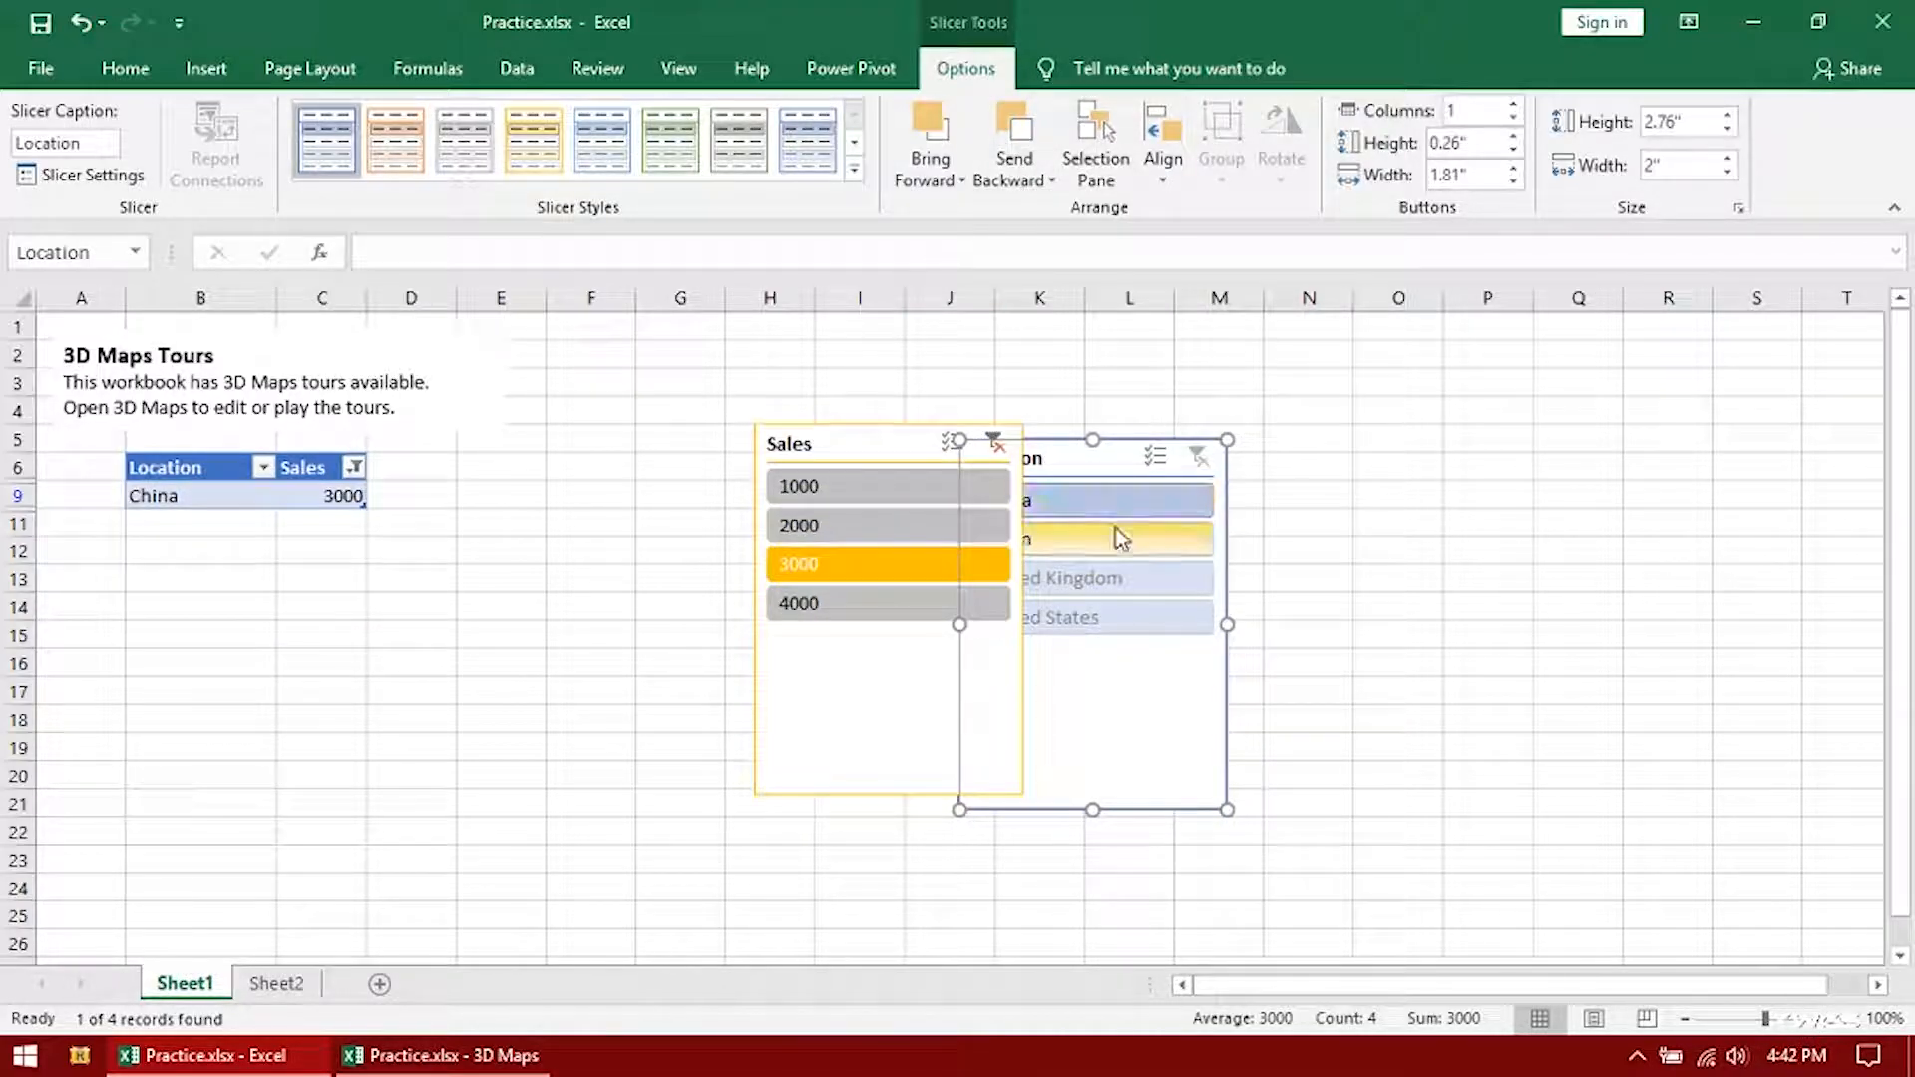
Try layering the Location slicer alternately in front of and behind the Sales slicer, ending with it behind
left_click(927, 125)
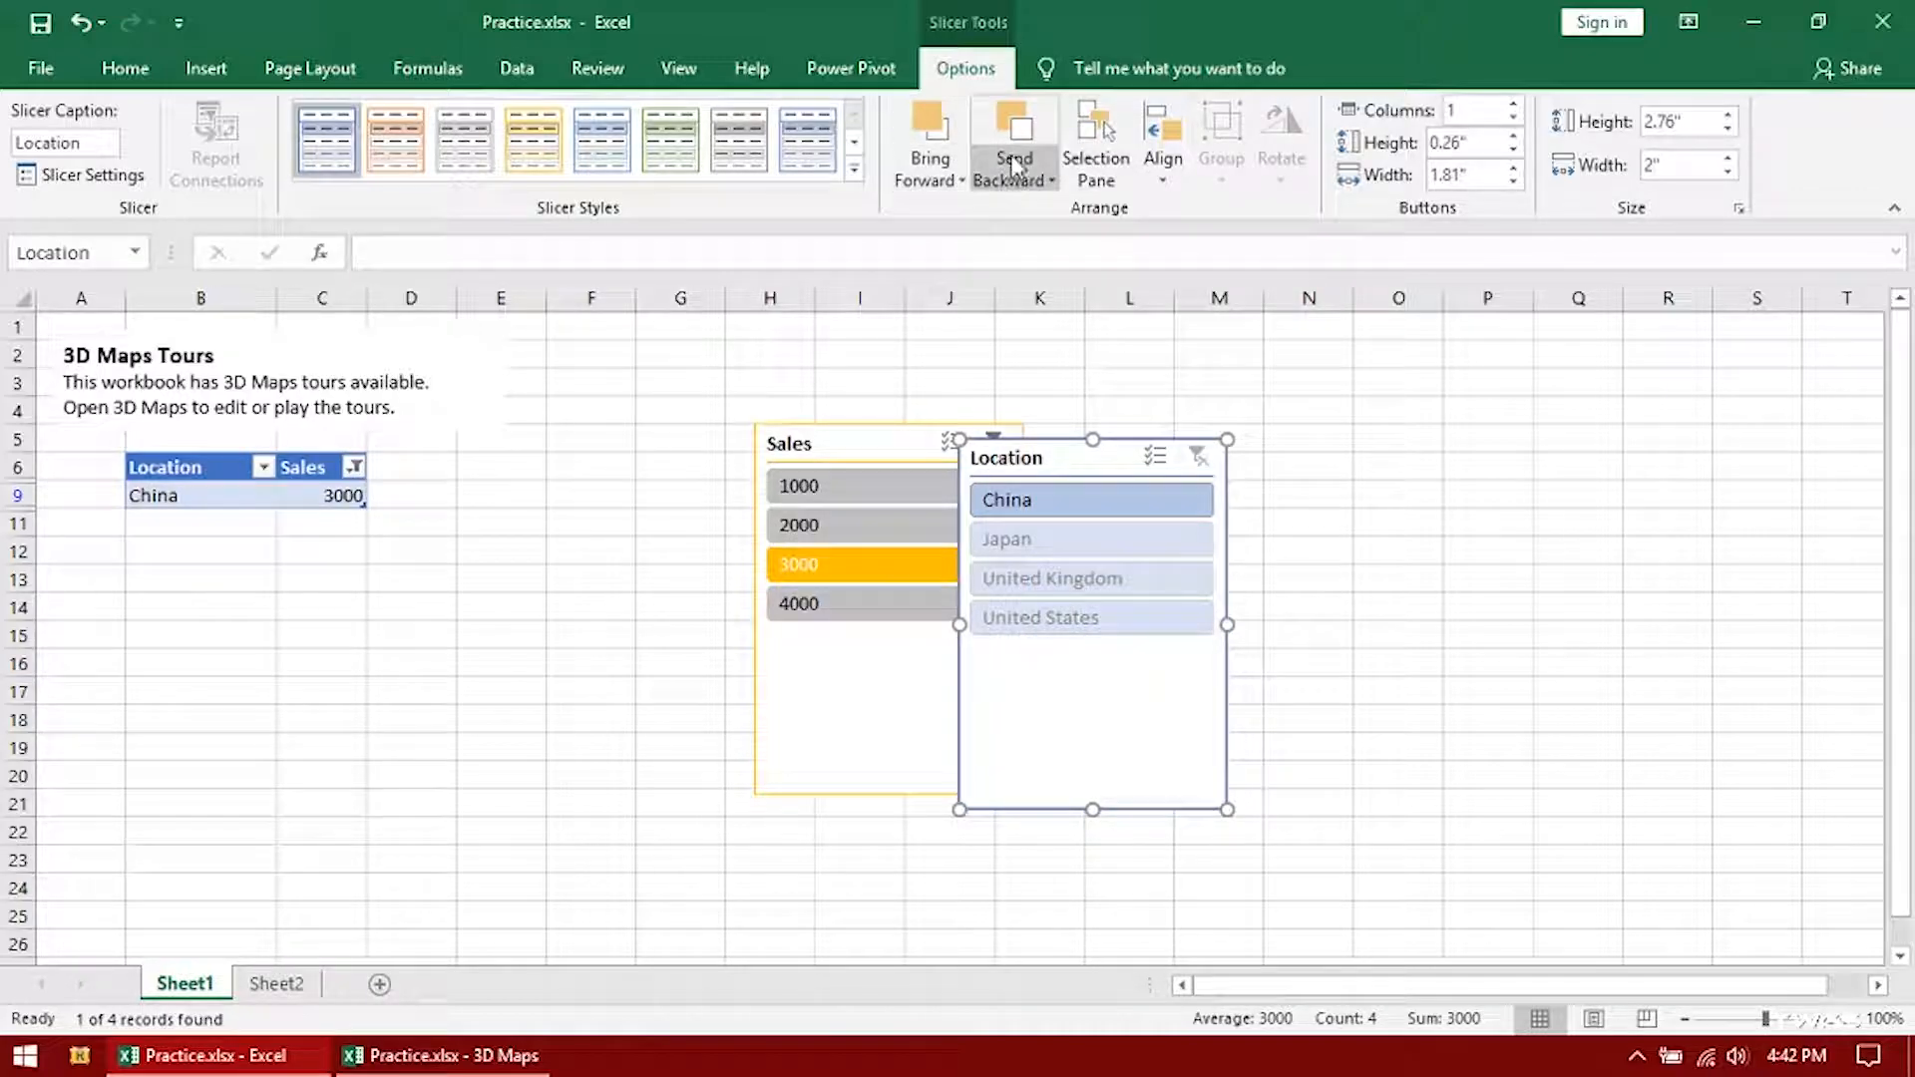
left_click(1019, 159)
left_click(1010, 145)
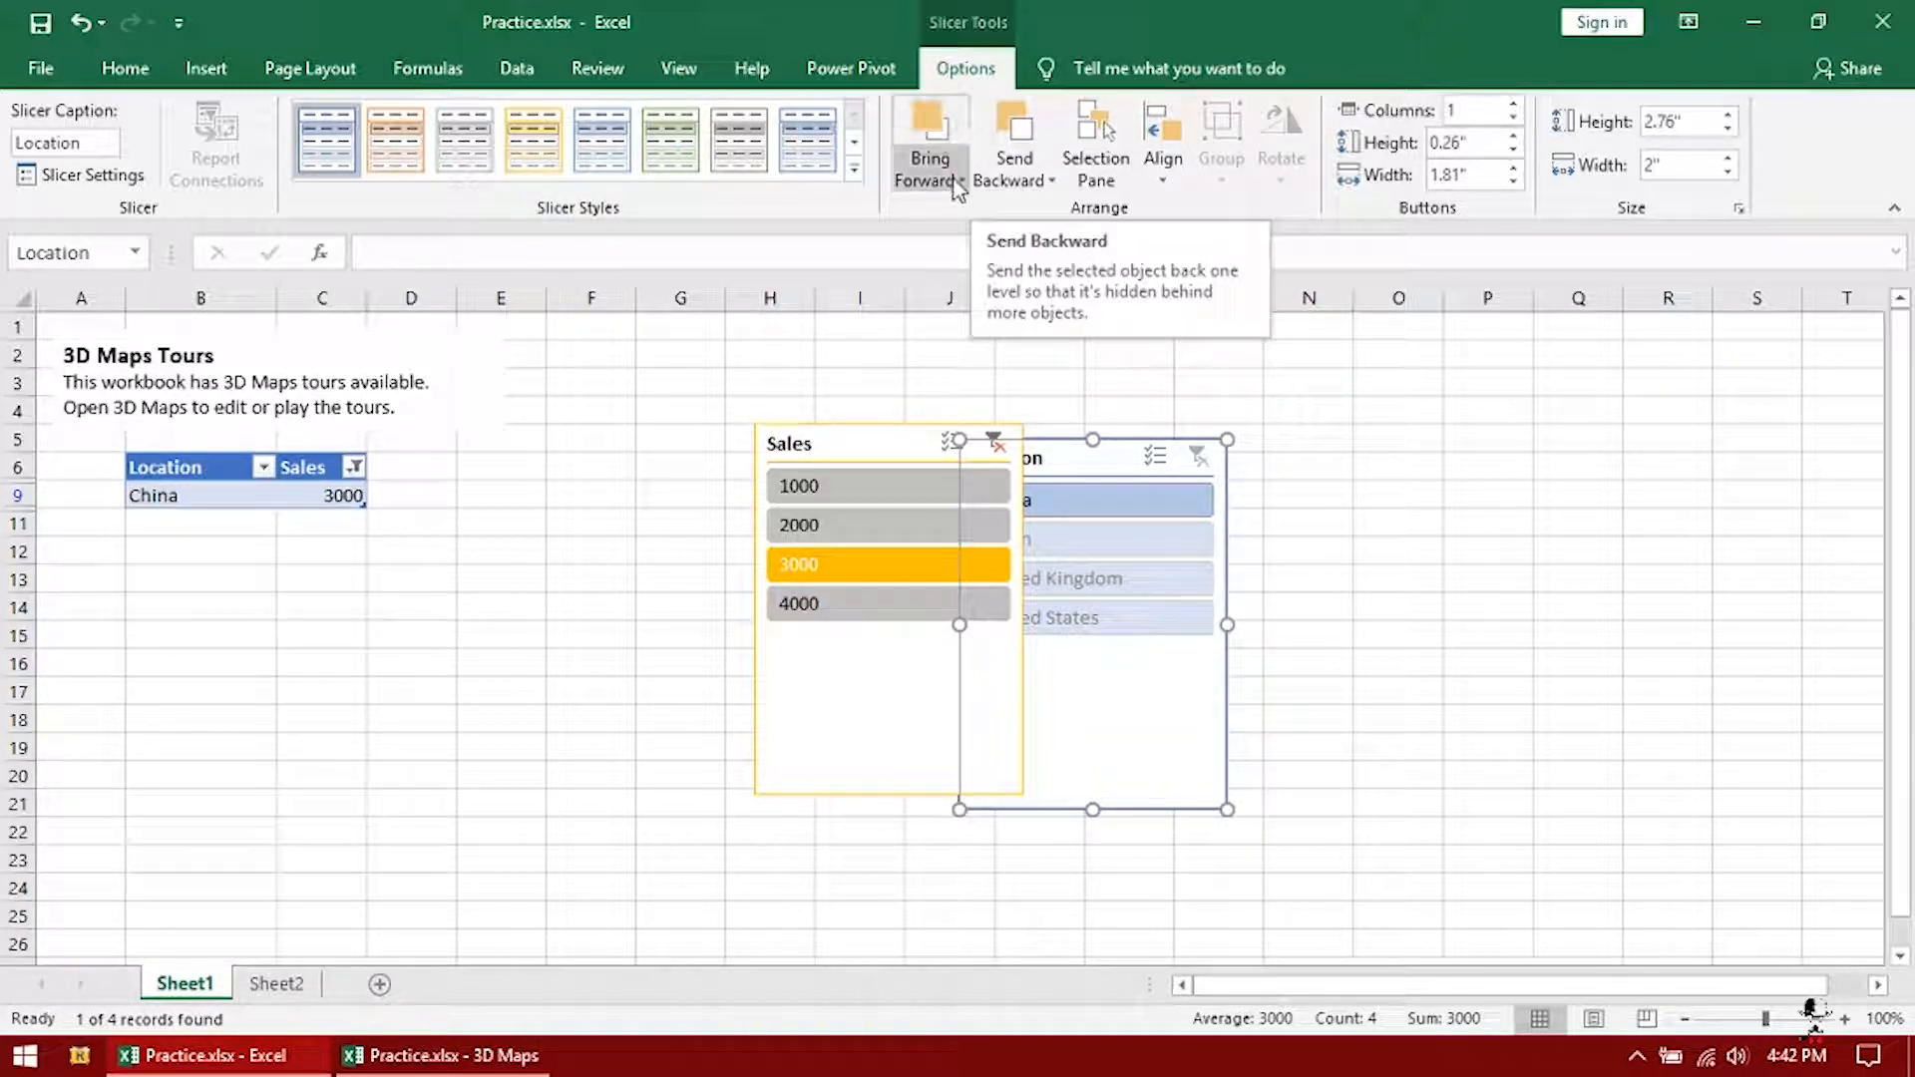
left_click(929, 124)
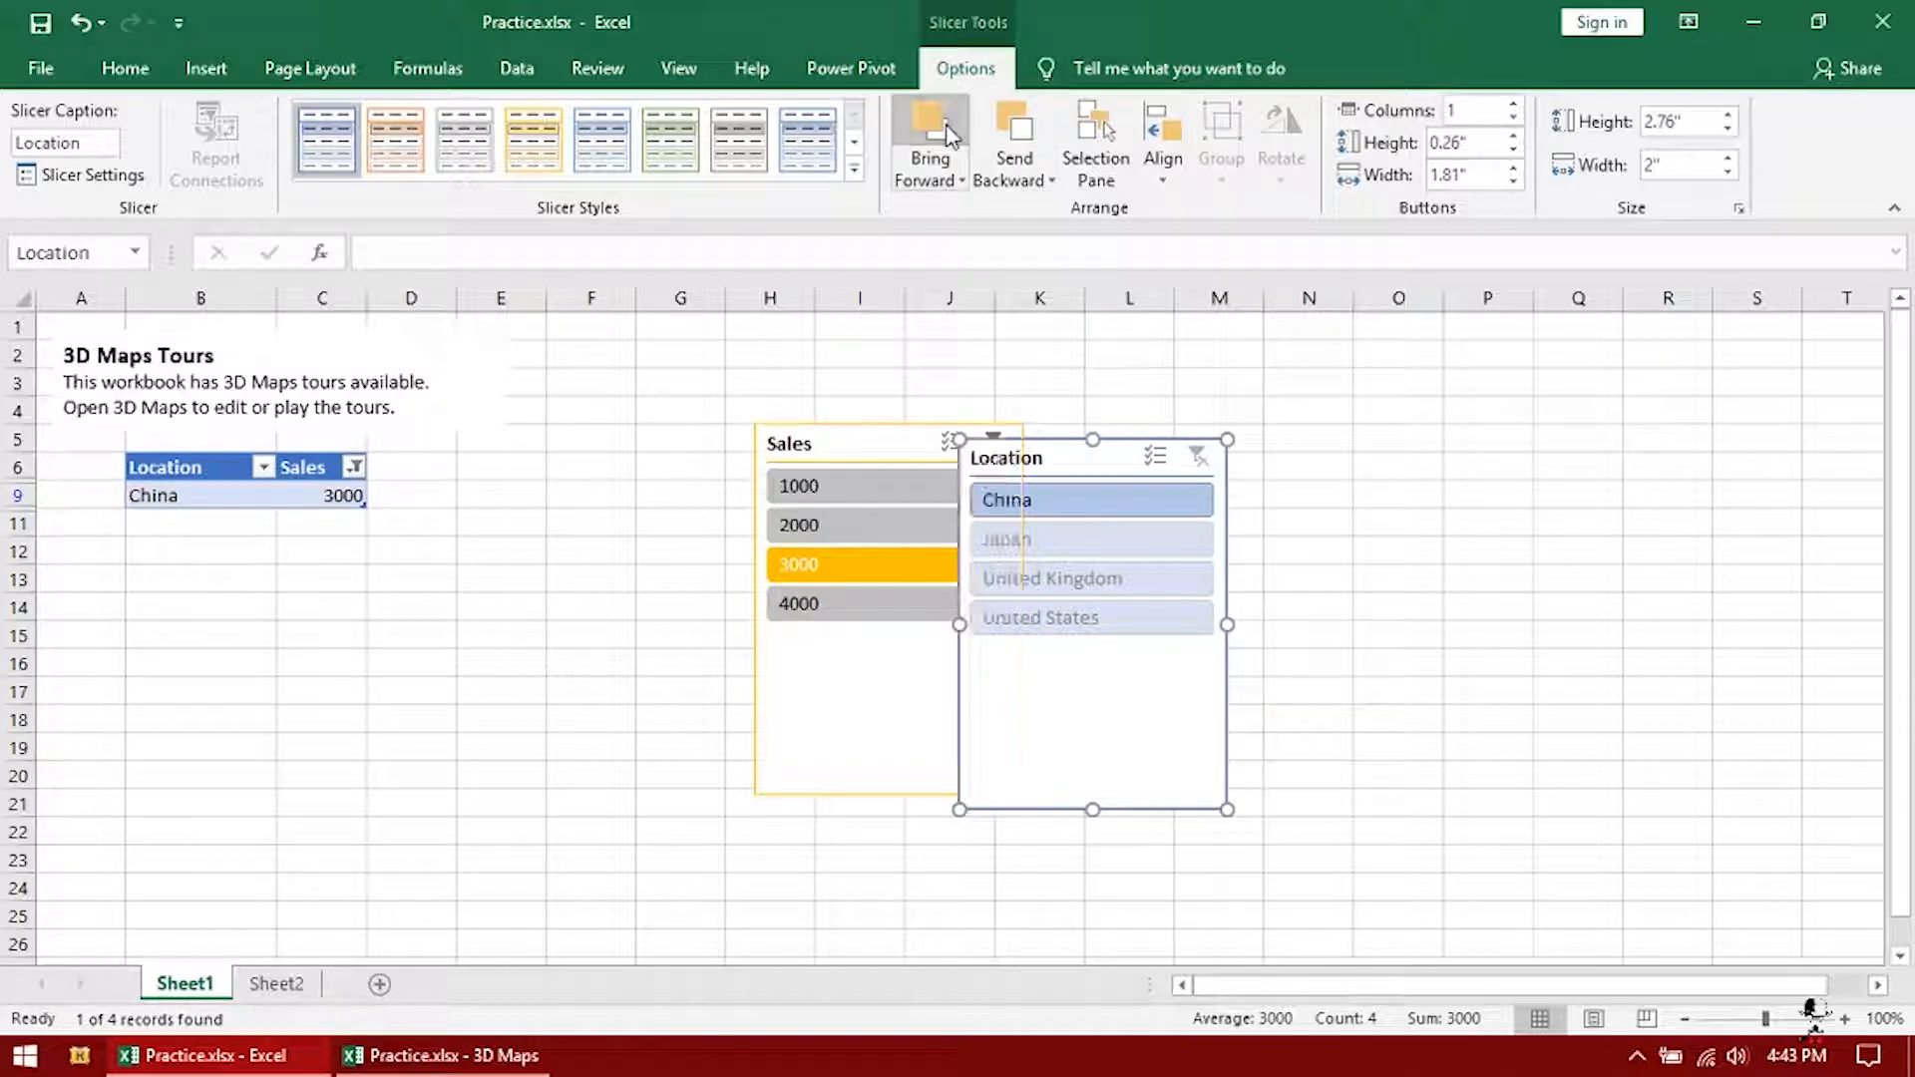
left_click(1010, 129)
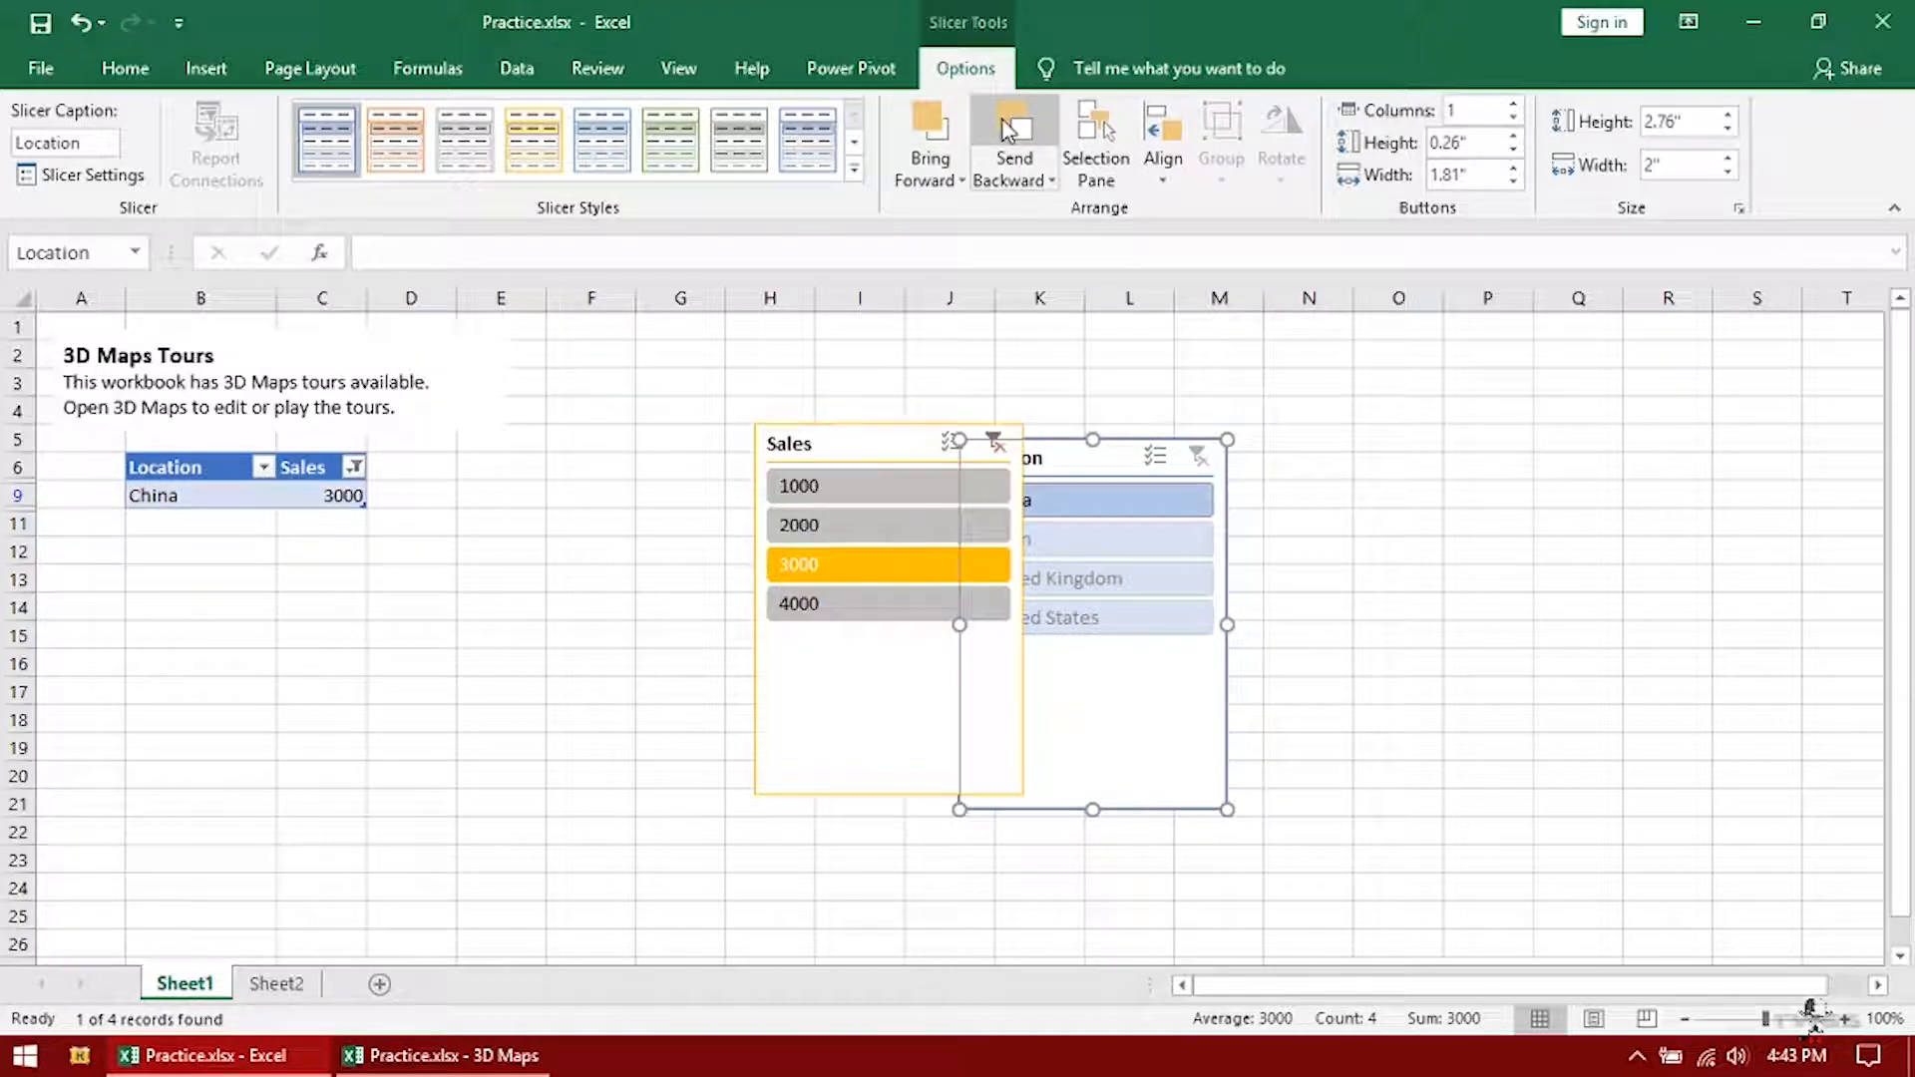
Turn on Snap to Grid and move the Location slicer clear of the Sales slicer, with their top edges level
left_click(1155, 138)
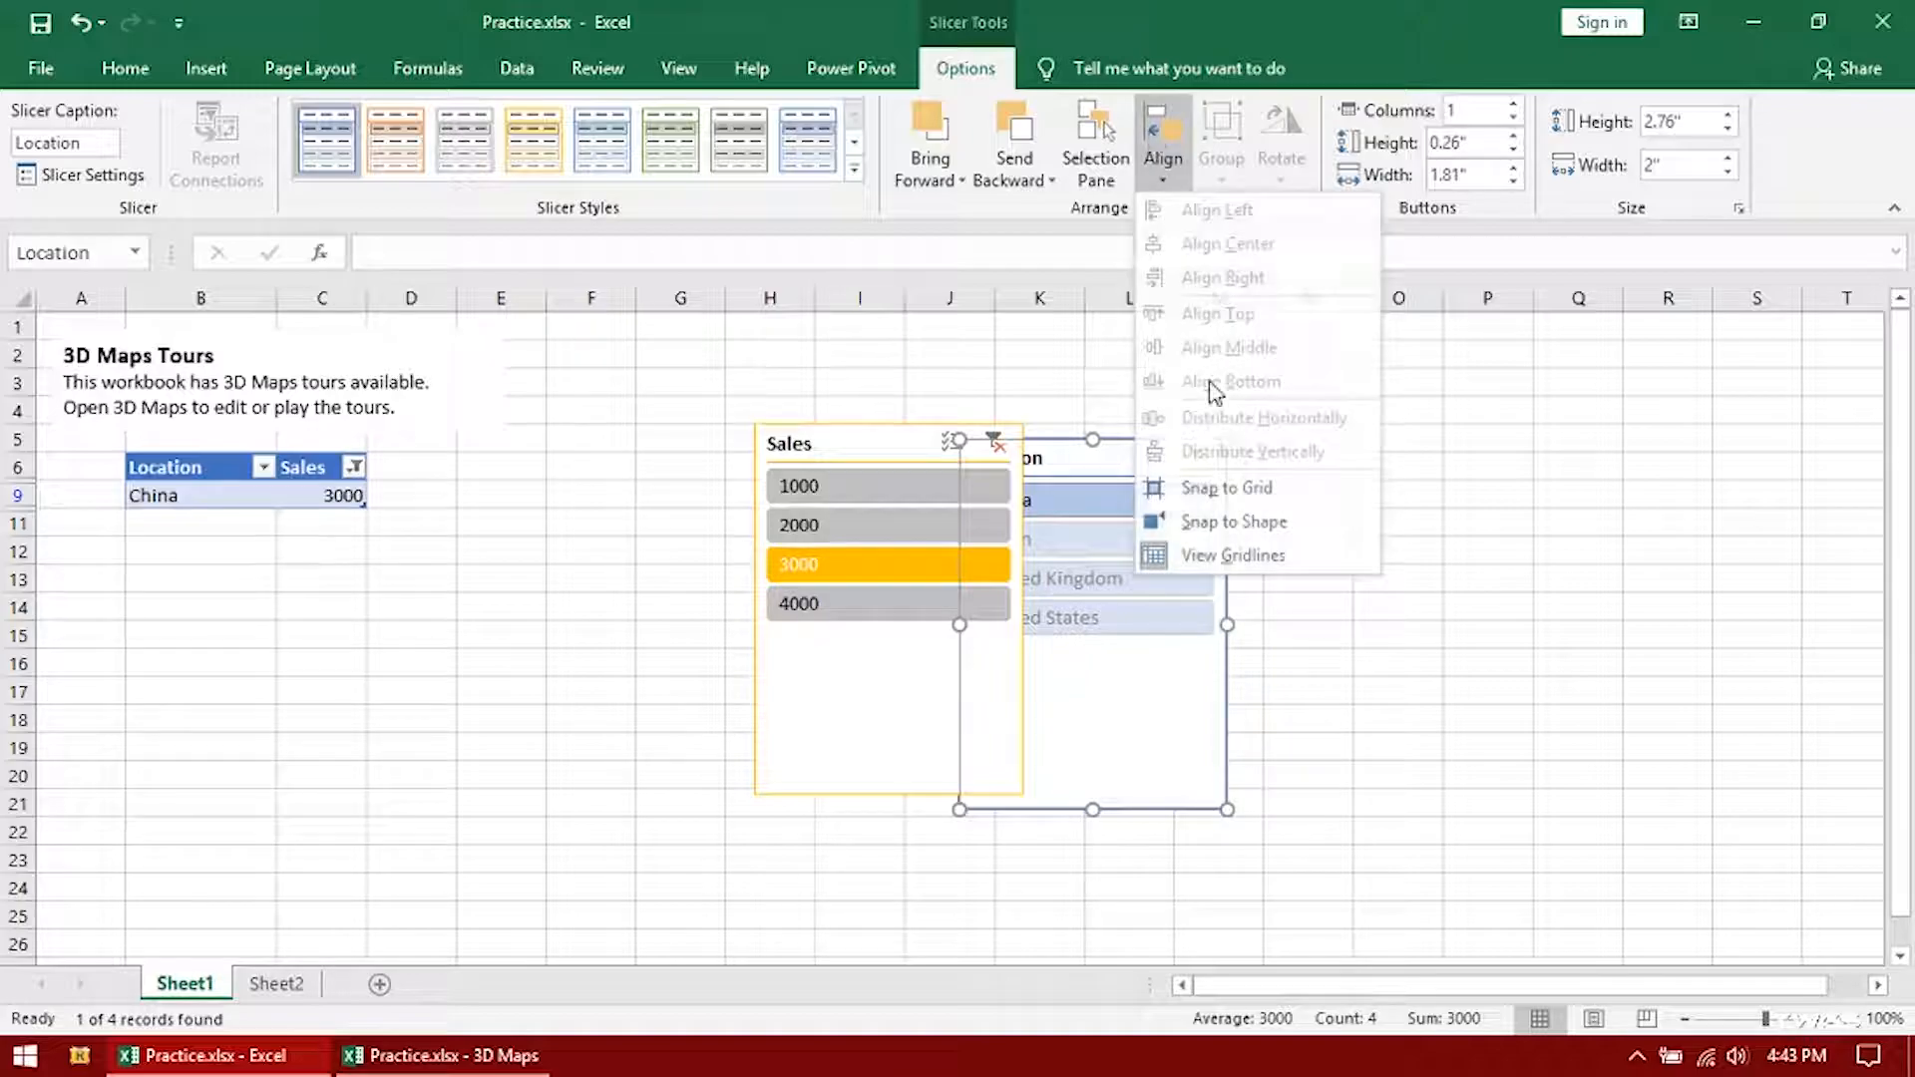
left_click(1227, 485)
left_click_drag(1094, 453, 1207, 439)
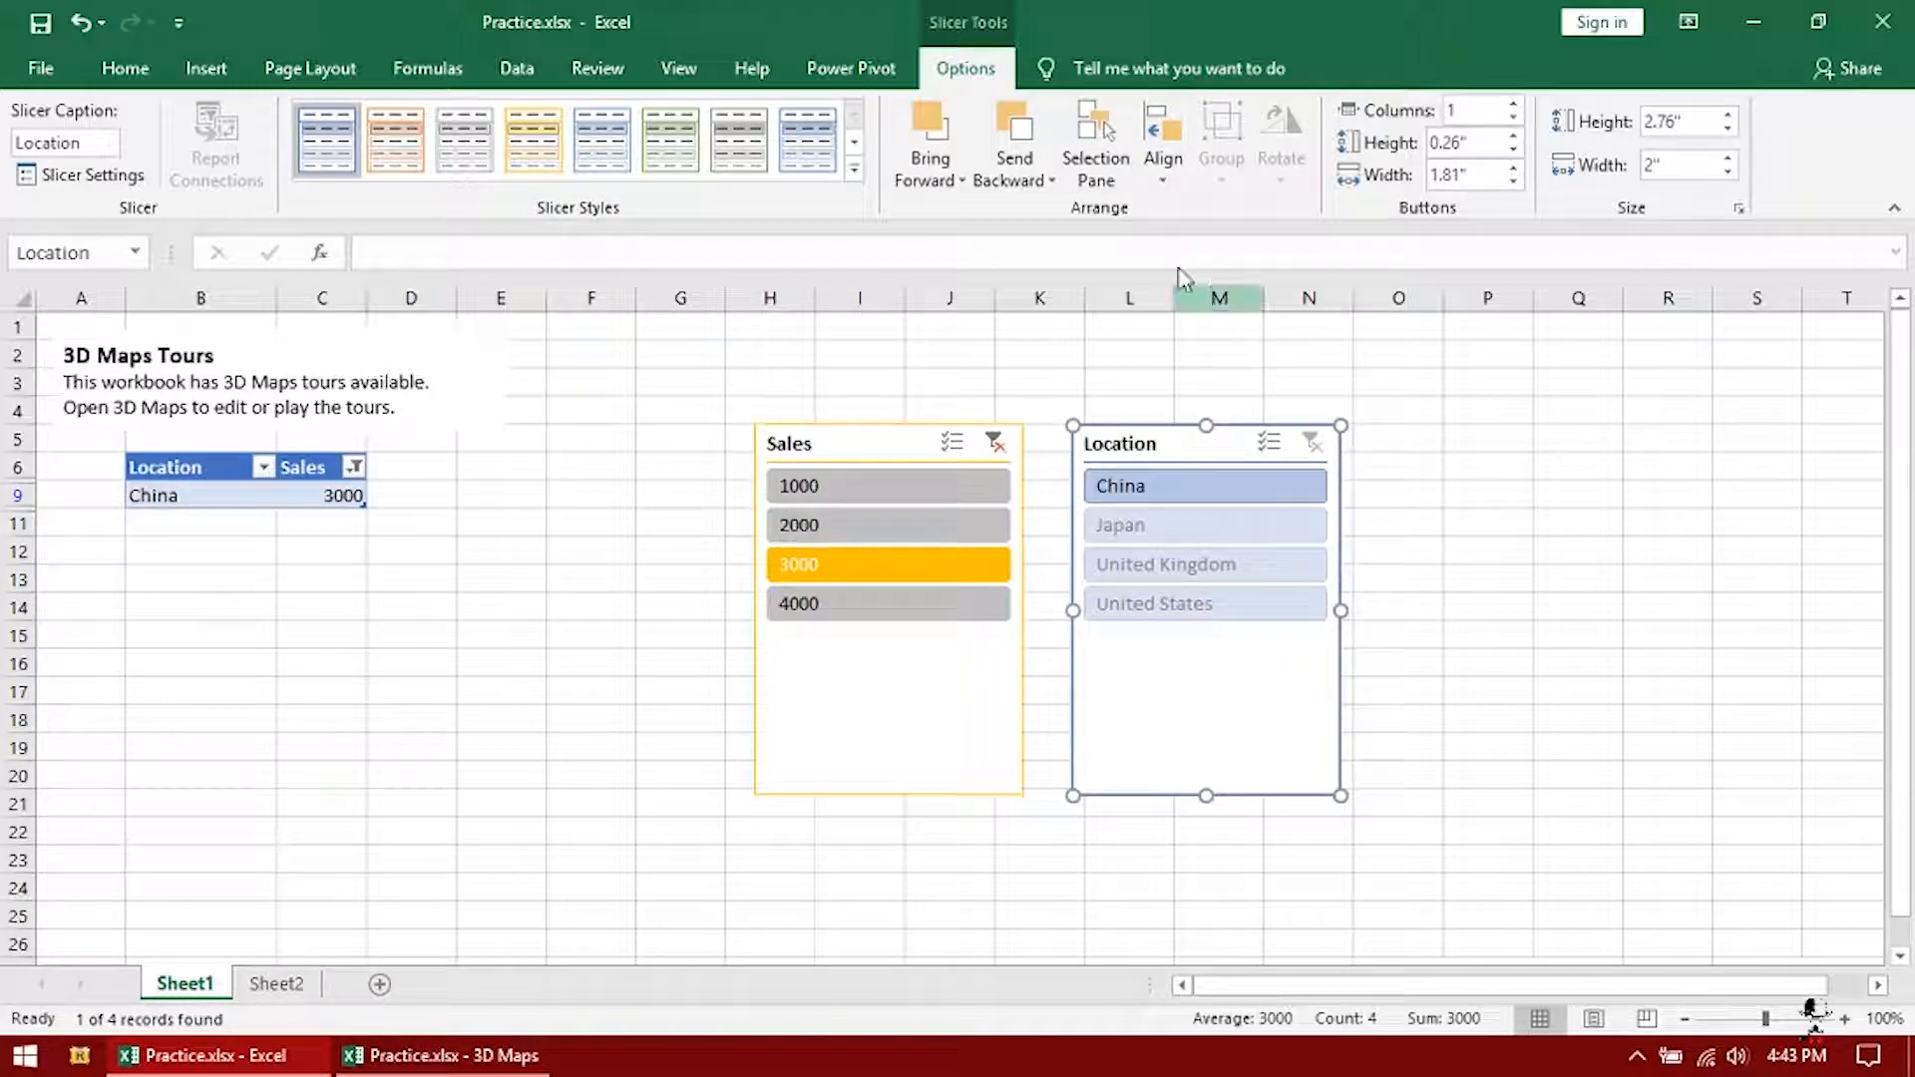
left_click(931, 185)
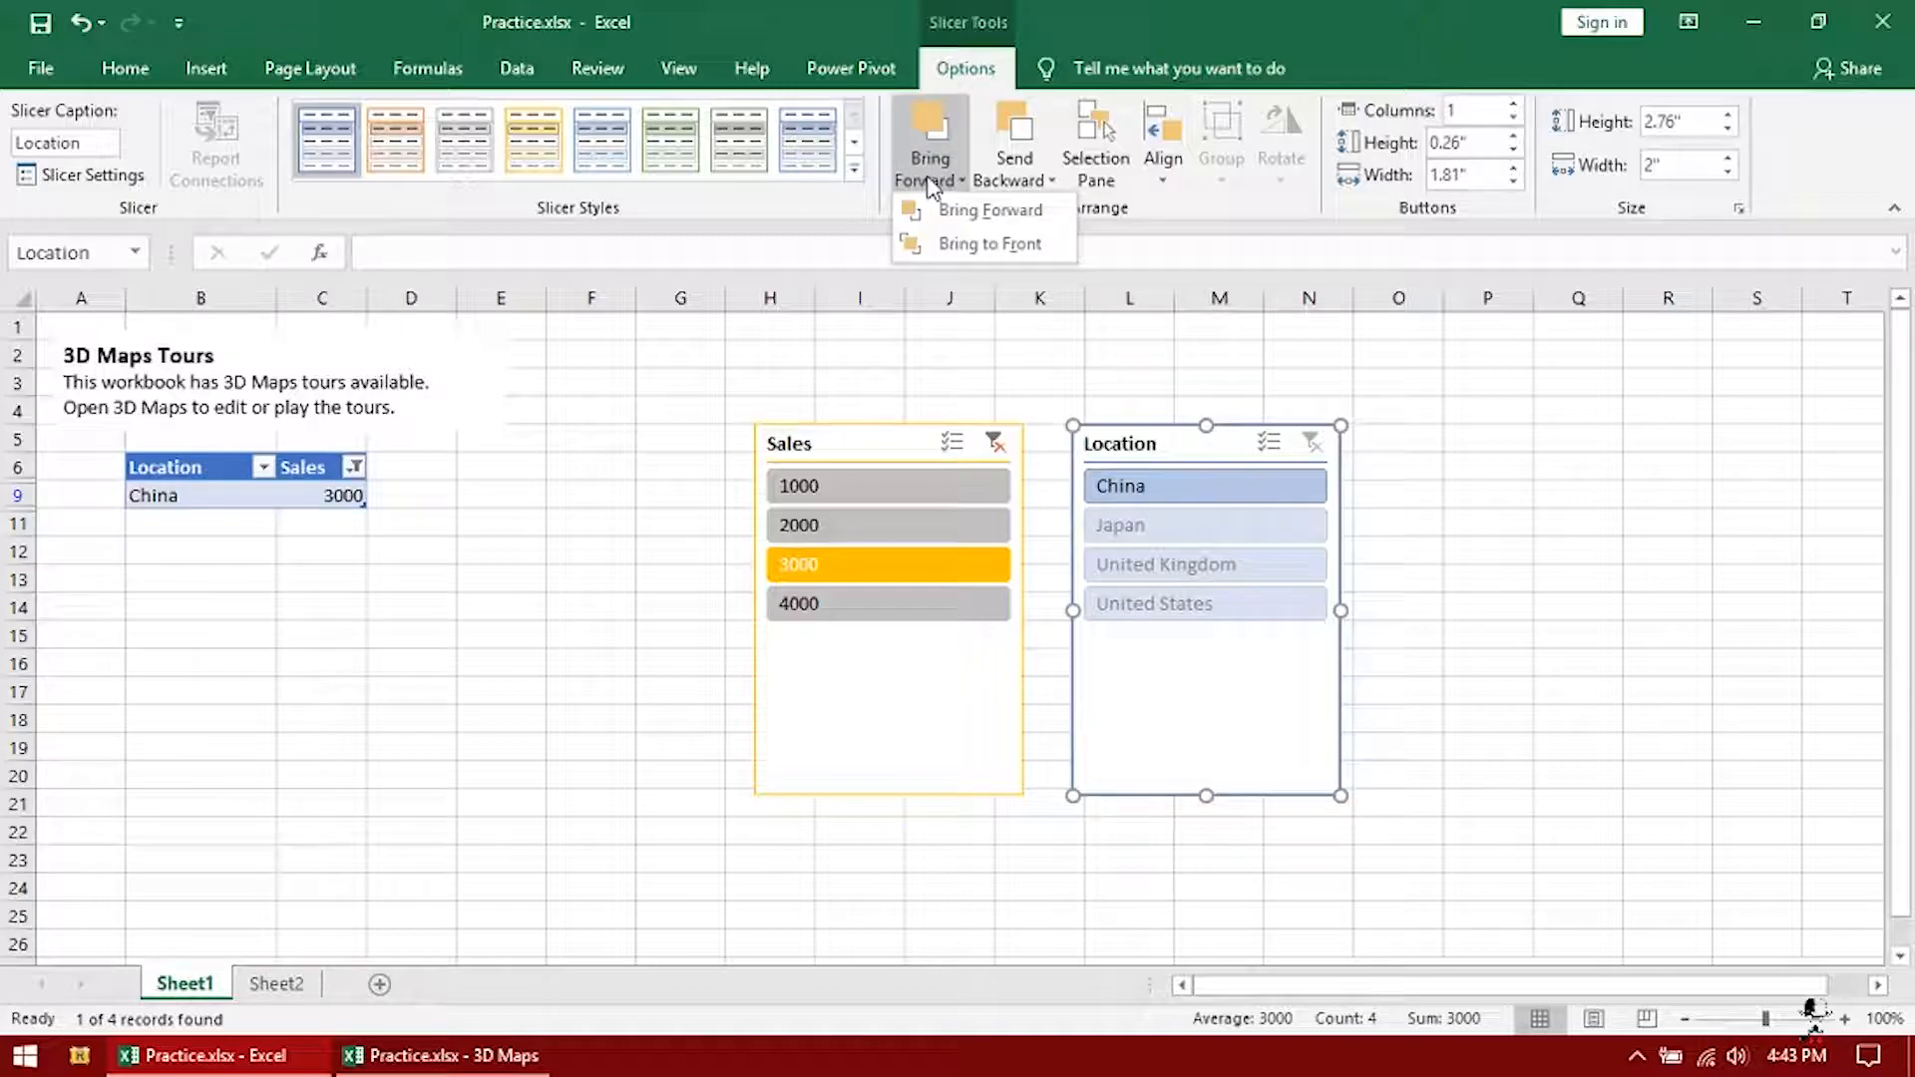
left_click(1015, 179)
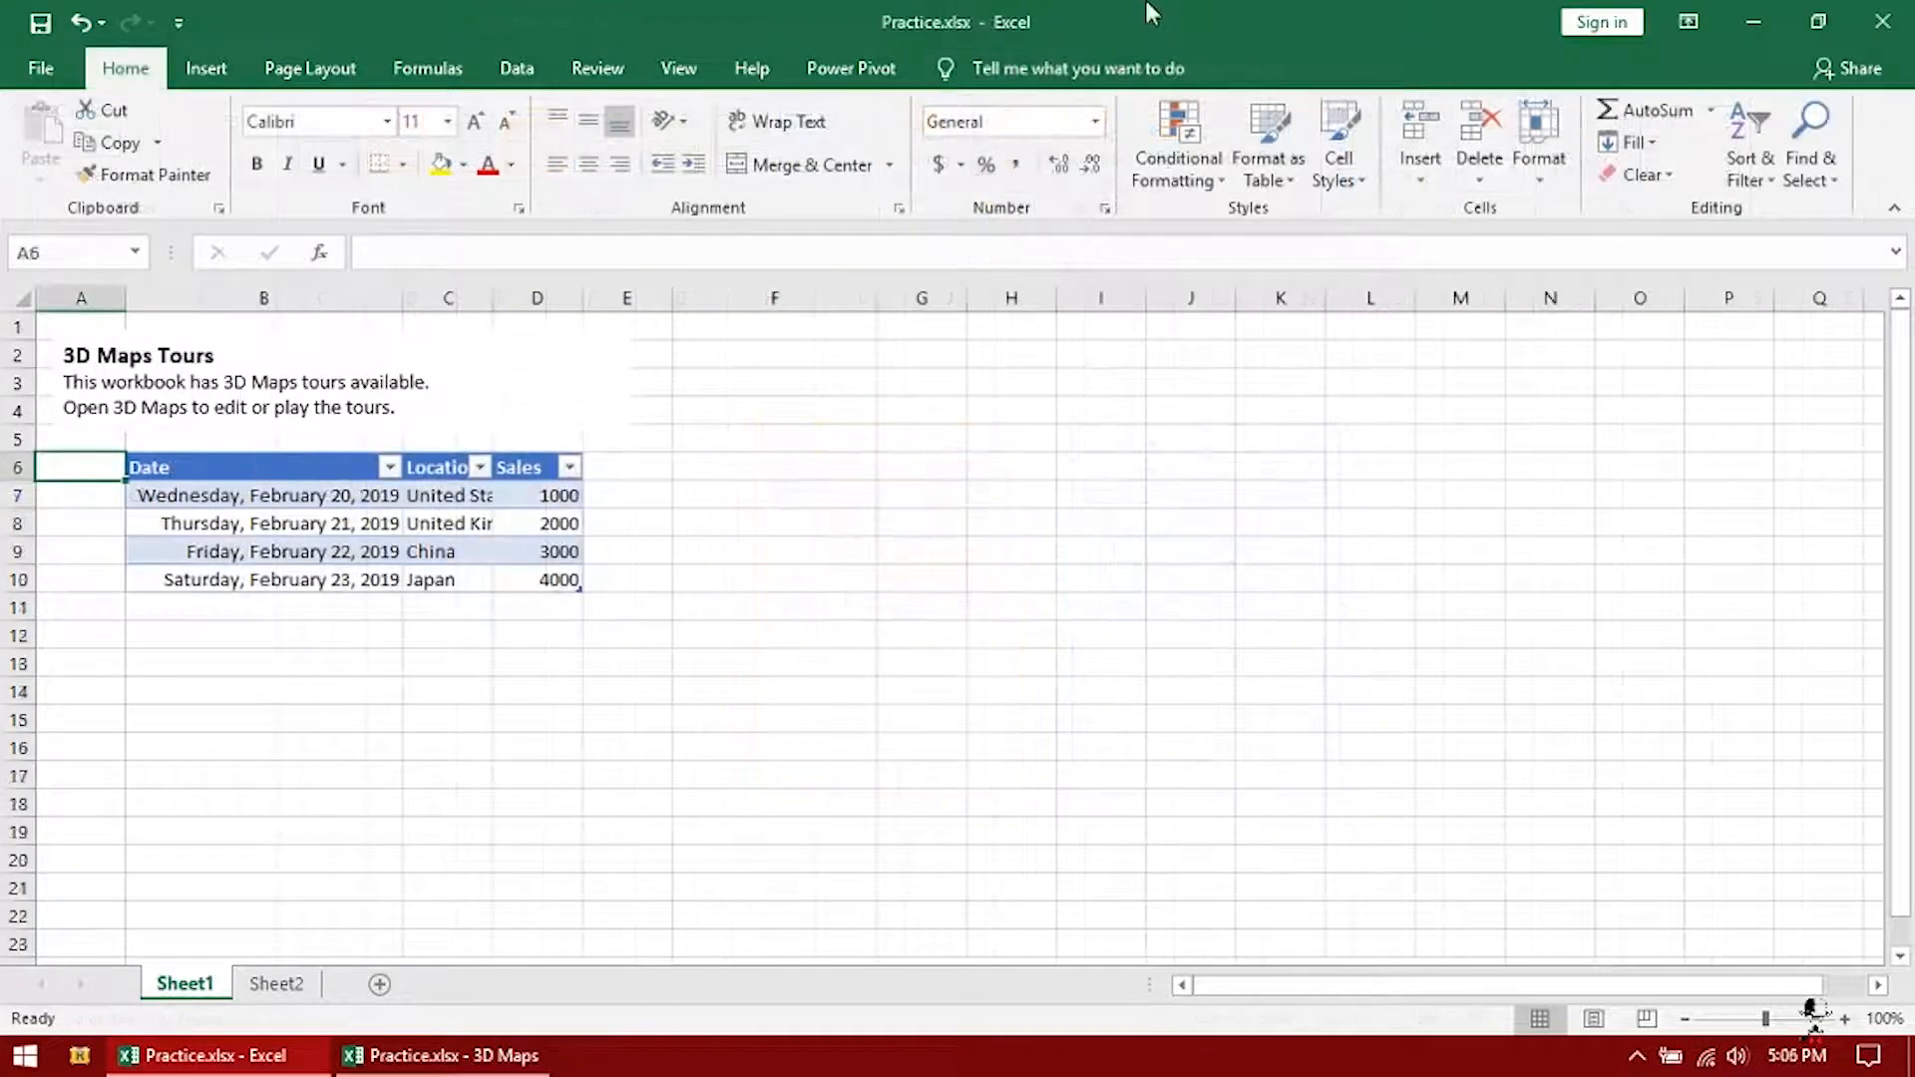
Copy the game names and months in A2:B9 of Sheet2 to Sheet1, starting at cell F6
left_click(203, 68)
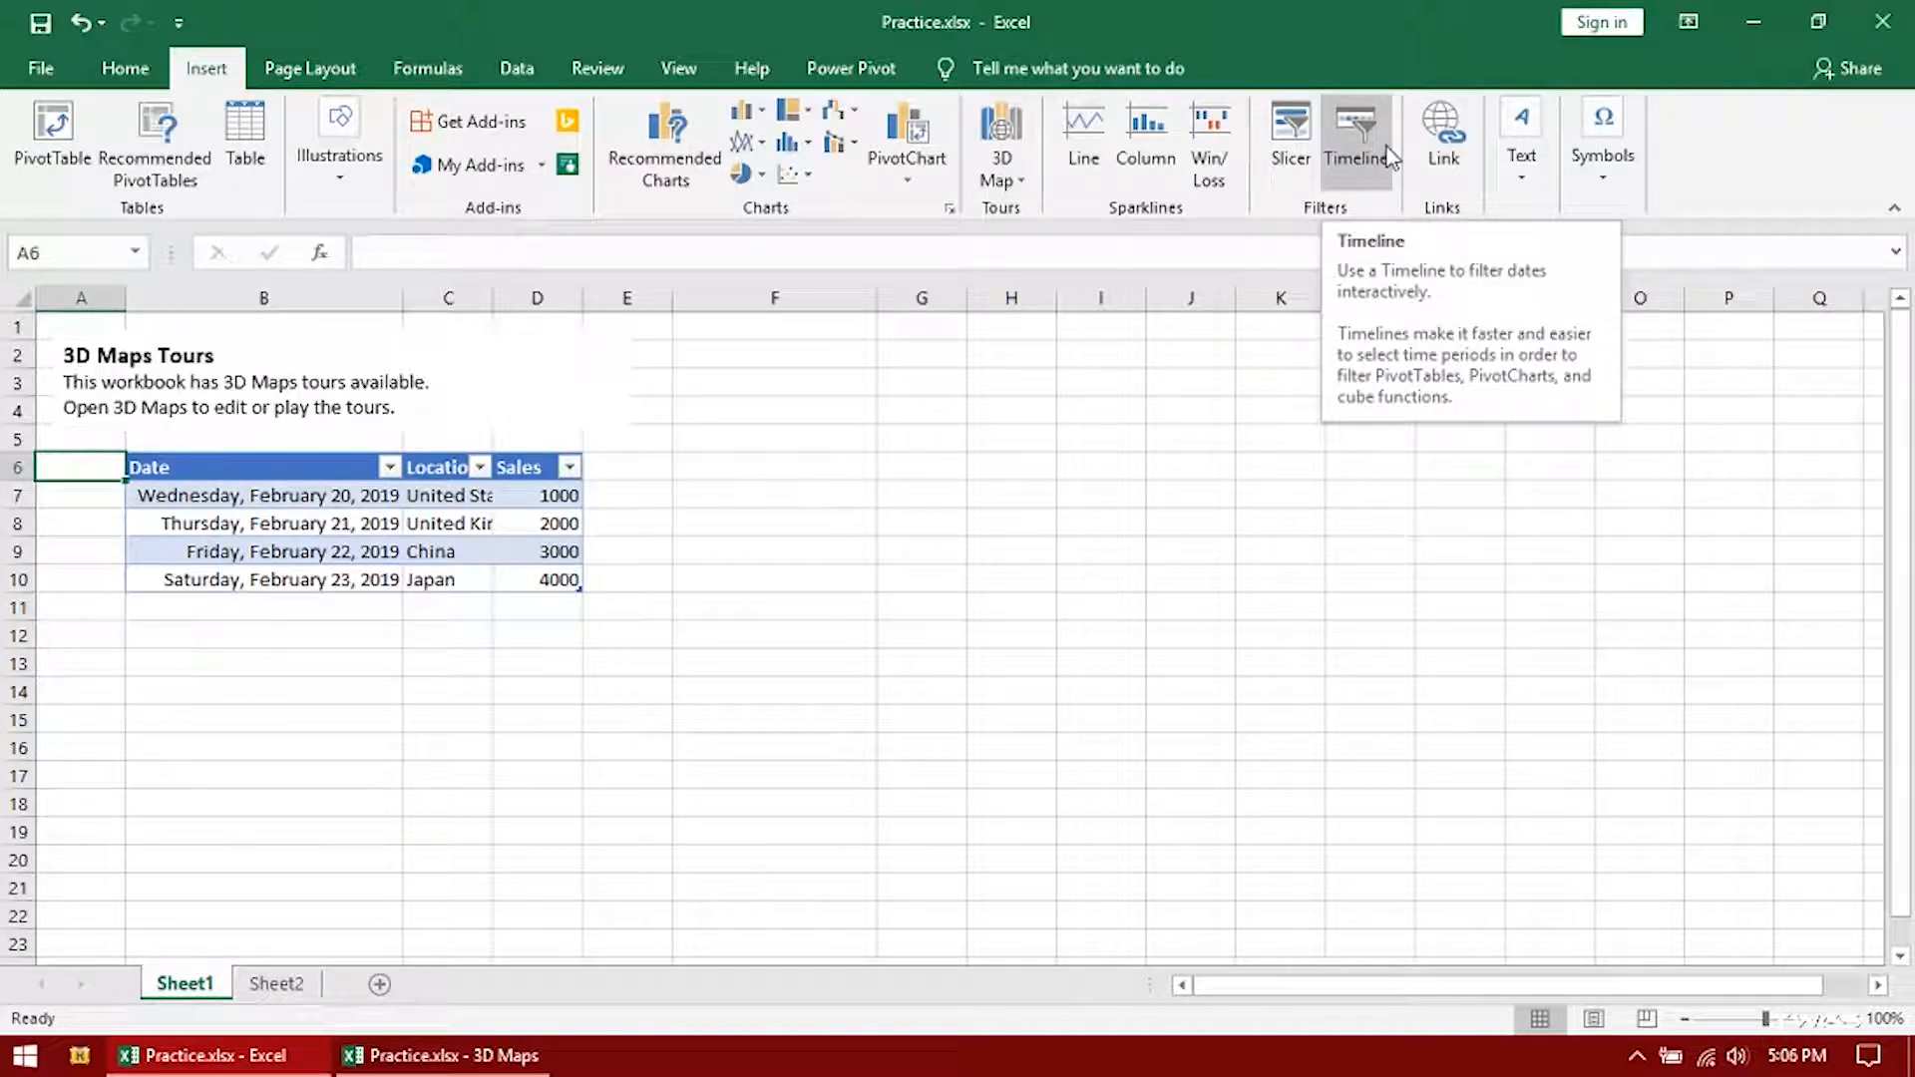
left_click(649, 461)
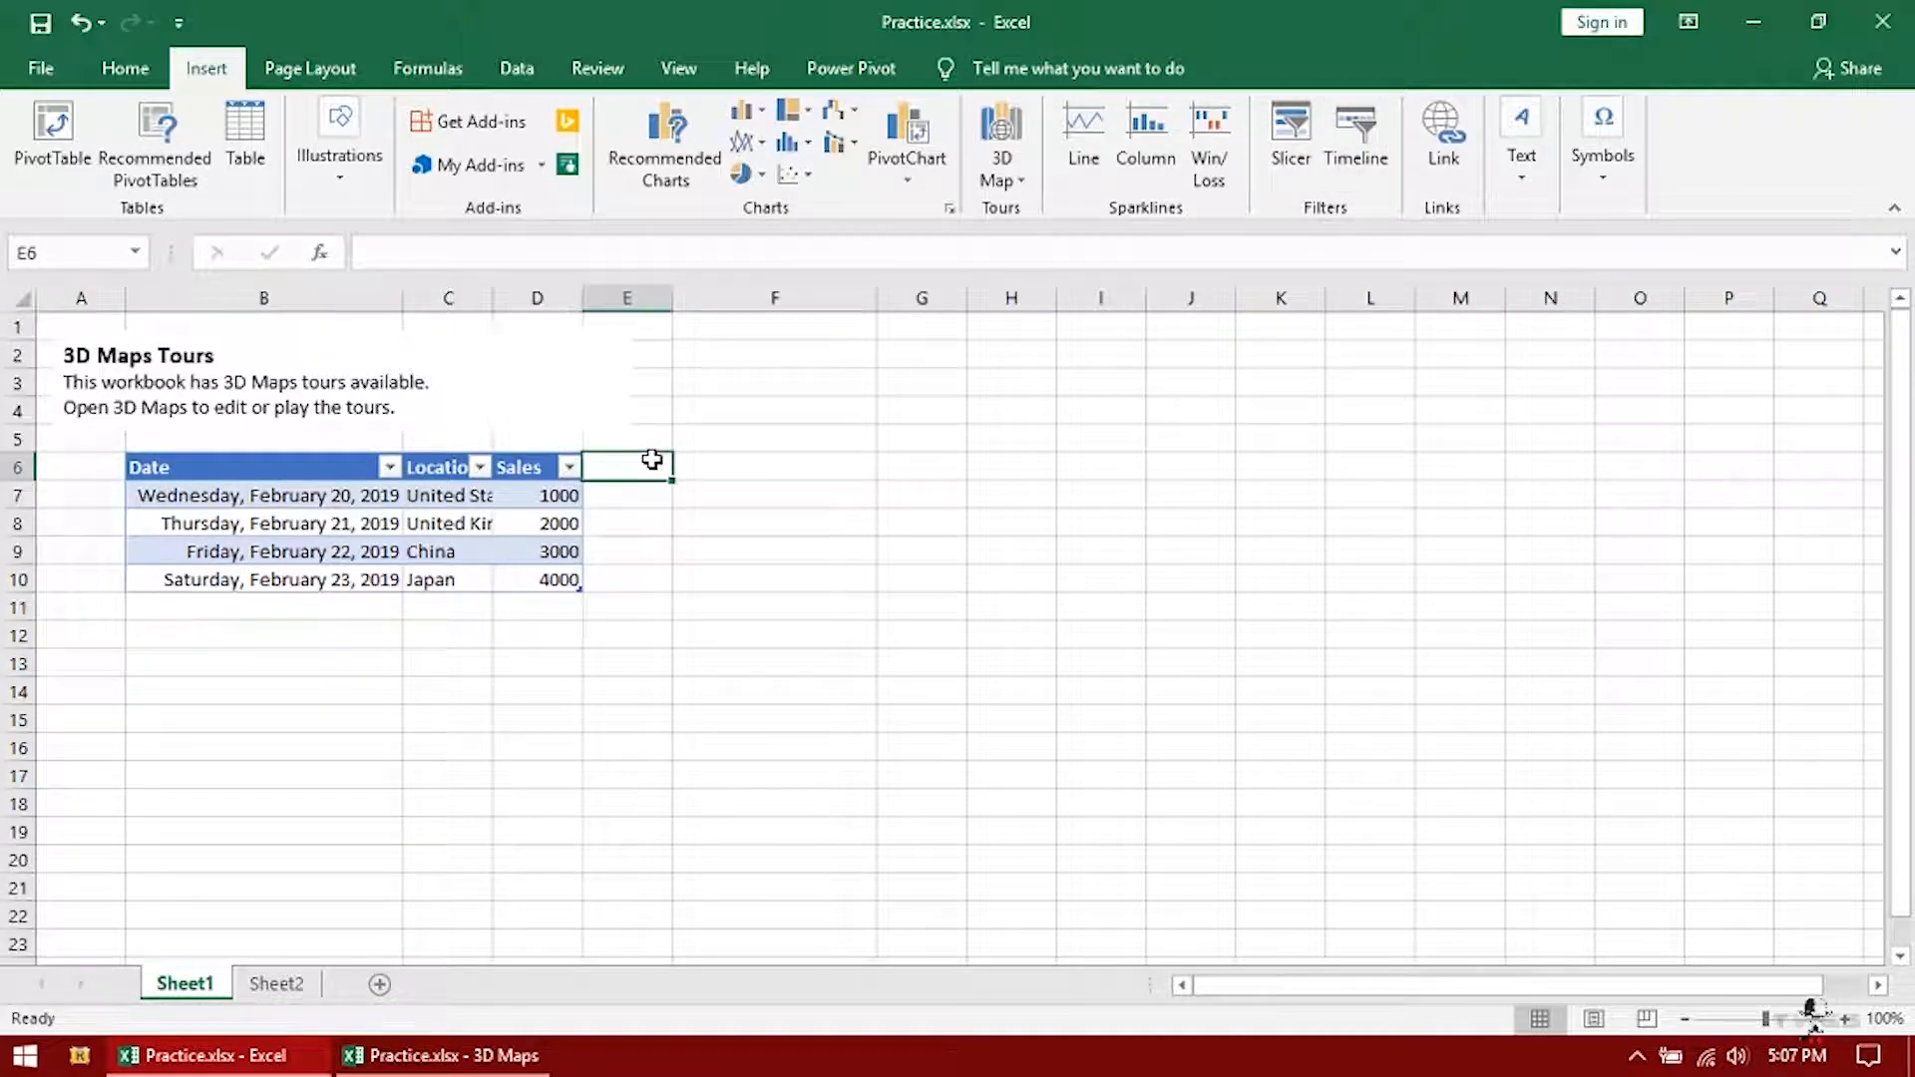
left_click(284, 985)
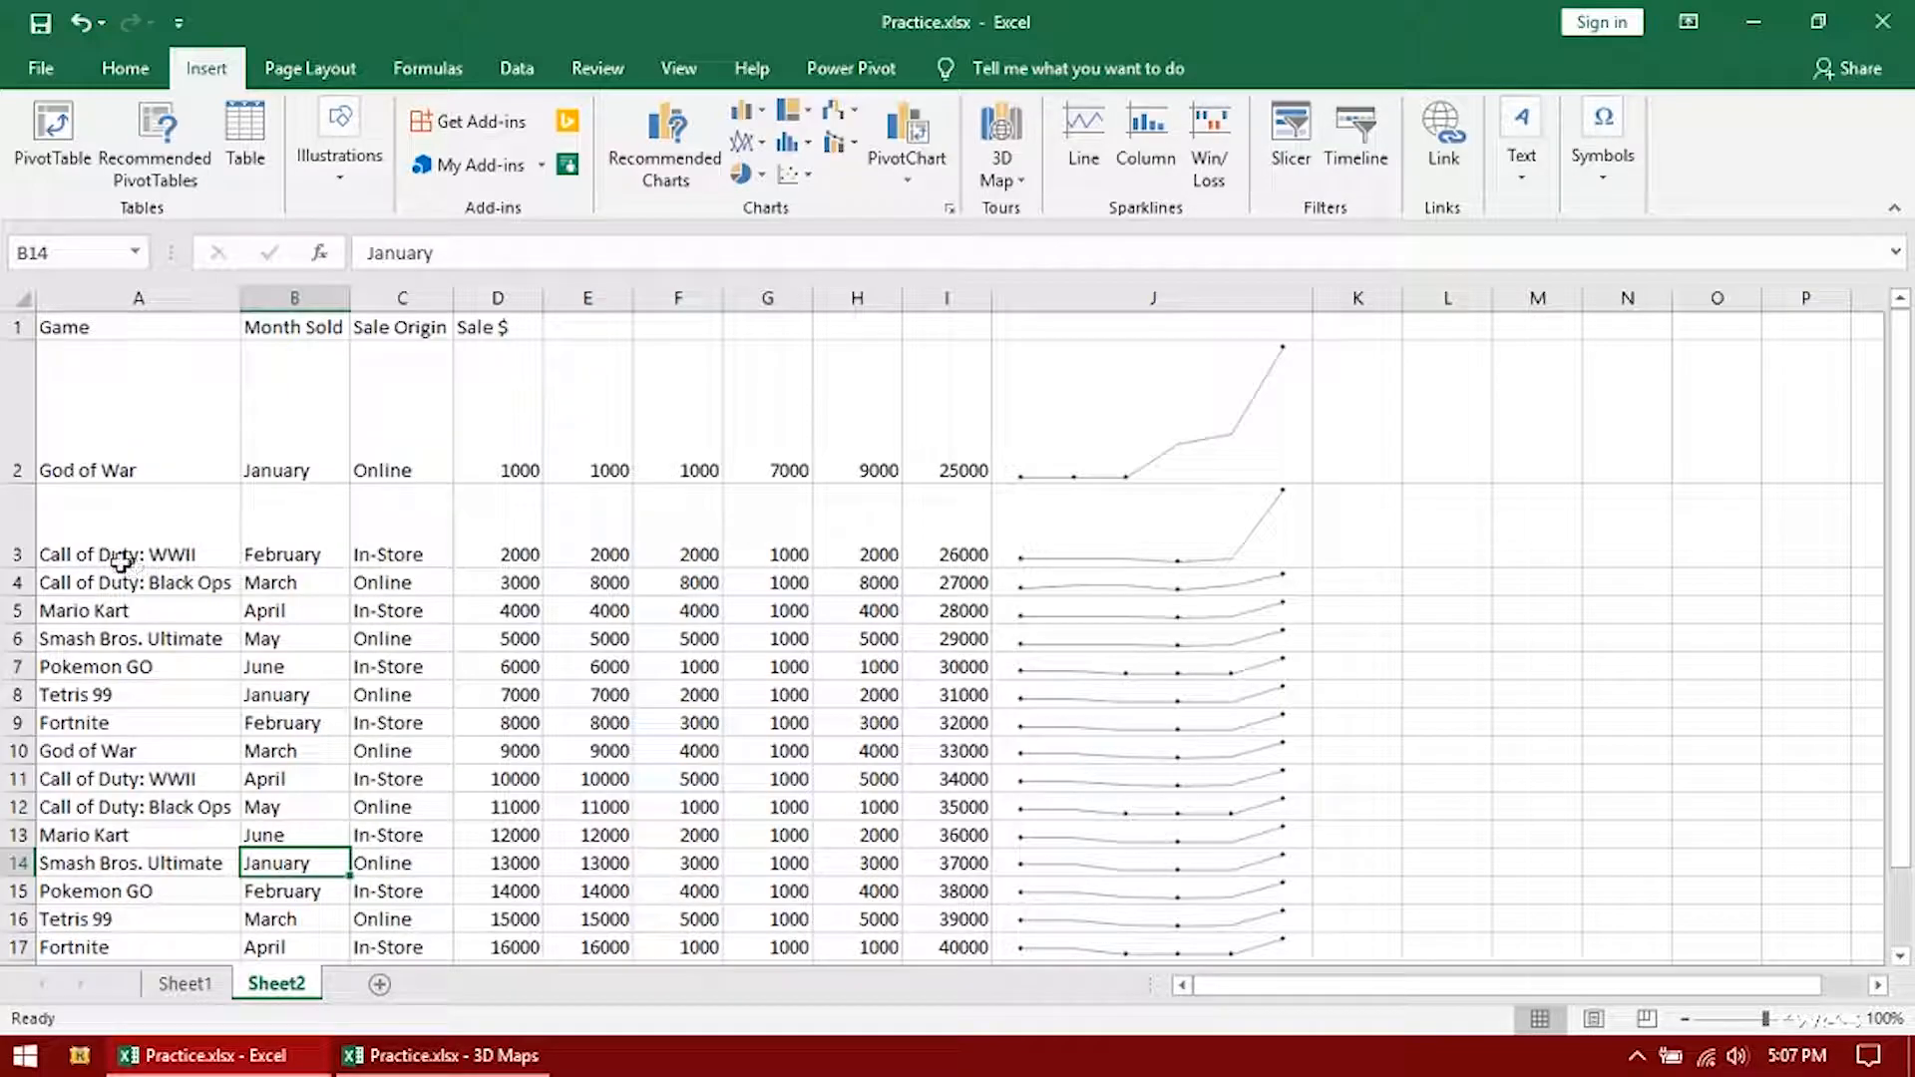
left_click(167, 468)
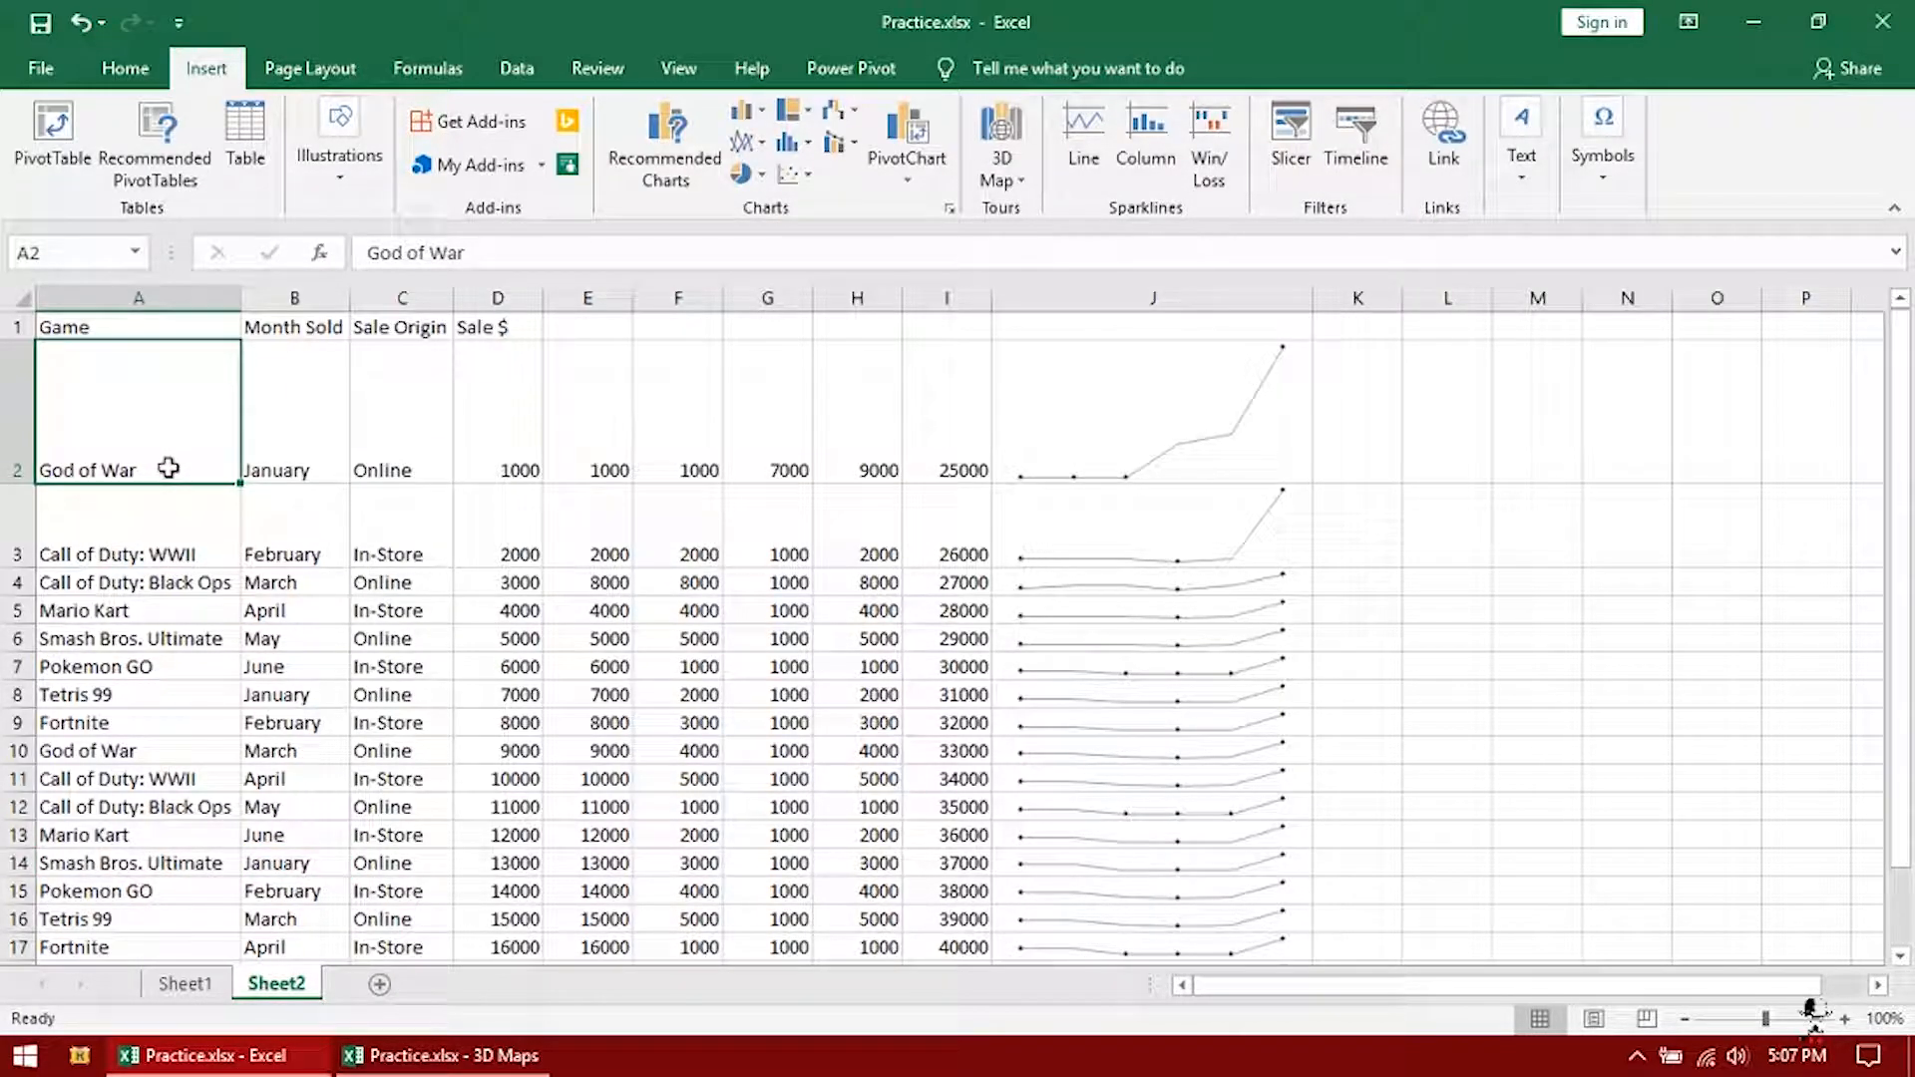
left_click_drag(166, 468, 272, 470)
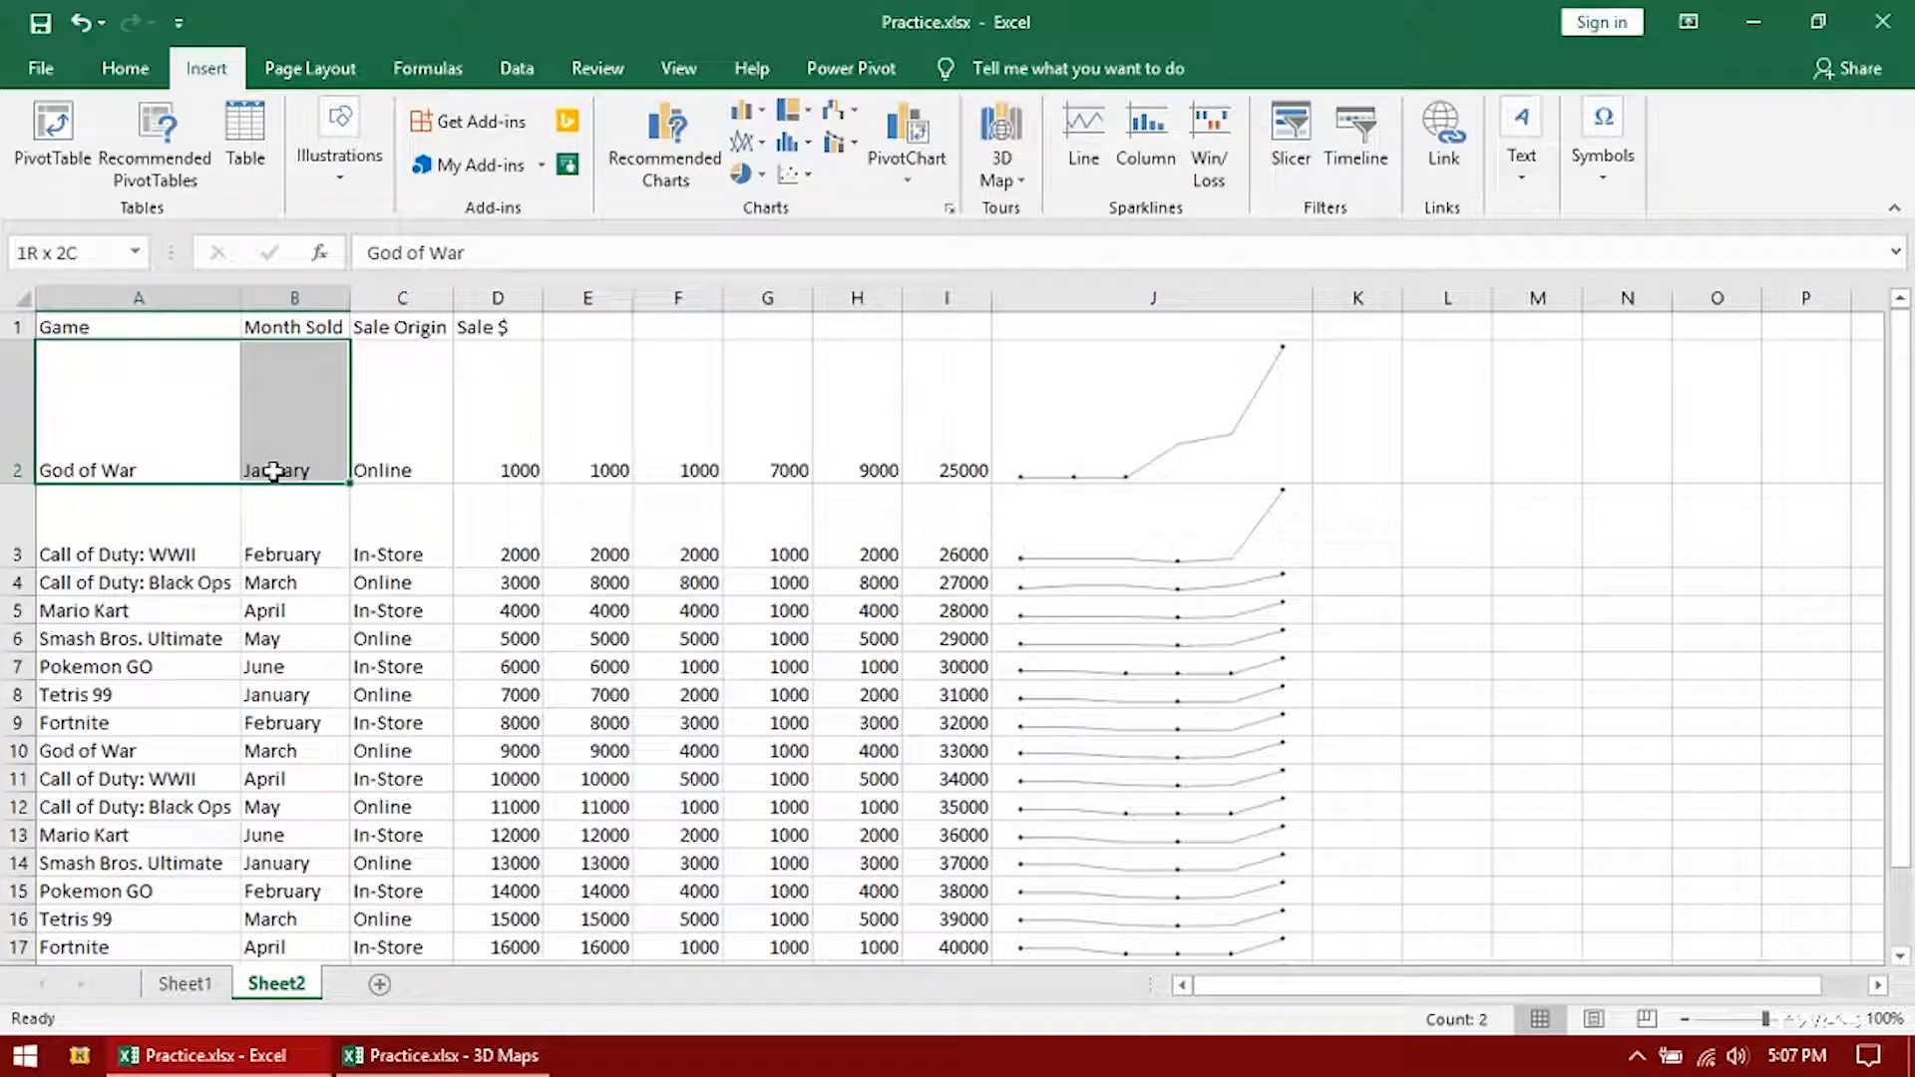
left_click_drag(276, 471, 271, 726)
key("ctrl+c")
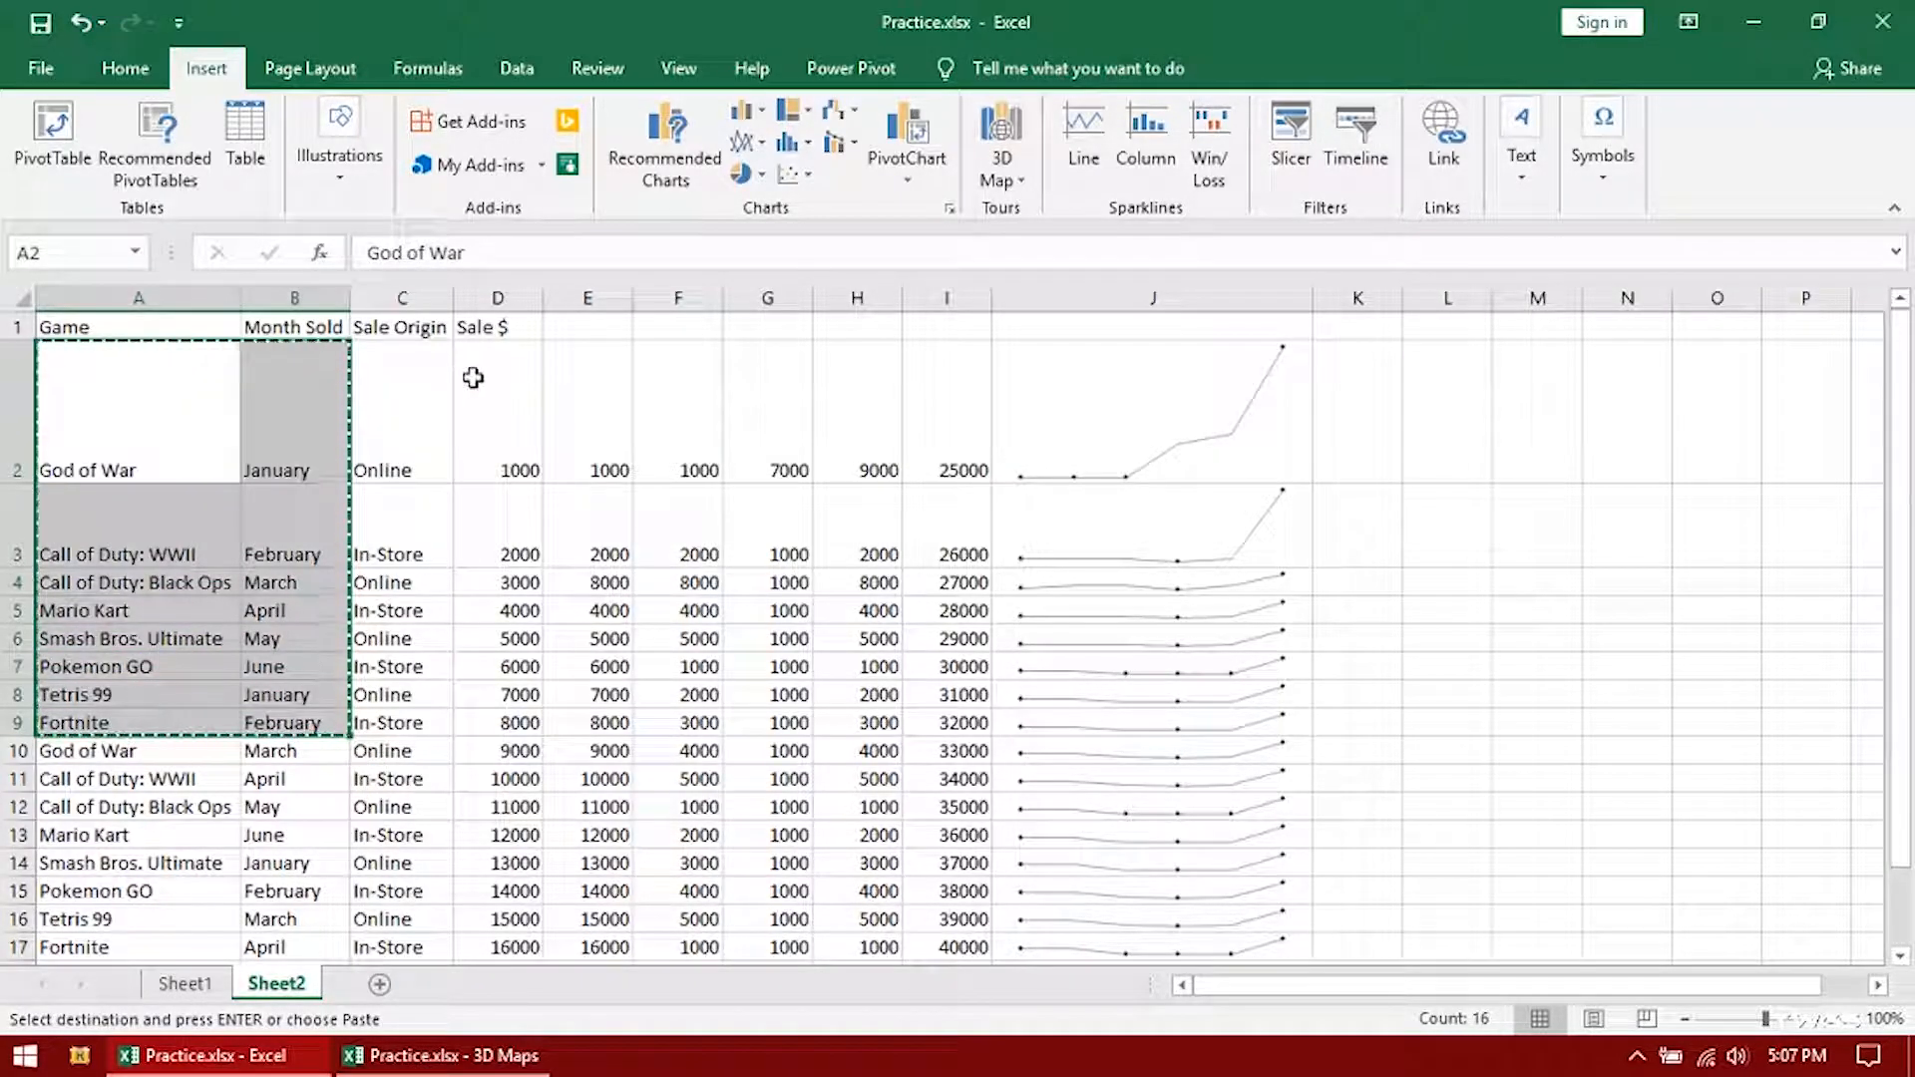
left_click(185, 984)
left_click(823, 477)
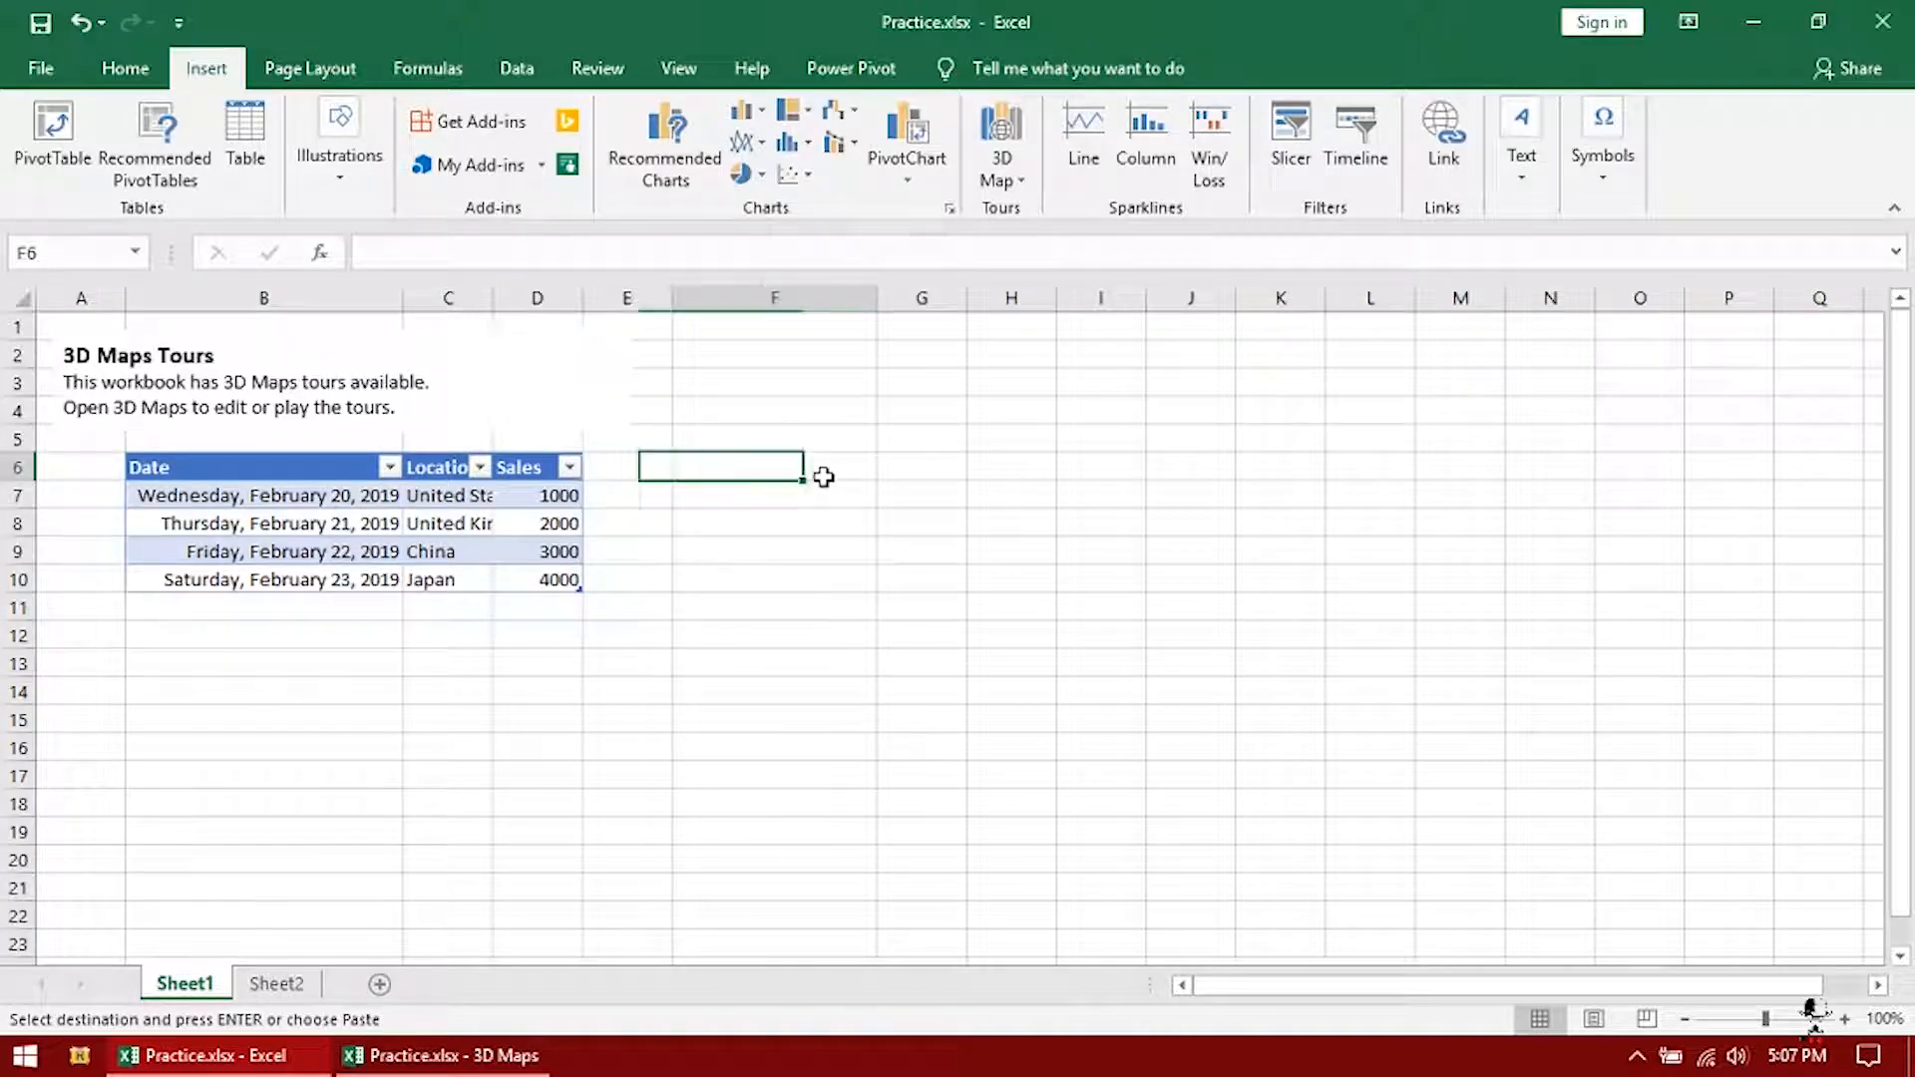
key("ctrl+v")
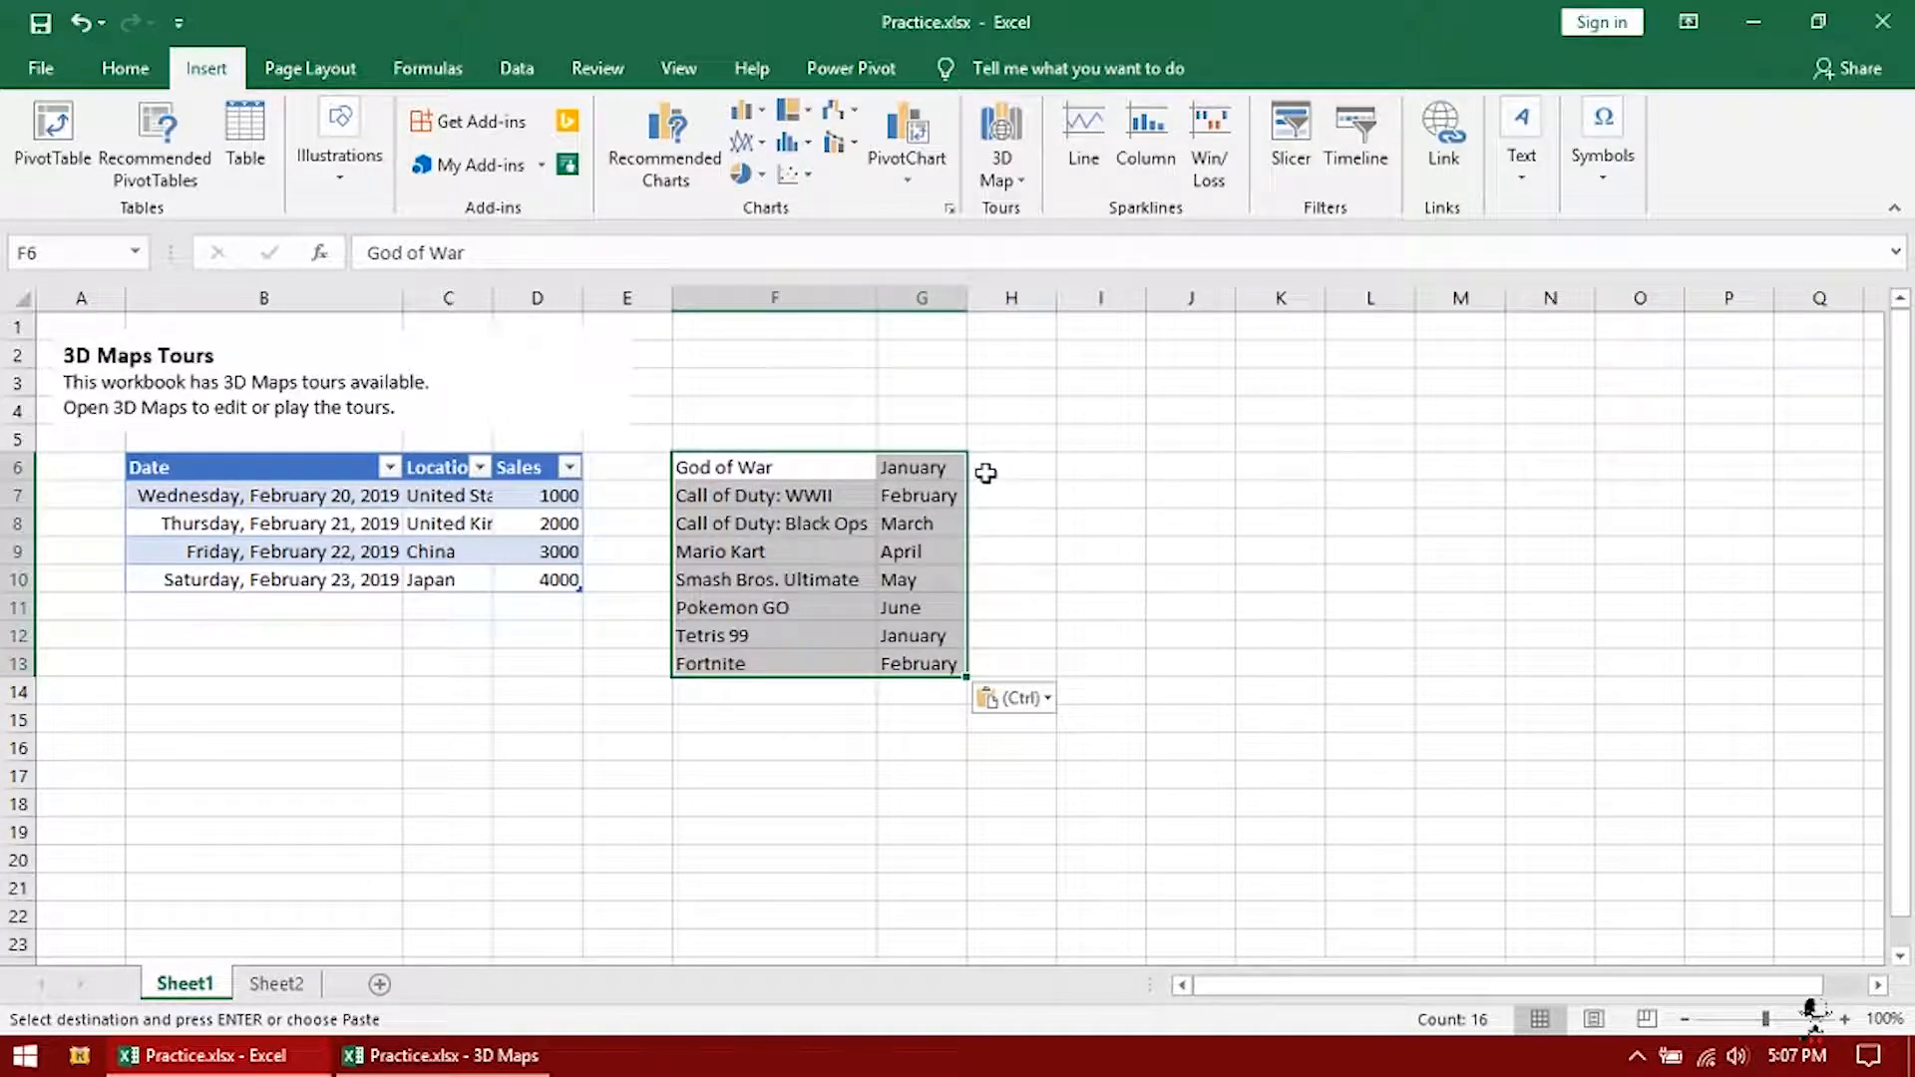
Enter the ratings 5, 5, 3, 5, 5, 4, 5 and 4 beside the months in H6:H13
left_click(991, 468)
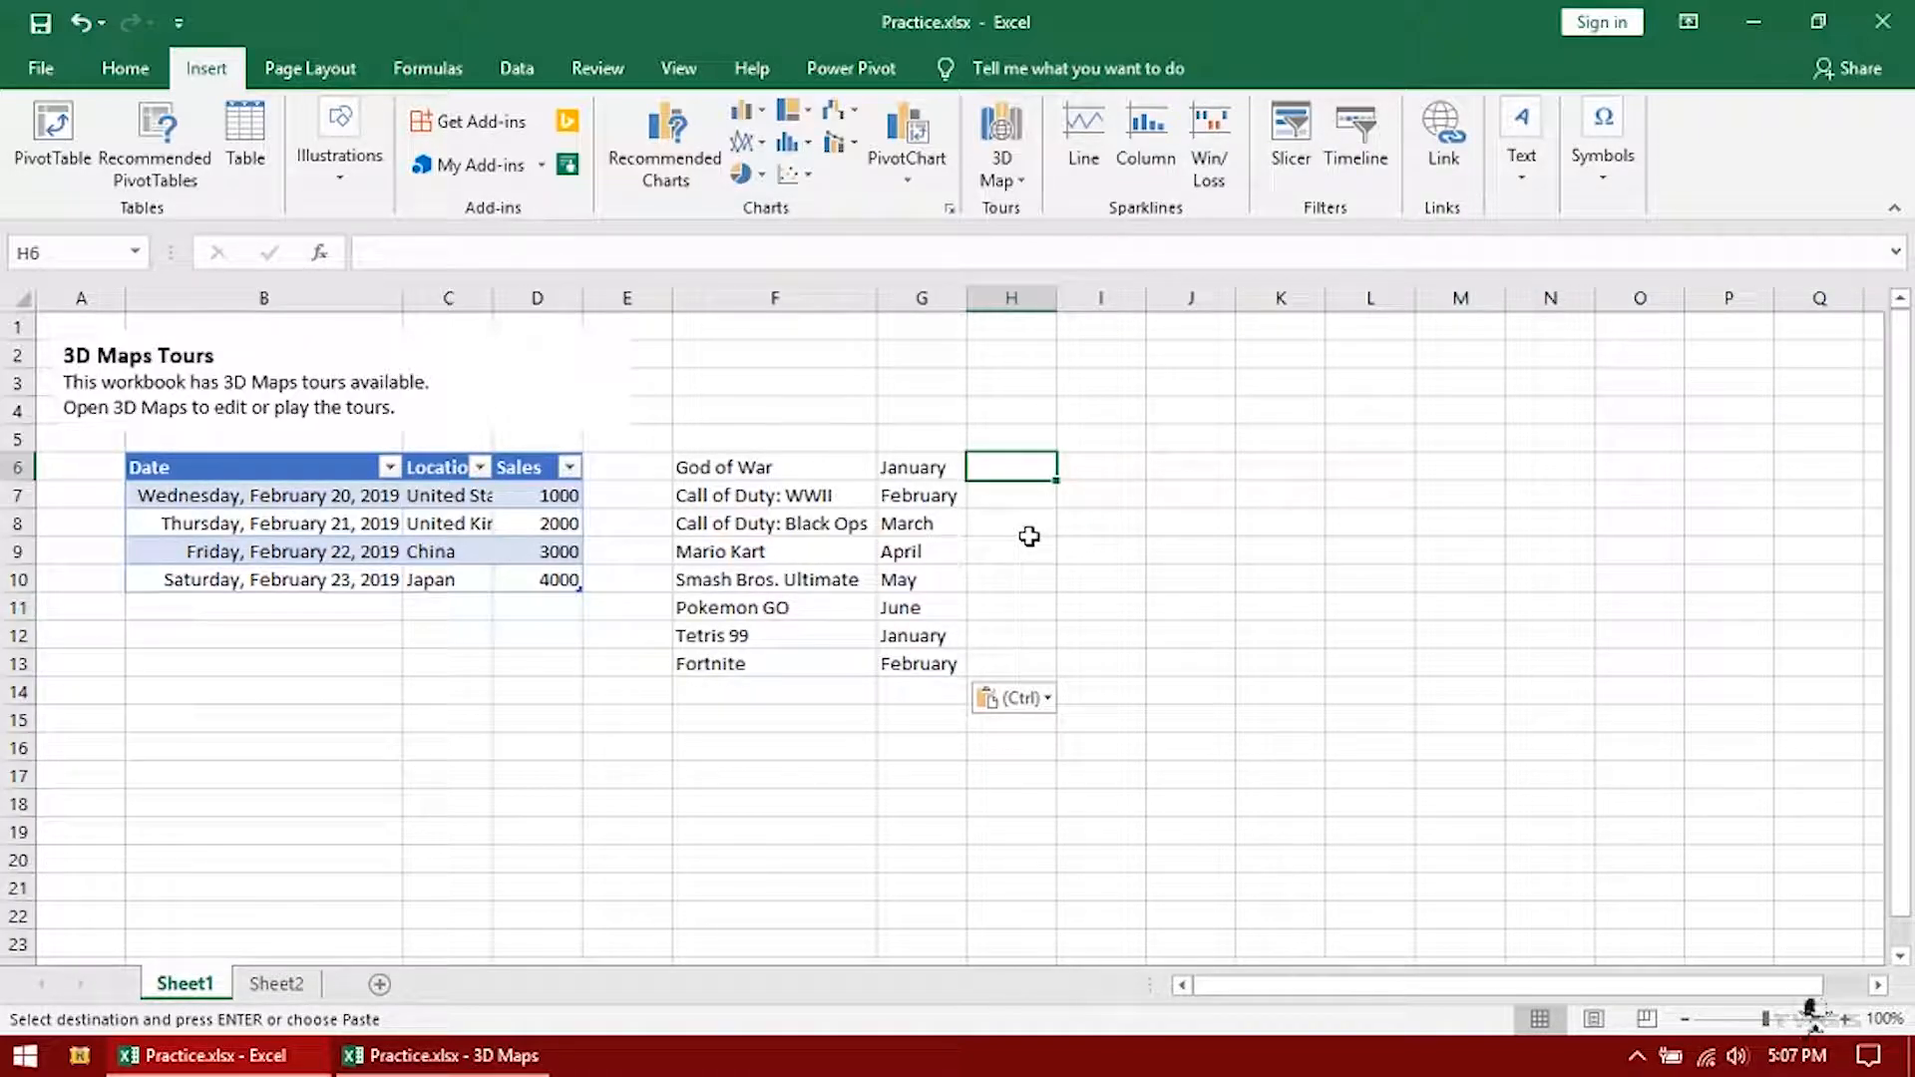
type("5")
key("Return")
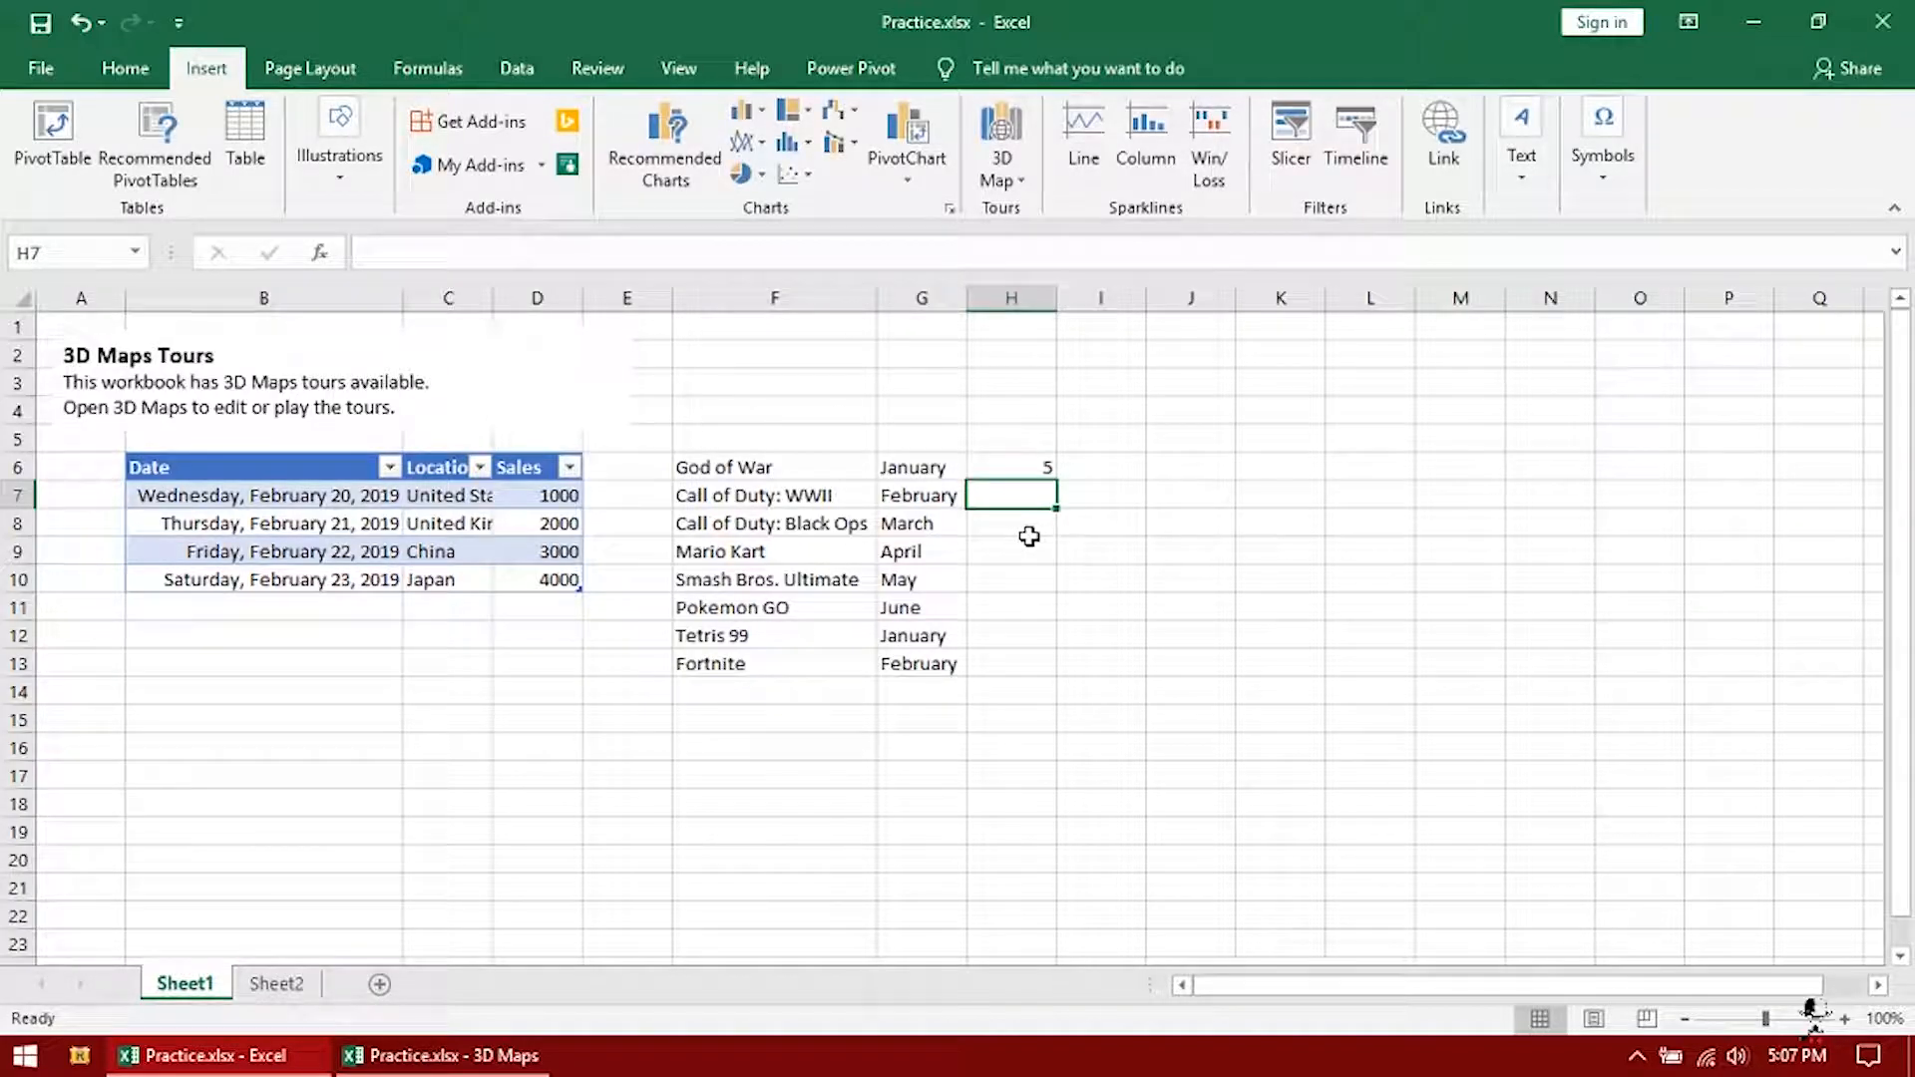
type("5")
key("Return")
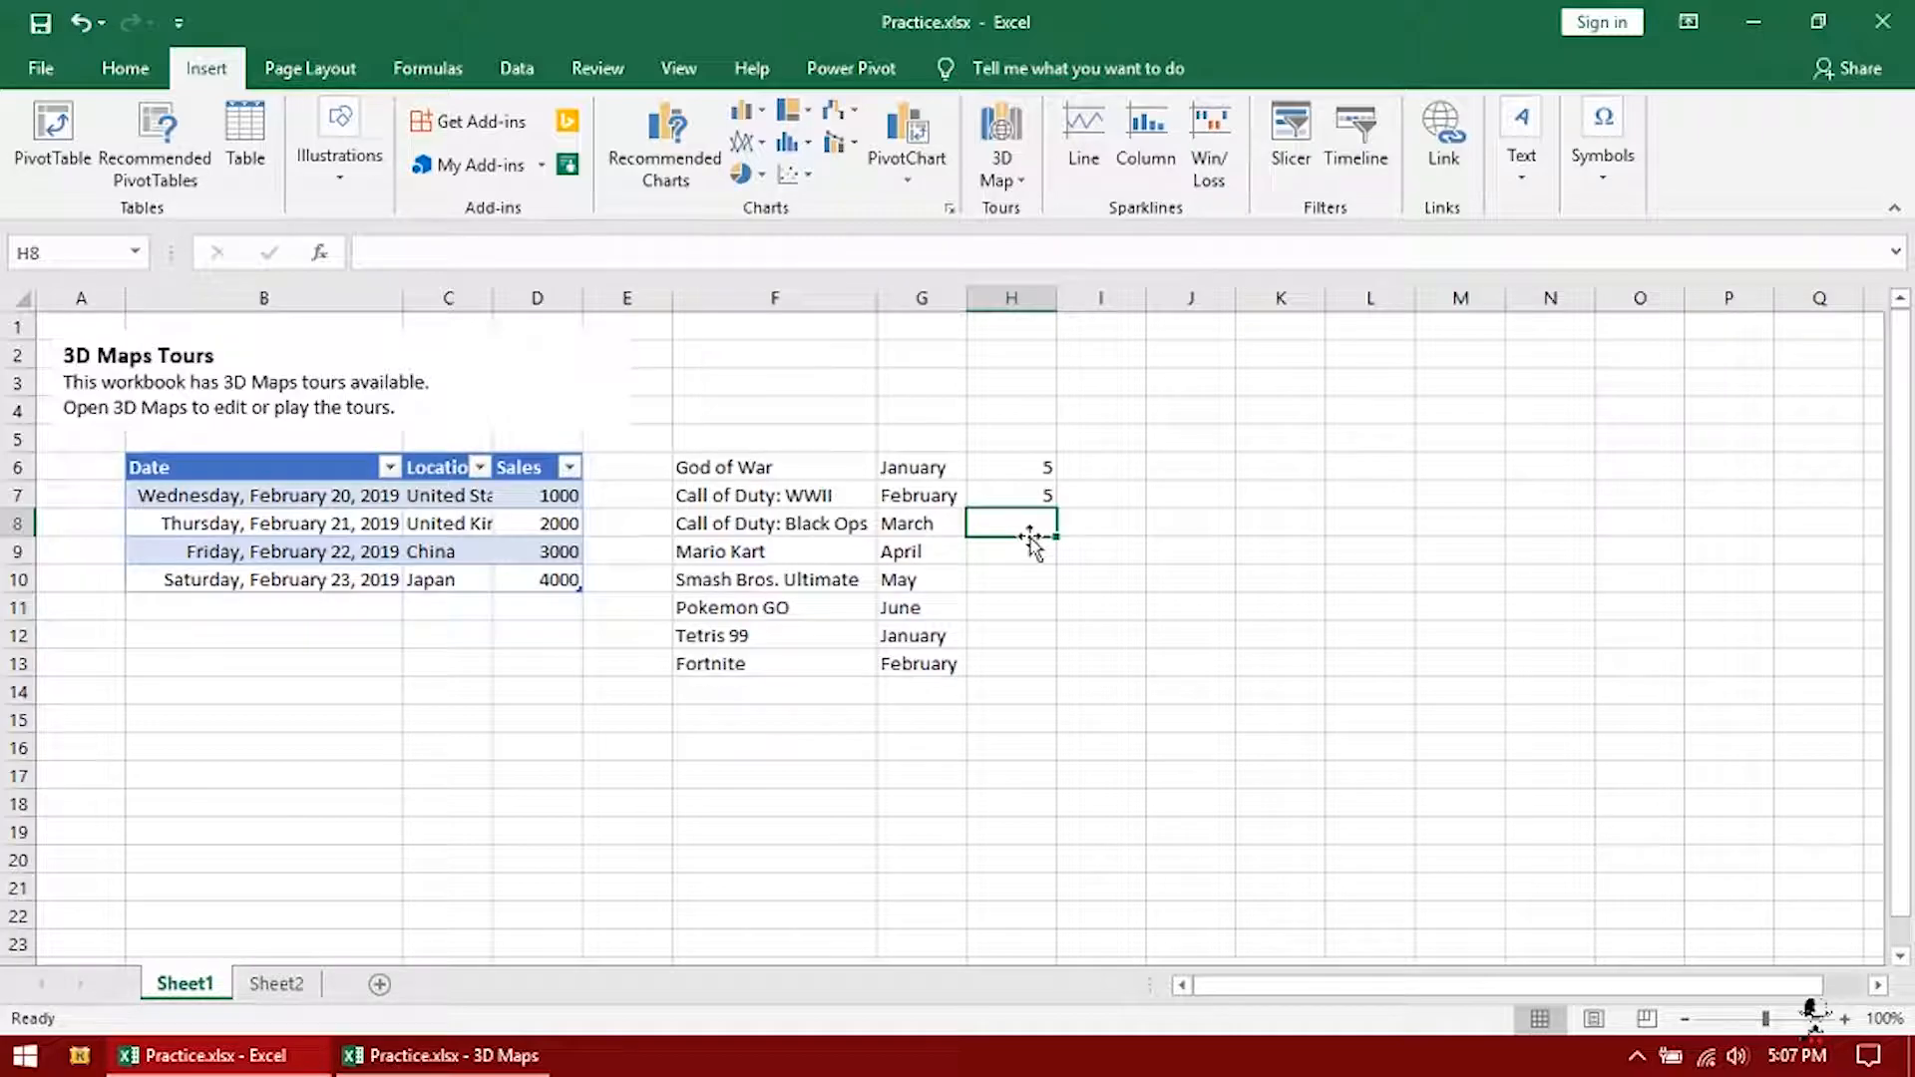
type("3")
key("Return")
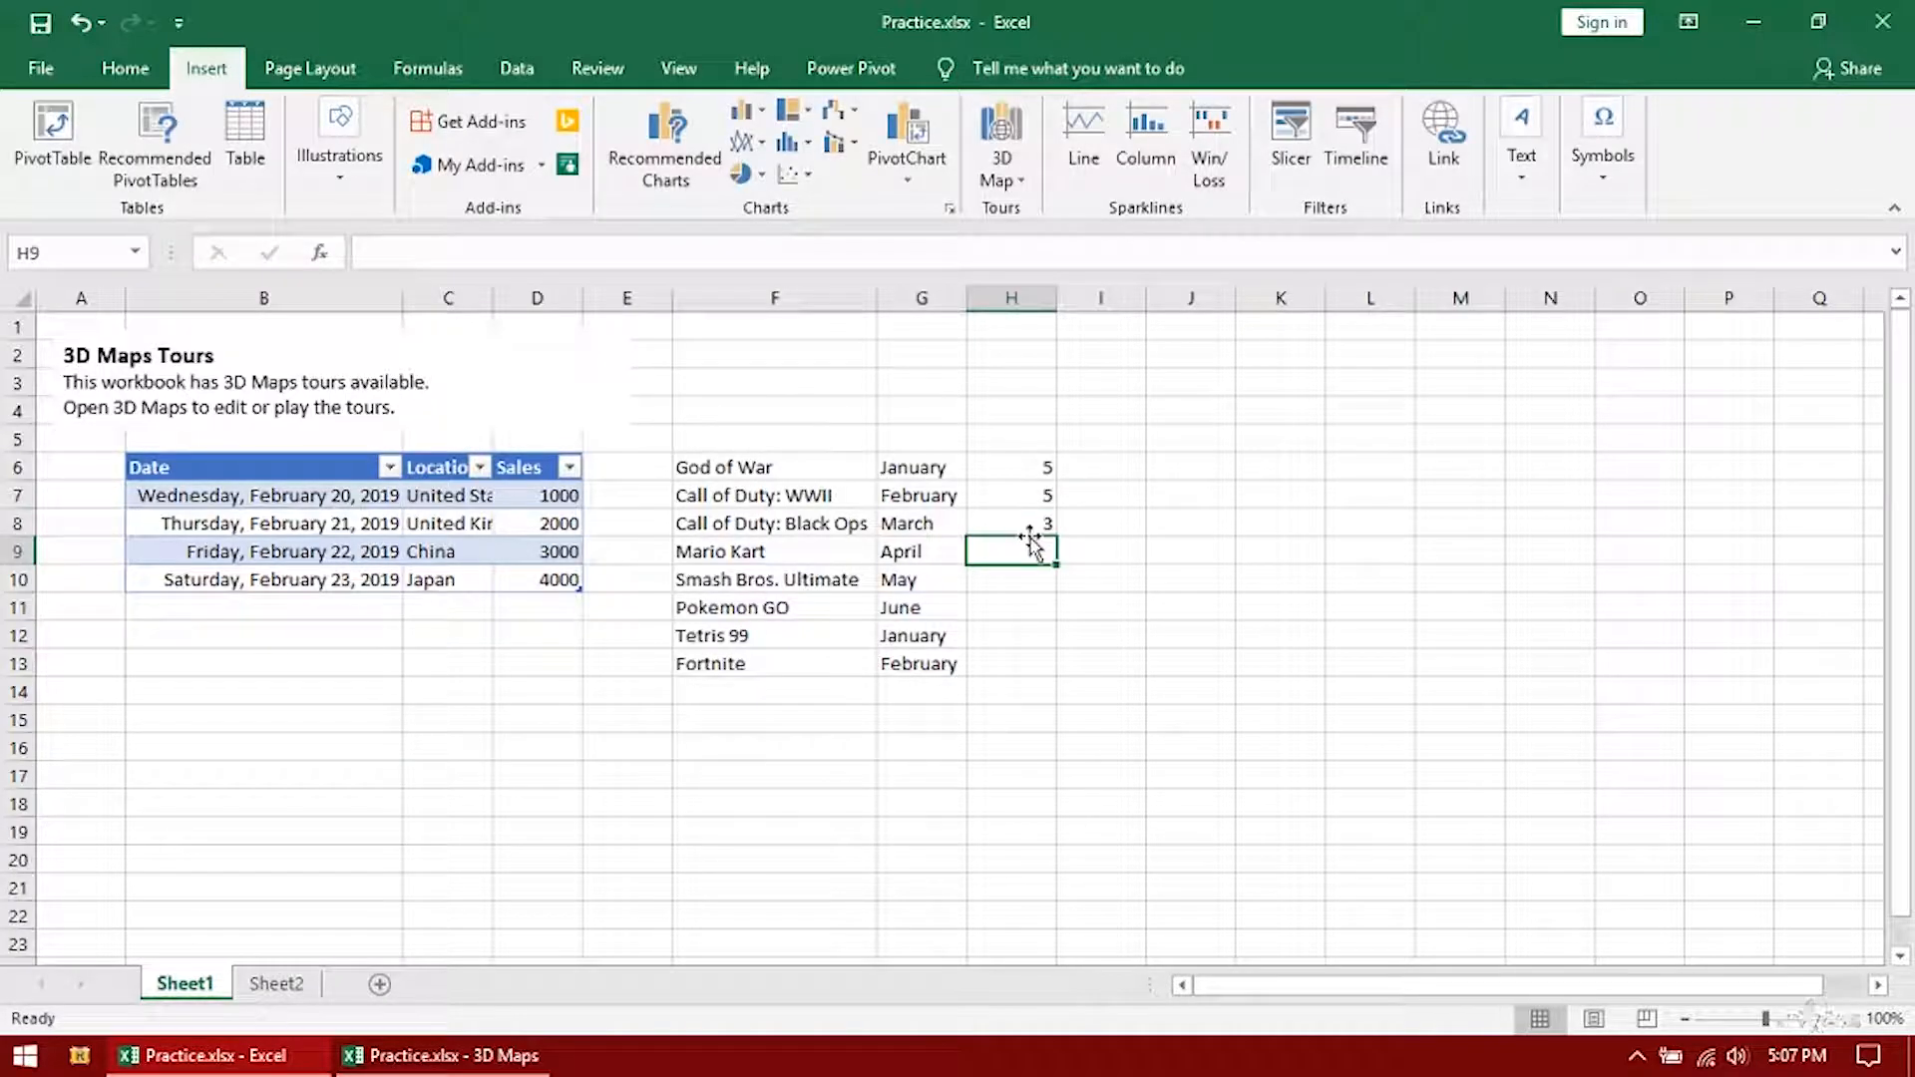
type("5")
key("Return")
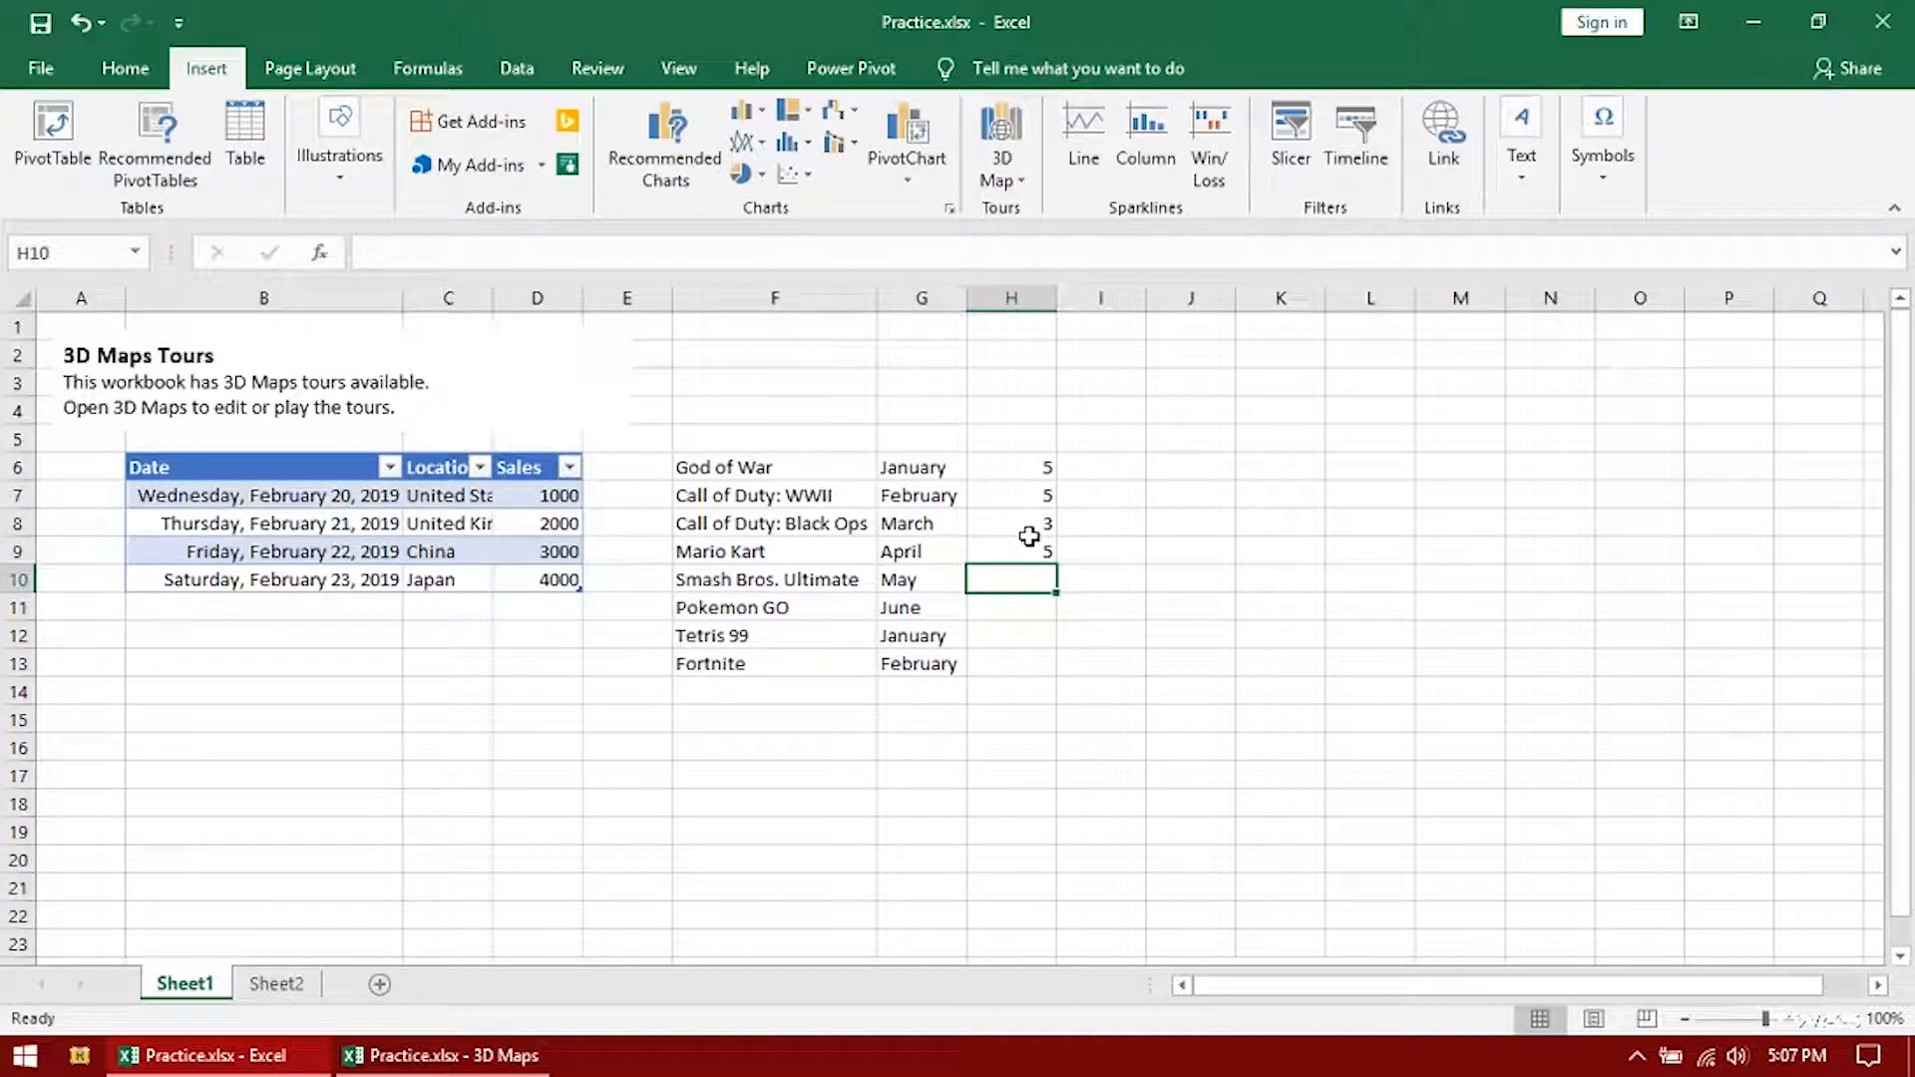
type("5")
key("Return")
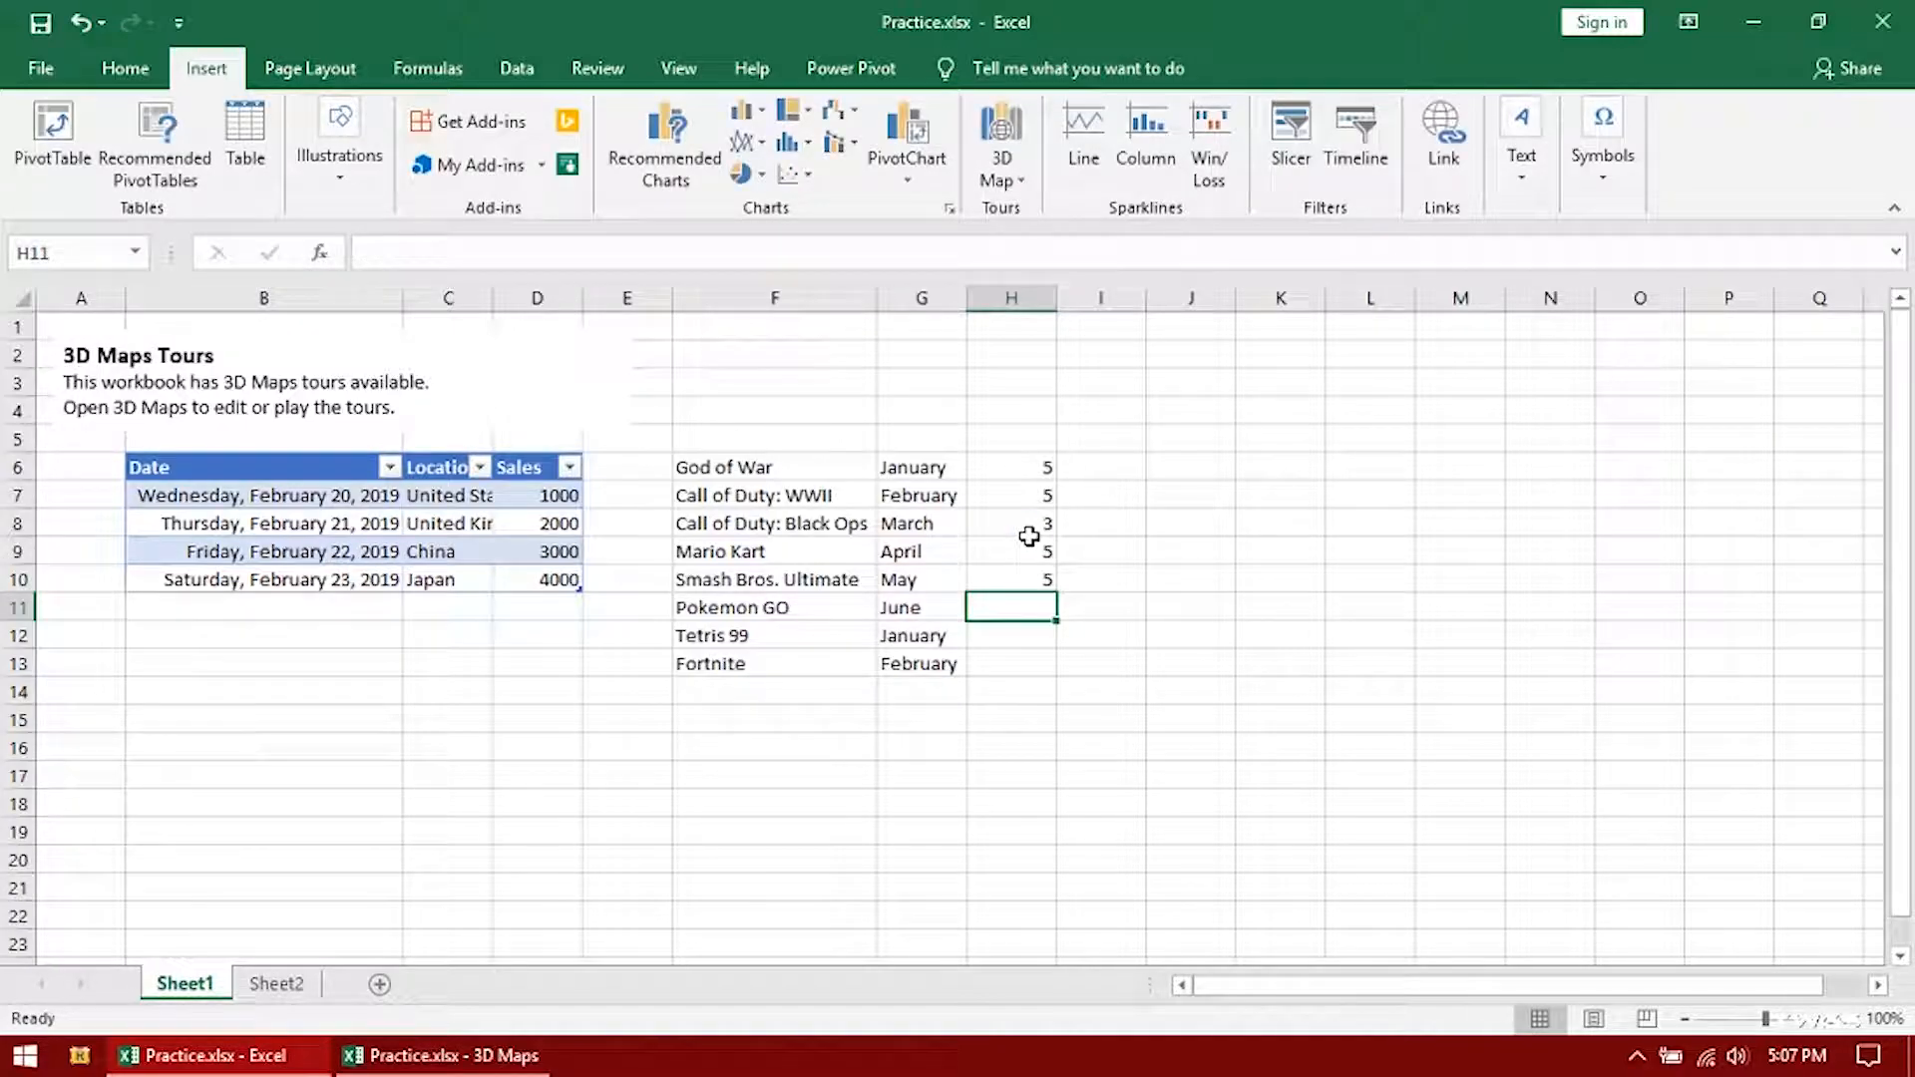
type("4")
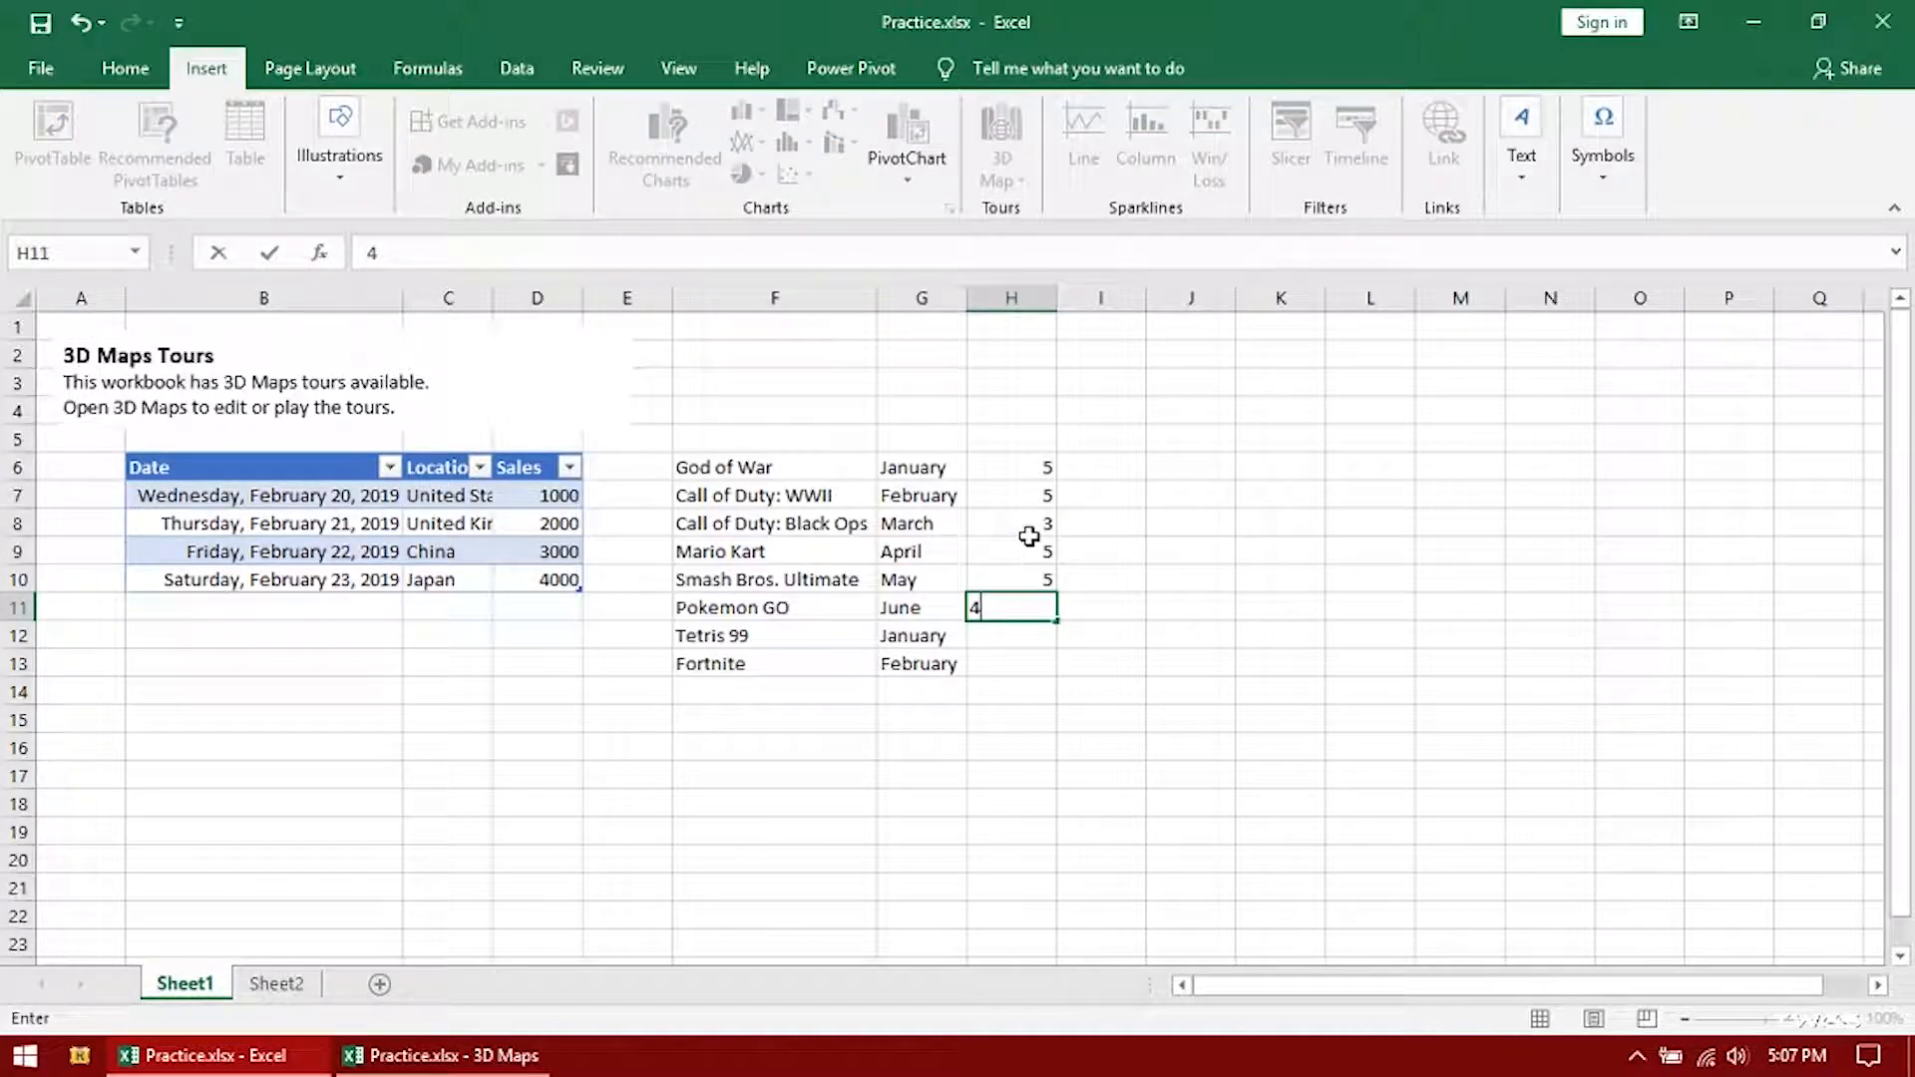
key("Return")
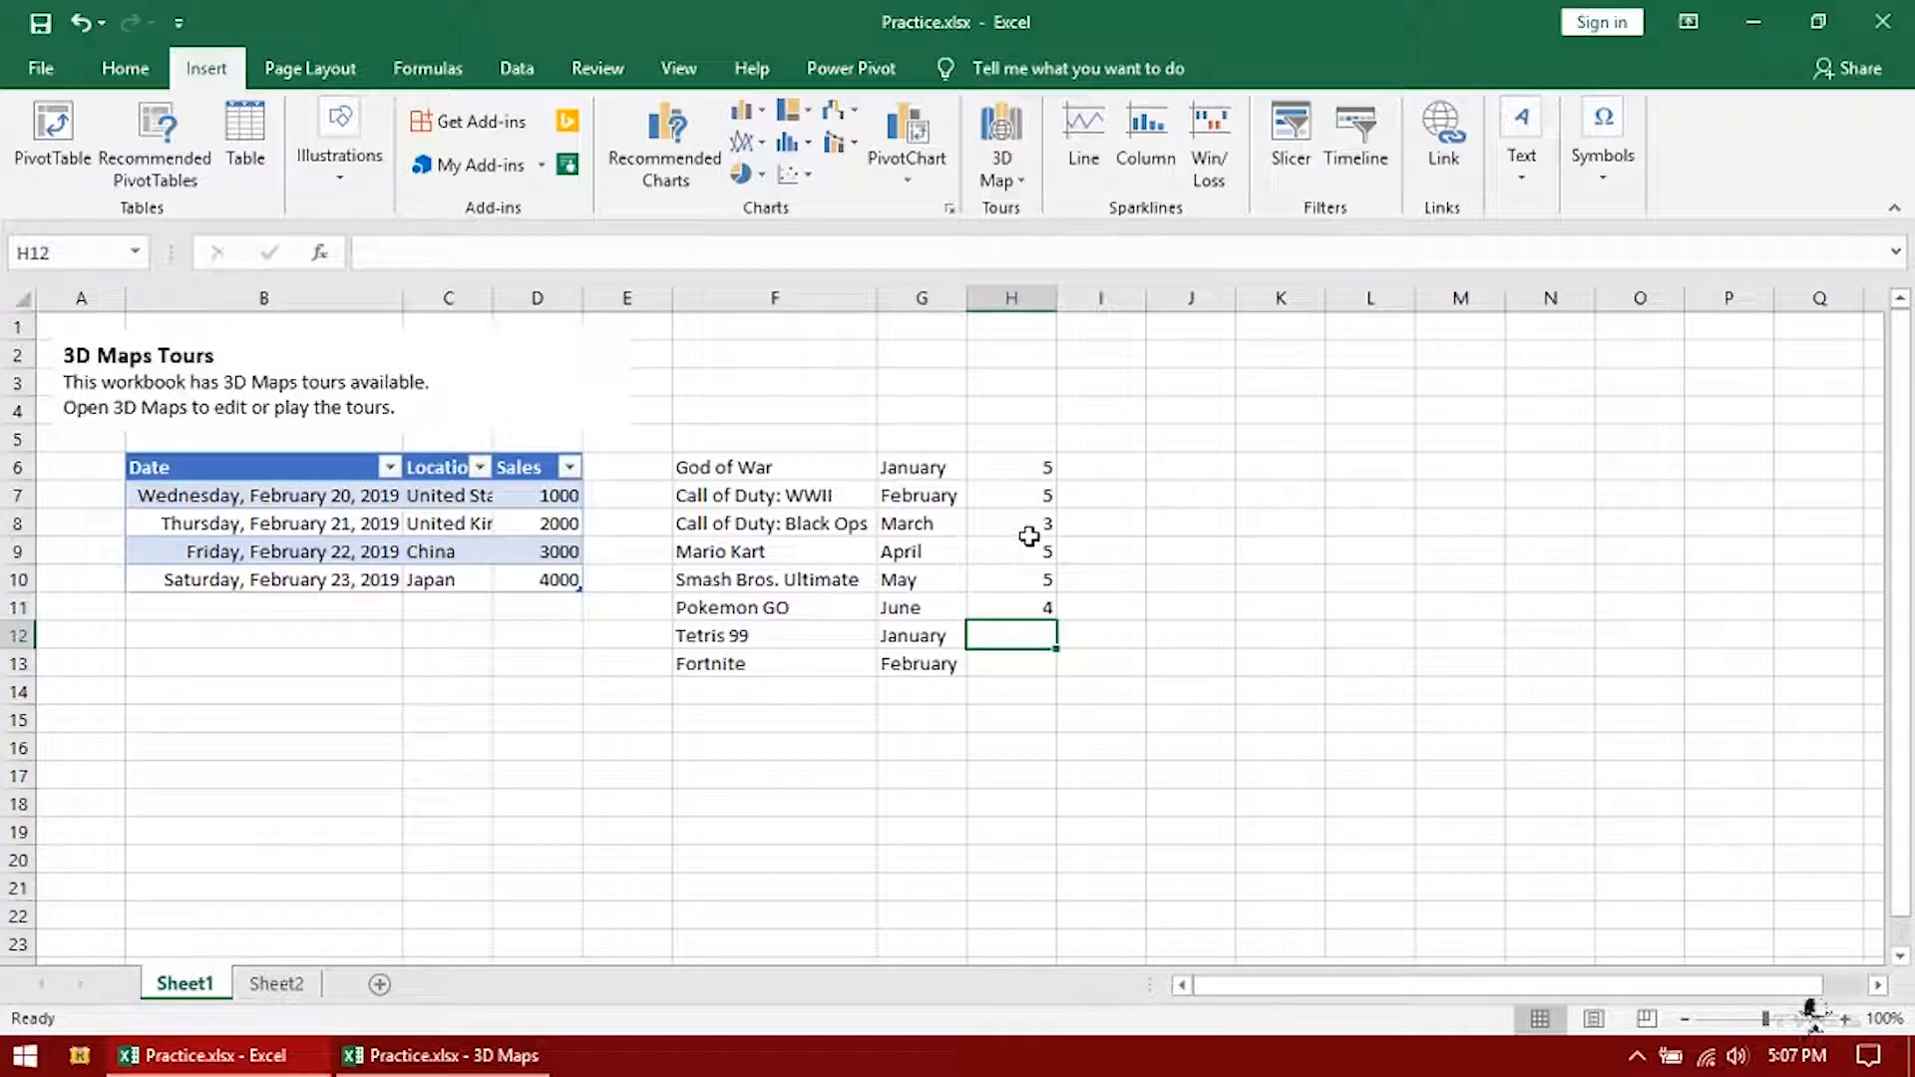
type("5")
key("Return")
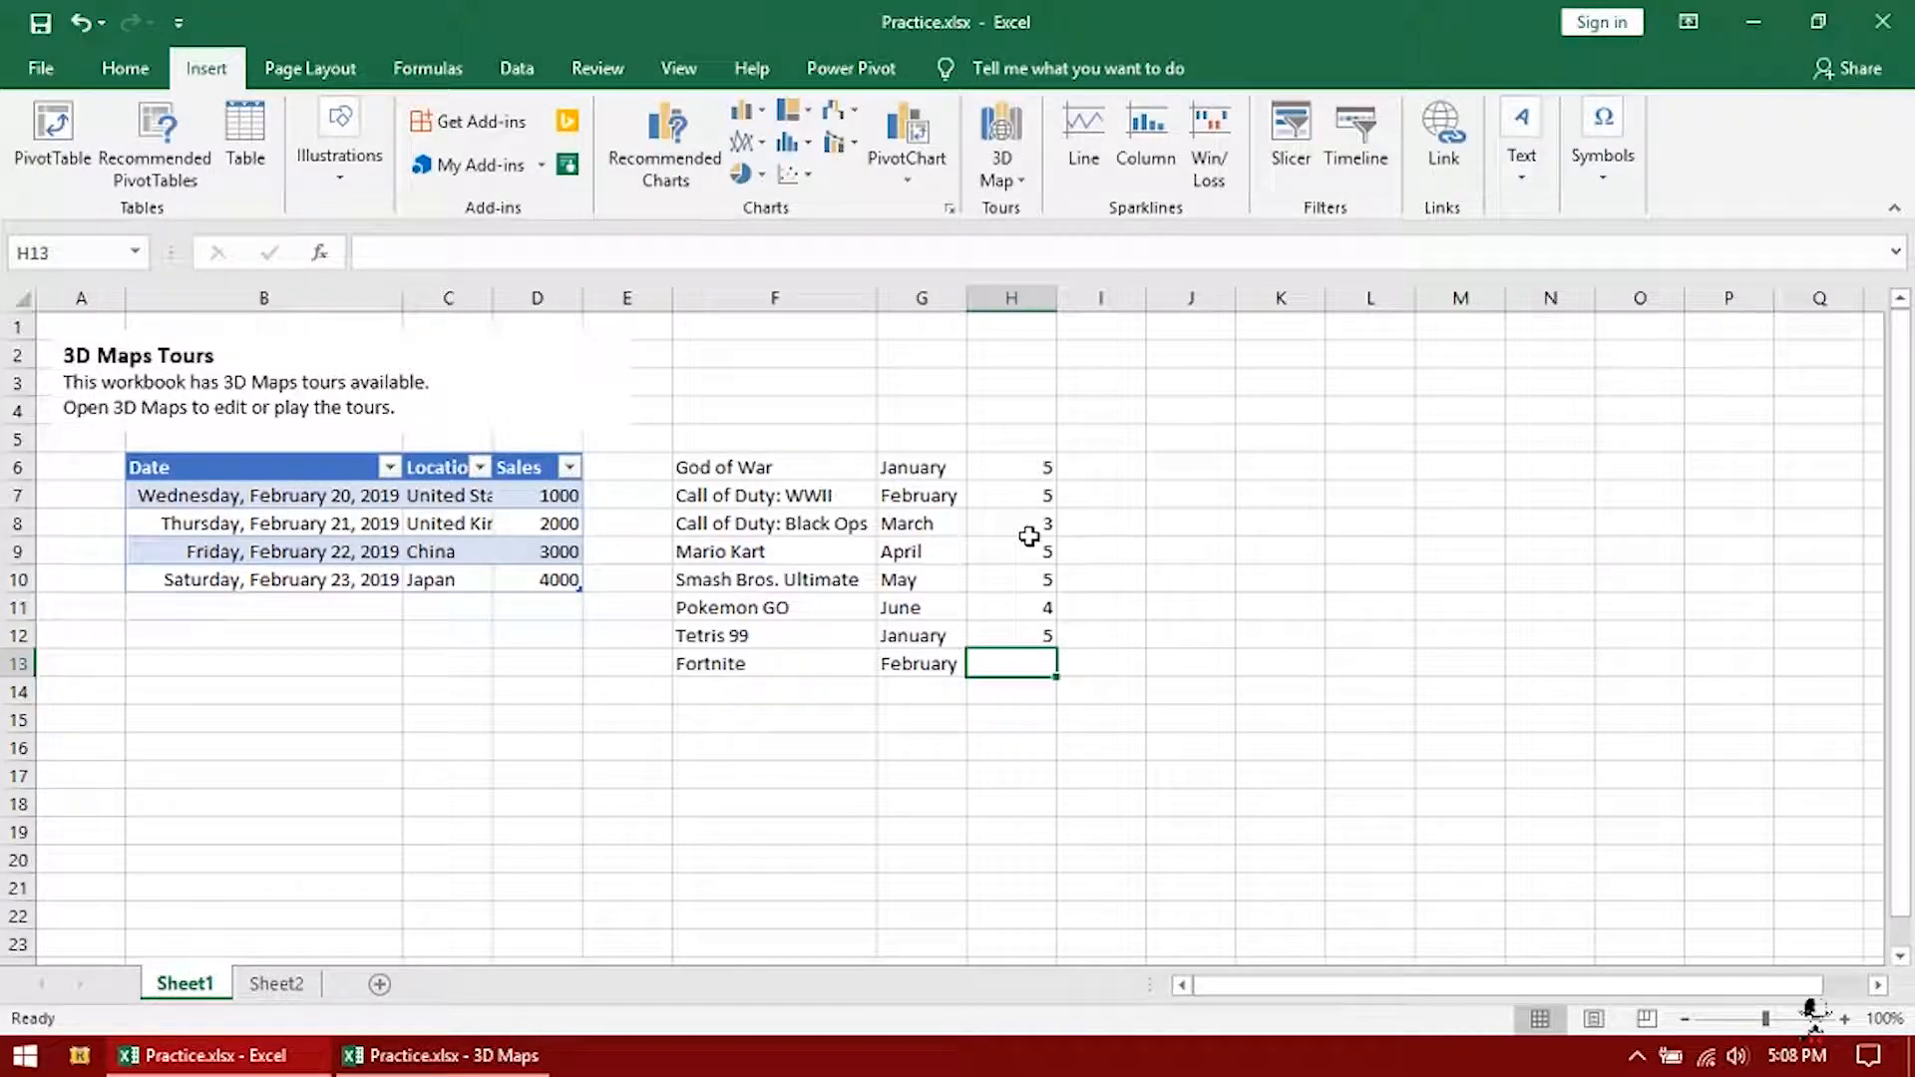
type("4")
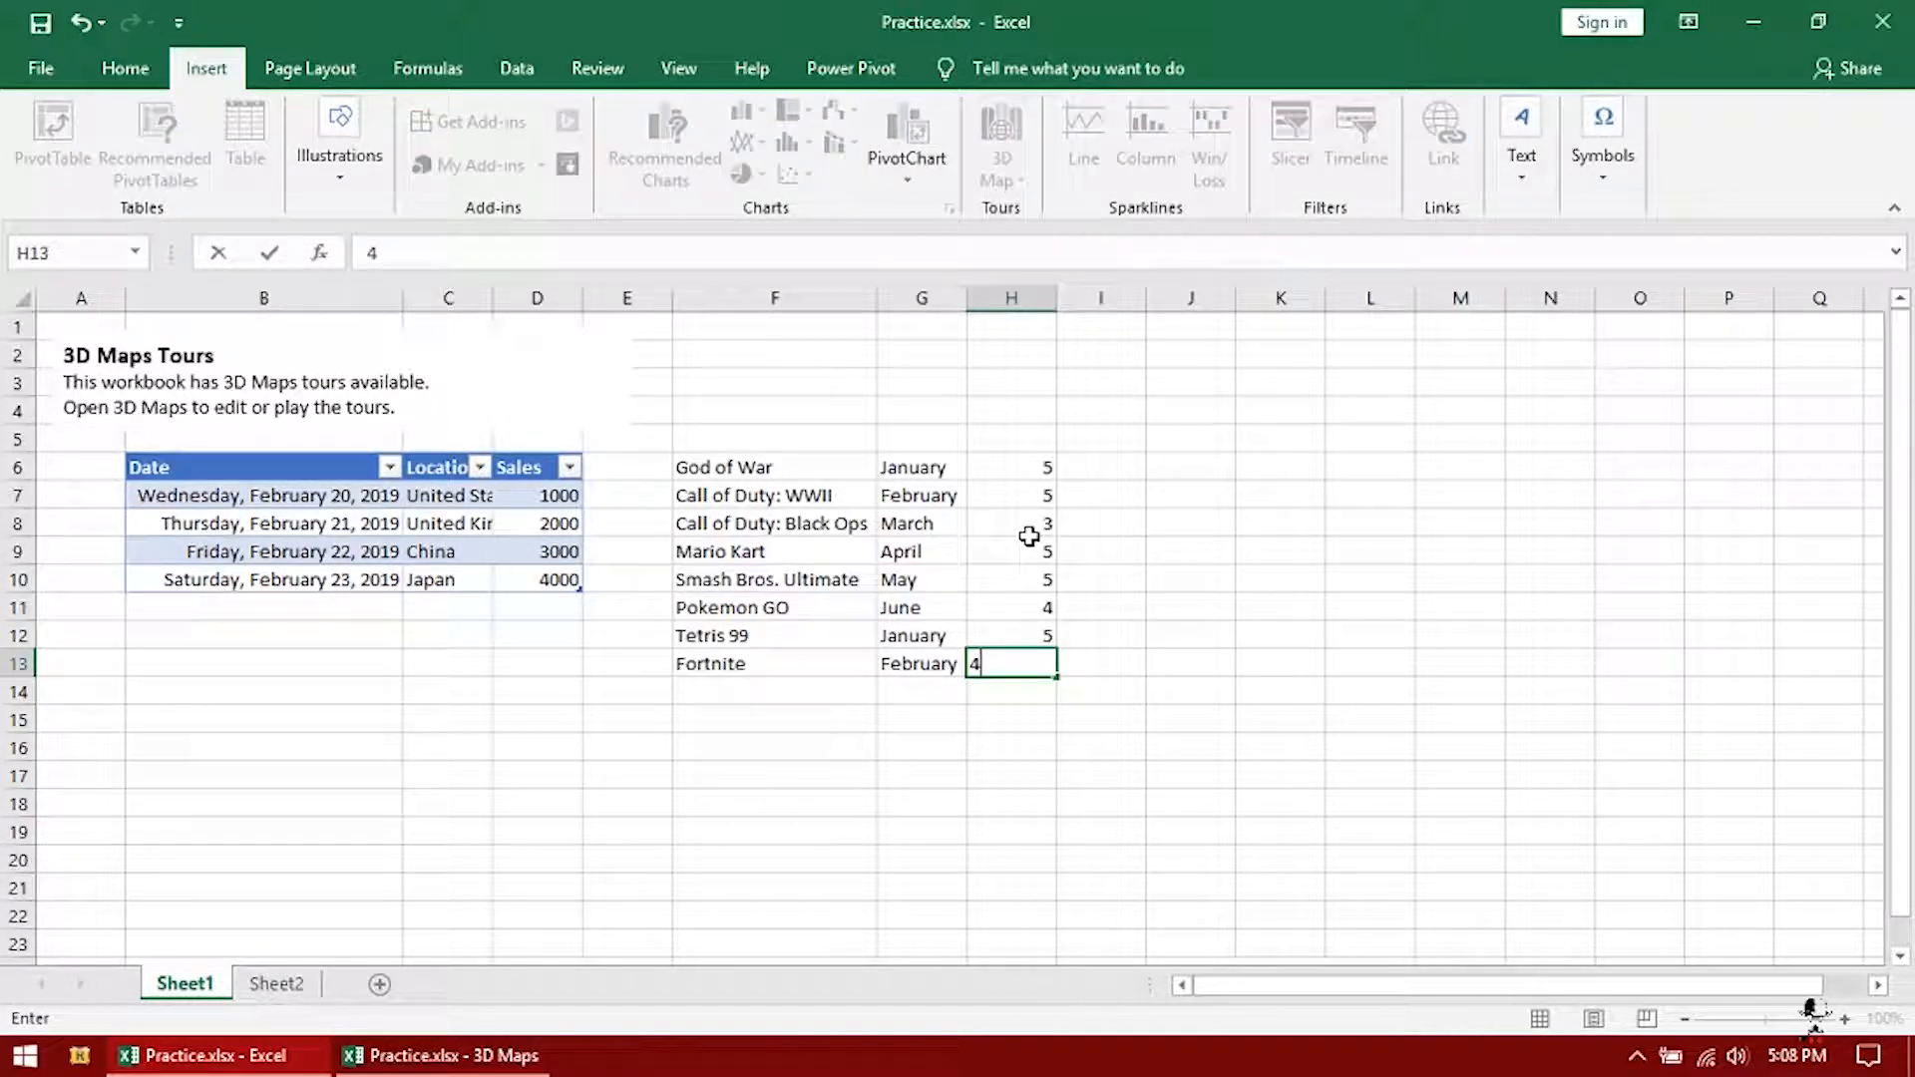
Change the rating for Call of Duty: Black Ops in H8 to 2
key("Up")
key("Up")
key("Up")
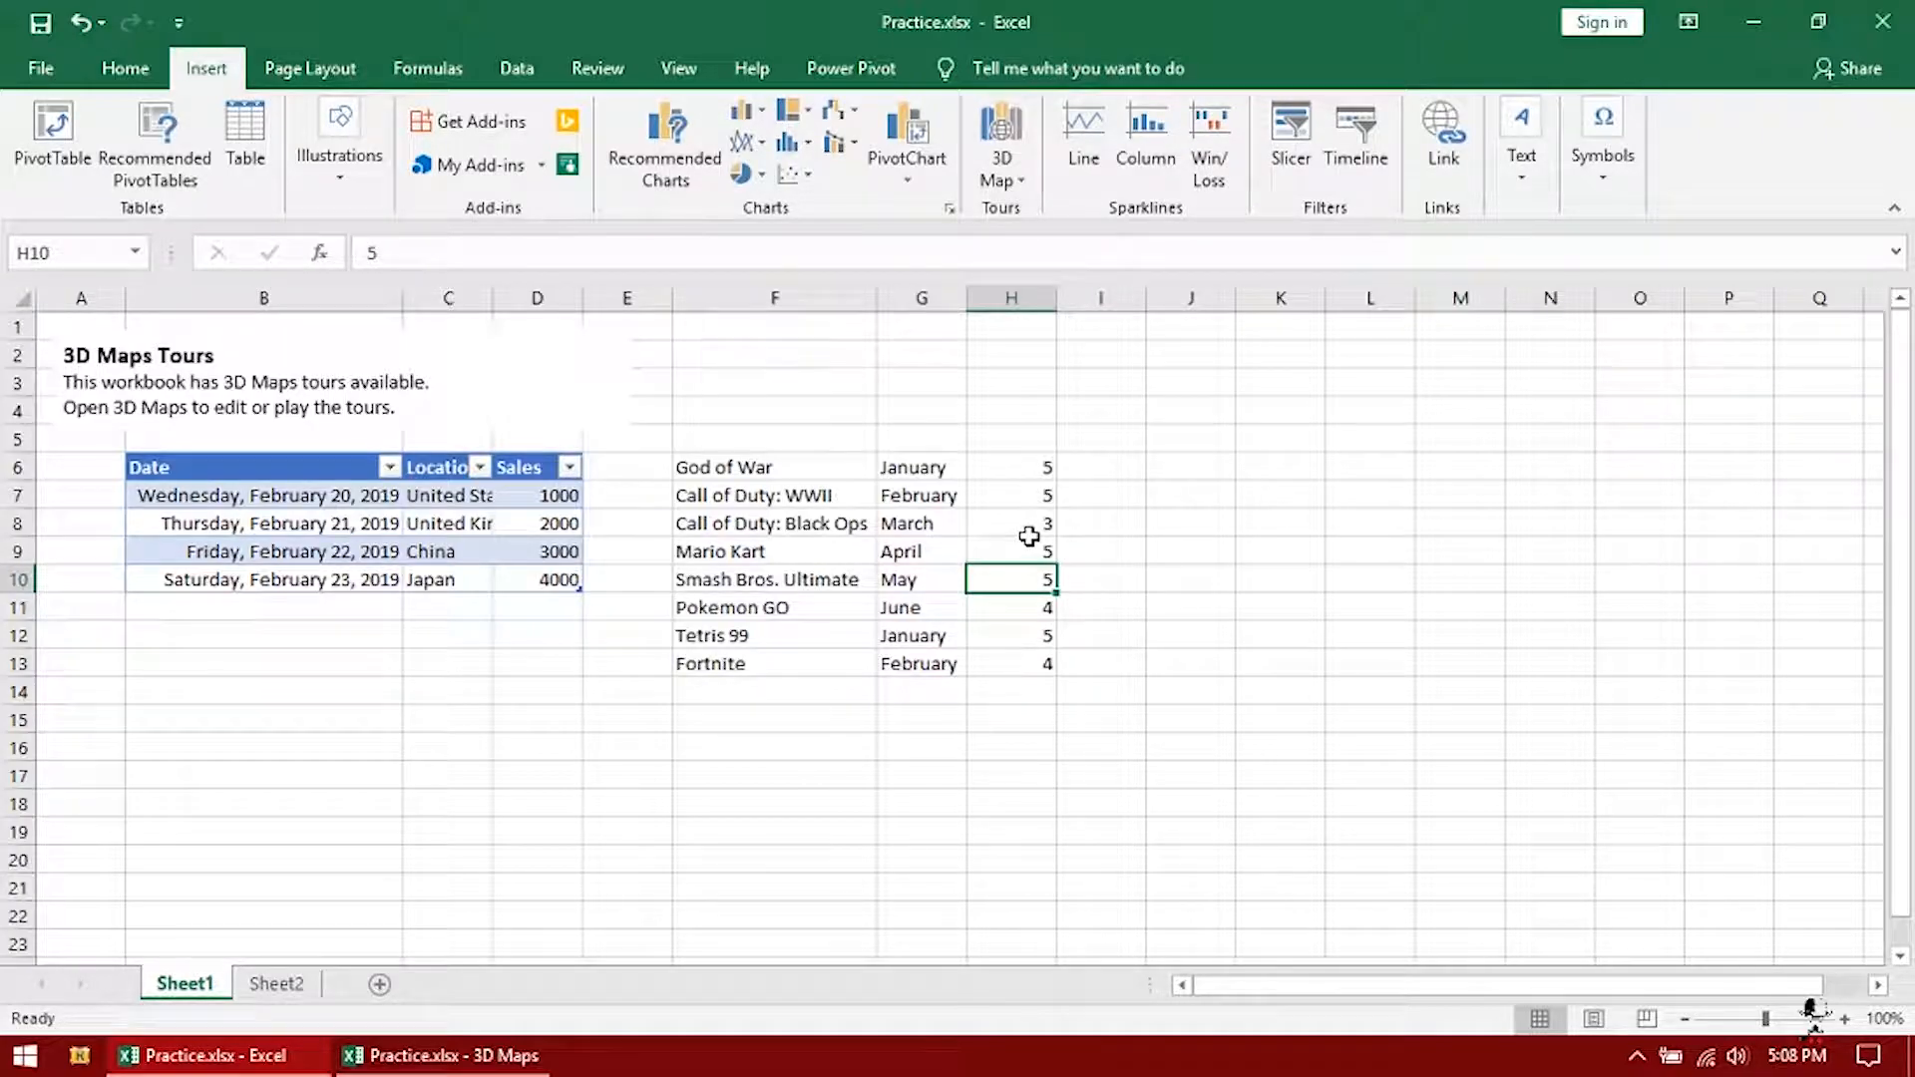
key("Up")
key("Up")
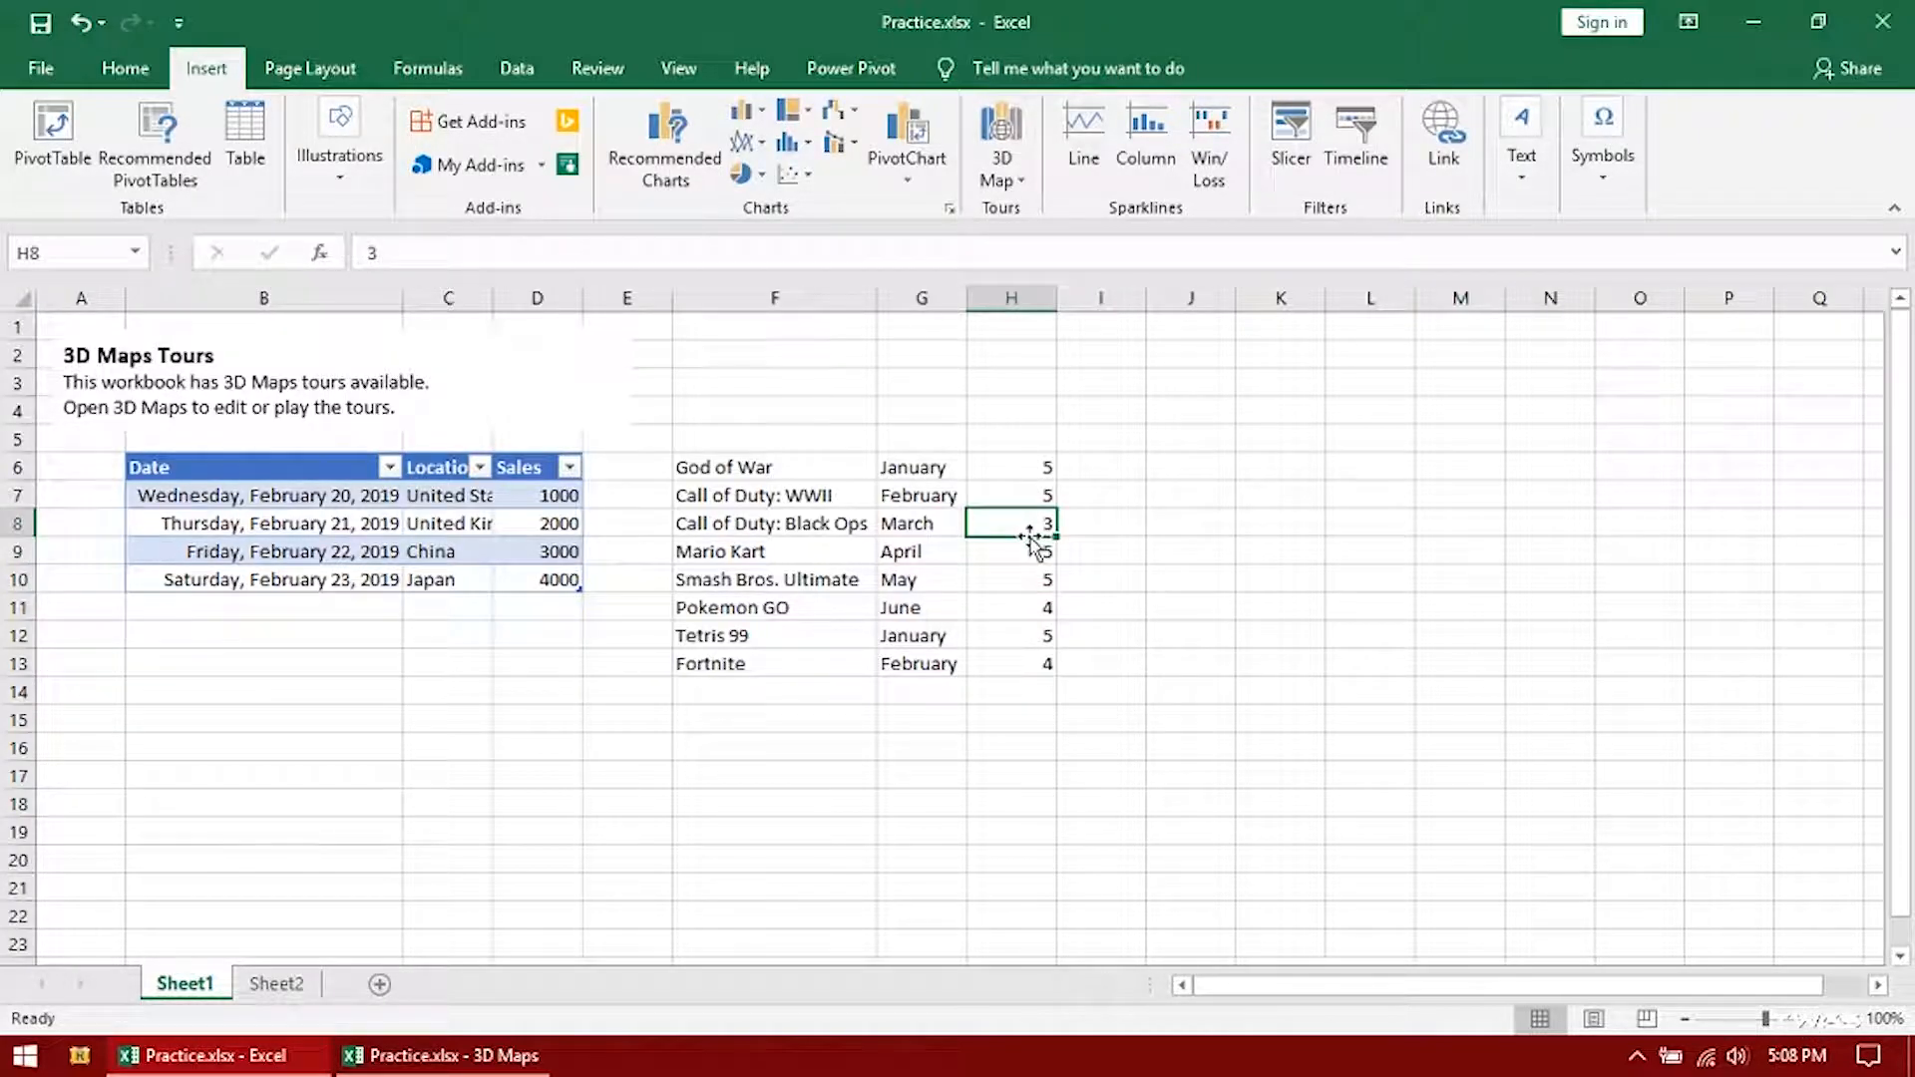
type("2")
key("Return")
key("Down")
key("Down")
key("Down")
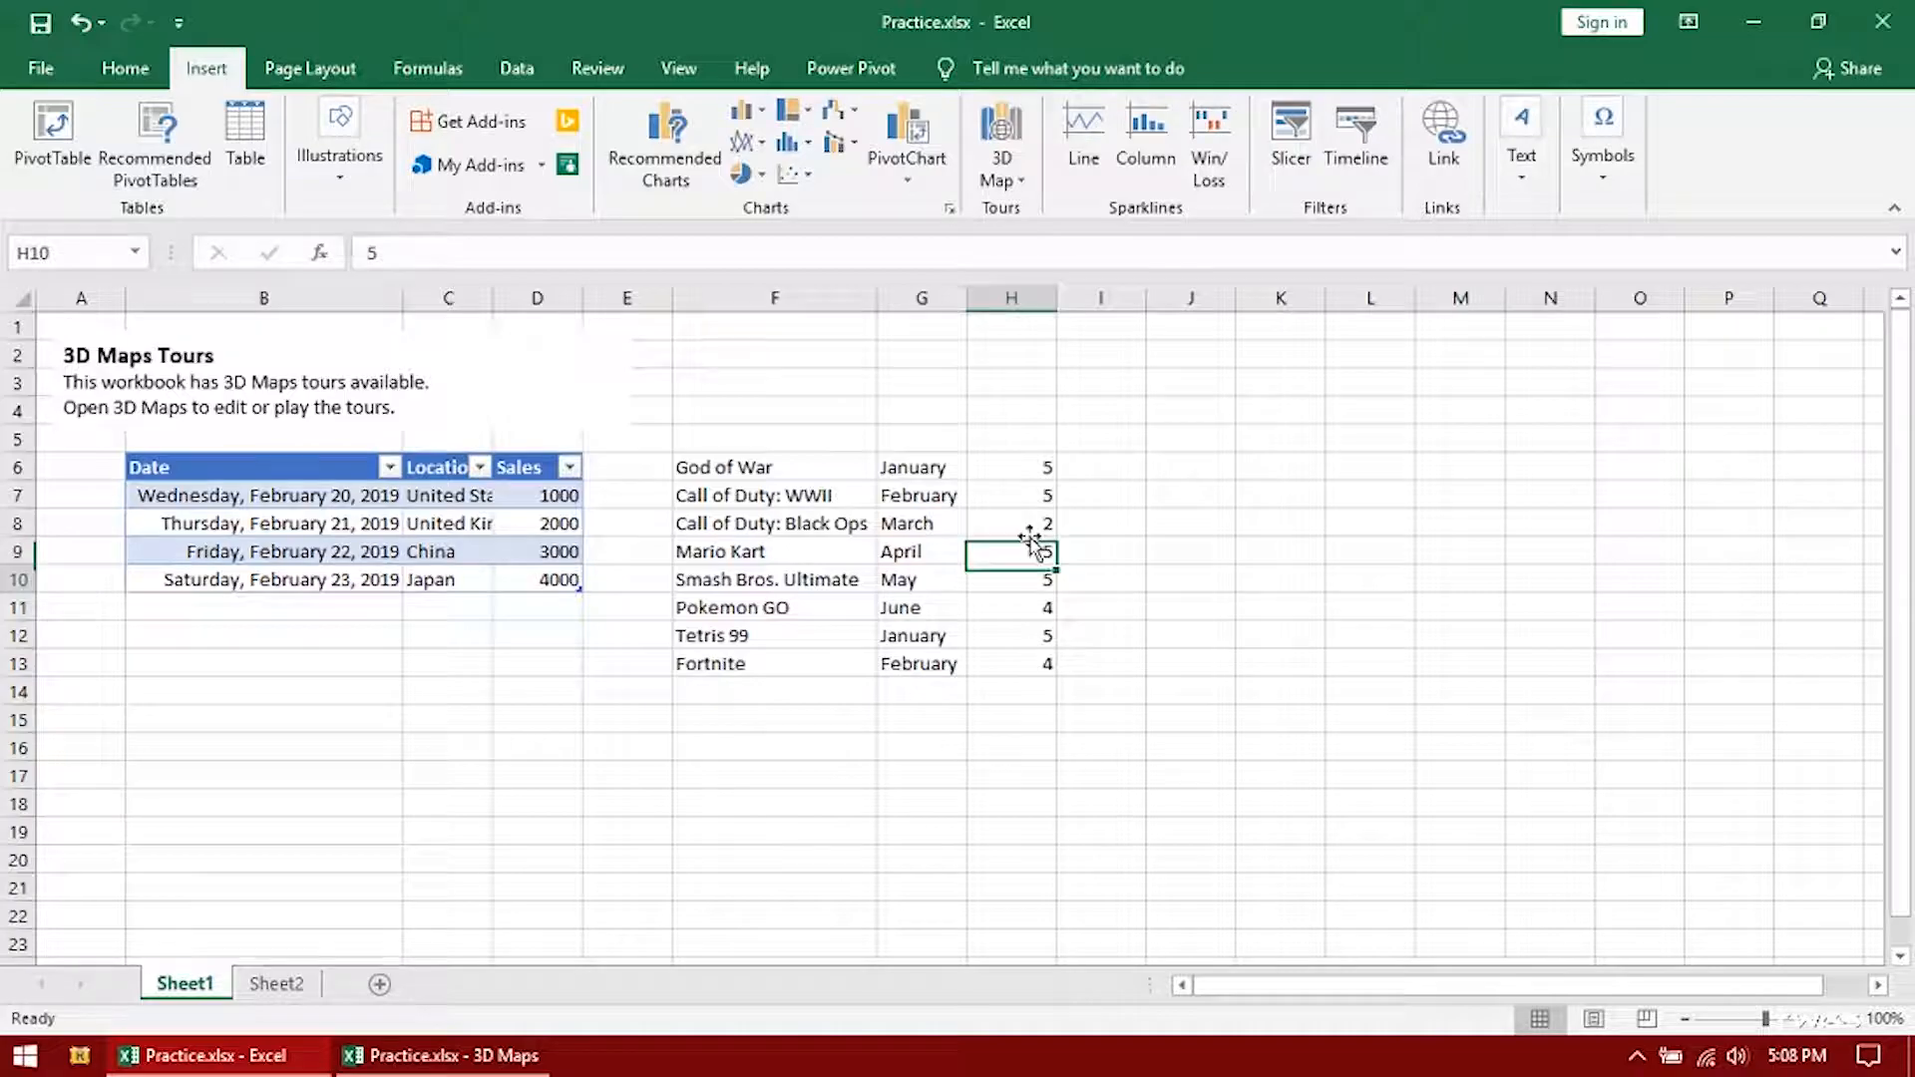
key("Down")
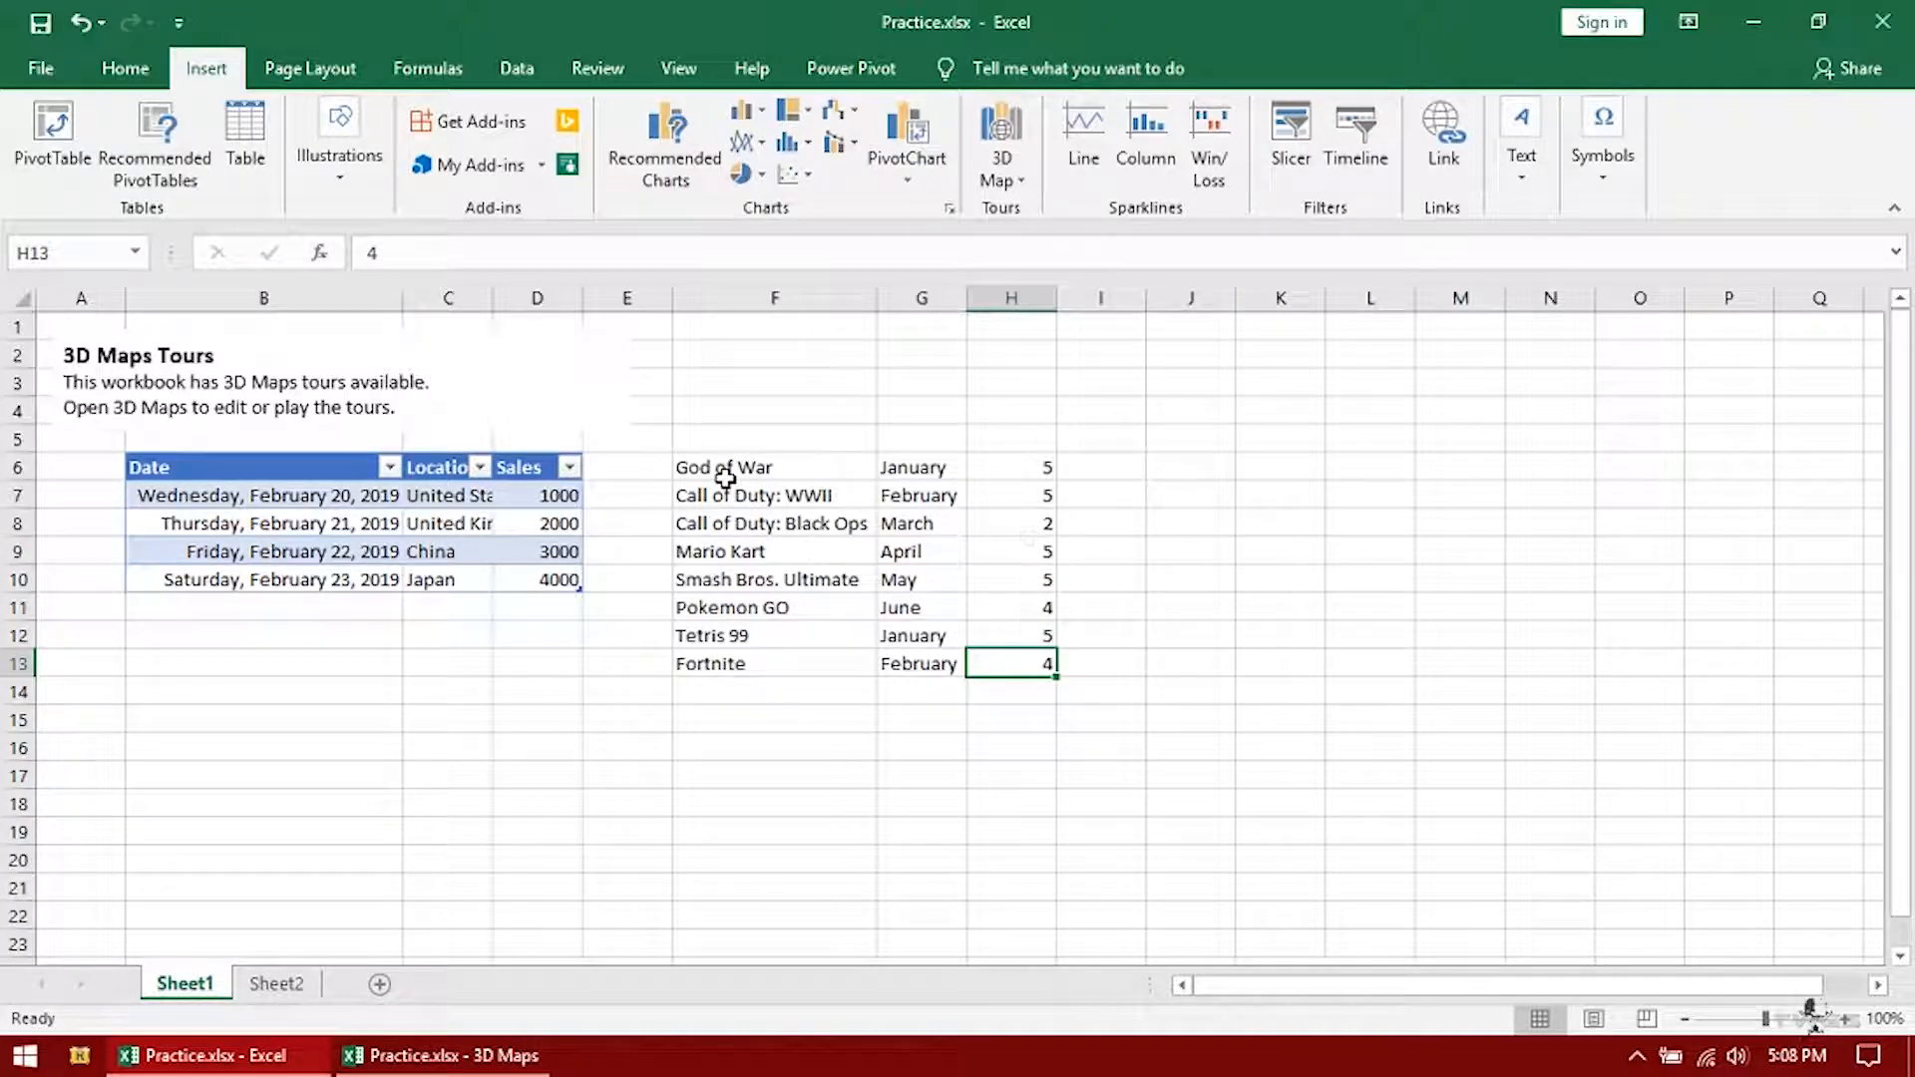
Add the column headings Game, Month and Rating in F5:H5 above the copied data
left_click(727, 442)
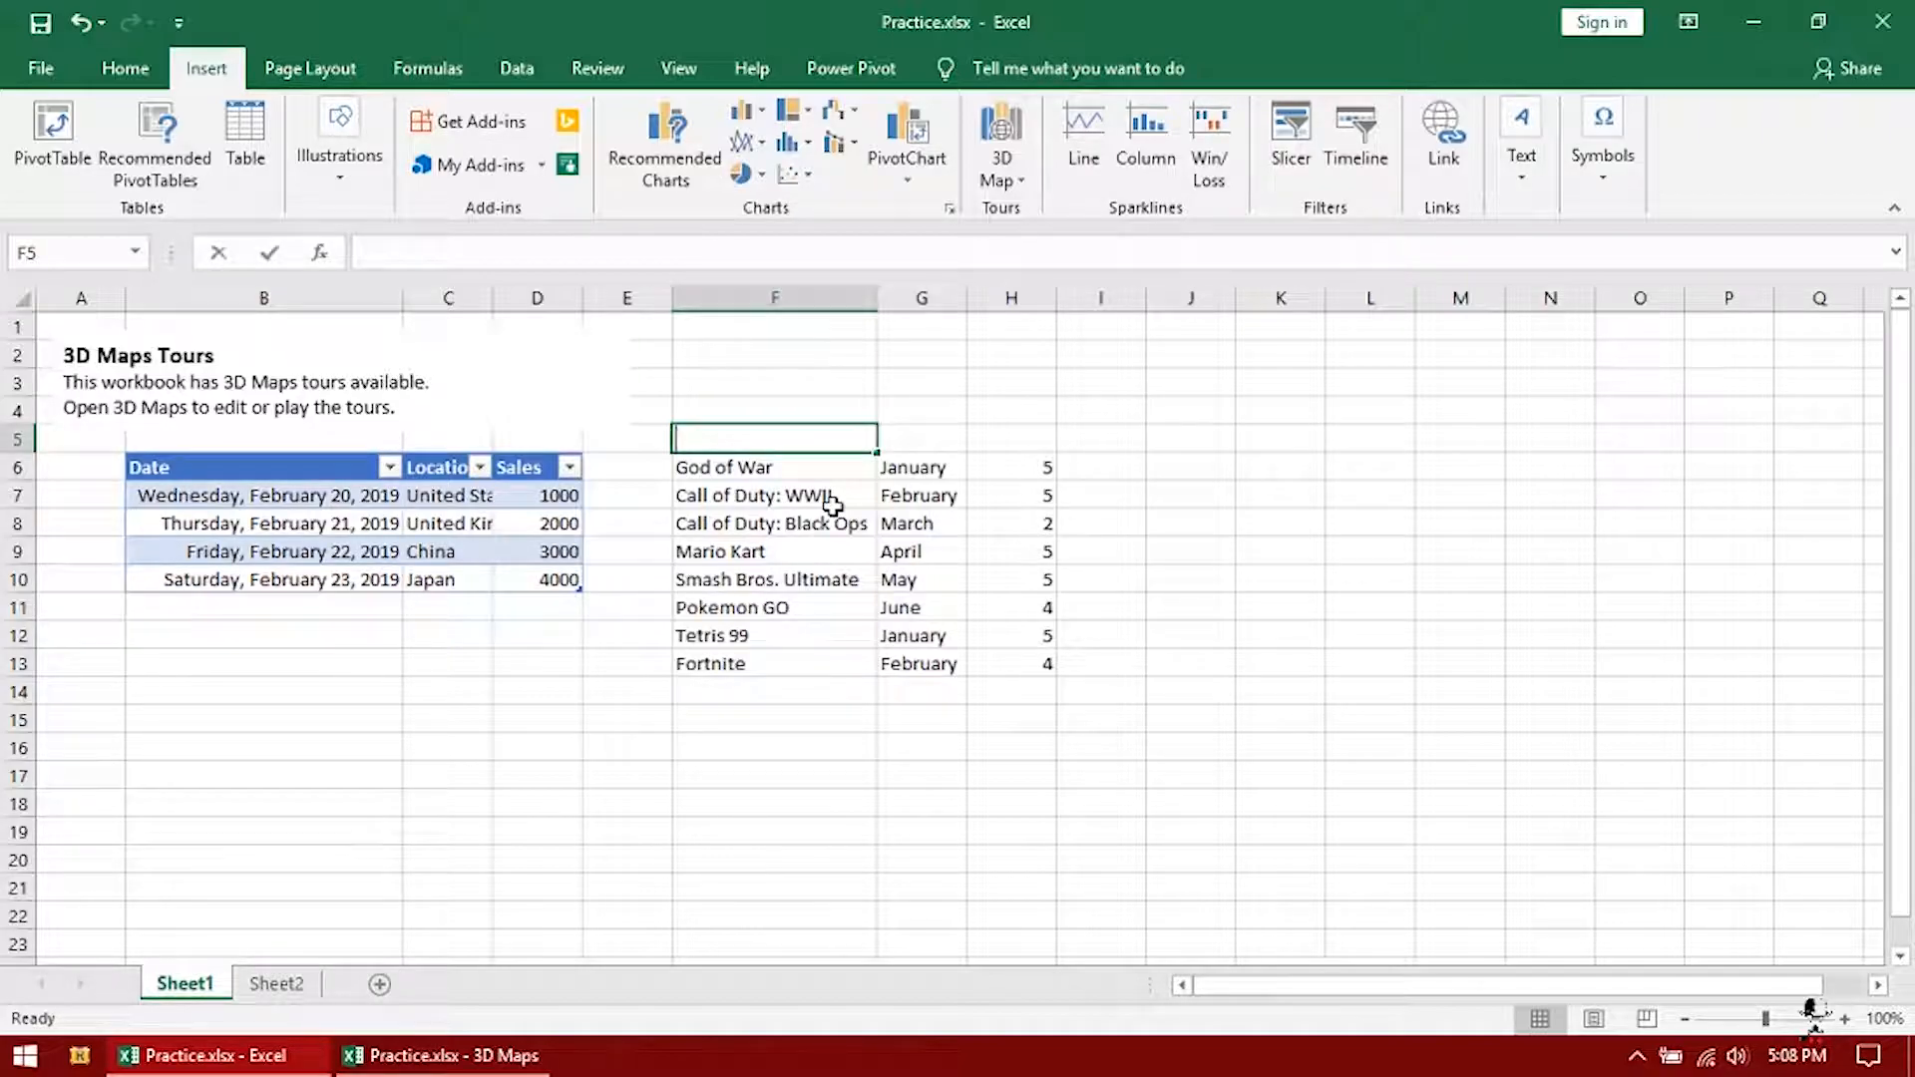
type("Game")
key("Tab")
type("Month")
key("Tab")
type("Rating")
Convert the range F5:H13 into a table with headers and select its first month cell, G6
left_click_drag(748, 444, 1048, 666)
left_click(238, 142)
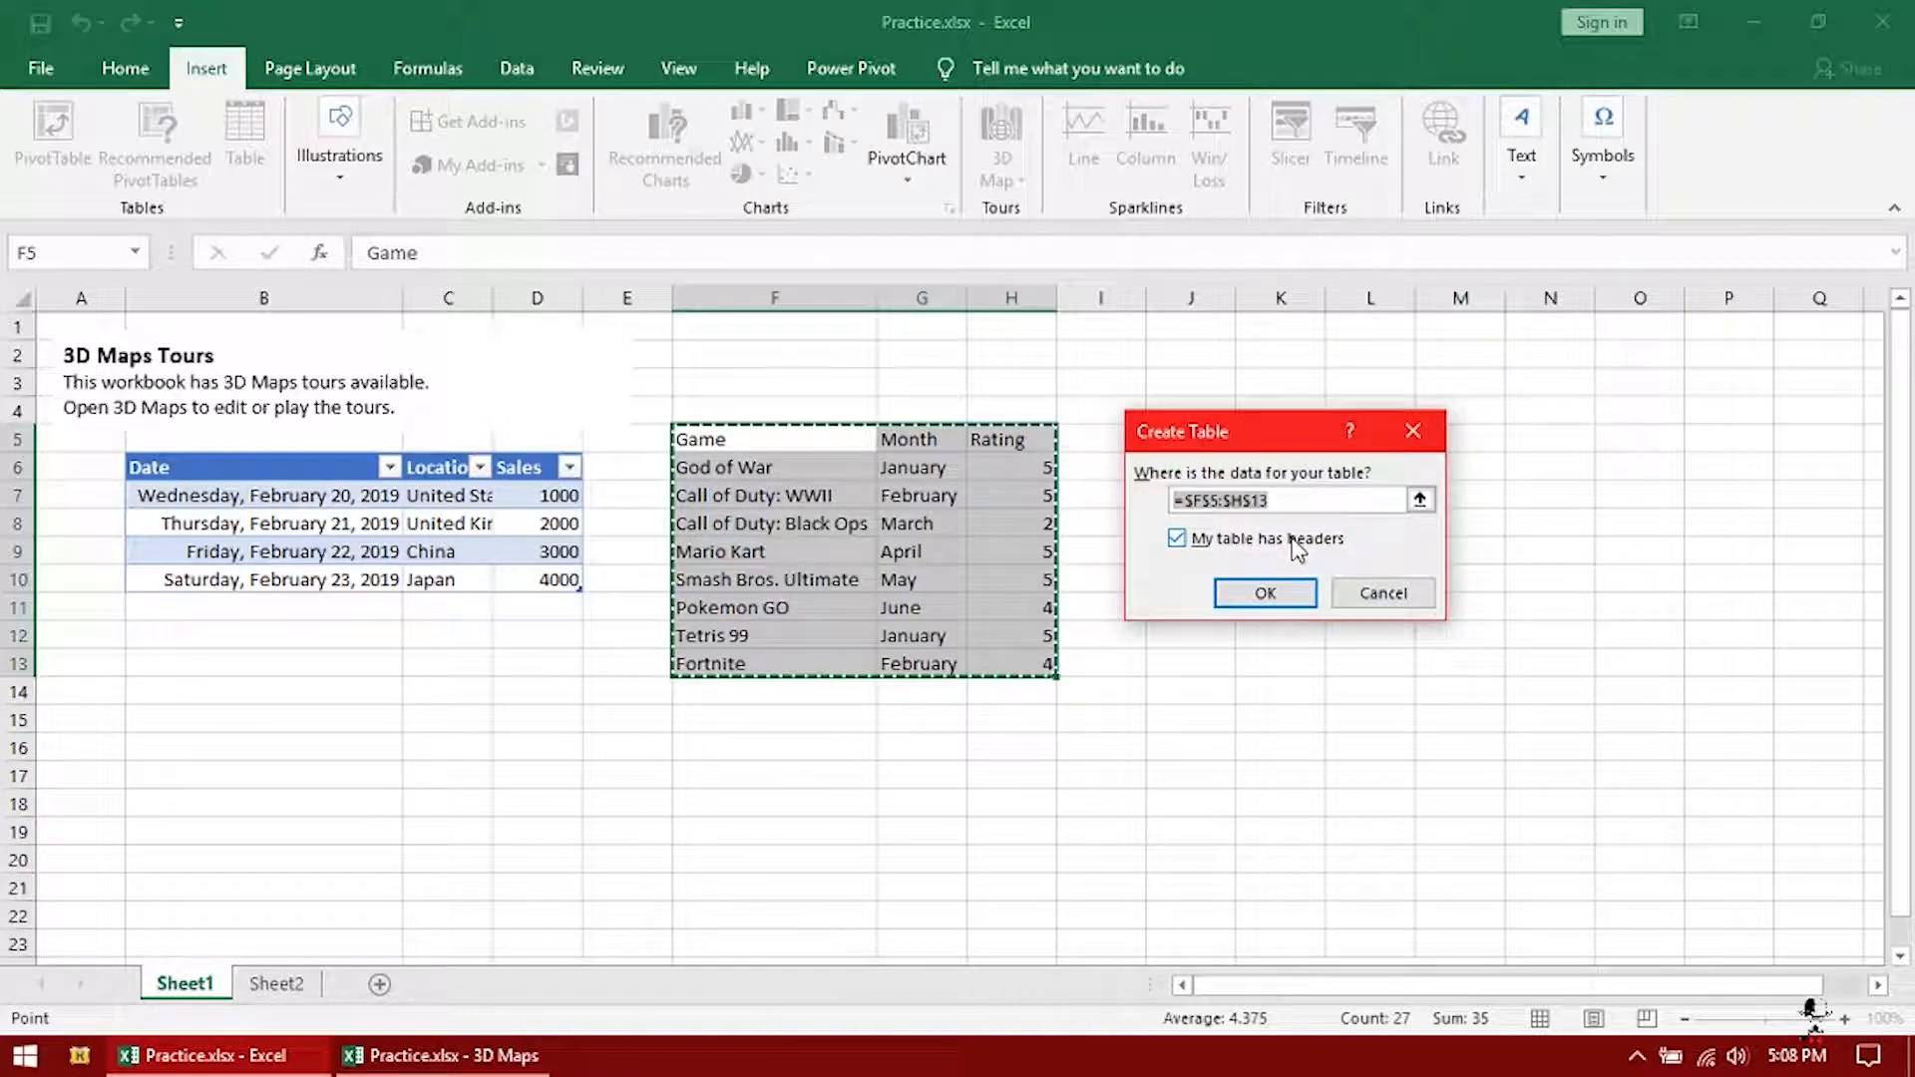
left_click(1244, 591)
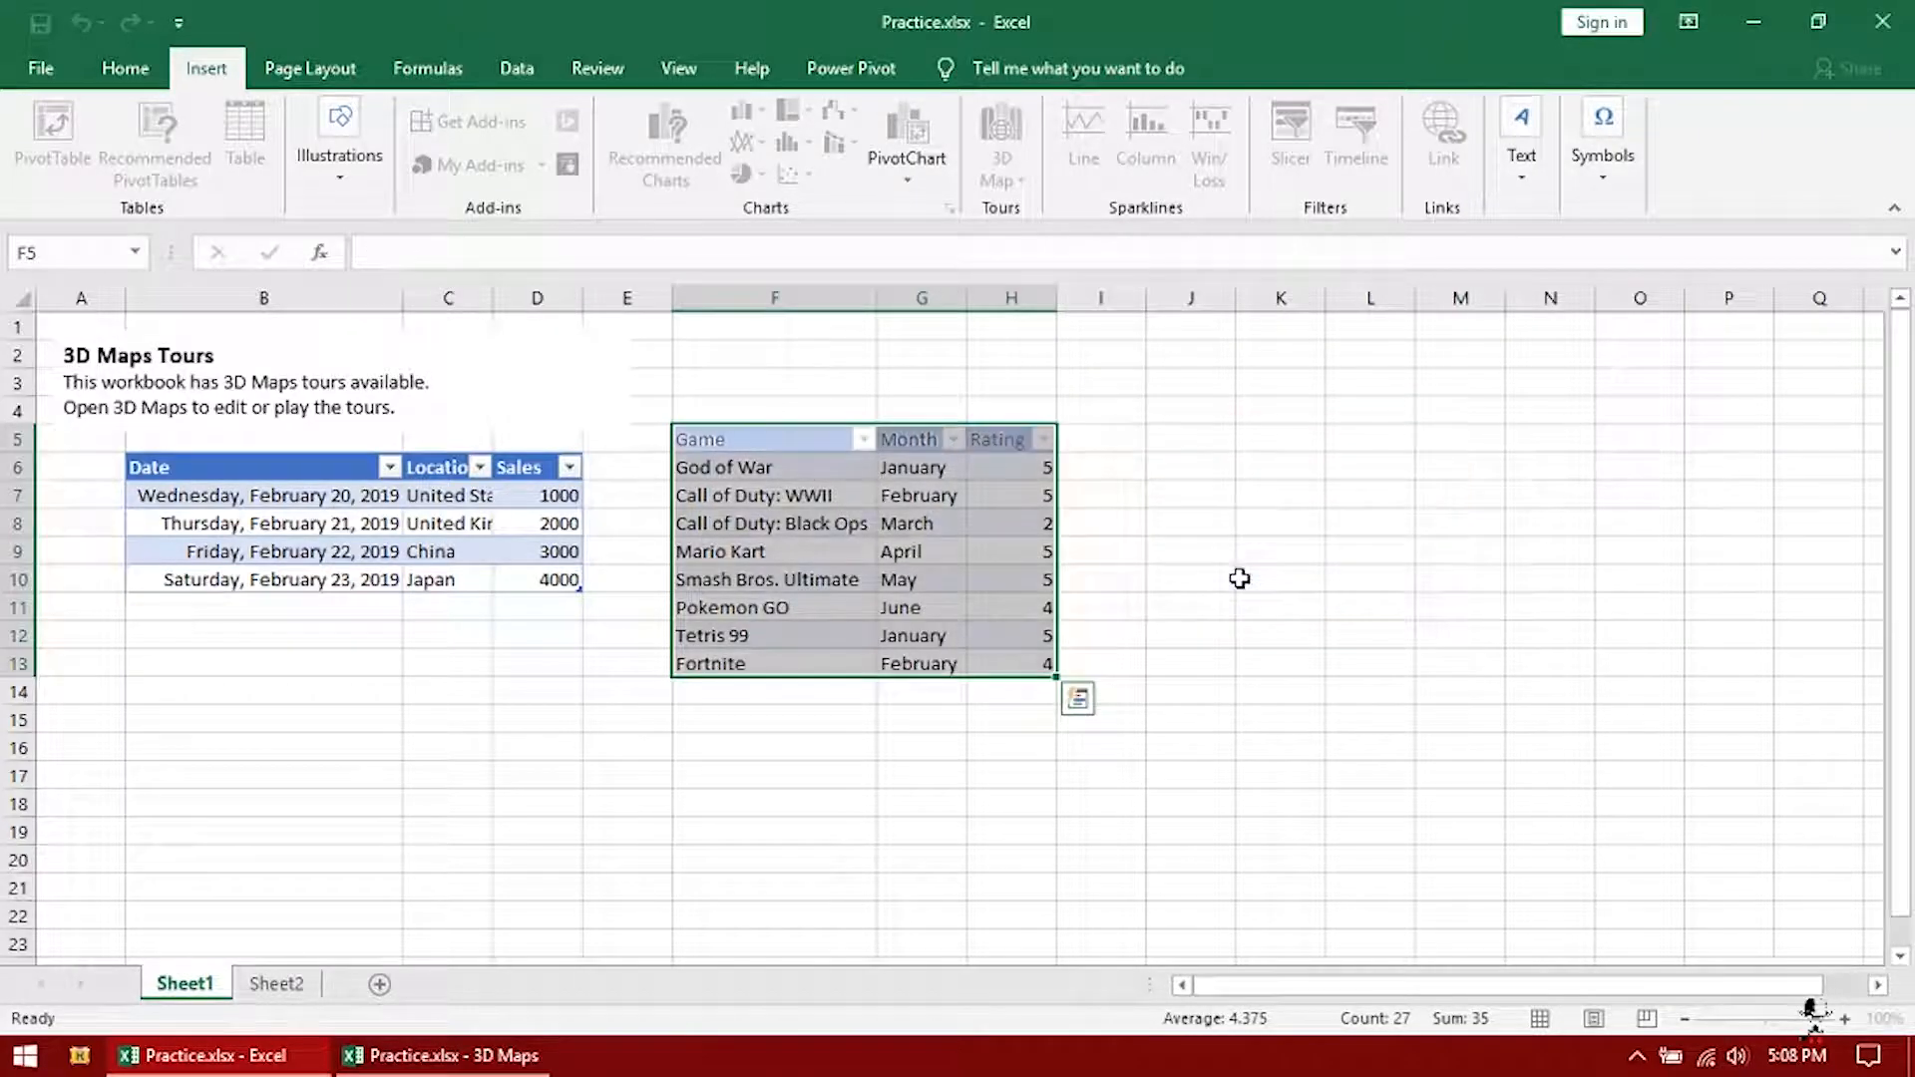
left_click(904, 516)
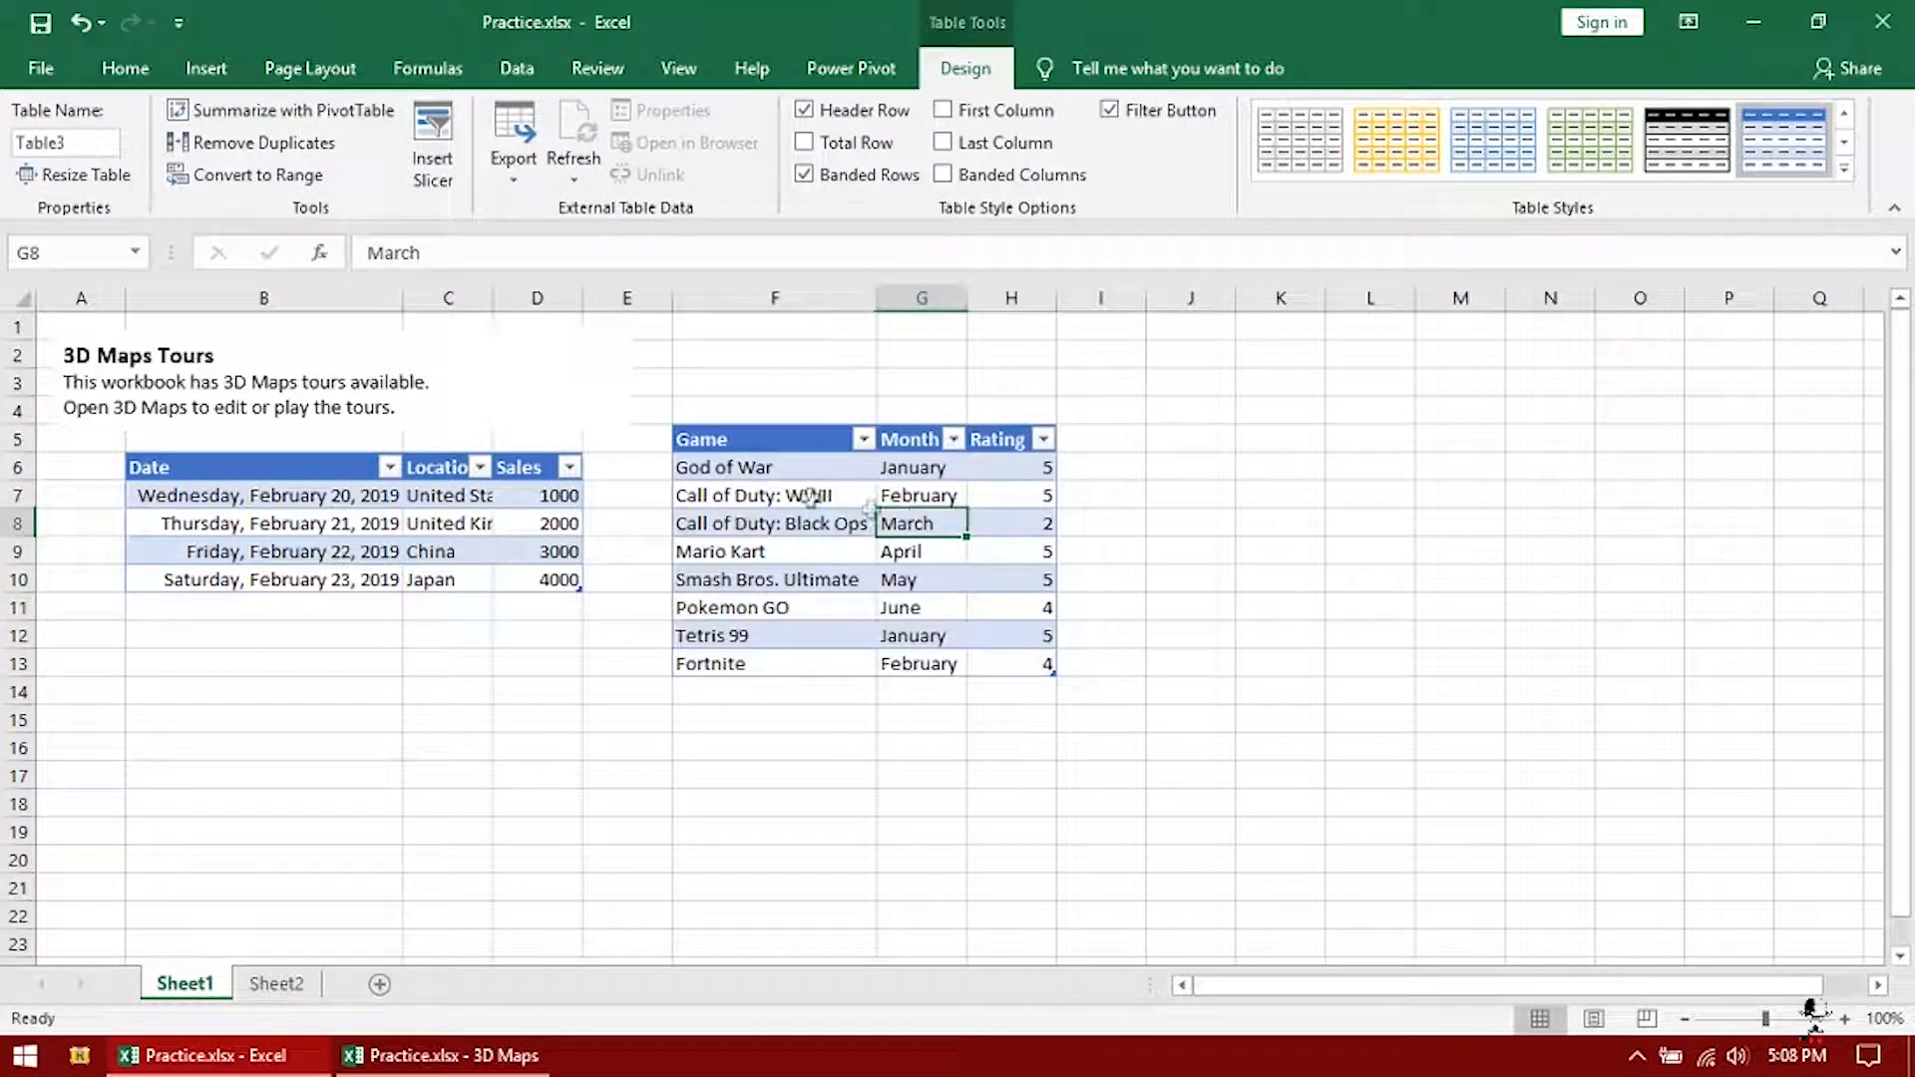
left_click(909, 473)
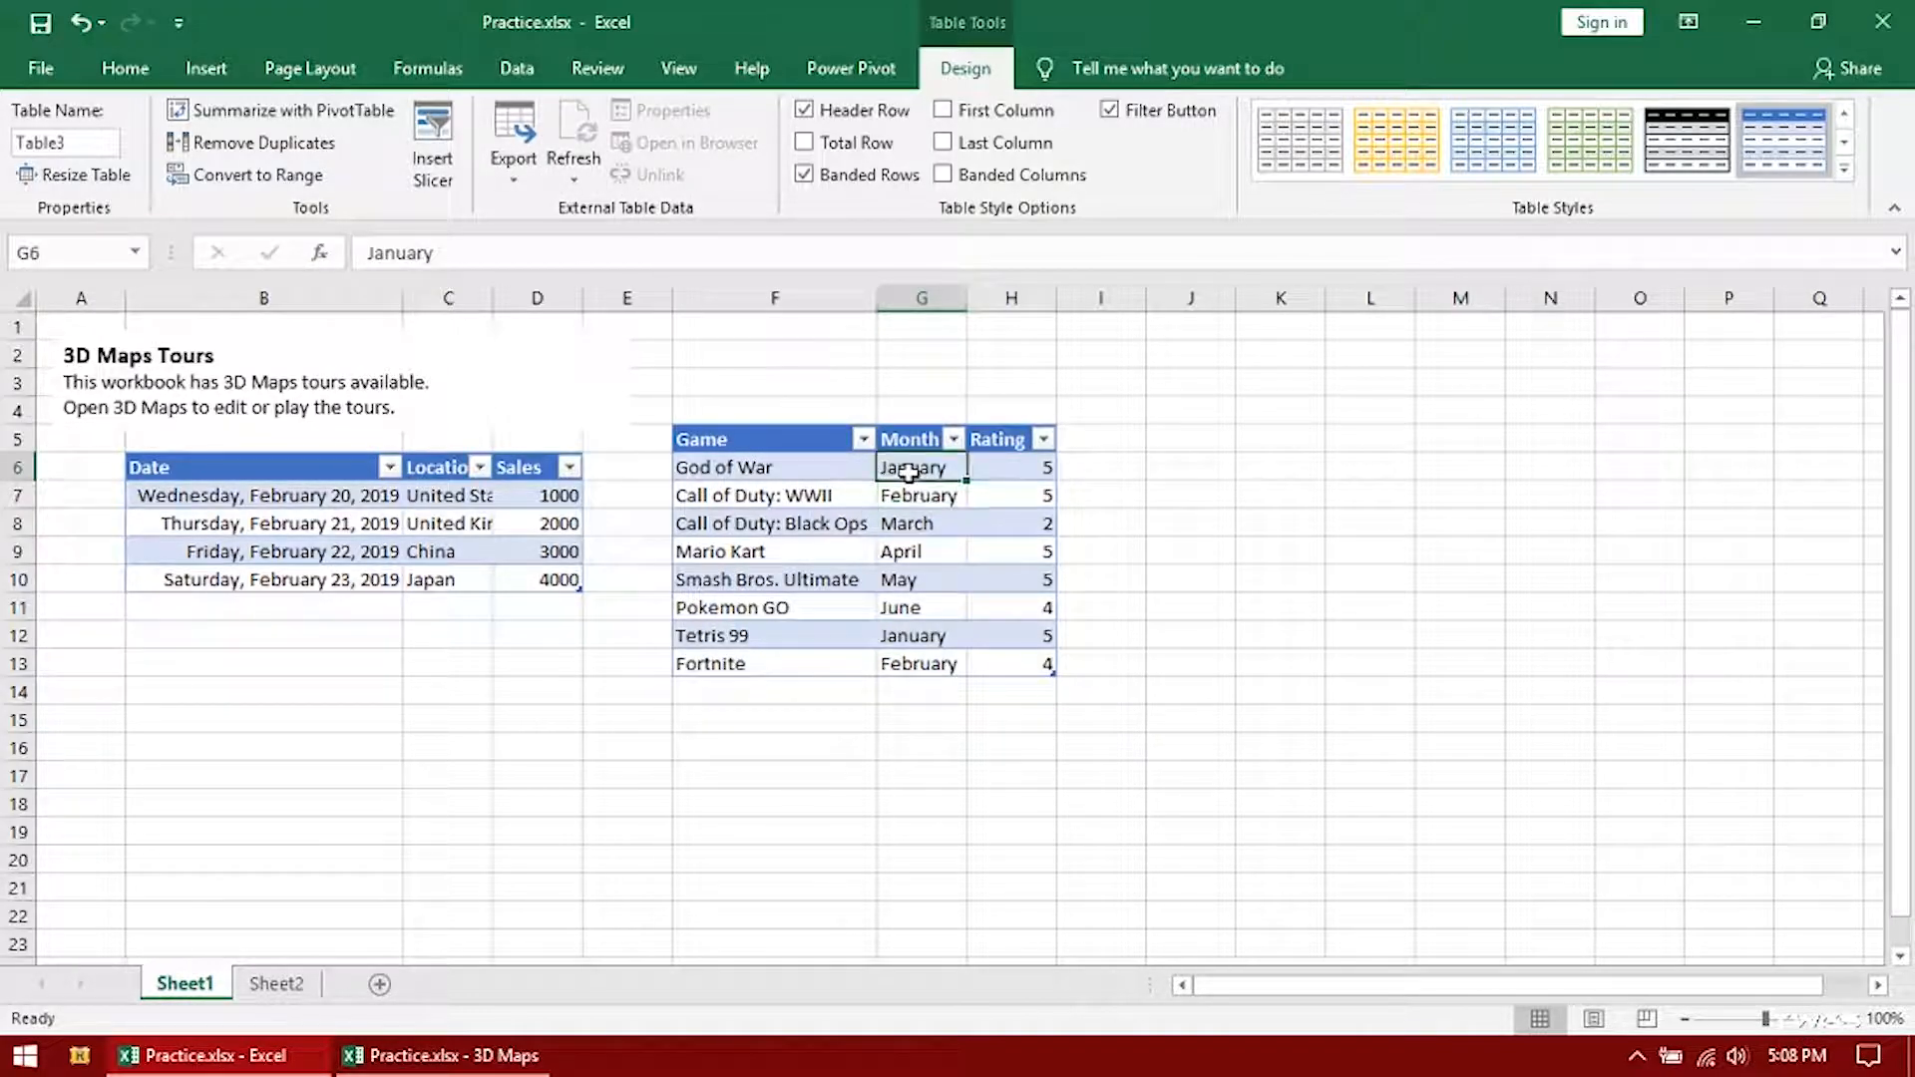
Insert a clustered column chart from the months and ratings in G6:H13 and place it beside the games table
left_click_drag(943, 473, 1020, 661)
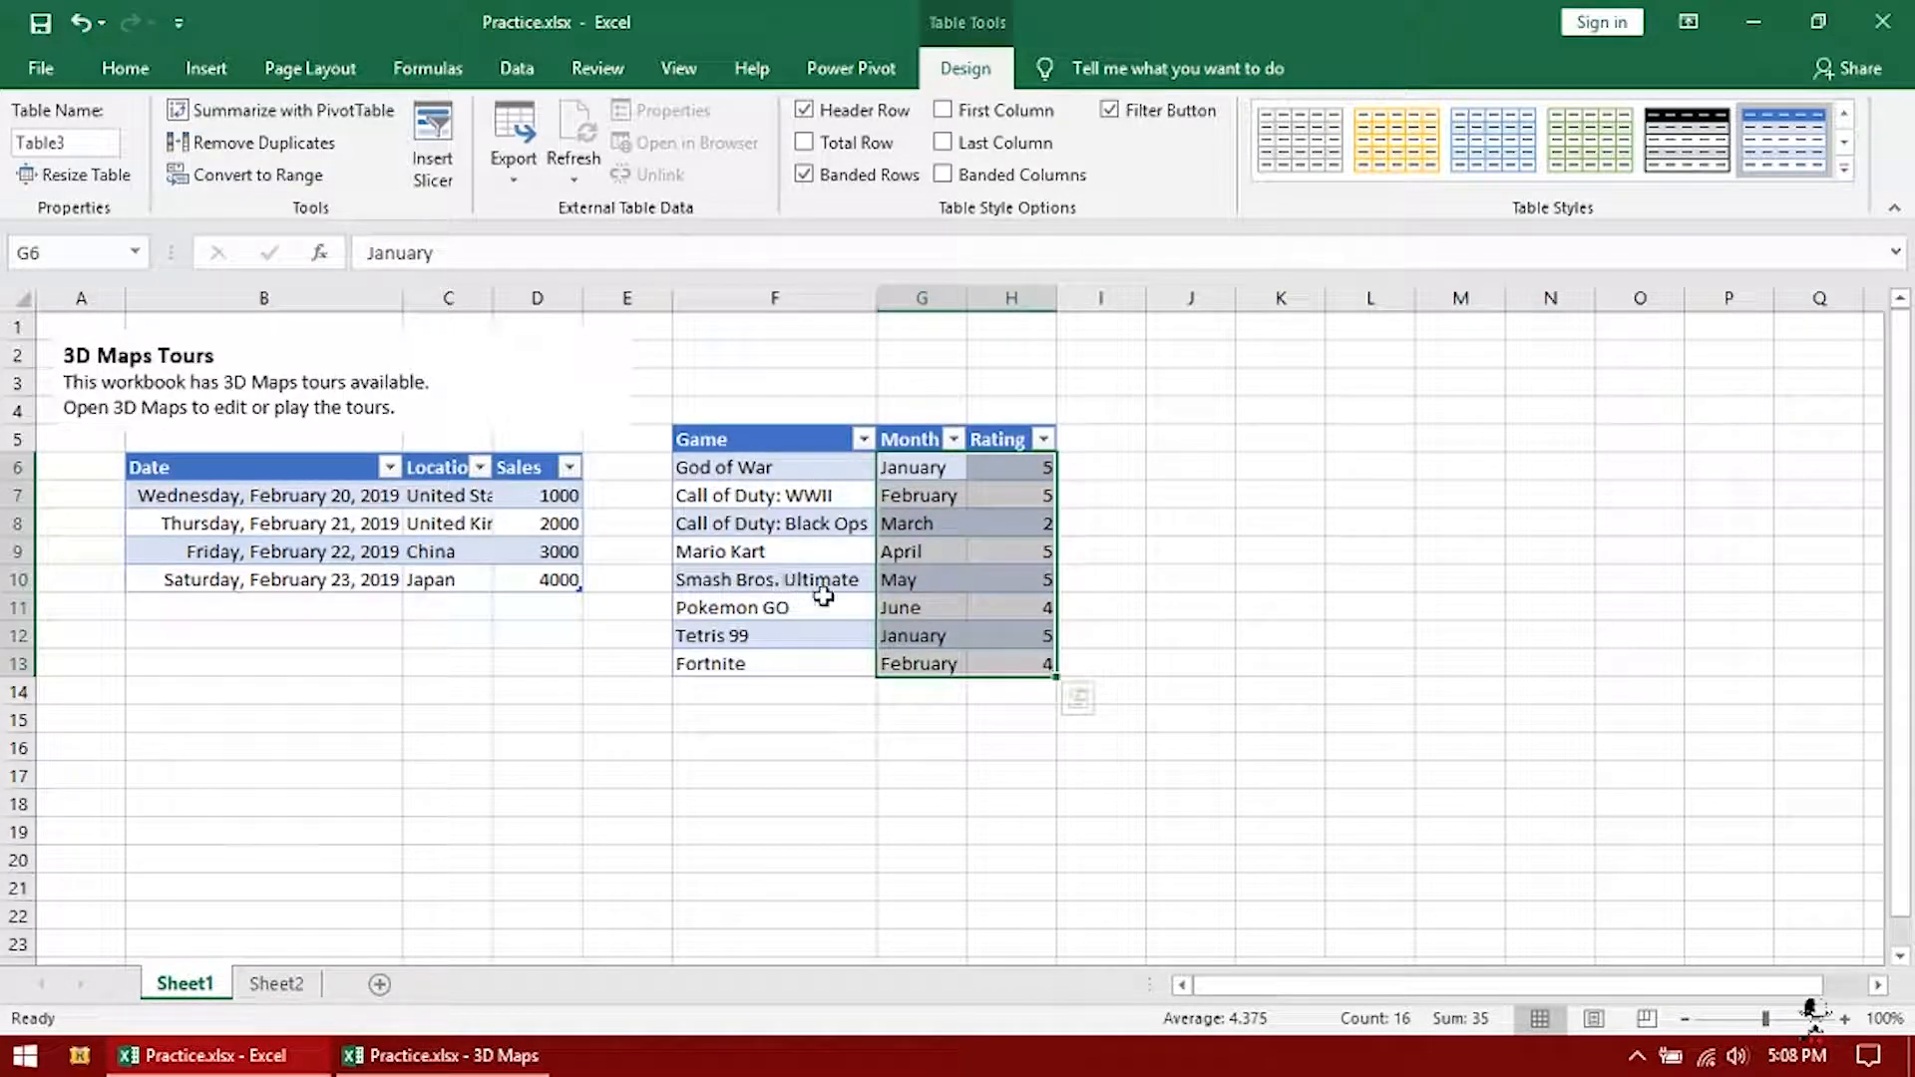
left_click(205, 70)
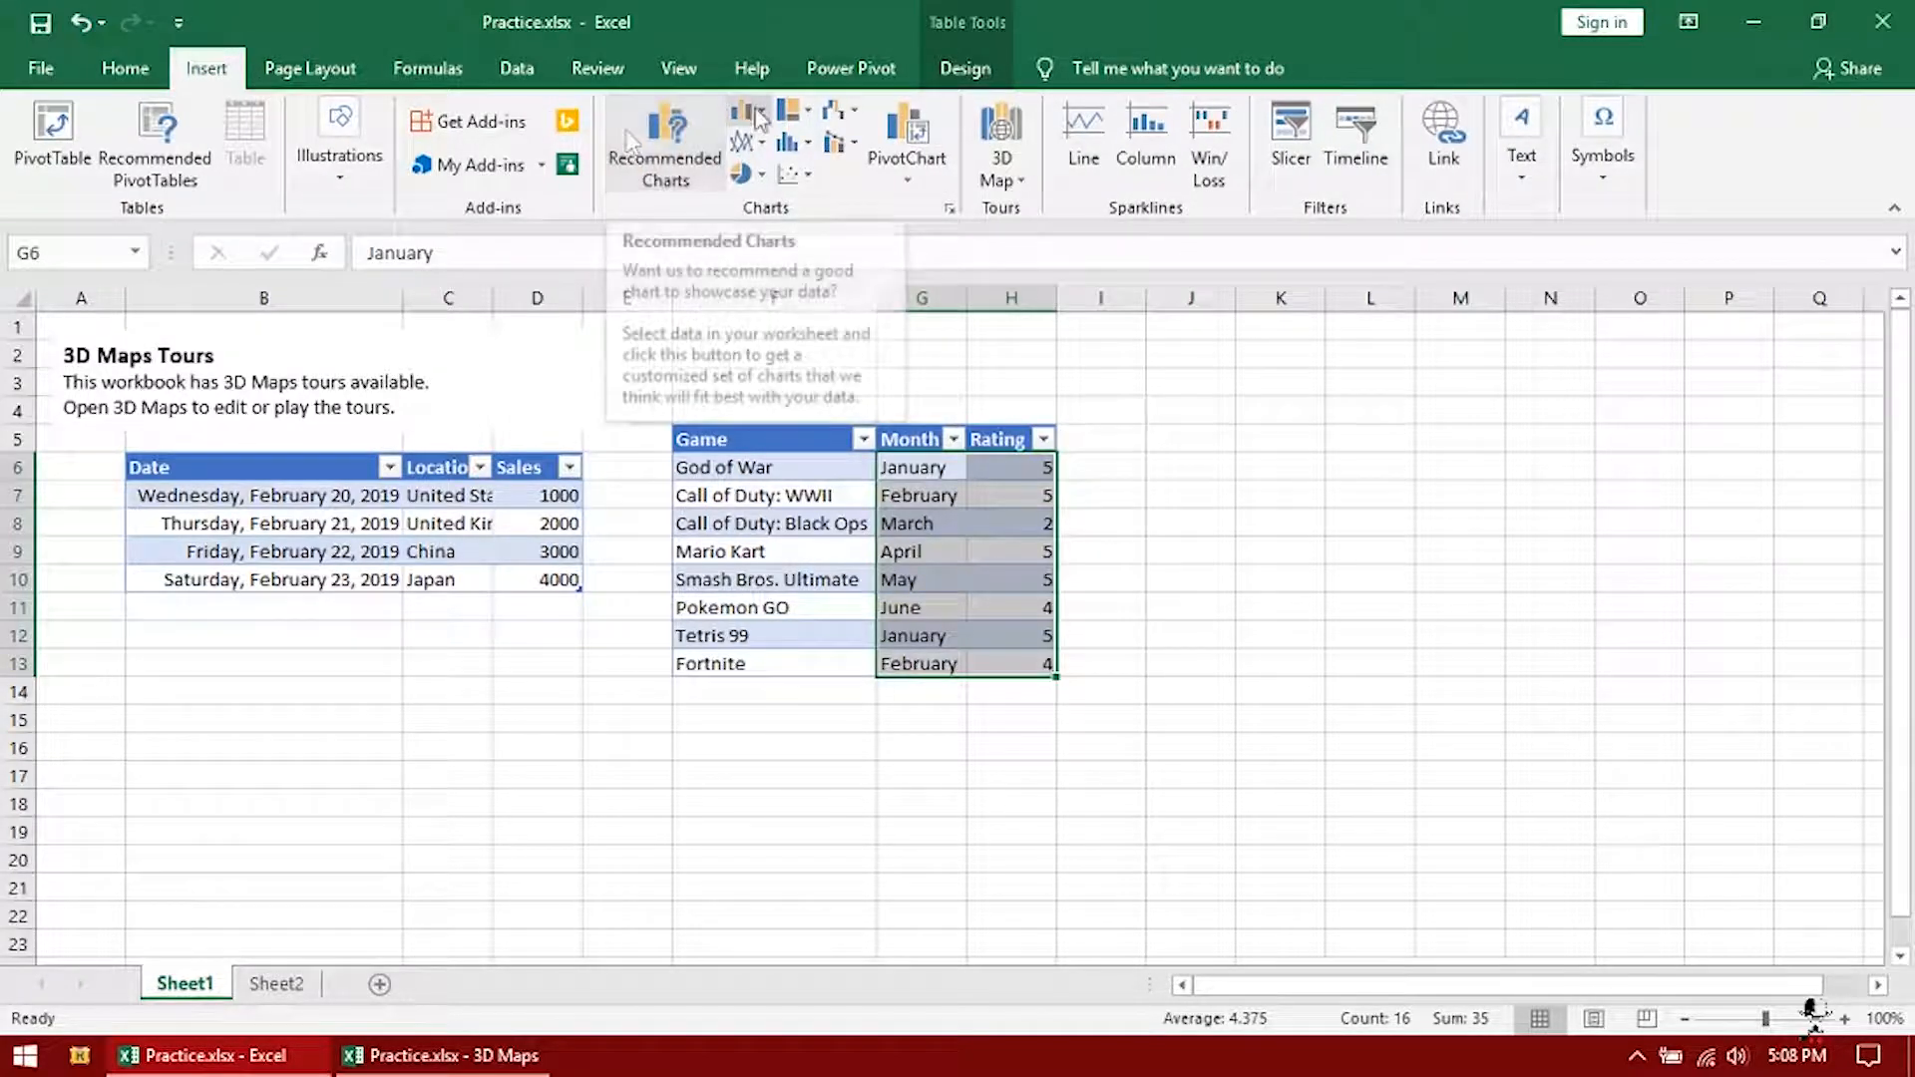
left_click(755, 118)
left_click(769, 217)
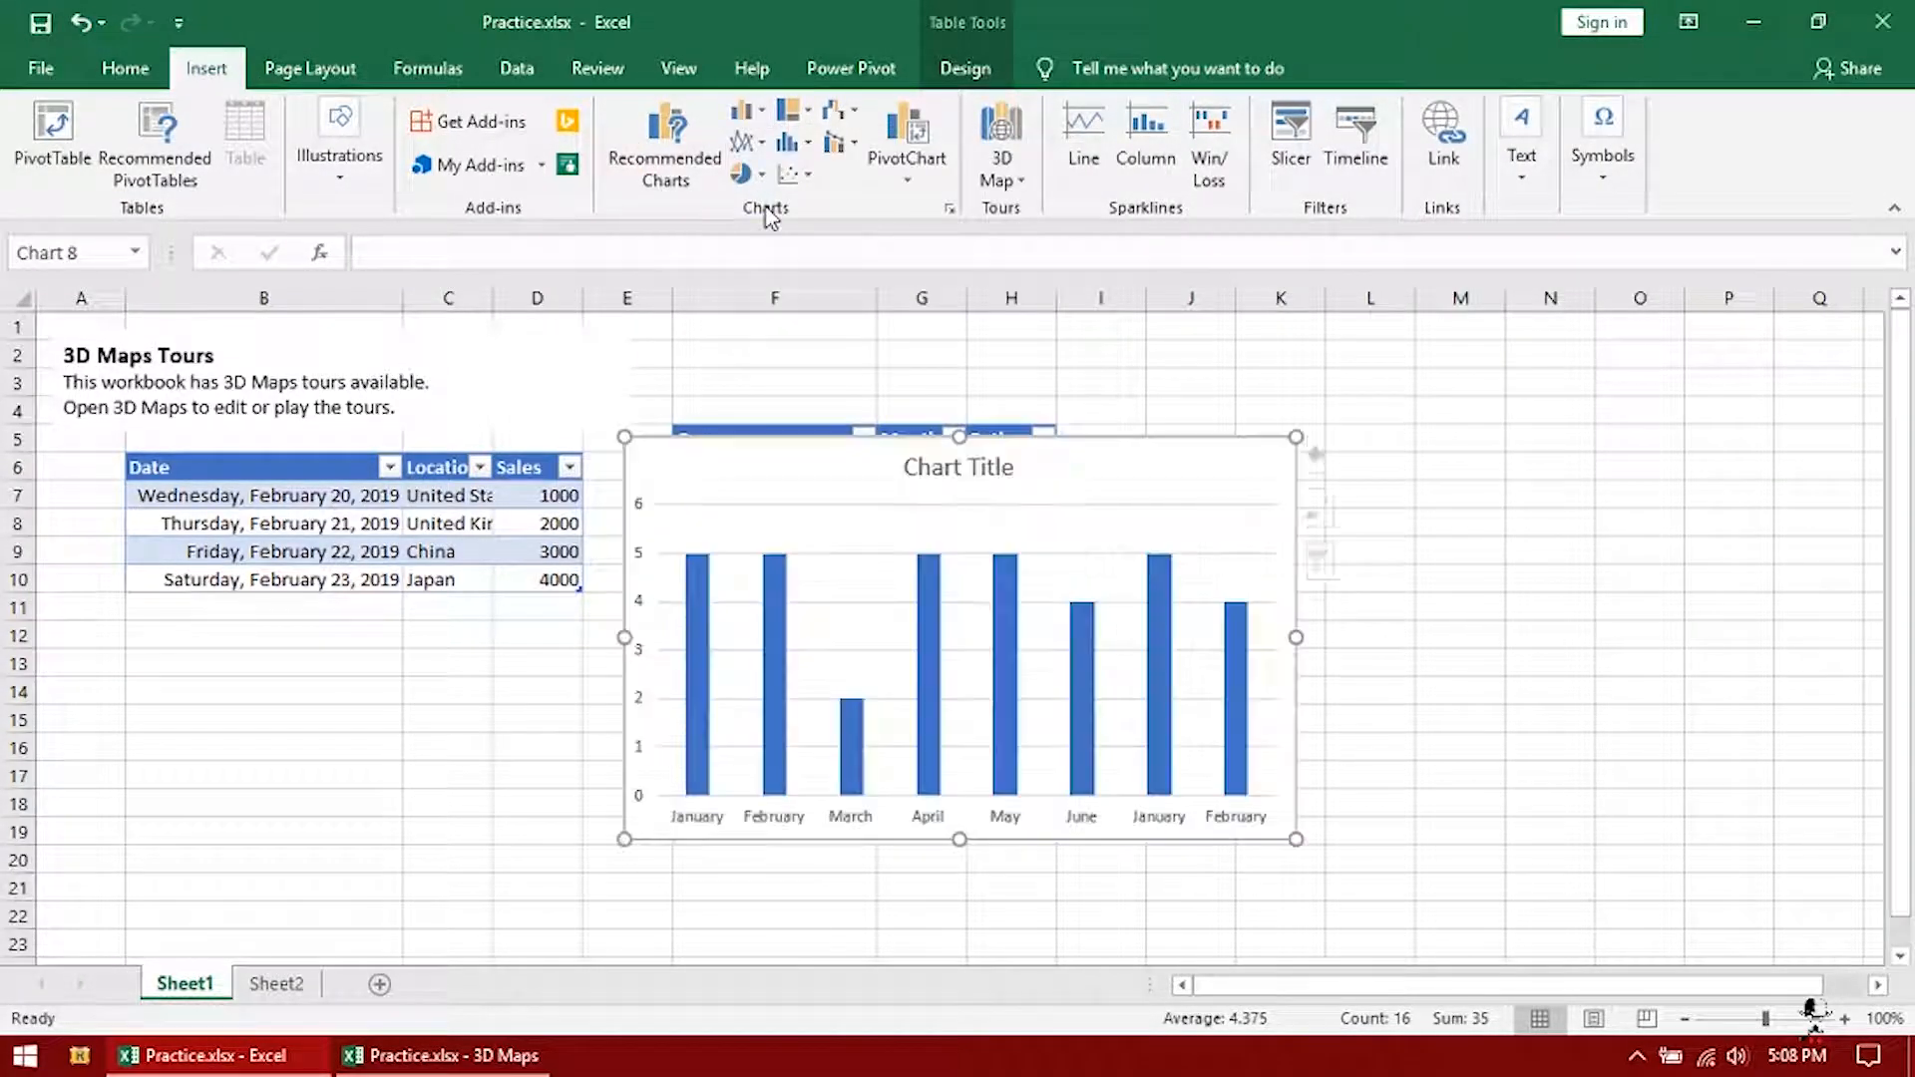
left_click_drag(1147, 472, 1606, 673)
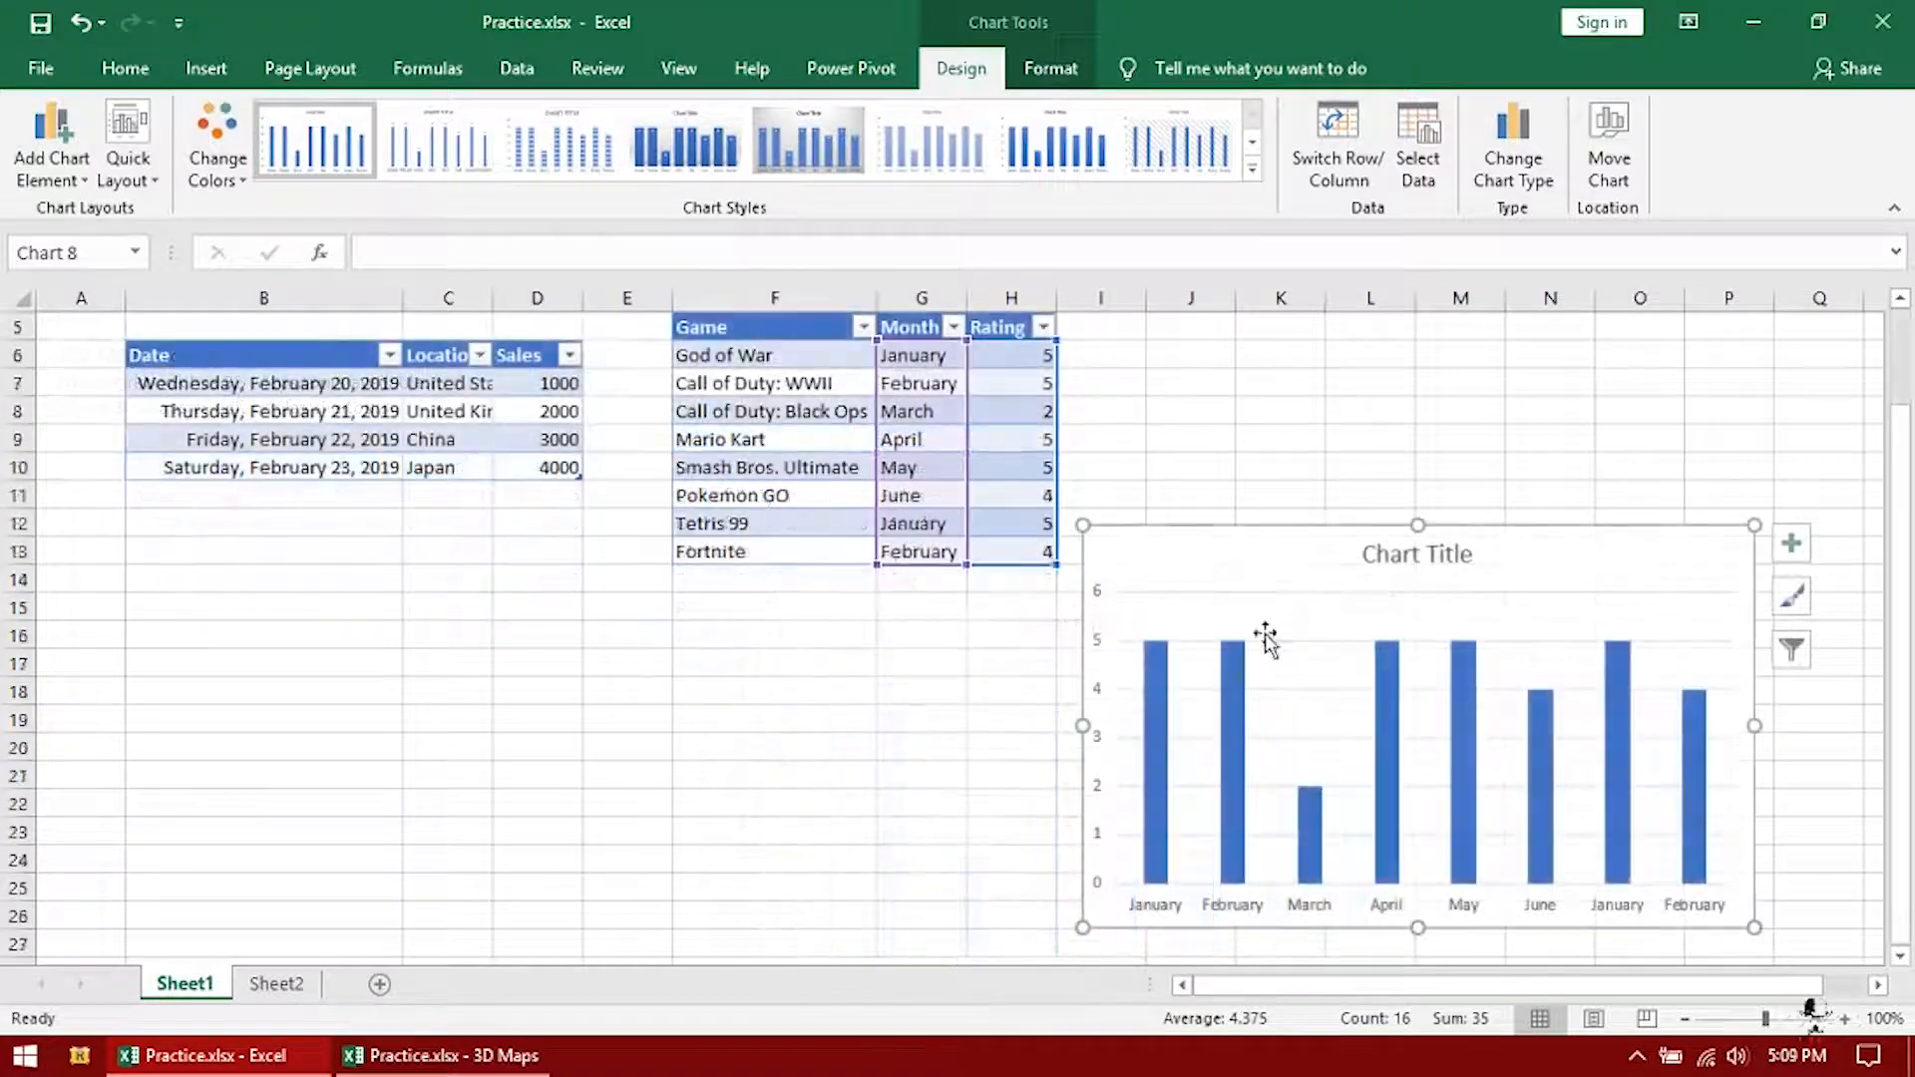
Add data labels to the chart's columns through their formatting options, and toggle the Value label off and on
left_click(1786, 548)
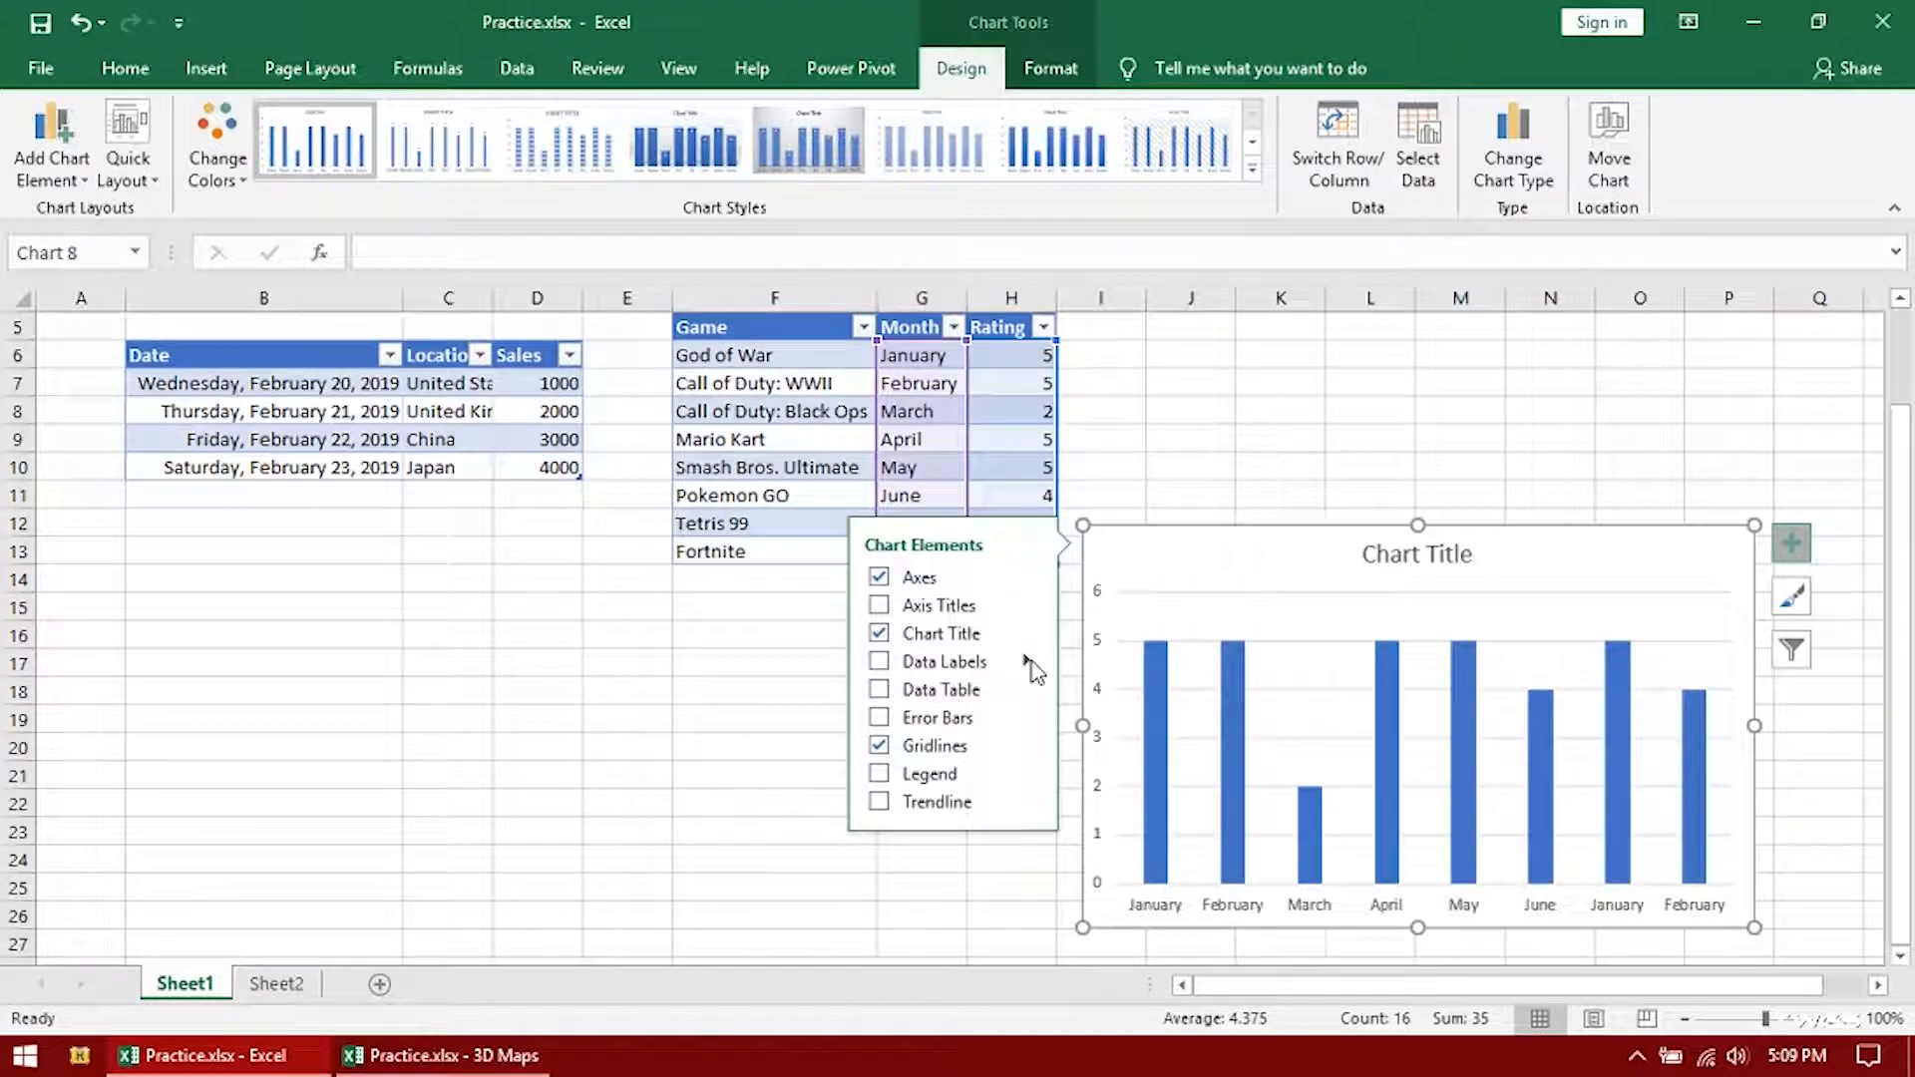
mouse_move(1034, 670)
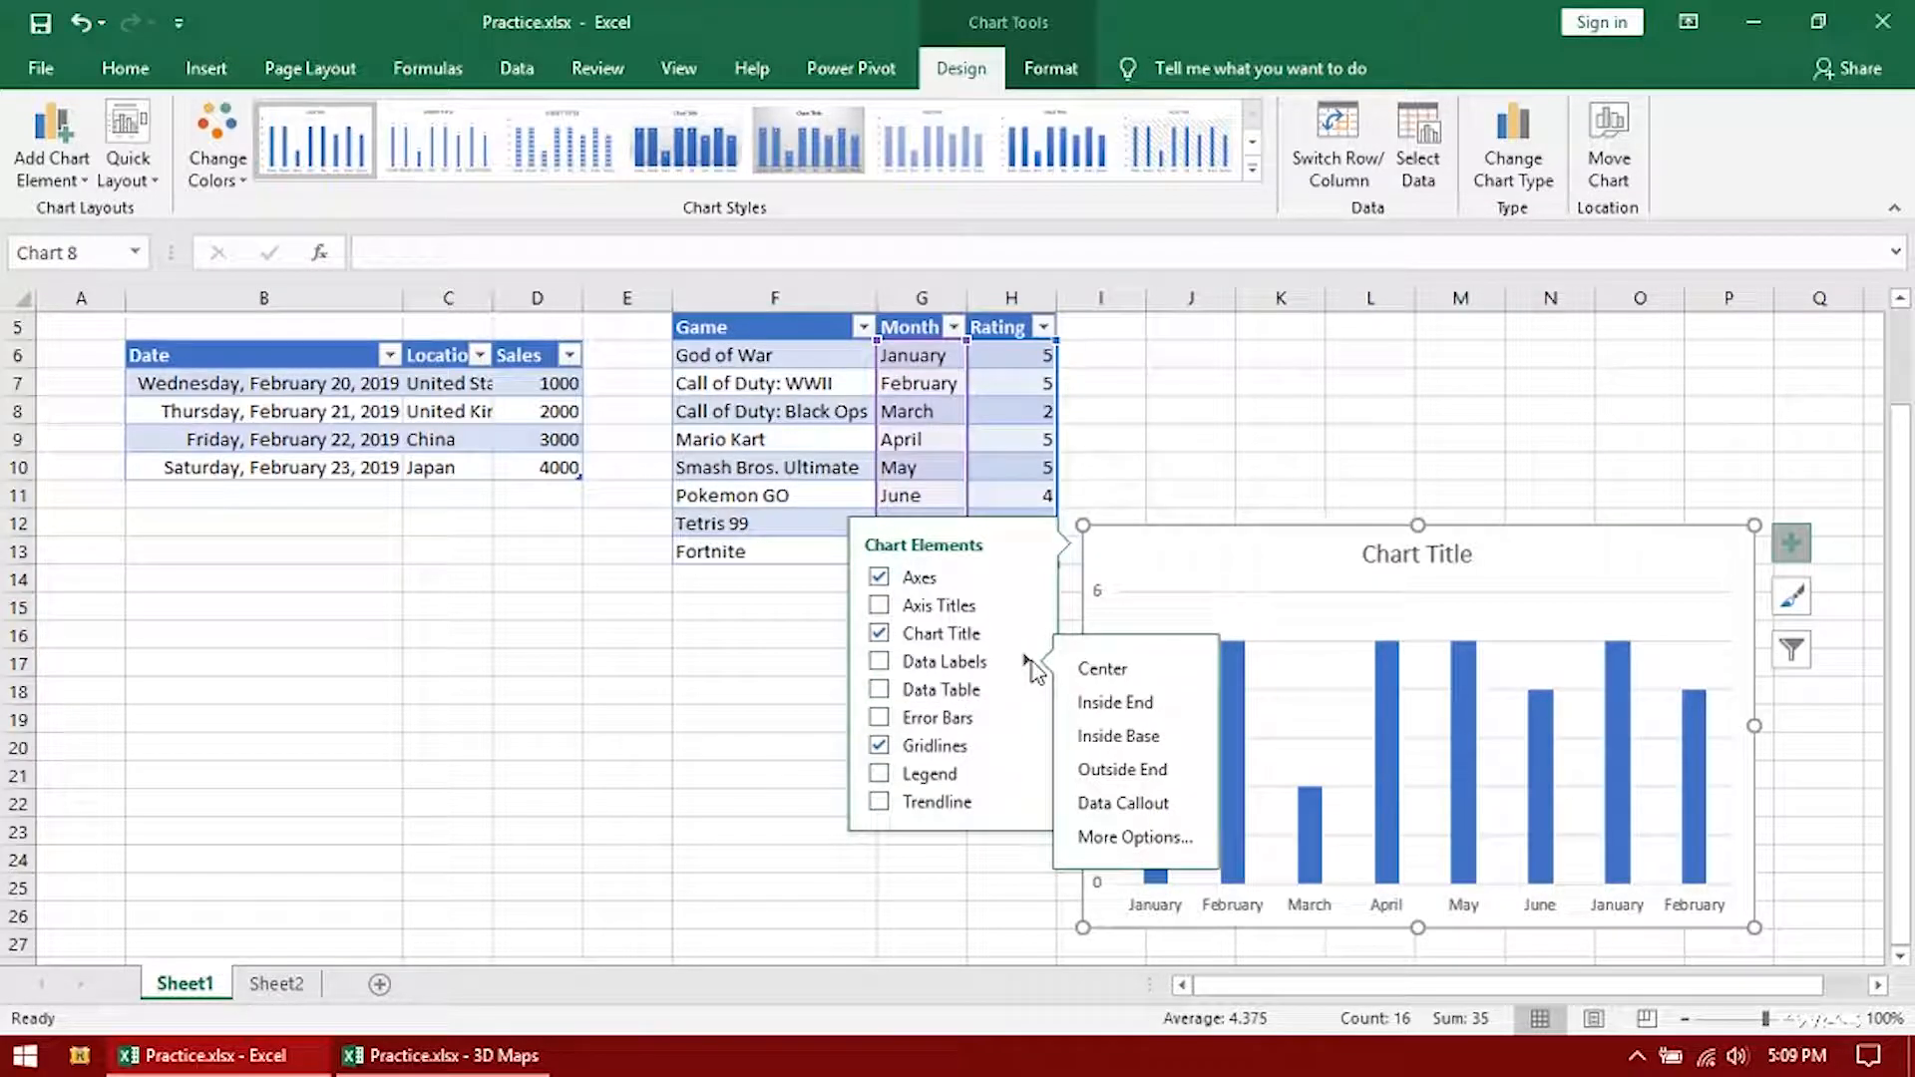
left_click(1123, 838)
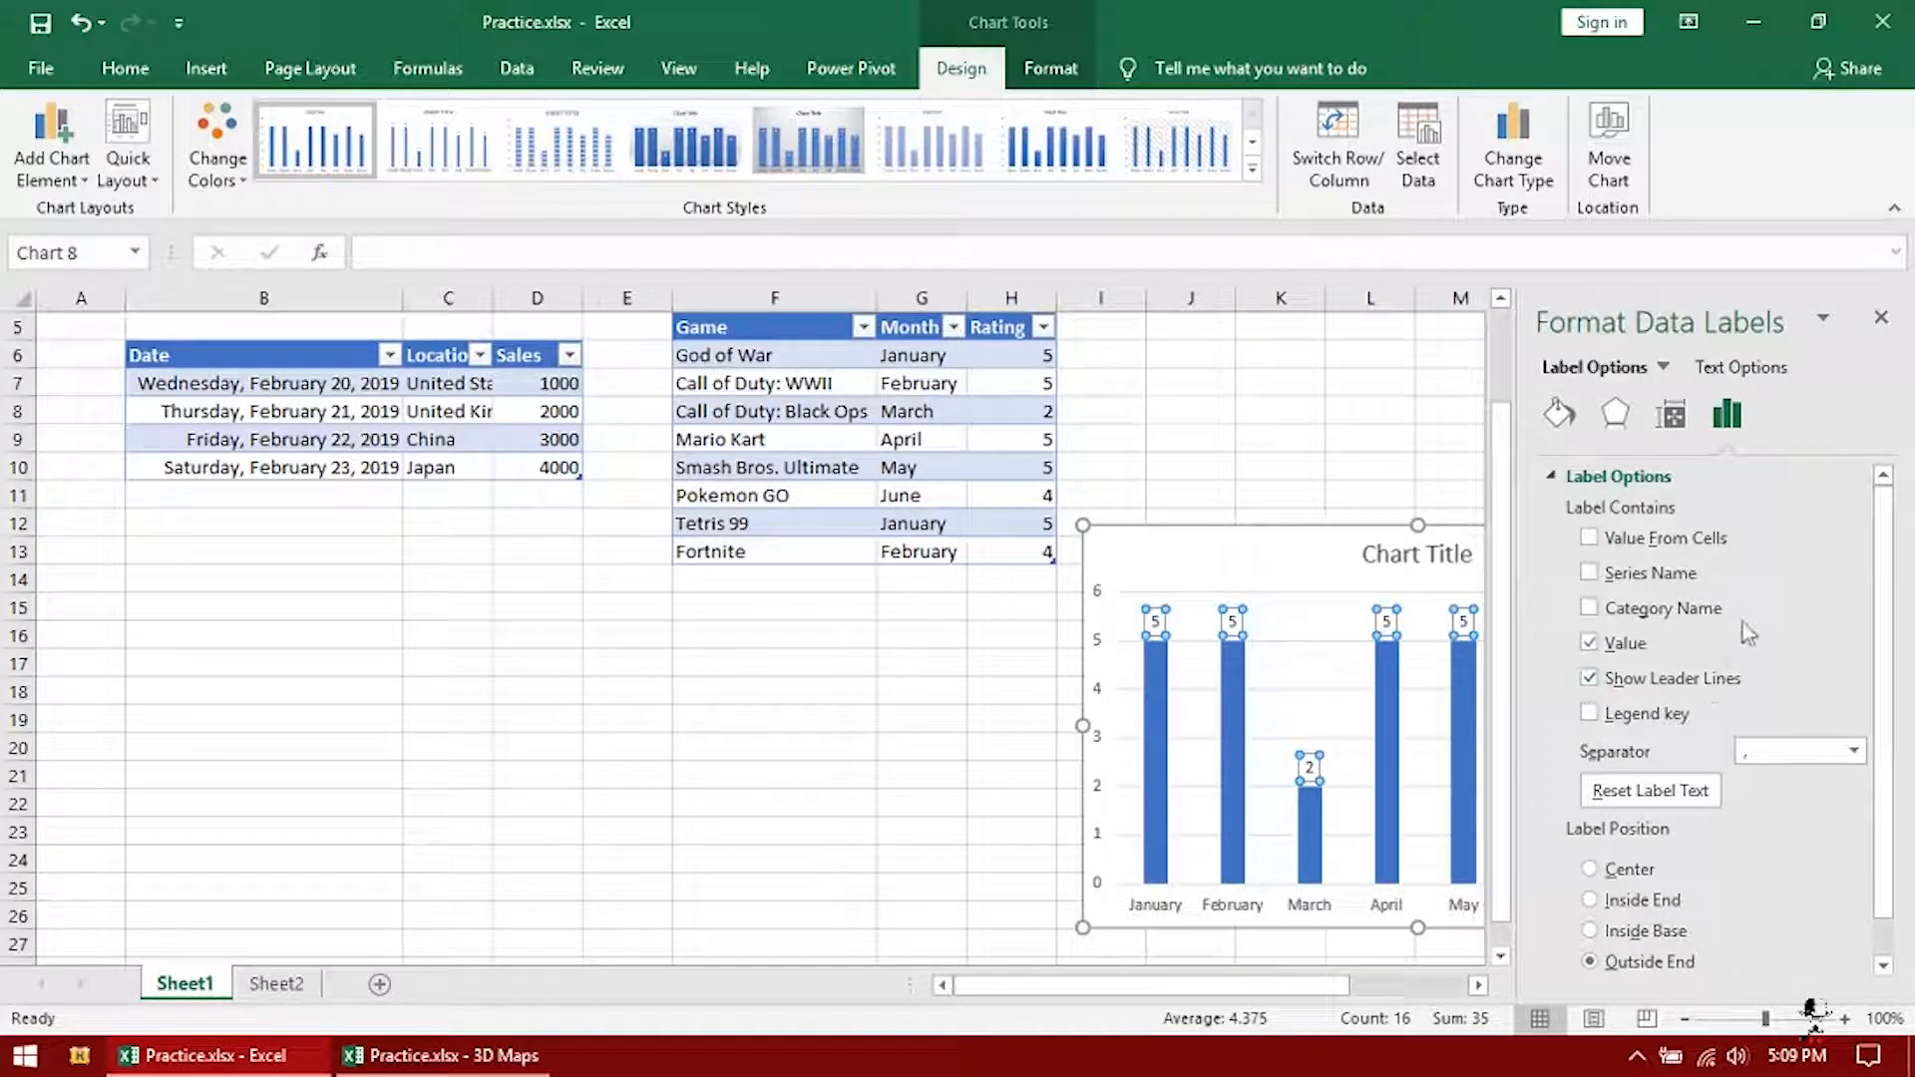
left_click(1612, 654)
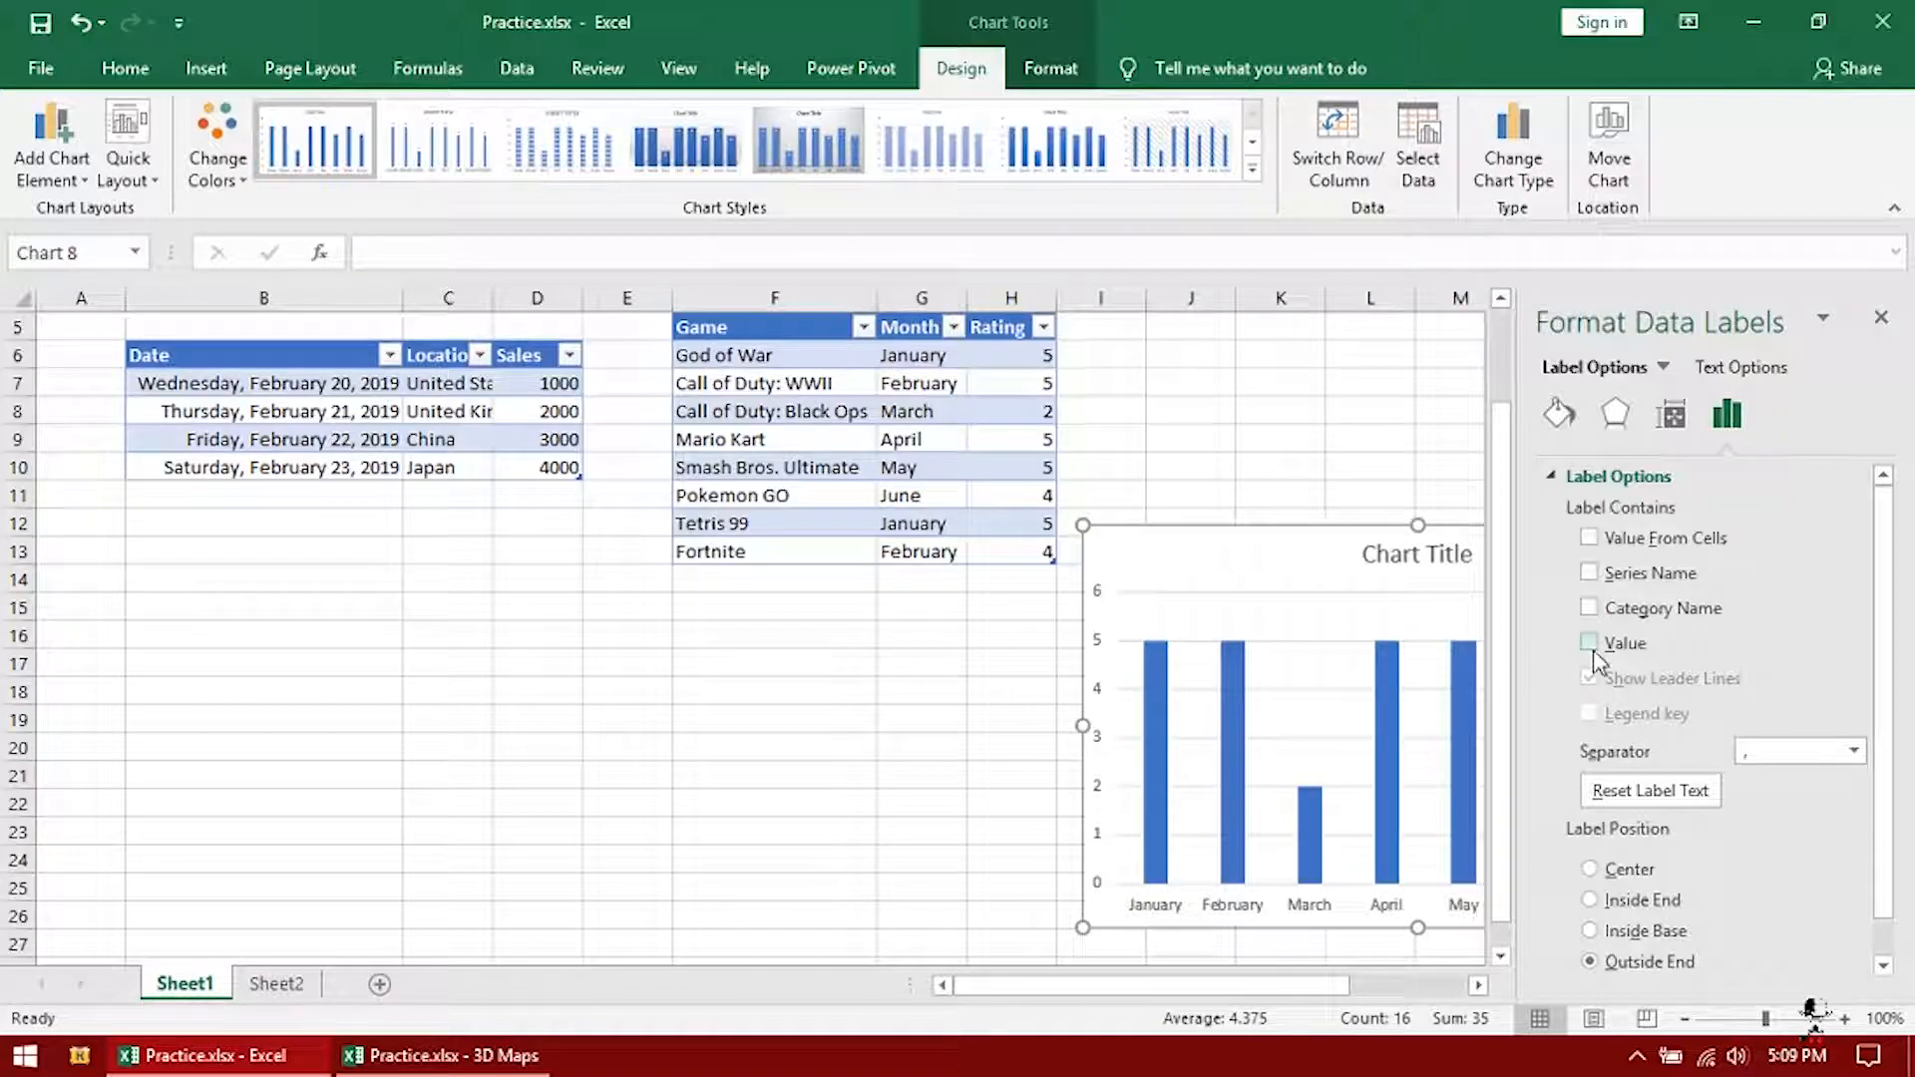
left_click(1591, 647)
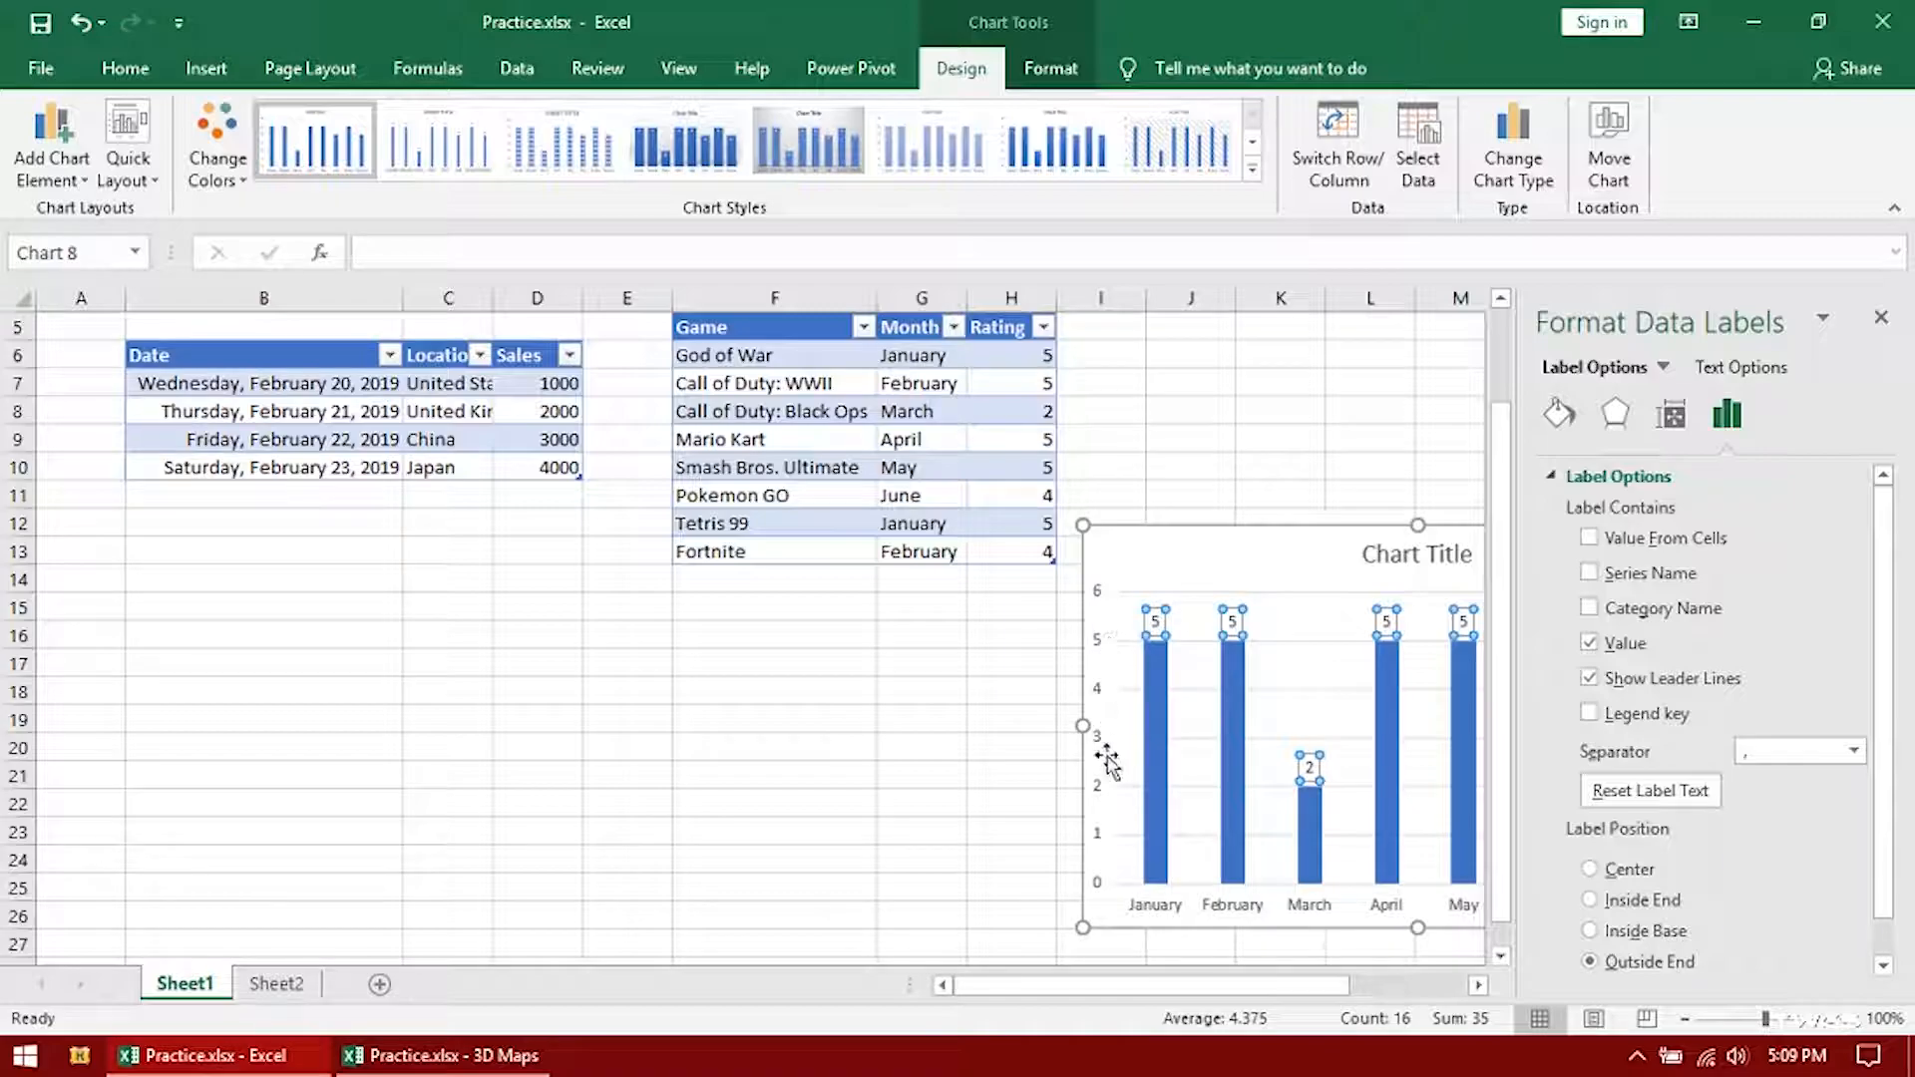
Replace the value labels with the game names from cells F6:F13 and close the label formatting options
left_click(1581, 646)
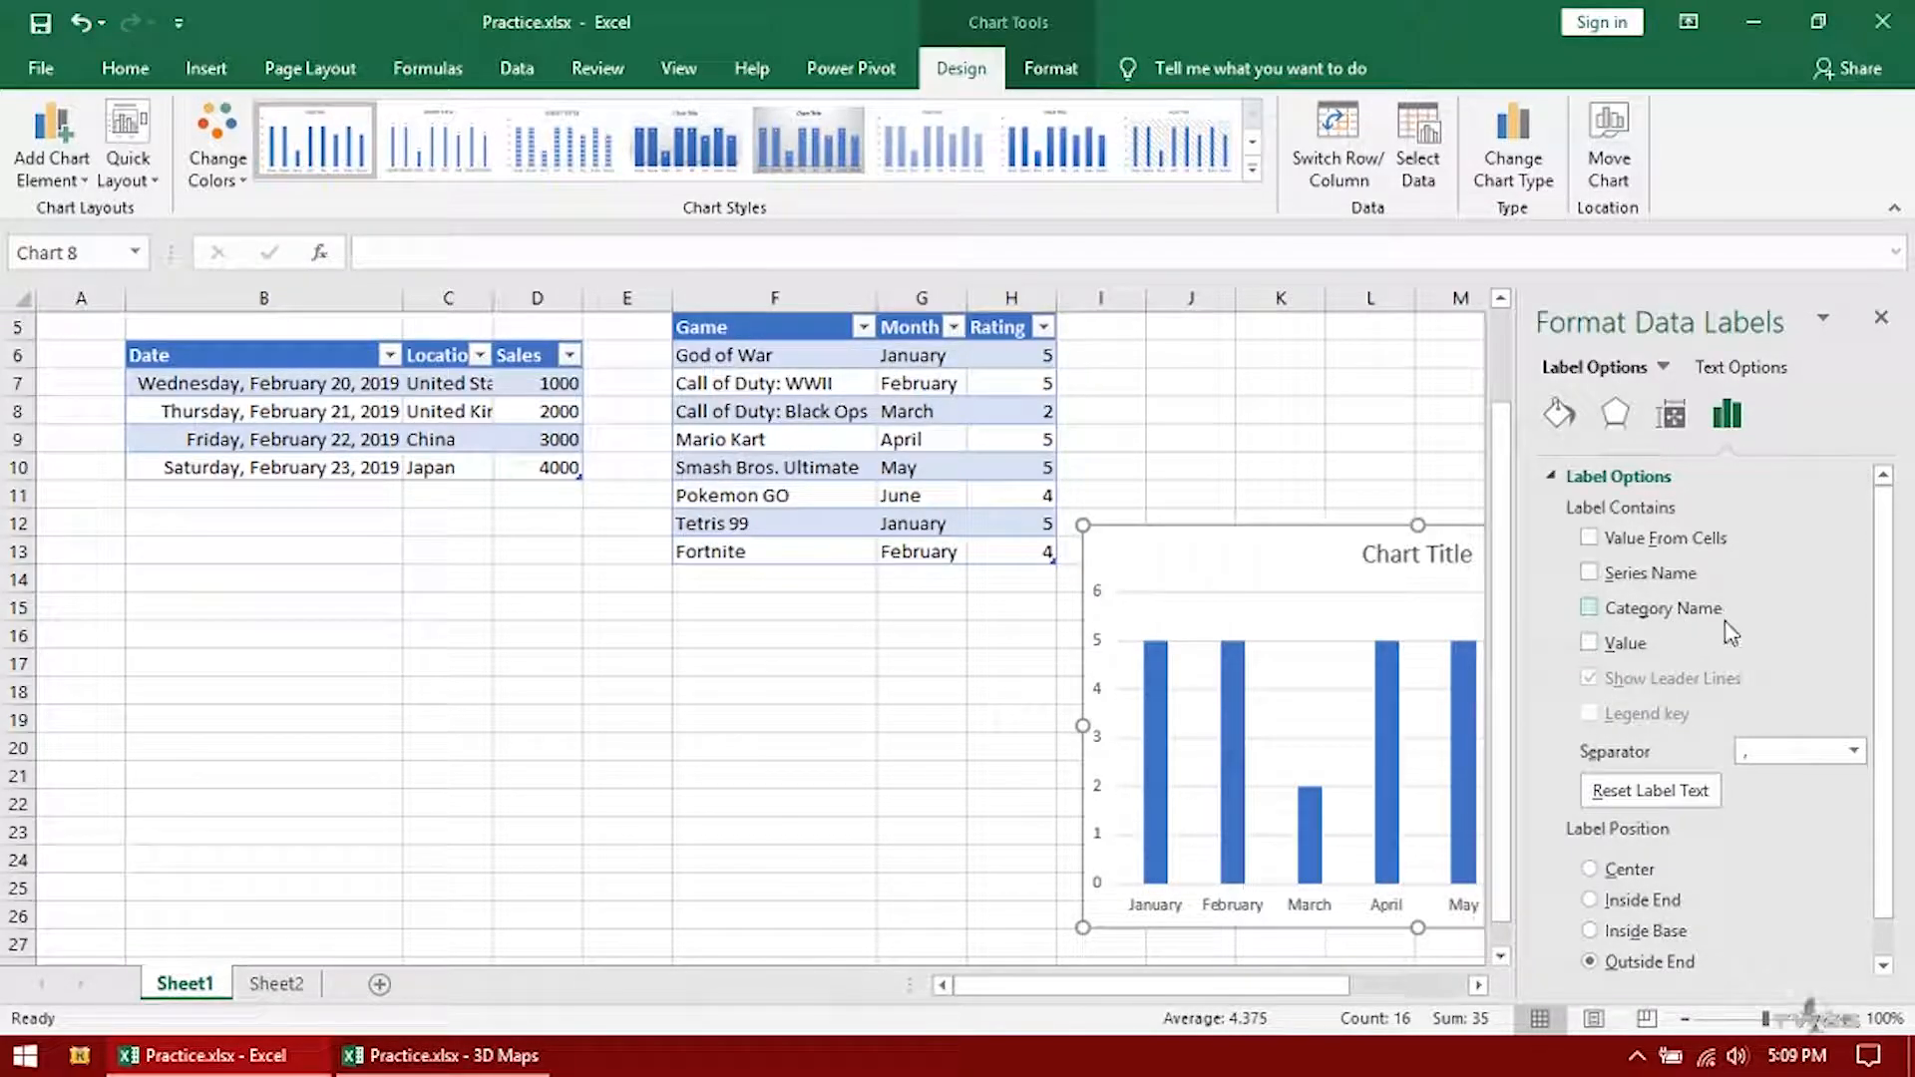
left_click(1589, 538)
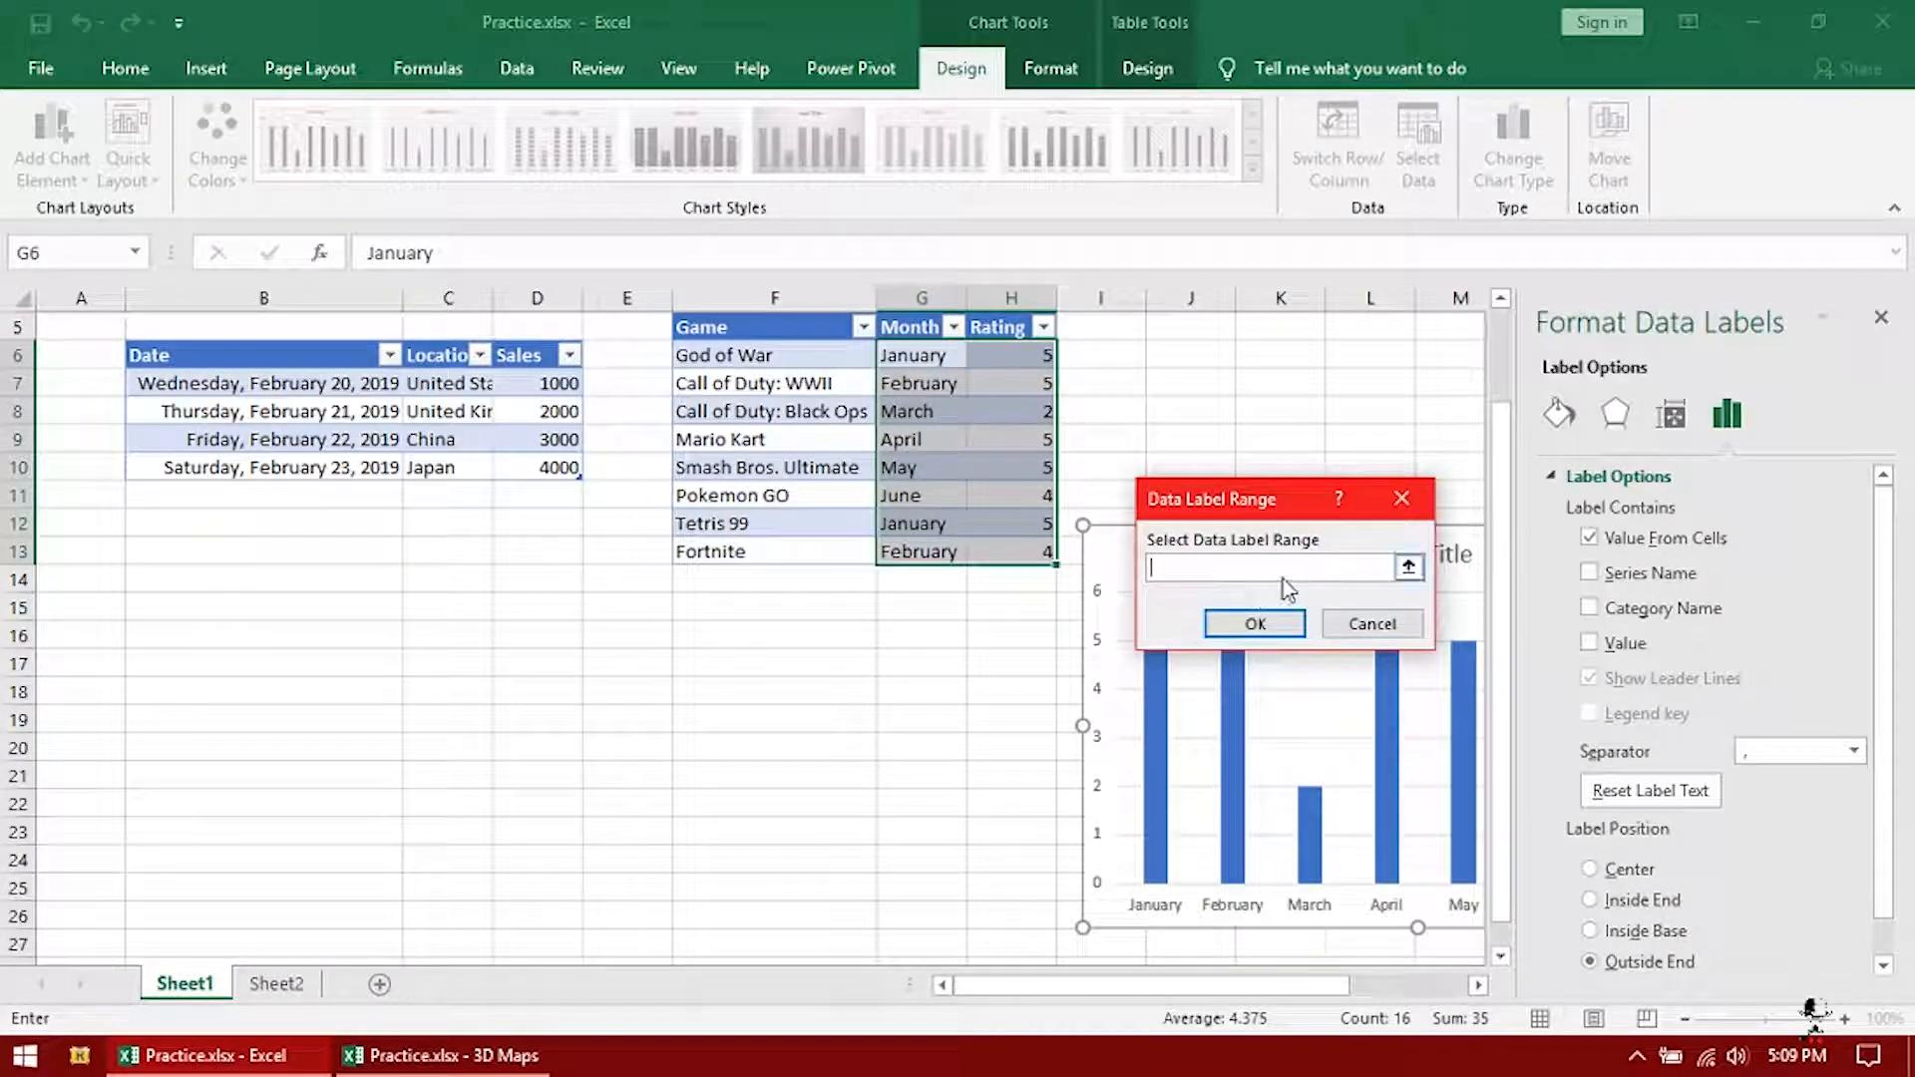
left_click_drag(753, 357, 783, 513)
left_click(1252, 623)
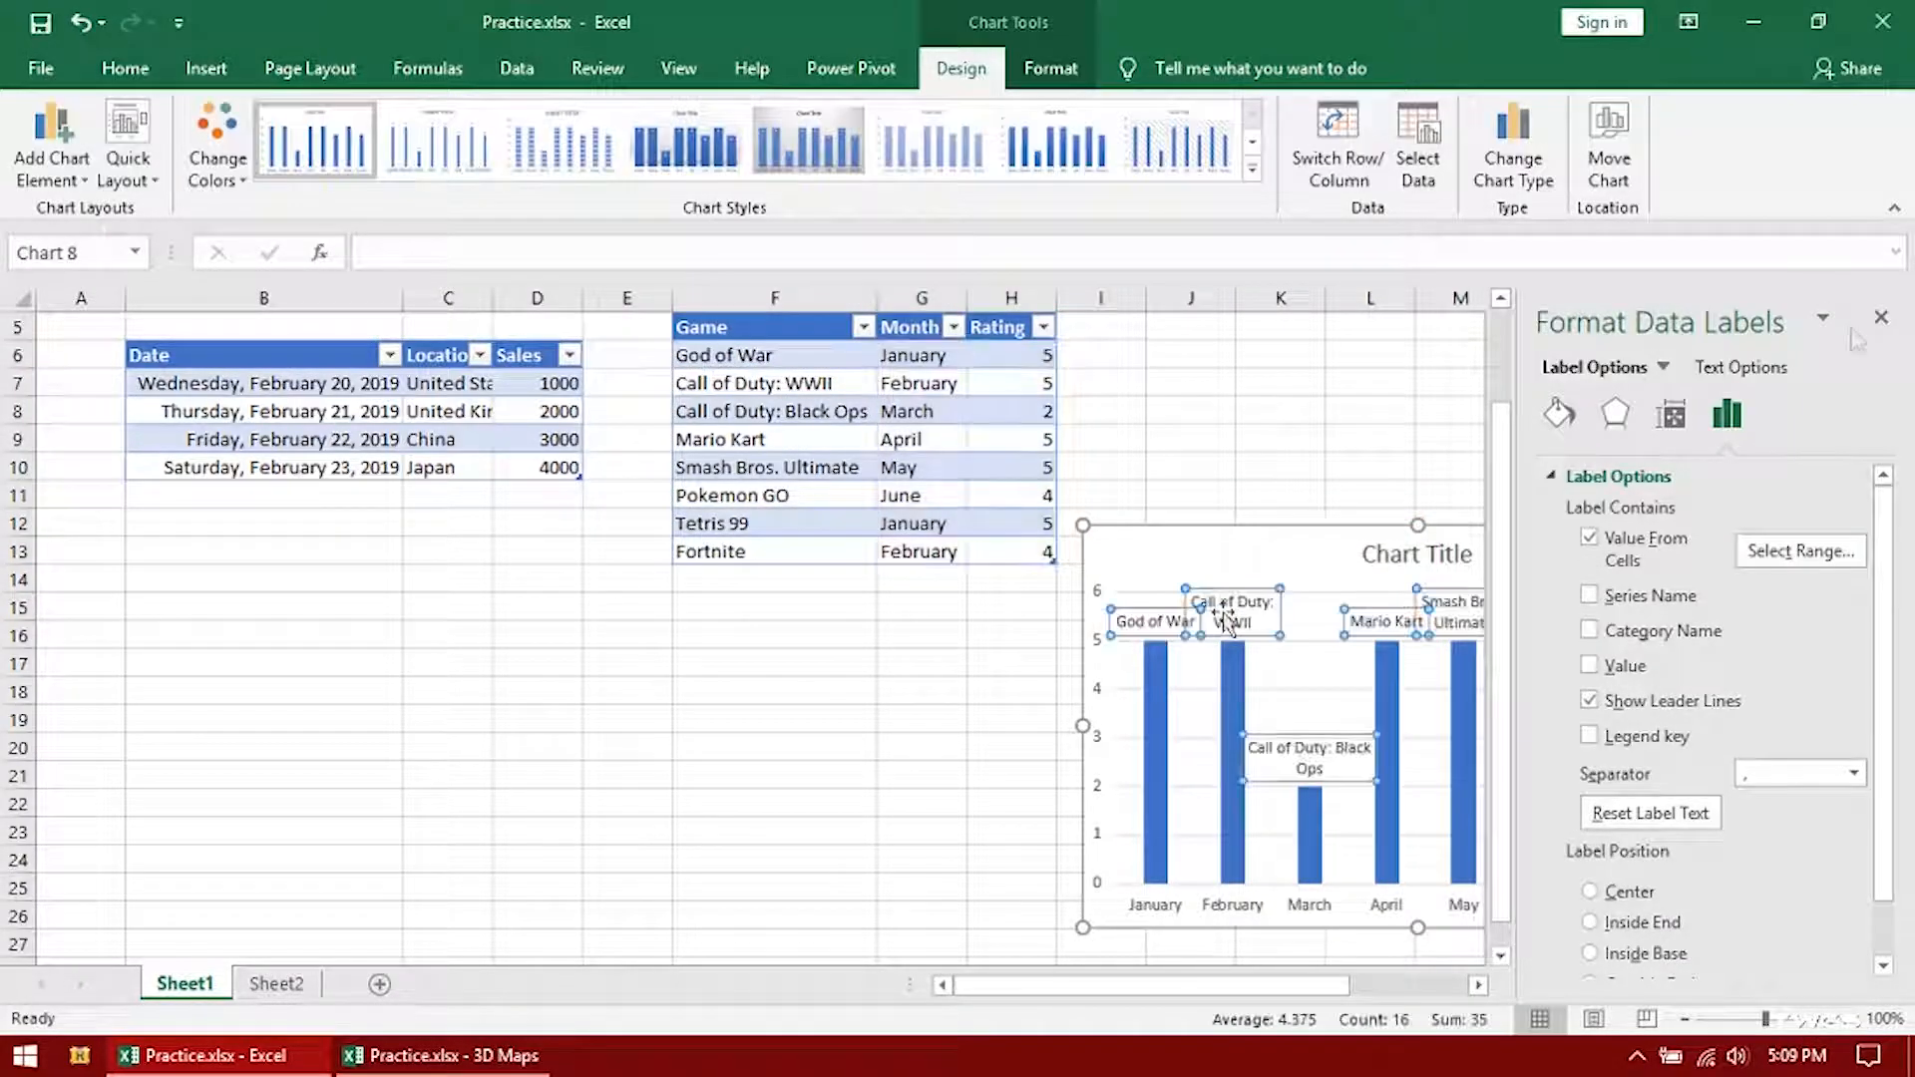
left_click(1888, 319)
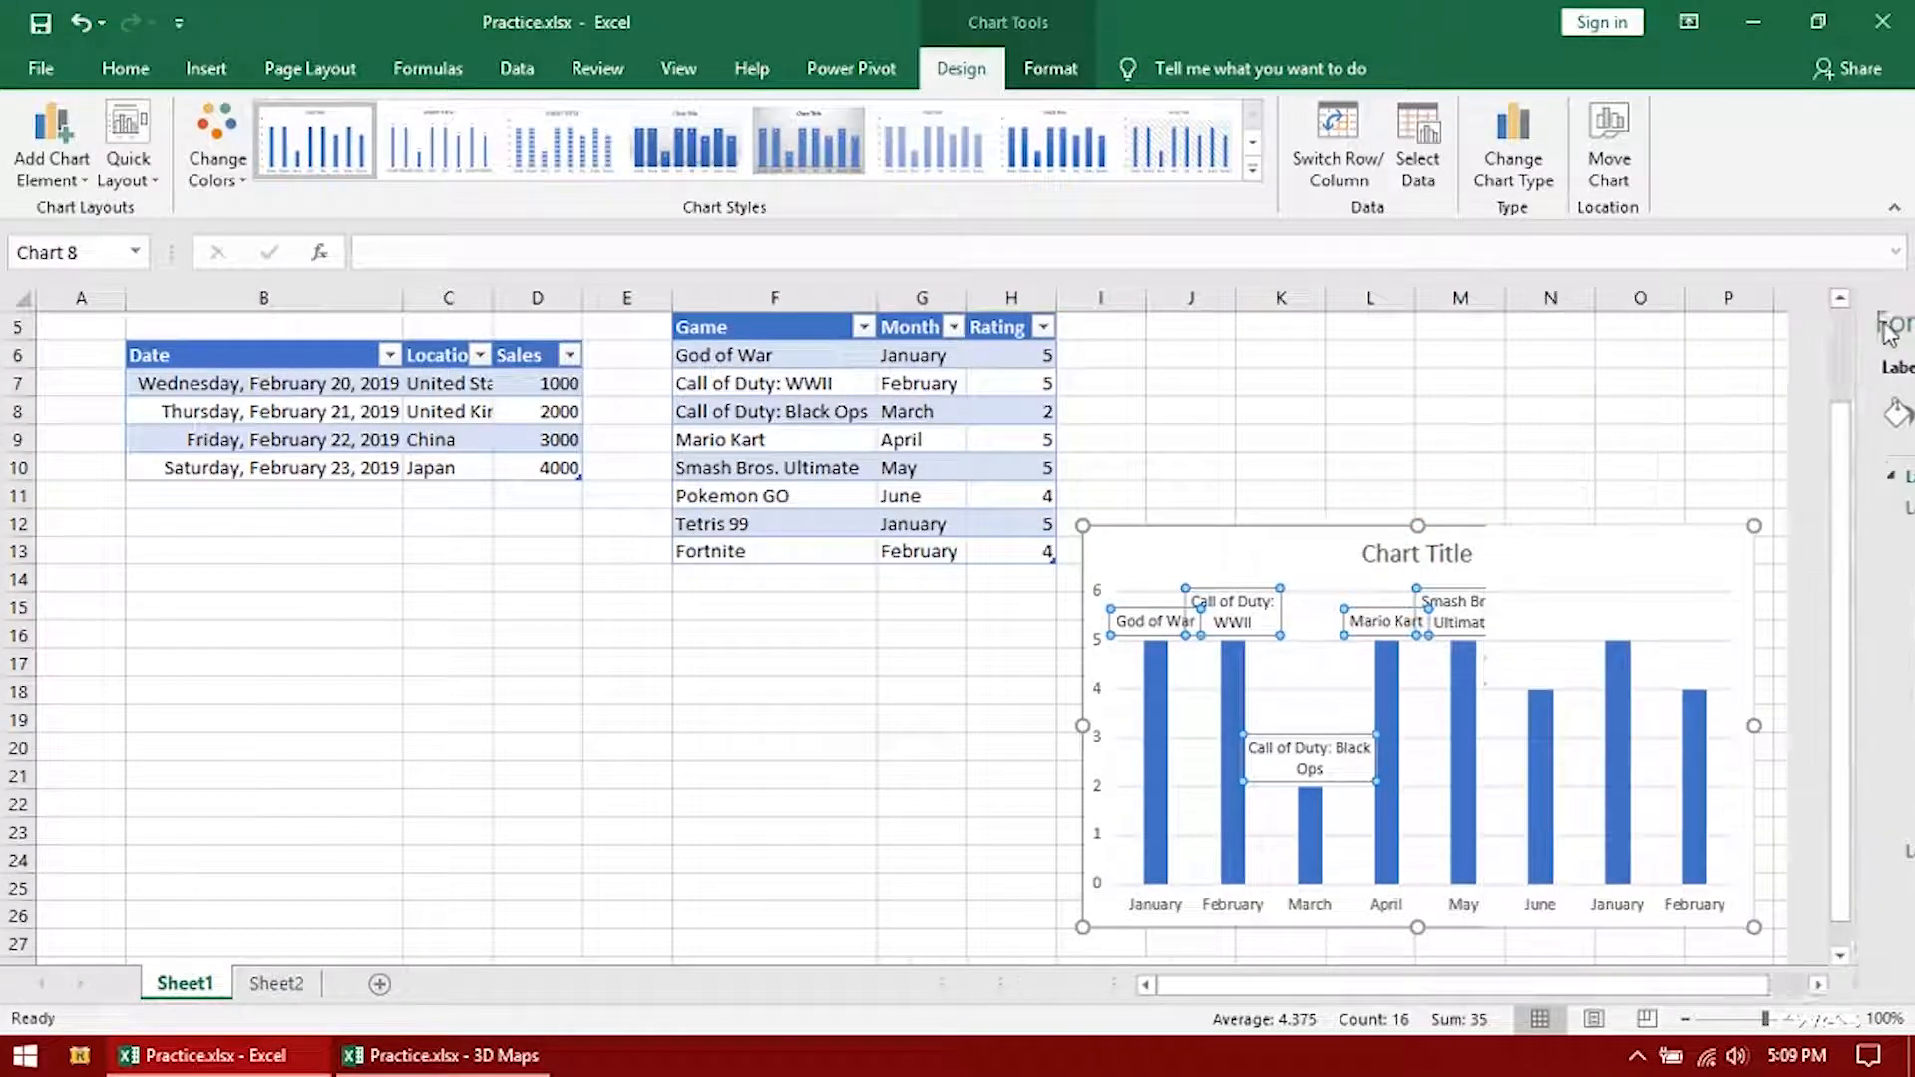
left_click(1618, 468)
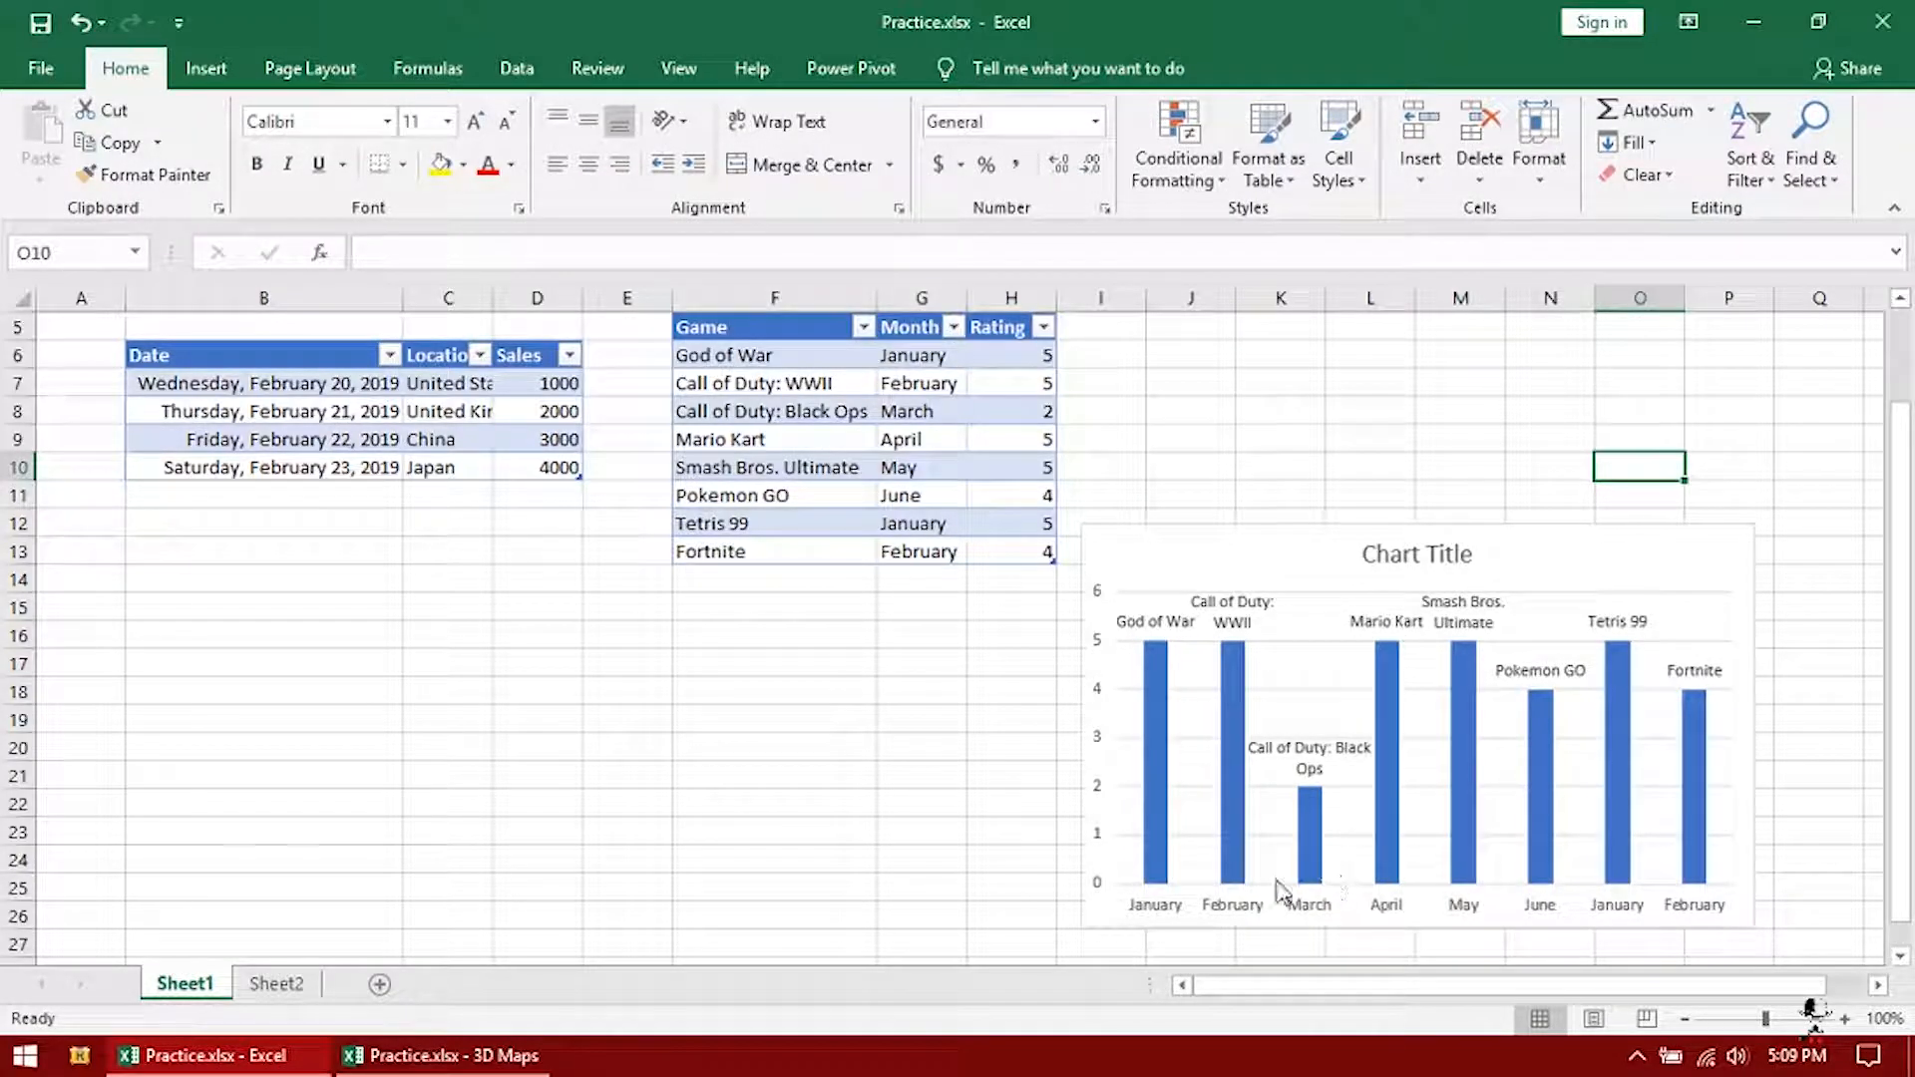
Style the chart's month axis as a black double-headed arrow, after trying thick gold, and move the chart up beside the table
left_click(1227, 915)
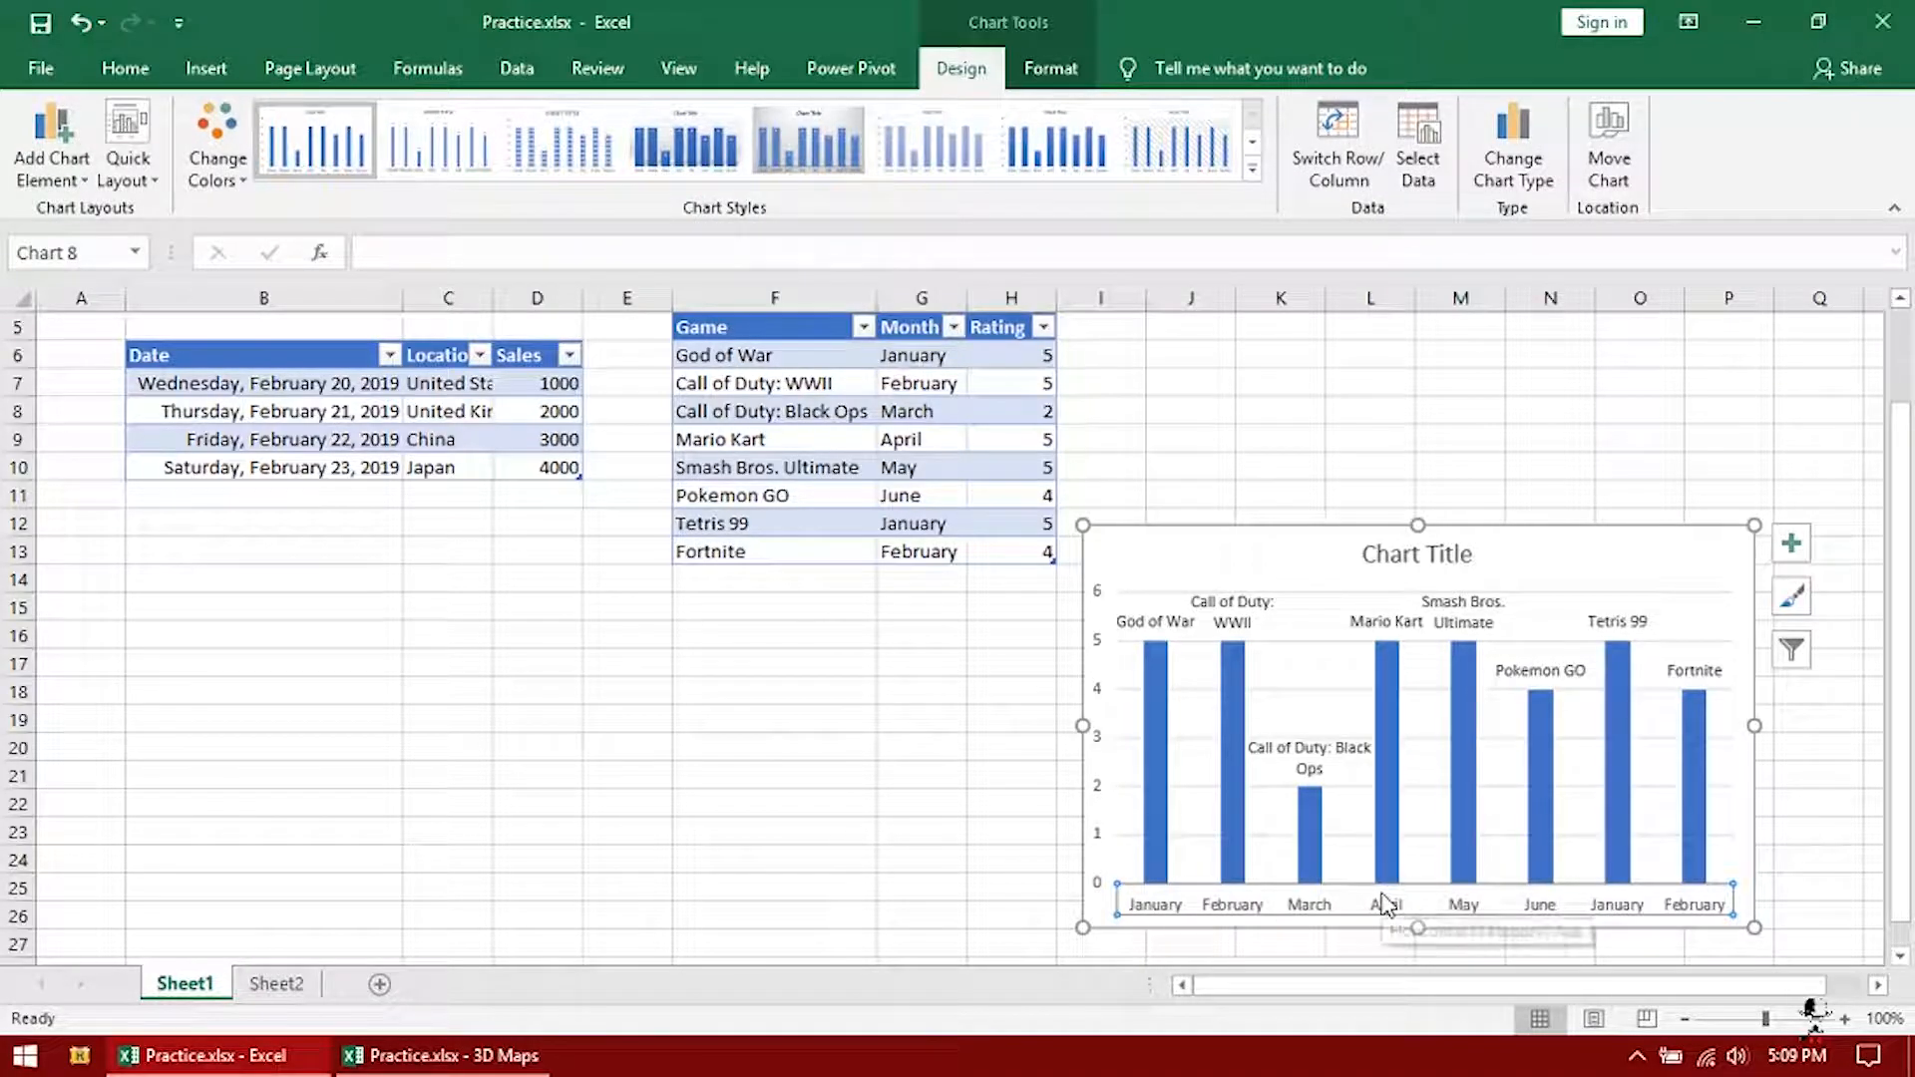
left_click(1078, 69)
left_click(763, 180)
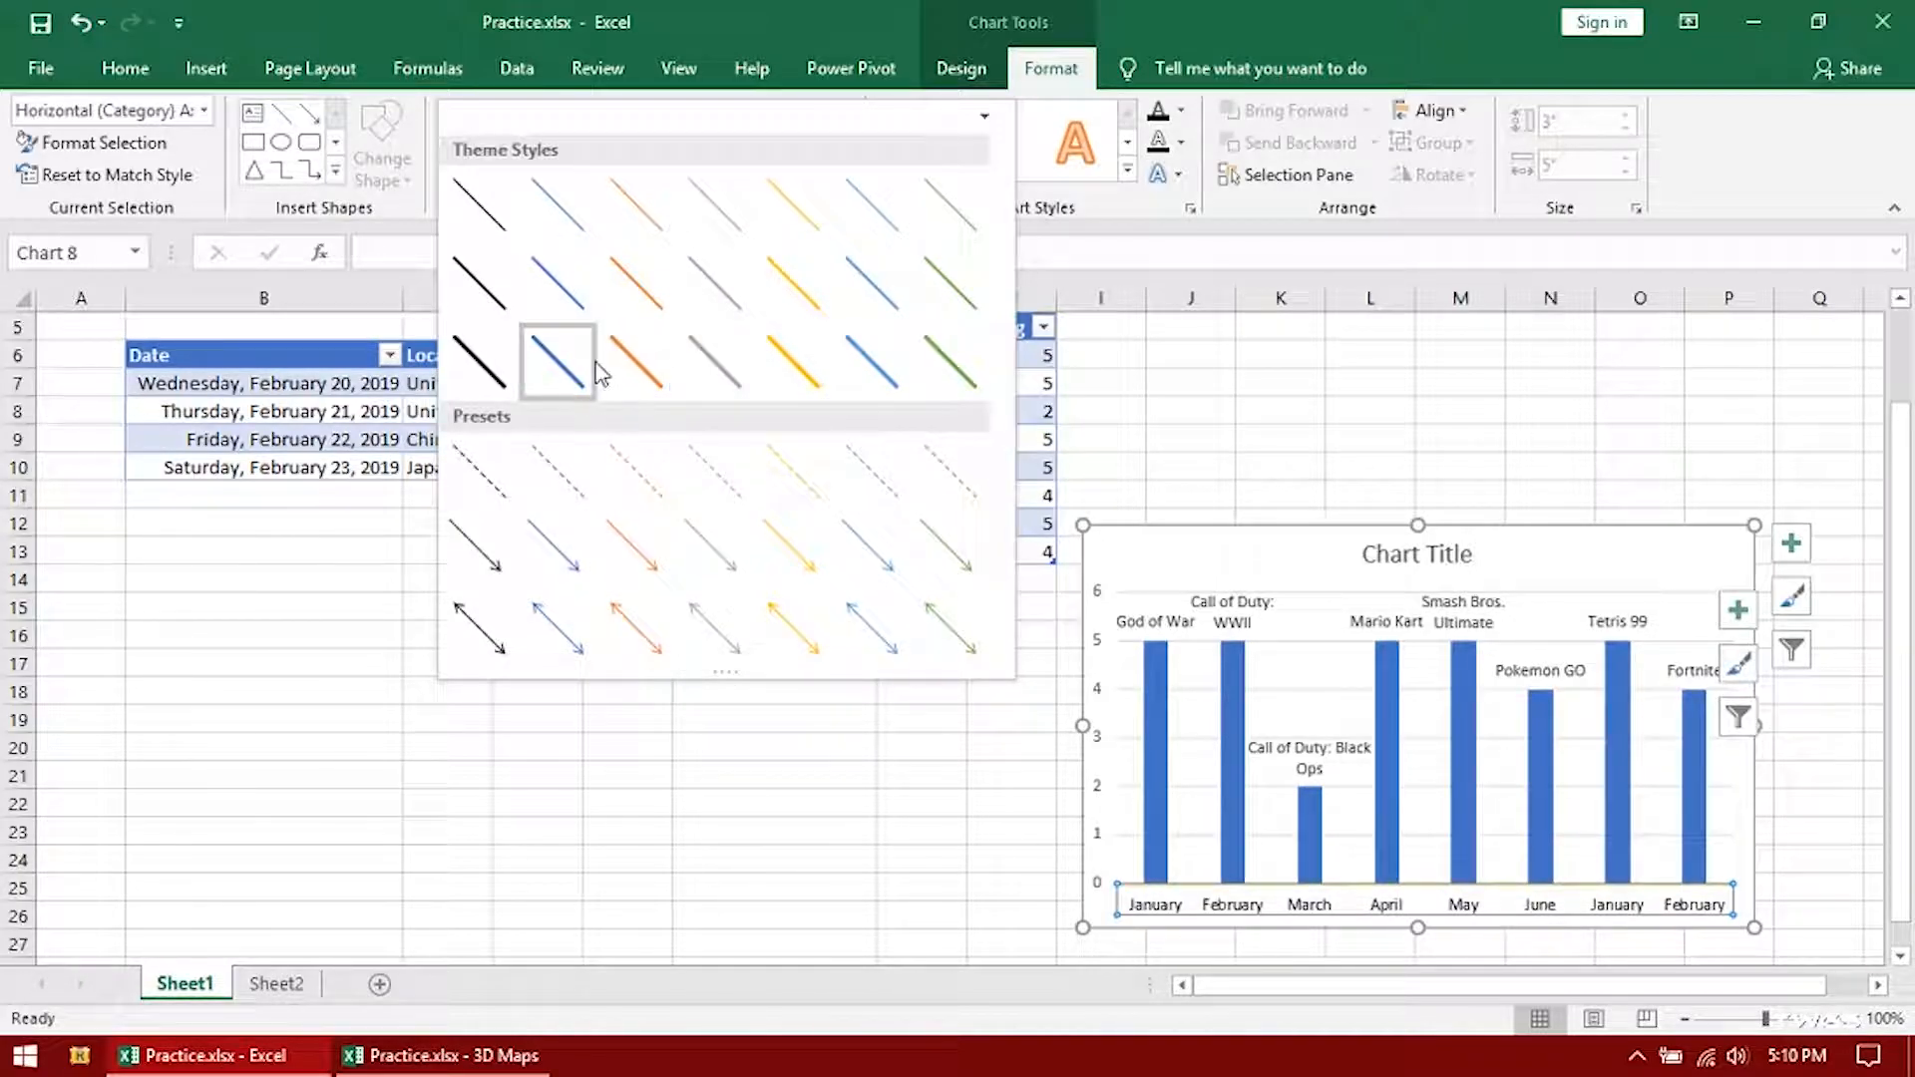
left_click(799, 353)
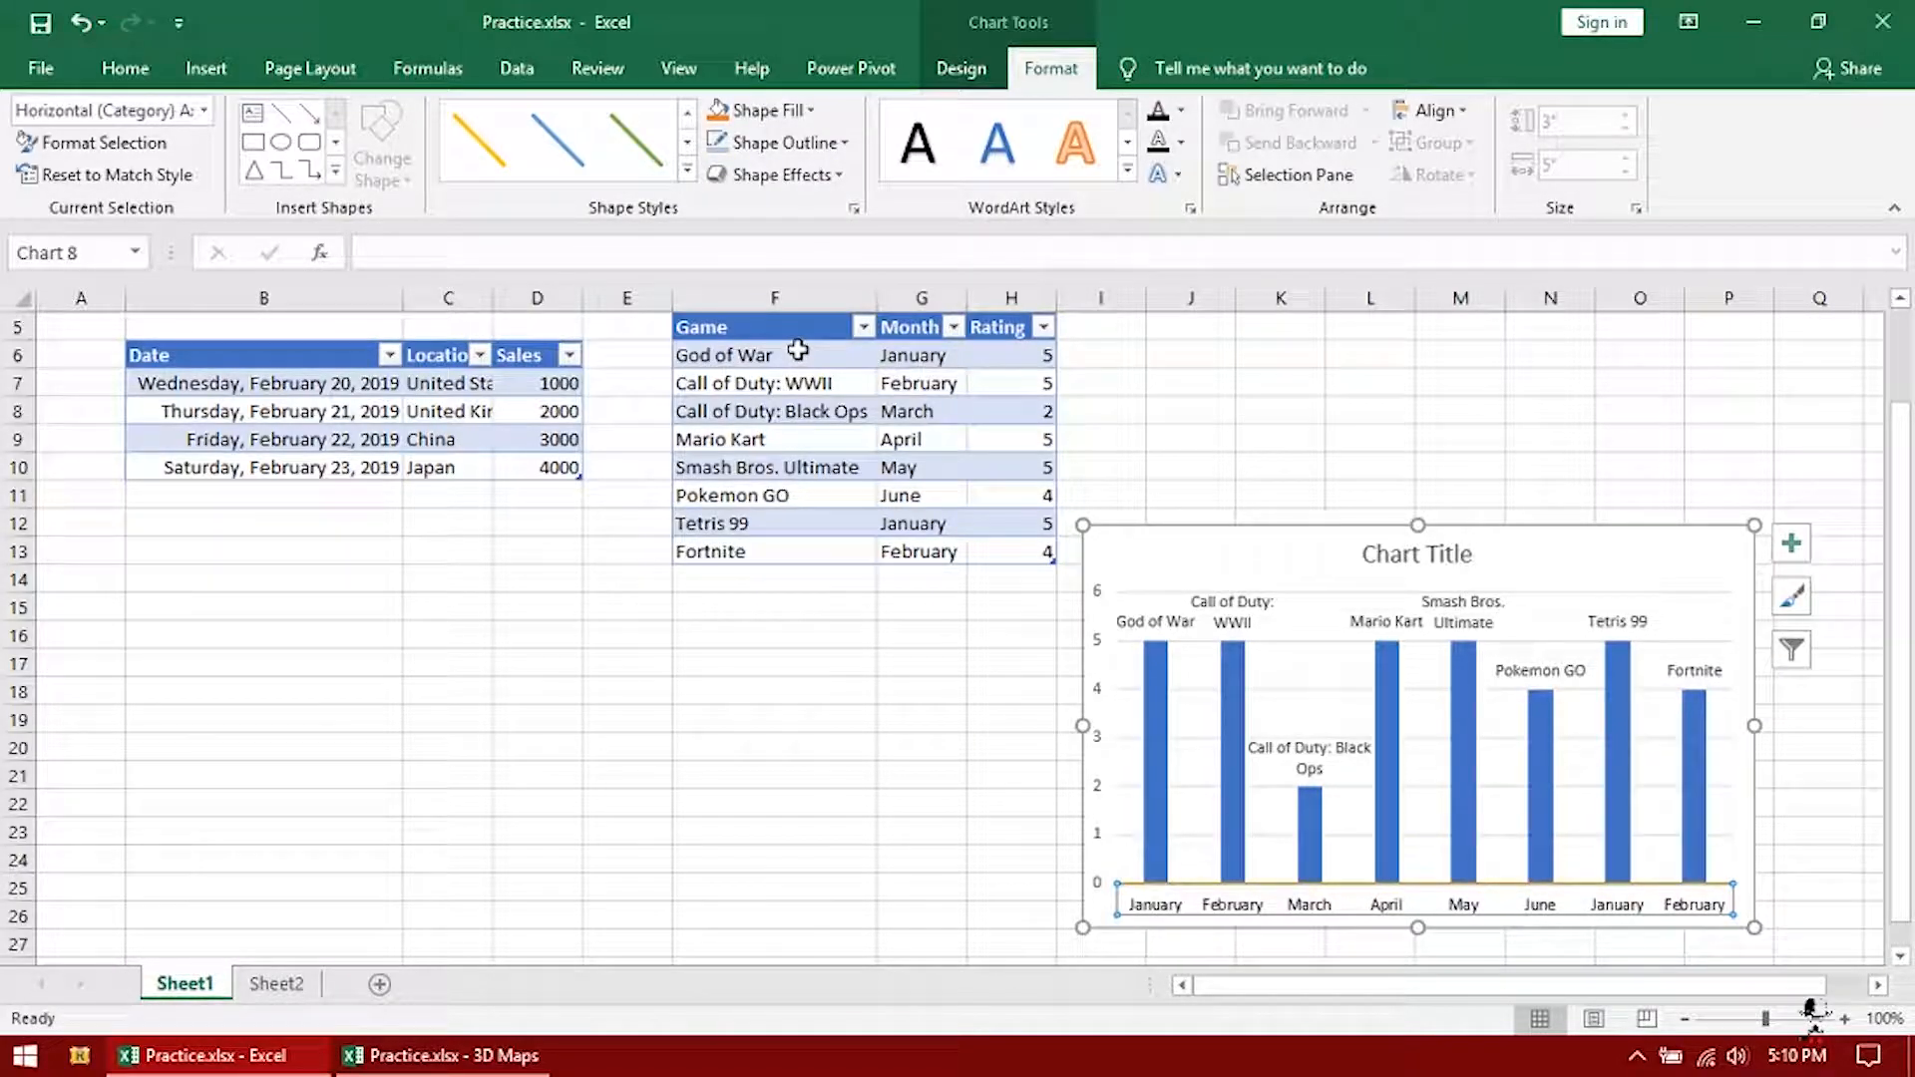
left_click(687, 169)
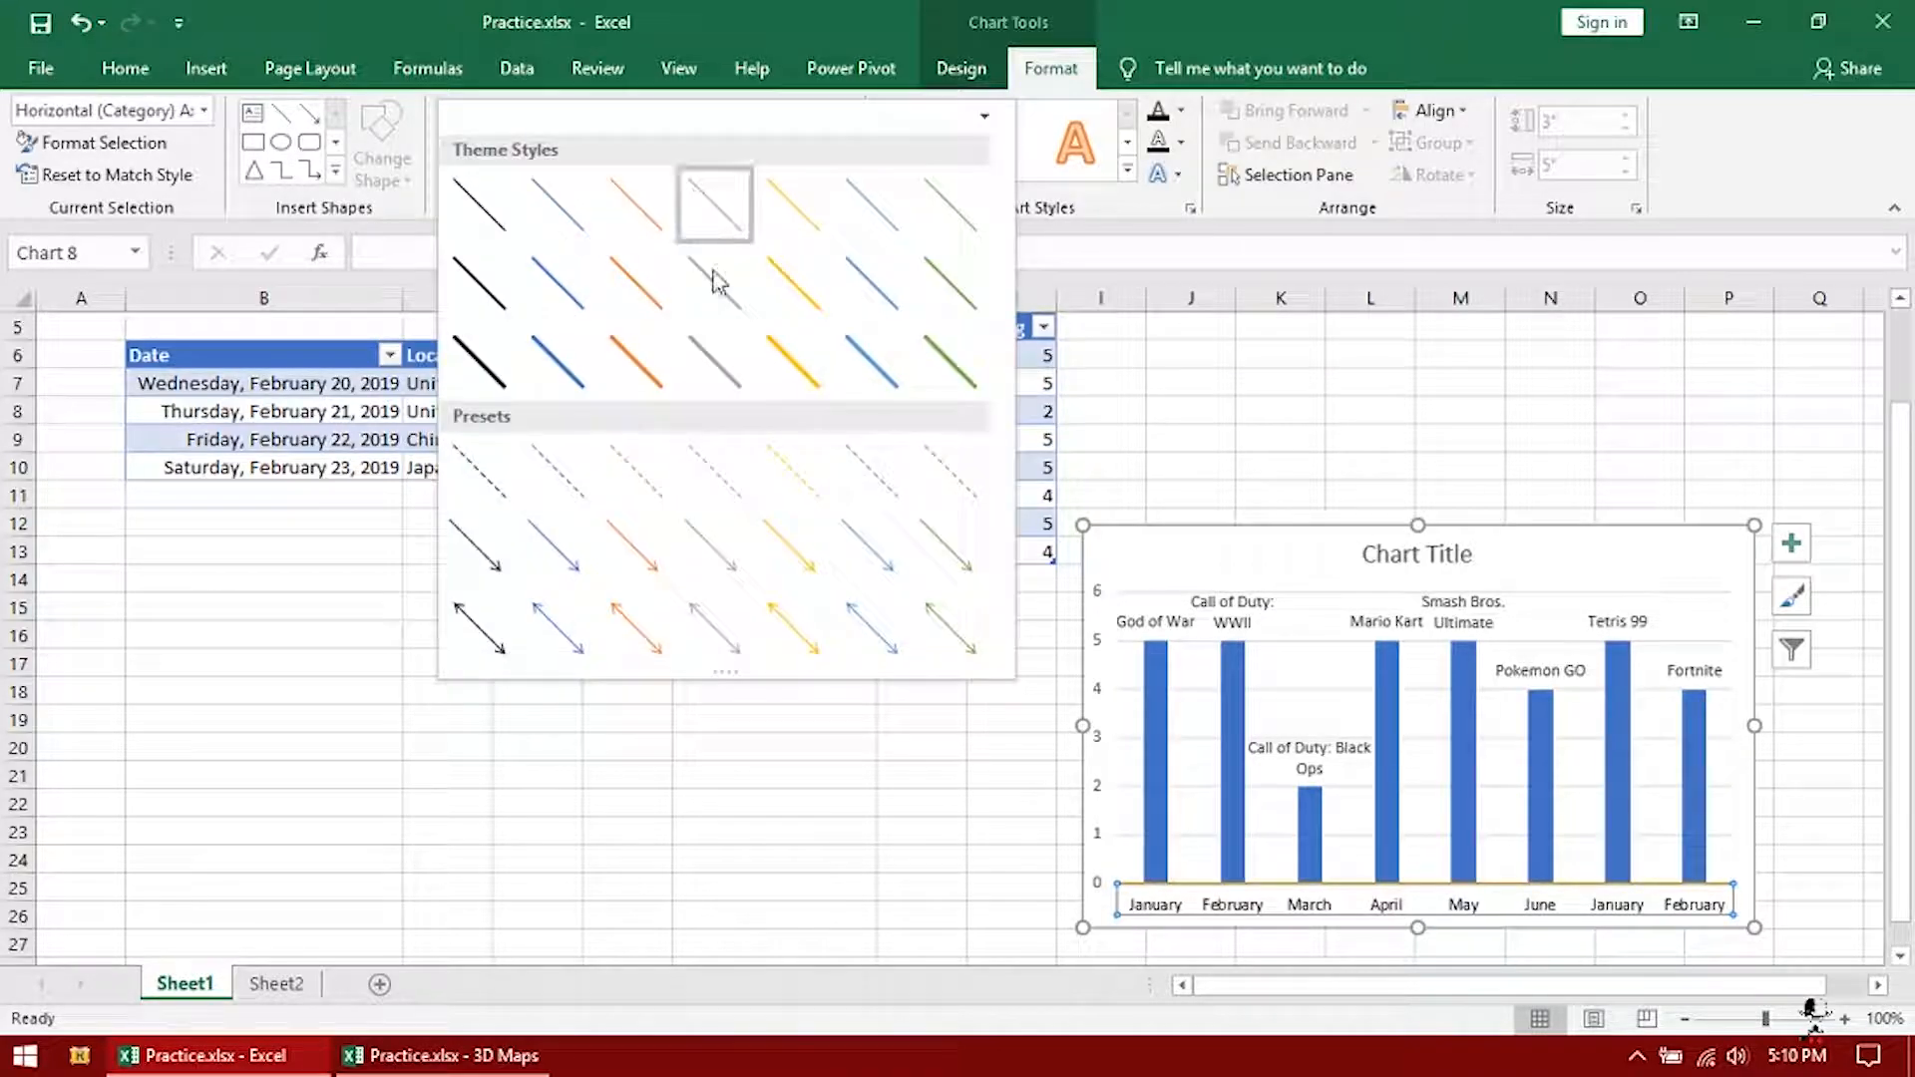
left_click(478, 628)
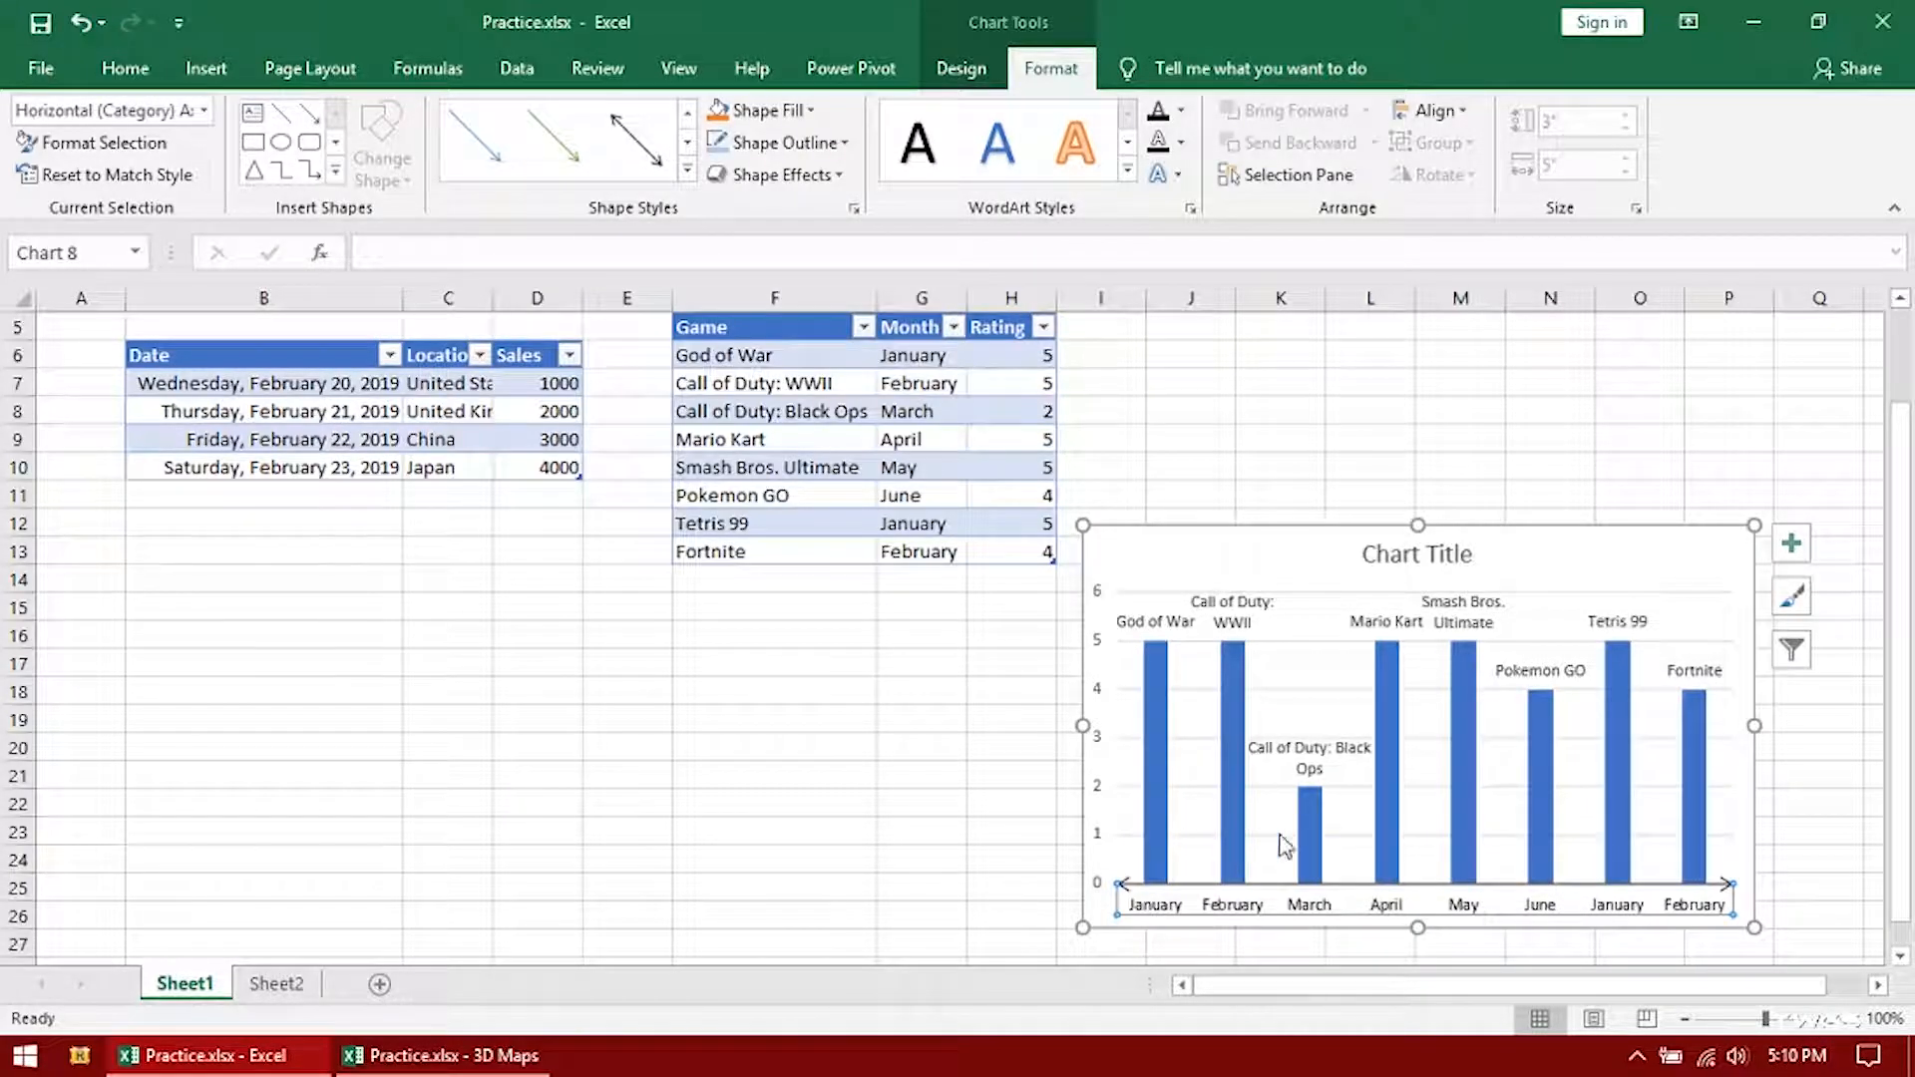
left_click_drag(1575, 547, 1594, 380)
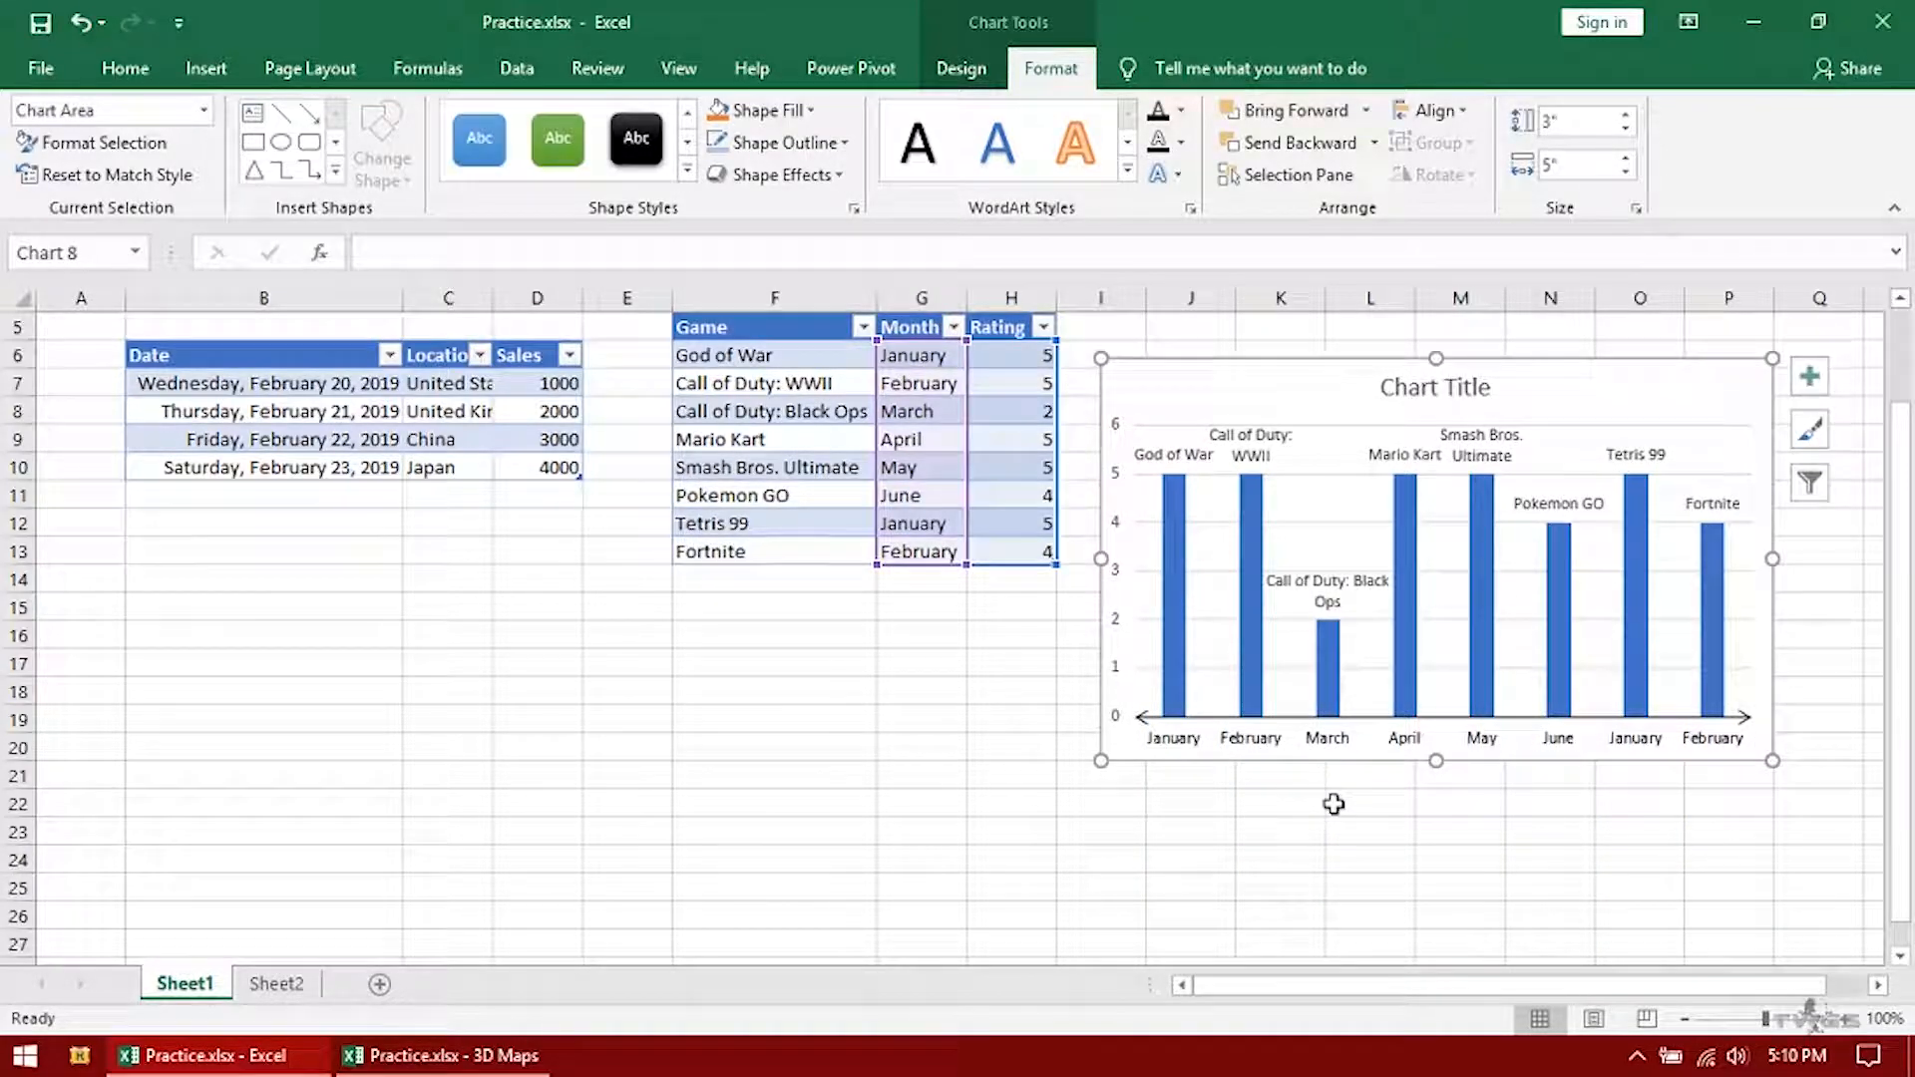
Look at the series and data point formatting options for the first February column, and close them
left_click(1248, 609)
double_click(1247, 606)
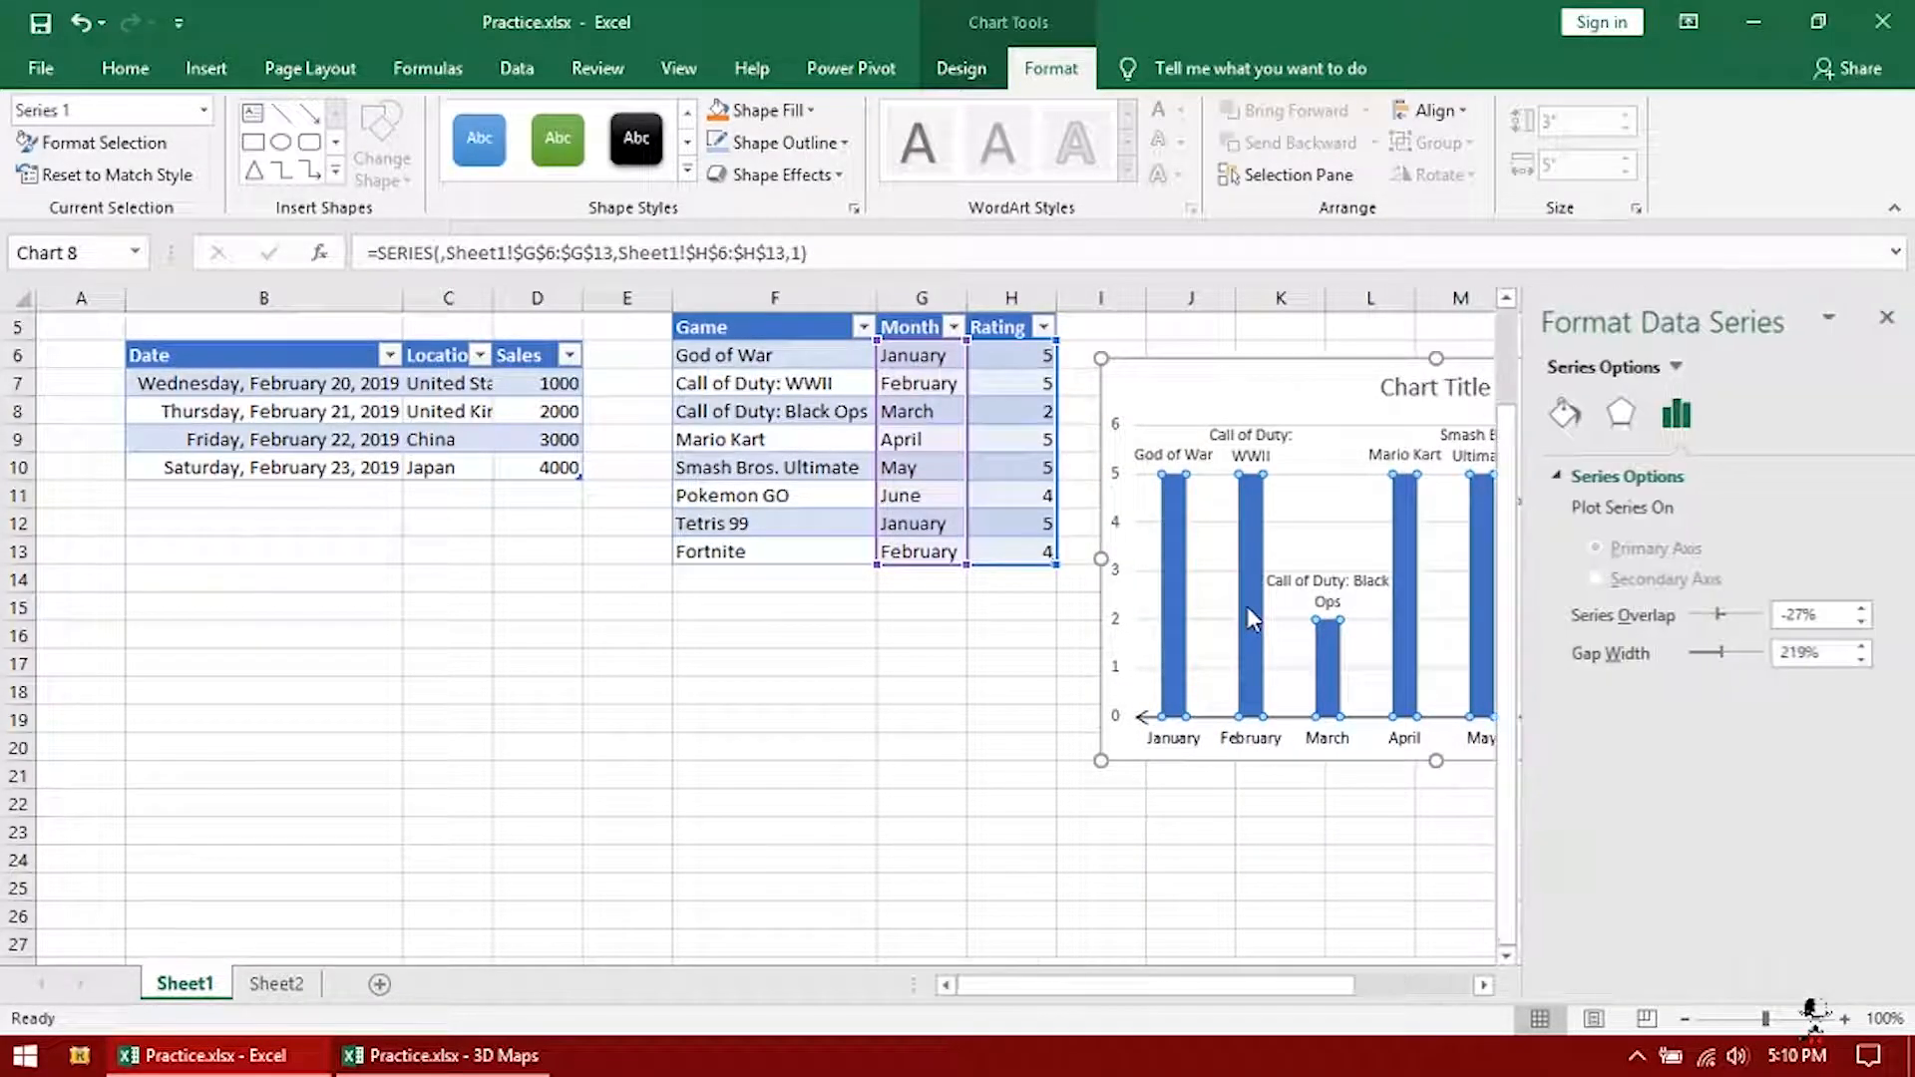
left_click(1247, 607)
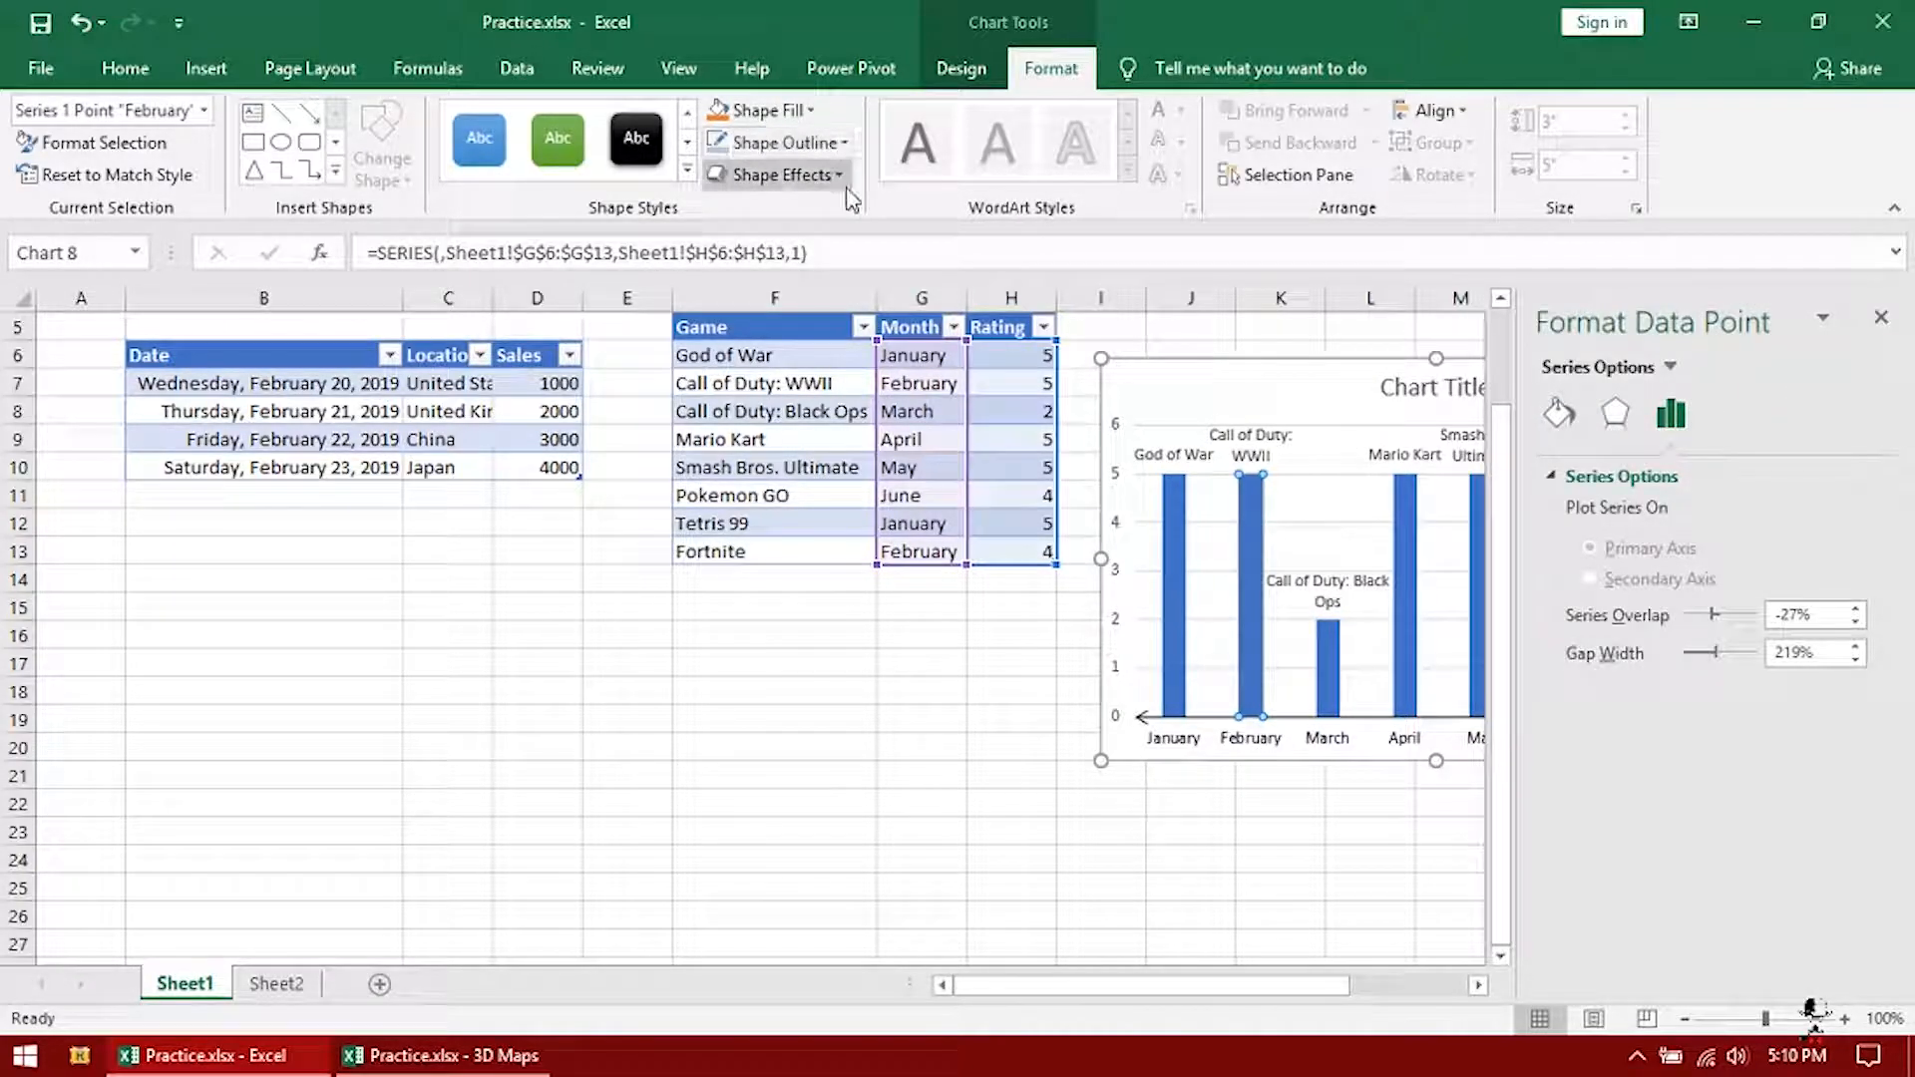
left_click(1881, 318)
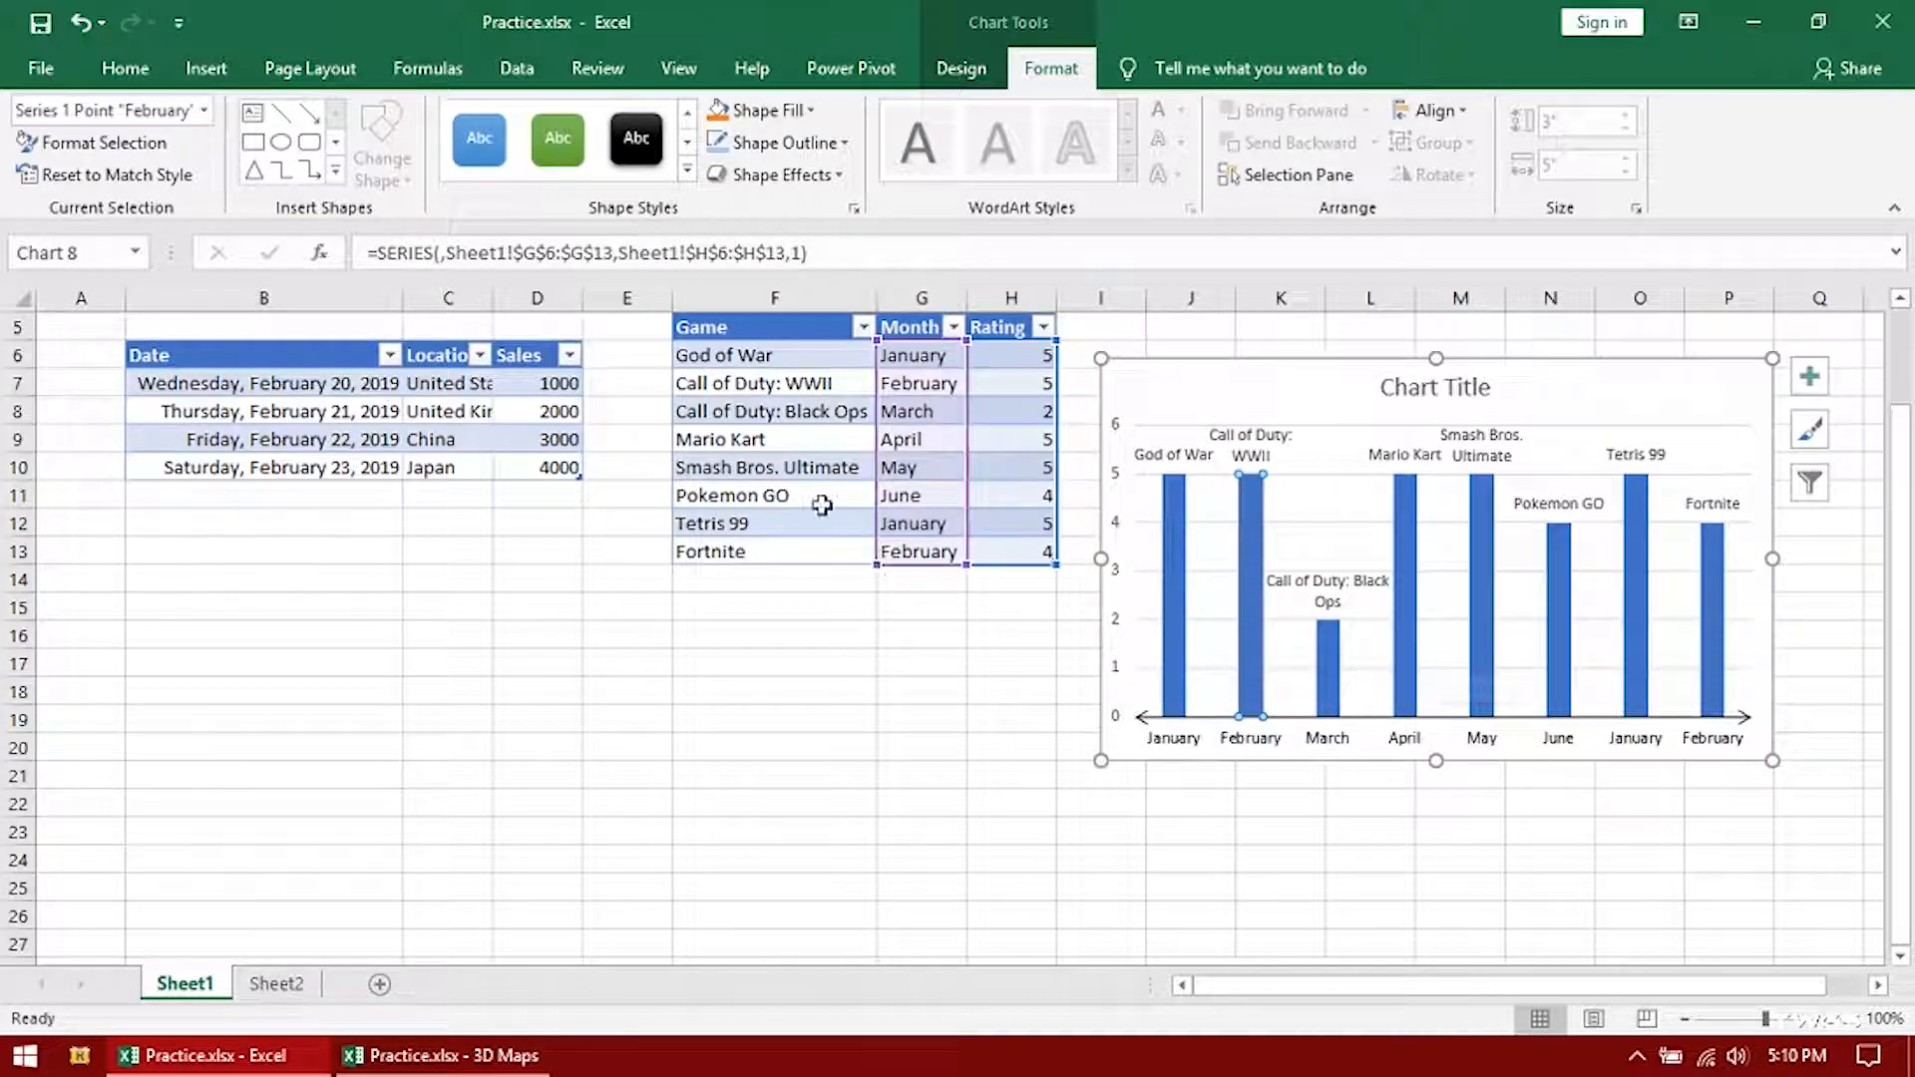
Copy the game rows F6:H13 and paste them directly below, starting at F14
left_click_drag(720, 362, 1000, 488)
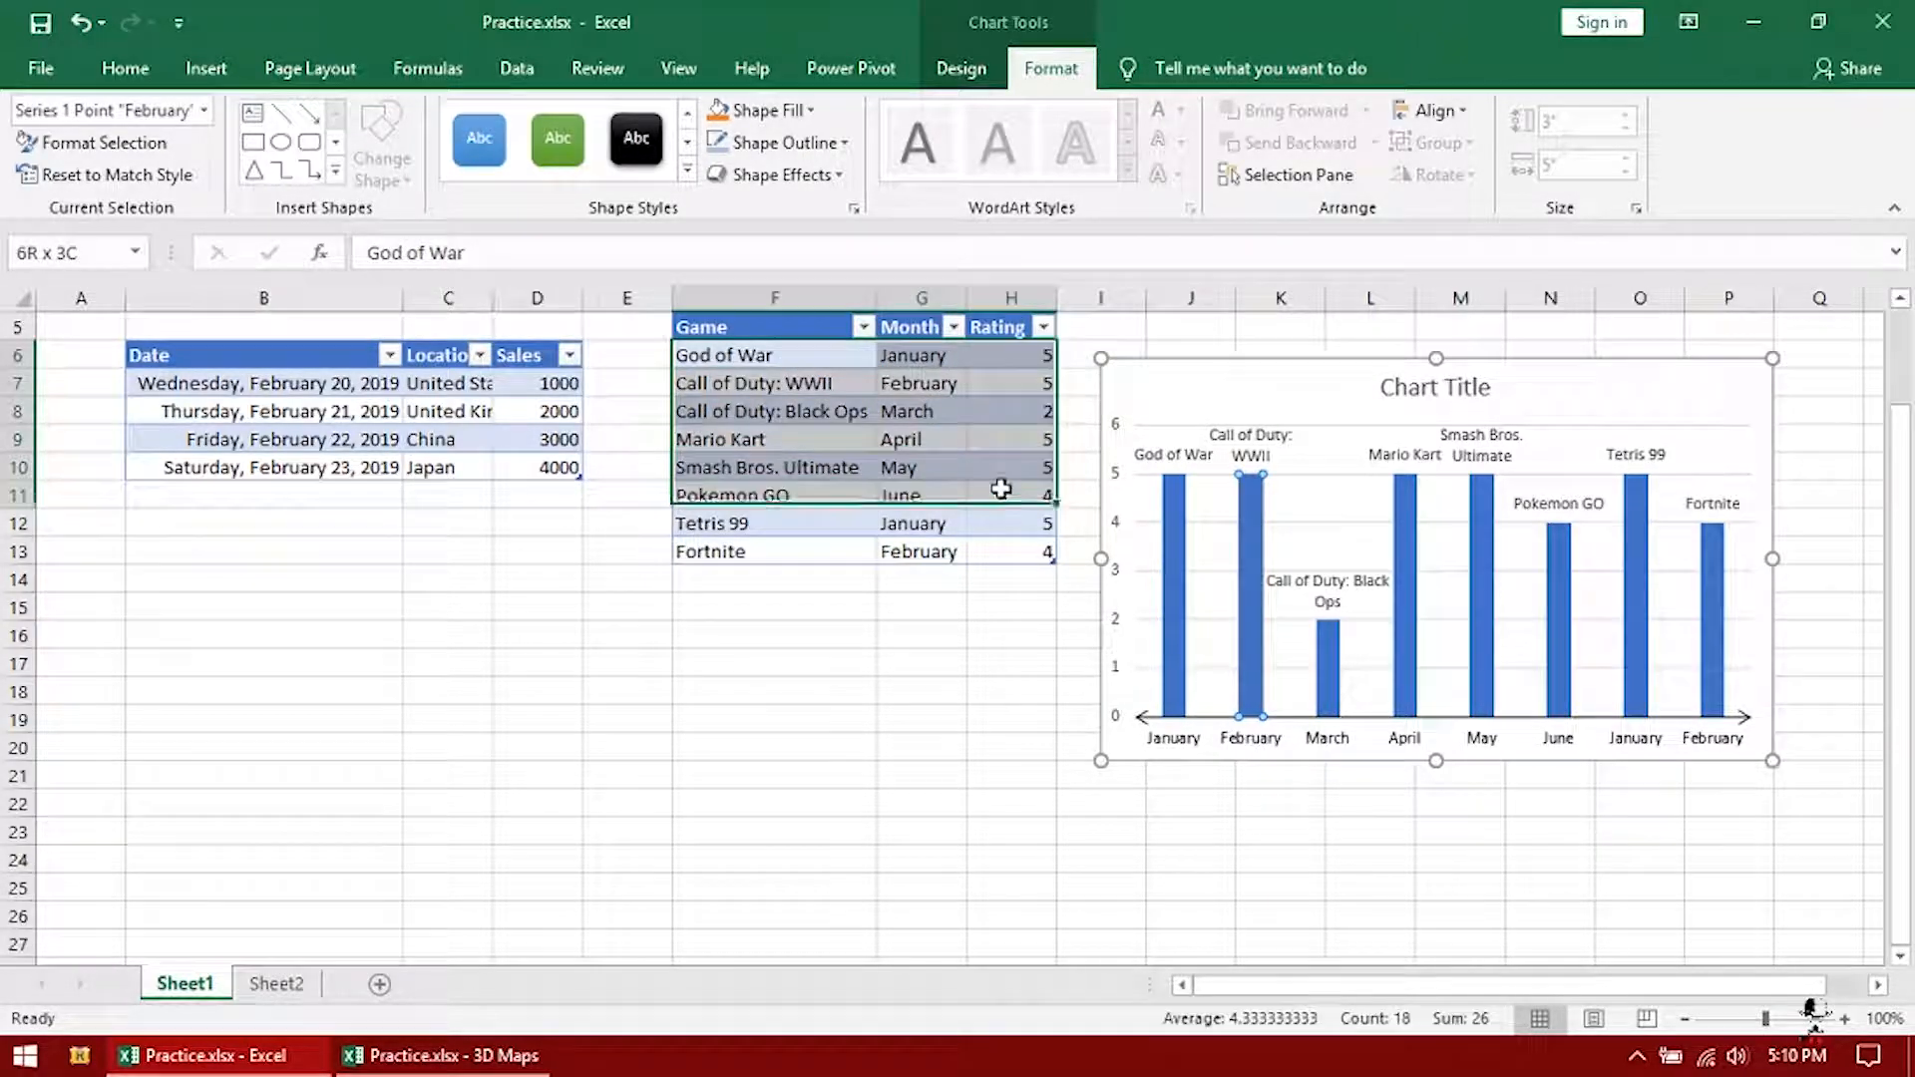
left_click(719, 385)
left_click_drag(752, 355, 998, 548)
key("ctrl+c")
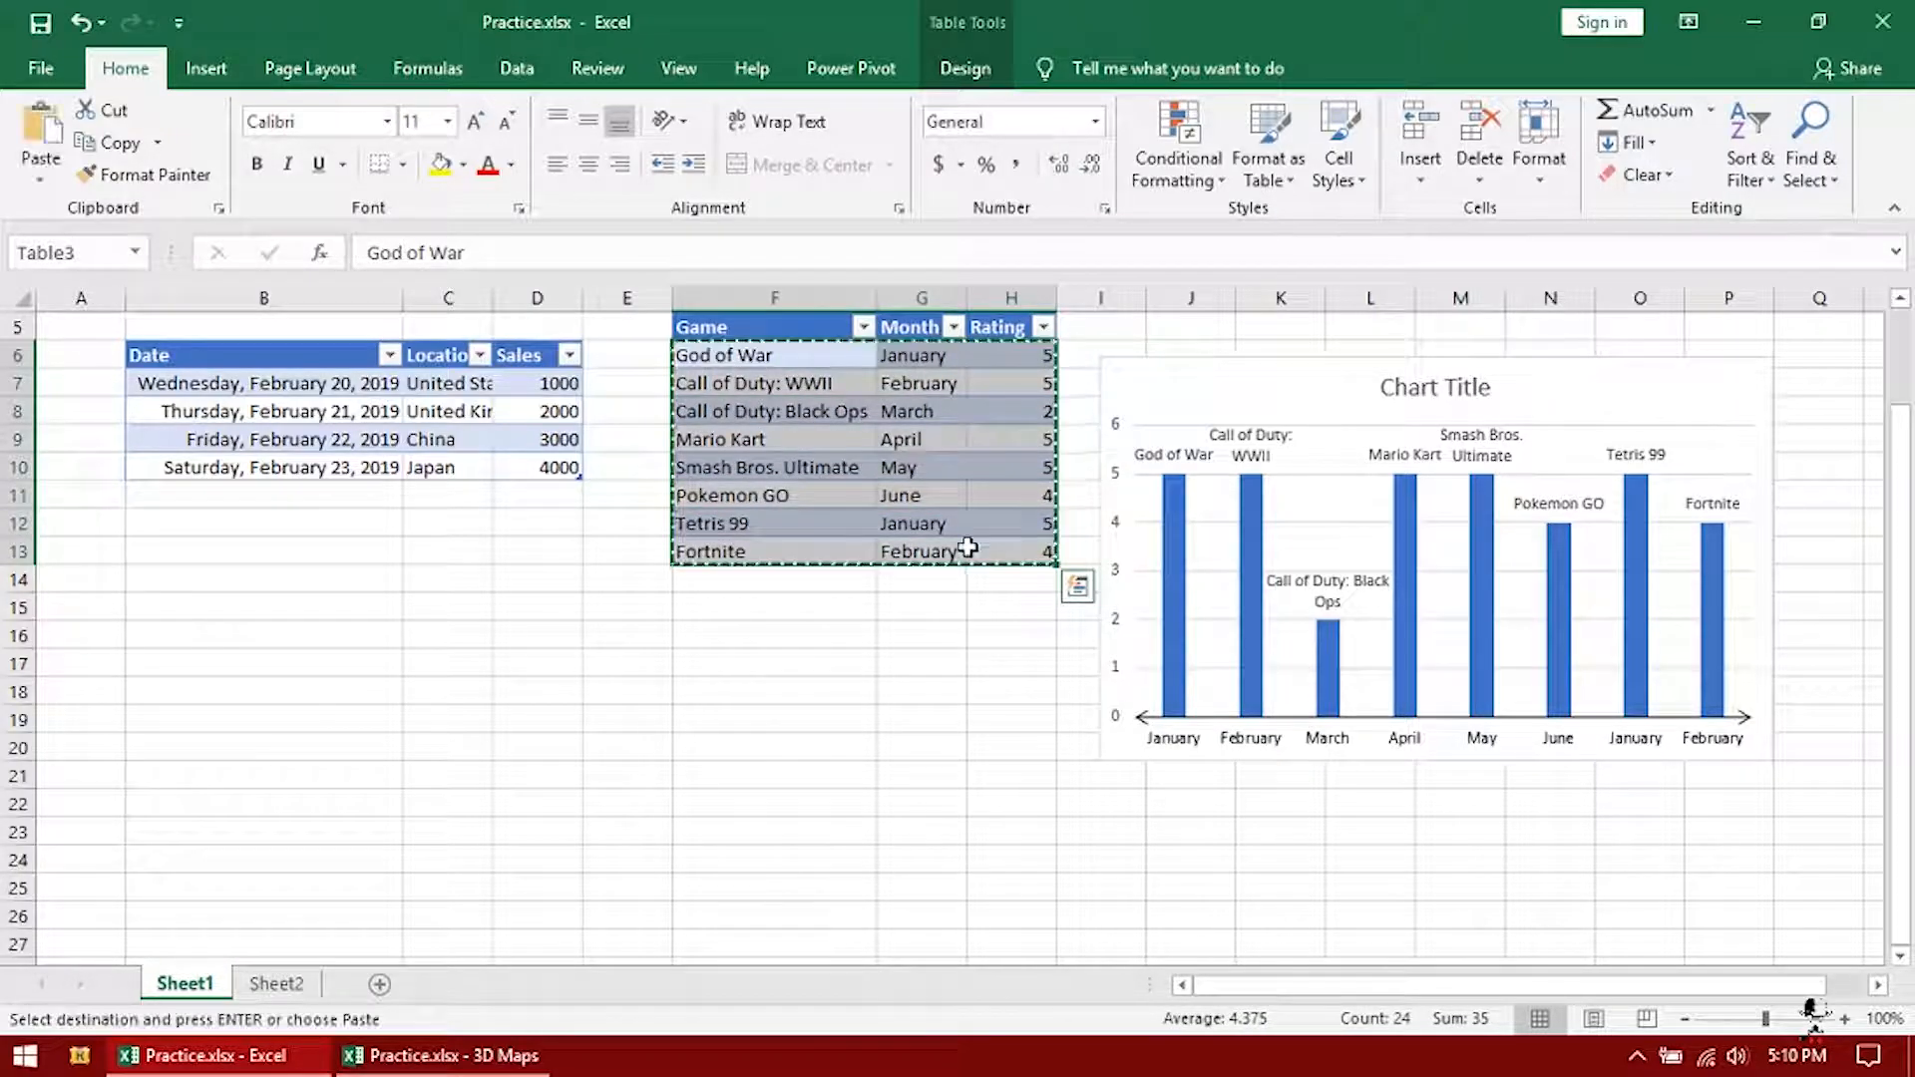
left_click(771, 575)
key("ctrl+v")
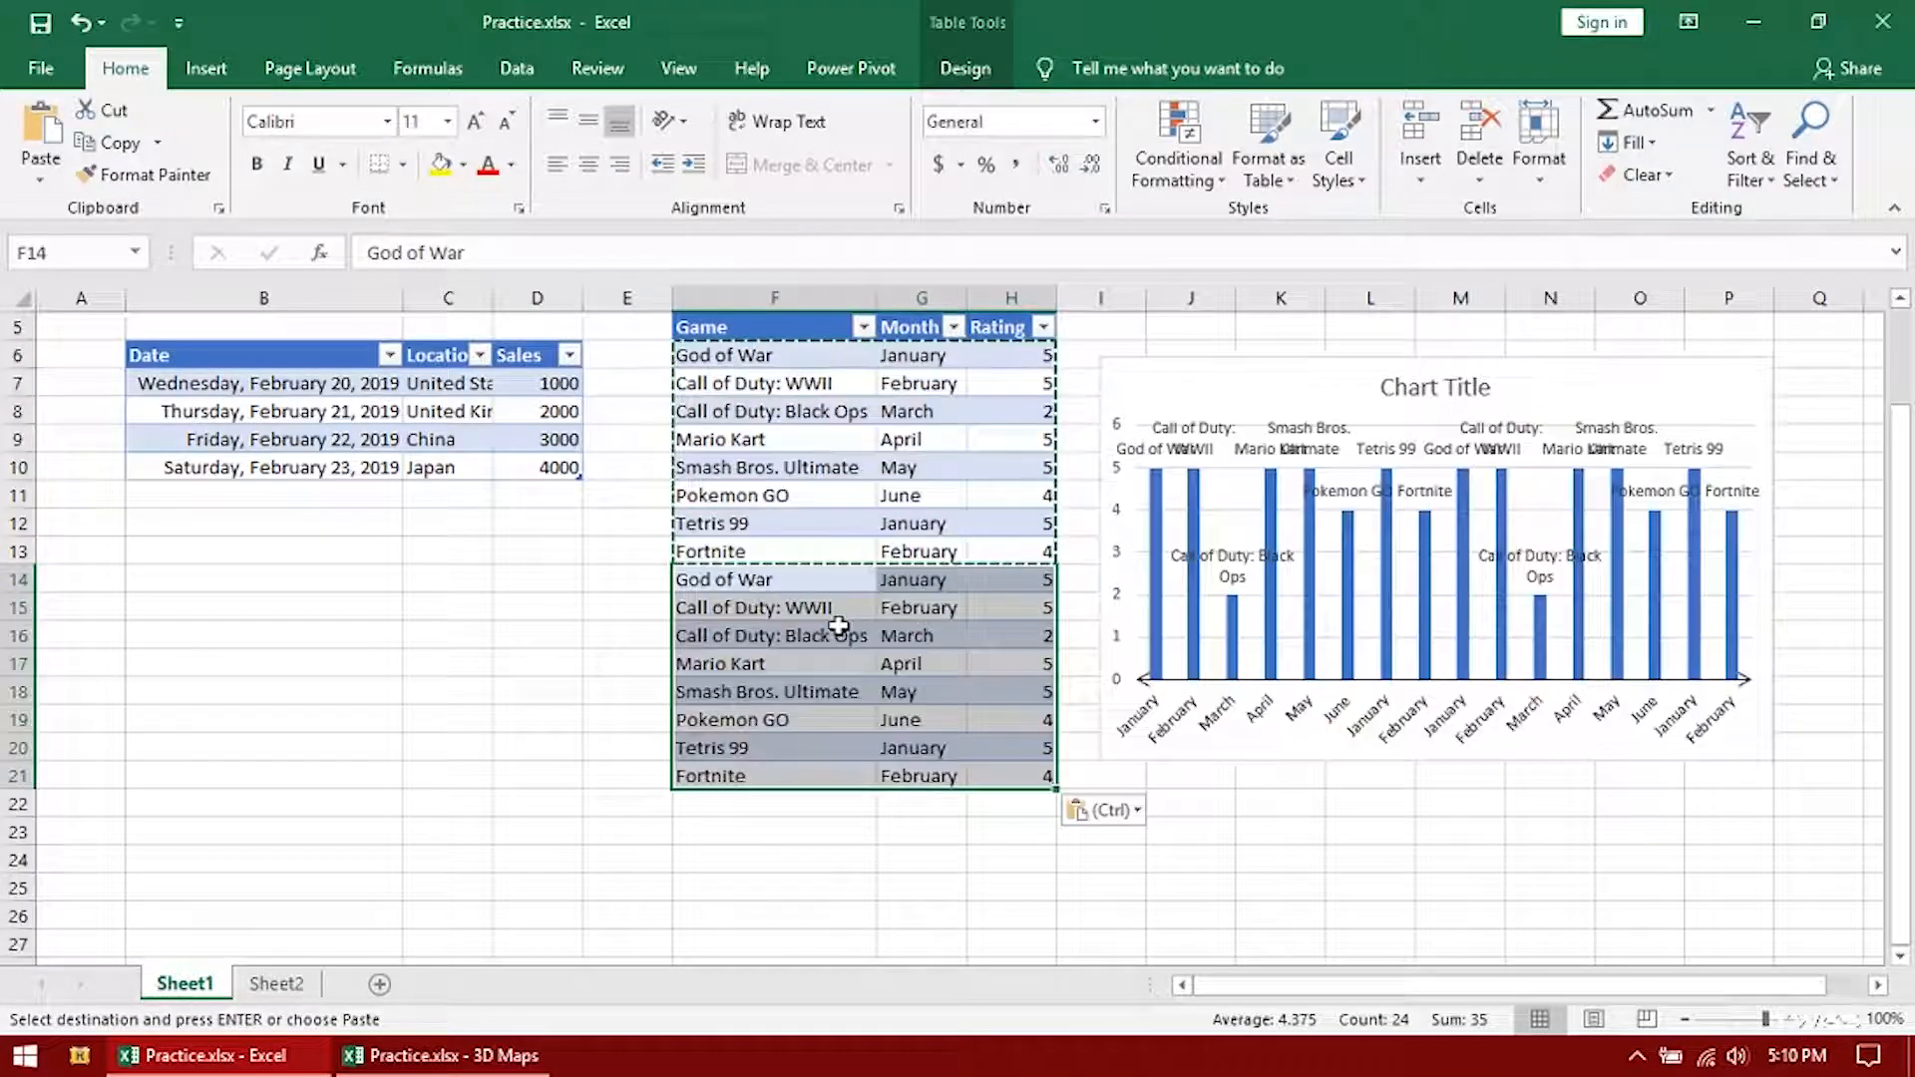
Change the ratings of the duplicated games in H14:H21 to 2, 1, 5, 1, 2, 3, 4 and 1
left_click(1017, 582)
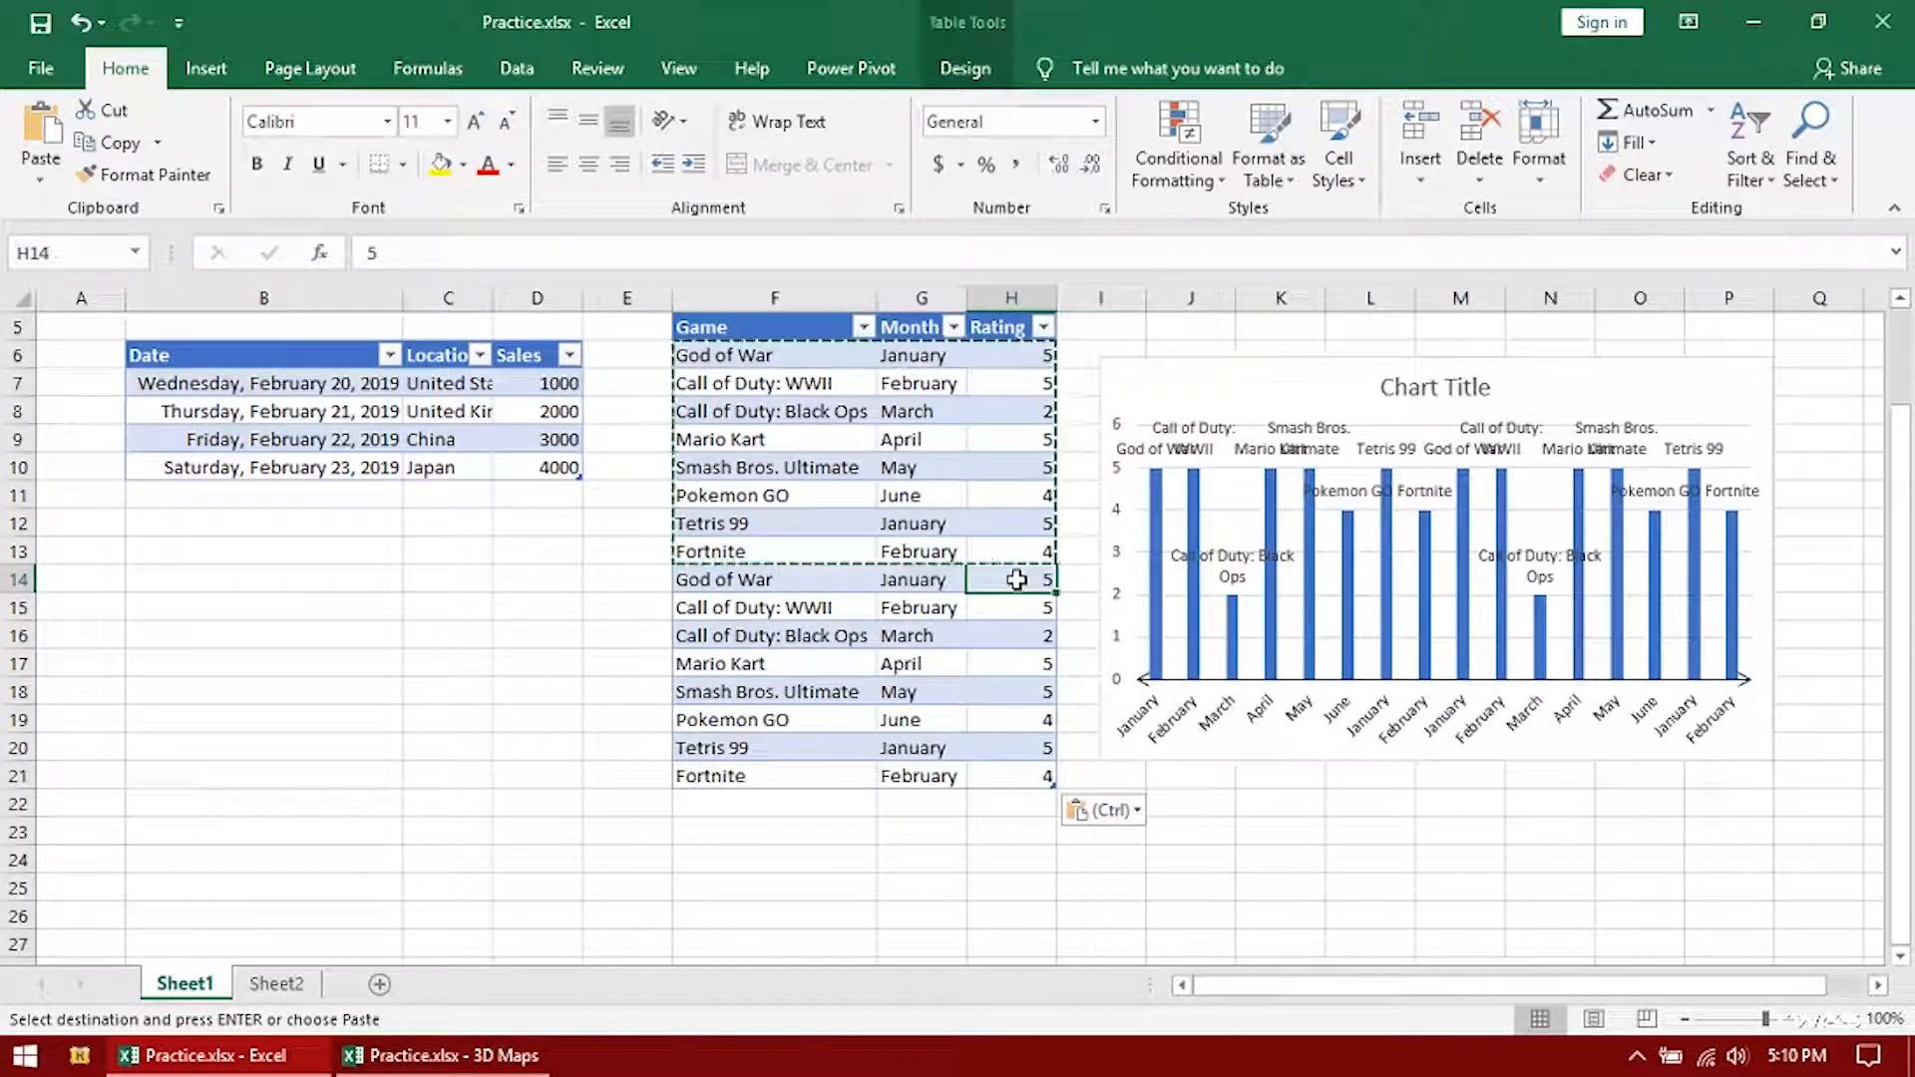
type("2")
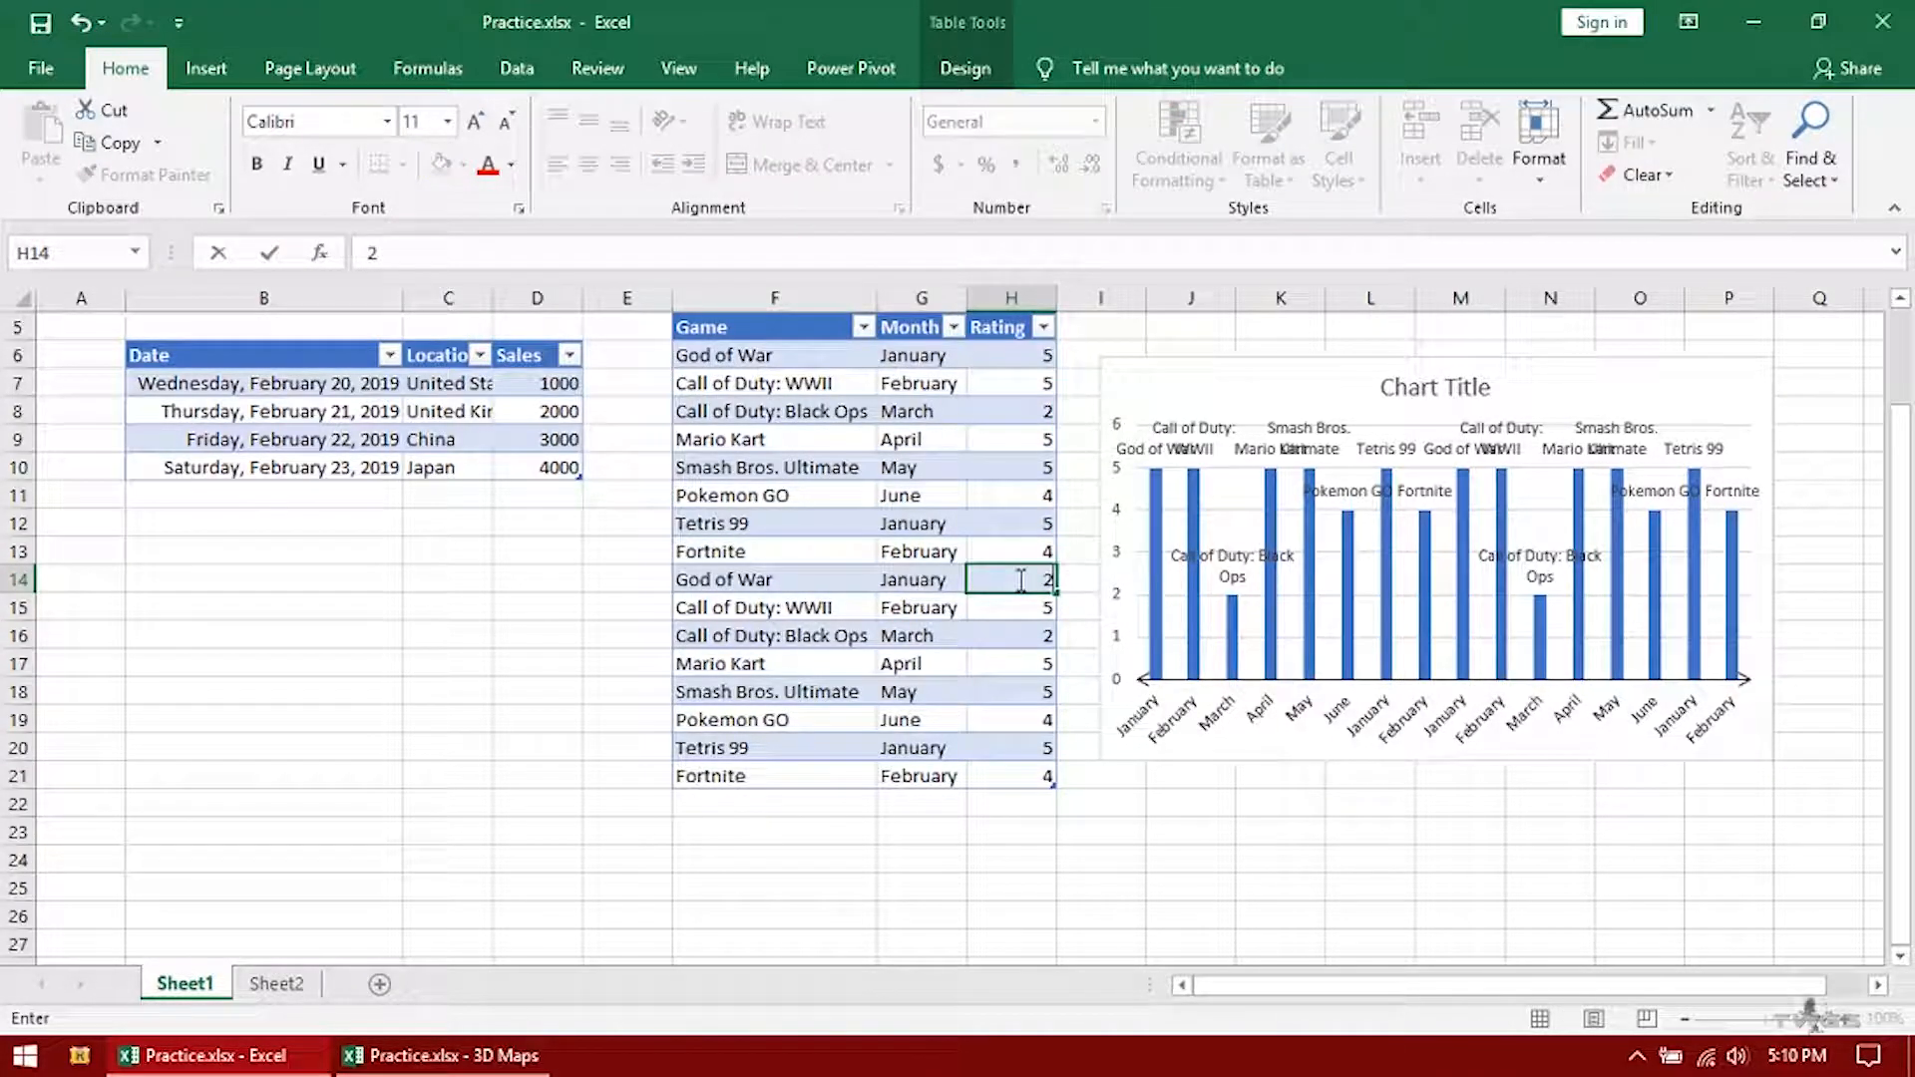
key("Return")
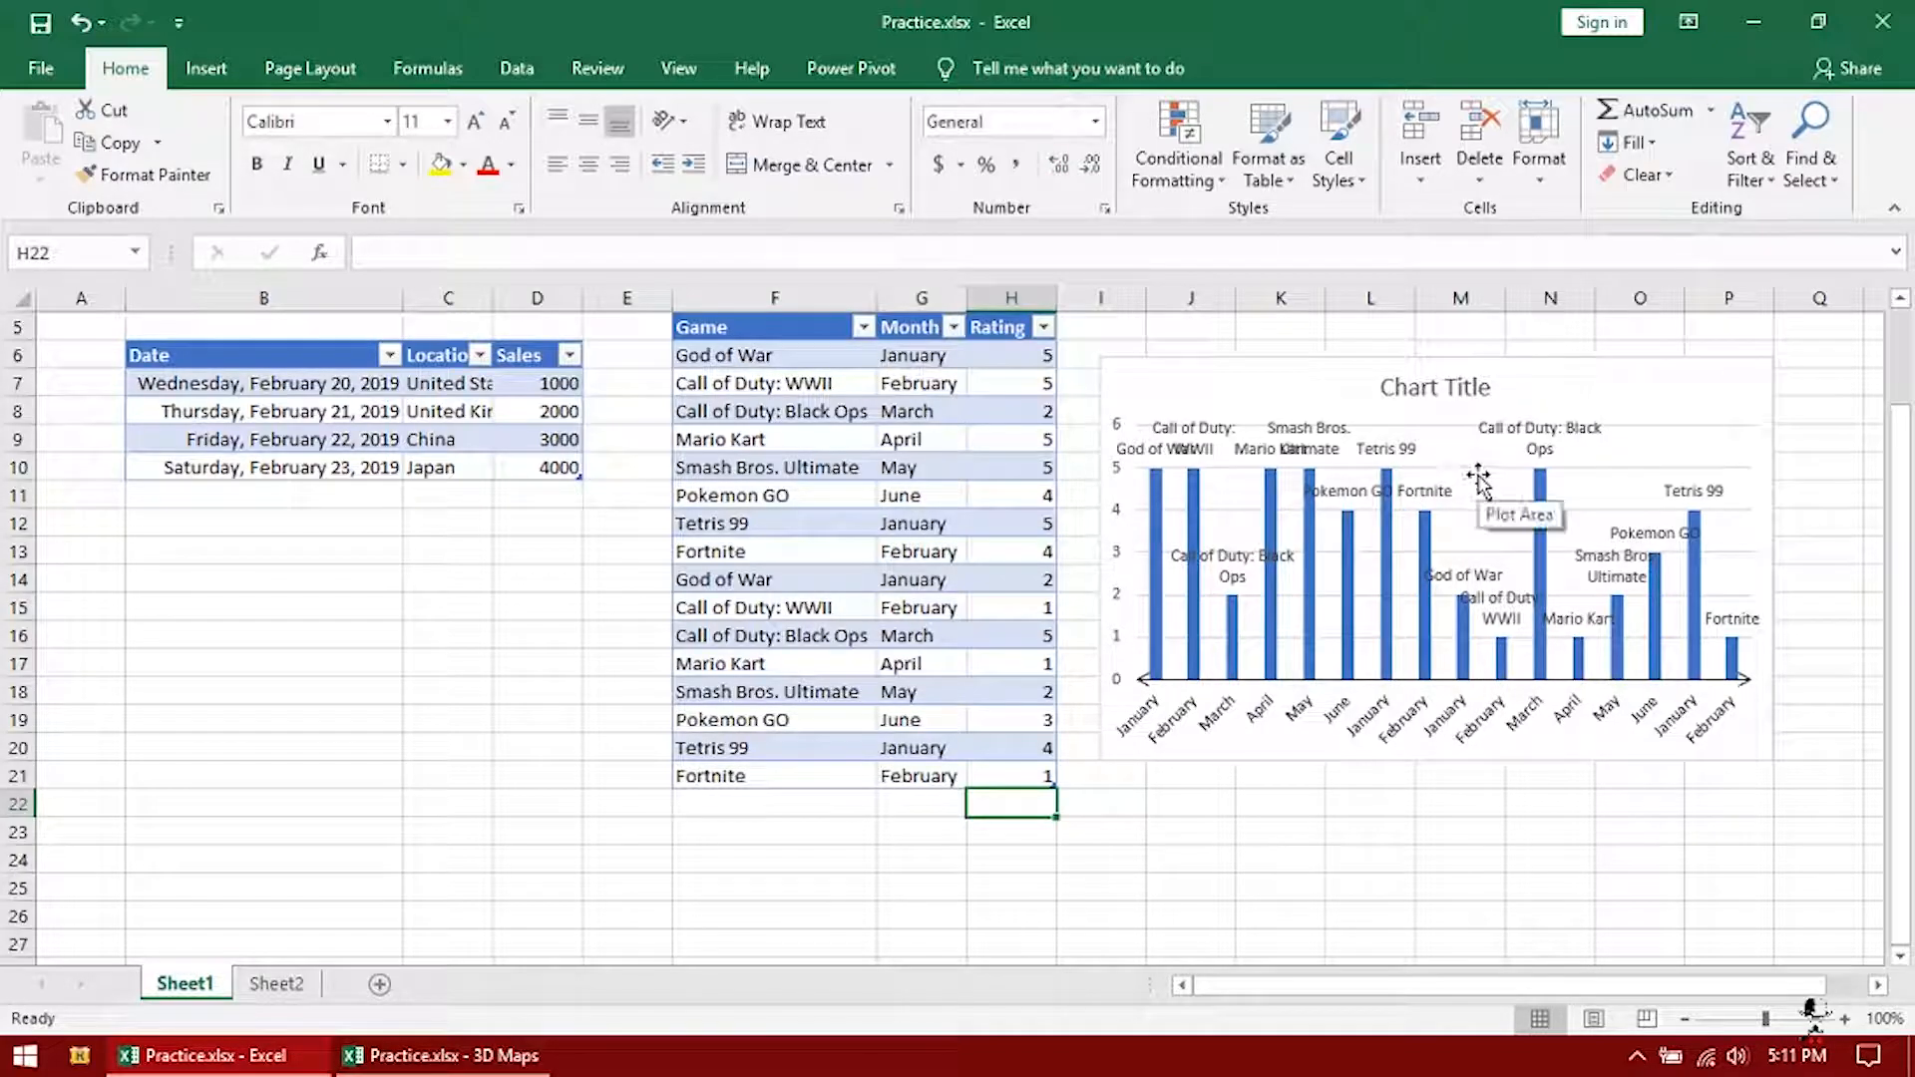
Widen the ratings chart so that it stretches across to column U
scroll(1479, 478, "up", 1, "ctrl")
scroll(1479, 479, "right", 2)
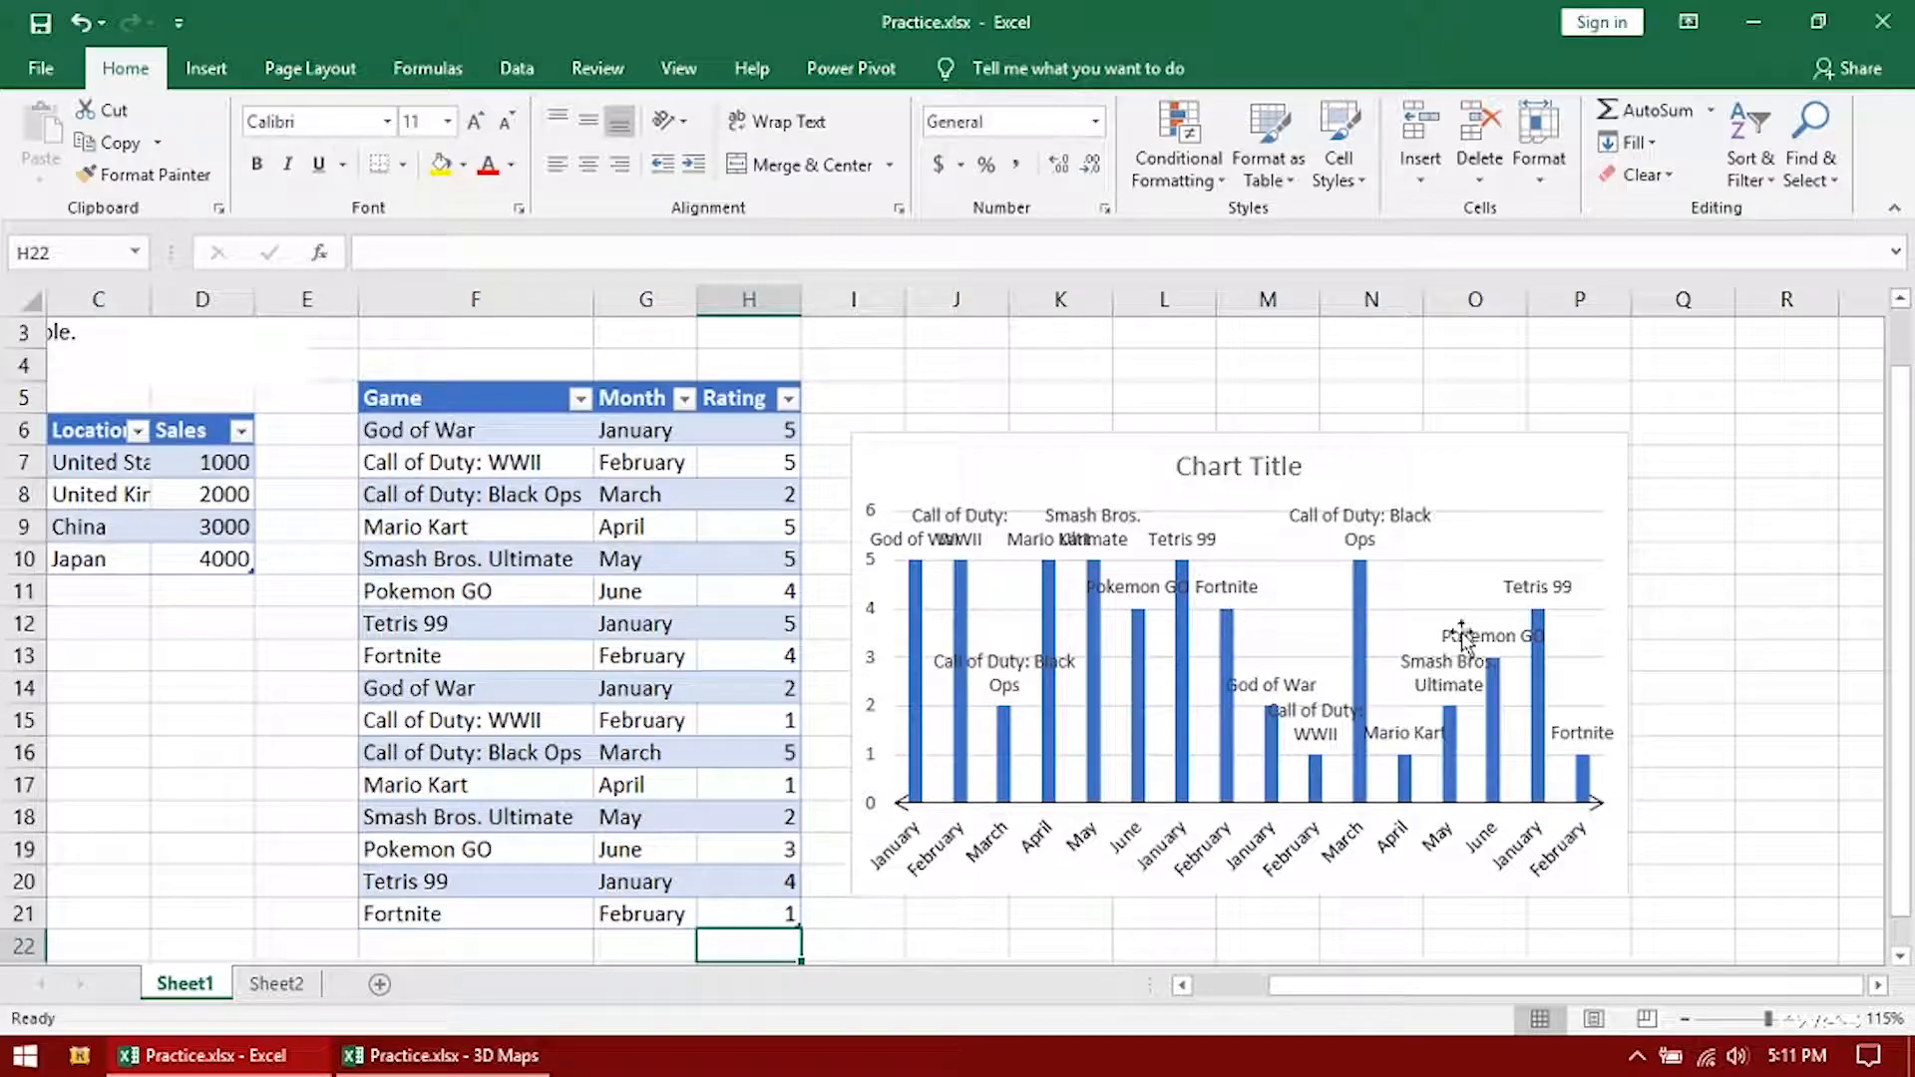
left_click(1616, 606)
left_click_drag(1628, 663, 1775, 661)
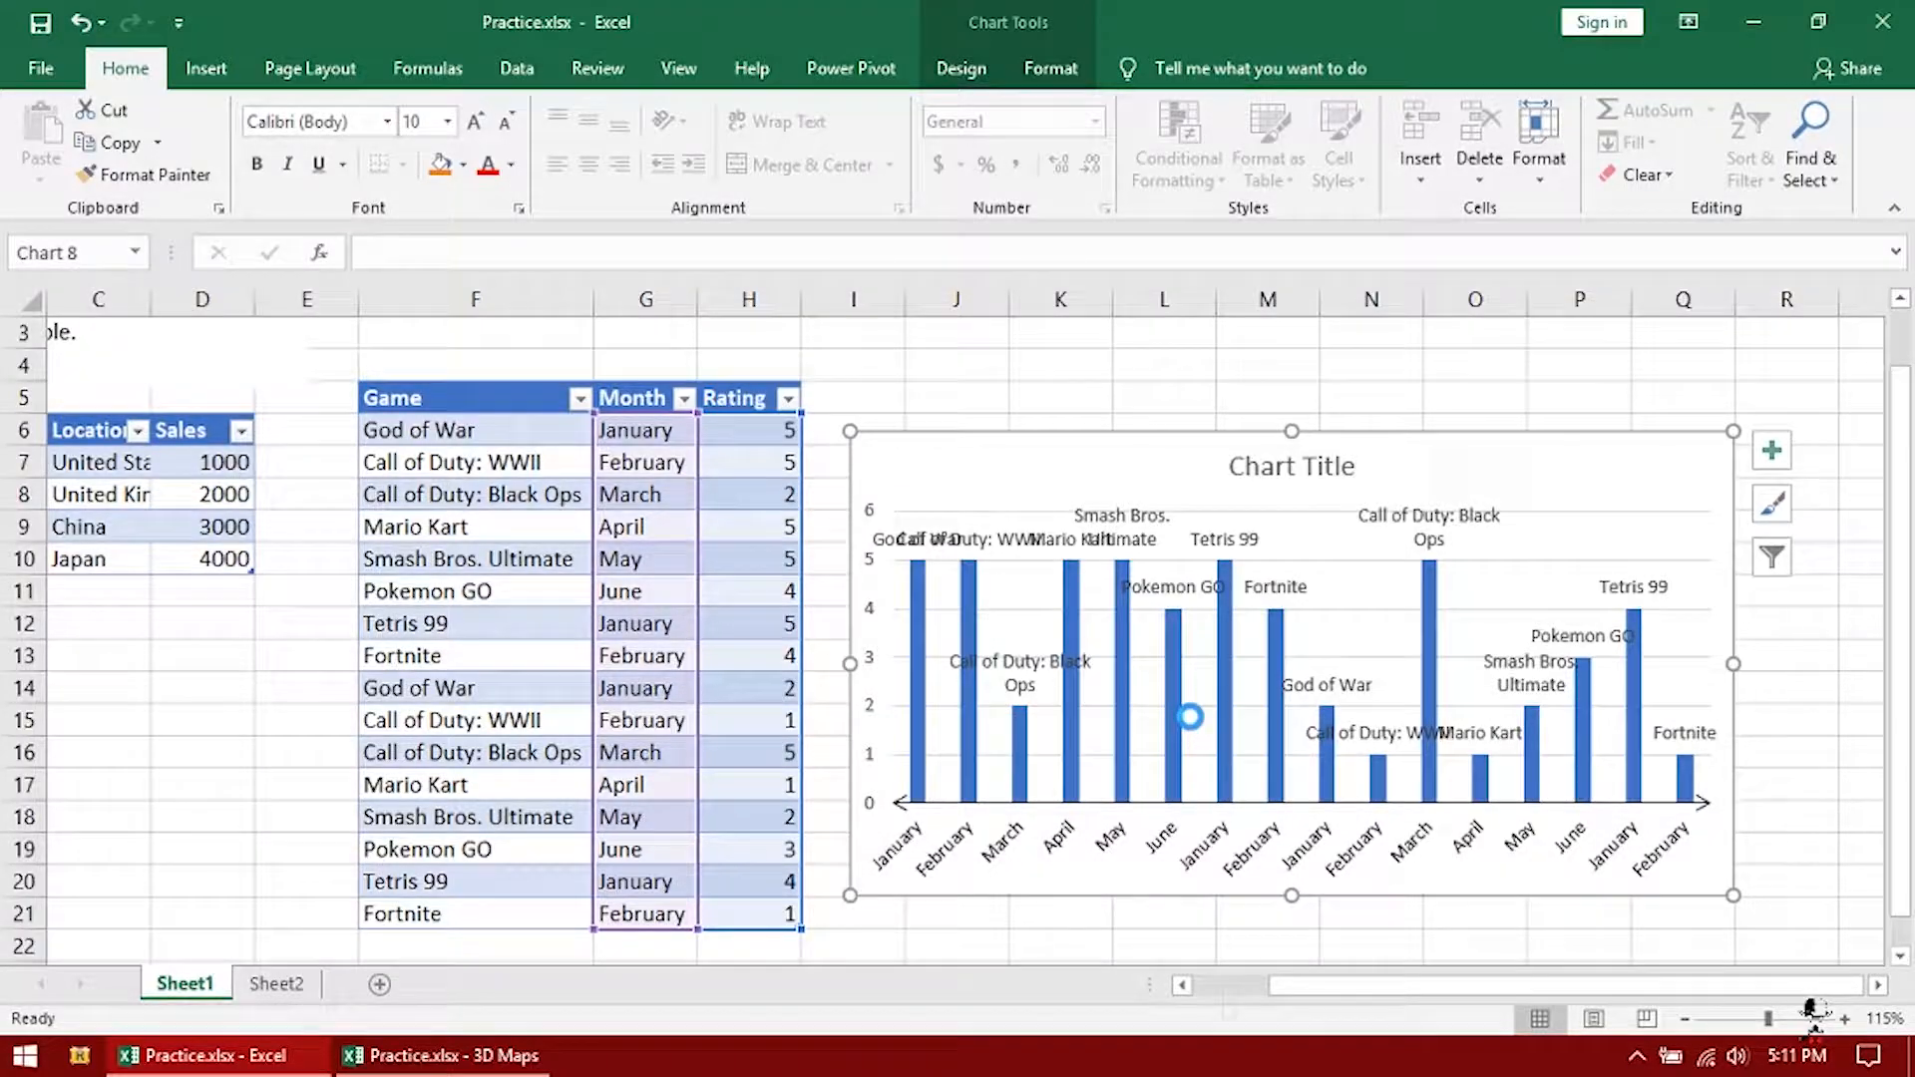
scroll(1190, 716, "down", 2, "ctrl")
scroll(1190, 716, "down", 1, "ctrl")
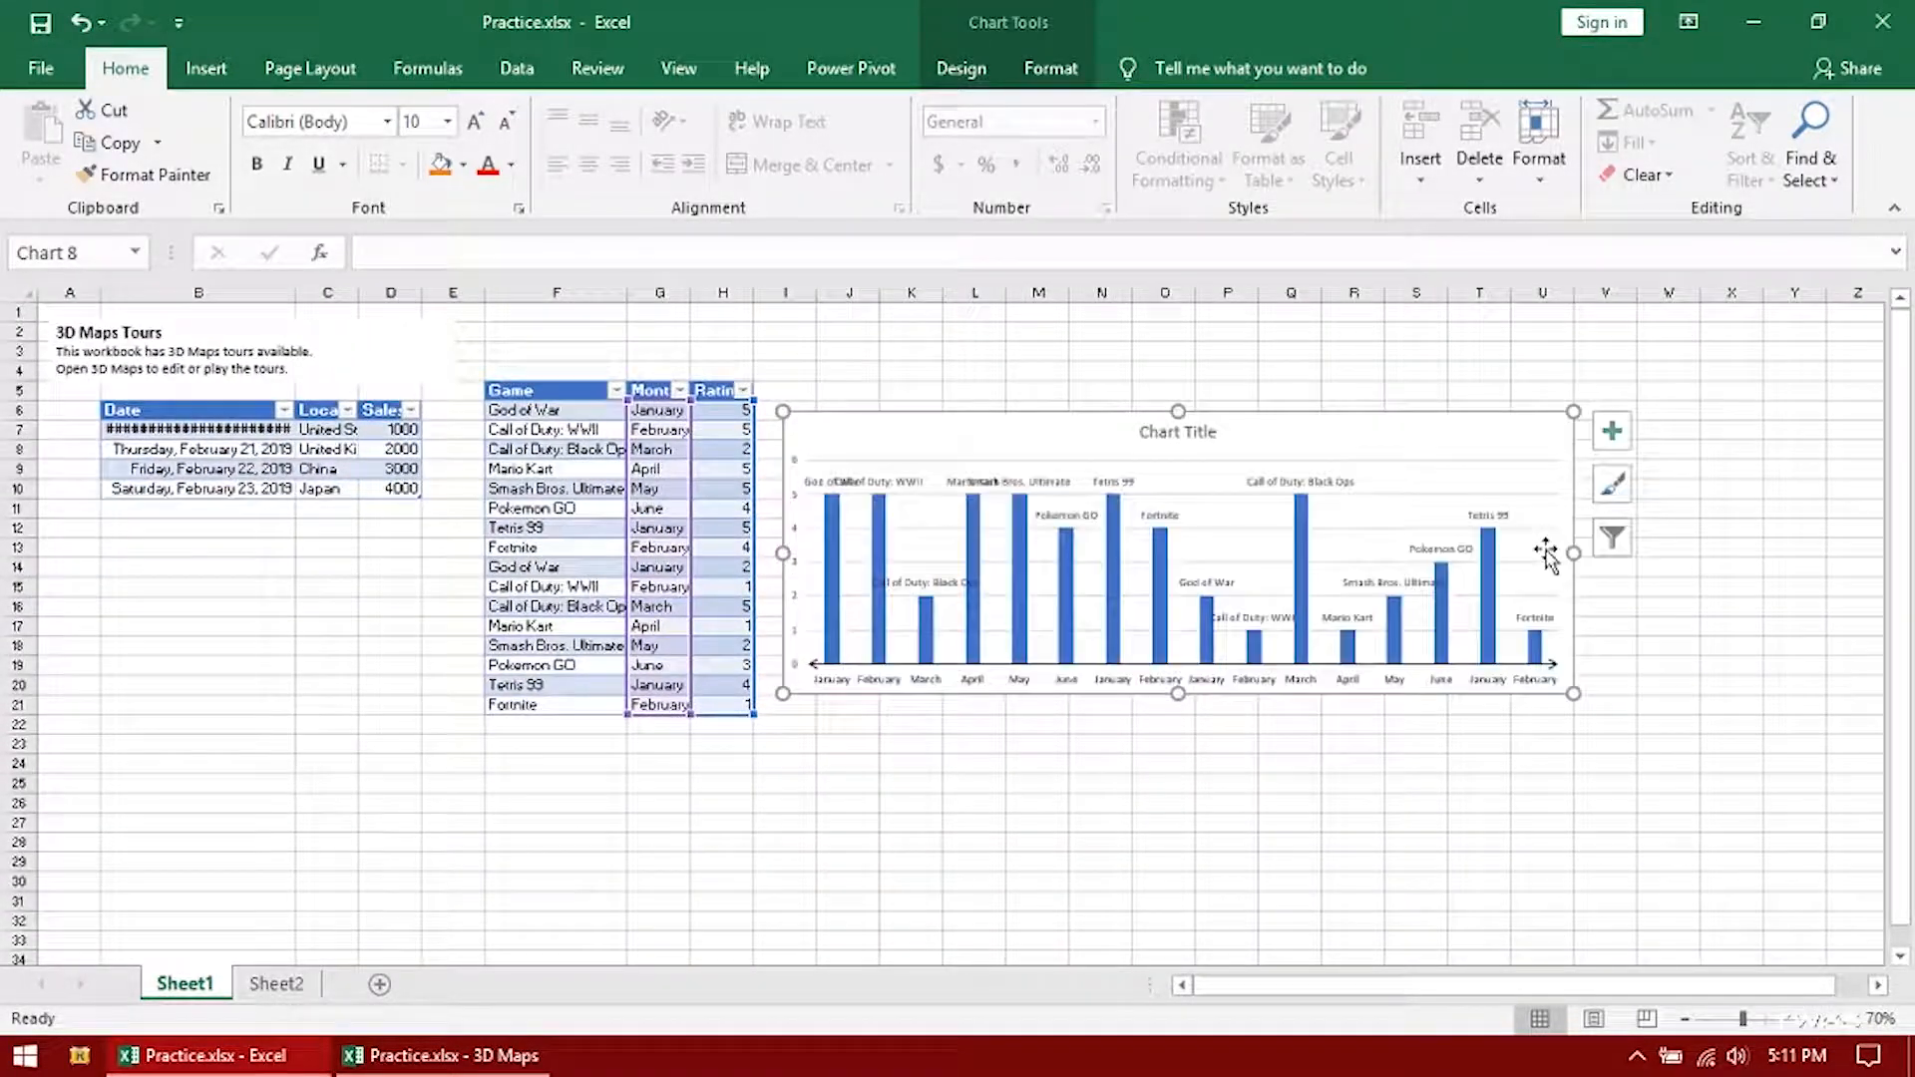
left_click_drag(1331, 998, 1378, 989)
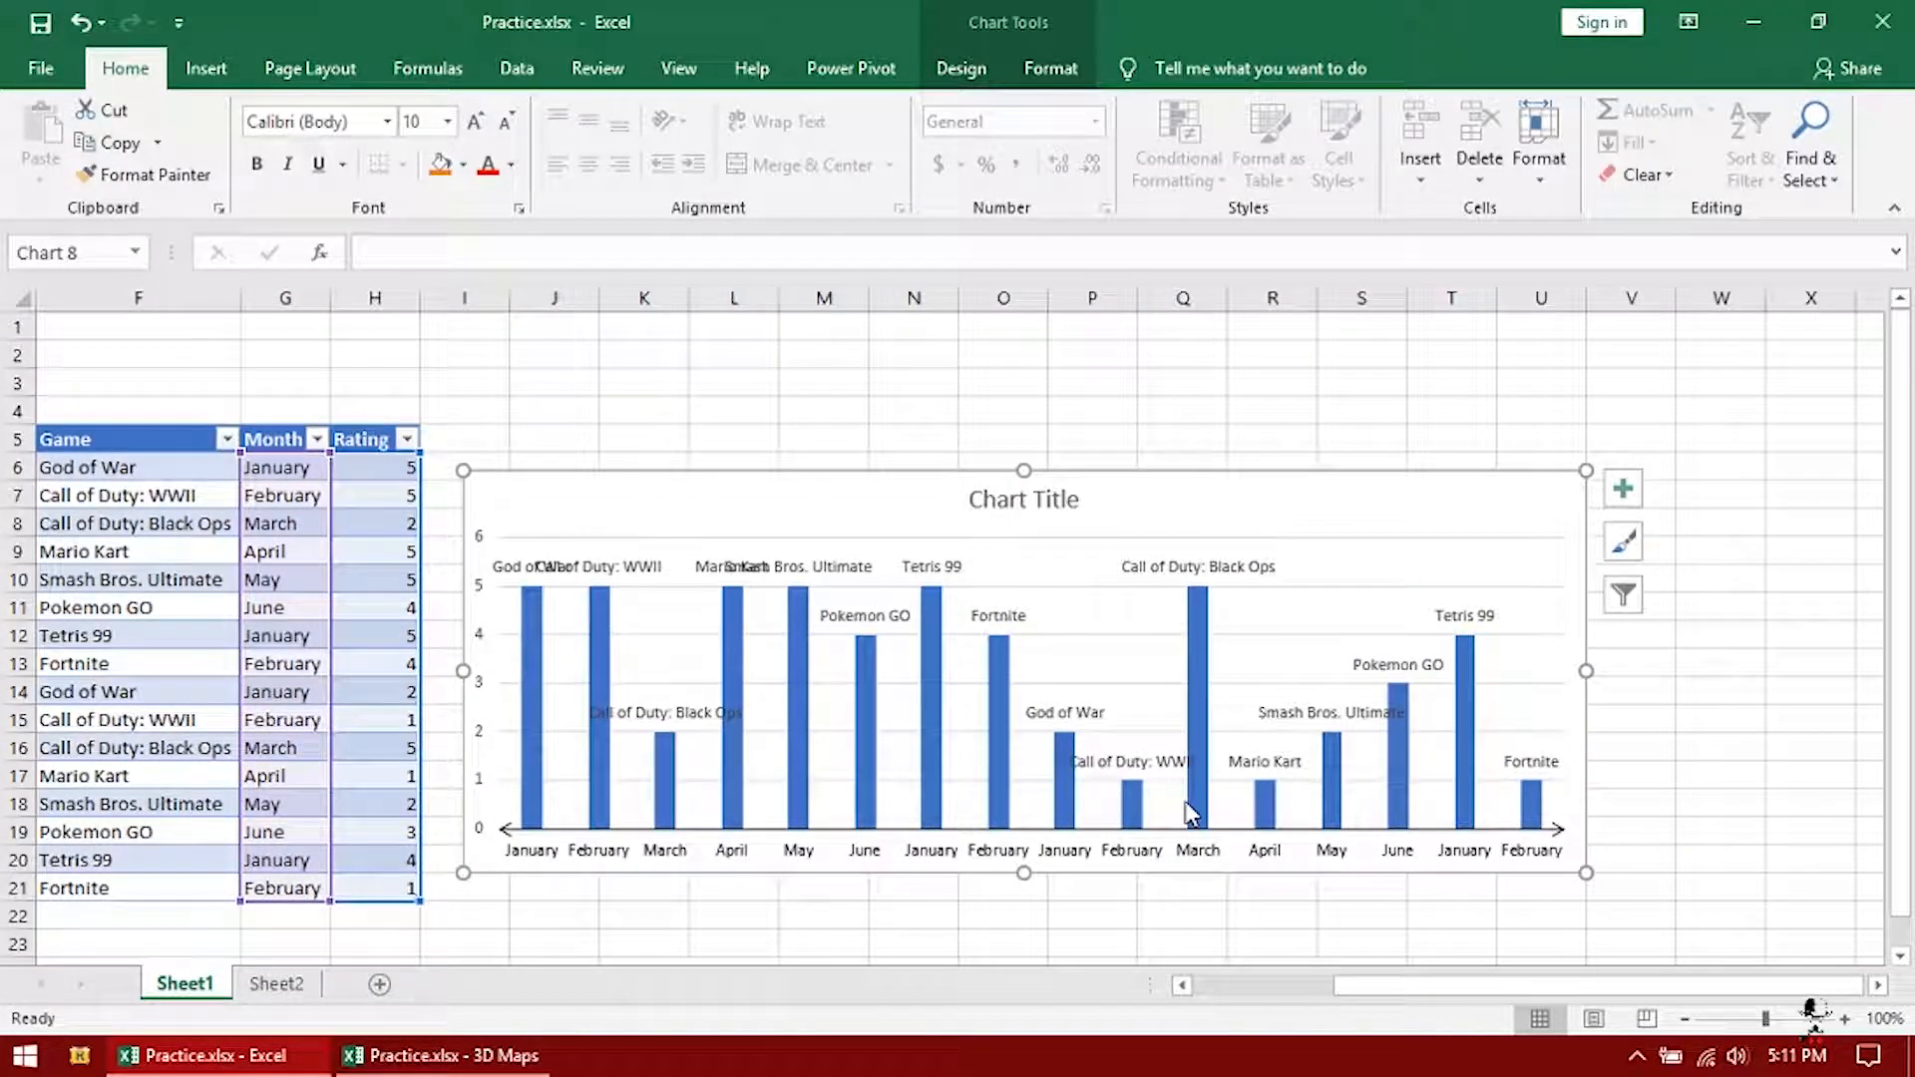
Highlight the Month, Rating and Game columns of the ratings table in turn to compare them with the chart
mouse_move(1189, 813)
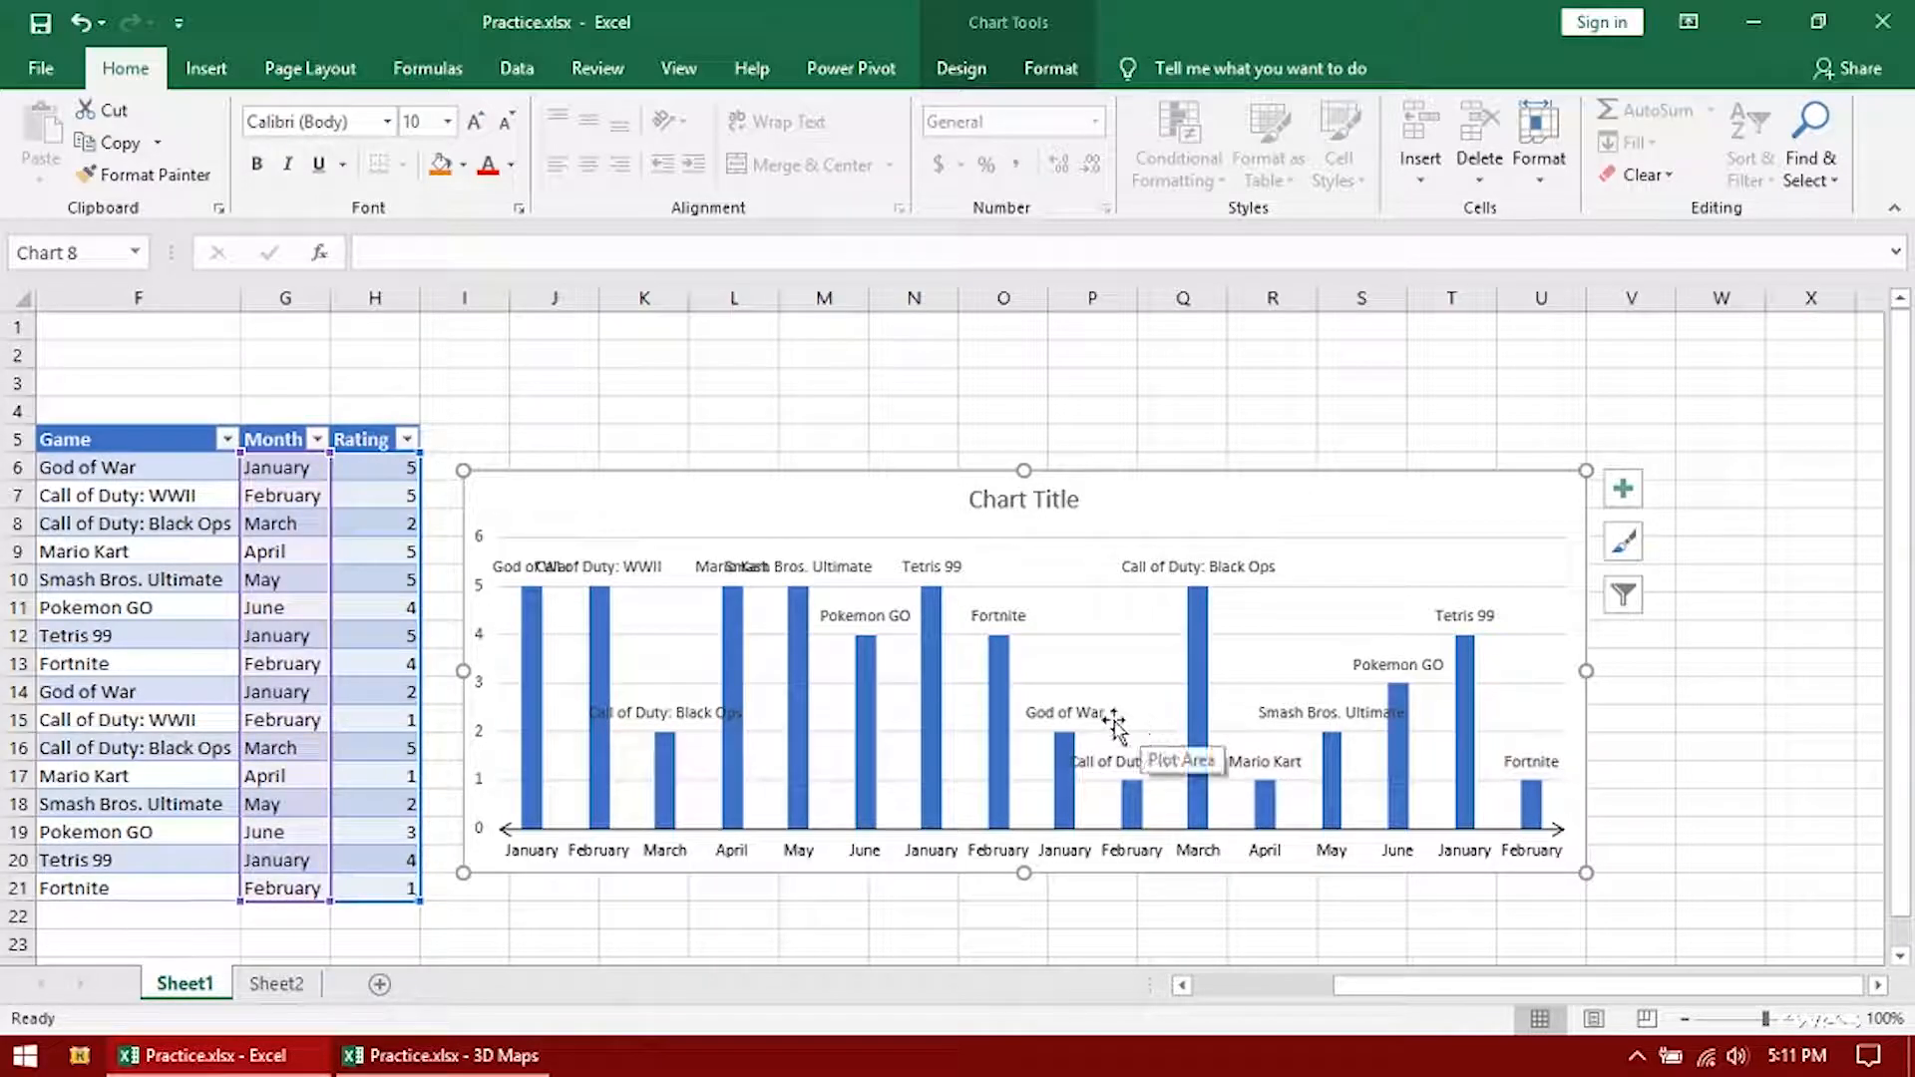
left_click_drag(70, 439, 349, 888)
left_click_drag(279, 475, 304, 887)
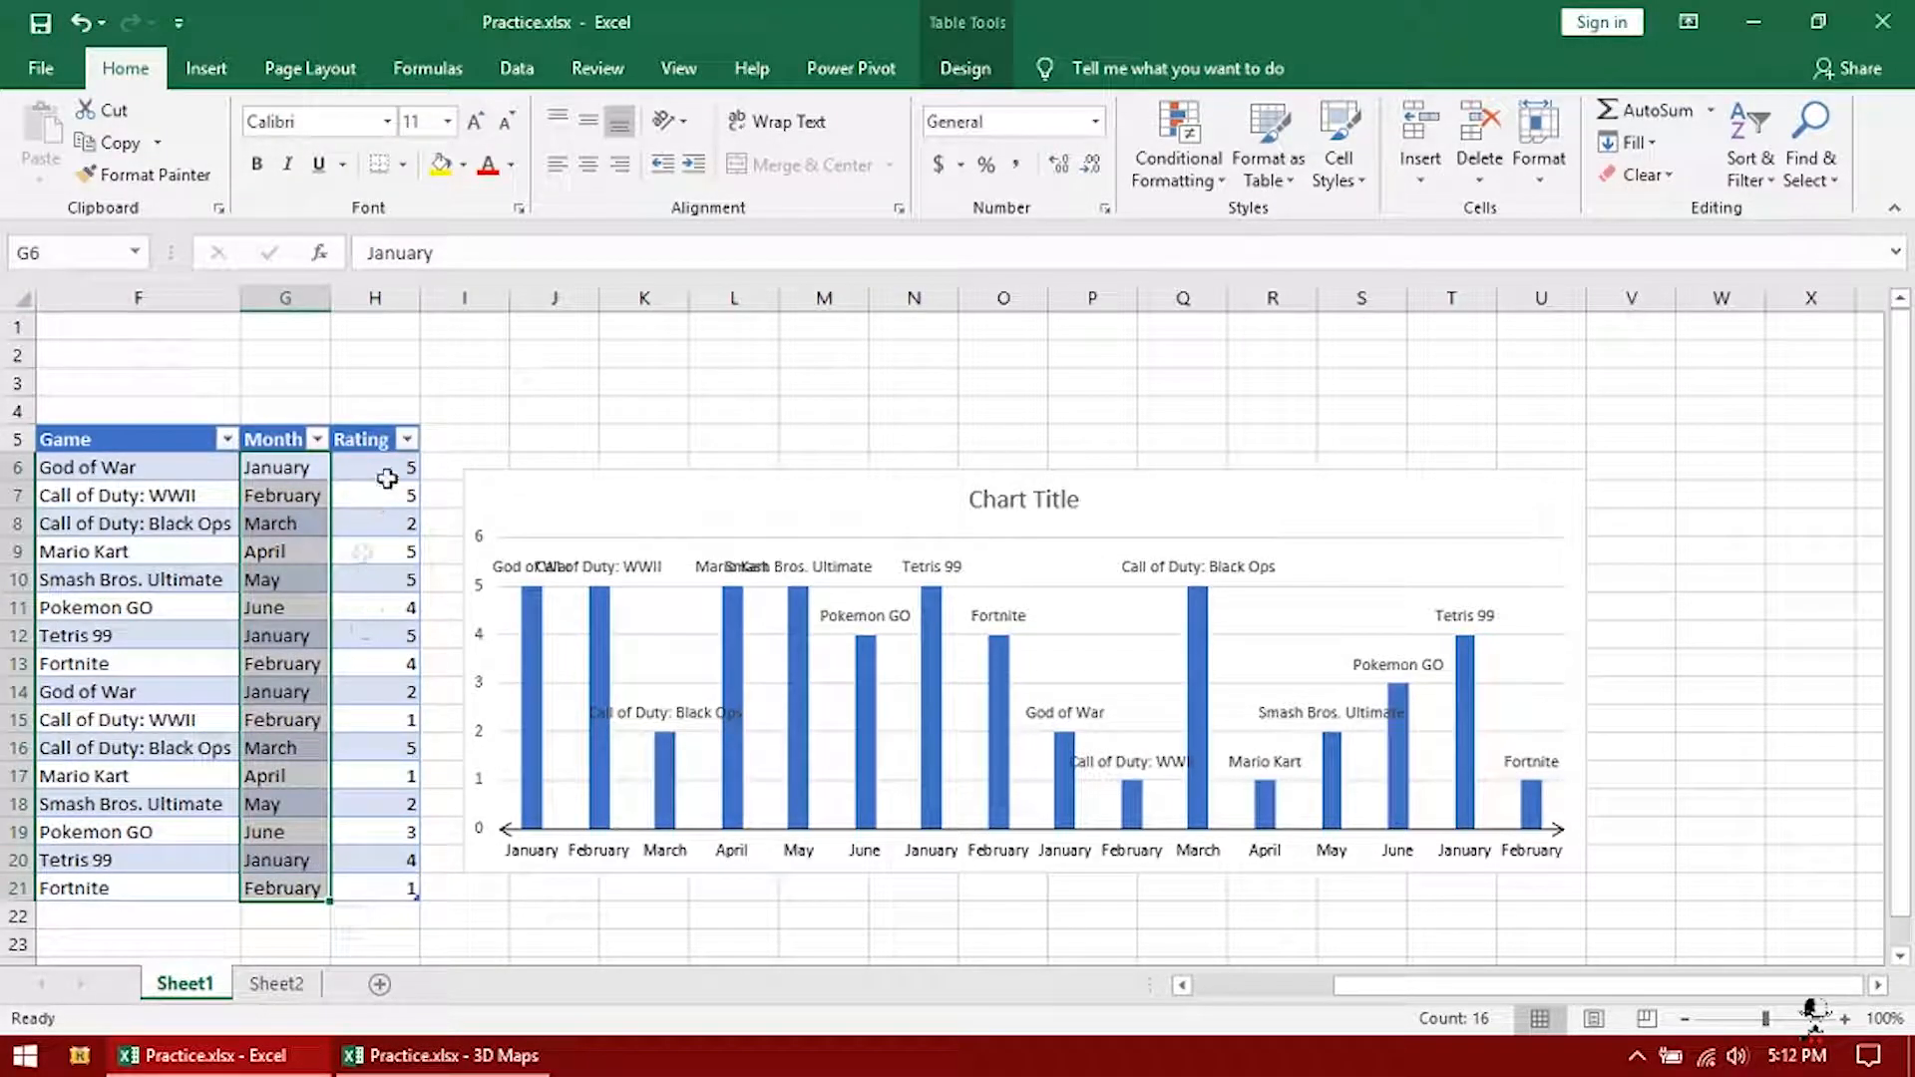
left_click_drag(387, 475, 385, 886)
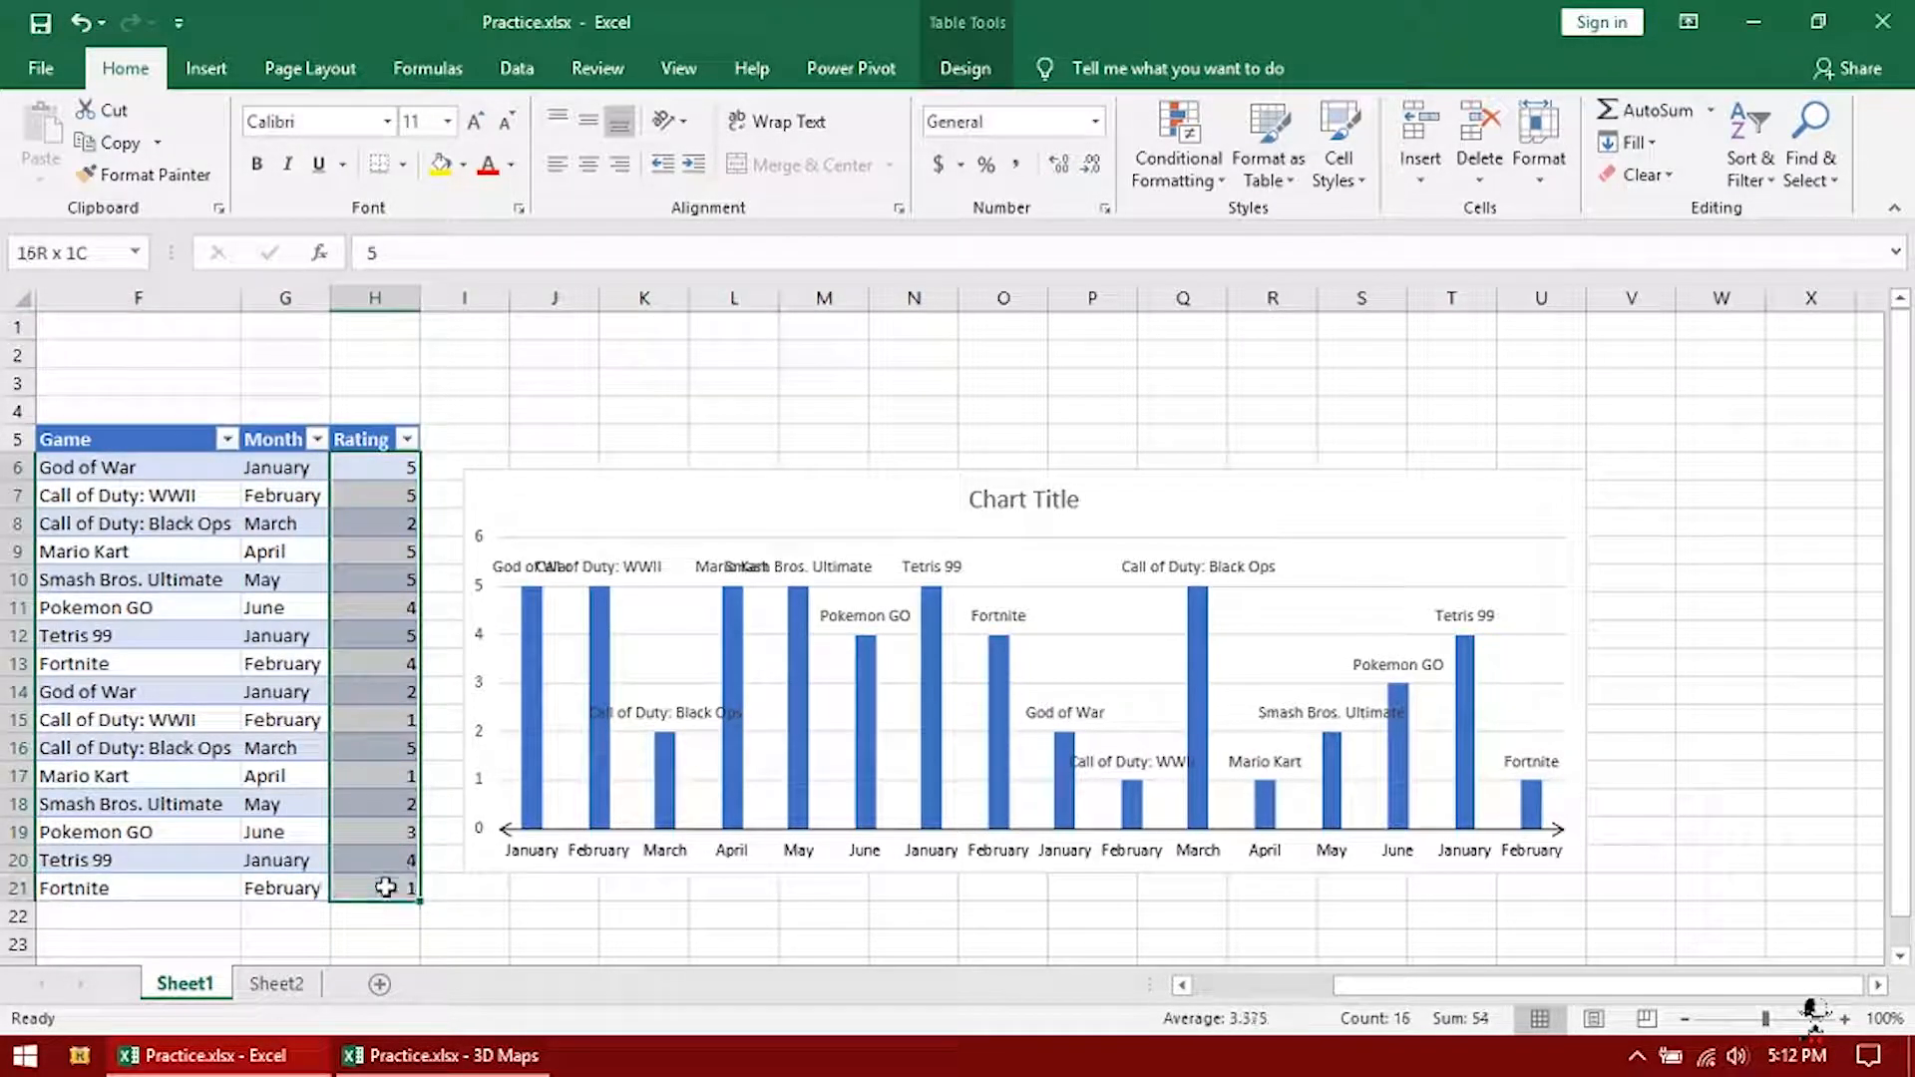
left_click_drag(165, 469, 178, 884)
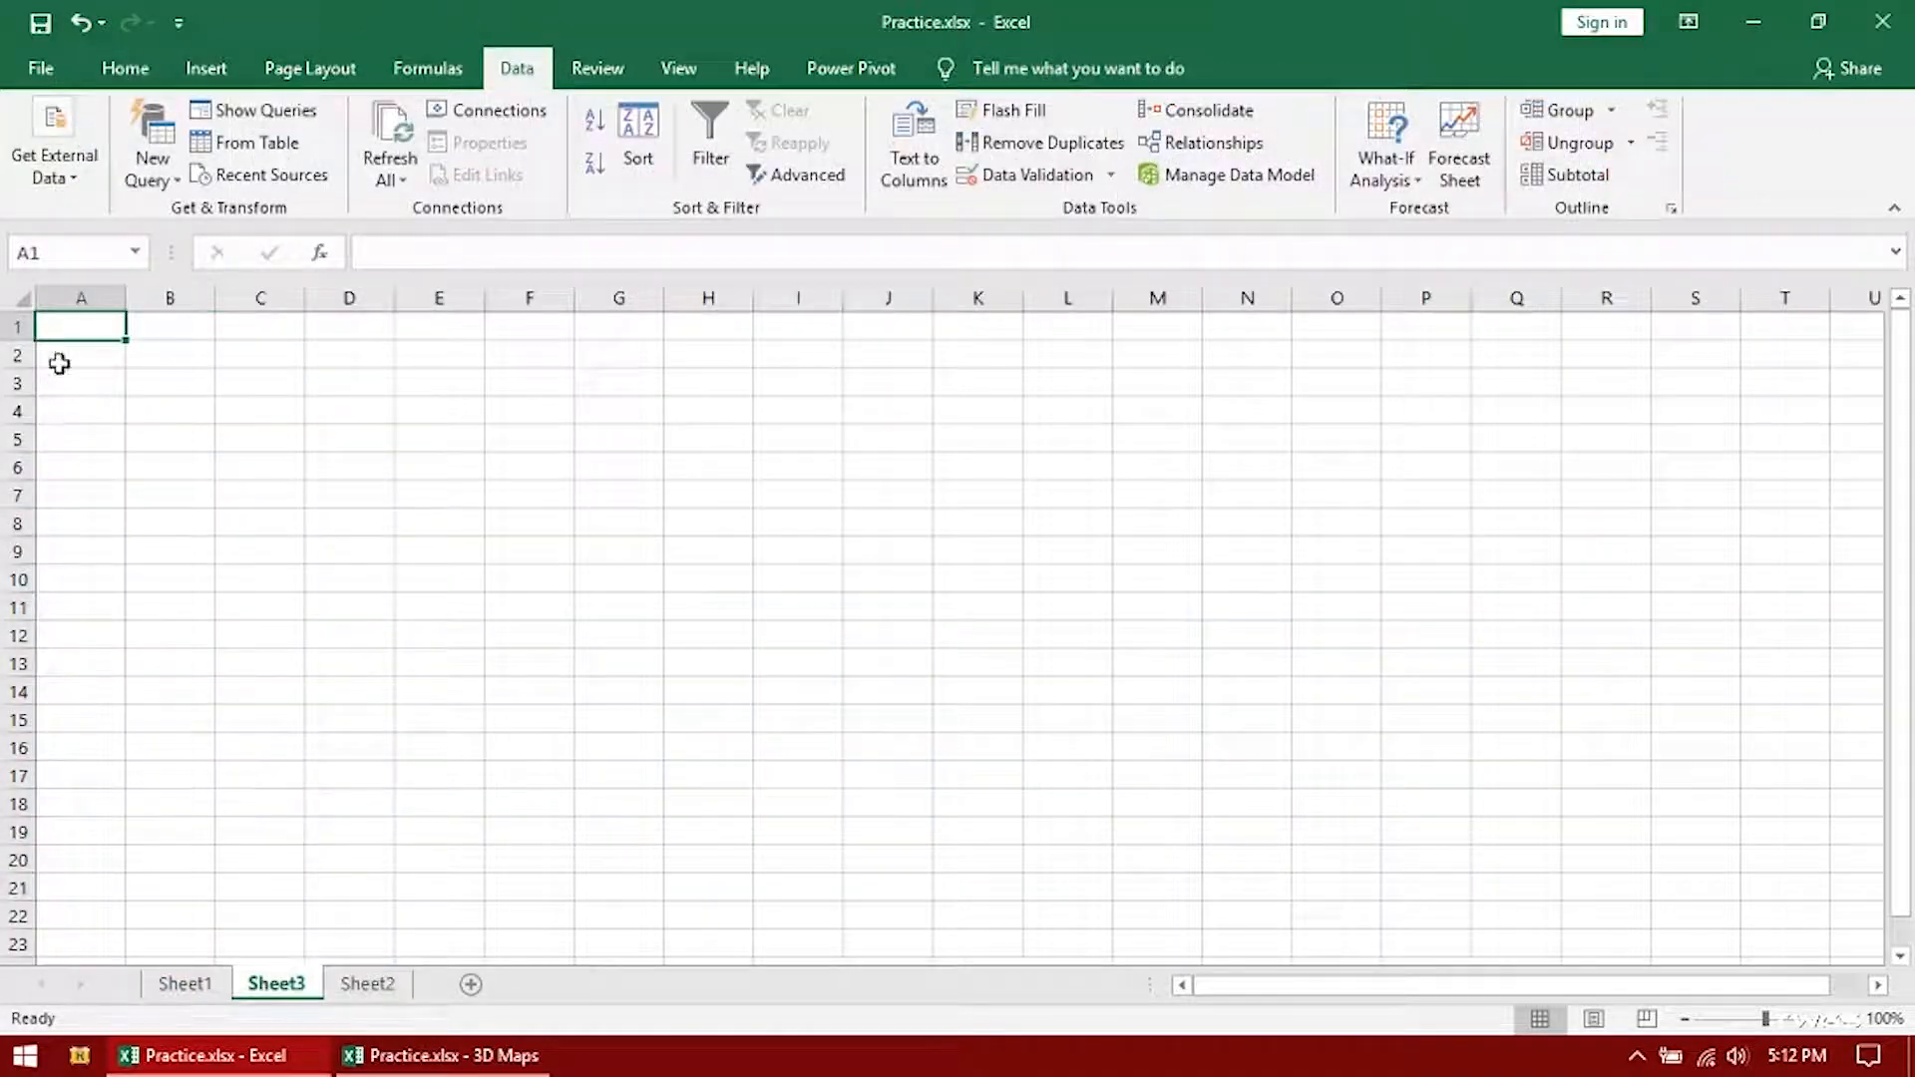
left_click(158, 380)
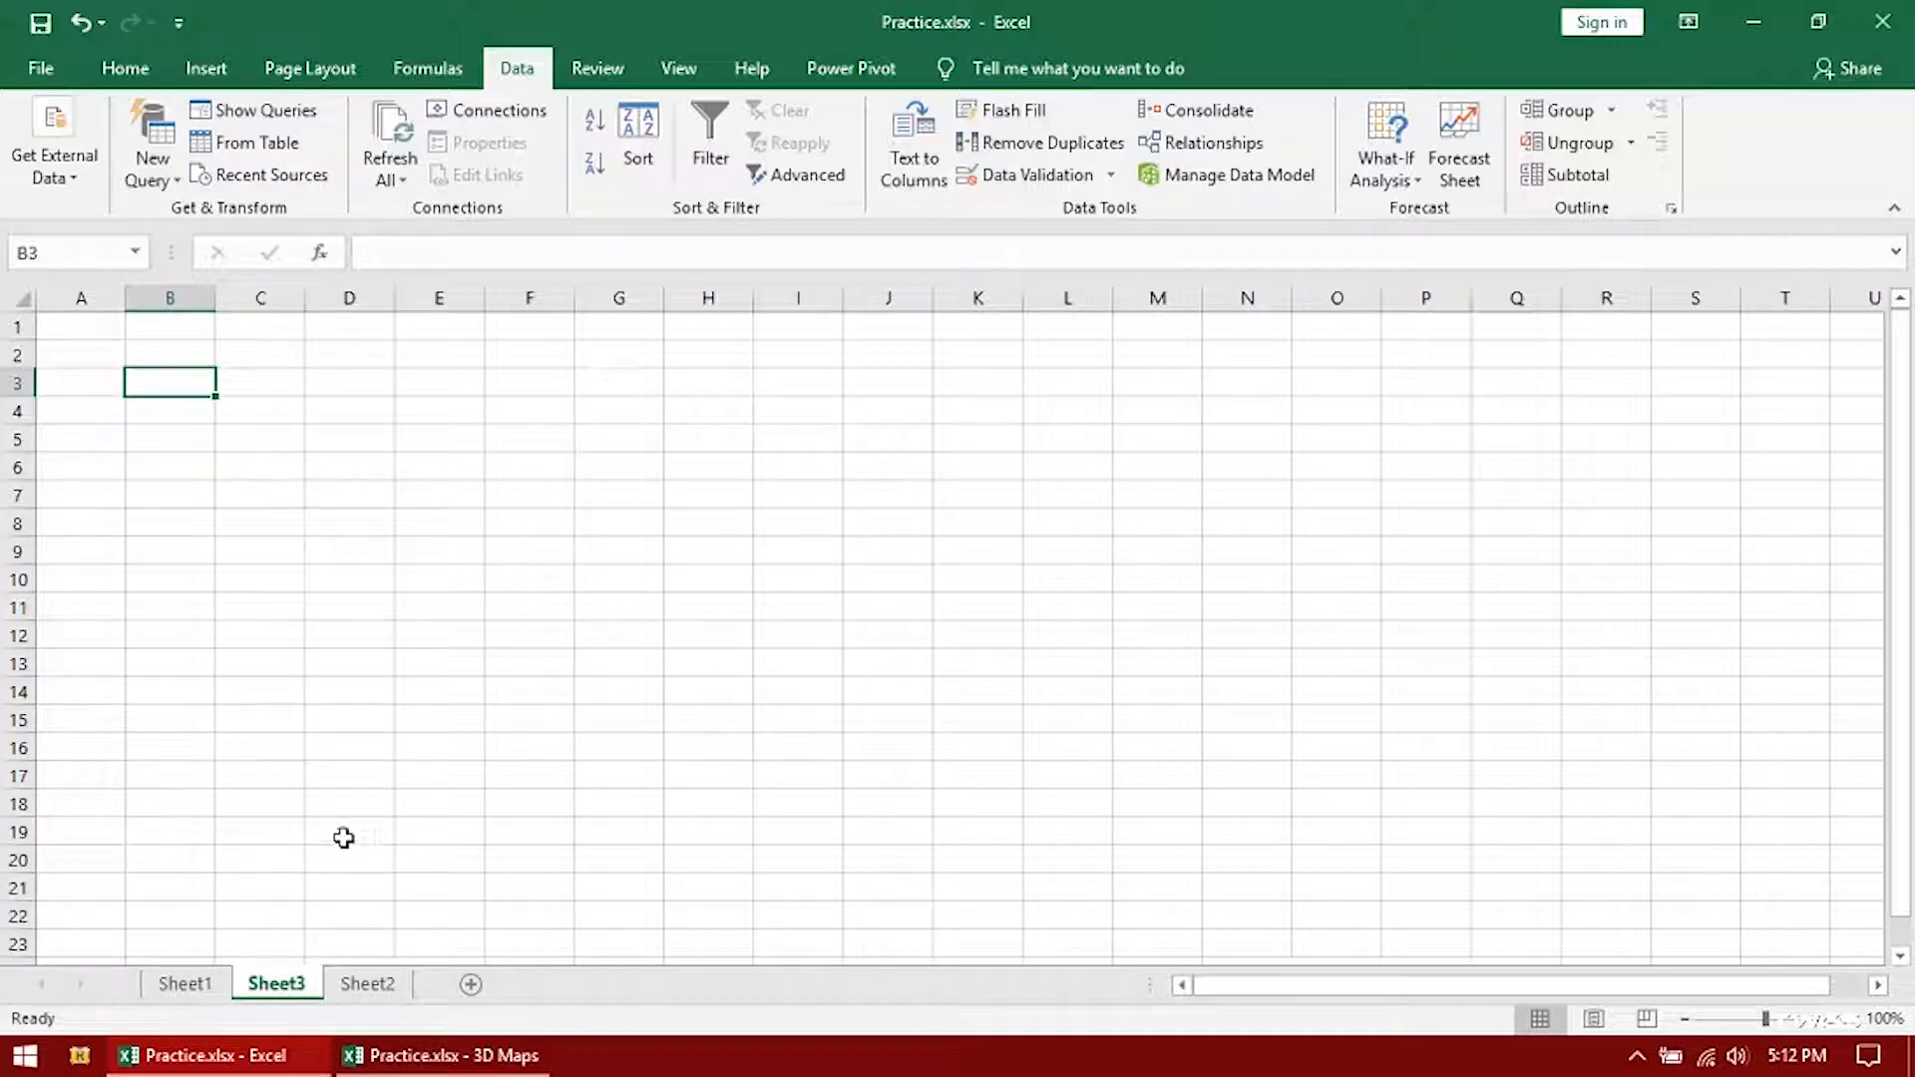
left_click(84, 162)
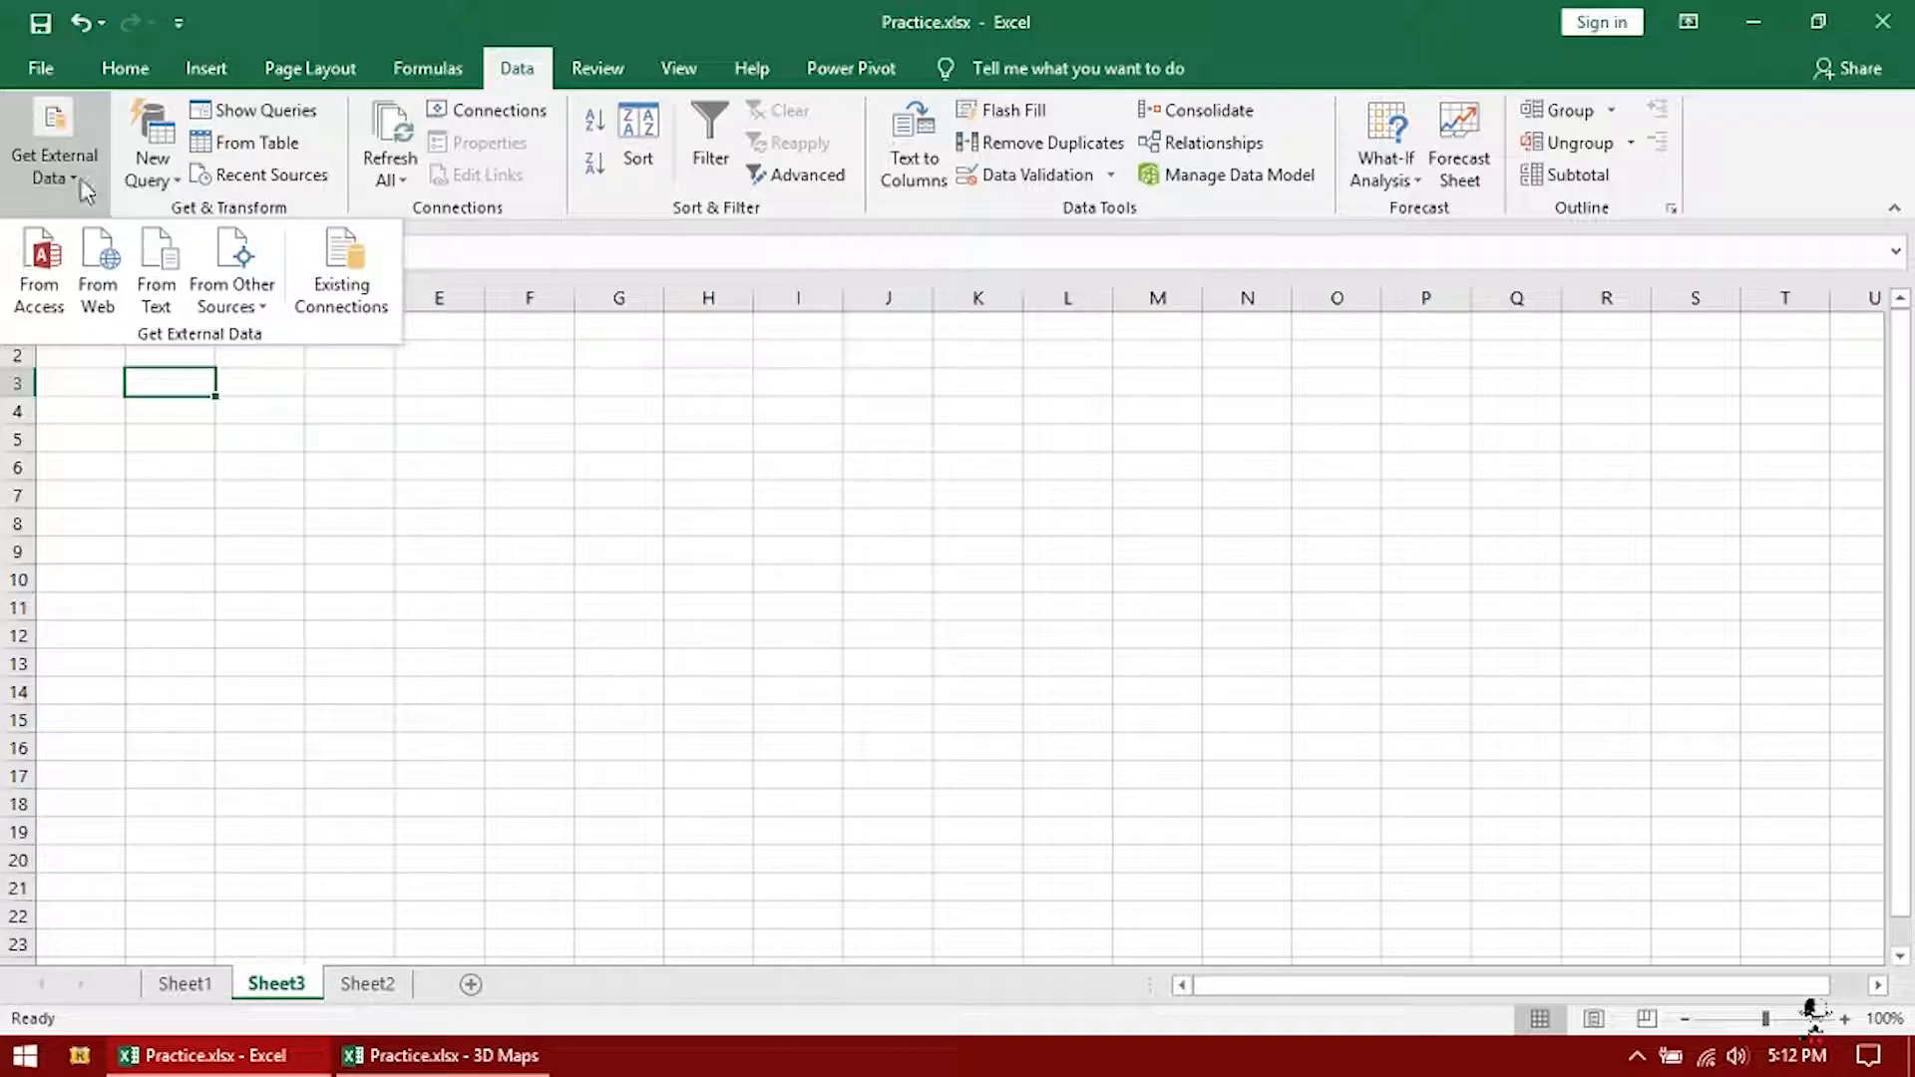
left_click(104, 272)
left_click_drag(515, 159, 286, 48)
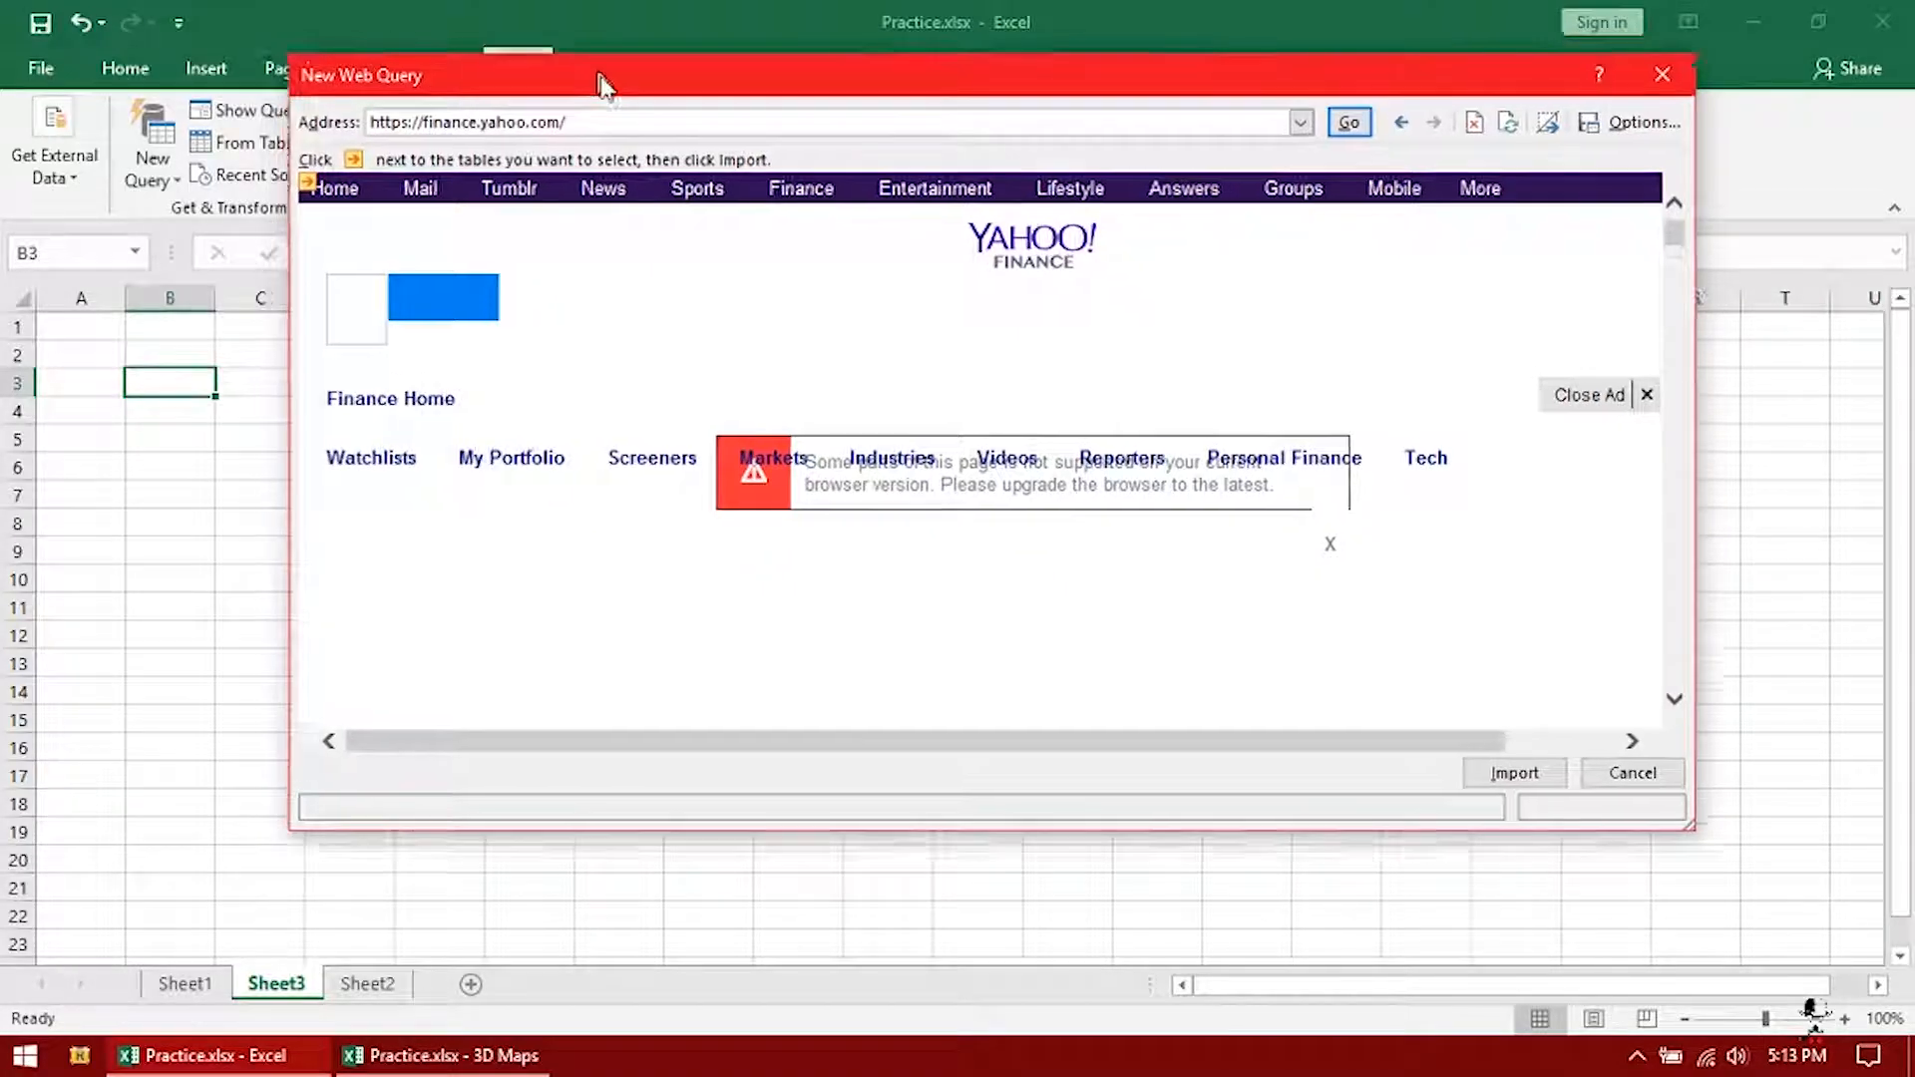
left_click_drag(603, 77, 625, 86)
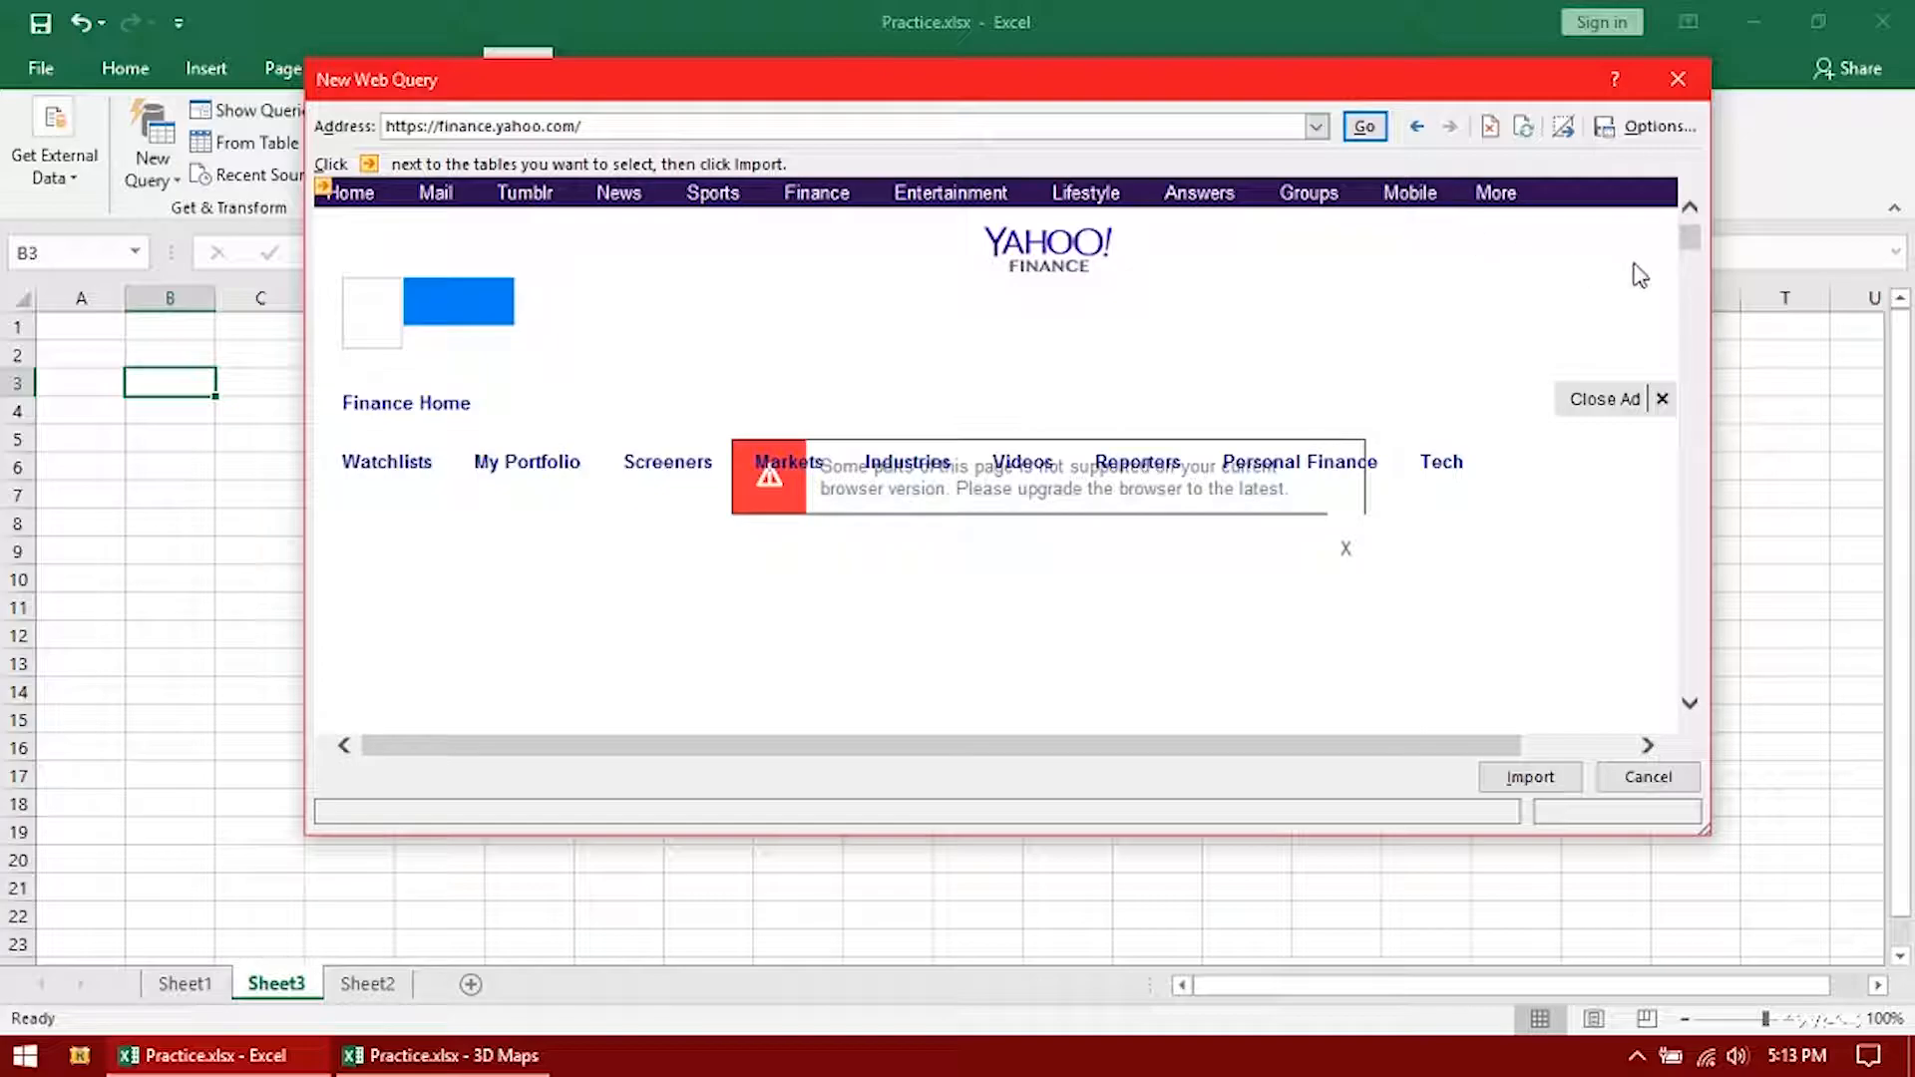
Choose the mortgage rate lists on the Yahoo Finance page and import them into the existing worksheet at B3
left_click_drag(1693, 259, 1698, 648)
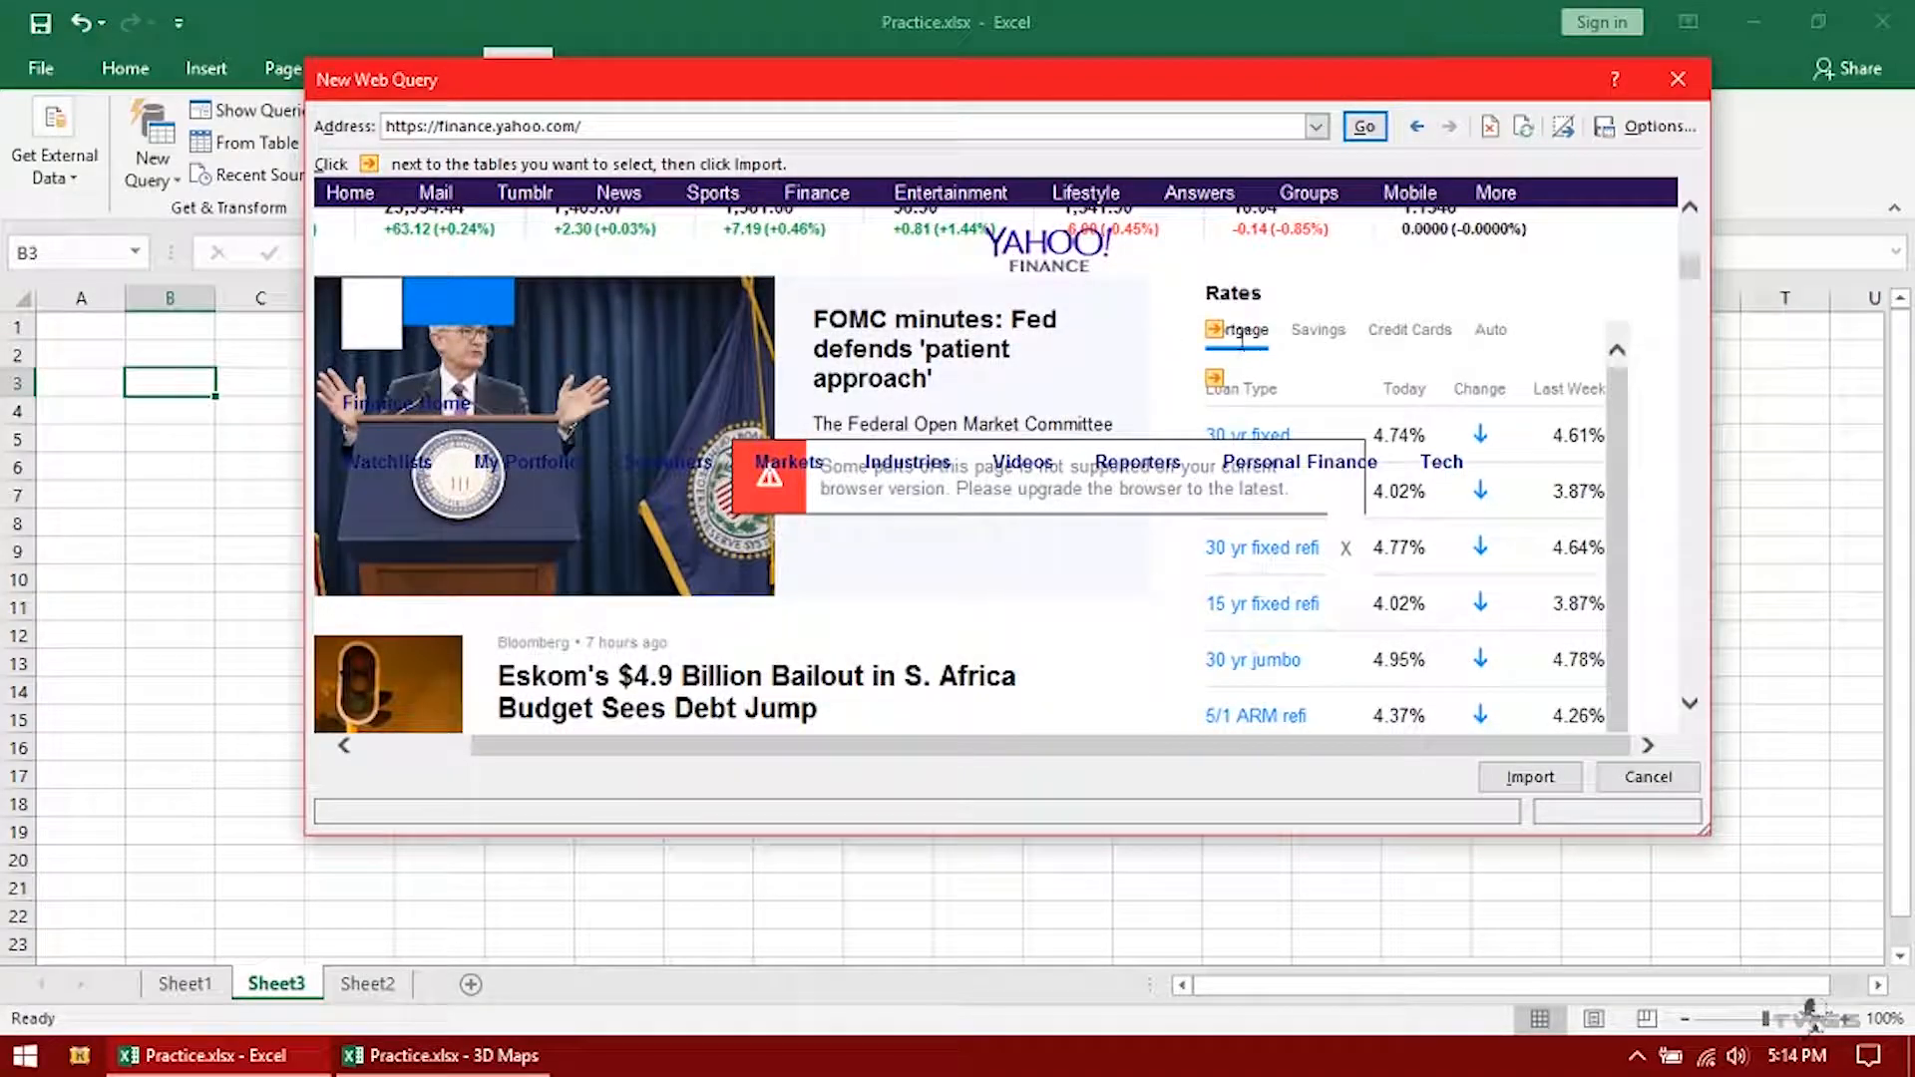
left_click(1213, 334)
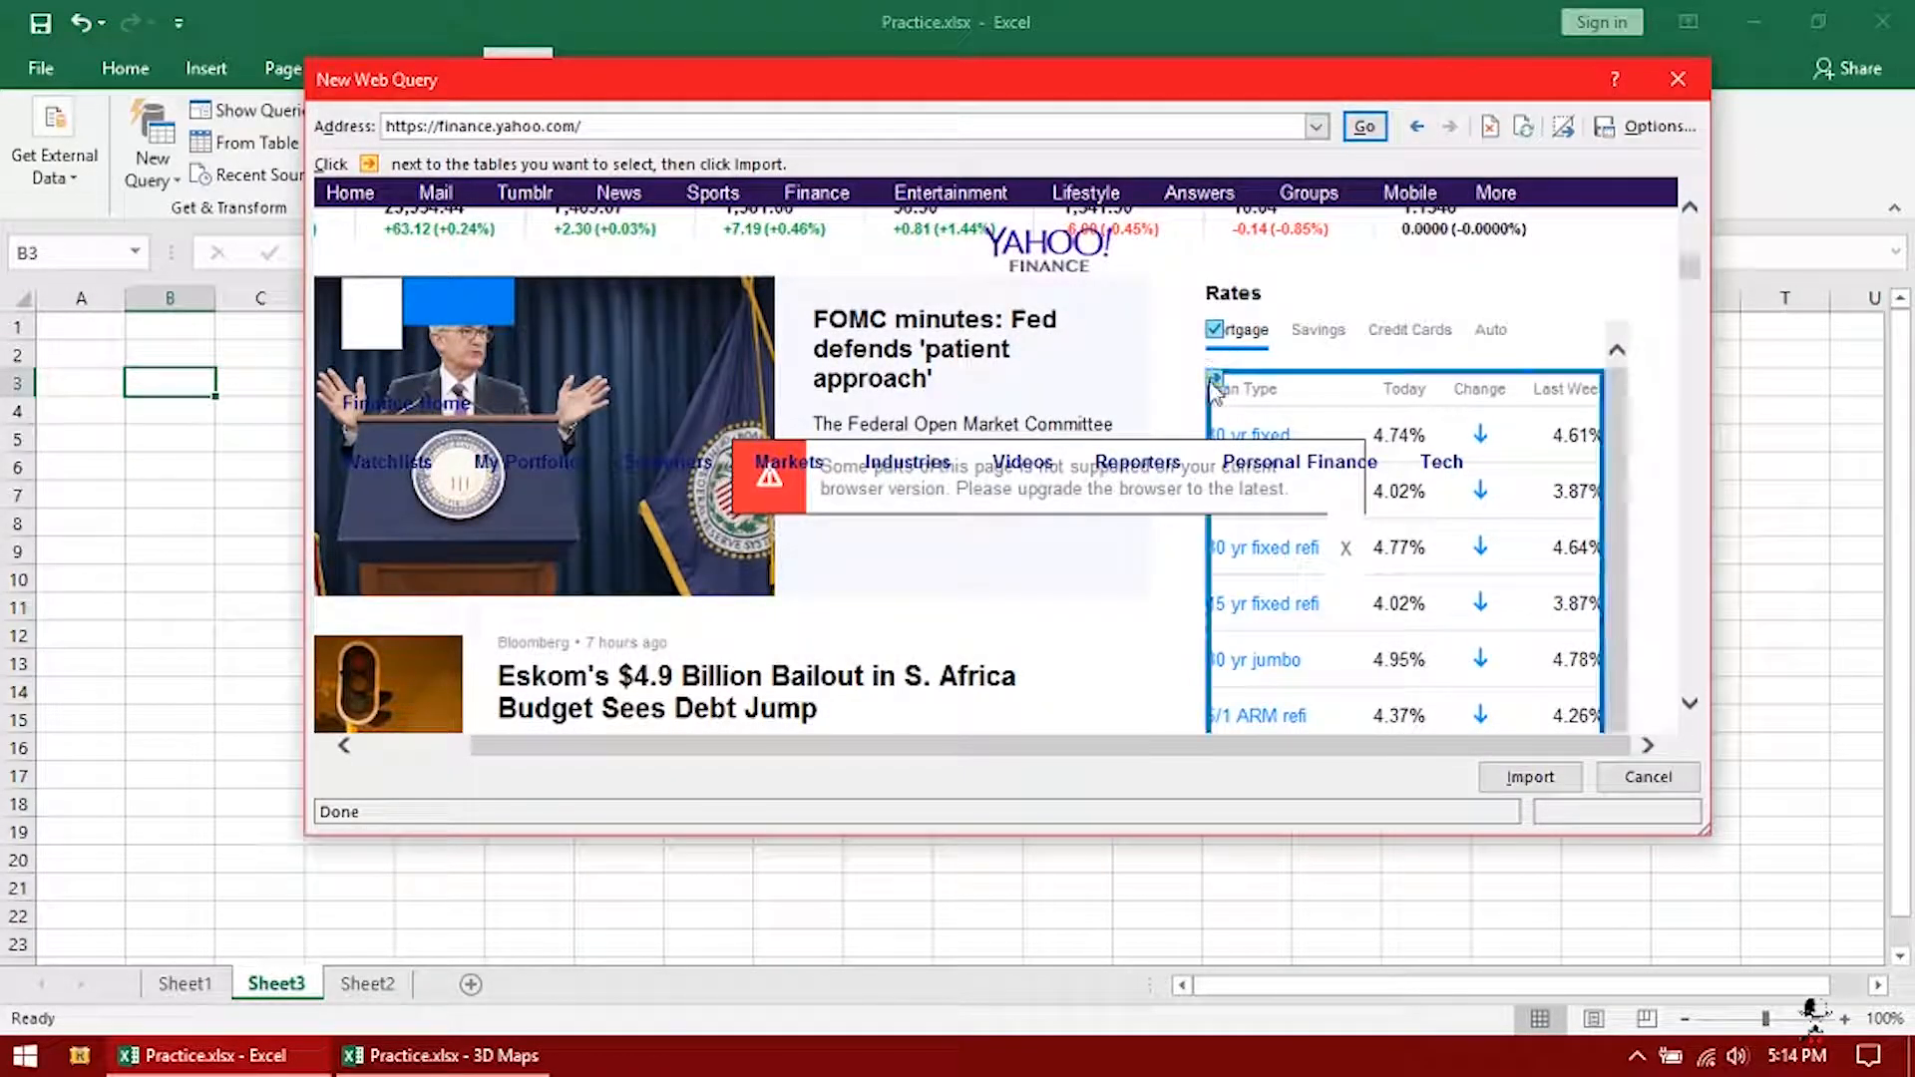
left_click(1214, 379)
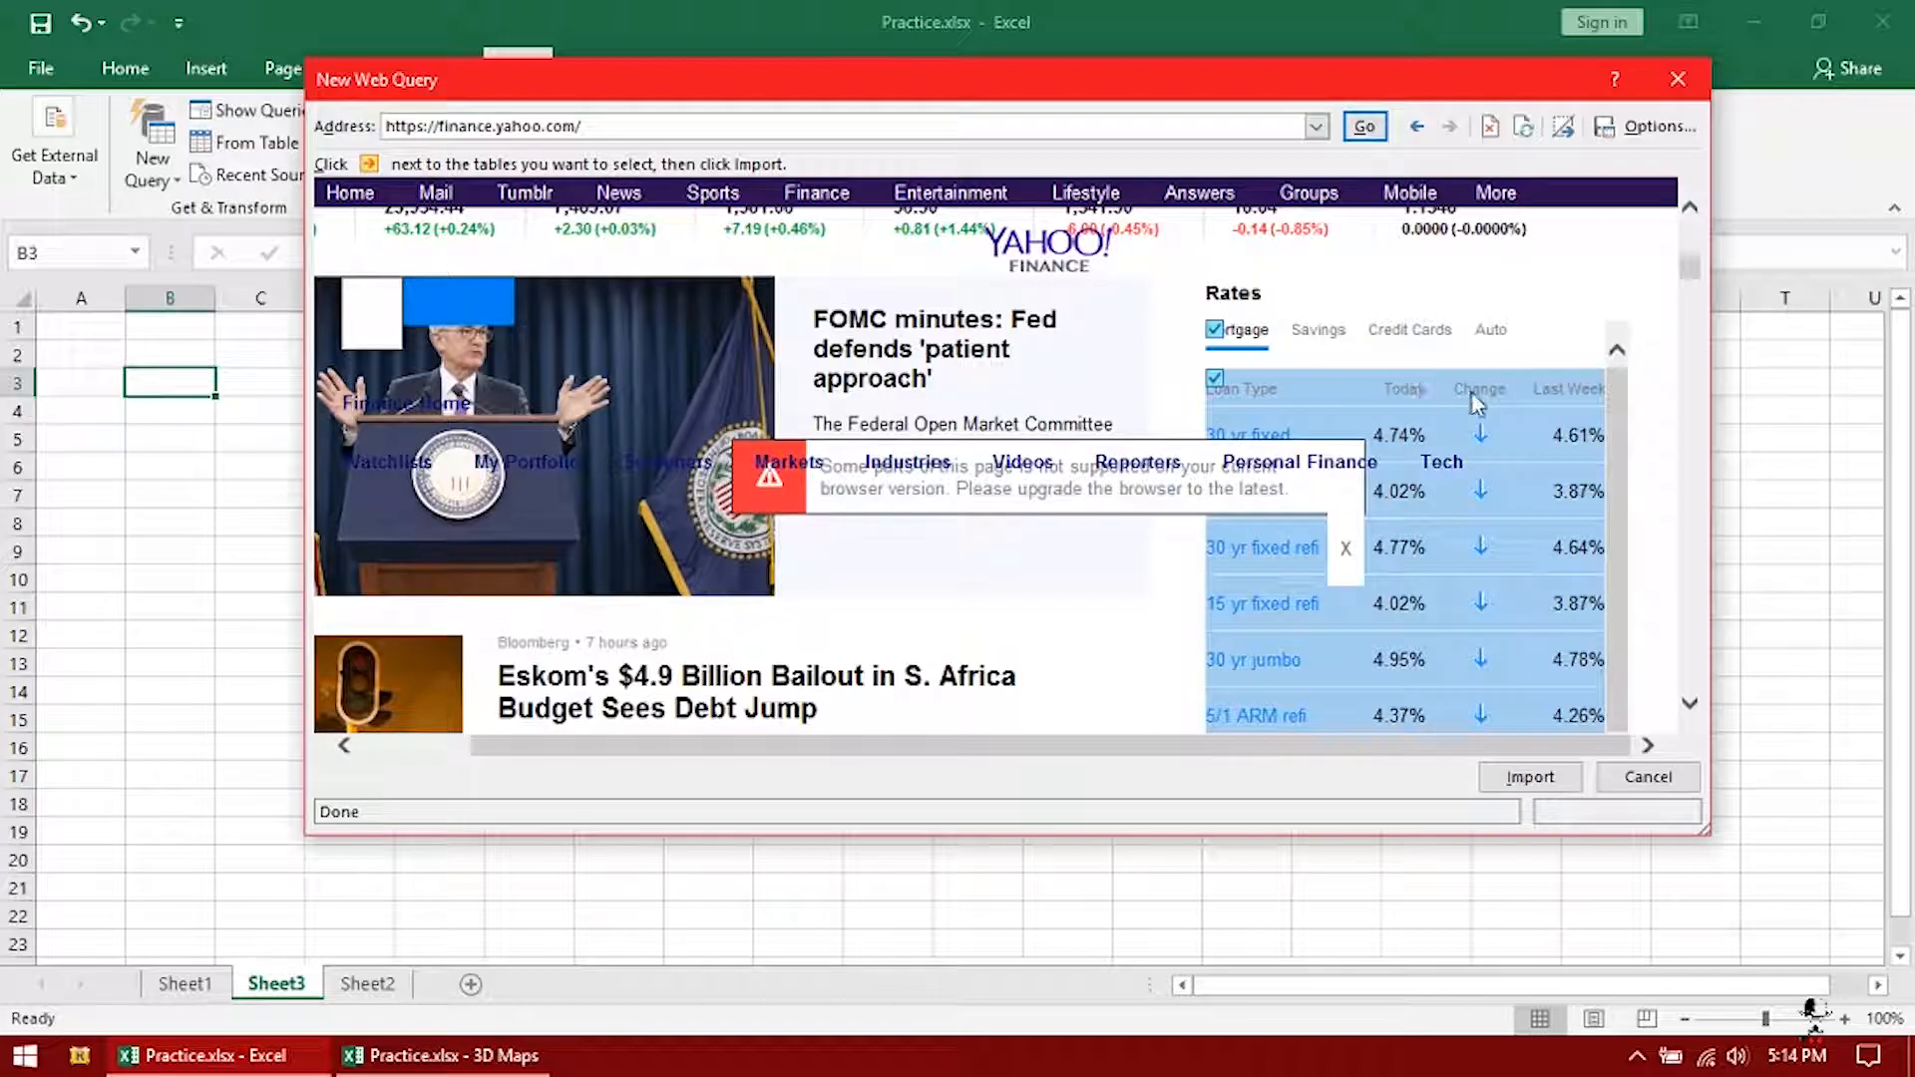
scroll(1616, 483, "down", 1)
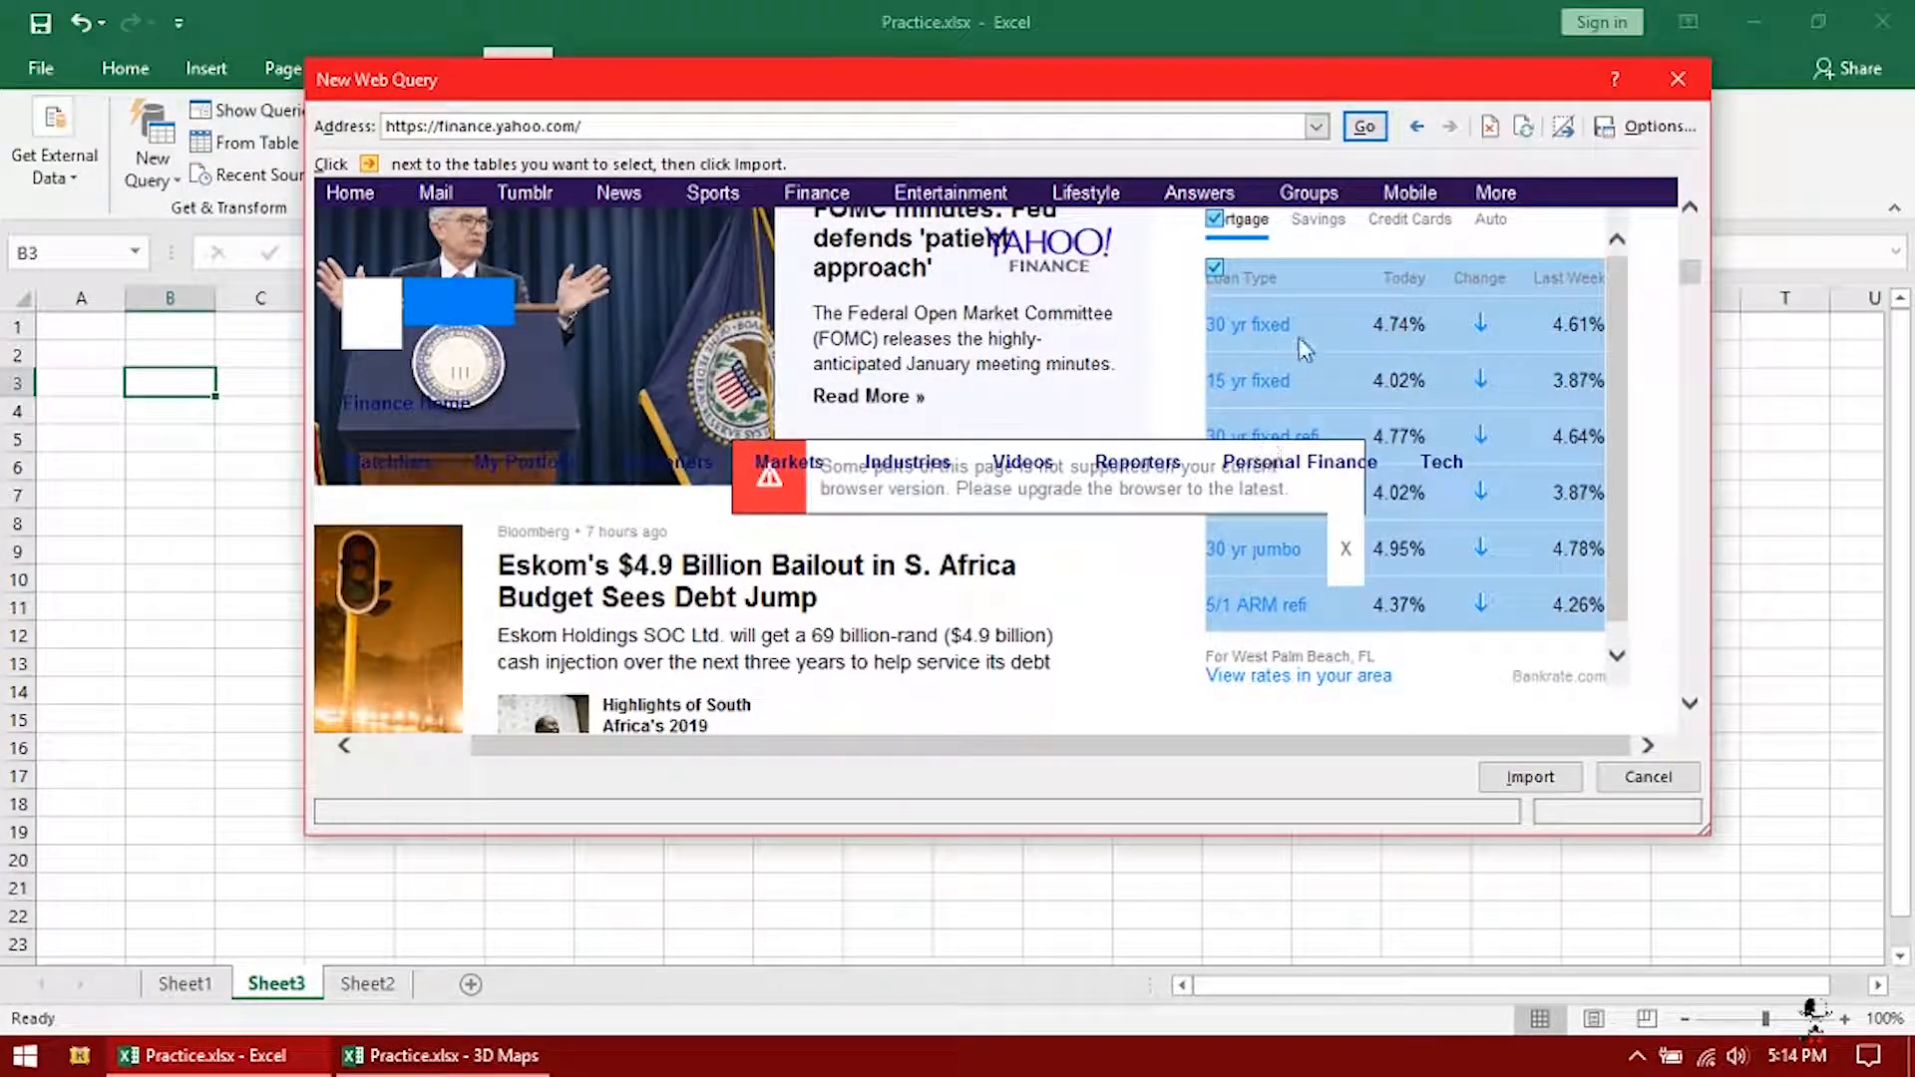
left_click(1529, 776)
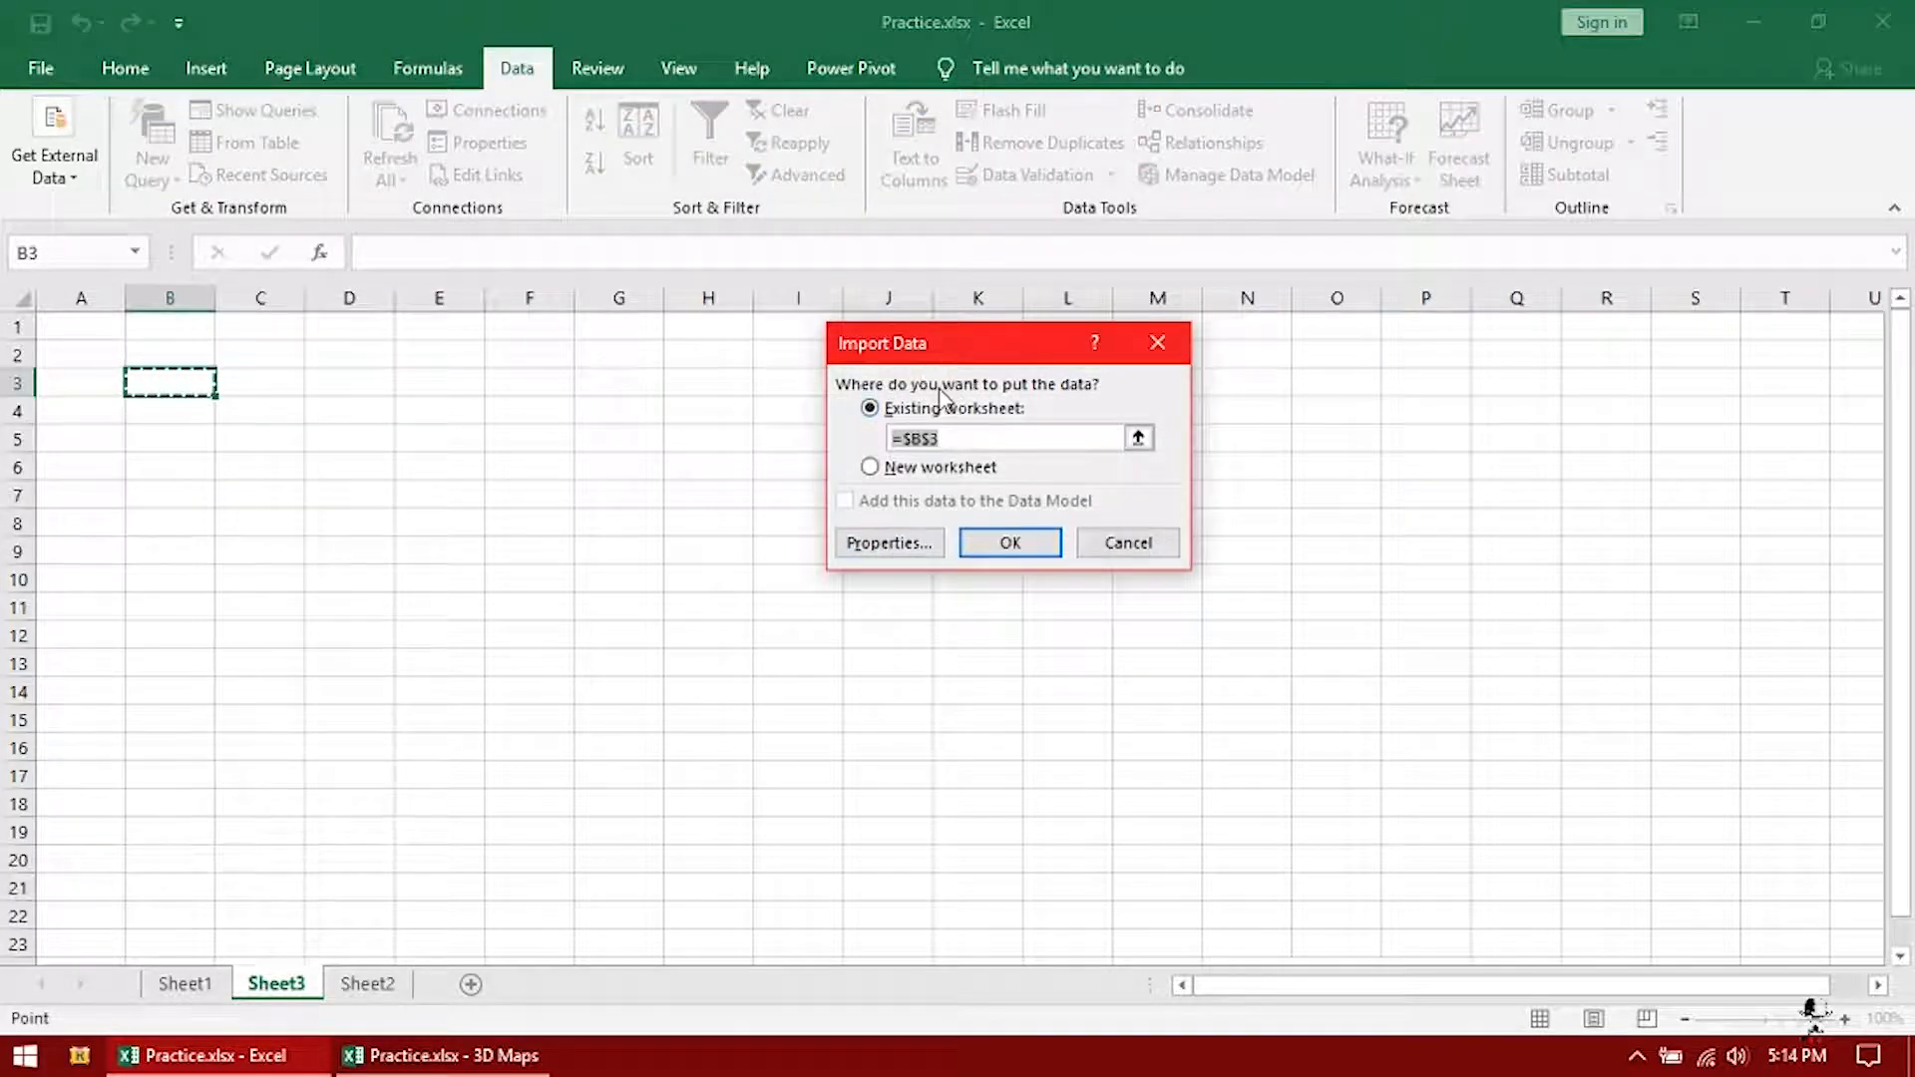
left_click(1023, 543)
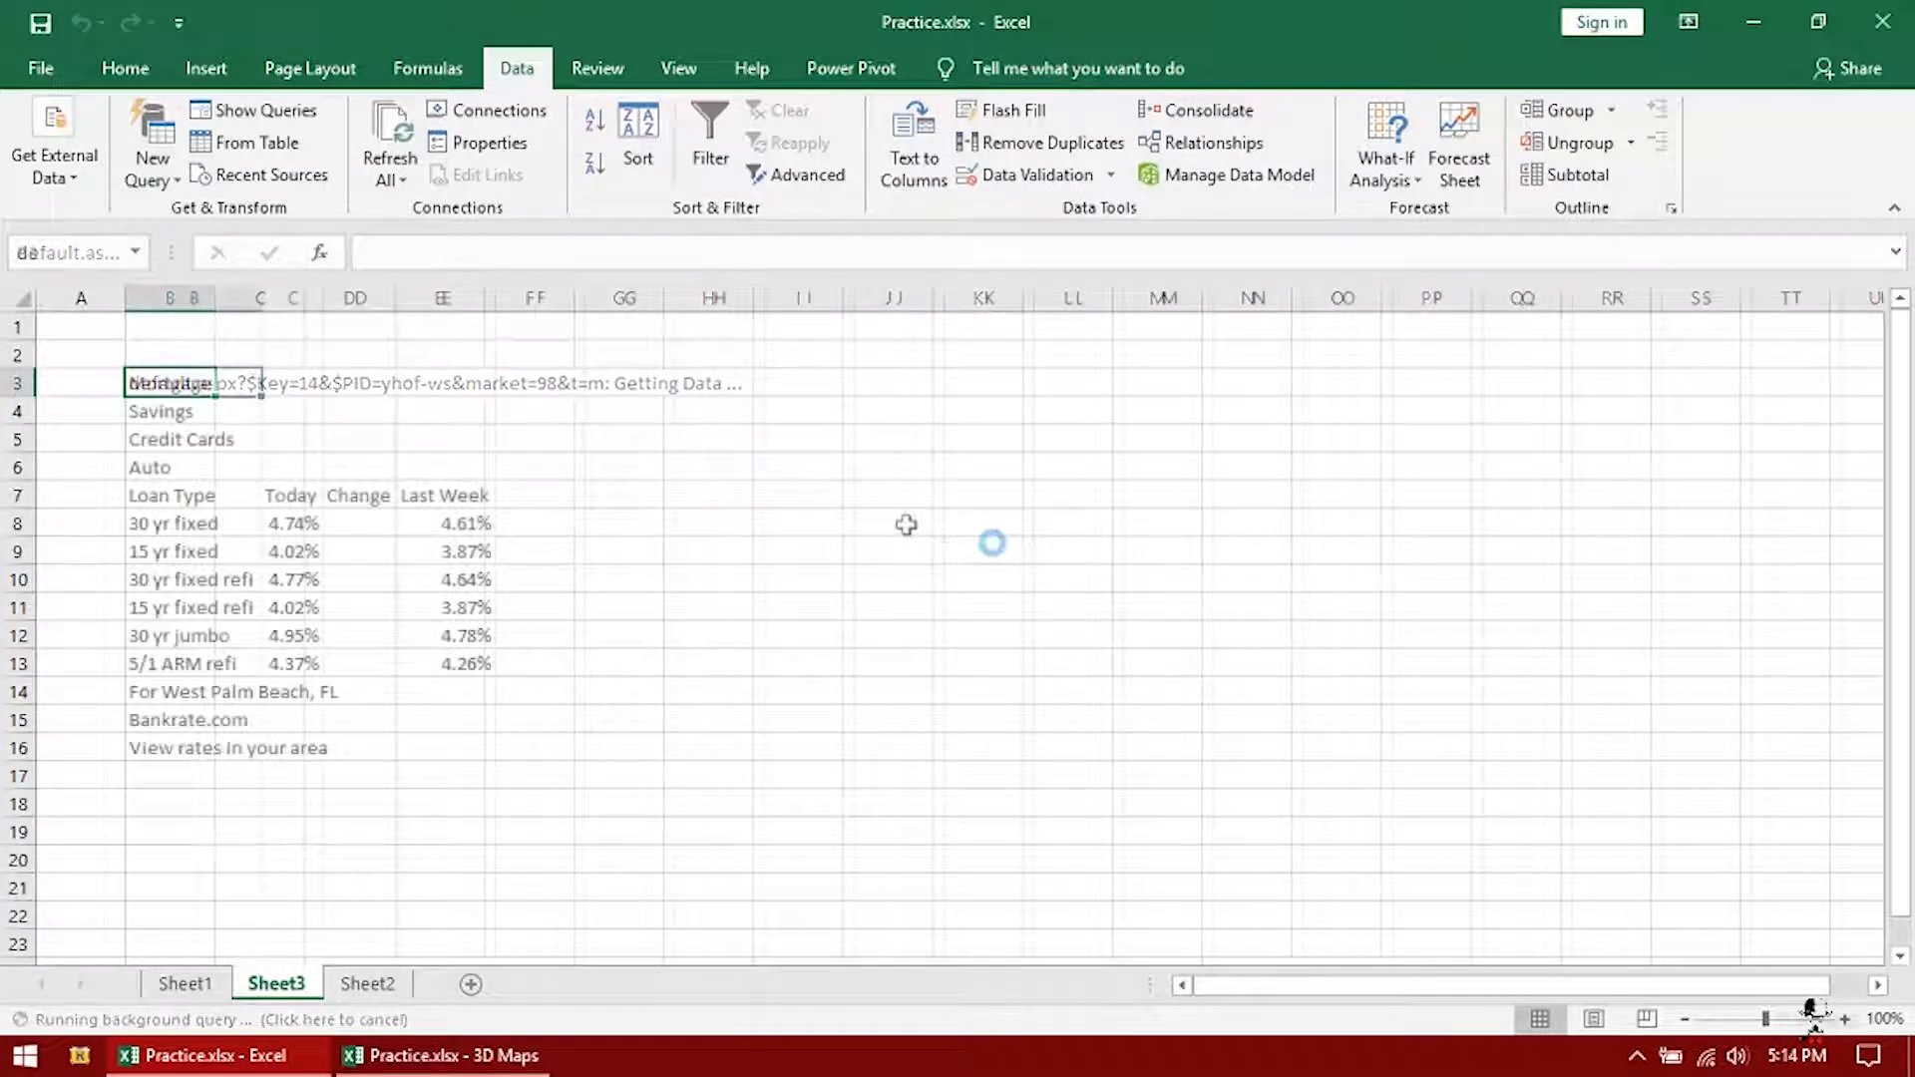
Clear the labels from Mortgage to Loan Type in B3:B7 and select the mortgage rates range B7:E13
left_click_drag(176, 501, 440, 704)
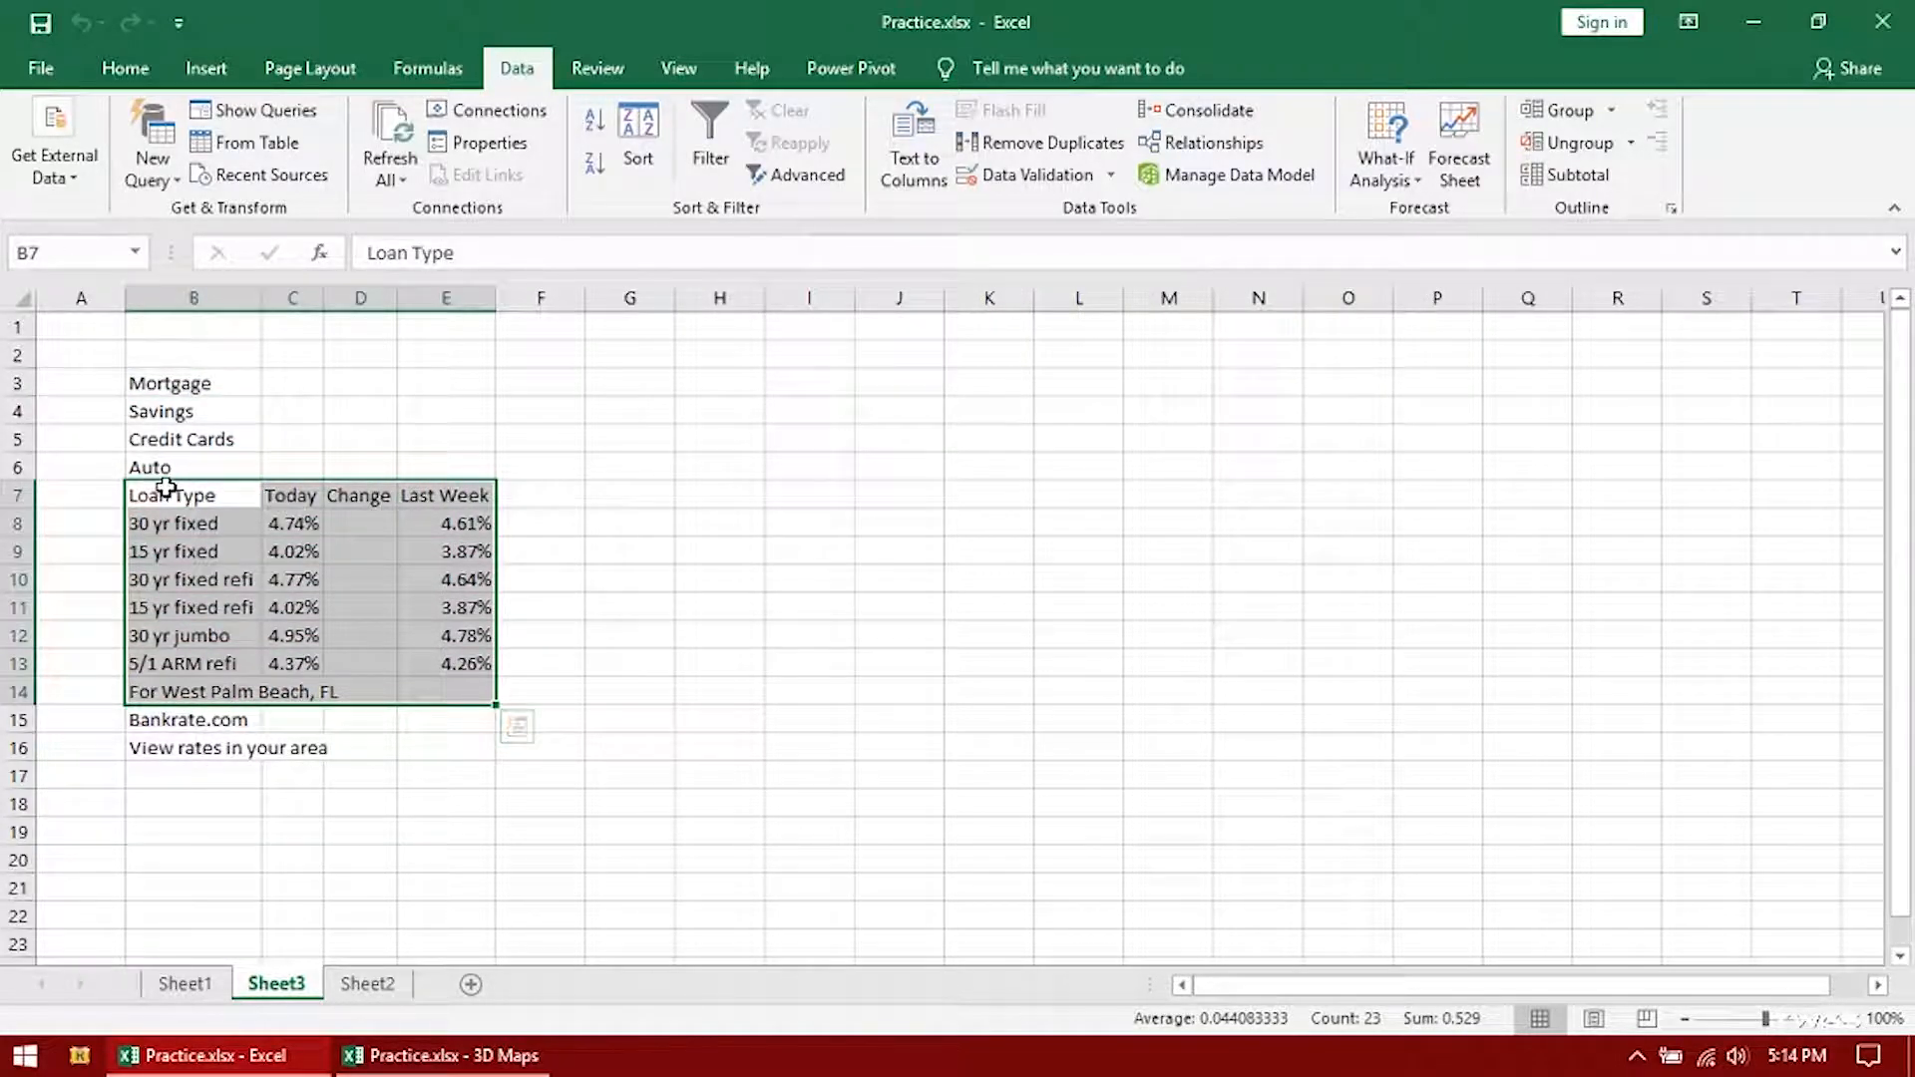
left_click_drag(150, 383, 224, 489)
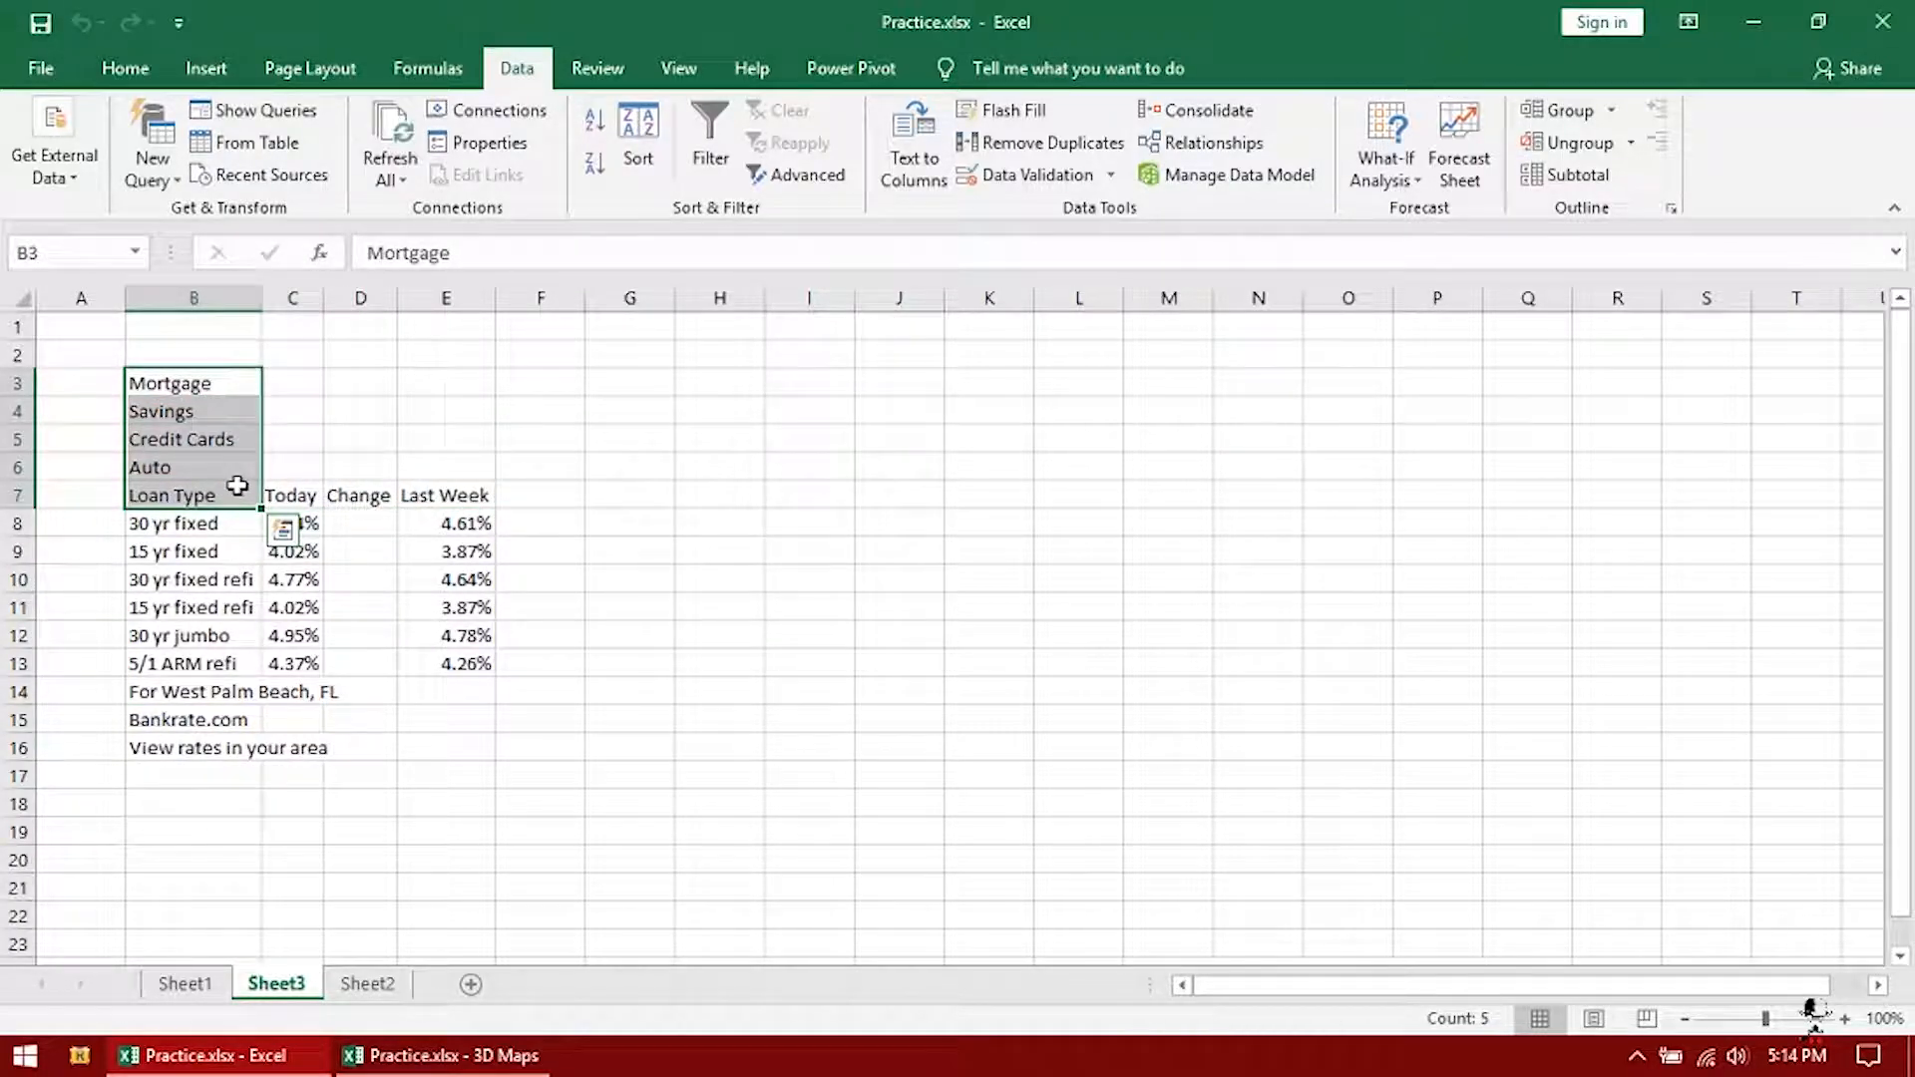
key("Delete")
left_click(319, 524)
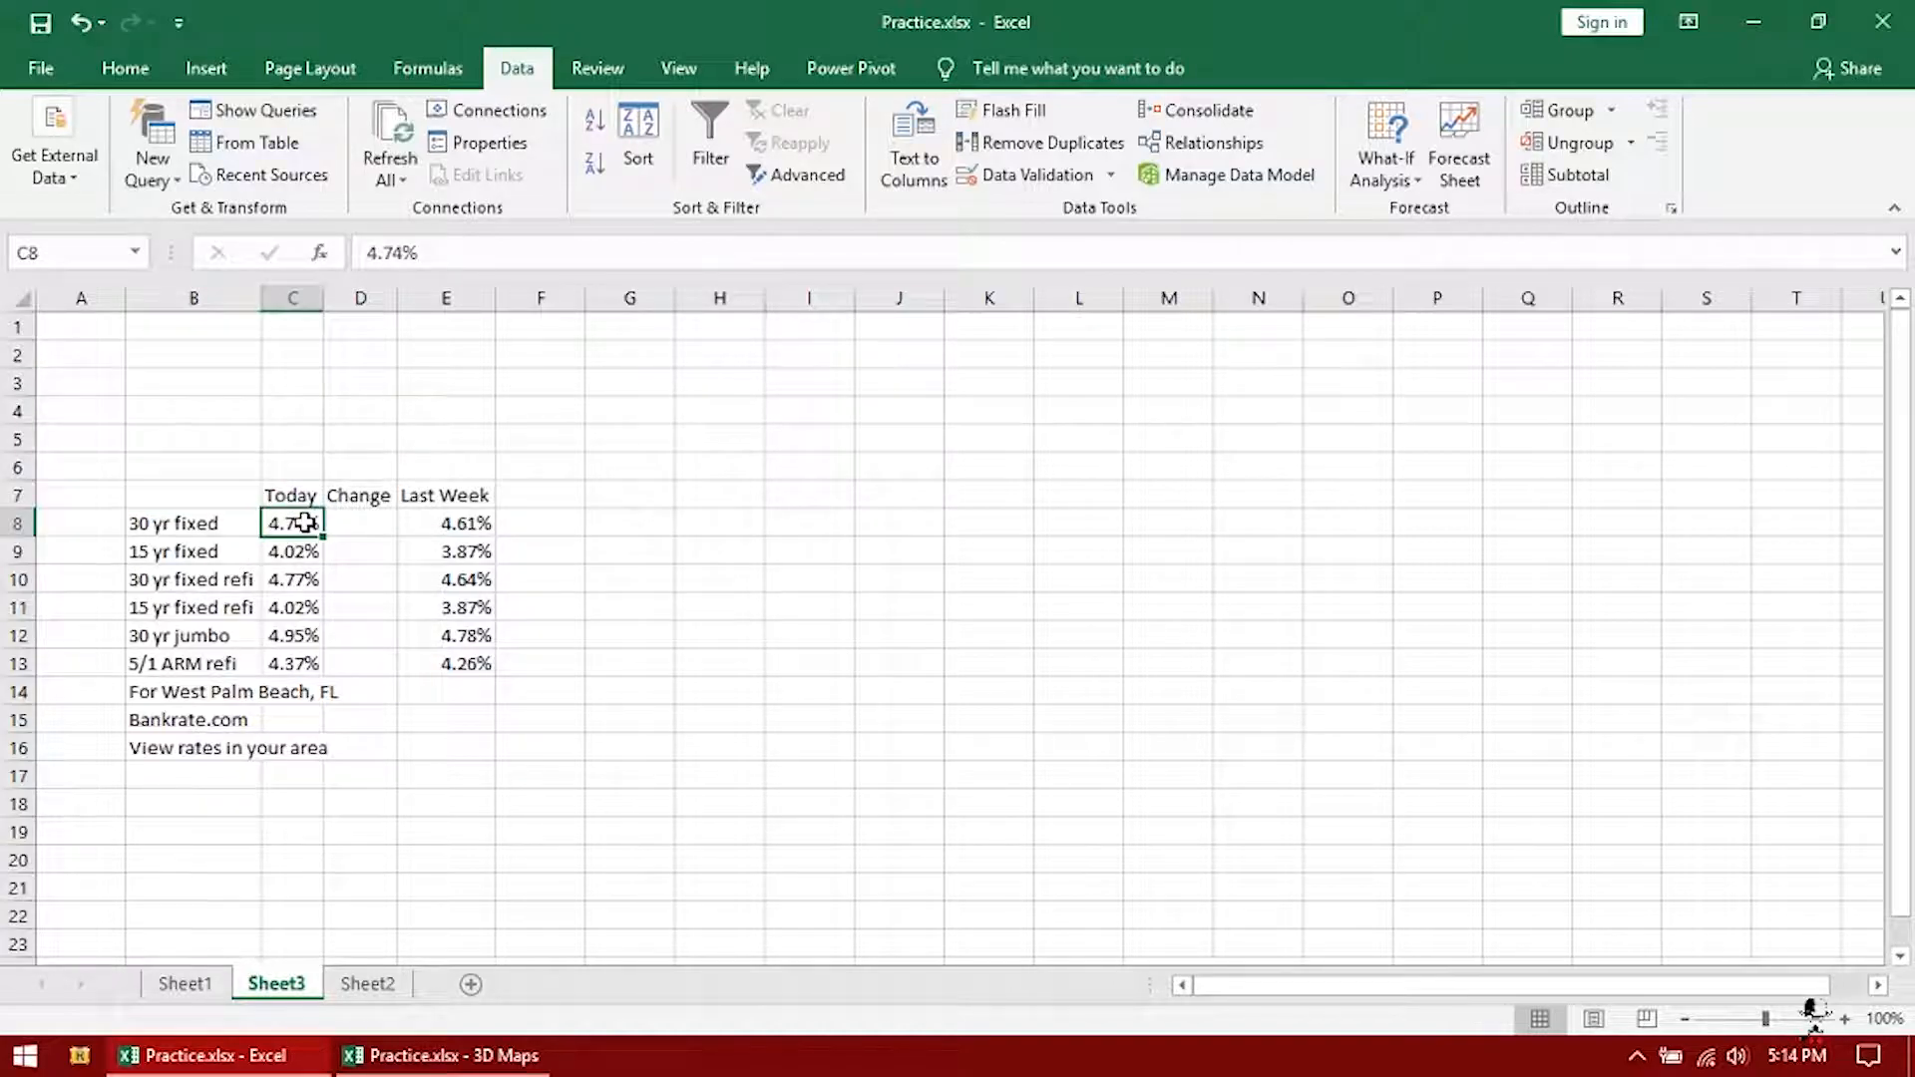
left_click_drag(193, 501, 478, 664)
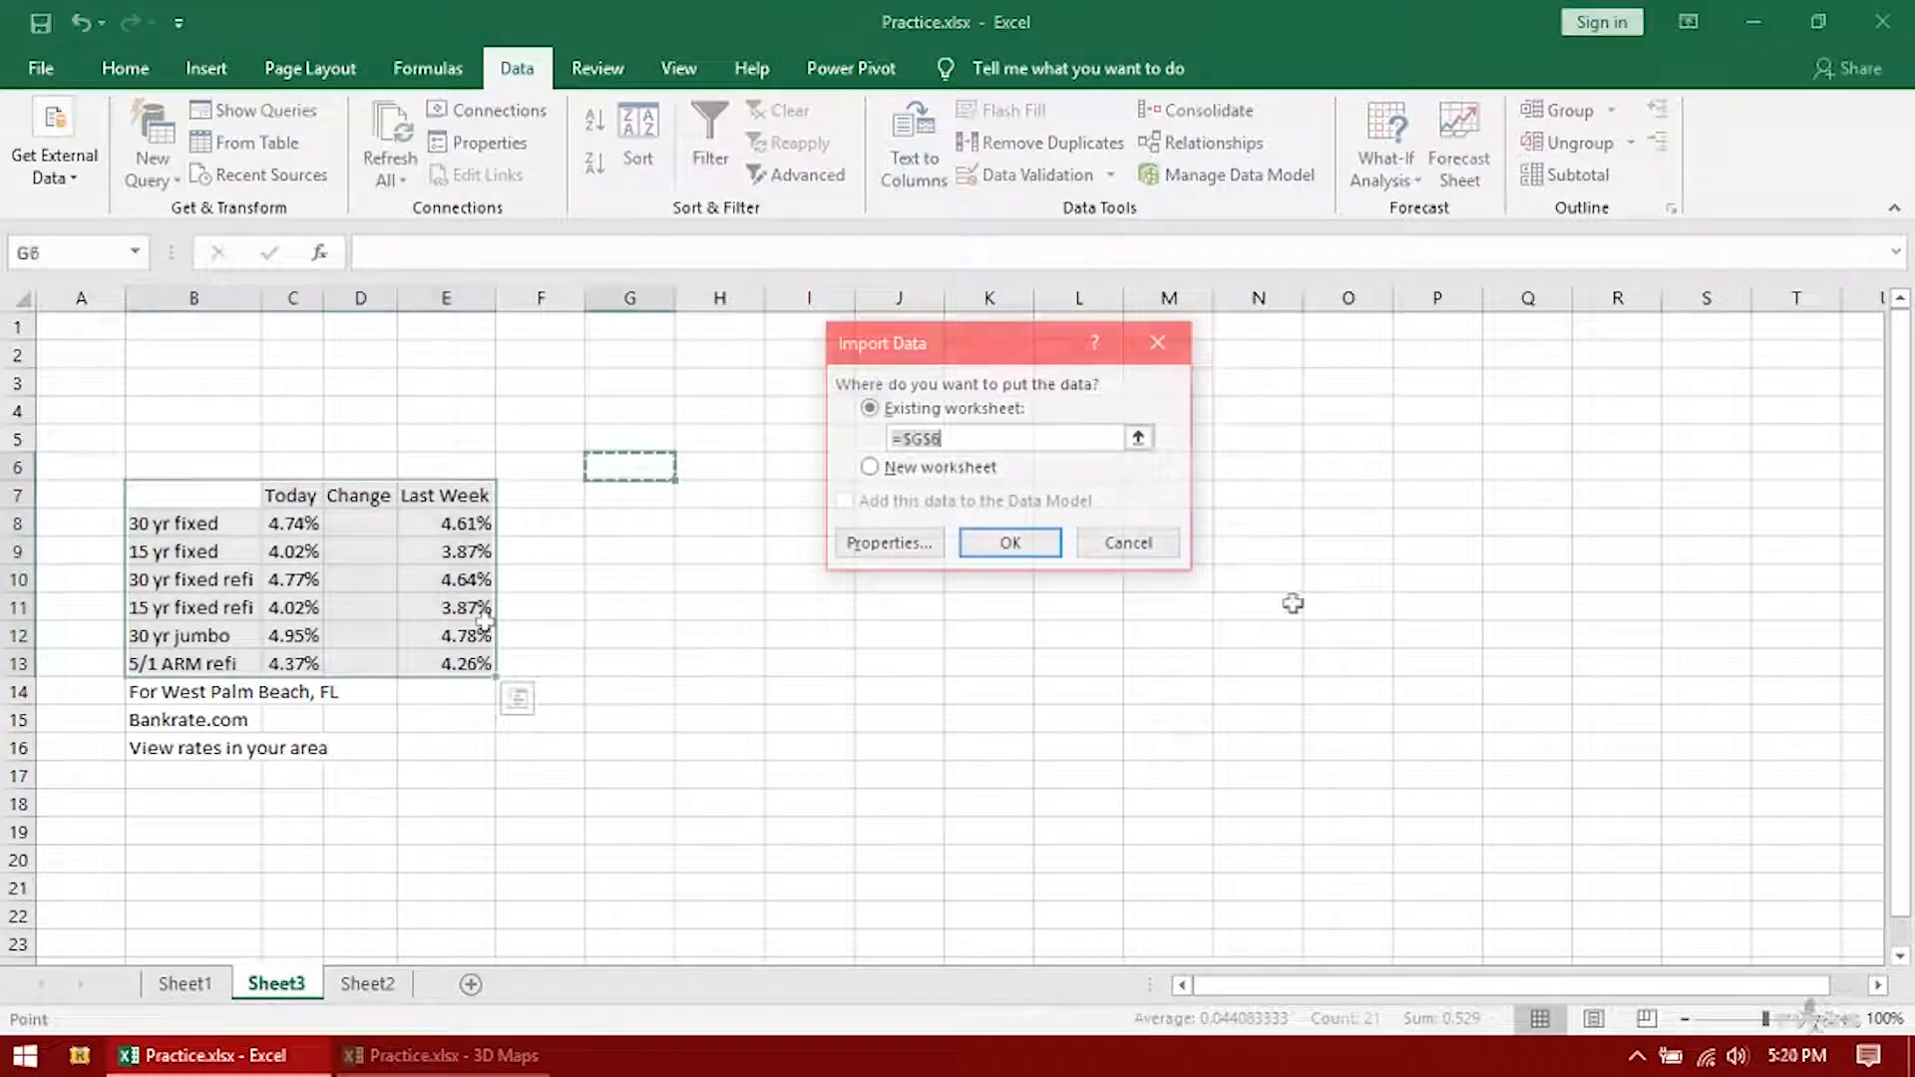
Import the Yahoo Finance cryptocurrency page data into the existing worksheet at G6
left_click(1024, 544)
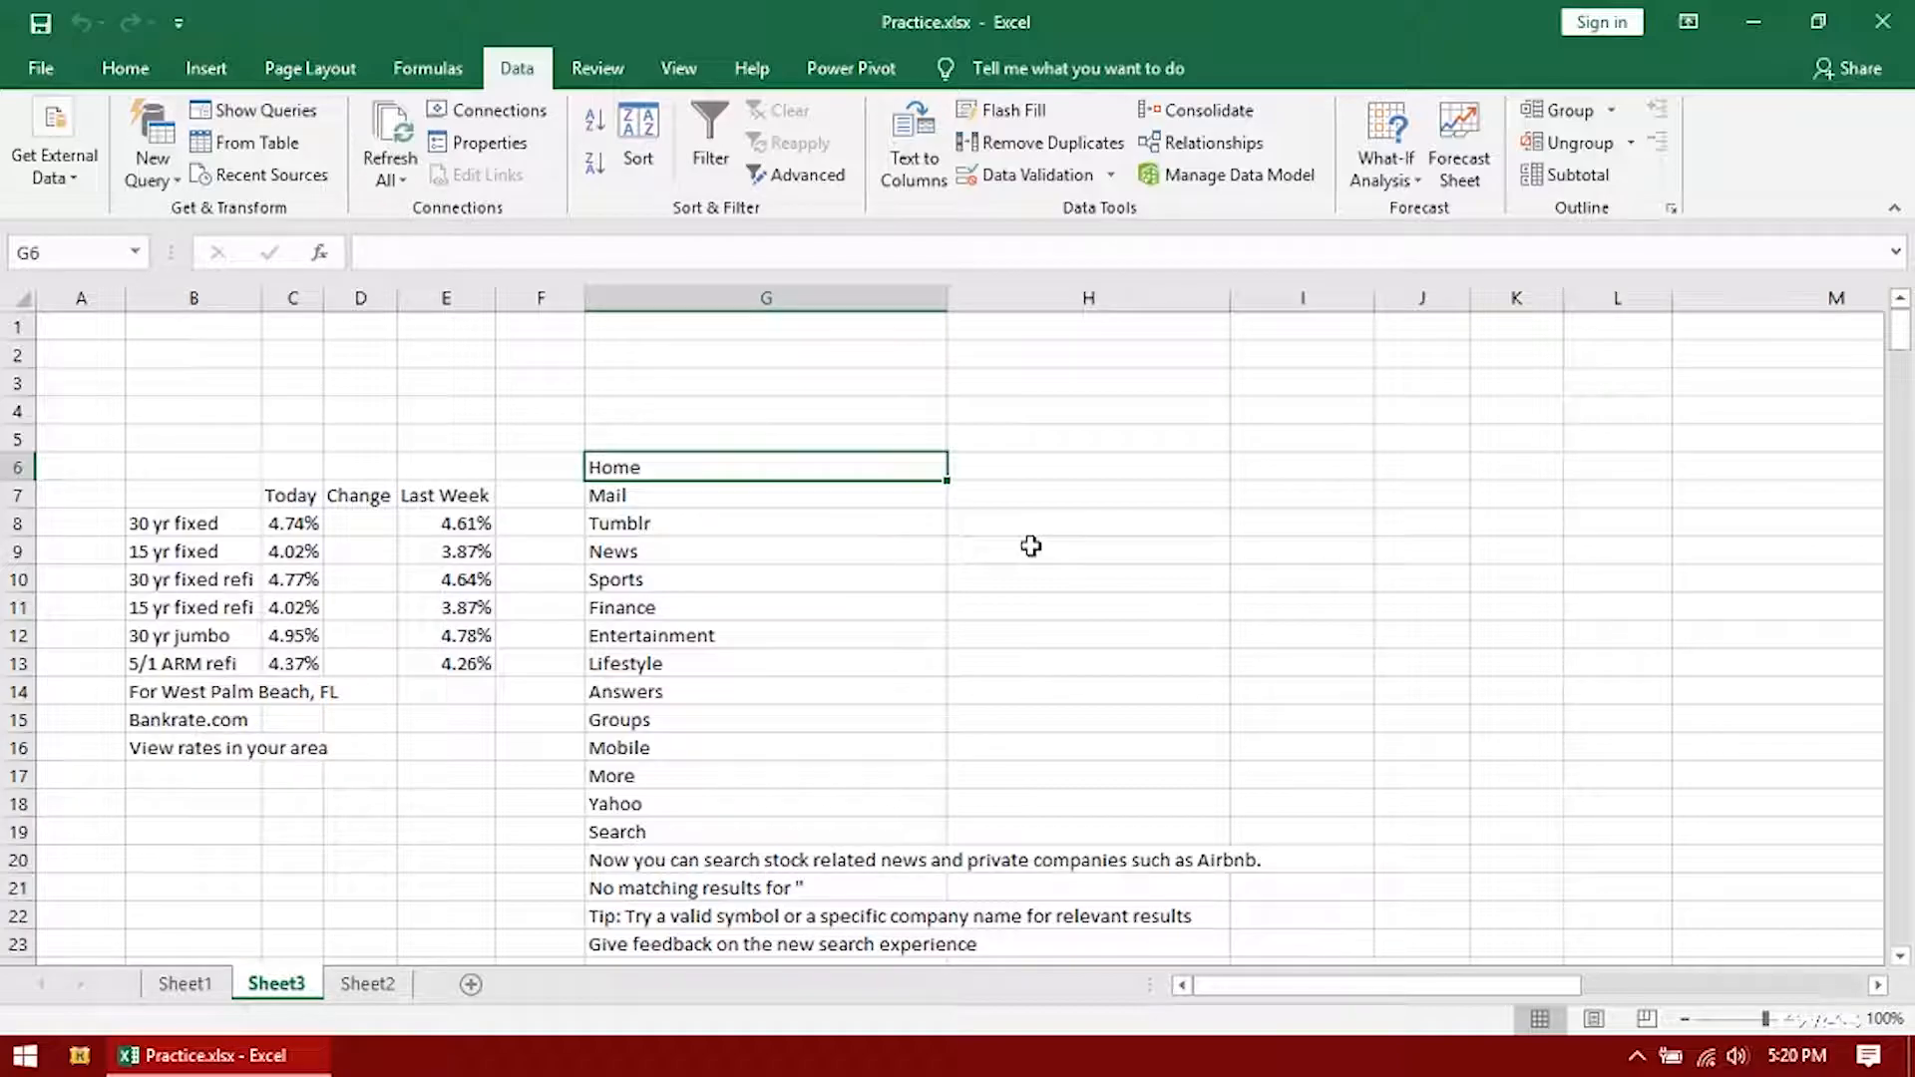
scroll(1030, 545, "down", 3, "ctrl")
scroll(956, 594, "down", 3)
scroll(956, 594, "down", 20)
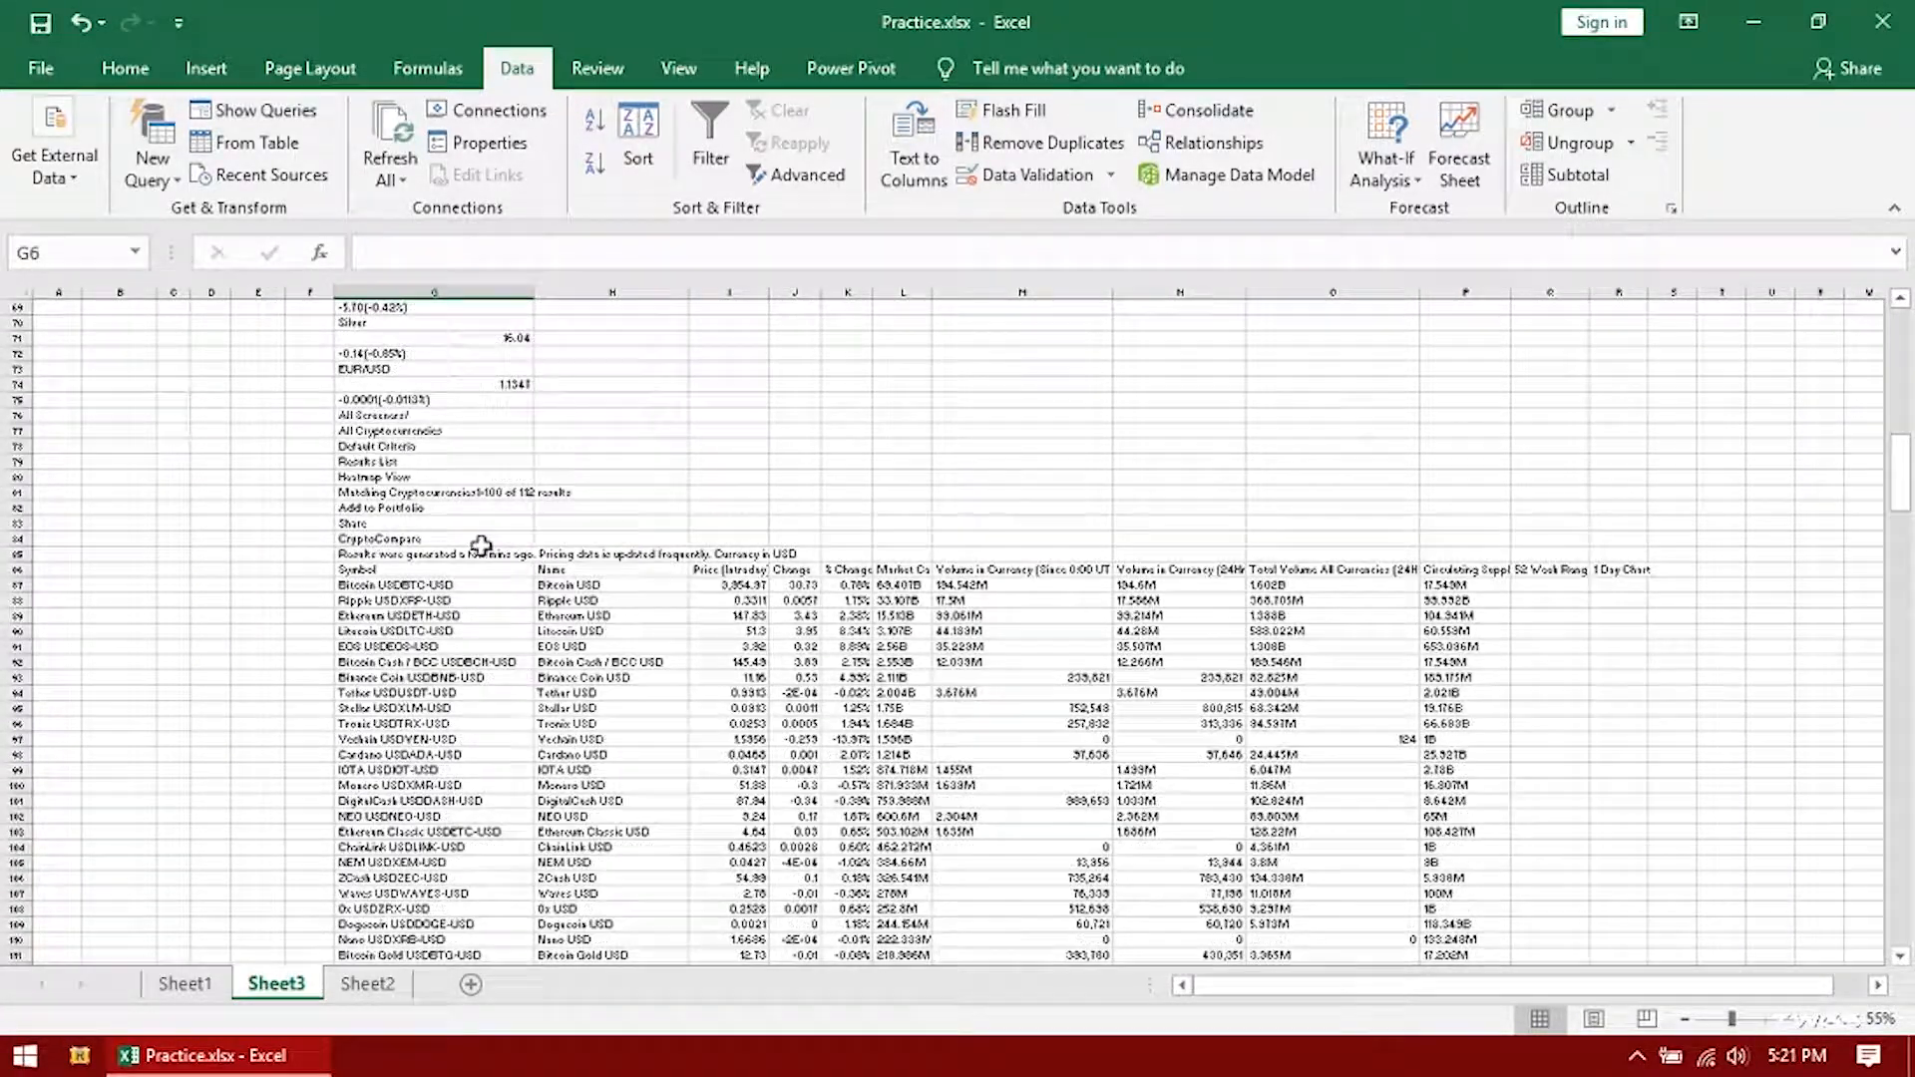
Clear the imported page text in column G above the cryptocurrency results, up from row 84
left_click(475, 543)
left_click_drag(337, 406, 376, 355)
key("Delete")
Select the cryptocurrency data from G85 down to row 132 and look over its columns and rows
scroll(409, 359, "down", 5)
scroll(439, 409, "up", 1)
left_click(451, 466)
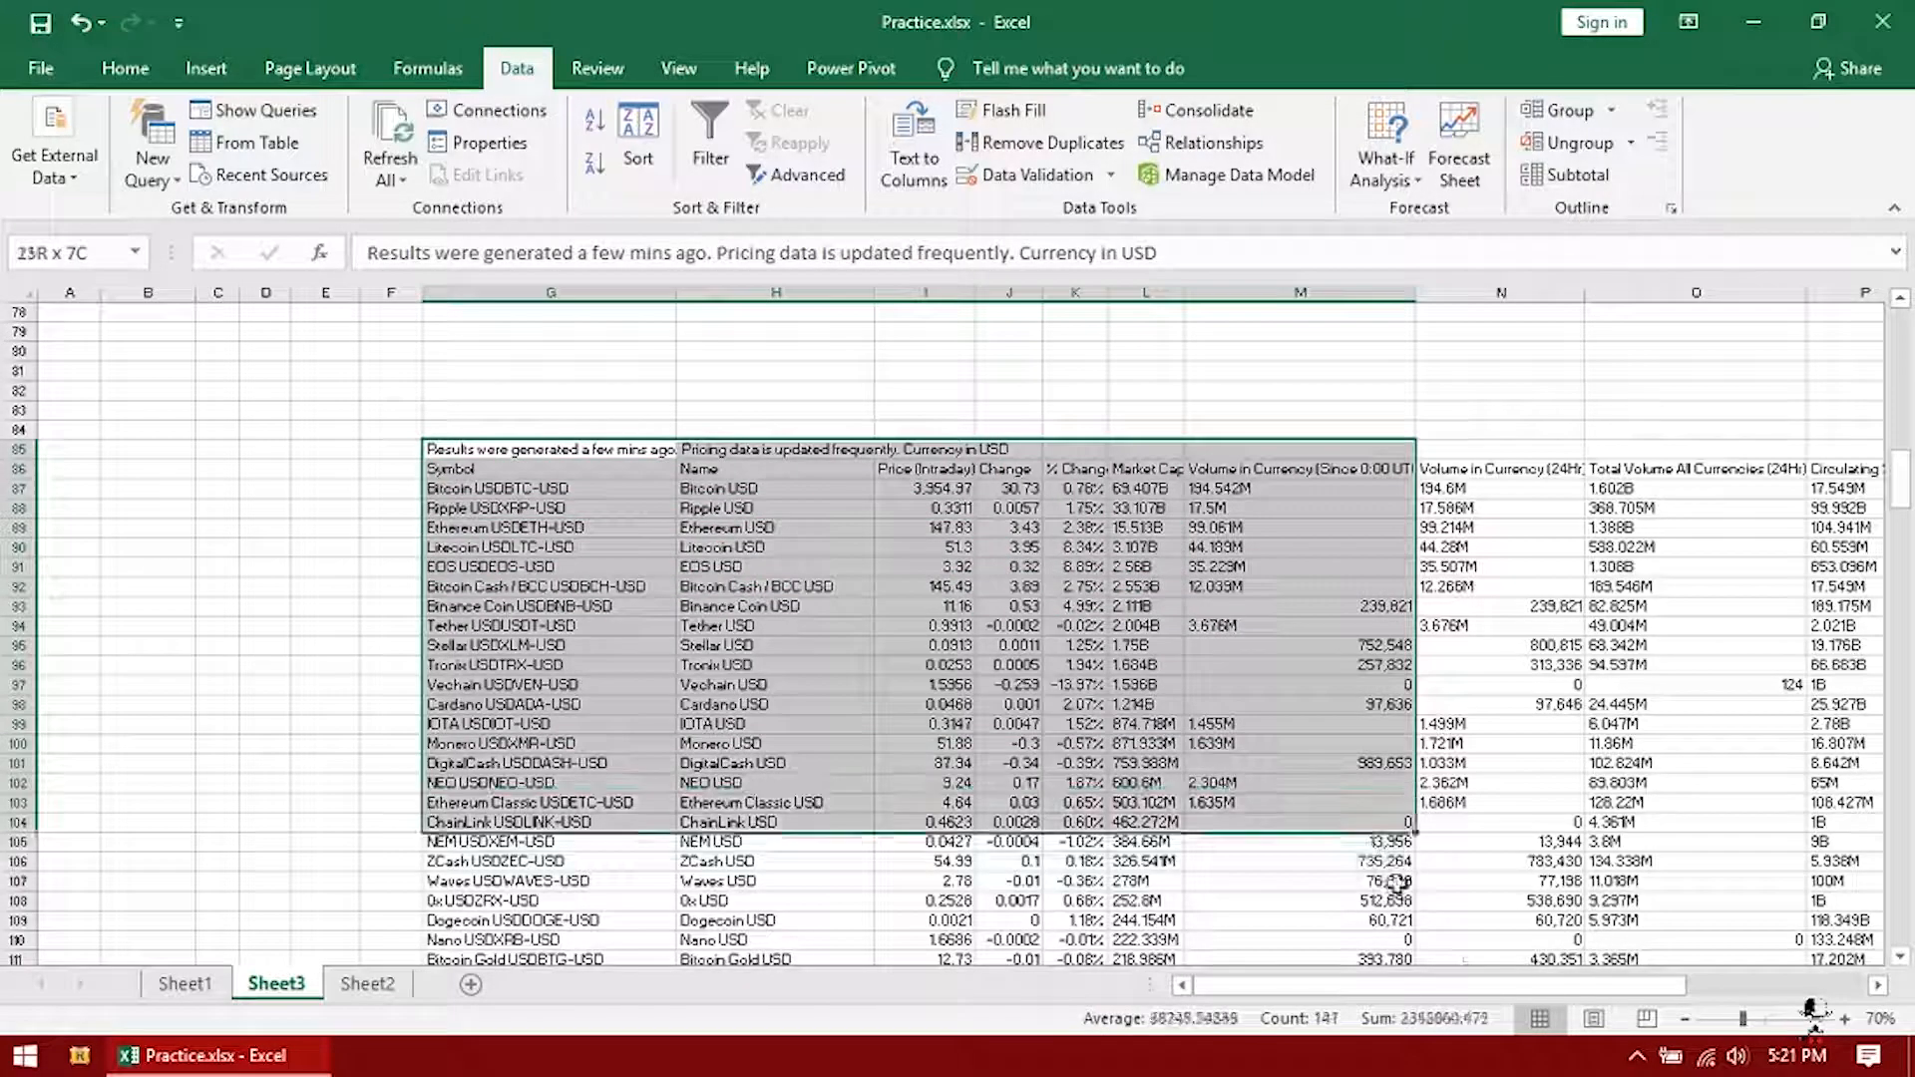
left_click_drag(1397, 882, 1748, 919)
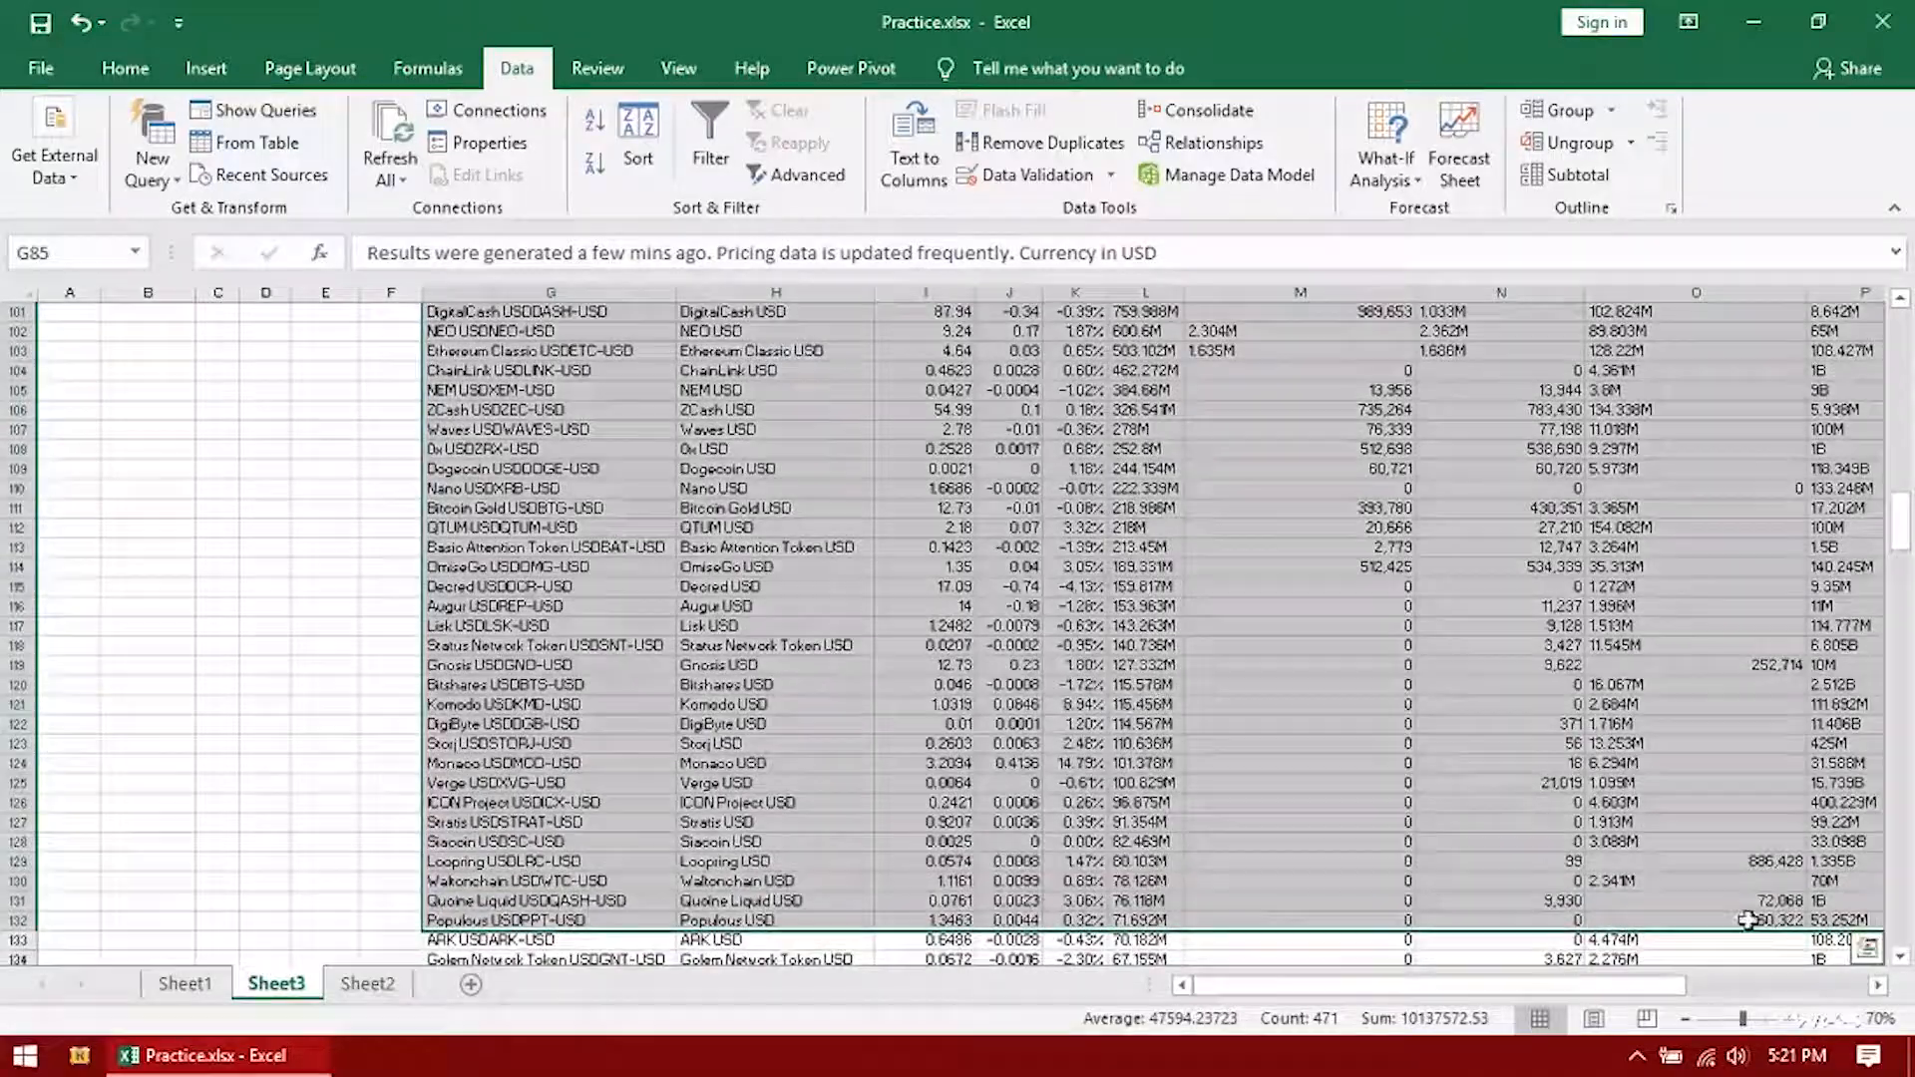
scroll(1672, 828, "up", 2, "ctrl")
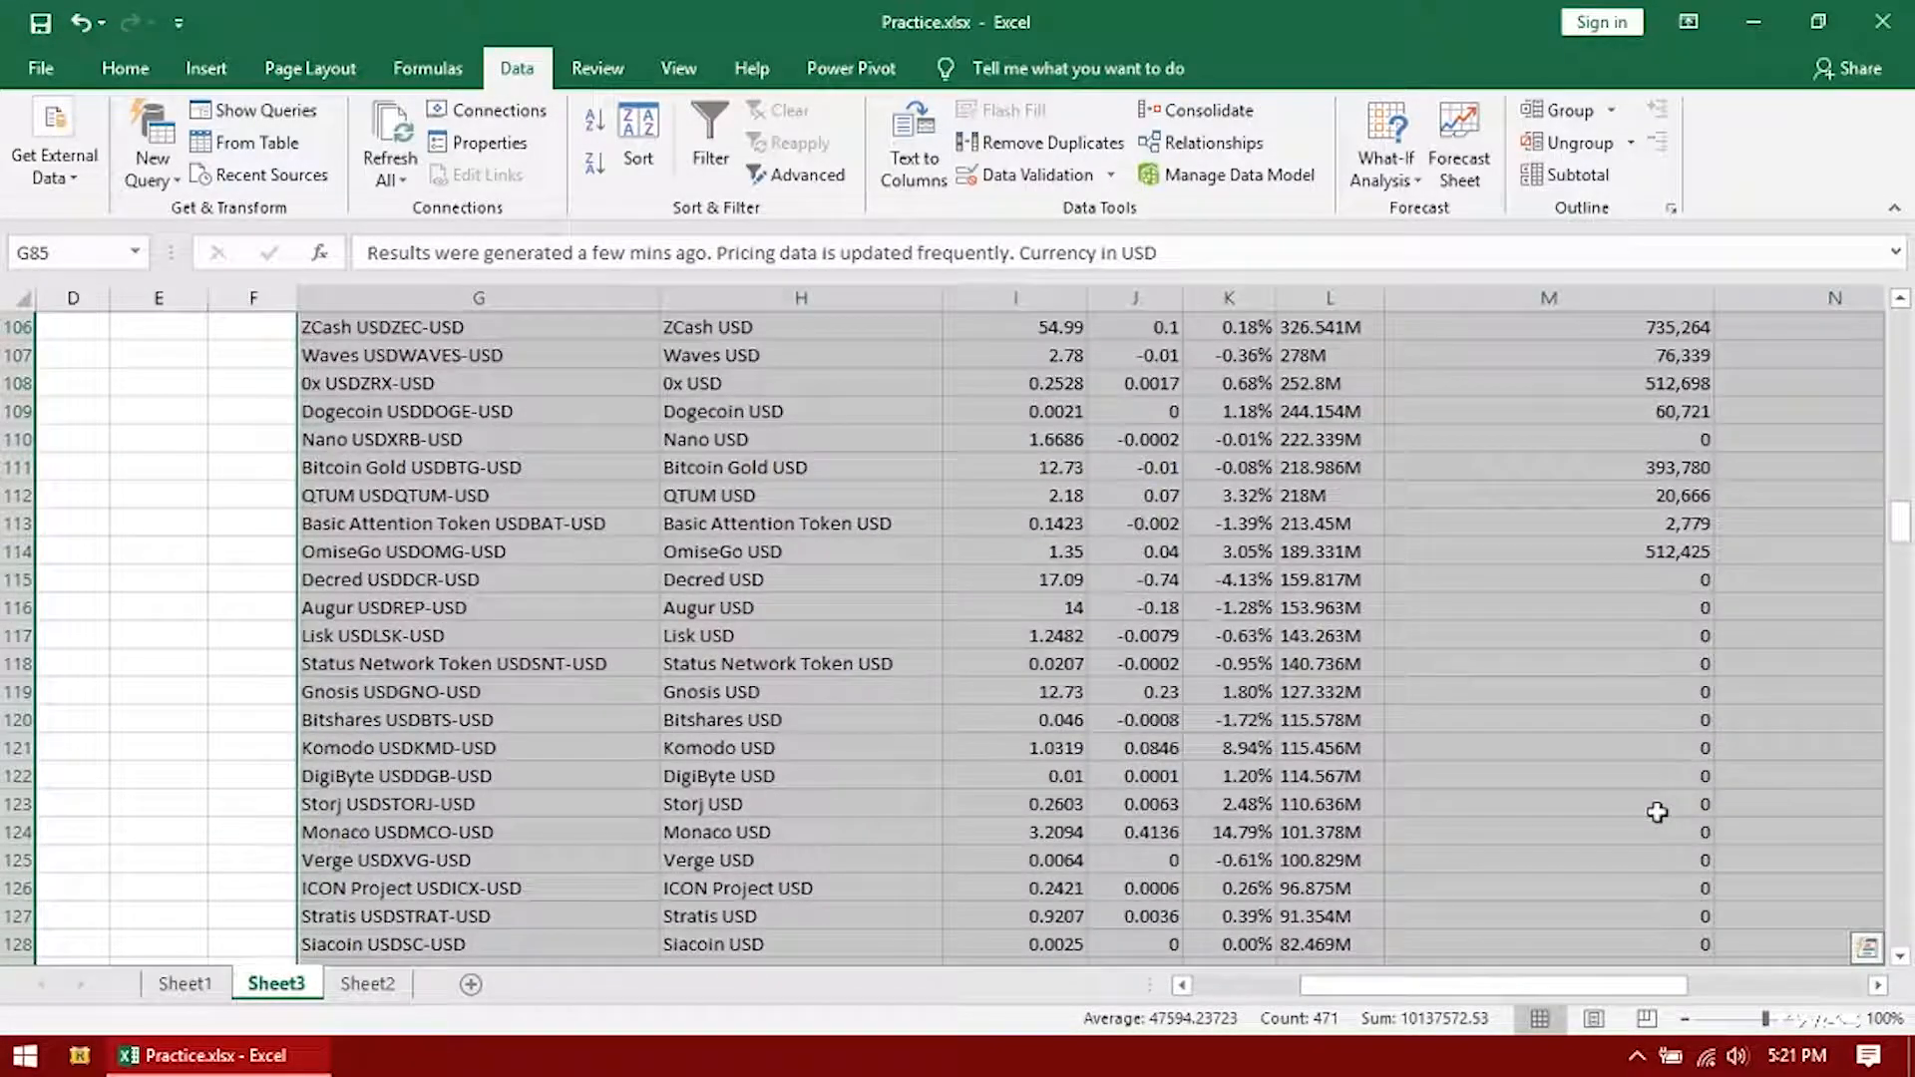
scroll(1394, 771, "up", 7)
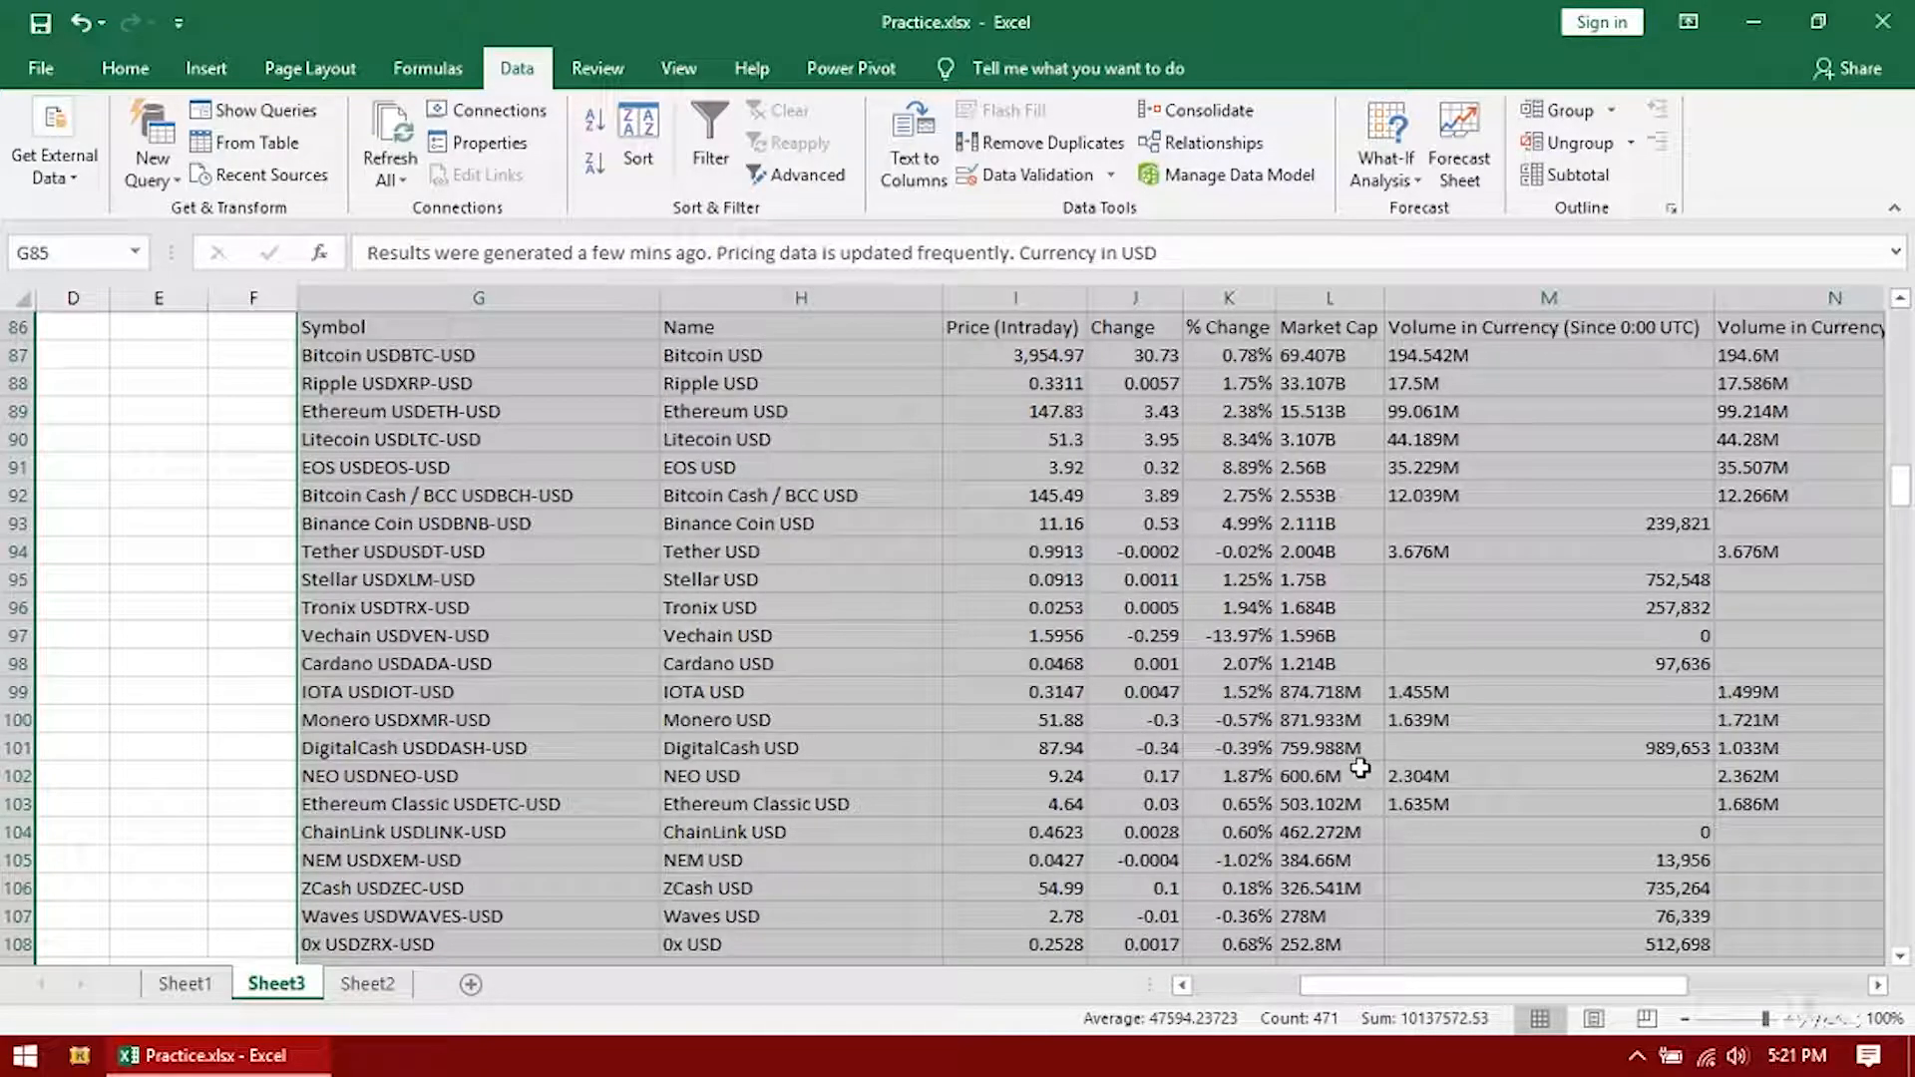
left_click_drag(1360, 984, 1476, 998)
scroll(1061, 662, "down", 5)
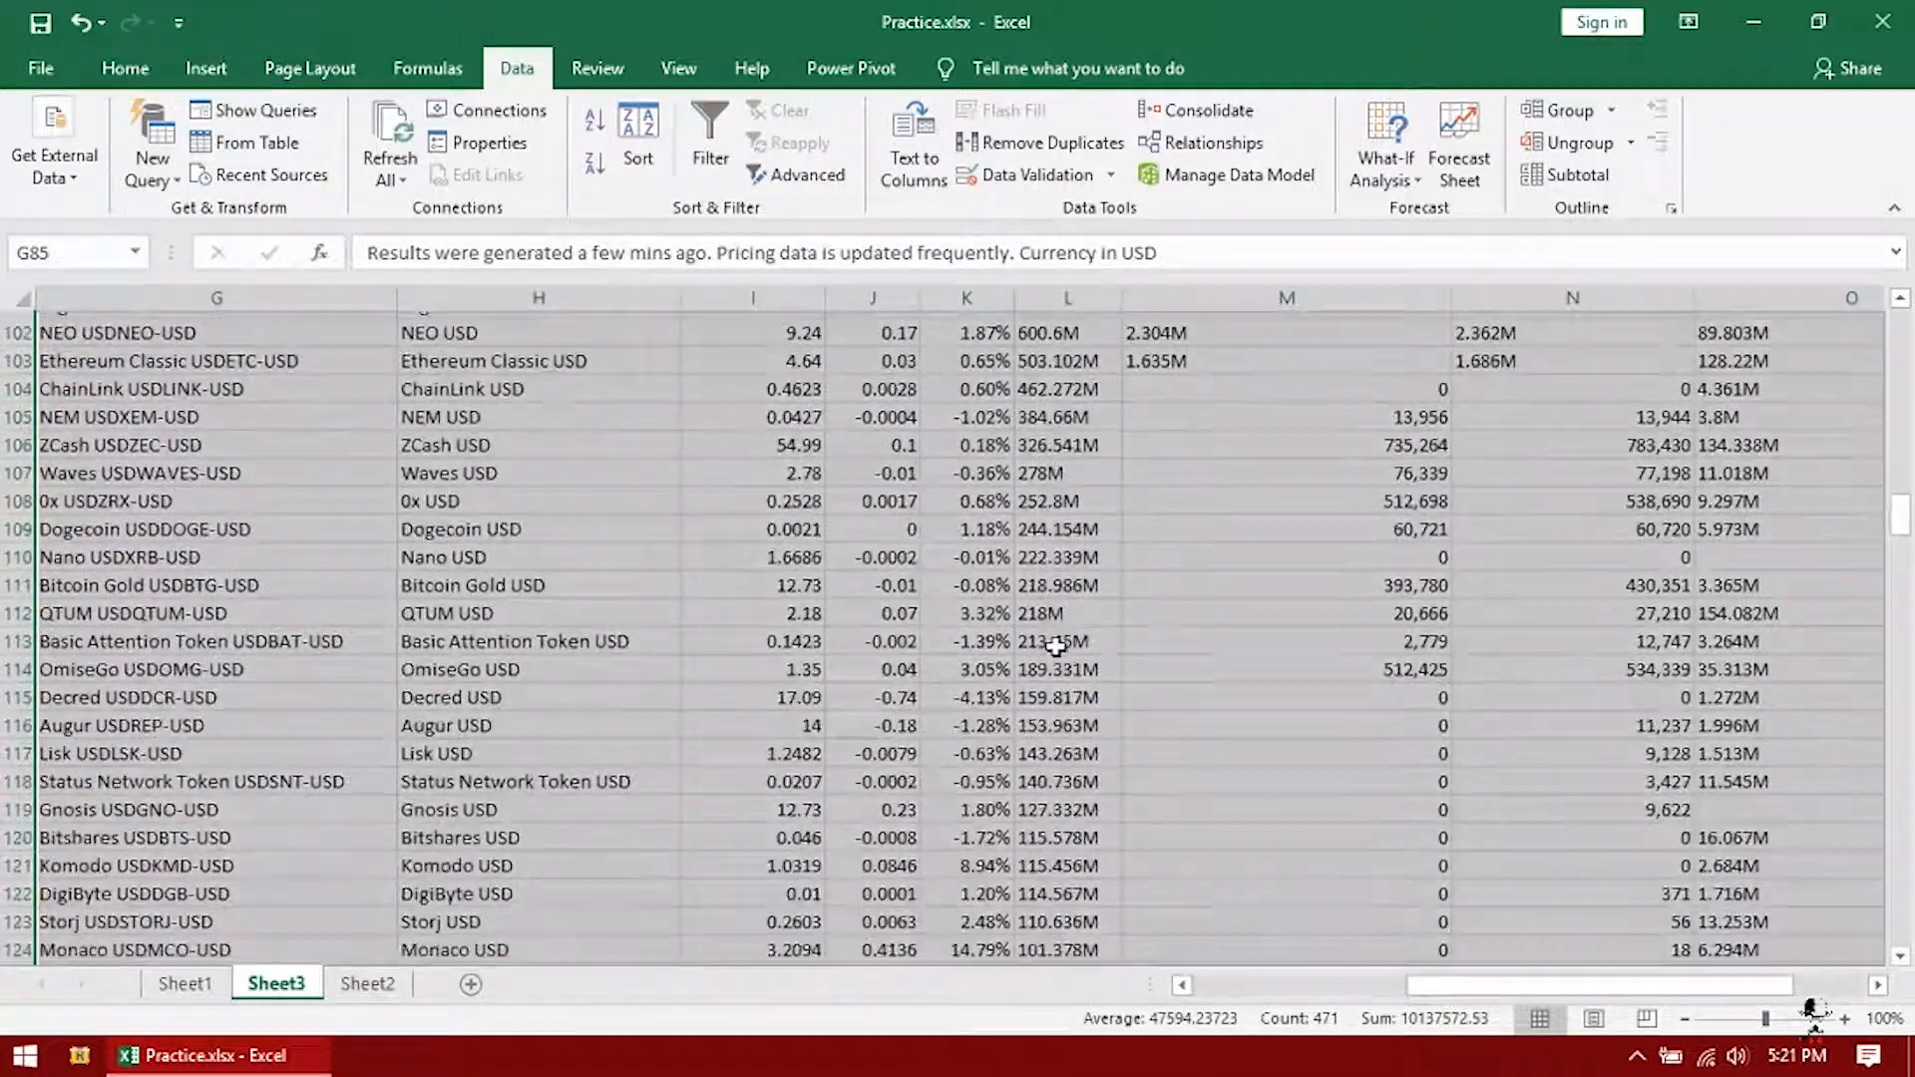
scroll(1055, 646, "down", 3)
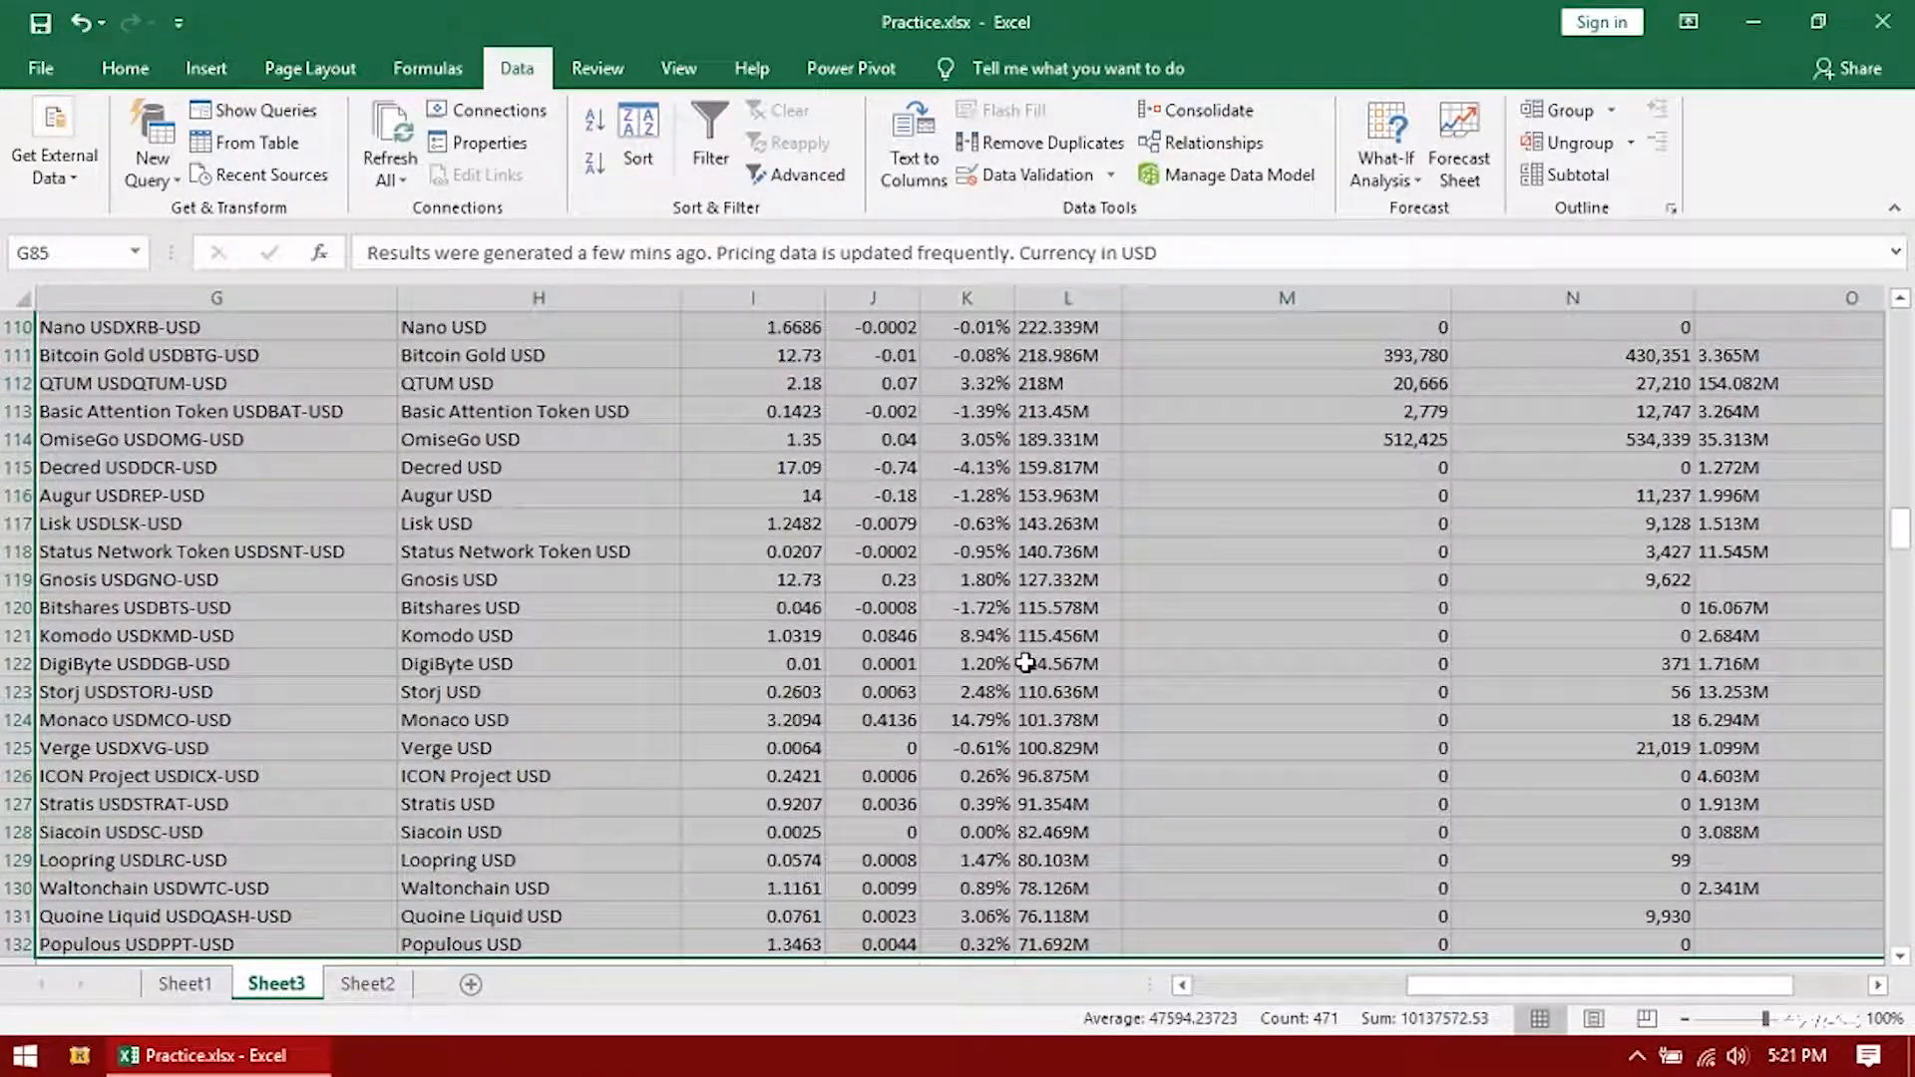
scroll(1055, 649, "down", 4)
scroll(1025, 663, "down", 3)
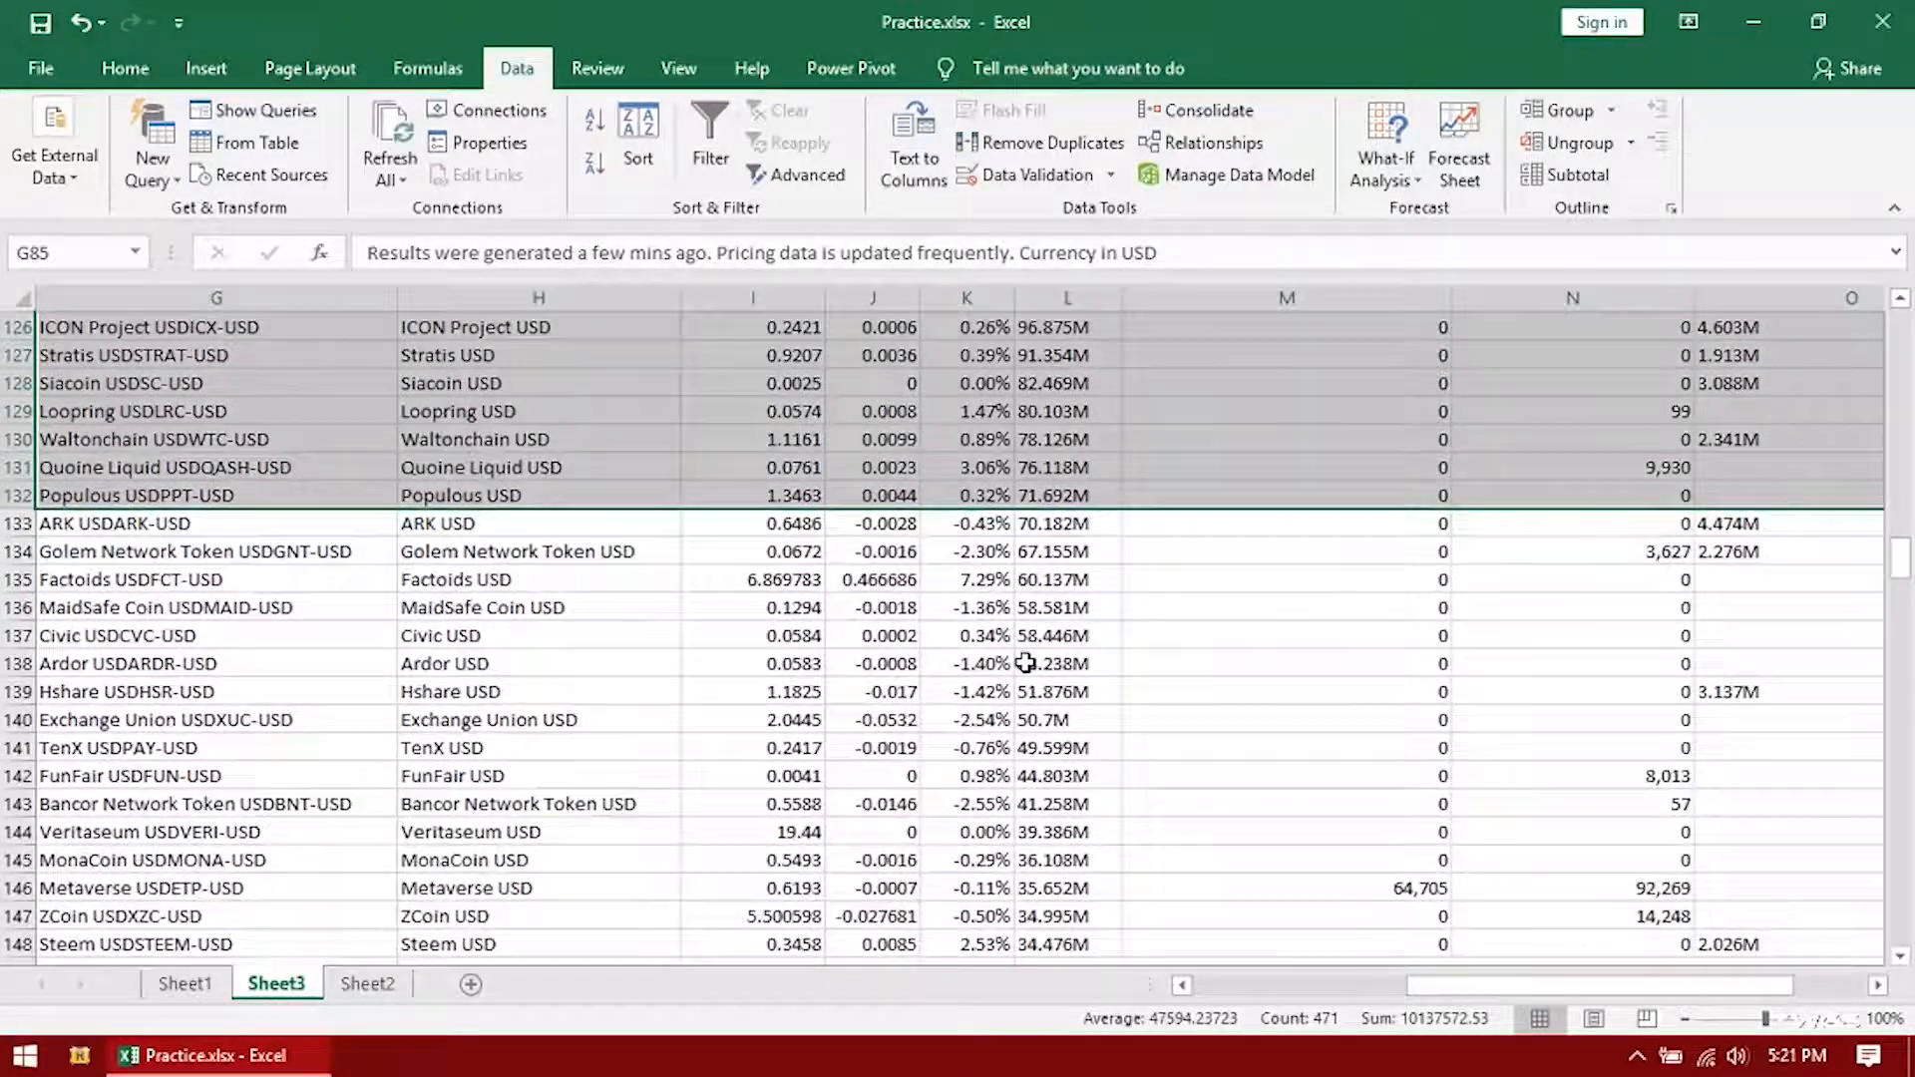
Look through the remaining cryptocurrency rows down to FirstCoin in row 186, and highlight the last few rows
left_click(659, 562)
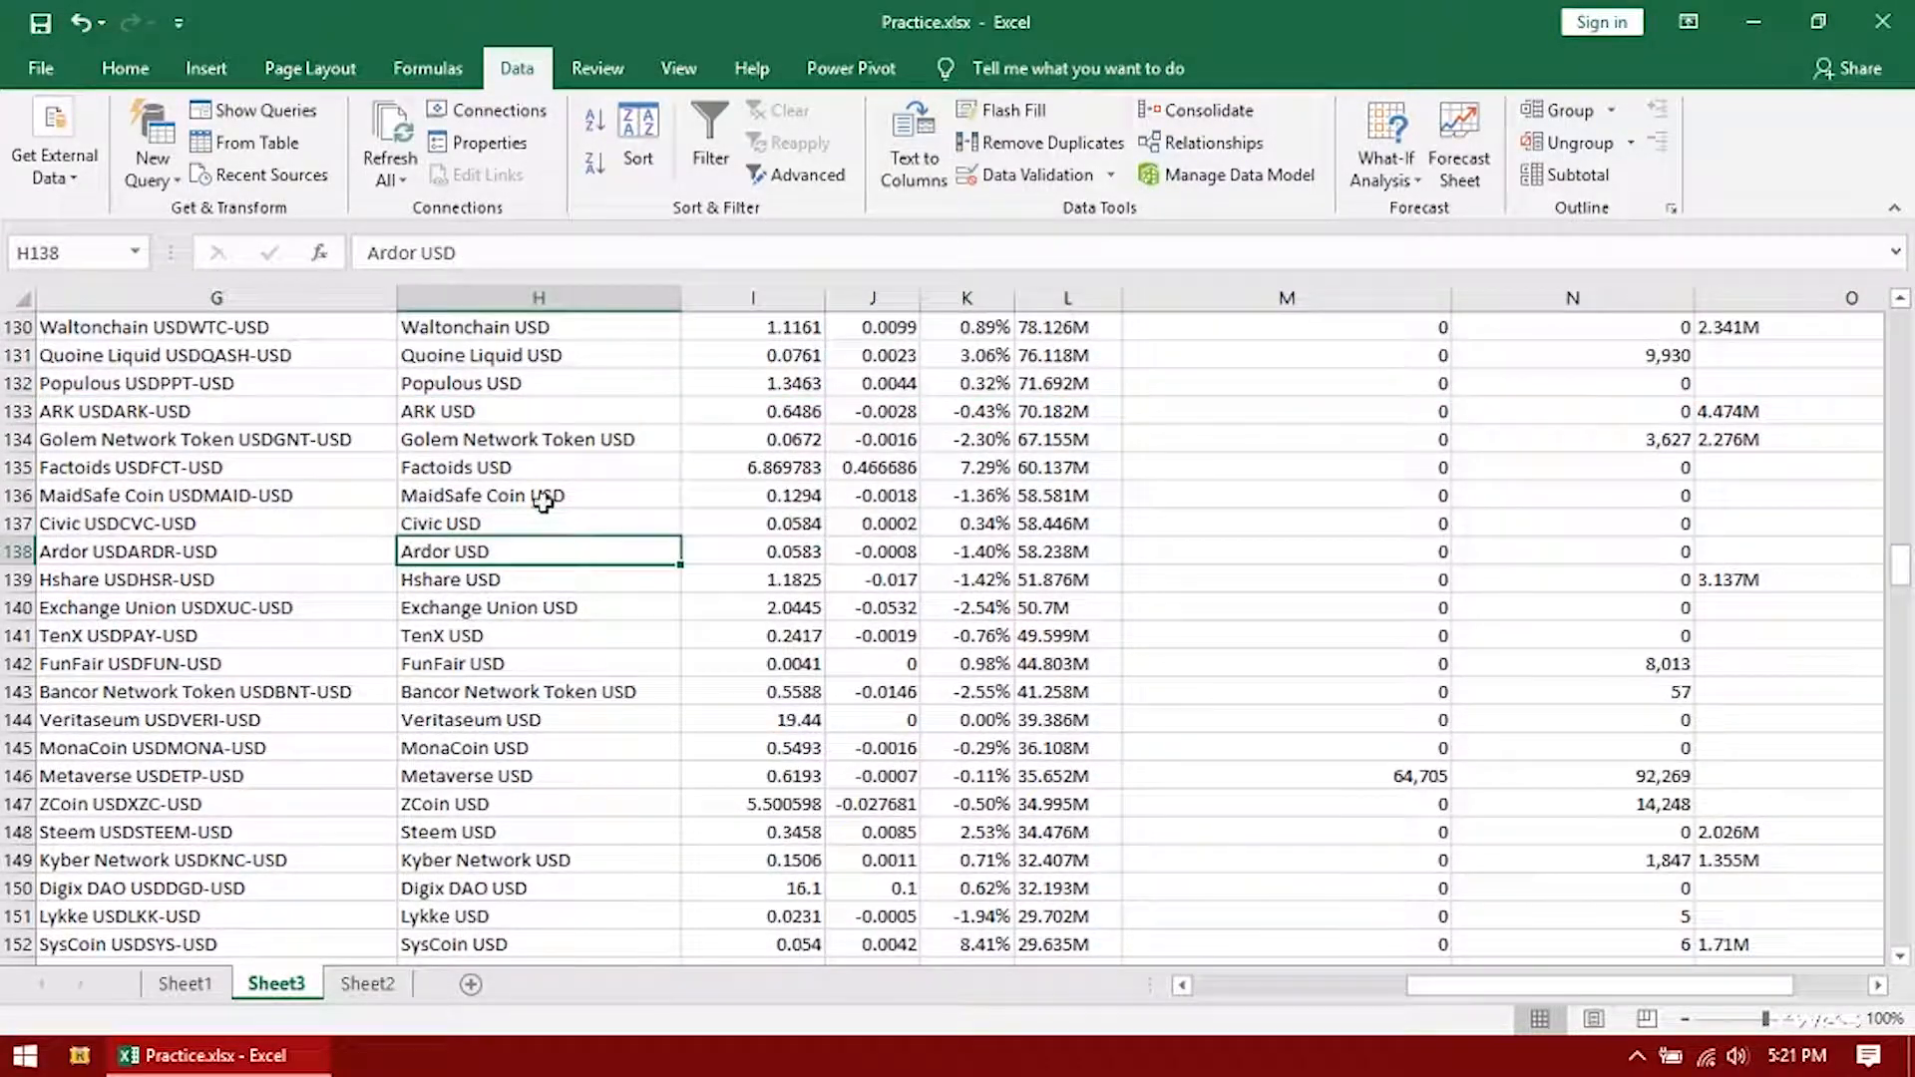
scroll(538, 509, "up", 4)
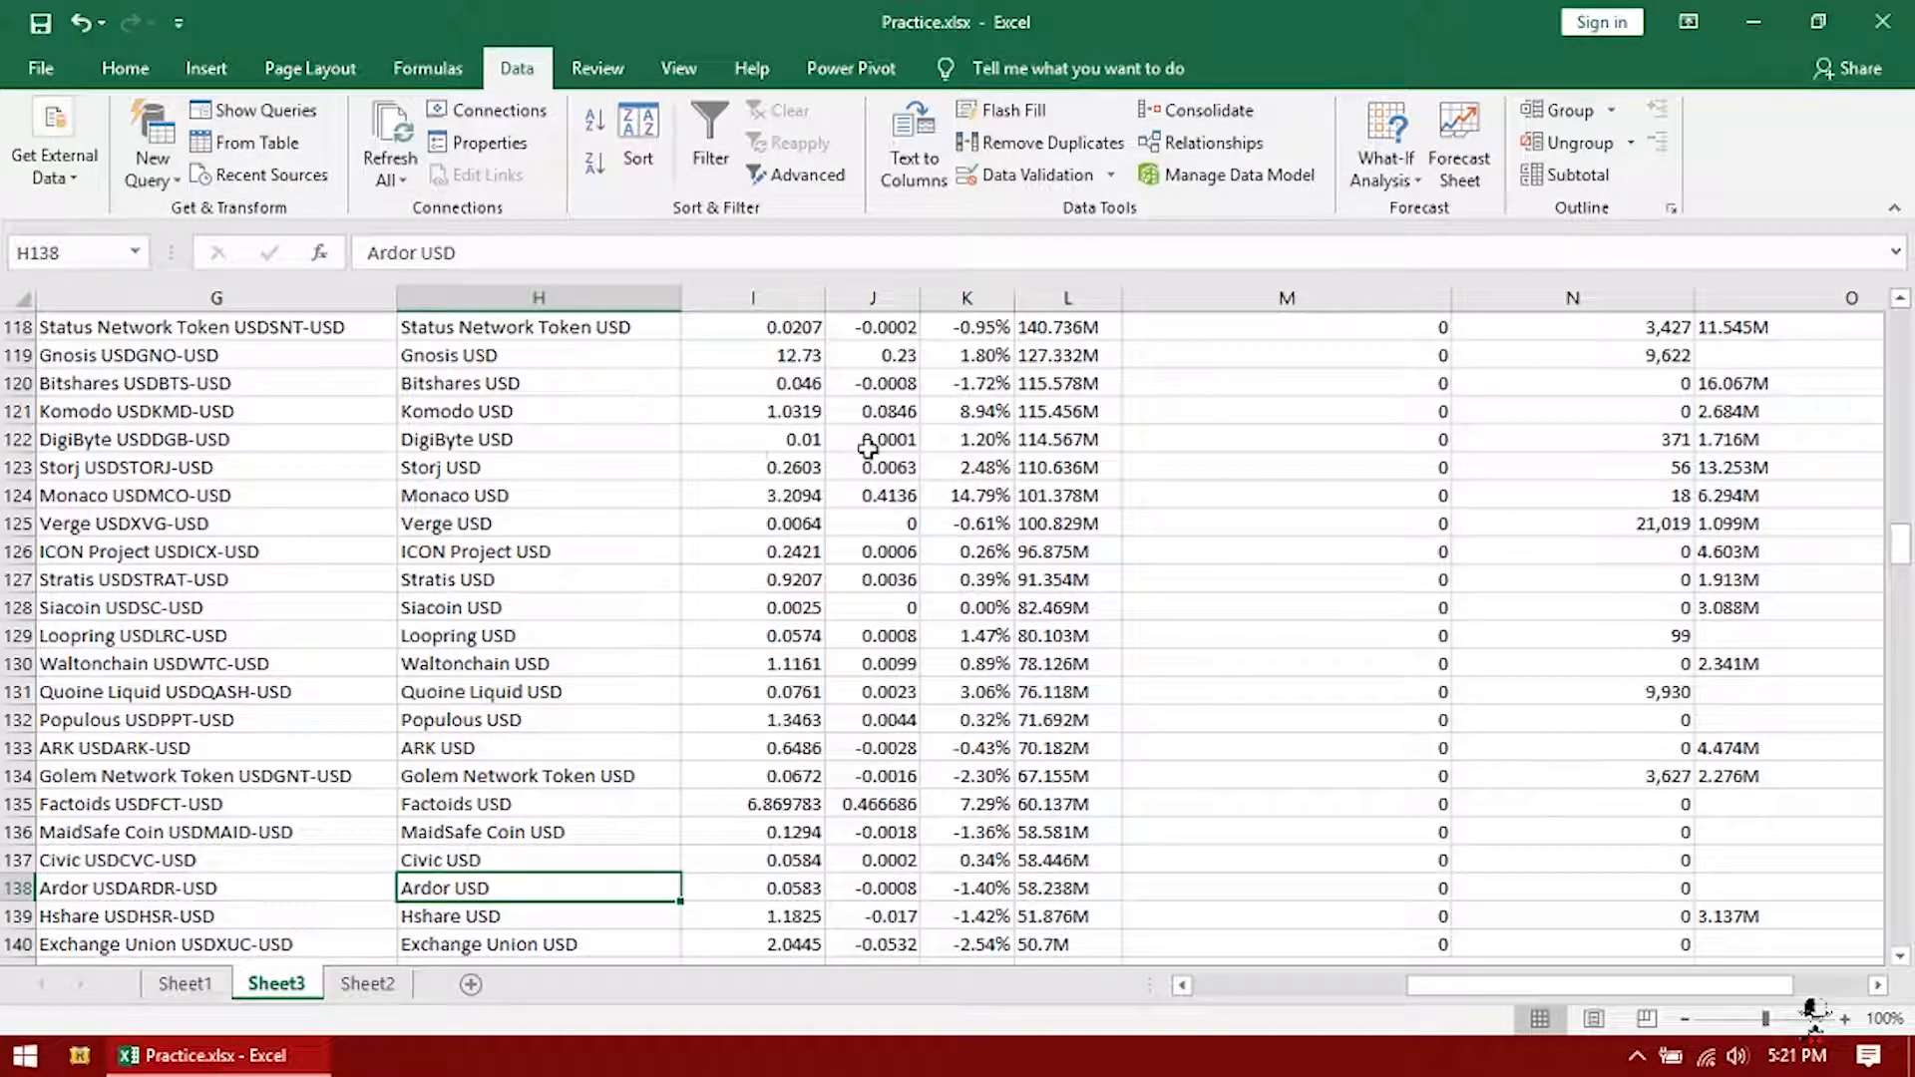
scroll(962, 518, "down", 12)
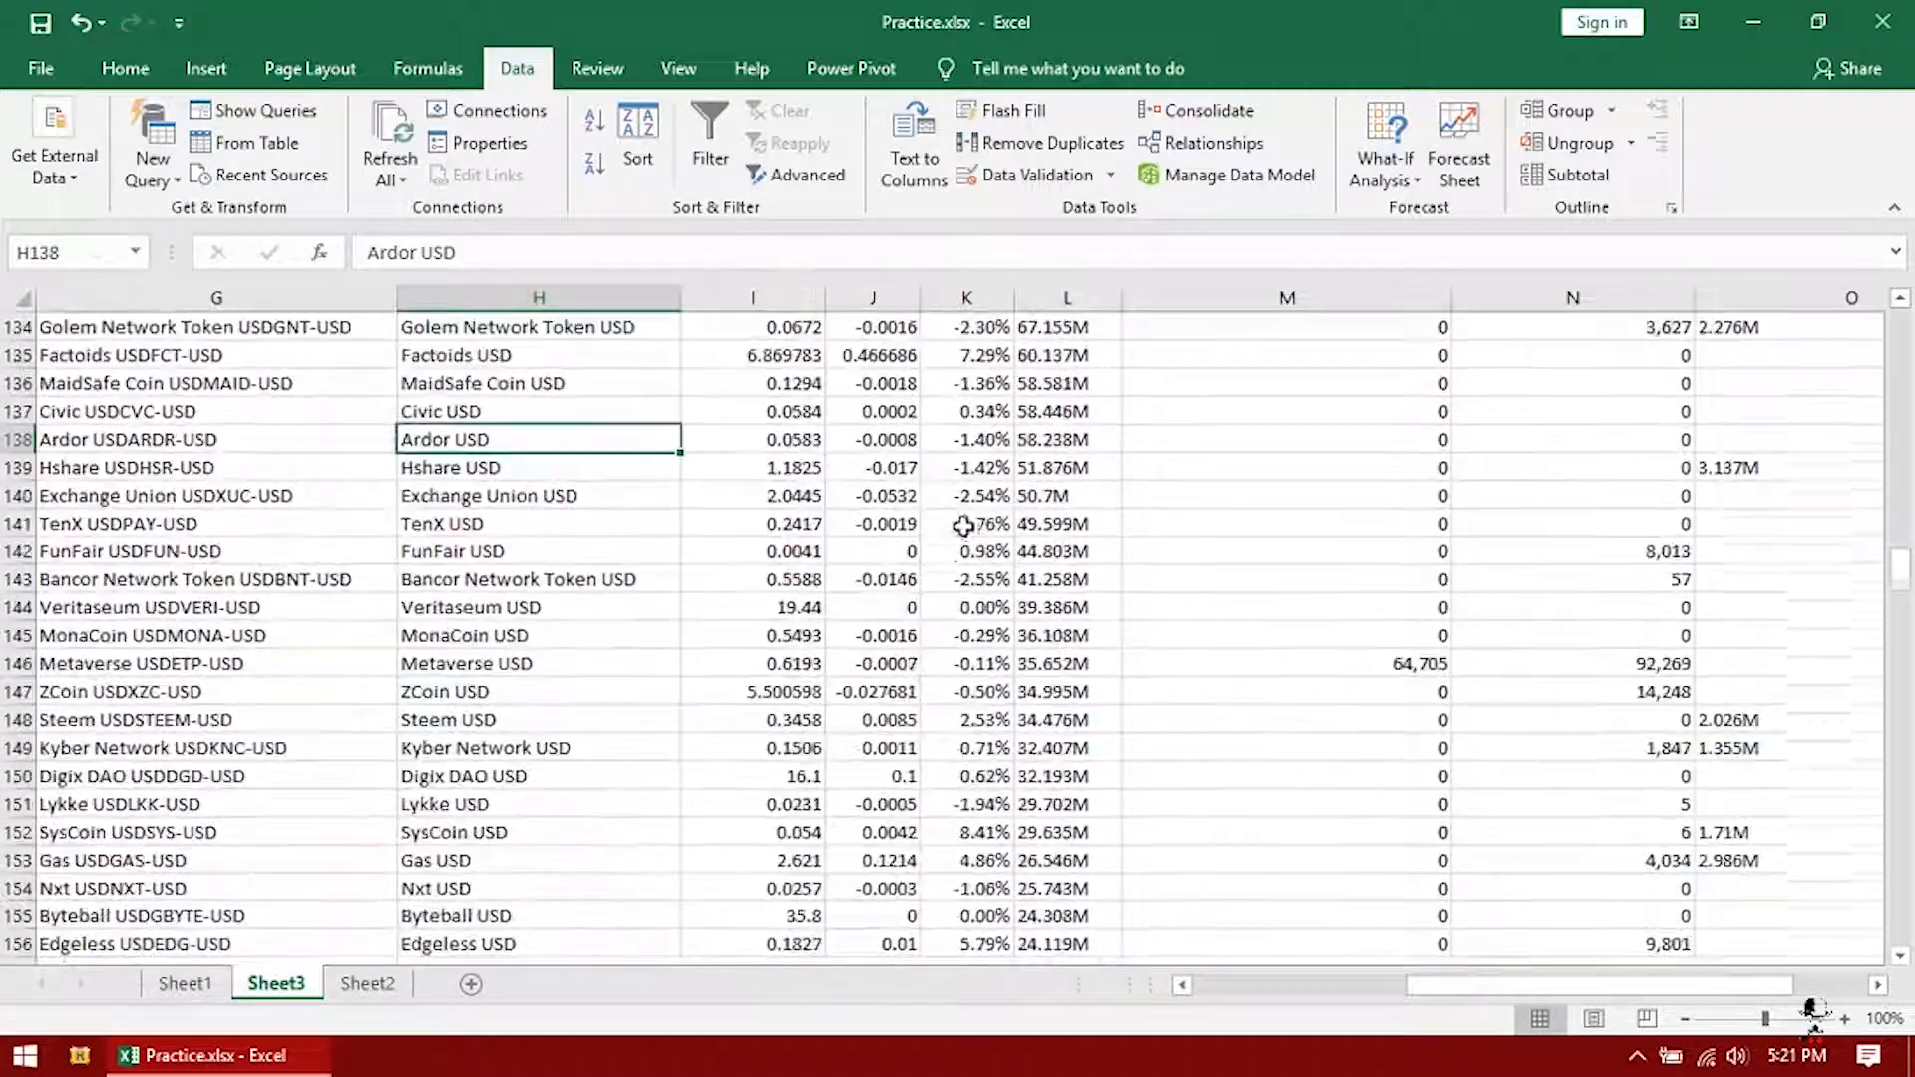
scroll(799, 617, "down", 5)
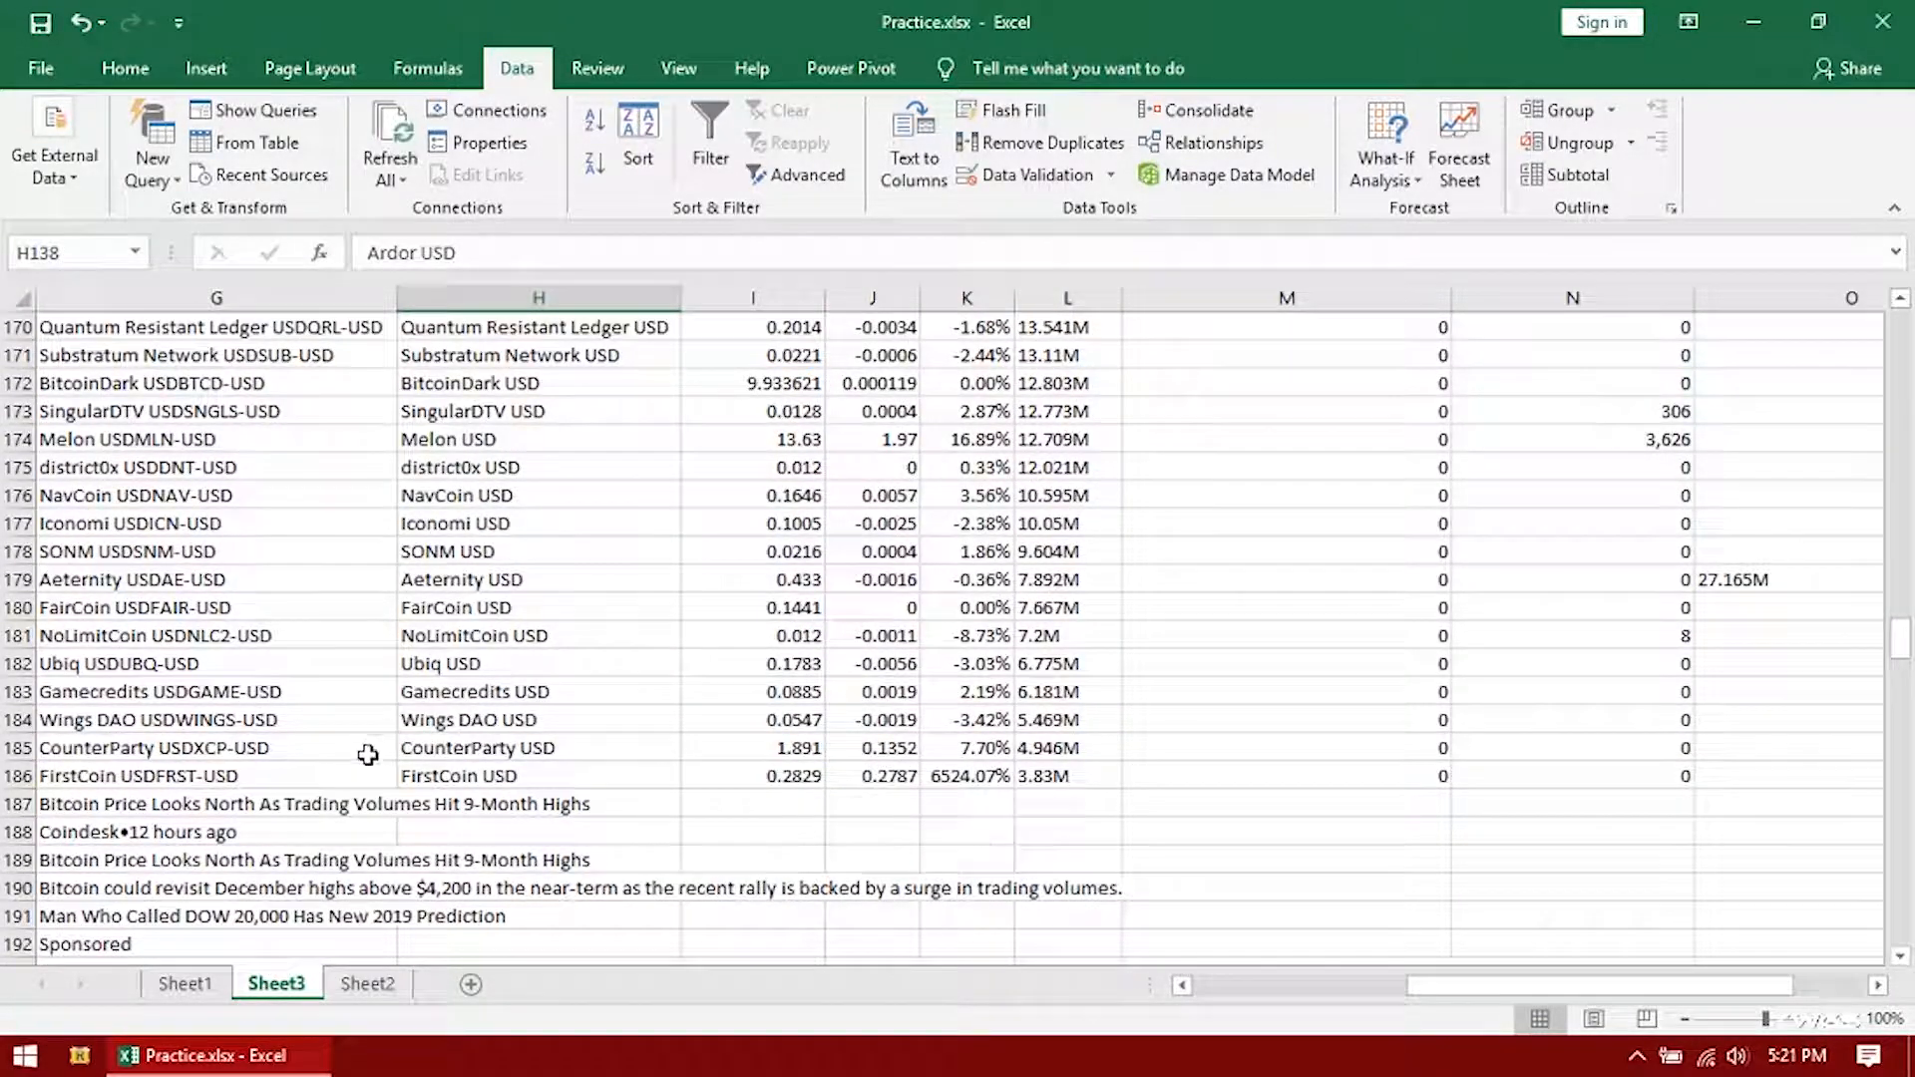
left_click_drag(150, 781, 1042, 678)
scroll(836, 715, "up", 8)
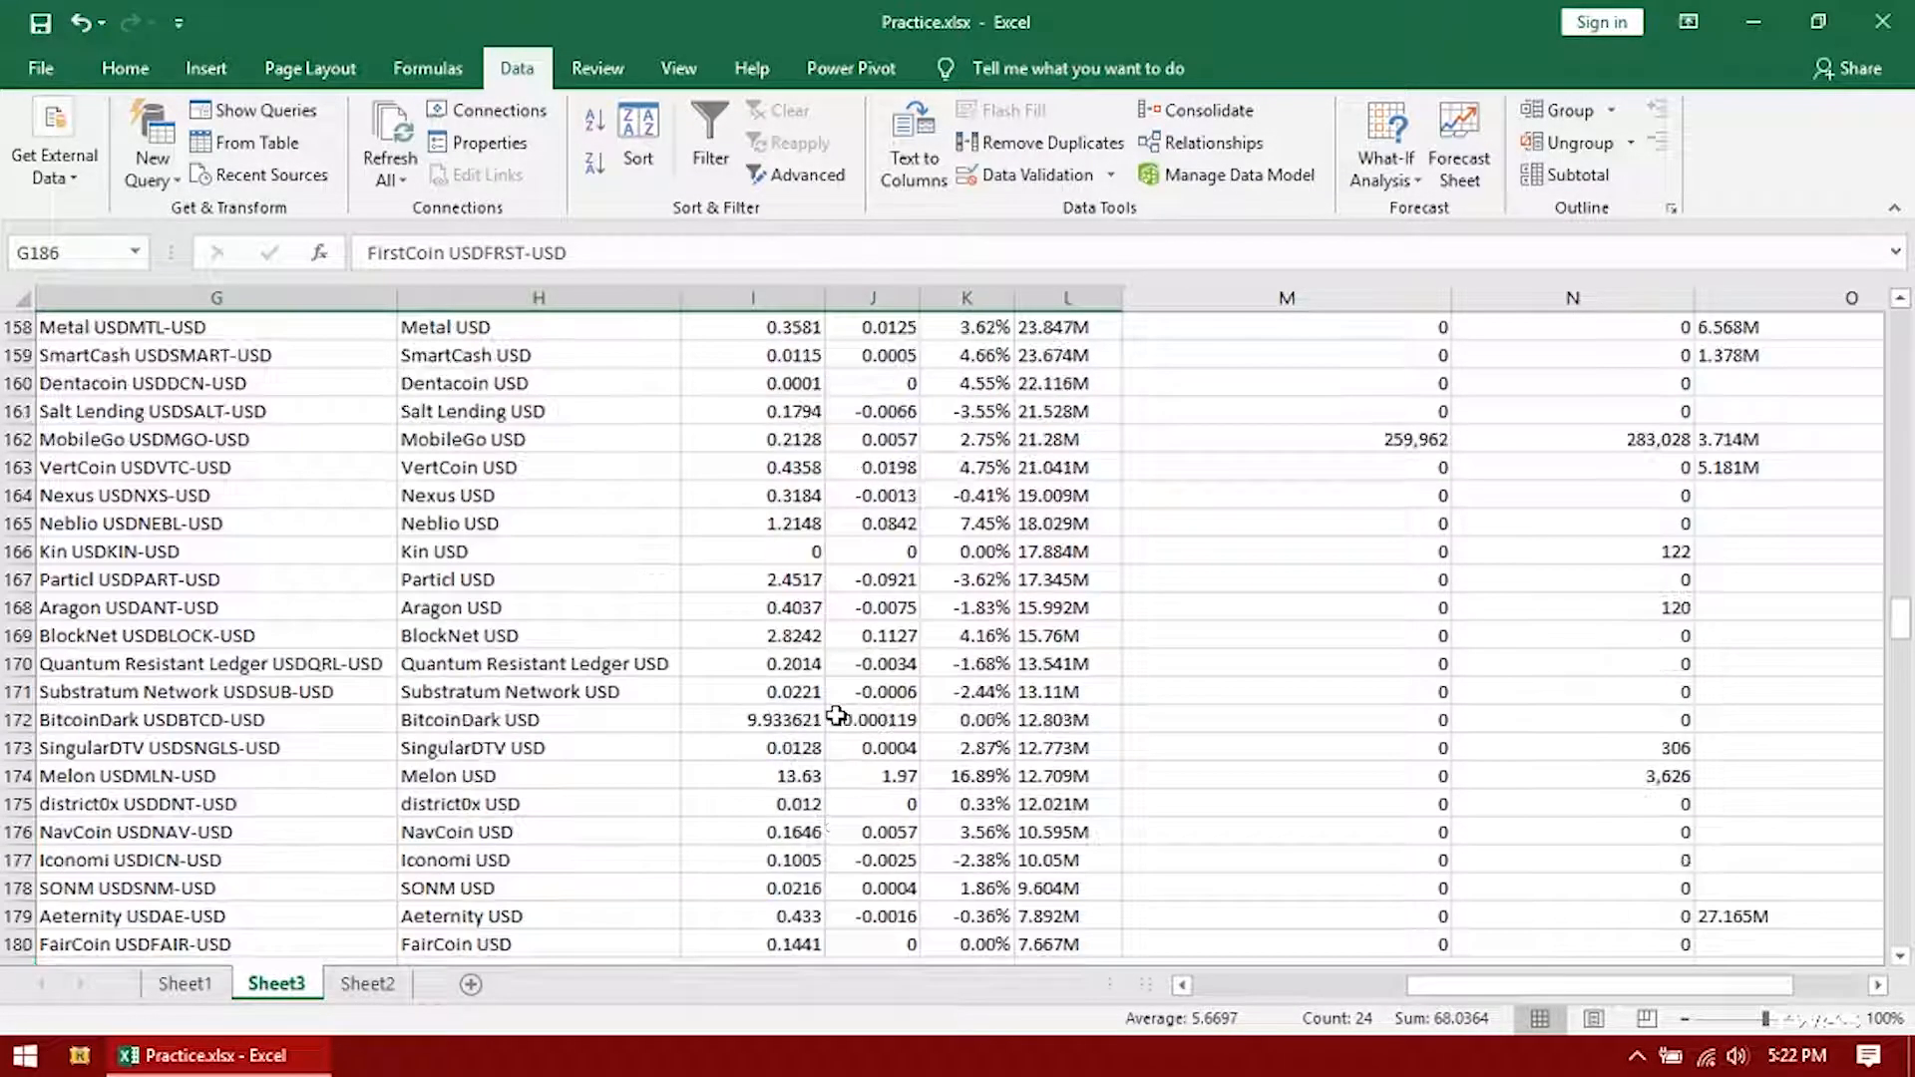
scroll(836, 716, "up", 20)
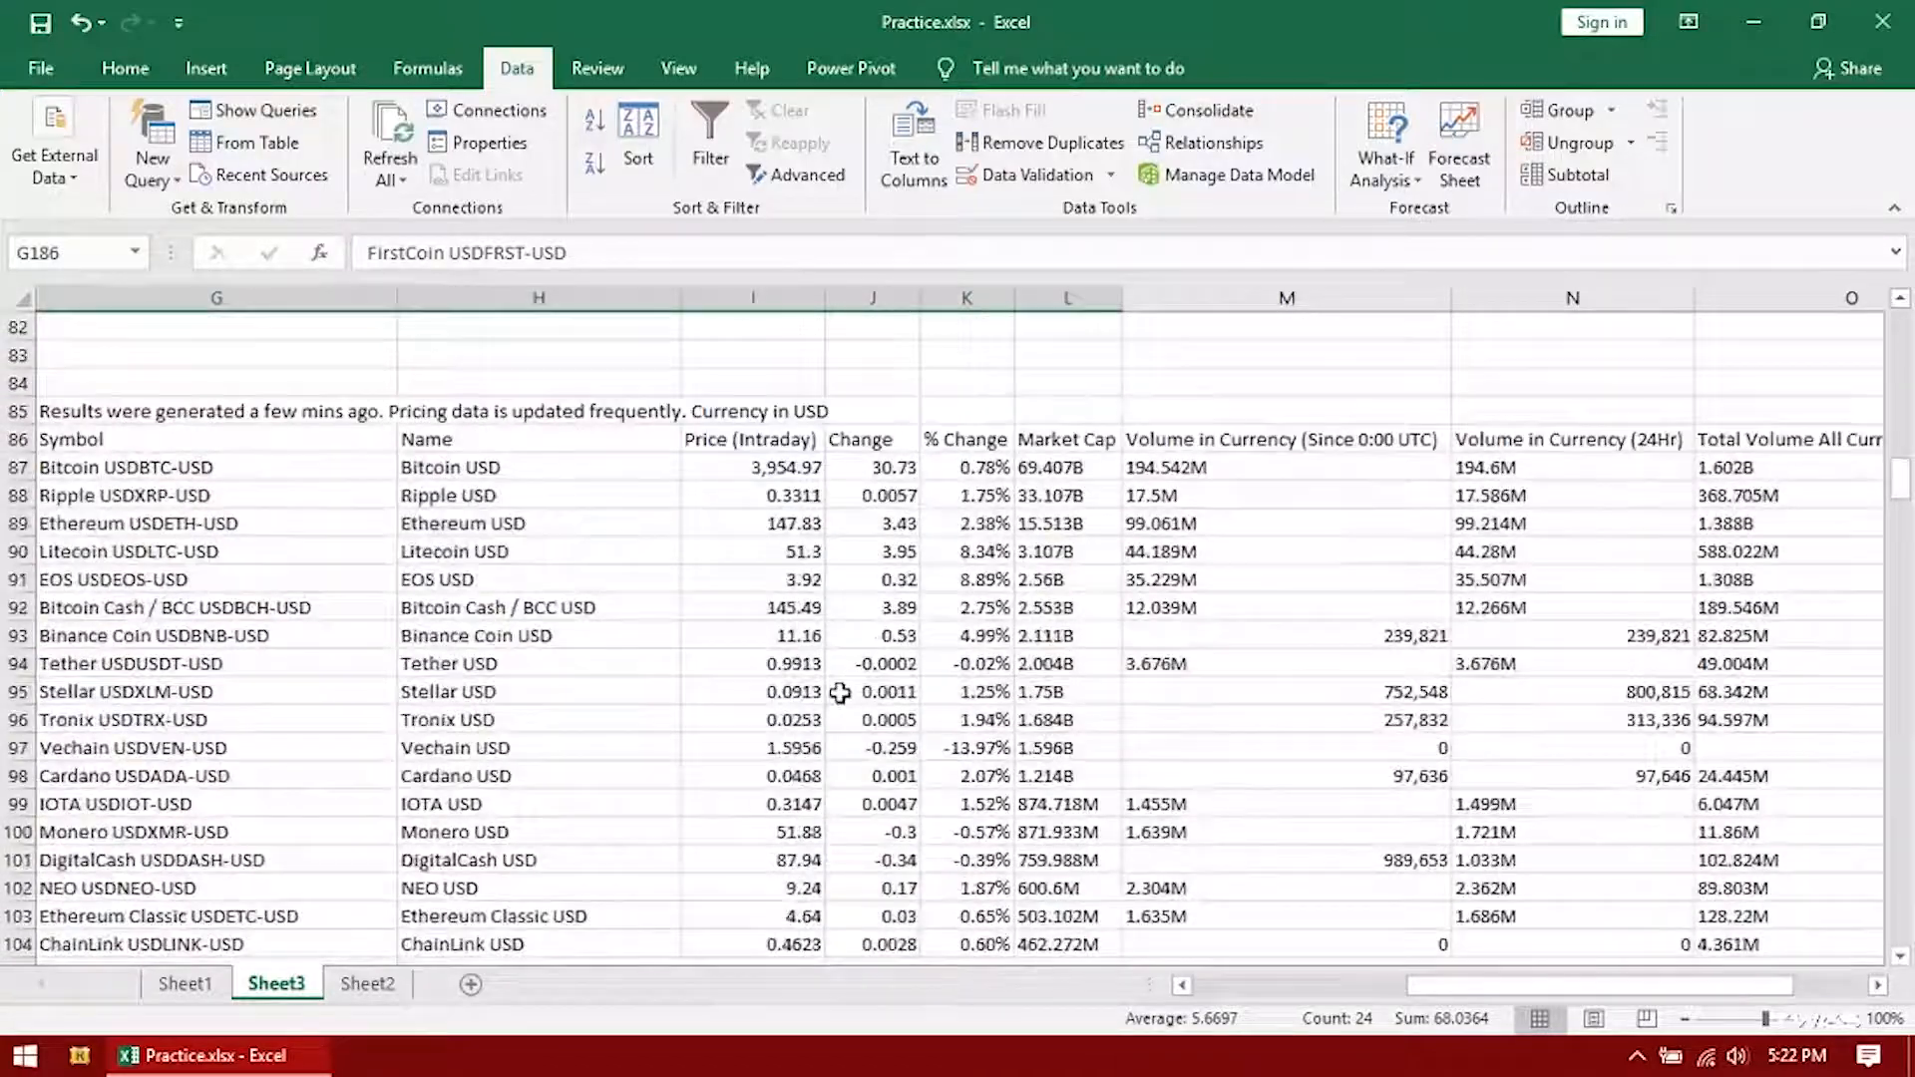
scroll(838, 693, "up", 4)
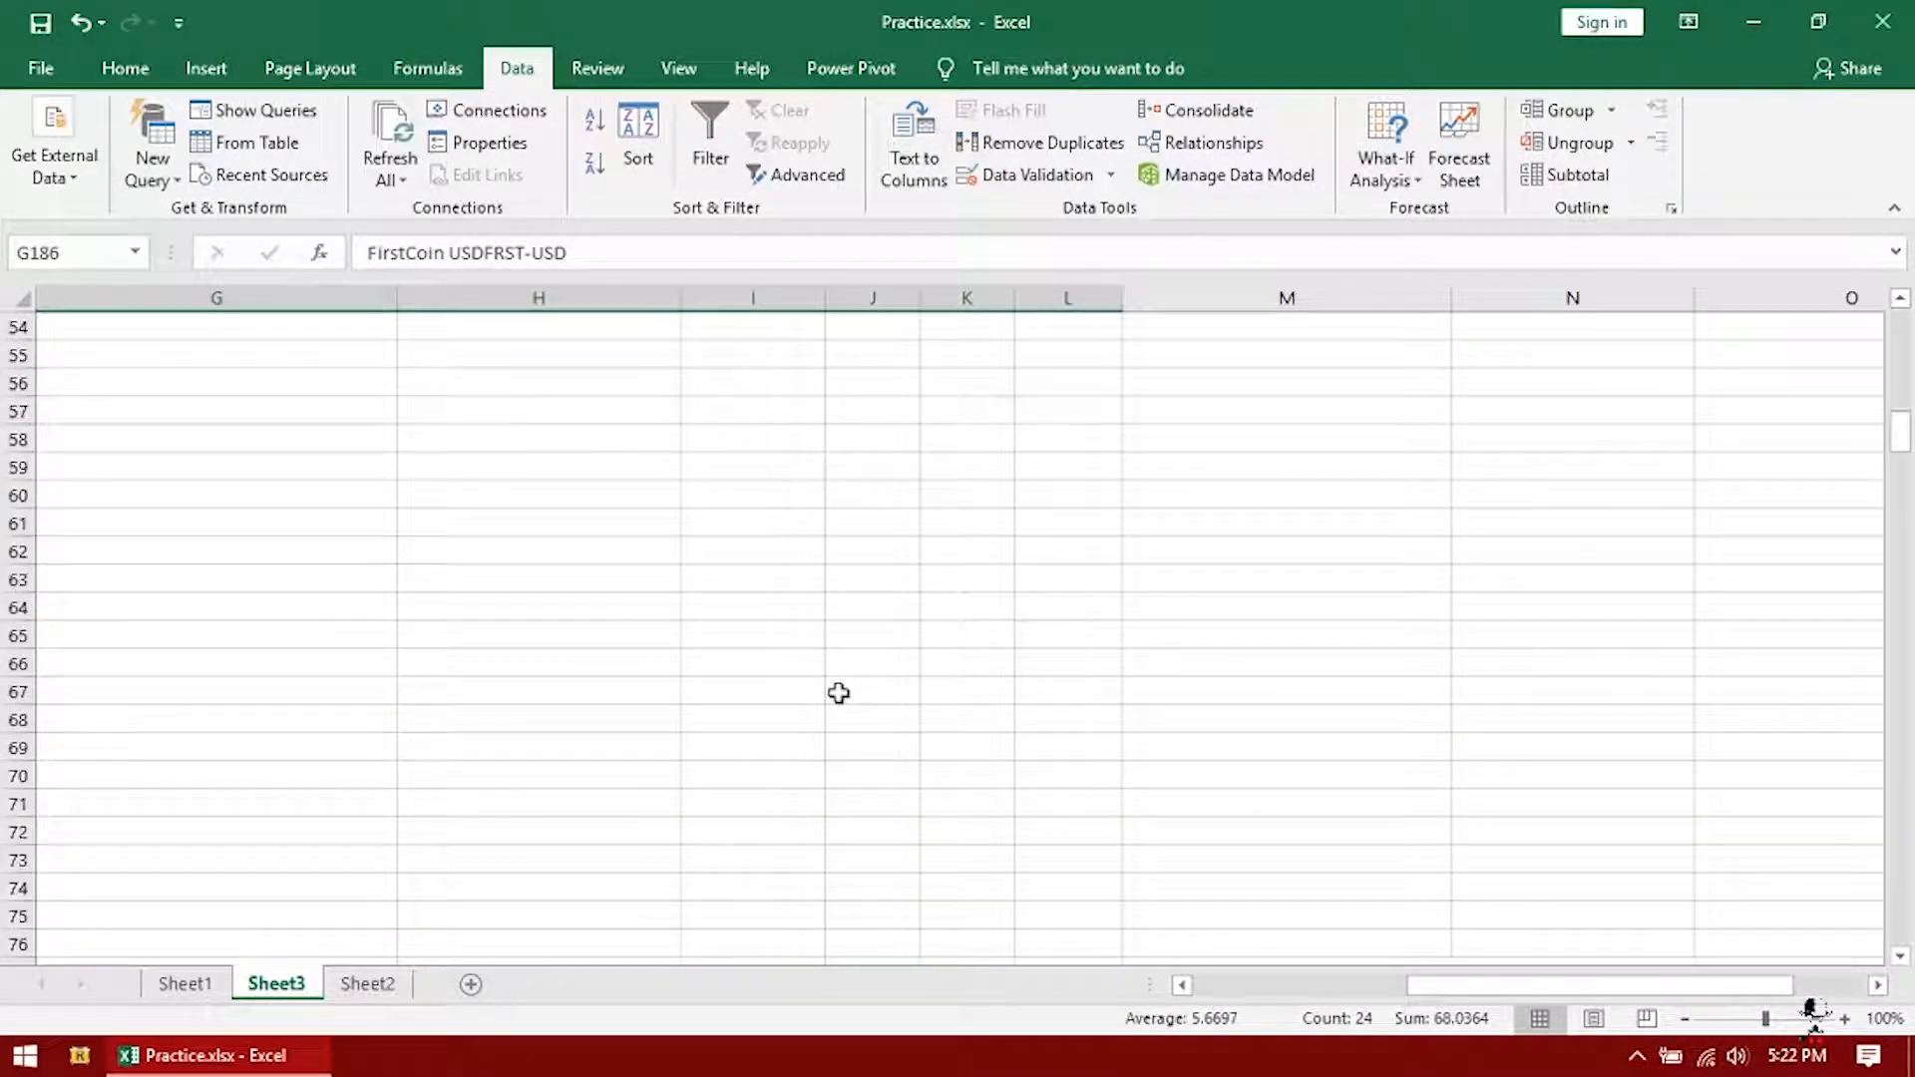
Show the Insert commands and return to the mortgage rates at the beginning of Sheet3
left_click(211, 76)
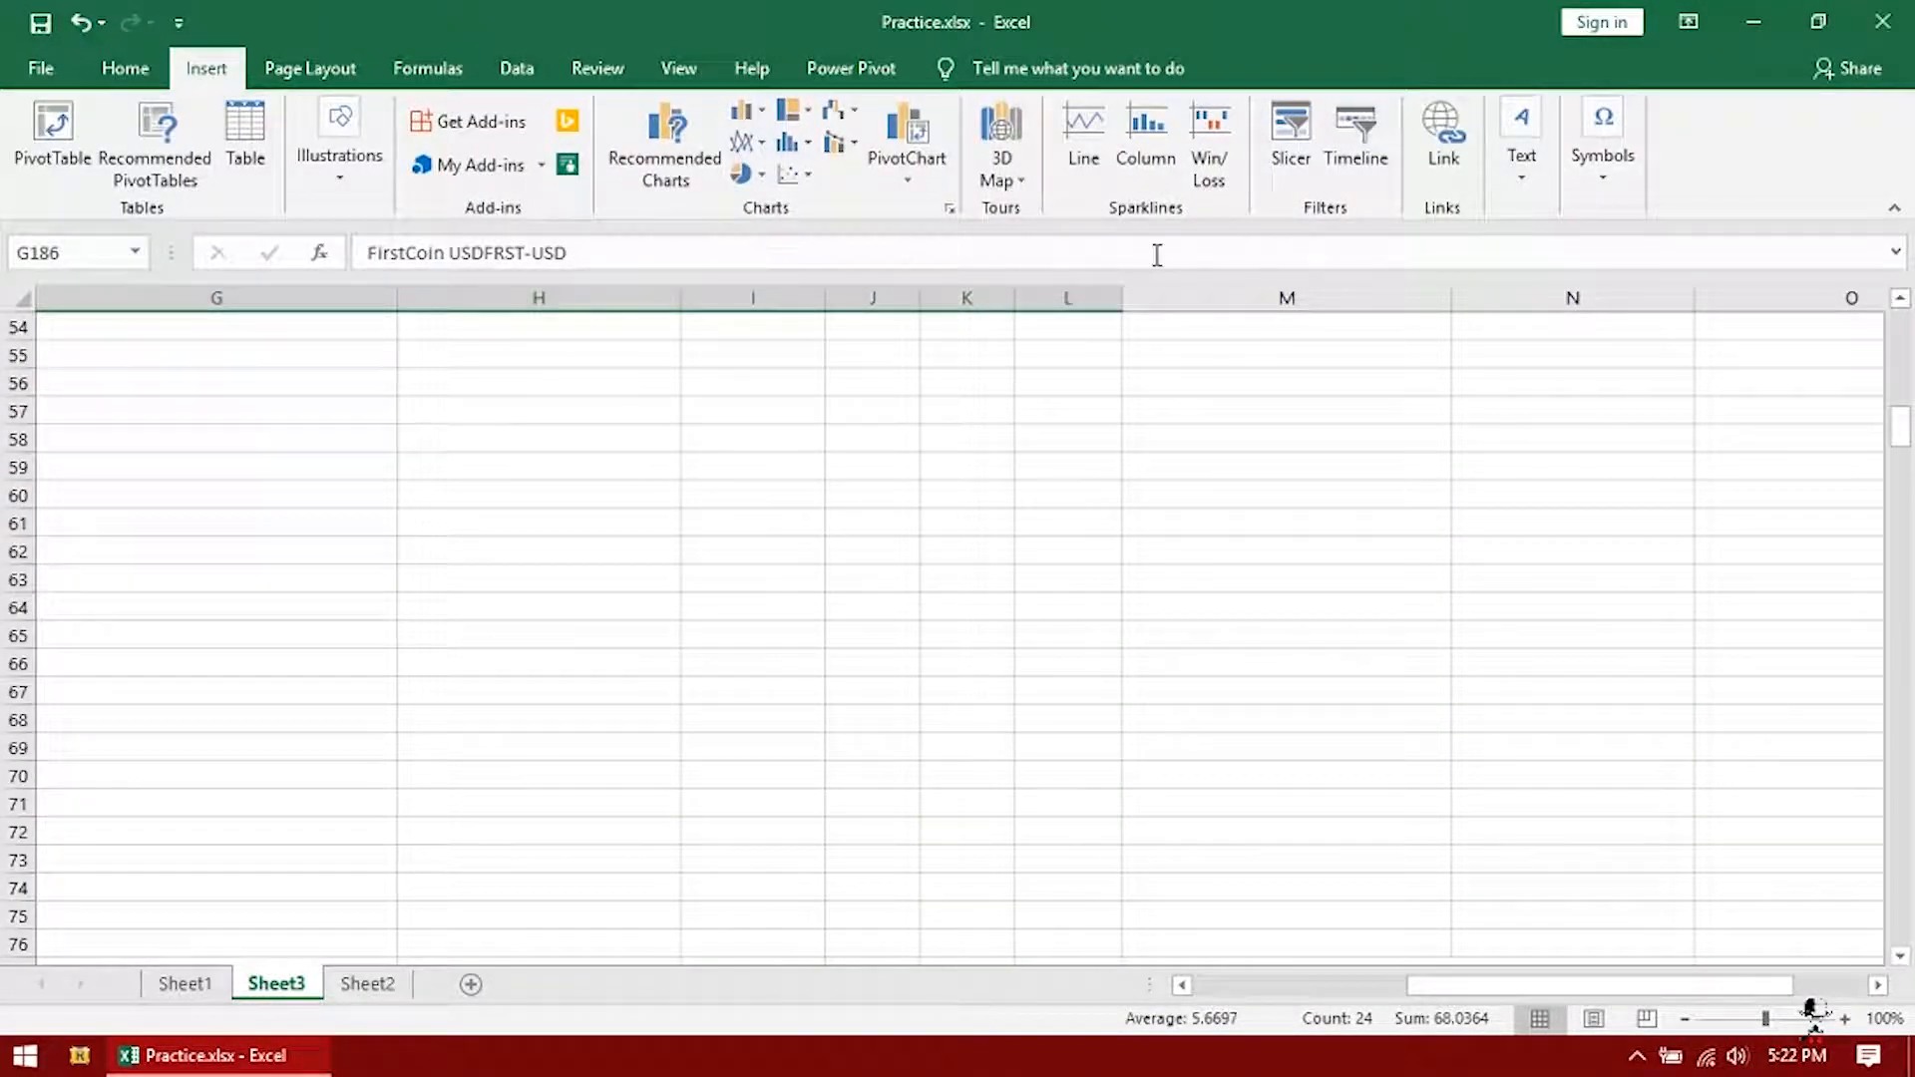
scroll(961, 619, "up", 18)
left_click_drag(1449, 998, 1237, 990)
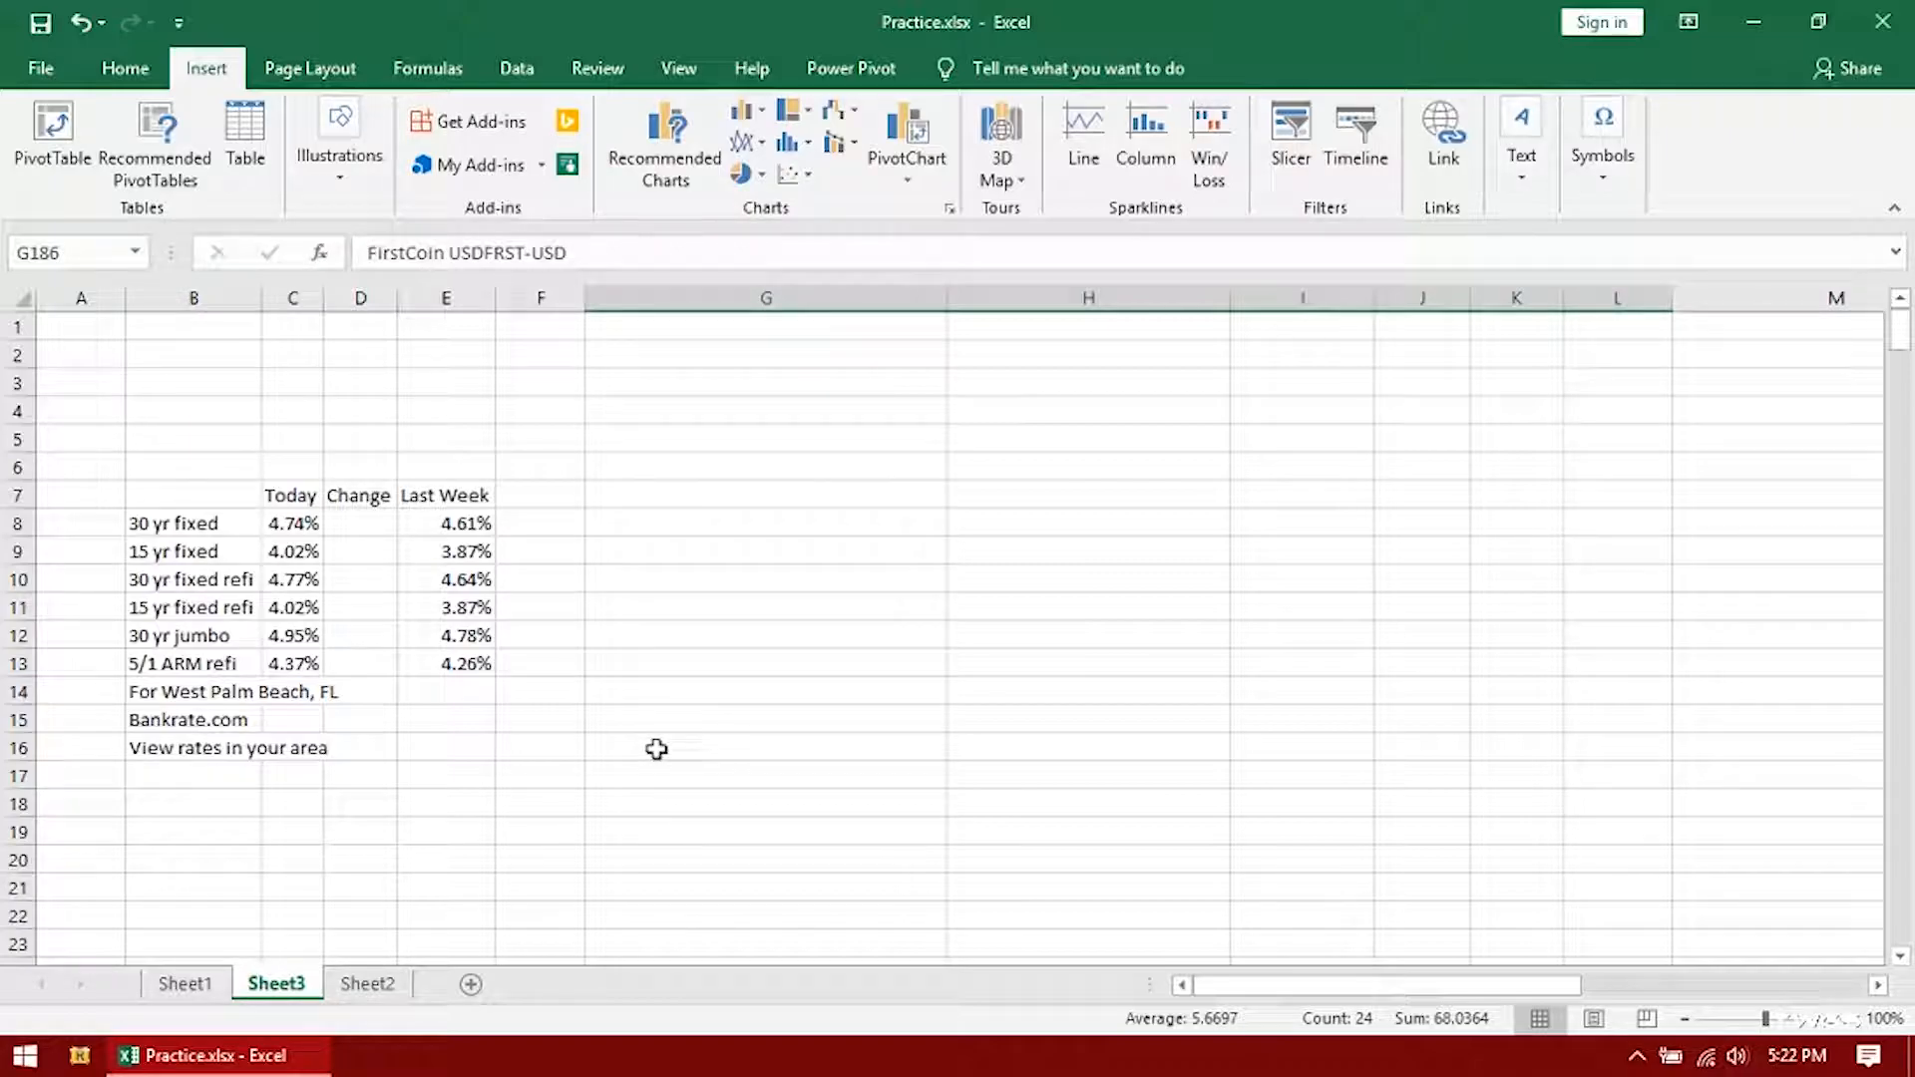